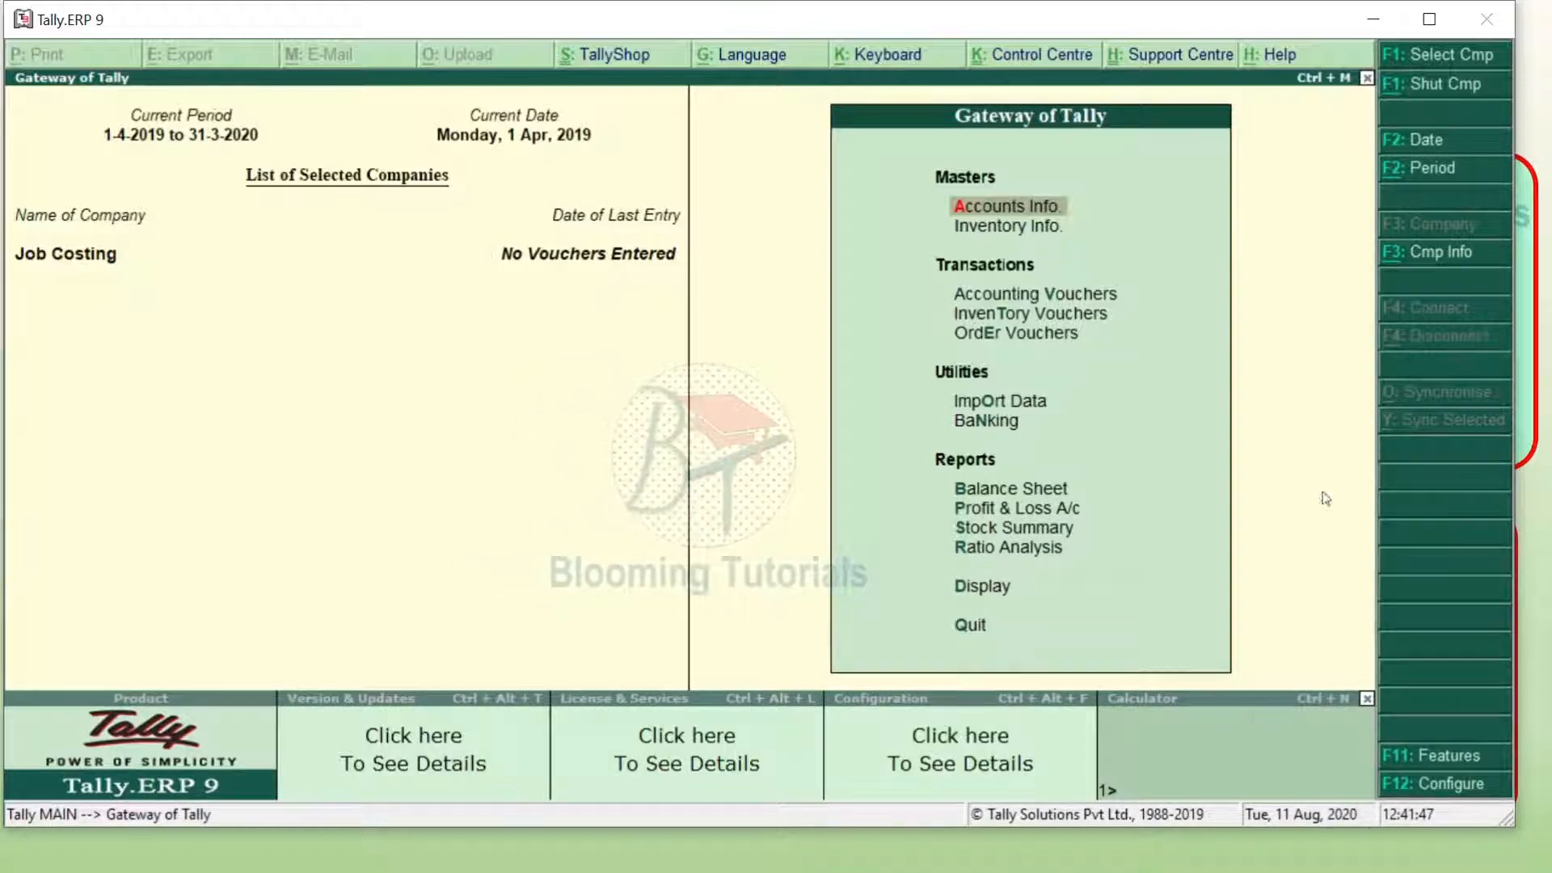
Enable cost centres and their use for job costing in the Job Costing company's accounting features, and save the settings.
click(1454, 764)
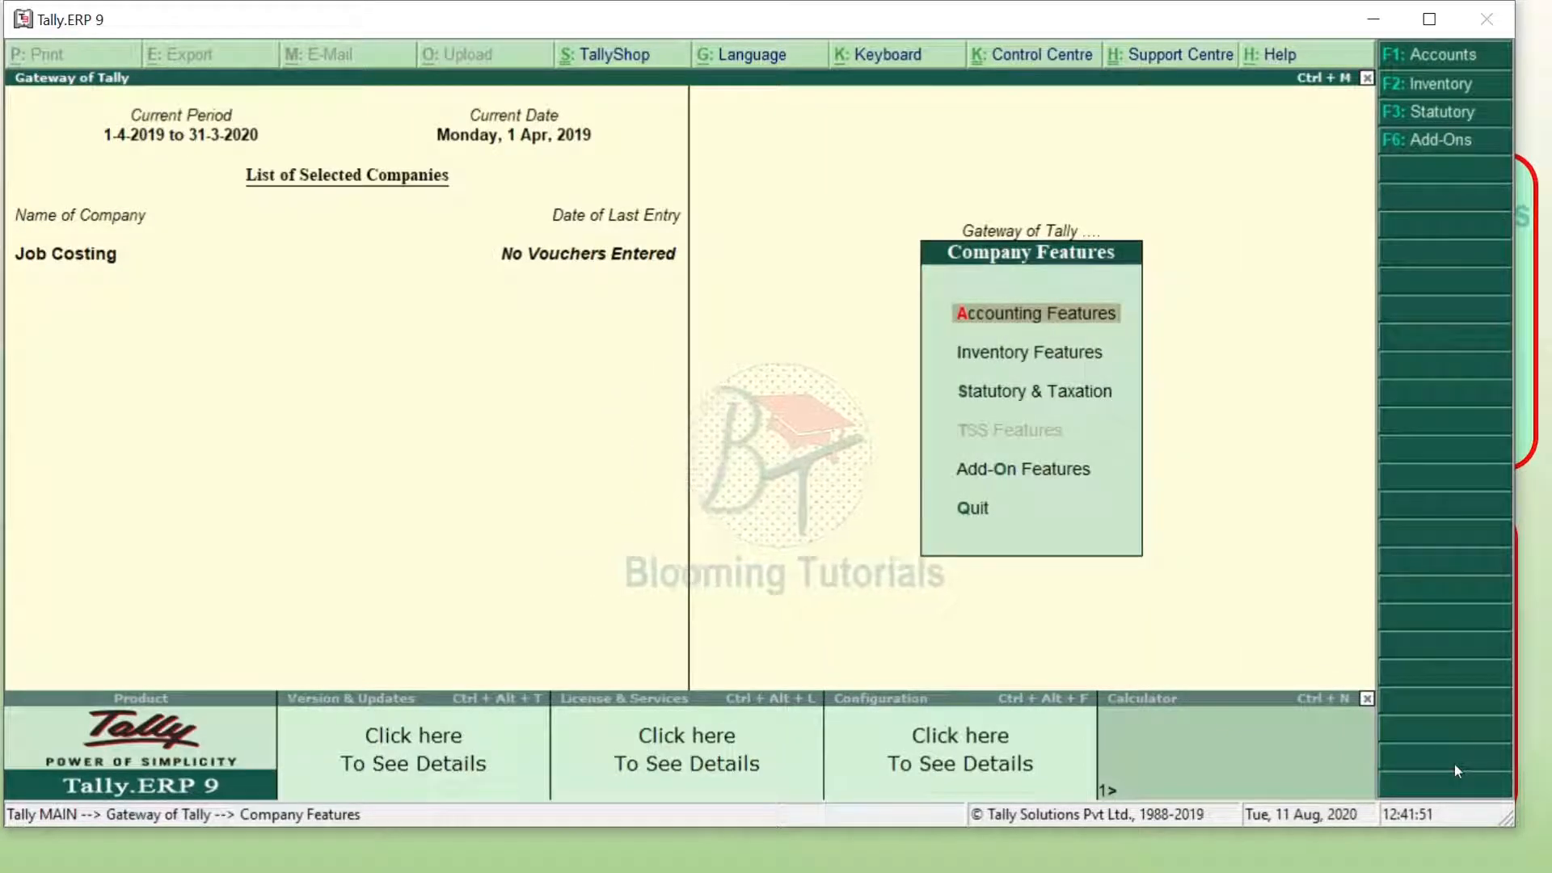
key(super+Up)
key(F9)
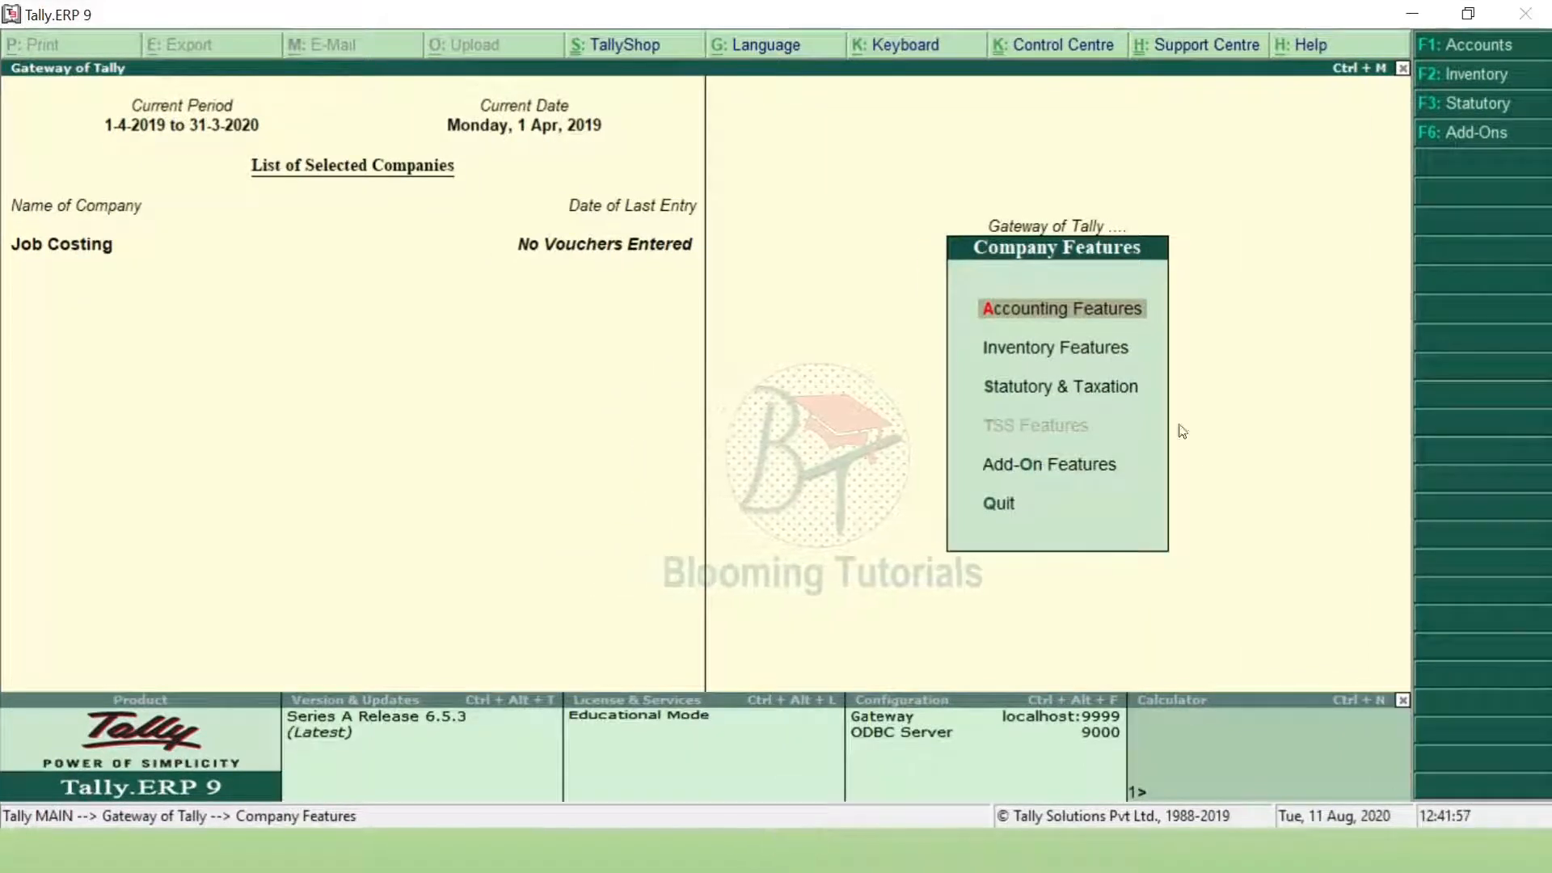
click(1045, 311)
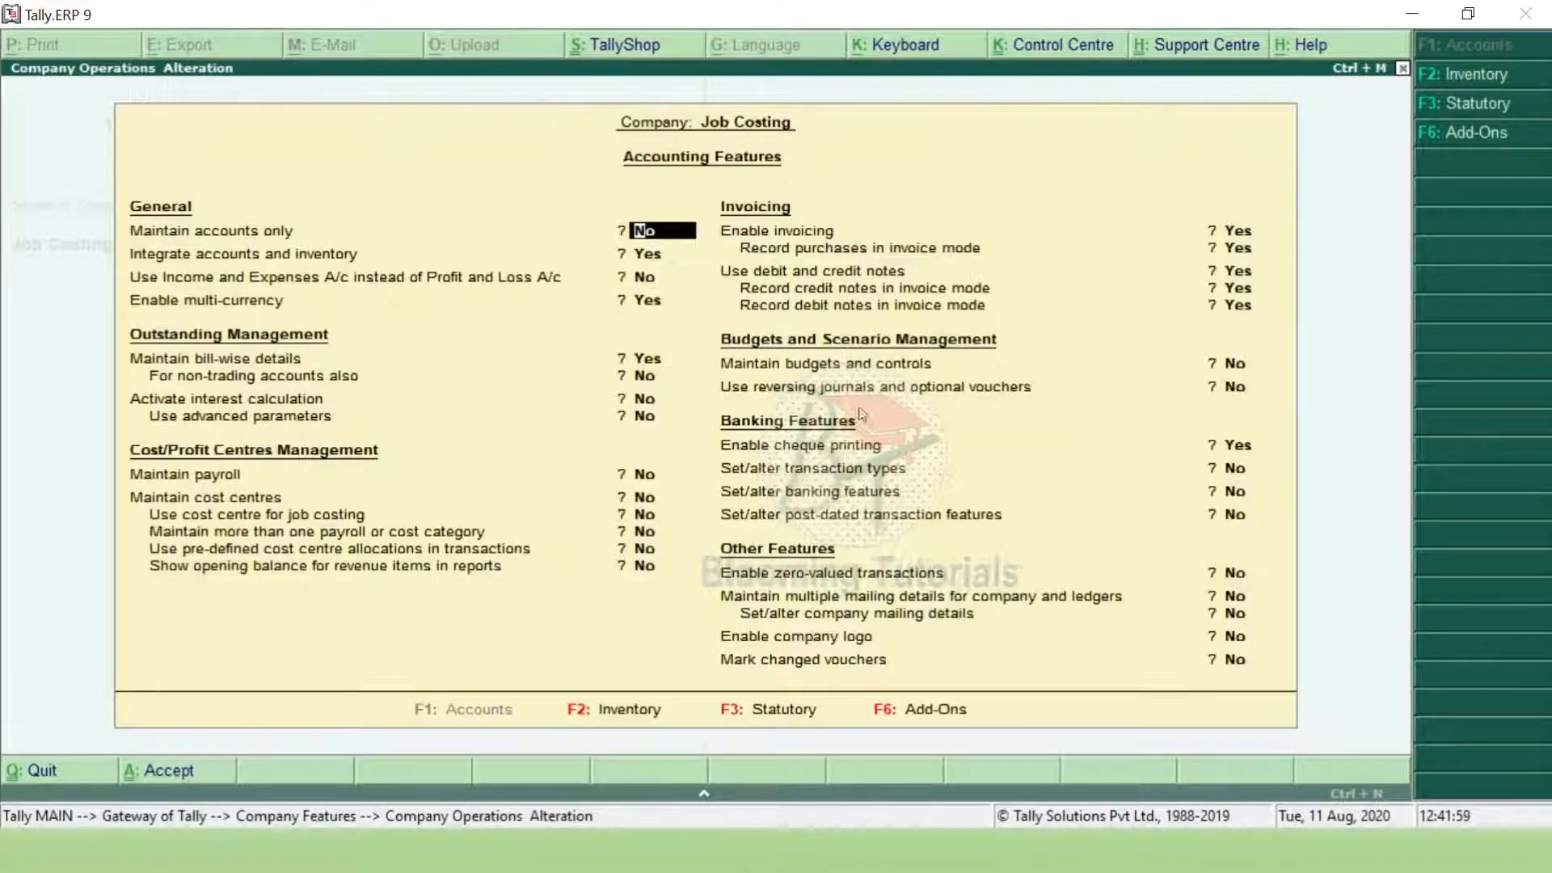
click(645, 499)
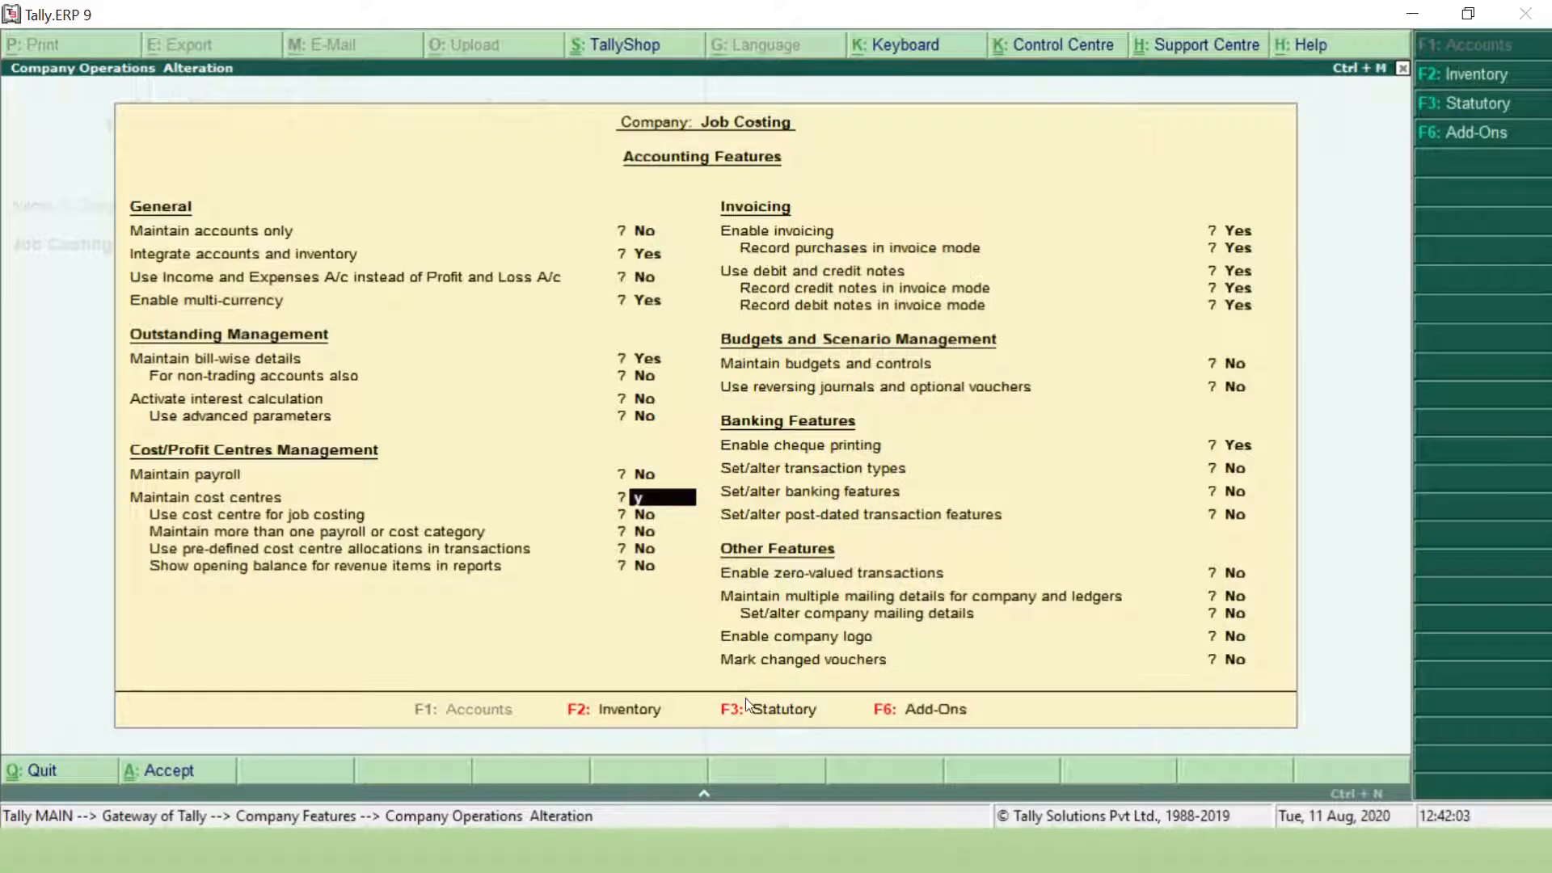
key(Return)
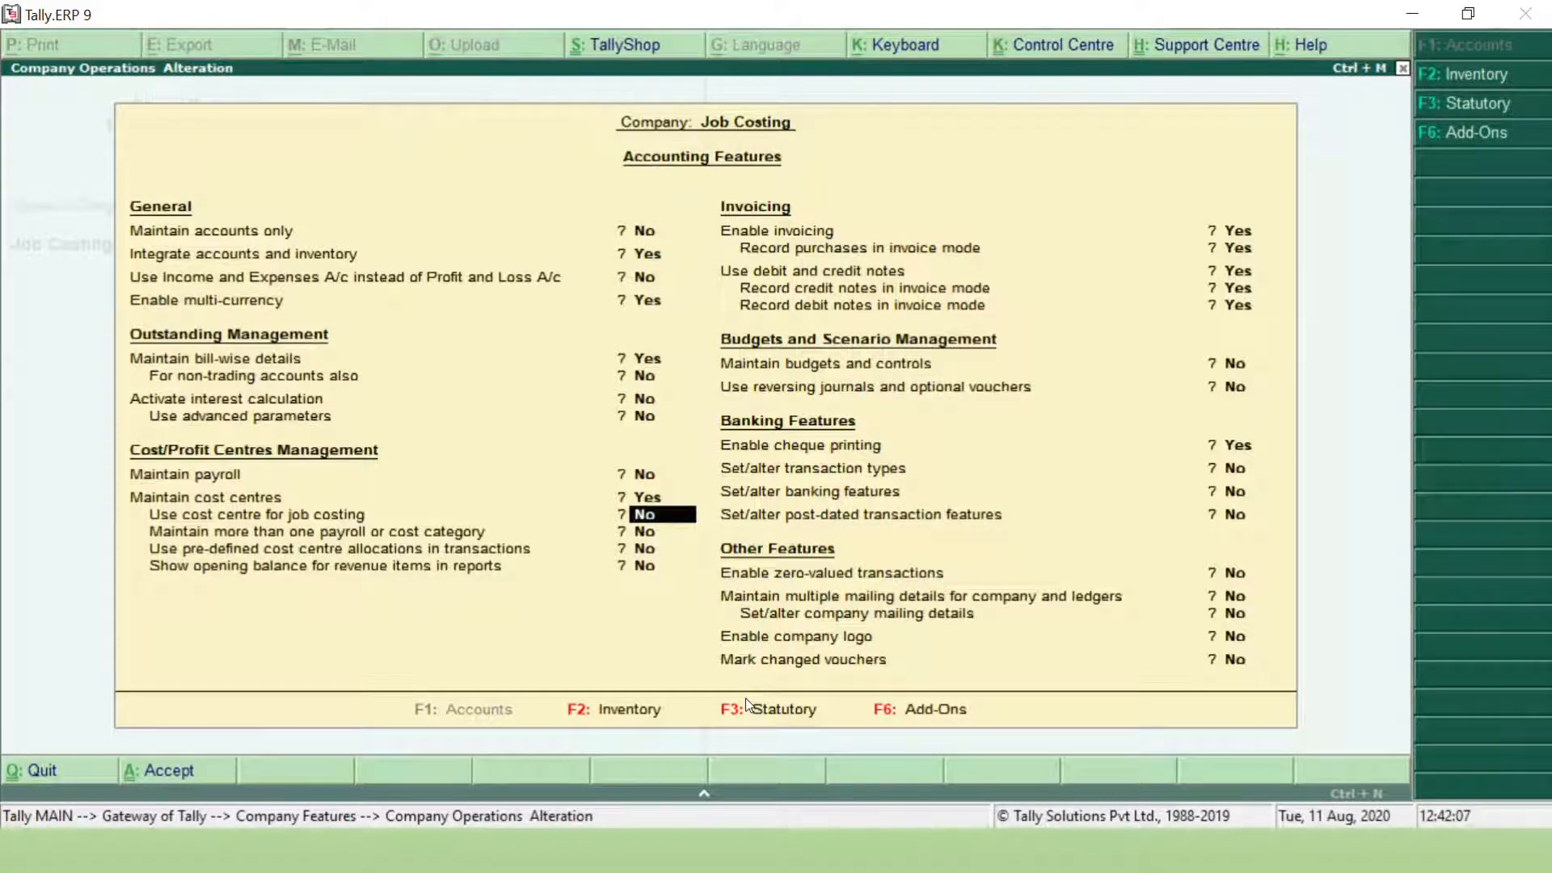
text(y)
key(Return)
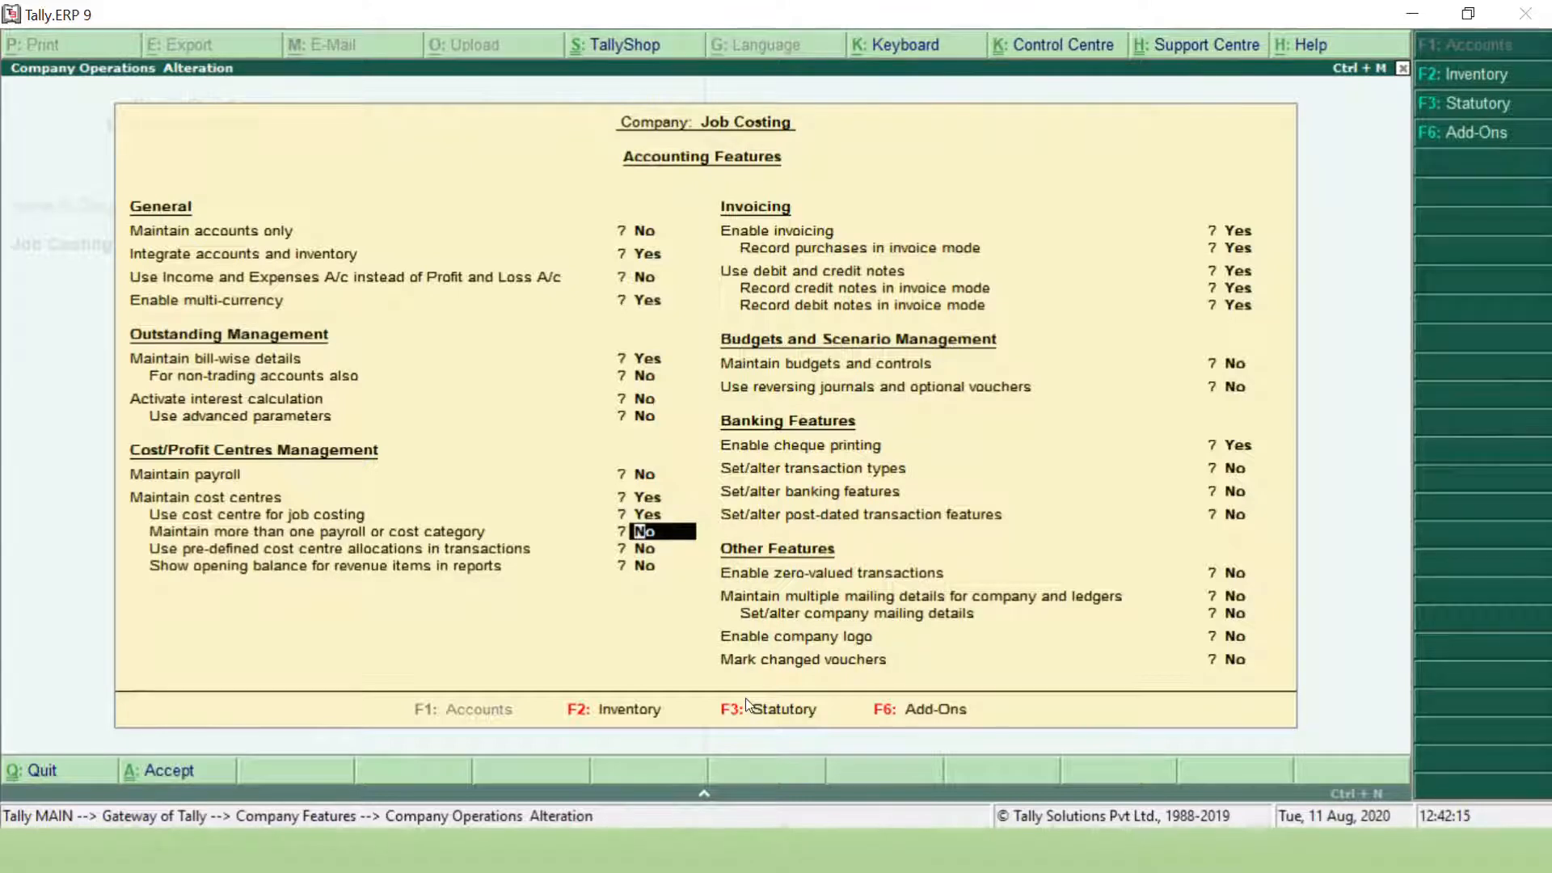
key(Return)
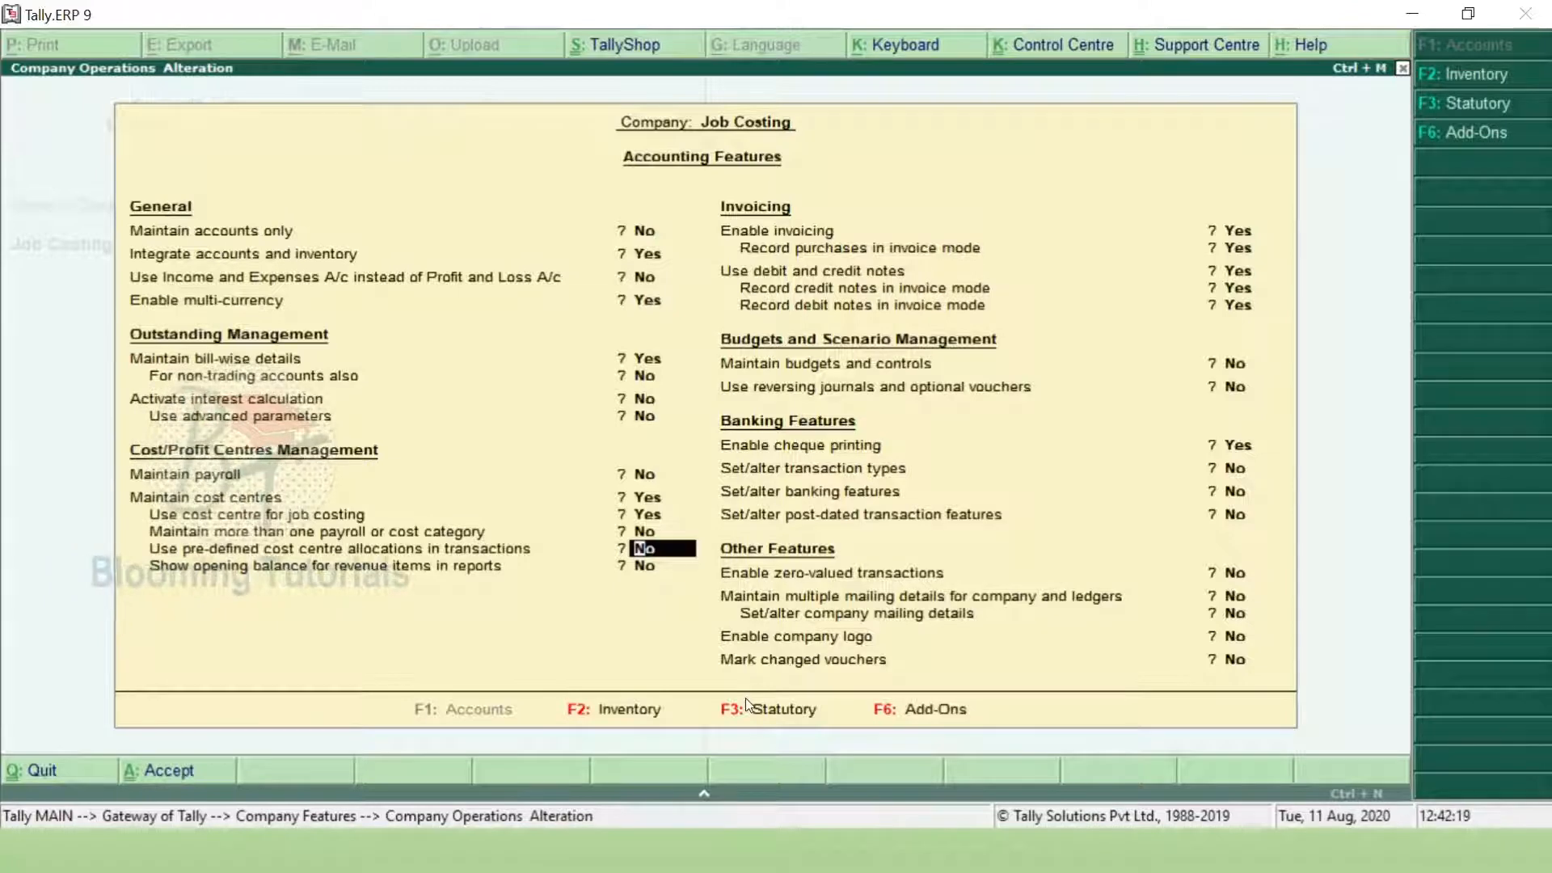
key(ctrl+a)
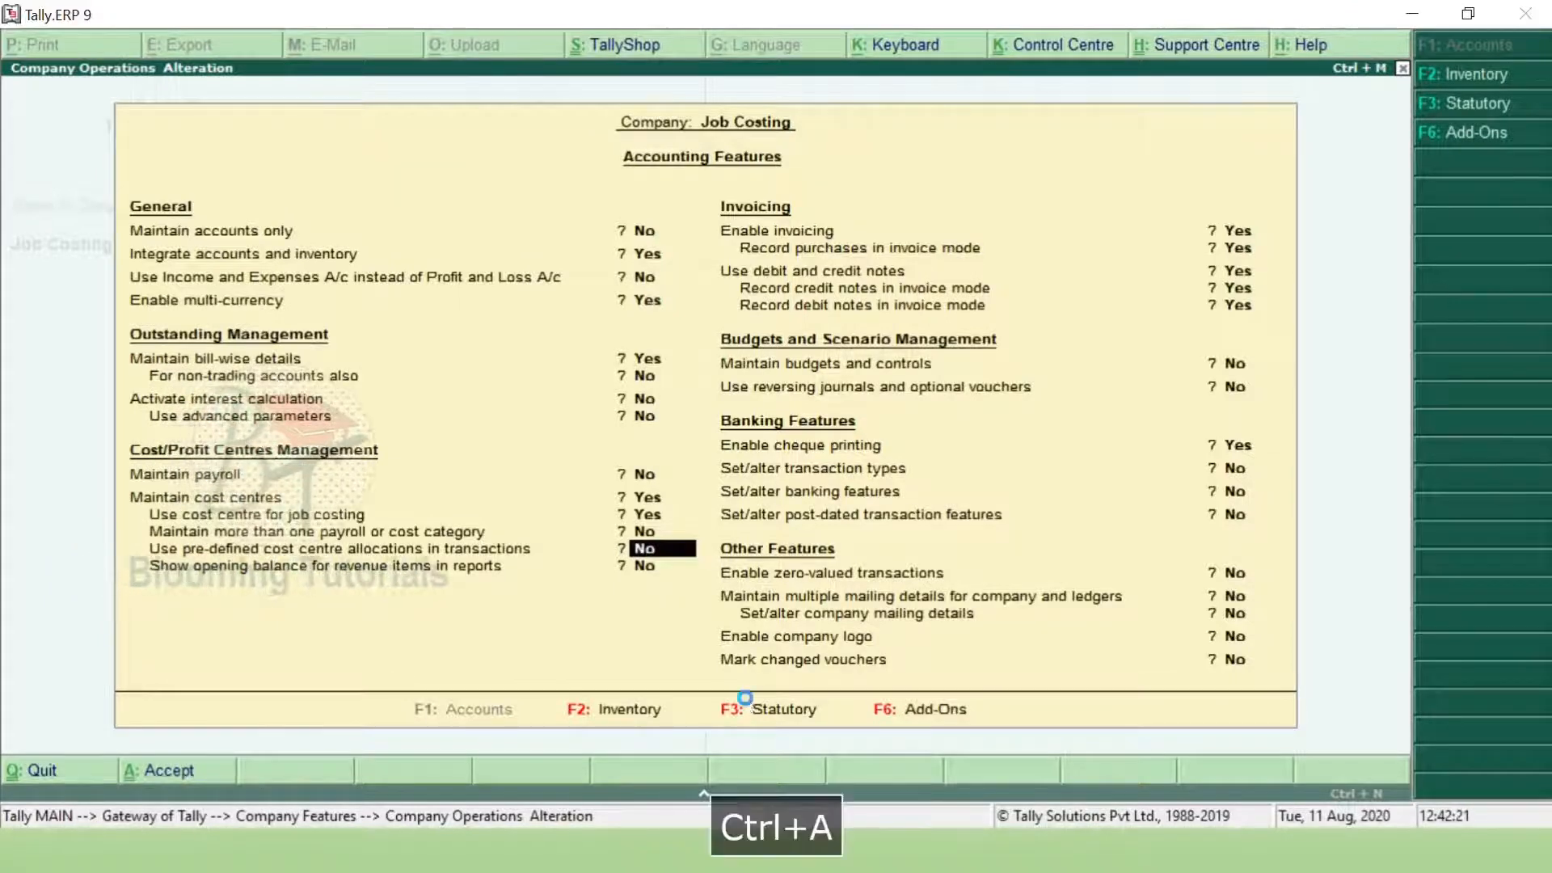
key(Escape)
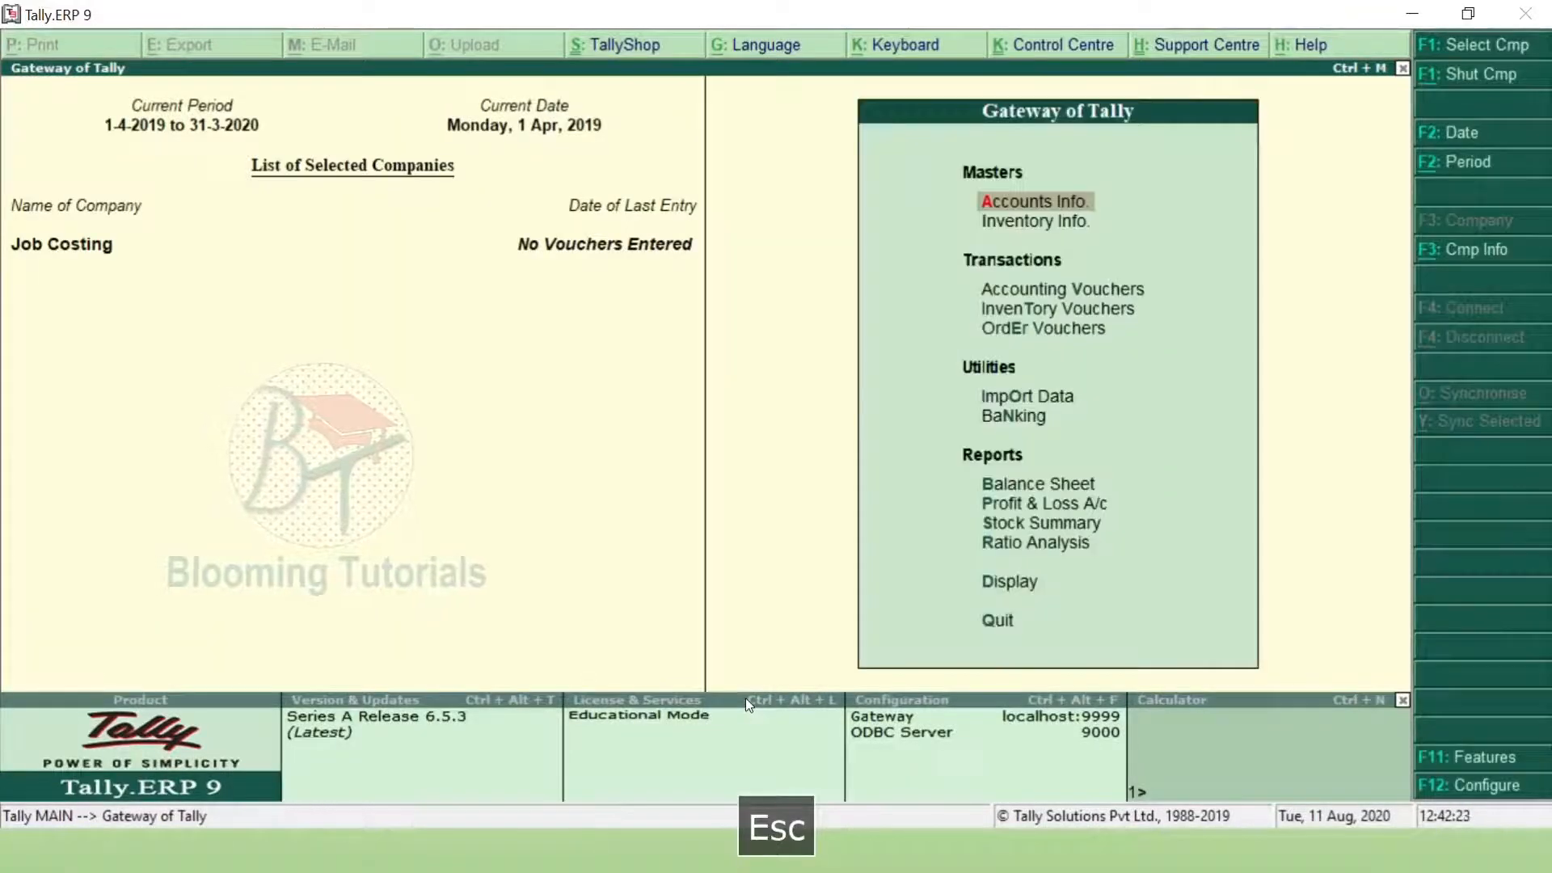
Create a single cost centre named Hotel Project under Primary.
key(Return)
key(Down)
key(Down)
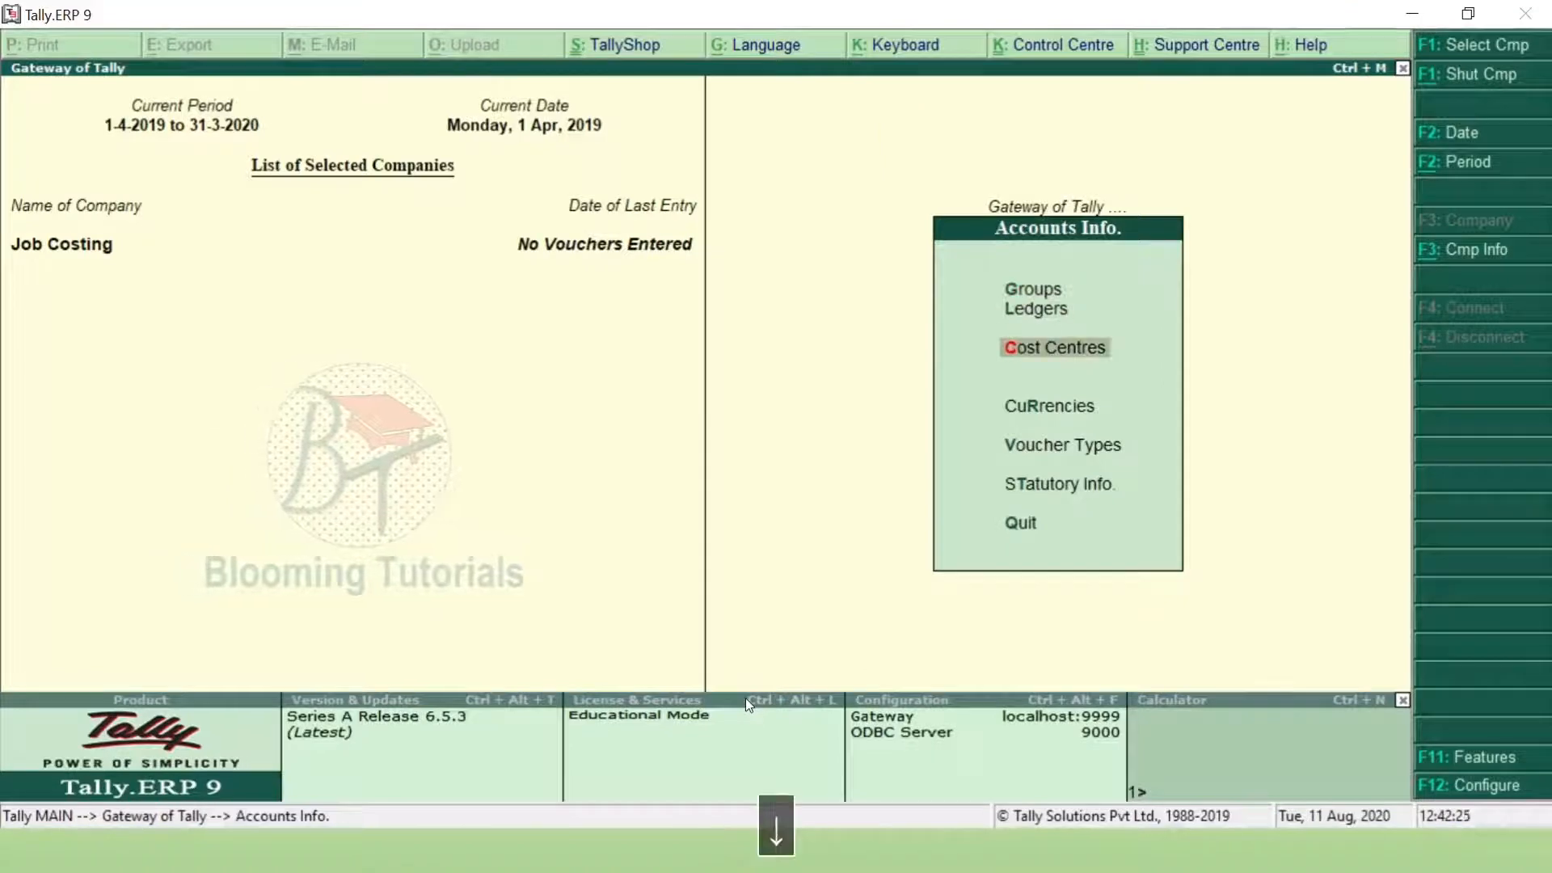
key(Return)
key(Return)
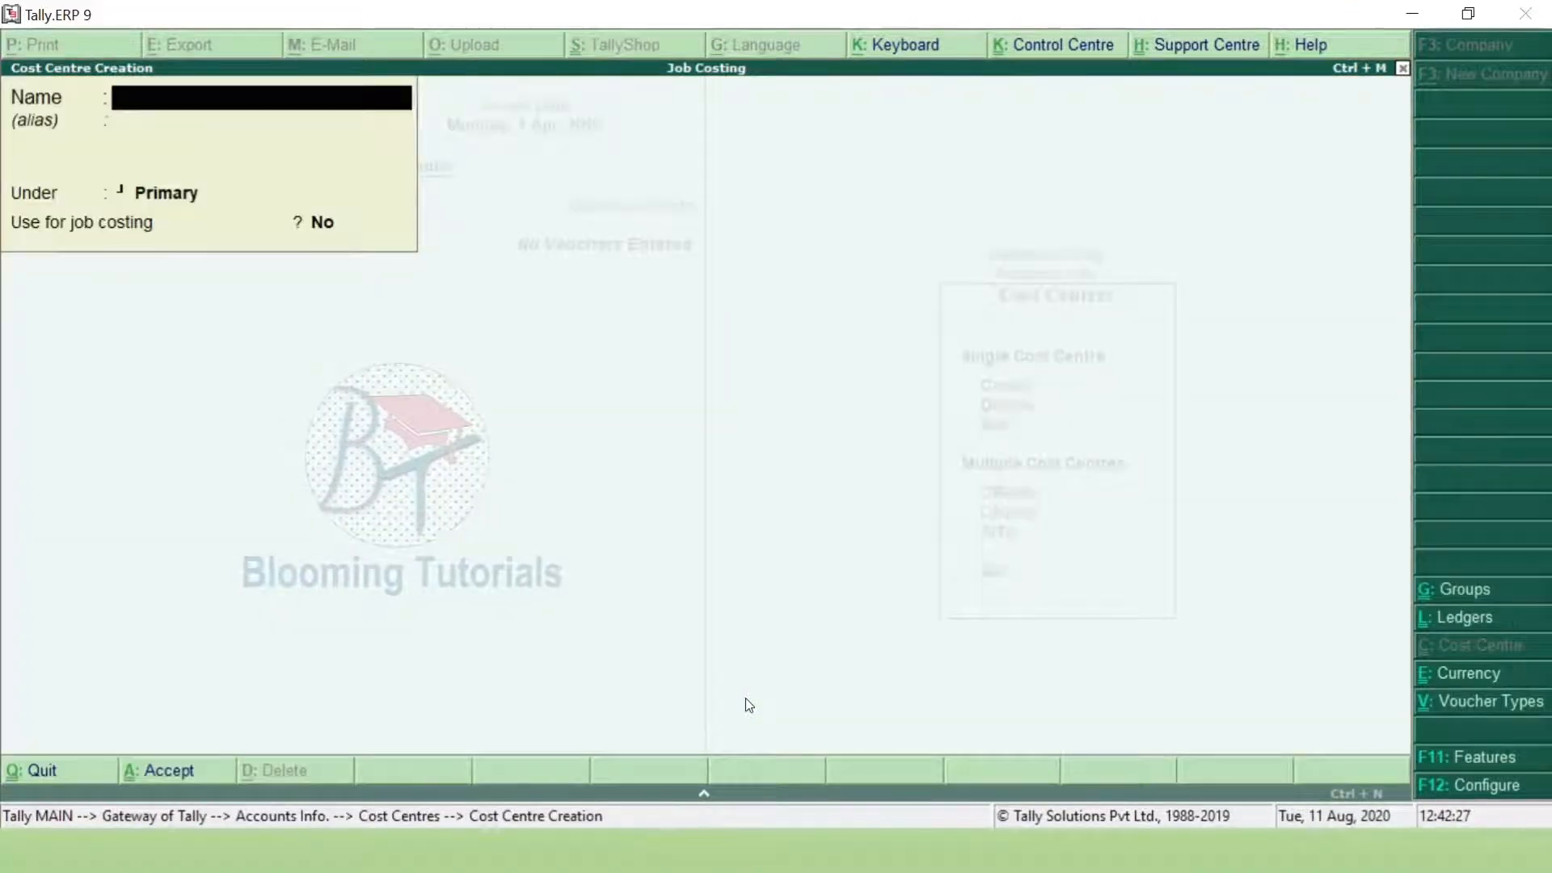
text(Hlto)
key(BackSpace)
key(BackSpace)
text(otel Pro)
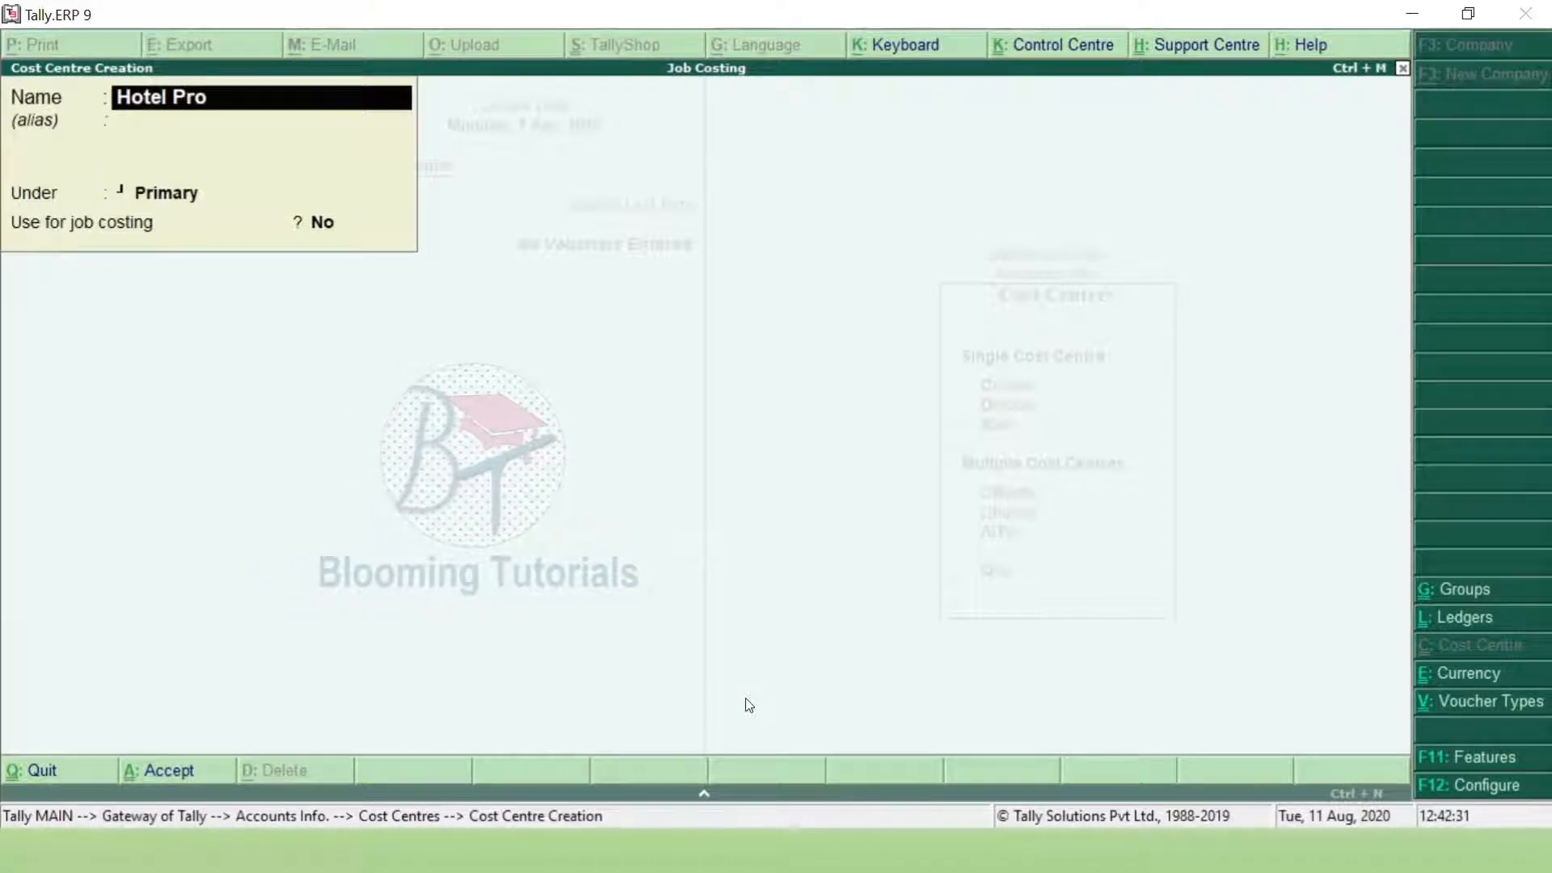
text(ject)
key(Return)
key(Return)
key(Return)
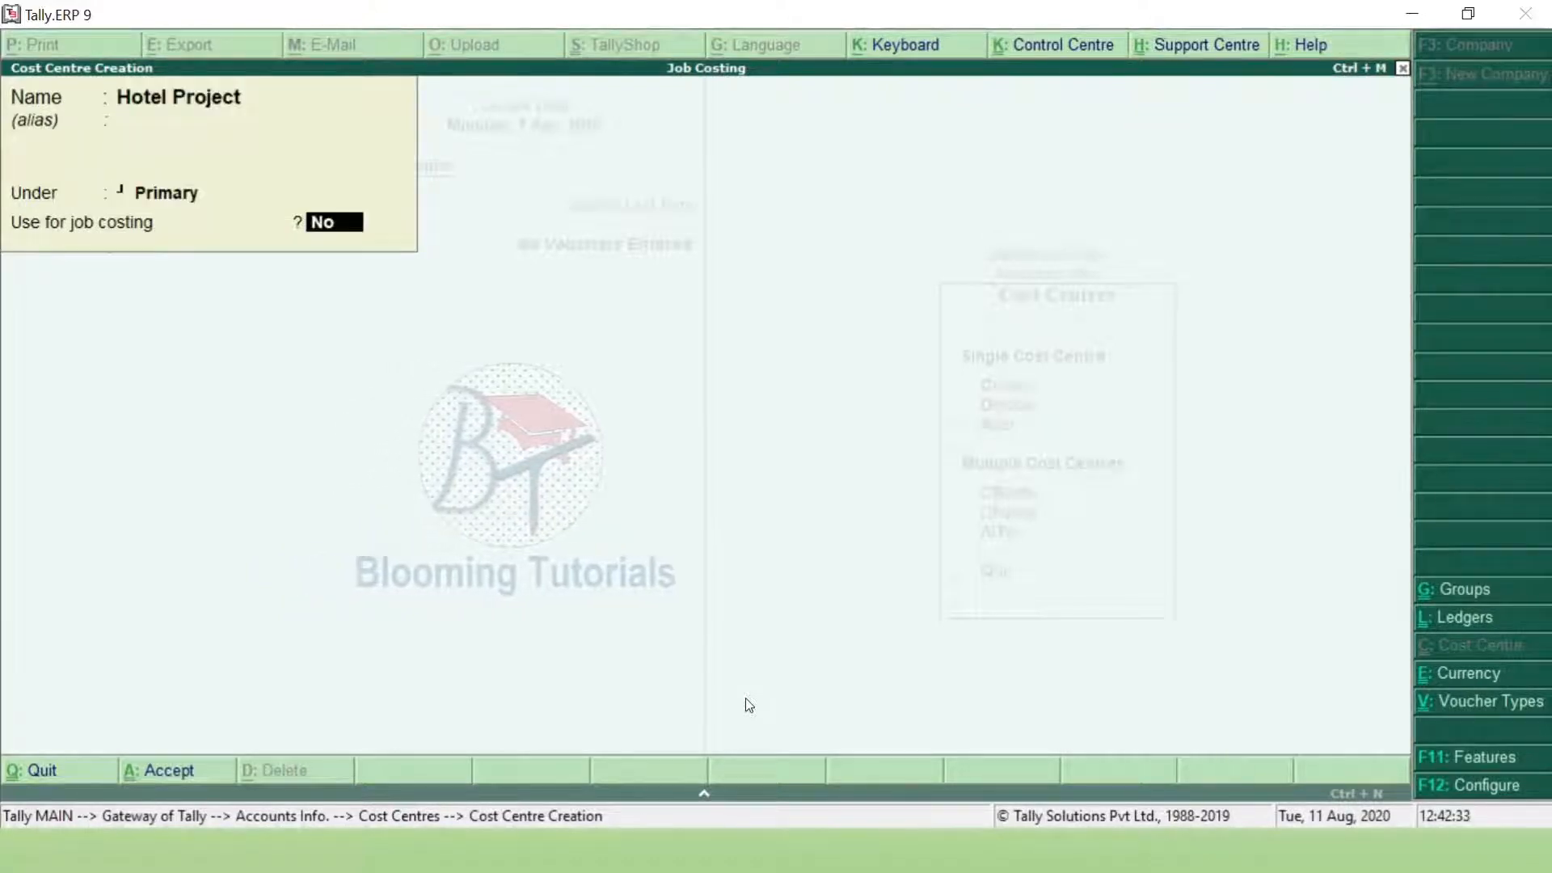
key(Return)
key(Return)
Create a cost centre named School Project under Primary with use for job costing set to Yes, and return to the Gateway.
text(Sch)
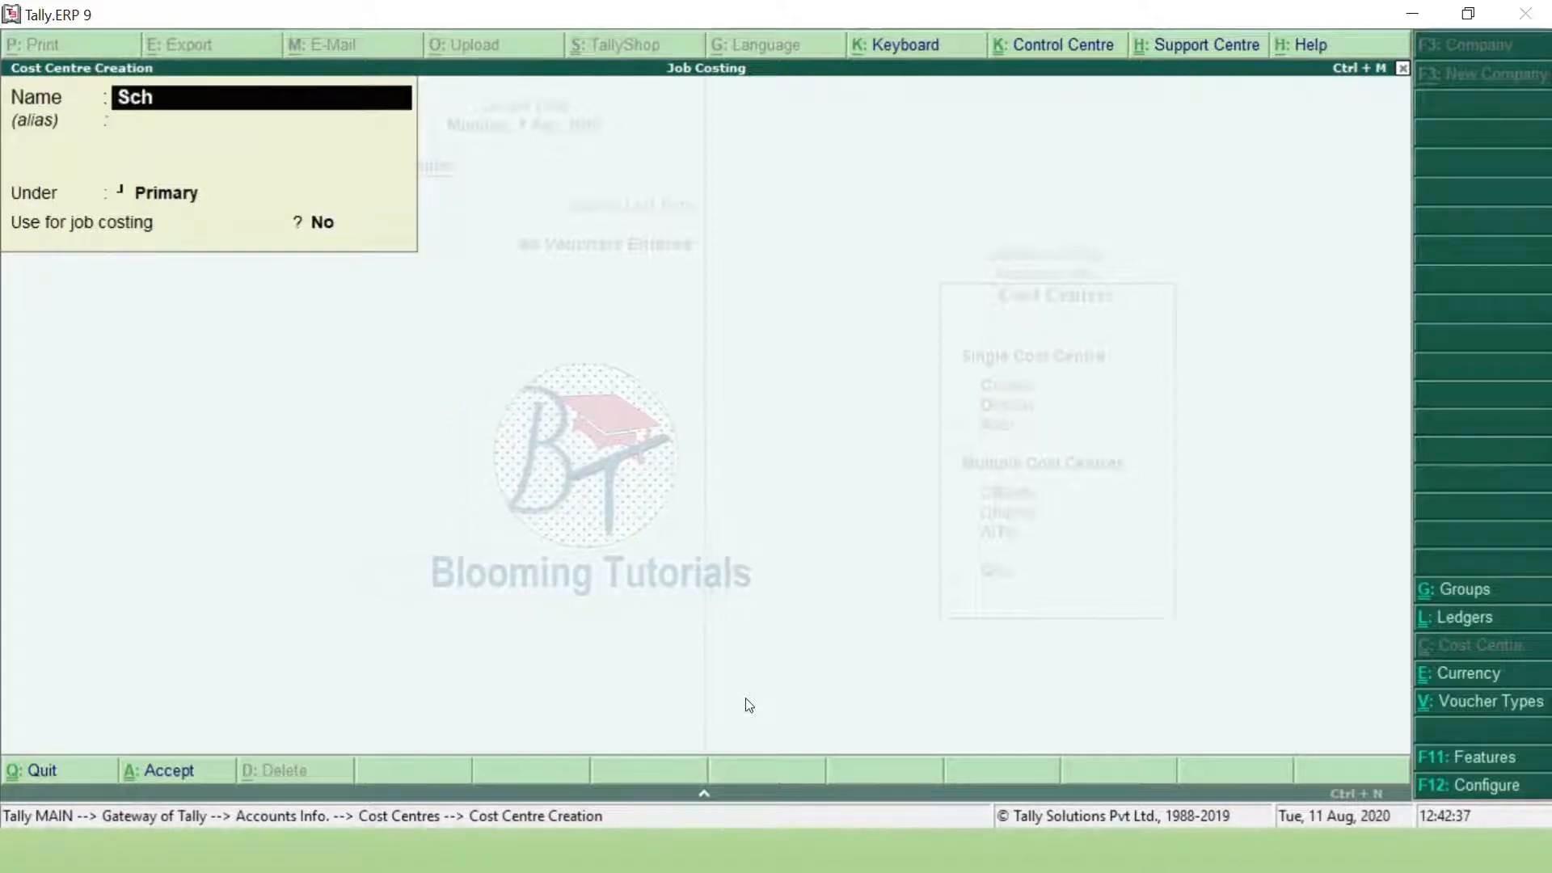
text(ool Prj)
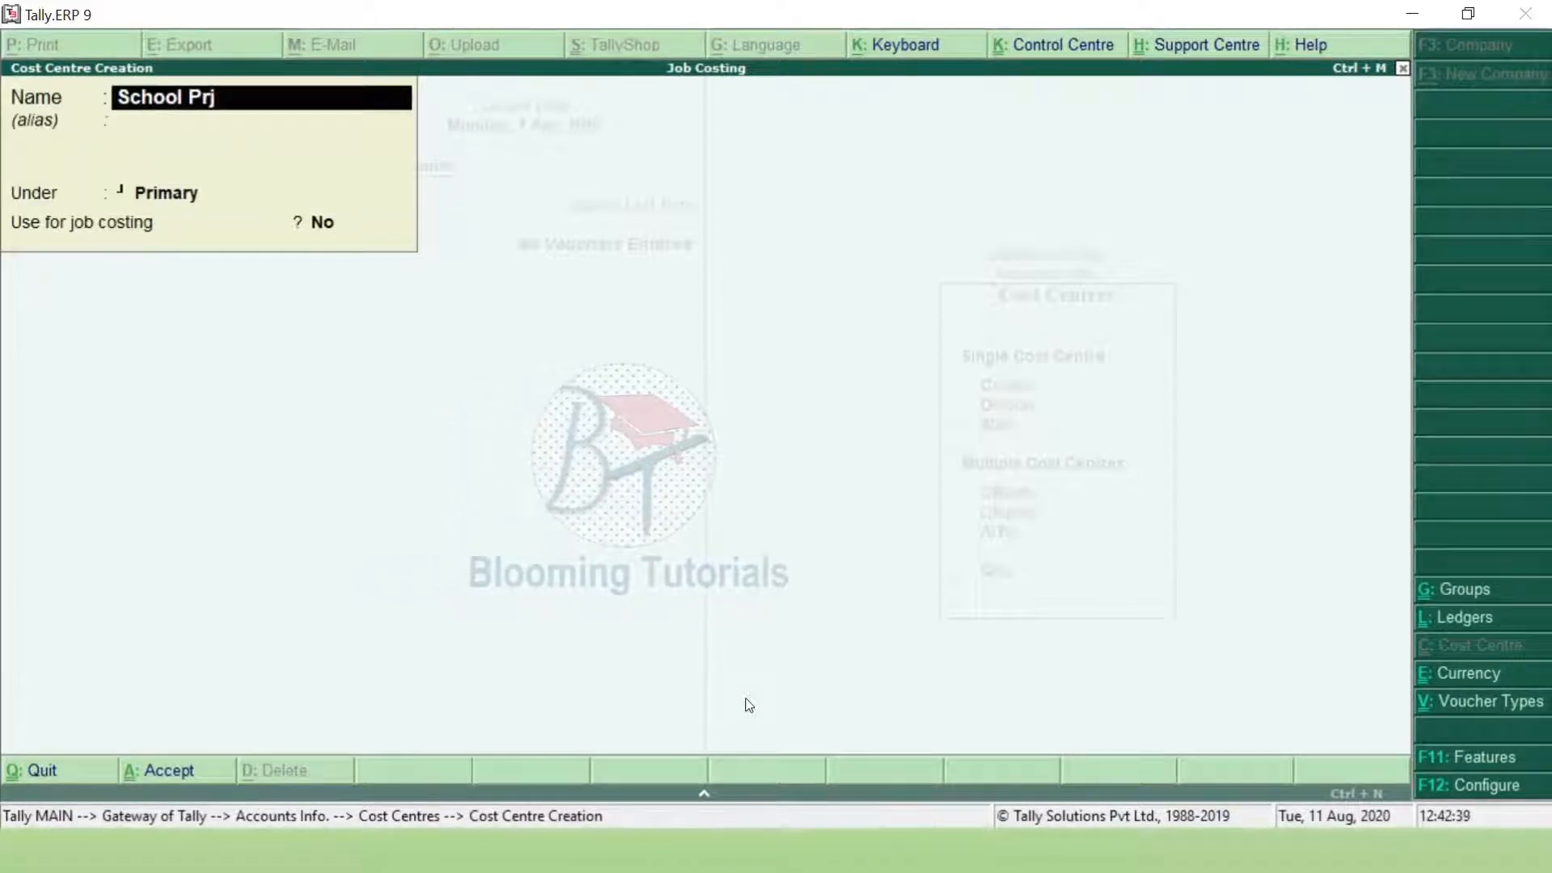
text(oject)
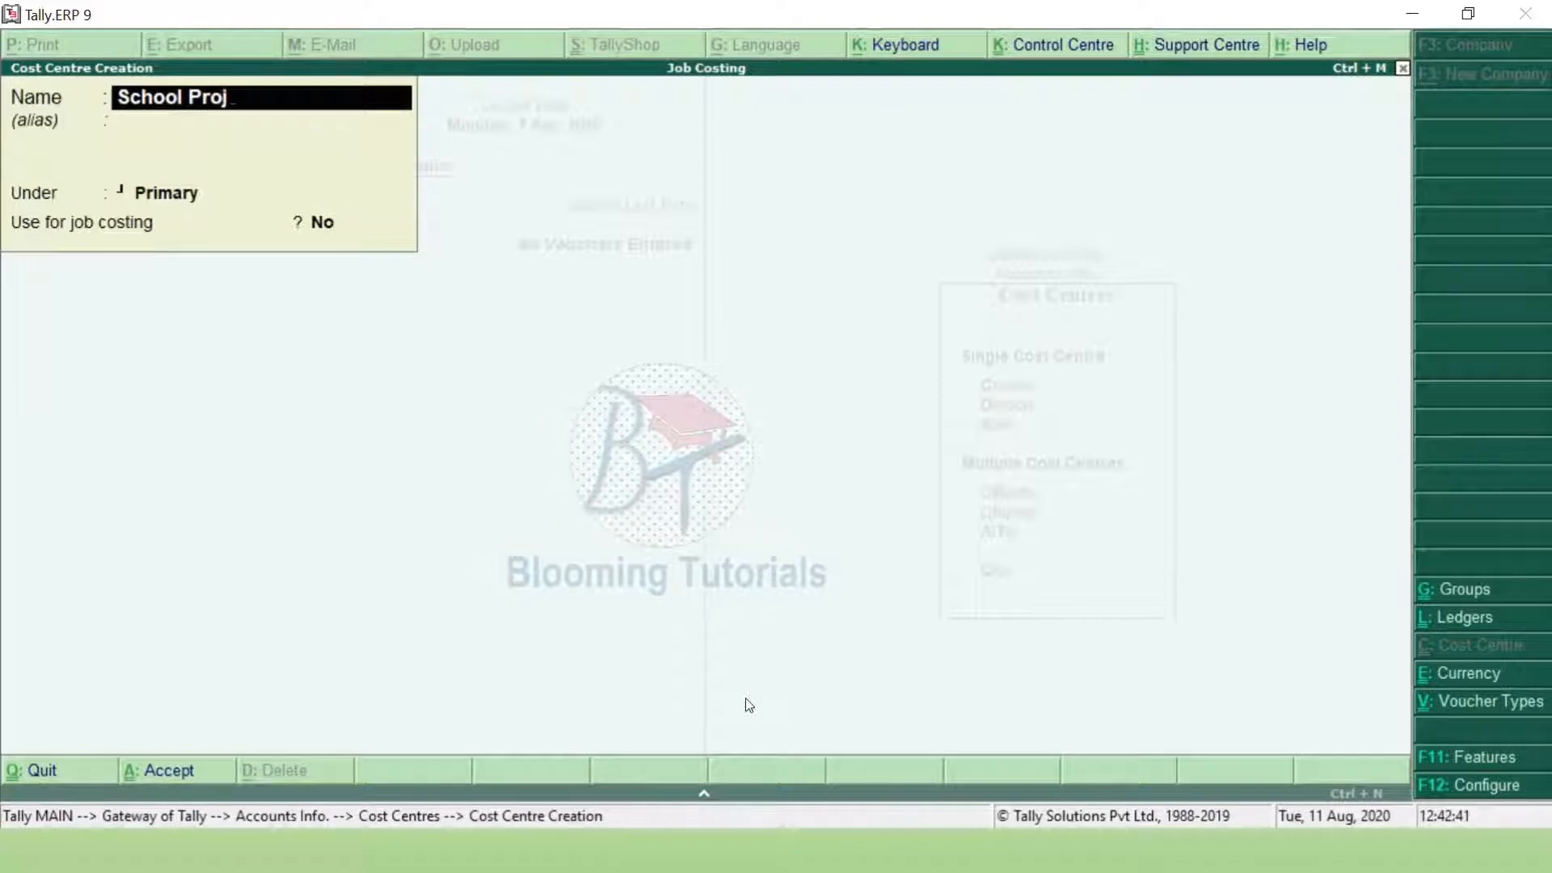
key(Return)
key(Return)
key(Return)
text(y)
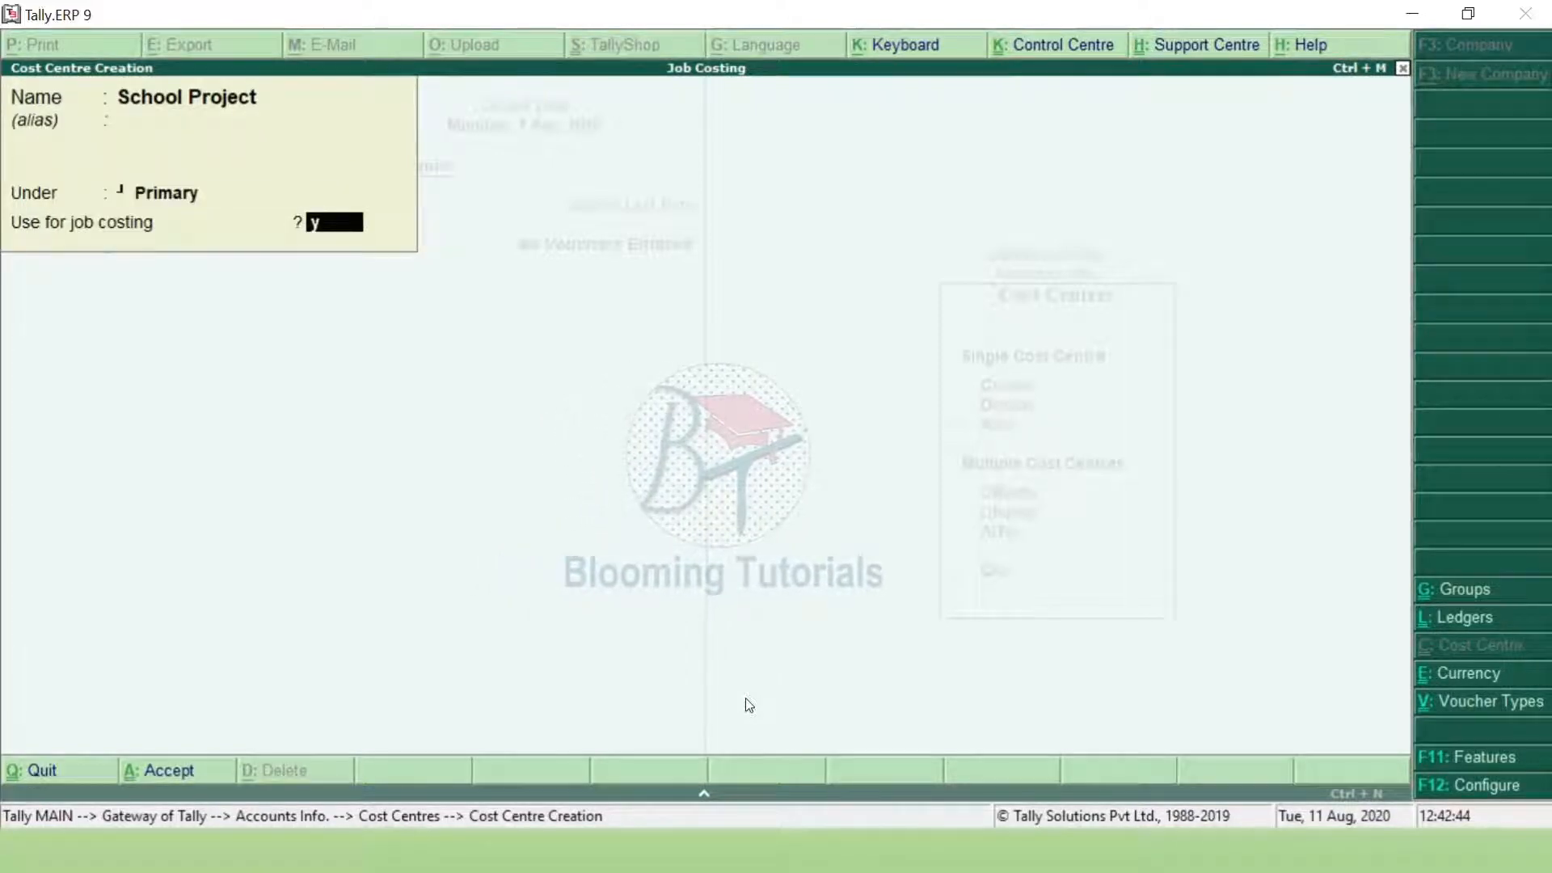
key(Return)
key(Return)
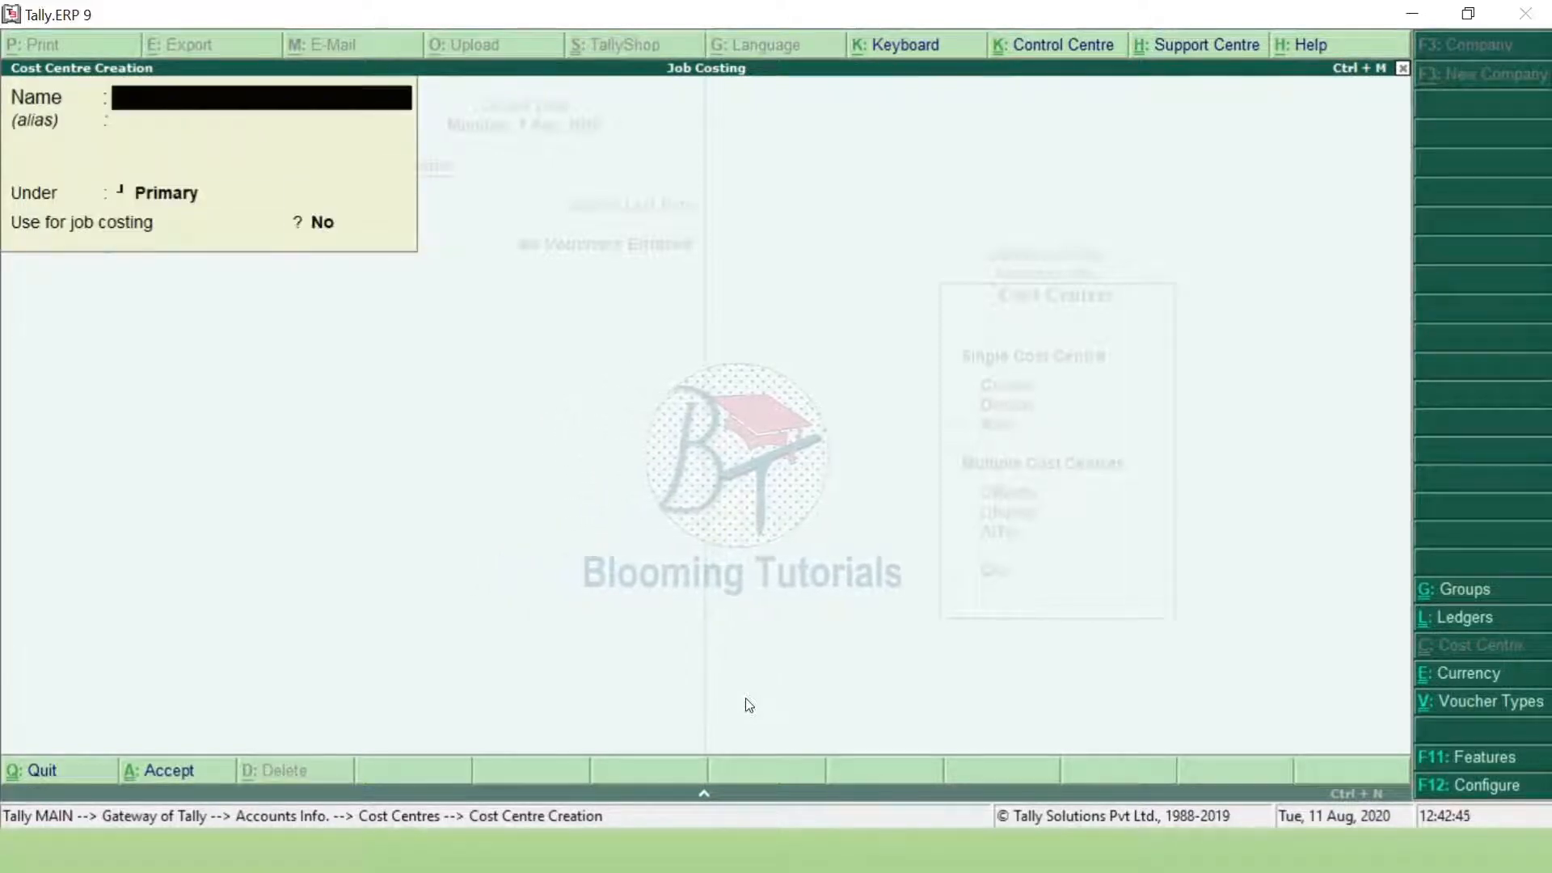
key(Escape)
key(Escape)
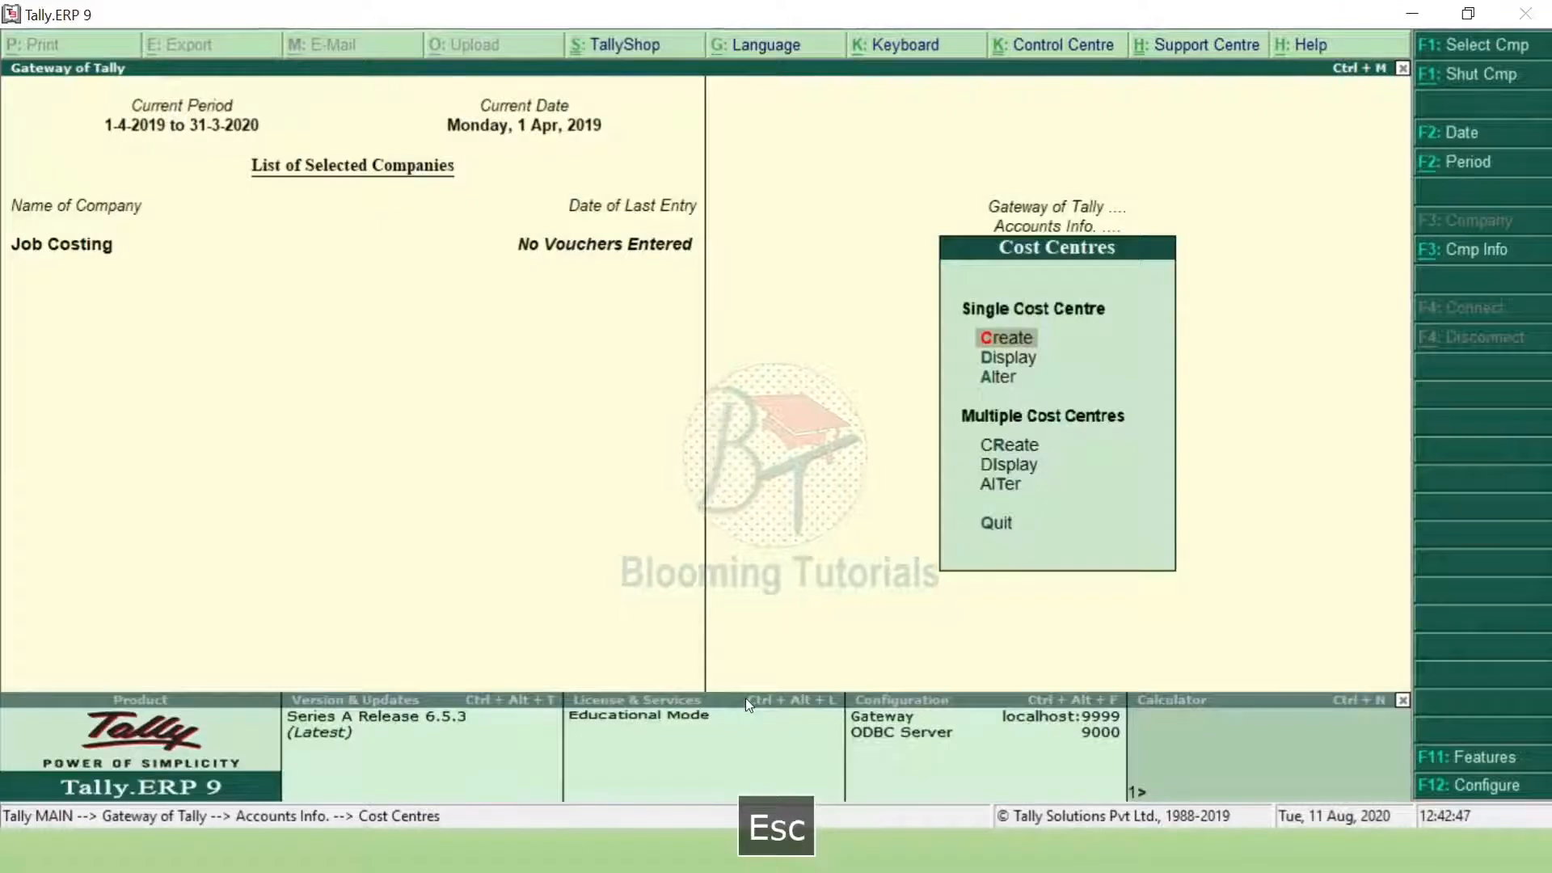
key(Escape)
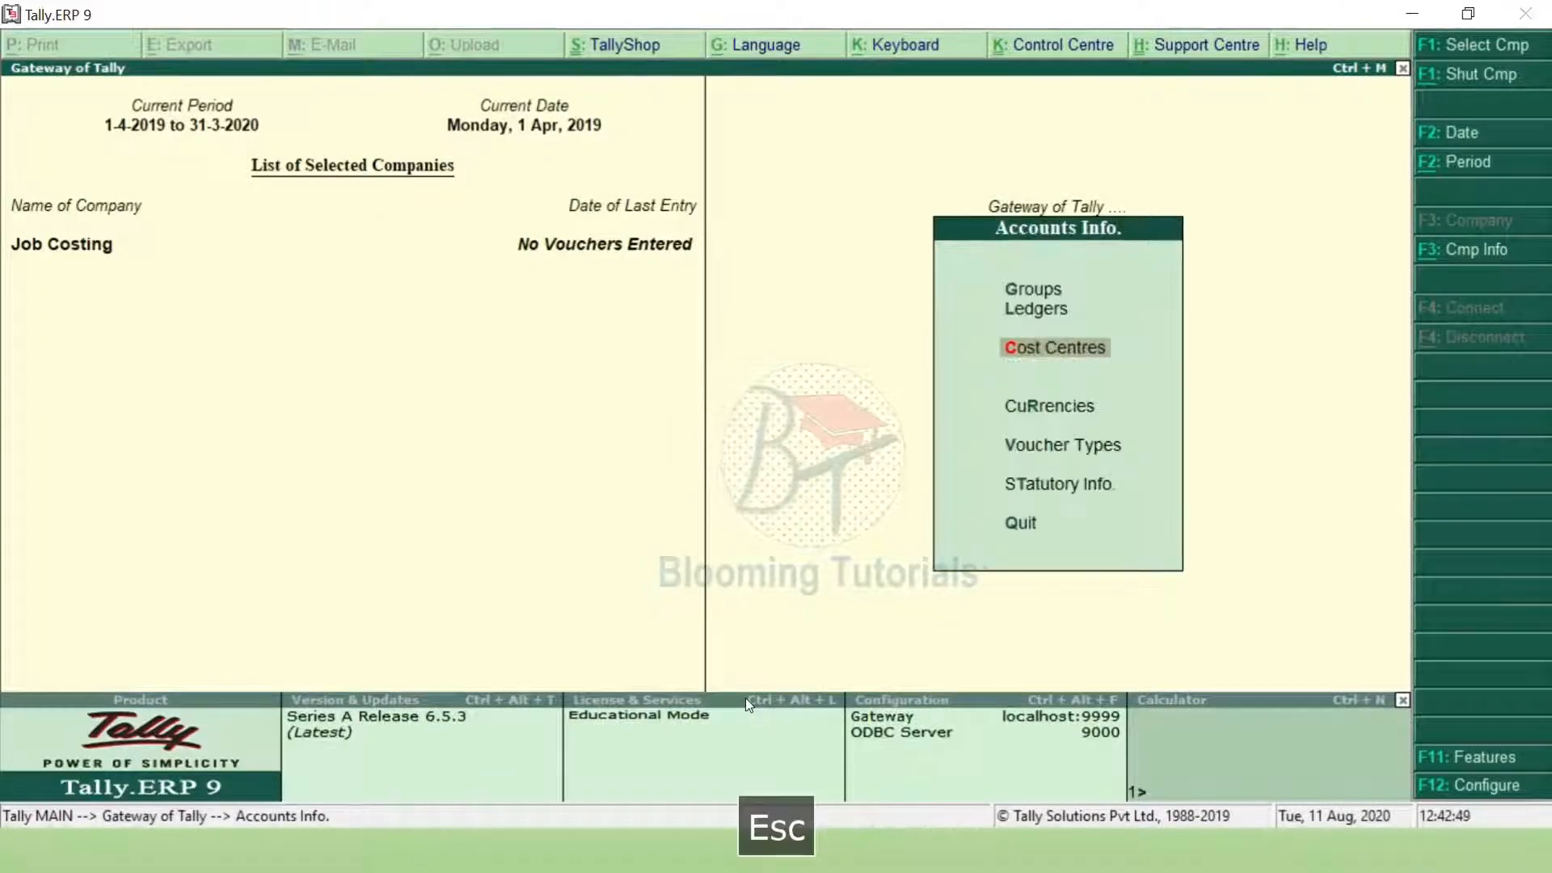
key(Escape)
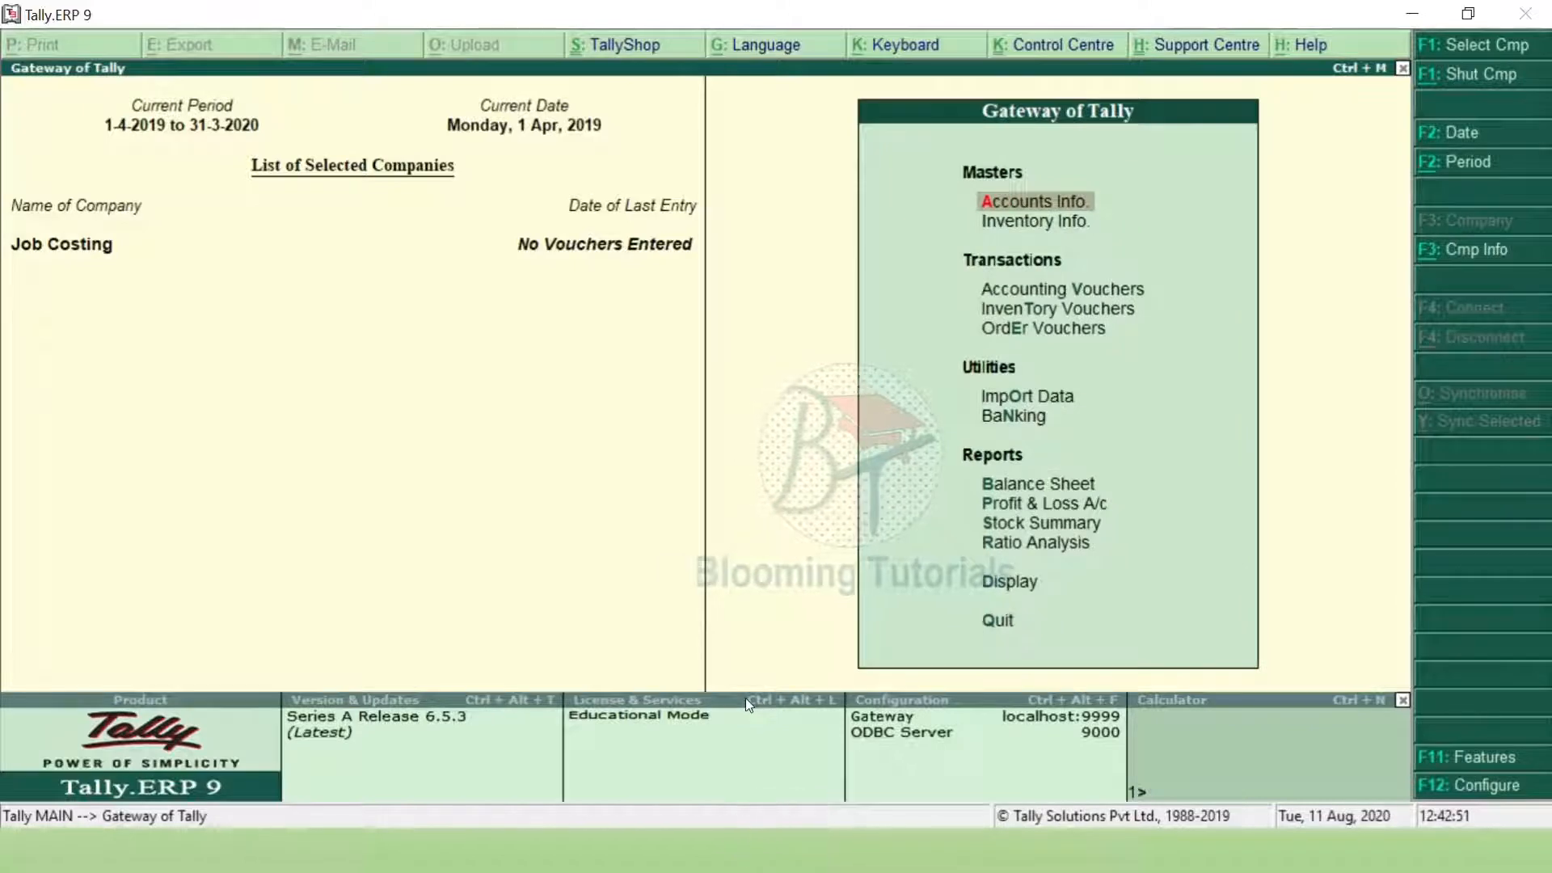
Enable pre-defined cost centre allocations in transactions in the accounting features and add a cost centre class named Two Projects.
key(F11)
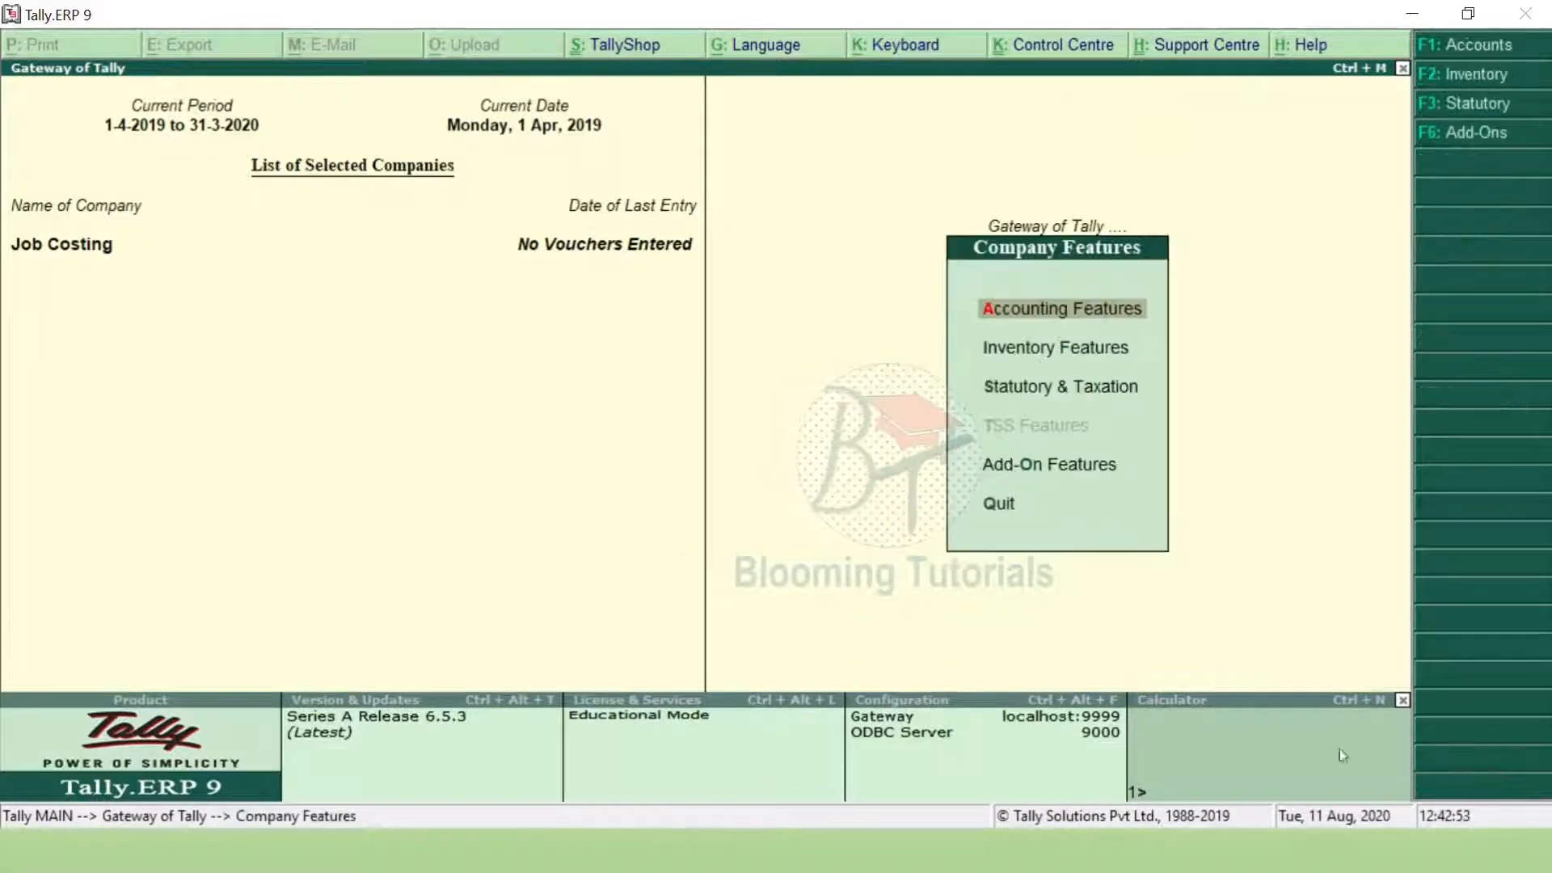
click(1067, 311)
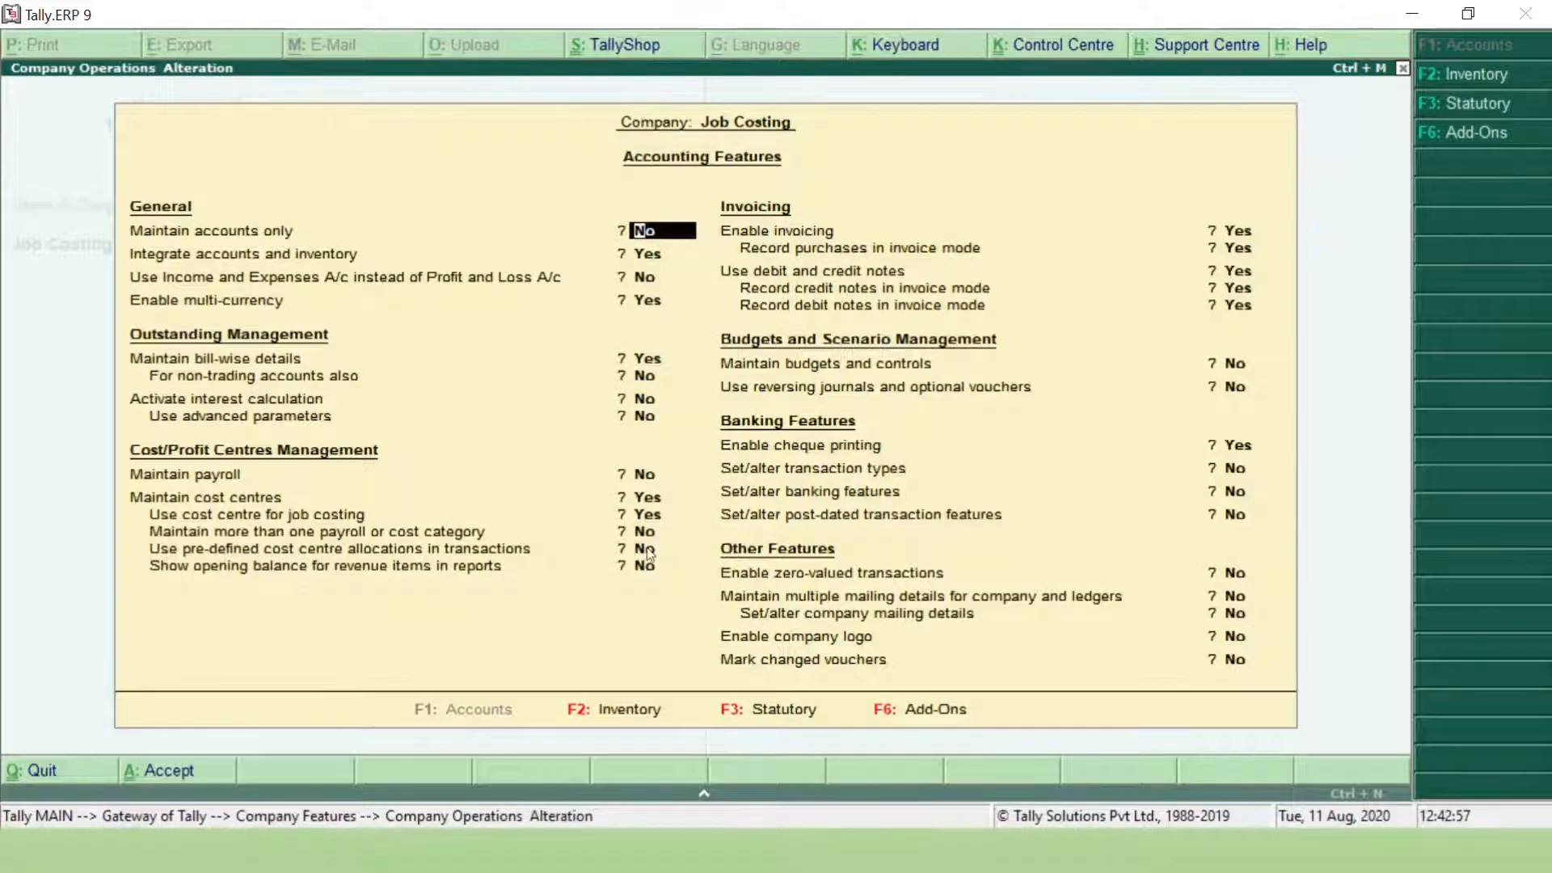
text(y)
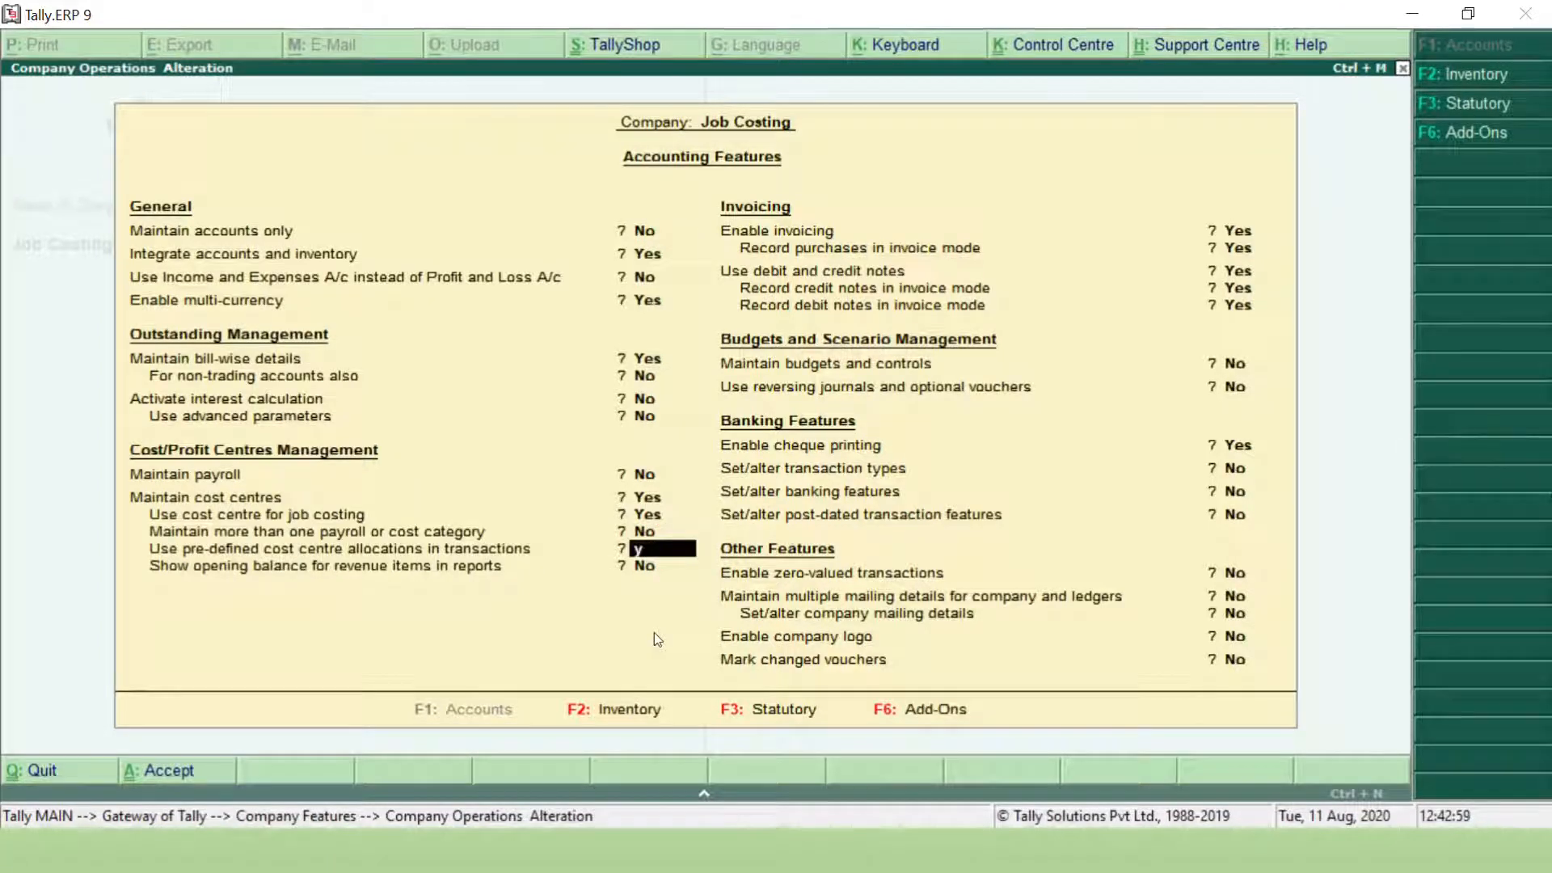
key(Return)
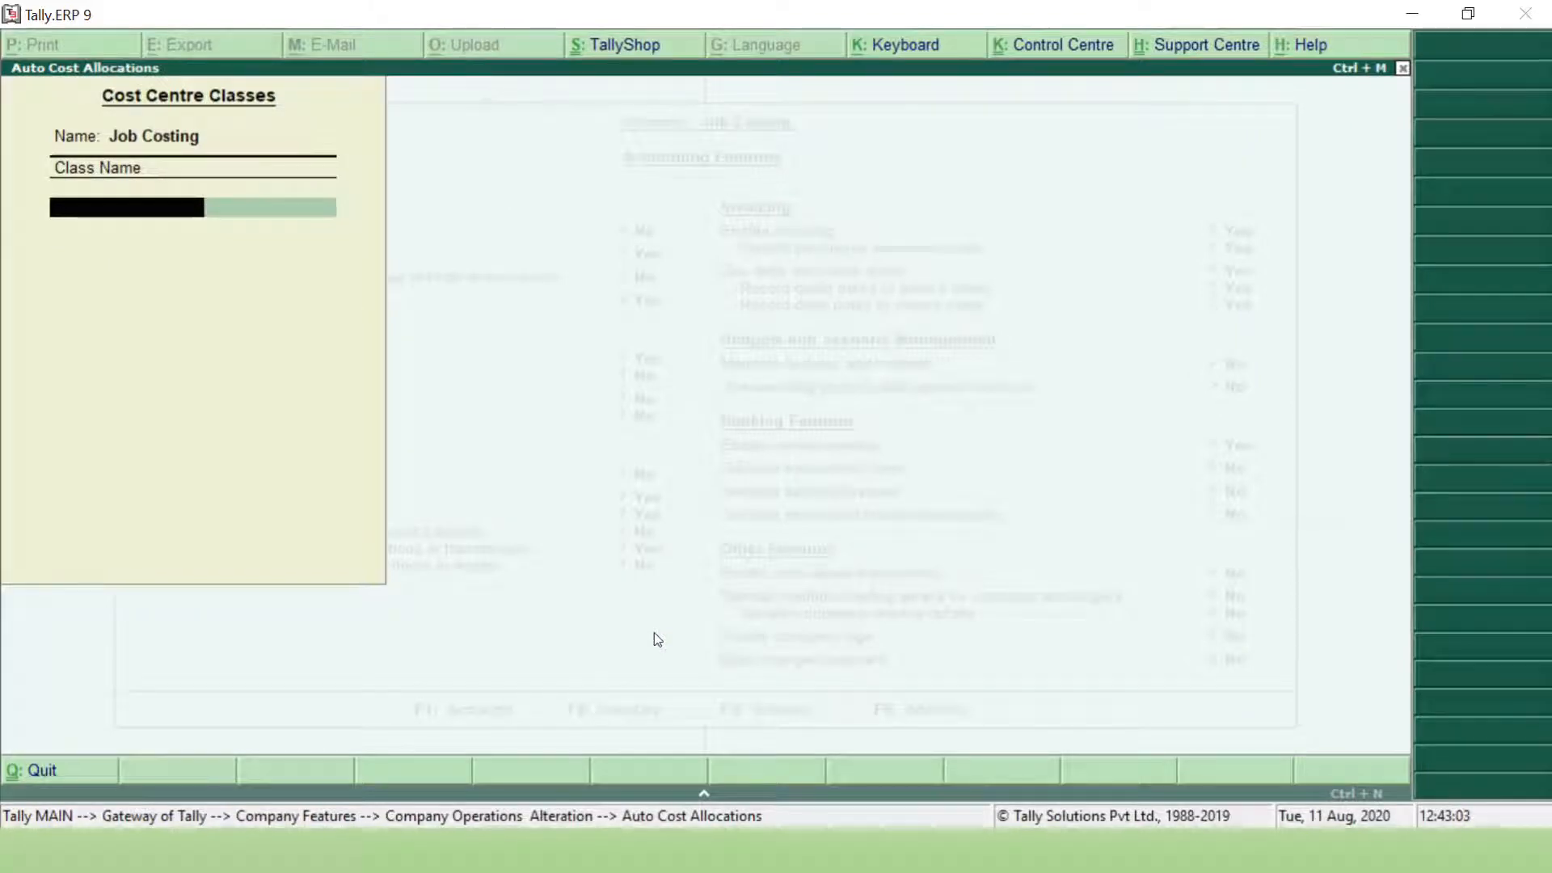
text(Two P)
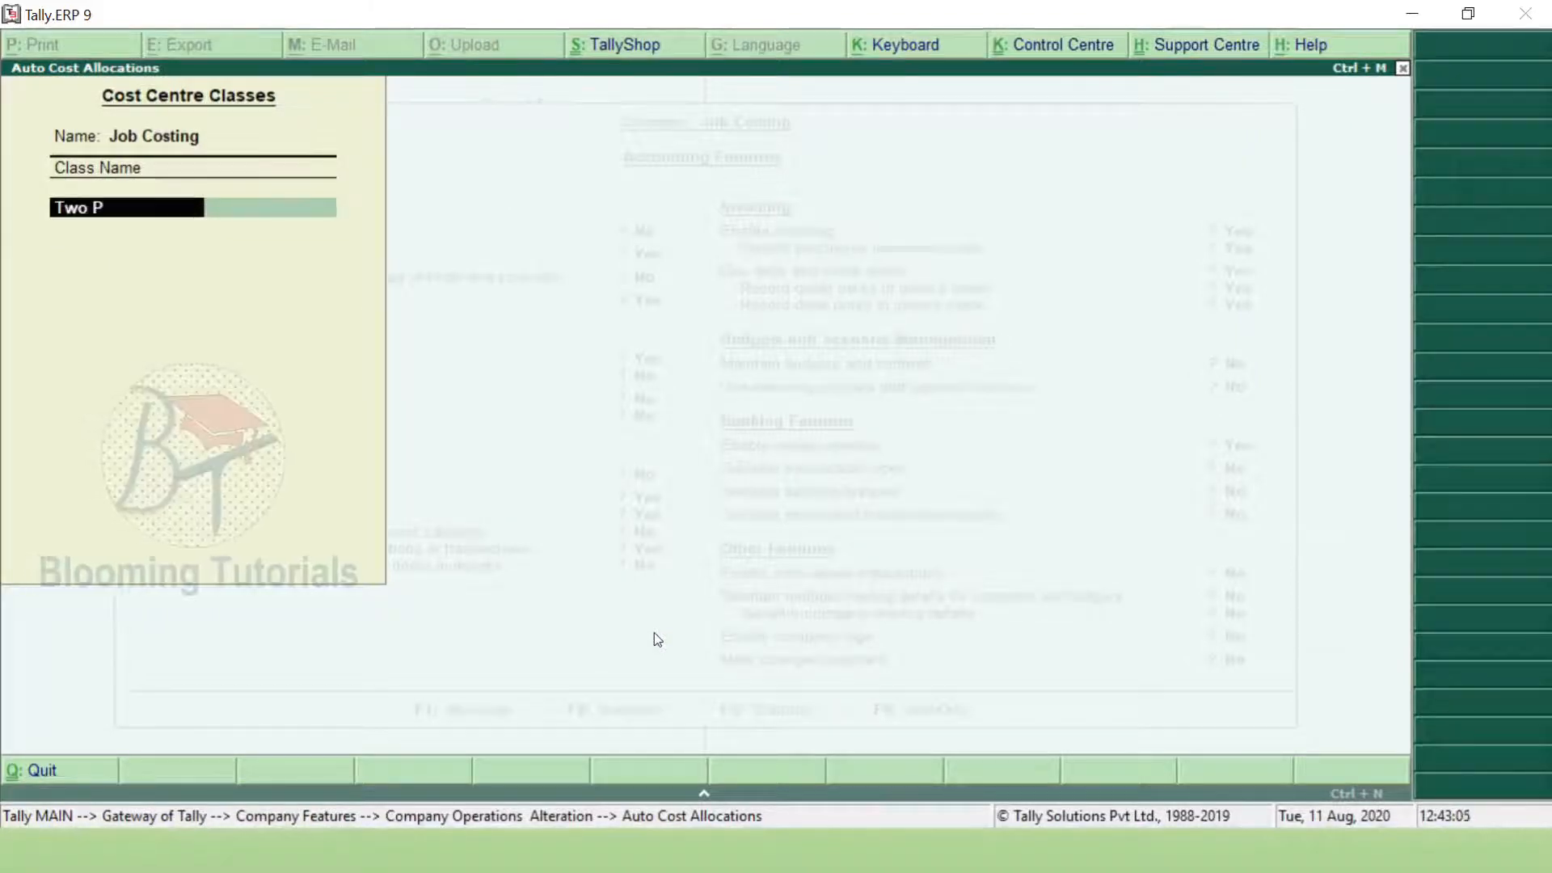
text(roject)
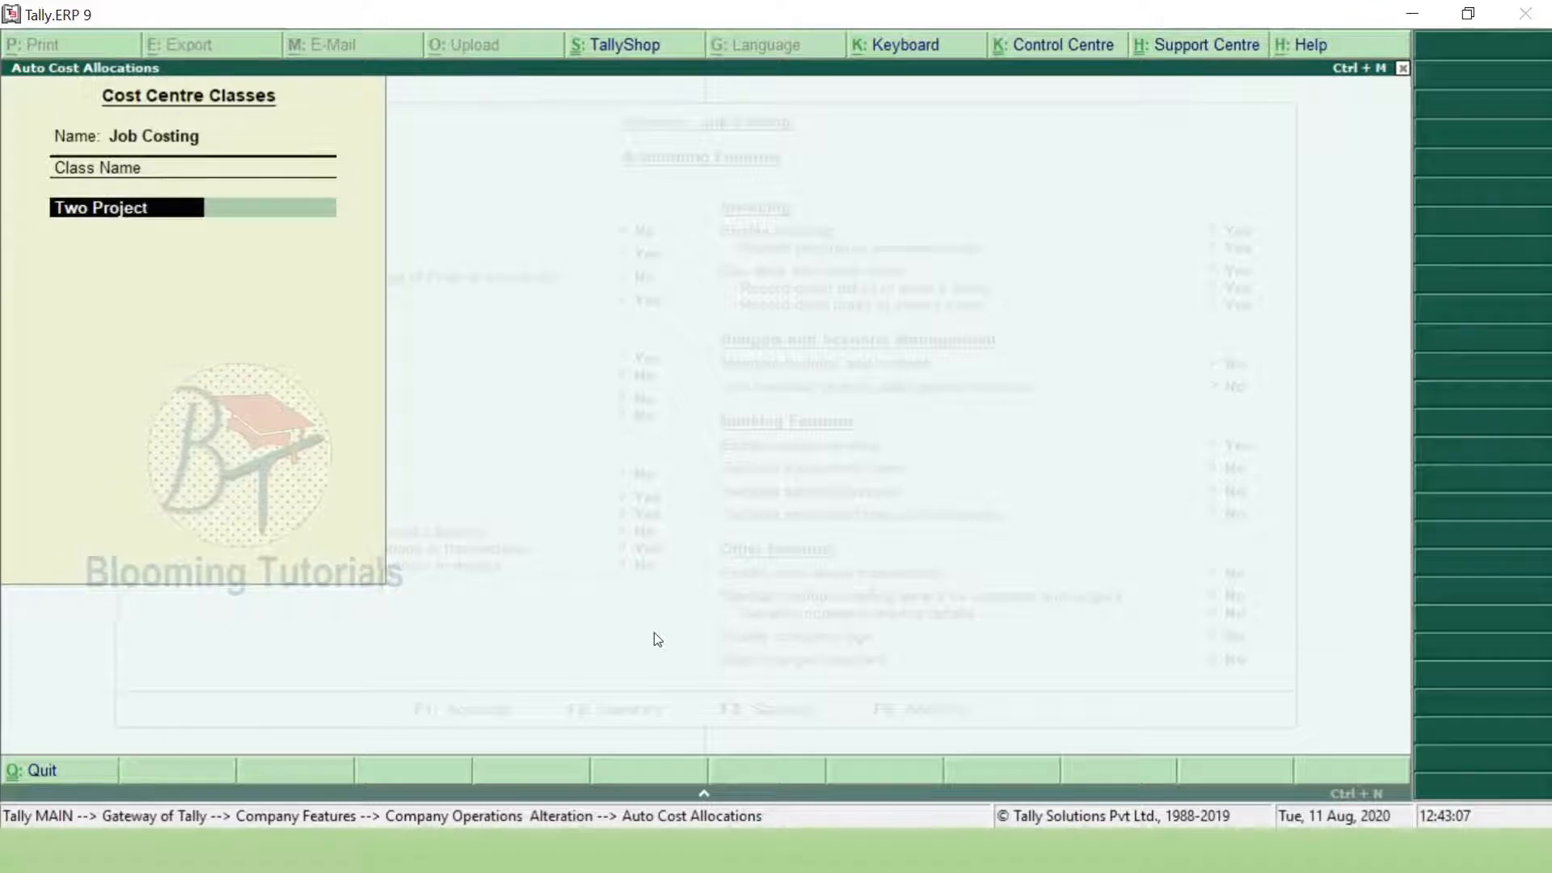
key(Return)
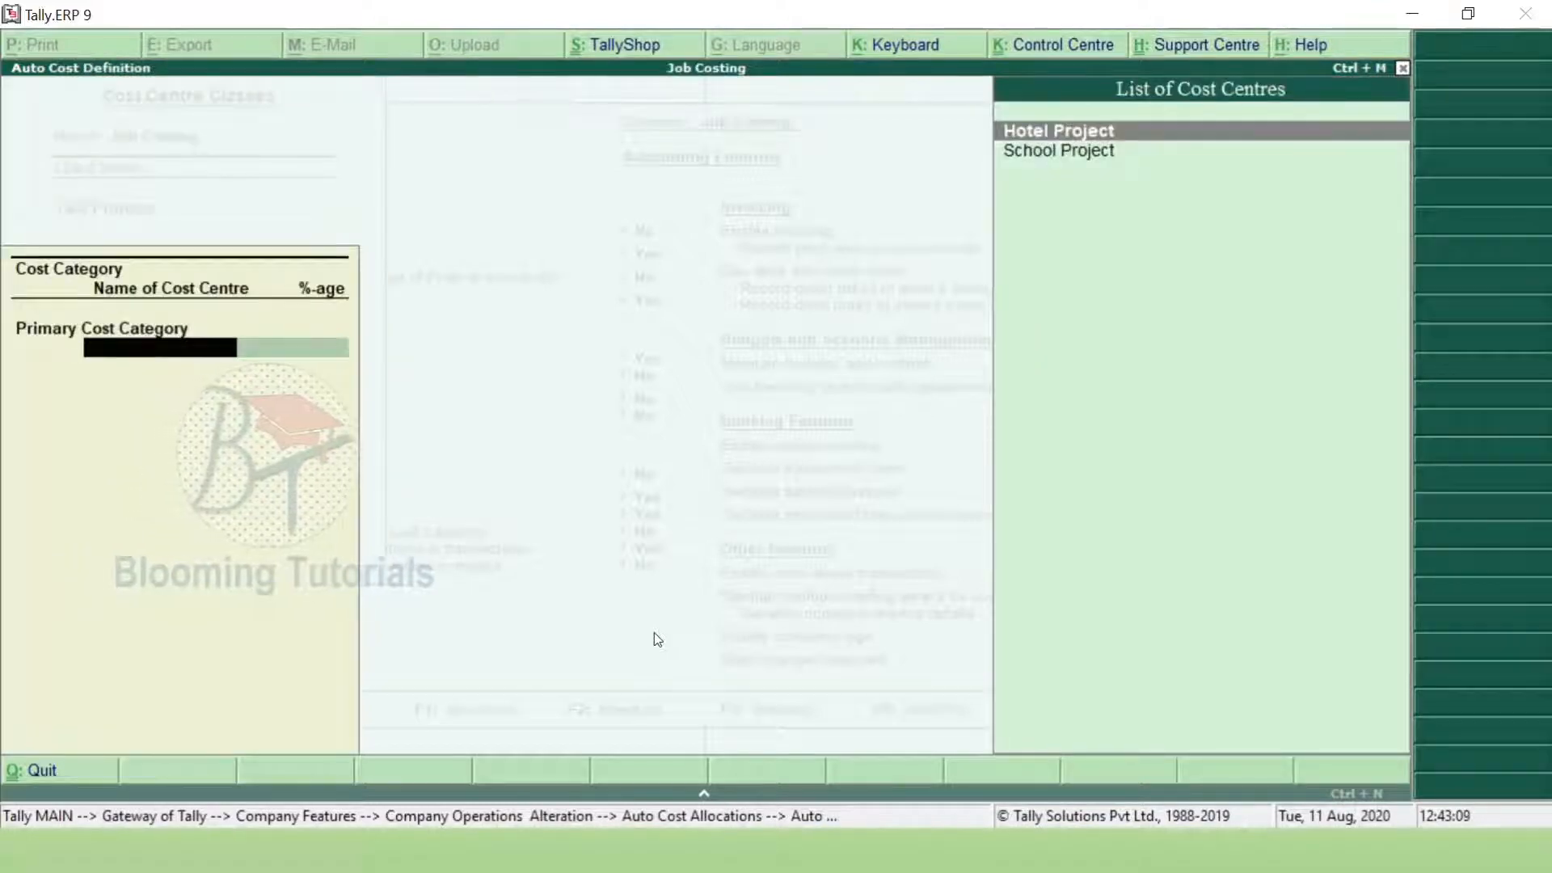
Allocate 50% each to Hotel Project and School Project in the class, and save the accounting features.
key(Return)
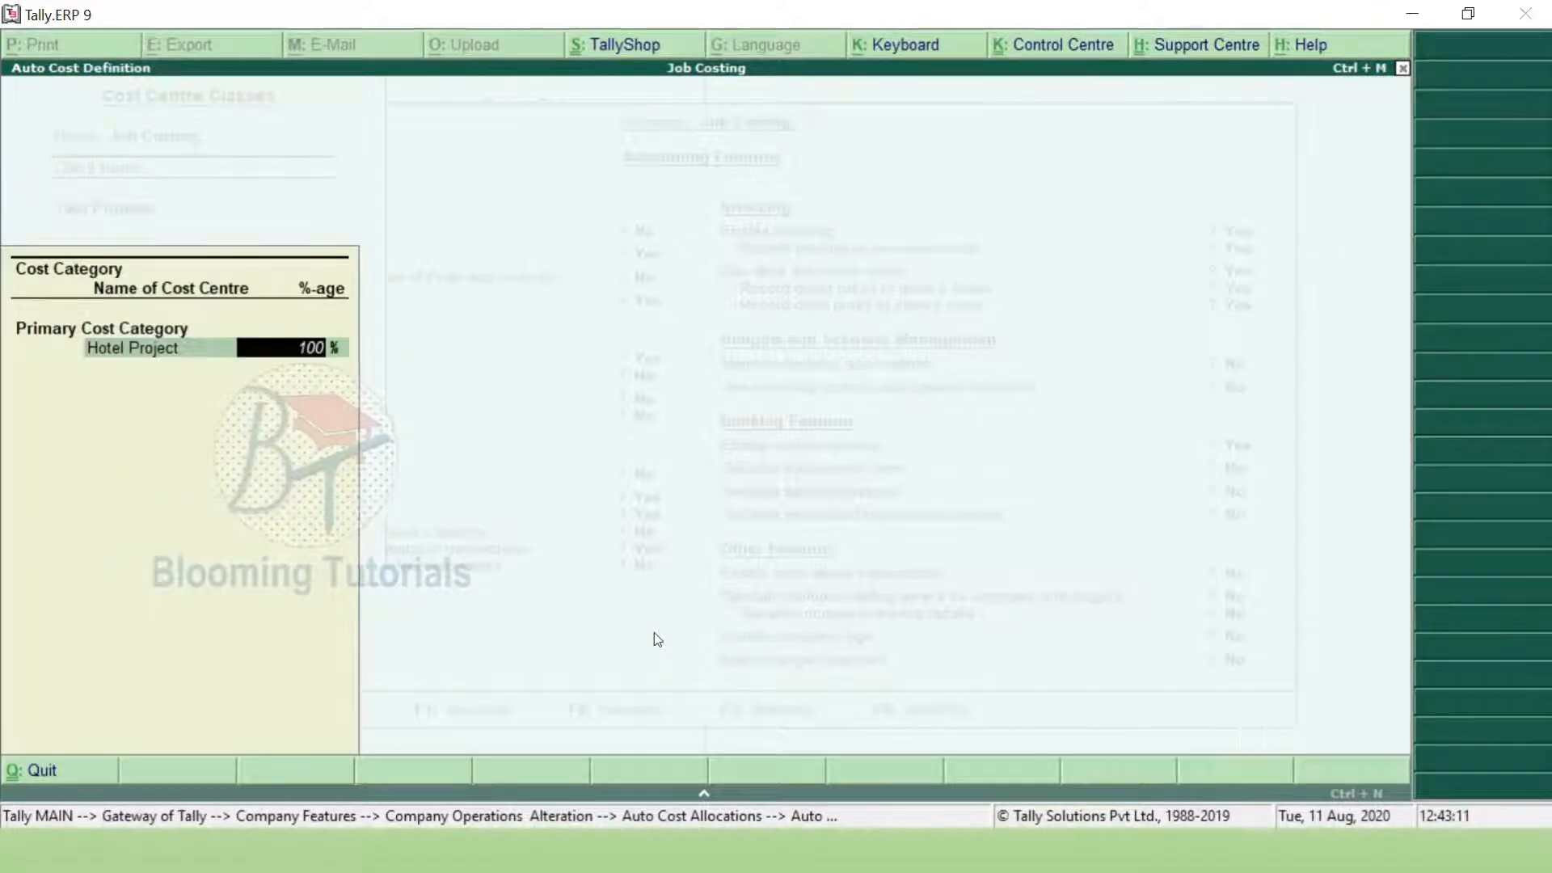
text(50)
key(Return)
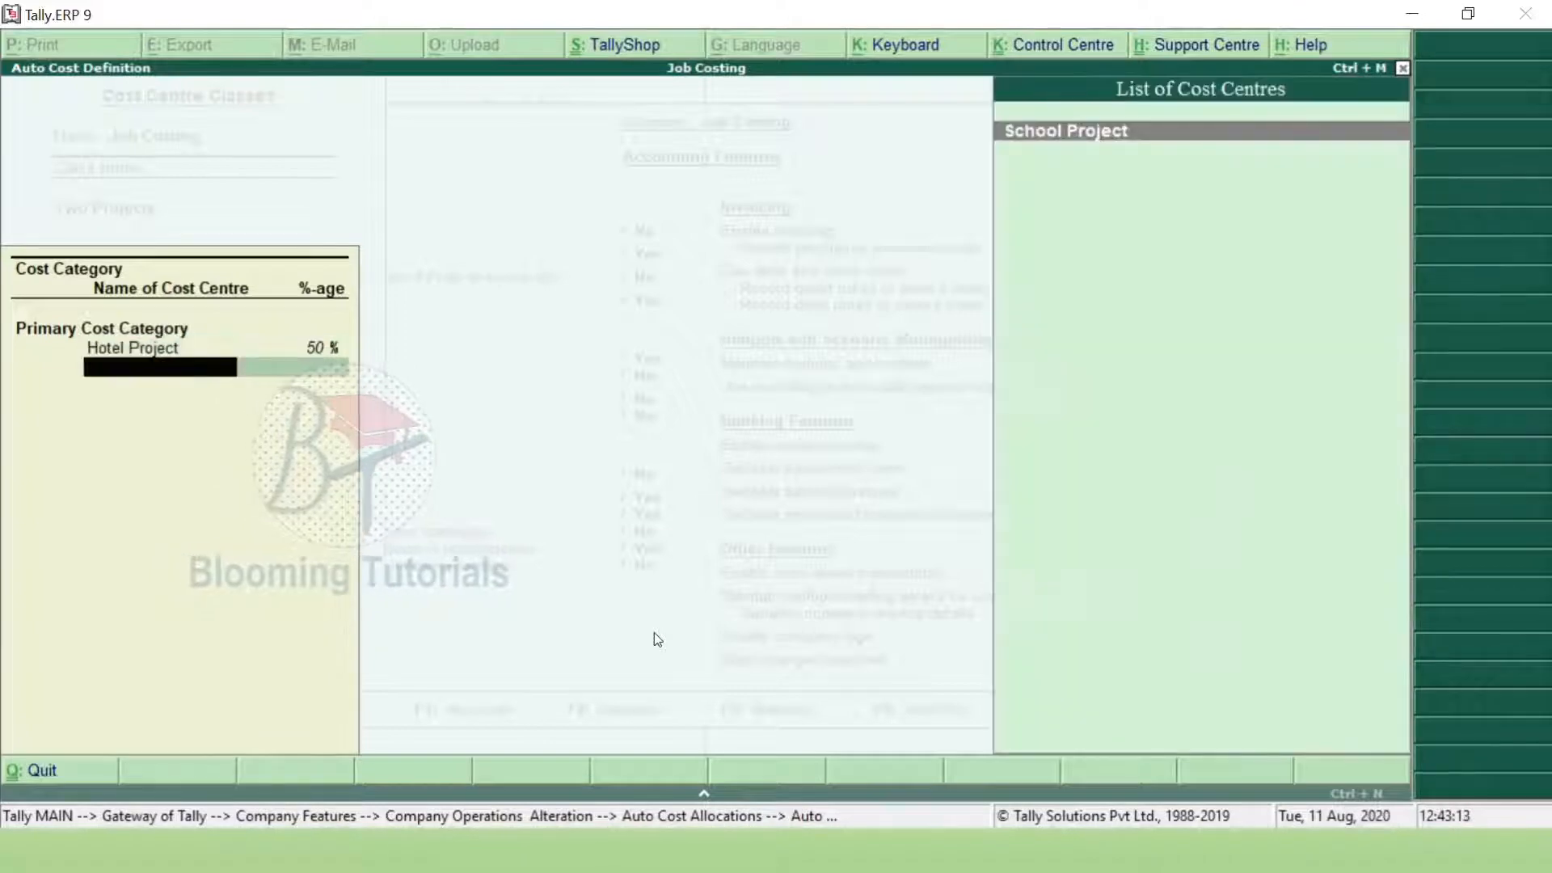
key(Return)
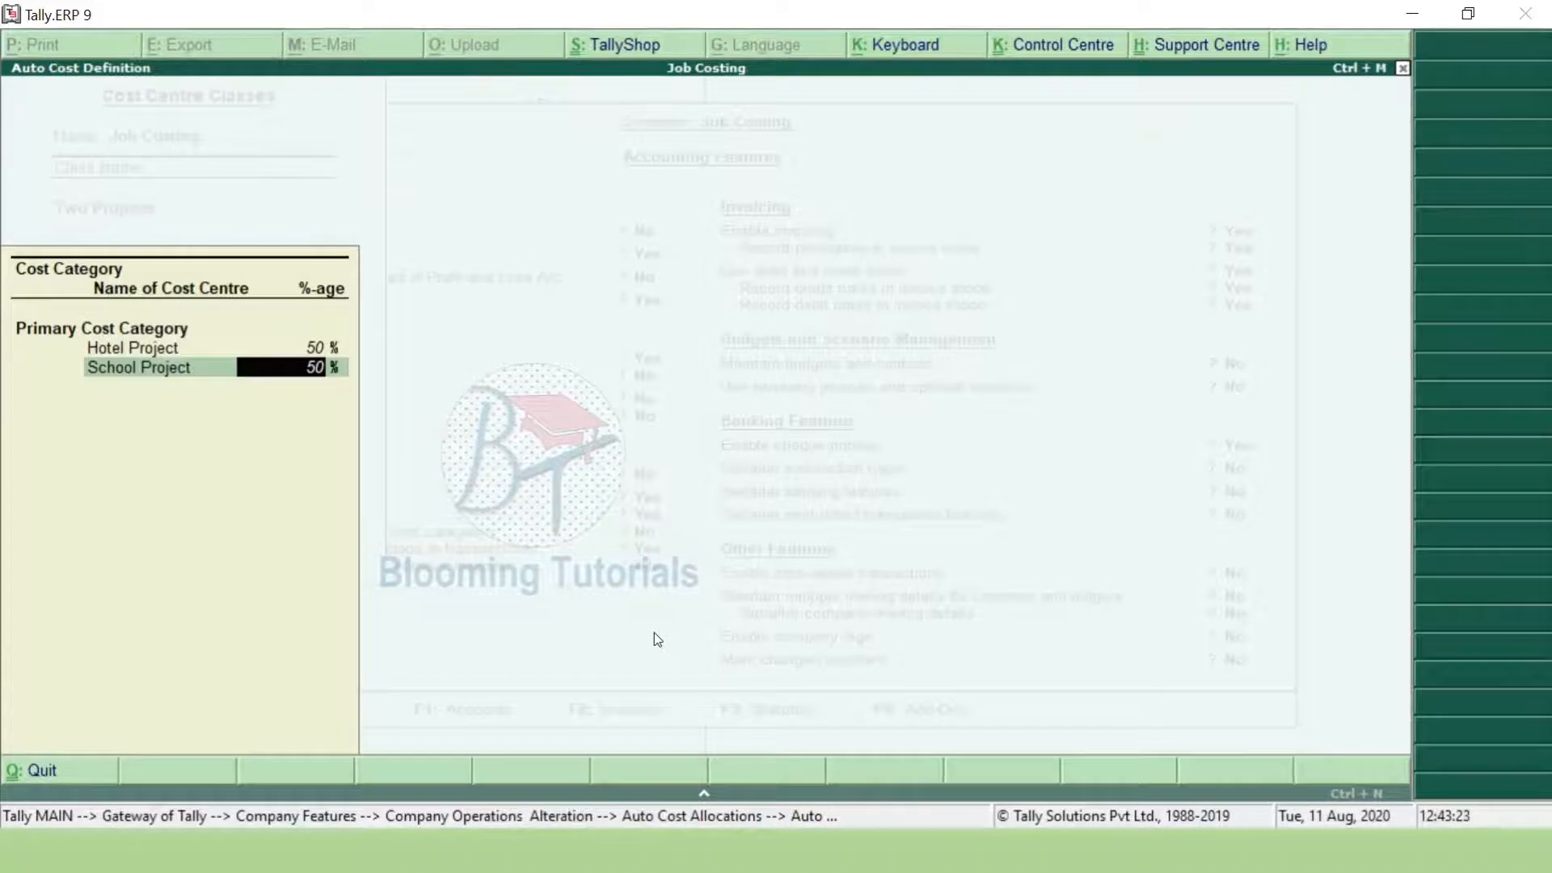
key(Return)
key(Return)
key(Return)
key(Return)
key(Return)
key(Return)
key(Return)
key(Return)
key(Return)
key(Return)
key(Return)
key(Return)
key(Return)
key(Return)
key(Return)
key(Return)
key(Return)
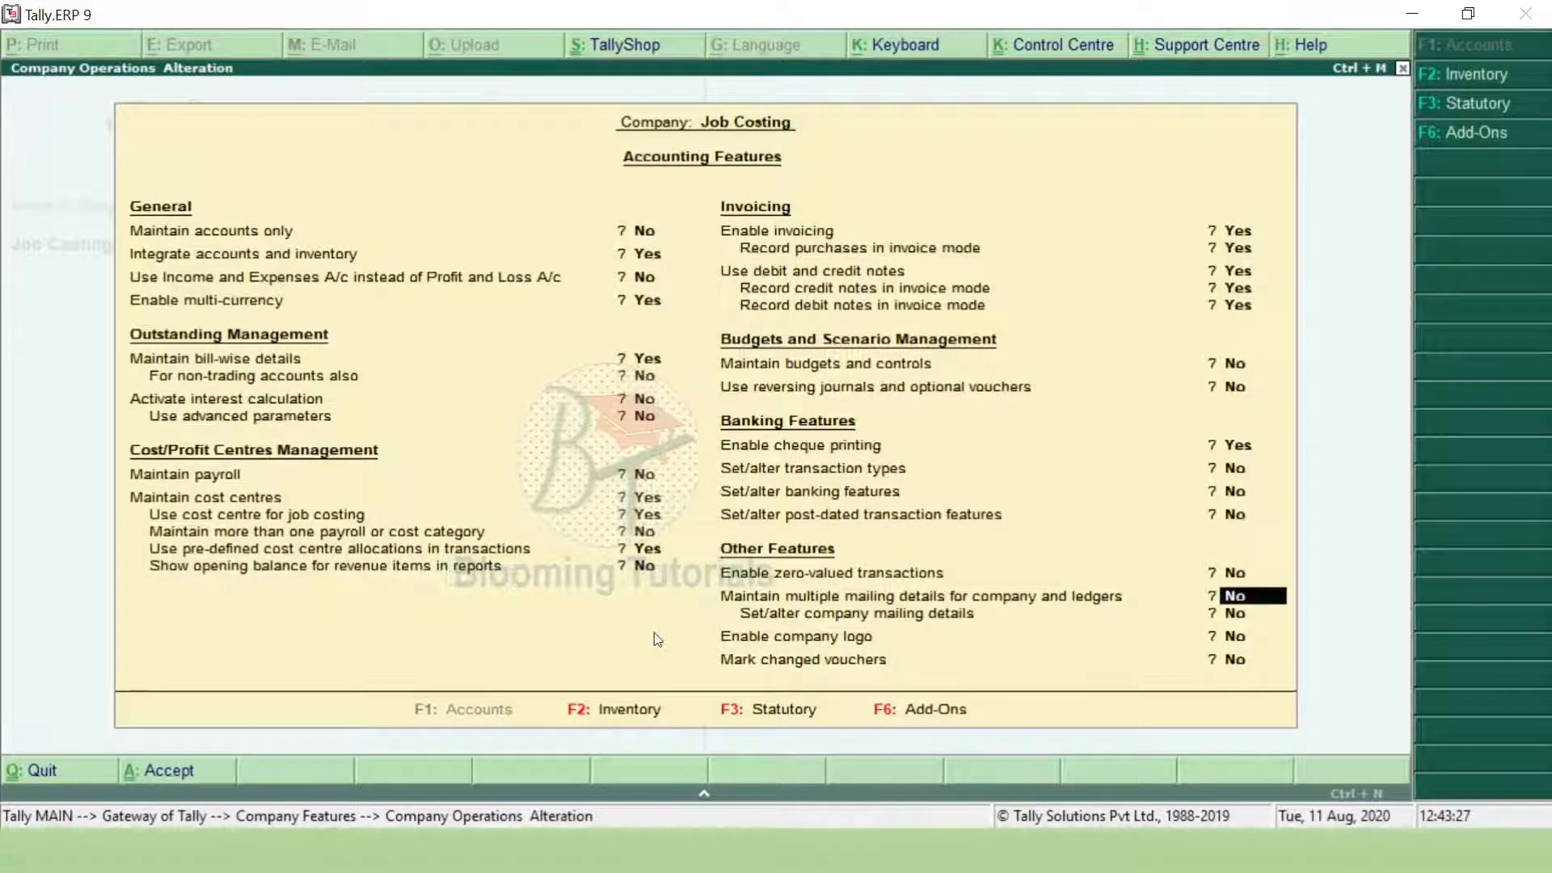
key(Return)
key(Return)
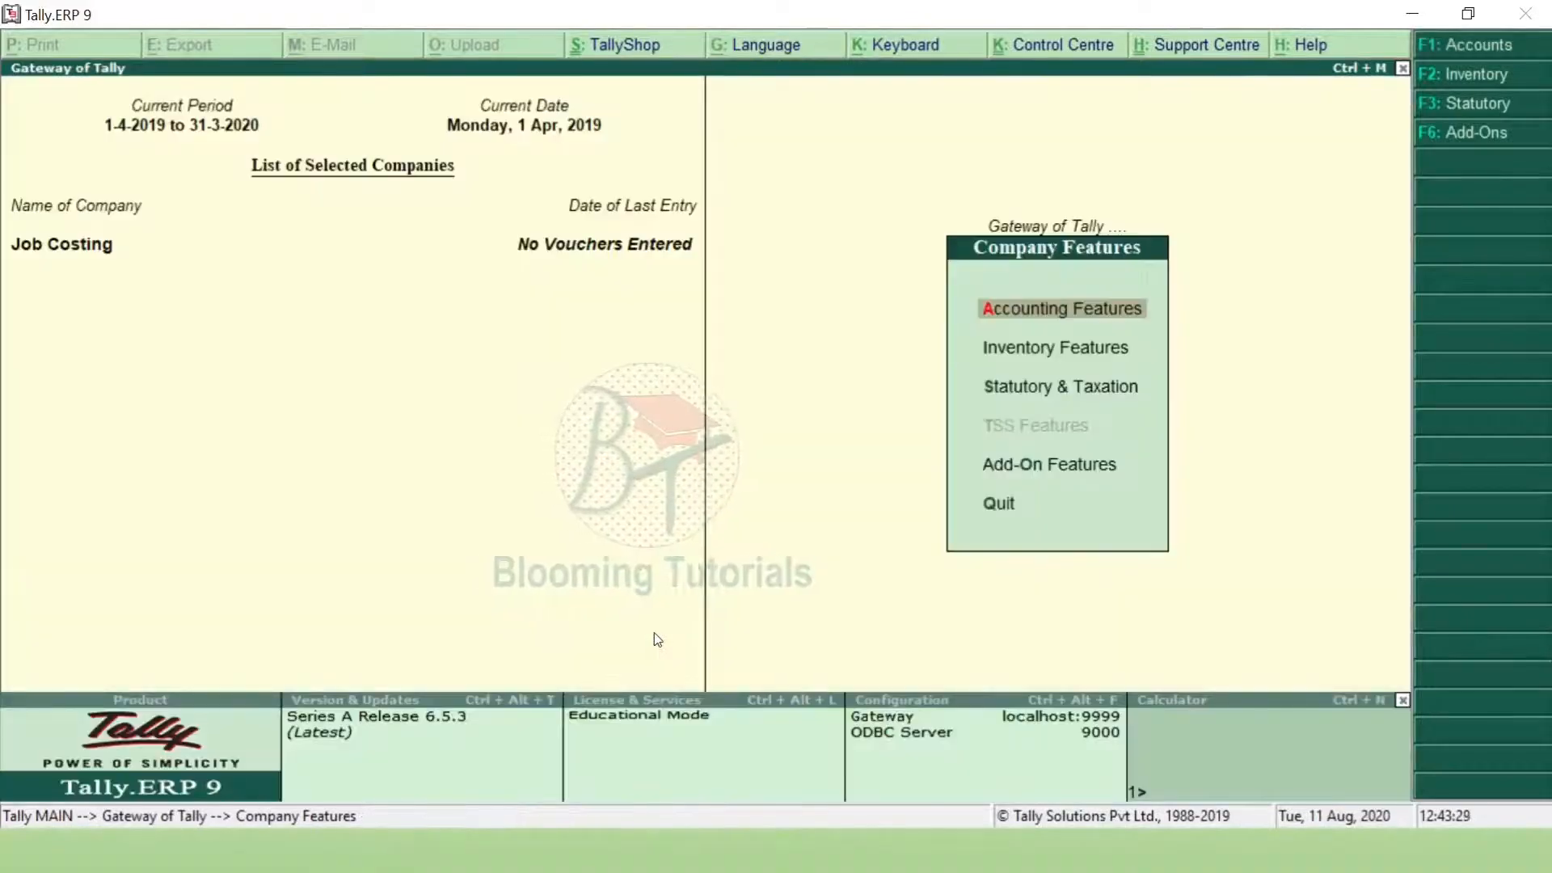
key(Escape)
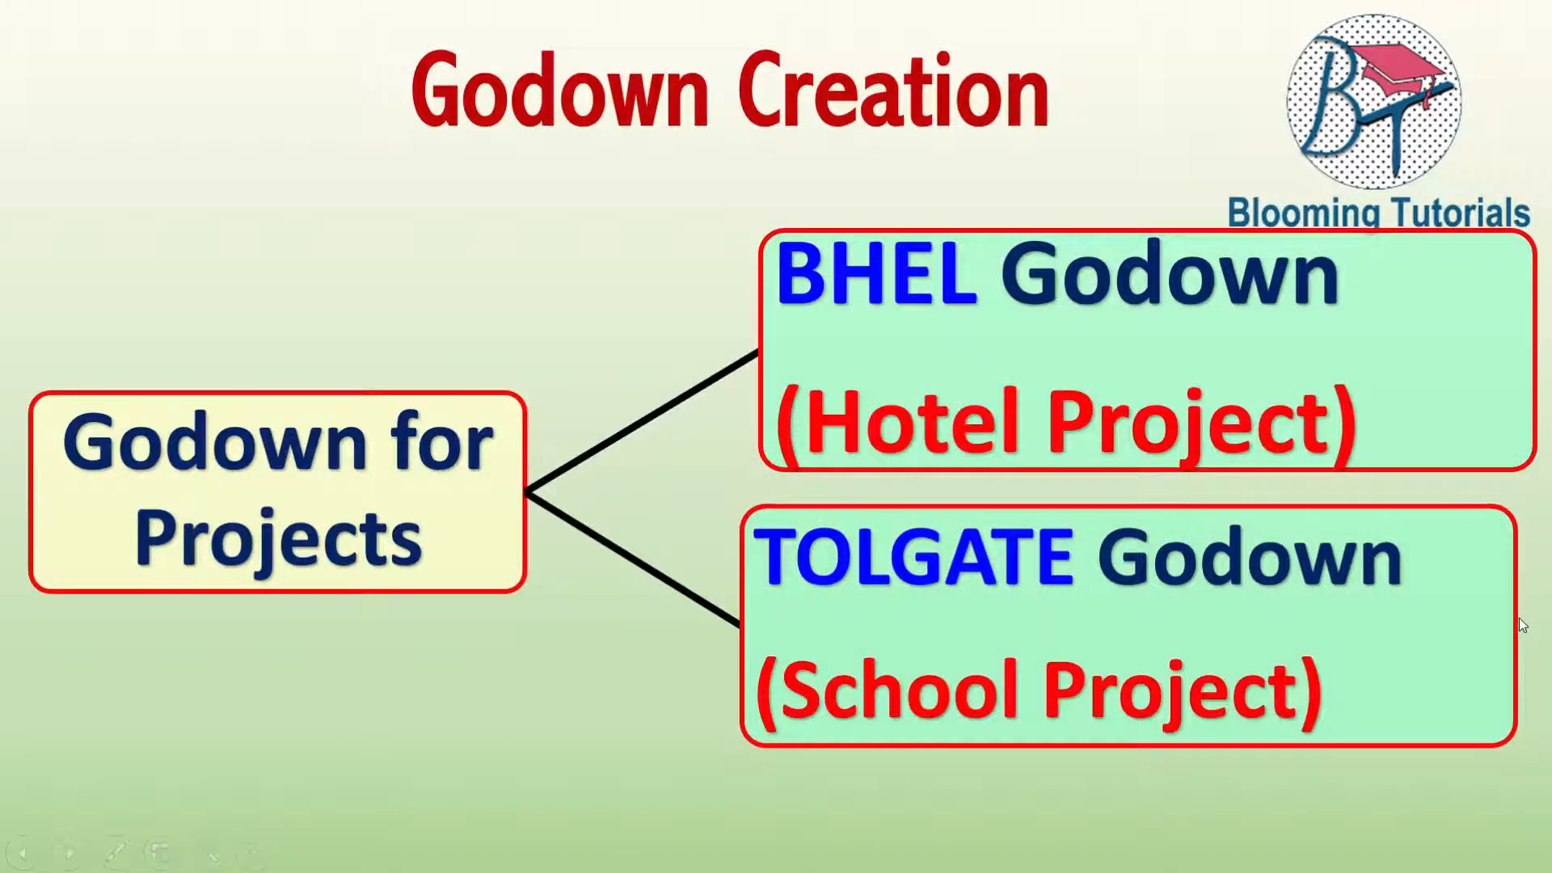
key(F9)
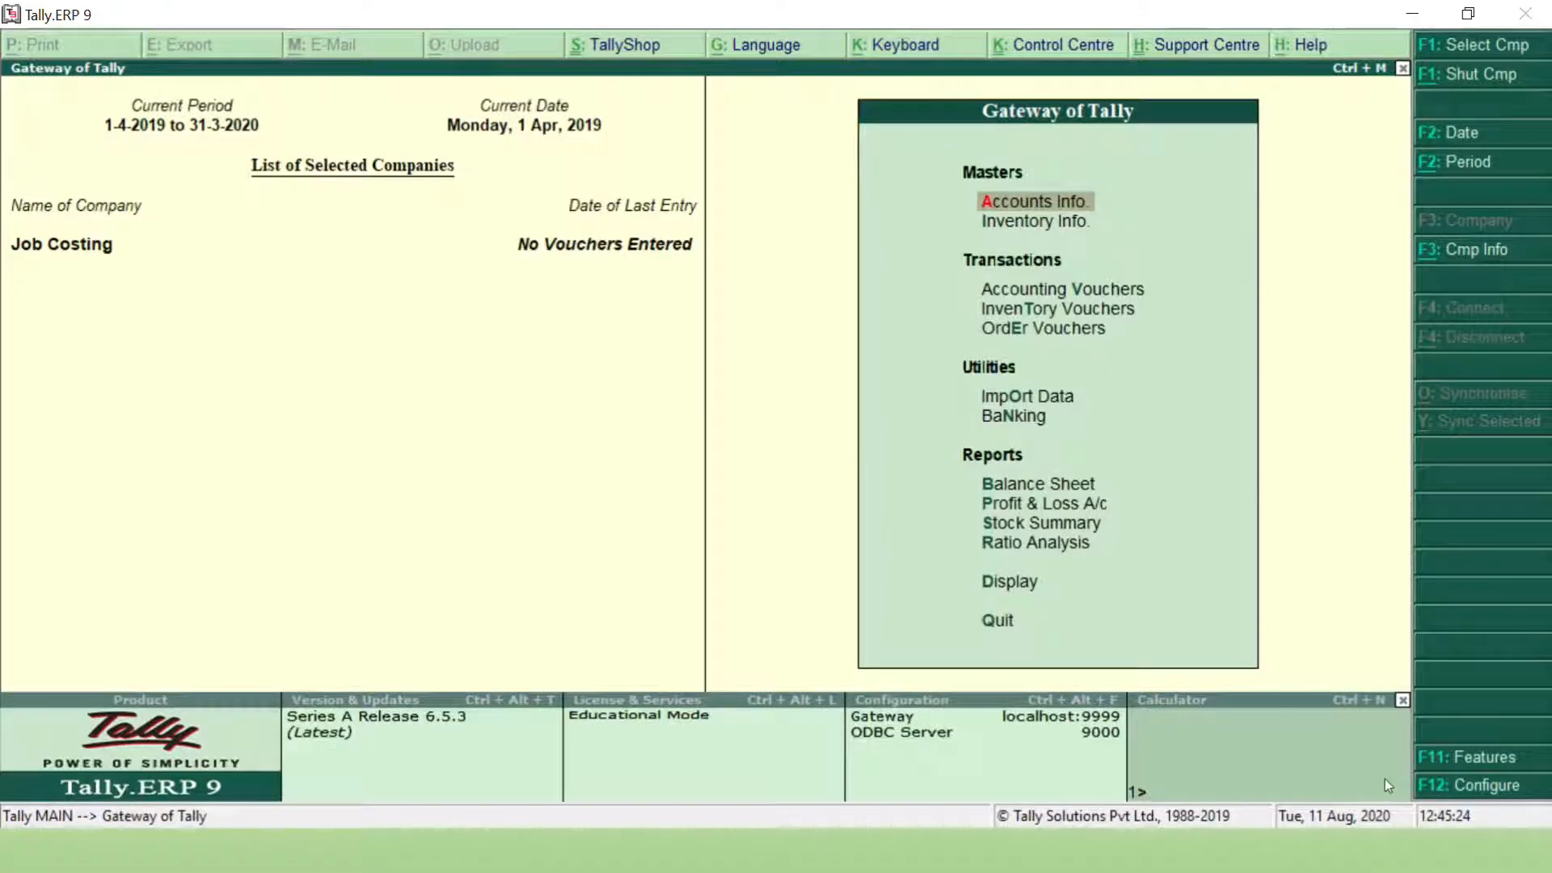
Set Maintain multiple Godowns to Yes in the company's inventory features and save them.
click(1459, 768)
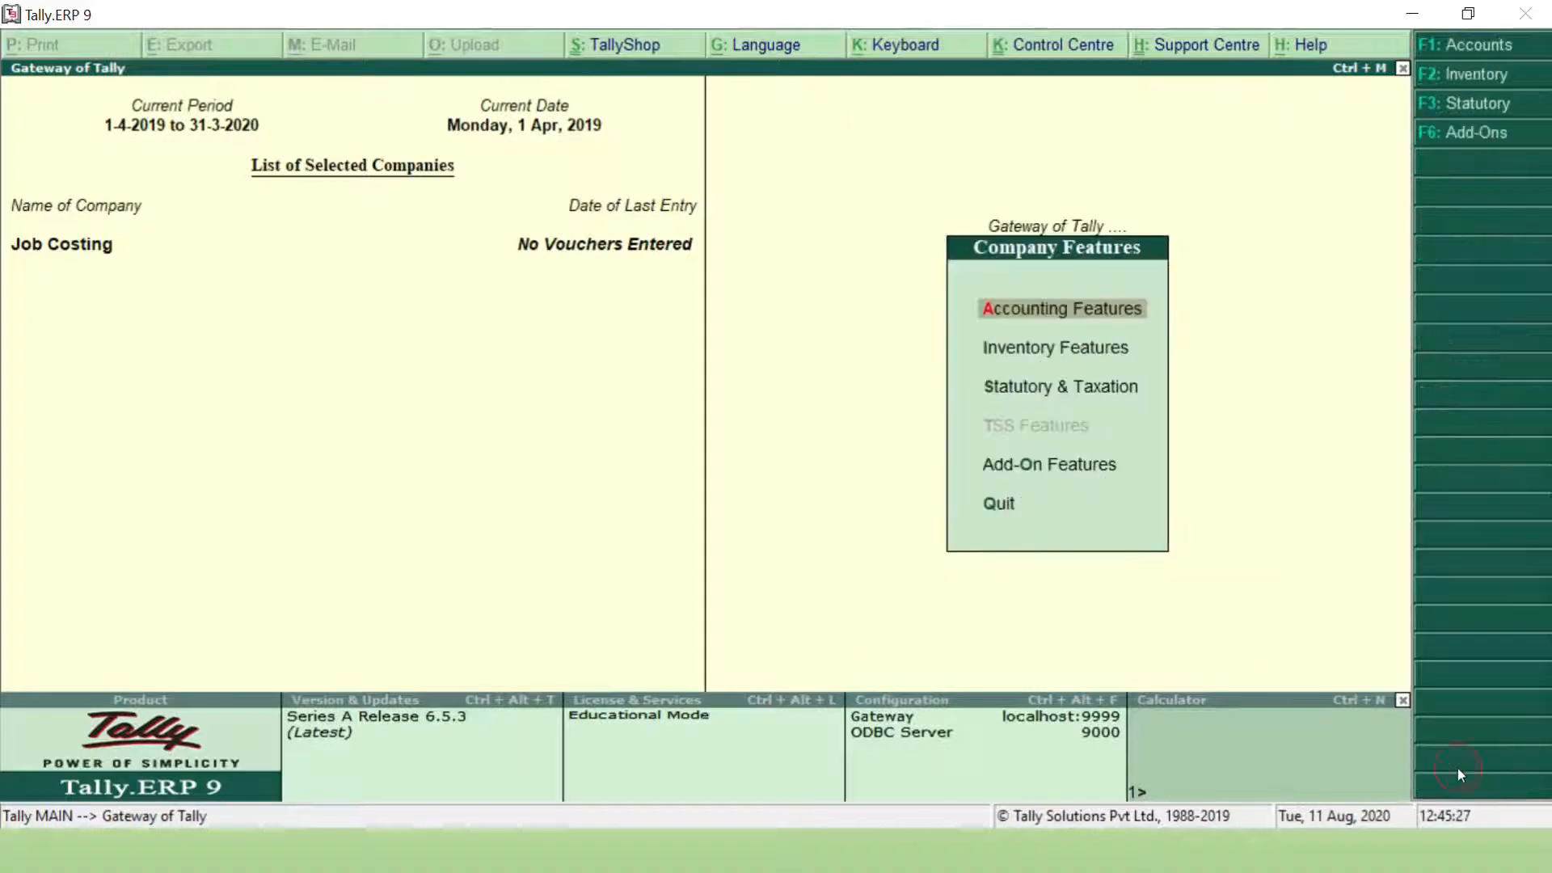
click(1041, 348)
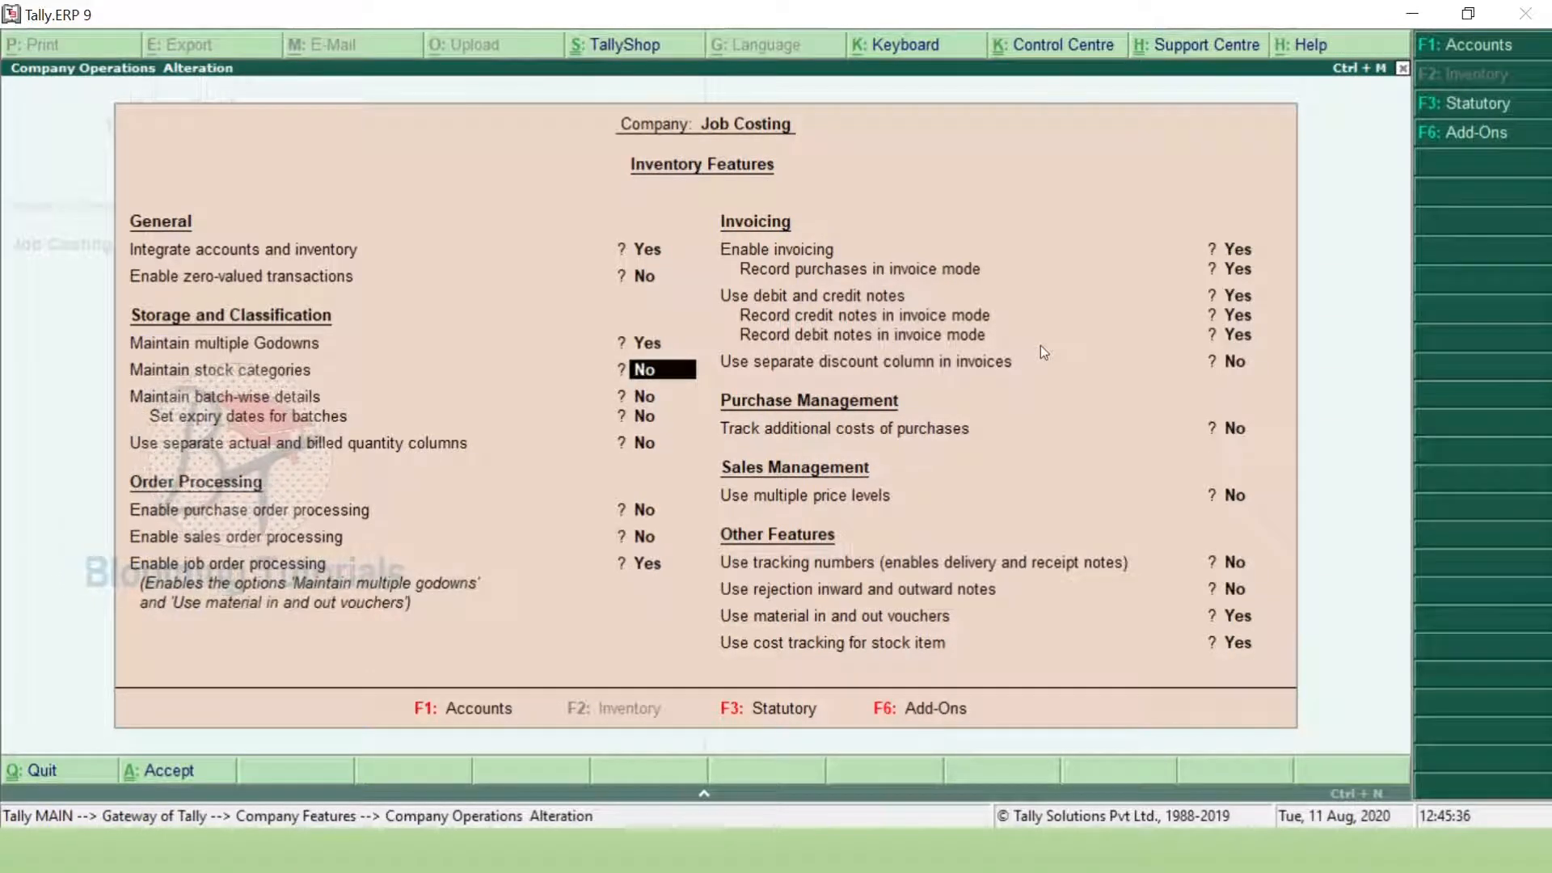
key(ctrl+a)
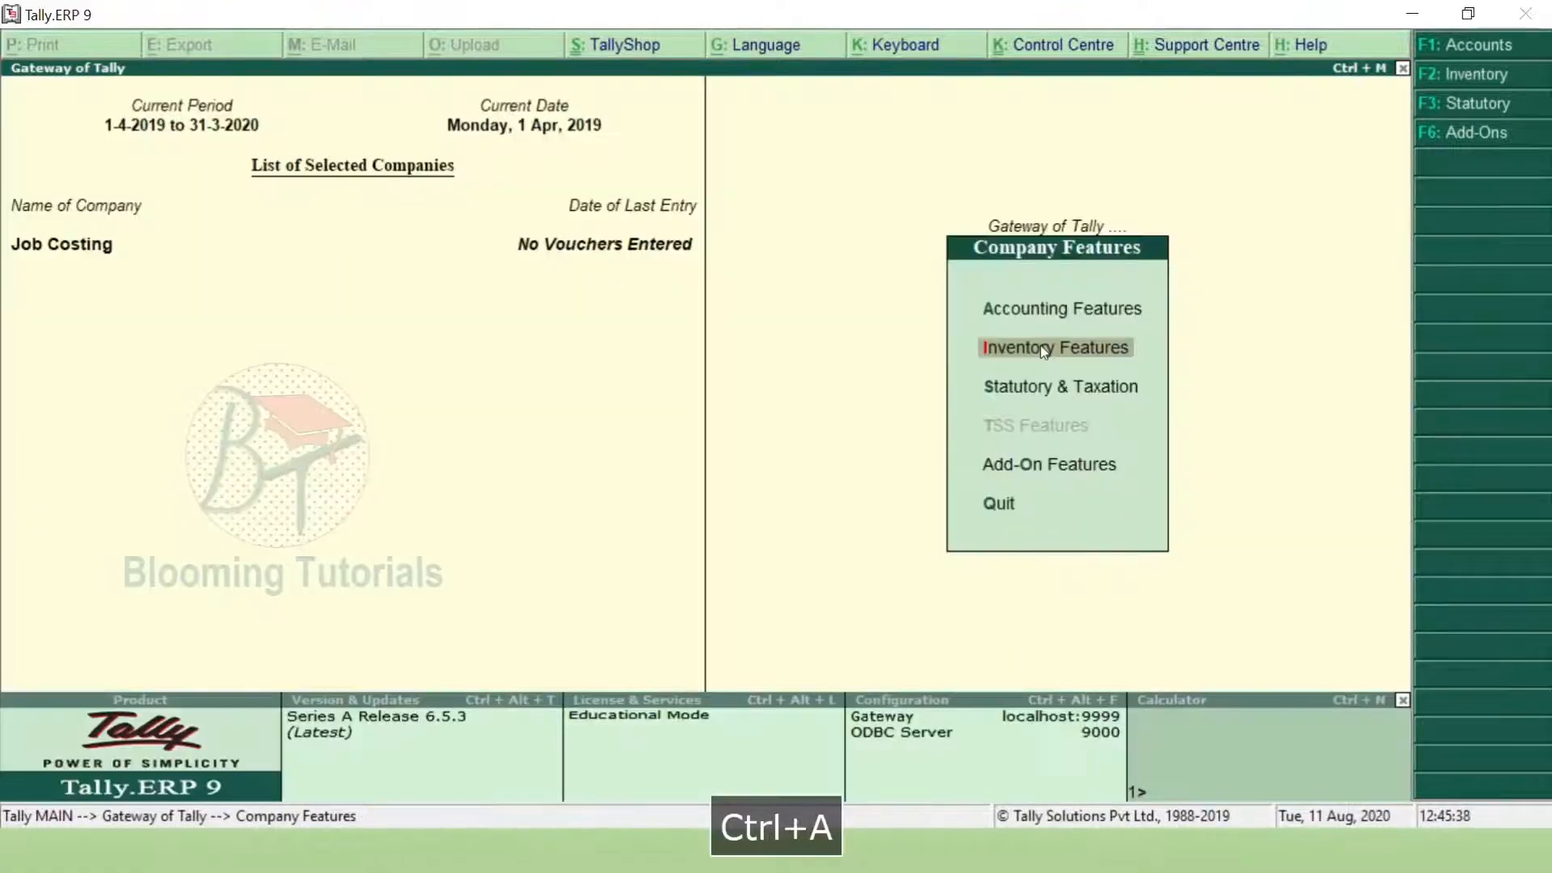
key(Escape)
Start creating a single godown in the inventory masters and name it BHEL Godown (Hotel Project).
key(Down)
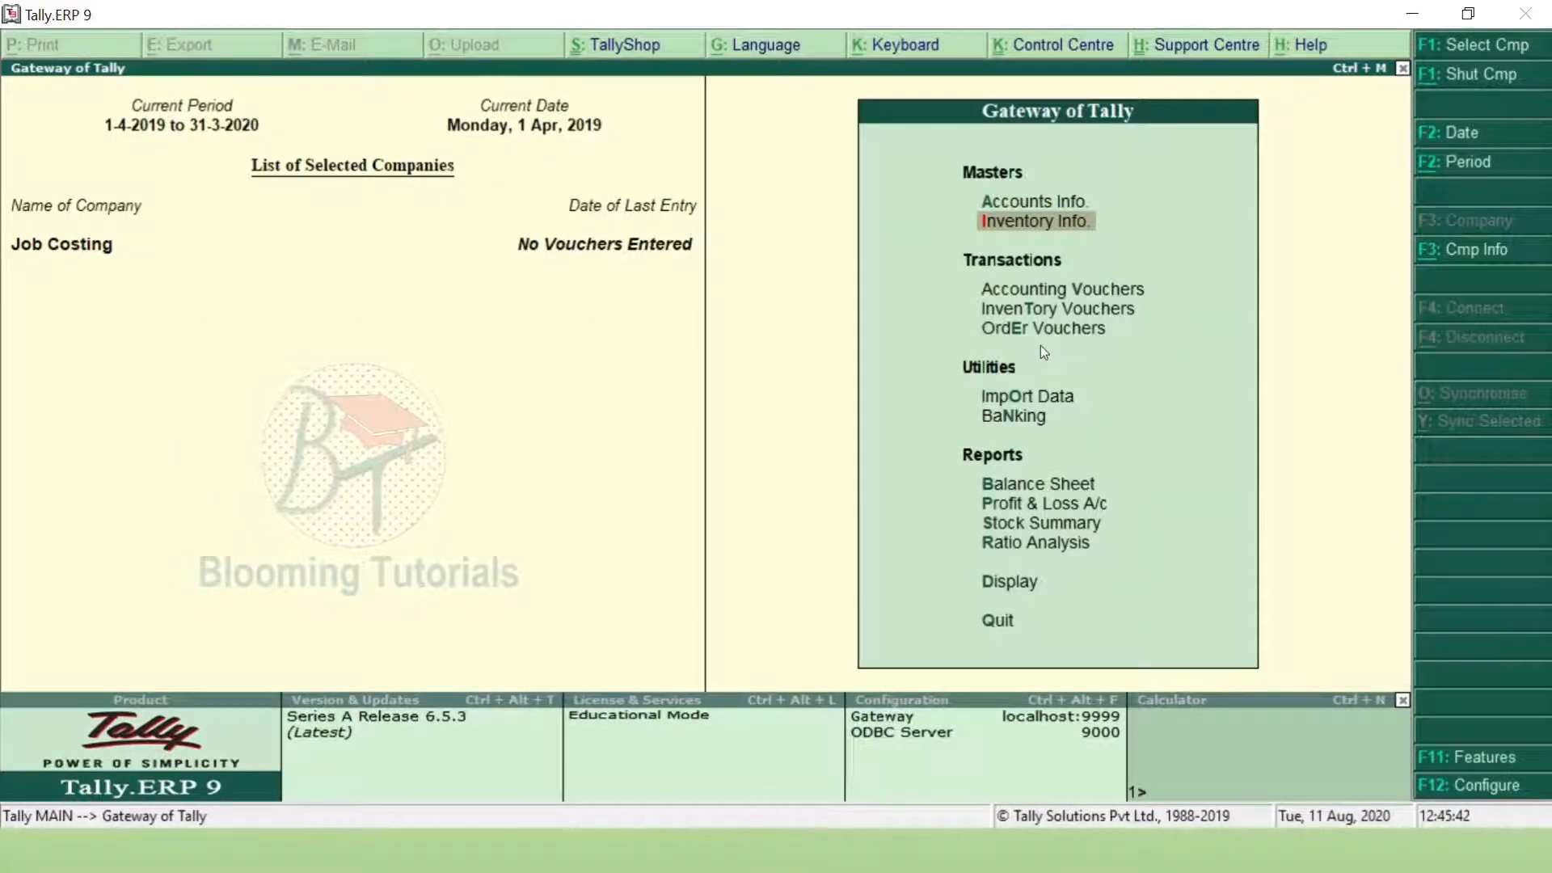
key(Return)
key(Down)
key(Down)
key(Down)
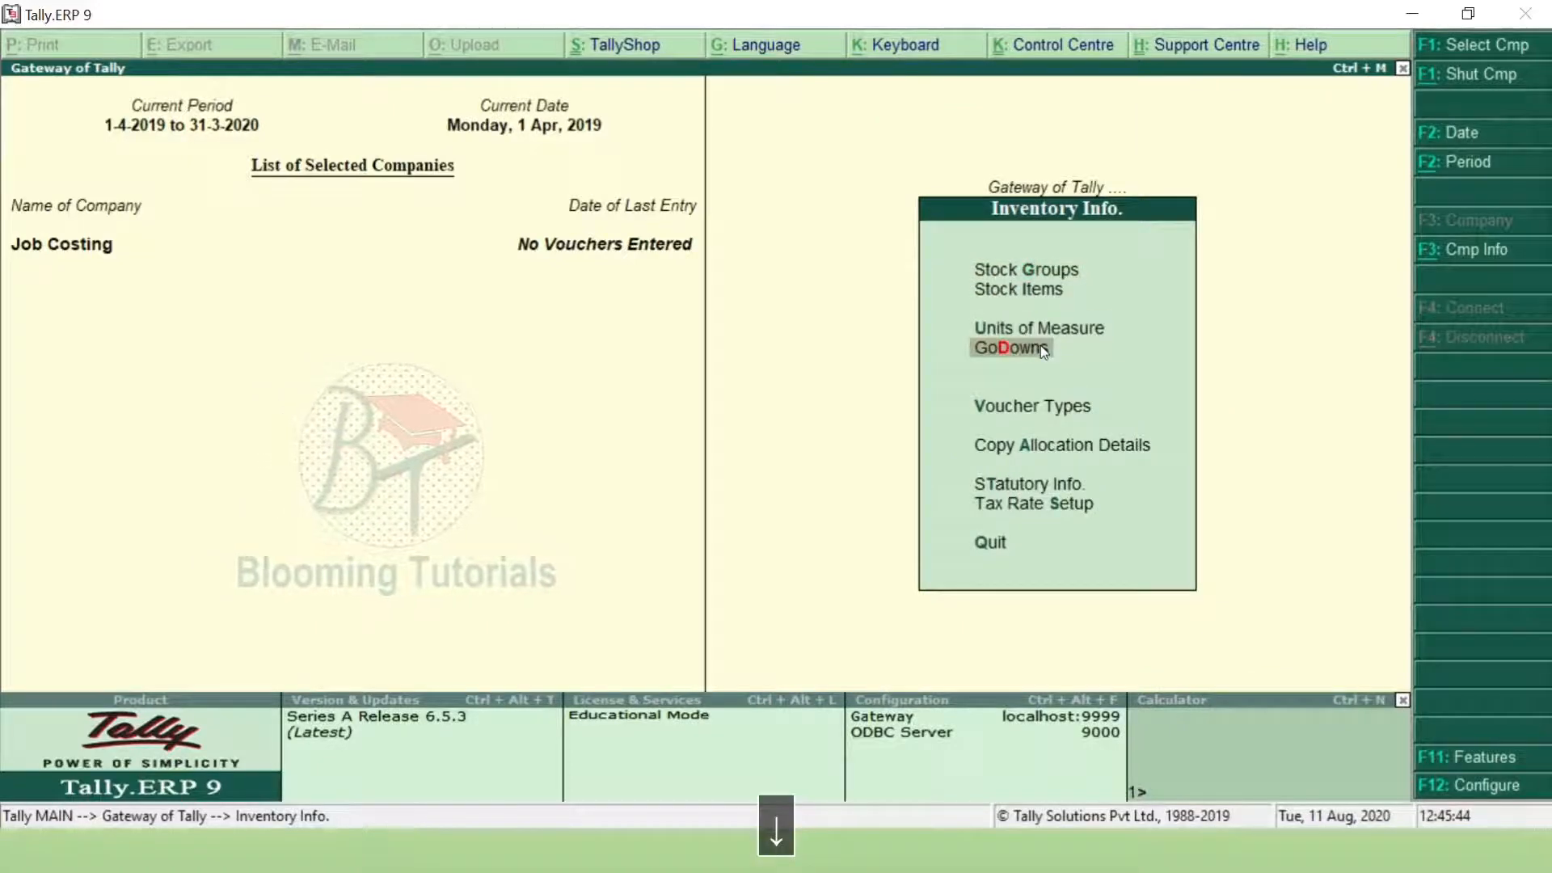
key(Return)
key(Return)
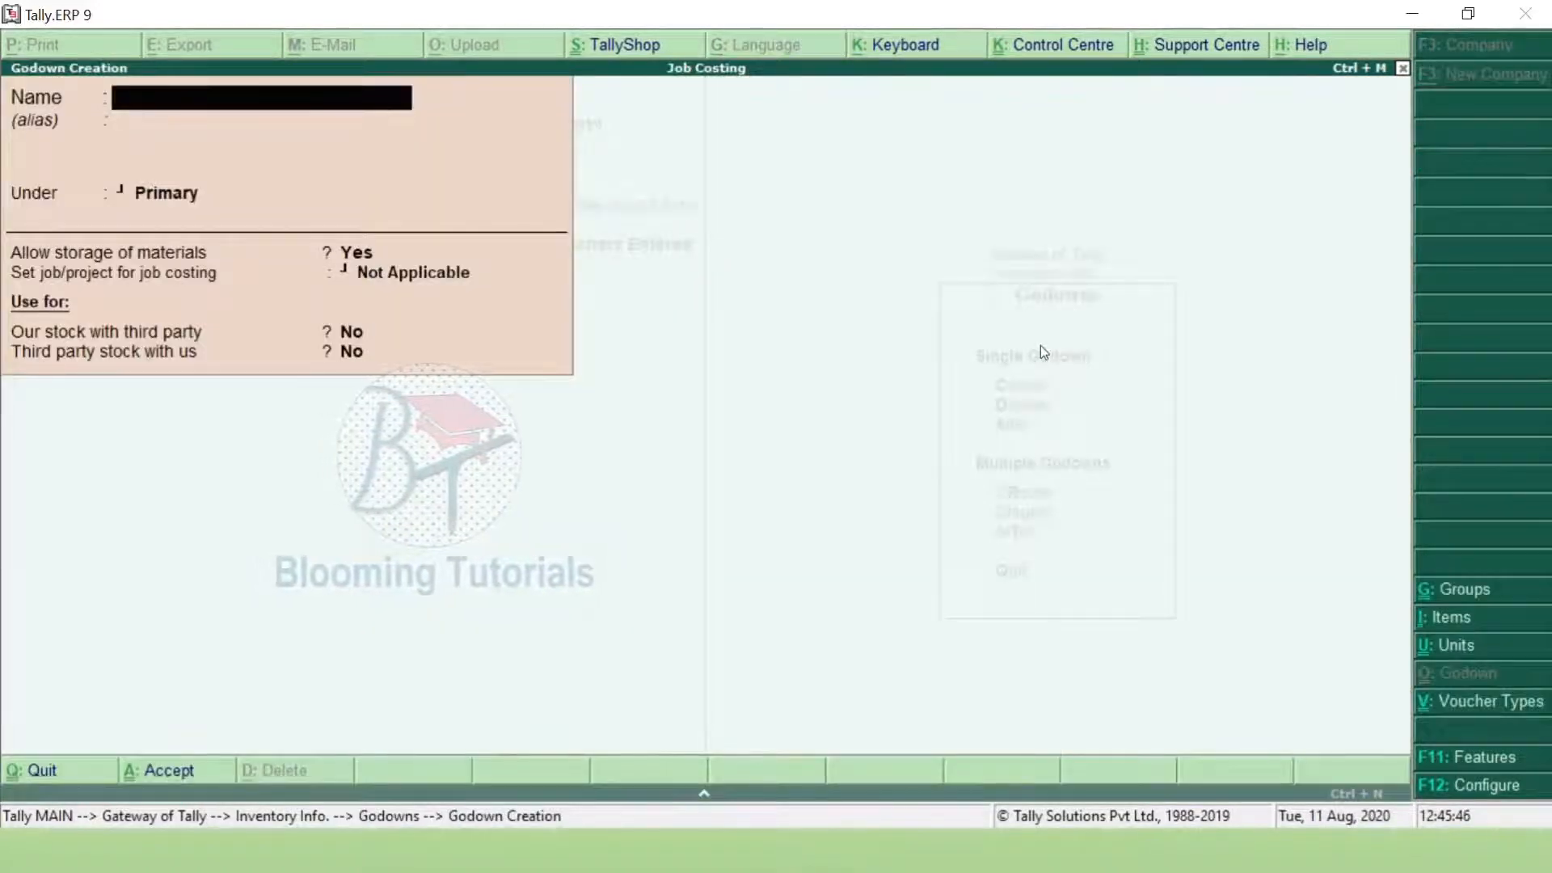
text(Bhel)
key(BackSpace)
key(BackSpace)
key(BackSpace)
key(BackSpace)
key(BackSpace)
text(BHEL )
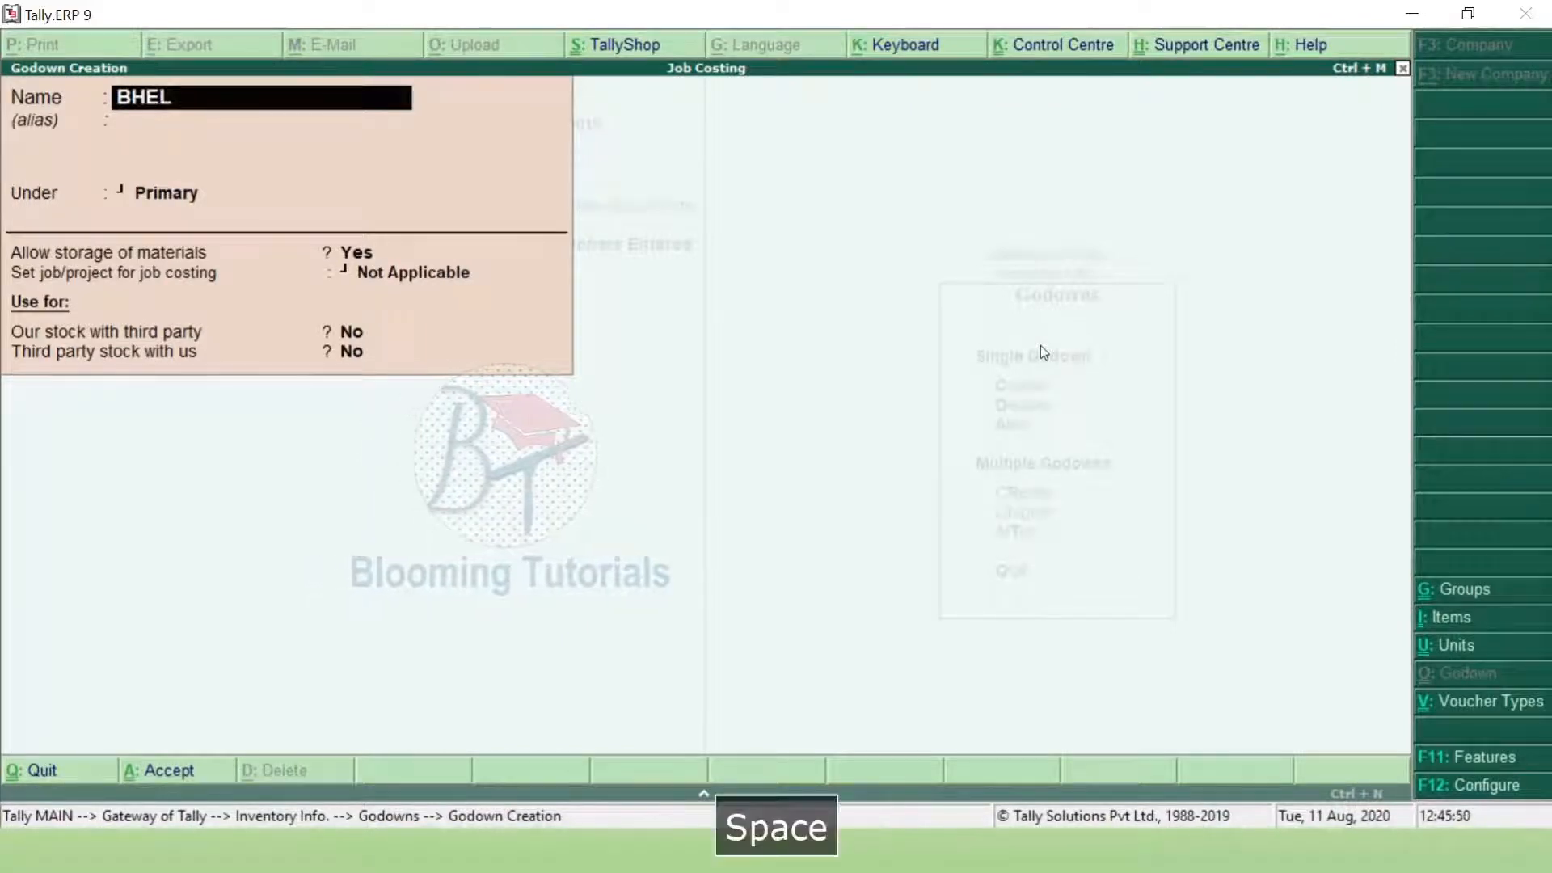
text(Godown)
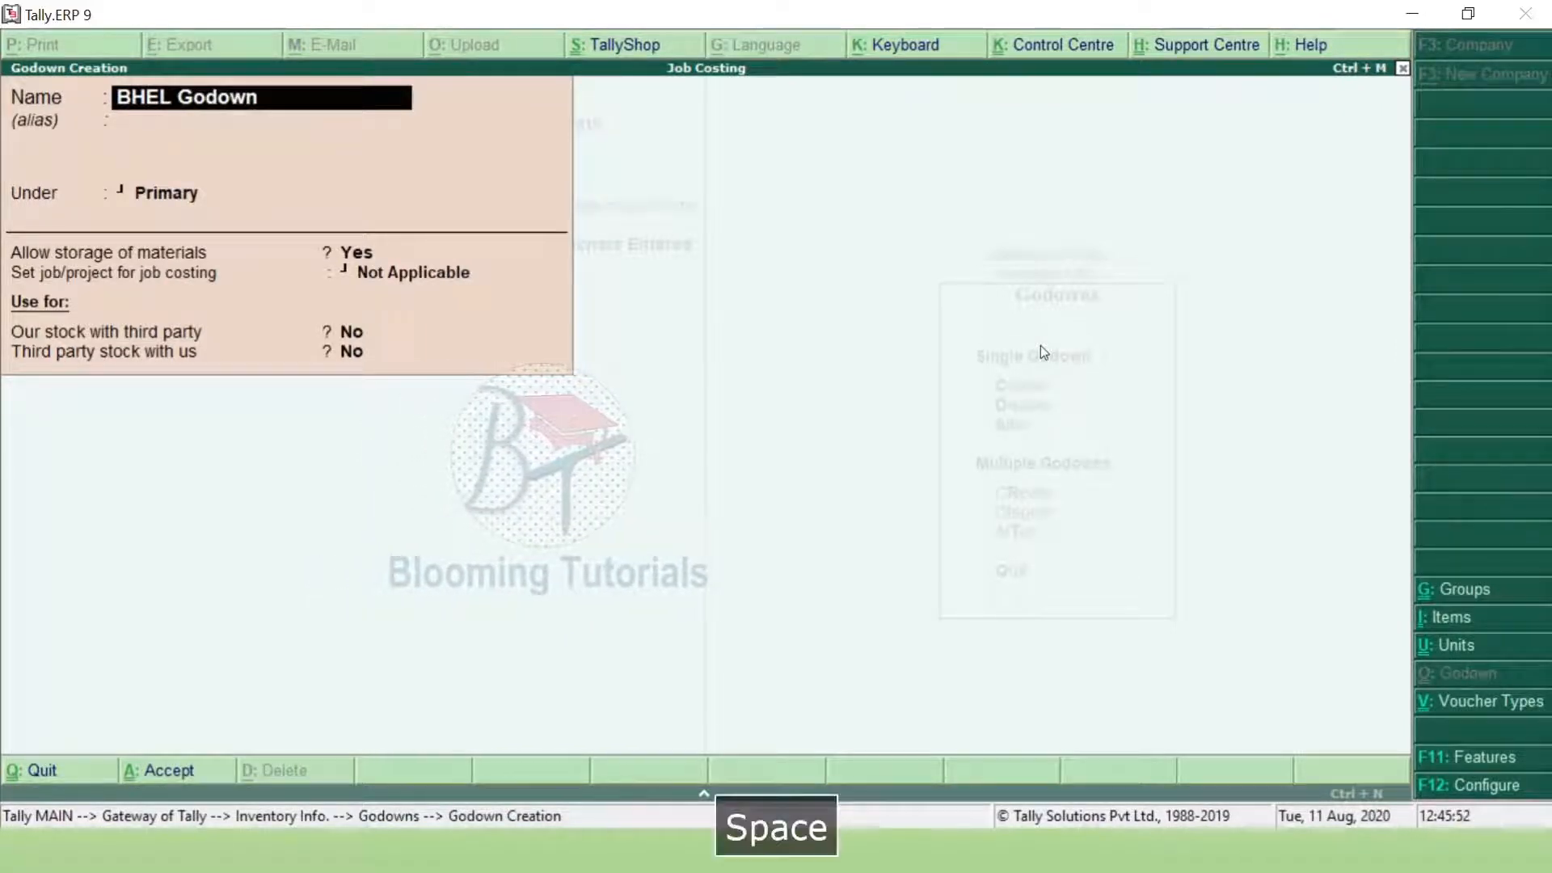
text( (Hotel PRI)
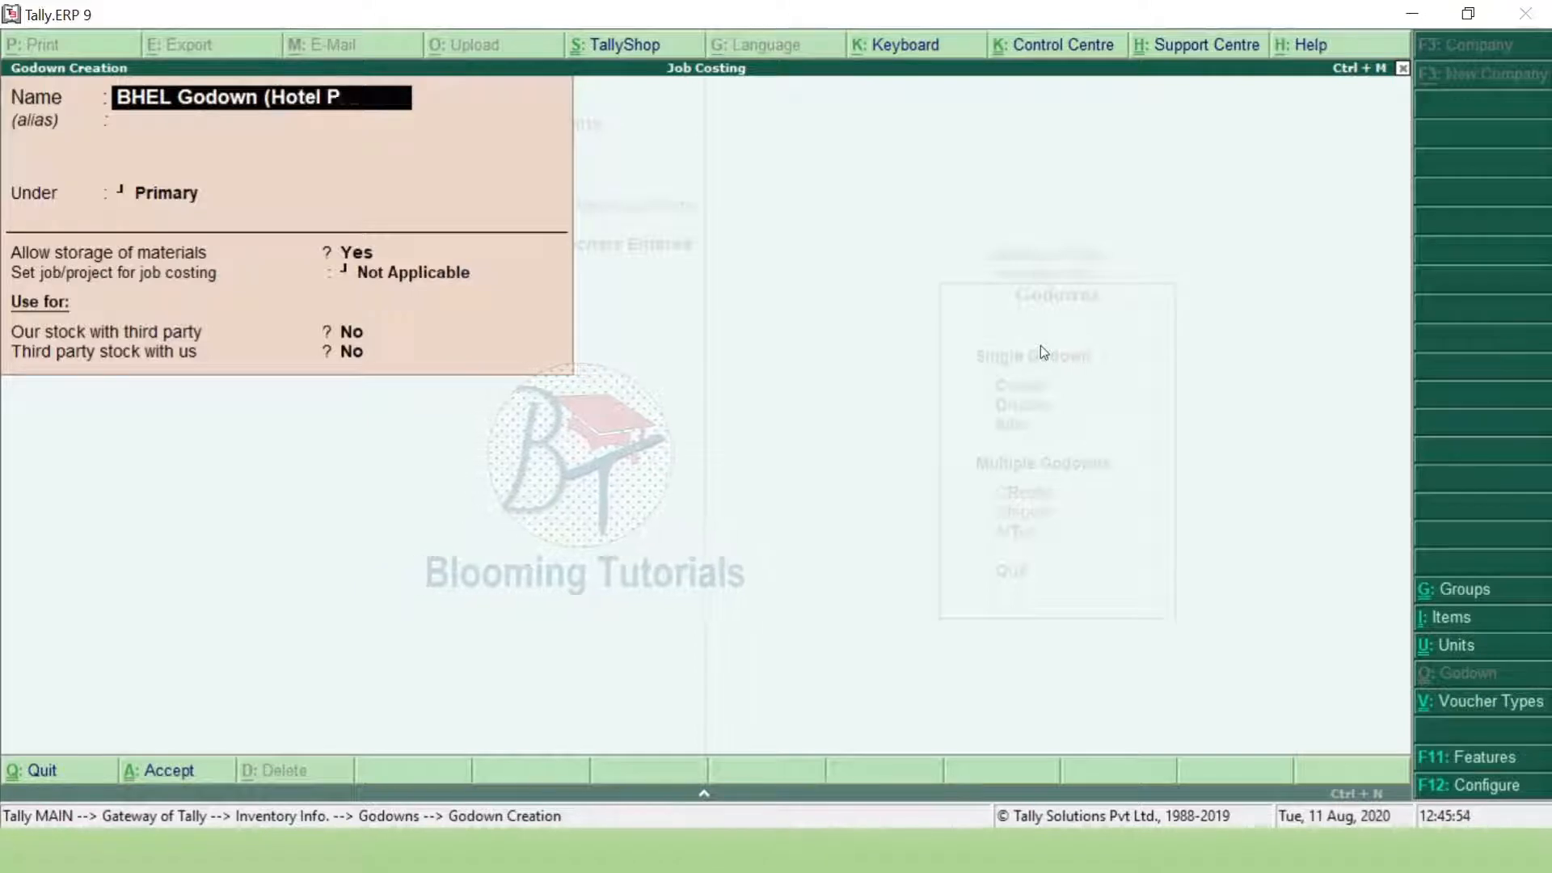
key(BackSpace)
key(BackSpace)
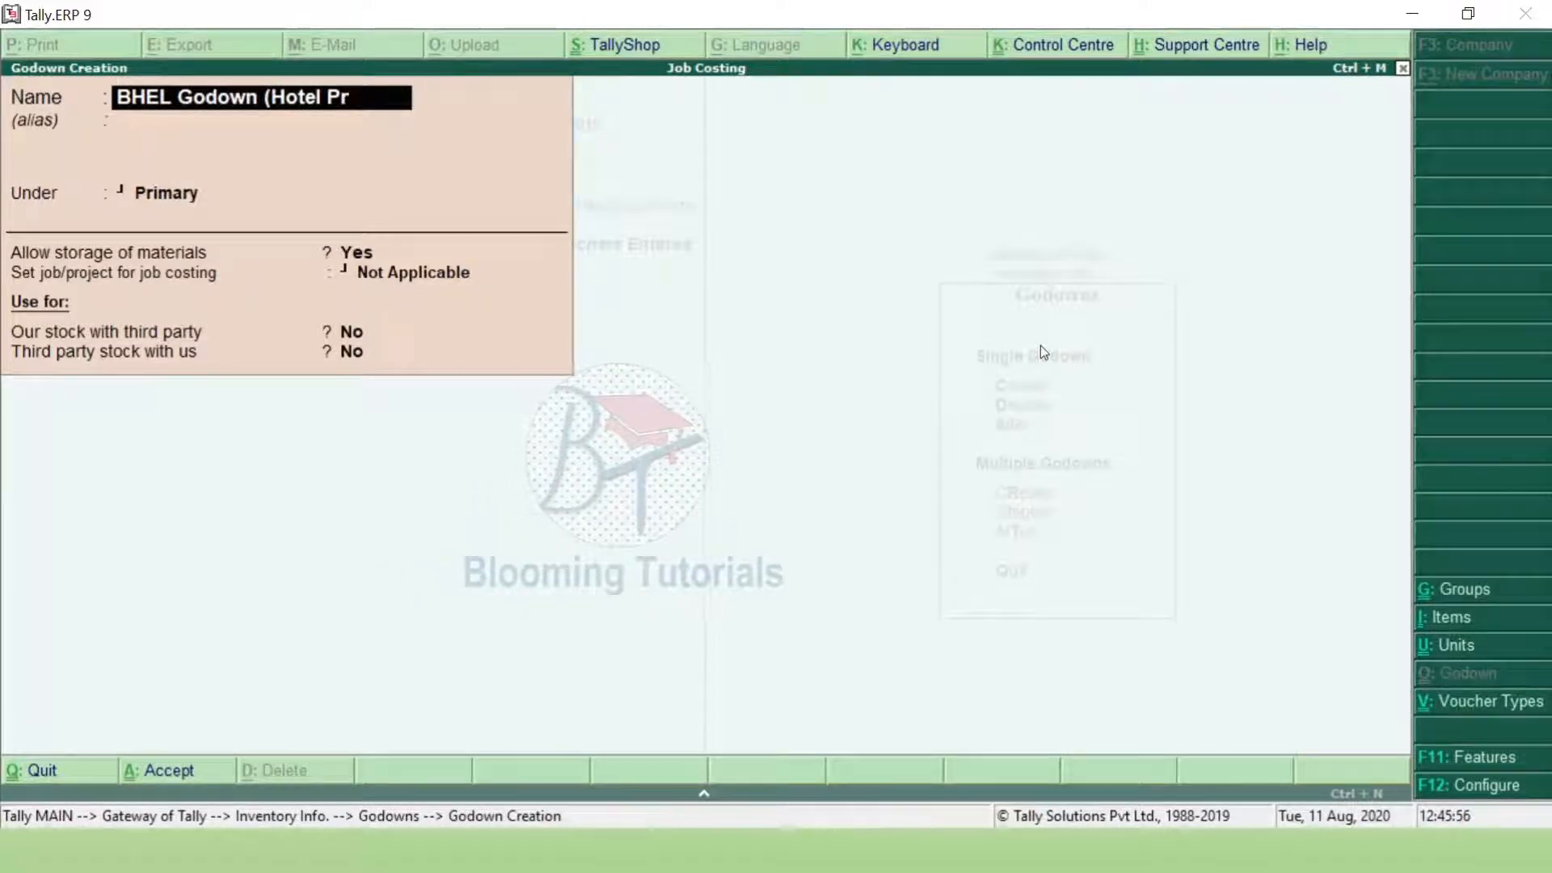
text(roject))
Keep the godown under Primary with material storage allowed, assign Hotel Project as its job for job costing, and save it.
key(Return)
key(Return)
key(Return)
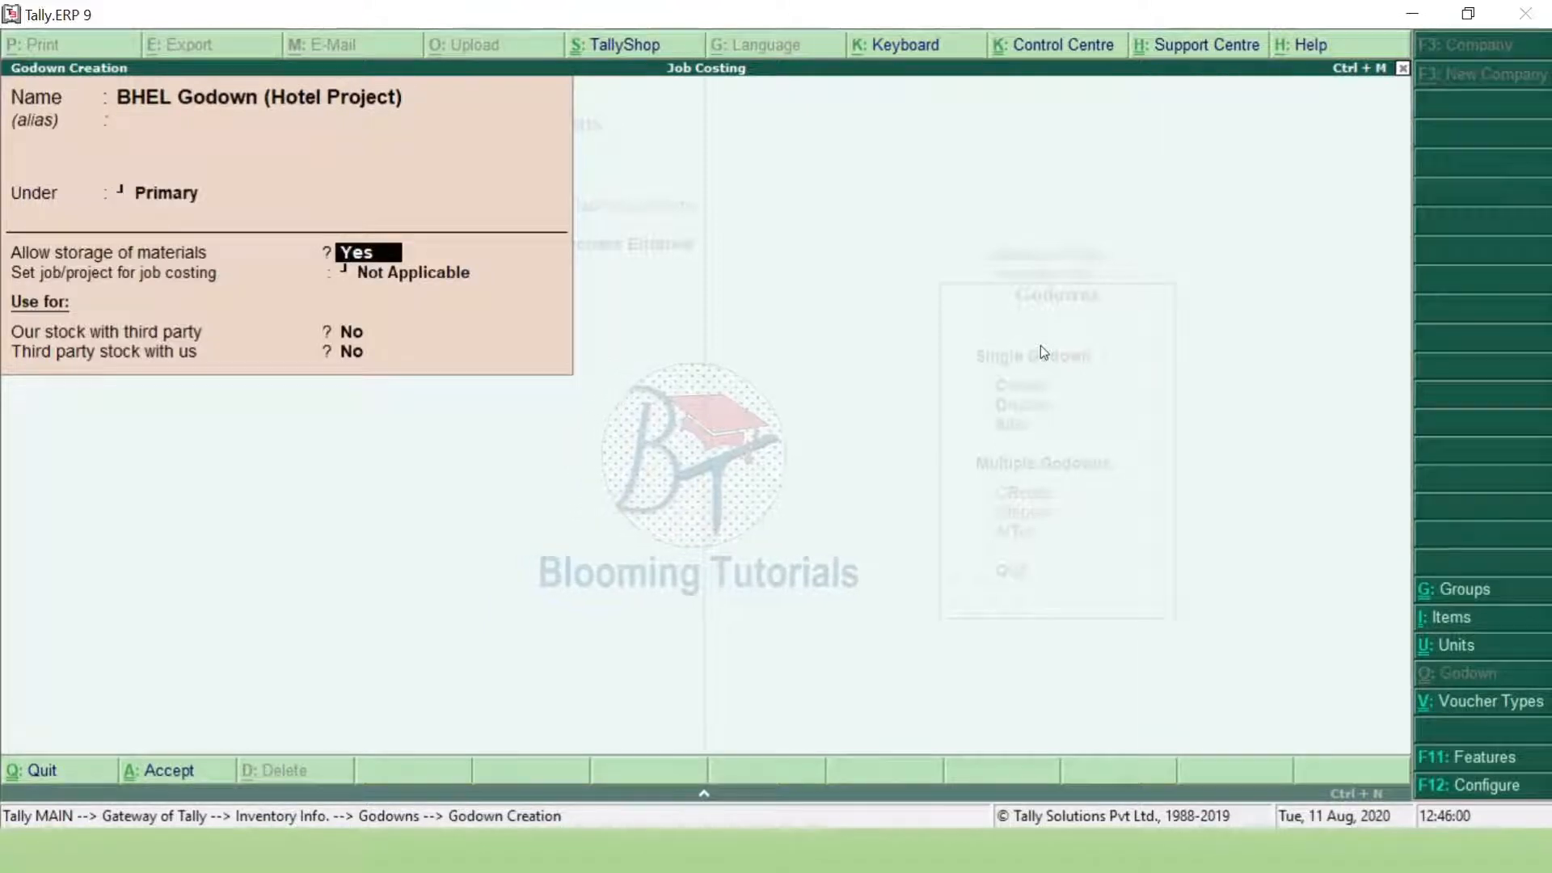
key(Return)
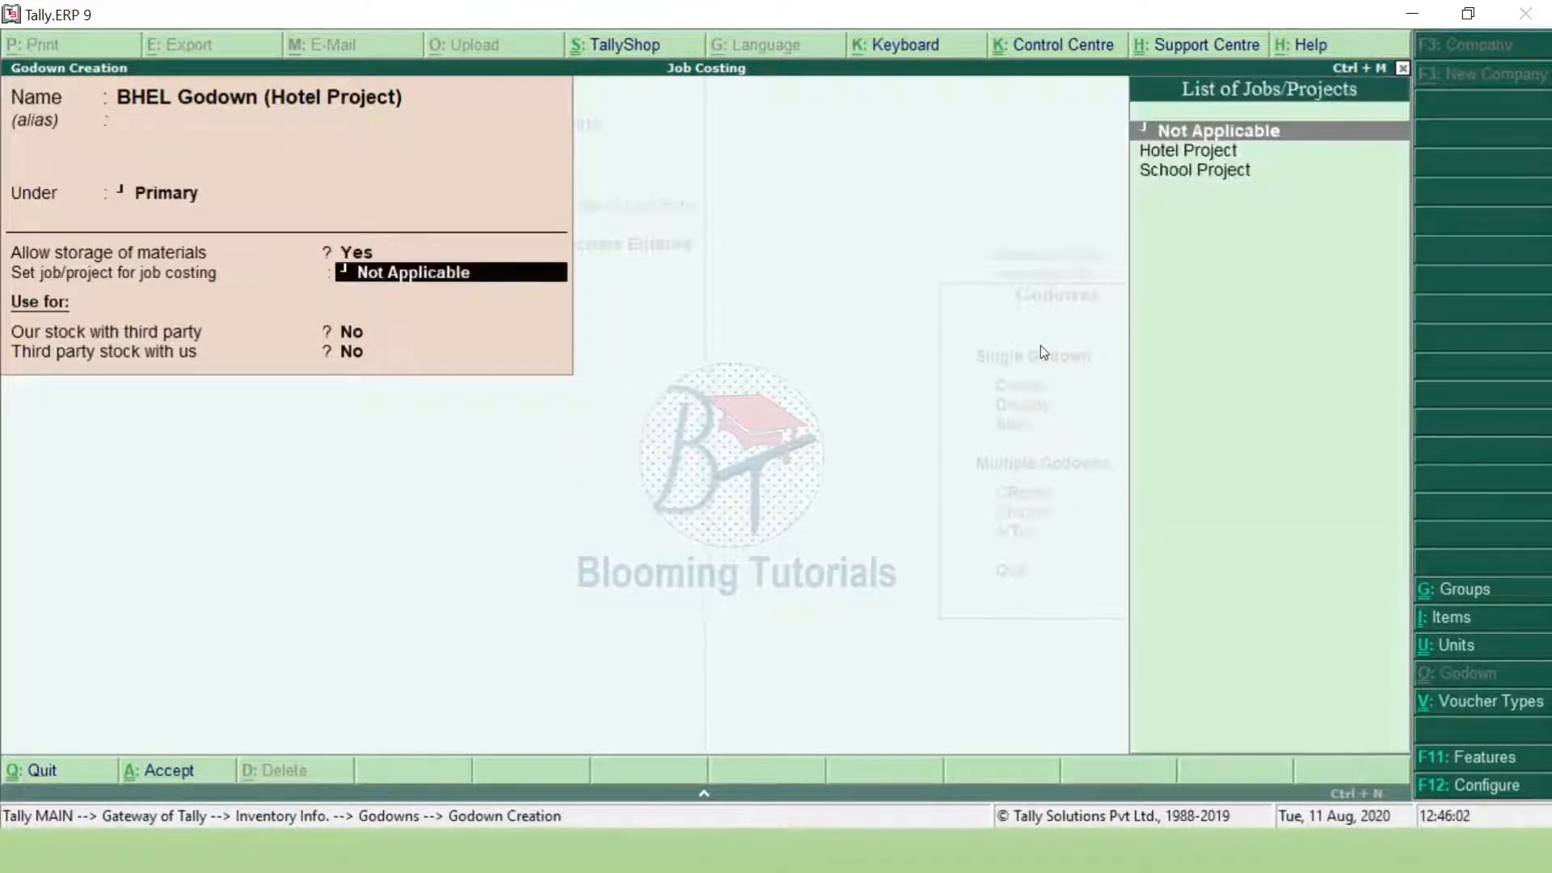
key(Down)
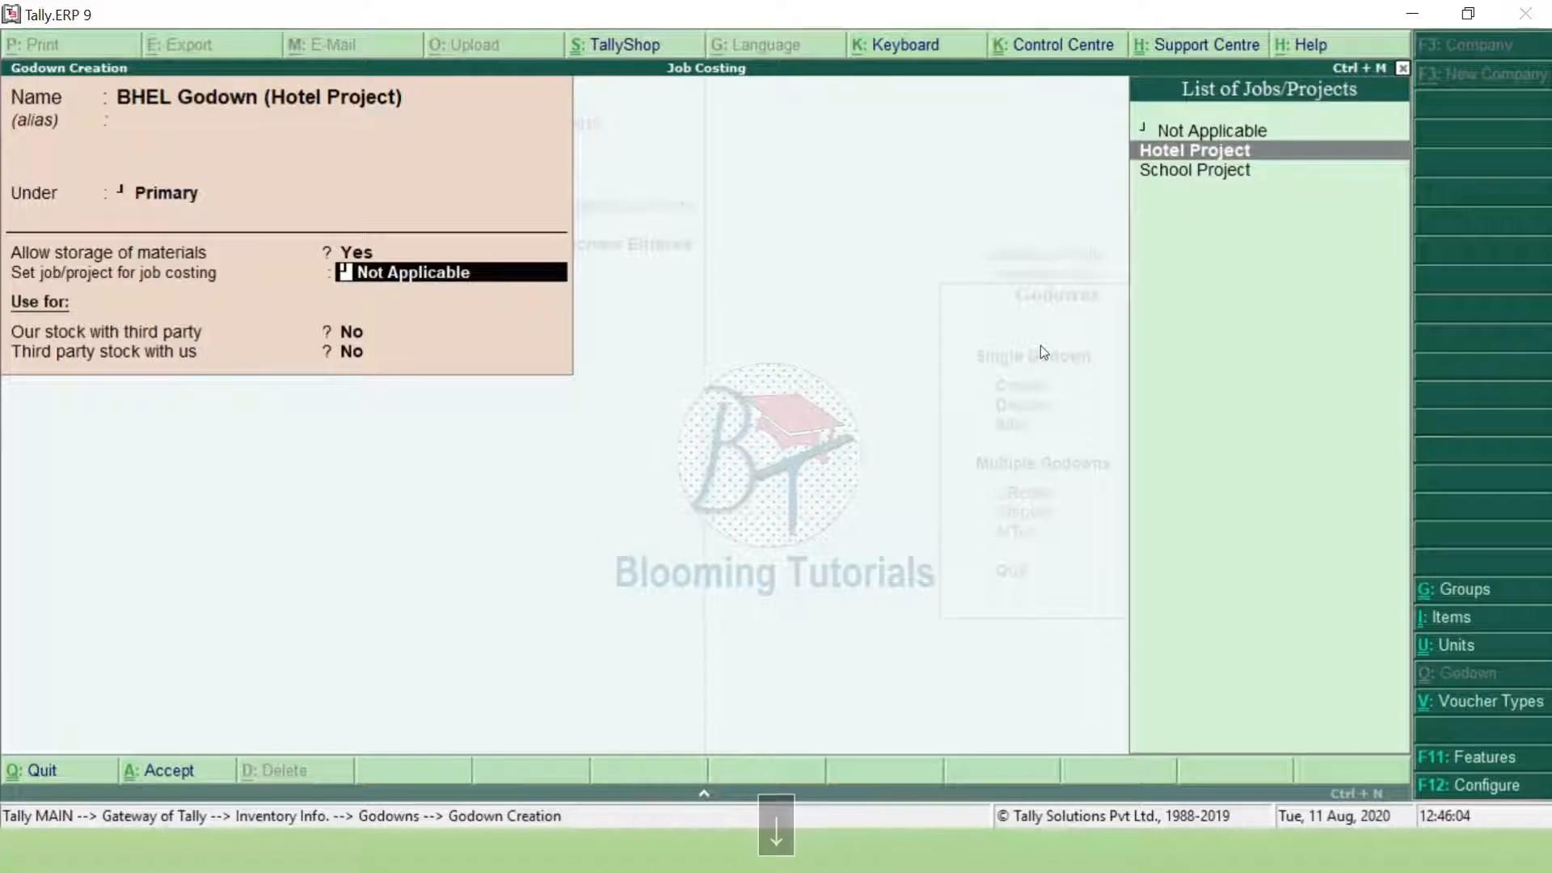
key(Return)
key(Return)
key(Return)
key(Return)
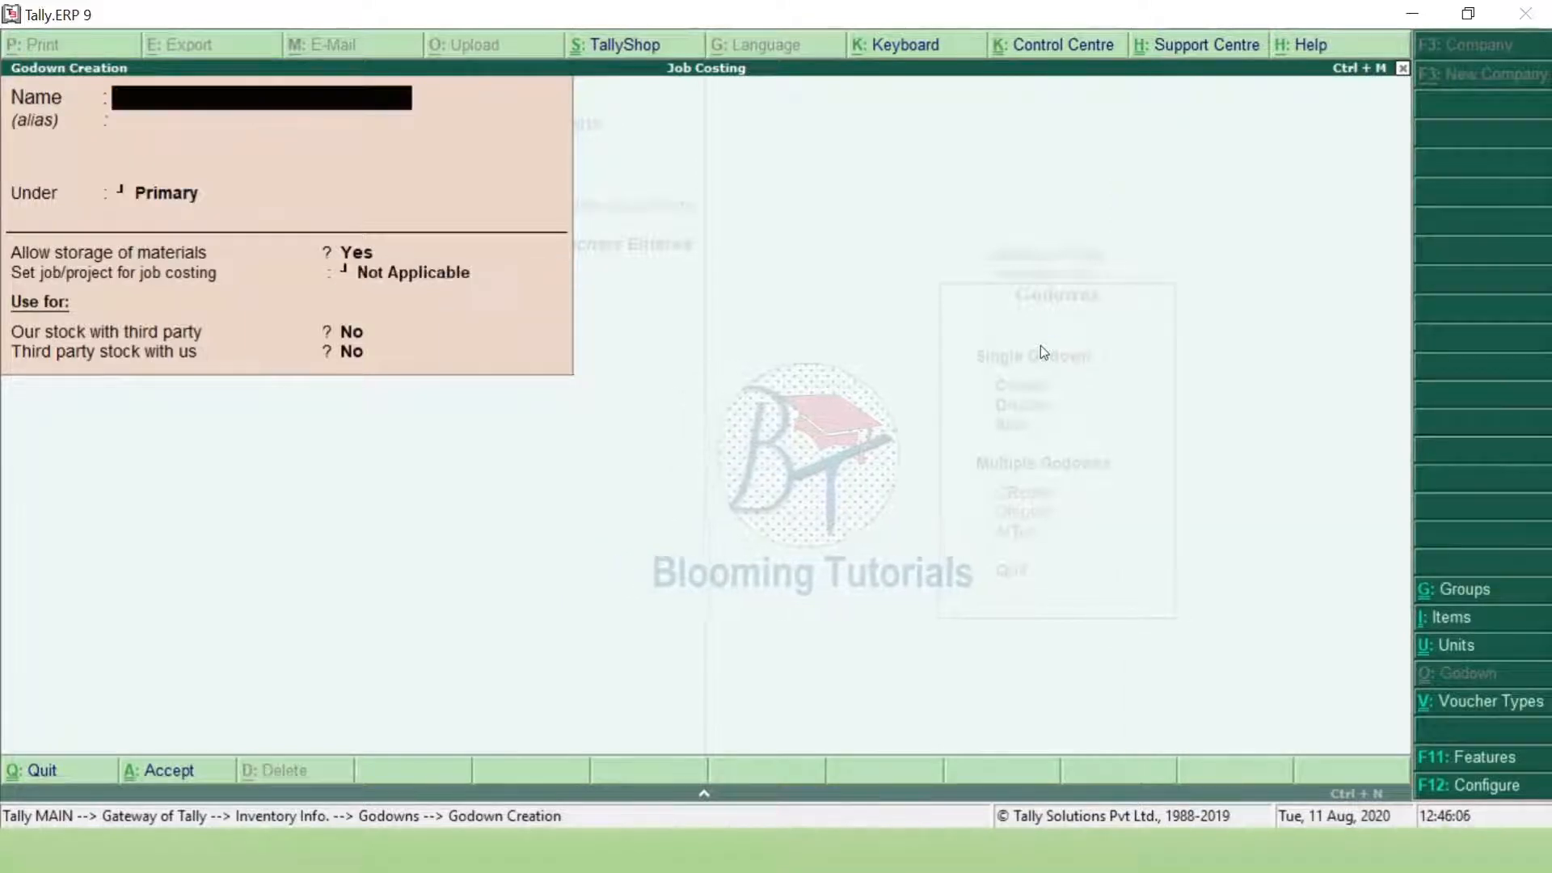
Name the second godown Tolgate Godown(School Project).
text(Tolgate Godwo)
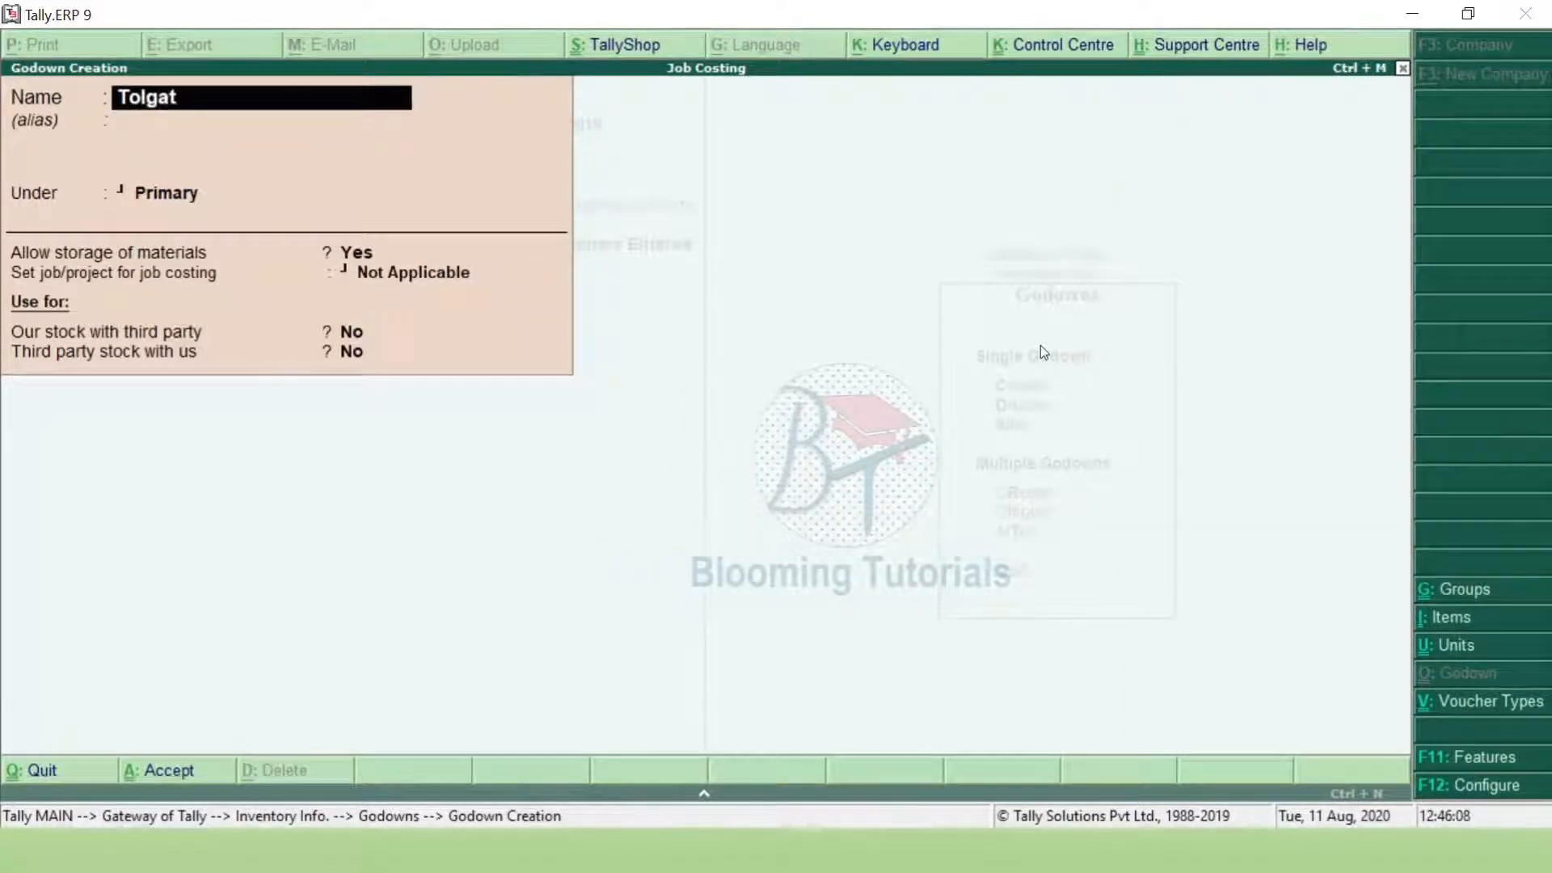
key(BackSpace)
key(BackSpace)
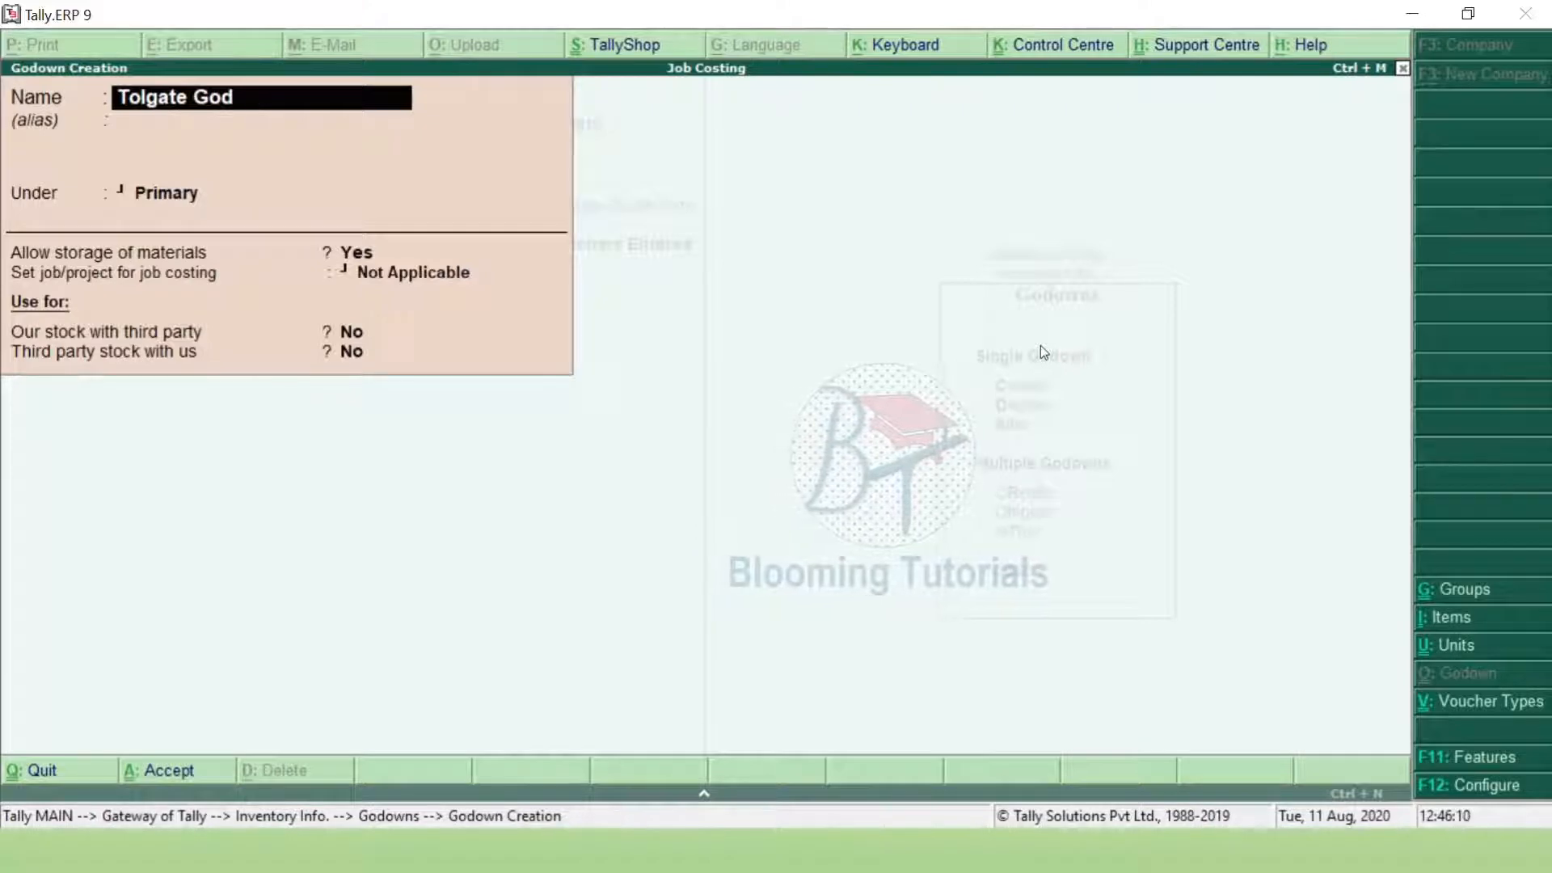
text(own(School P)
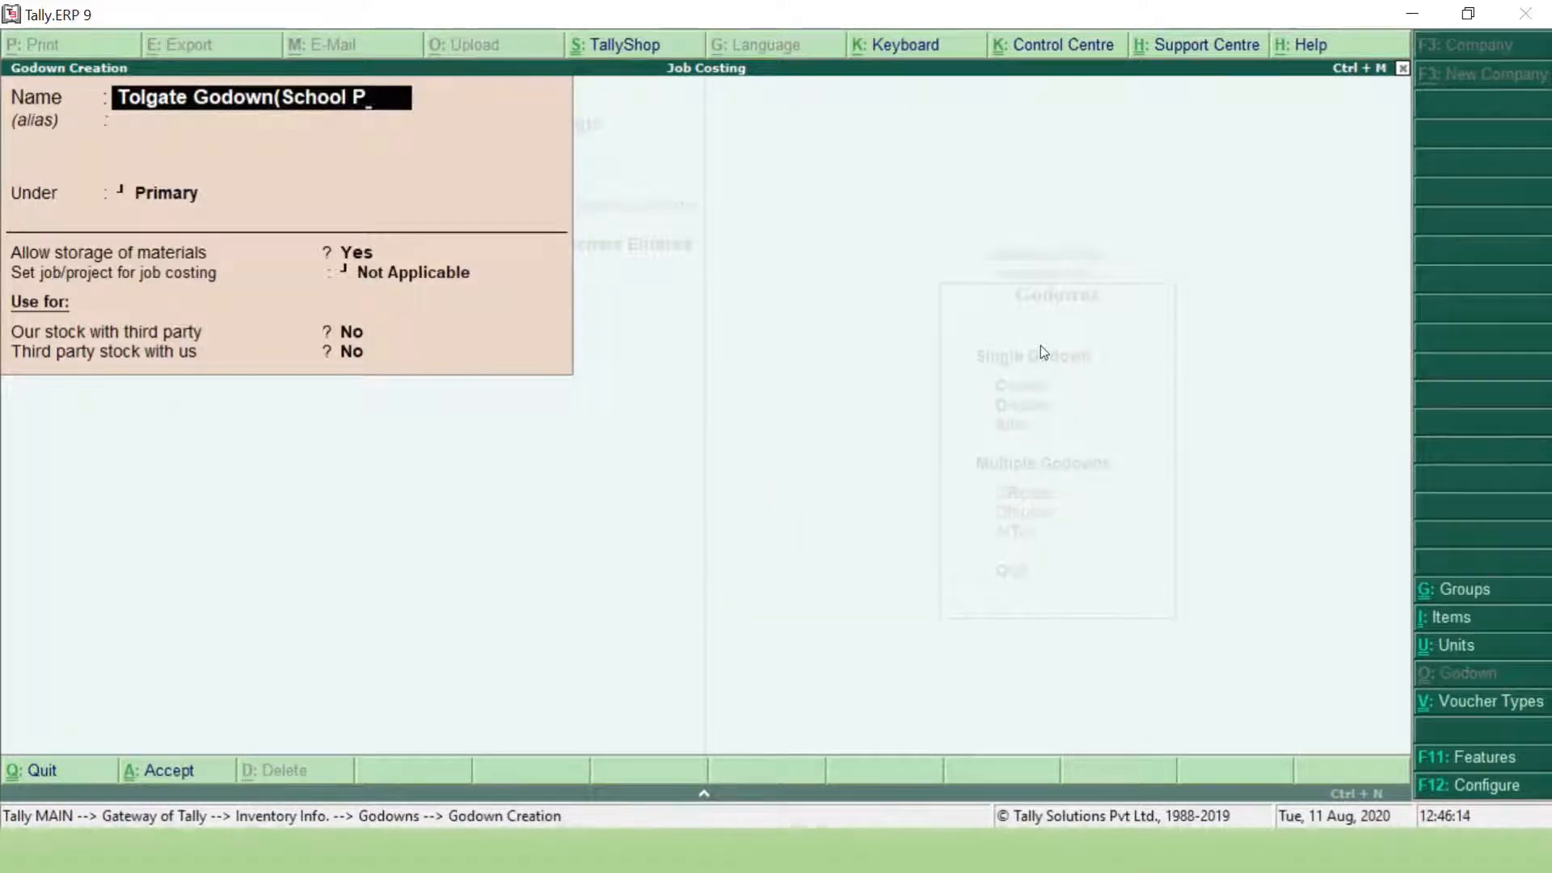
text(roject))
Keep the godown under Primary, assign School Project as its job for job costing, save it, and leave godown creation.
key(Return)
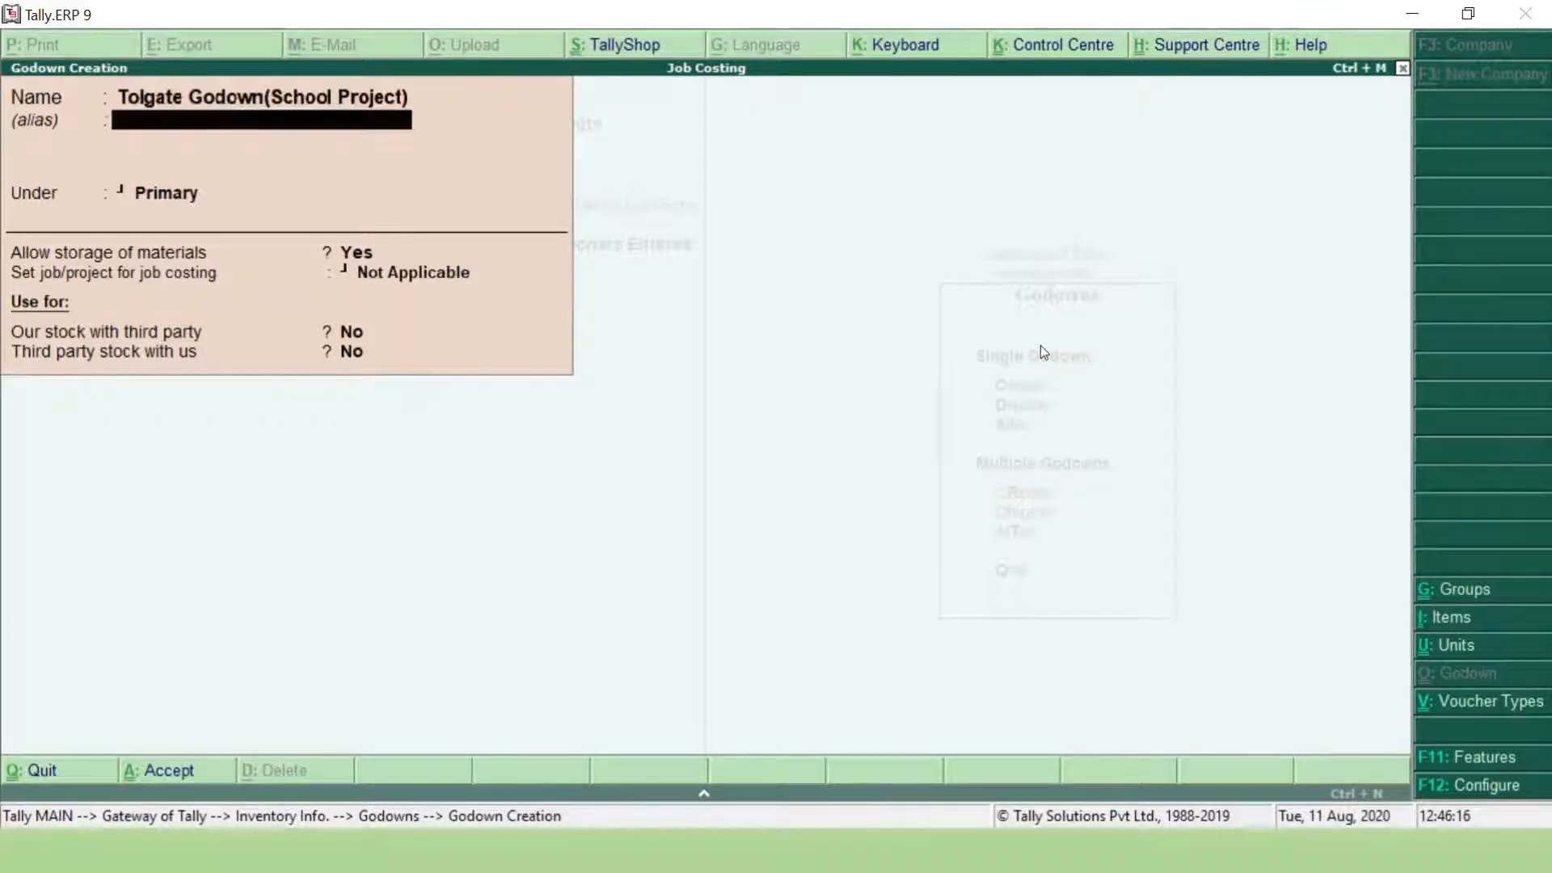
key(Return)
key(Return)
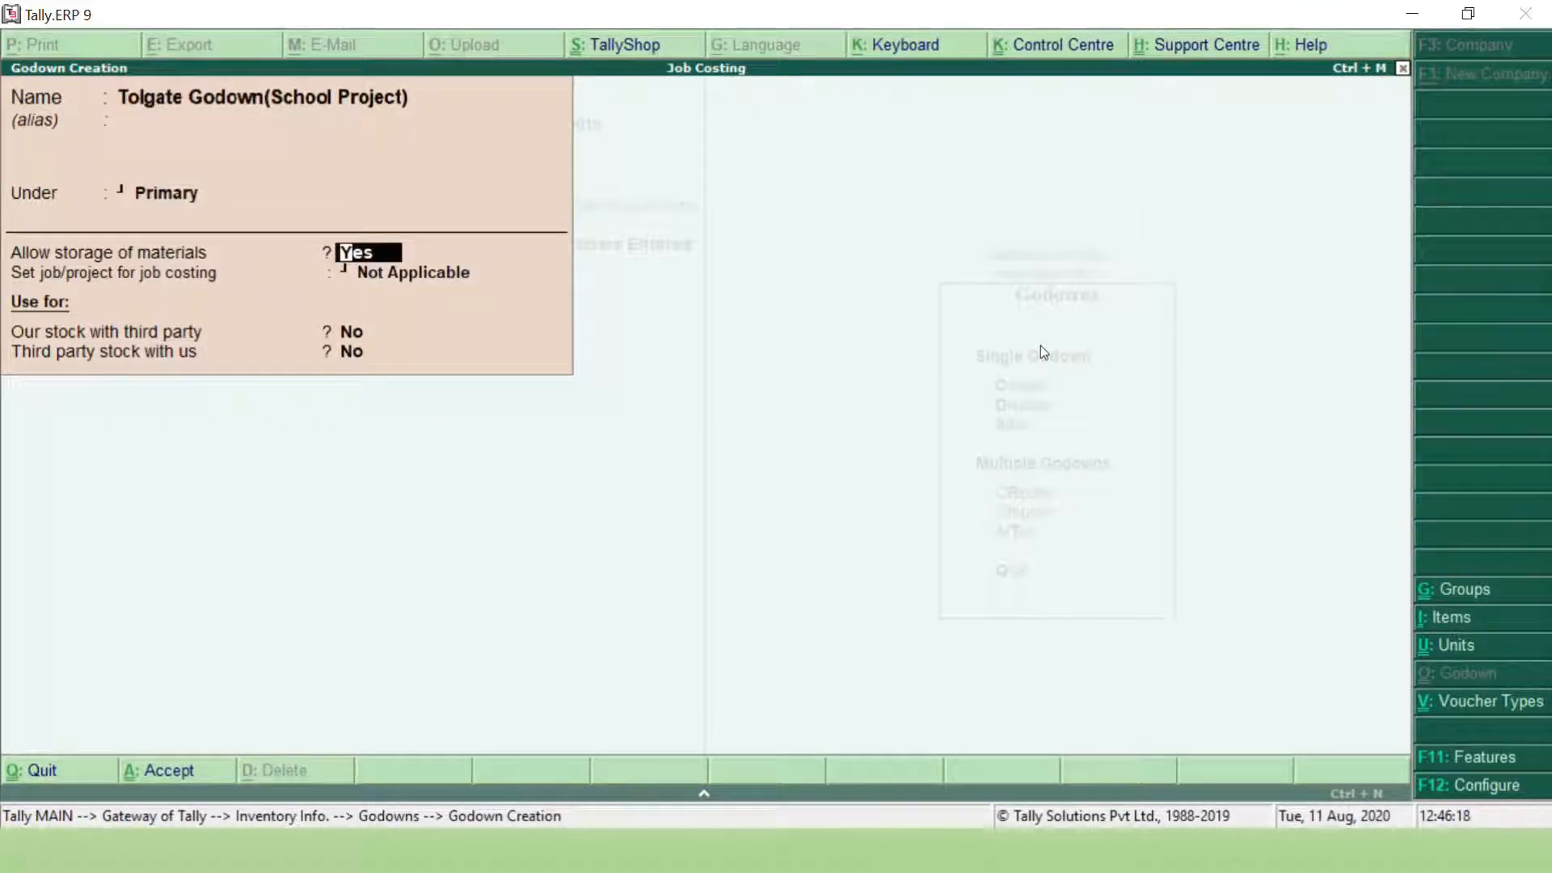
key(Return)
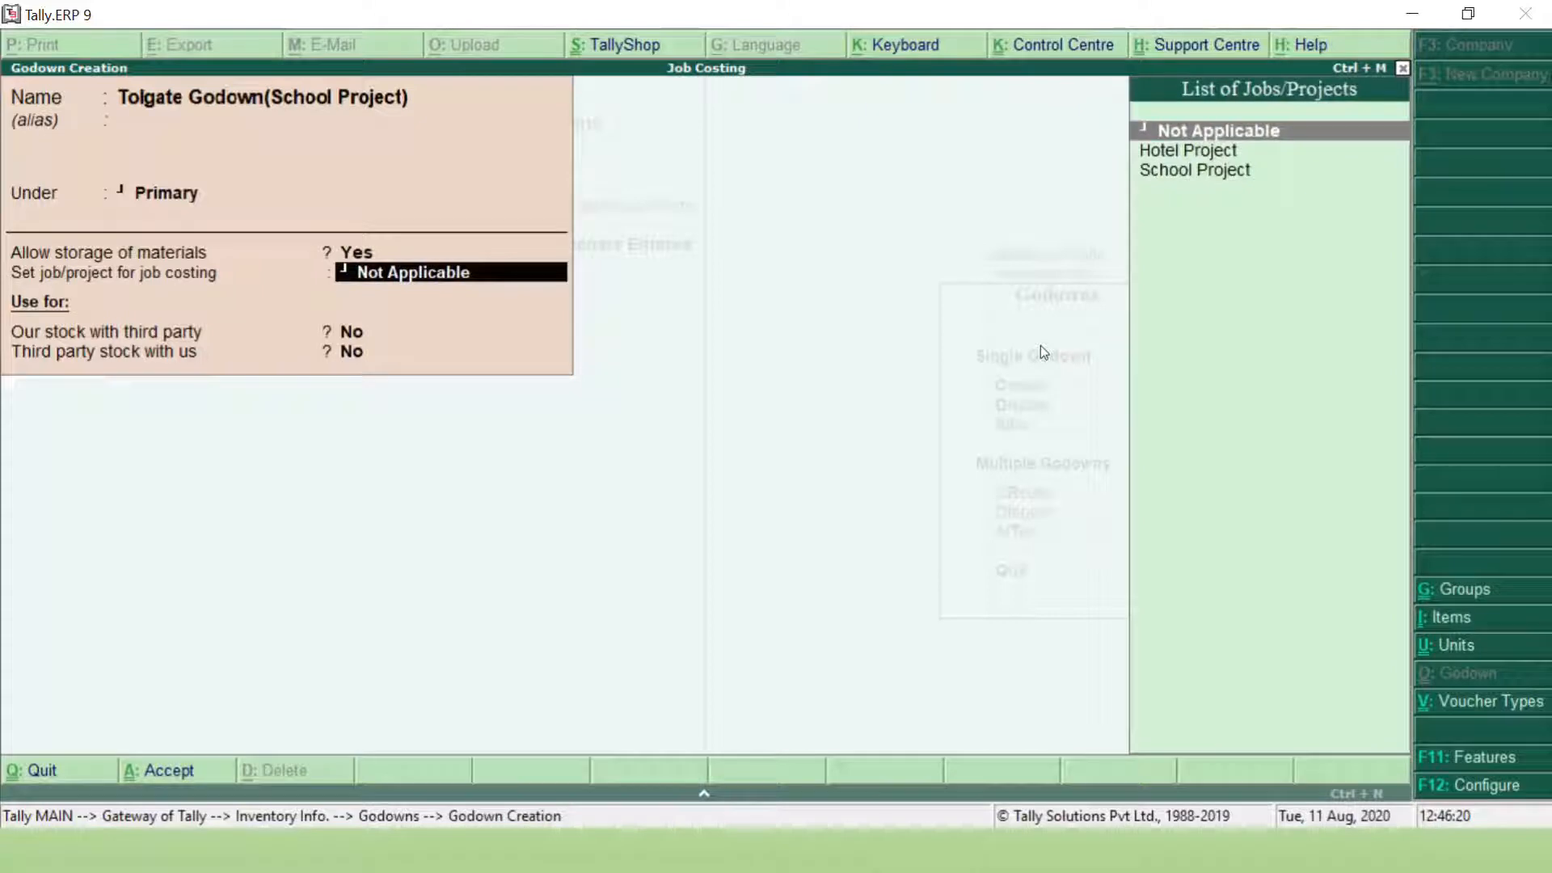
key(Down)
key(Down)
key(Return)
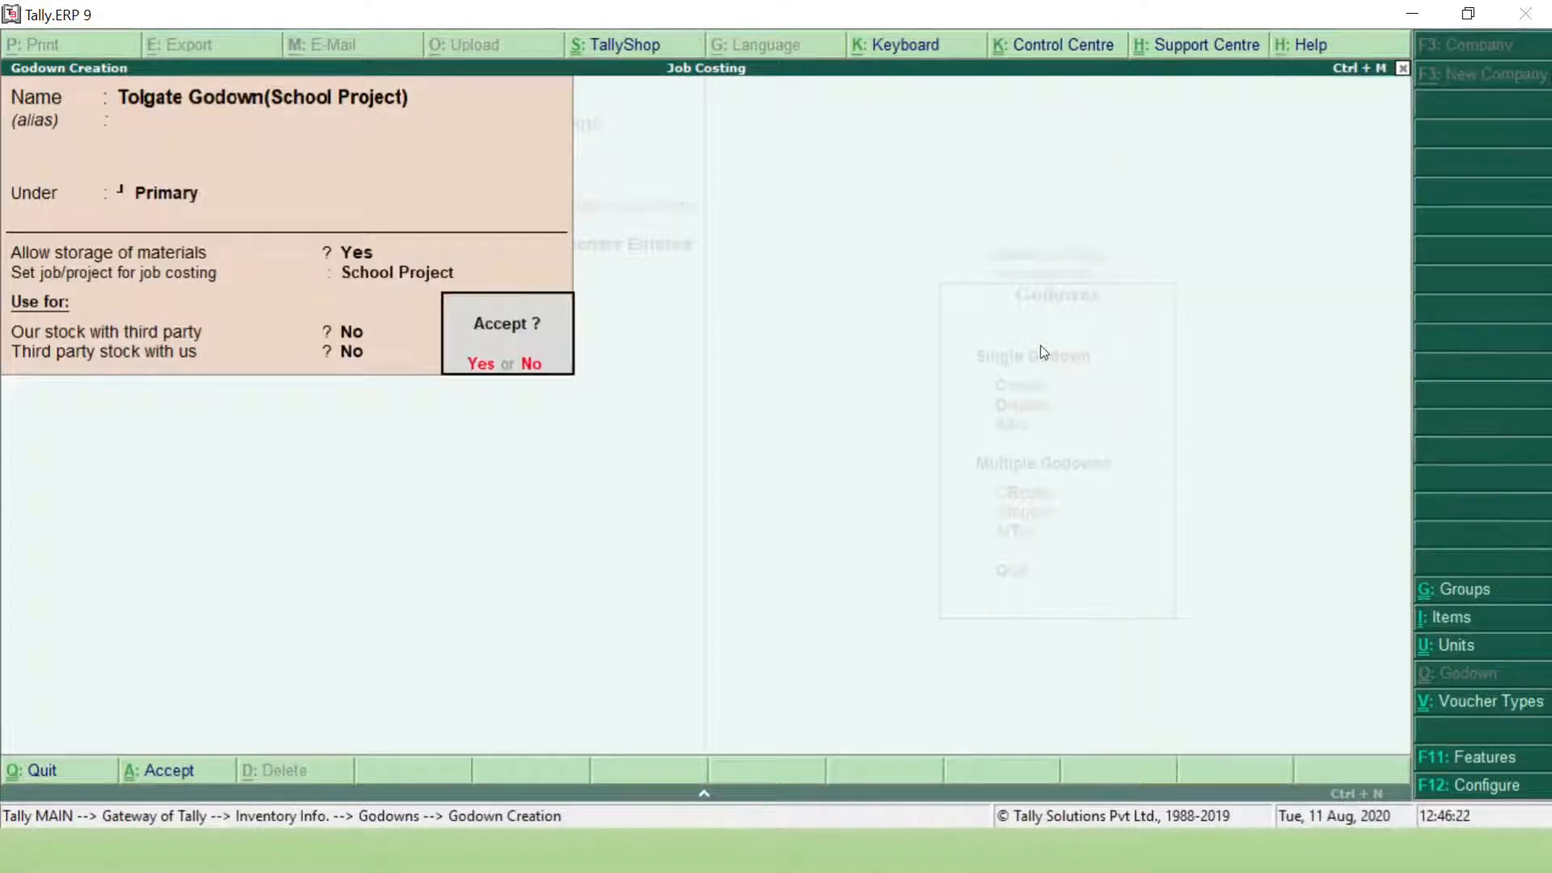
key(Return)
key(Escape)
key(Escape)
key(Escape)
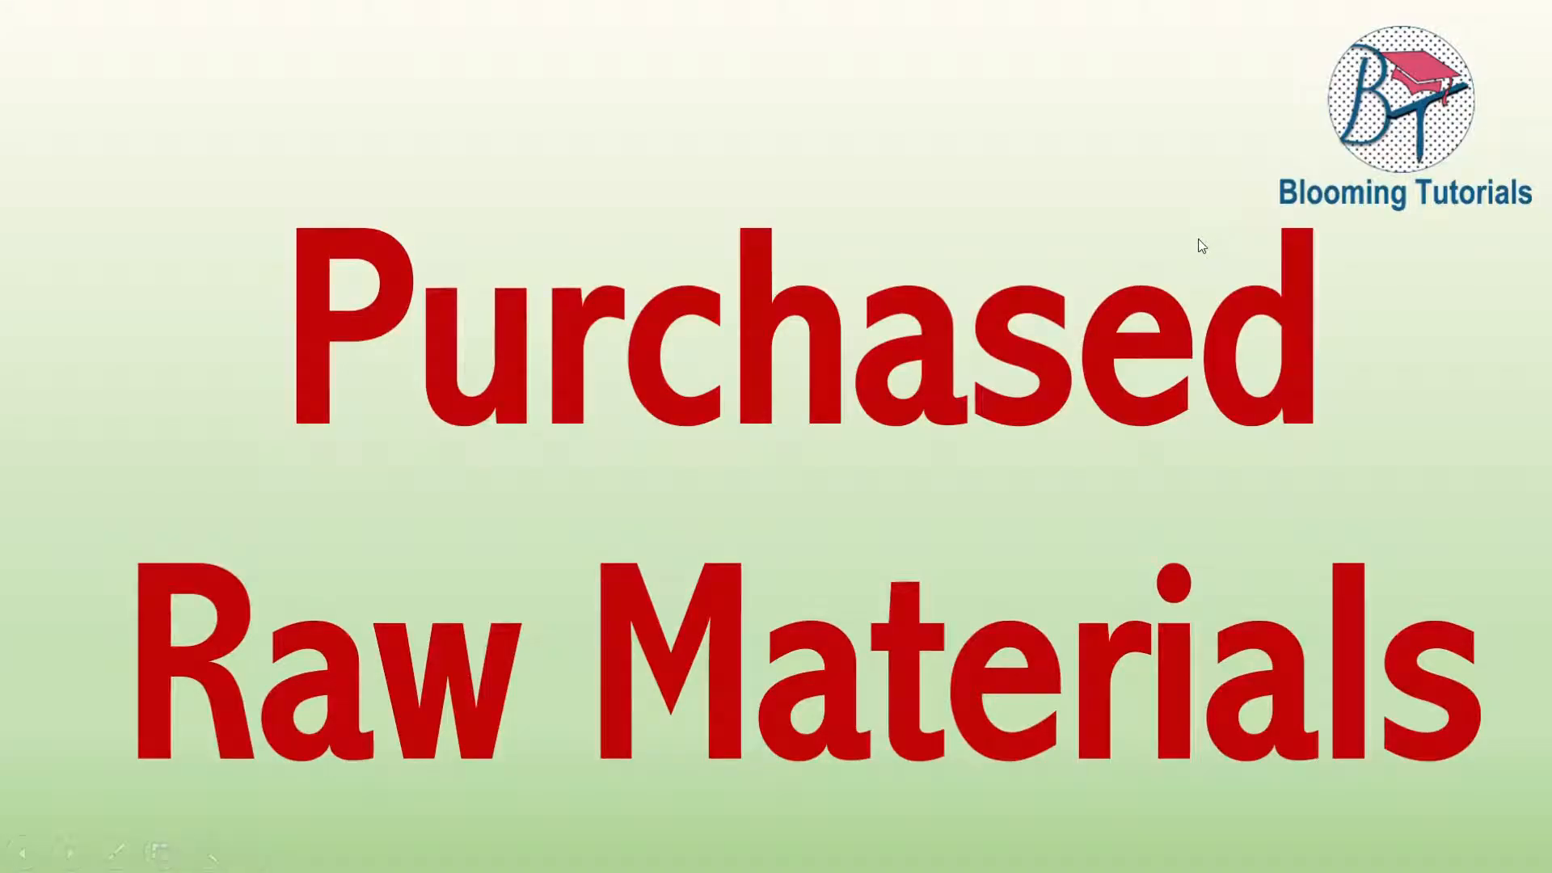
click(1203, 245)
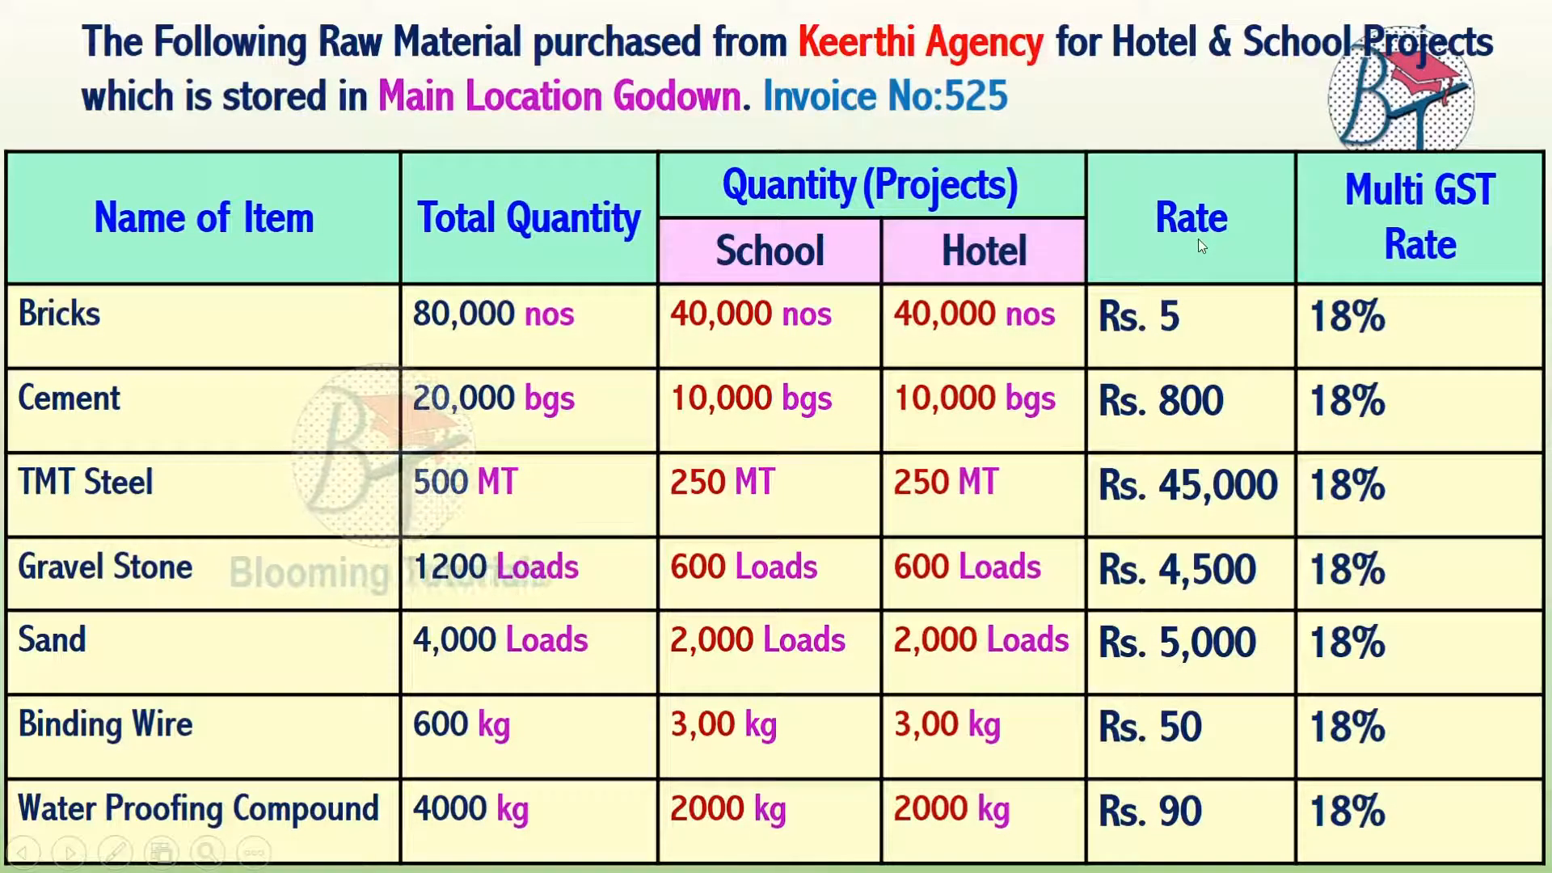
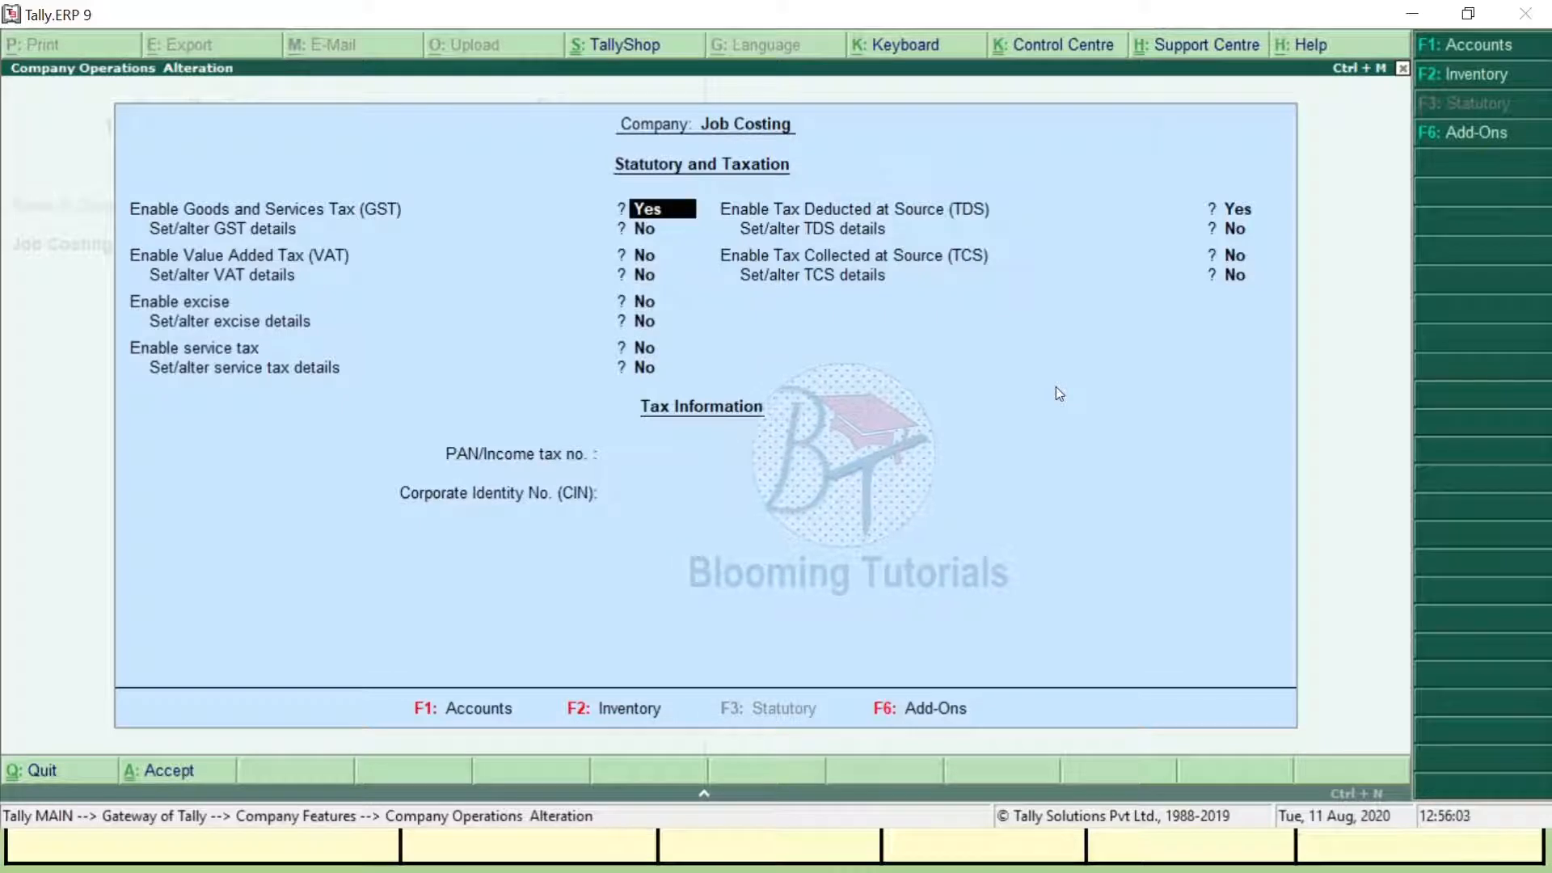
Set Set/alter GST details to Yes and keep Tamil Nadu, Regular registration, blank GSTIN/UIN, applicability from 1-Apr-2019 and Monthly GSTR1 periodicity.
key(Return)
text(y)
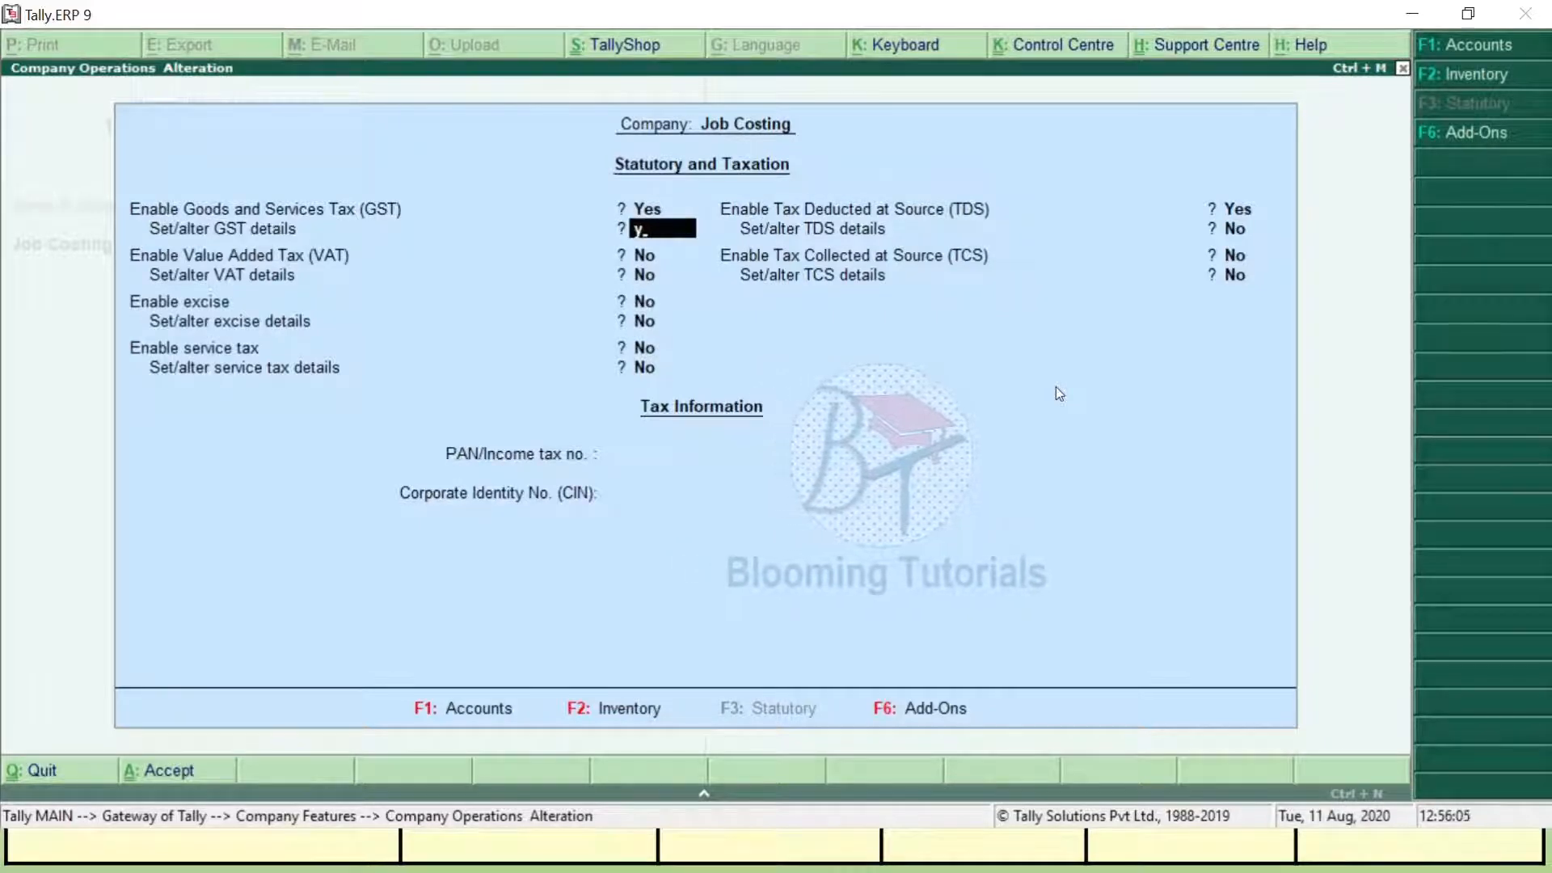
key(Return)
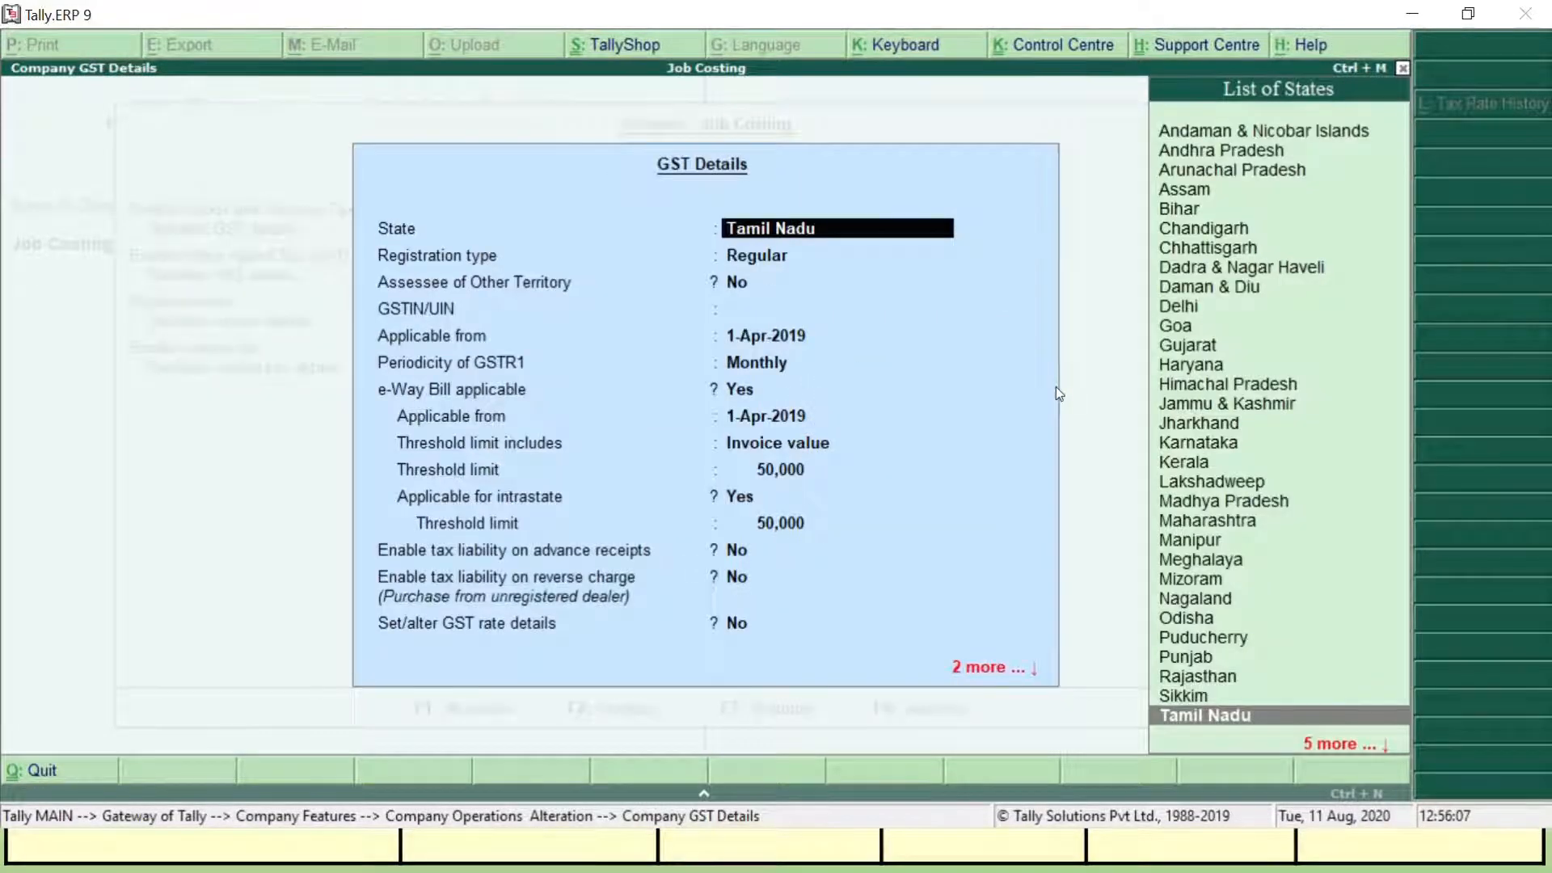
key(Return)
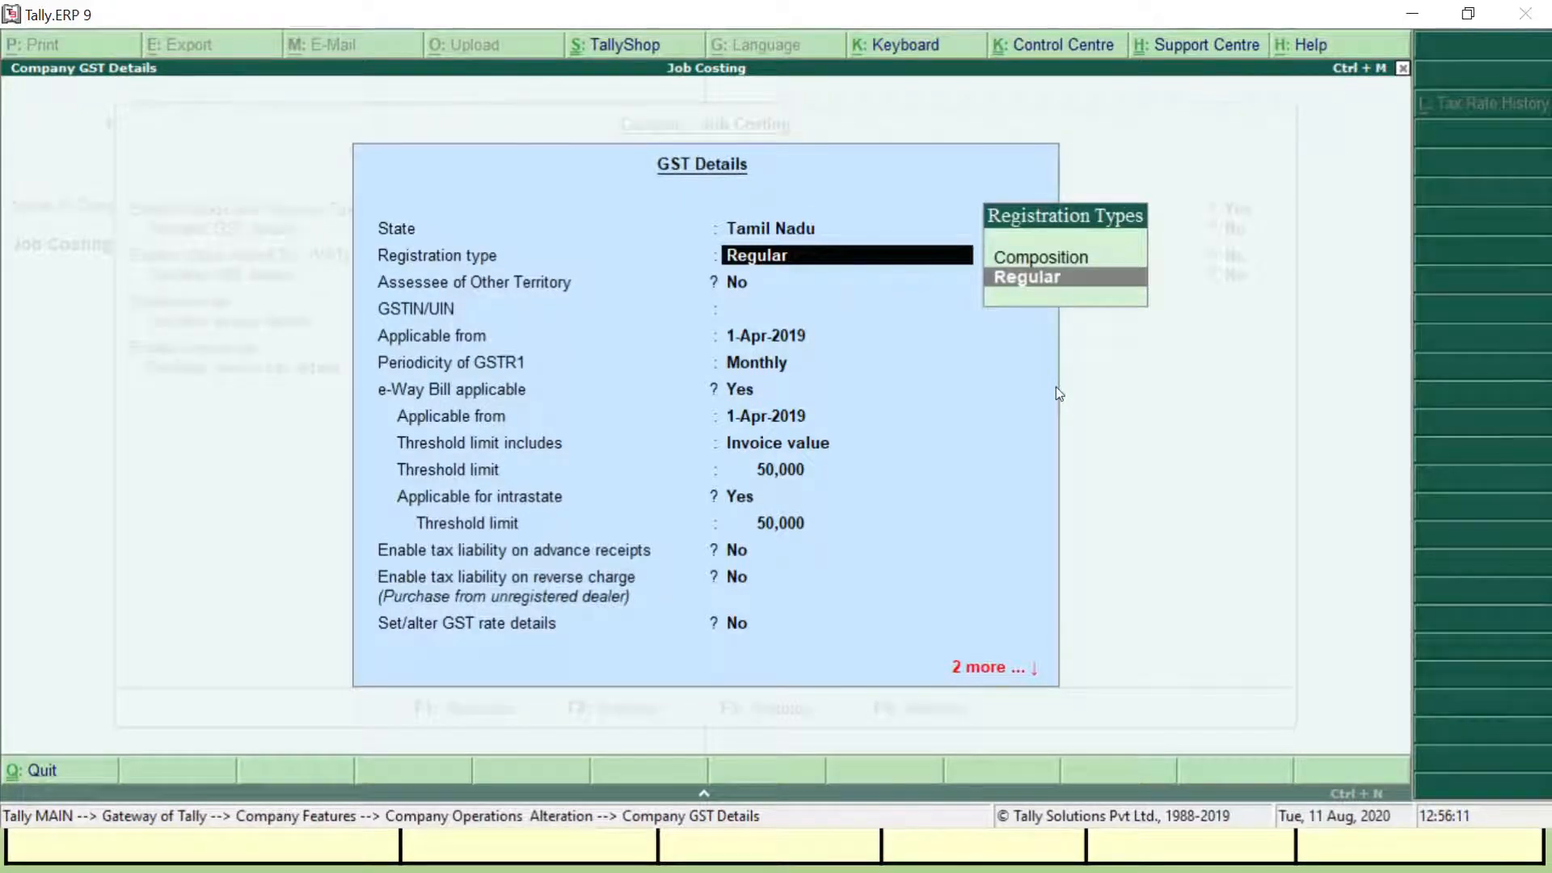
key(Return)
key(Return)
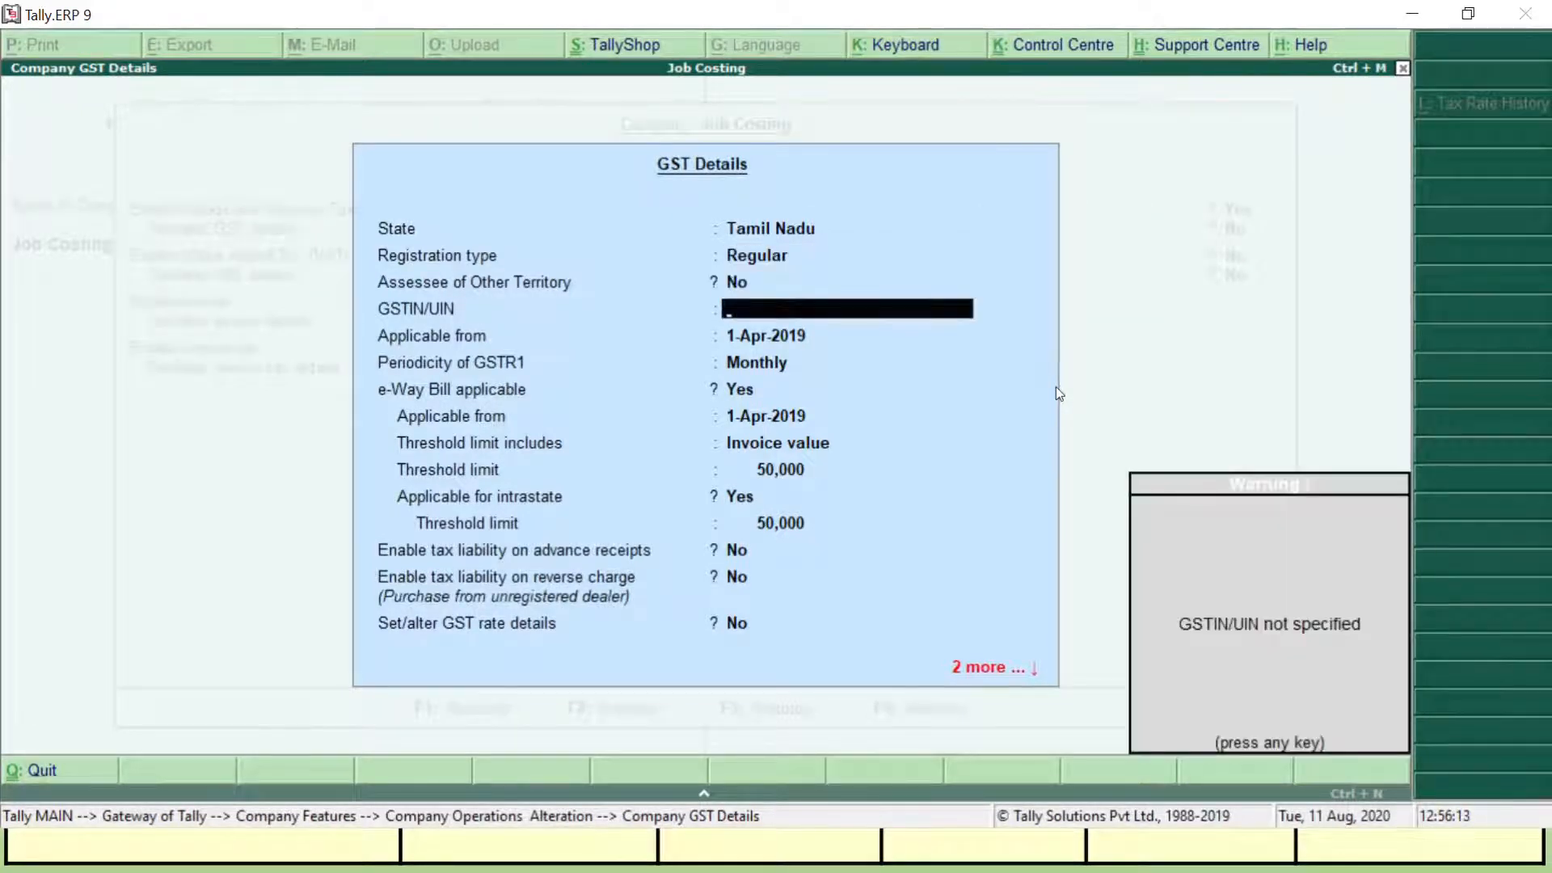
key(Return)
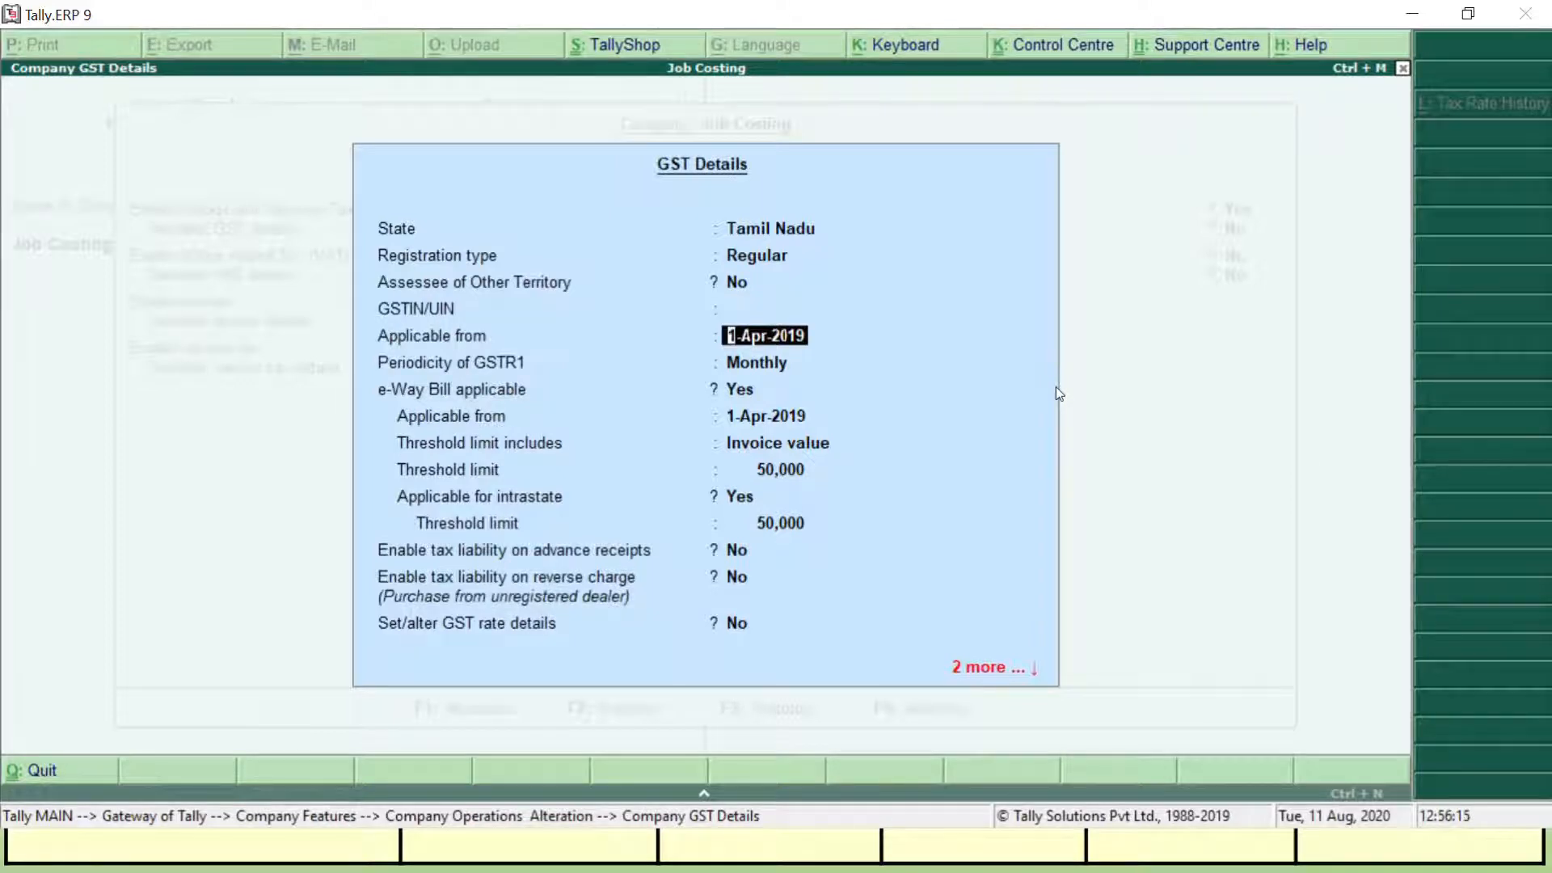
key(Return)
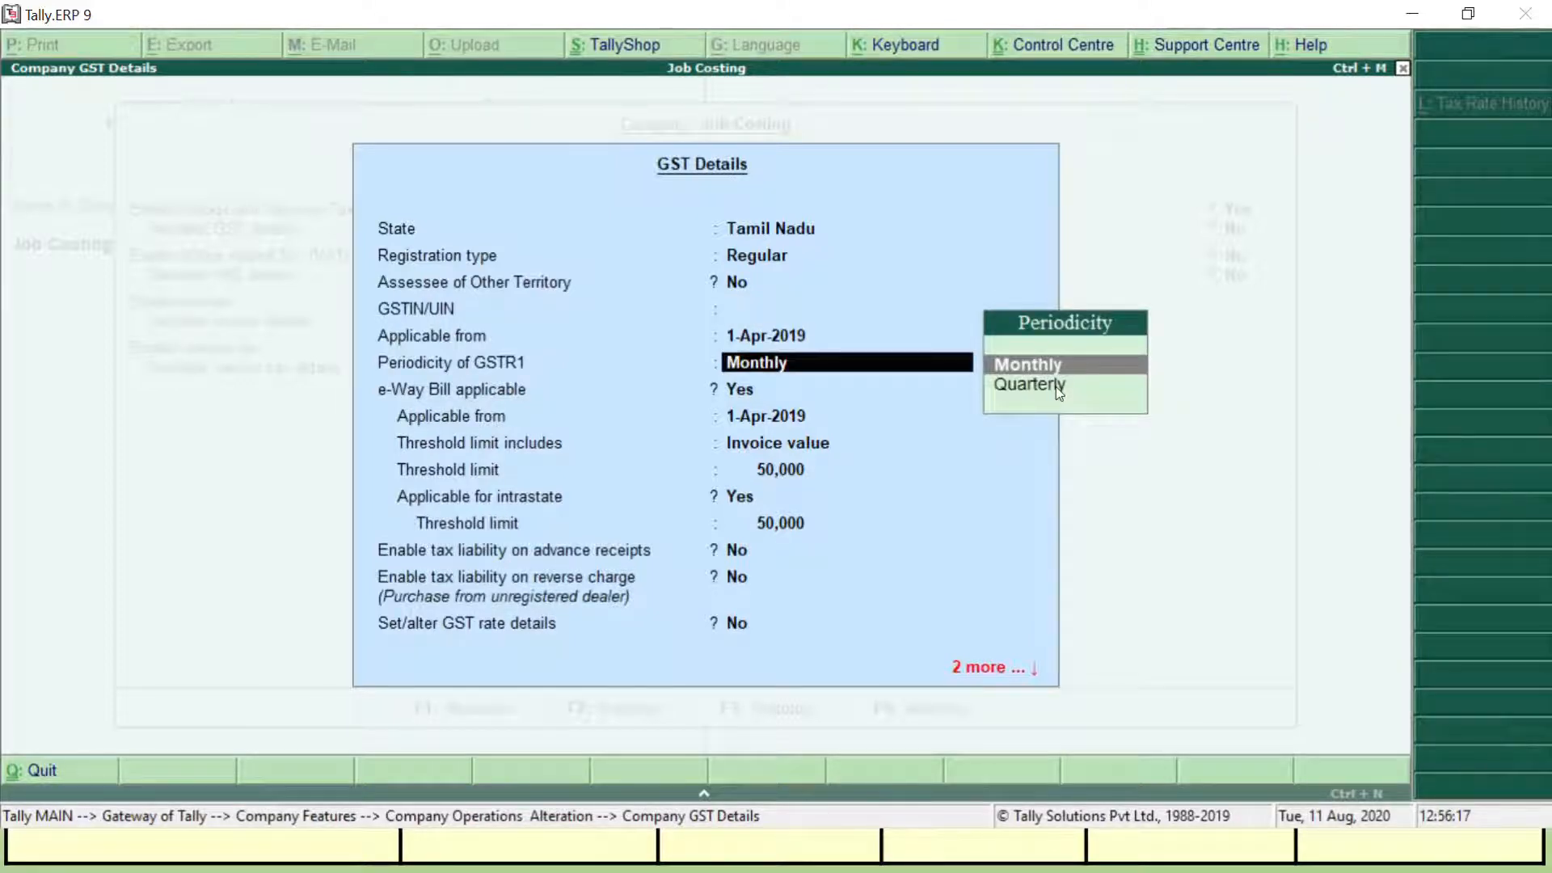
key(Return)
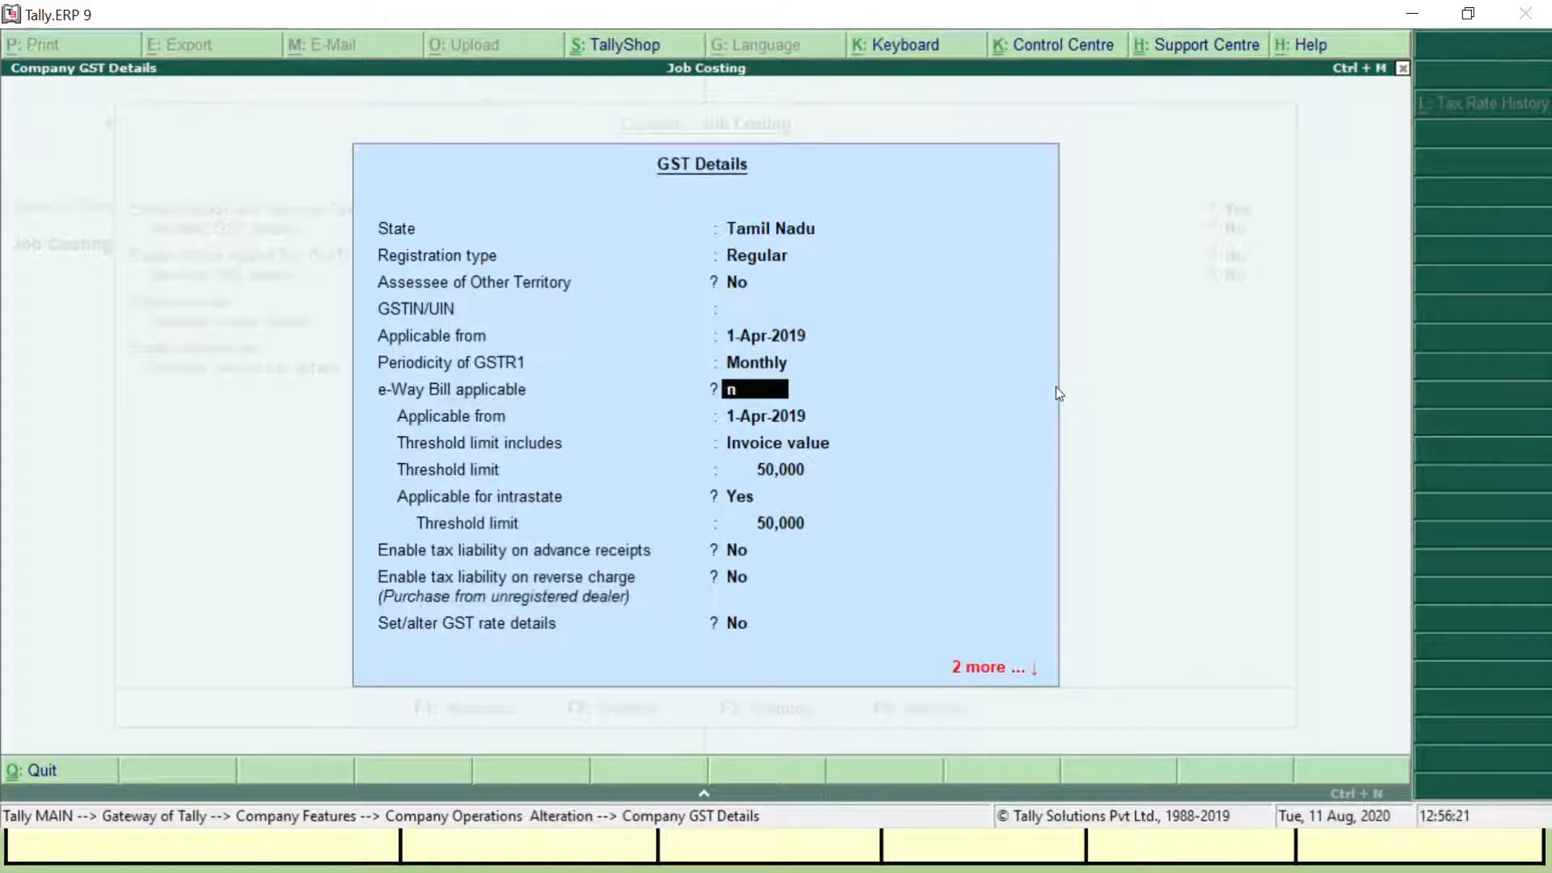
Set e-Way Bill applicable to No, accept the remaining GST details, and save the statutory and taxation features.
key(Return)
key(Return)
key(Return)
key(Return)
key(Return)
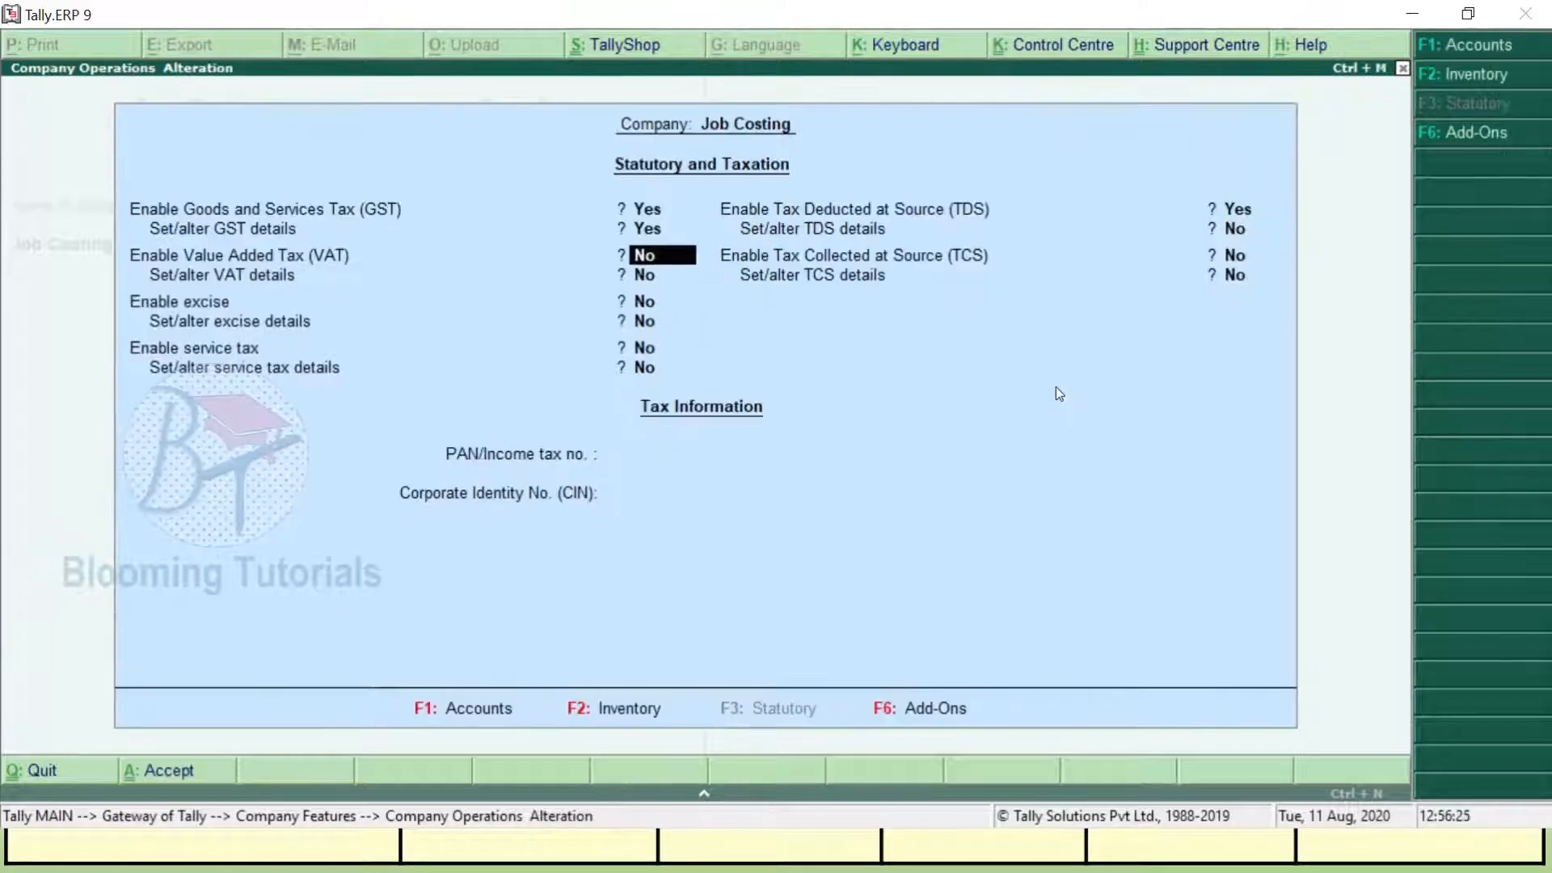
key(ctrl+a)
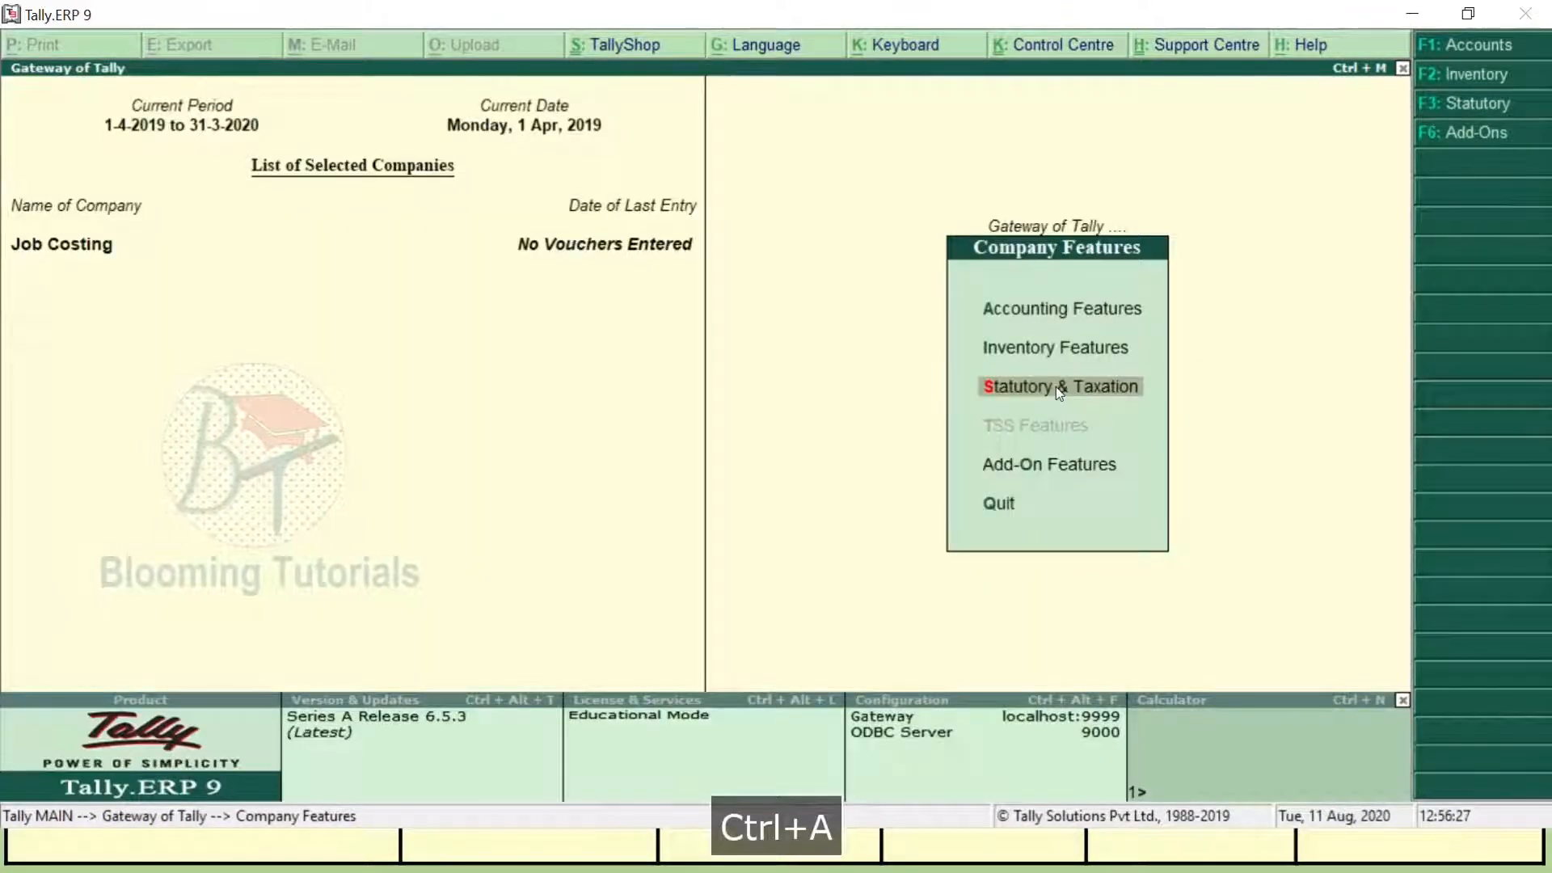
Leave the company features, open creation of a single ledger, and name it Purchase@18%.
key(Escape)
key(Up)
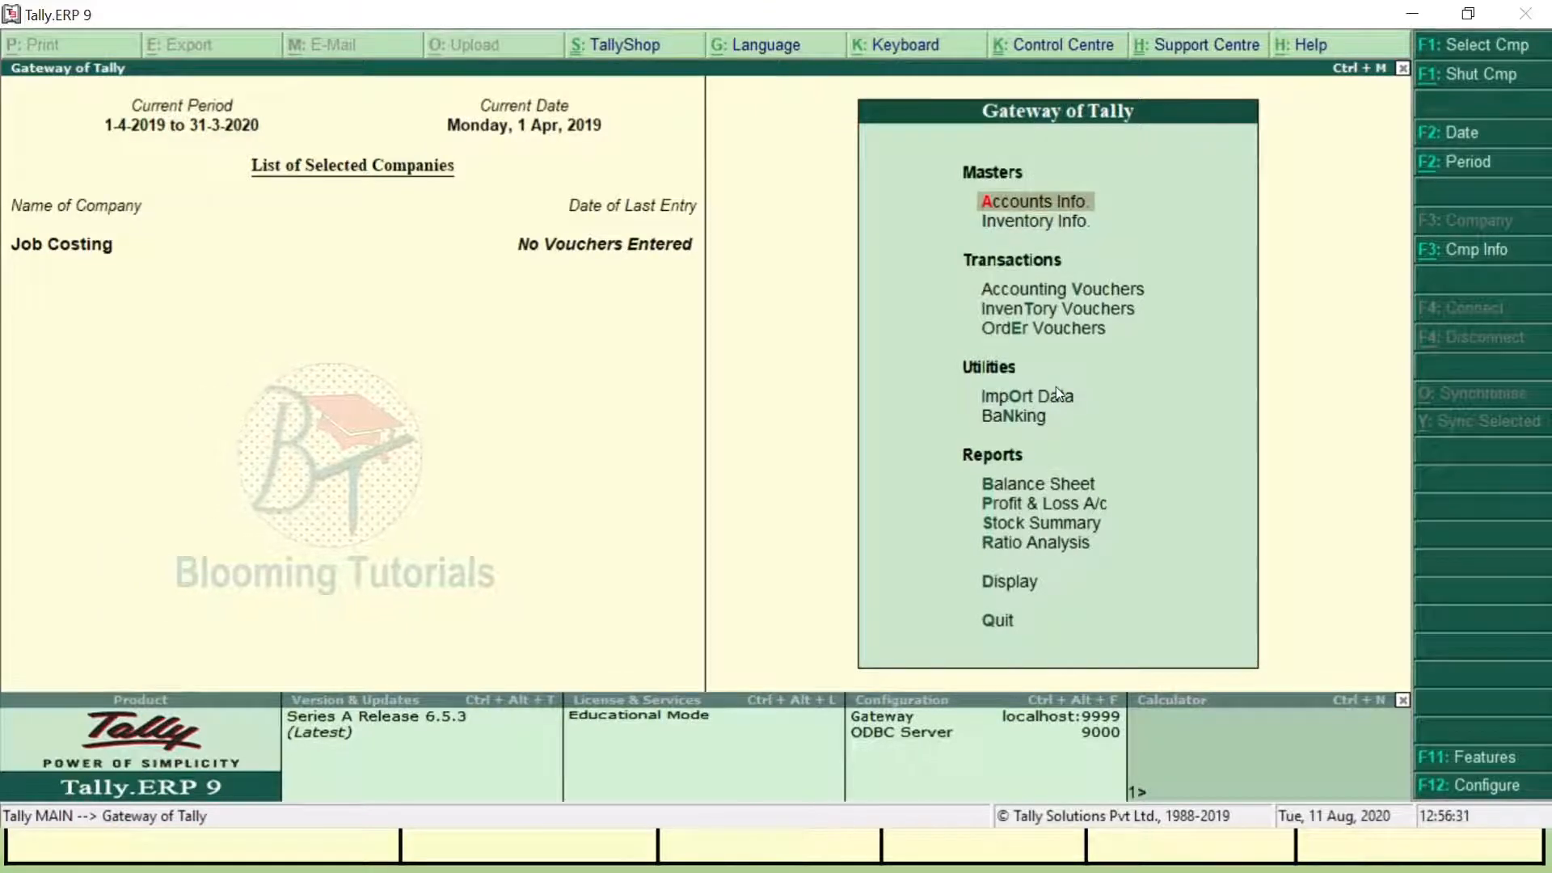
key(Return)
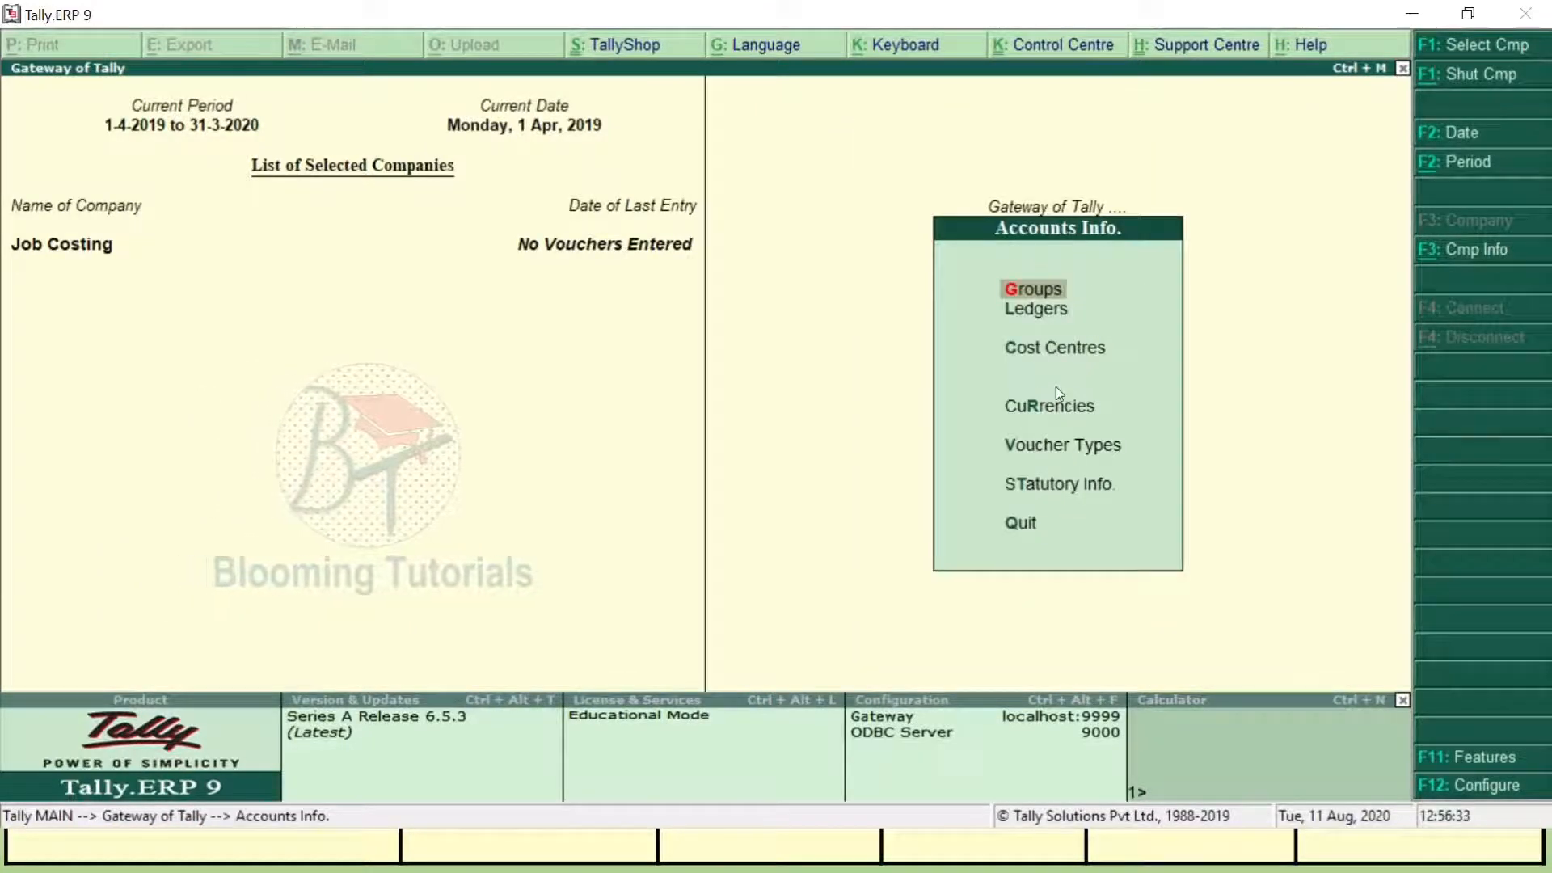
key(Down)
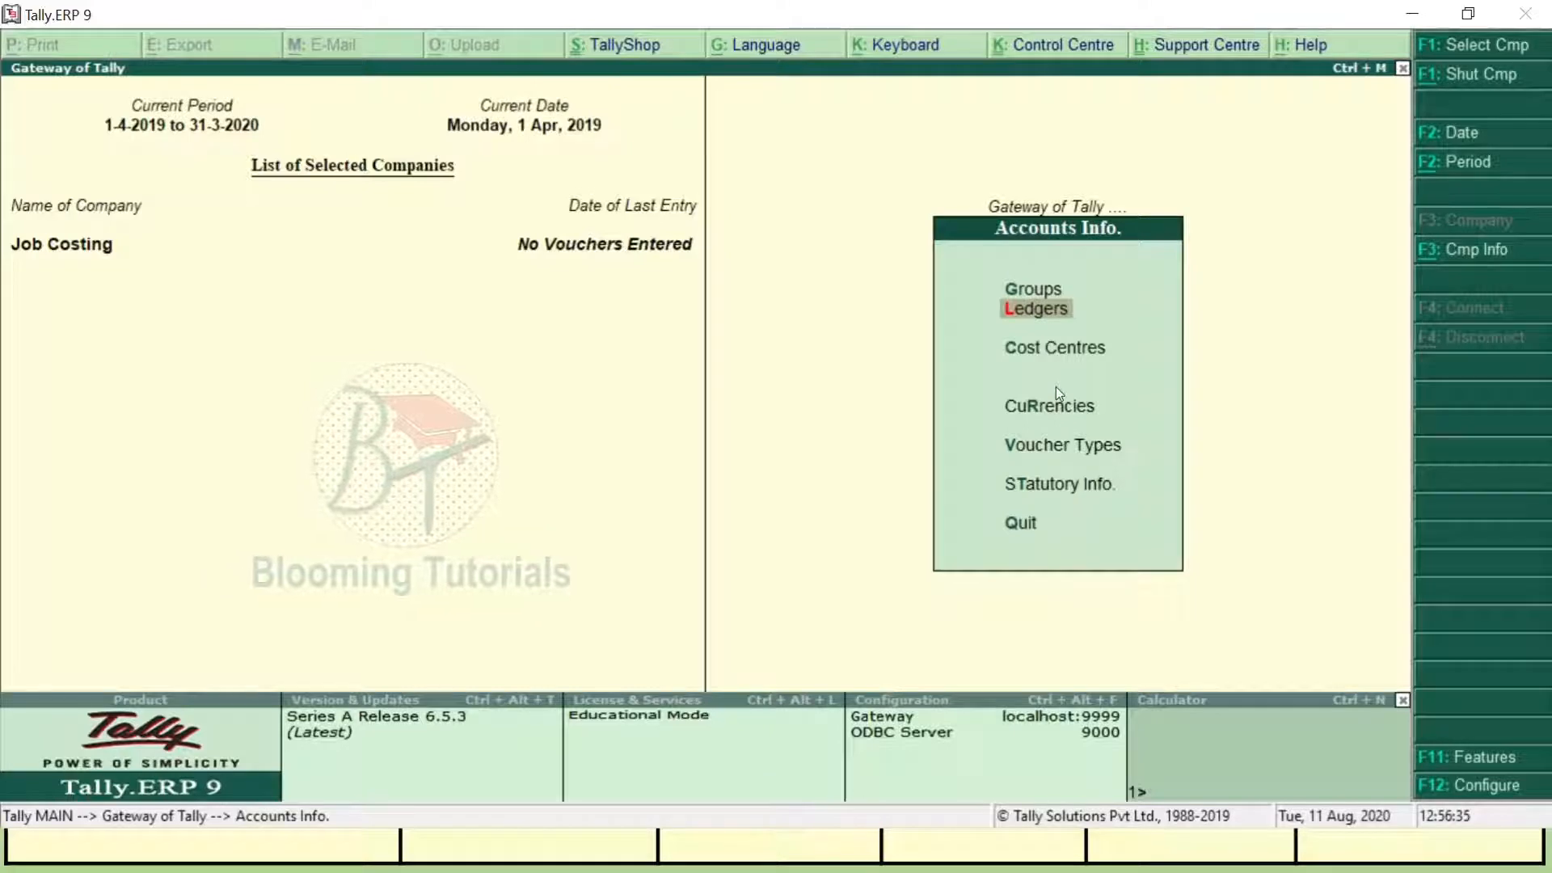
key(Return)
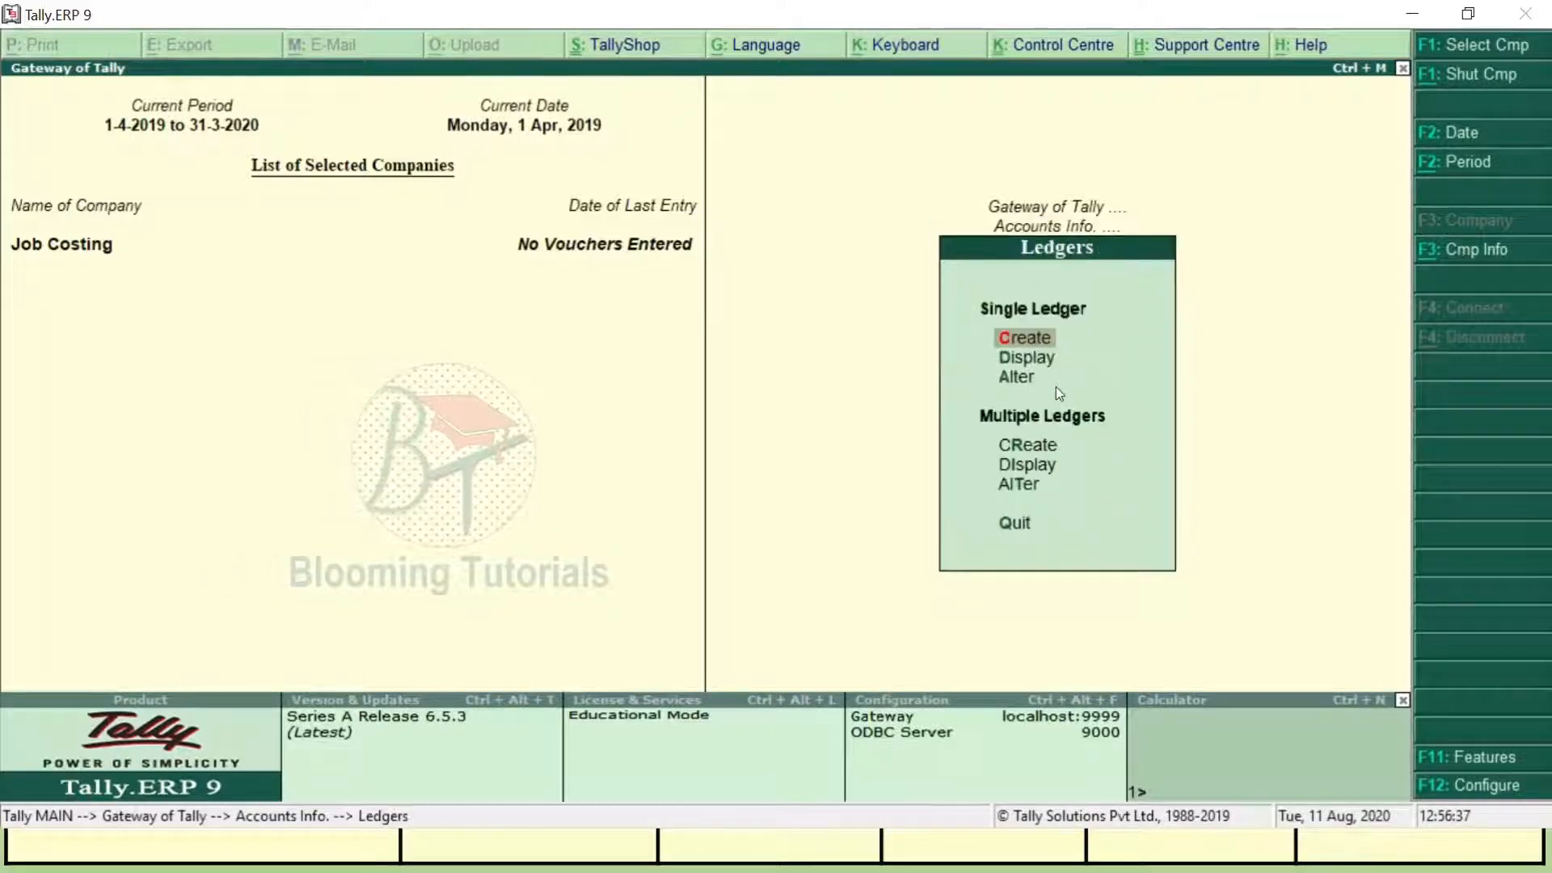
key(Return)
text(Purchased)
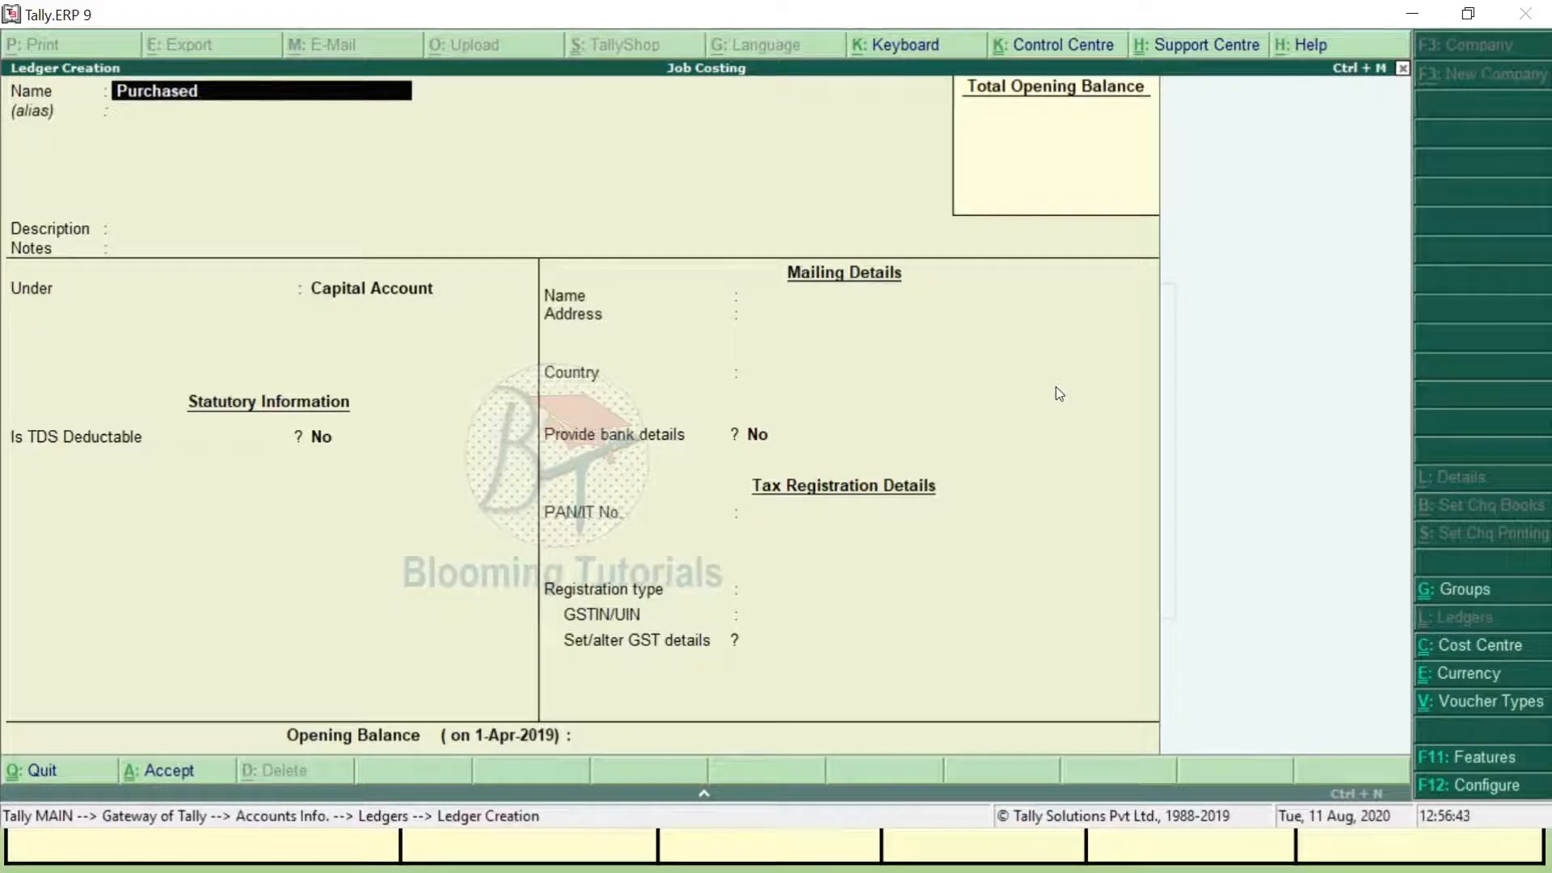
key(BackSpace)
text(@)
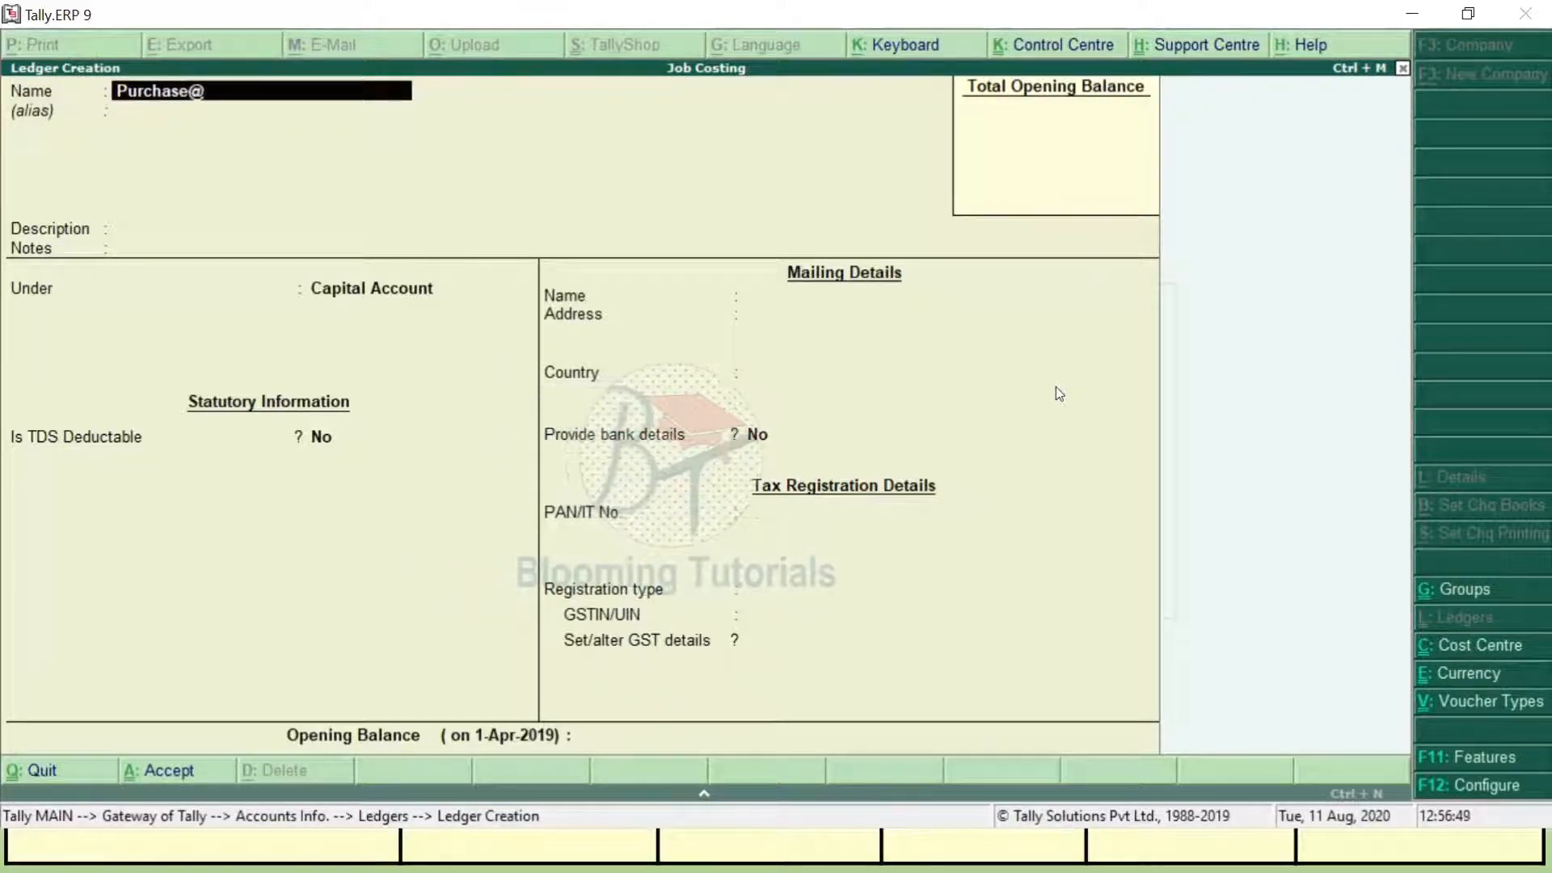
text(18)
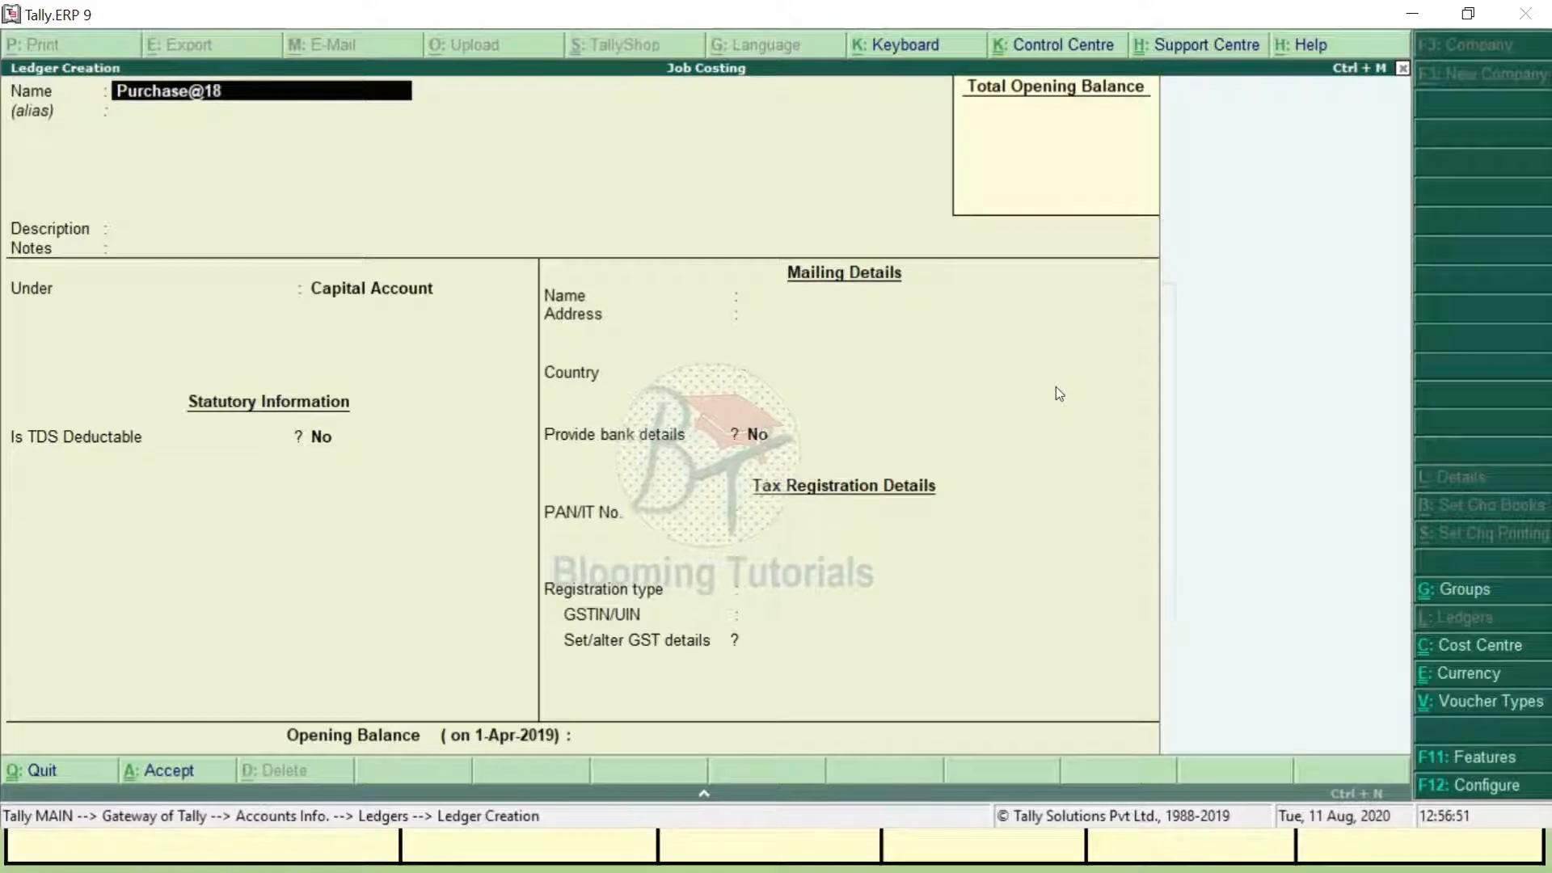
text(%)
key(Return)
Place the ledger under Purchase Accounts with inventory values affected, type and appropriation method Not Applicable, and stock item cost allocation set to No.
key(Return)
key(Return)
key(Return)
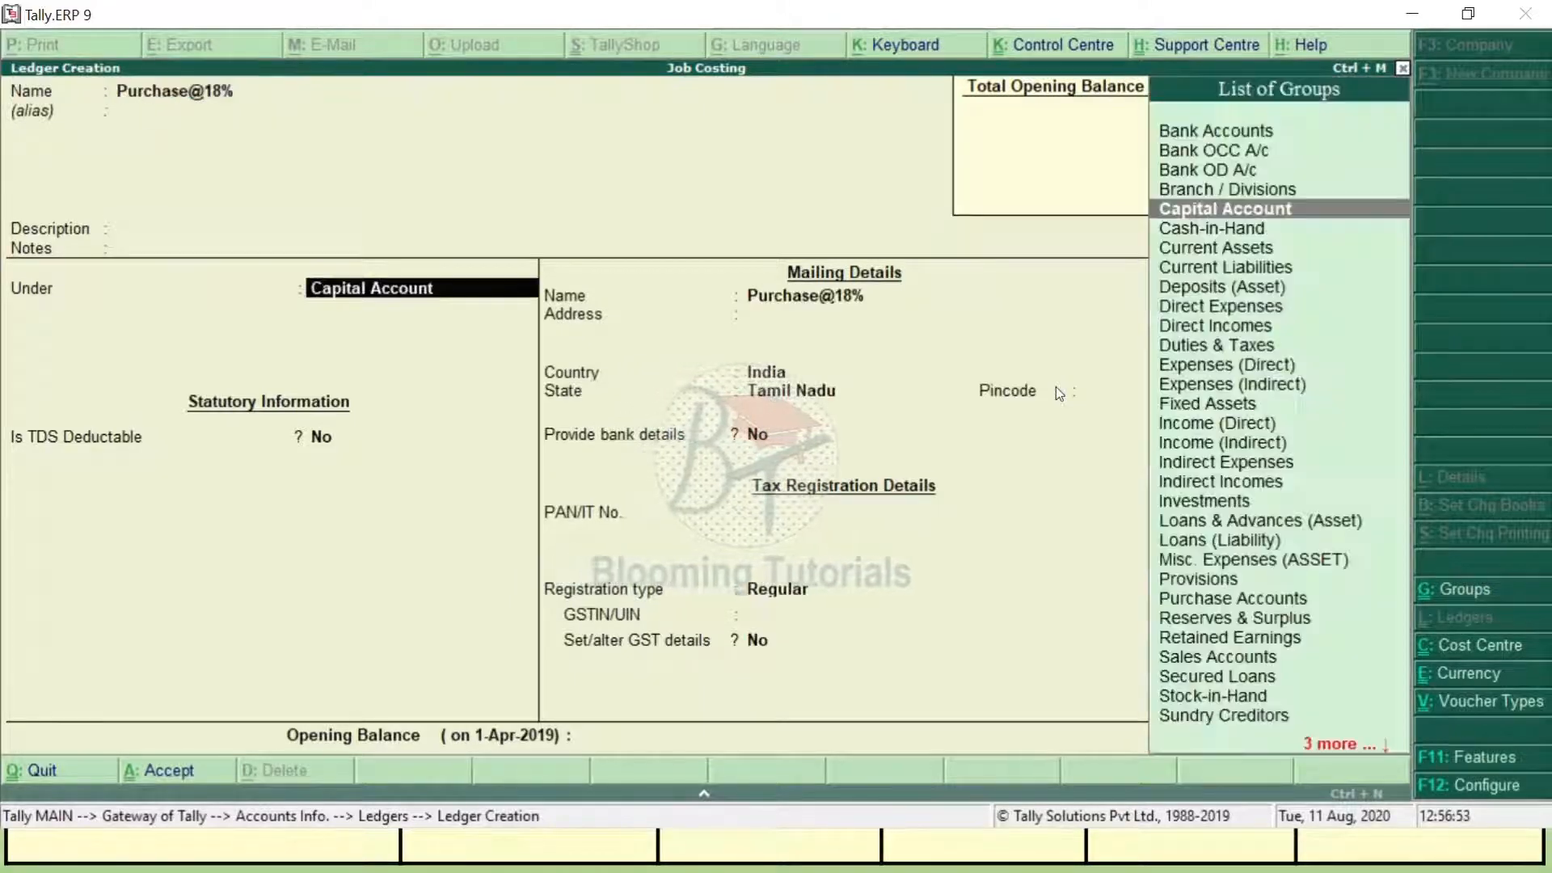
text(Purchase)
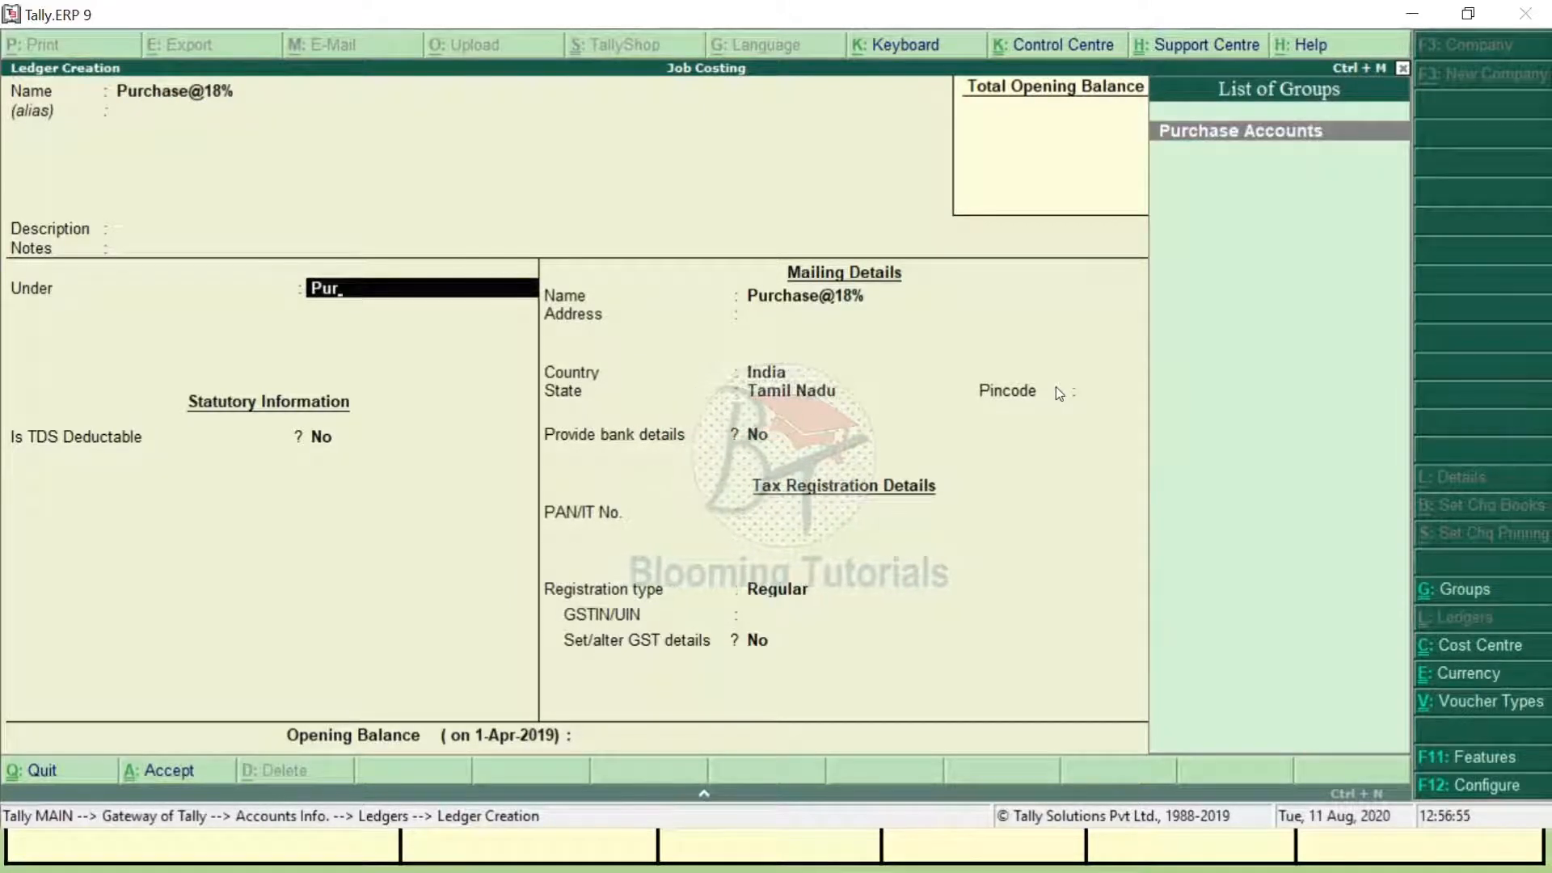
key(Return)
key(Return)
key(Return)
key(Return)
key(Return)
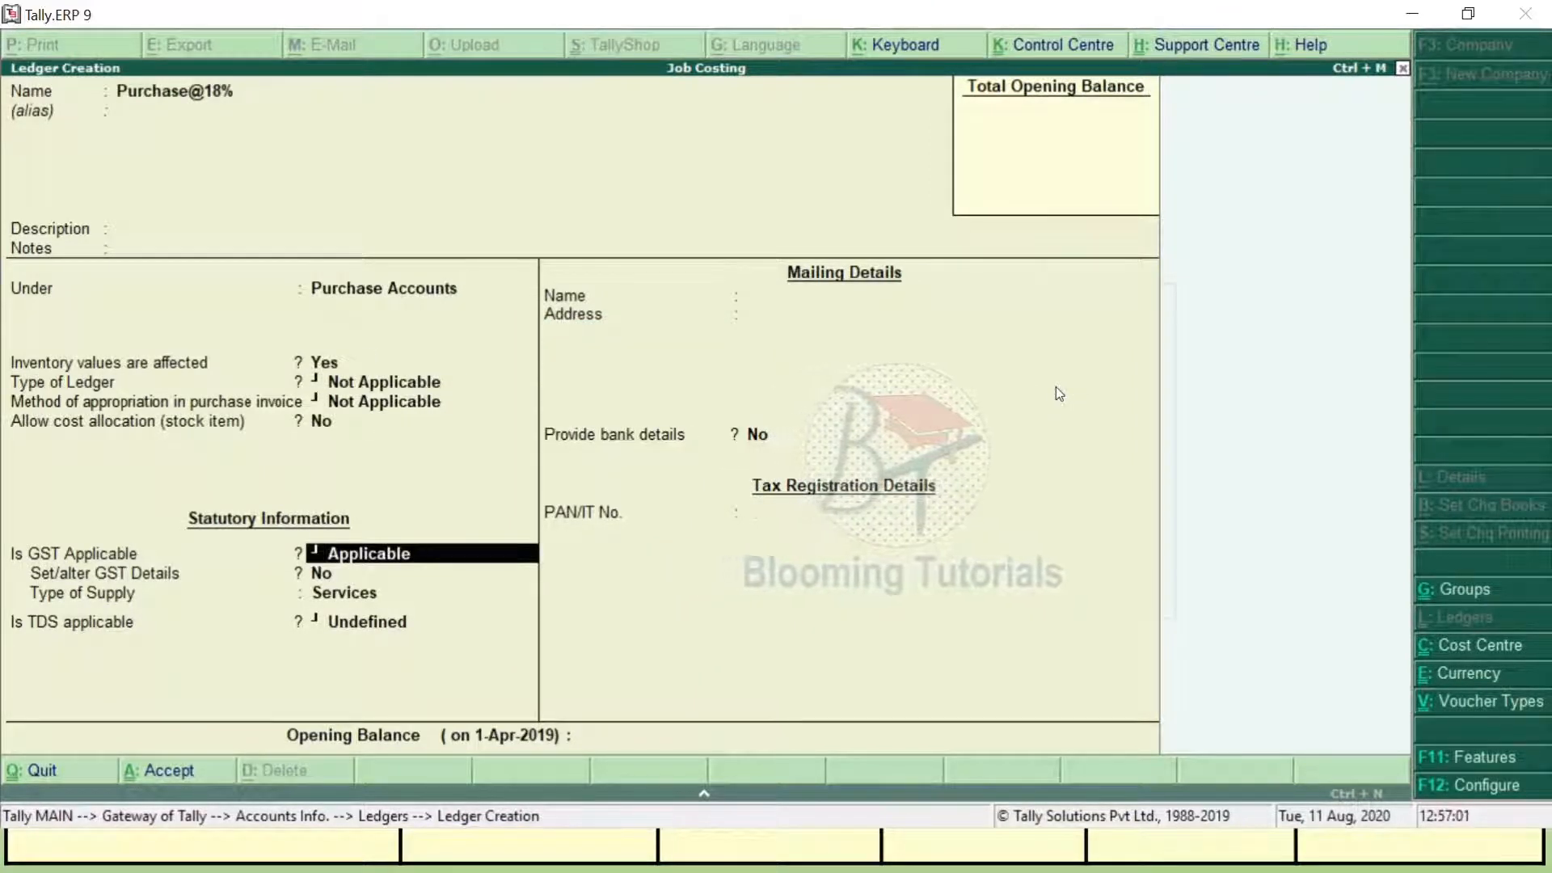
Keep GST Applicable, set Set/alter GST Details to Yes, and enter the description Purchased Raw Metrials with HSN/SAC blank and non-GST goods No.
key(Return)
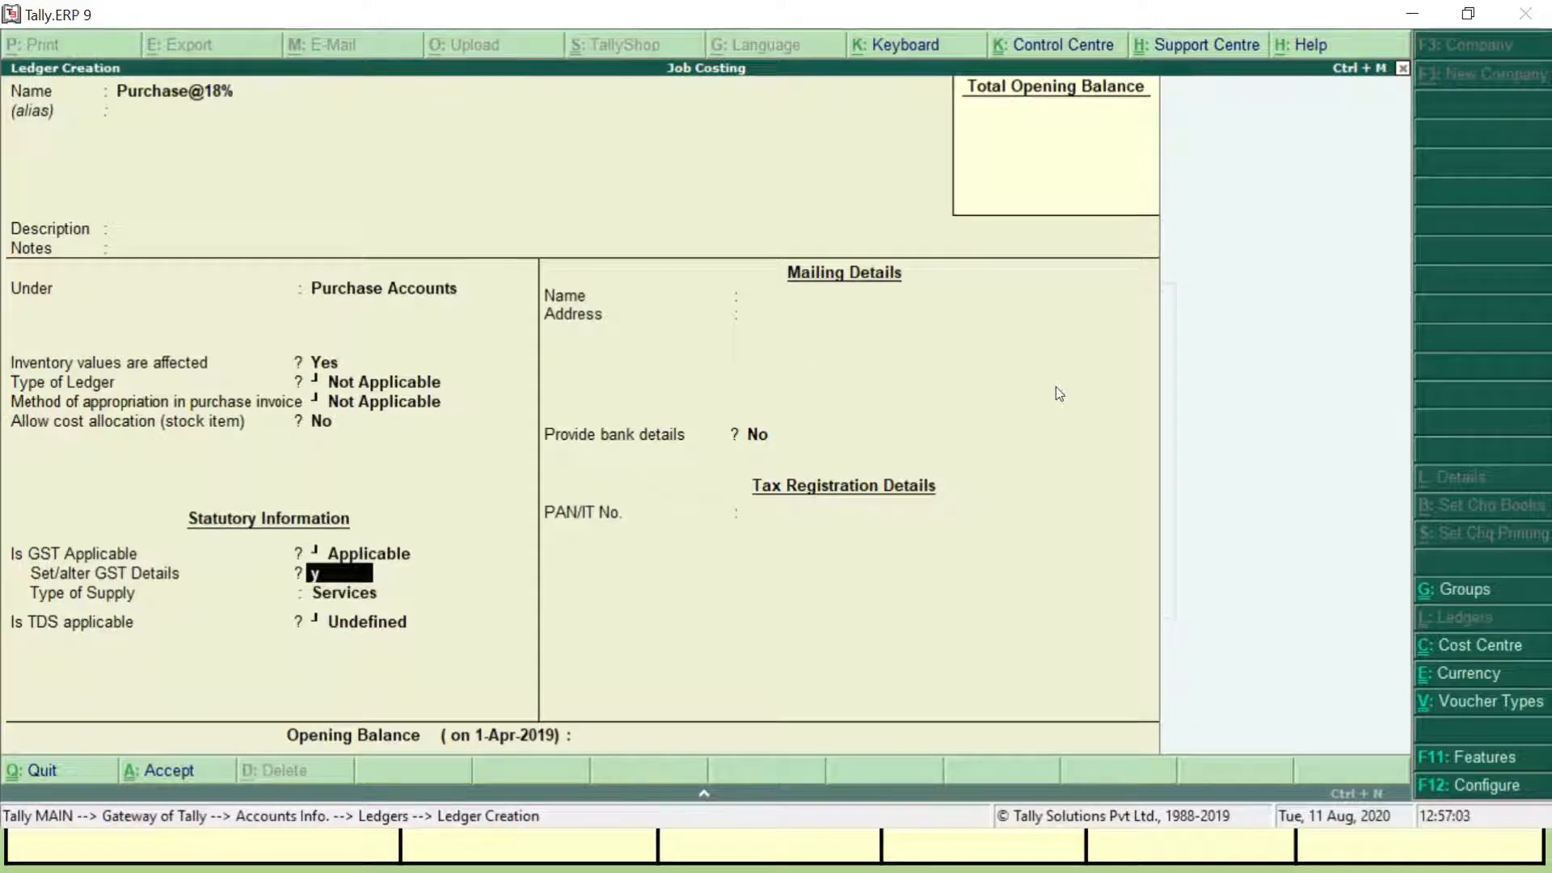
key(Return)
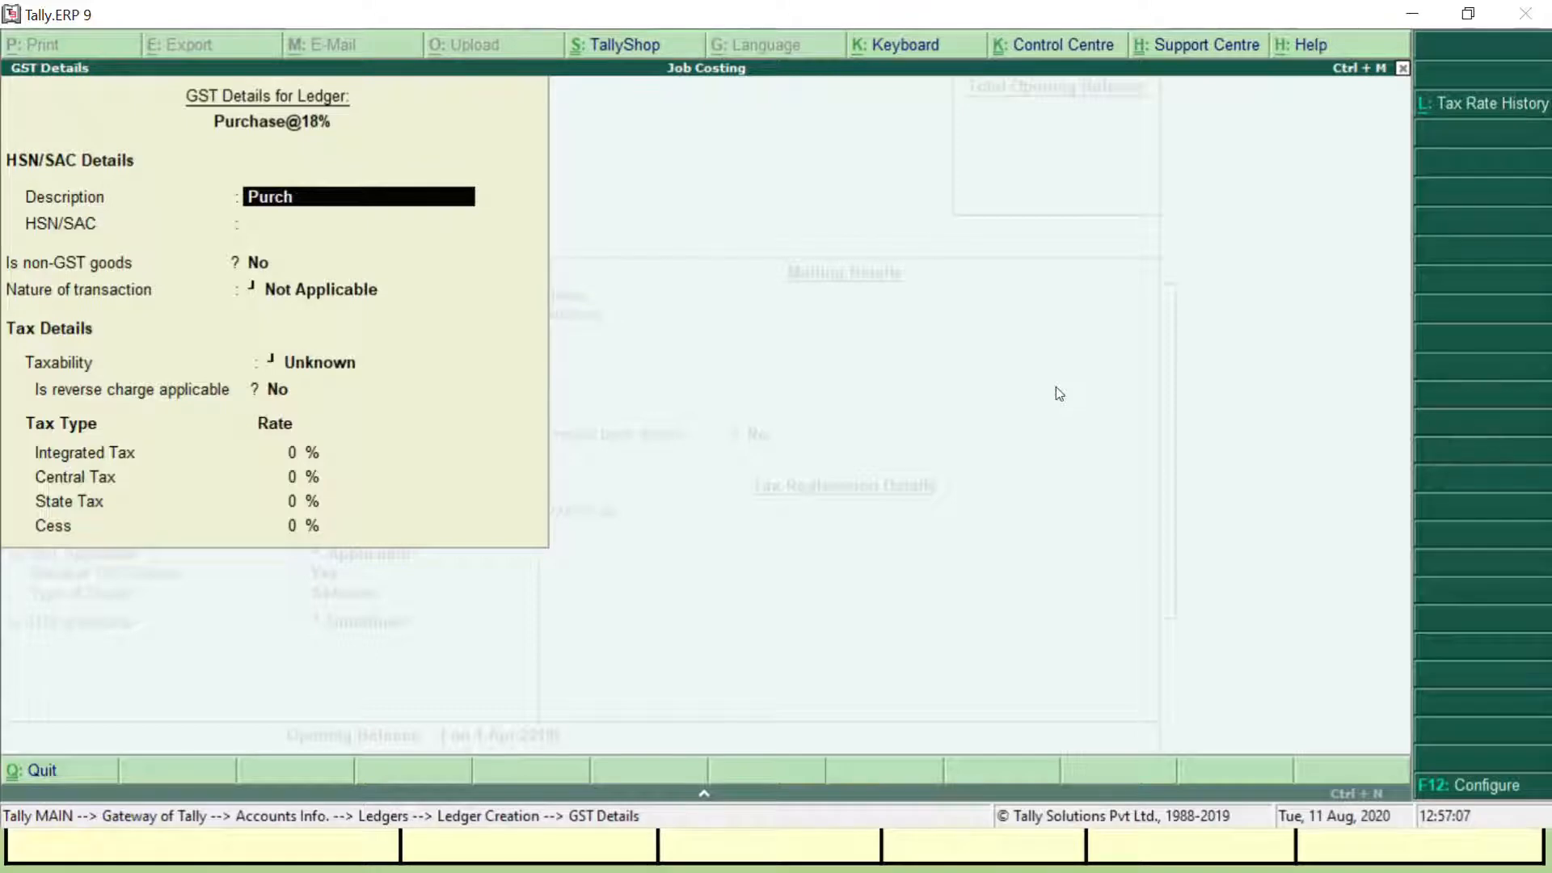
text(Purchased Raw )
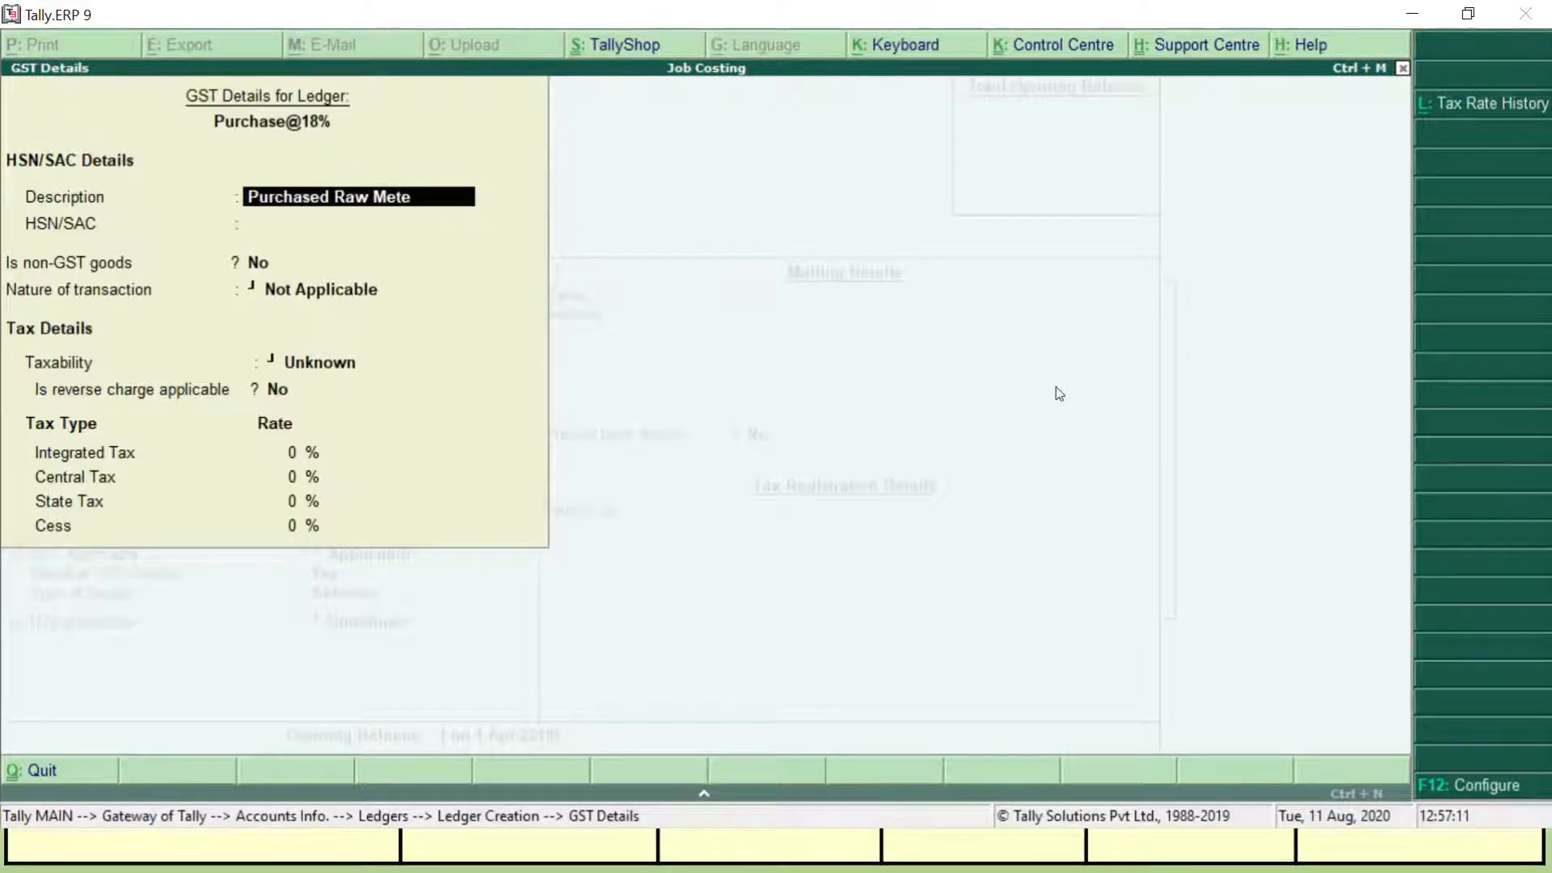
text(Metrials)
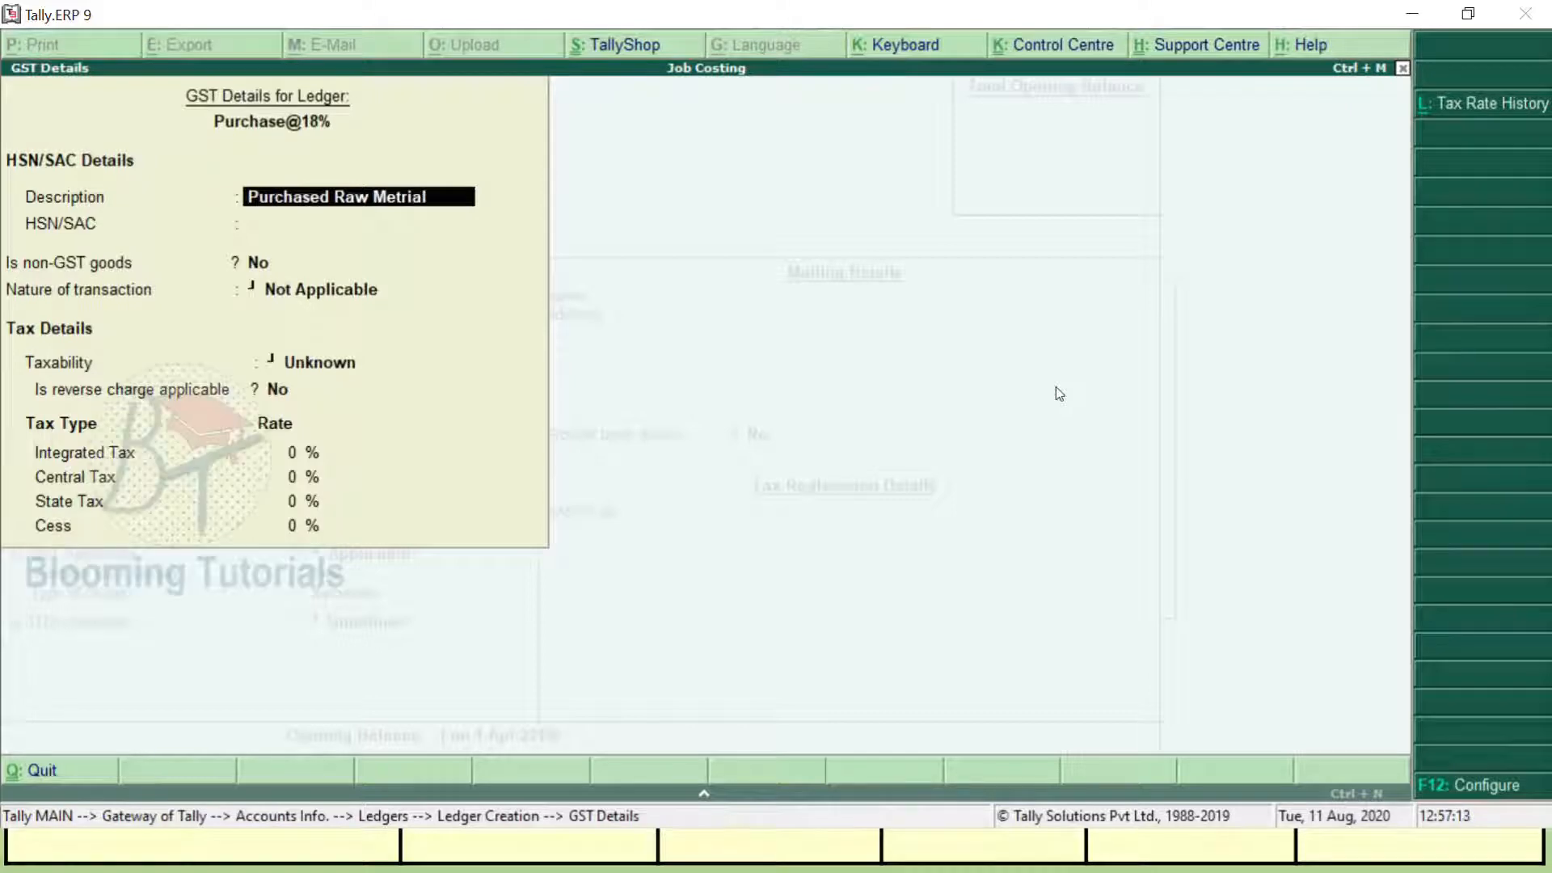
key(Return)
key(Return)
key(Return)
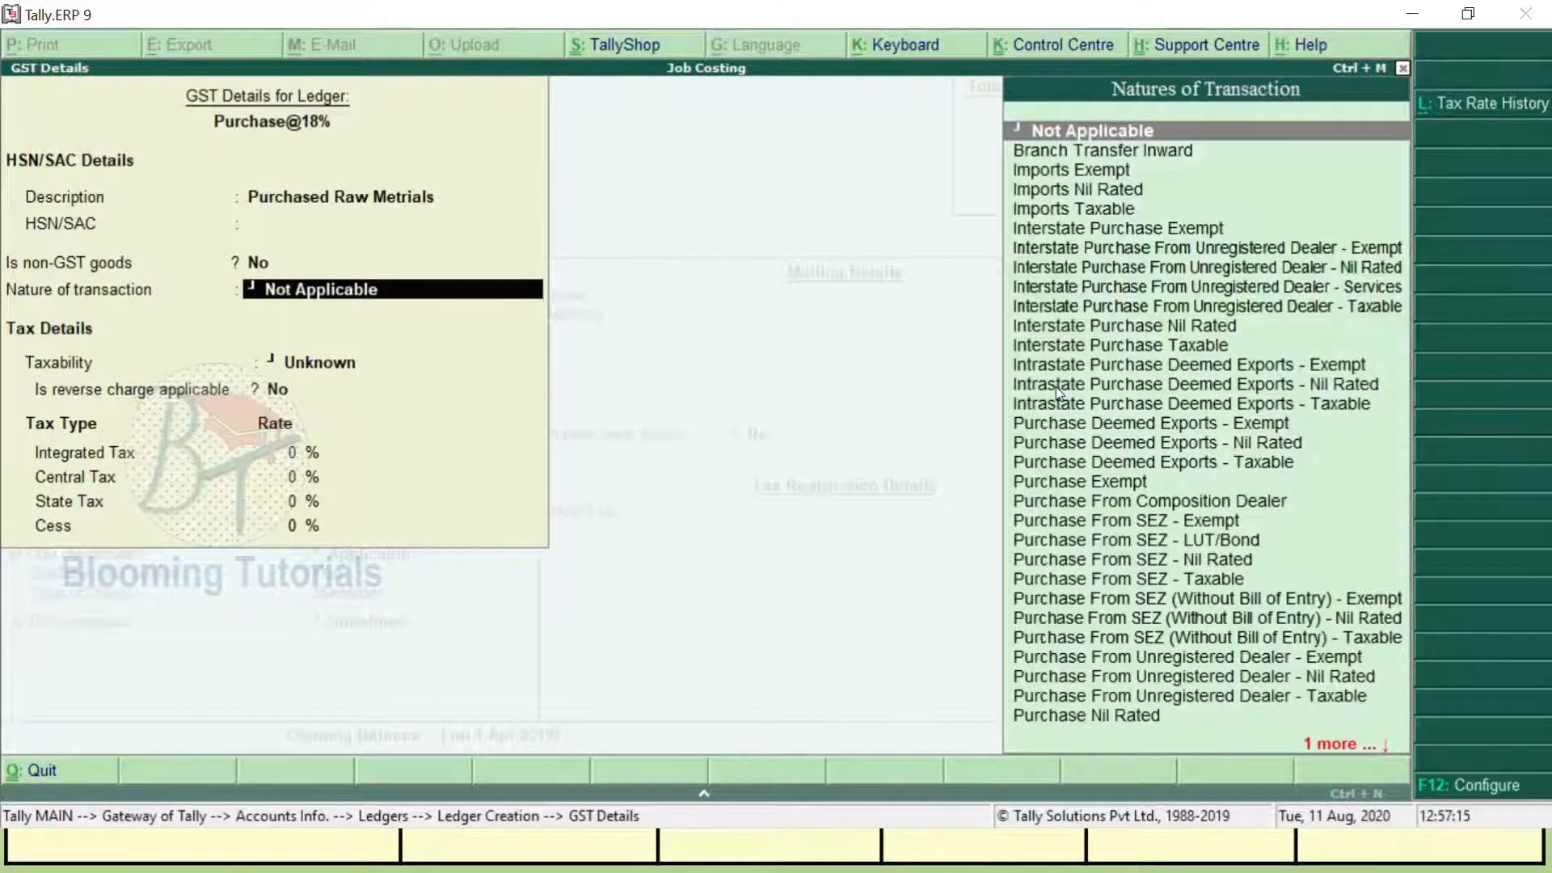
Set the nature of transaction to Purchase Taxable without reverse charge, enter 18% integrated tax, and accept the GST details.
text(Pur)
key(Up)
key(Return)
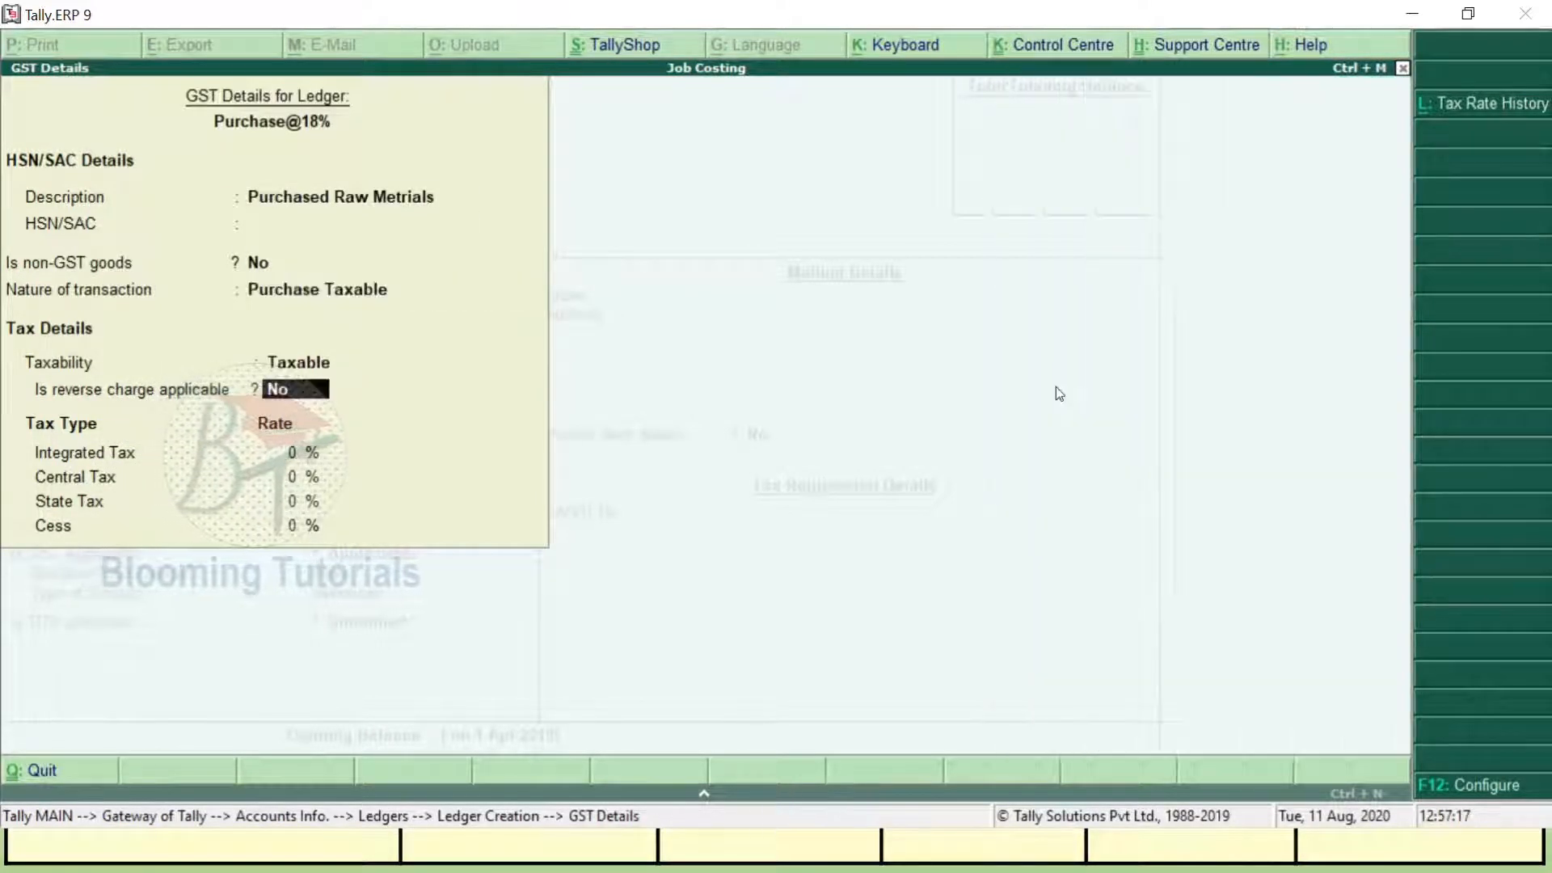
key(Return)
text(18)
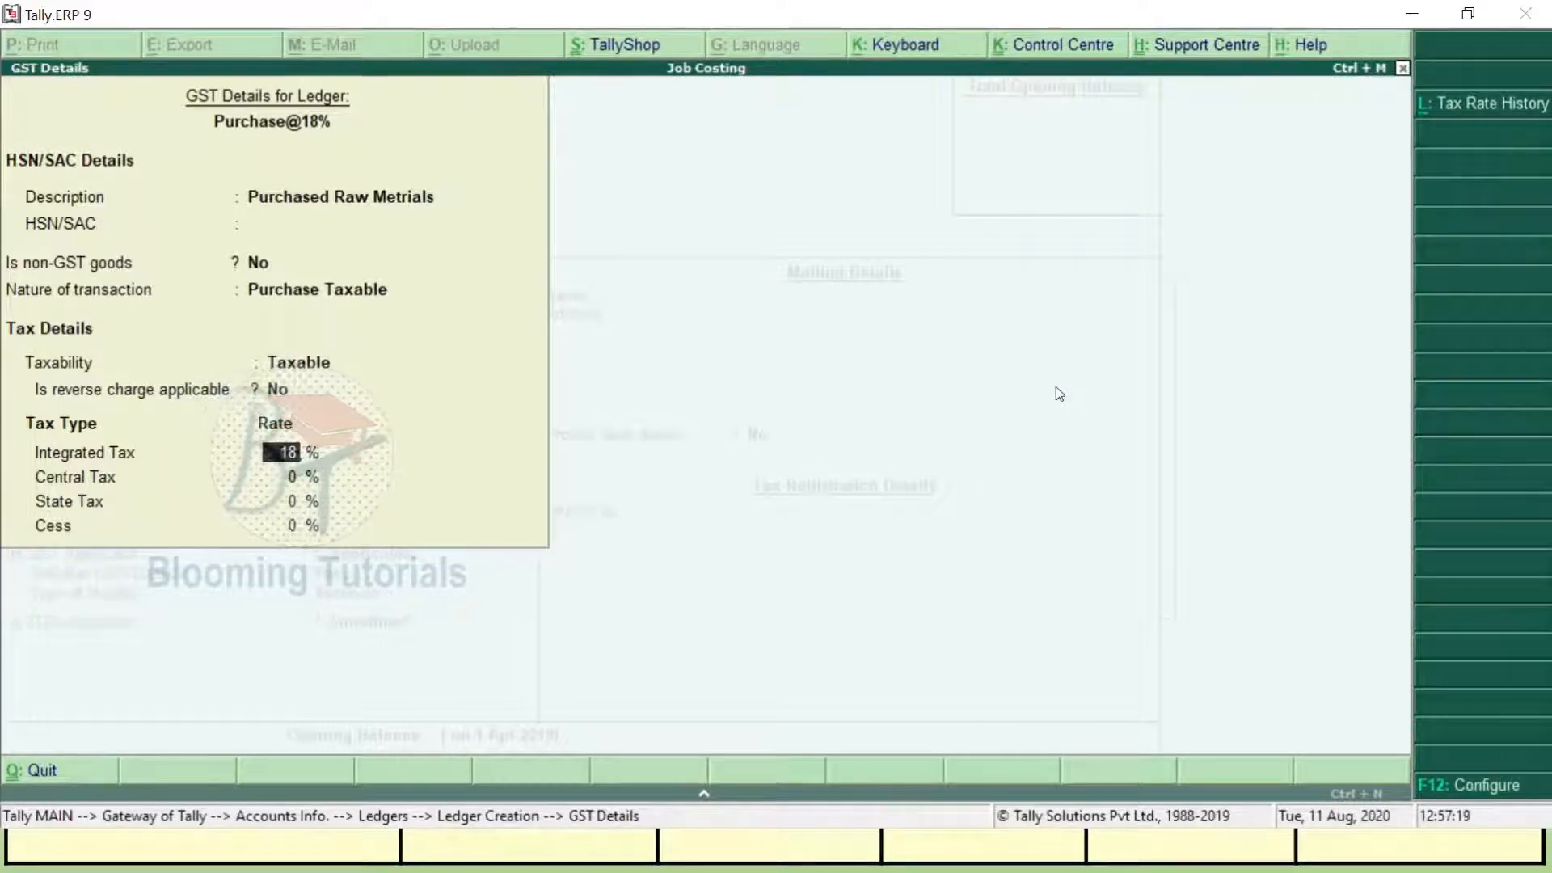
key(Return)
key(Return)
key(Return)
key(Return)
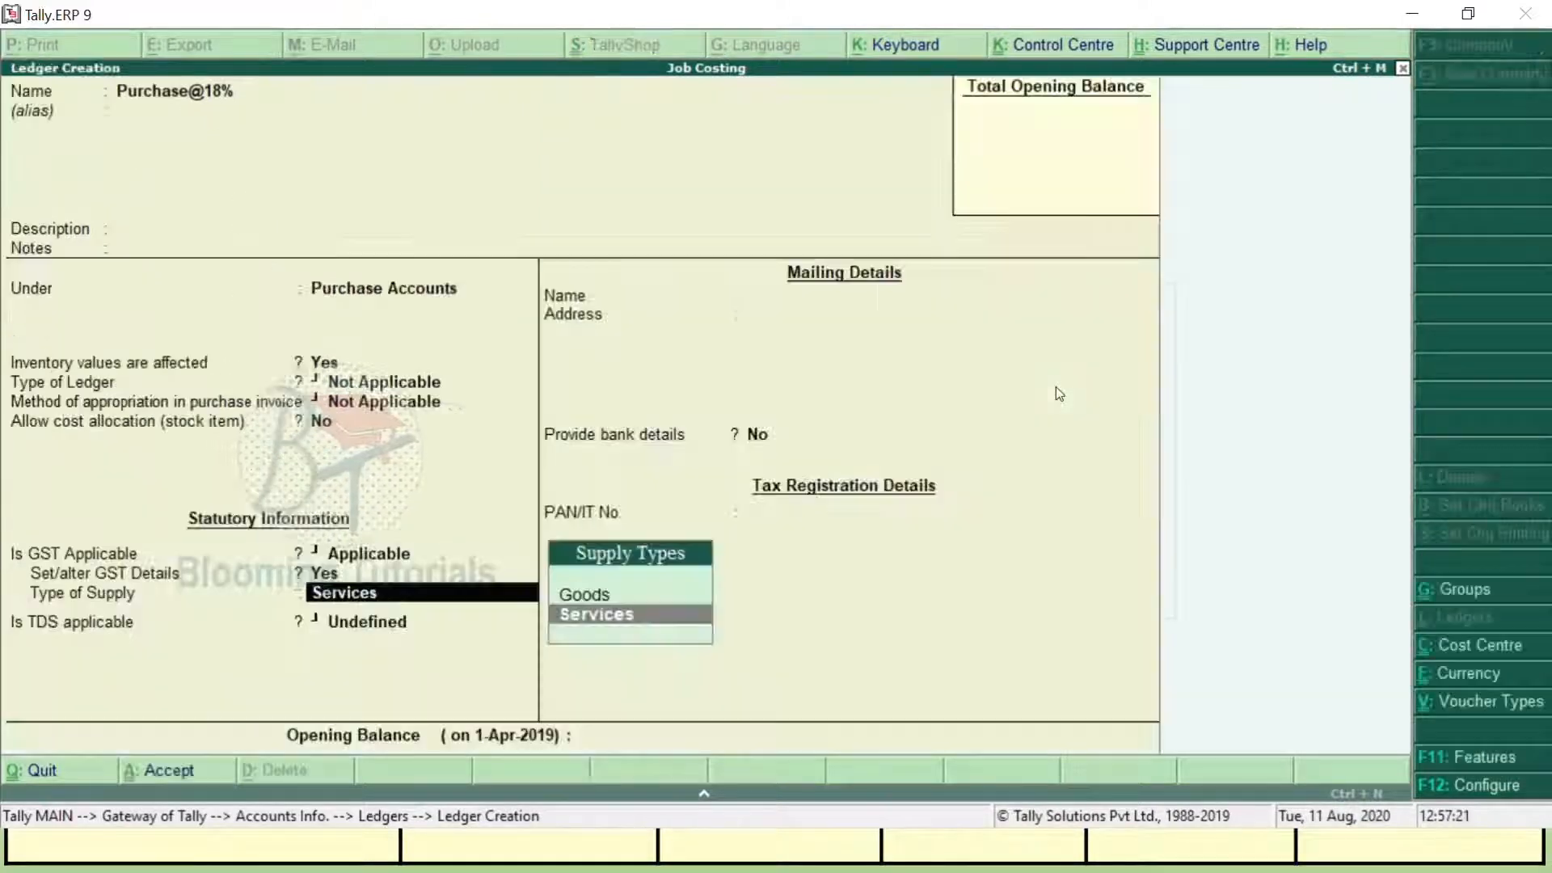
Set the type of supply to Goods, accept the remaining defaults, and save the Purchase@18% ledger.
key(Up)
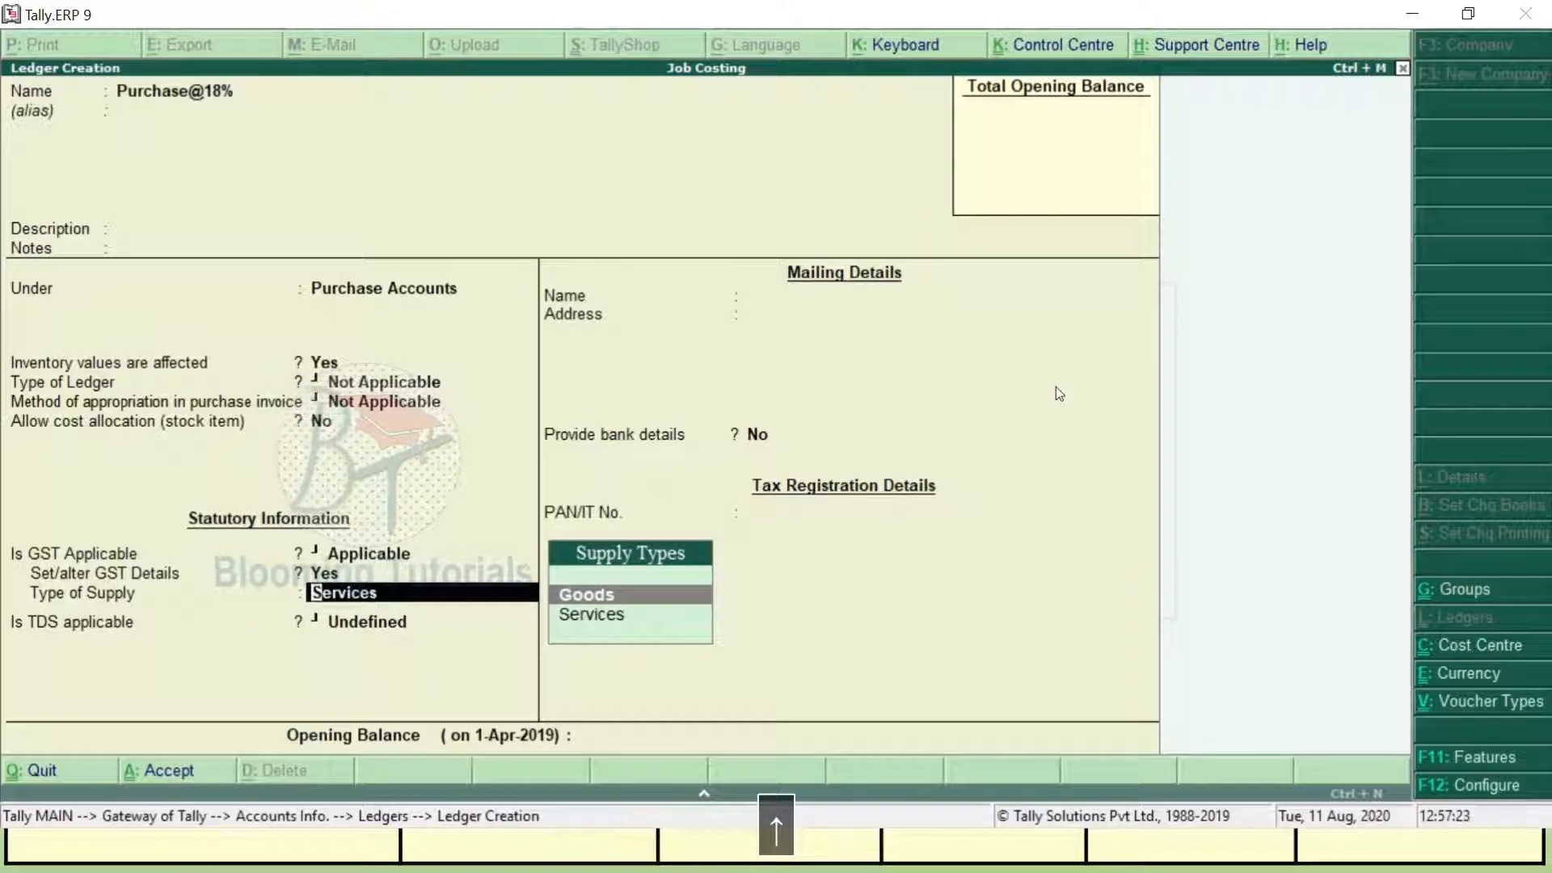
key(Return)
key(Return)
key(Return)
key(Return)
key(Return)
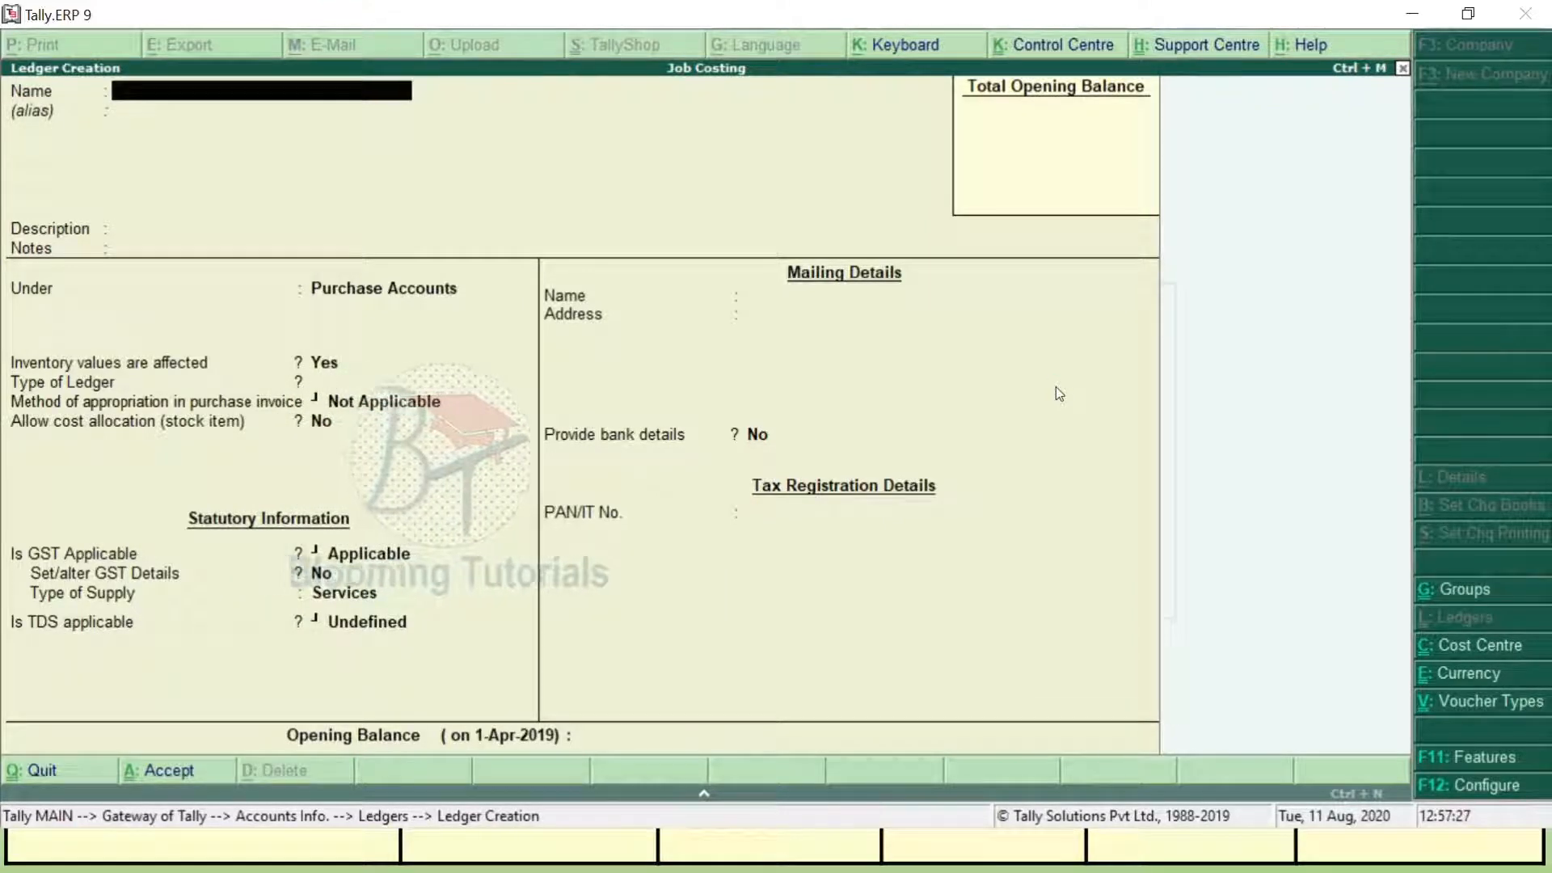
Name the next ledger Keerthi Agency, leave its notes blank, and place it under Sundry Creditors.
text(Keerthi Agen)
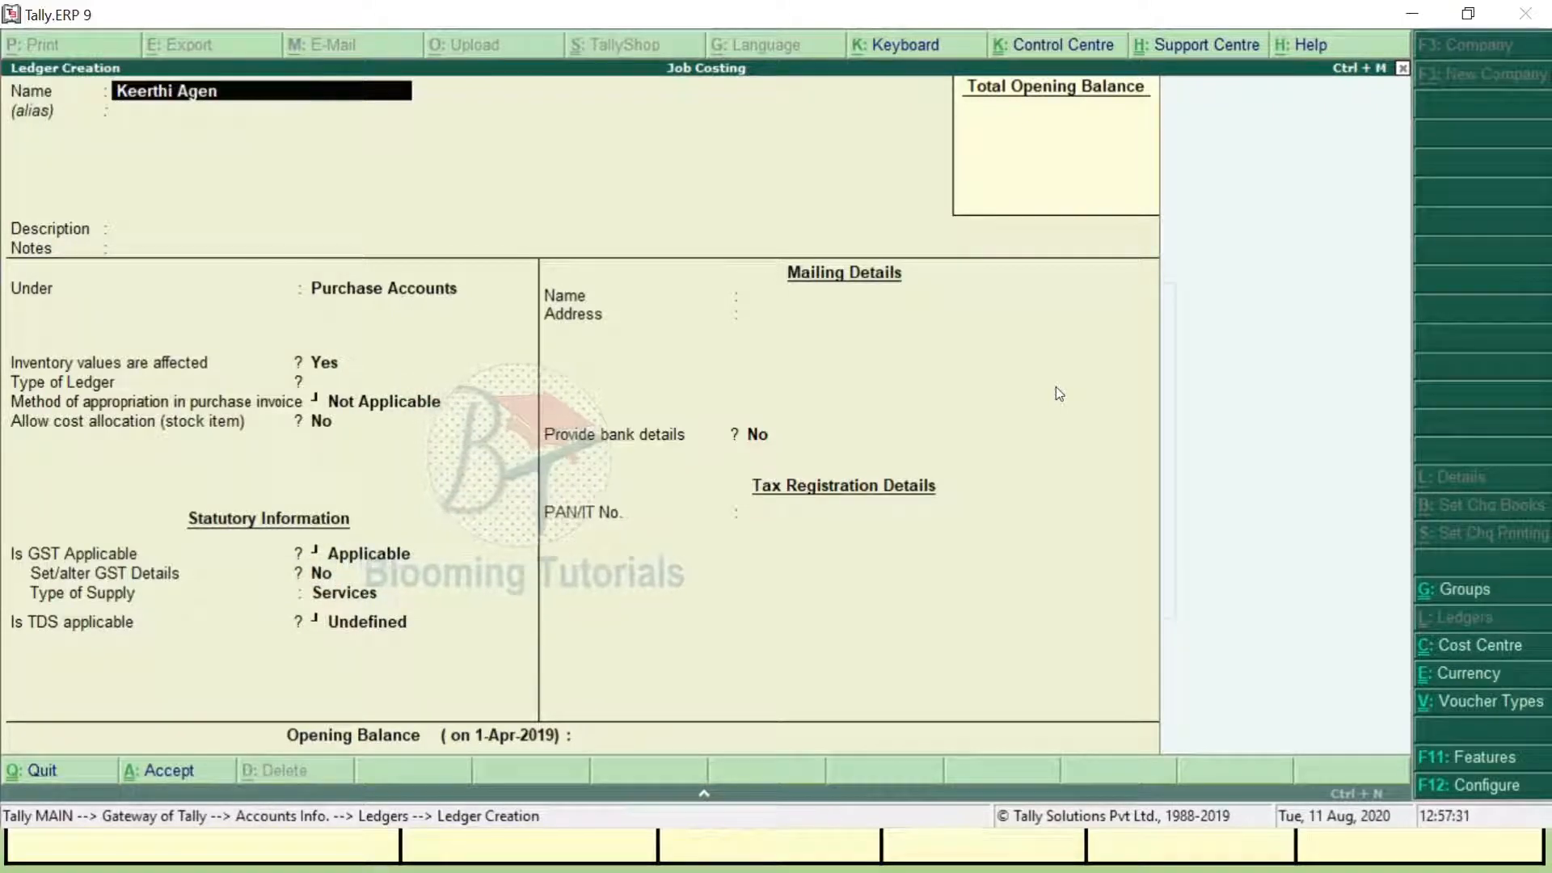
key(Return)
key(Return)
text(S)
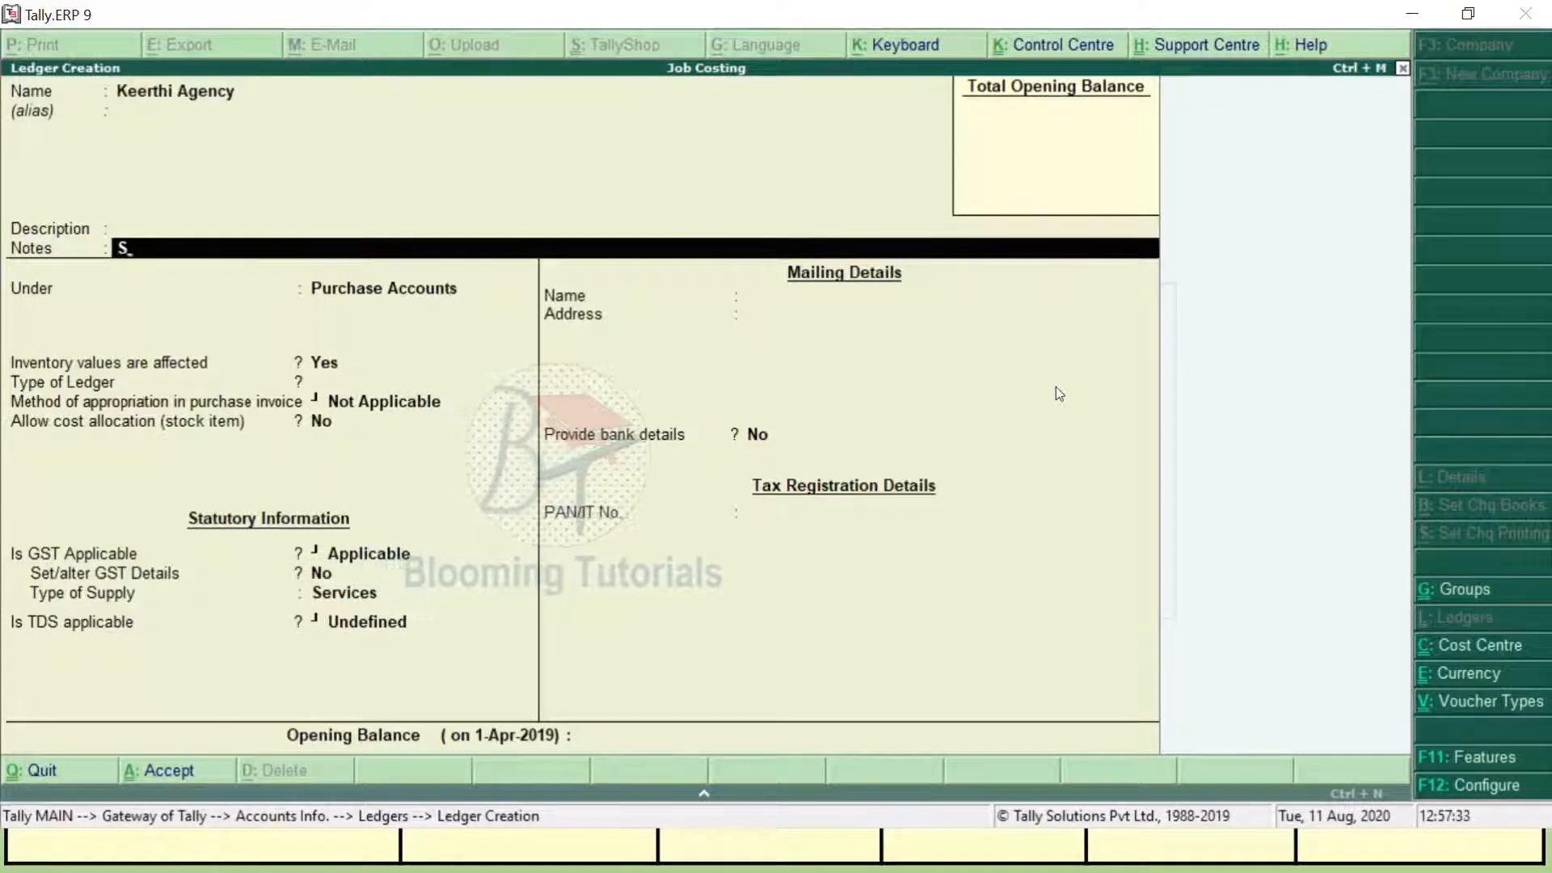
key(BackSpace)
key(Return)
text(S)
key(Down)
key(Down)
key(Down)
key(Return)
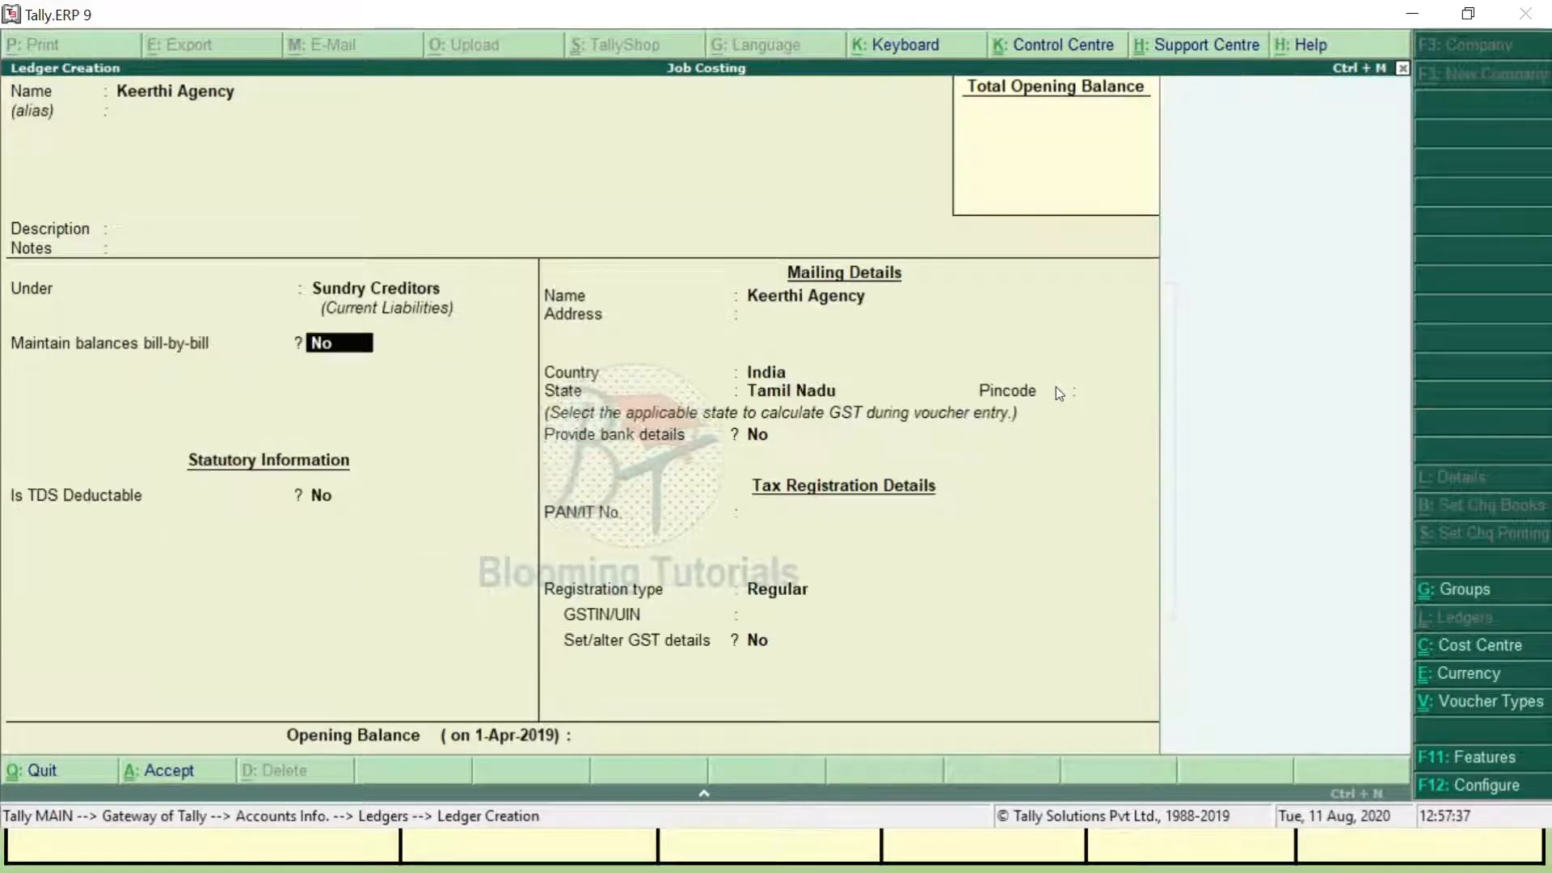
Maintain balances bill-by-bill with a blank credit period and no credit-days check, keep the remaining supplier details at their defaults, and save the ledger.
key(Return)
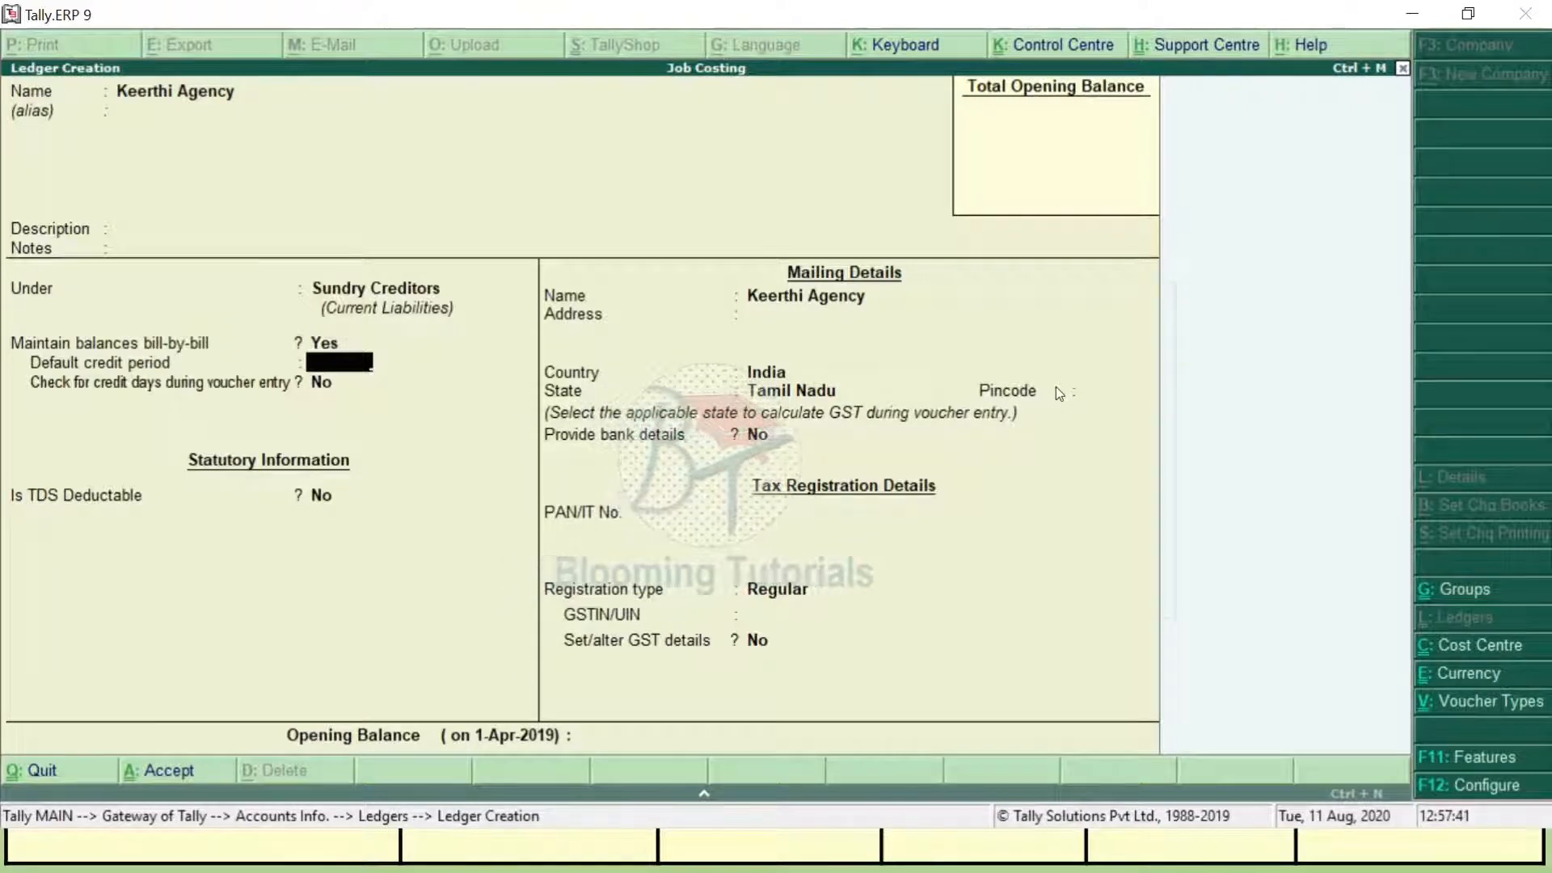
key(Return)
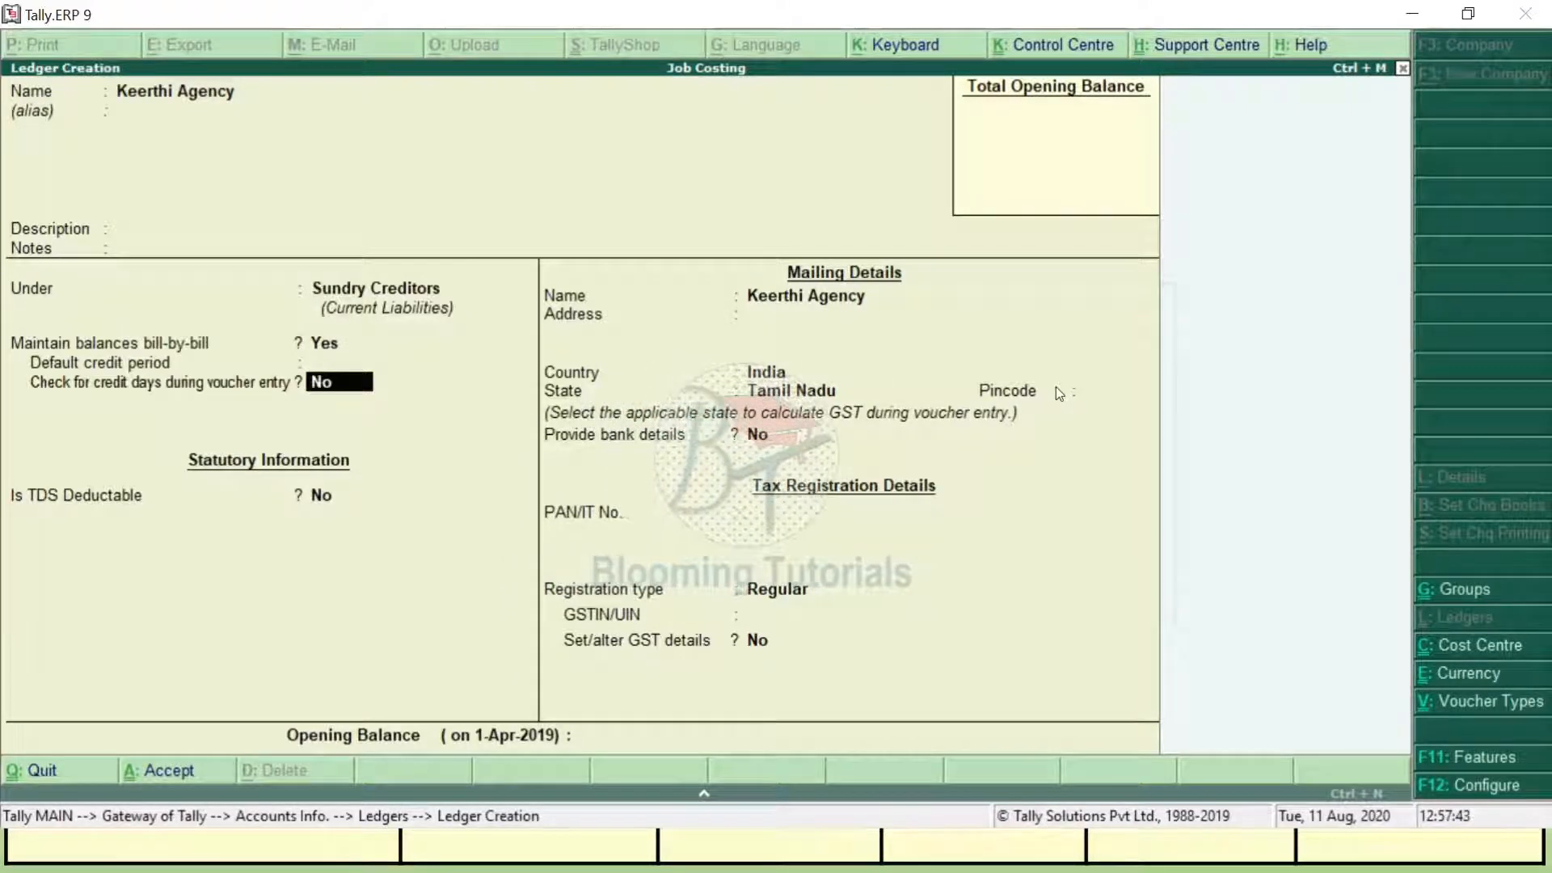
key(Return)
key(Return)
key(Return)
key(Return)
key(Return)
key(Return)
key(Return)
key(Return)
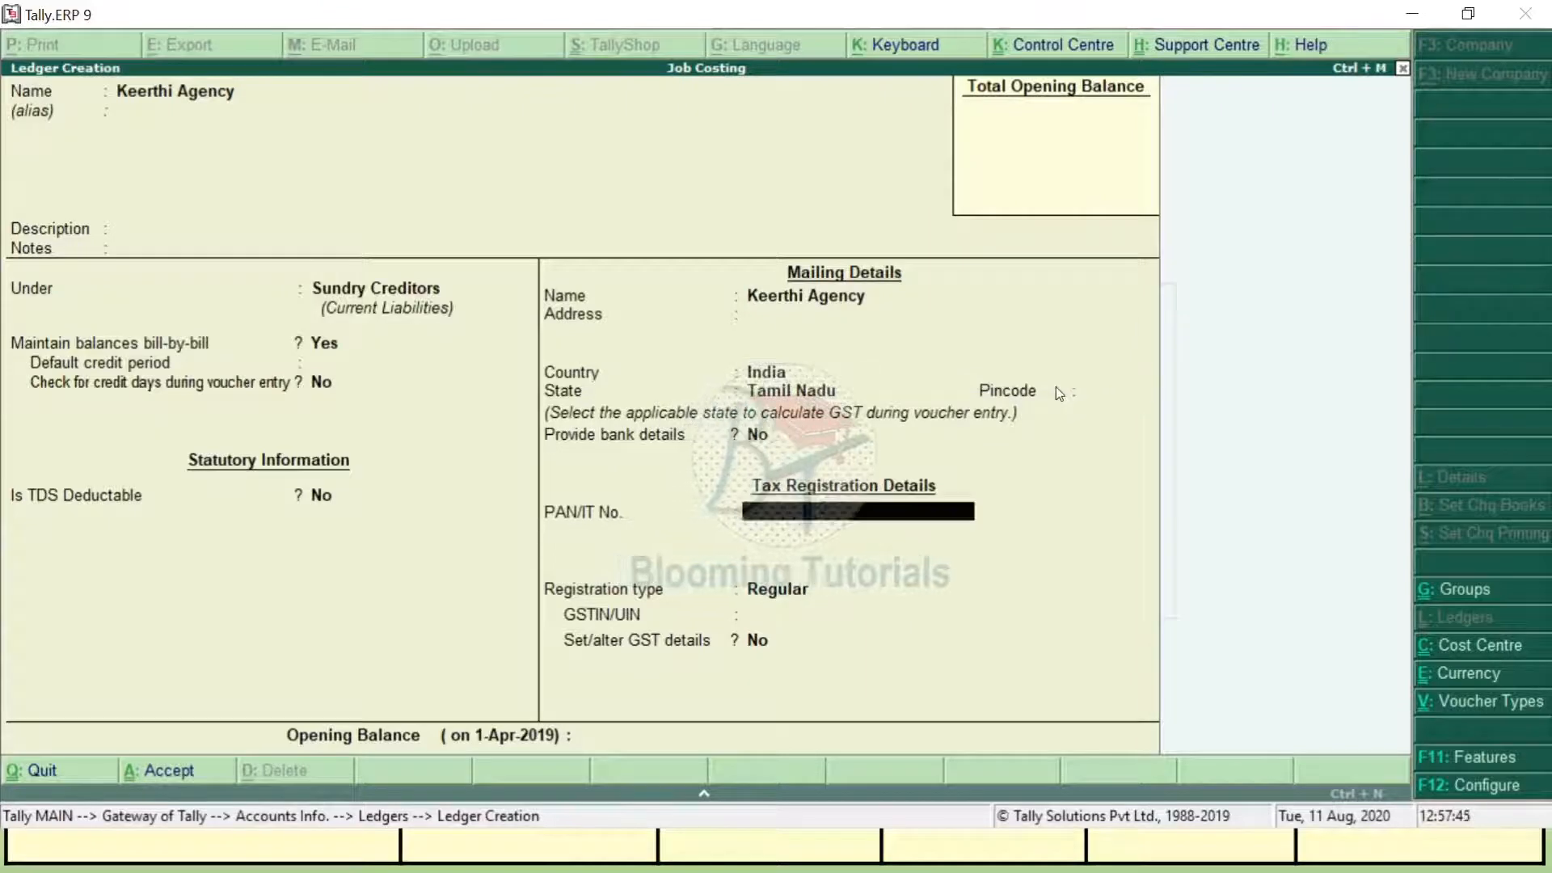
key(Return)
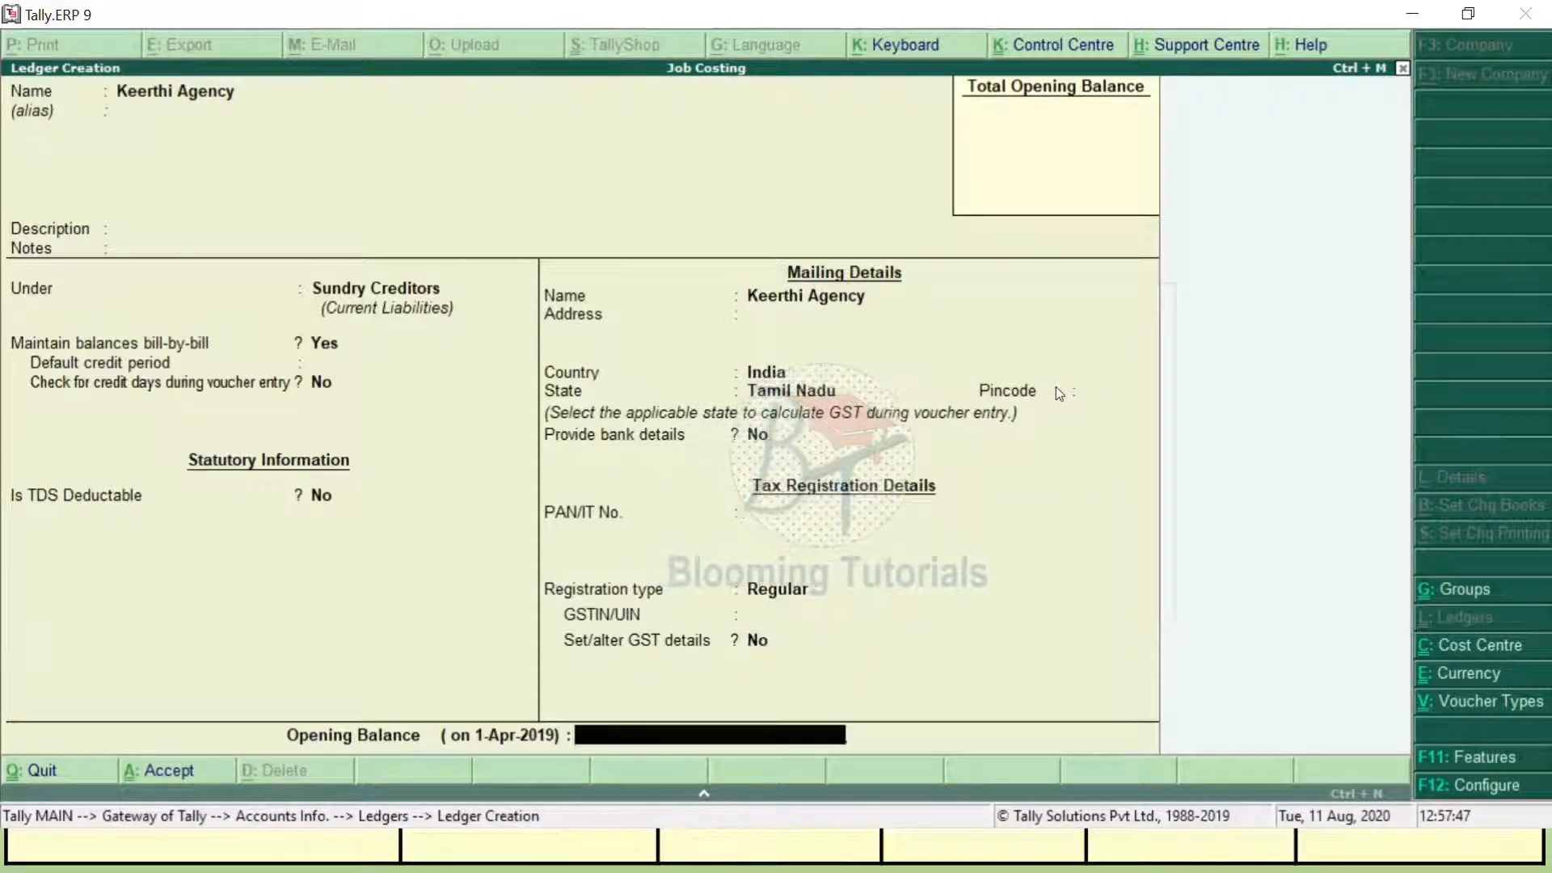
key(Return)
key(Return)
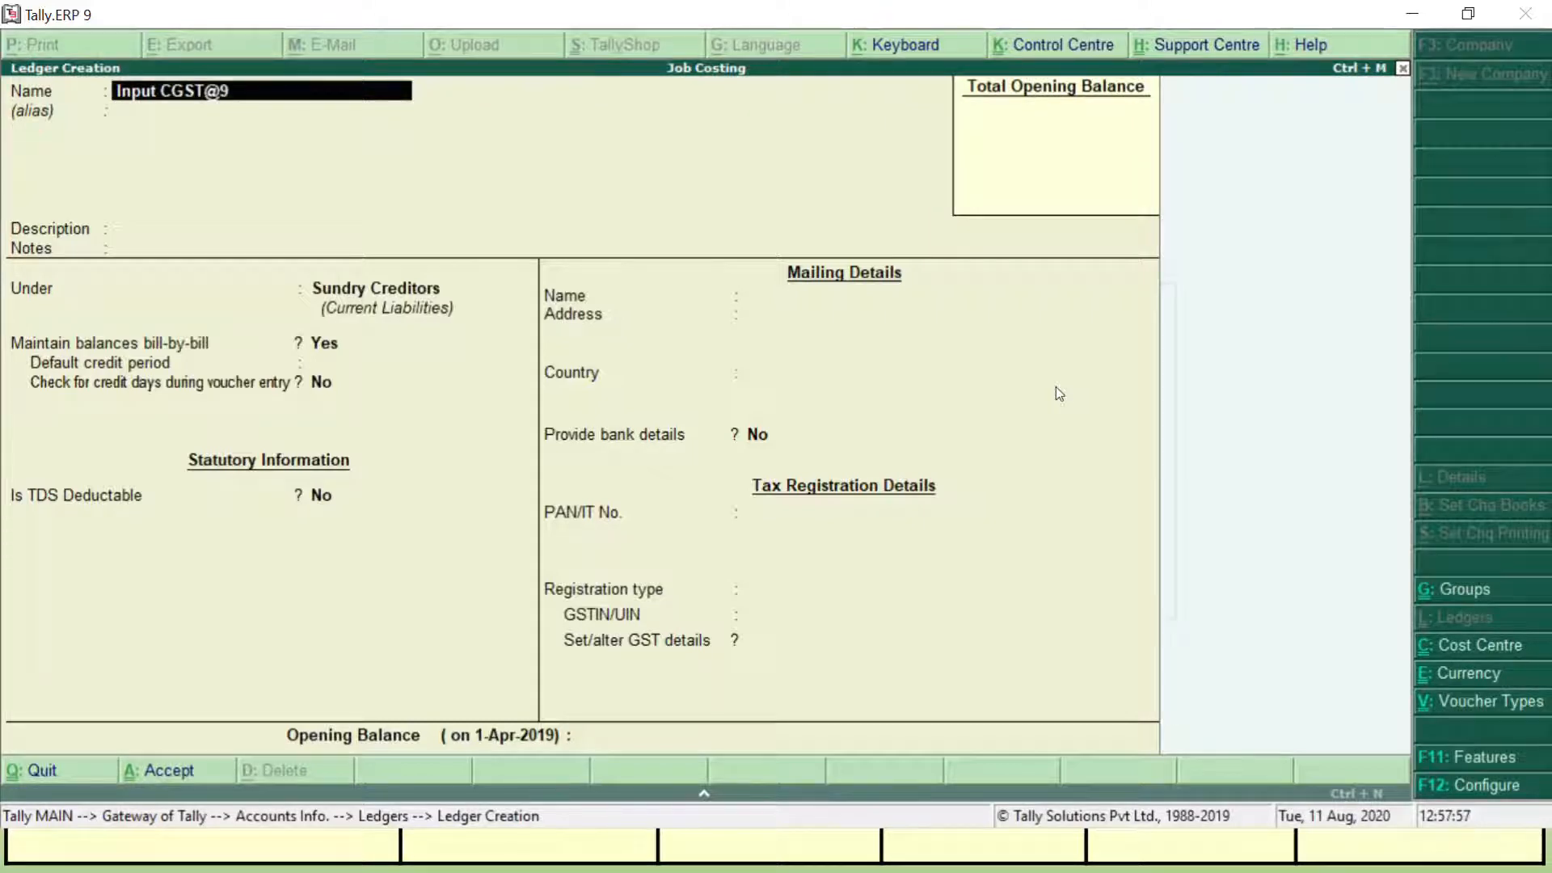
Name a new ledger Input CGST@9% and place it under Duties & Taxes with duty type GST and tax type Central Tax.
key(Return)
key(Return)
key(Return)
text(Du)
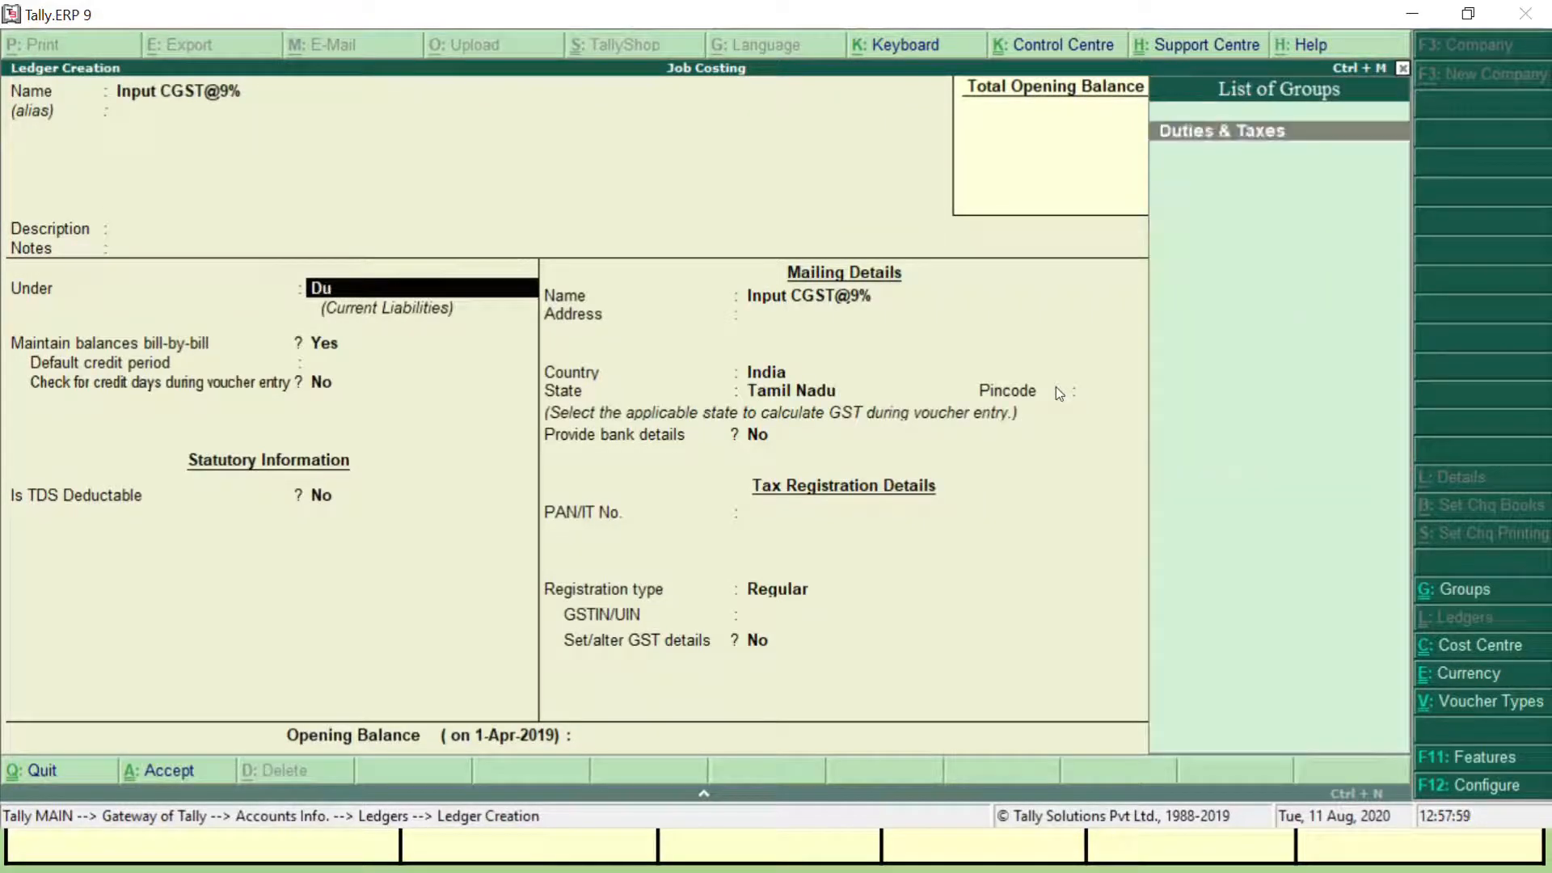
key(Return)
key(Up)
key(Return)
key(Return)
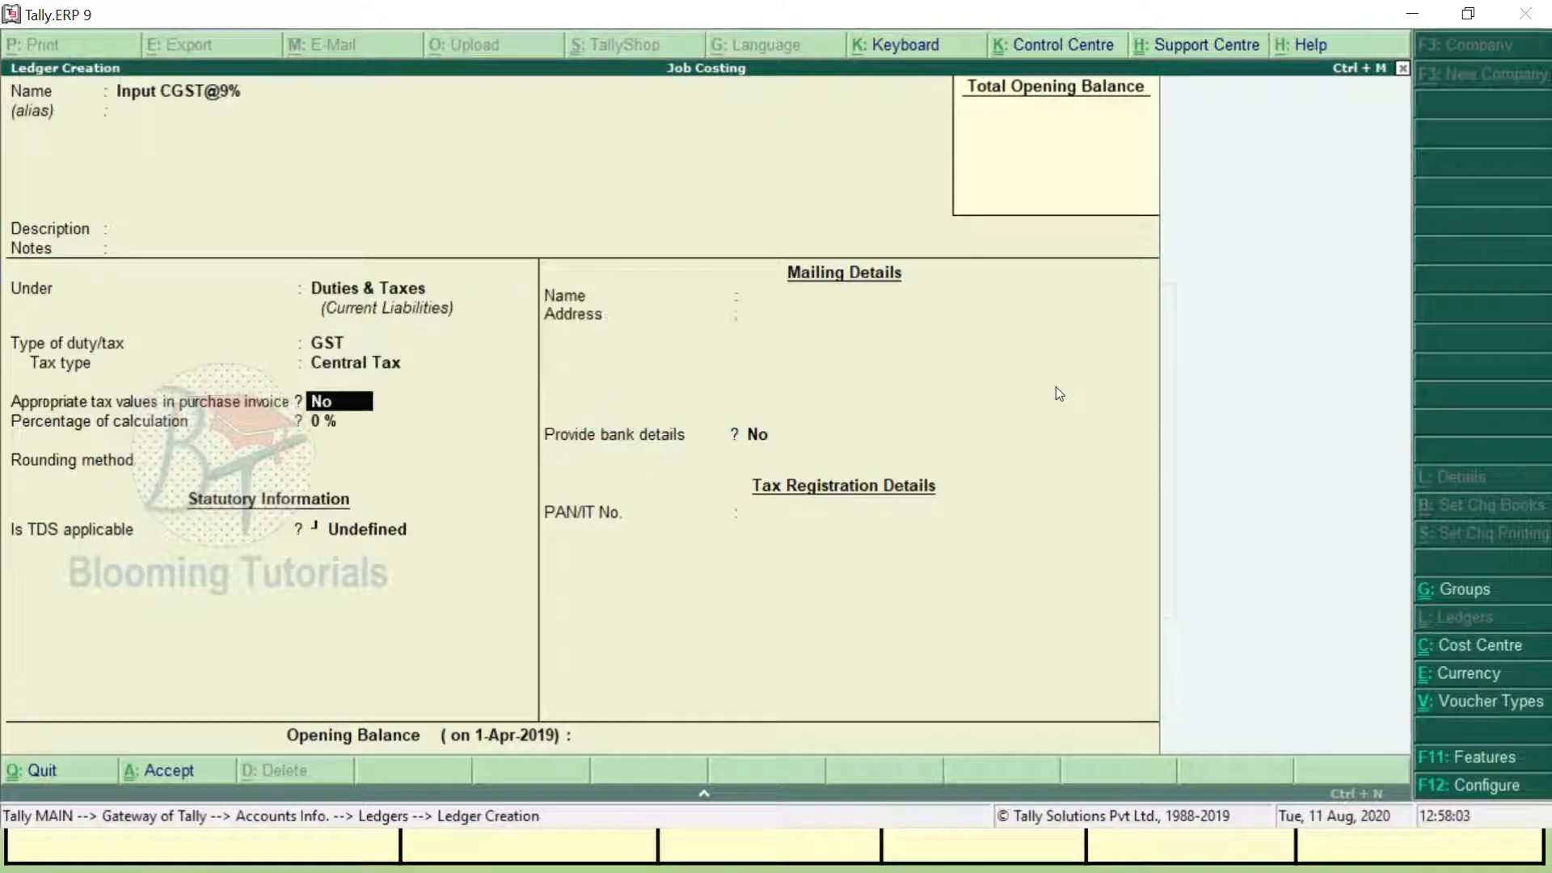
Set the percentage of calculation to 9% with rounding Not Applicable, accept the remaining defaults, and save the CGST ledger.
key(Return)
text(9)
key(Return)
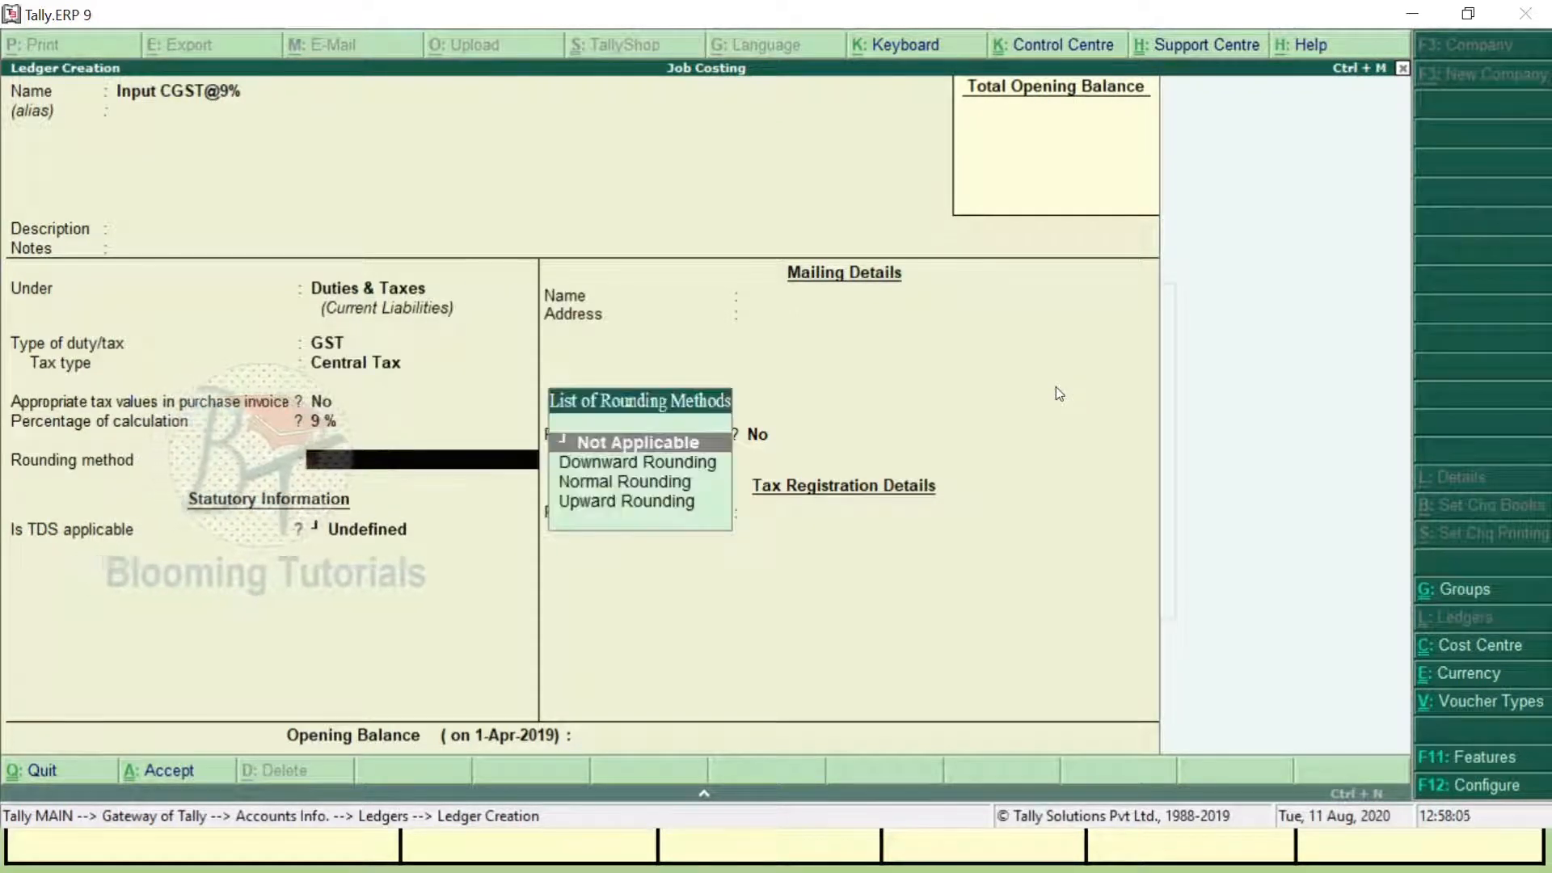
key(Return)
key(Return)
key(Return)
key(Return)
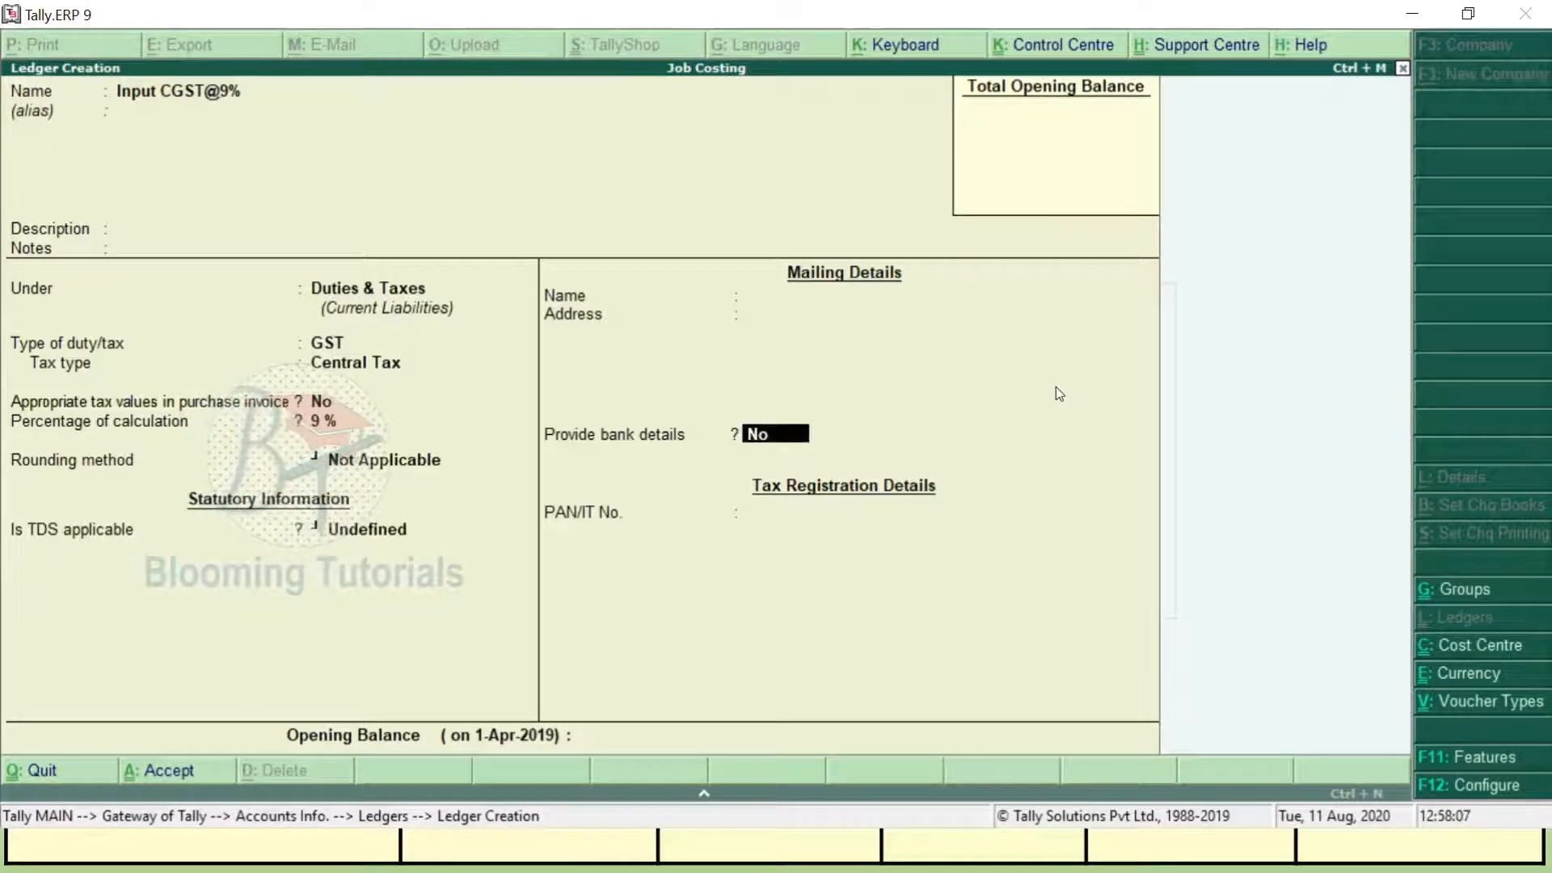
key(Return)
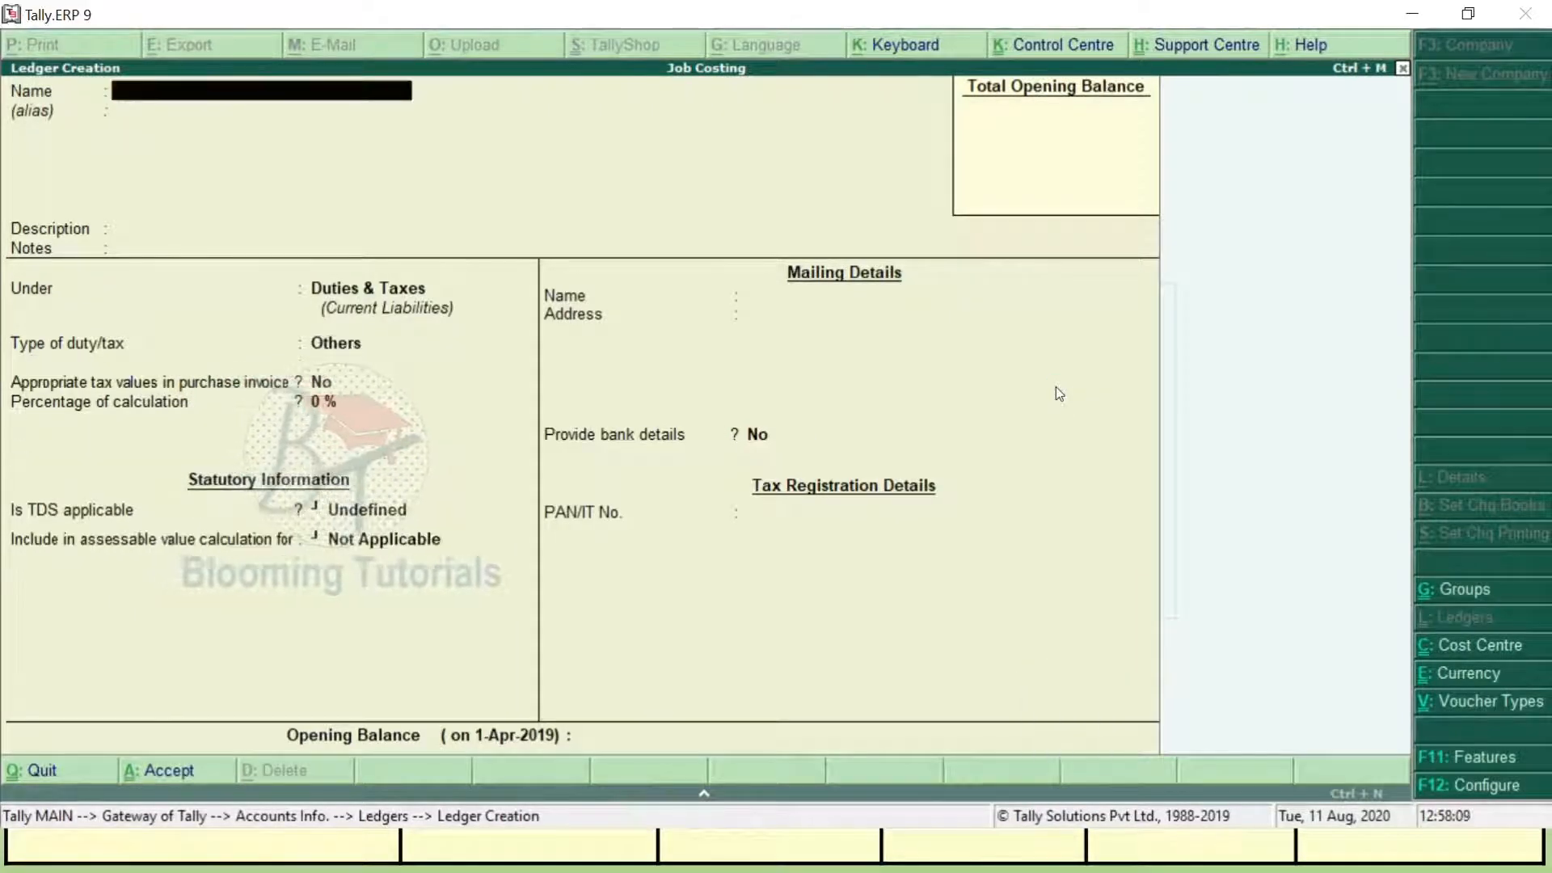
Name the next ledger Input SGST@9% under Duties & Taxes, with duty type GST and tax type State Tax.
text(Inp)
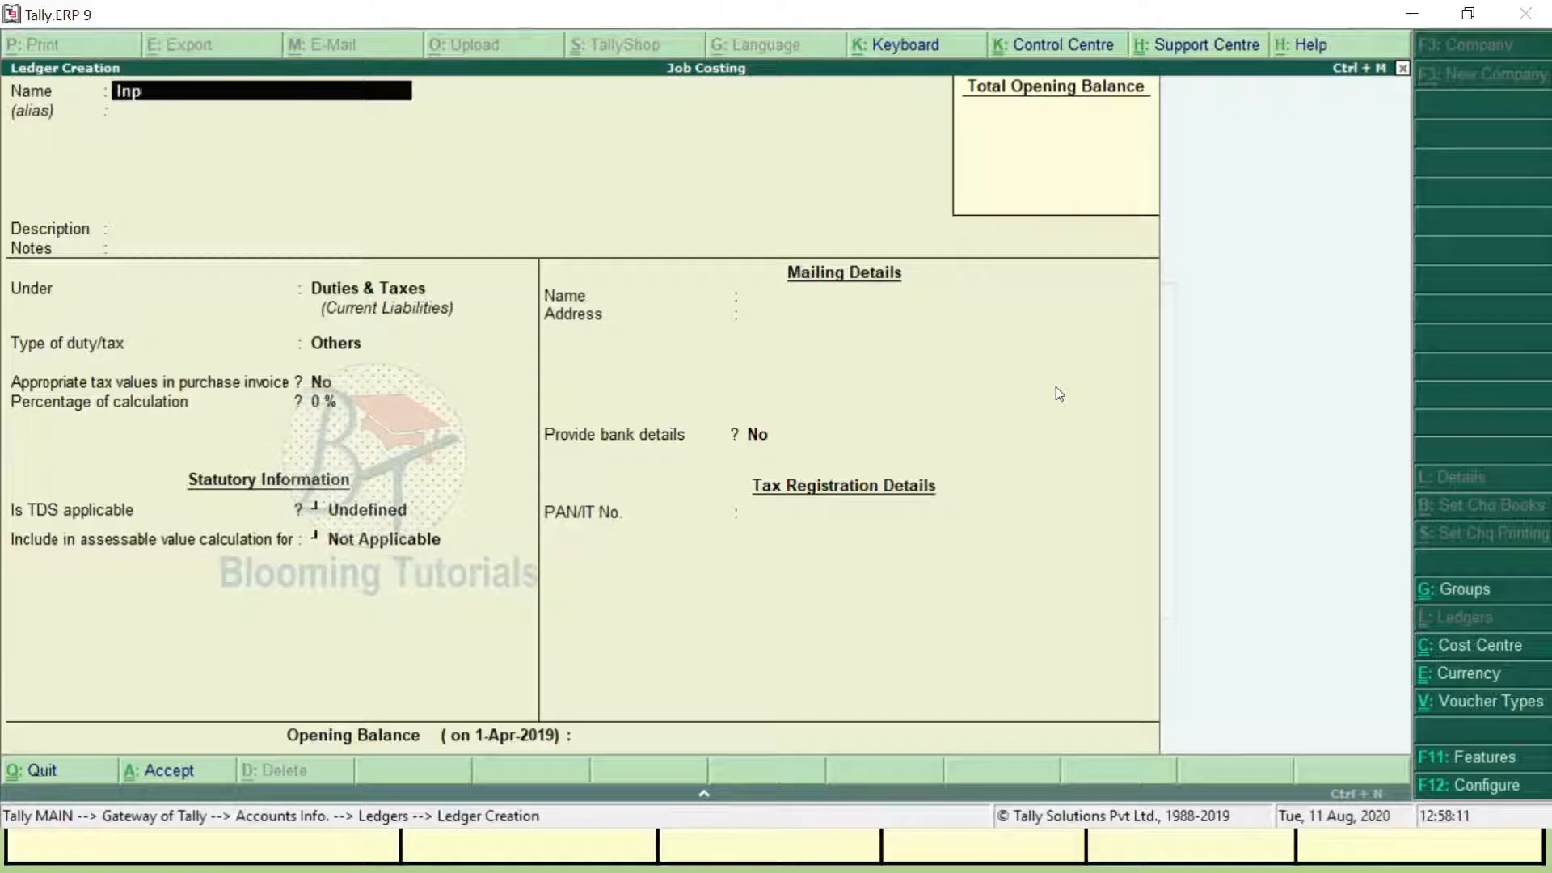
text(ut SGST@)
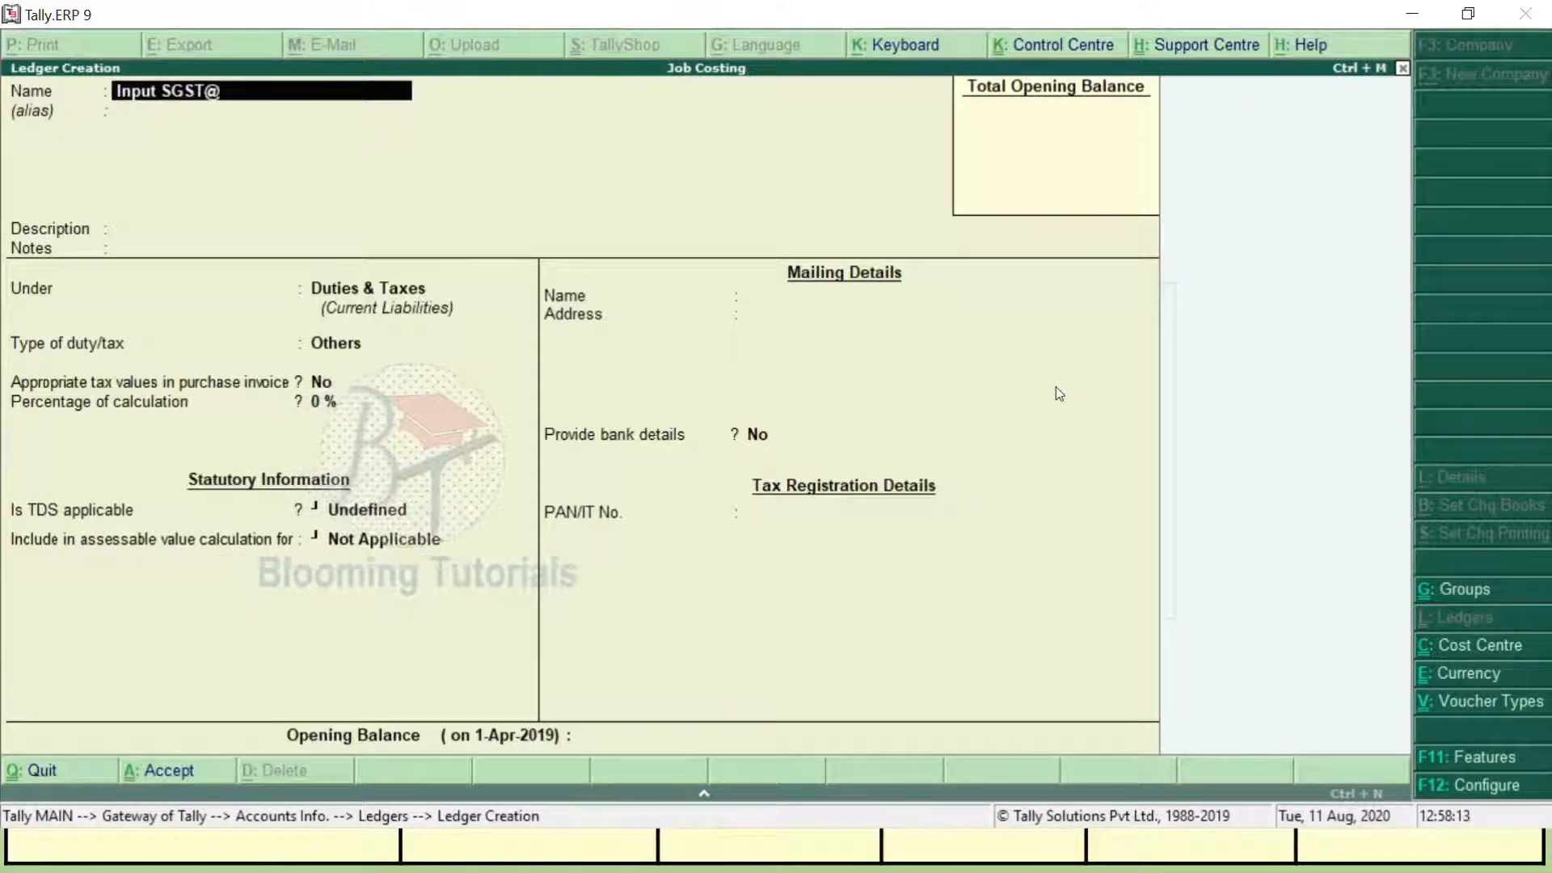
text(9%)
key(Return)
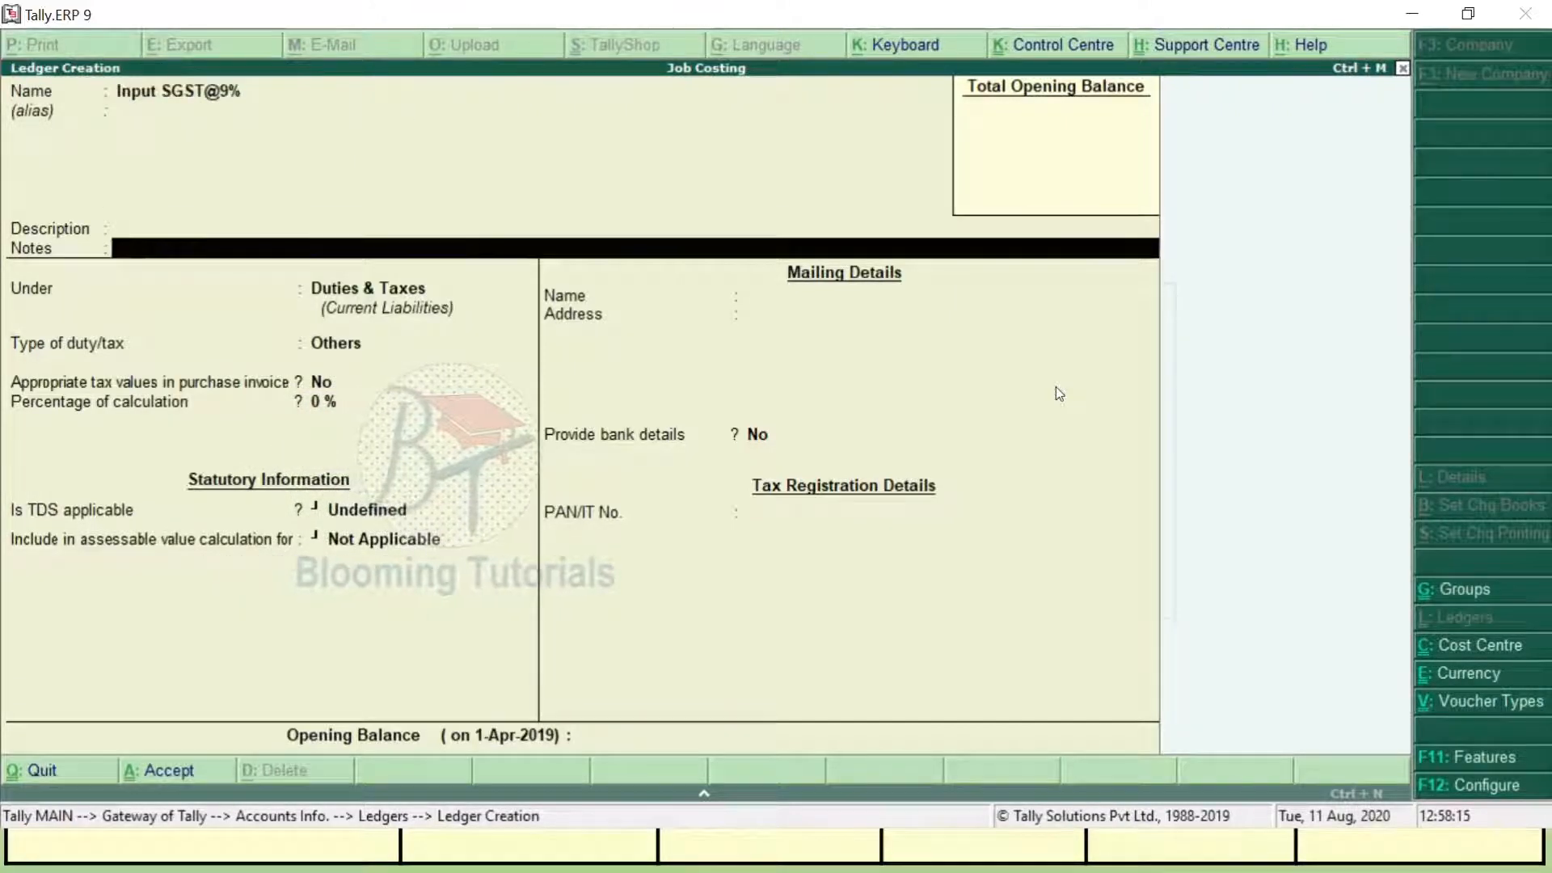
key(Return)
key(Return)
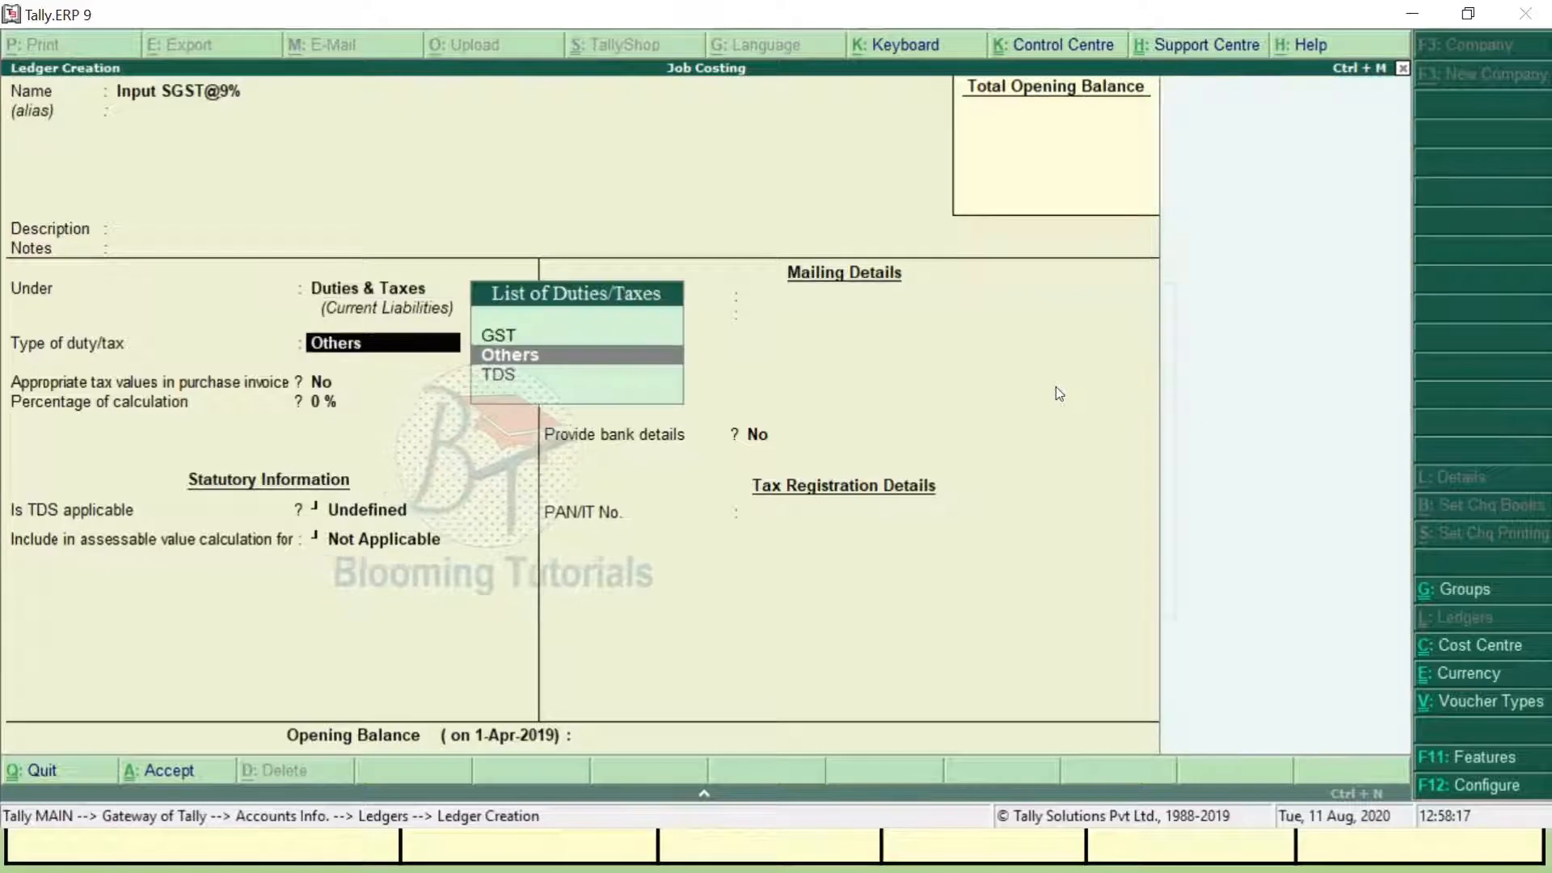
key(Up)
key(Return)
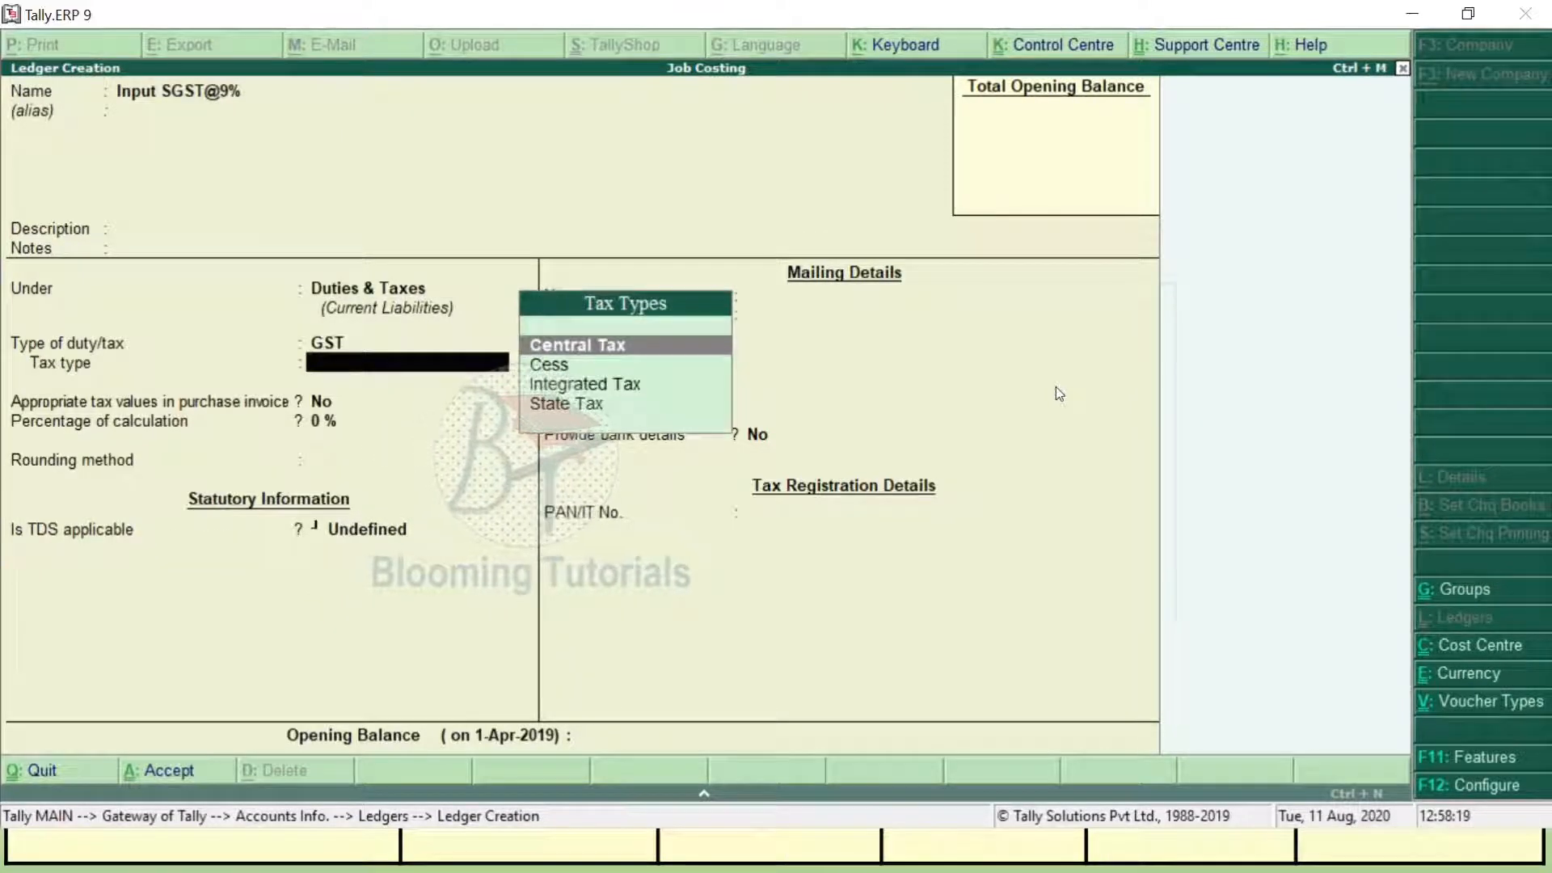
key(Down)
key(Down)
key(Down)
key(Return)
Set the SGST ledger's percentage of calculation to 9% with rounding Not Applicable, save it, and leave ledger creation.
key(Return)
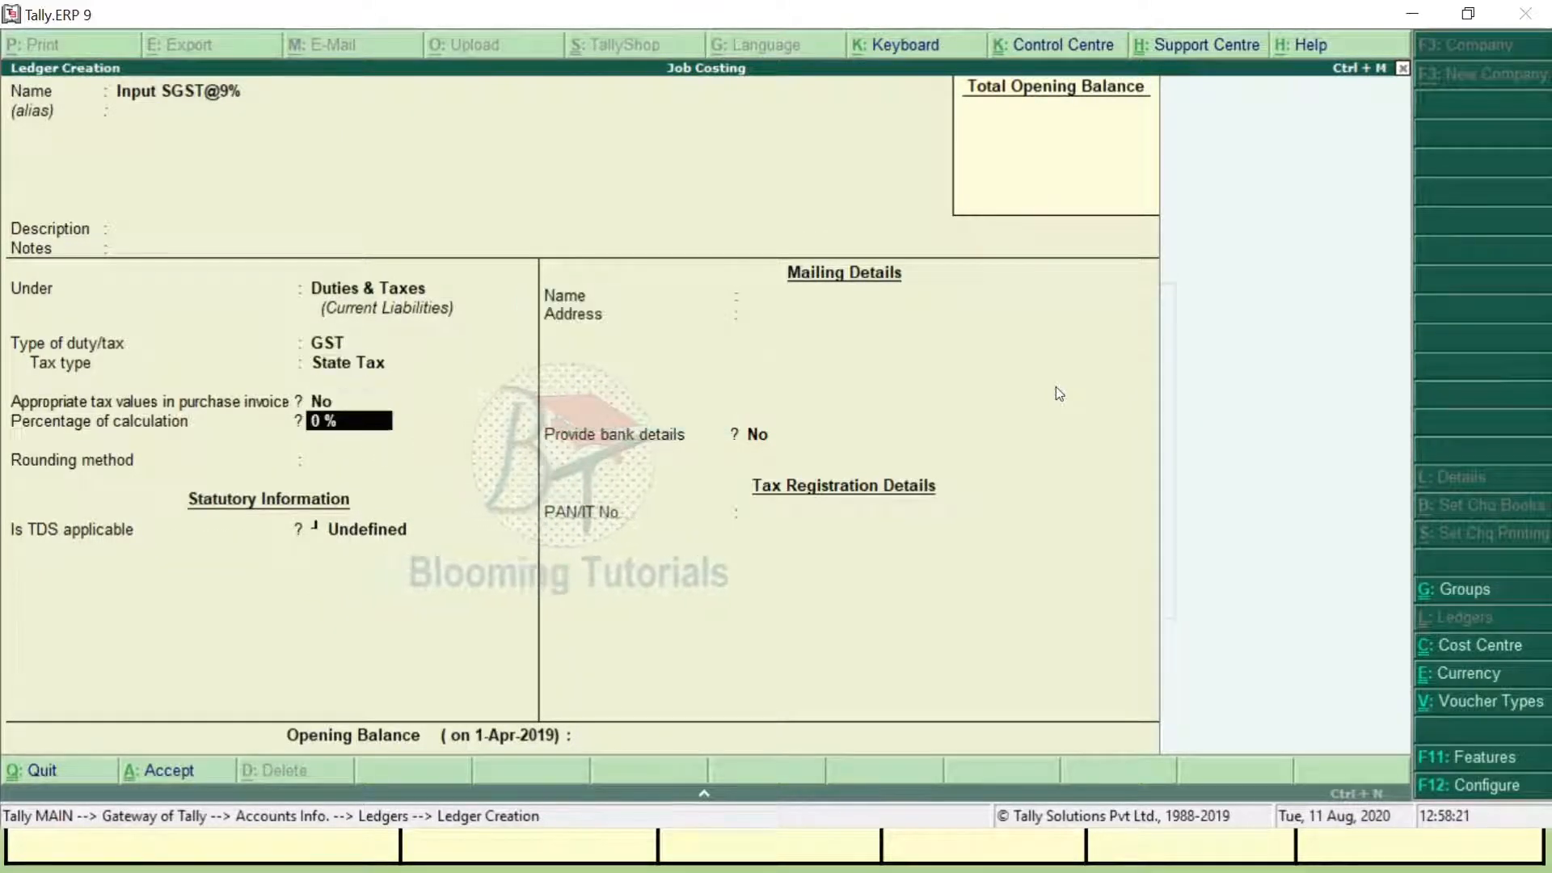
key(Return)
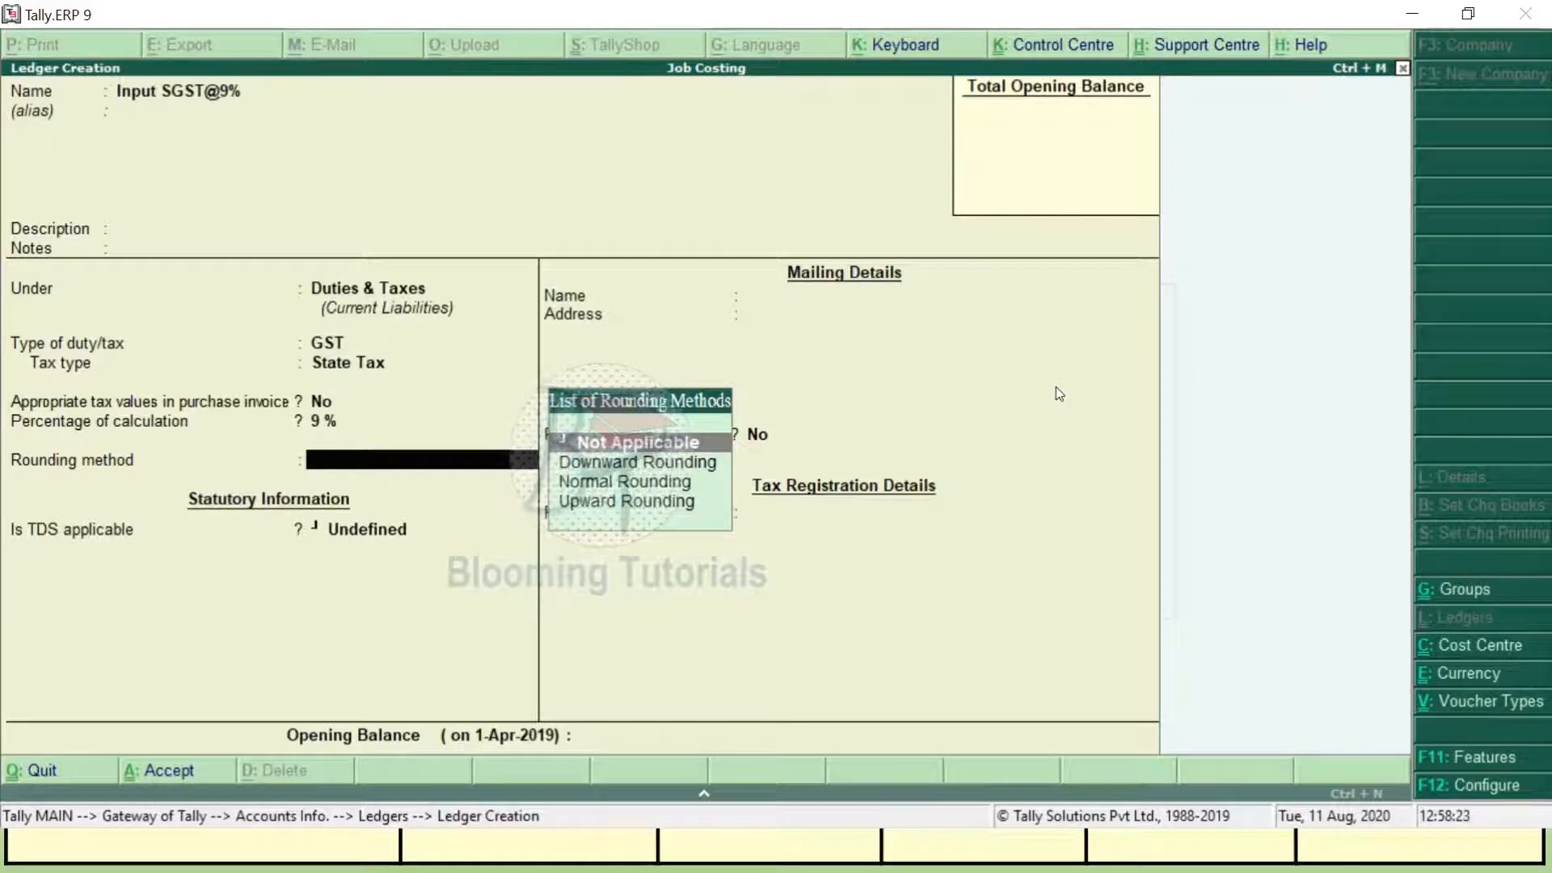
key(Return)
key(Return)
key(Return)
key(Return)
key(Return)
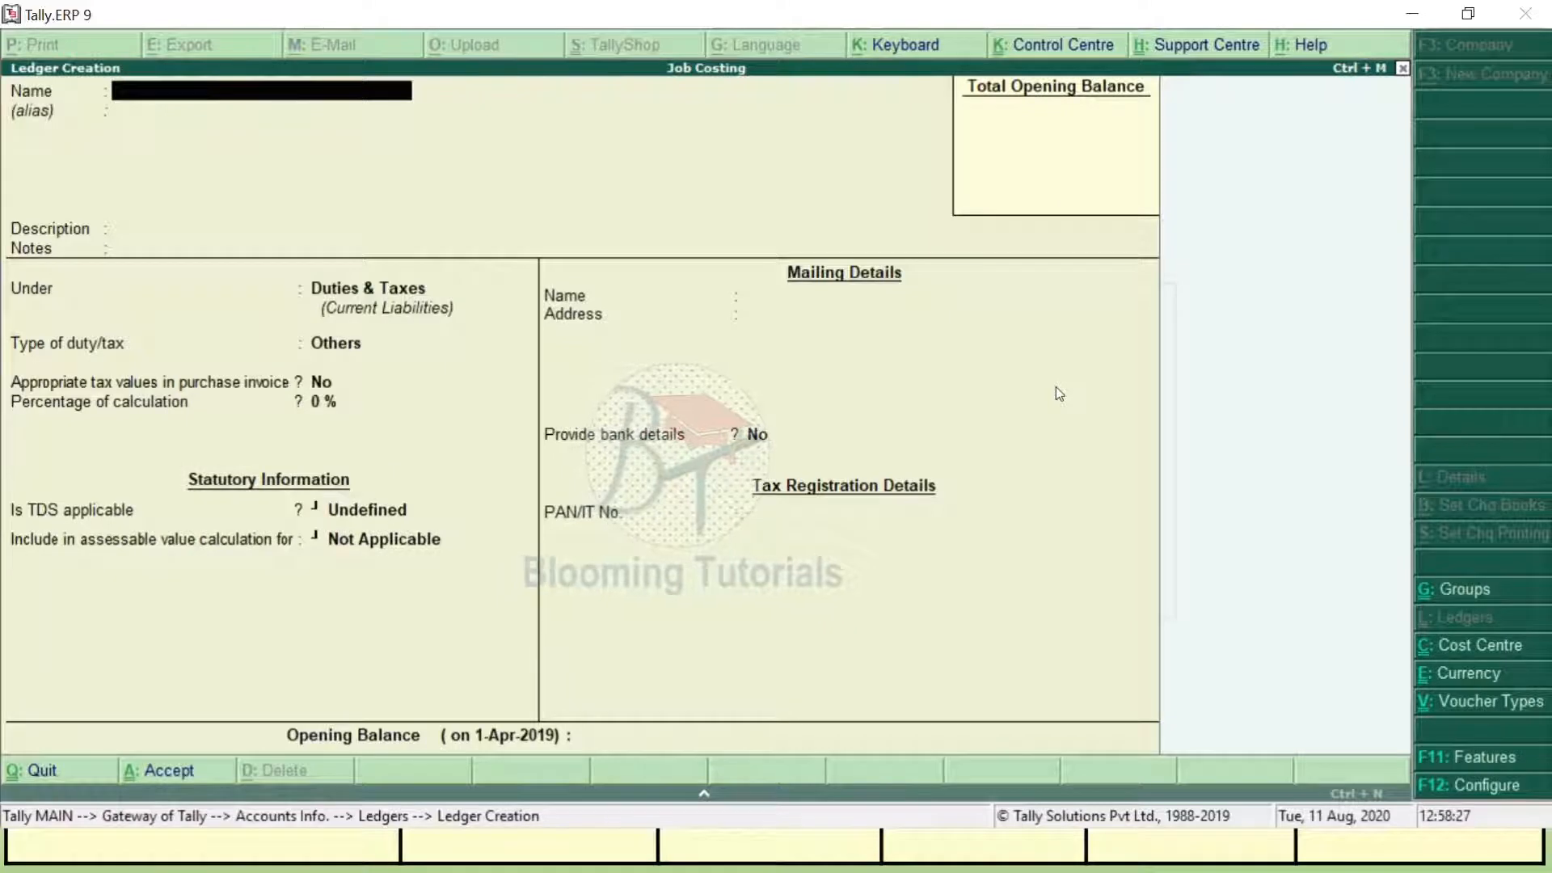
key(Escape)
key(Escape)
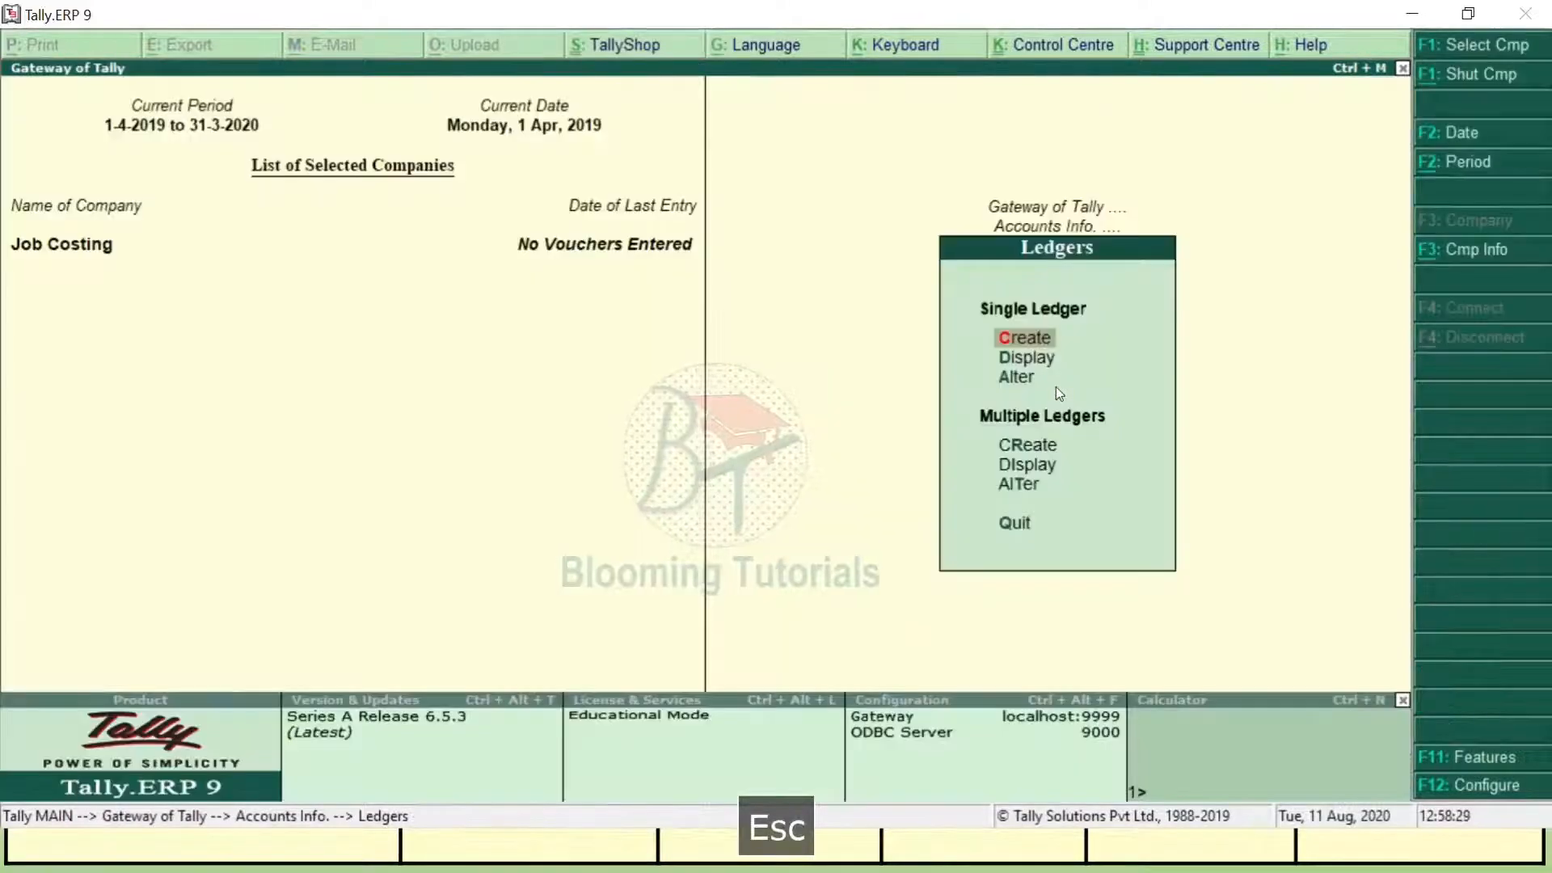
key(Escape)
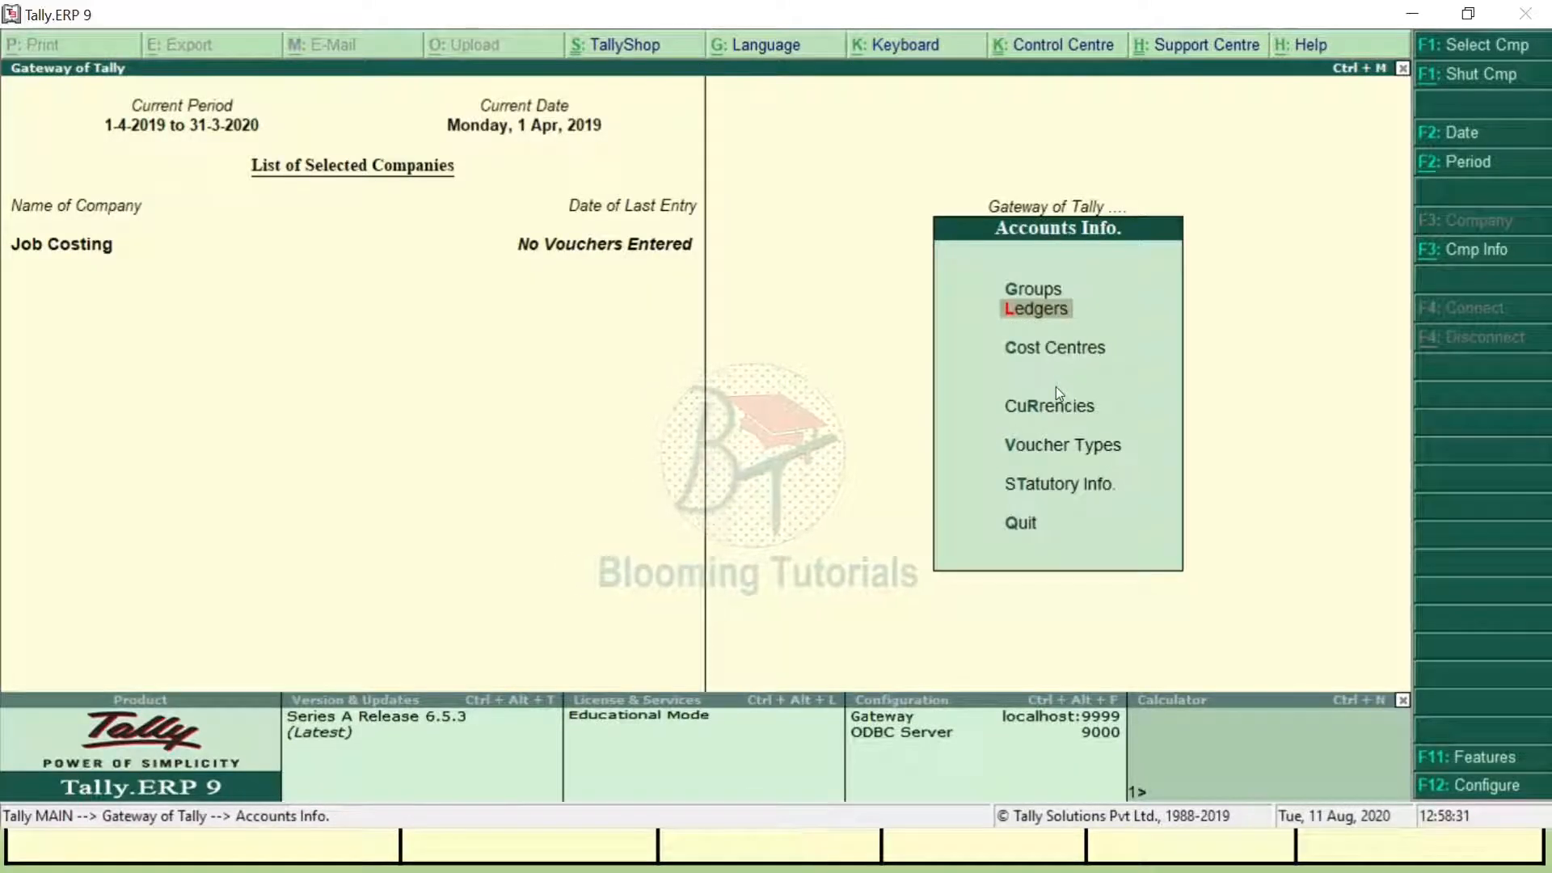
key(Escape)
Check the list of existing godowns available for alteration, then return to the gateway without altering any.
key(Down)
key(Return)
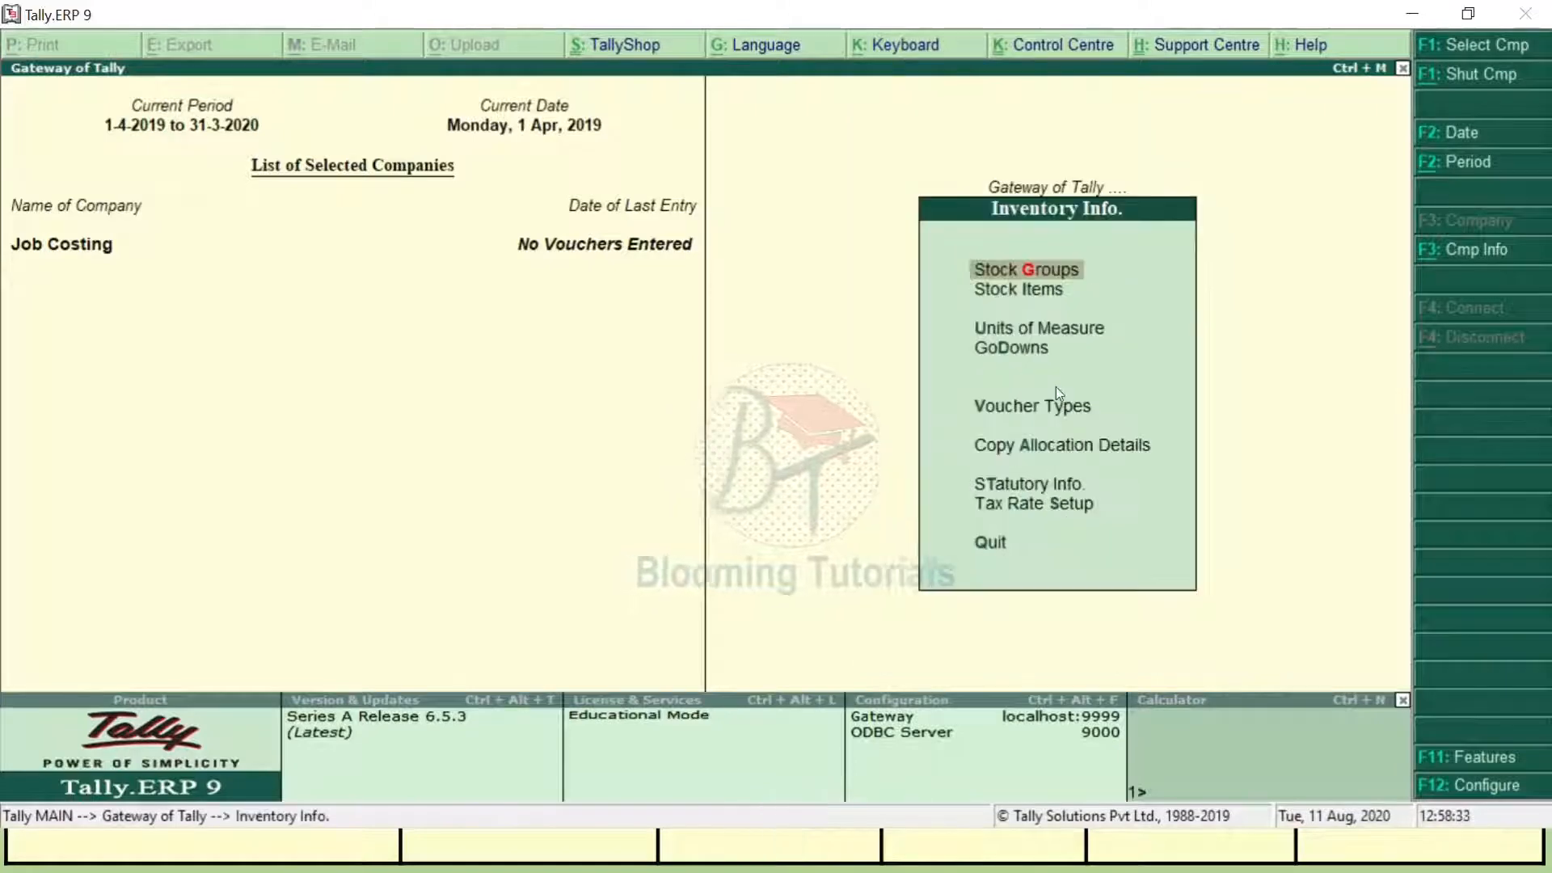
key(Down)
key(Down)
key(Down)
key(Return)
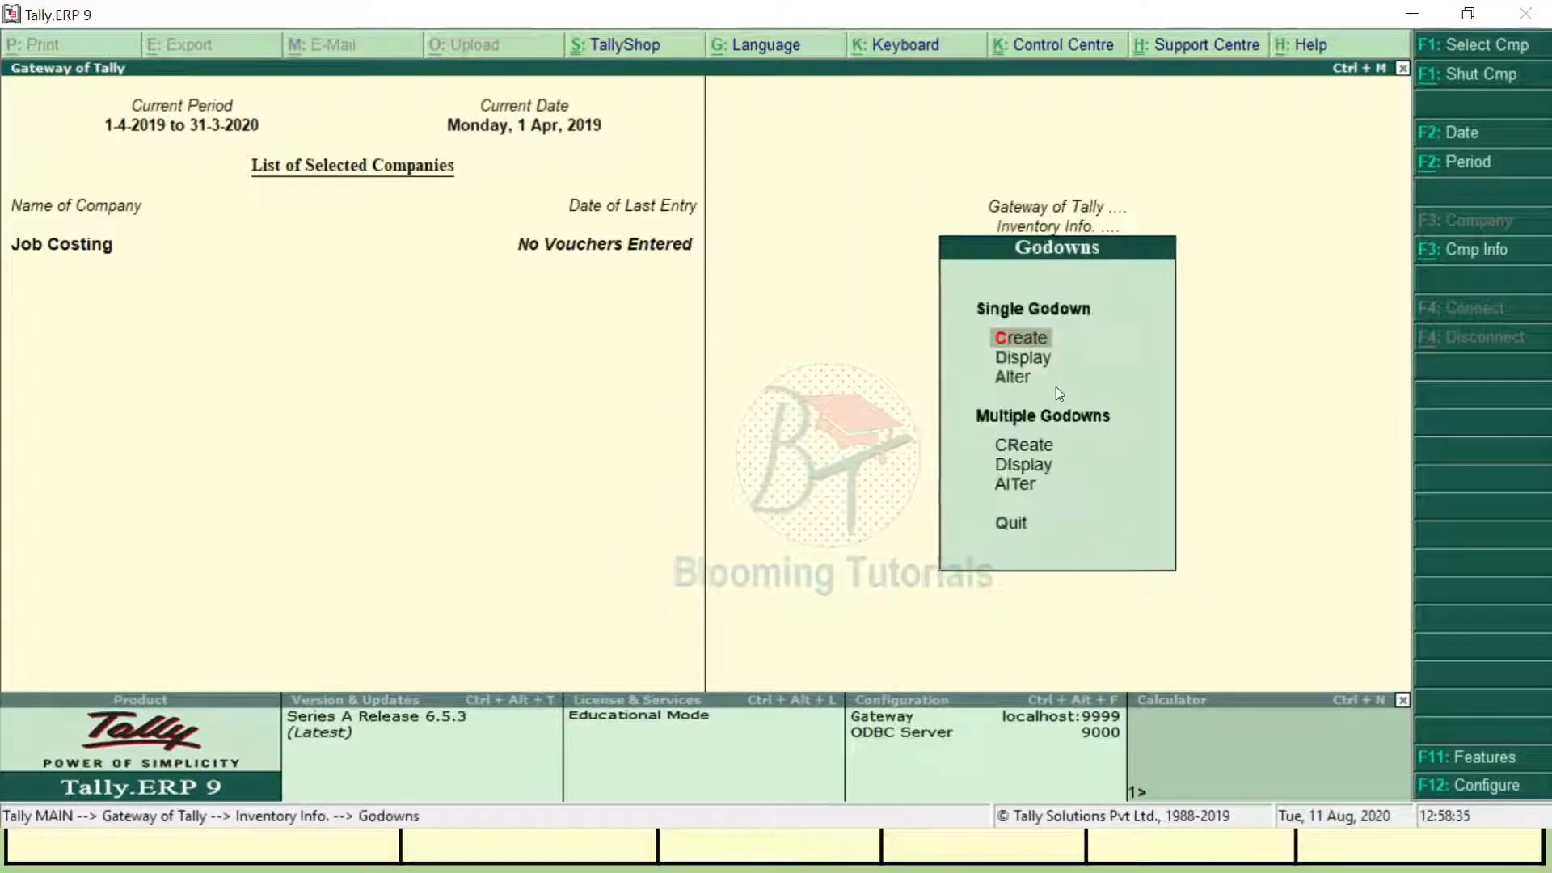
key(Down)
key(Down)
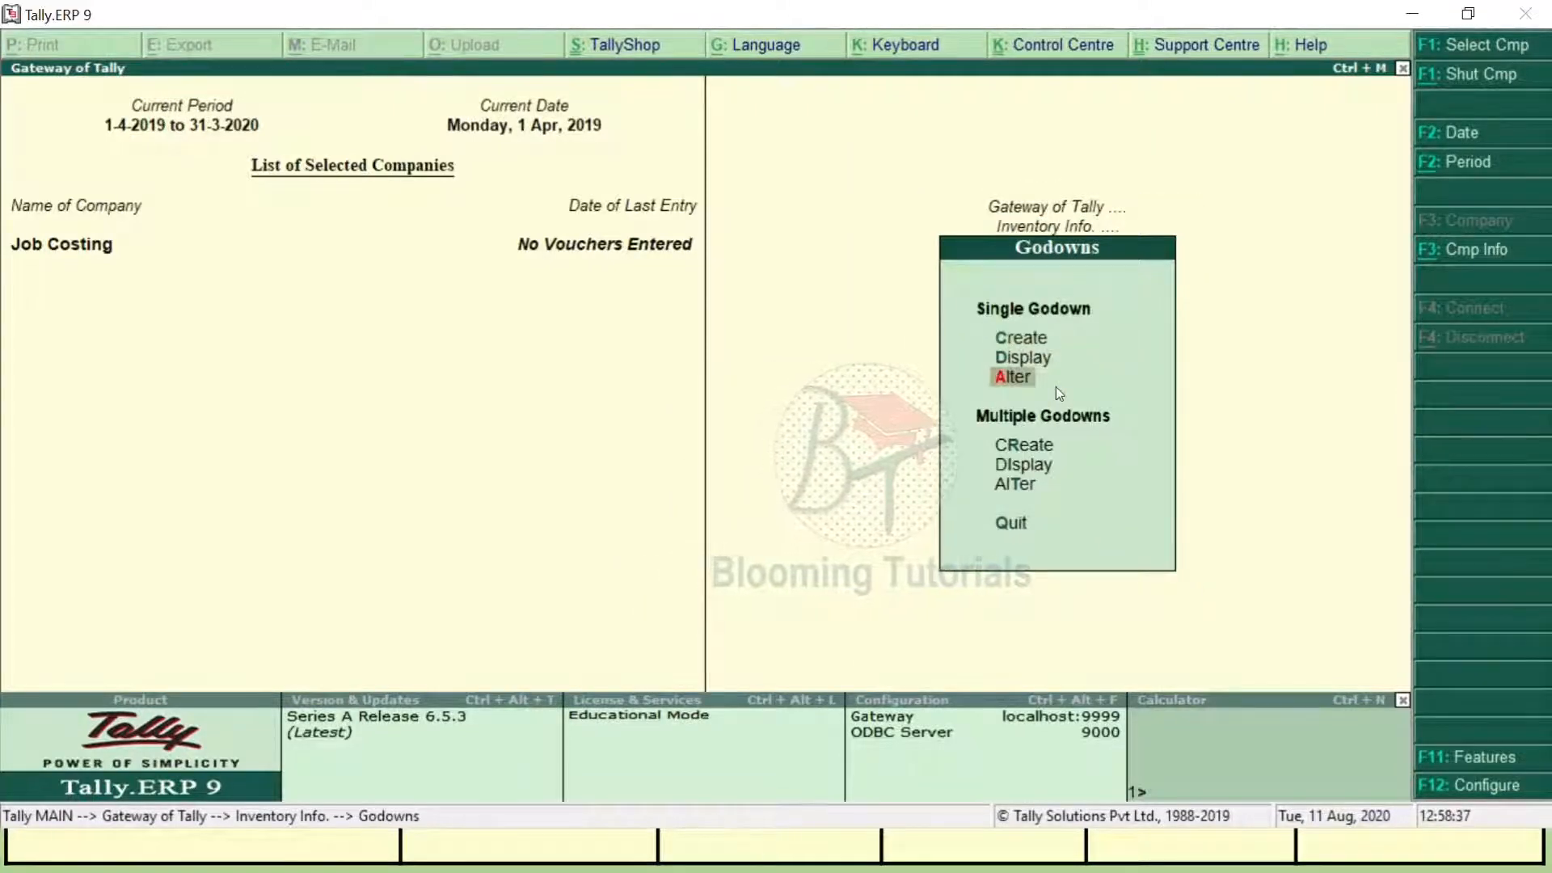
key(Return)
key(Down)
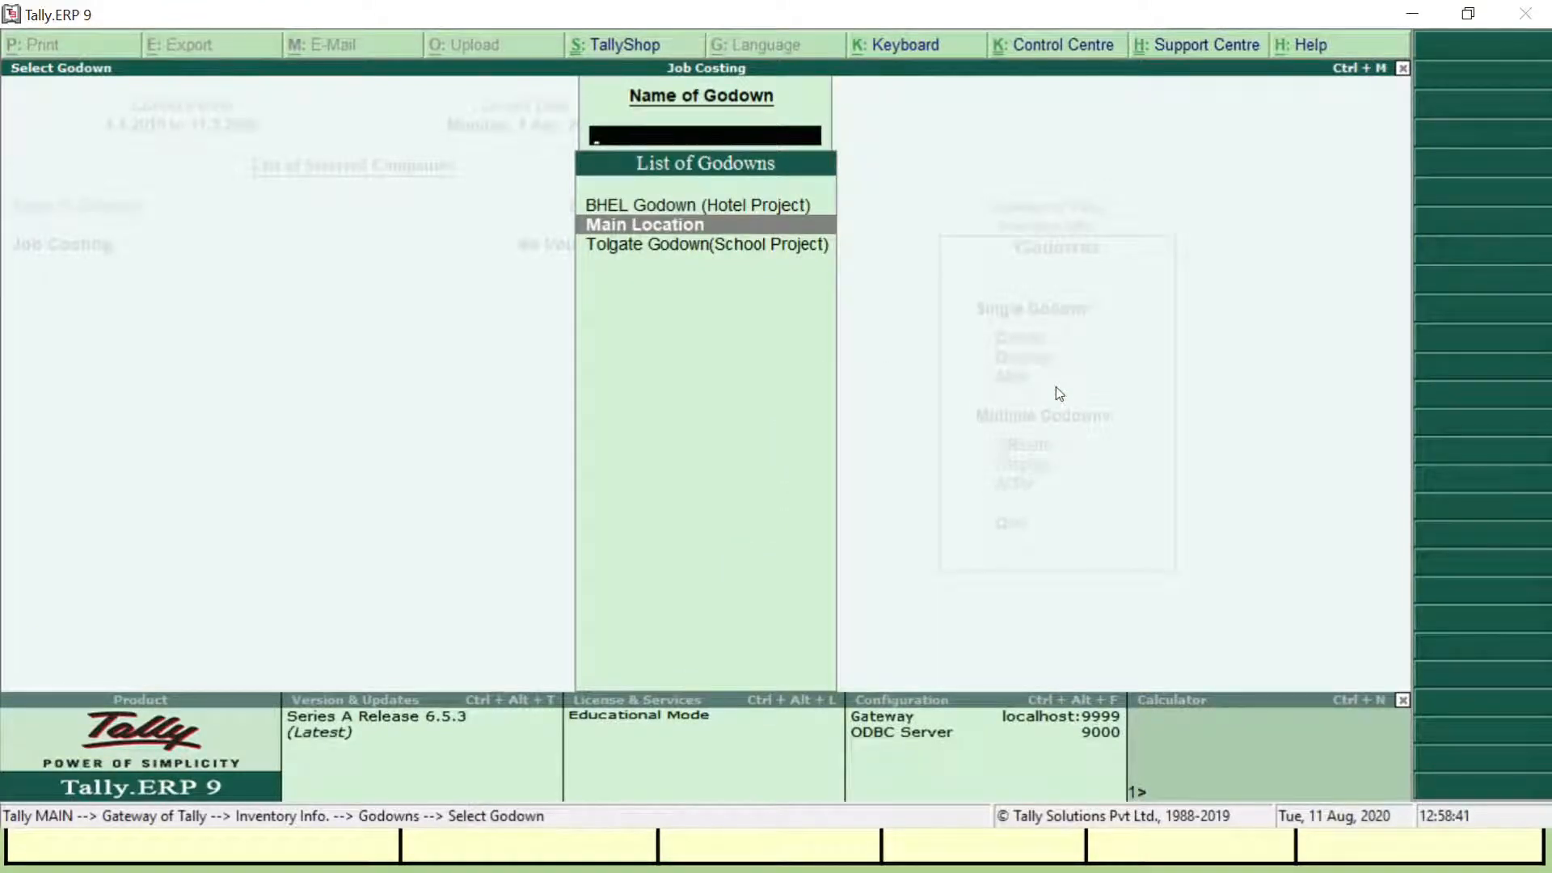
key(Escape)
key(Escape)
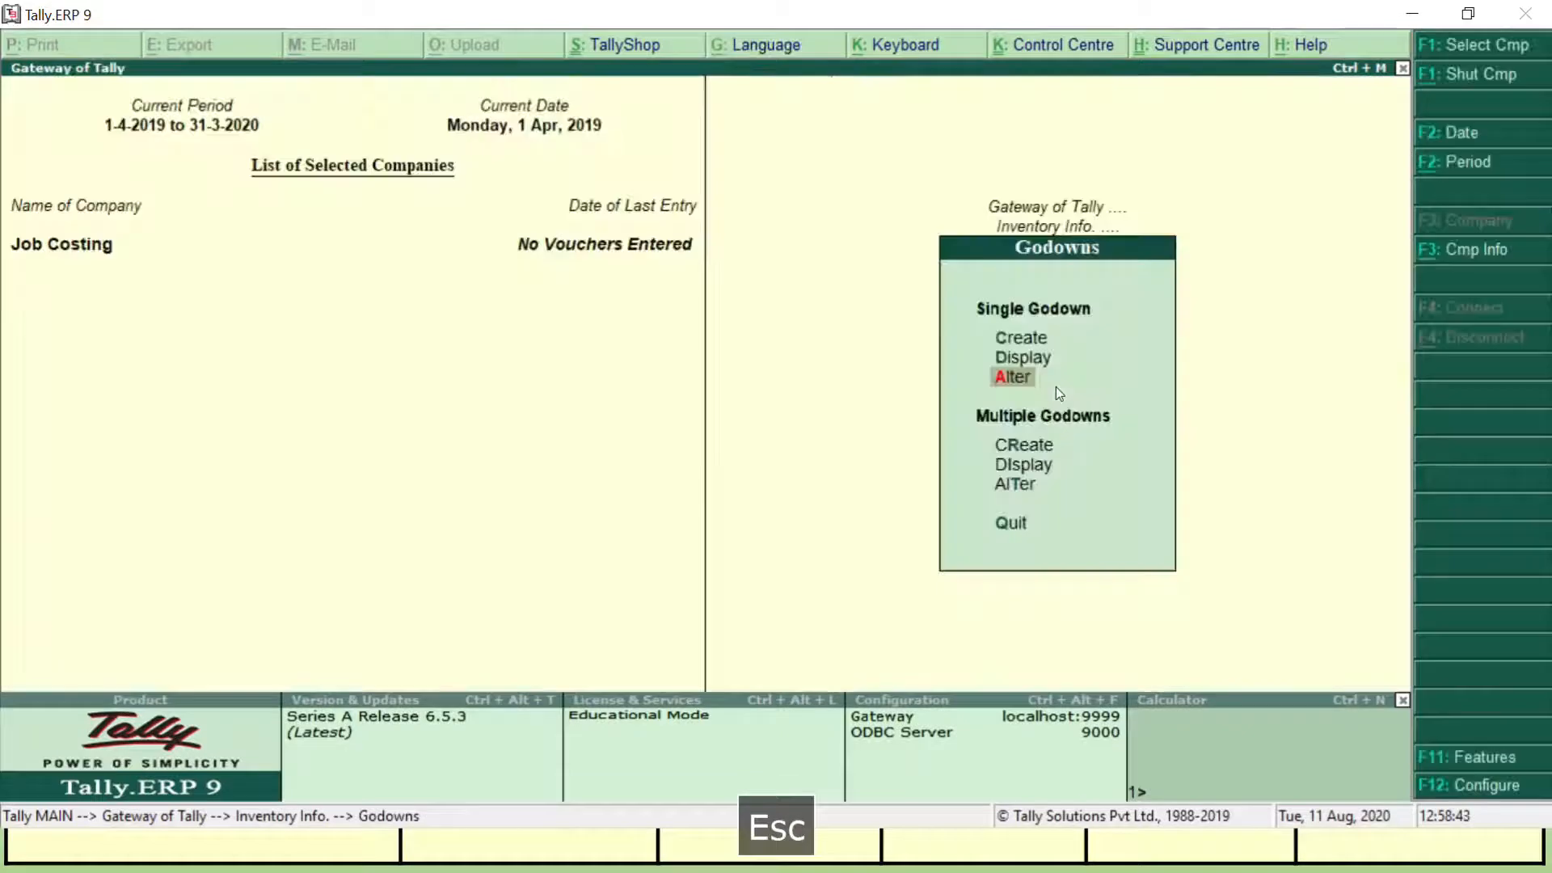
key(Escape)
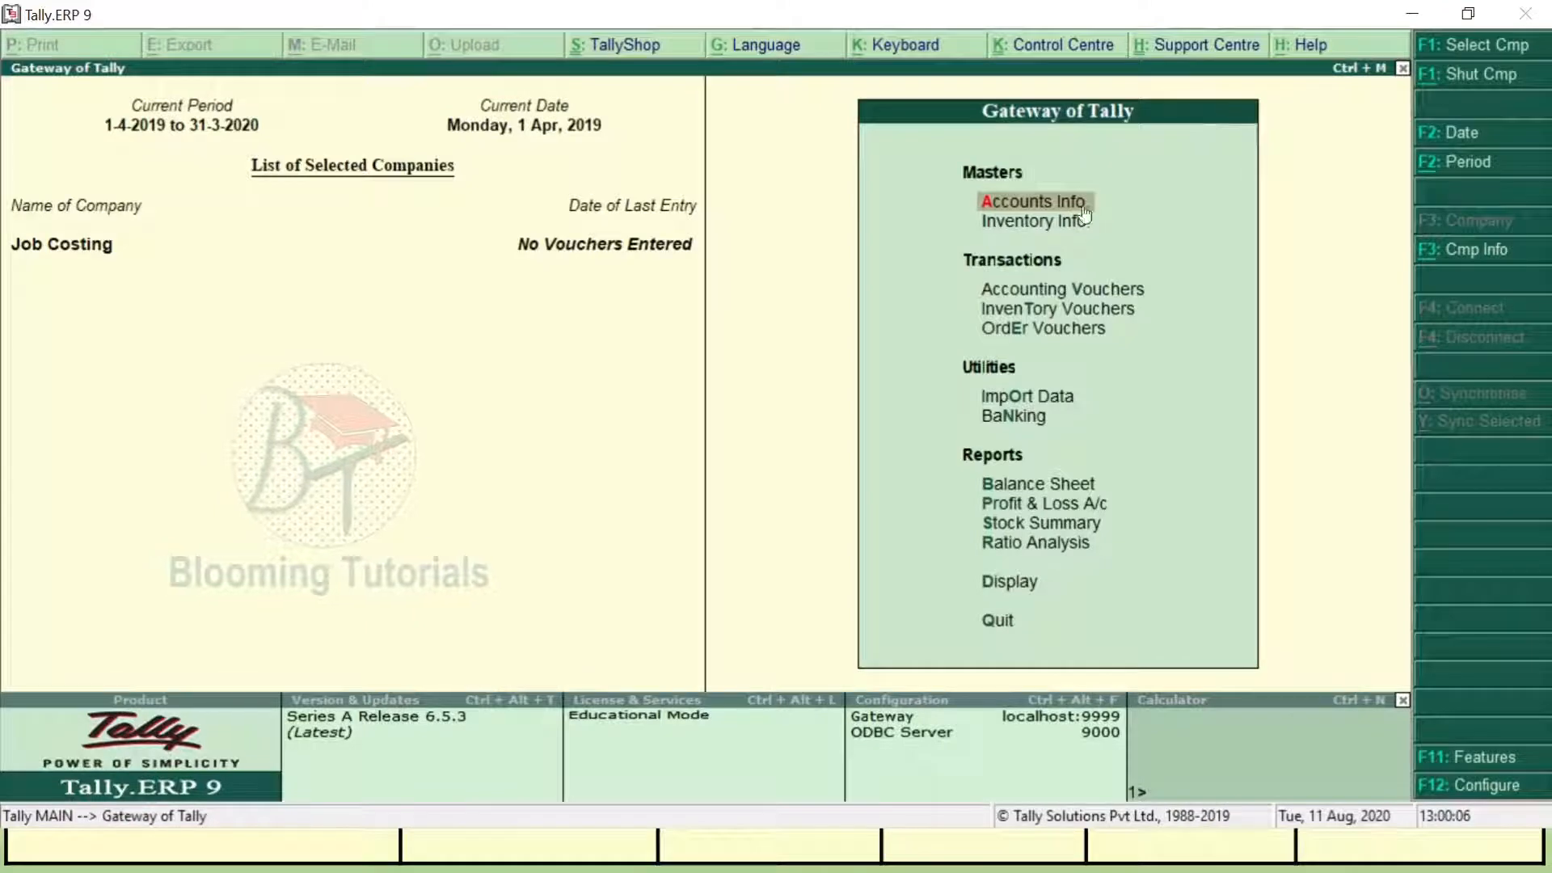
Create a stock group Raw Material under Primary with item quantities added, no TDS details, and GST details enabled.
key(Down)
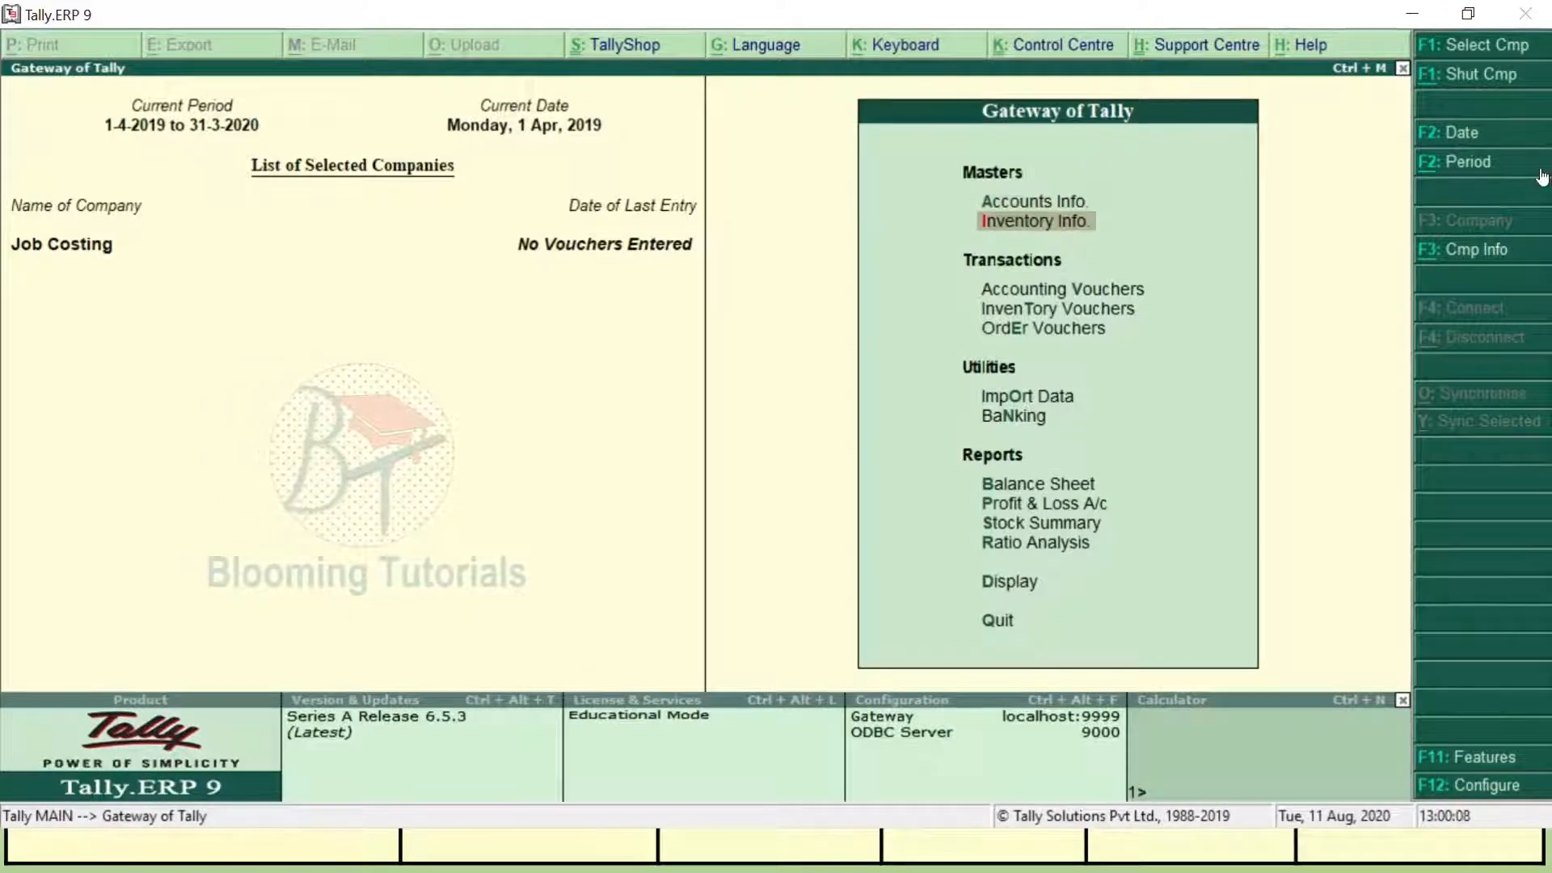
key(Return)
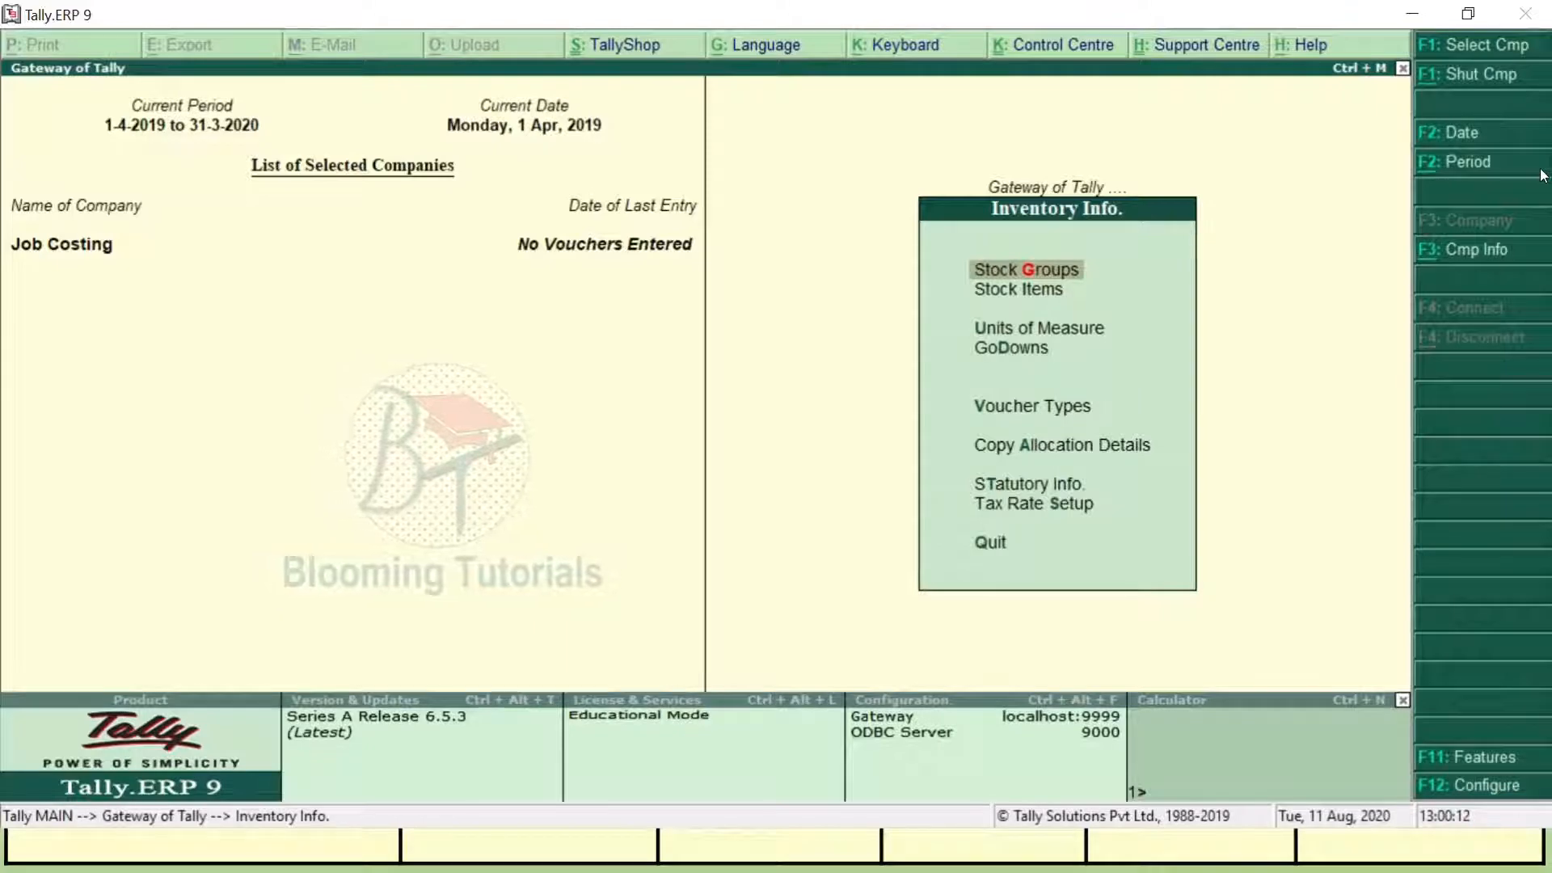
key(Return)
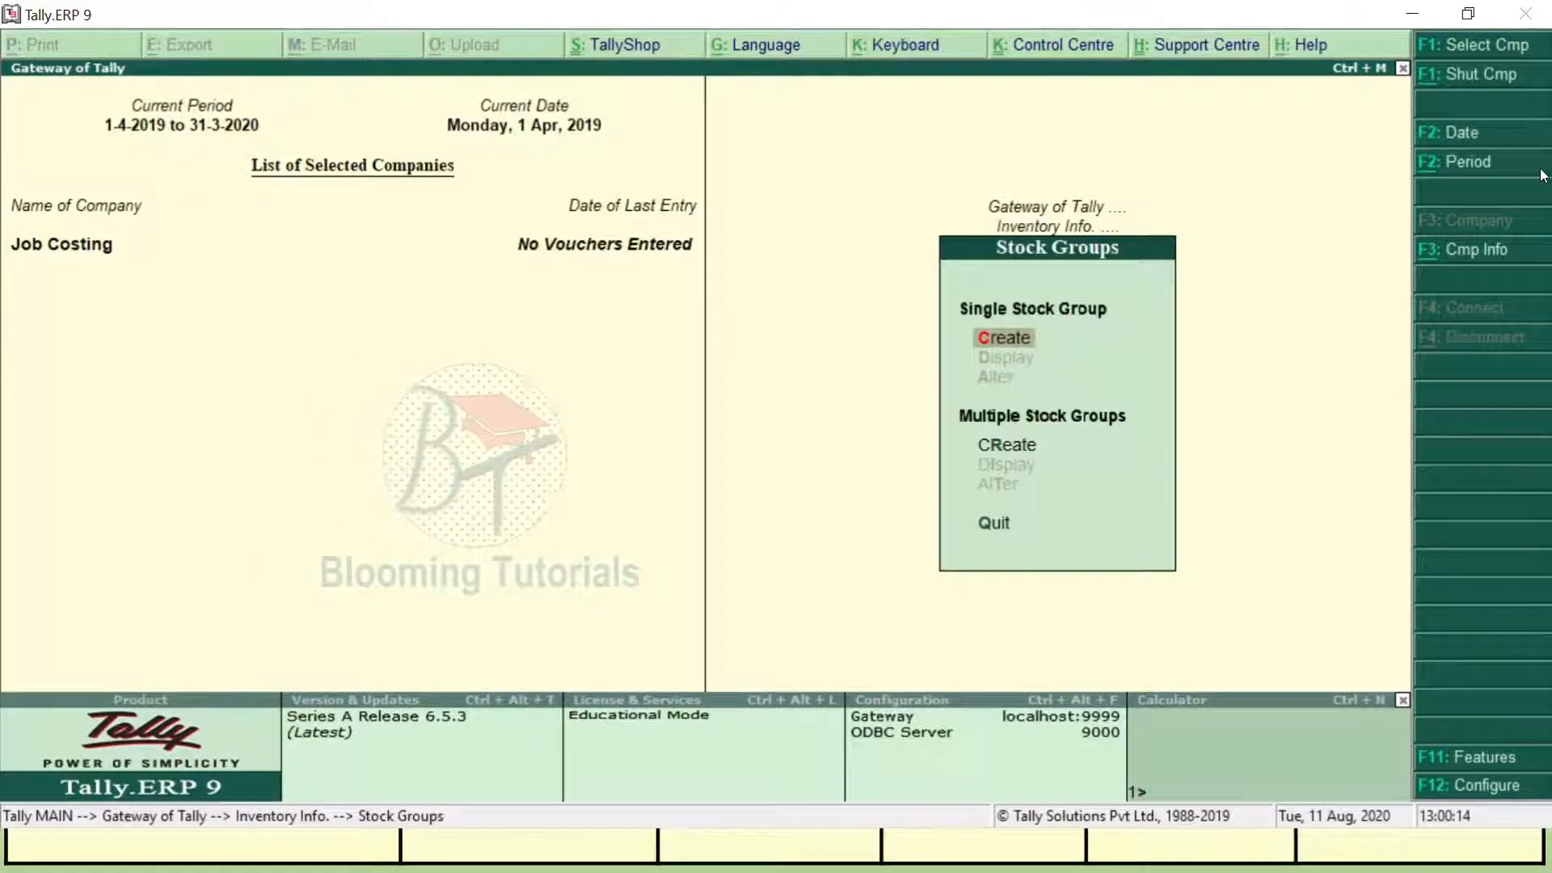
key(Return)
text(Raw Material)
key(Return)
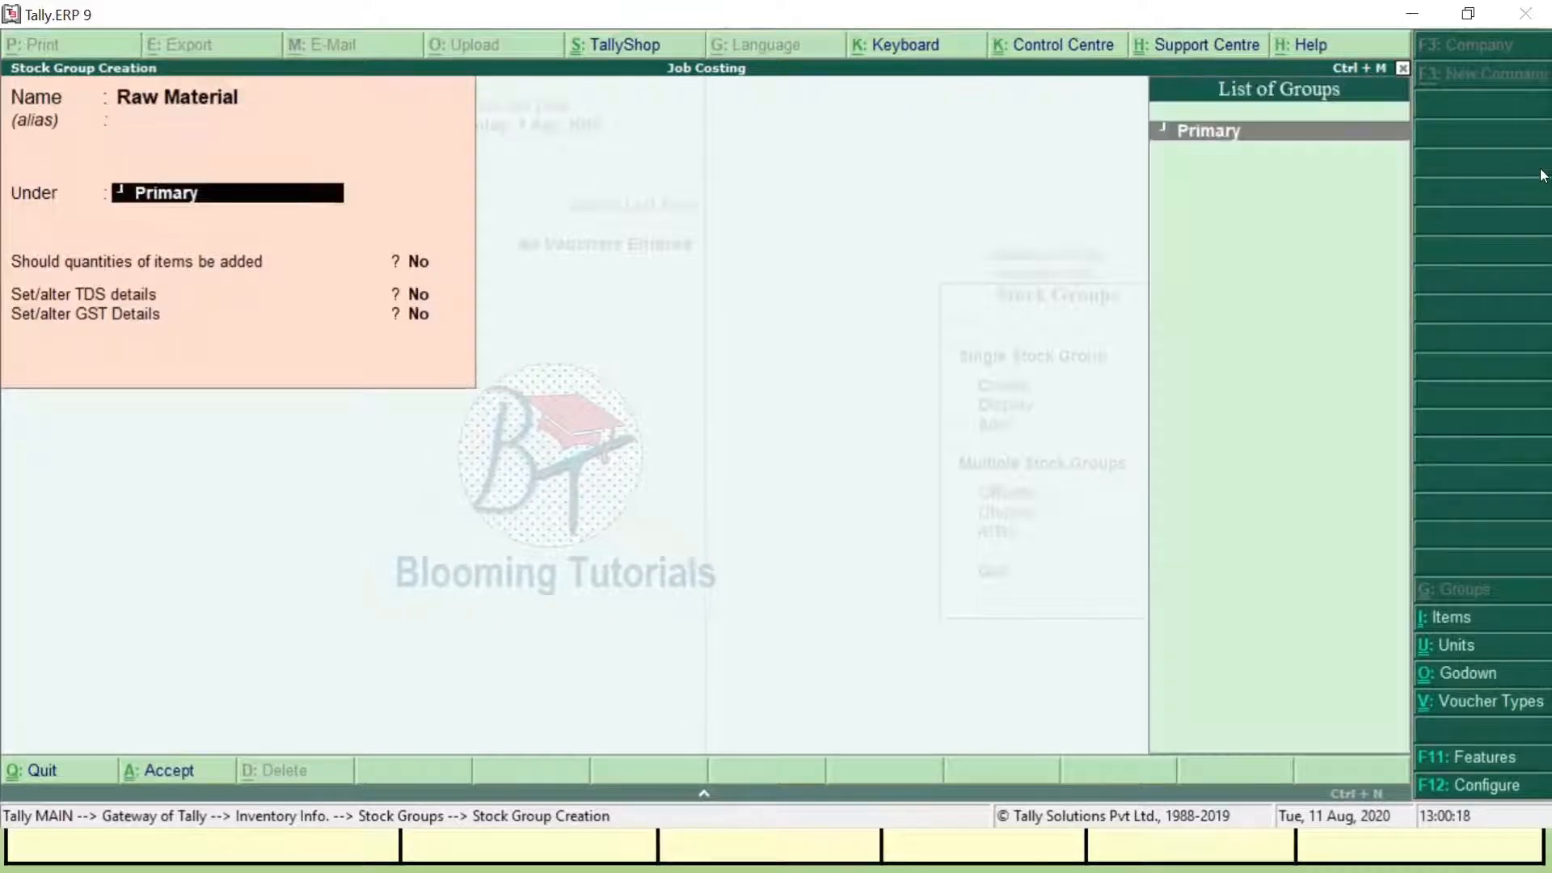
key(Return)
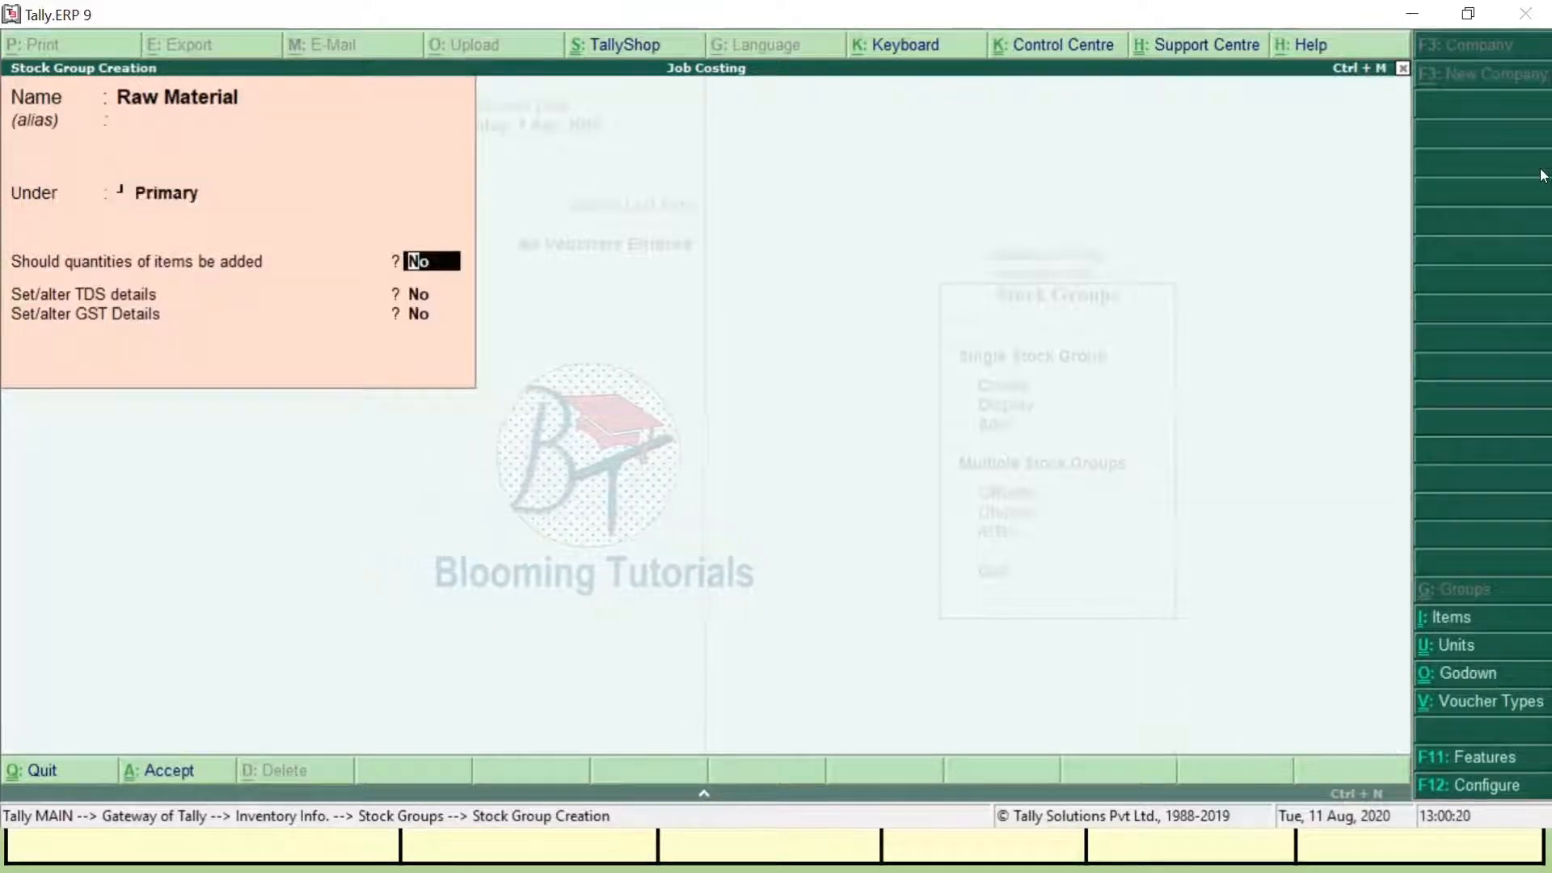
key(y)
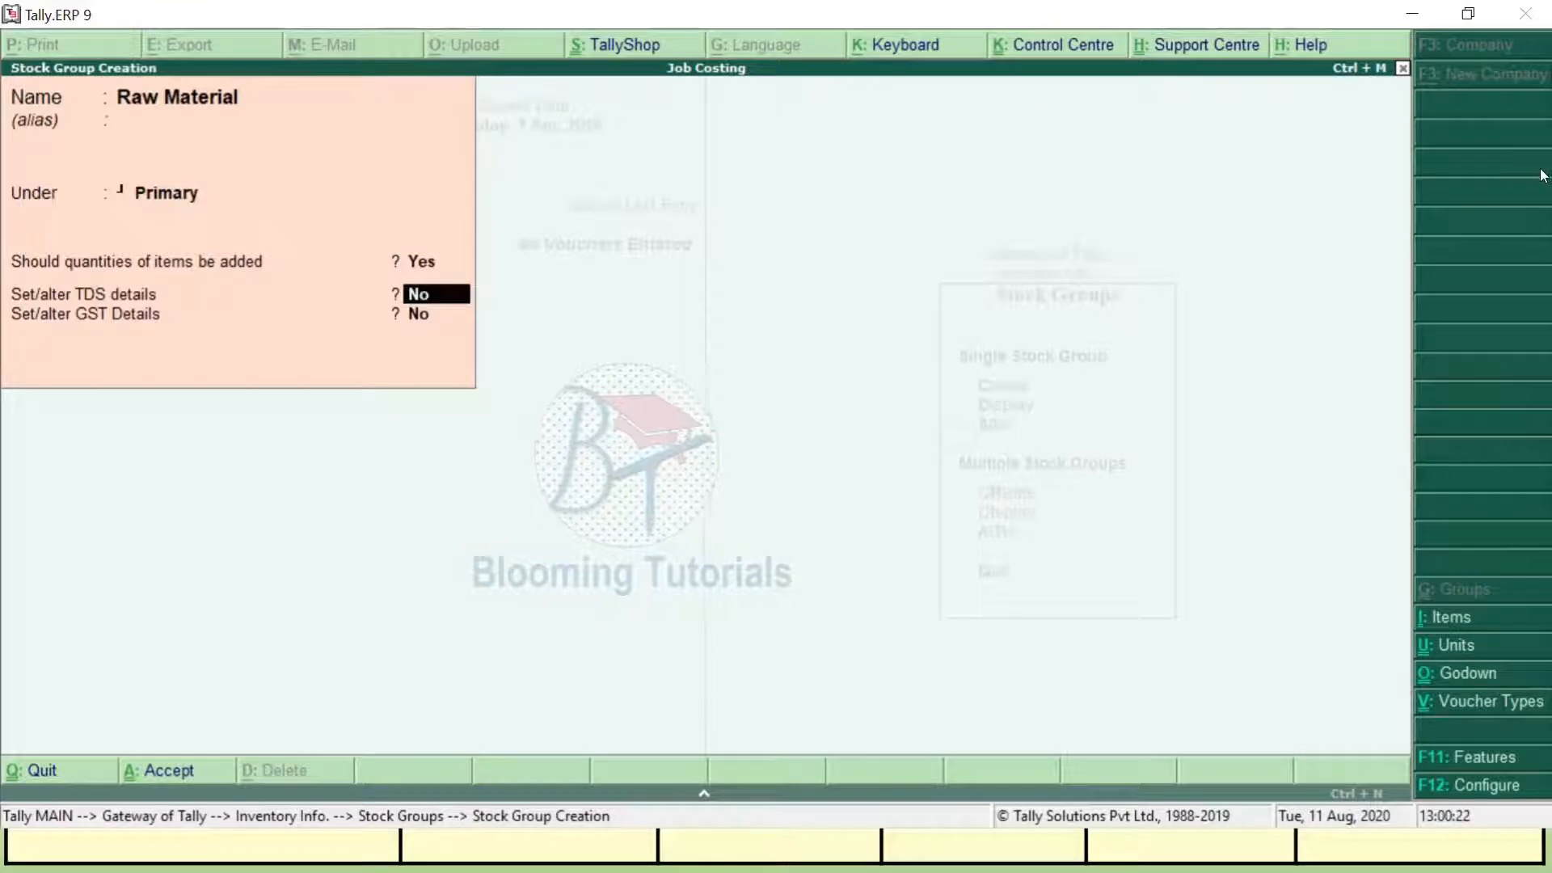
key(y)
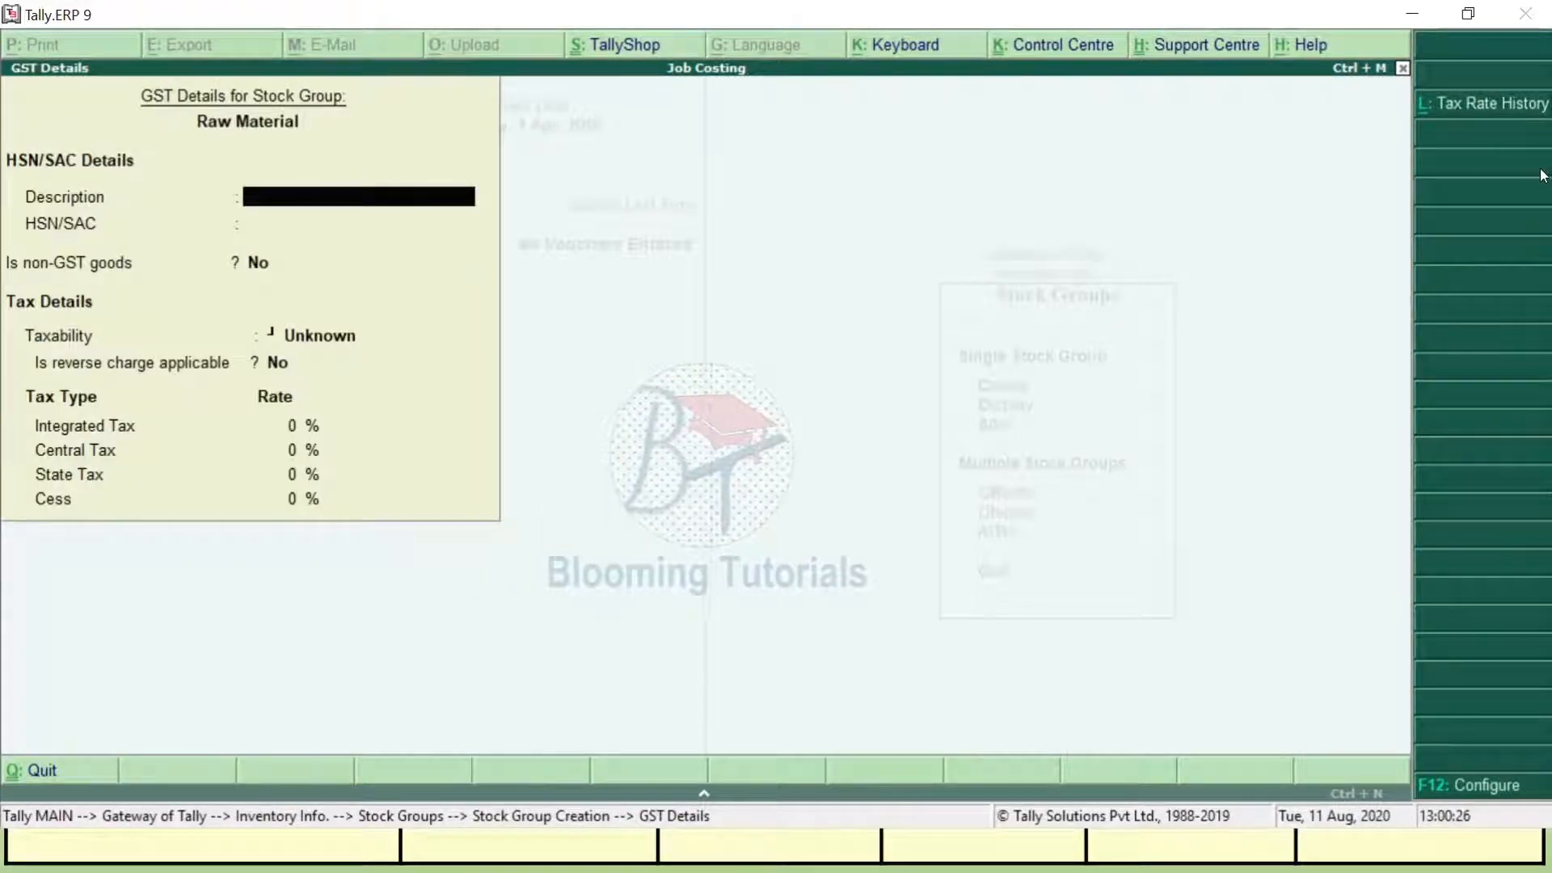
Give the group's GST details the description Raw Material, Taxable without reverse charge, and 18% integrated tax, then save and leave group creation.
text(Raw Material)
key(Return)
key(Return)
key(Return)
key(Return)
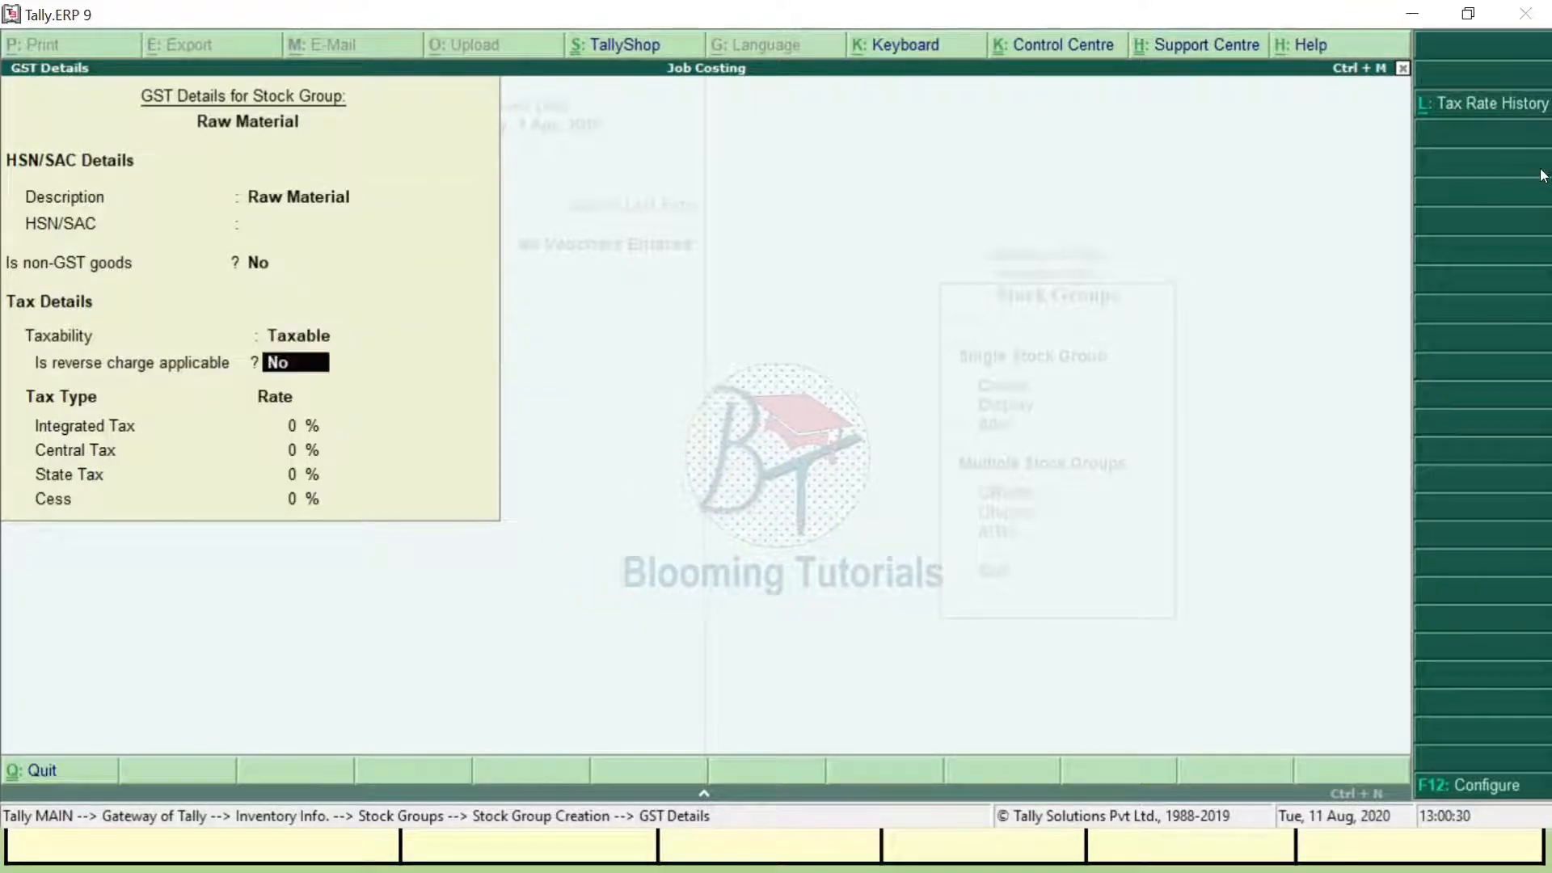
key(Return)
text(18)
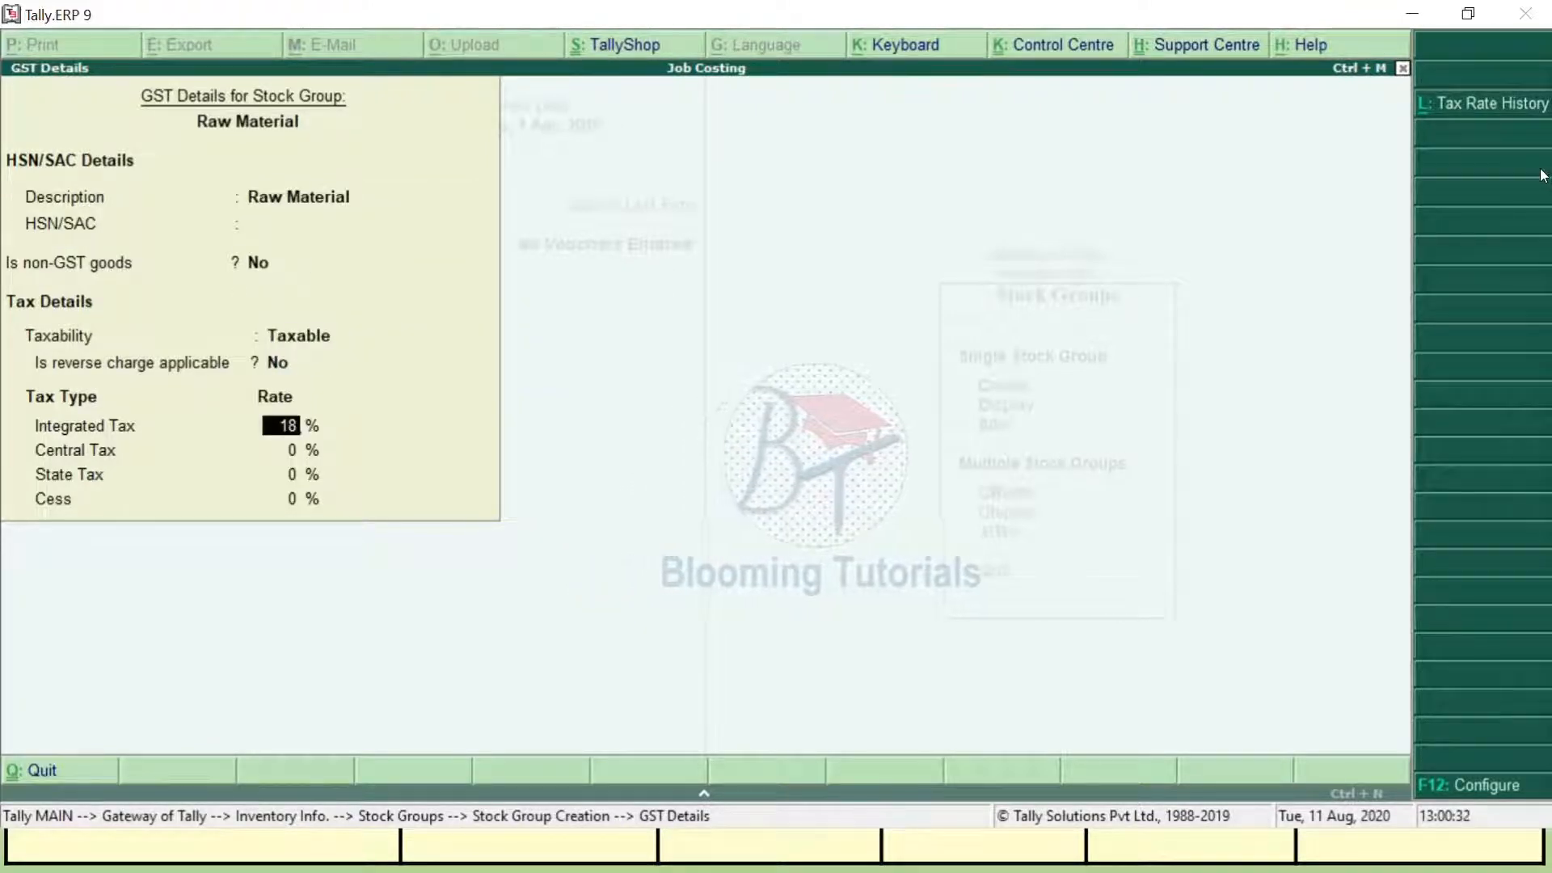
key(Return)
key(Return)
key(Return)
key(Return)
key(Return)
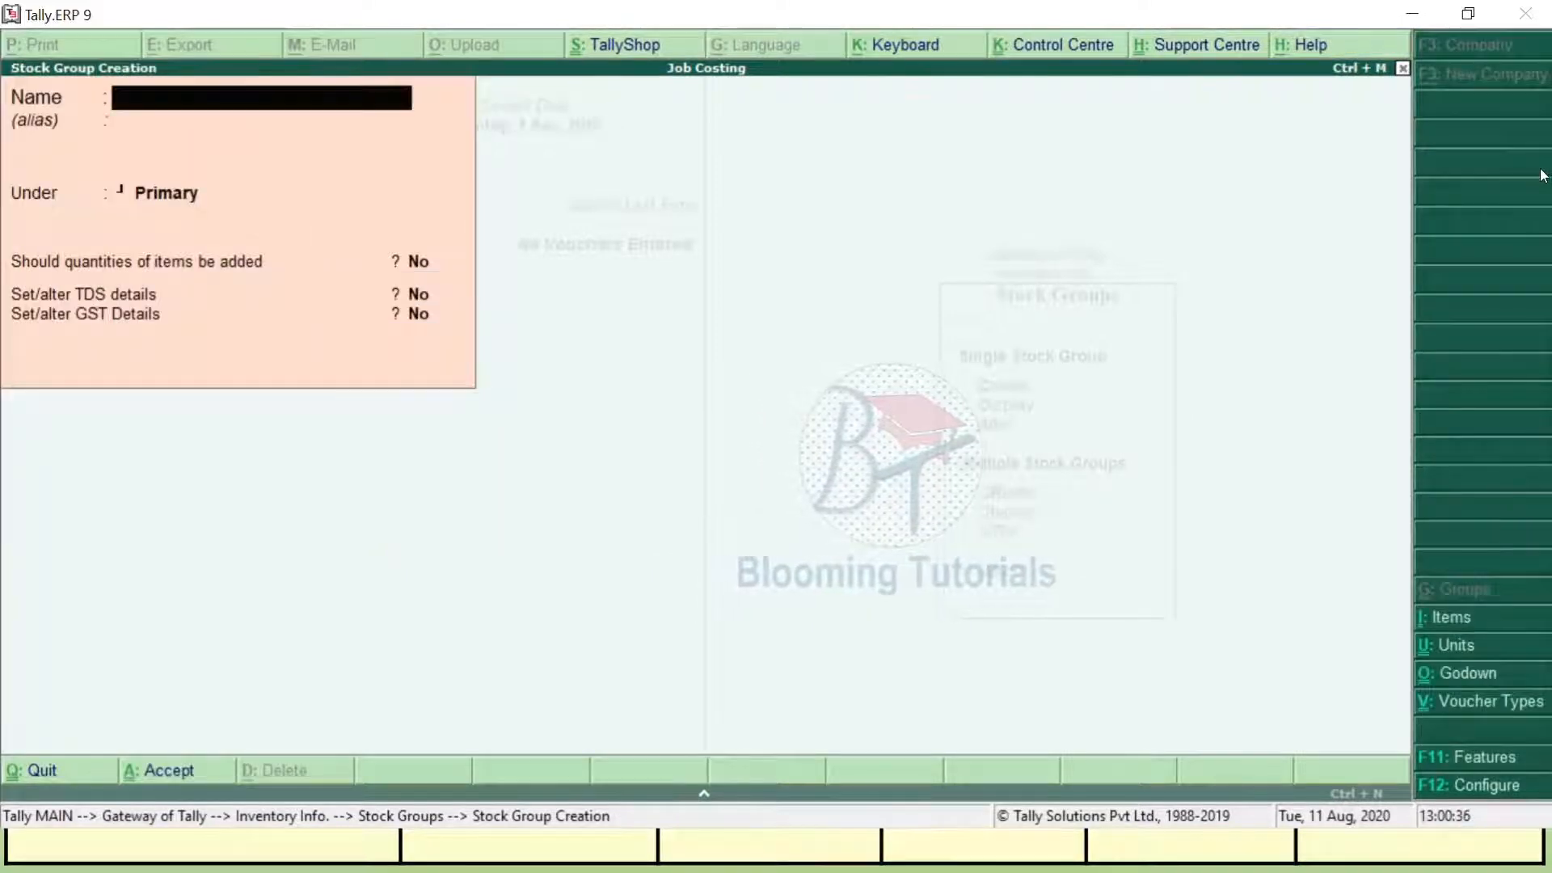
key(F9)
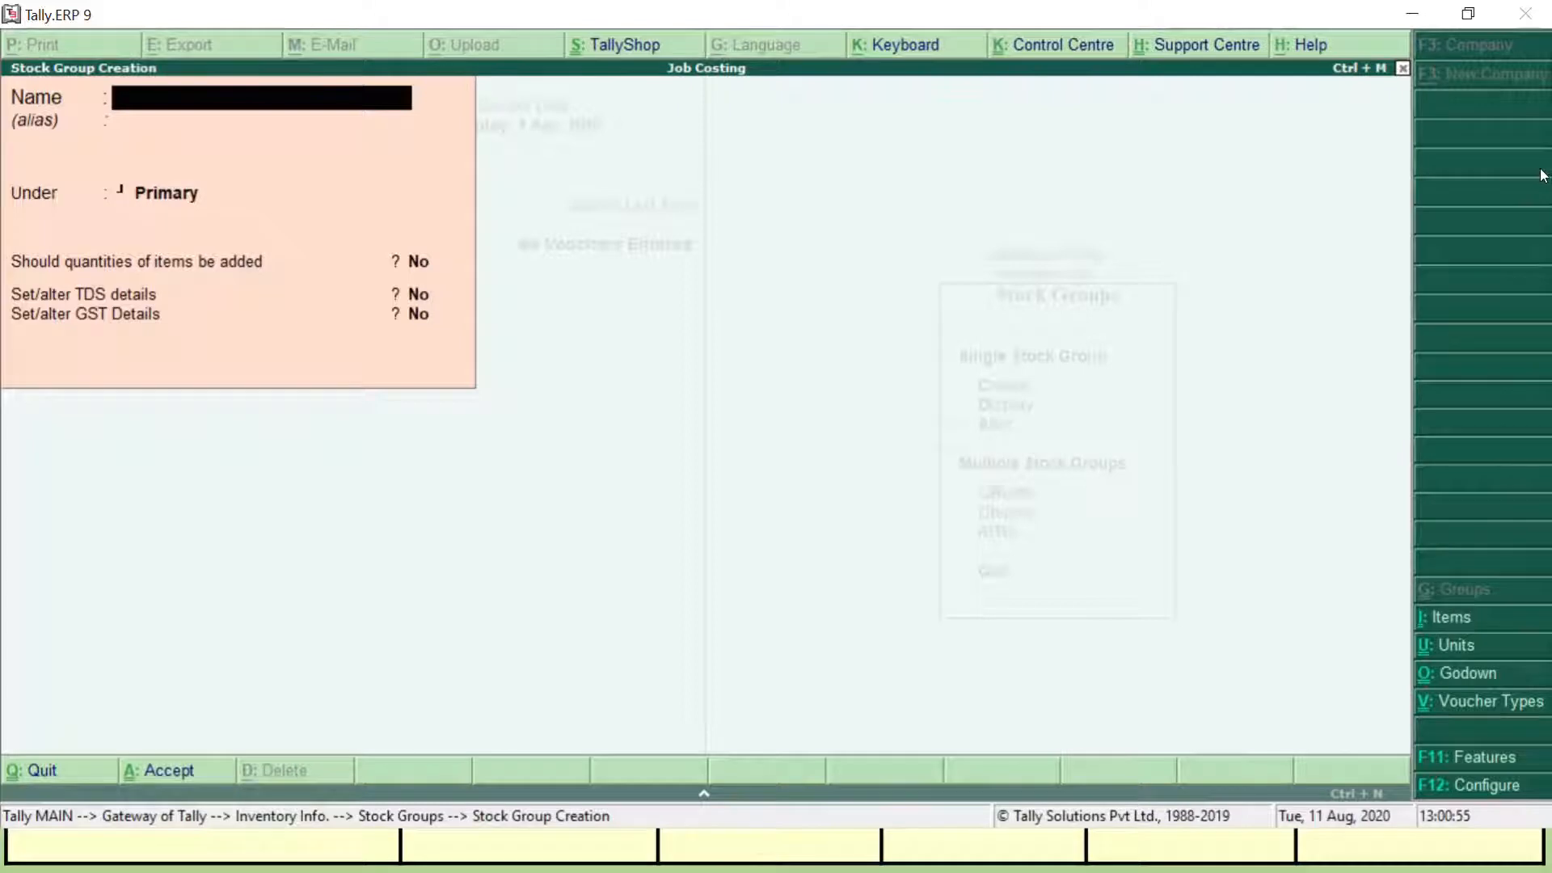
key(Escape)
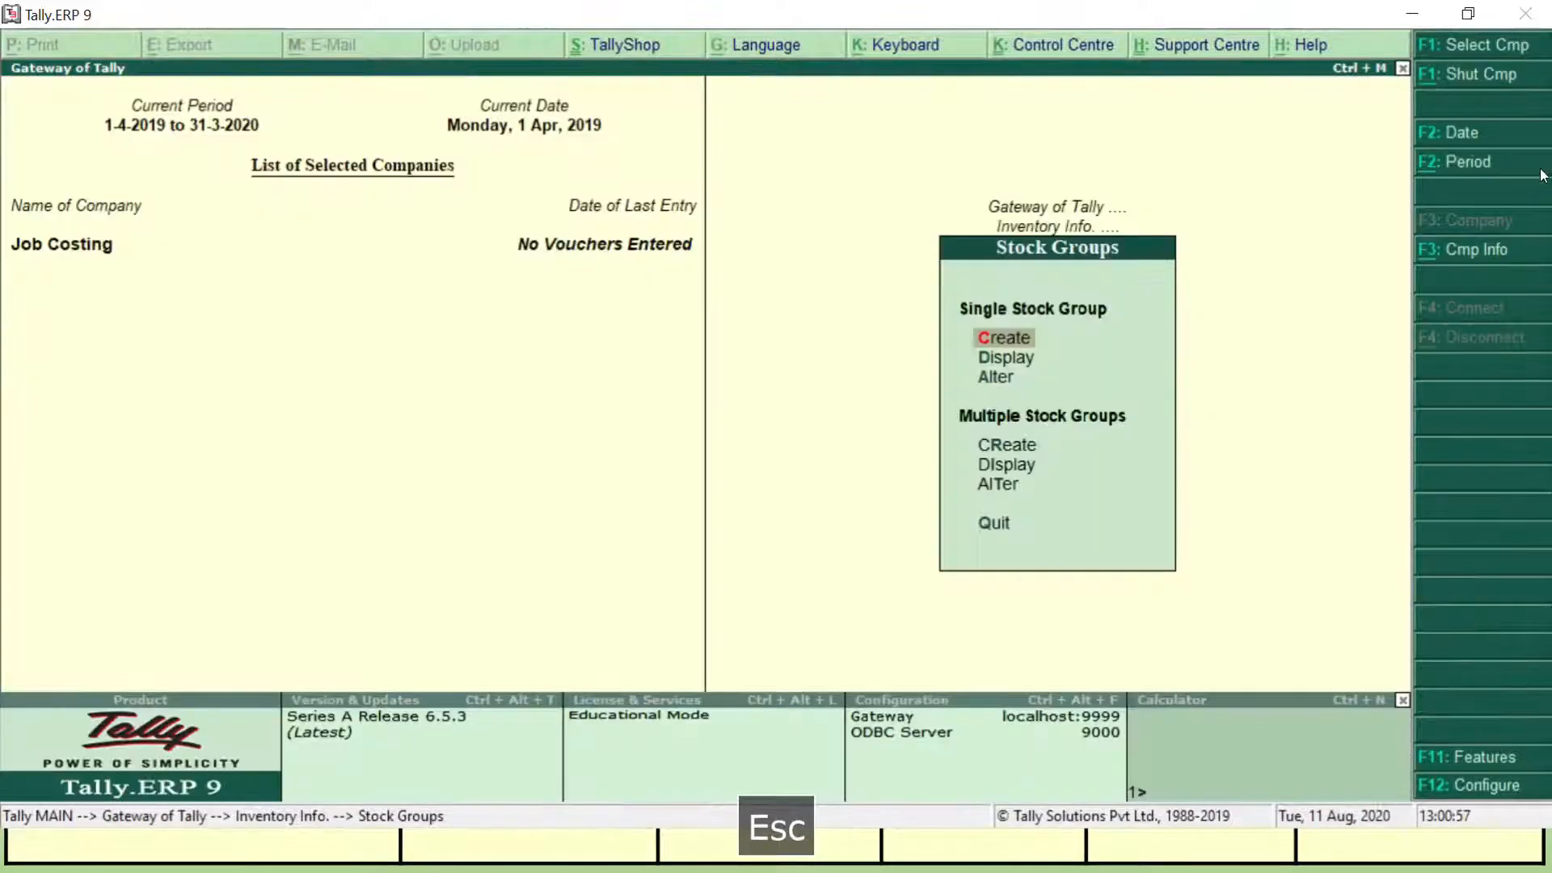
key(Escape)
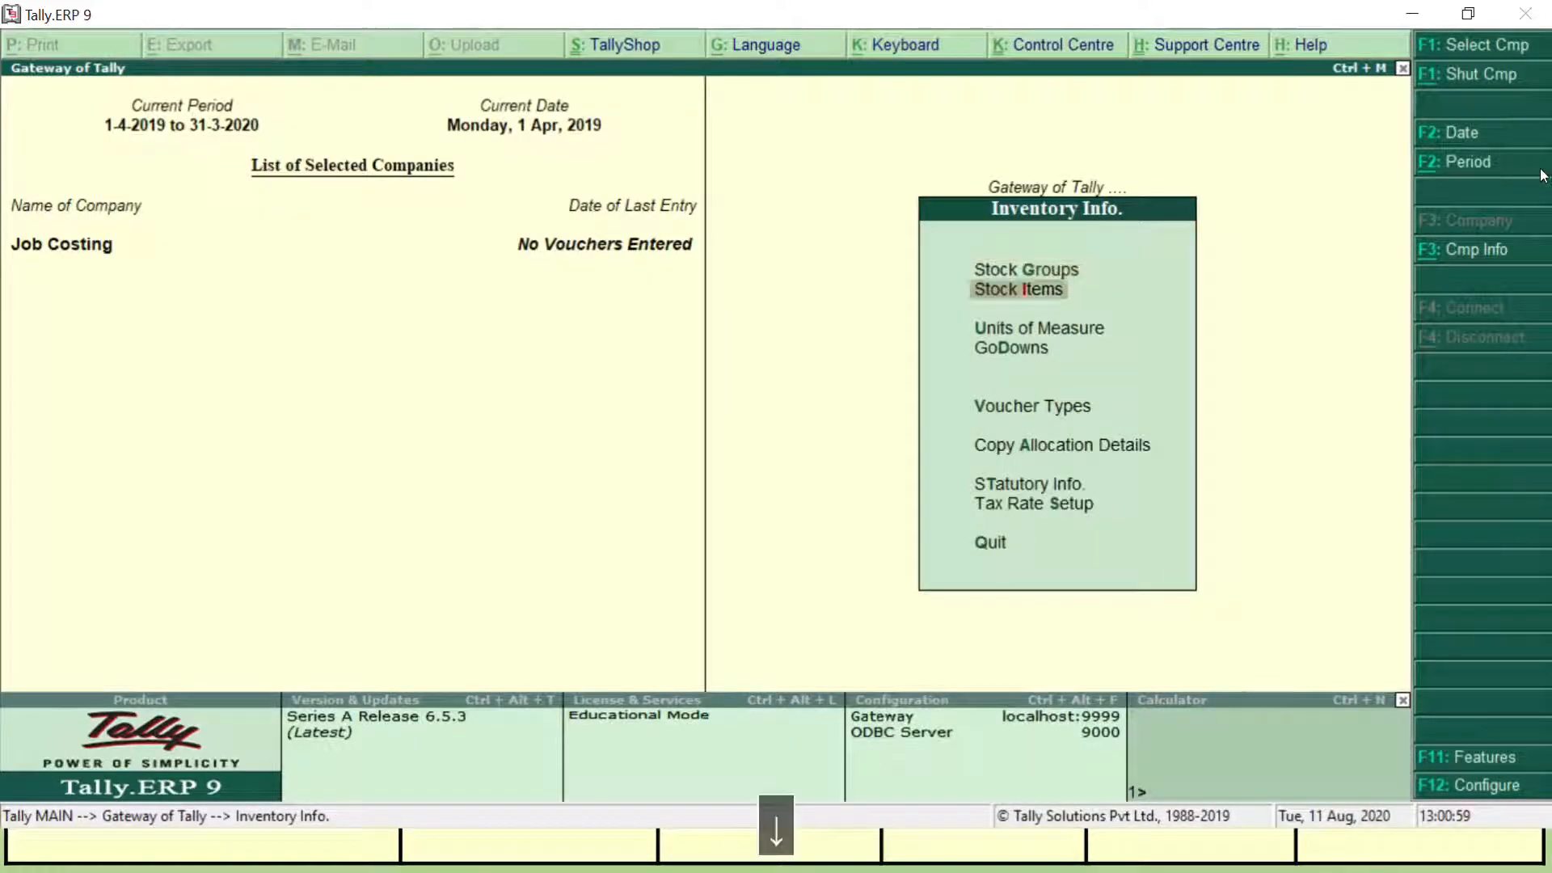
Check the raw material table for its units and create a simple unit nos, formal name Numbers, UQC NOS-NUMBERS, with 0 decimal places.
key(Return)
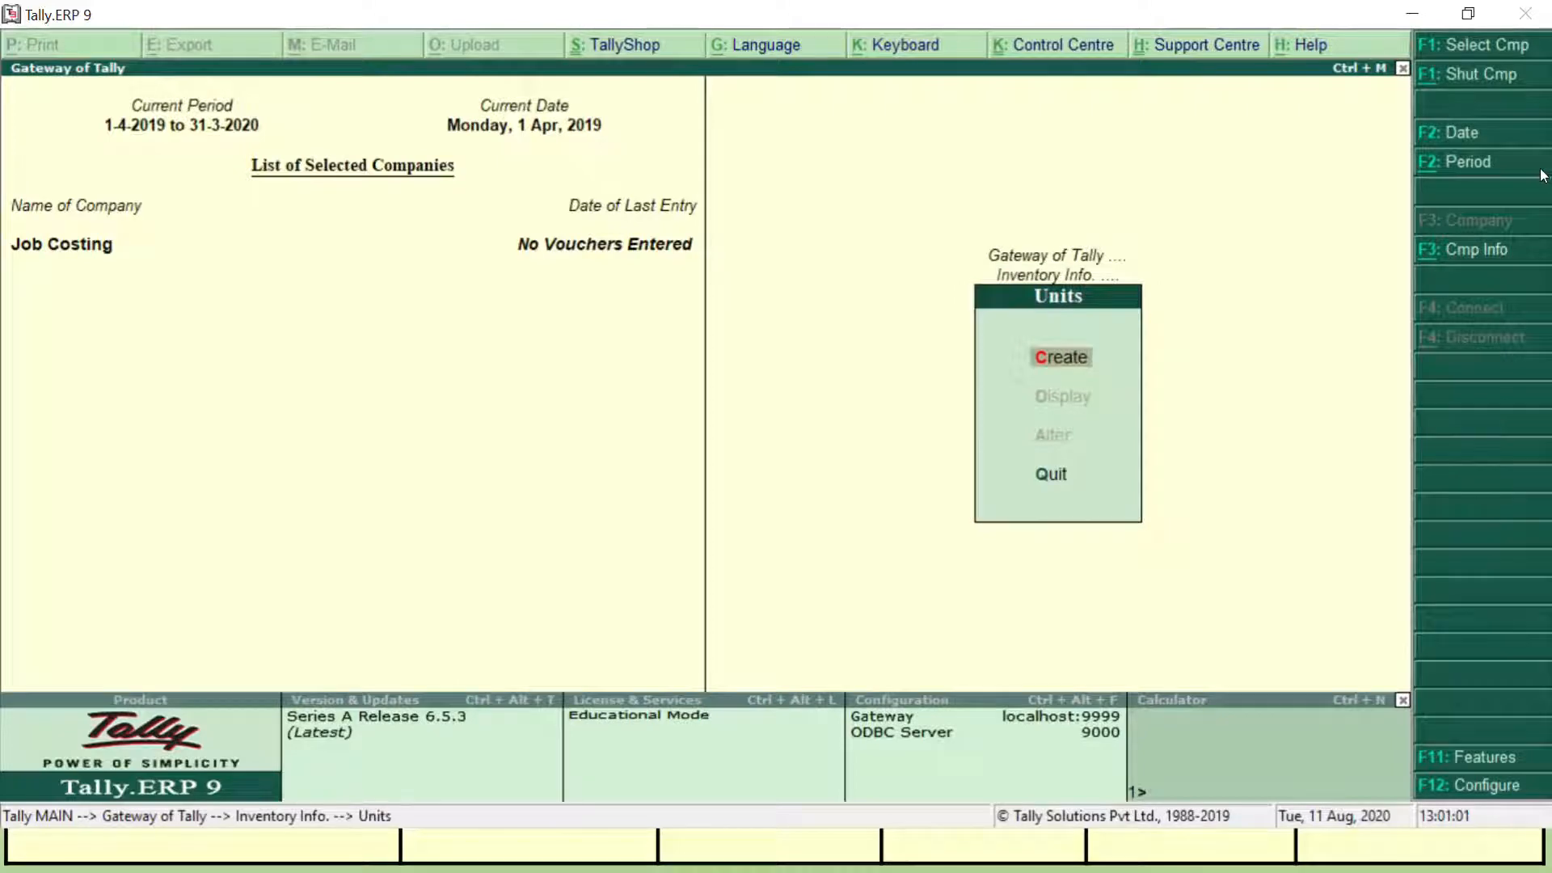
key(Return)
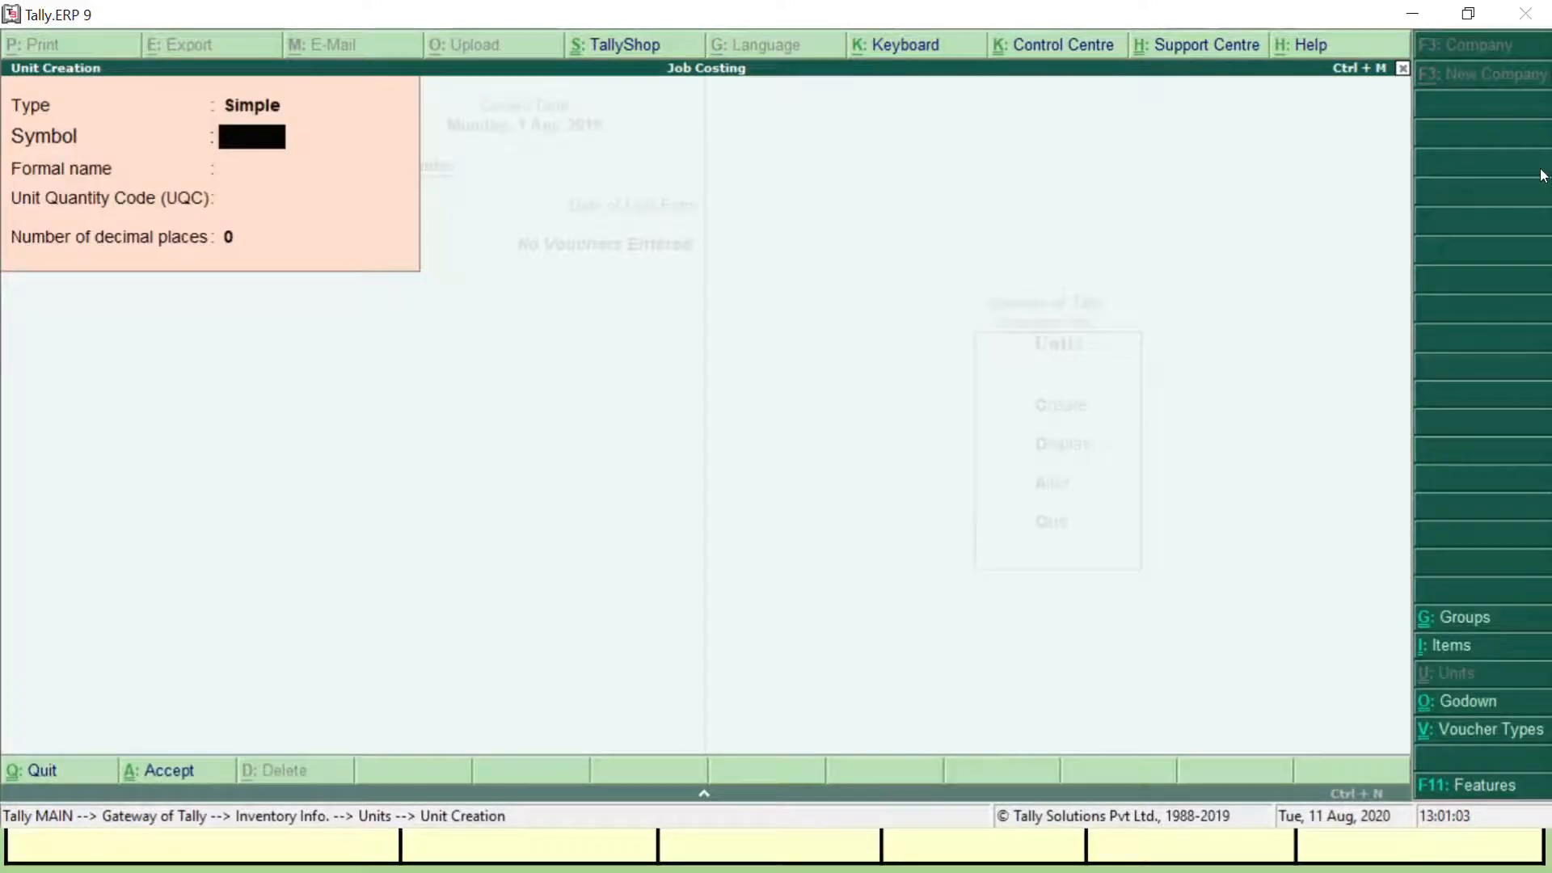
key(F9)
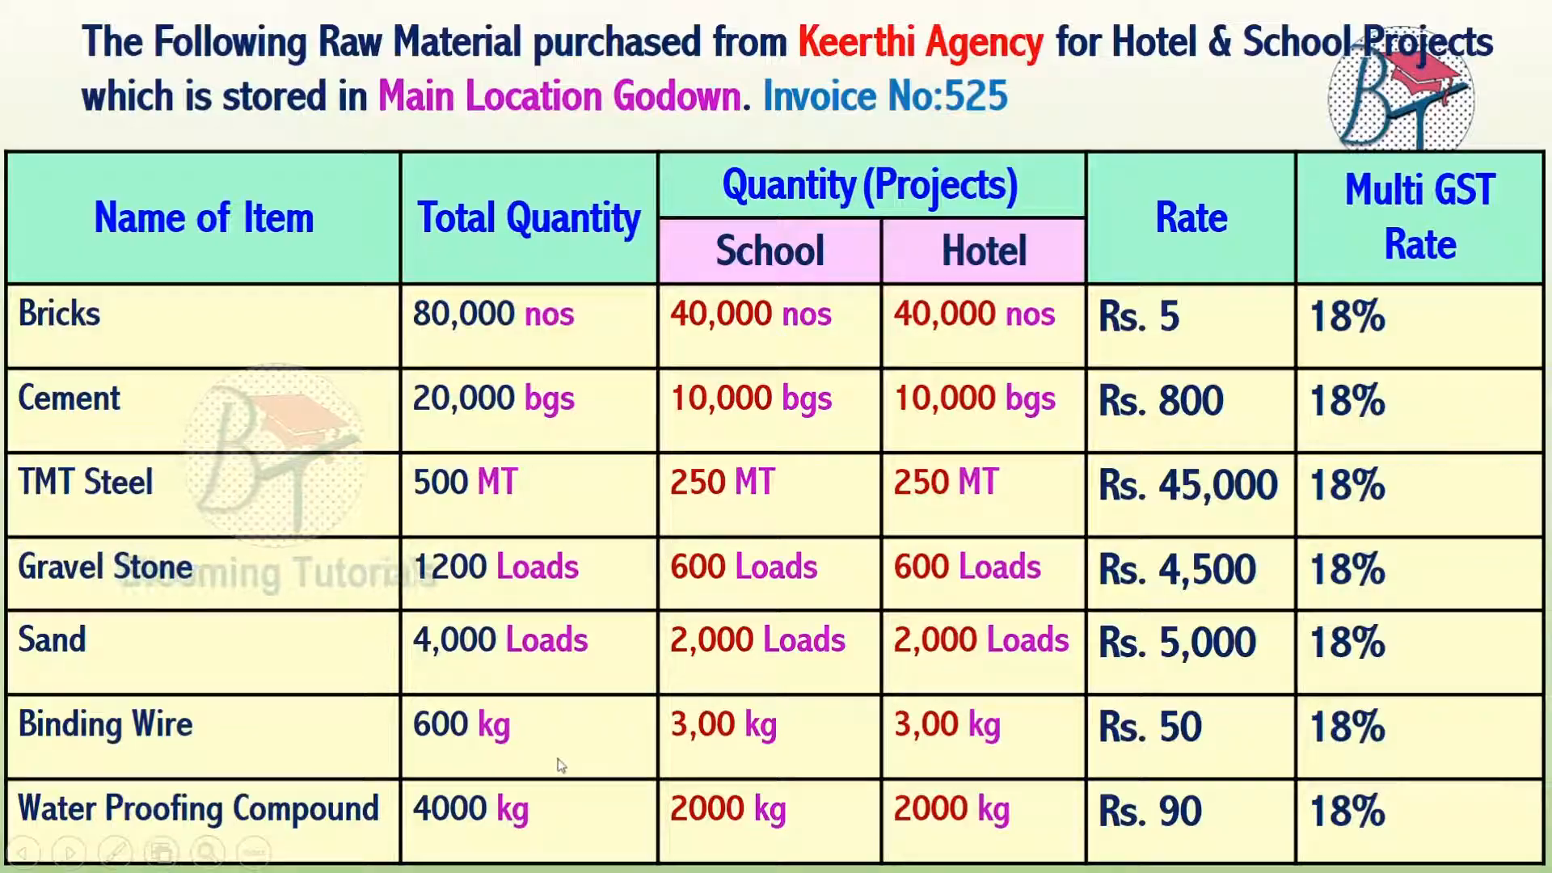
key(alt+Tab)
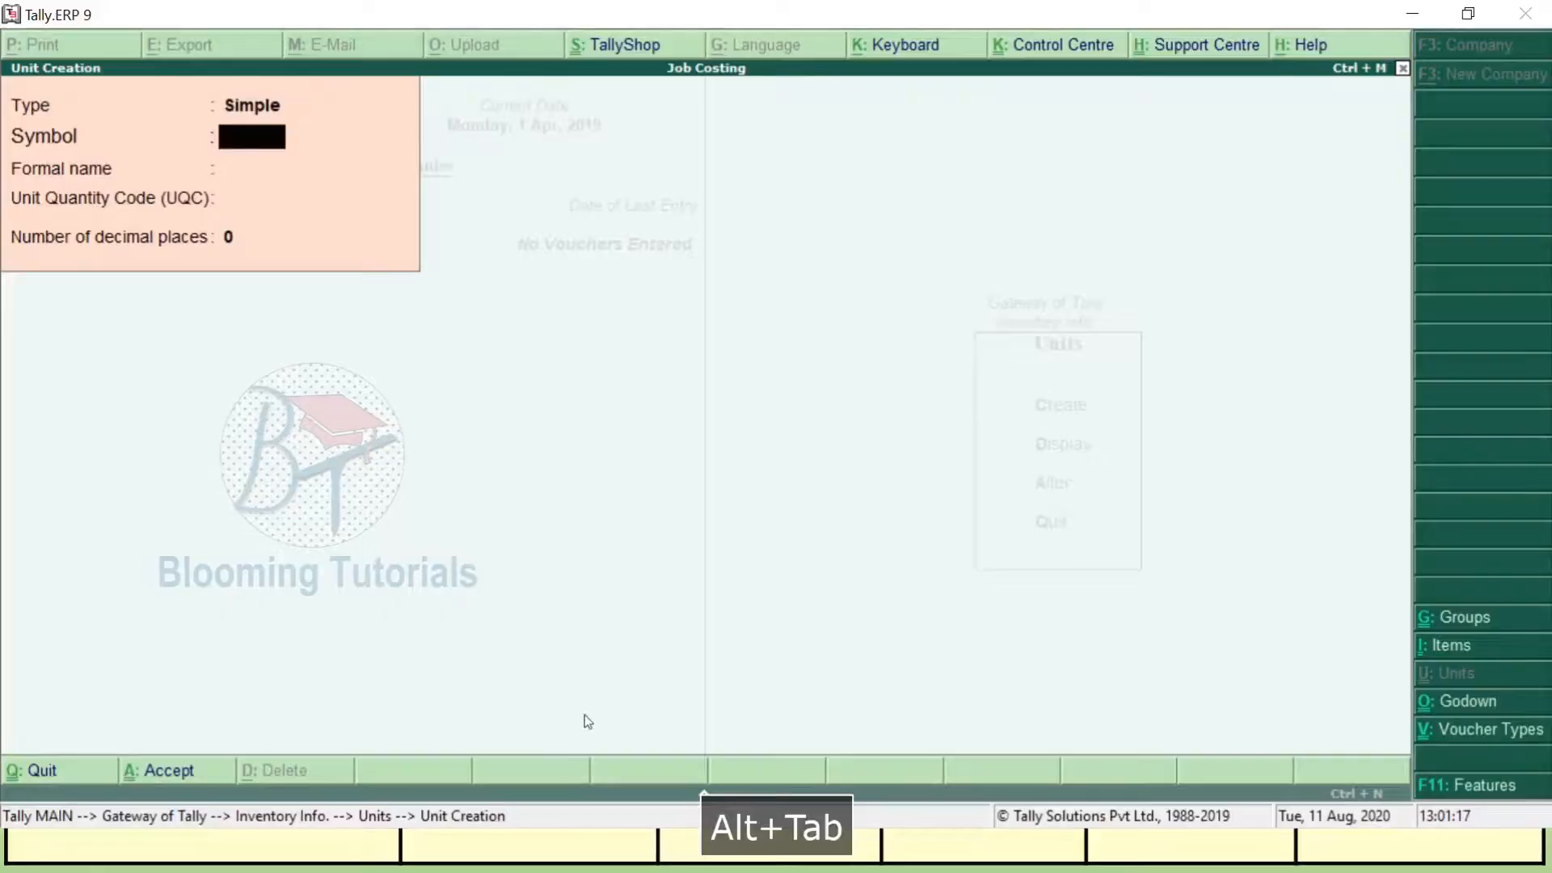
text(nos)
key(Return)
text(N)
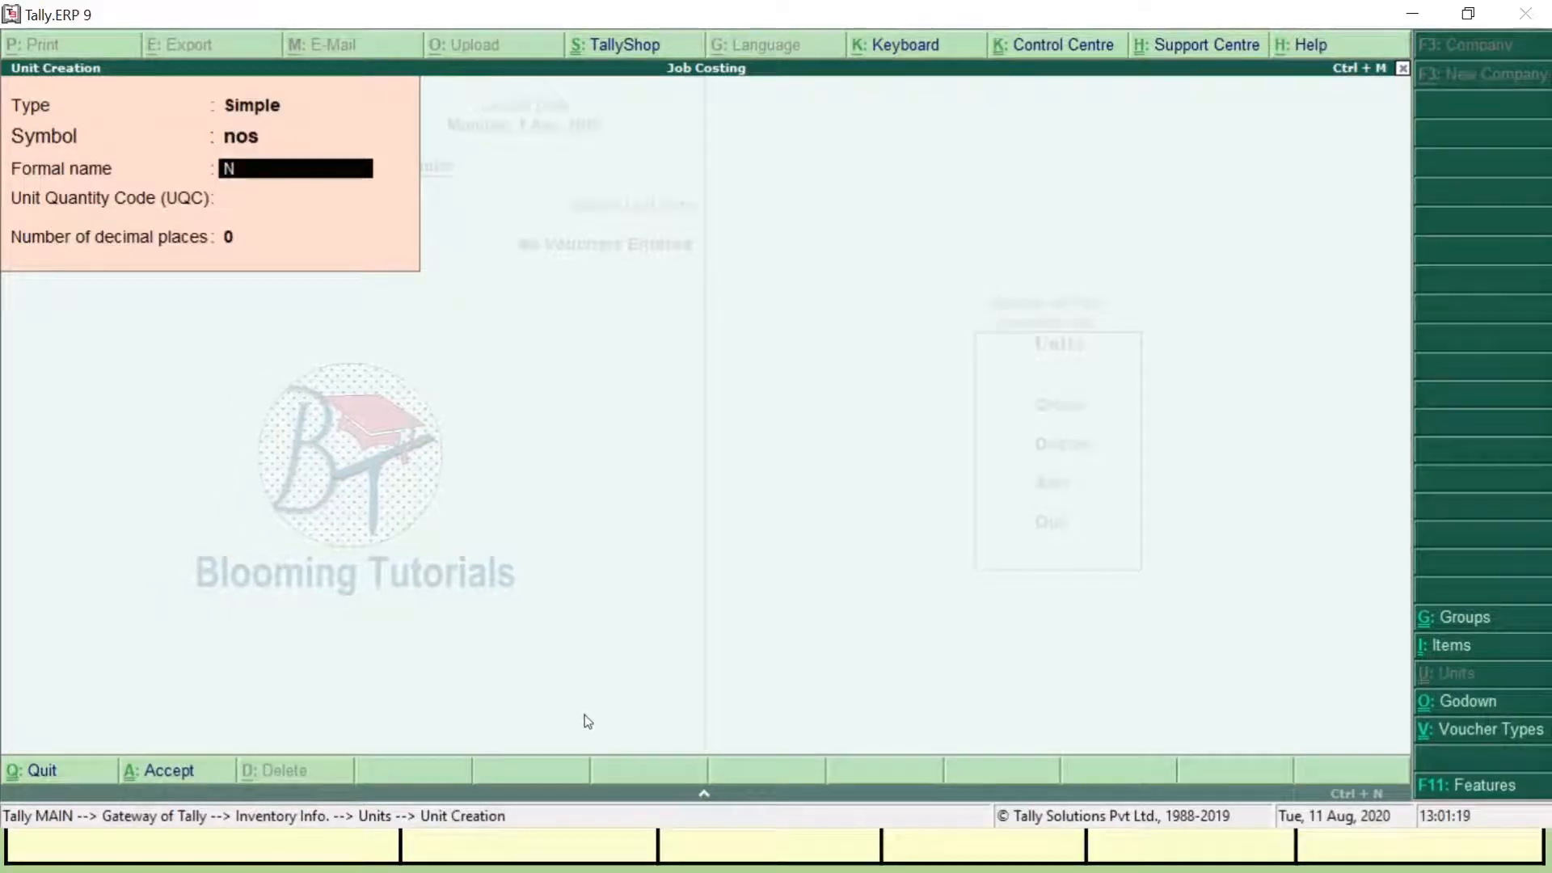
text(umbers)
key(Return)
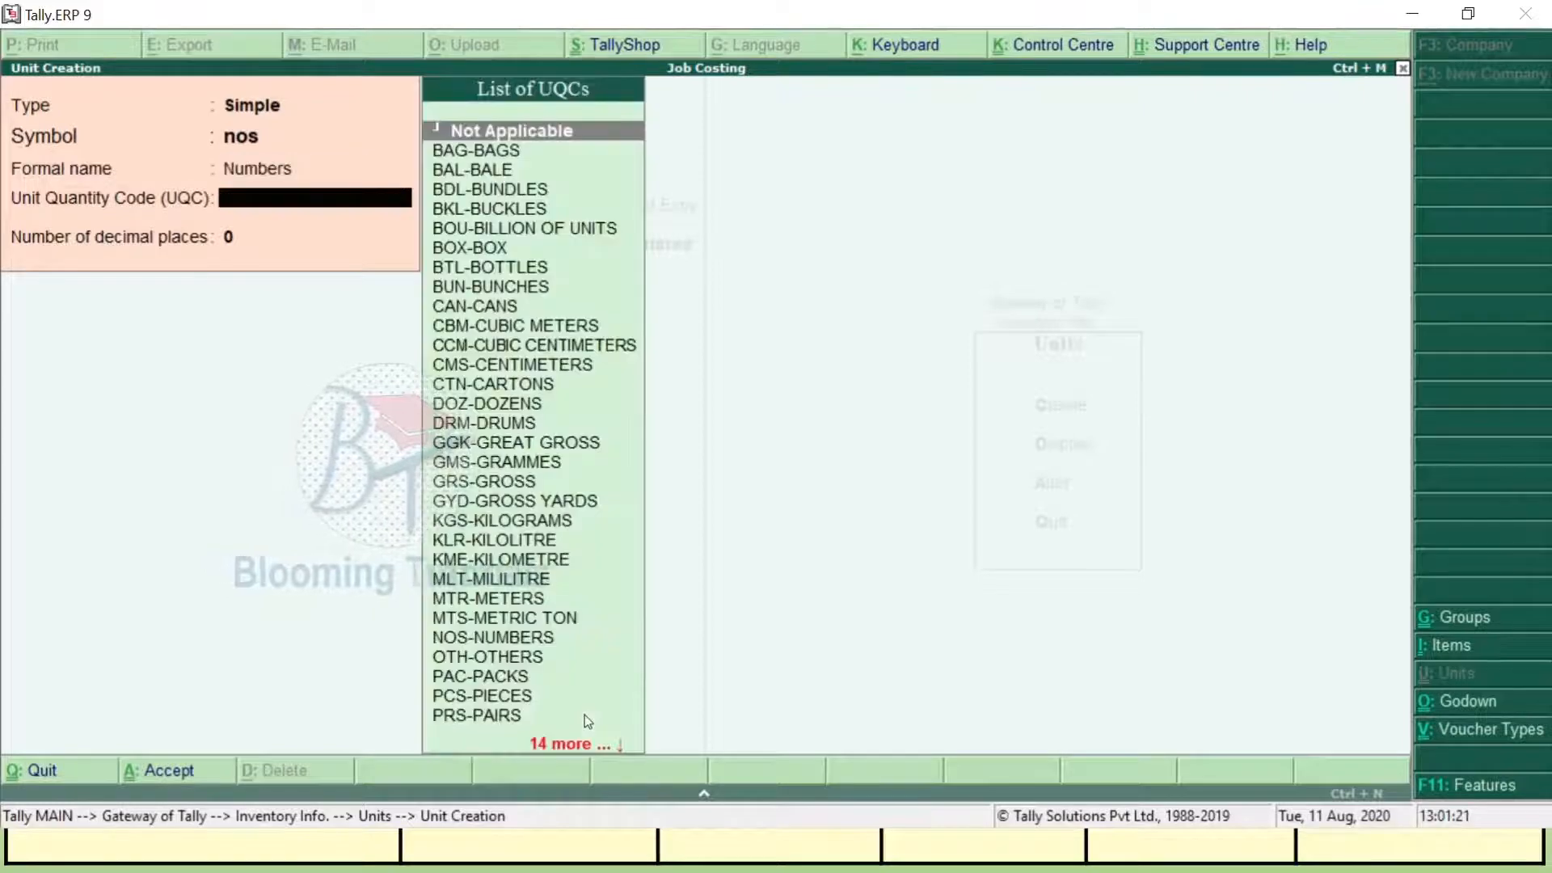
text(no)
key(Return)
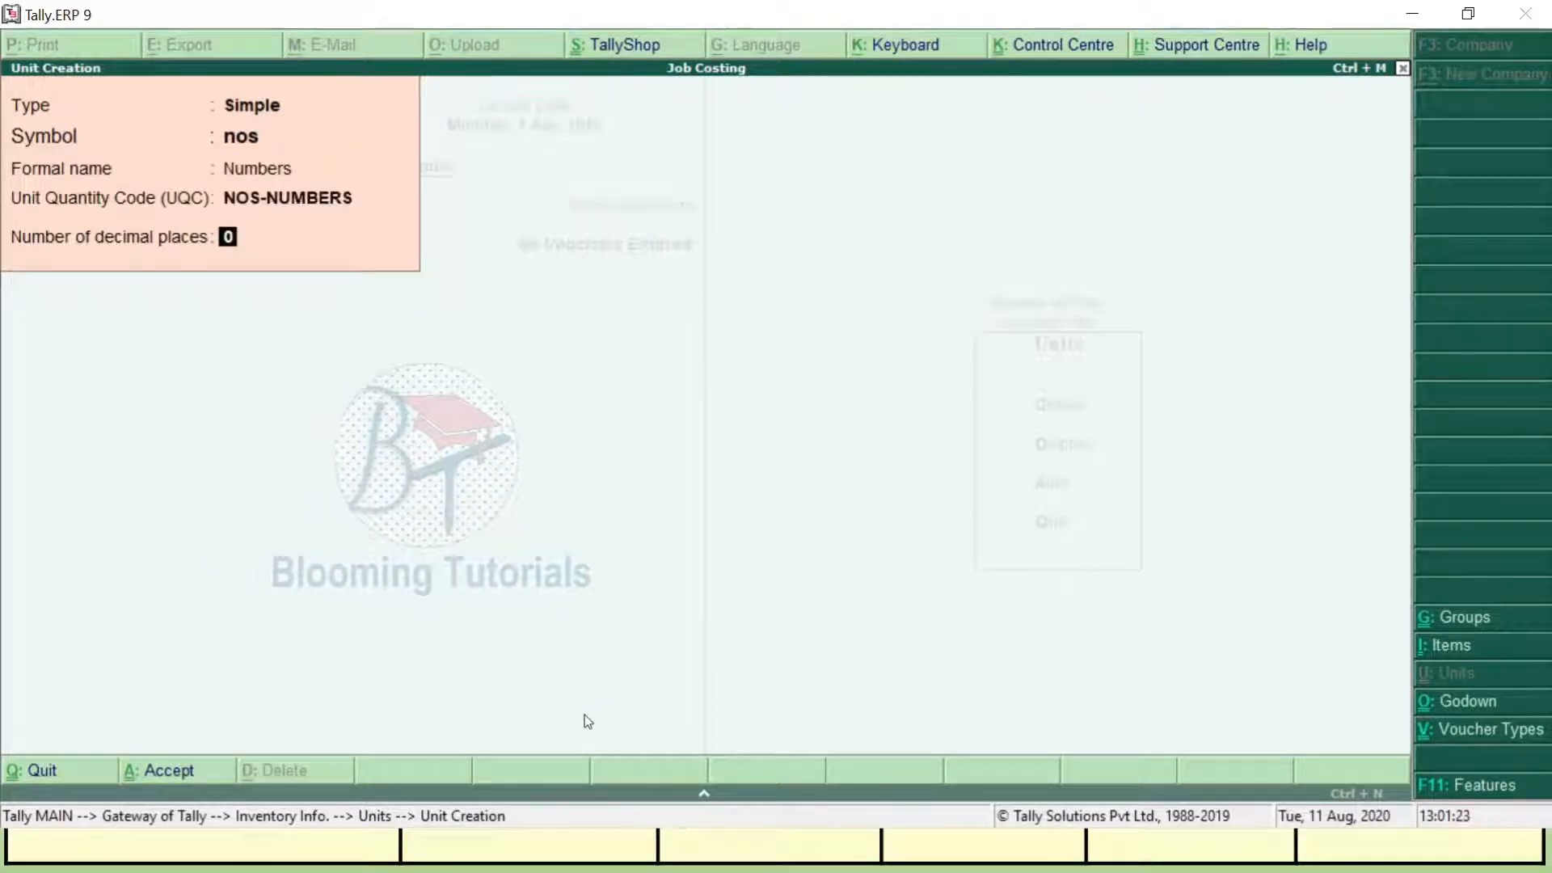
key(Return)
key(Return)
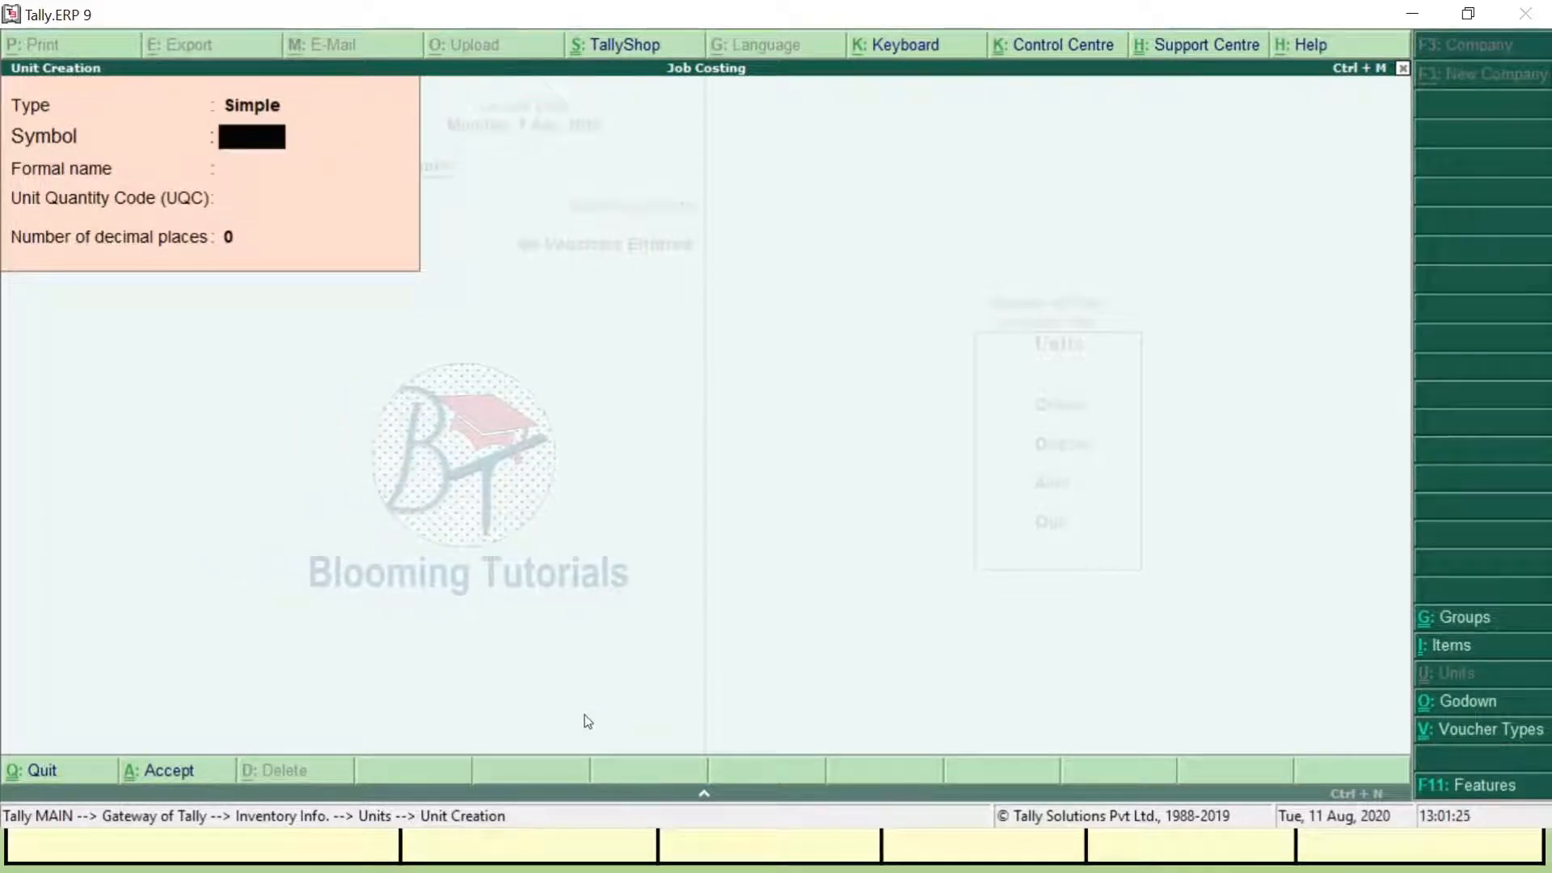
Create a simple unit bgs with formal name Bags, UQC BAG-BAGS and 0 decimal places, and save it.
text(bag)
key(BackSpace)
key(BackSpace)
text(gs)
key(Return)
text(Bags)
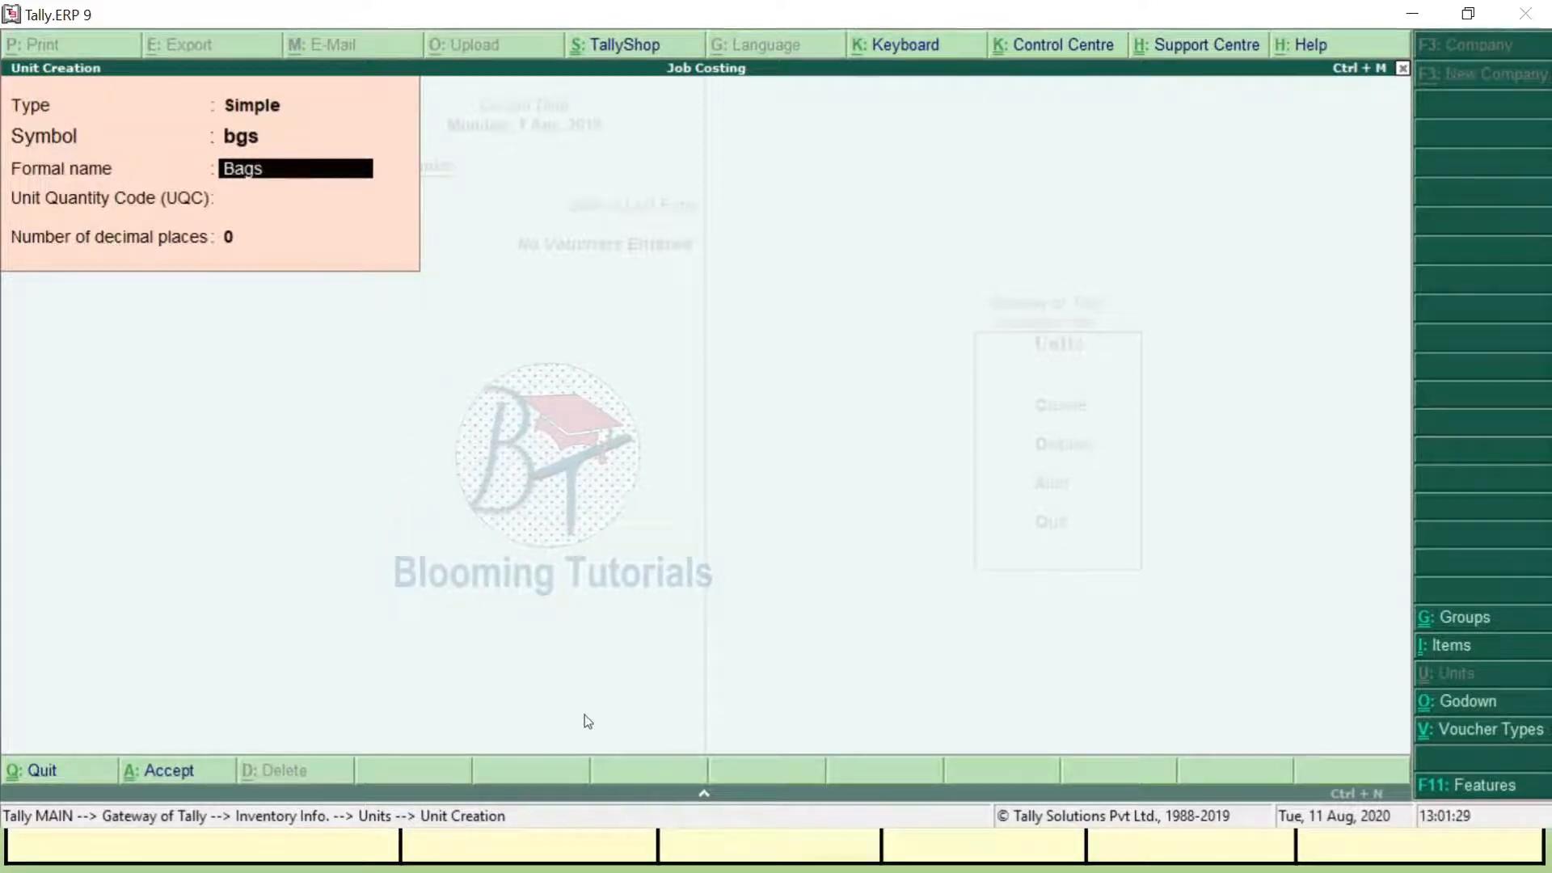
key(Return)
text(bag)
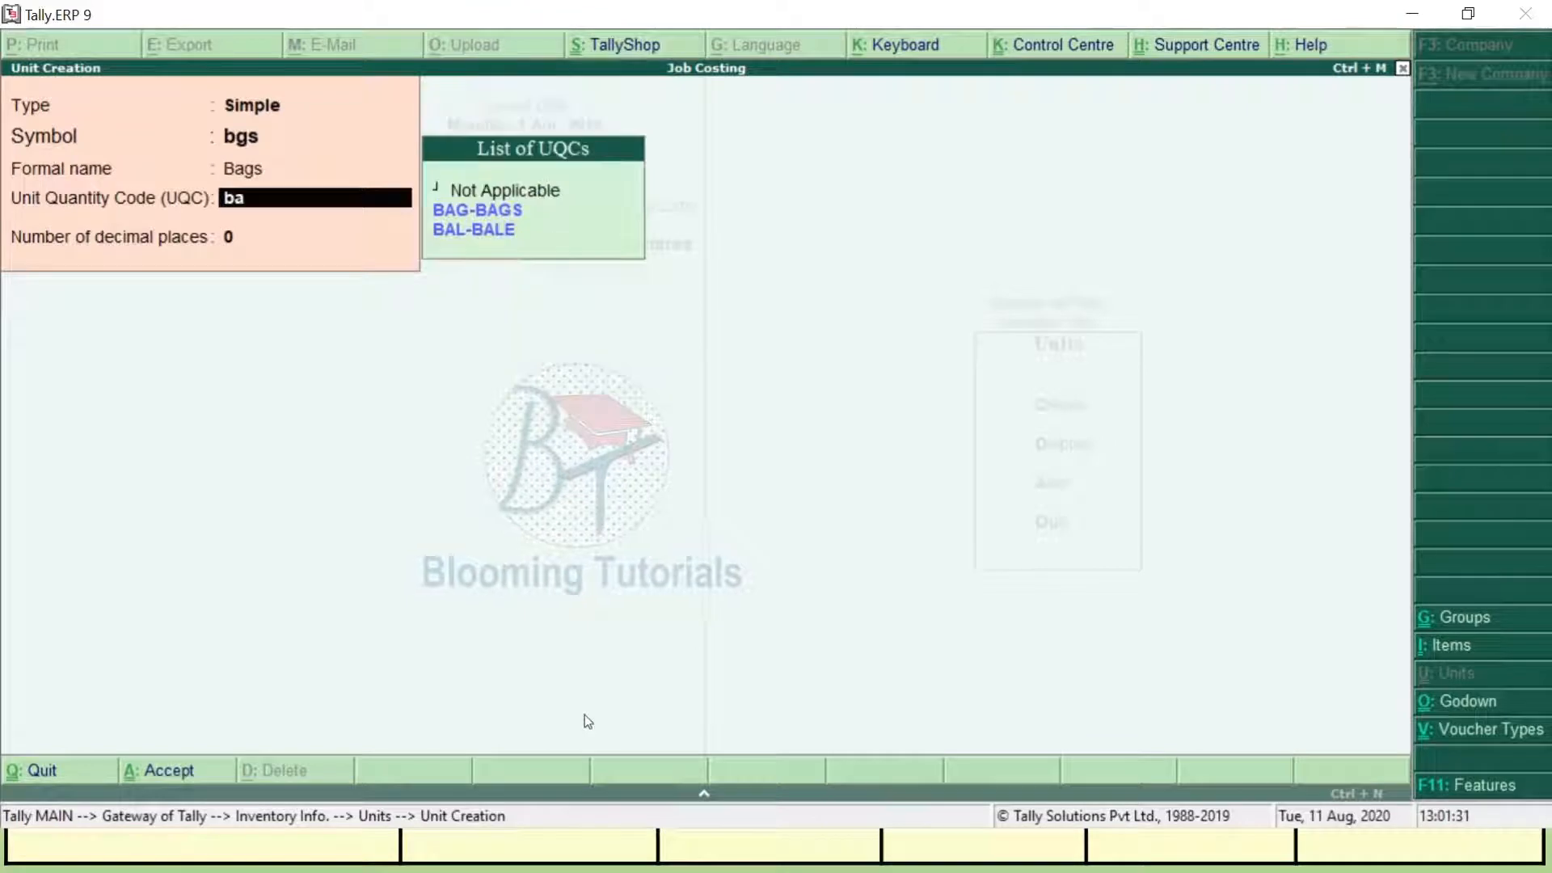
key(Return)
key(Return)
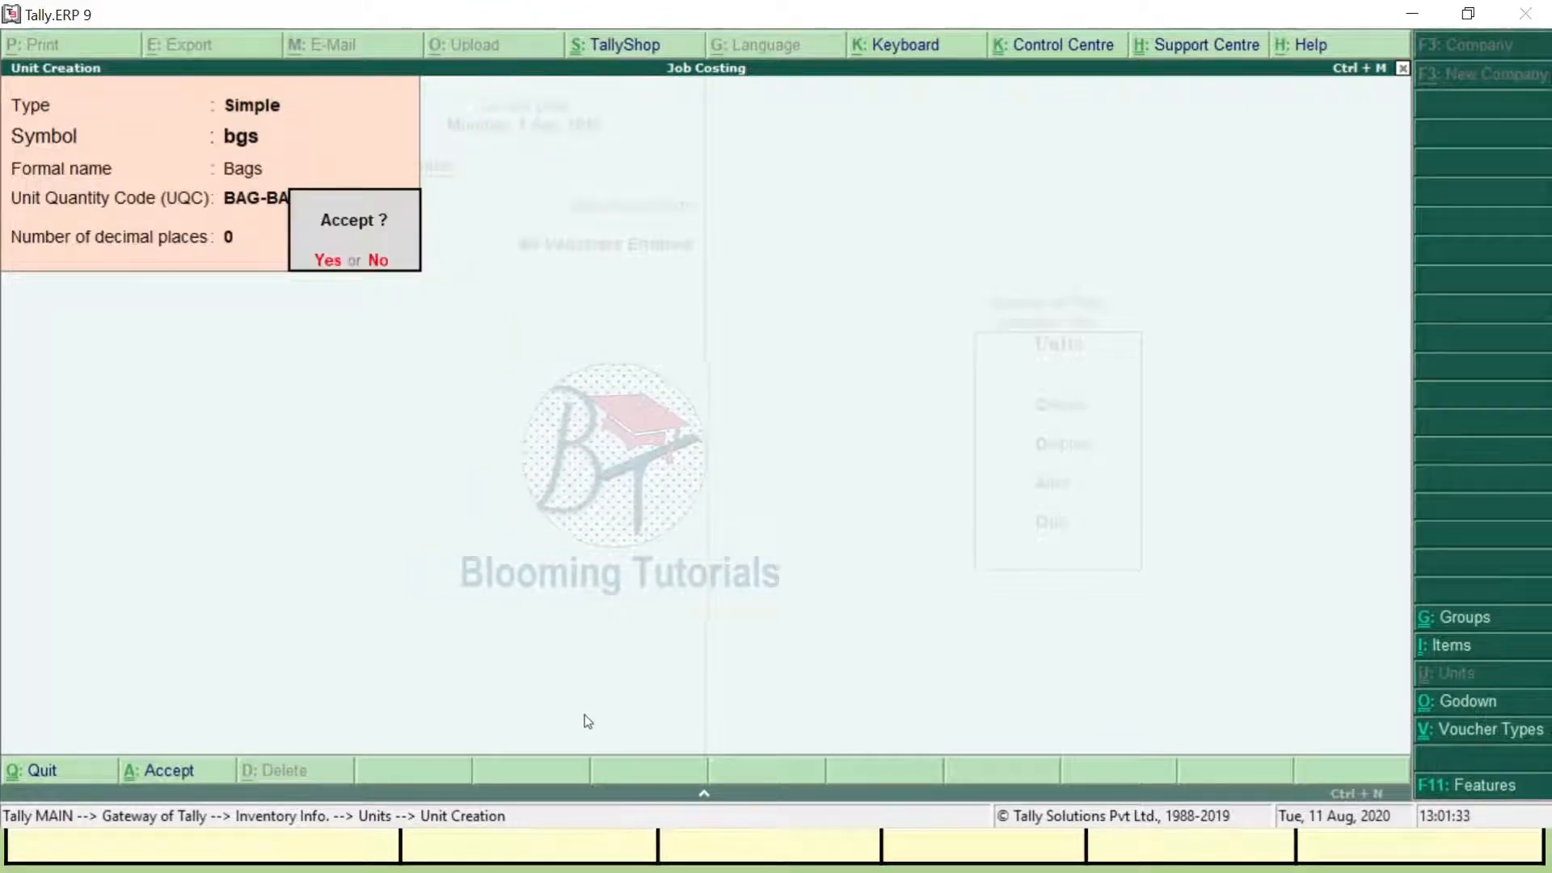
key(Return)
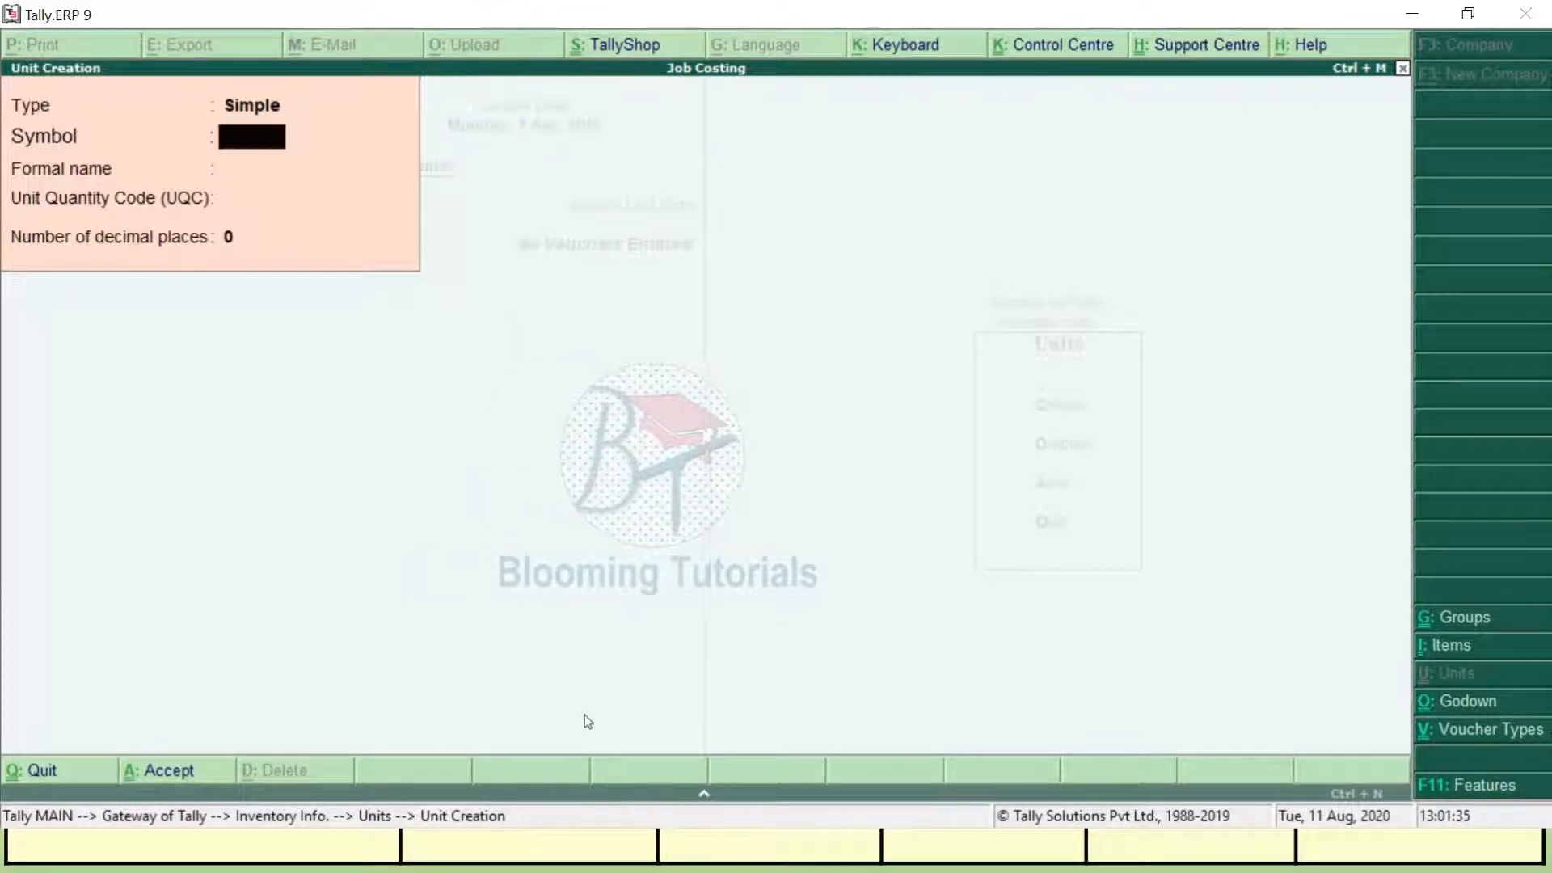
Start another simple unit with symbol MT and formal name Metric Tons.
text(MT)
key(Return)
text(Met)
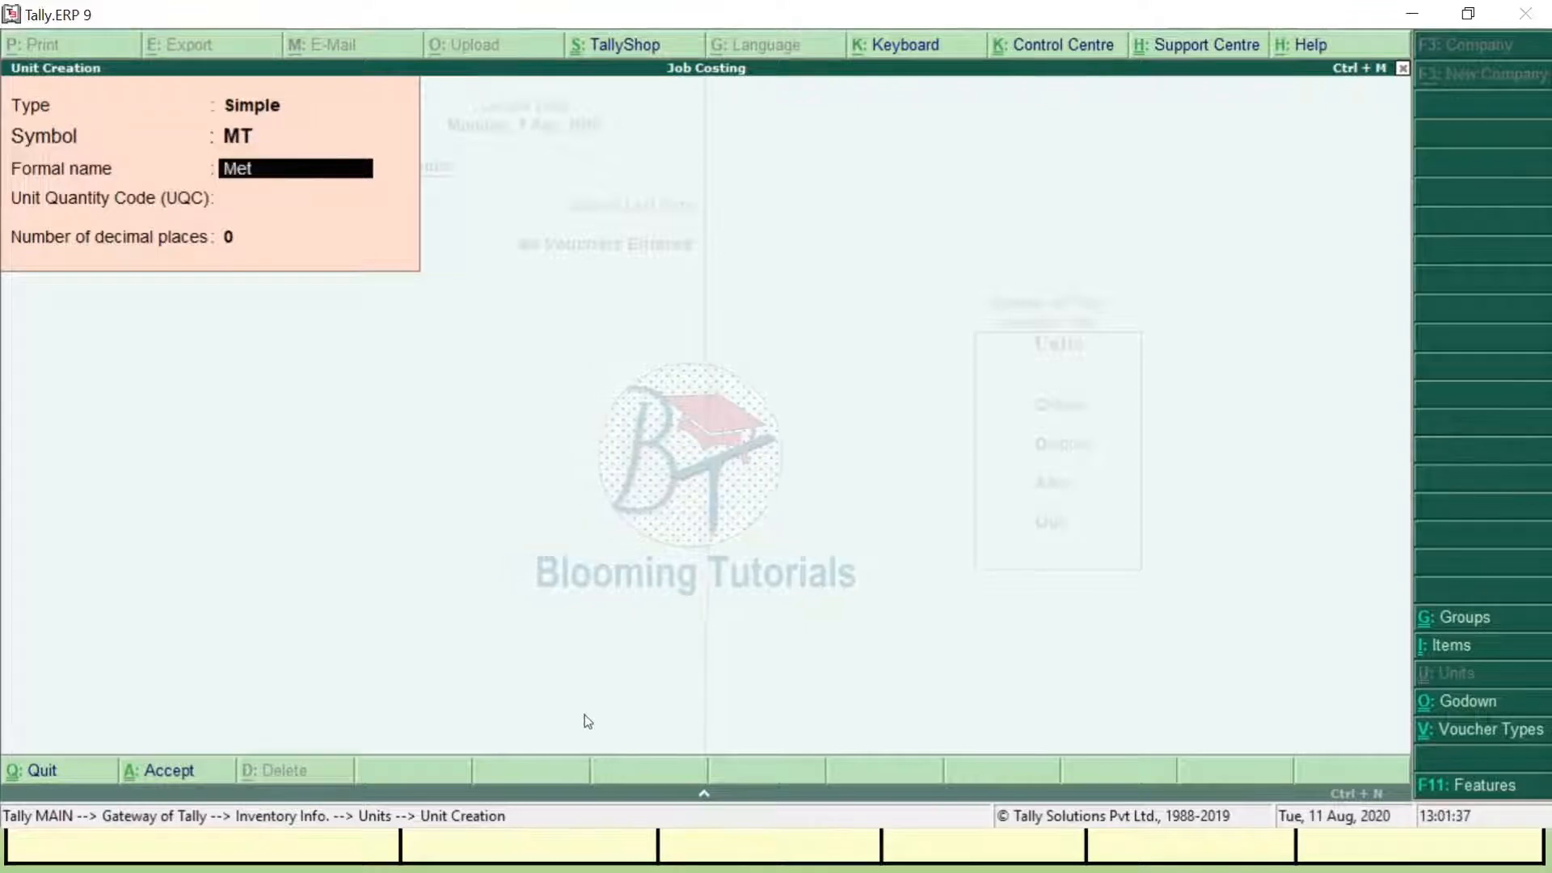
text(ric Tons)
key(Return)
Set the MT unit's quantity code to MTS-METRIC TON with 0 decimal places and save it.
text(me)
key(BackSpace)
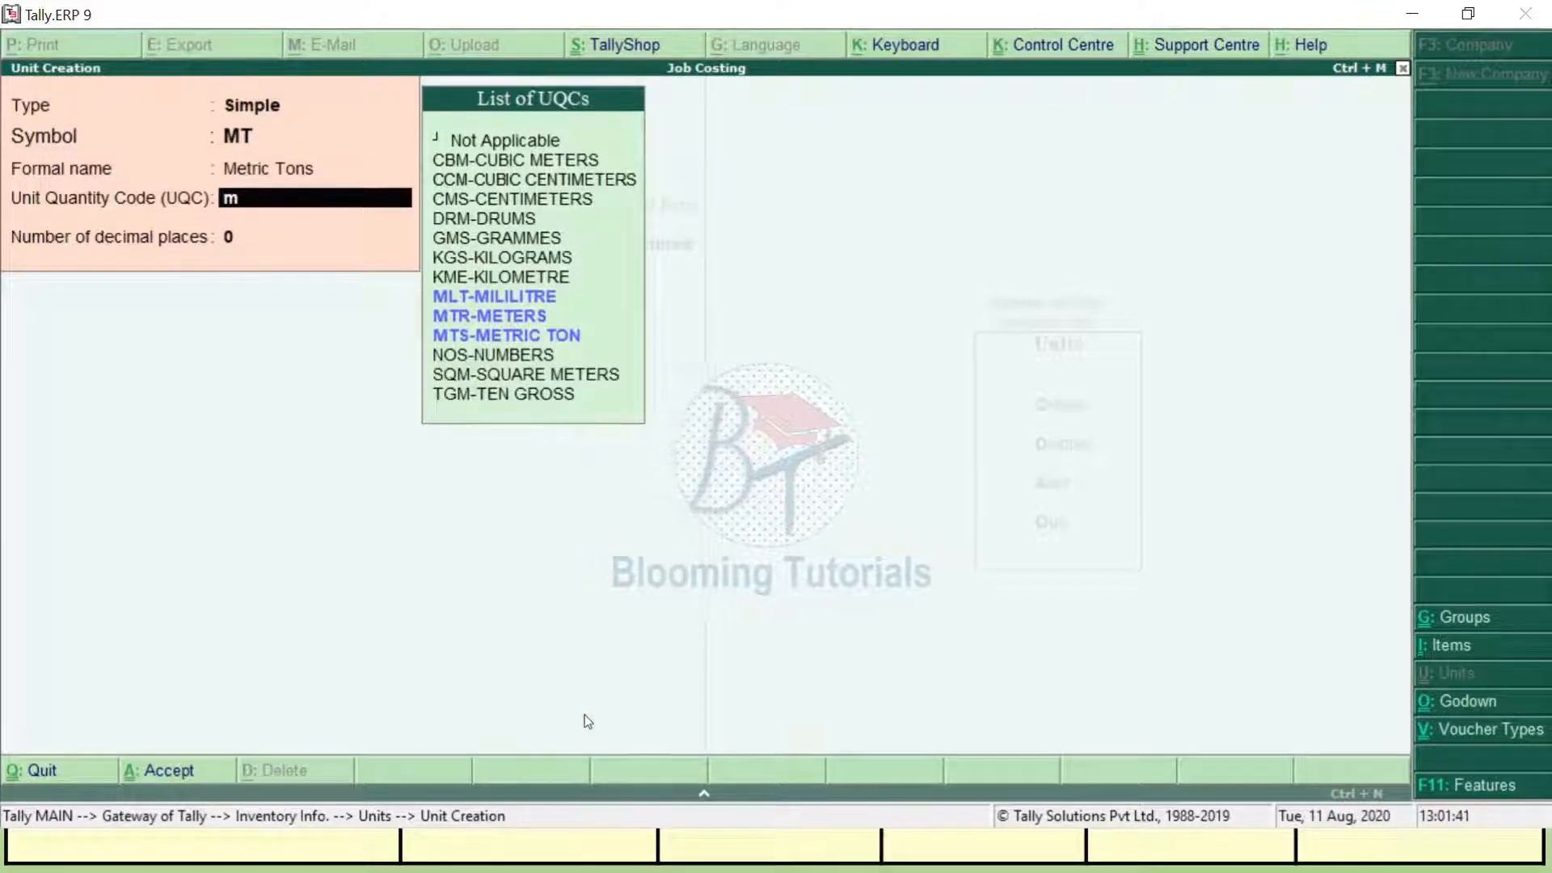
key(Return)
key(BackSpace)
text(t)
key(BackSpace)
text(mt)
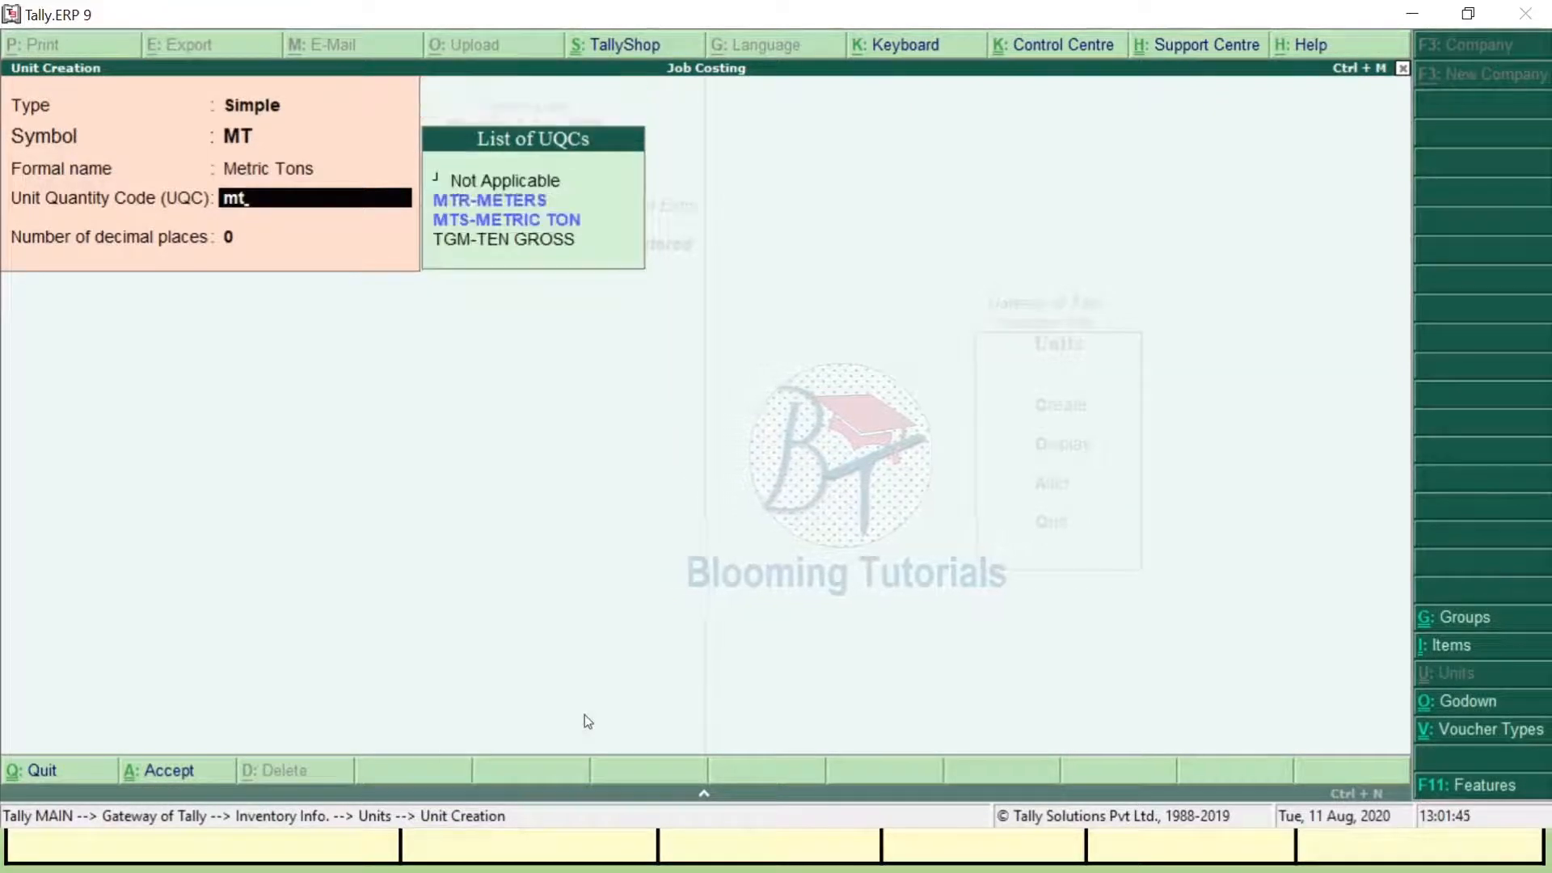
key(Down)
key(Down)
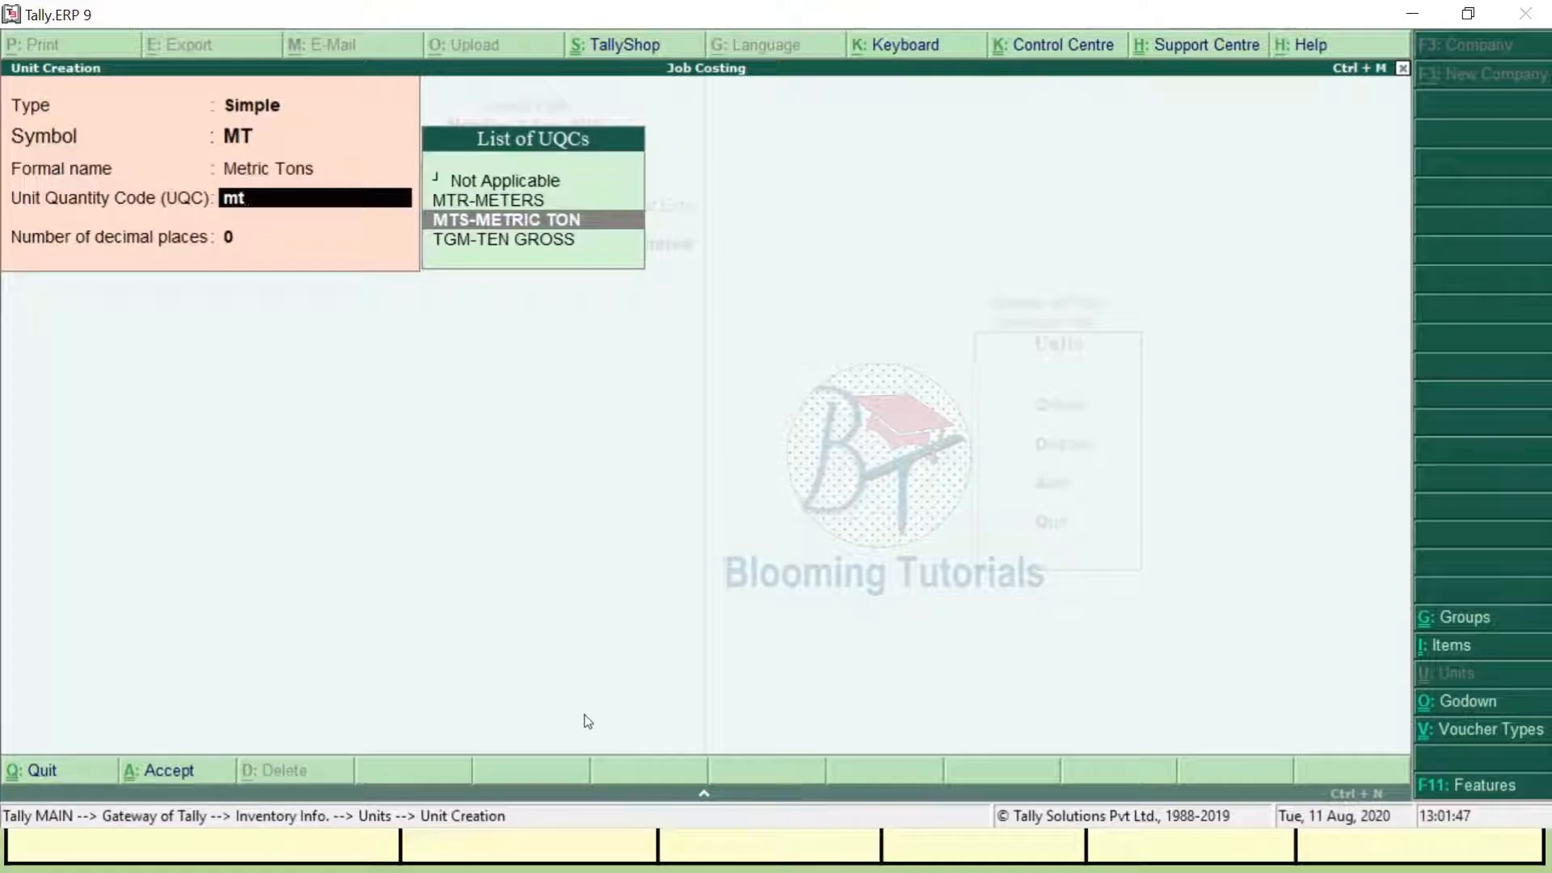
key(Return)
key(Return)
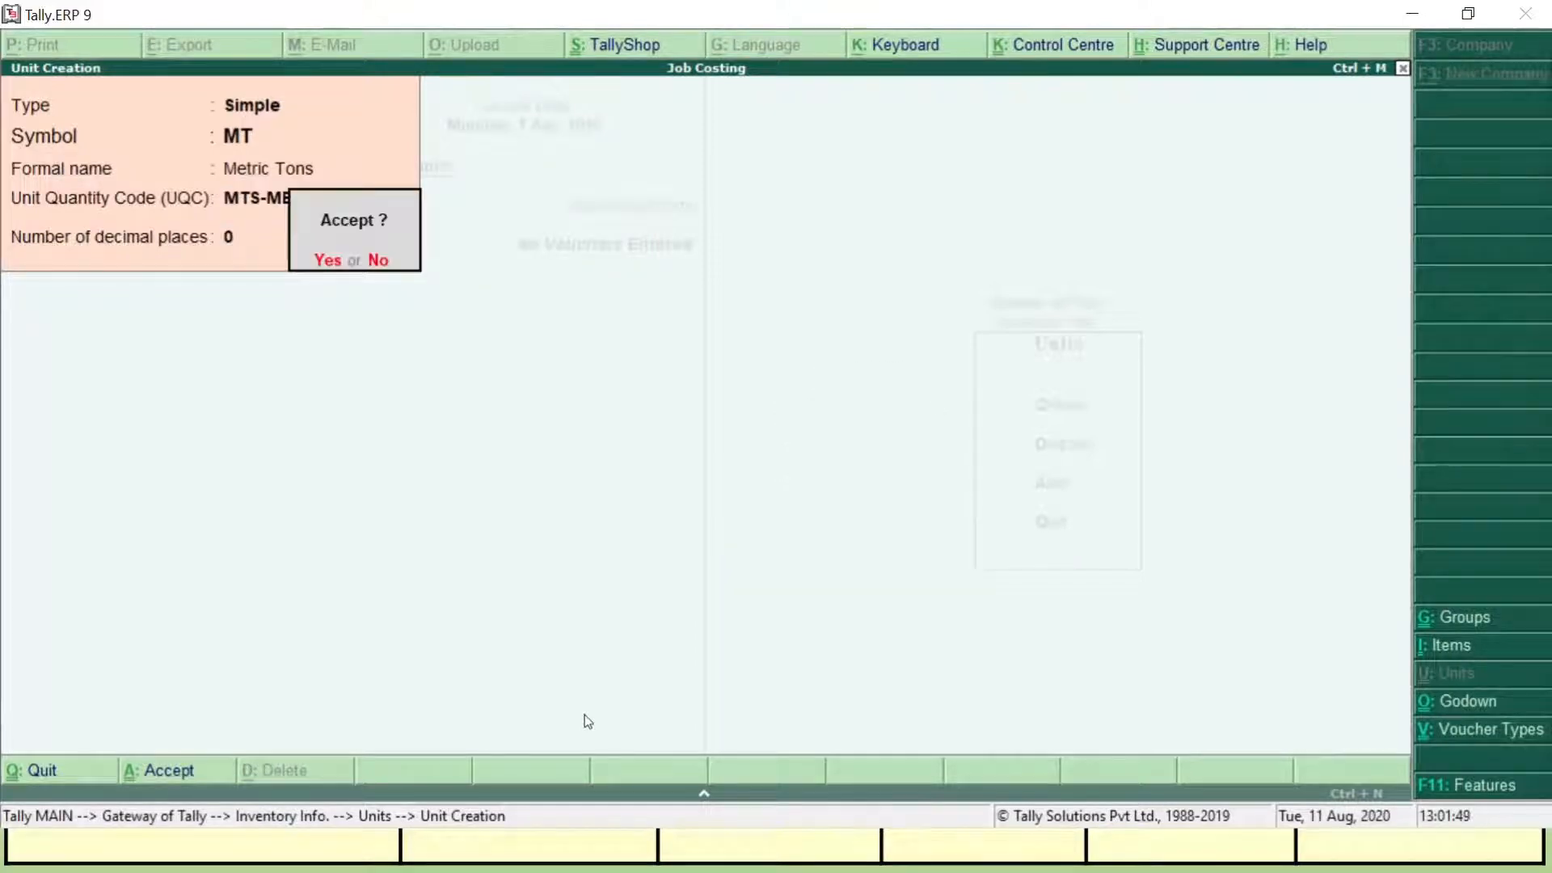
key(Return)
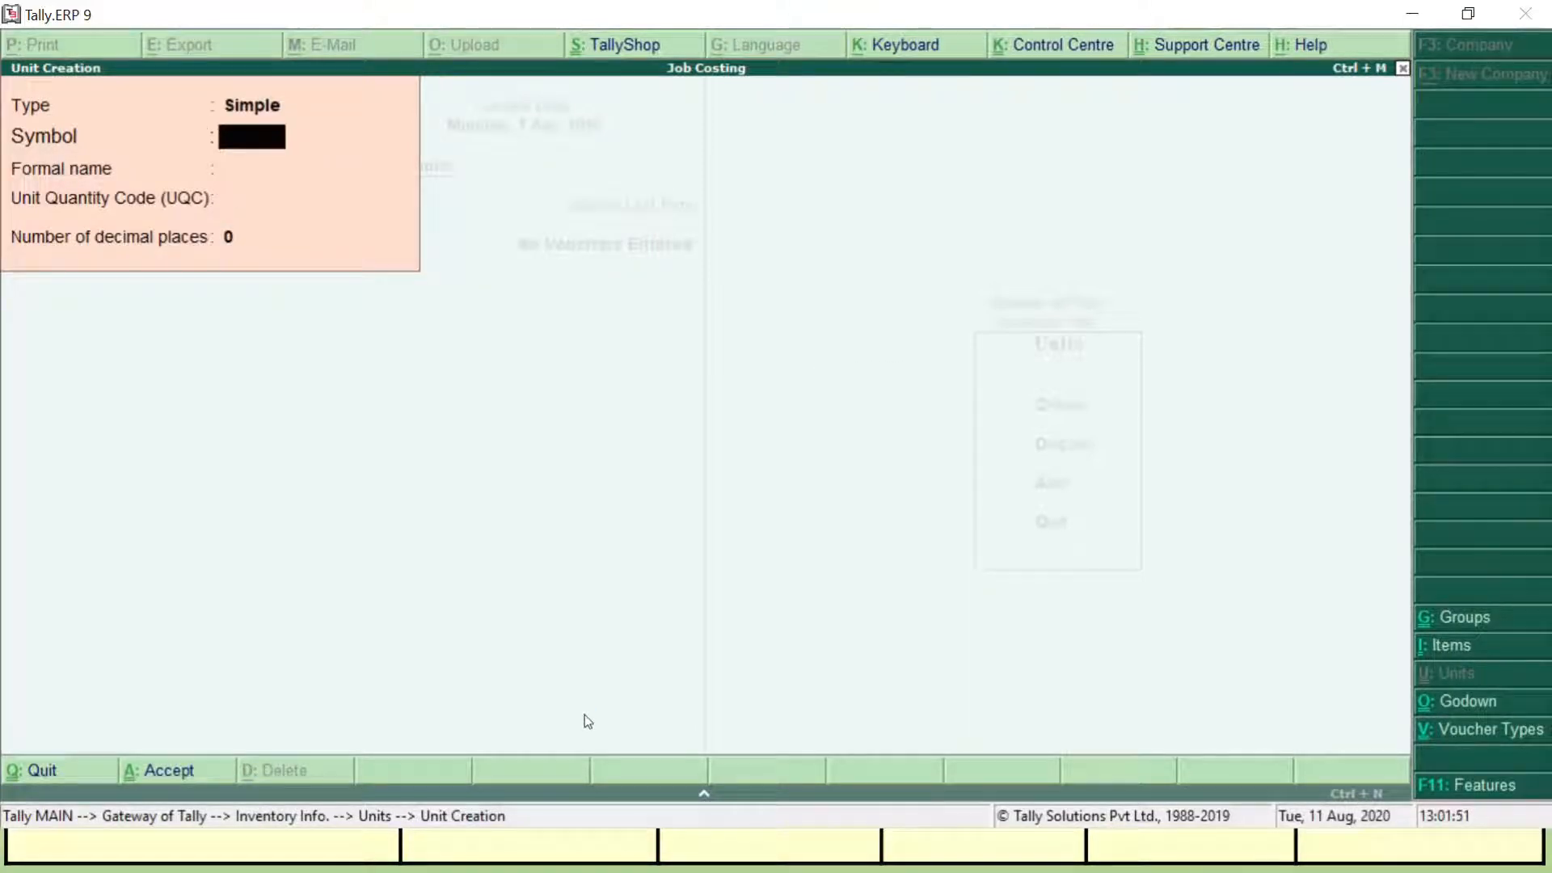
Create a simple unit loads with formal name Load, UQC Not Applicable and 0 decimal places, and save it.
text(loads)
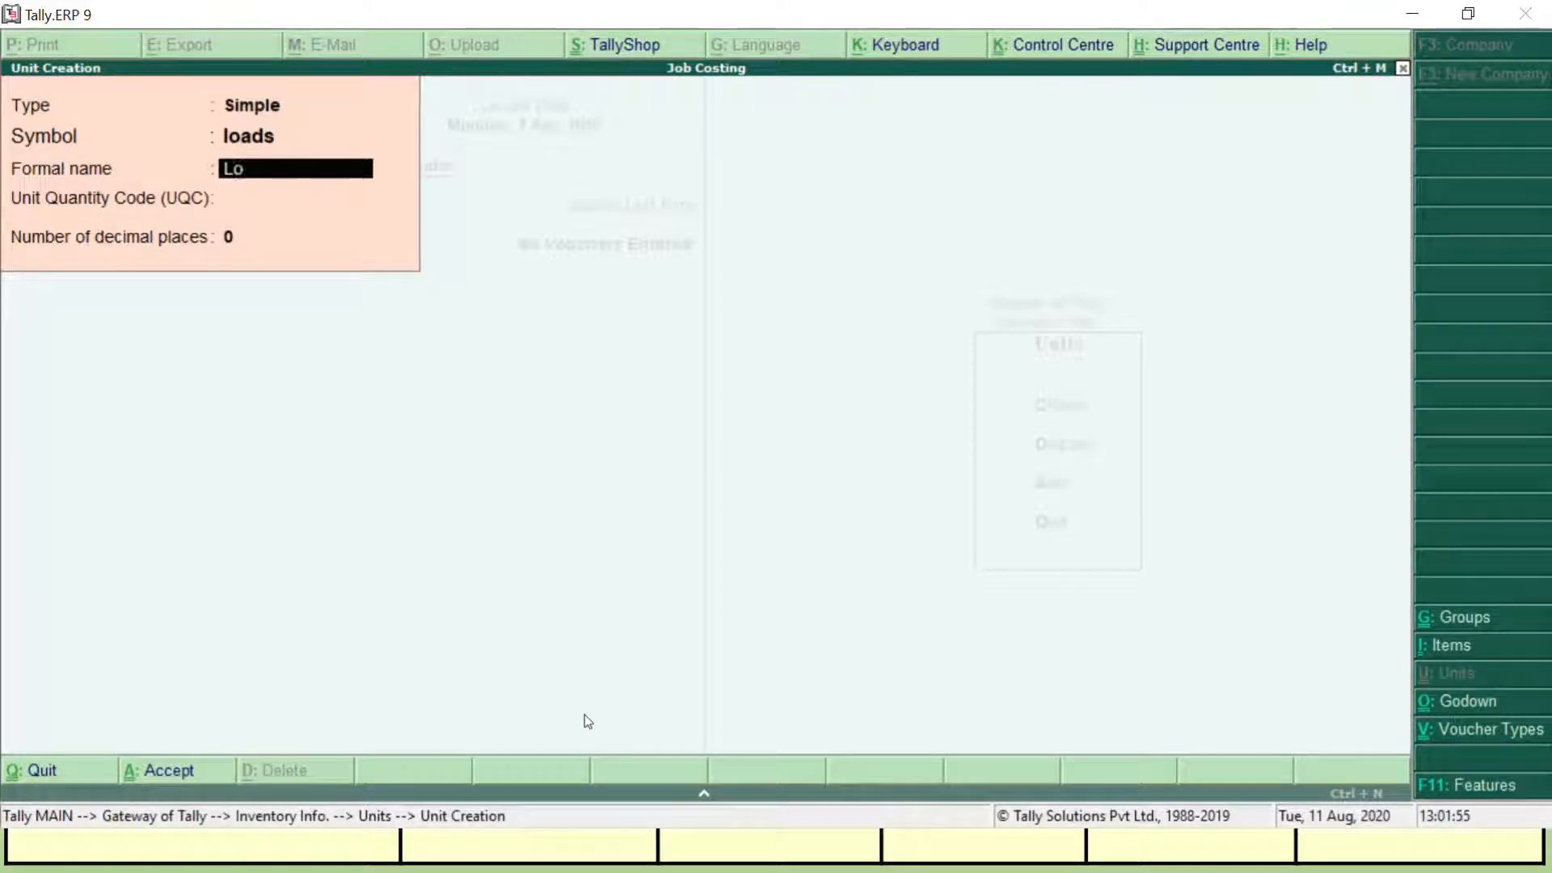
text(Loads)
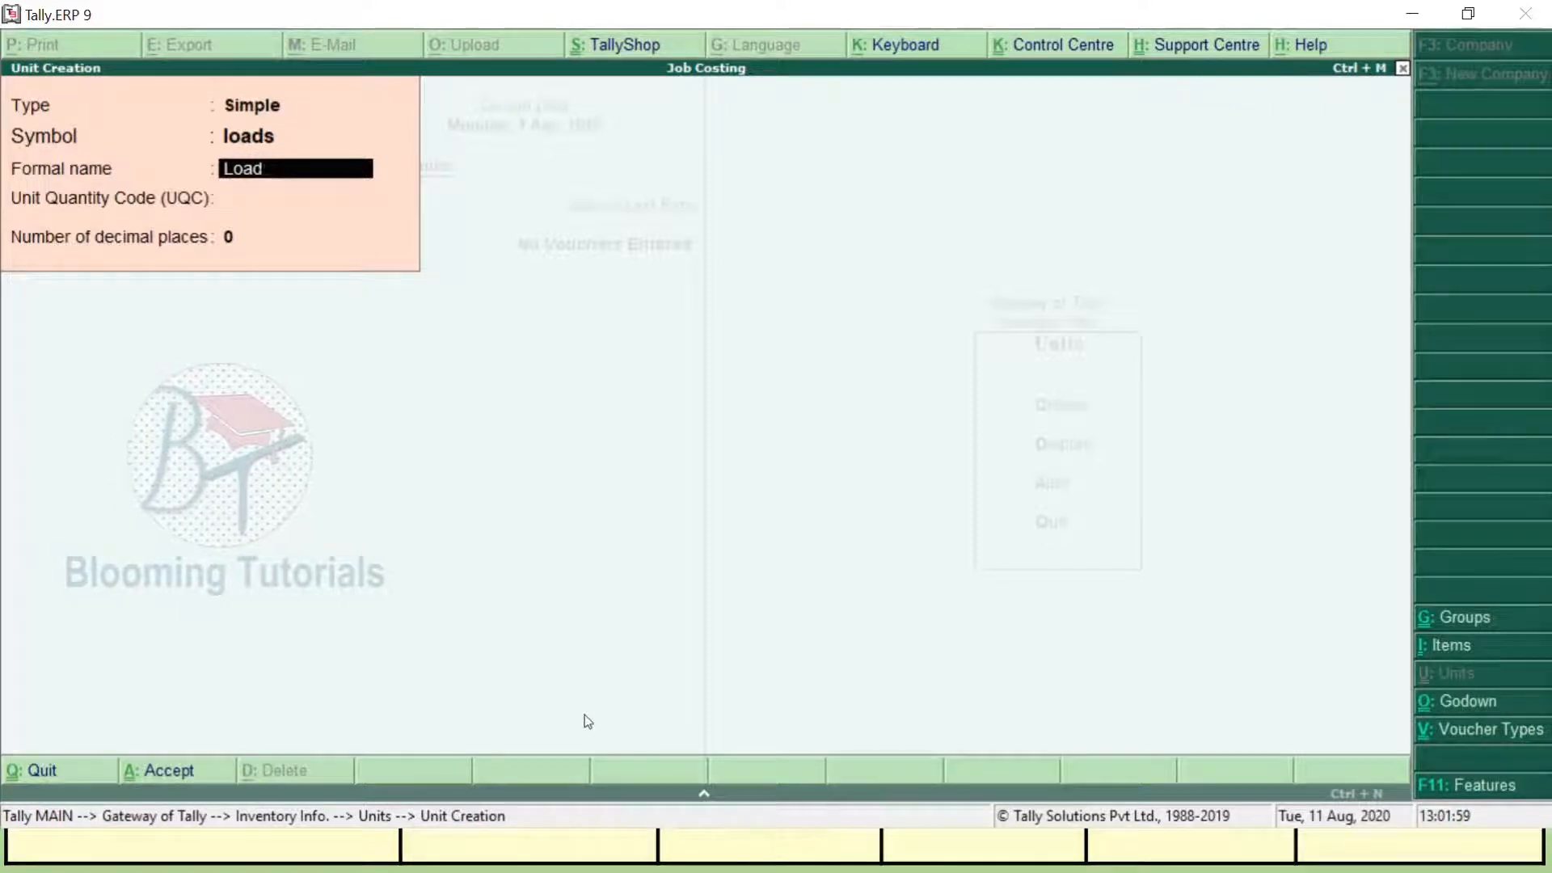
key(BackSpace)
key(Return)
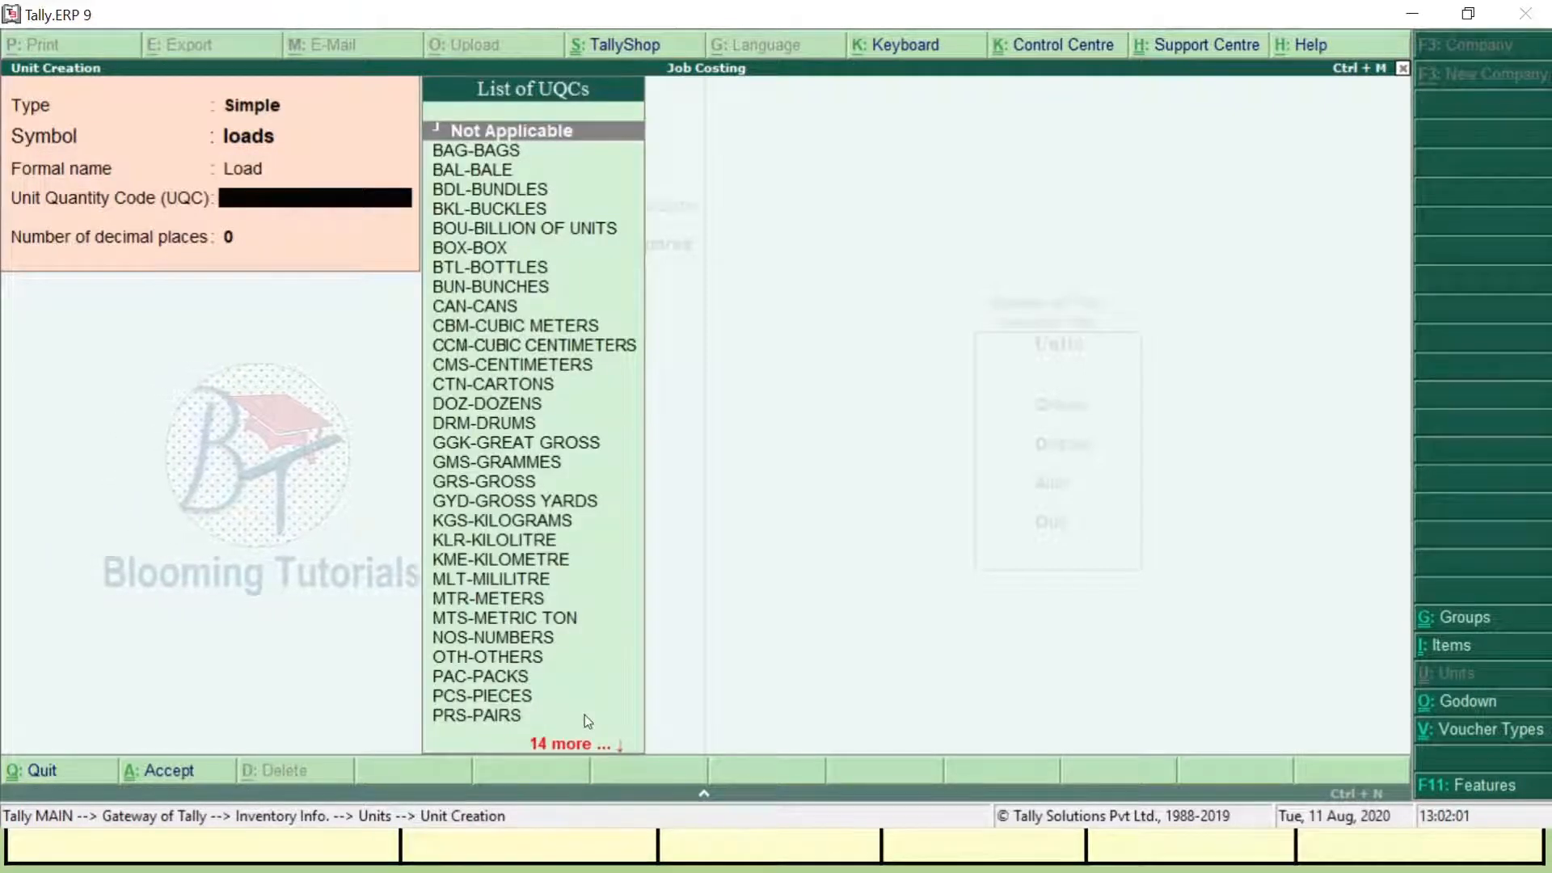
text(l)
key(BackSpace)
key(Return)
key(Return)
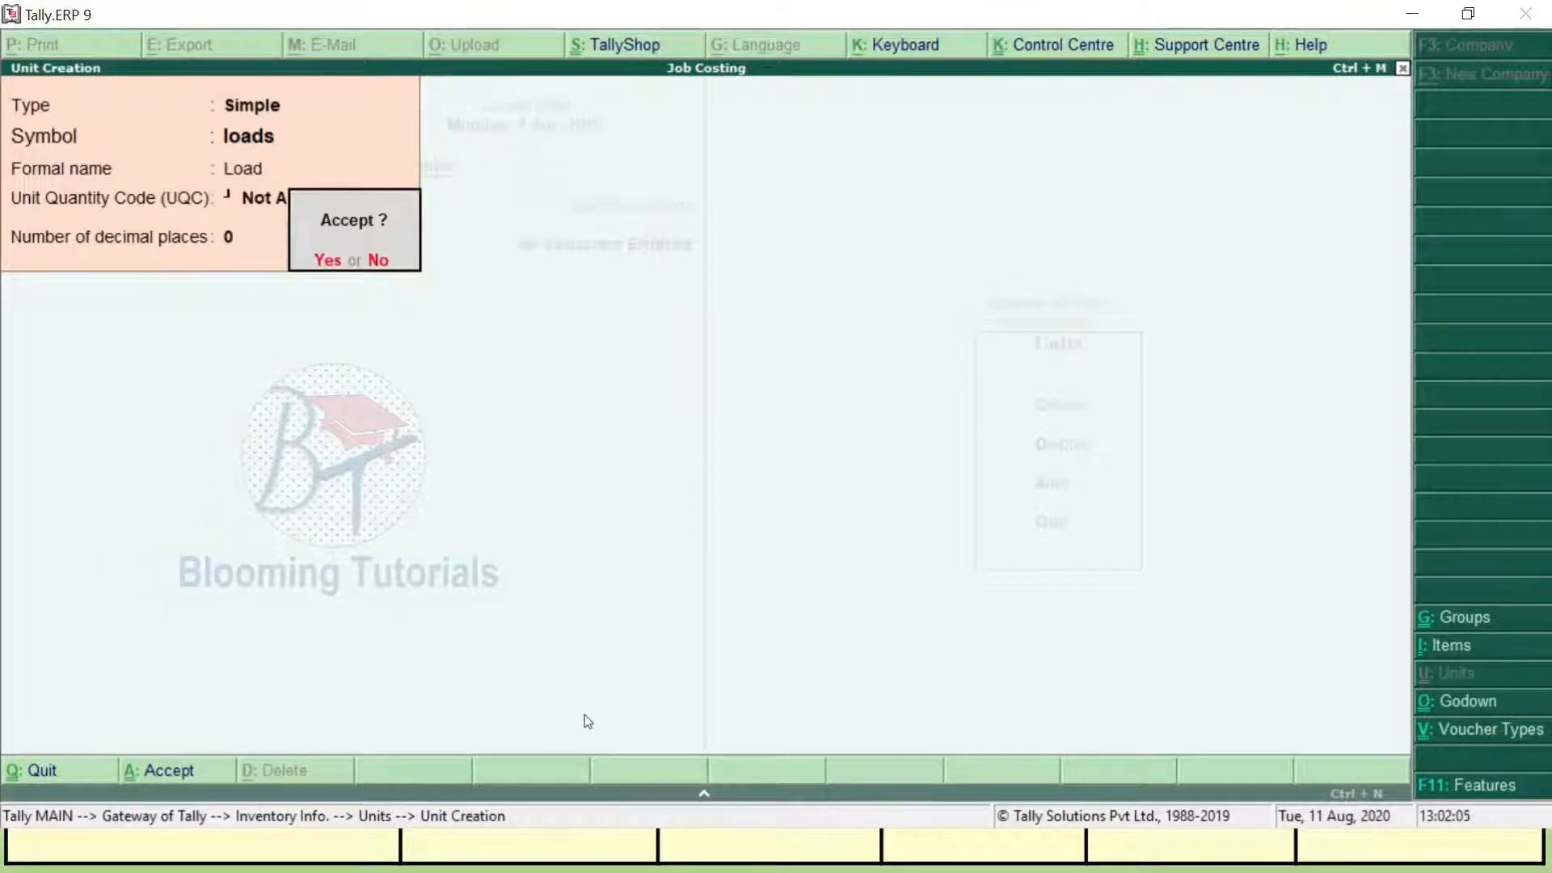
key(Return)
Create a simple unit kg with formal name Kilo Grams, UQC KGS-KILOGRAMS and 0 decimal places, save it, and leave unit creation.
text(kg)
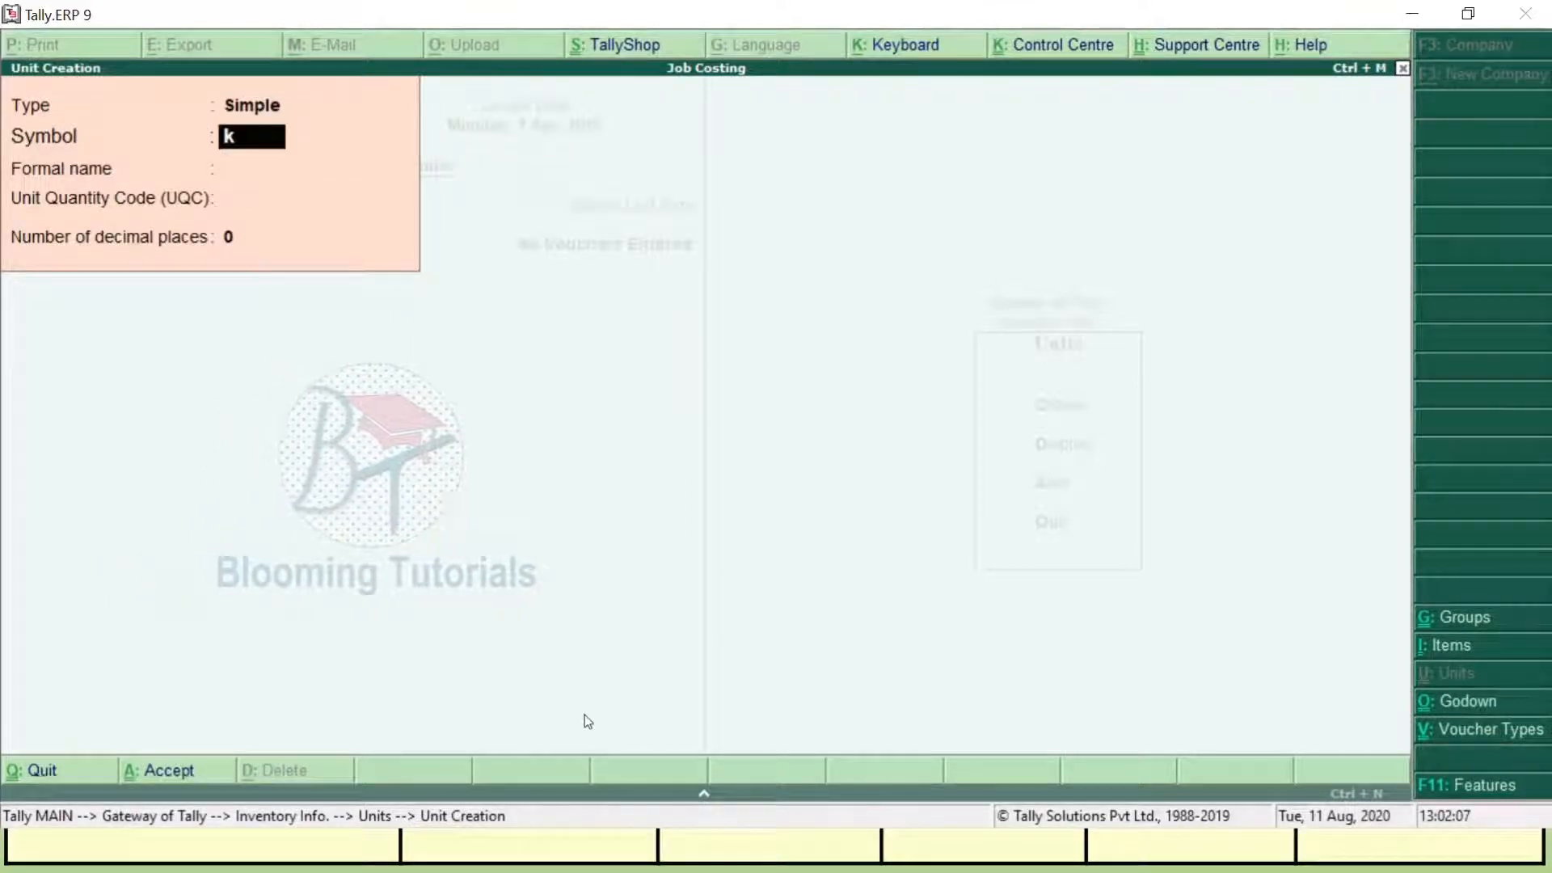
key(Return)
text(Kilo Grams)
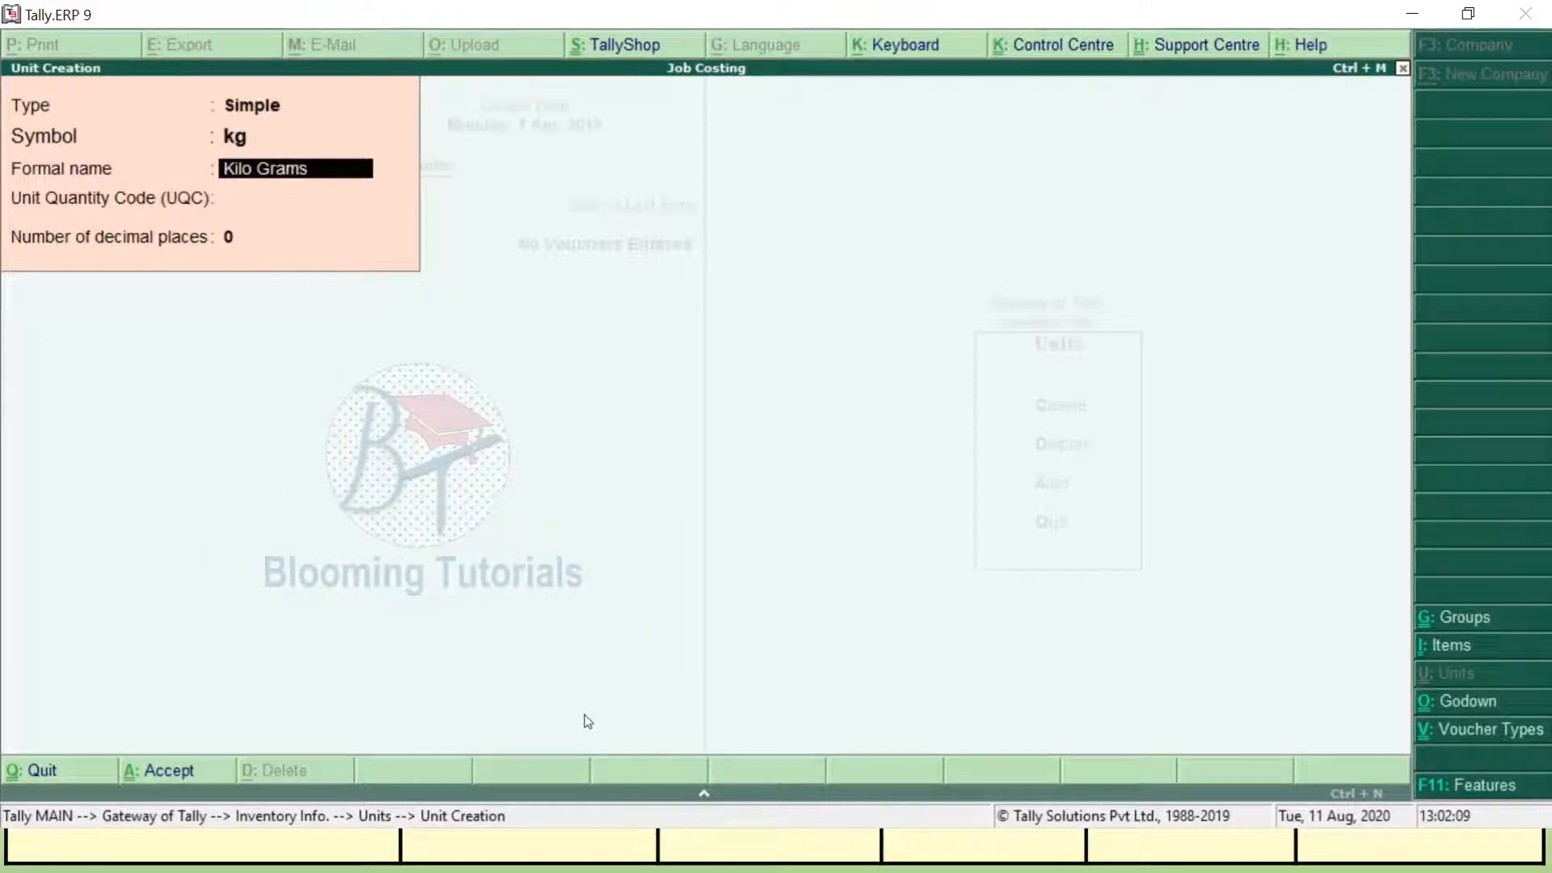
key(Return)
text(kg)
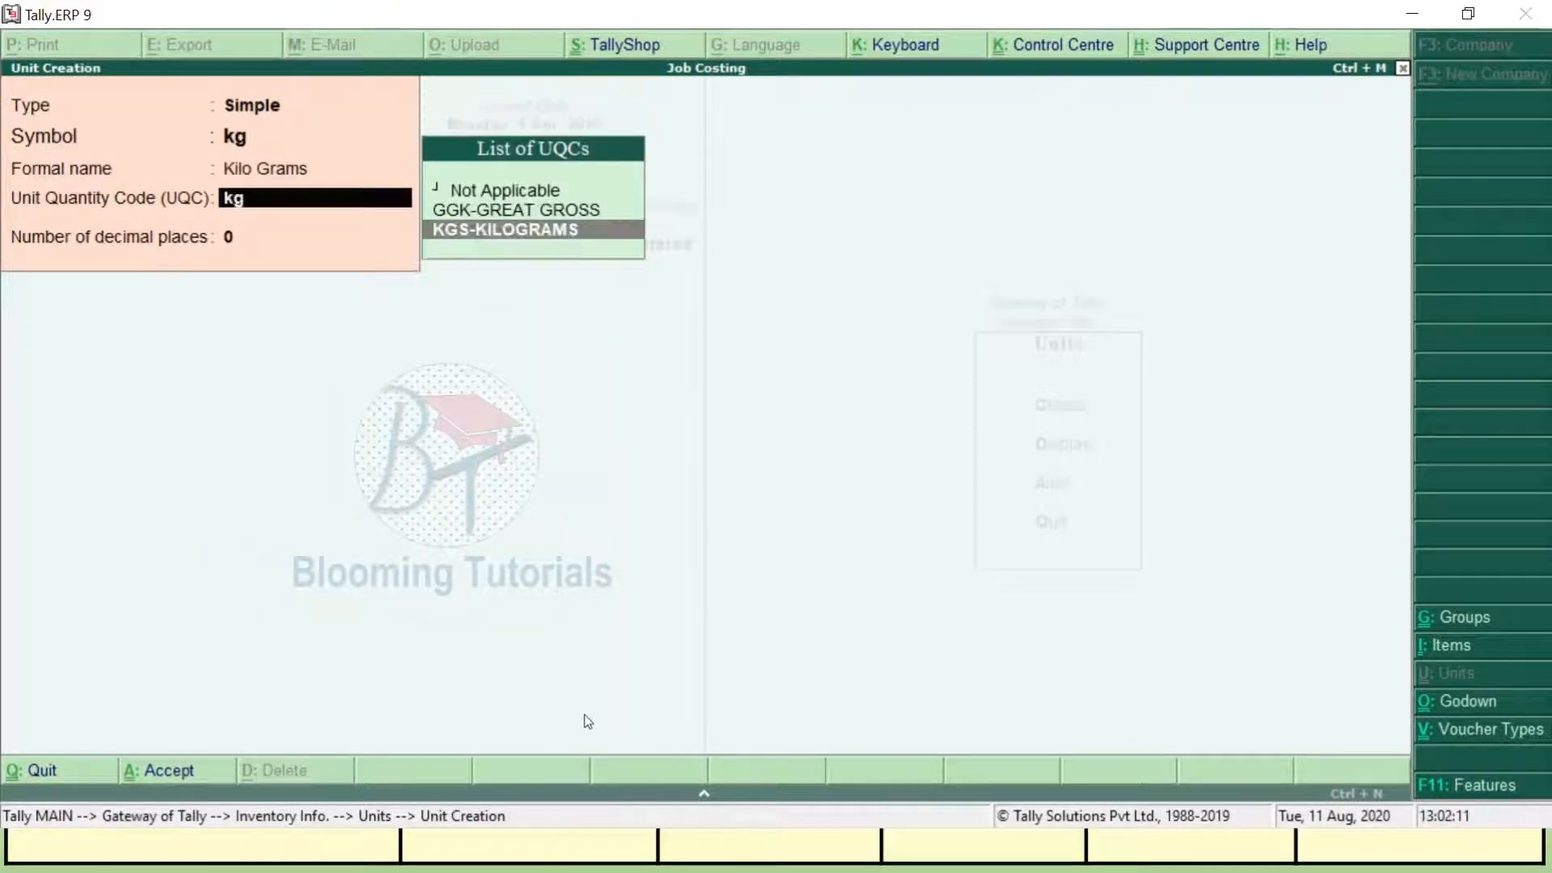
key(Return)
key(Return)
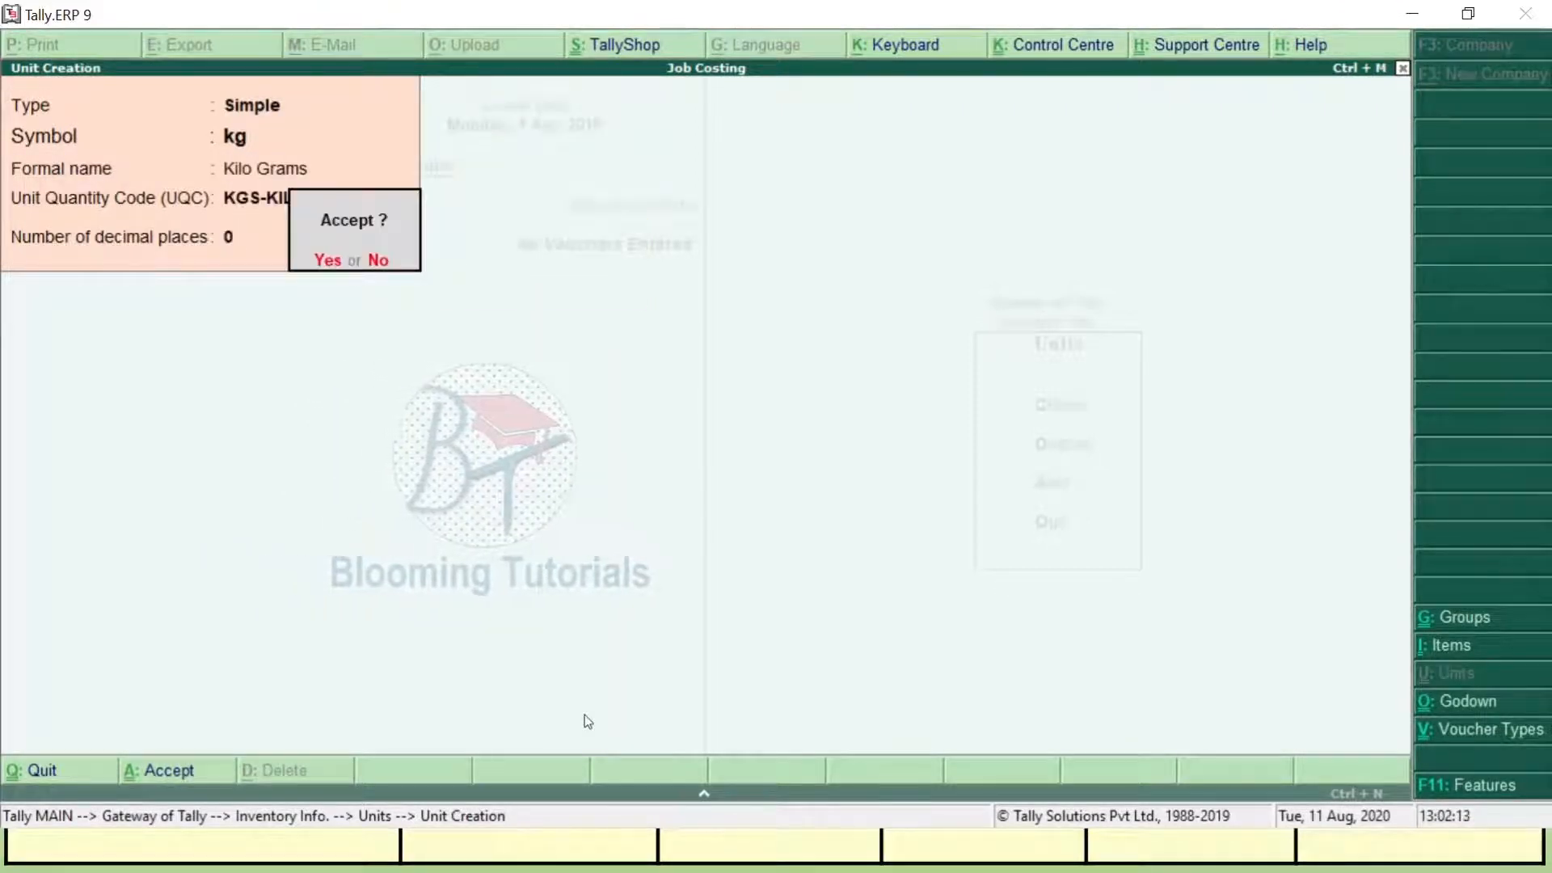
key(Return)
key(Escape)
key(Escape)
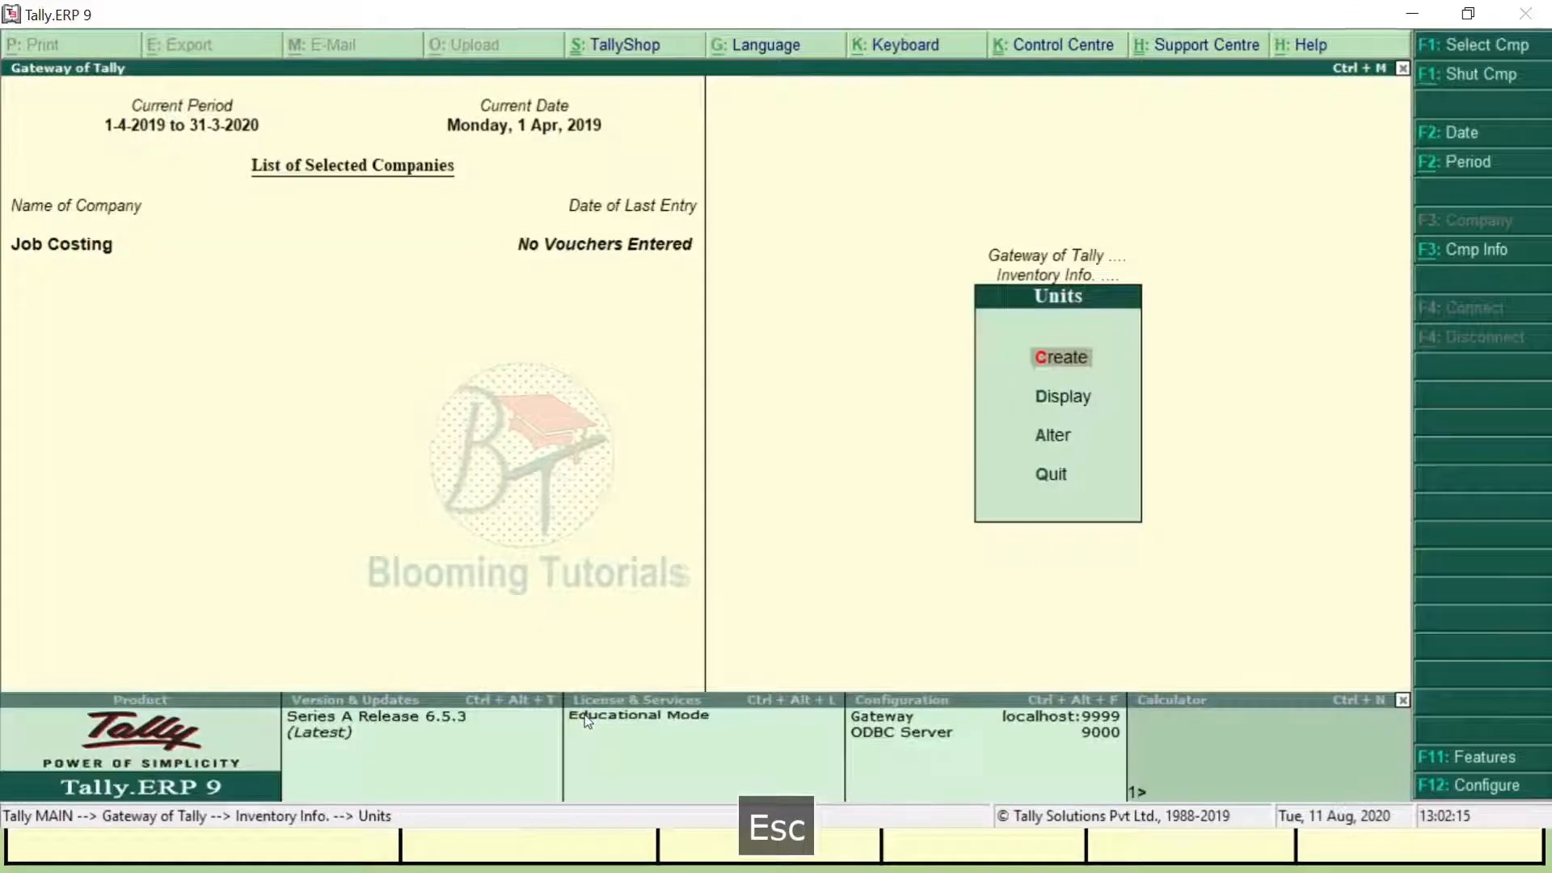
key(Escape)
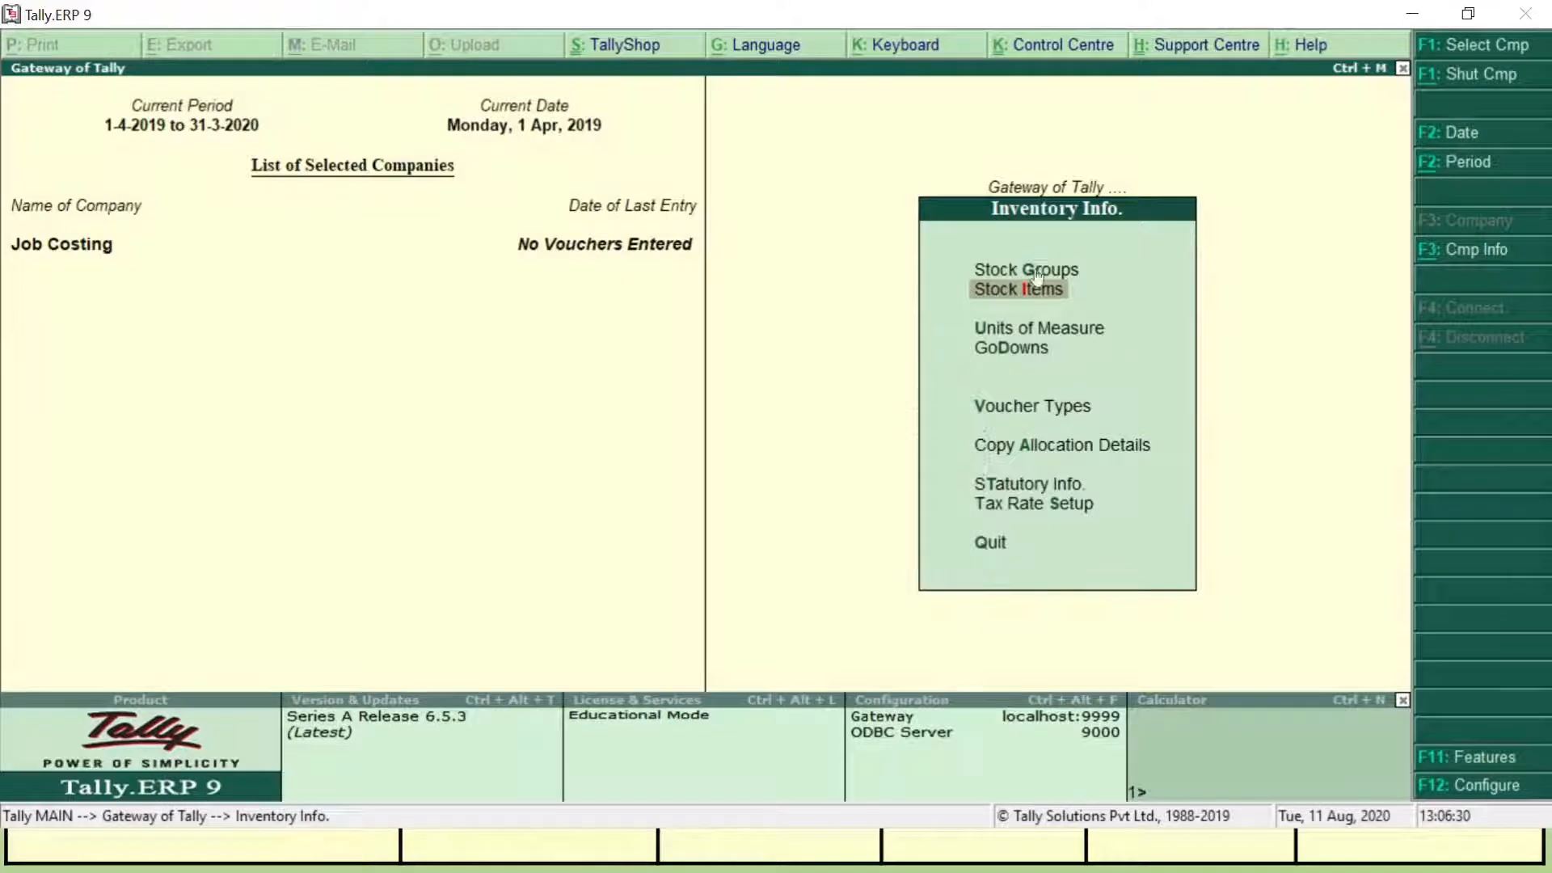
Start a single stock item named Bricks without an alias and place it under the Raw Material group.
click(1005, 293)
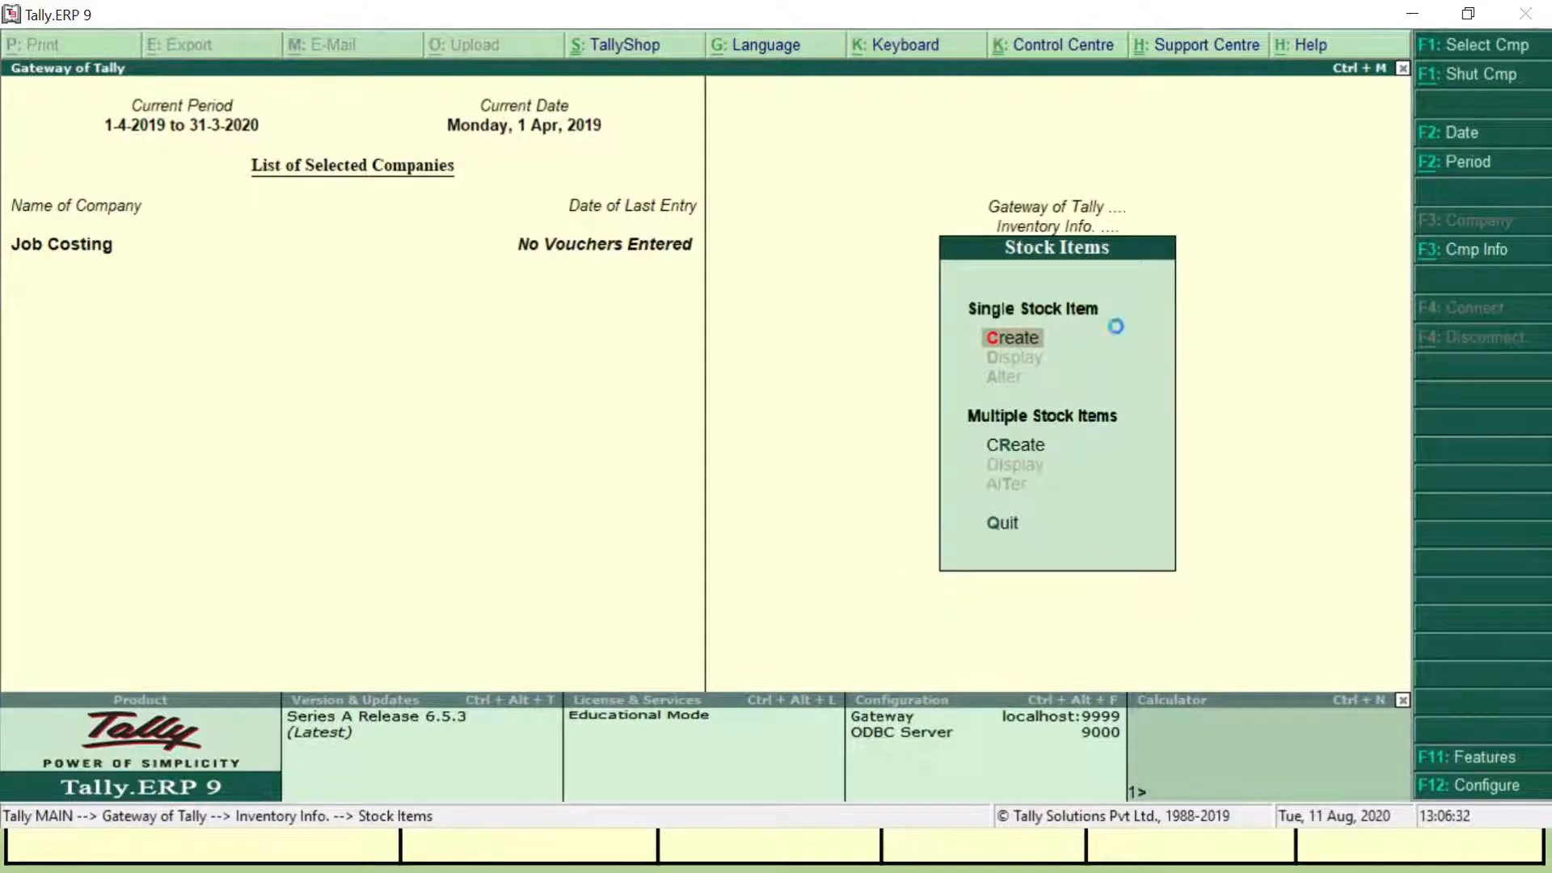
key(Return)
text(Bric)
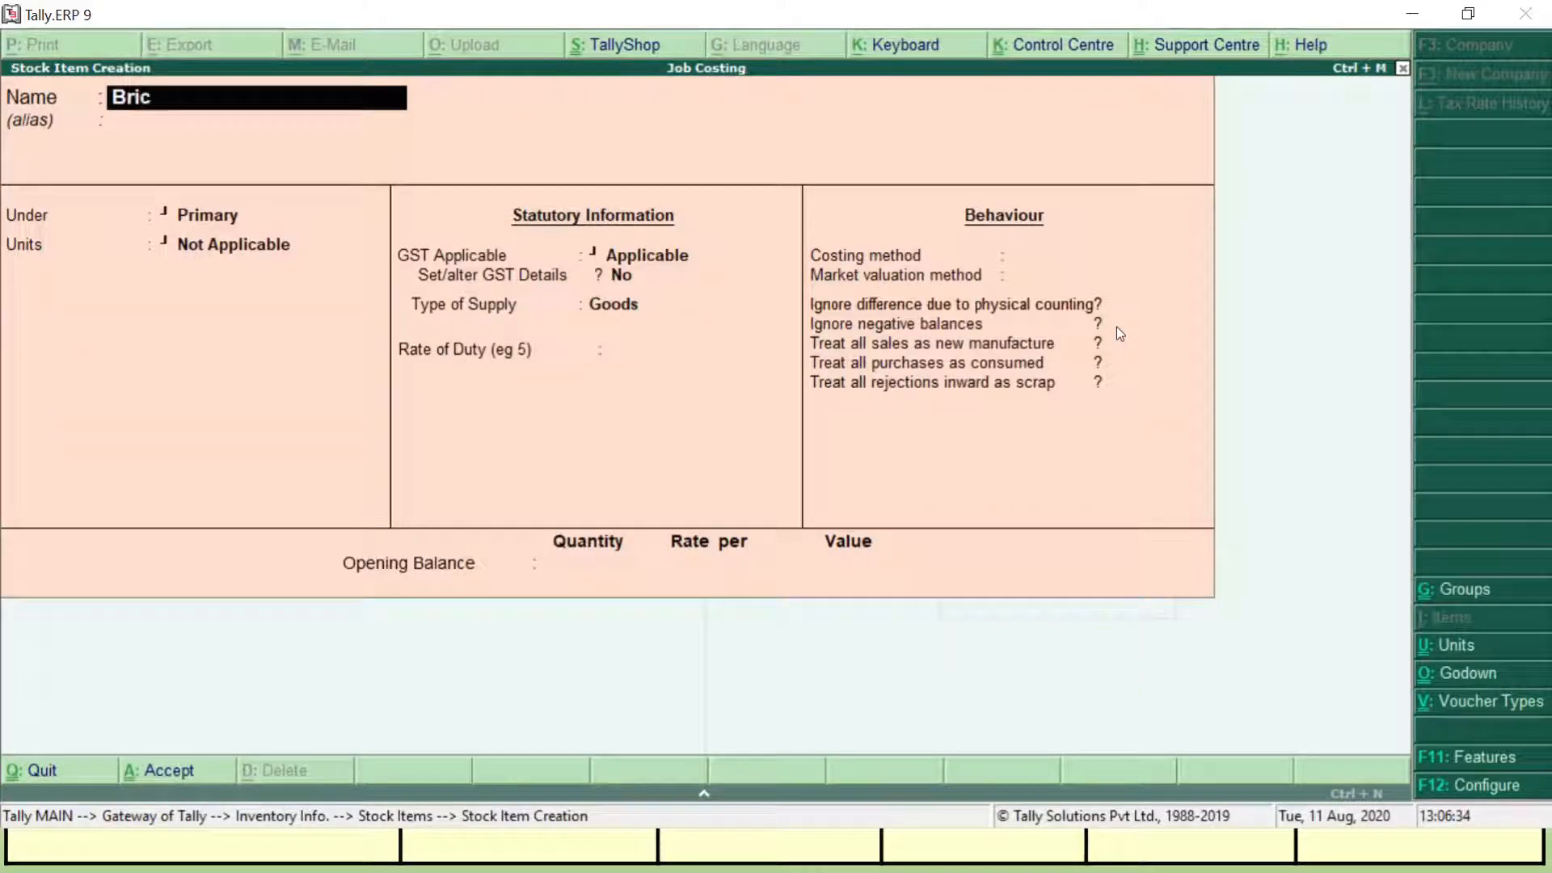
key(Return)
key(Return)
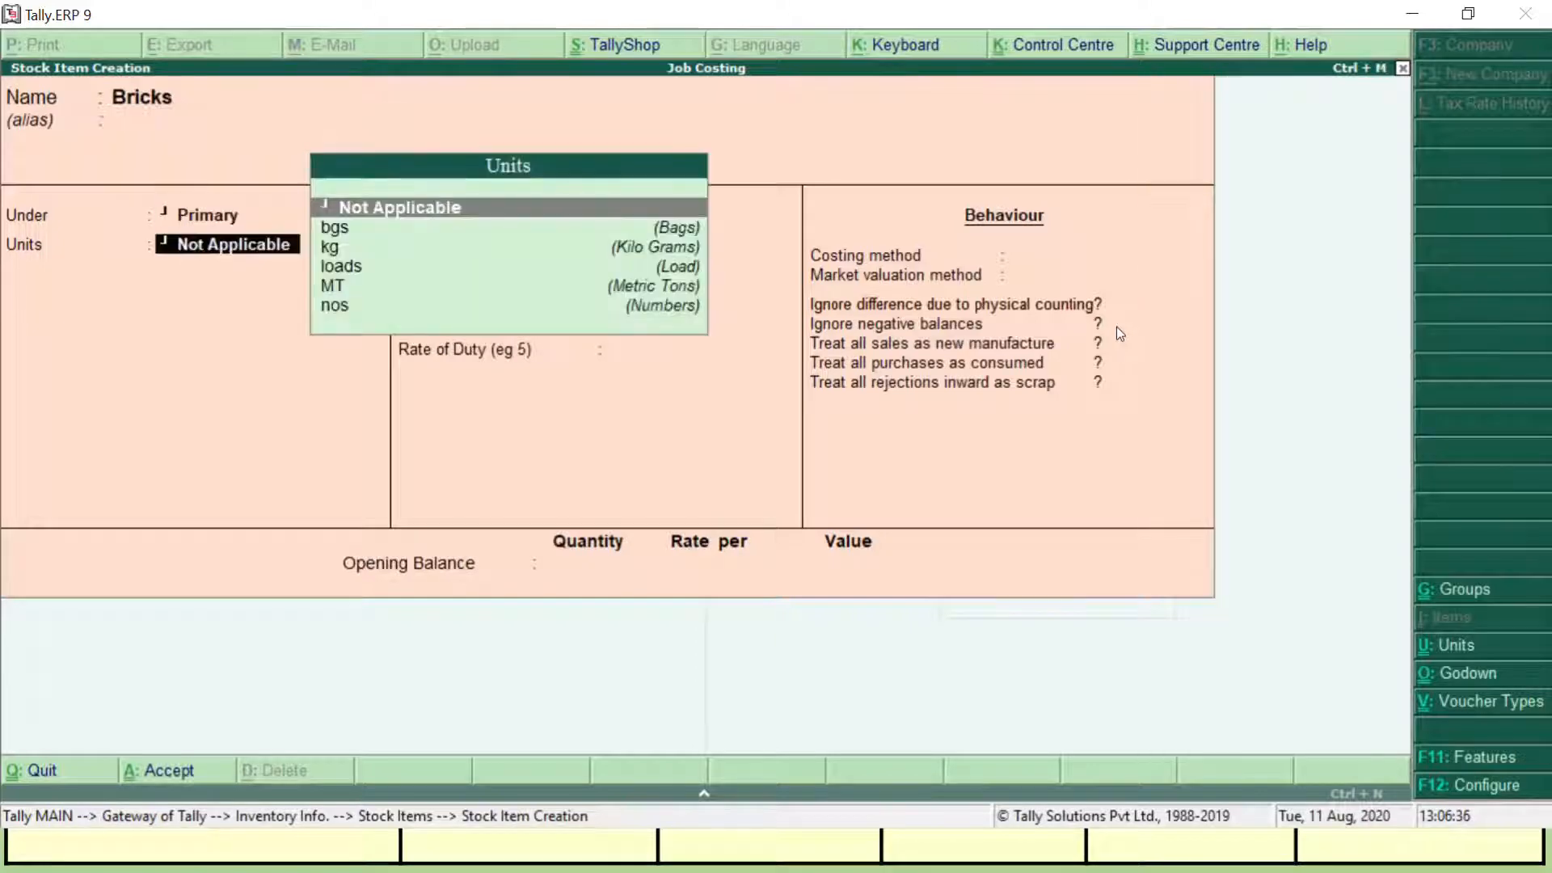
key(BackSpace)
text(R)
key(Return)
Set the unit of Bricks to nos and save the stock item without cost tracking.
text(kg)
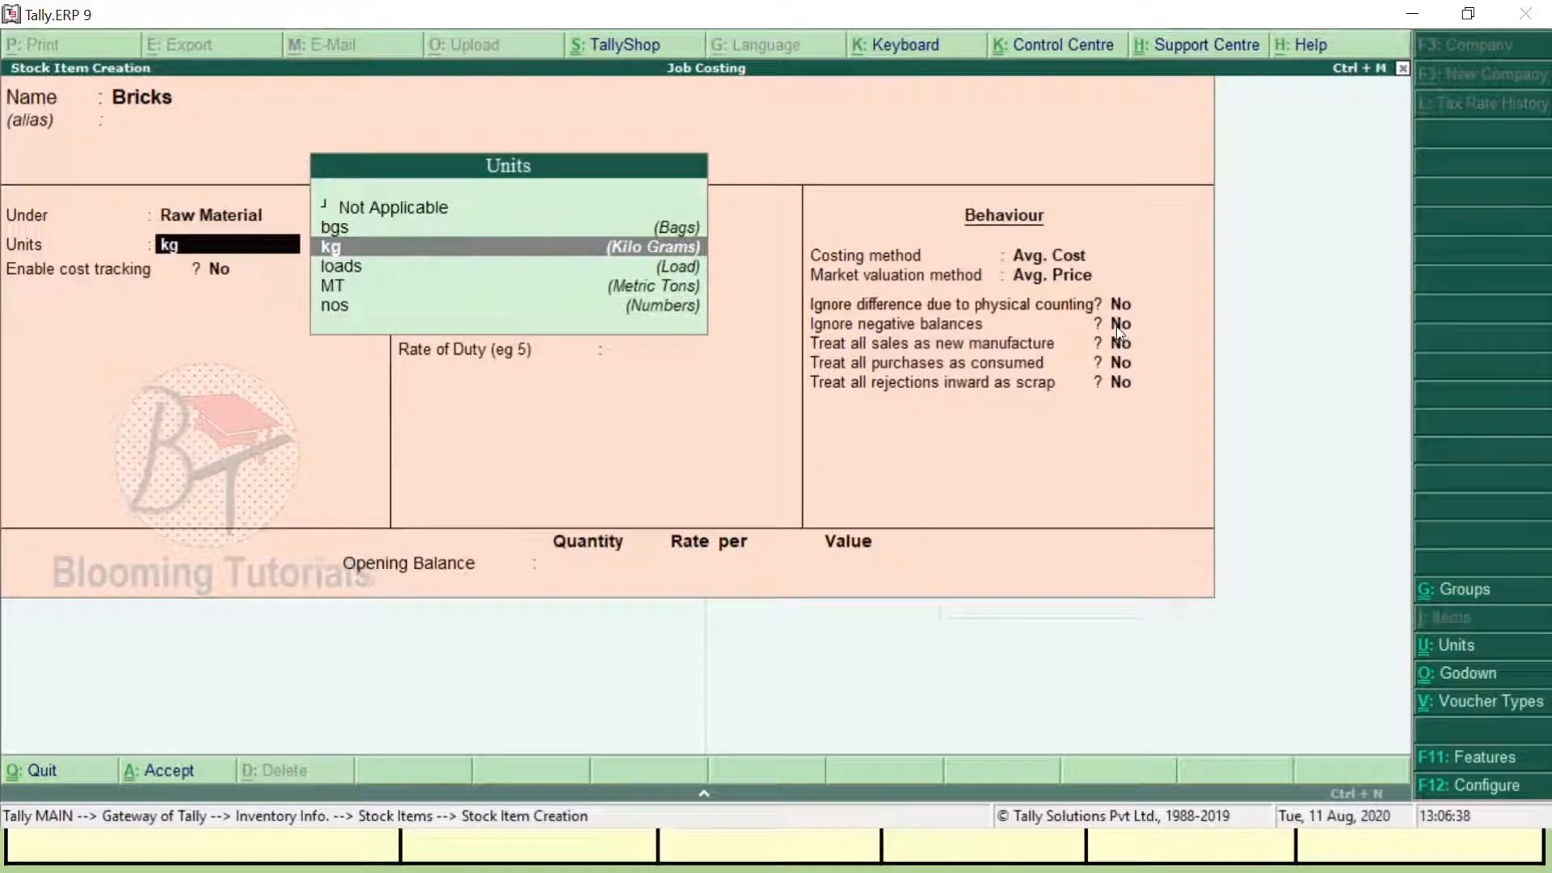
key(Down)
key(Down)
key(Down)
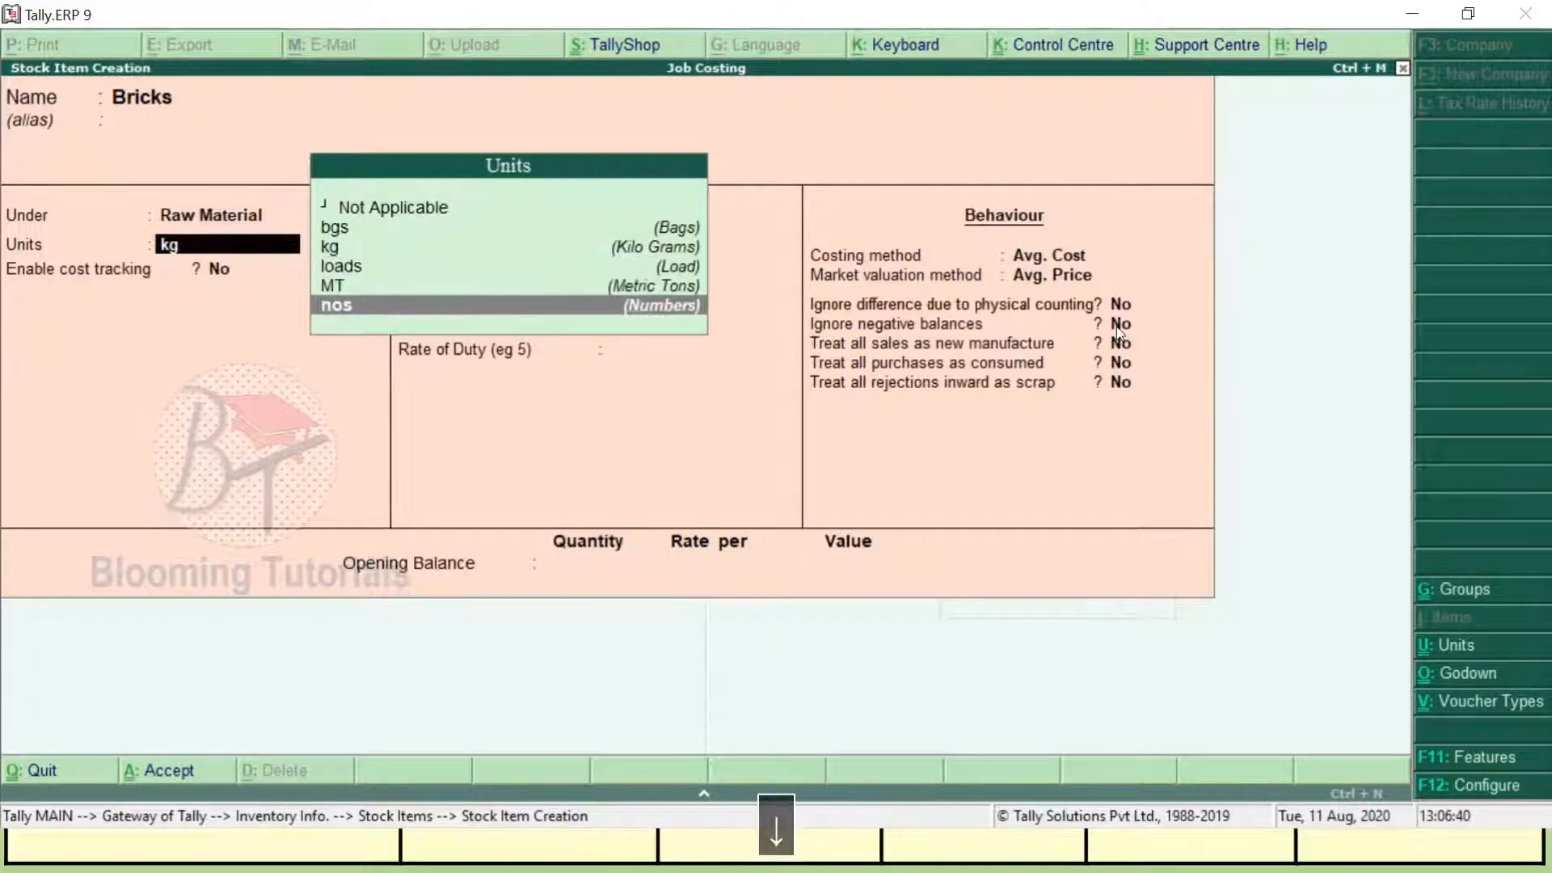
key(Return)
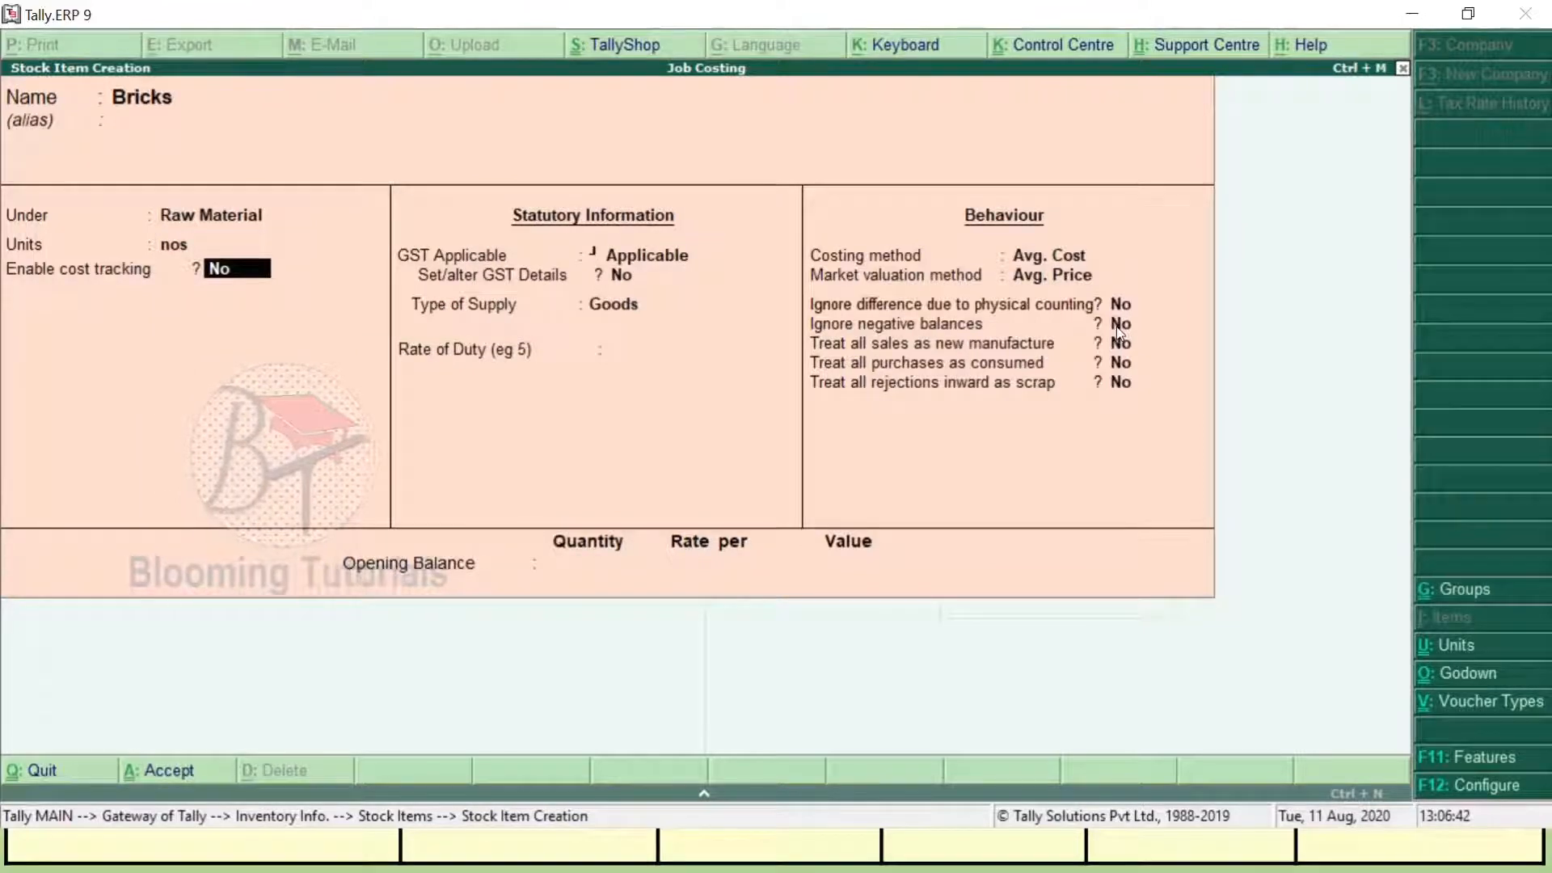
key(ctrl+a)
Start a stock item named Cement without an alias and place it under the Raw Material group.
text(Cement)
key(Return)
key(Return)
key(Return)
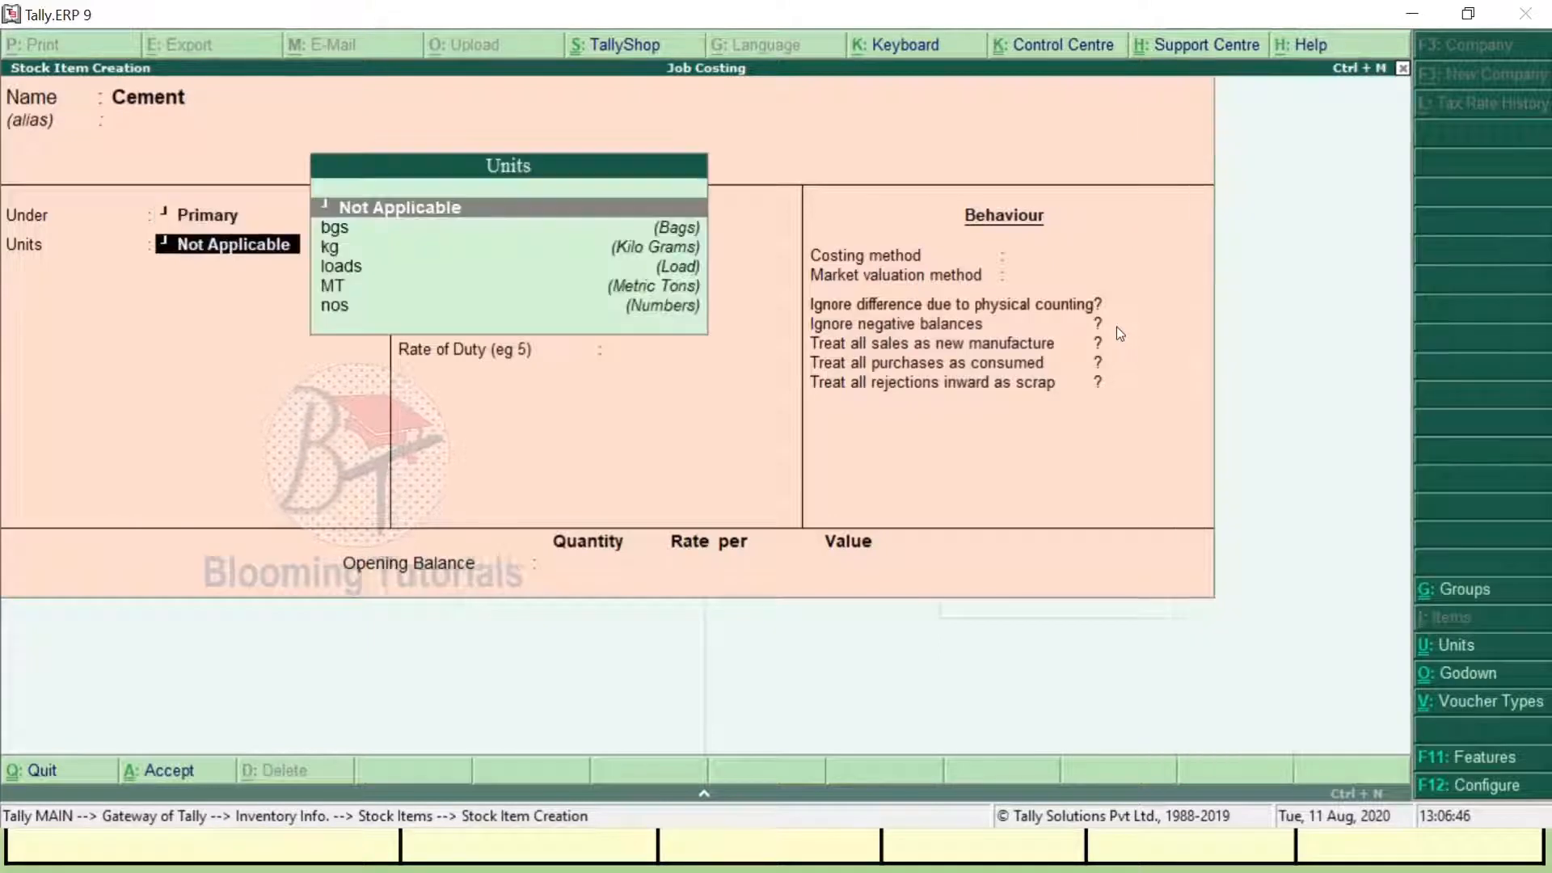
key(BackSpace)
text(R)
key(Return)
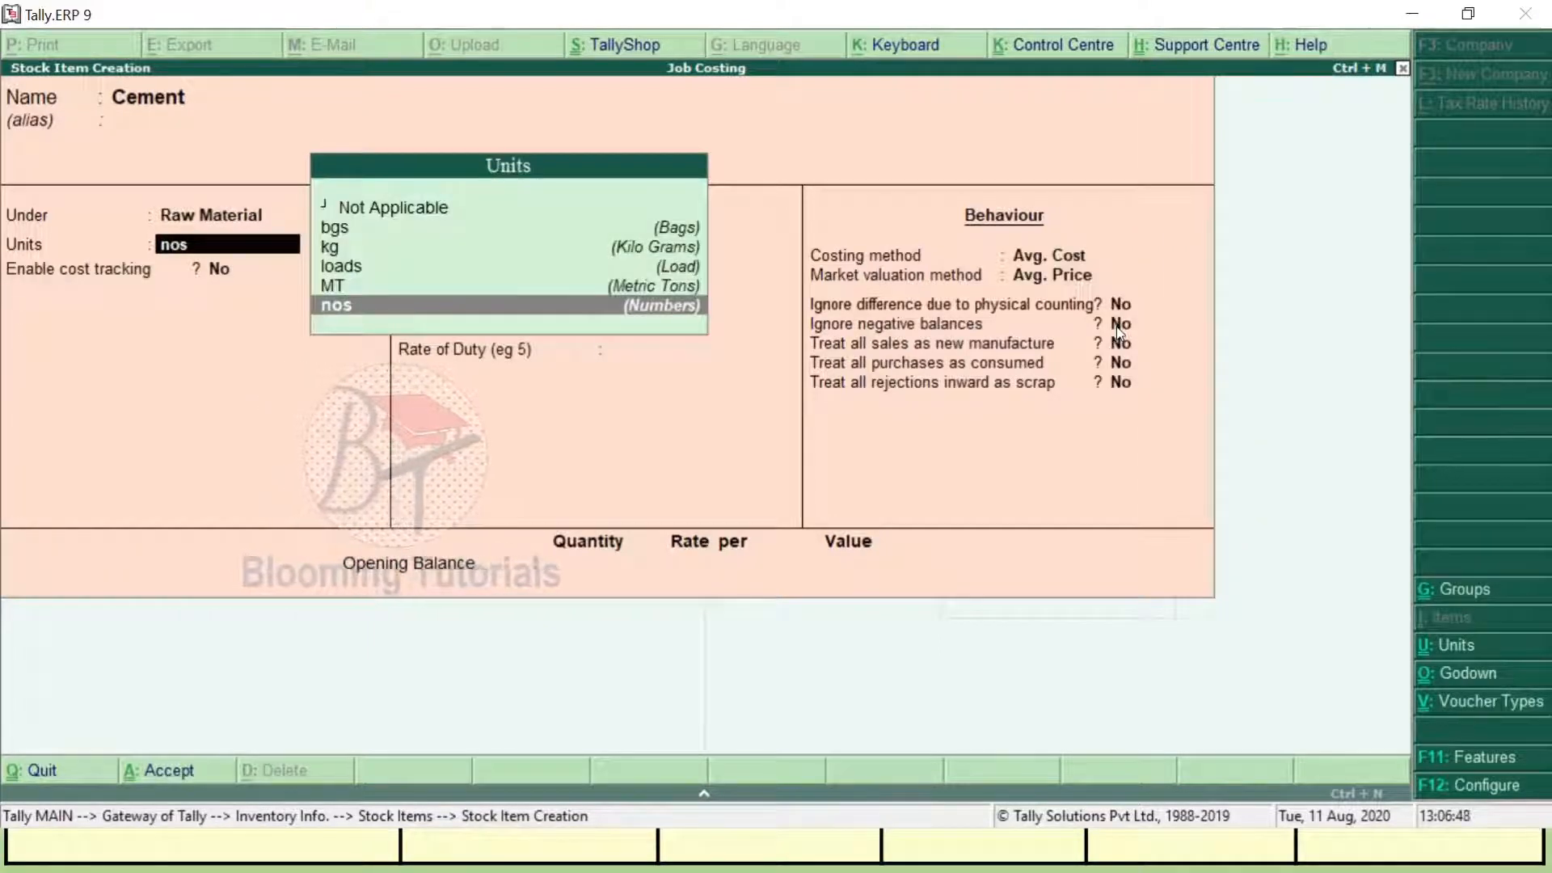
Set the unit of Cement to bgs, keep cost tracking off and the supply type as Goods, and save the stock item.
key(Up)
key(Up)
key(Up)
key(Up)
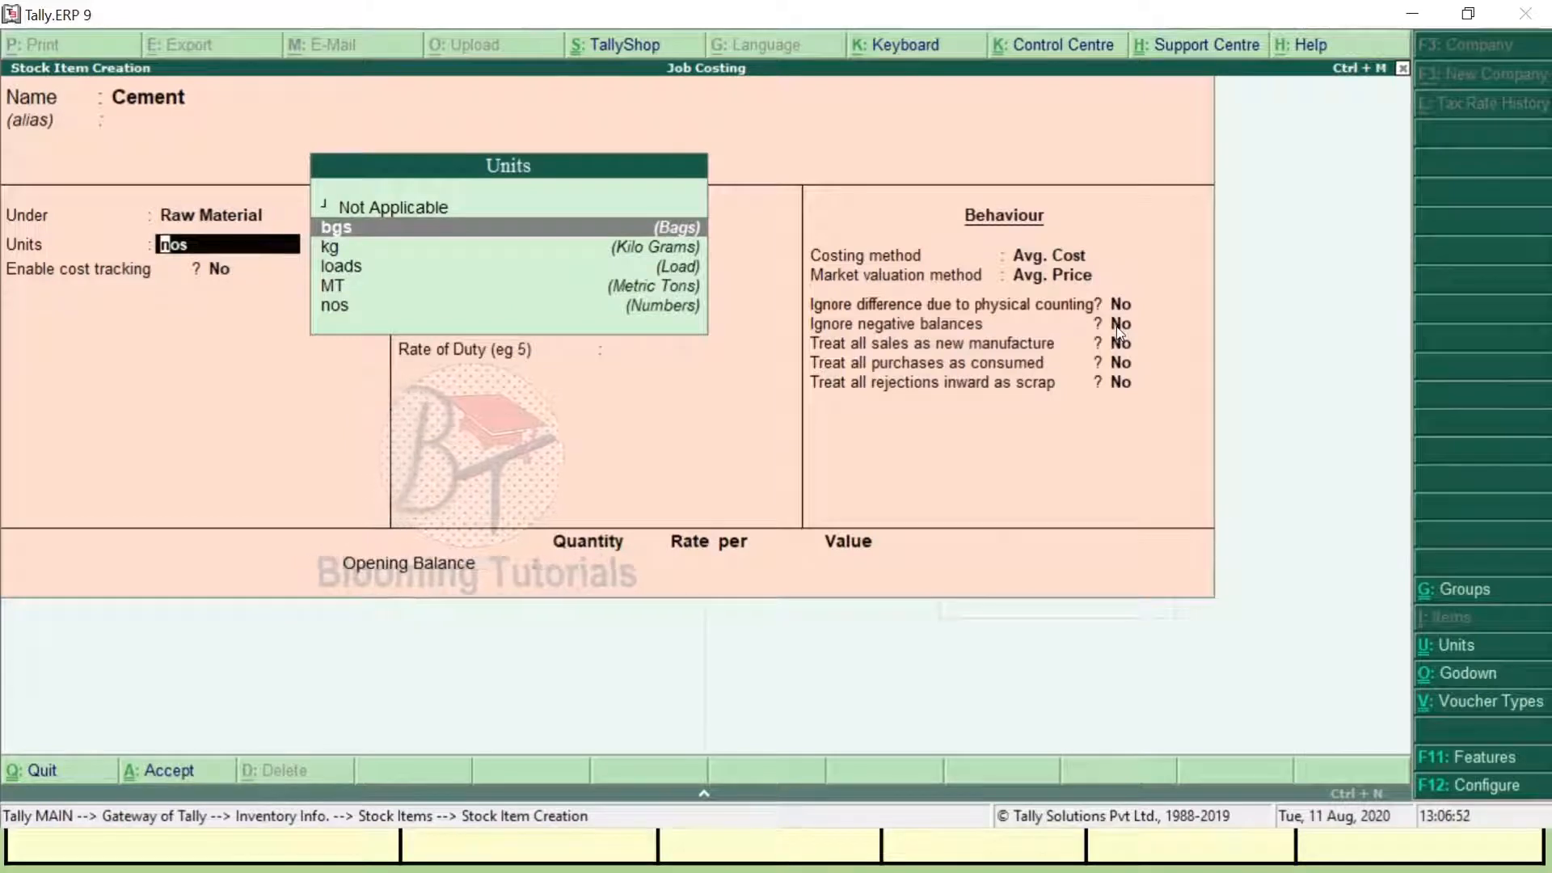
key(Return)
key(Return)
key(Return)
key(Return)
key(Return)
key(Return)
key(Return)
key(Return)
key(Return)
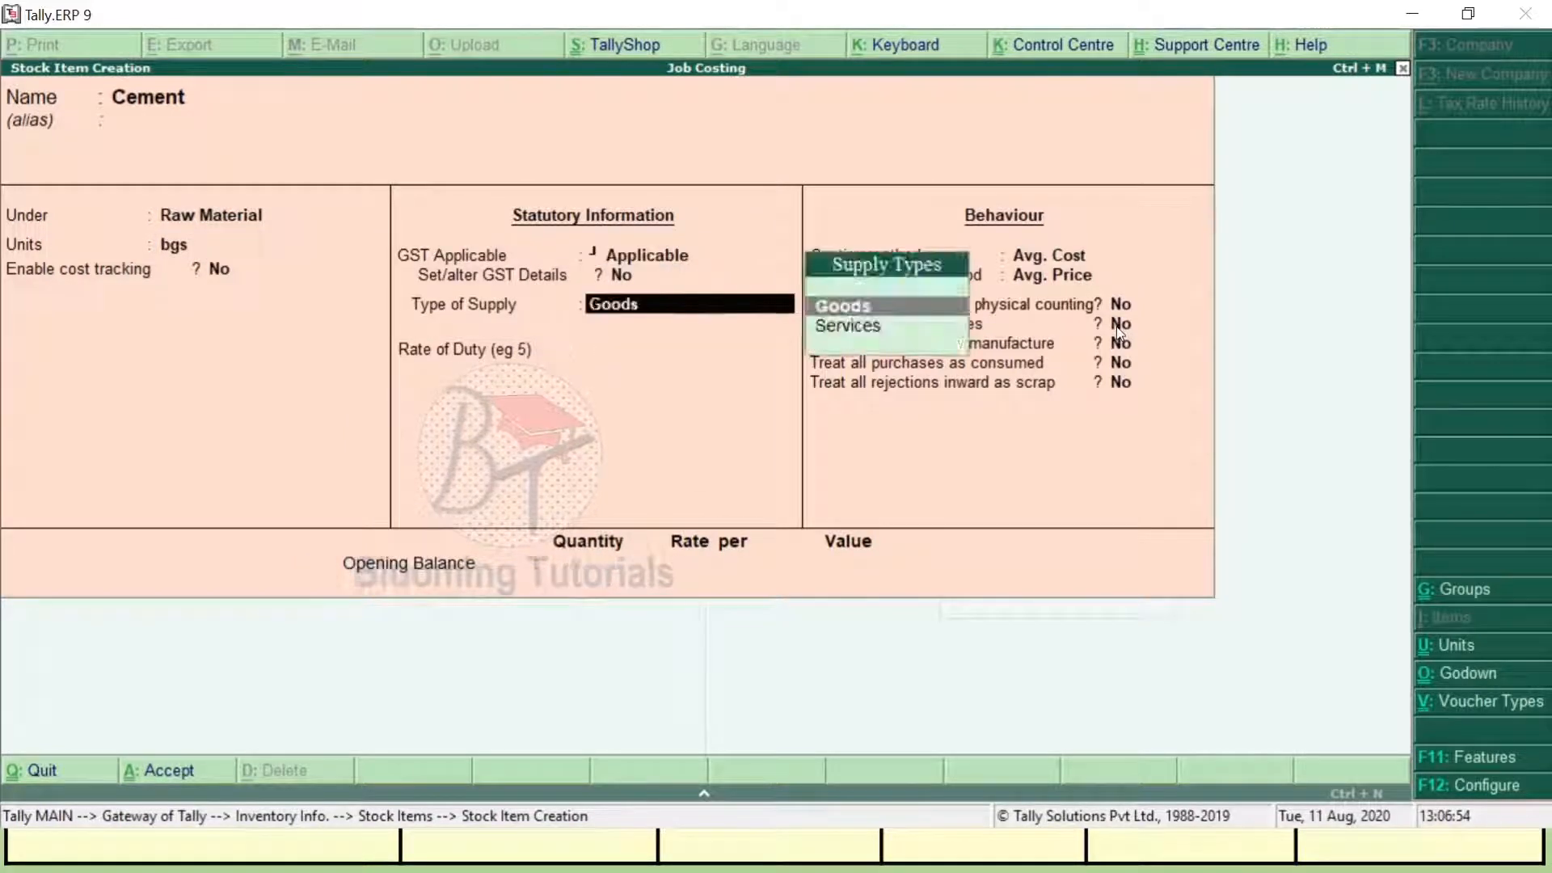
key(Return)
key(Return)
key(Return)
key(Return)
key(Return)
key(Return)
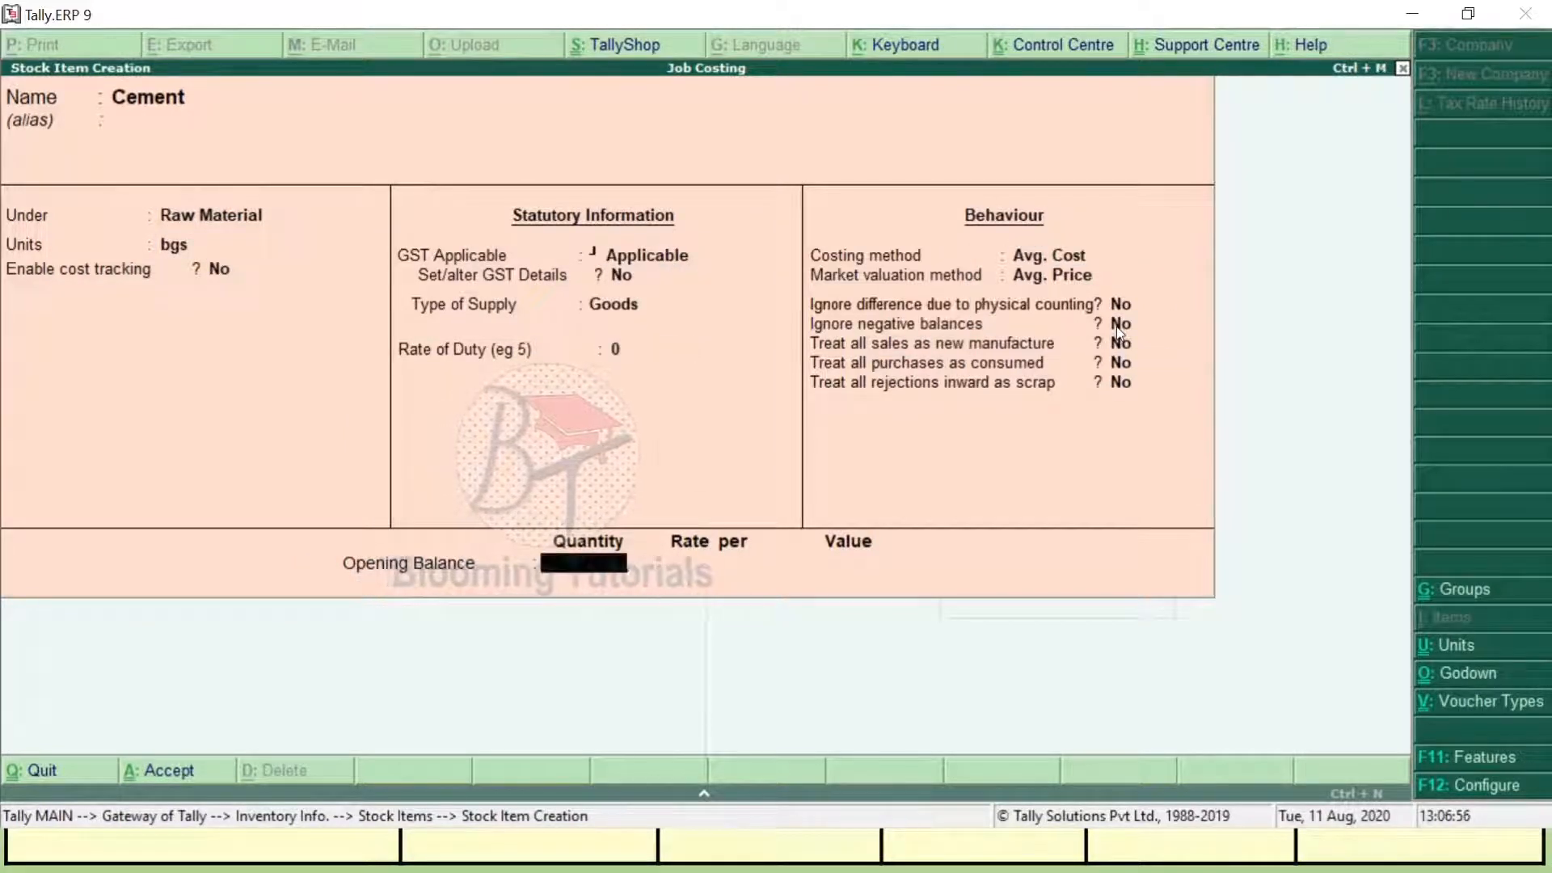
Check the raw material table for the next item and start a stock item named TMT Steel under the Raw Material group.
key(alt+Tab)
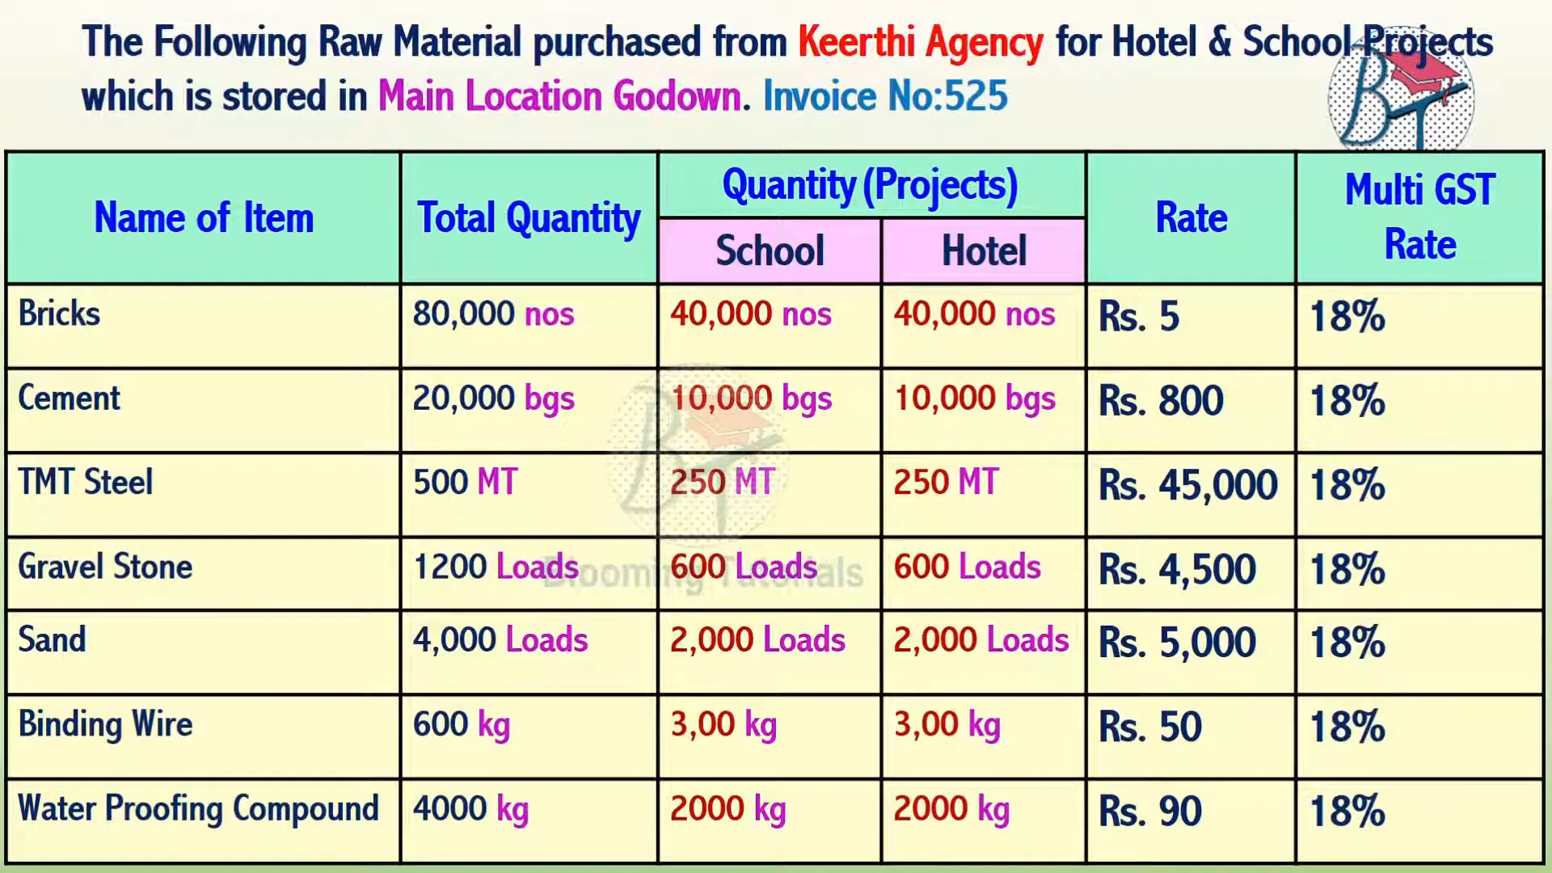
key(alt+Tab)
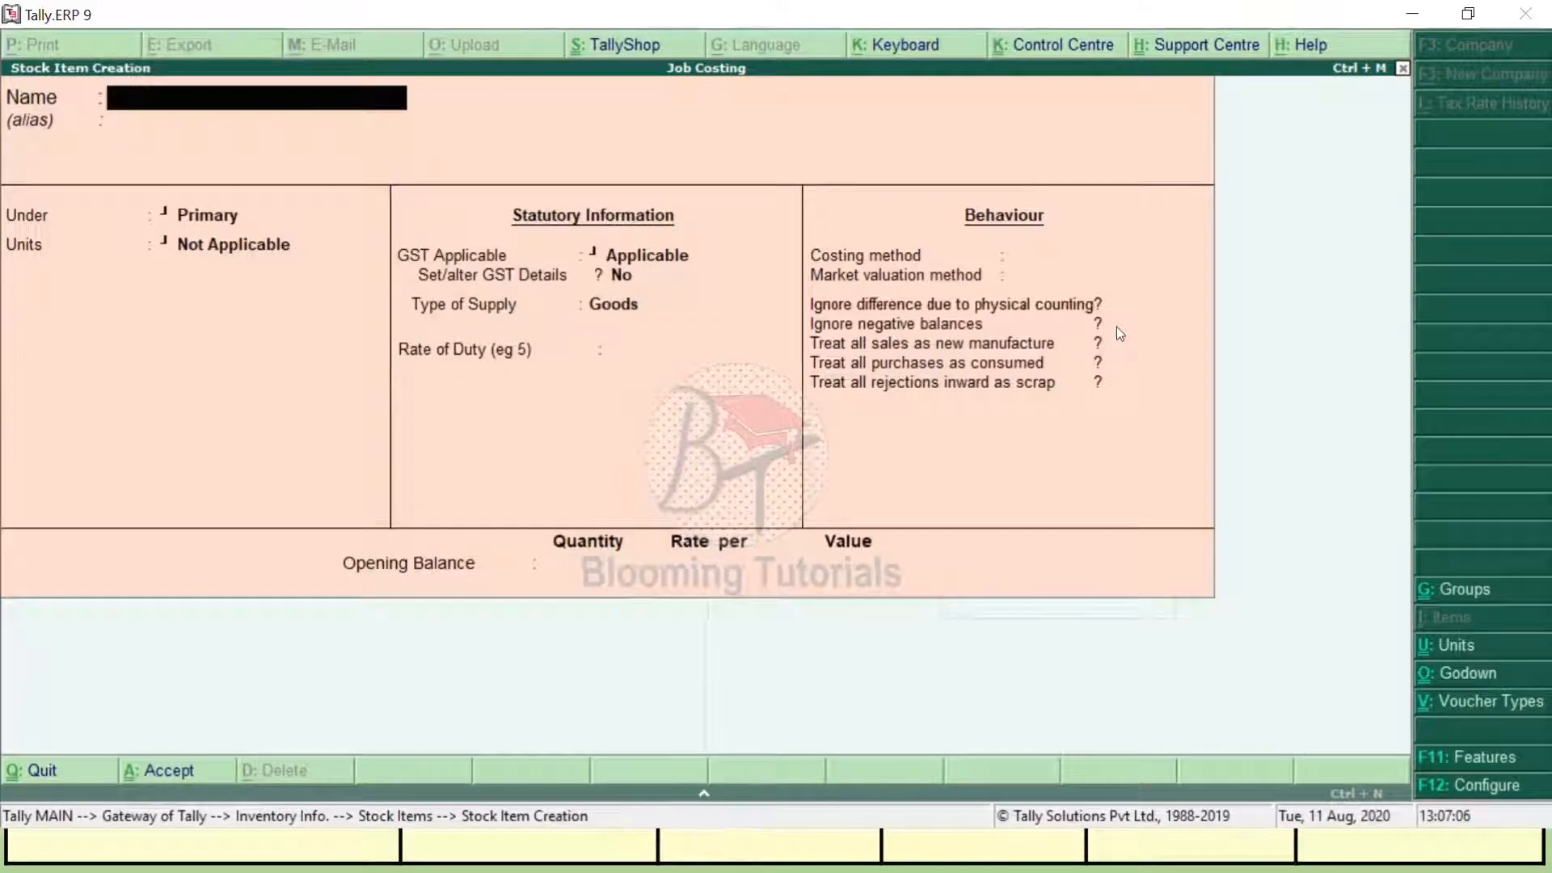
text(TMT Steel)
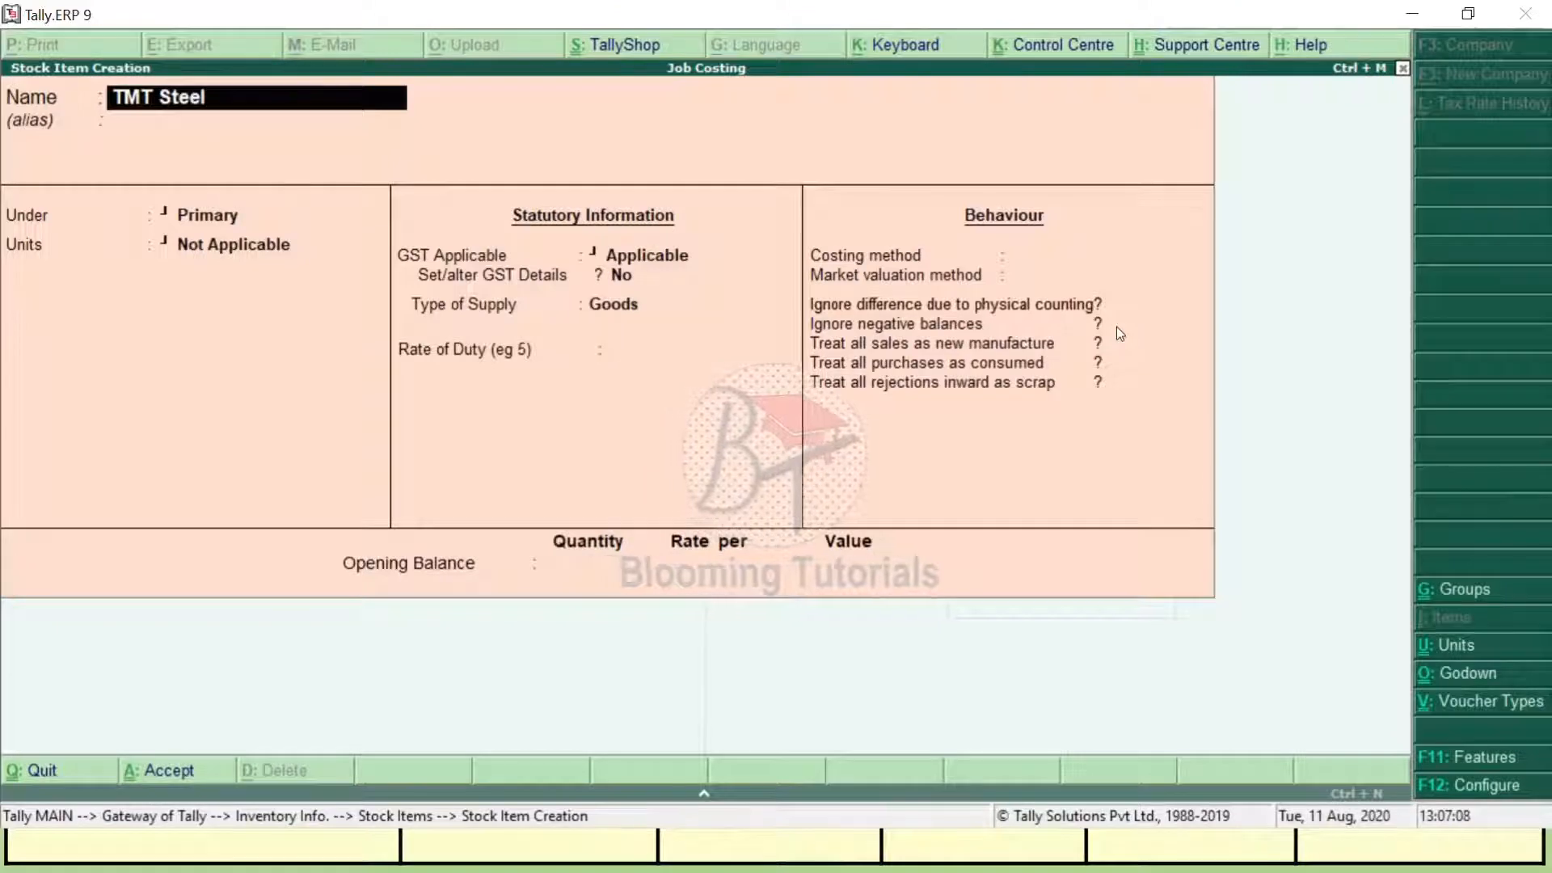
key(Return)
text(R)
key(Return)
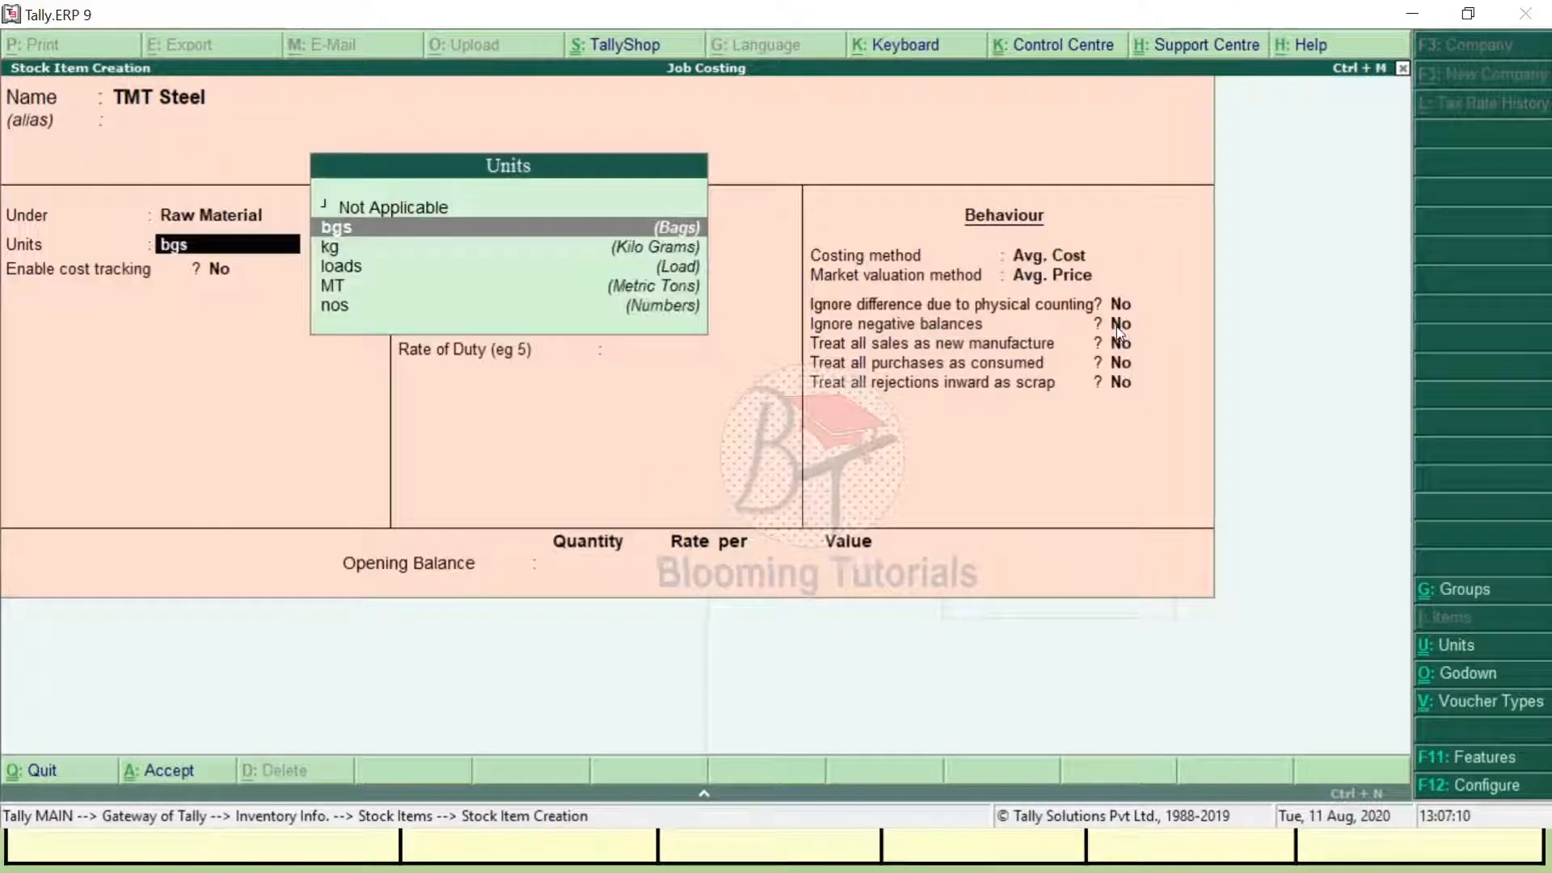
Set the unit of TMT Steel to MT and save the stock item without cost tracking.
text(mt)
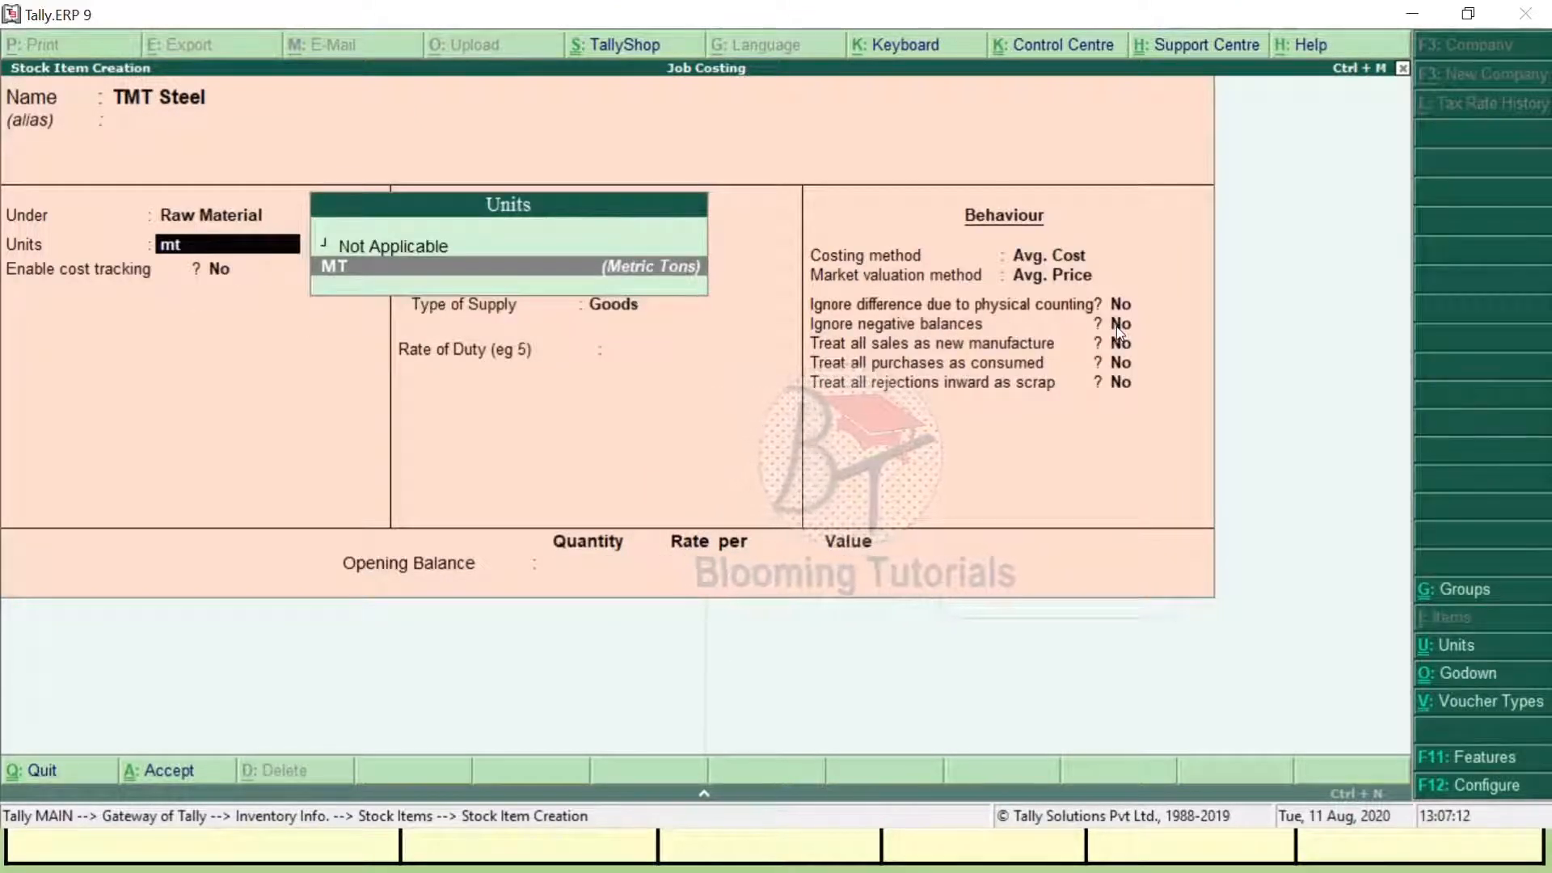
key(Return)
key(Return)
key(Return)
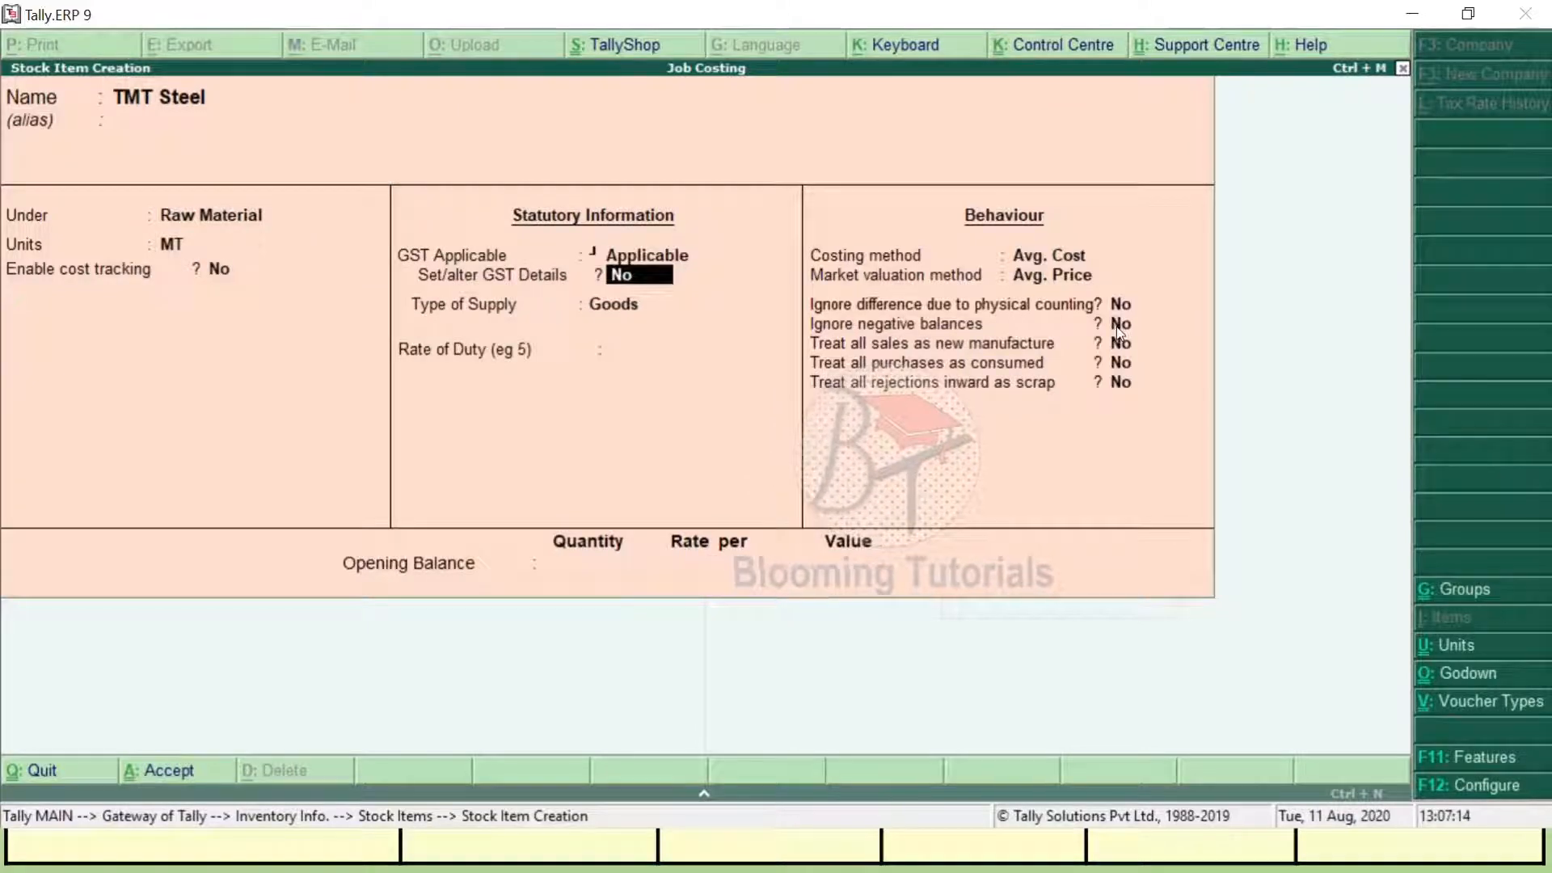
key(ctrl+a)
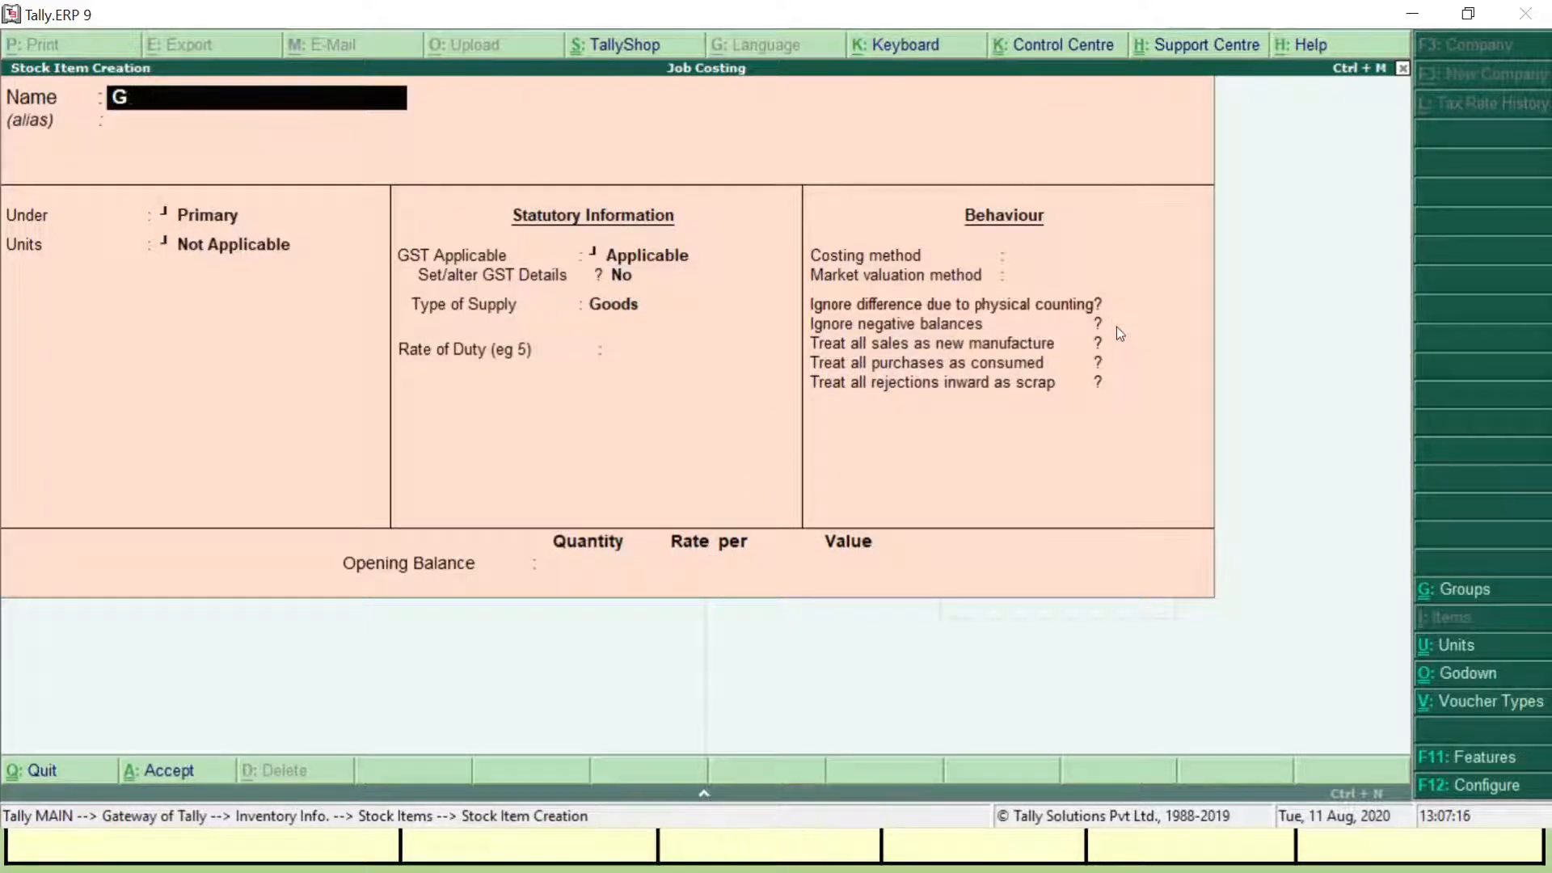
Create the stock item Gravel Stone under the Raw Material group with unit loads and no cost tracking, and save it.
text(Gravel Stone)
key(Return)
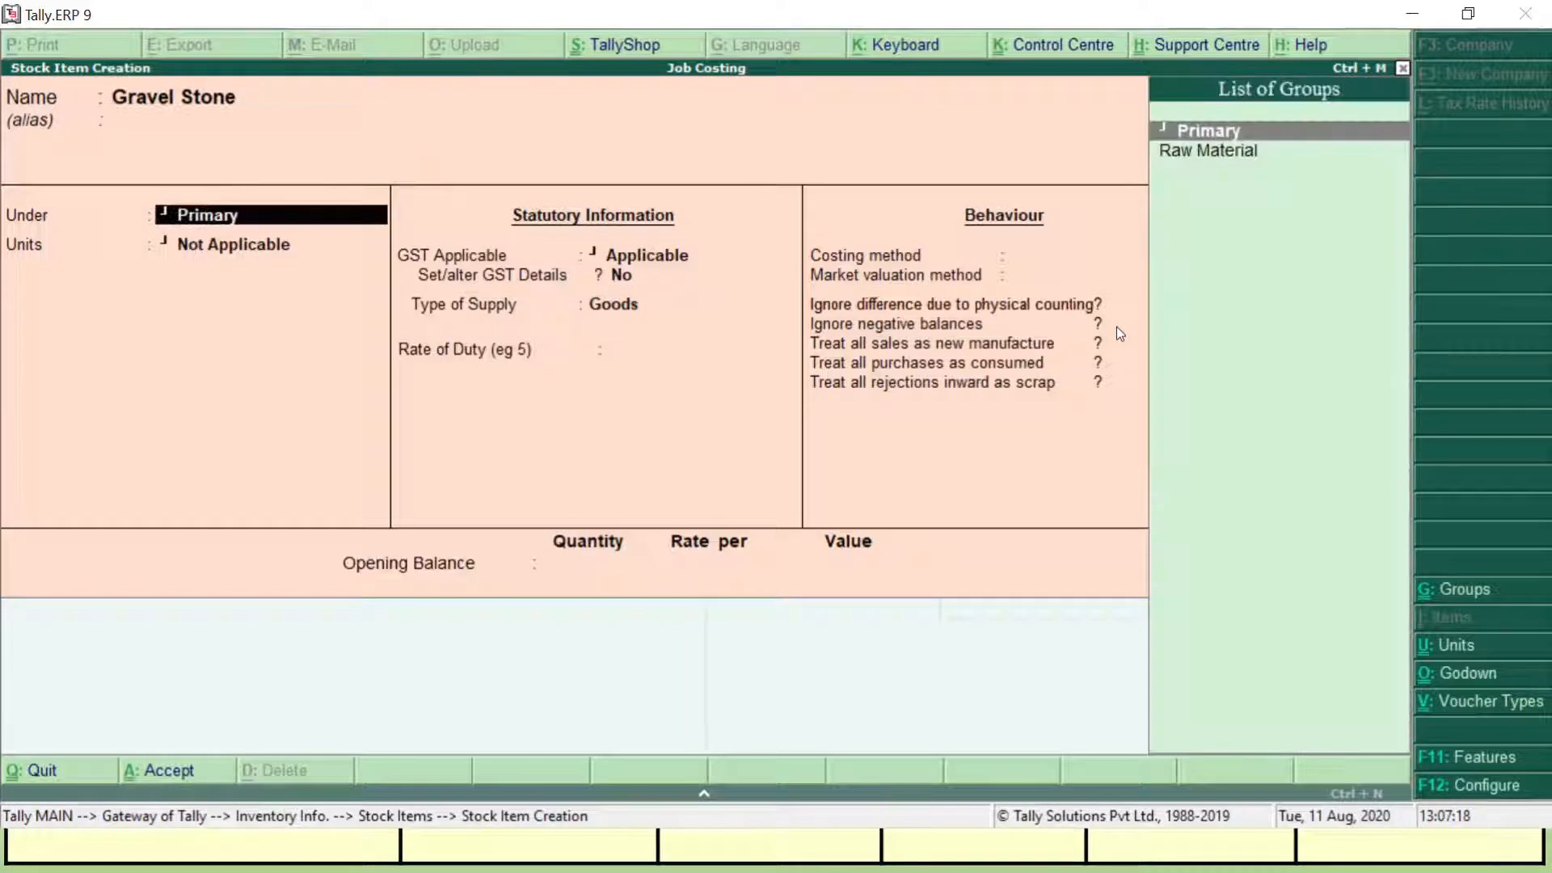
text(r)
key(Return)
text(mt)
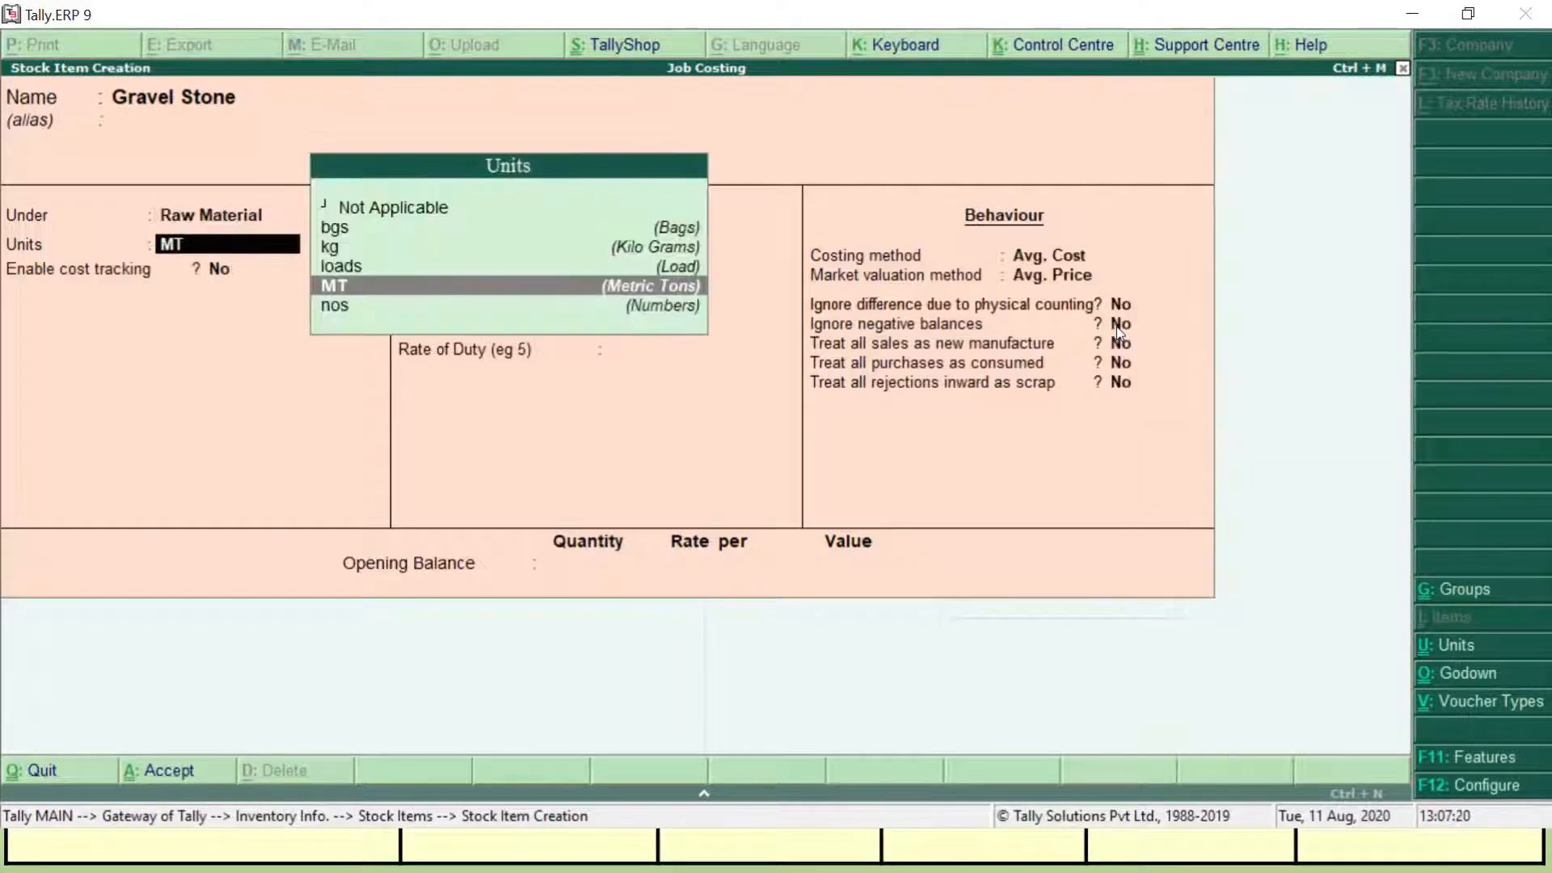
key(Up)
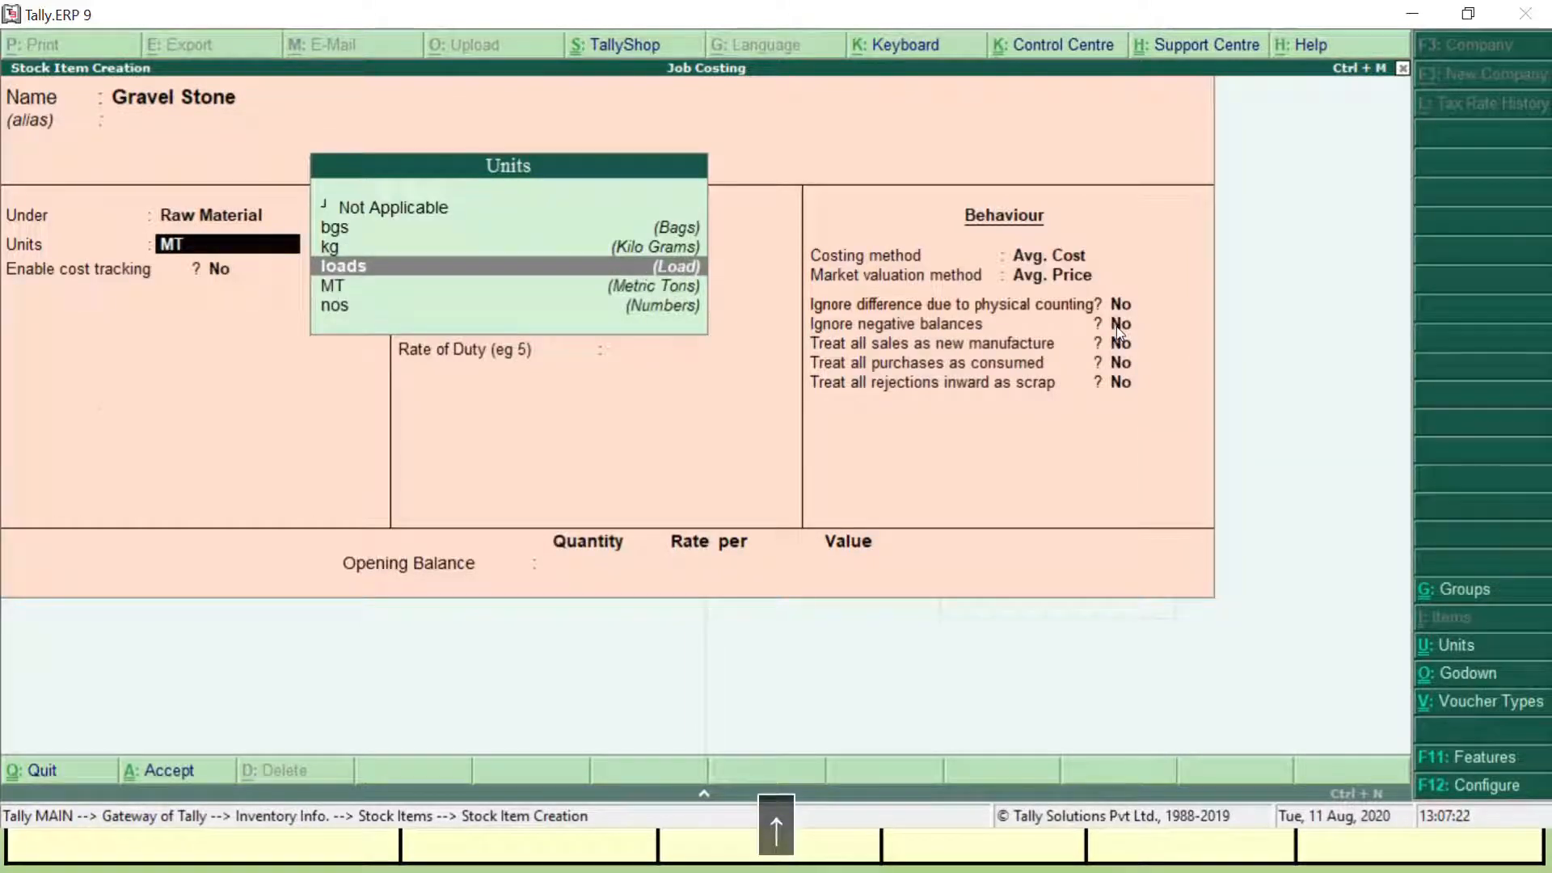
key(Return)
key(Return)
key(Return)
key(ctrl+a)
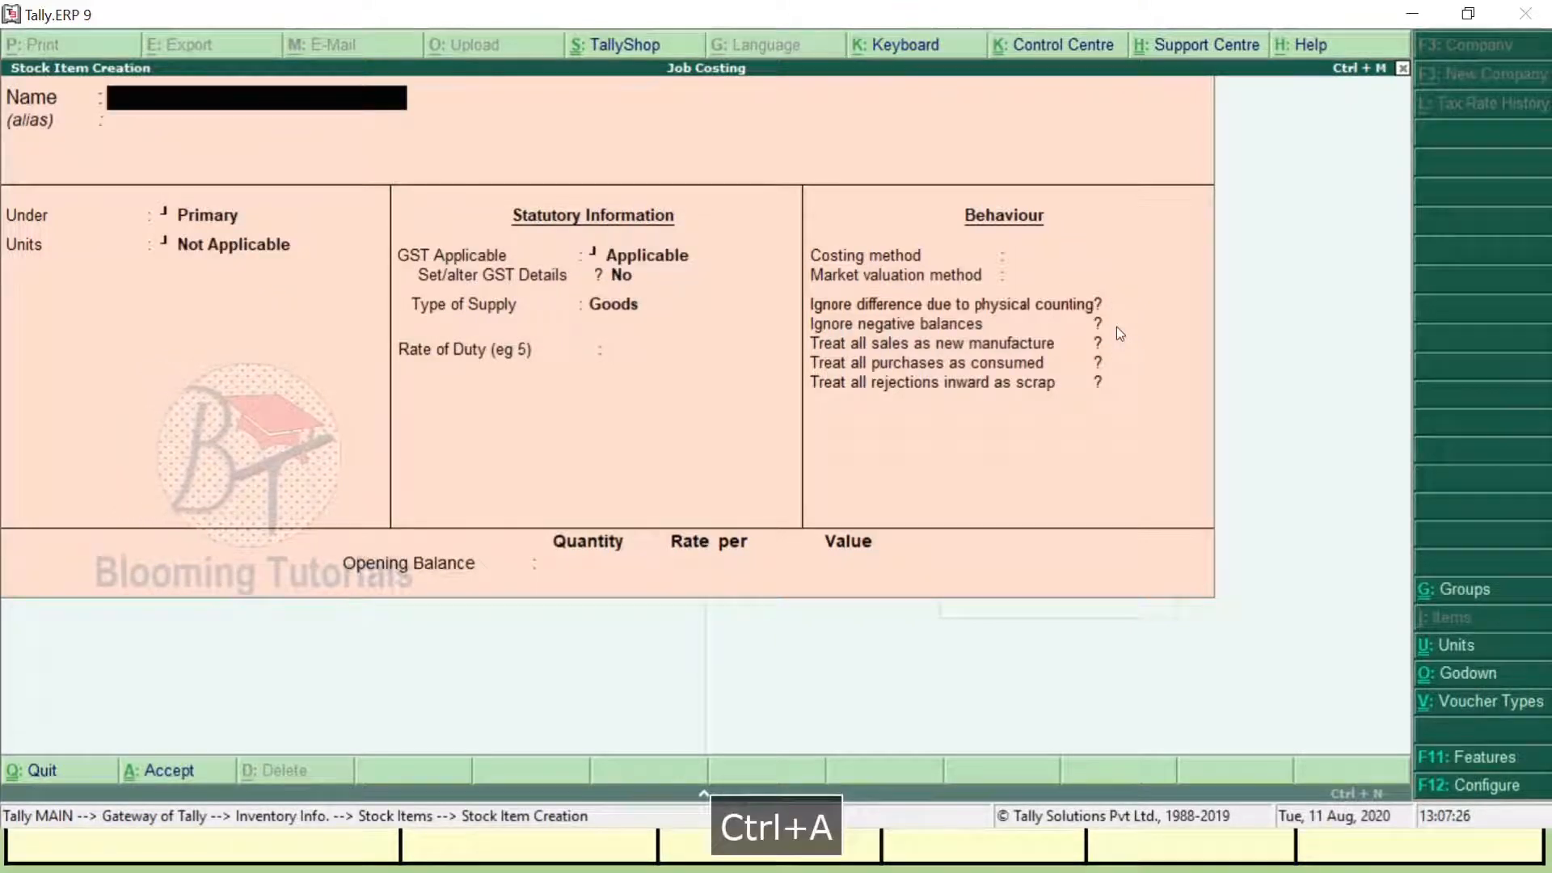
Create the stock item Sand under the Raw Material group with unit loads, and save it.
text(Sand)
key(Return)
key(Return)
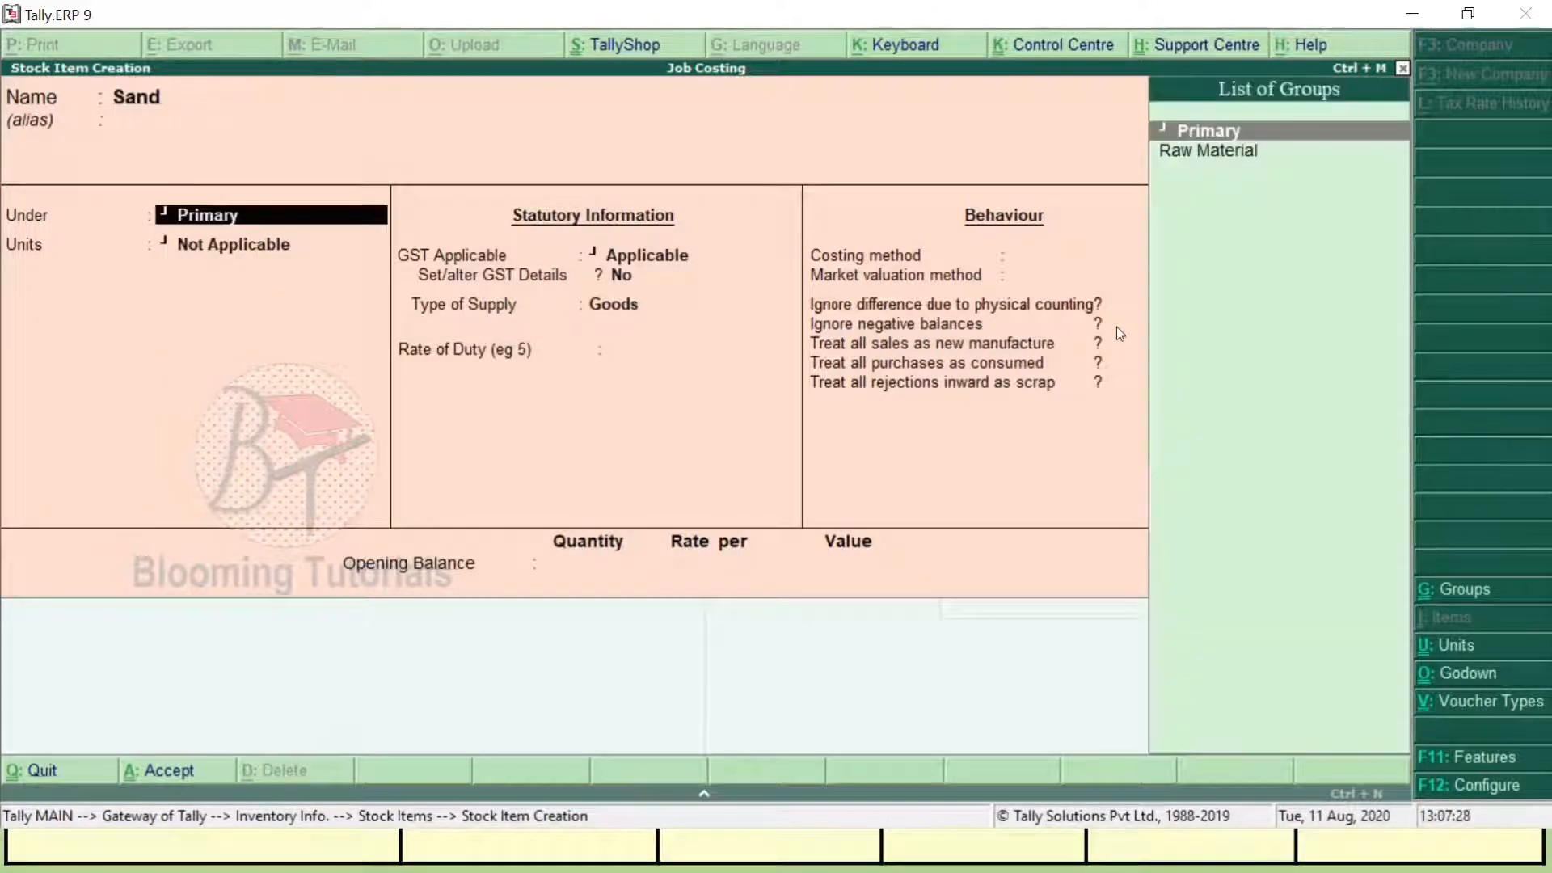
key(Down)
key(Return)
key(Down)
key(Down)
key(Down)
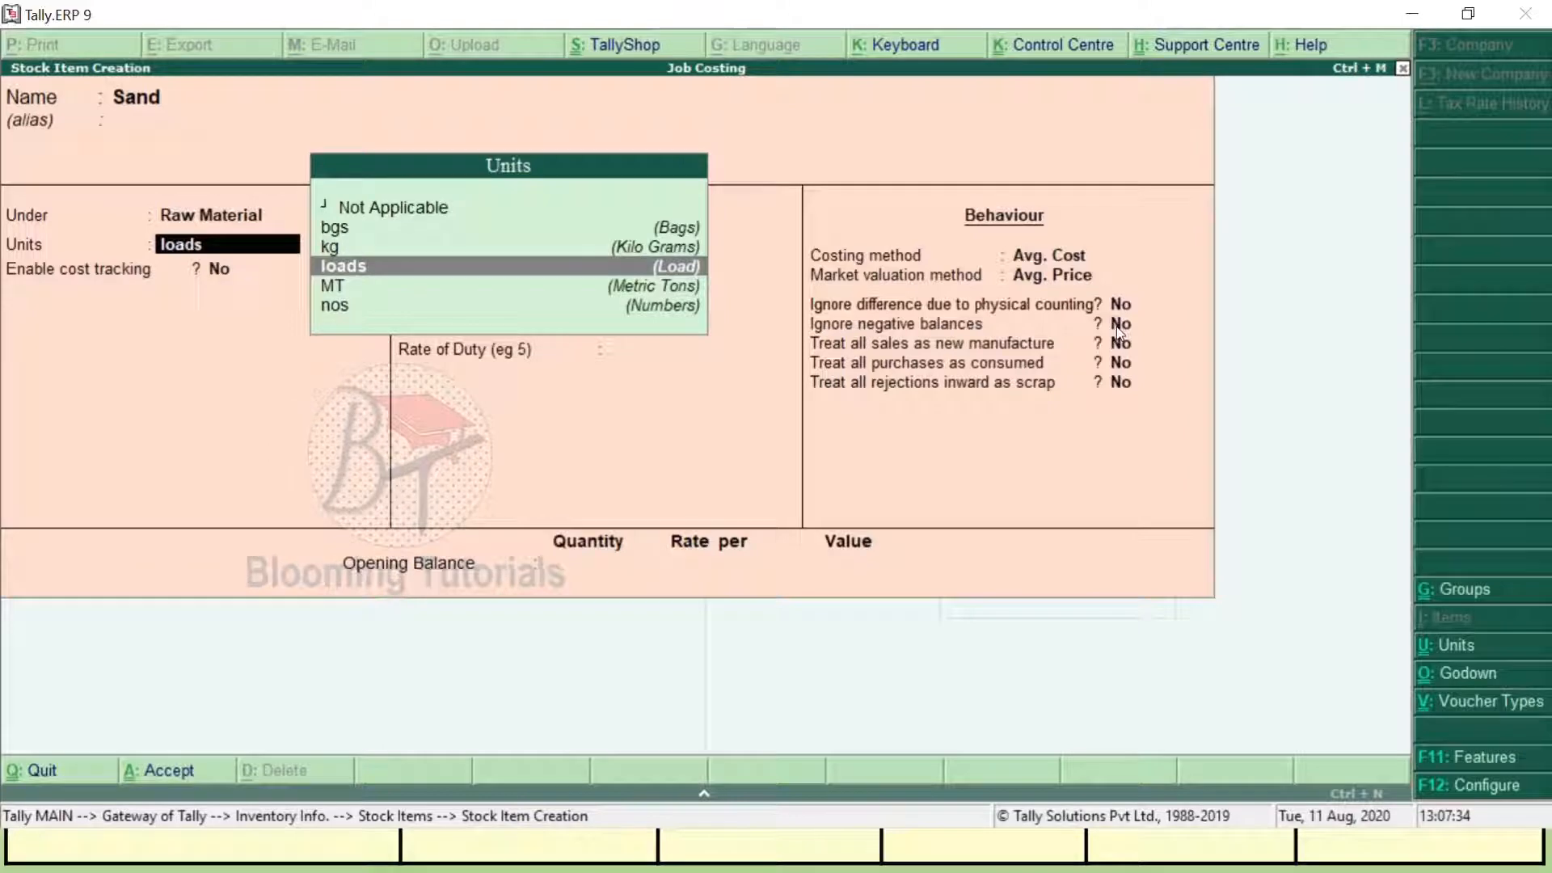
key(Return)
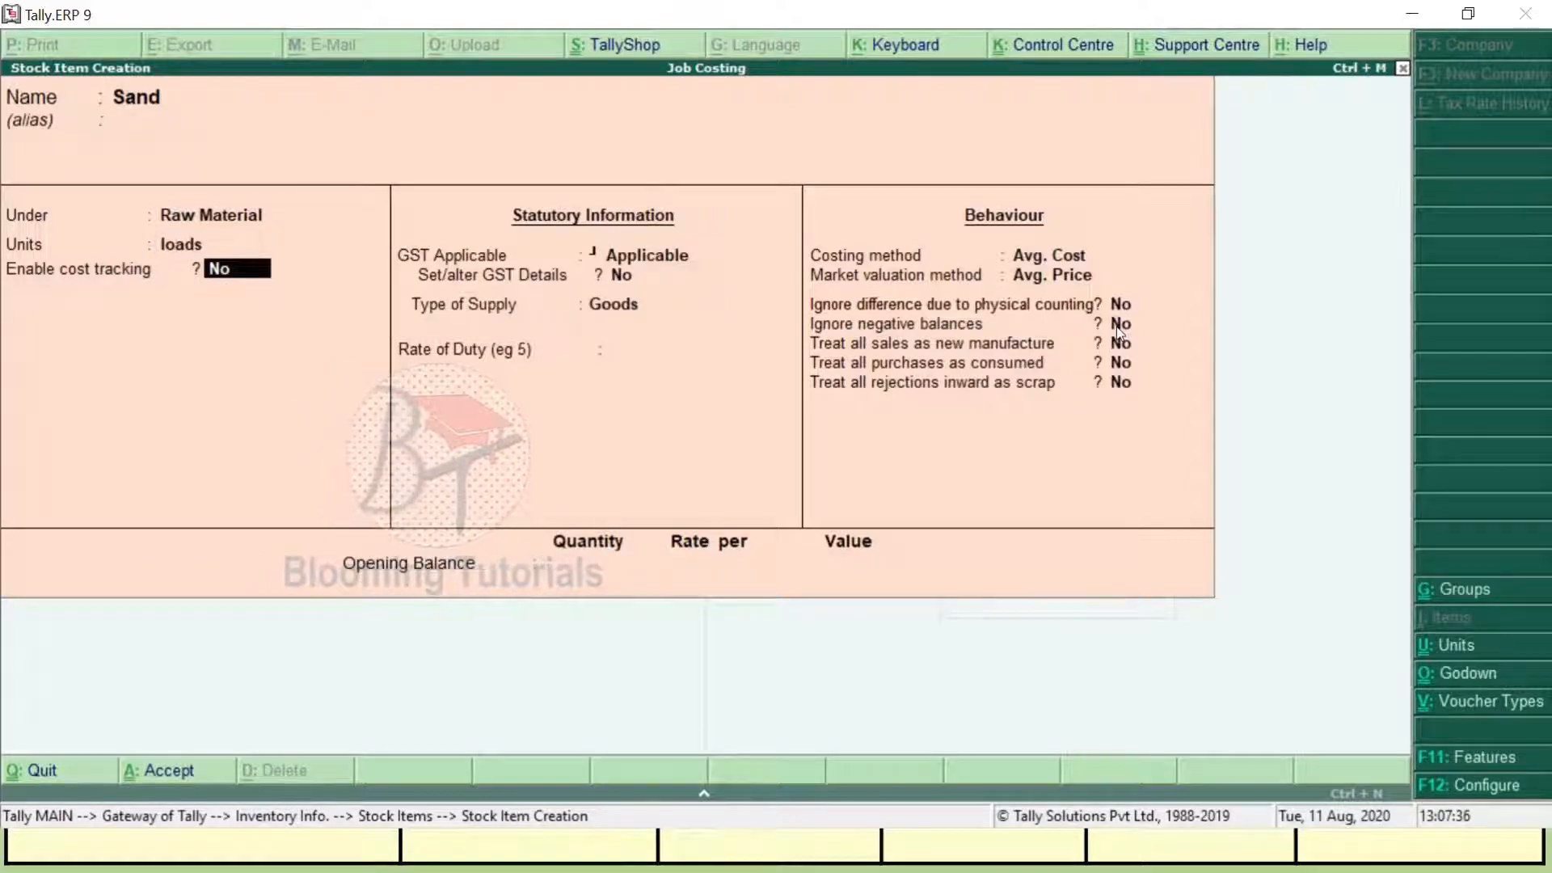
key(ctrl+a)
Check the raw material table for the next item and start a stock item named Binding Wire under the Raw Material group.
key(alt+Tab)
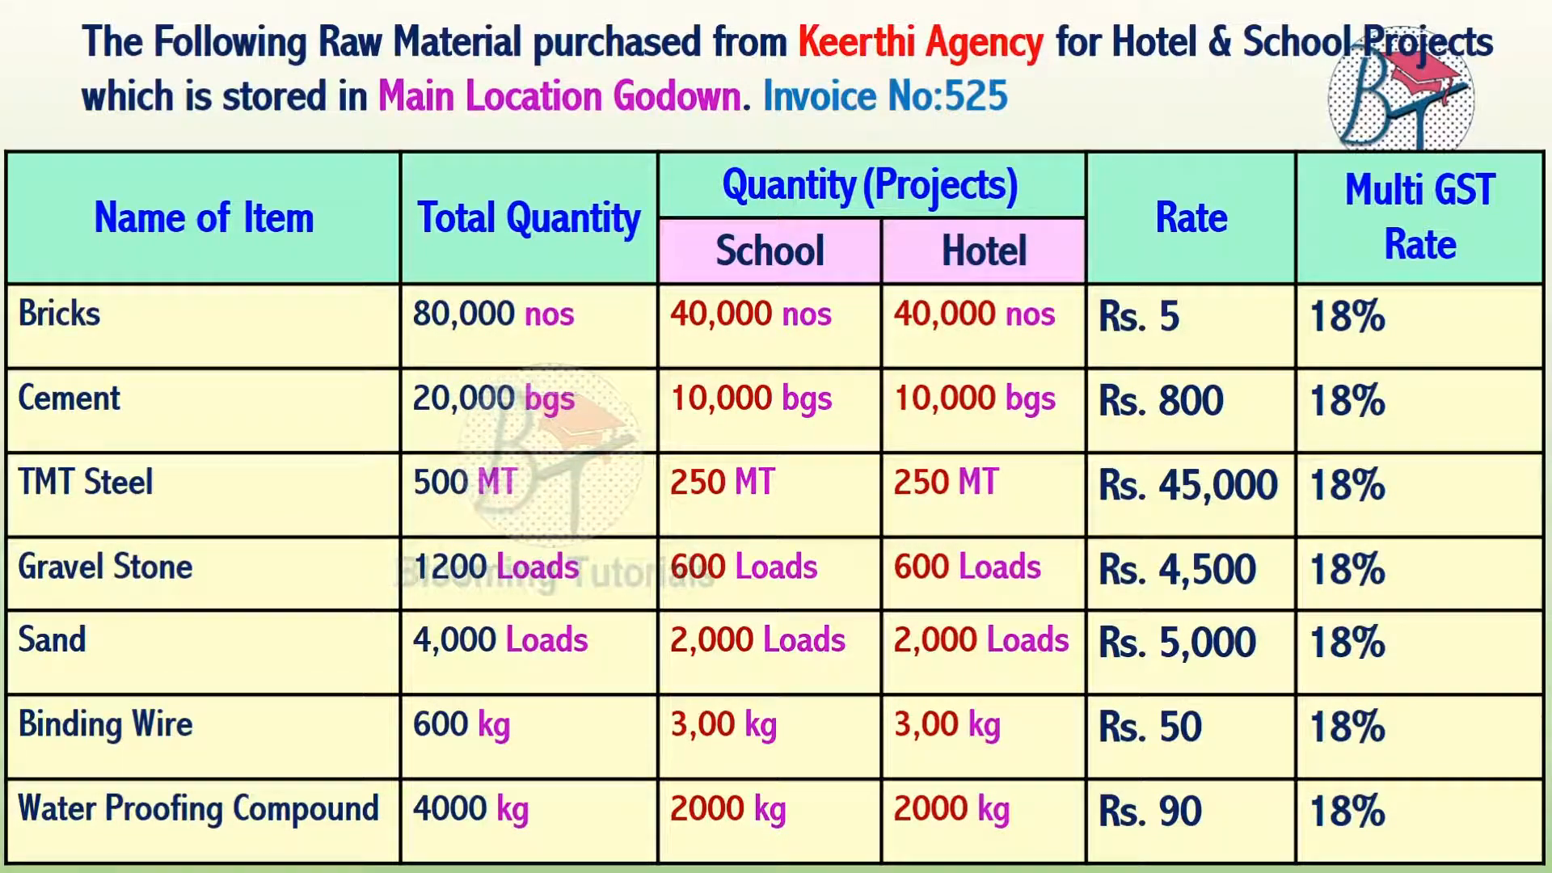
key(alt+Tab)
text(Binding Wor)
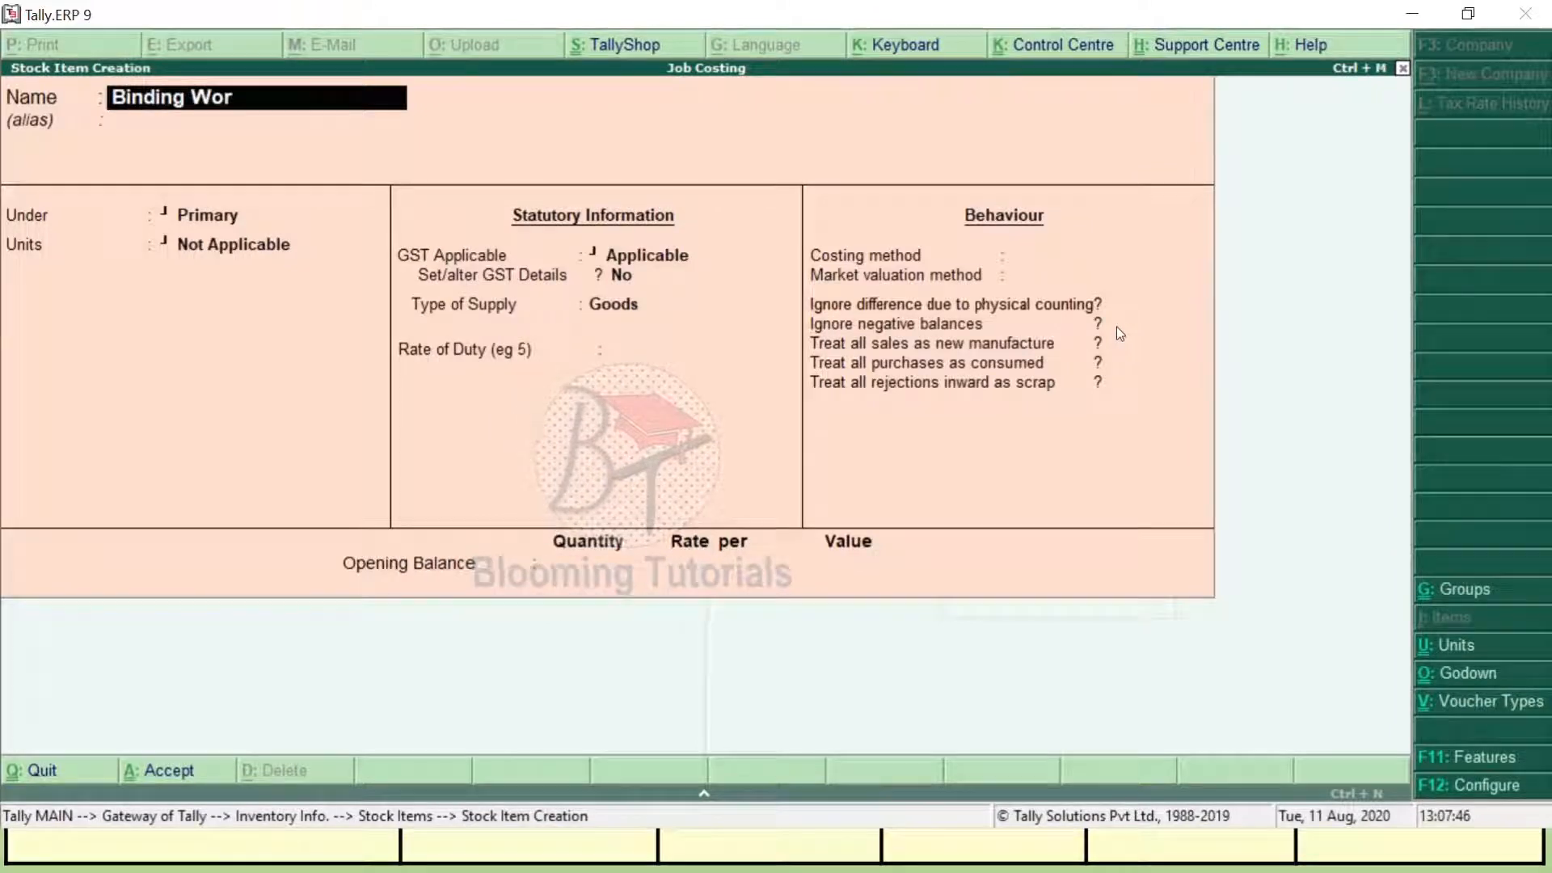
text(ire)
key(Return)
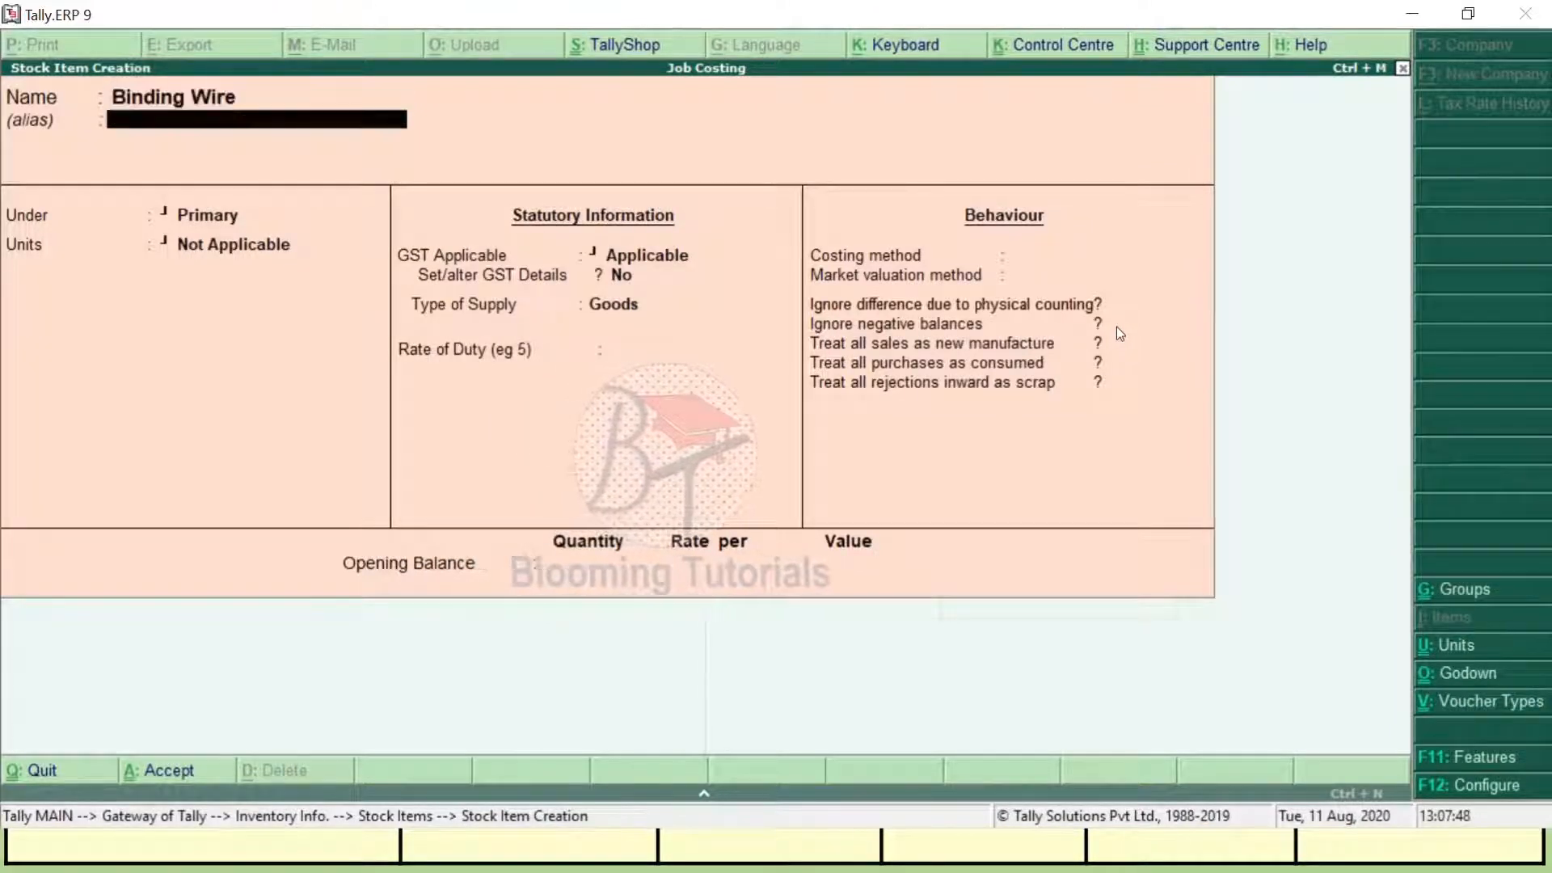
key(Return)
text(r)
key(Return)
Set the unit of Binding Wire to kg and save the stock item without cost tracking.
text(loads)
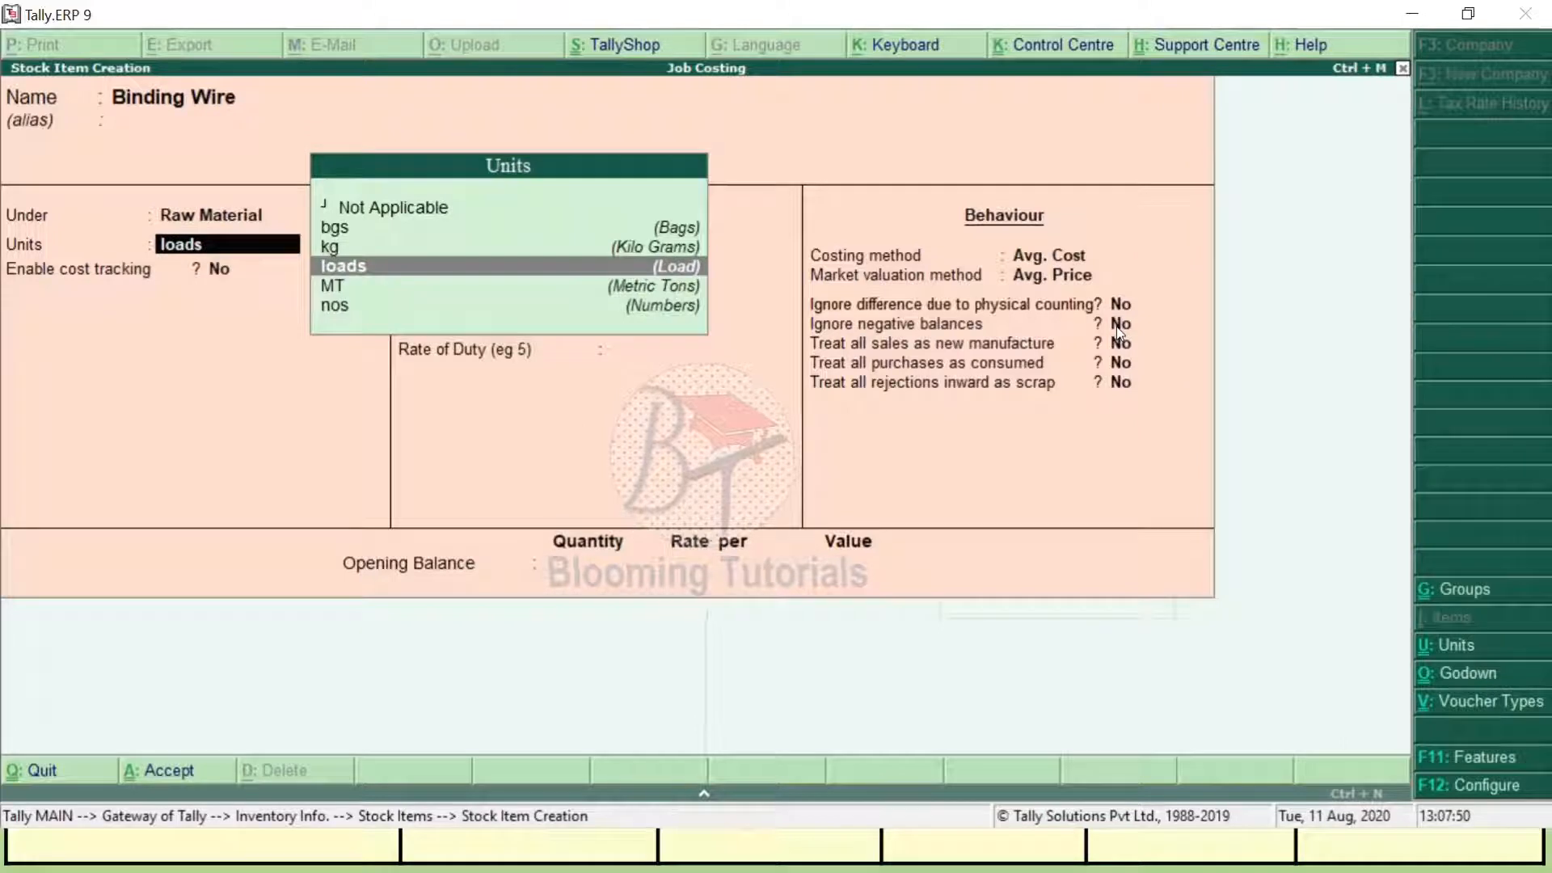
key(BackSpace)
text(k)
key(Return)
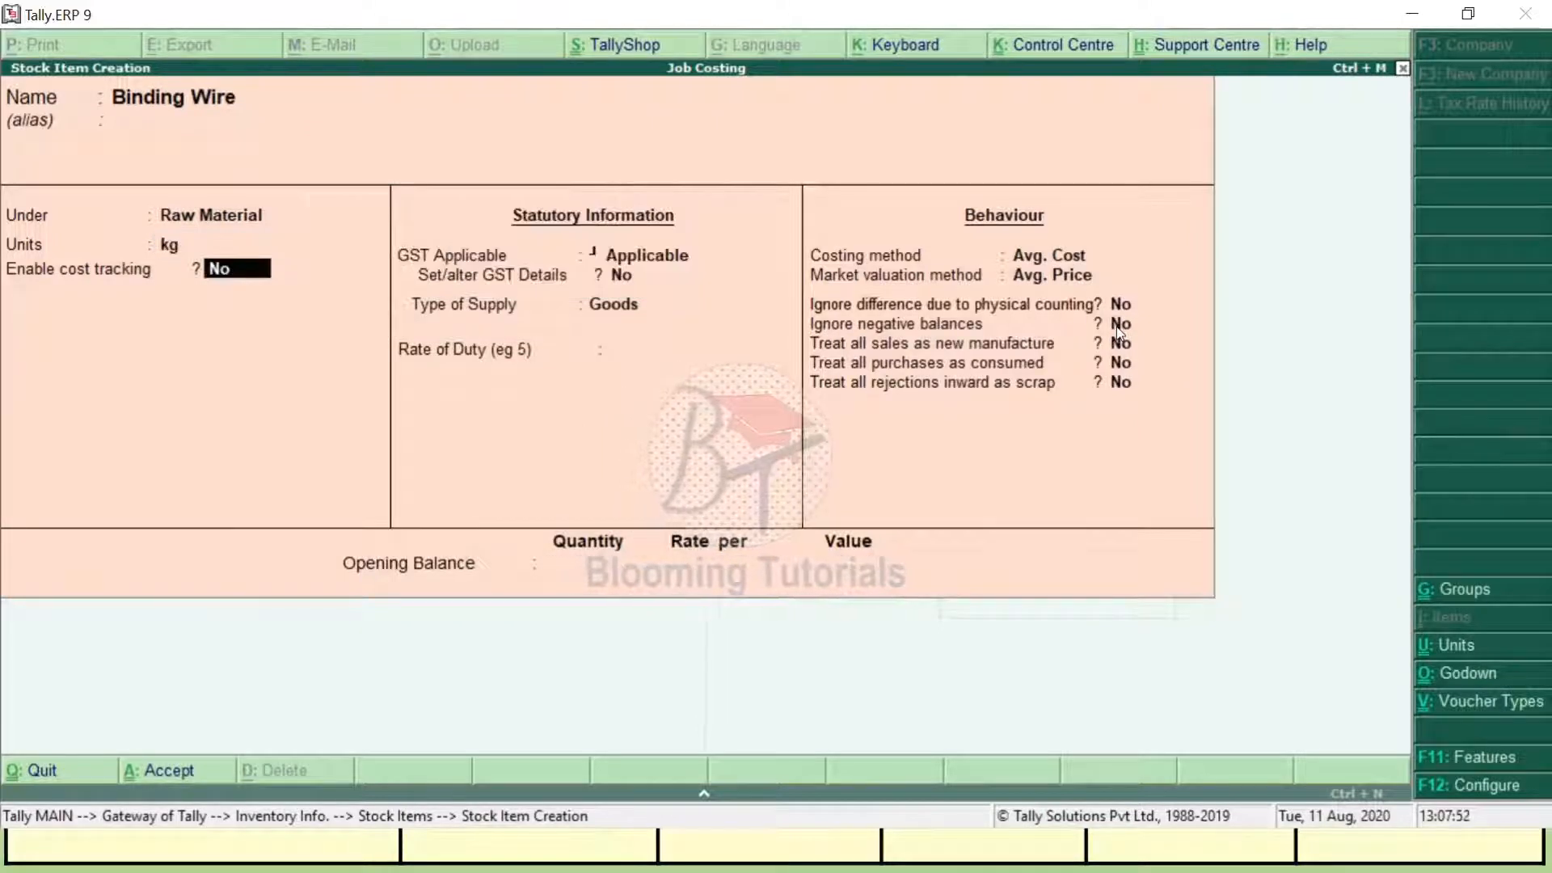
key(Return)
key(ctrl+a)
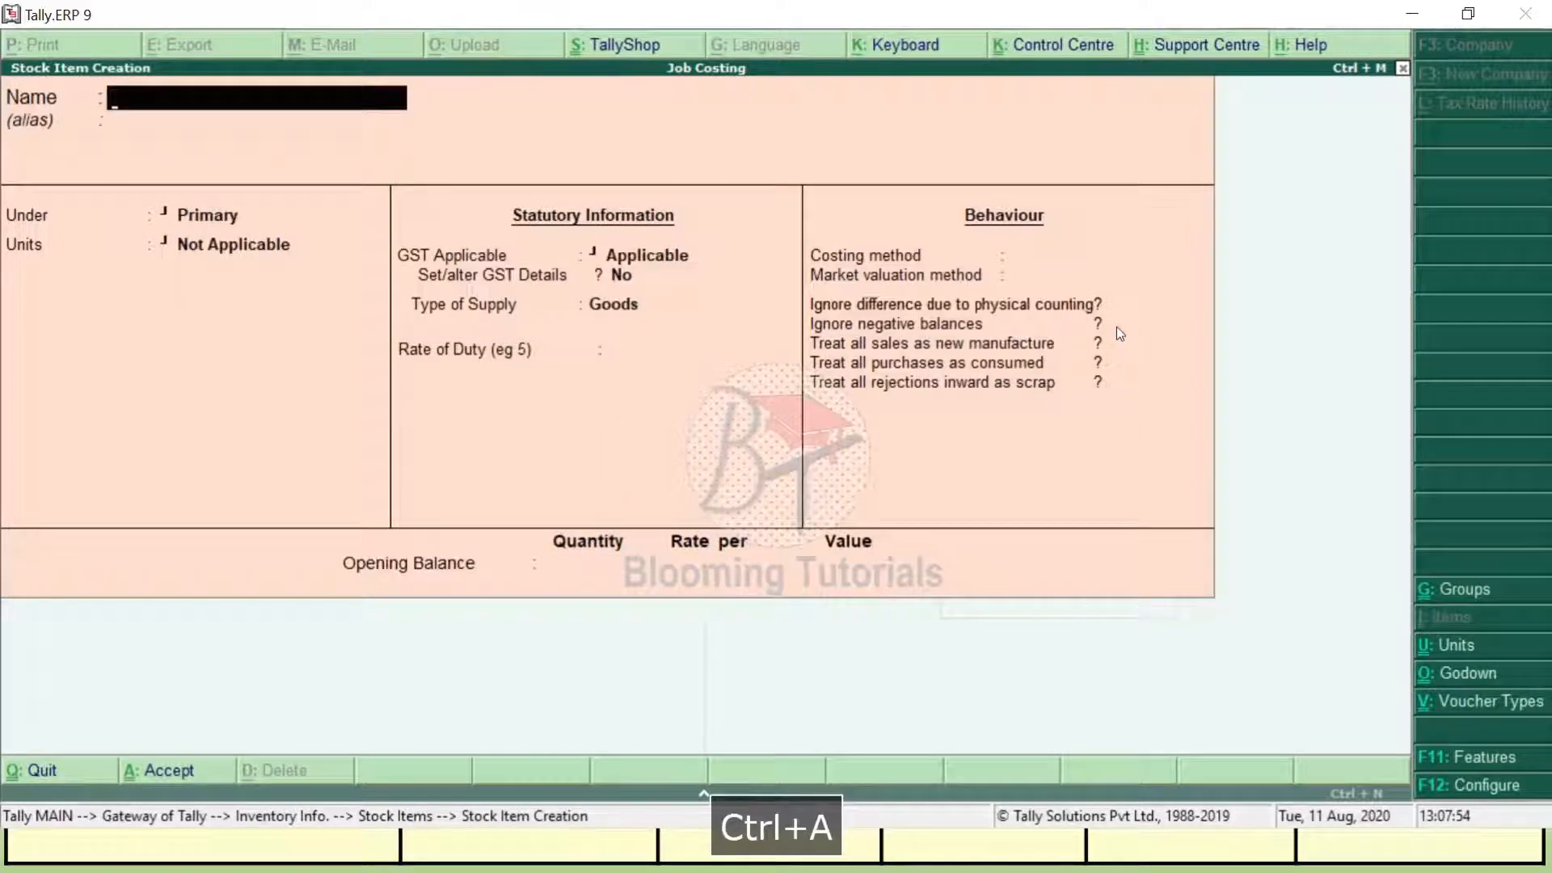
Start a stock item named Water Proofing Compound without an alias and place it under the Raw Material group.
text(Water P)
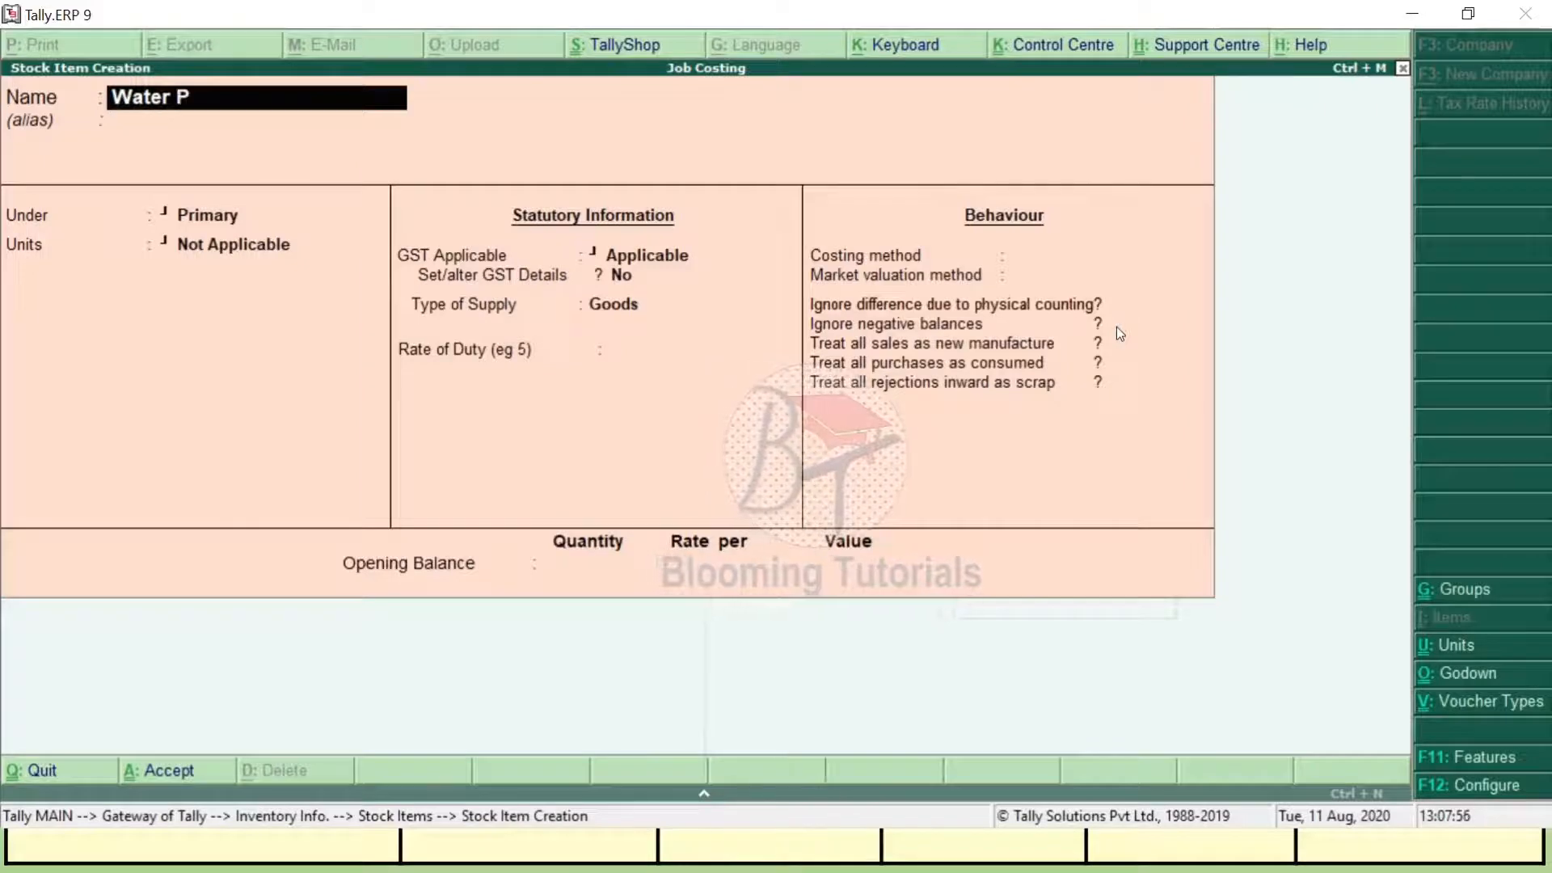
text(roofing Co)
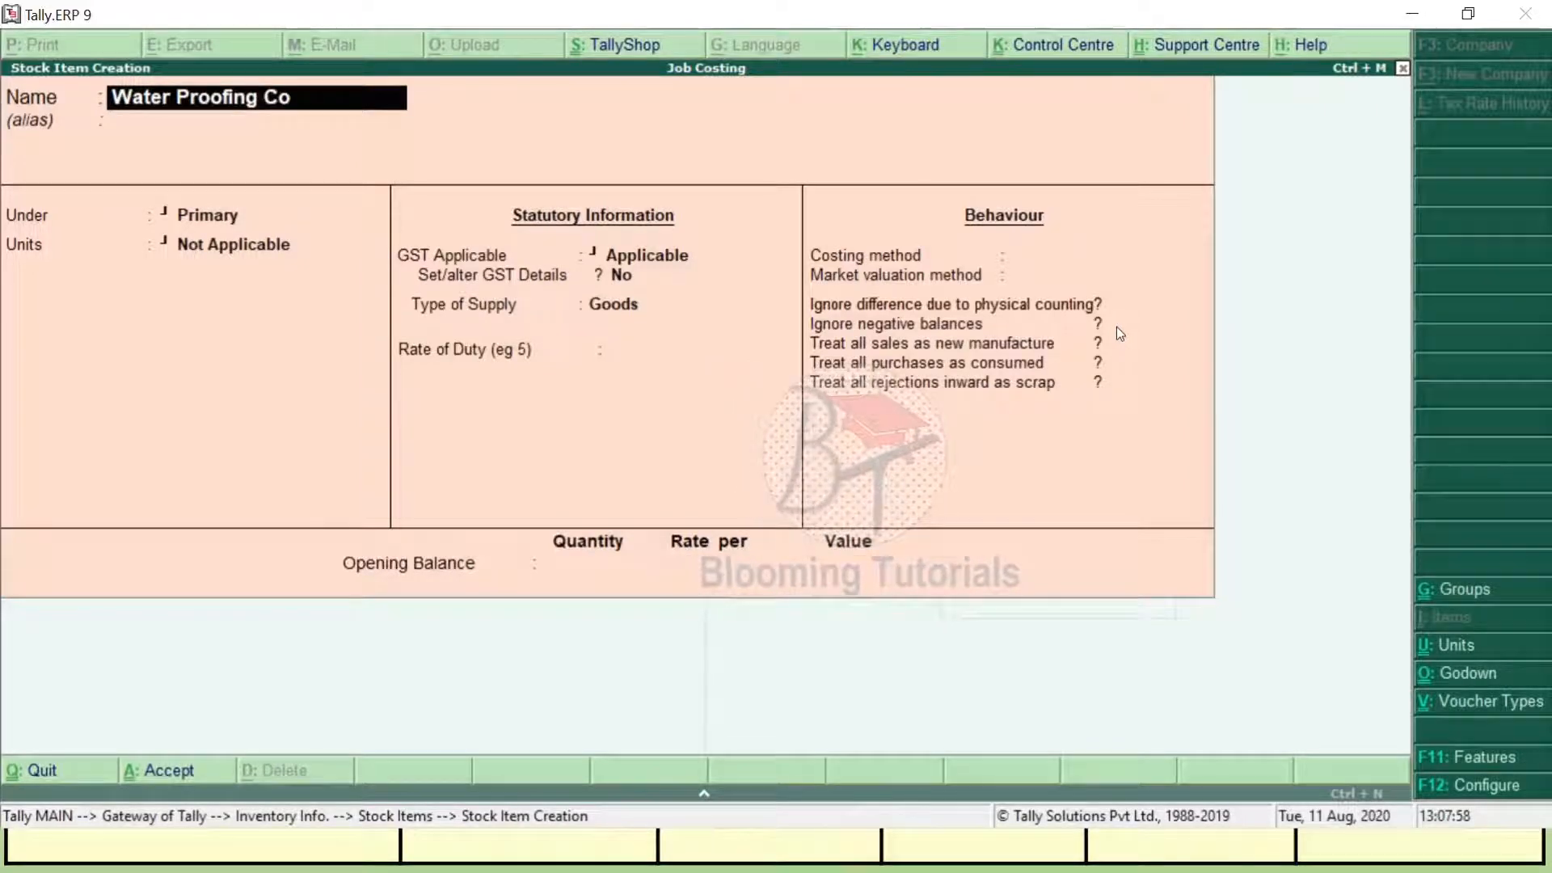
text(mpound)
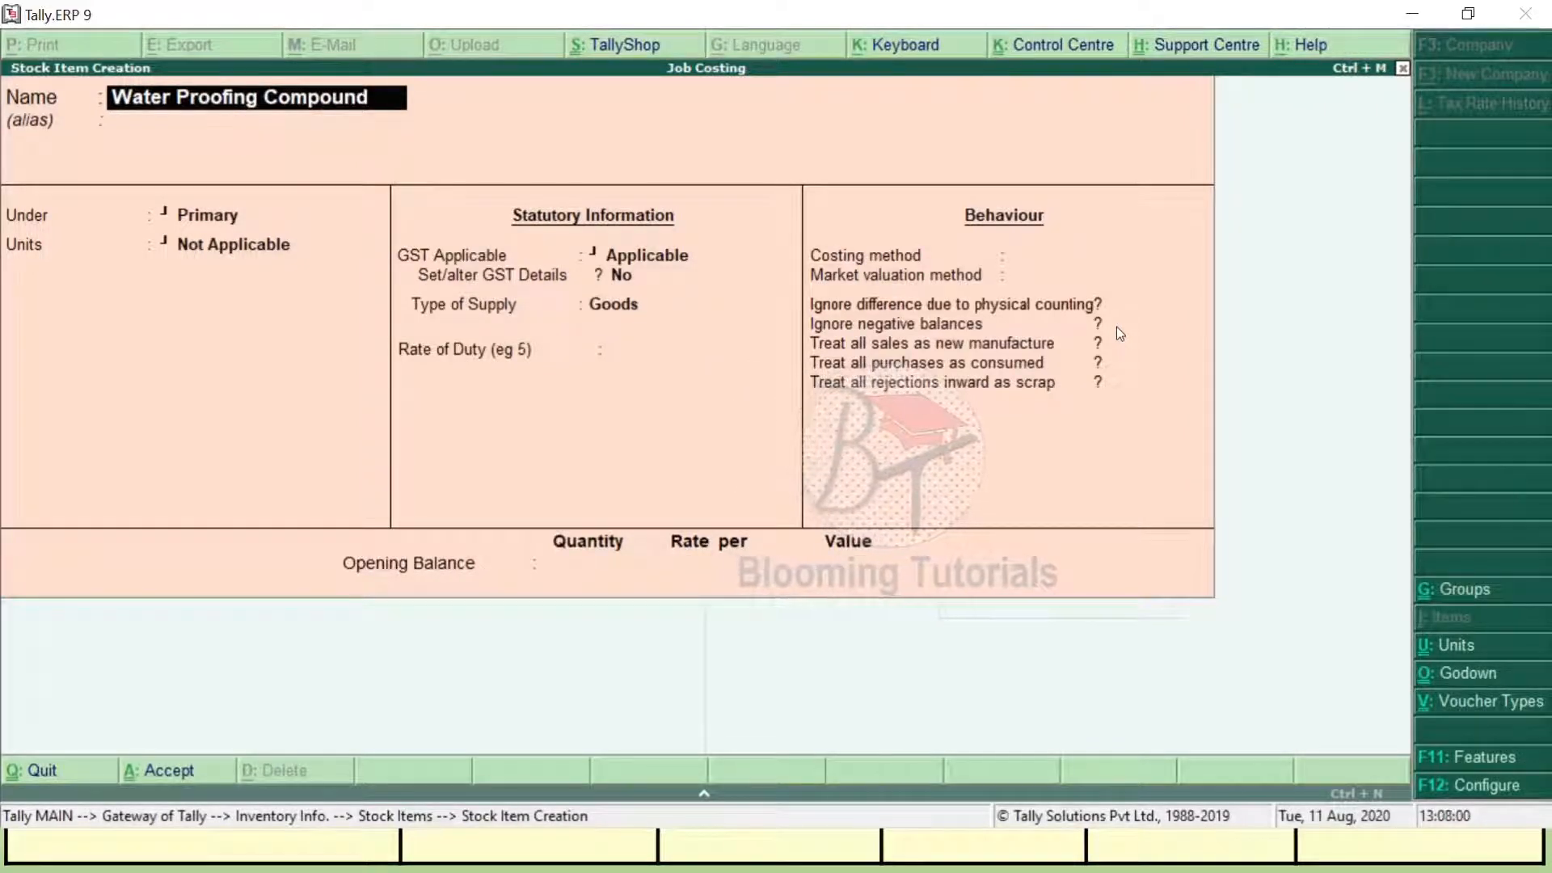
key(Return)
key(Return)
key(Return)
text(m)
key(BackSpace)
key(BackSpace)
text(r)
key(Return)
Set the unit of Water Proofing Compound to kg and save the stock item without cost tracking.
text(kg)
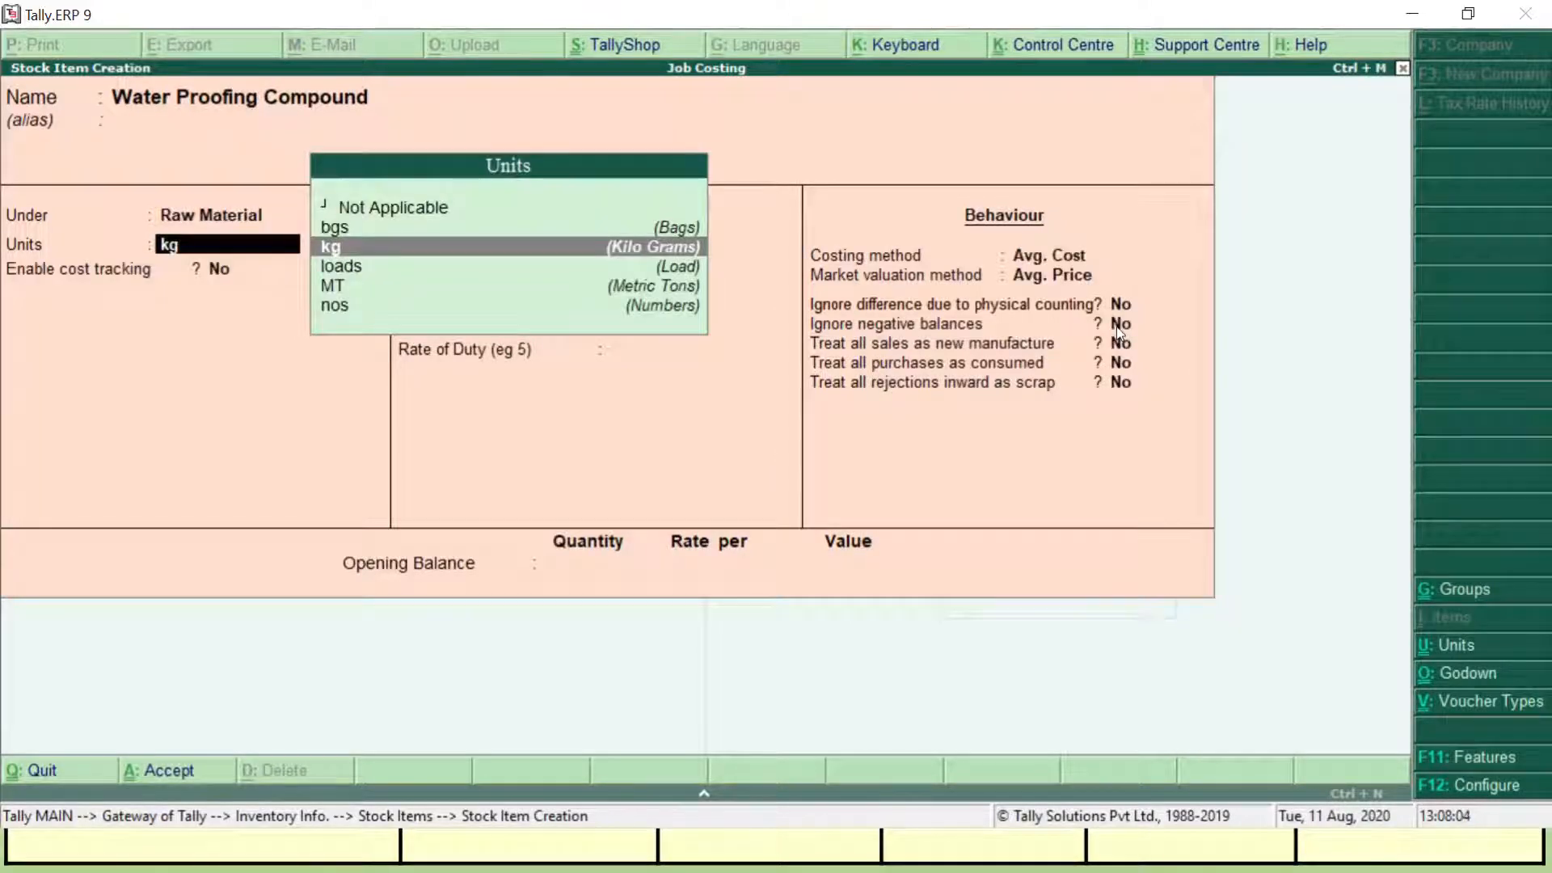
key(Return)
key(Return)
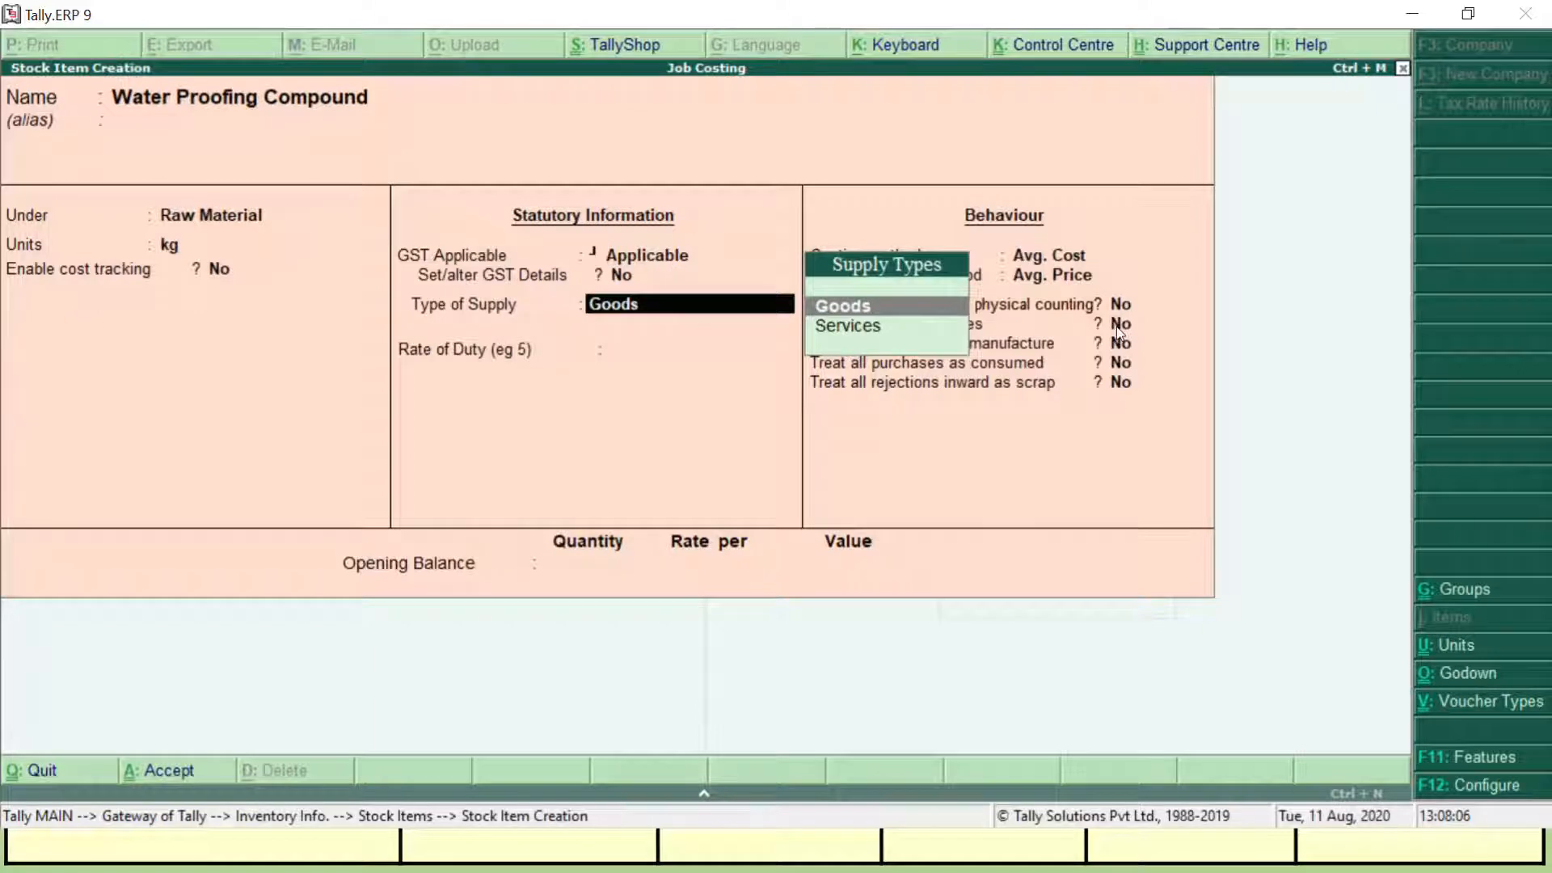
key(ctrl+a)
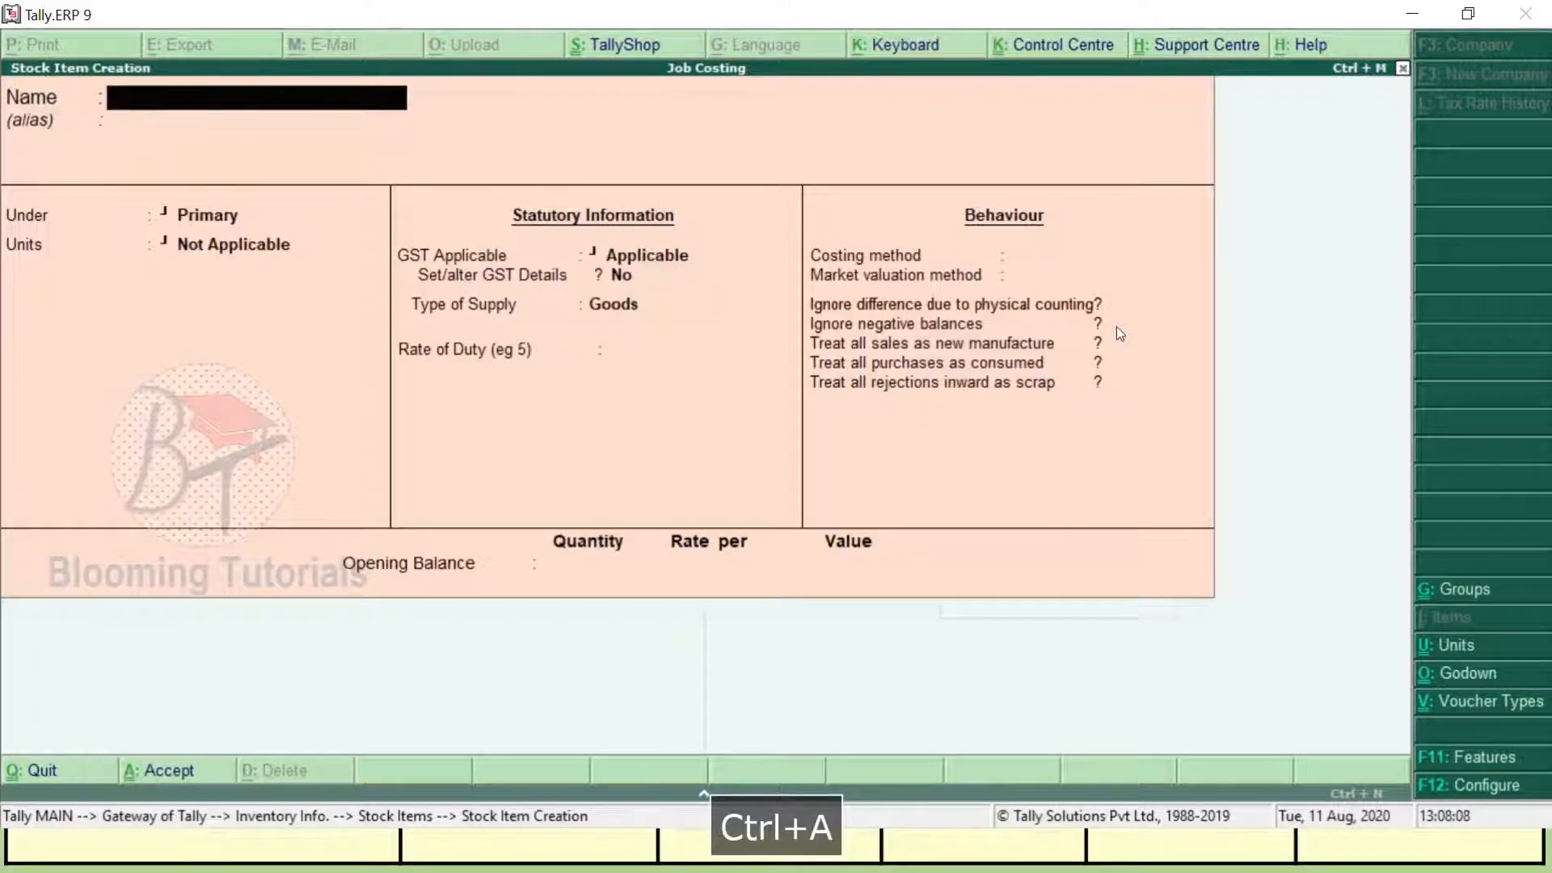
Leave stock item creation, return to the Gateway of Tally and open a new purchase voucher under Accounting Vouchers.
key(Escape)
key(Escape)
key(Escape)
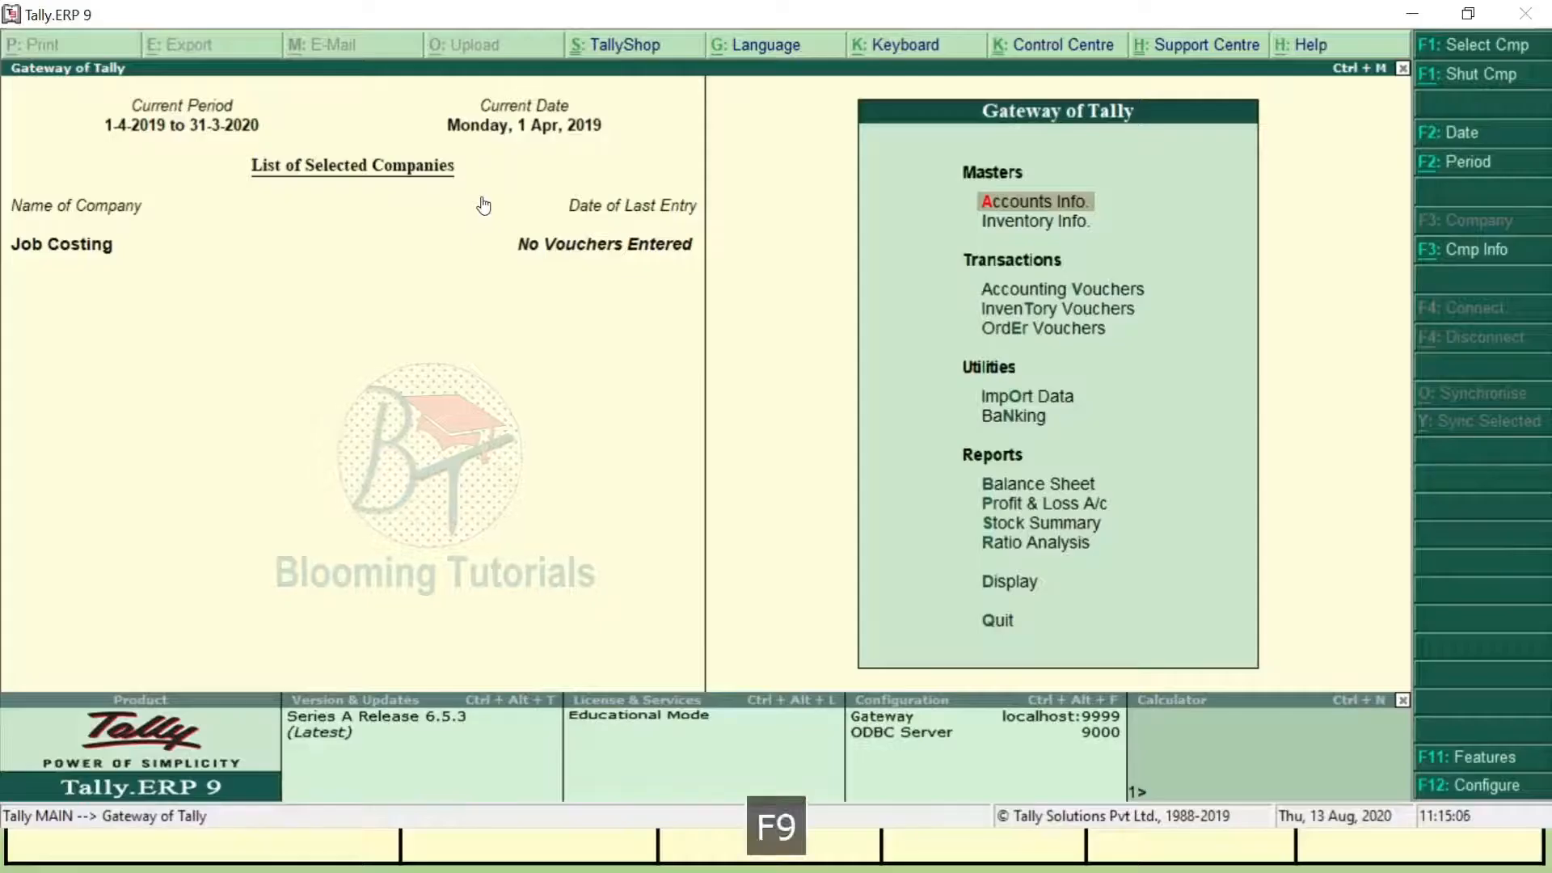
click(1064, 296)
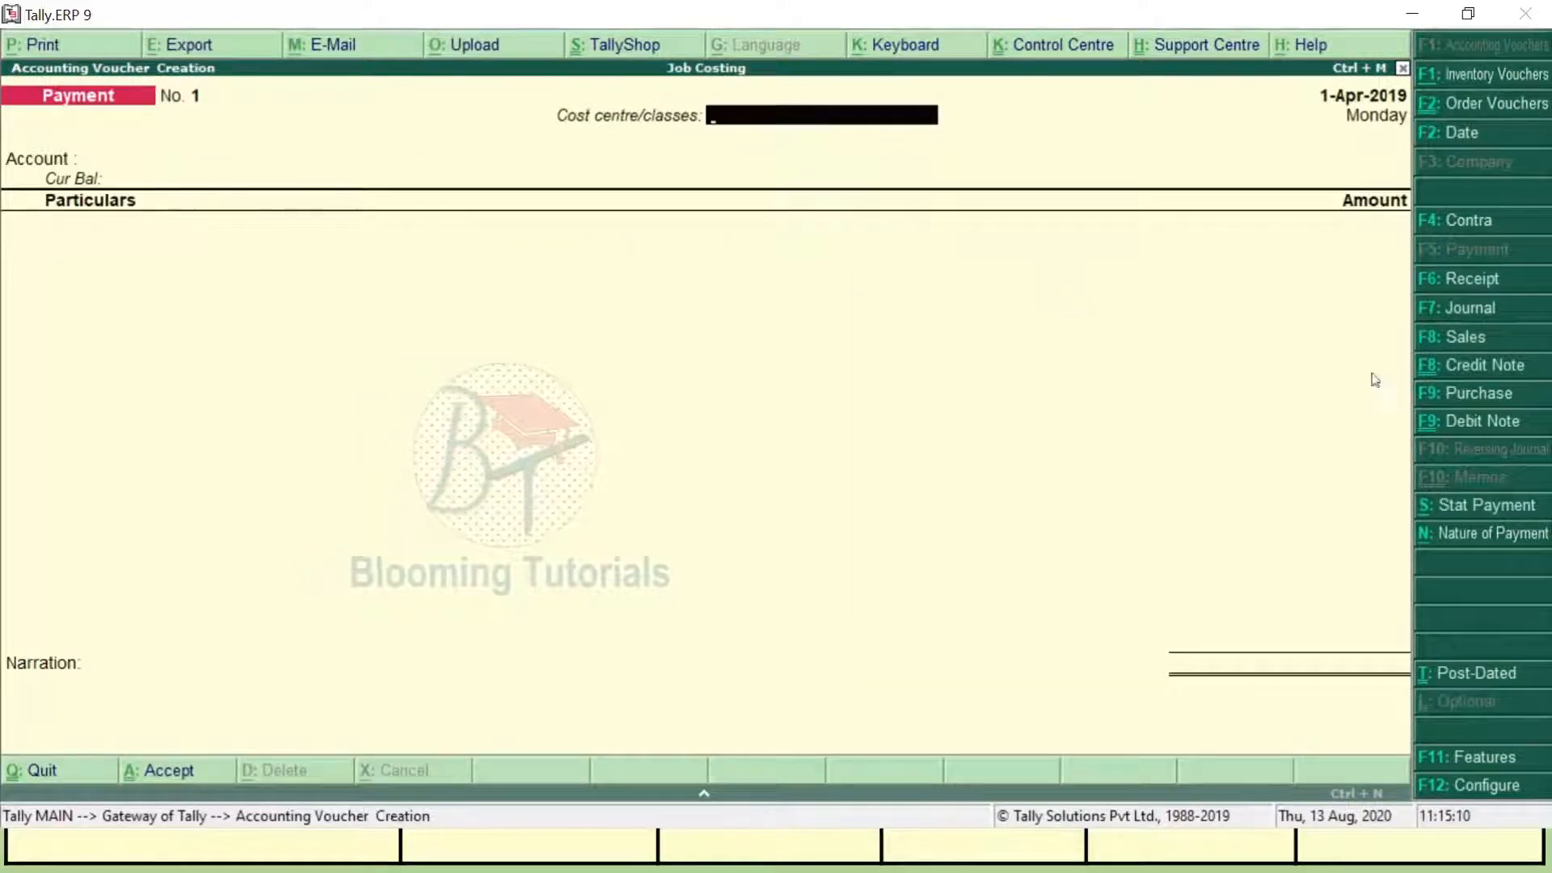
click(1479, 393)
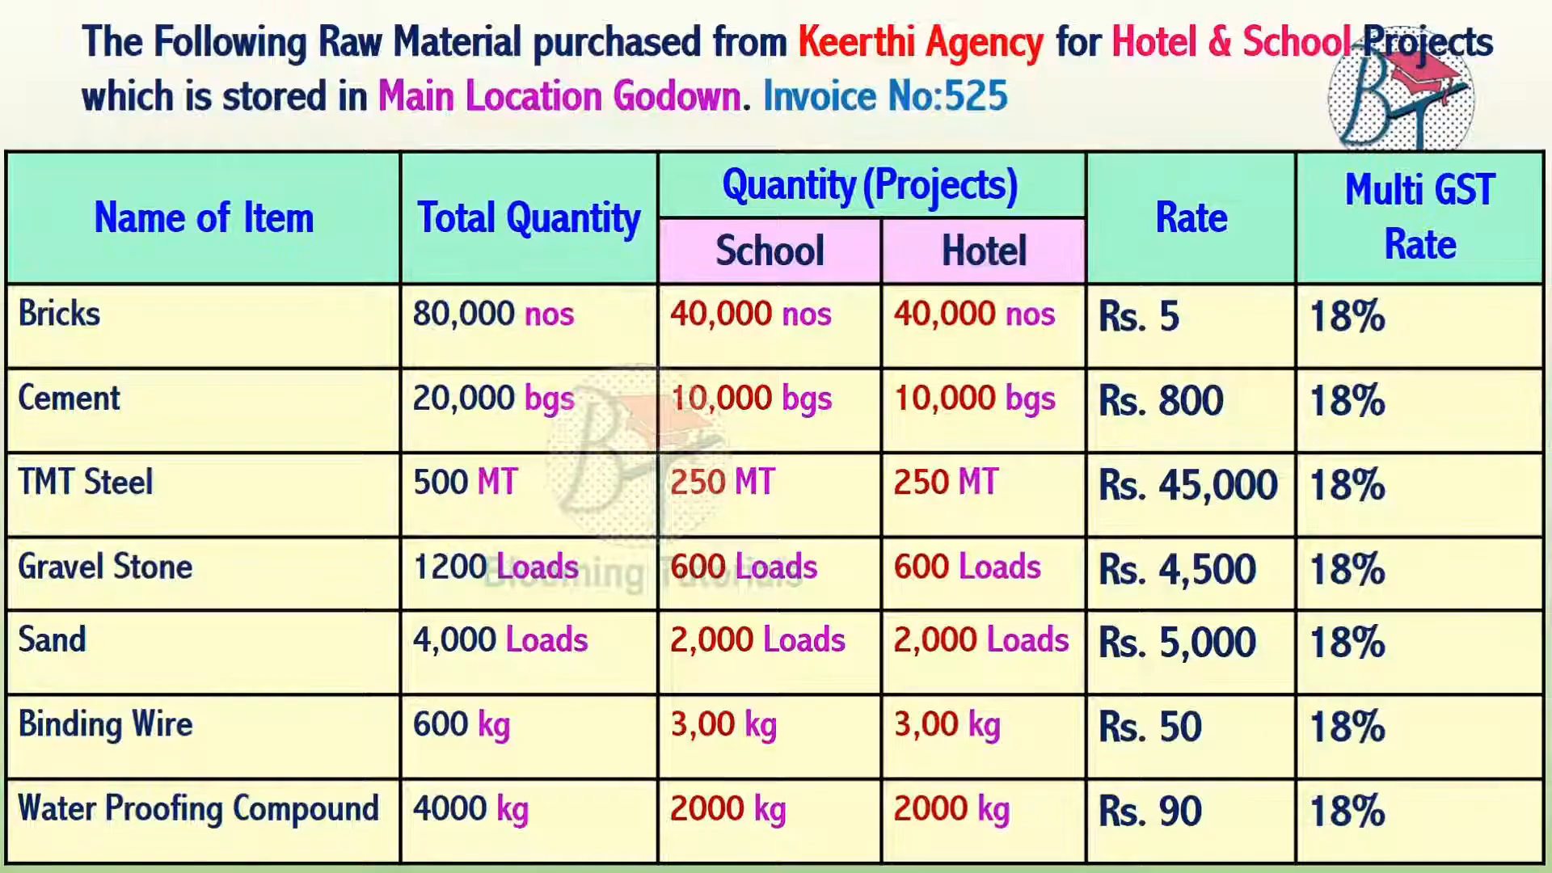
key(F9)
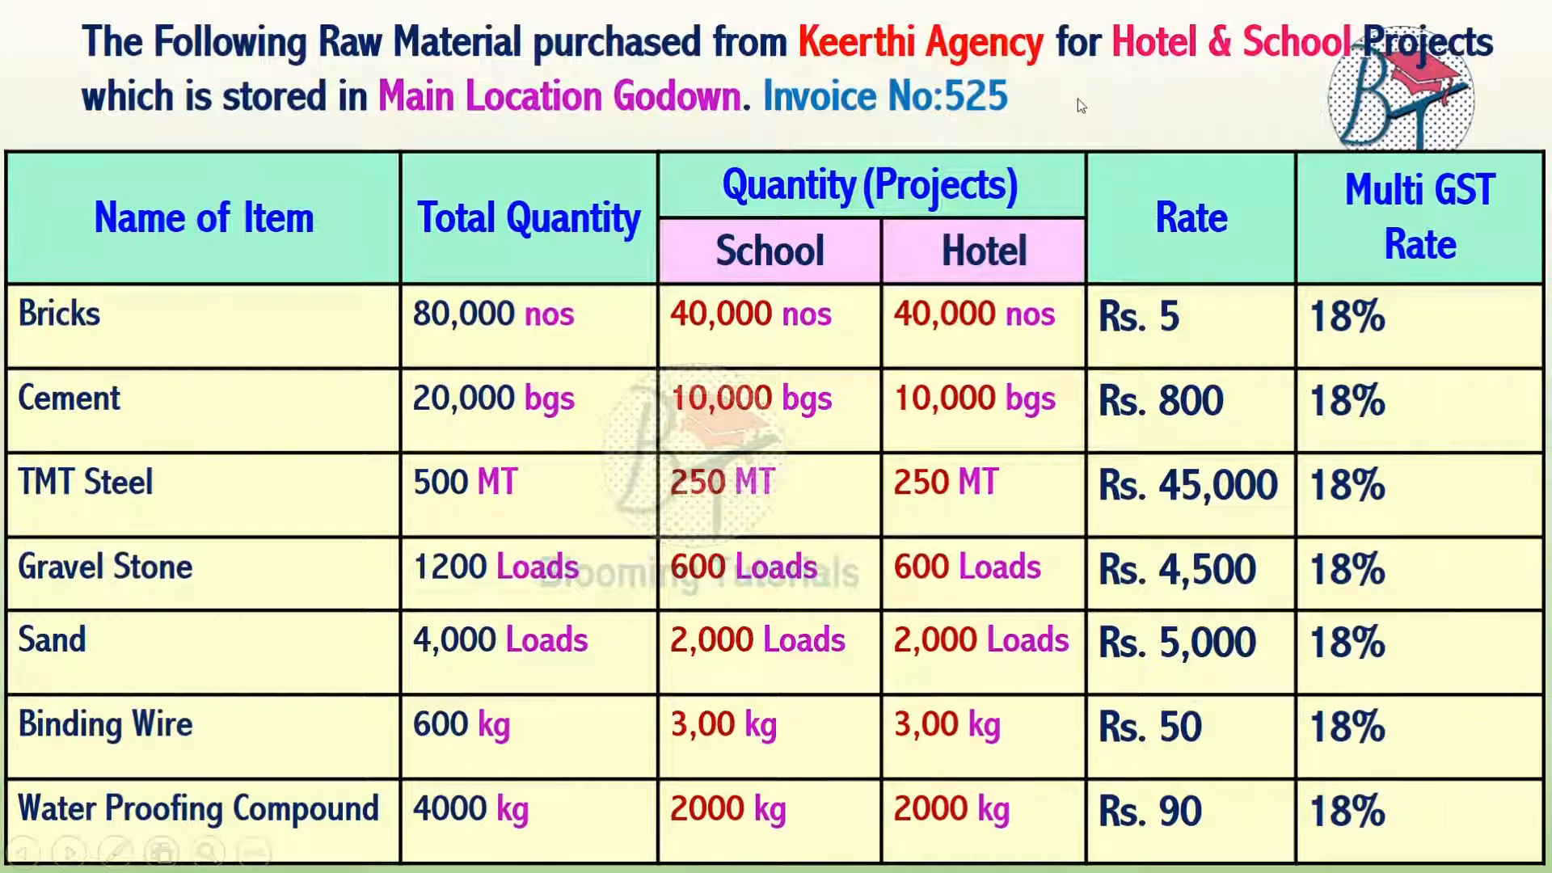
Switch back to Tally.ERP 9 and enter supplier invoice number 525 with the date 1-Apr-2019 in the purchase voucher.
key(alt+Tab)
text(25)
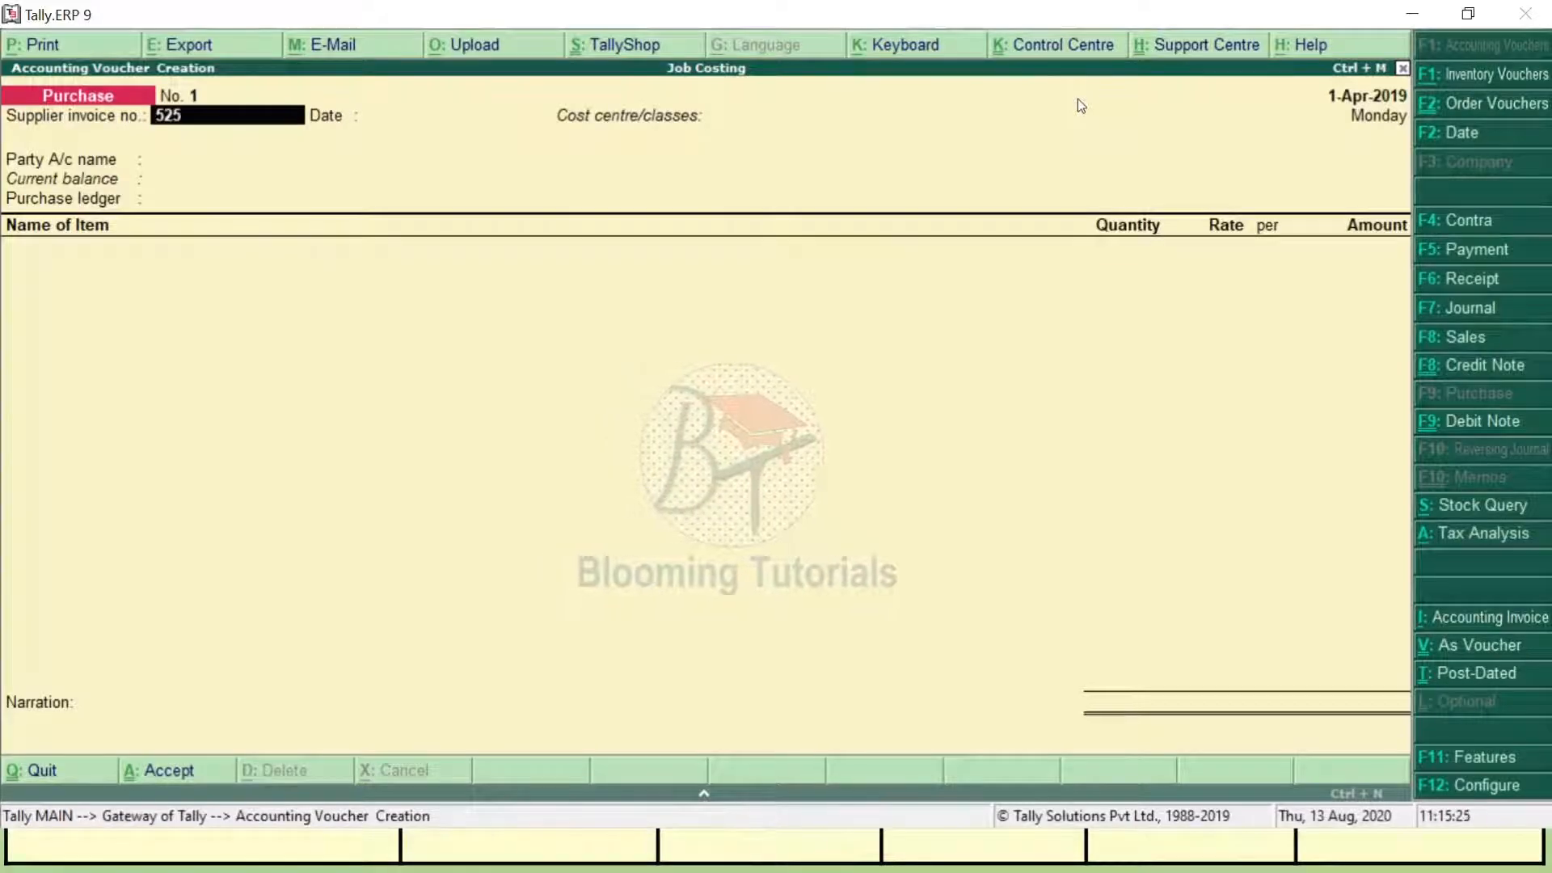
key(Return)
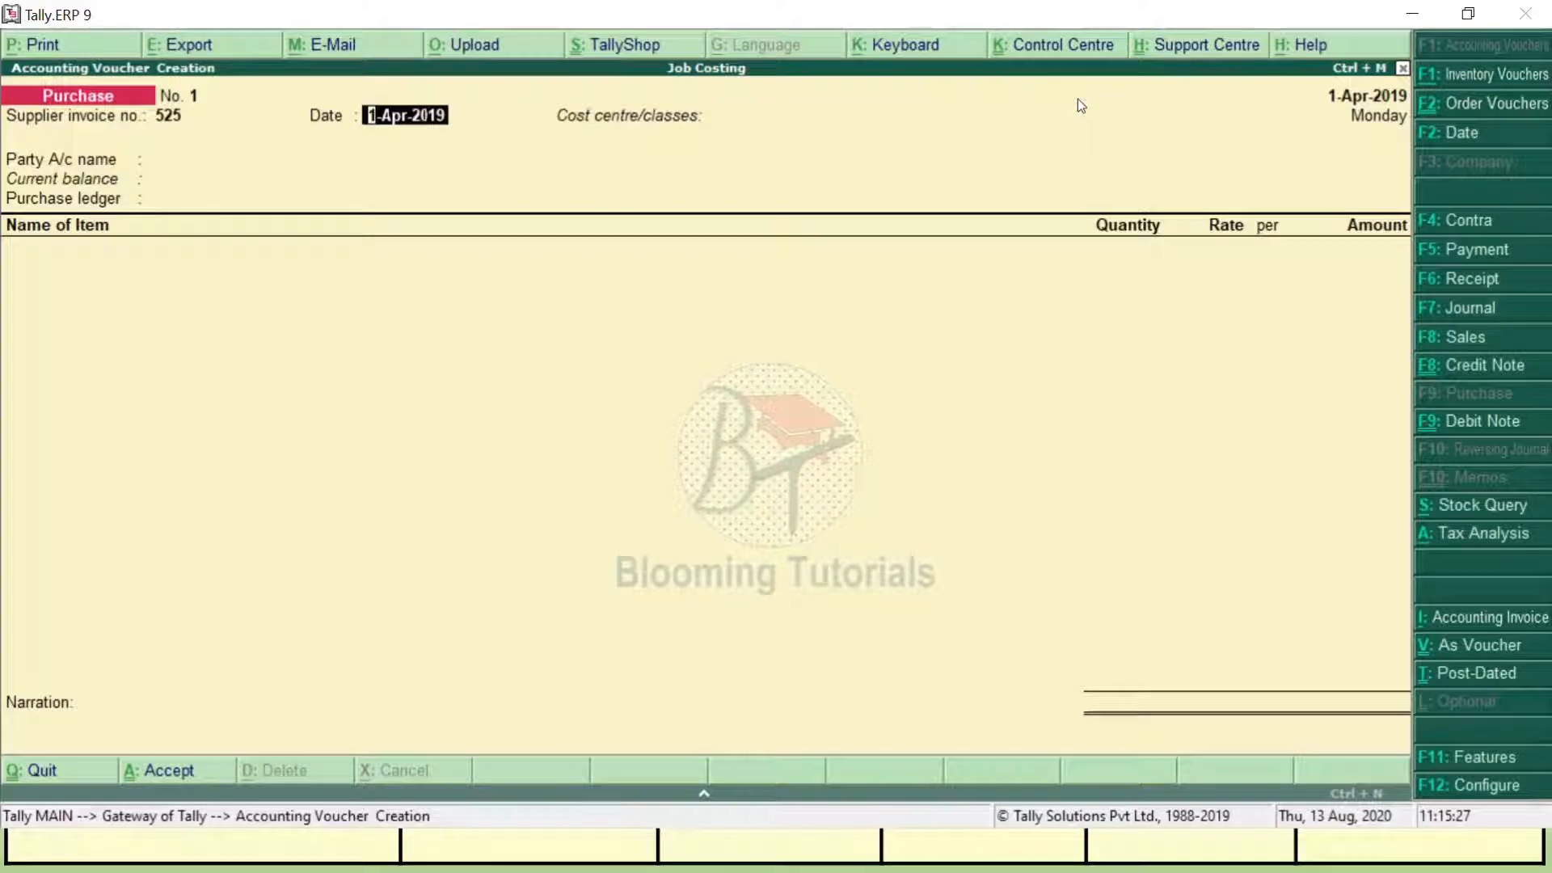
key(Return)
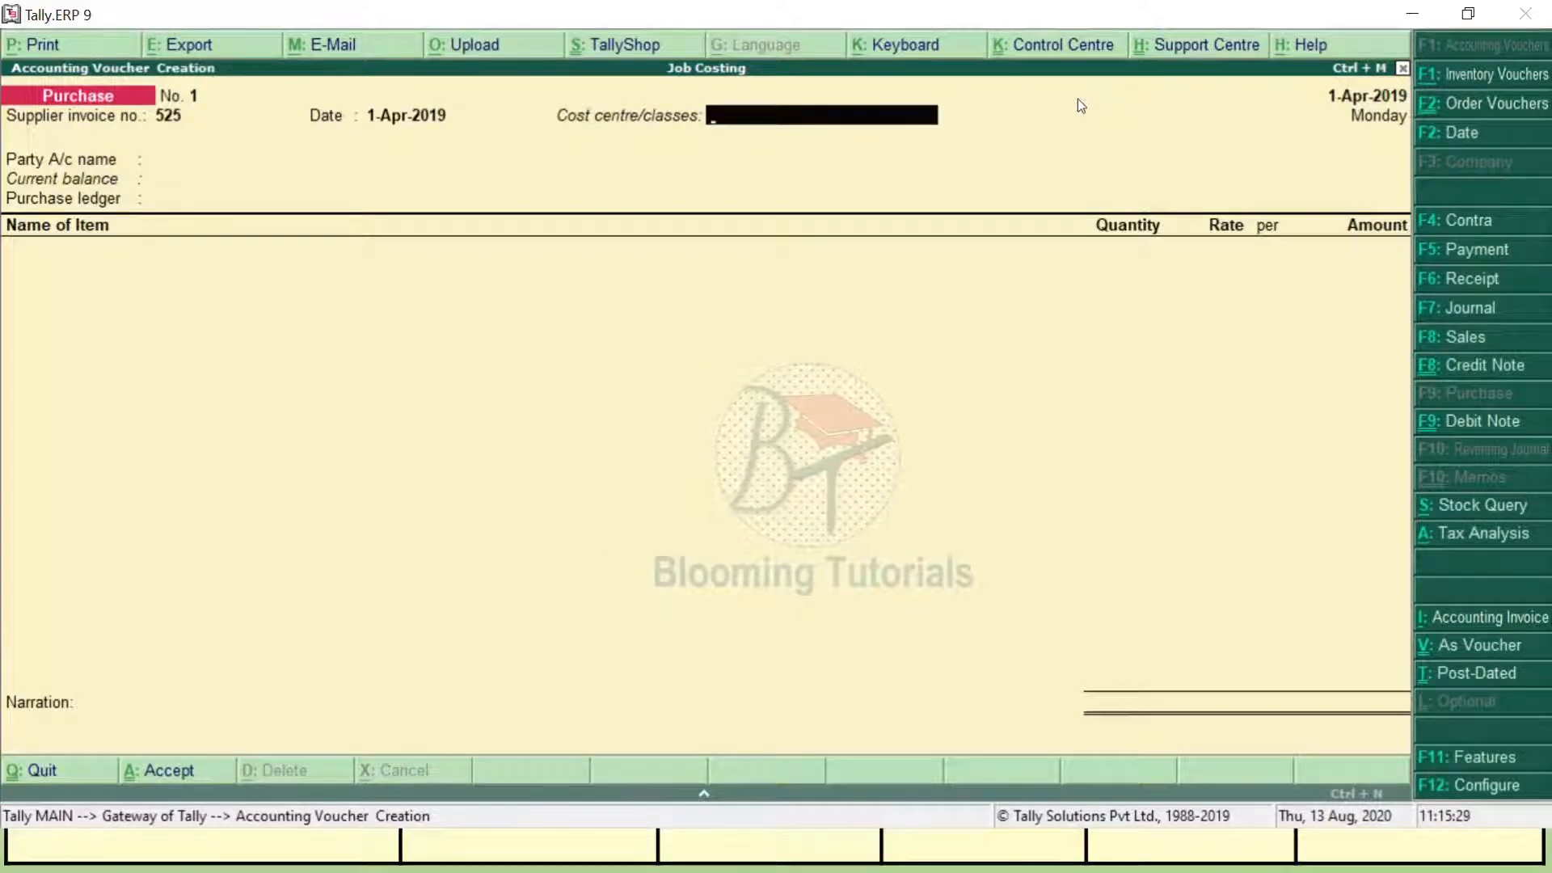
Set the cost centre class of the purchase voucher to Two Projects.
key(space)
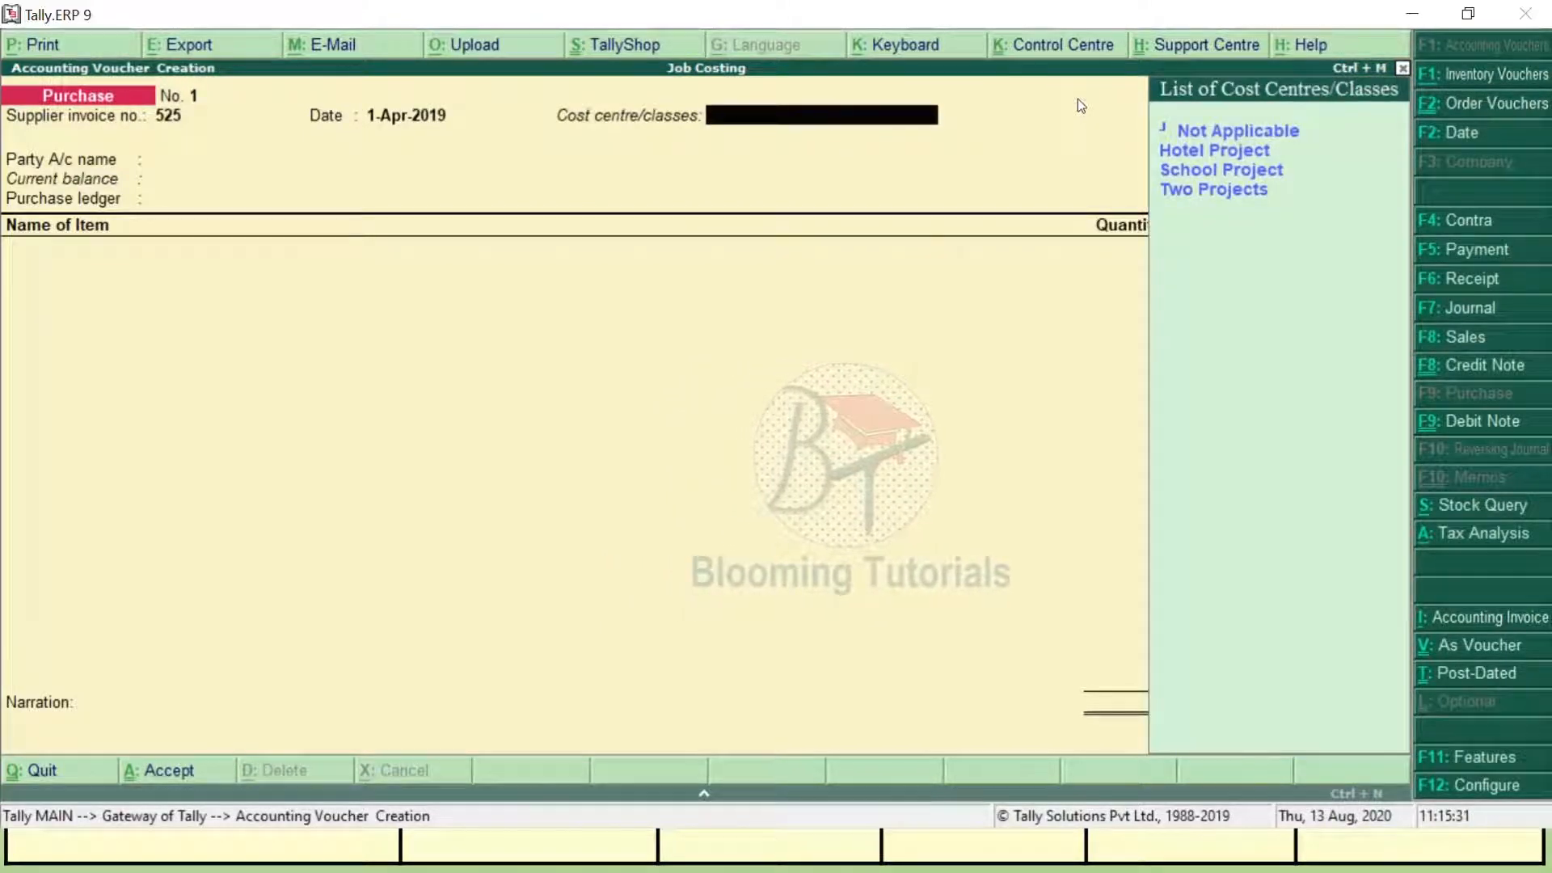
key(Down)
key(Down)
key(Down)
key(Down)
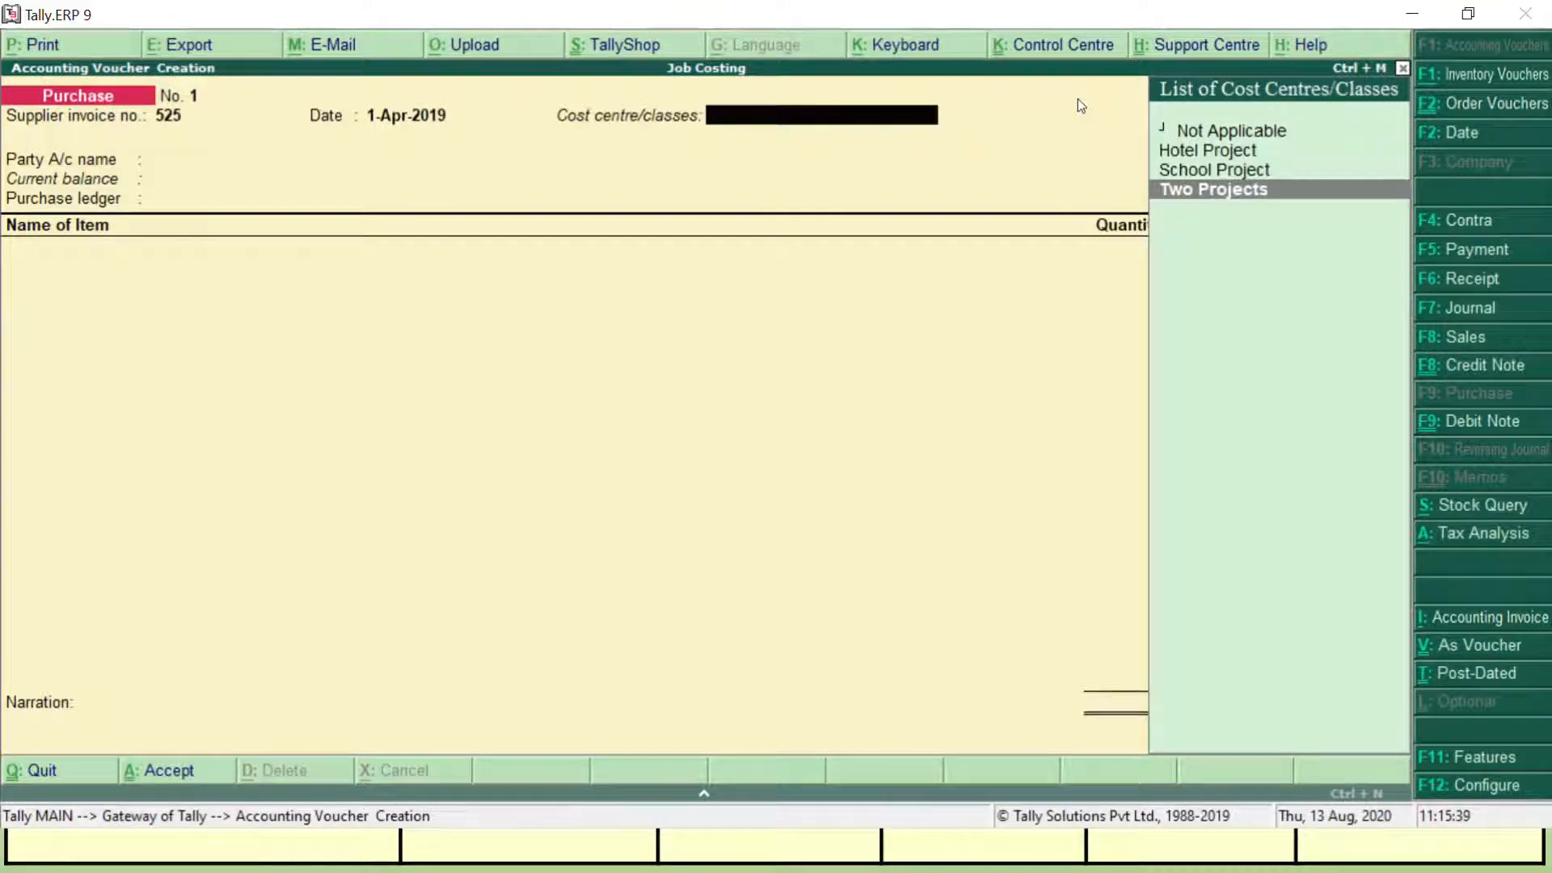
key(Return)
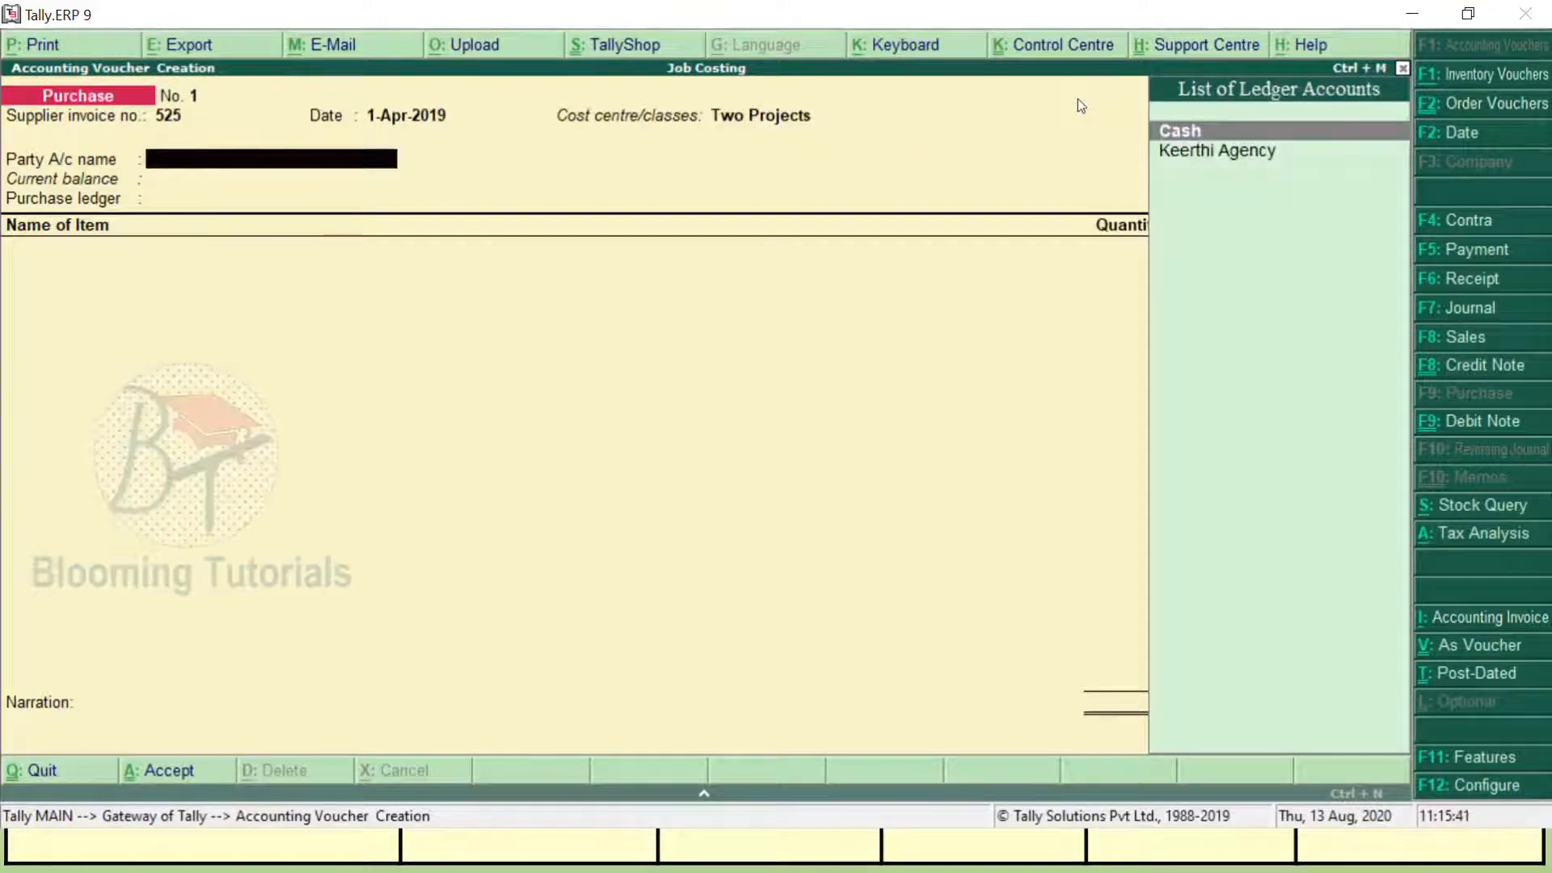
Choose Keerthi Agency as the party with its default details and Purchase@18% as the purchase ledger, classified as Purchase Taxable.
key(Down)
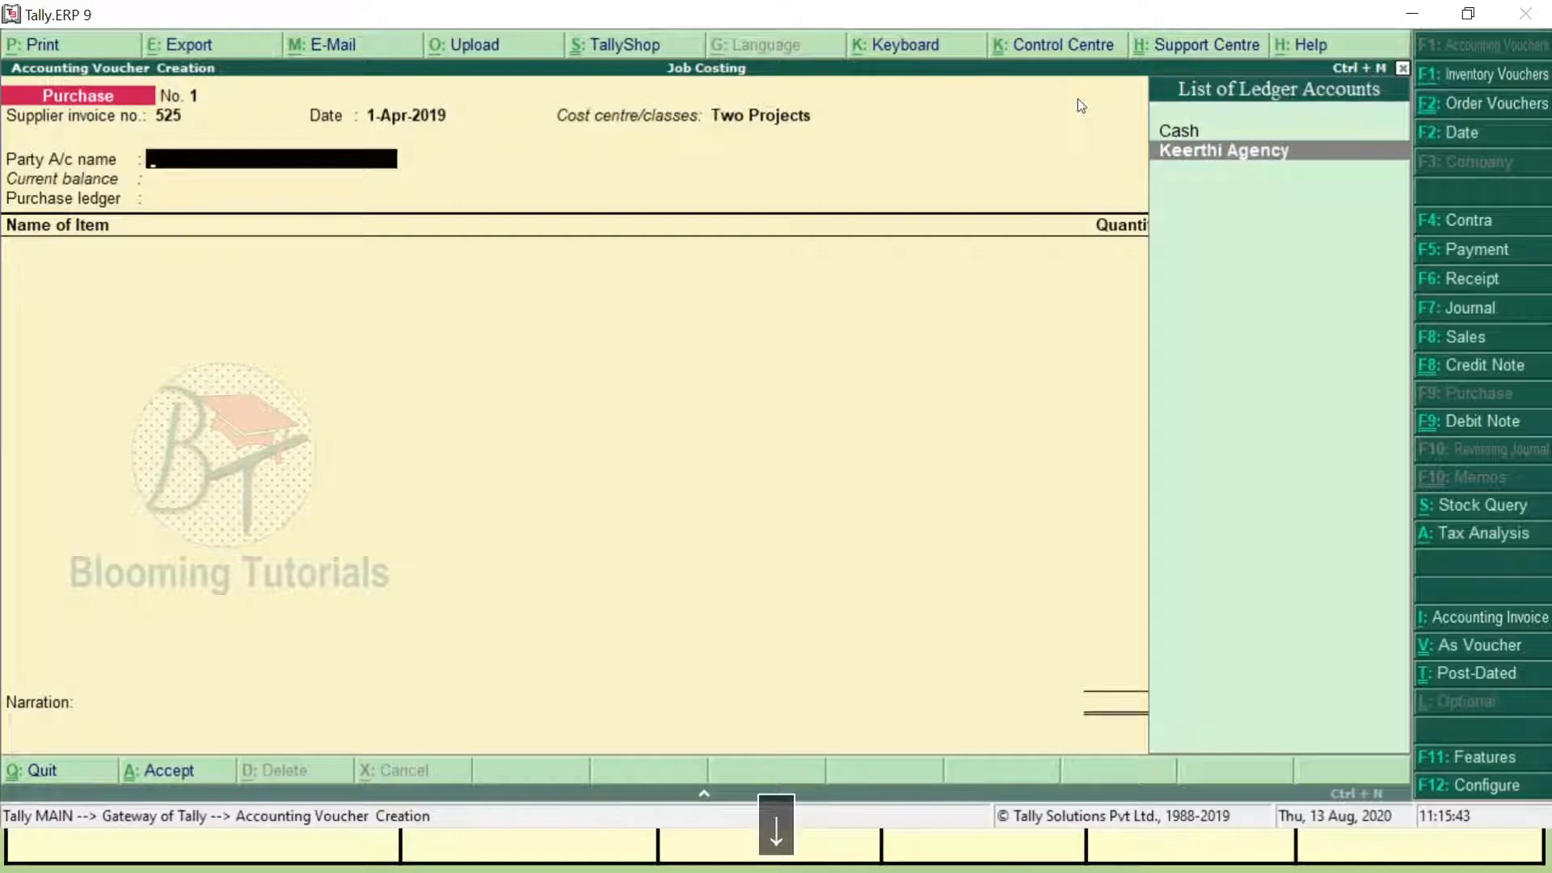
key(Return)
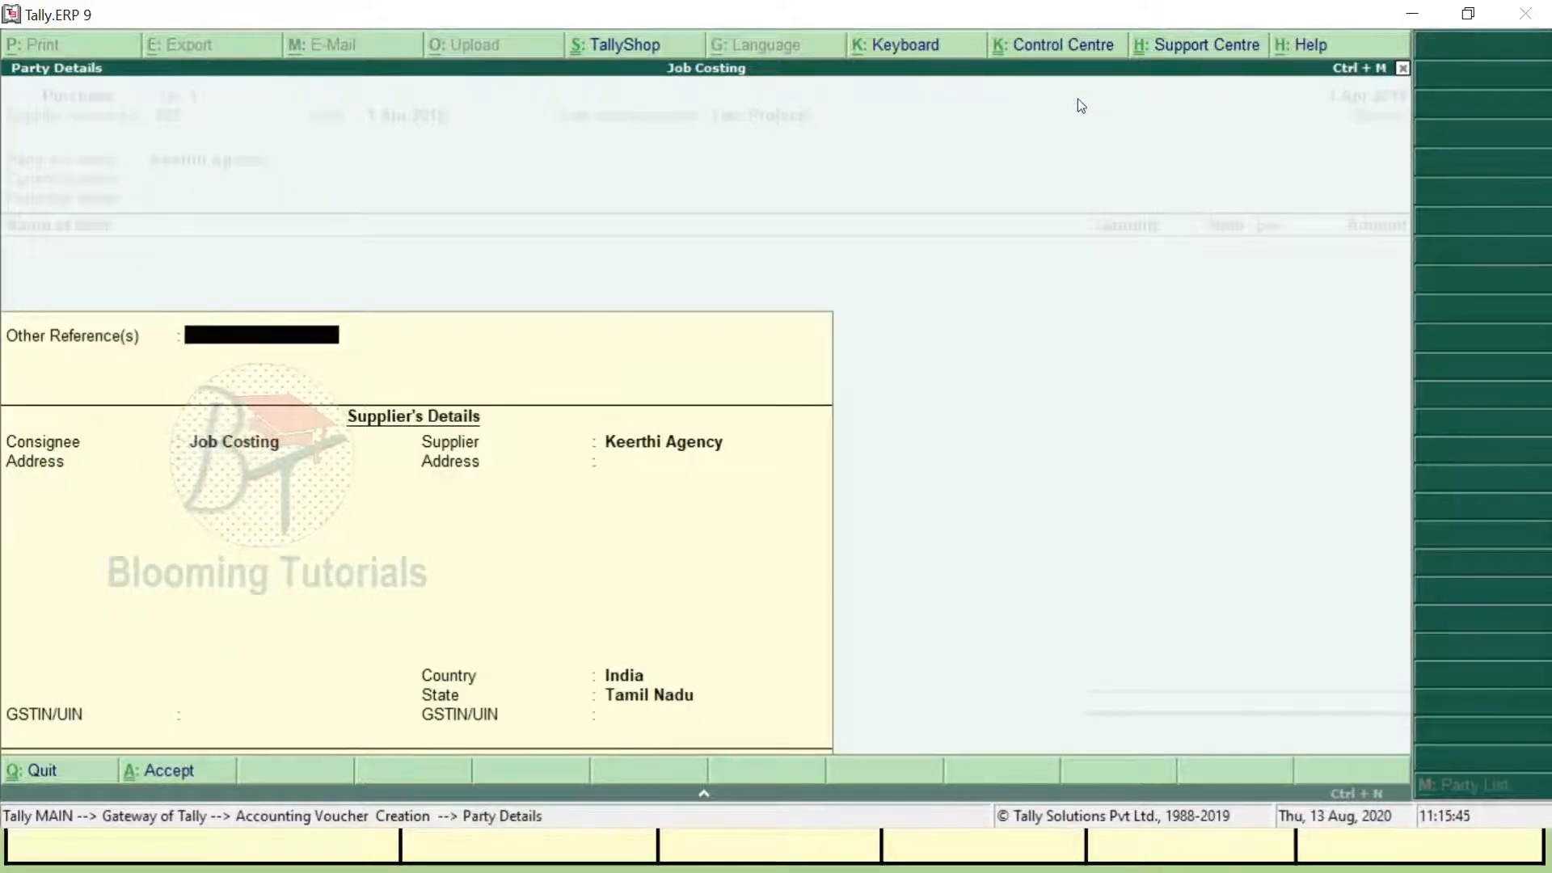
key(ctrl+a)
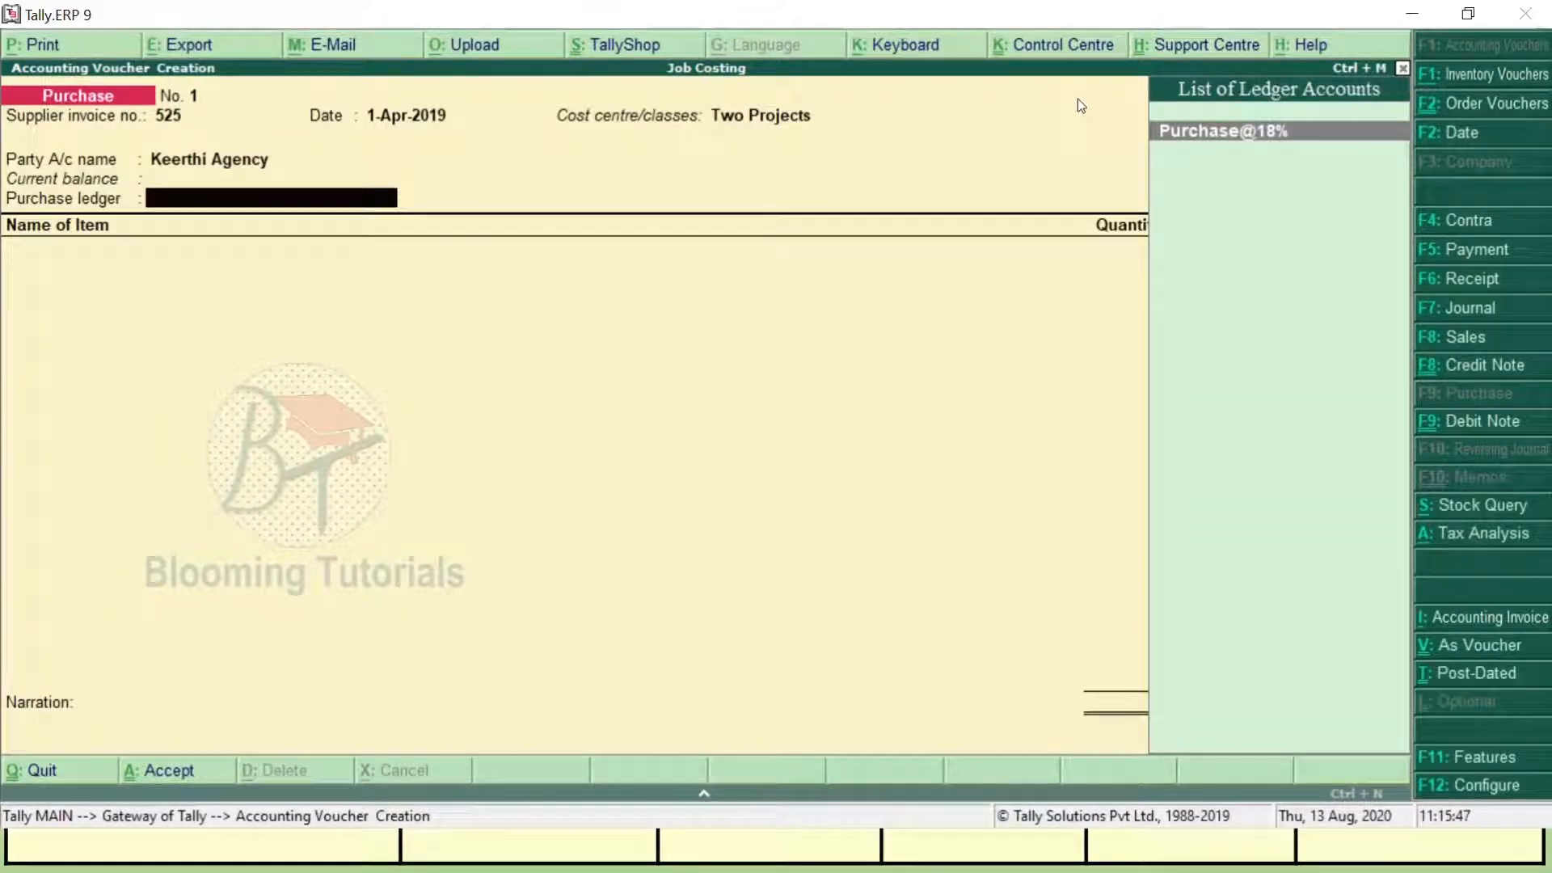
key(Return)
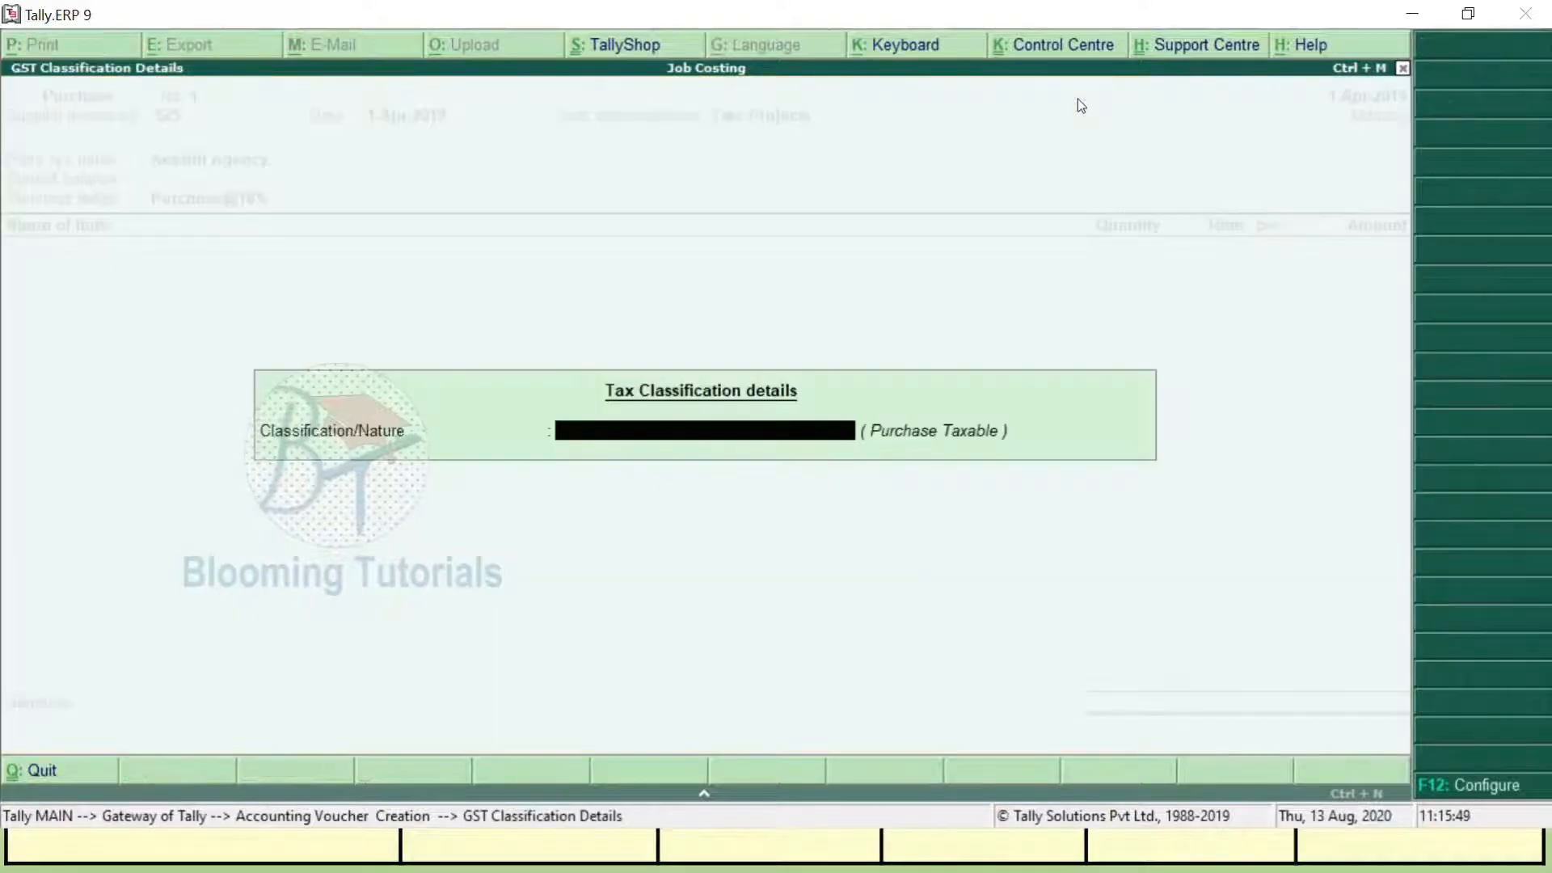
text(p)
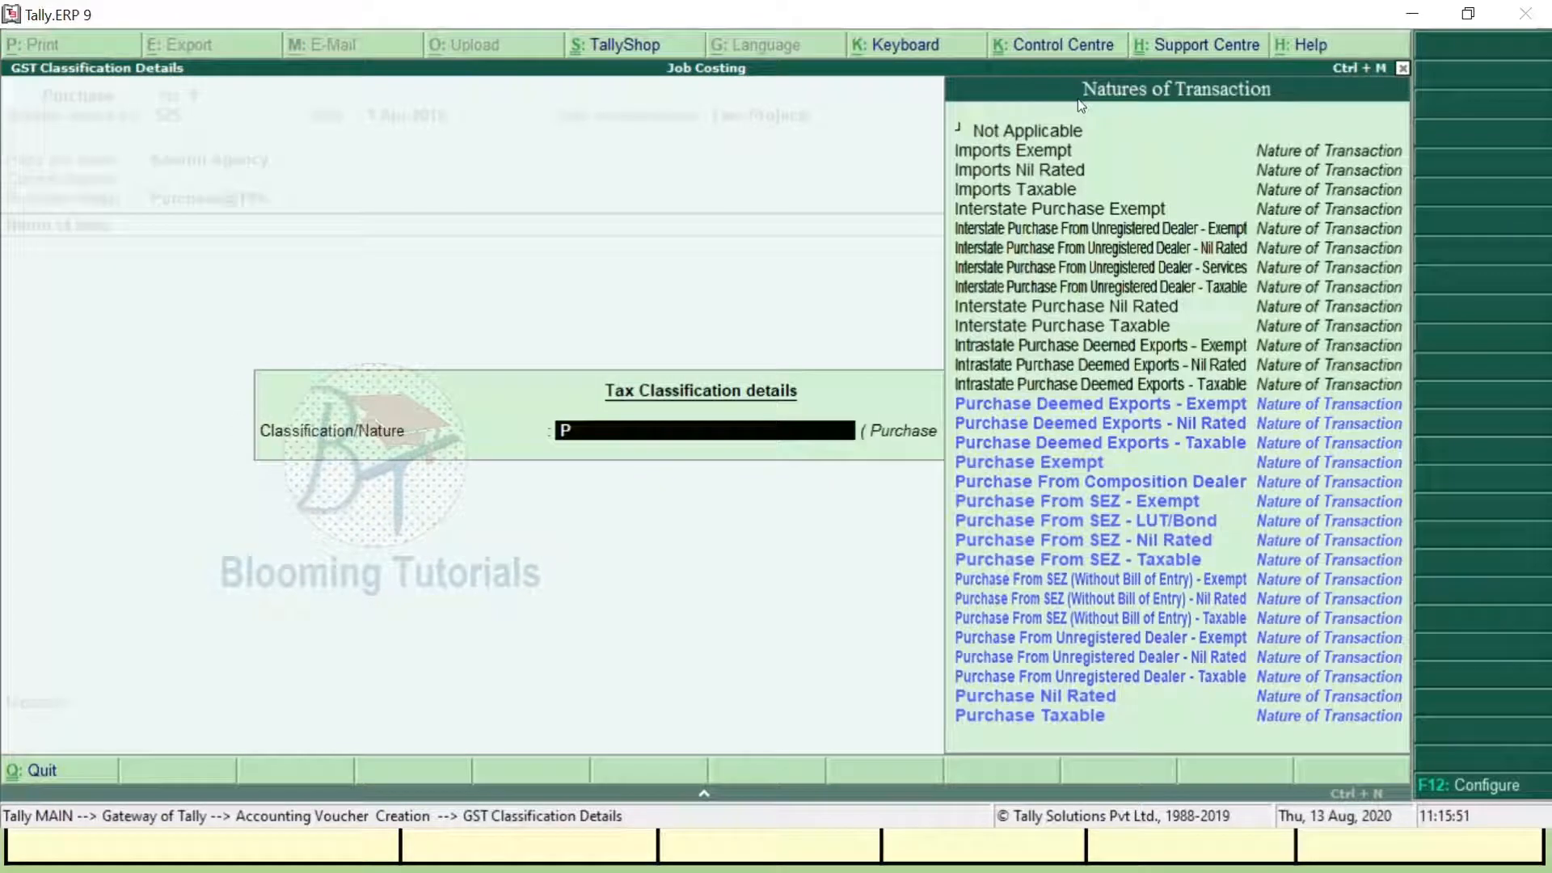
key(Up)
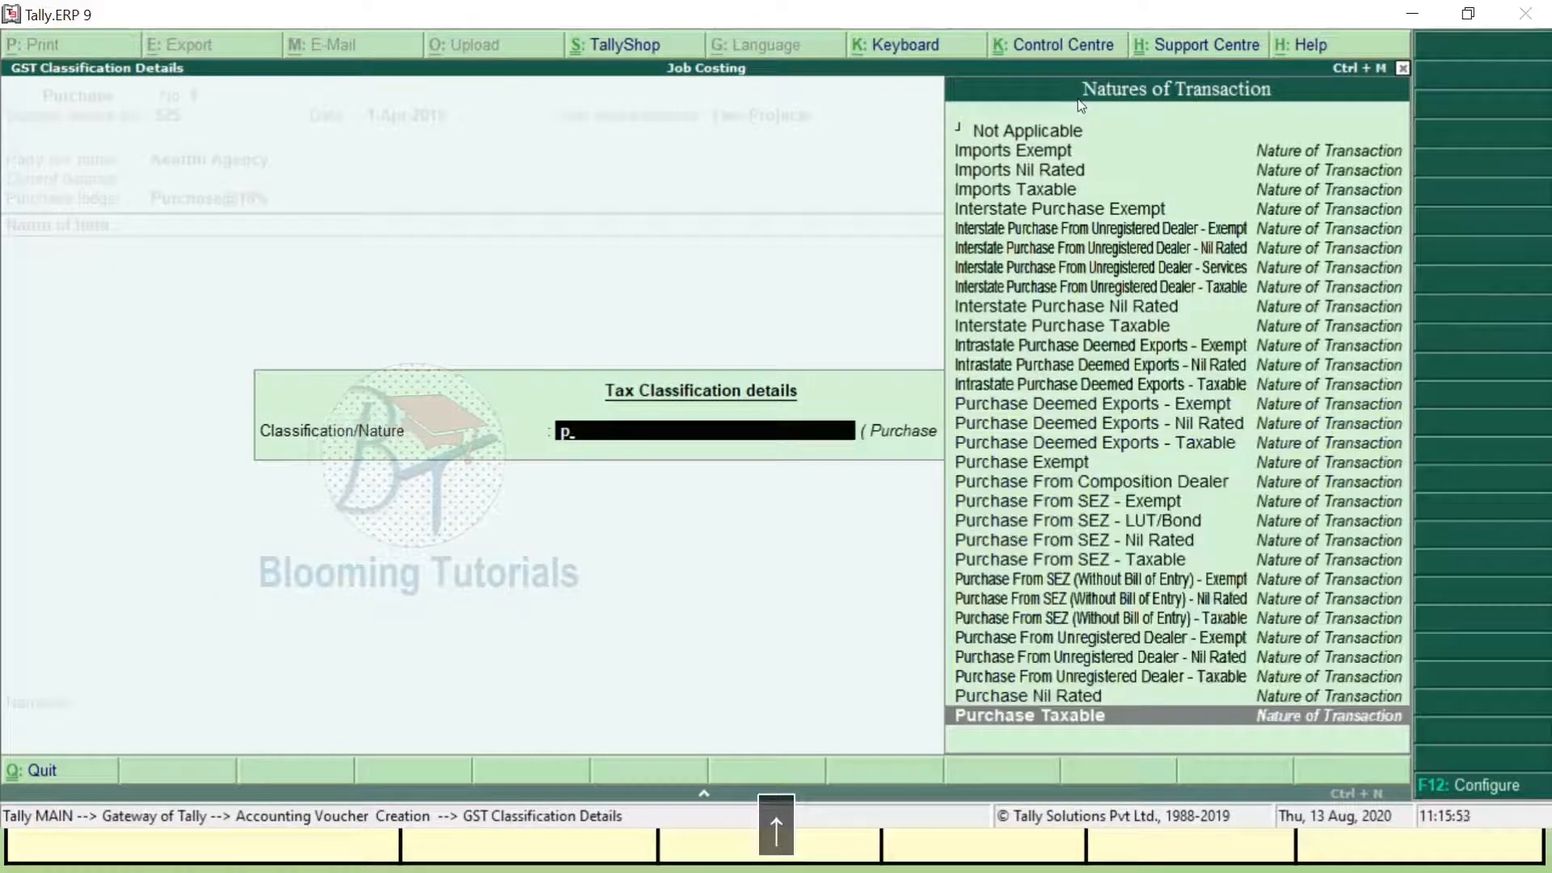
key(Return)
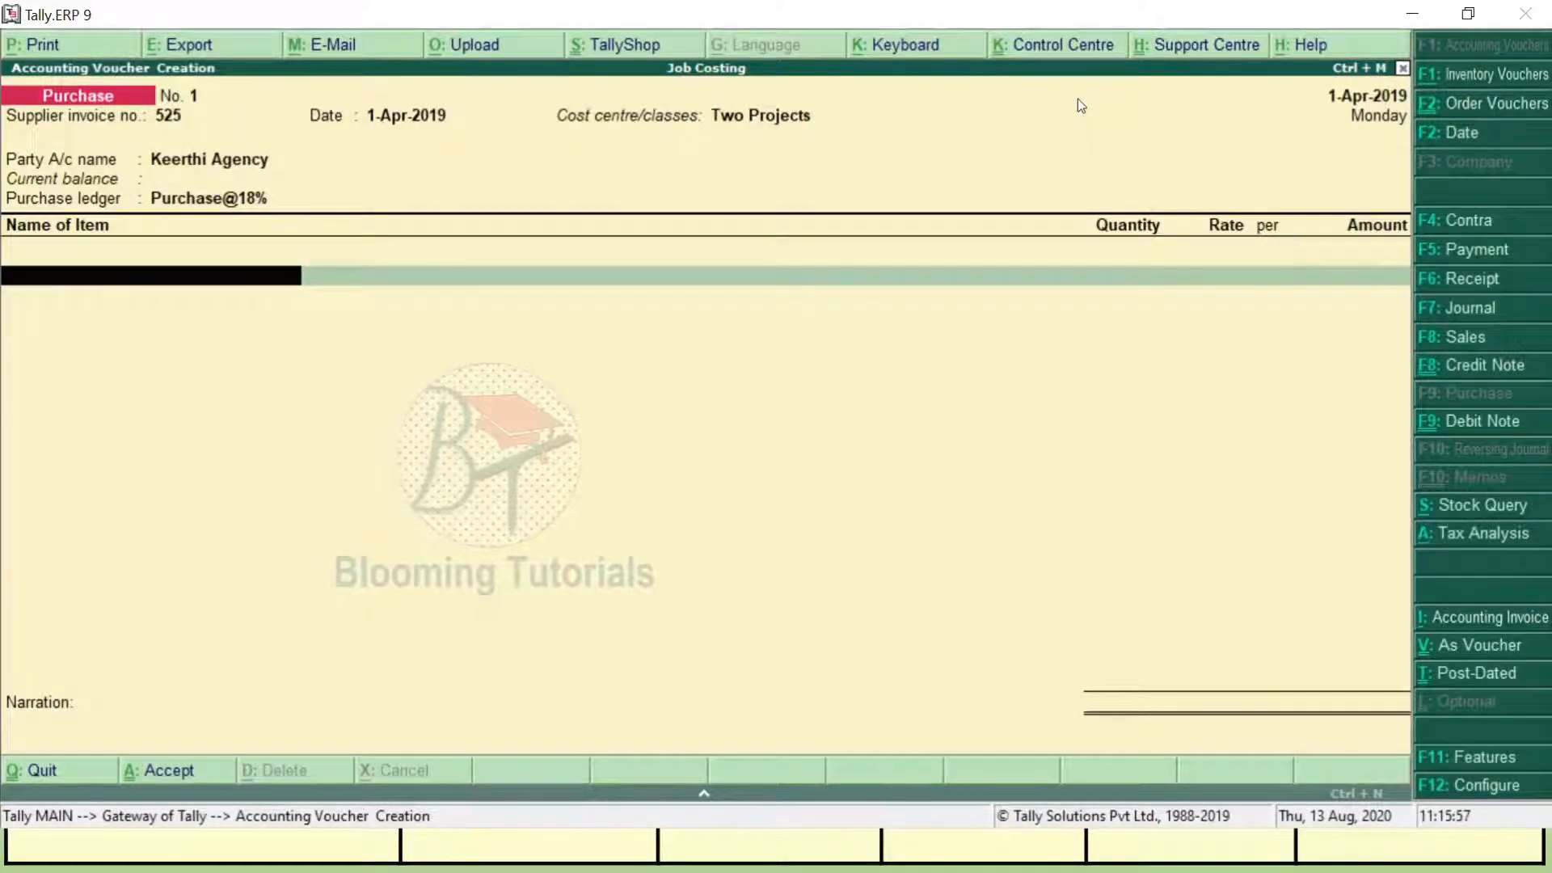
Check the purchase list and add the item Bricks, allocating 80,000 nos to the Main Location godown.
key(alt+Tab)
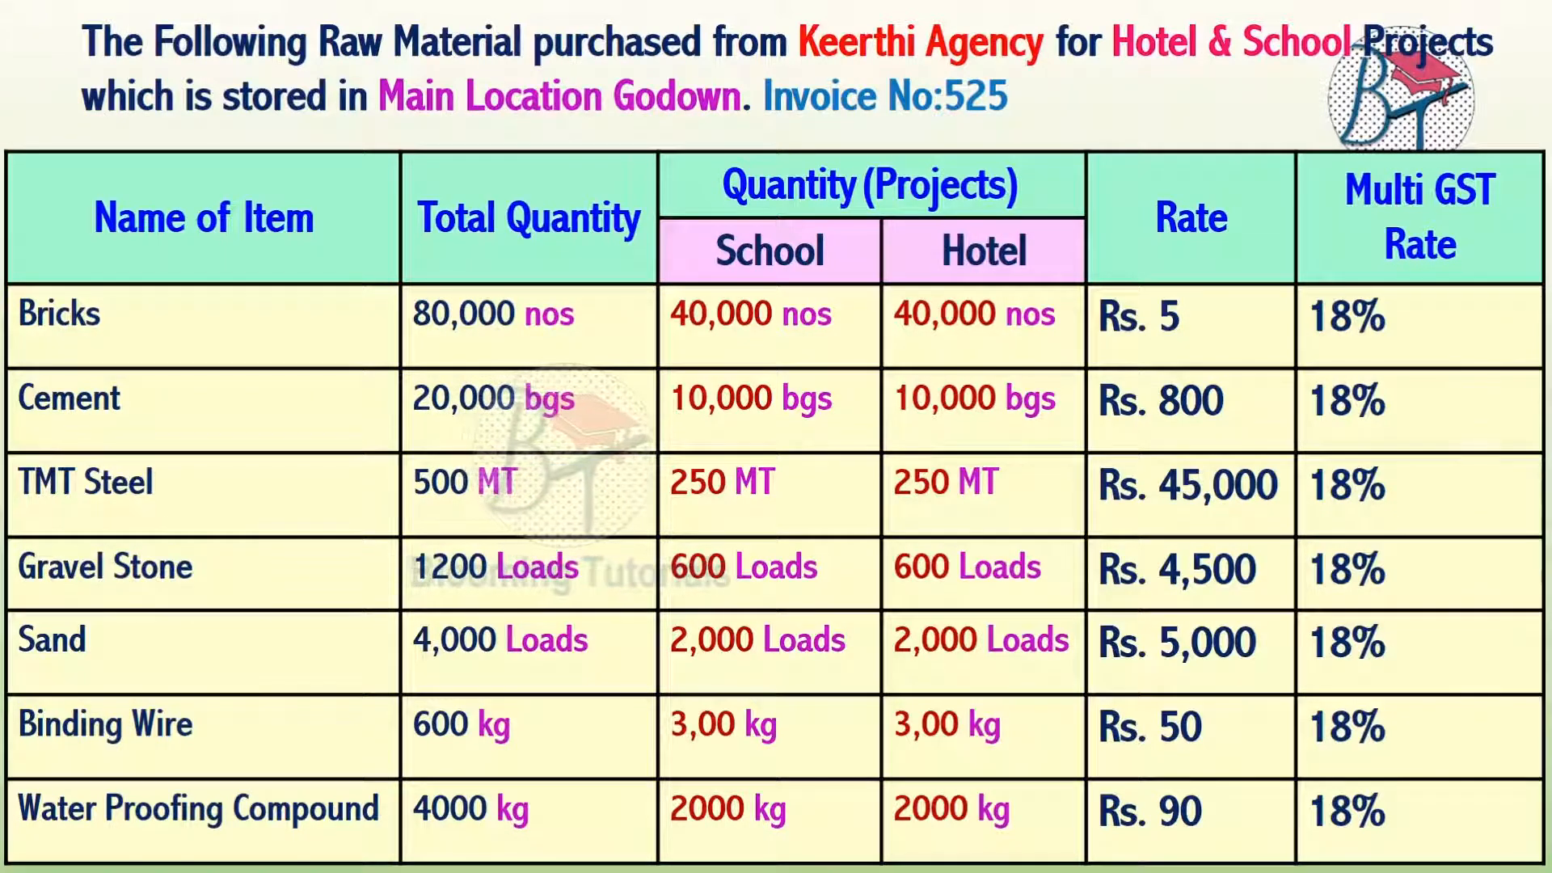
key(alt+Tab)
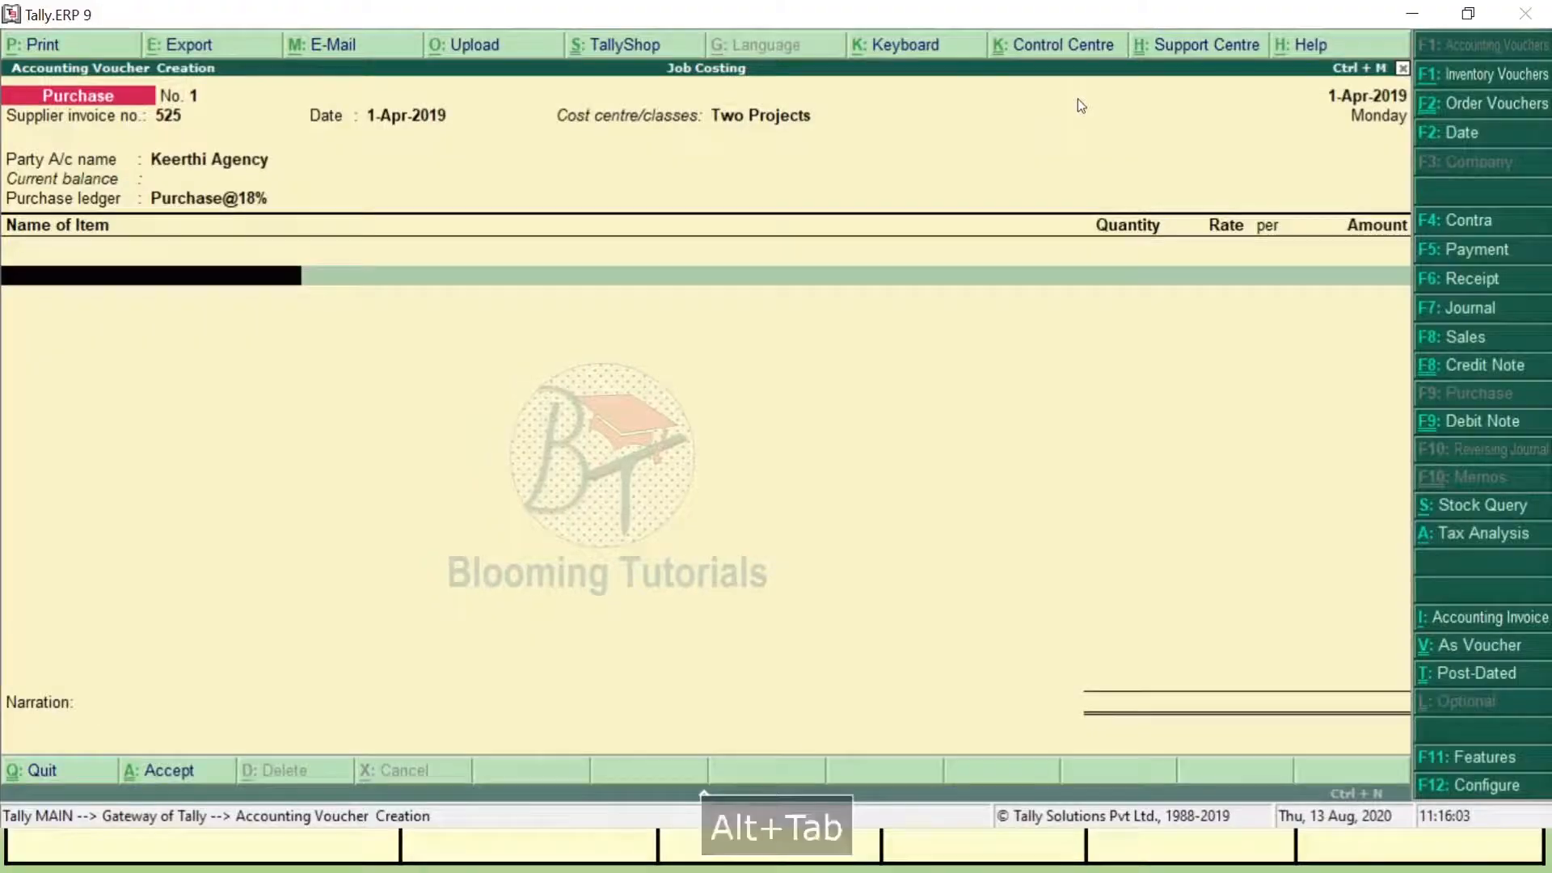
text(Br)
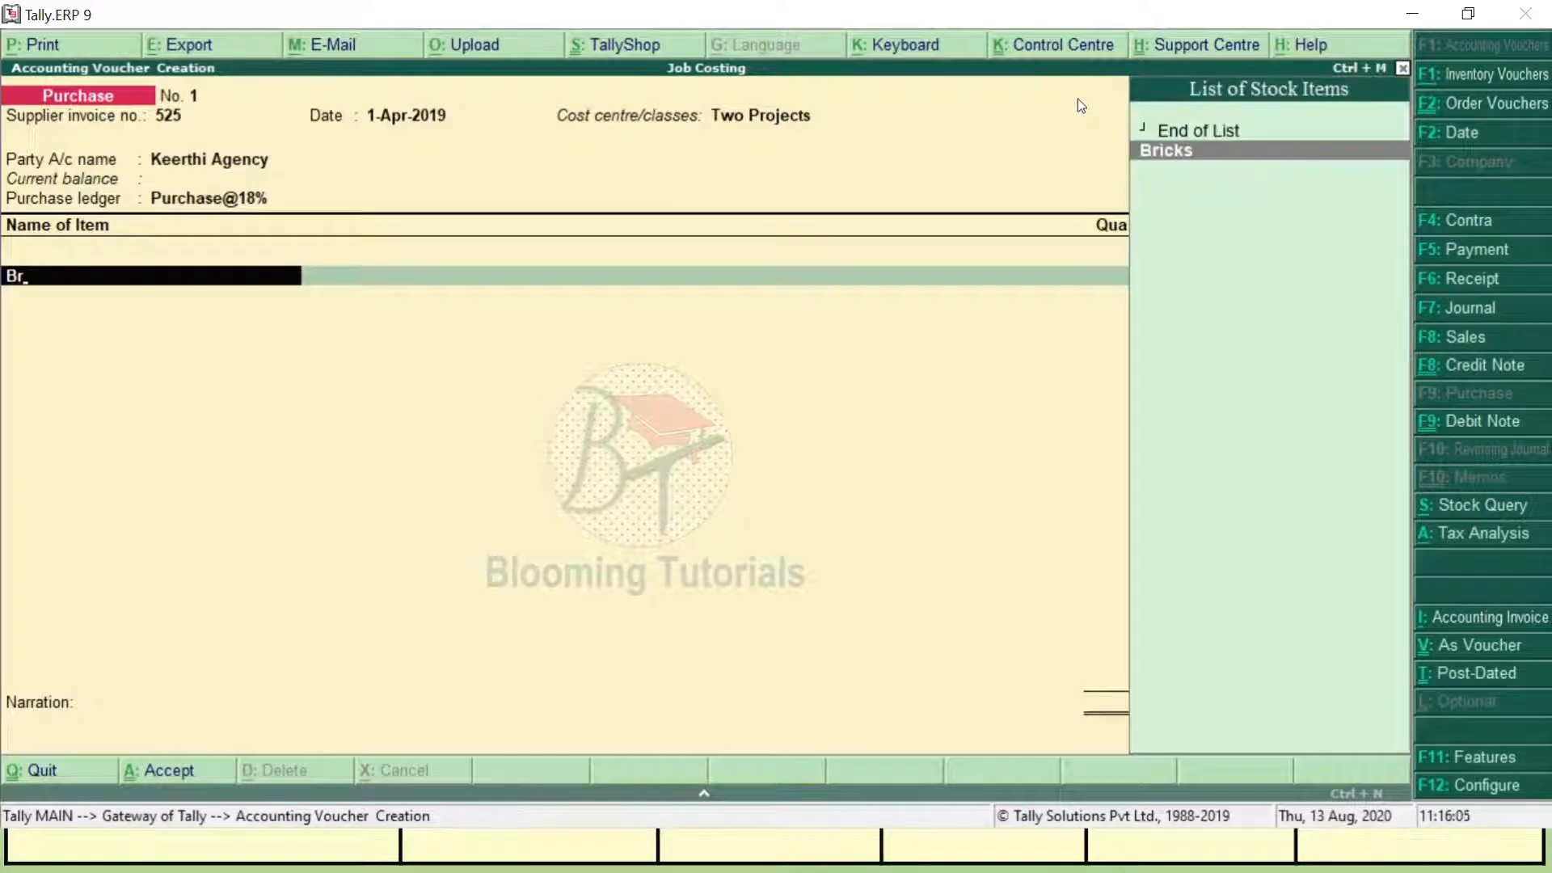
key(Return)
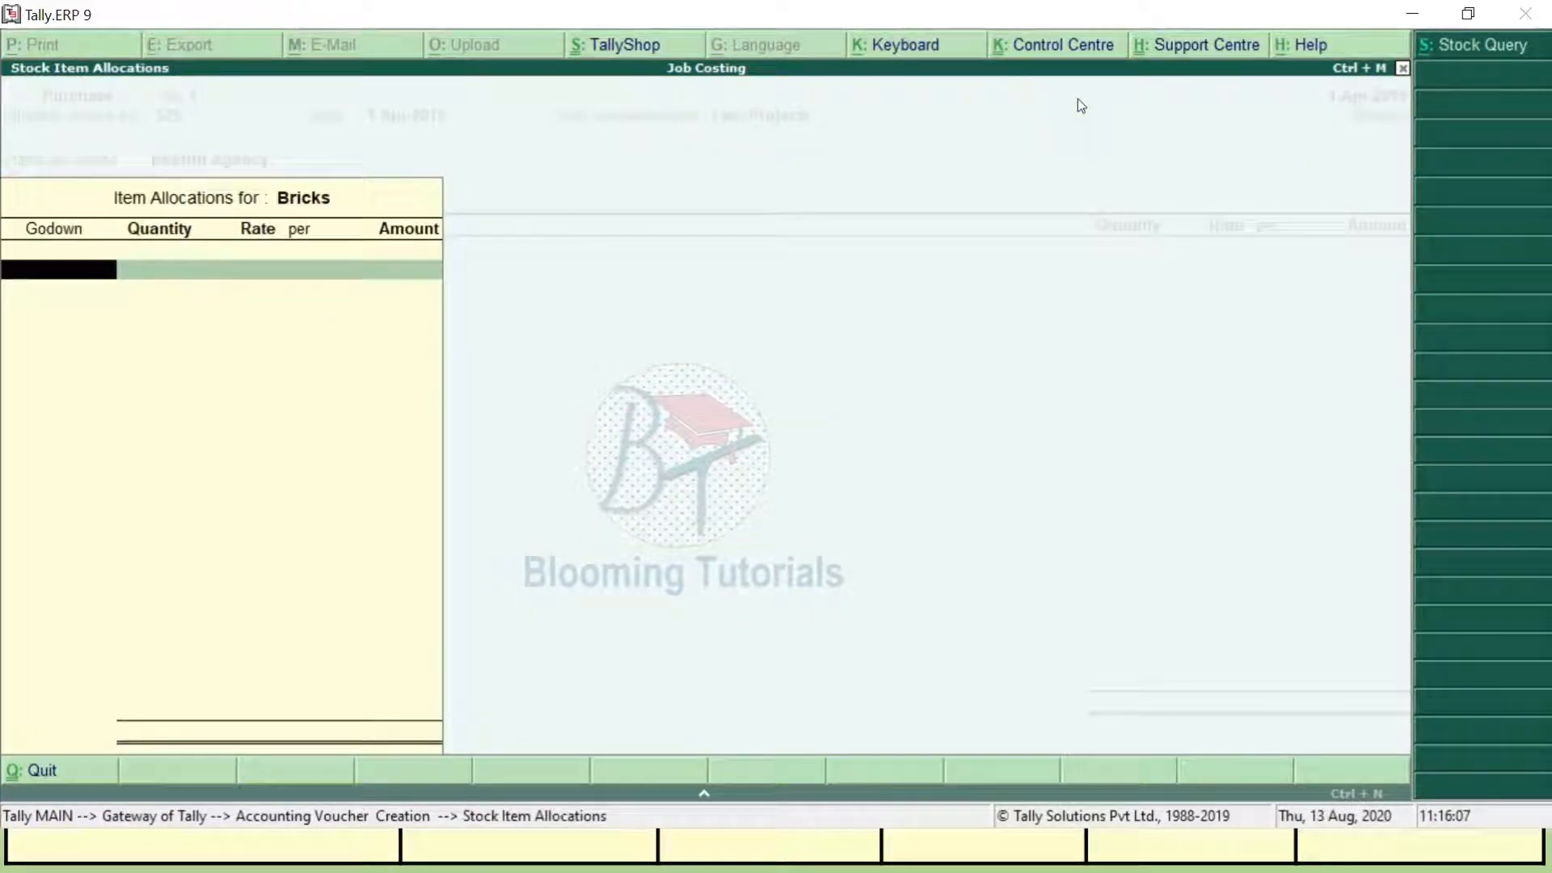
text(m)
key(Return)
text(80000)
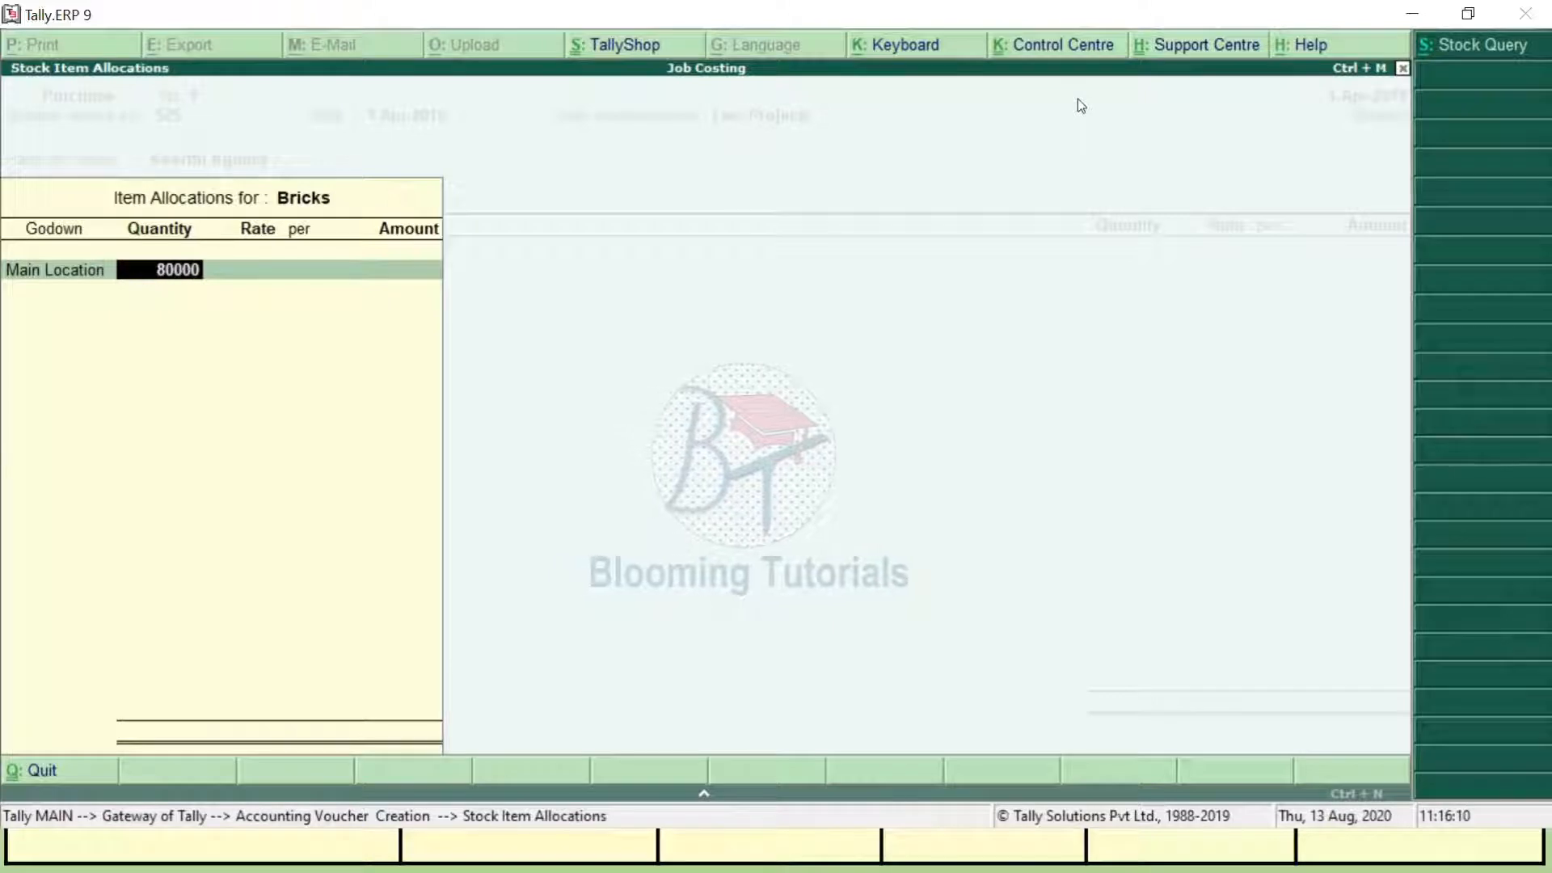
key(Return)
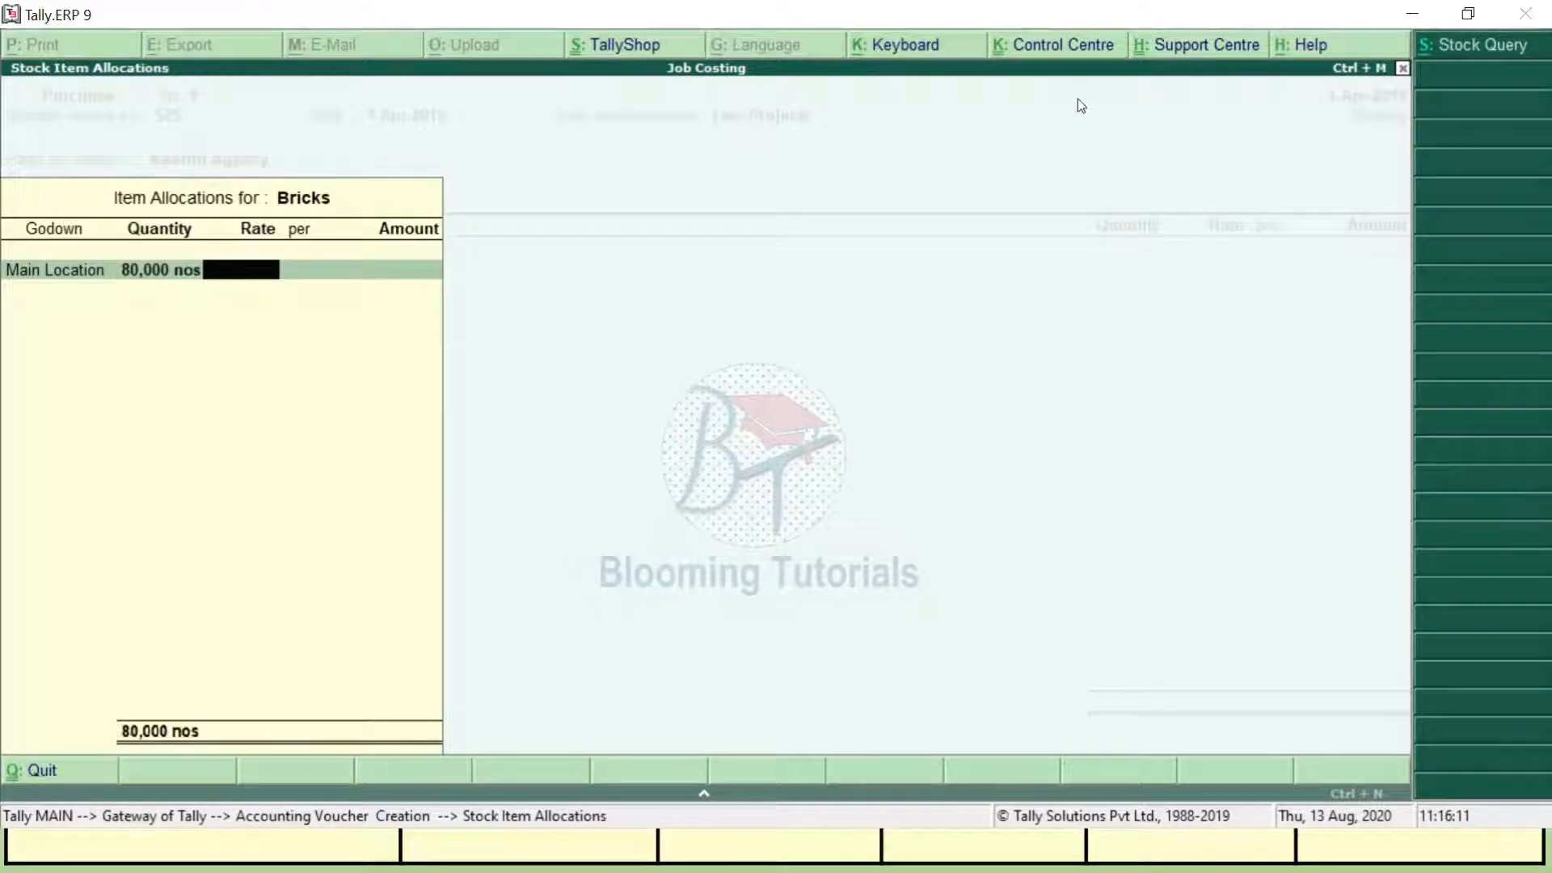
Set the Bricks rate to 5 per nos and complete the item allocation.
text(5)
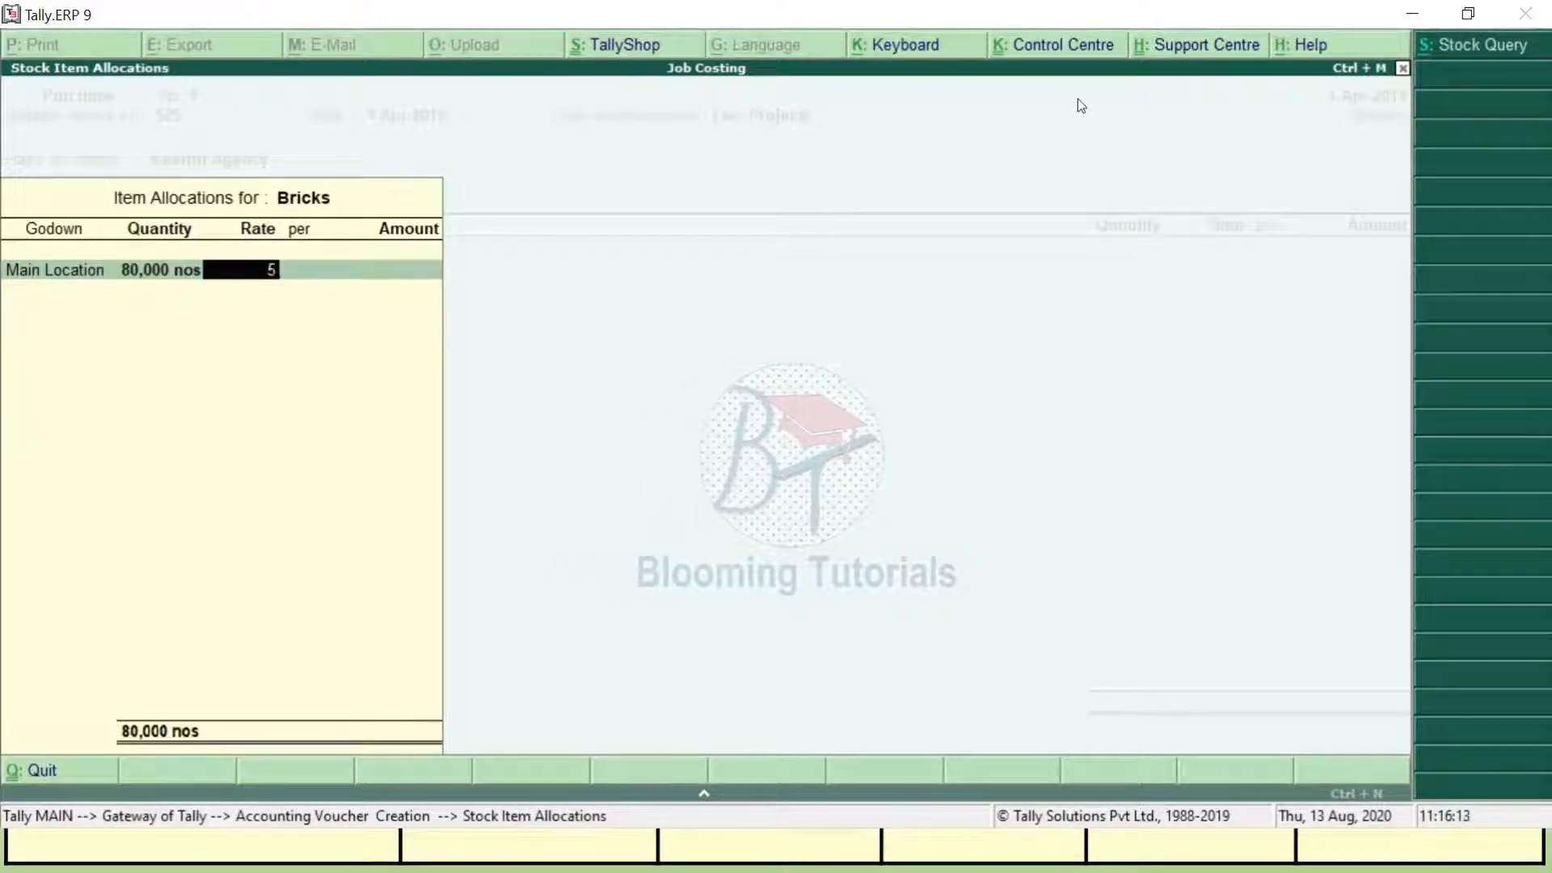
key(Return)
key(Return)
key(Return)
key(Return)
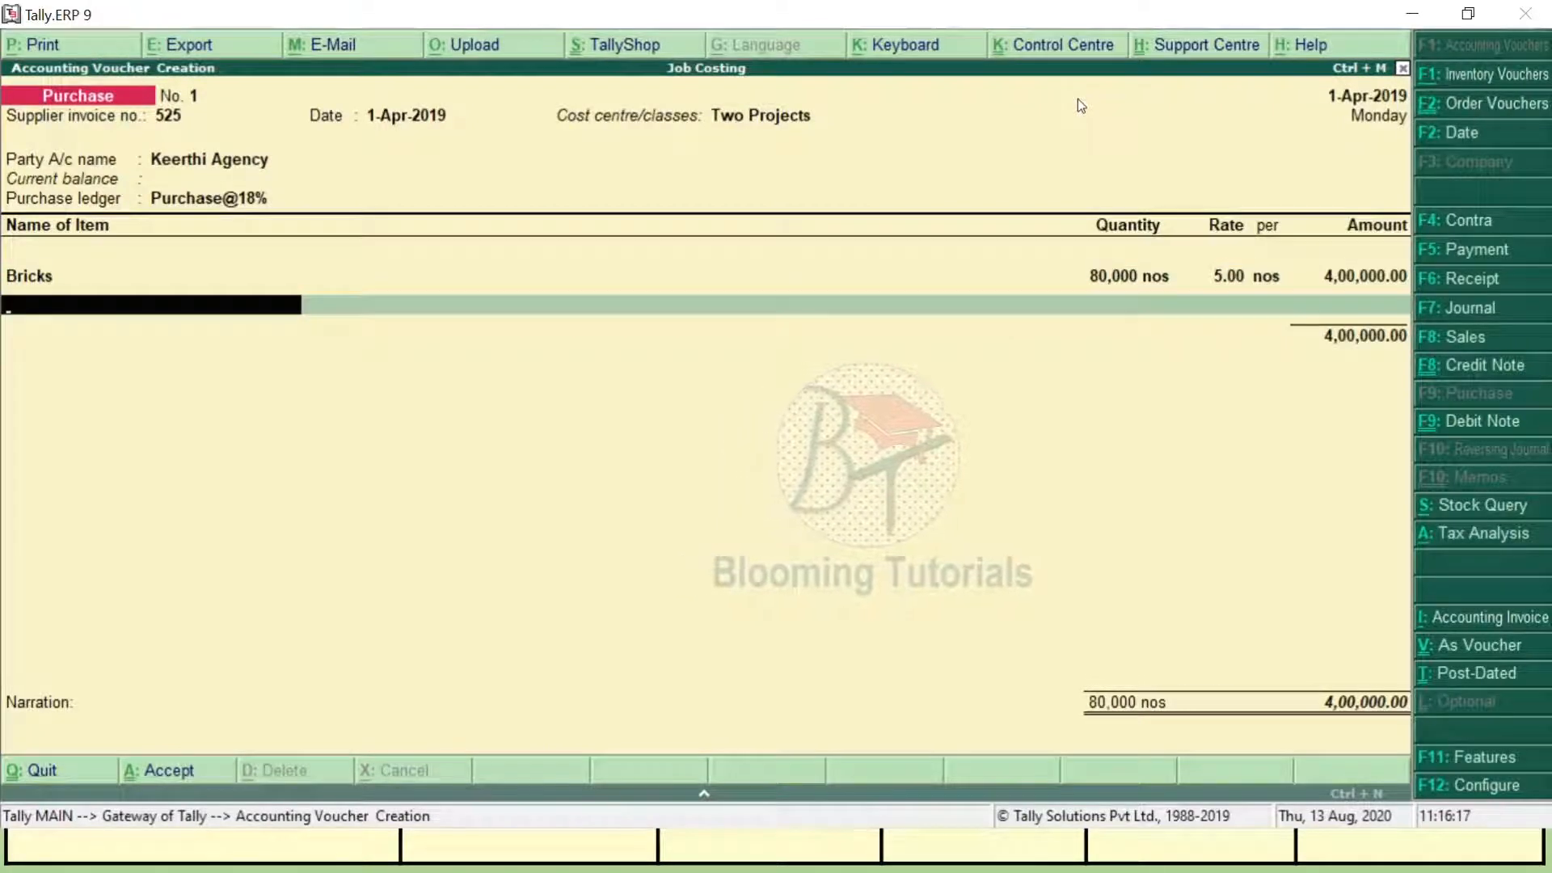
Check the purchase list and add the item Cement, allocating 20,000 bgs to the Main Location godown.
key(alt+Tab)
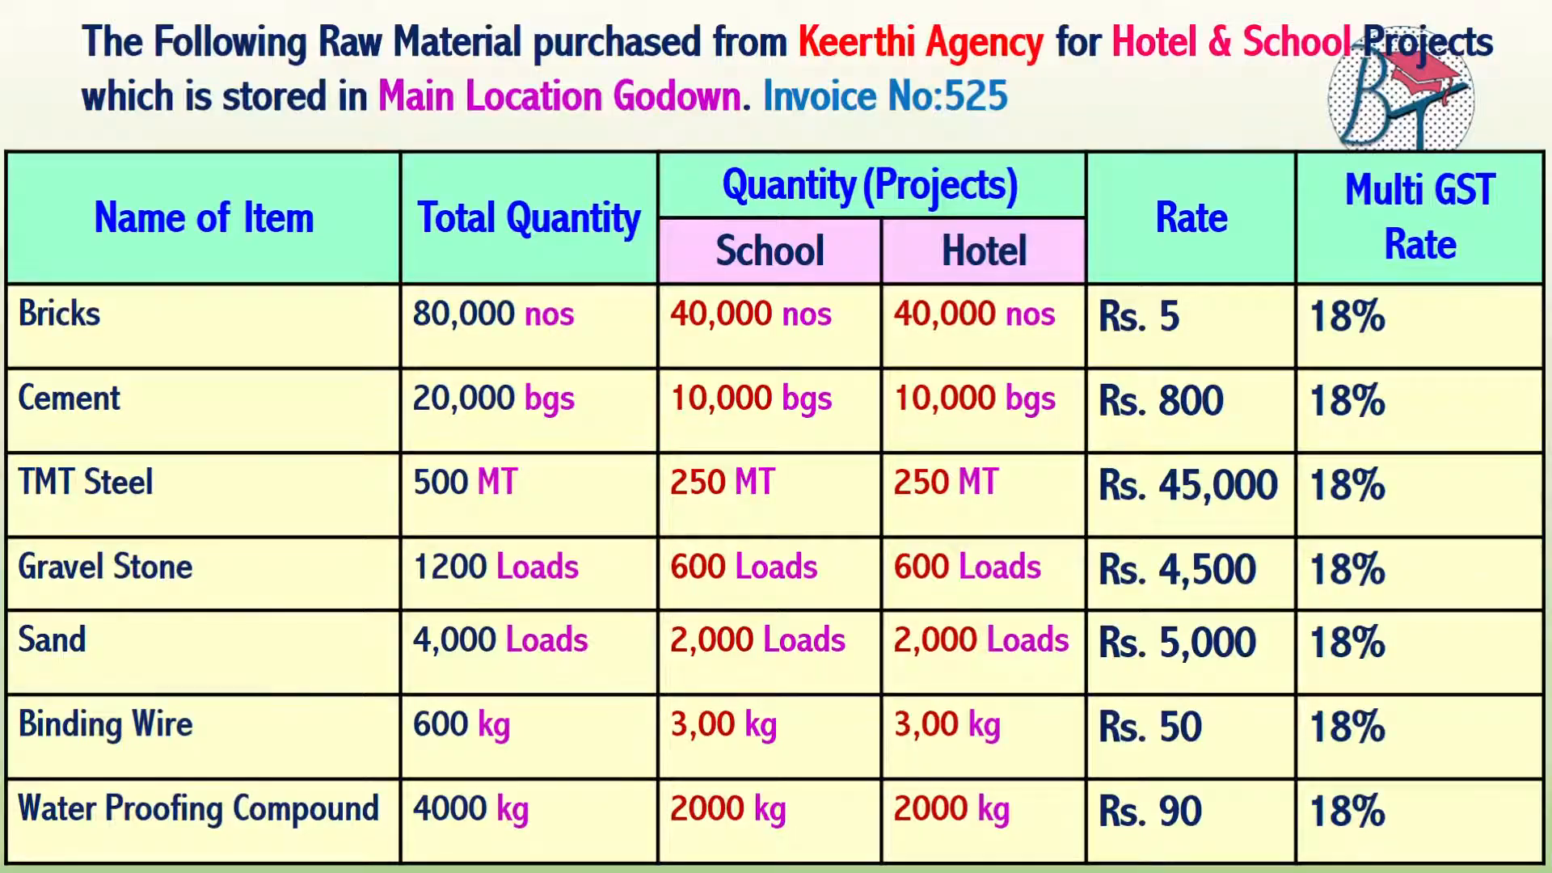
key(alt+Tab)
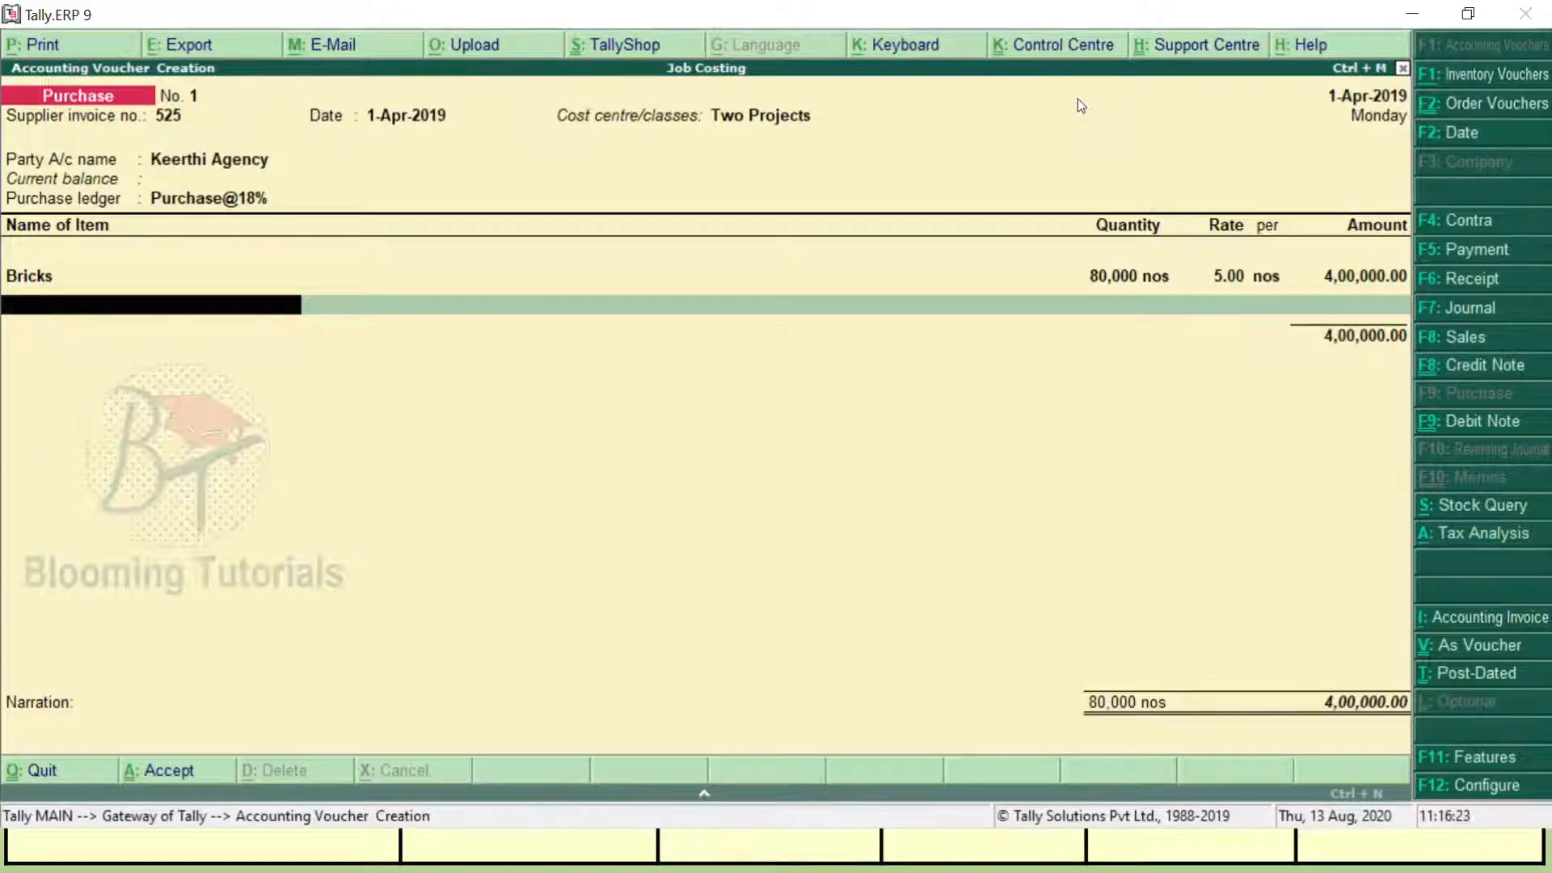
text(Ce)
key(Return)
text(M)
key(Return)
text(2)
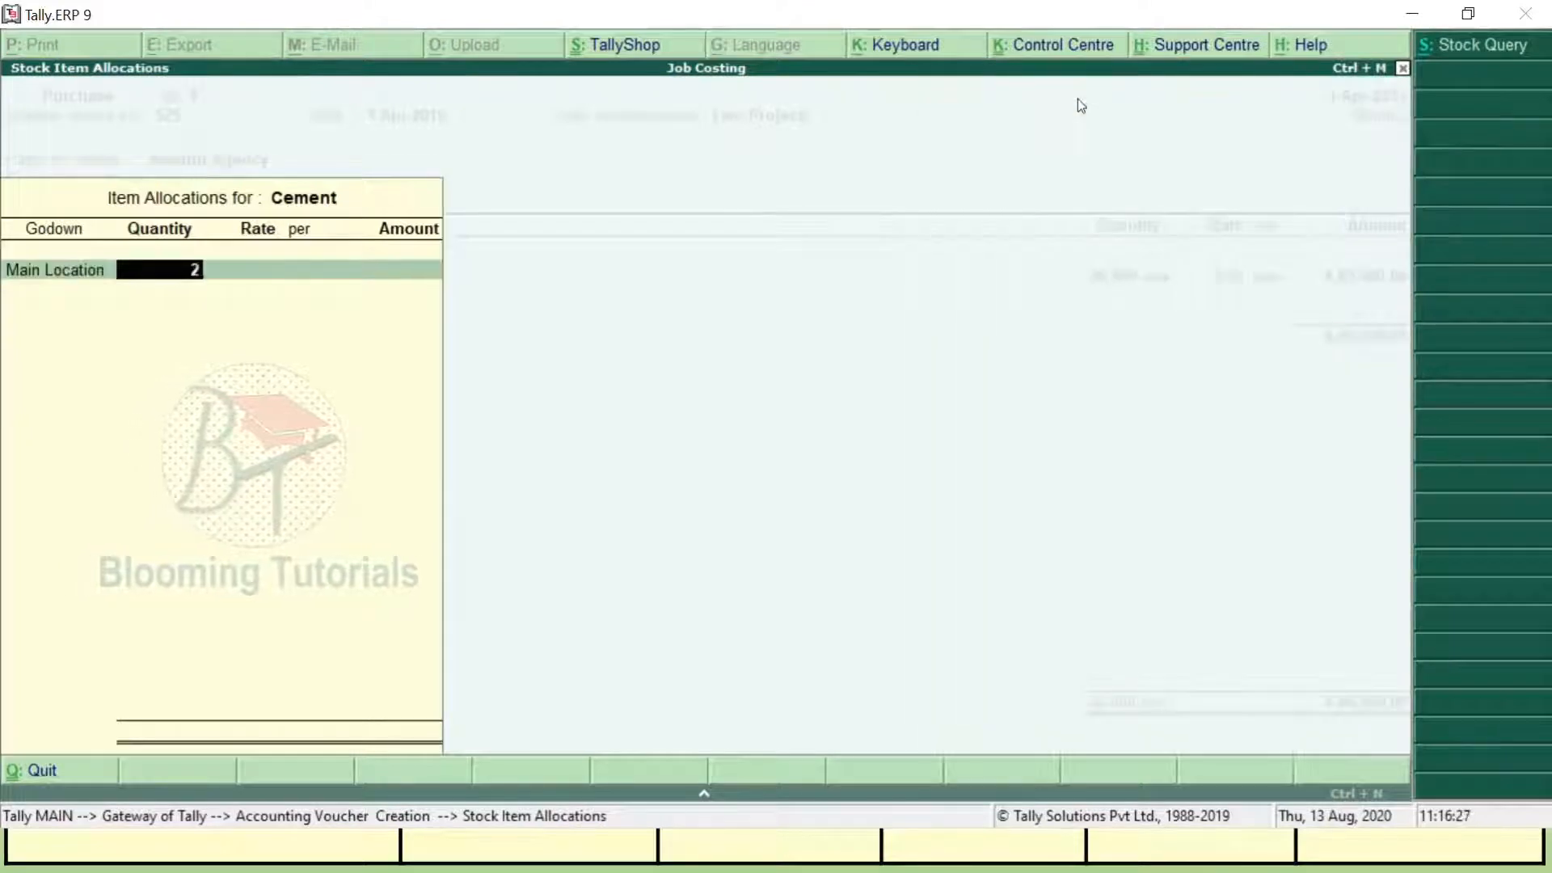
text(0,000000)
key(Return)
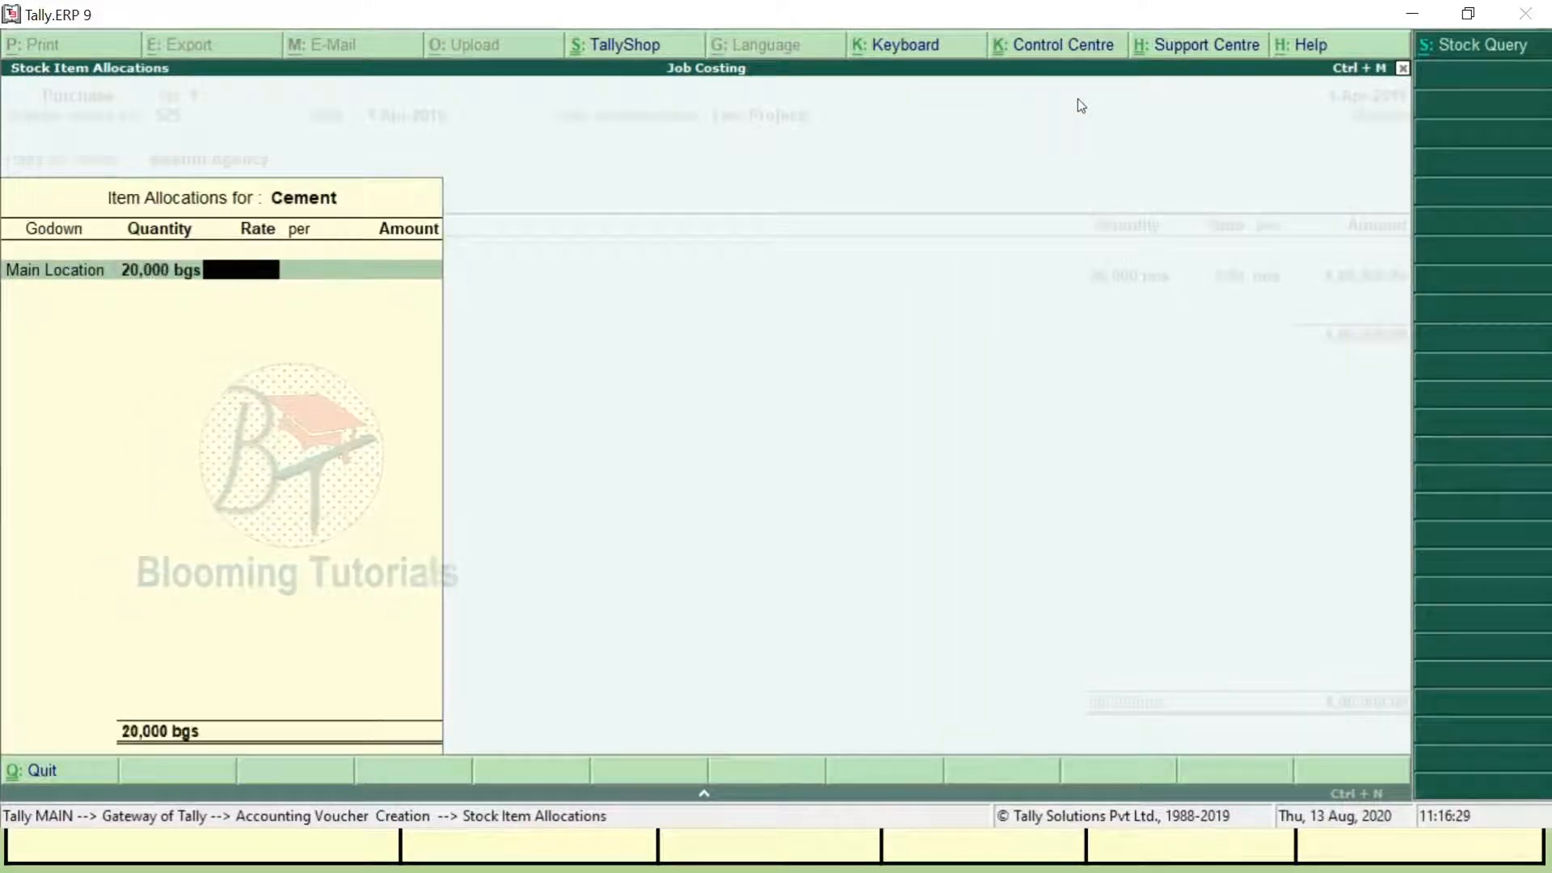
Set the Cement rate to 800 per bgs and complete the item allocation.
text(800)
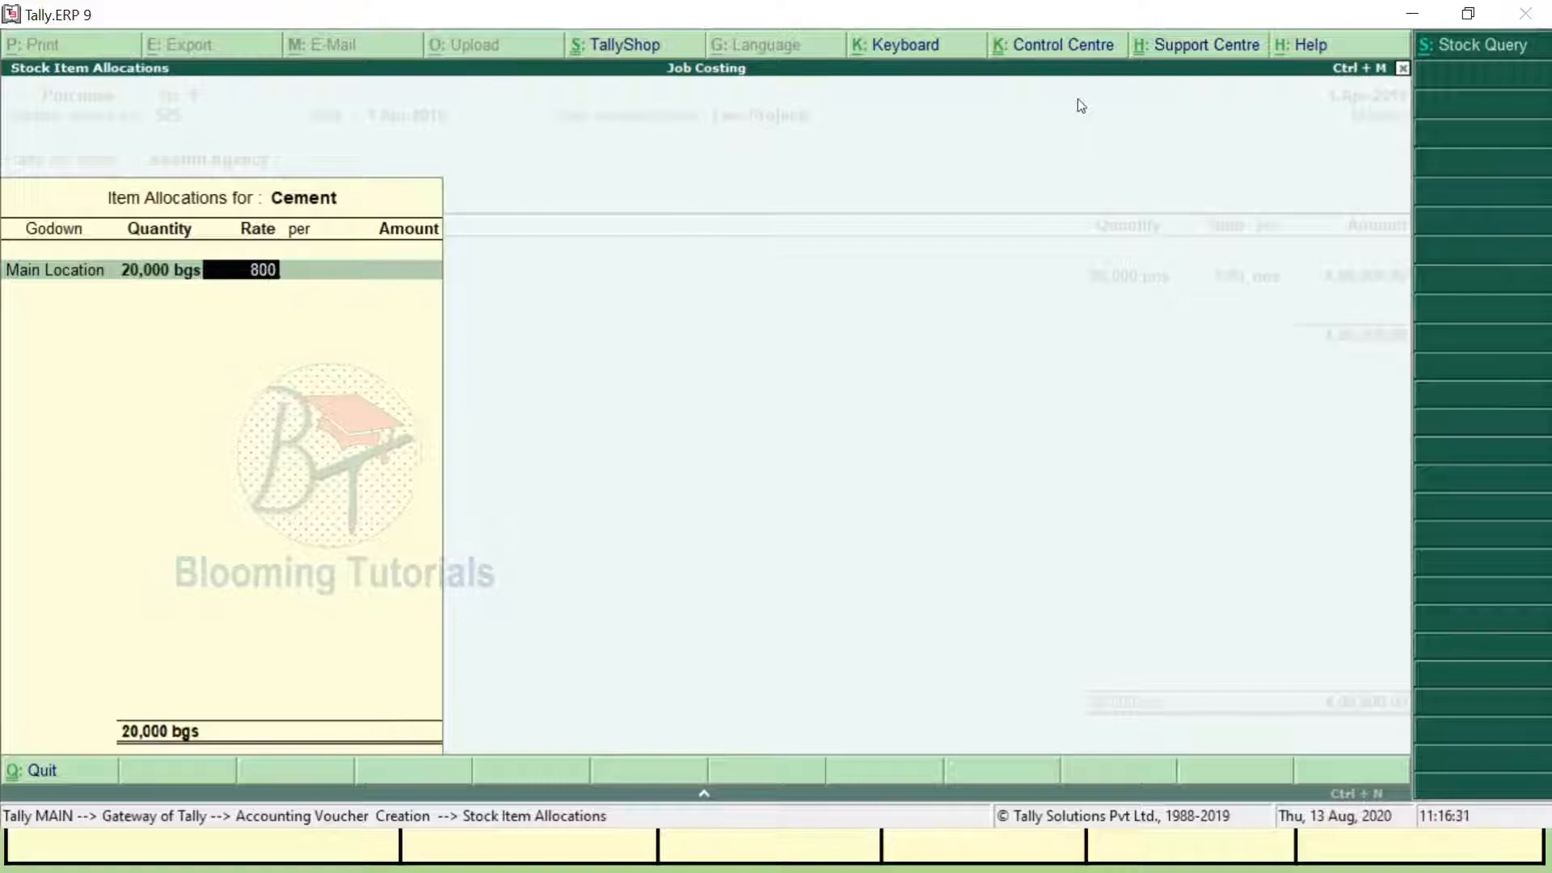
key(Return)
key(Return)
key(Return)
key(Return)
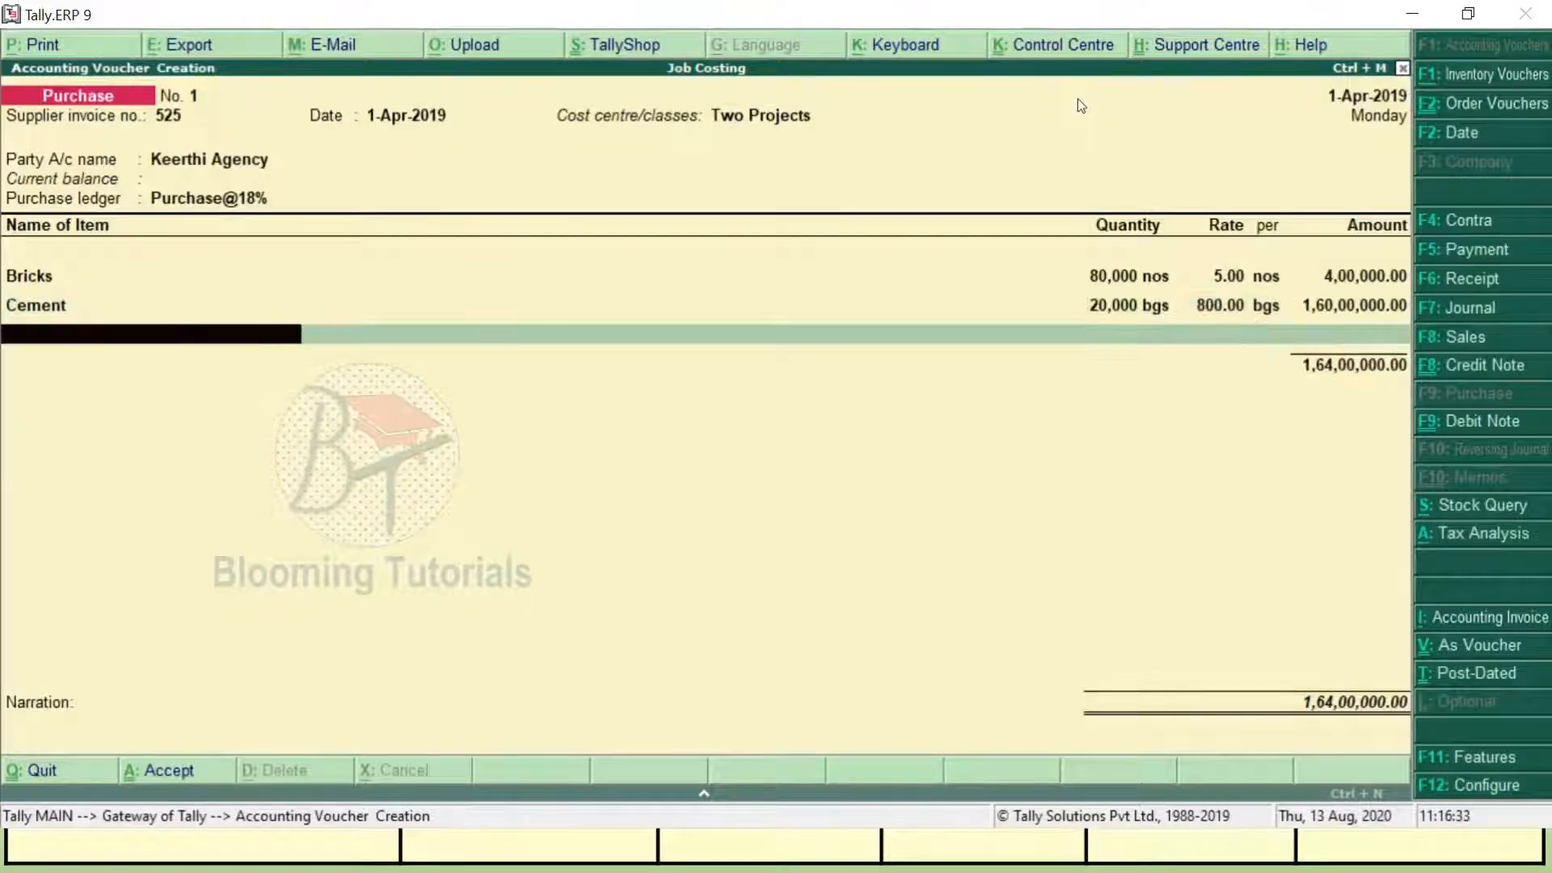
Check the purchase list and add the item TMT Steel, allocating 500 MT to the Main Location godown.
key(alt+Tab)
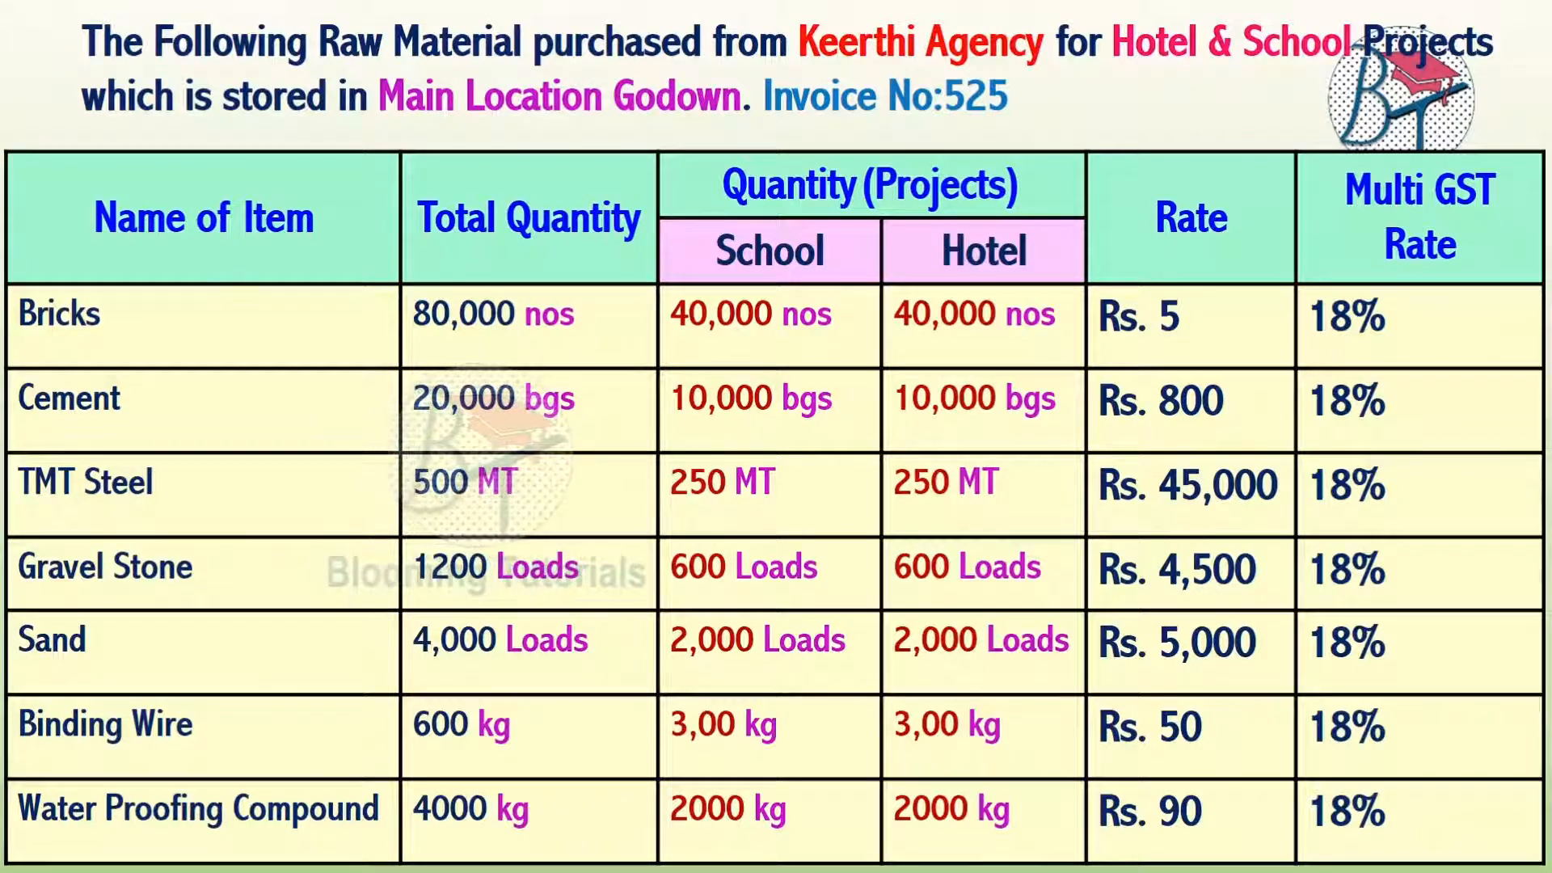
key(alt+Tab)
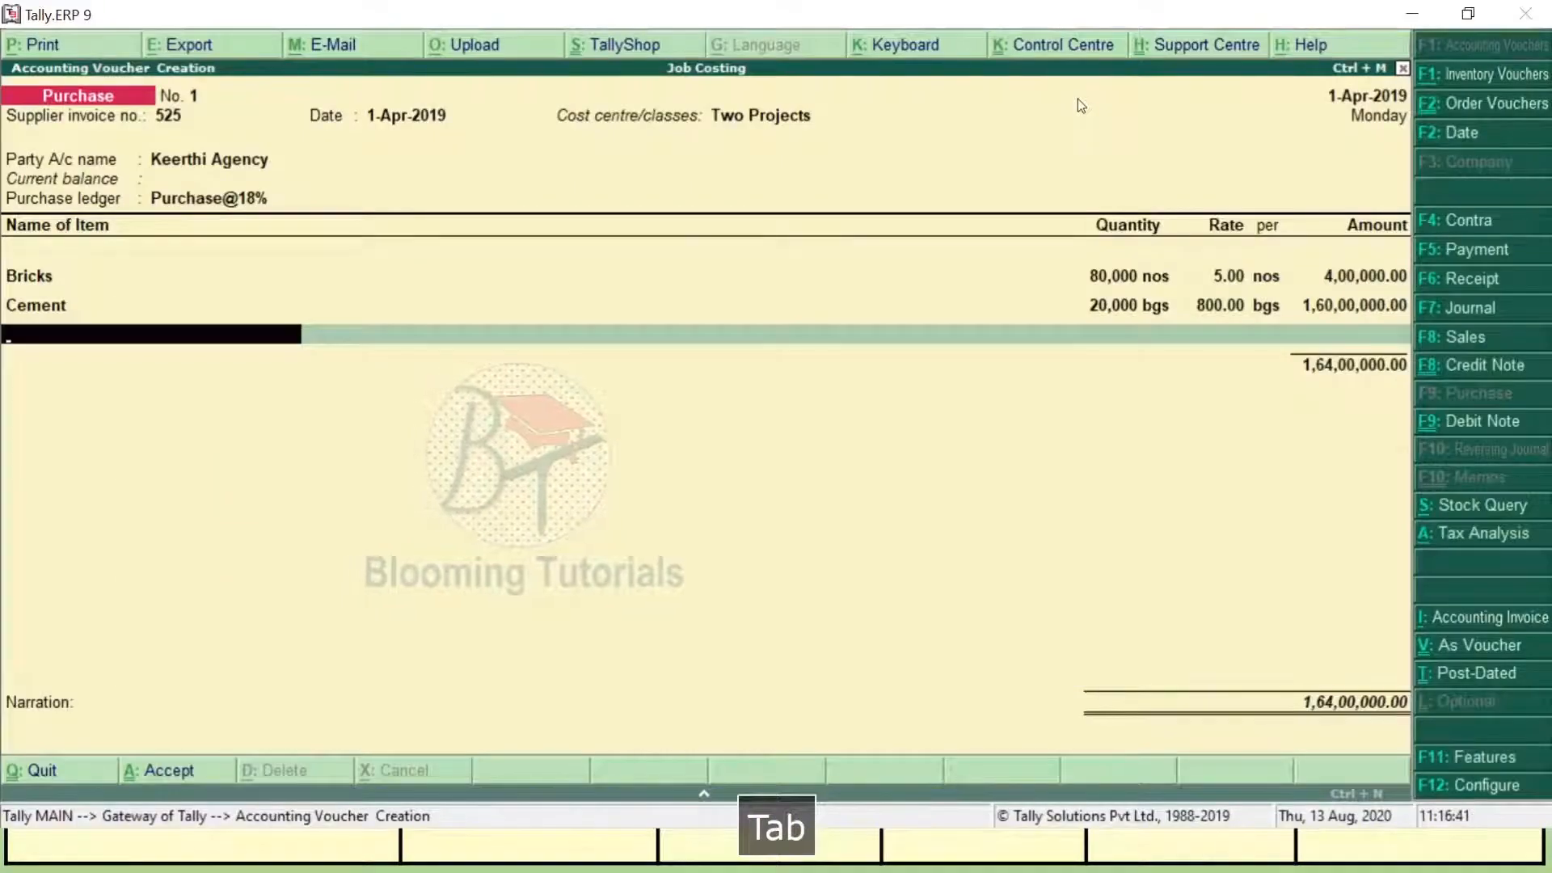
text(tm)
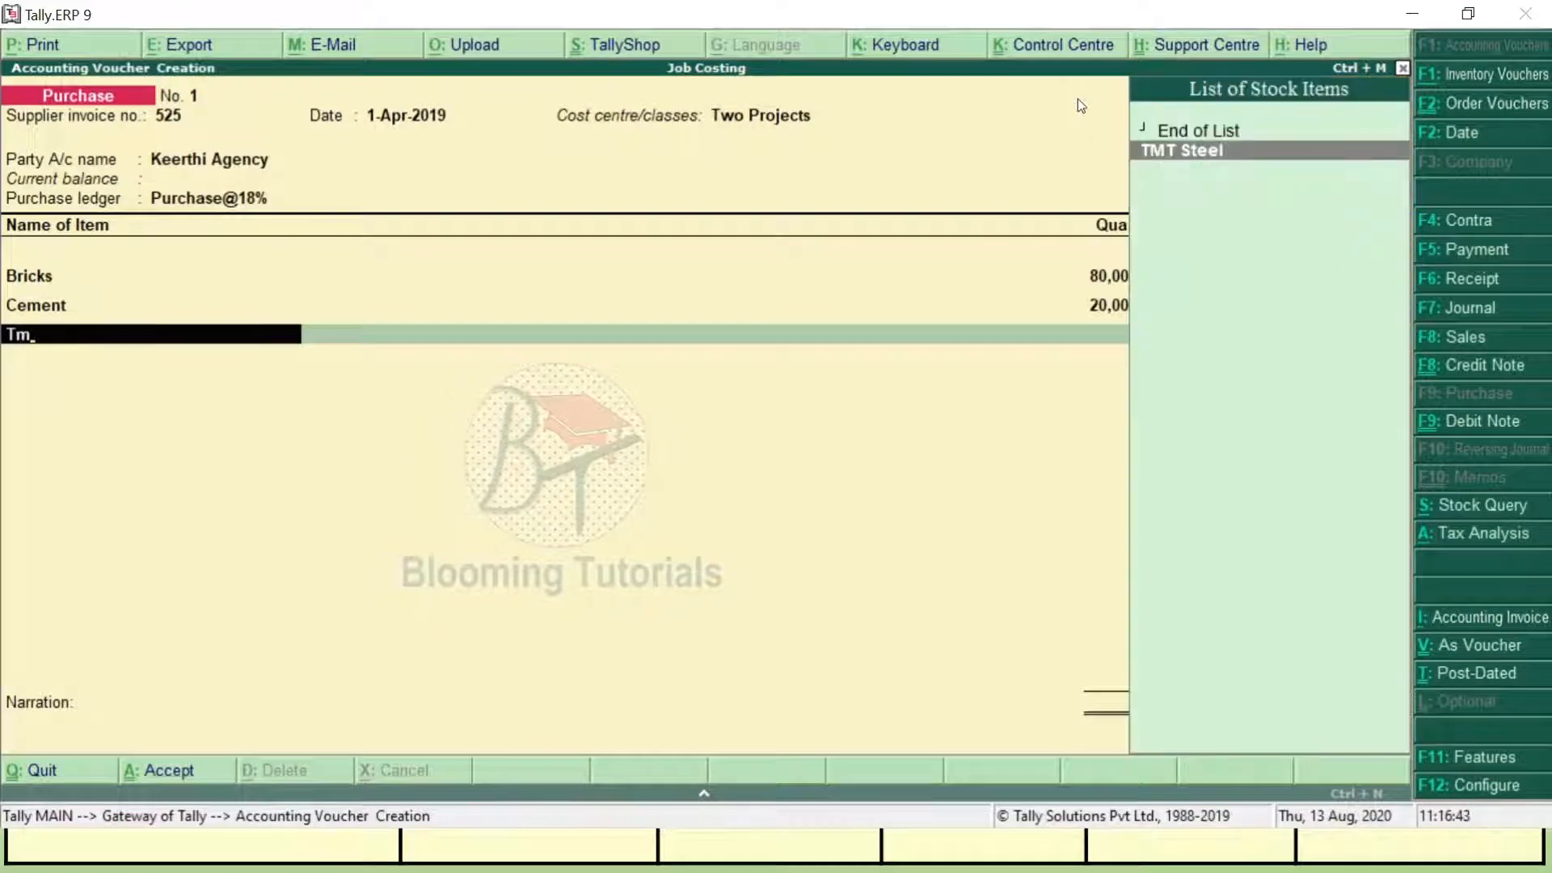
key(Return)
text(m)
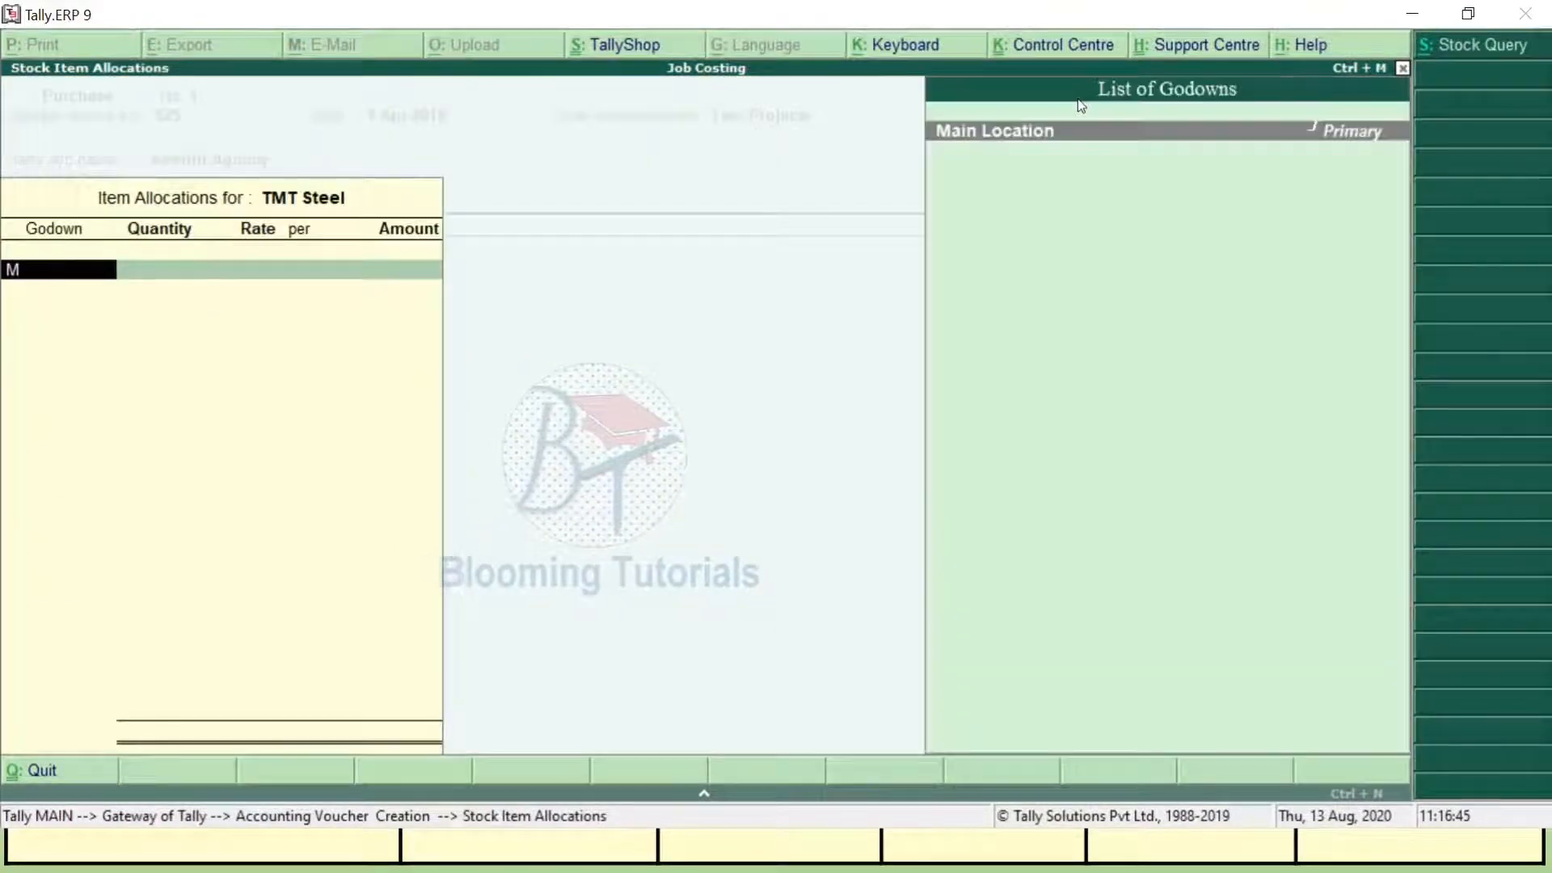
key(Return)
text(500)
key(Return)
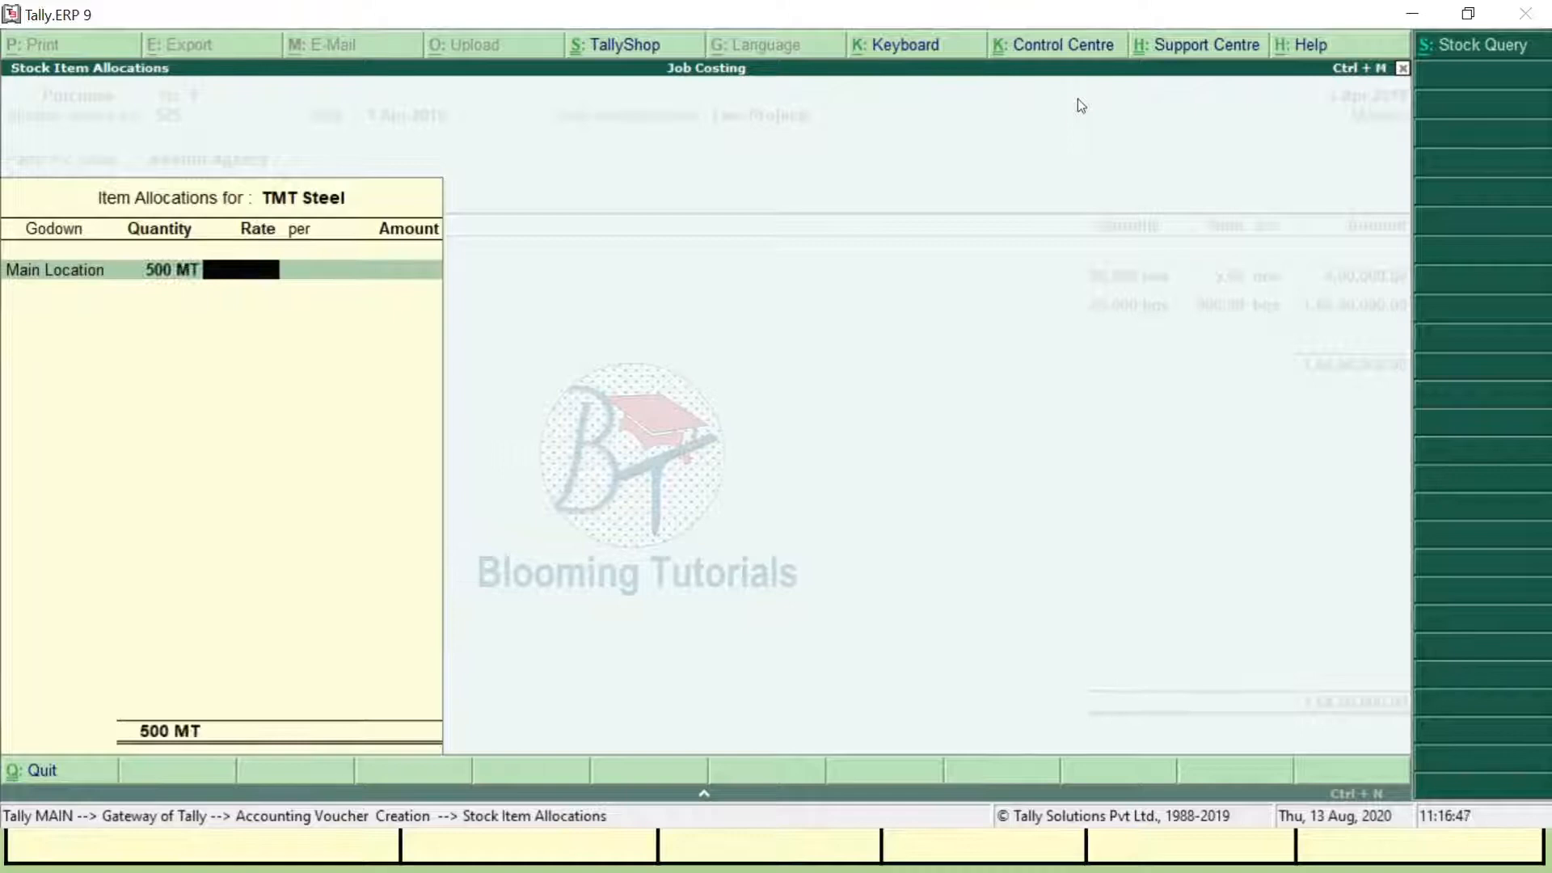
Set the TMT Steel rate to 45,000 per MT and complete the item allocation.
text(45,0)
text(000)
key(Return)
key(Return)
key(Return)
key(Return)
key(Return)
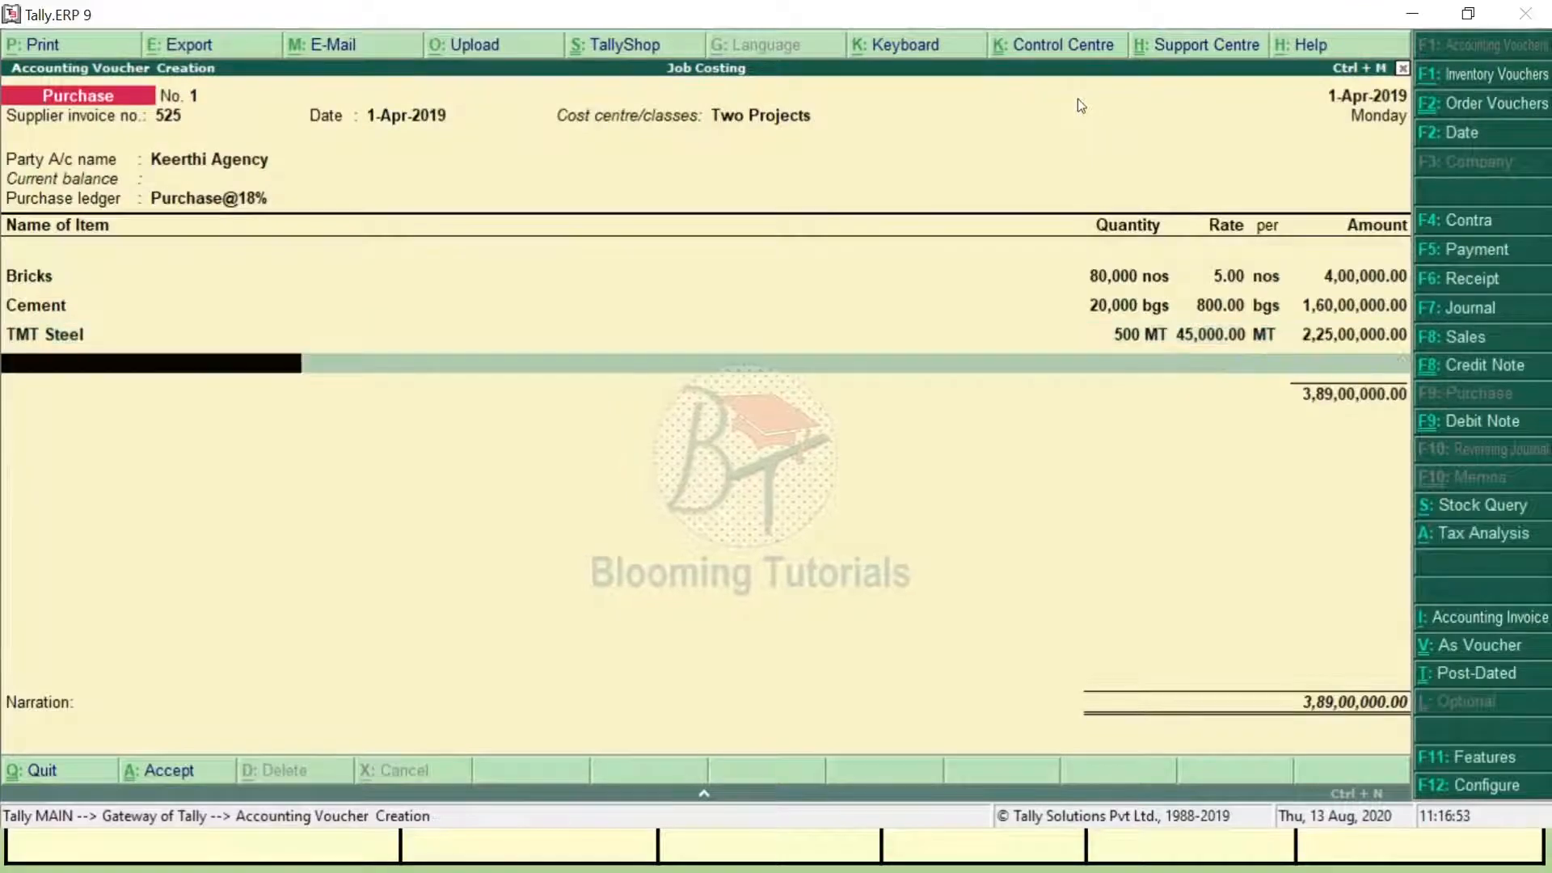
Check the purchase list and add the item Gravel Stone, allocating 1,200 loads to the Main Location godown at 4,500 per load.
key(alt+Tab)
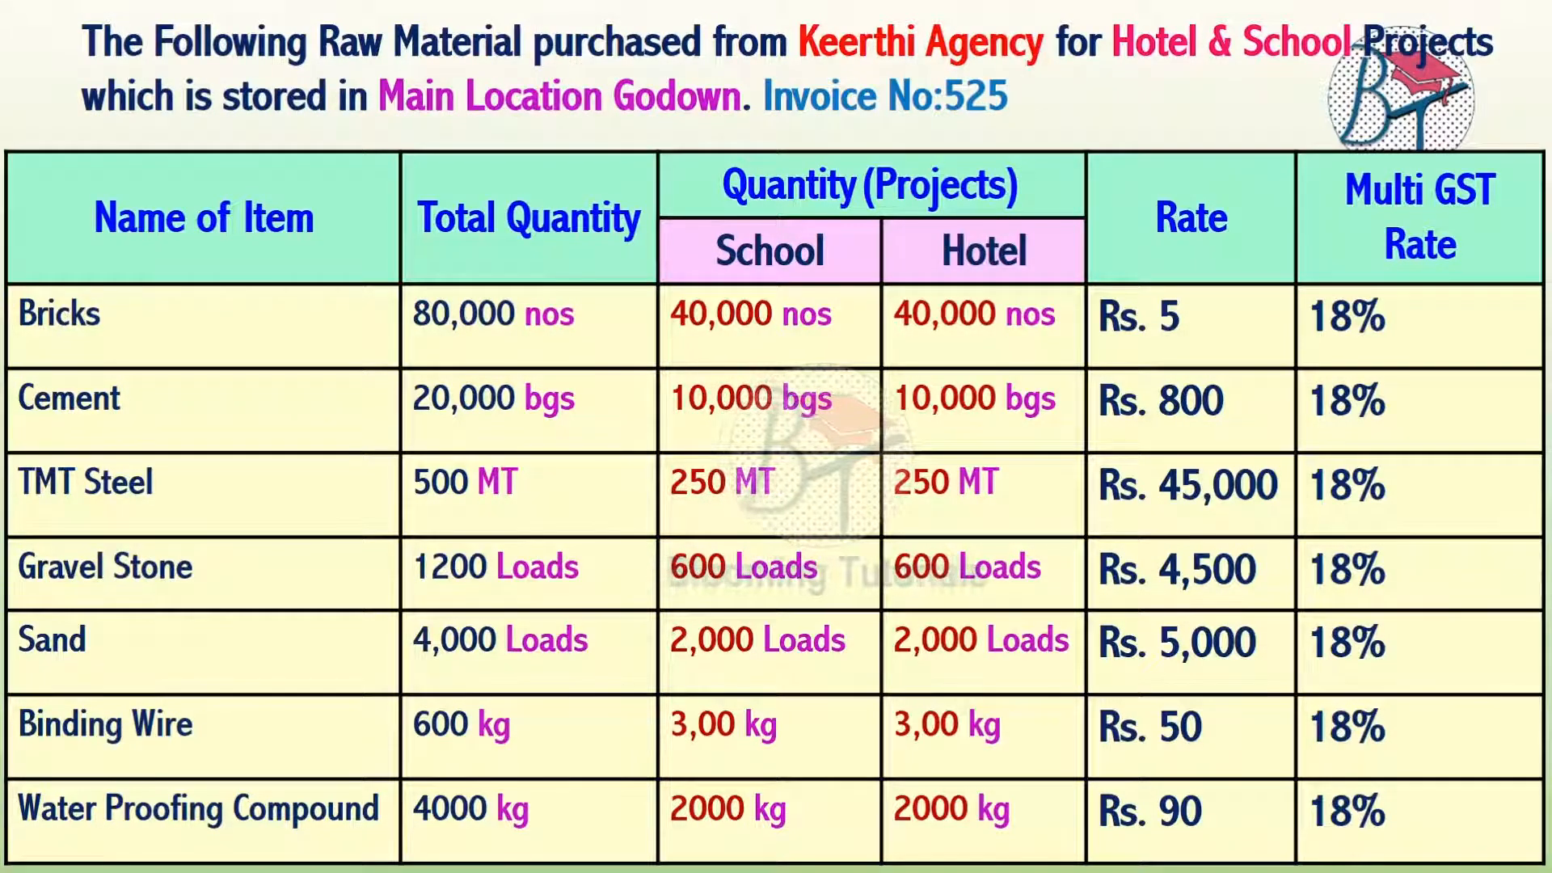
key(alt+Tab)
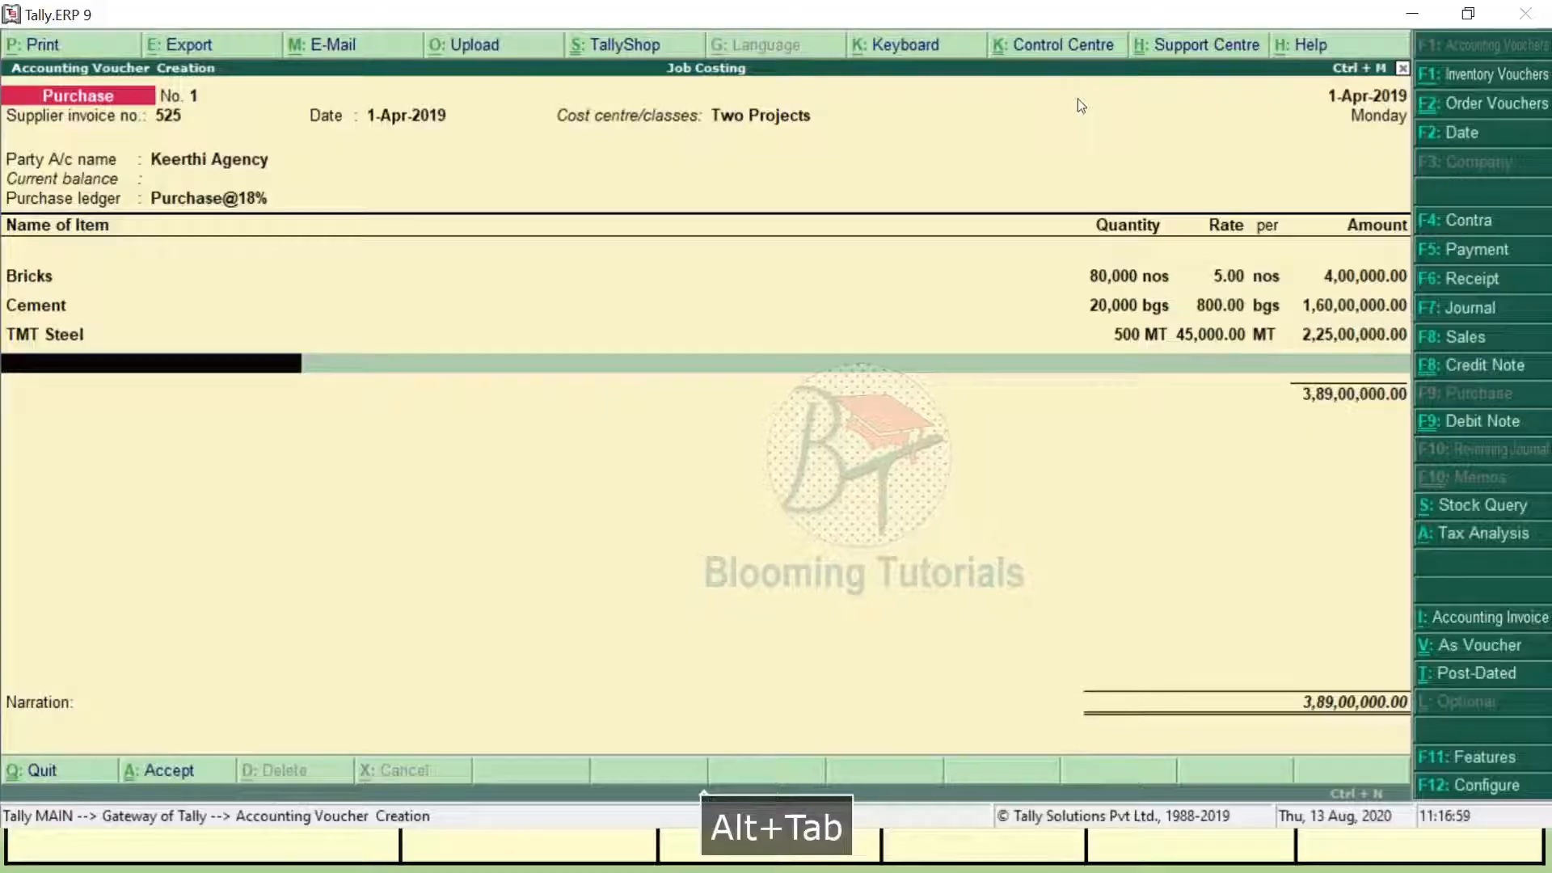
text(G)
key(Return)
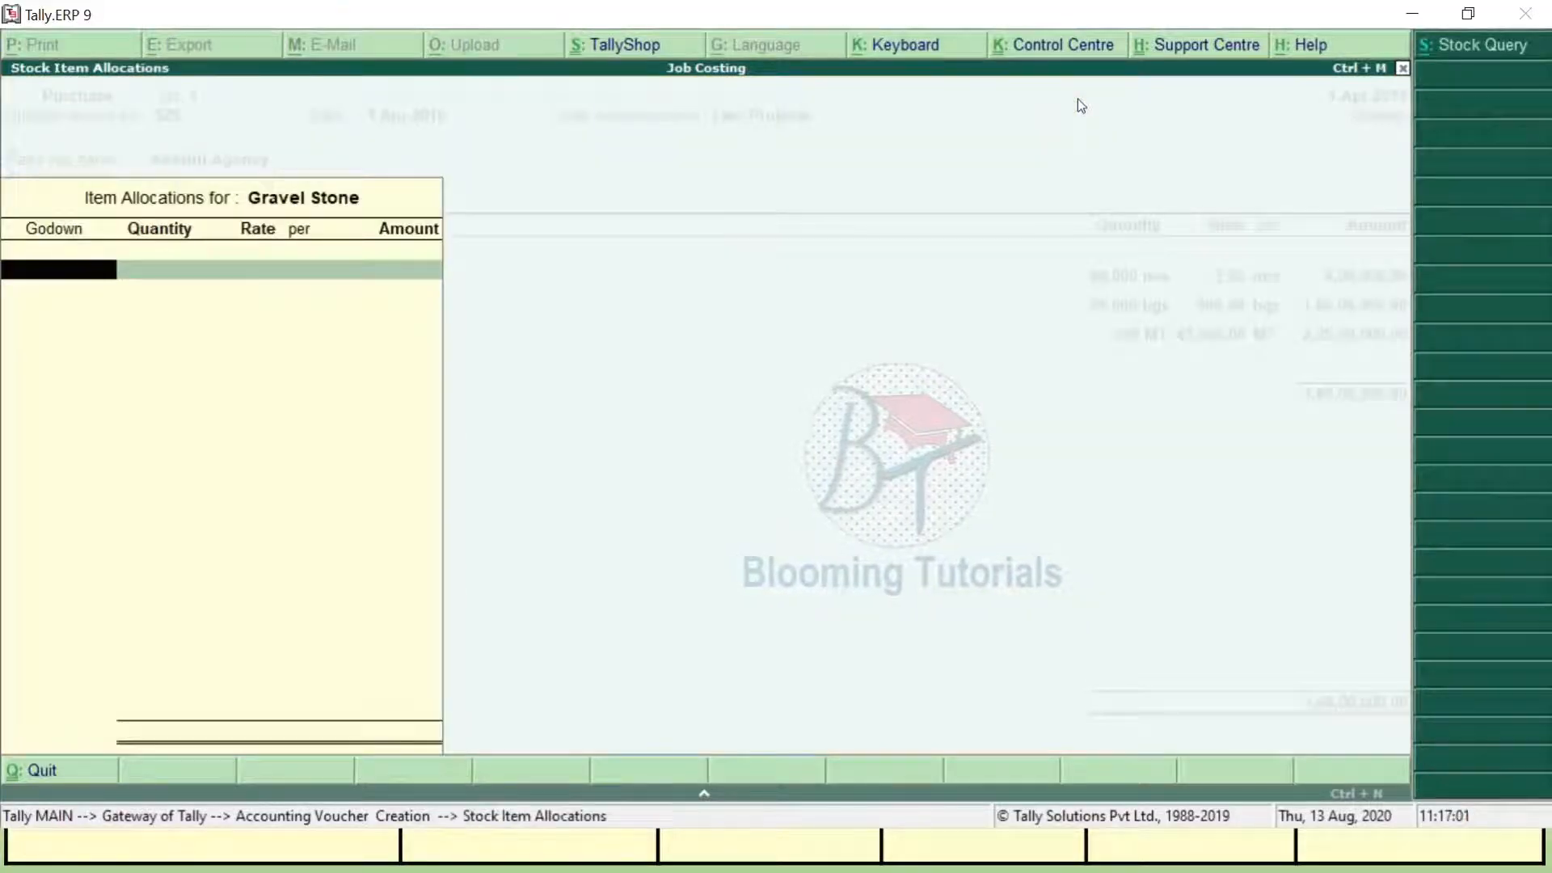
key(Return)
key(Return)
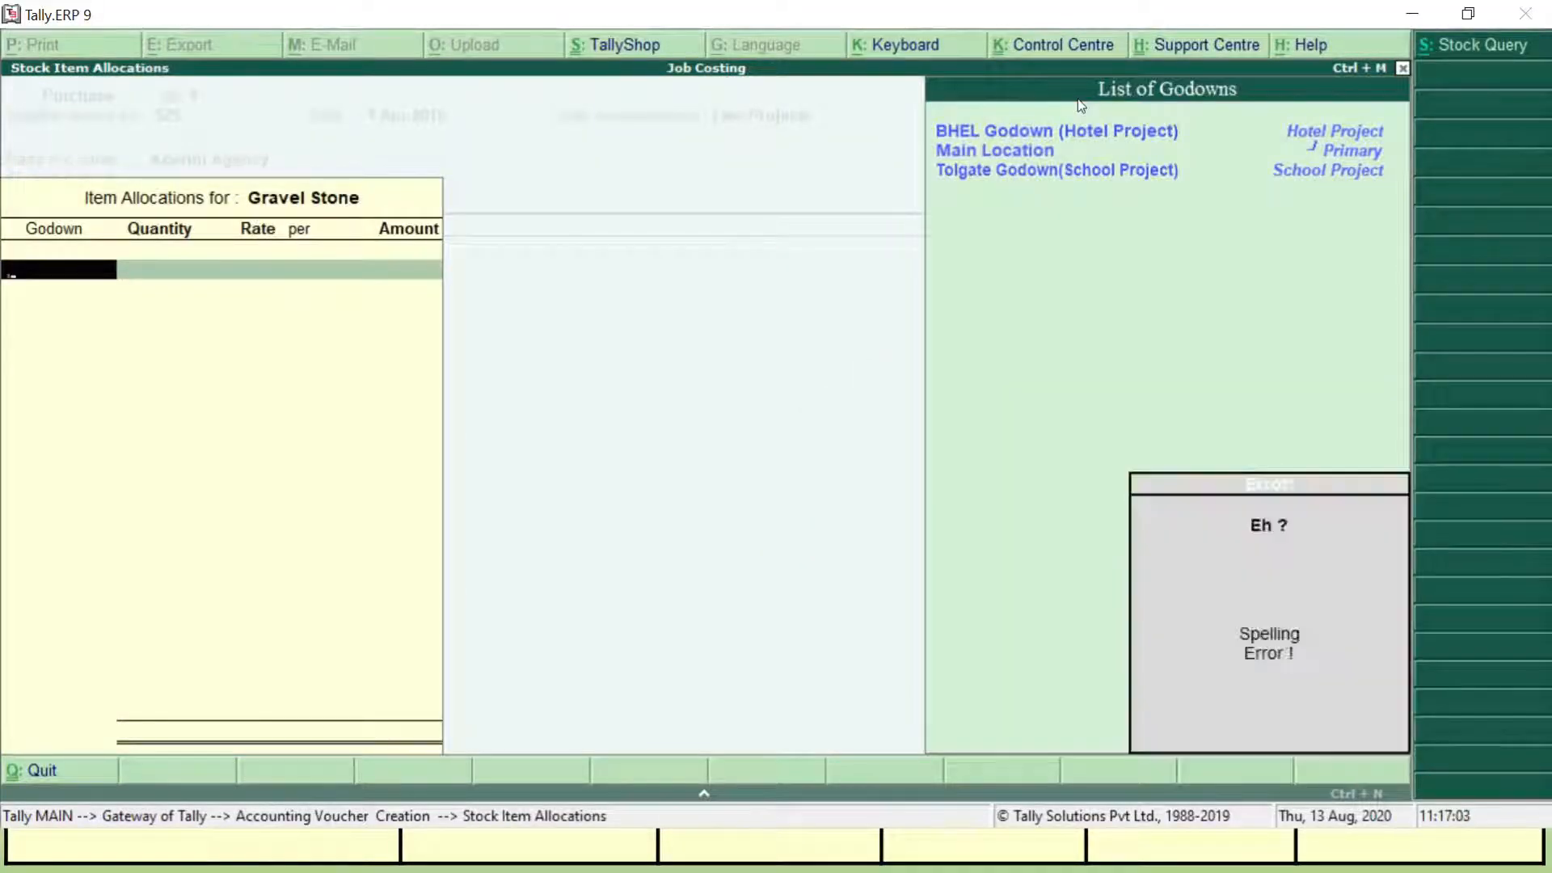
key(Down)
key(Return)
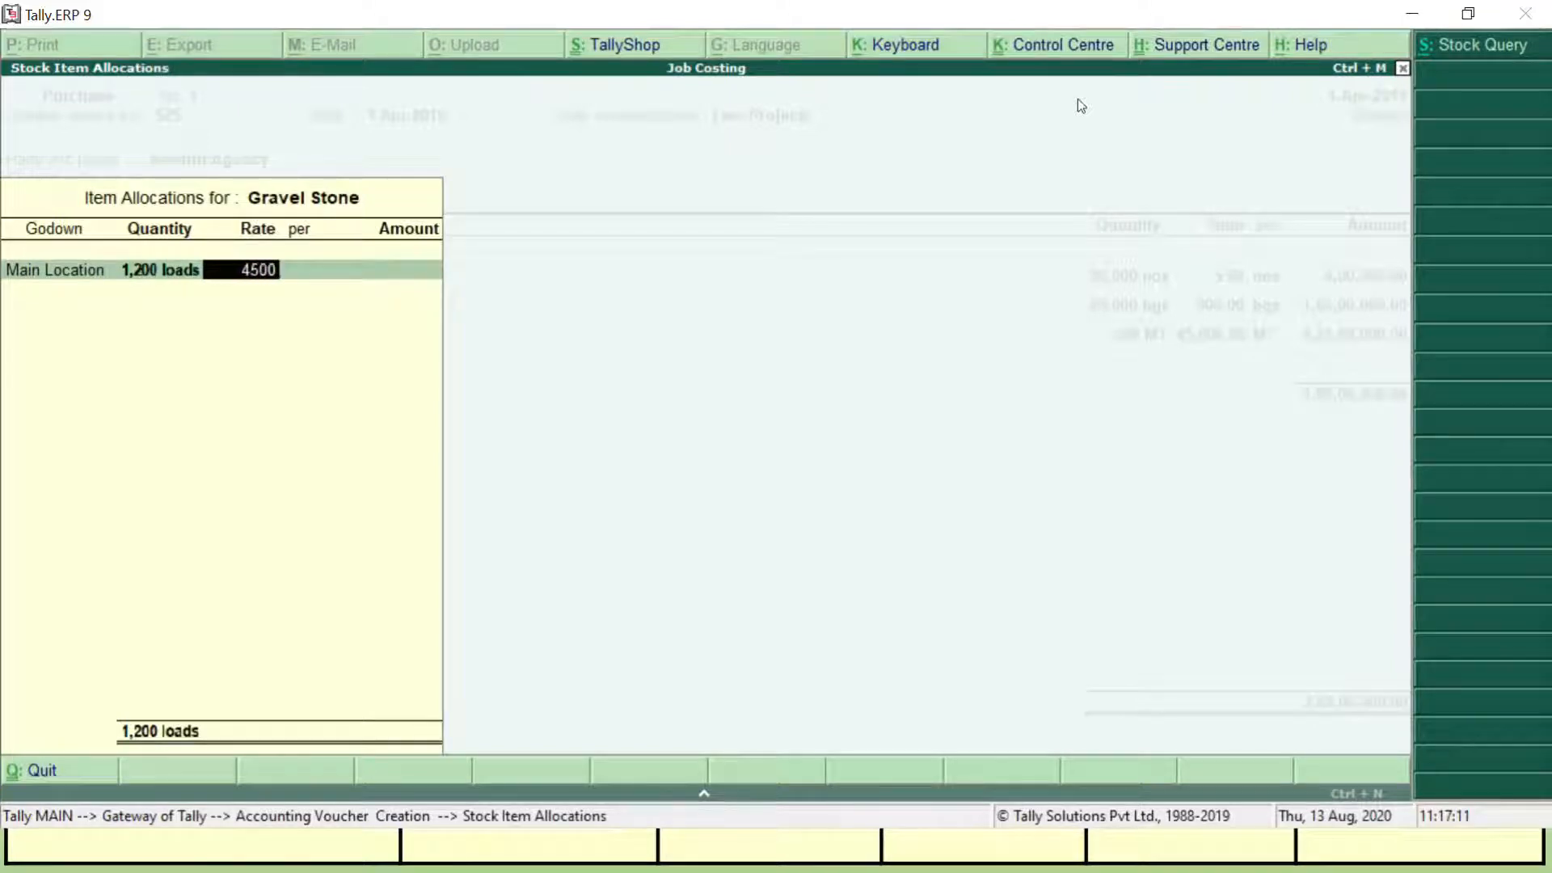
key(Return)
key(Return)
key(Return)
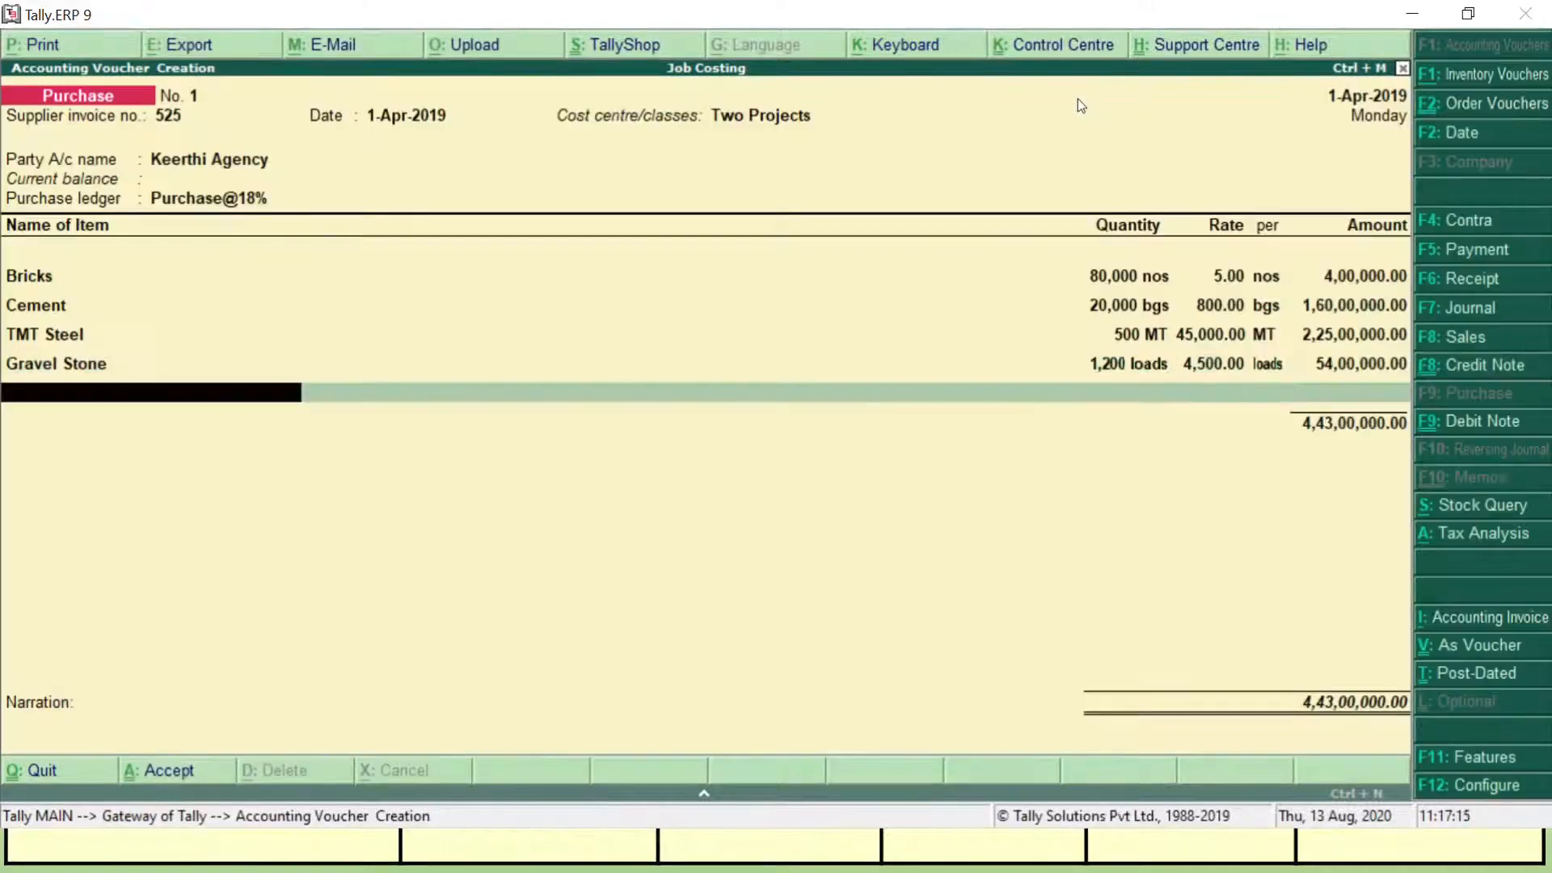
Check the purchase list and add the item Sand, allocating 4,000 loads to the Main Location godown.
key(alt+Tab)
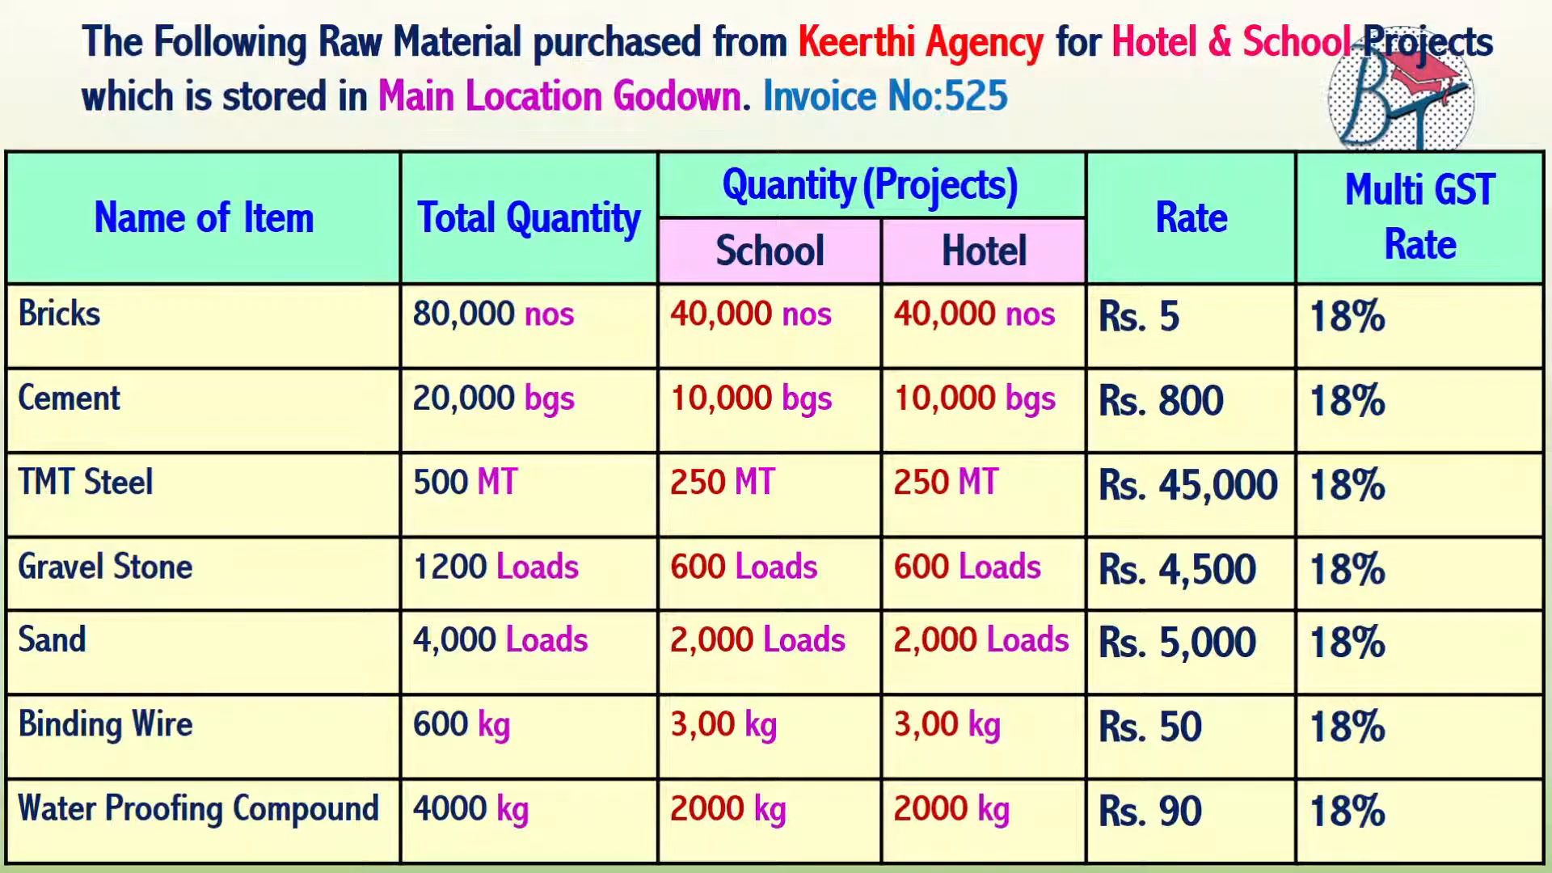
key(alt+Tab)
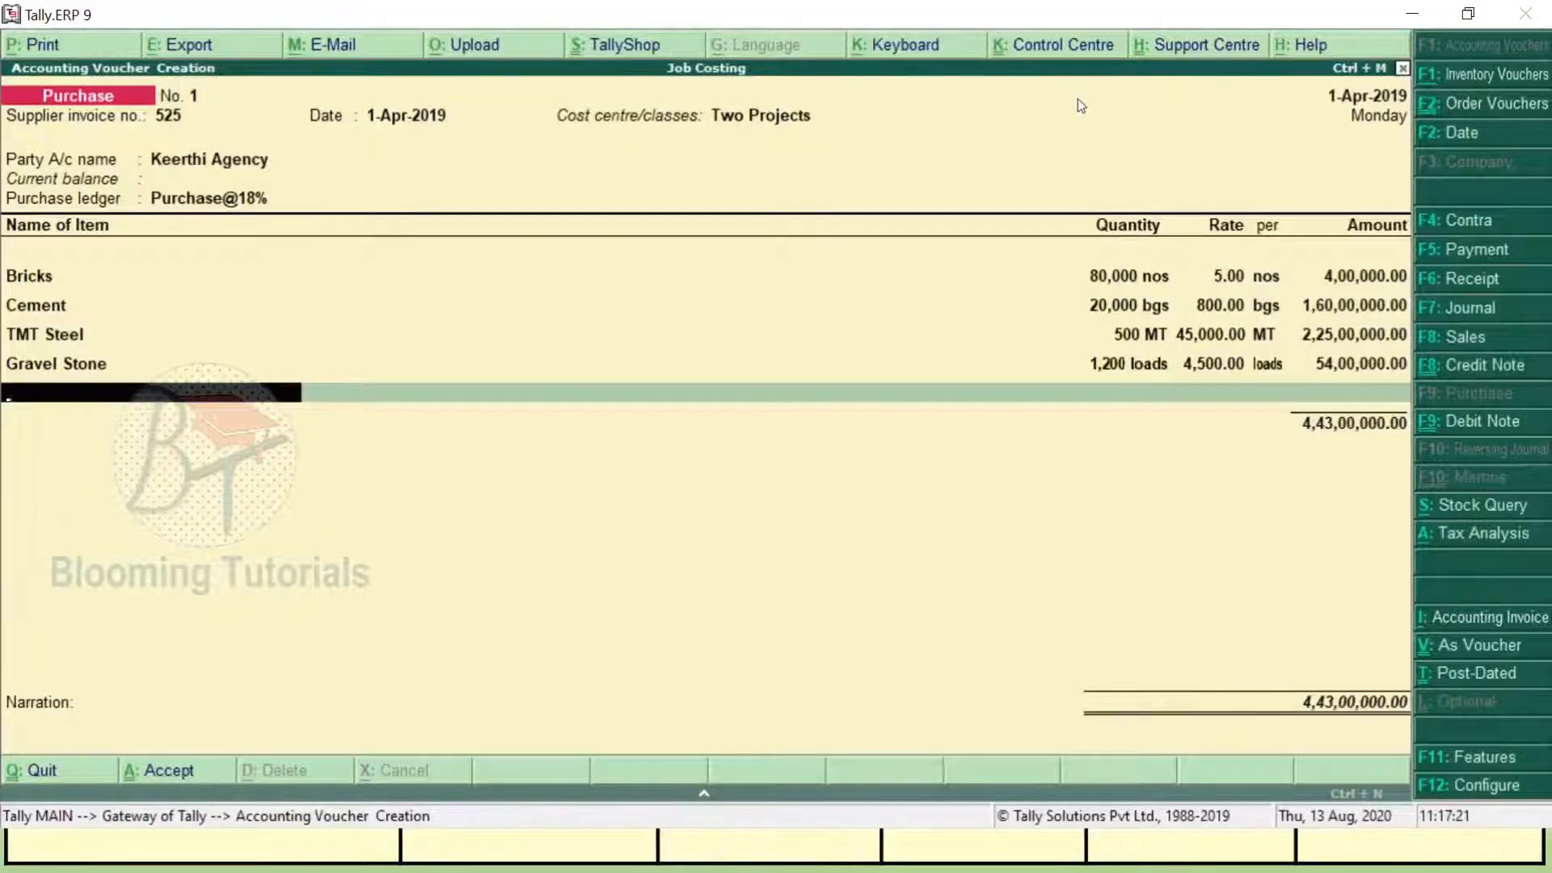
text(Sa)
key(Return)
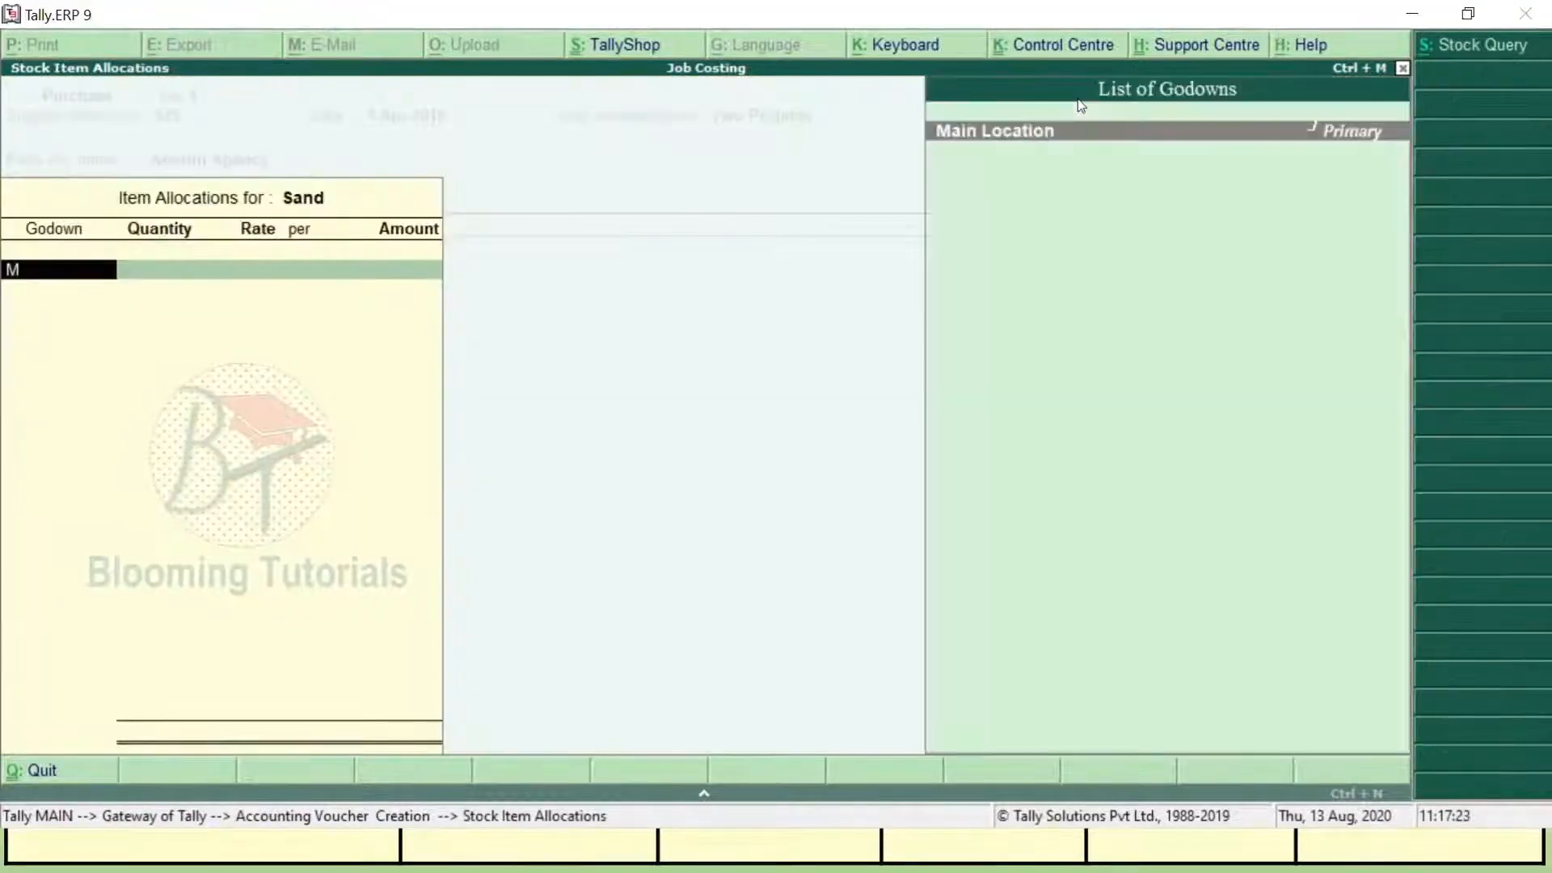
key(Return)
text(4000)
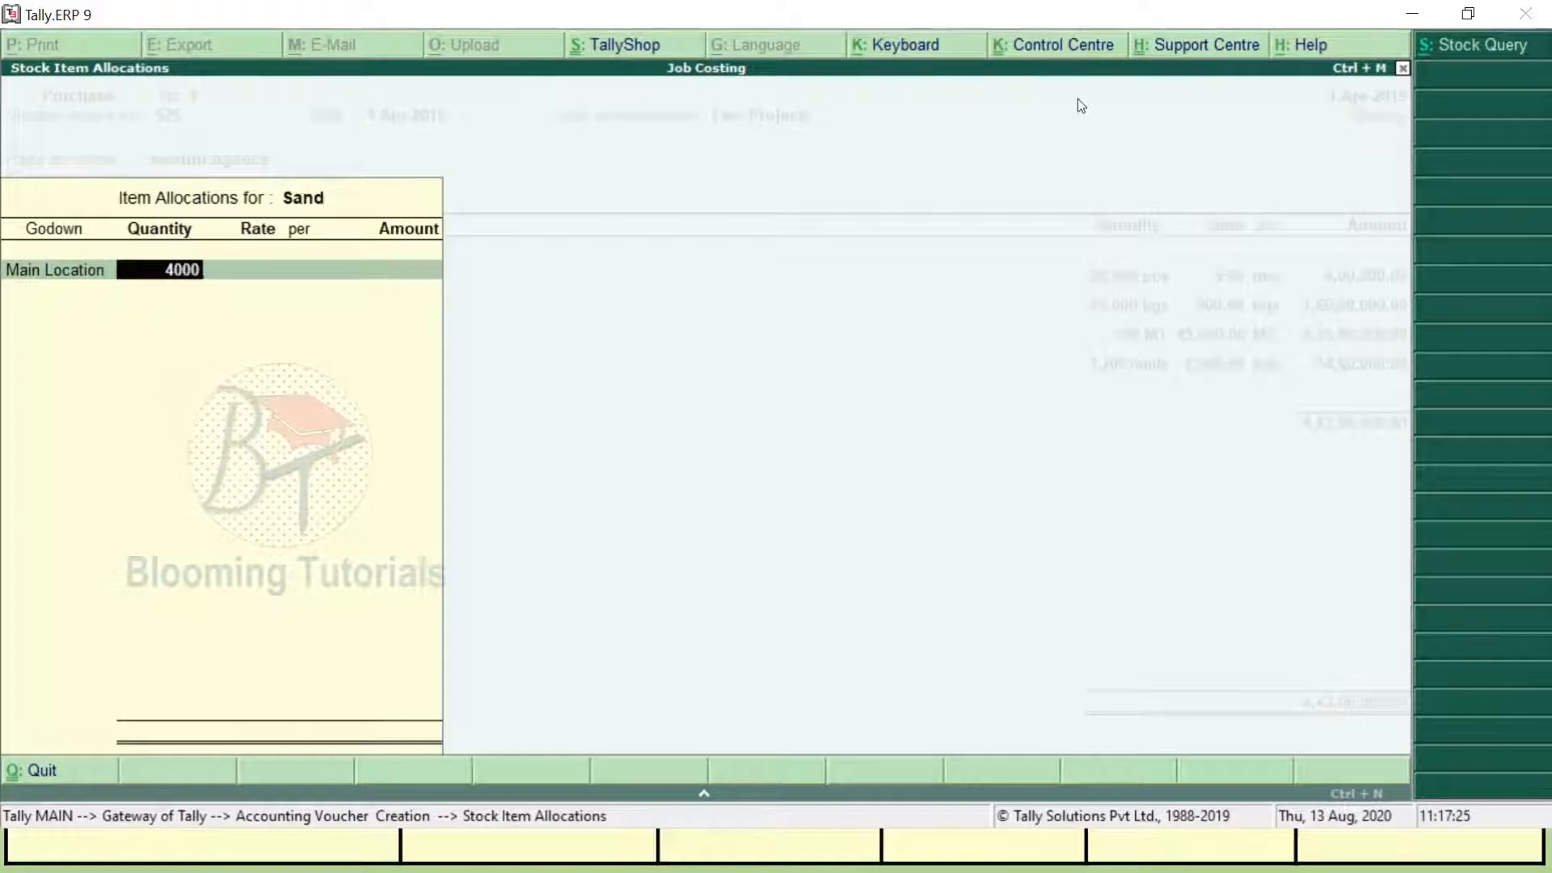
key(Return)
Set the Sand rate to 5,000 per load and complete the item allocation.
text(50)
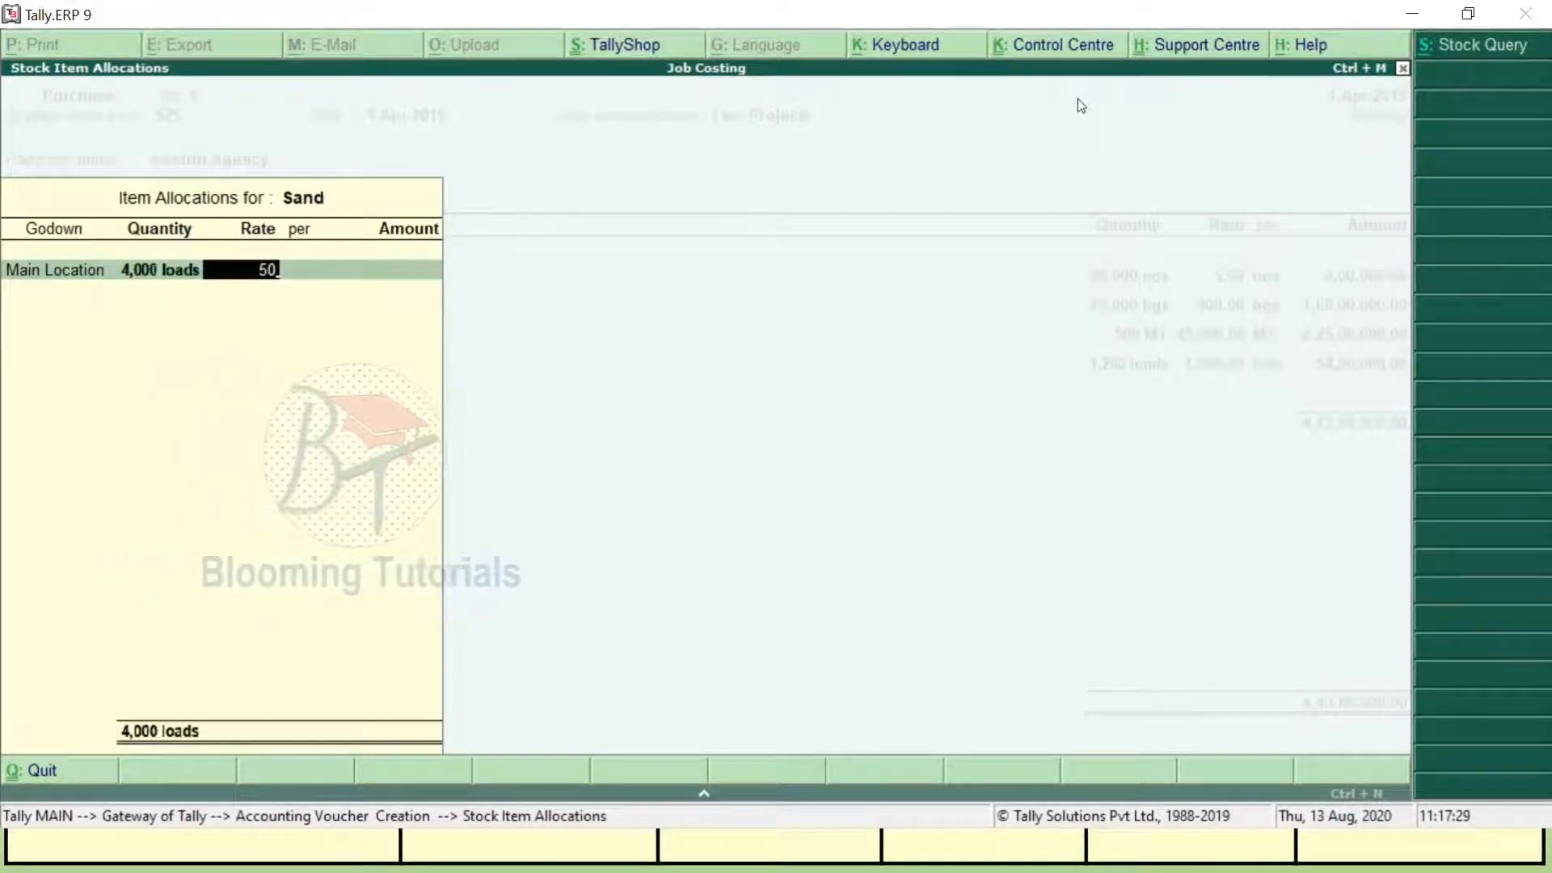
key(Return)
key(Return)
key(Return)
key(Return)
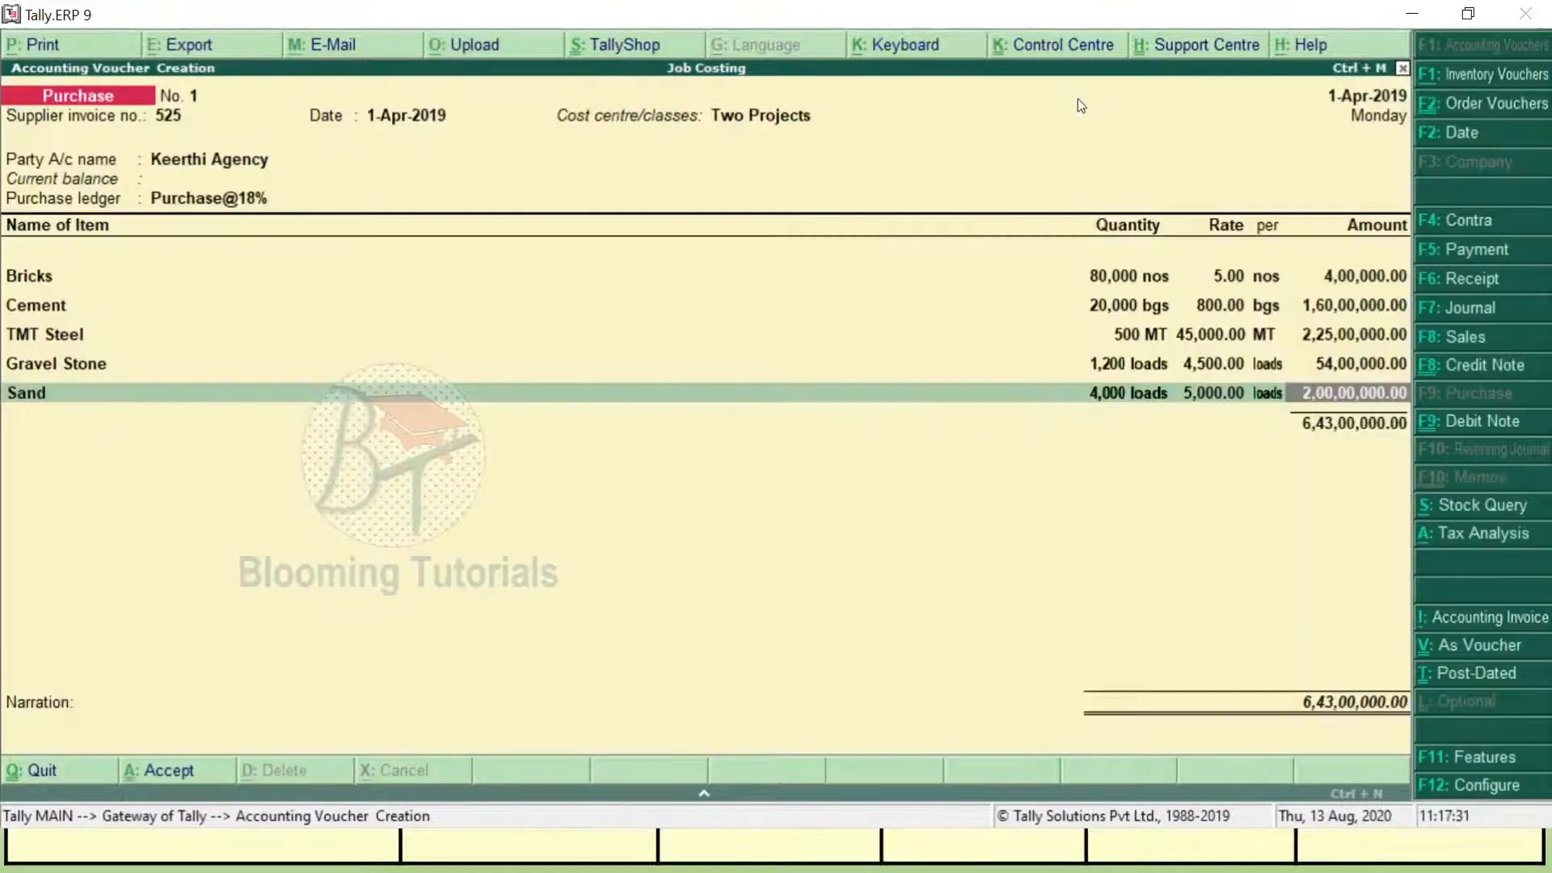
Check the purchase list and add the item Binding Wire, allocating 600 kg to the Main Location godown.
key(alt+Tab)
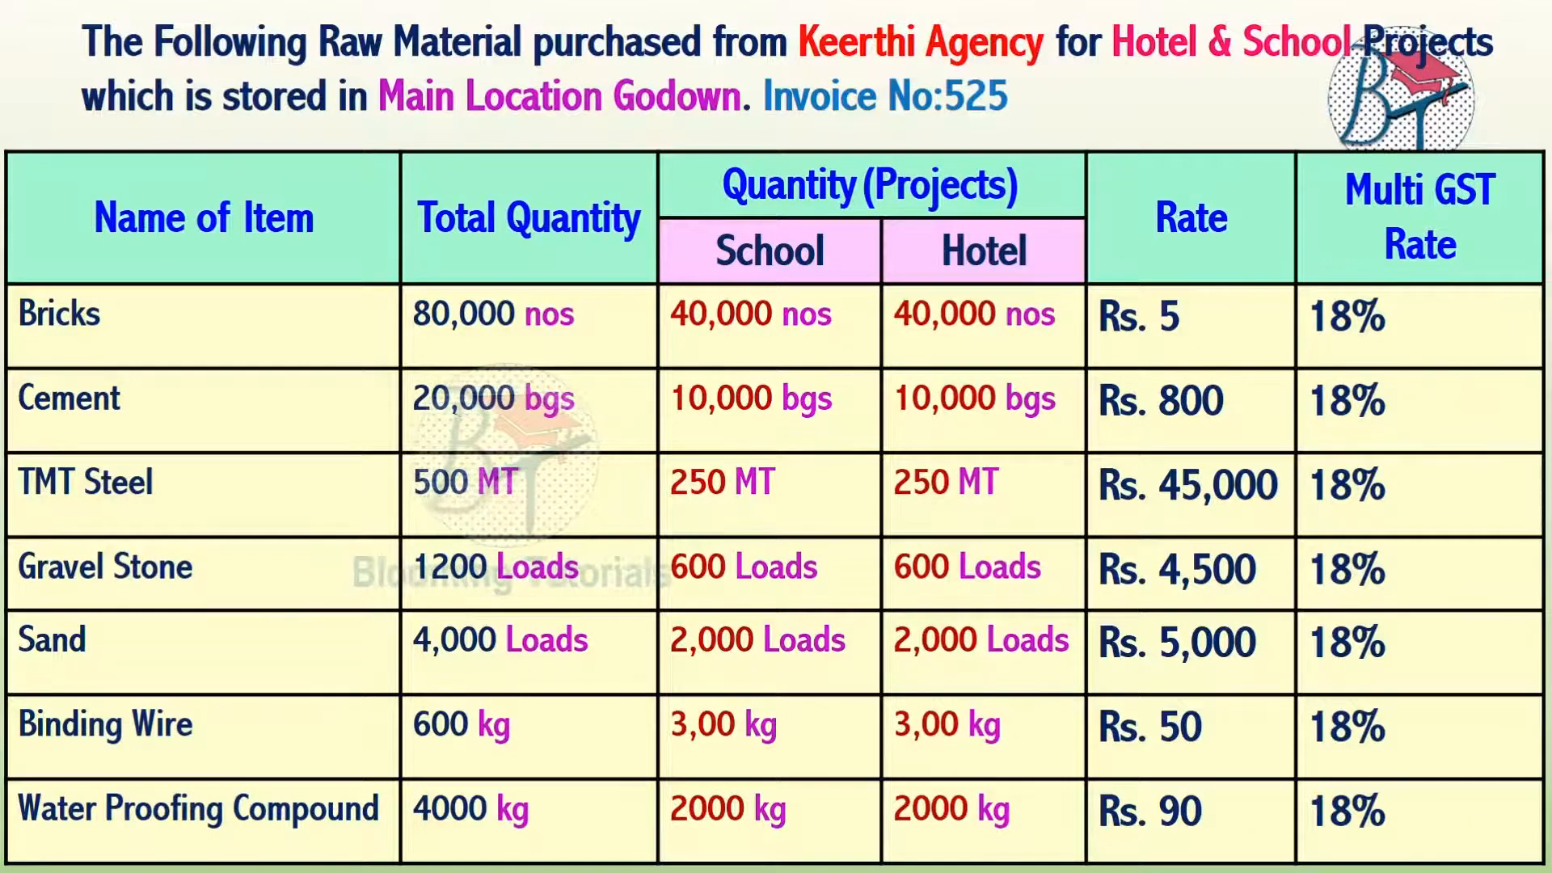
key(alt+Tab)
text(B)
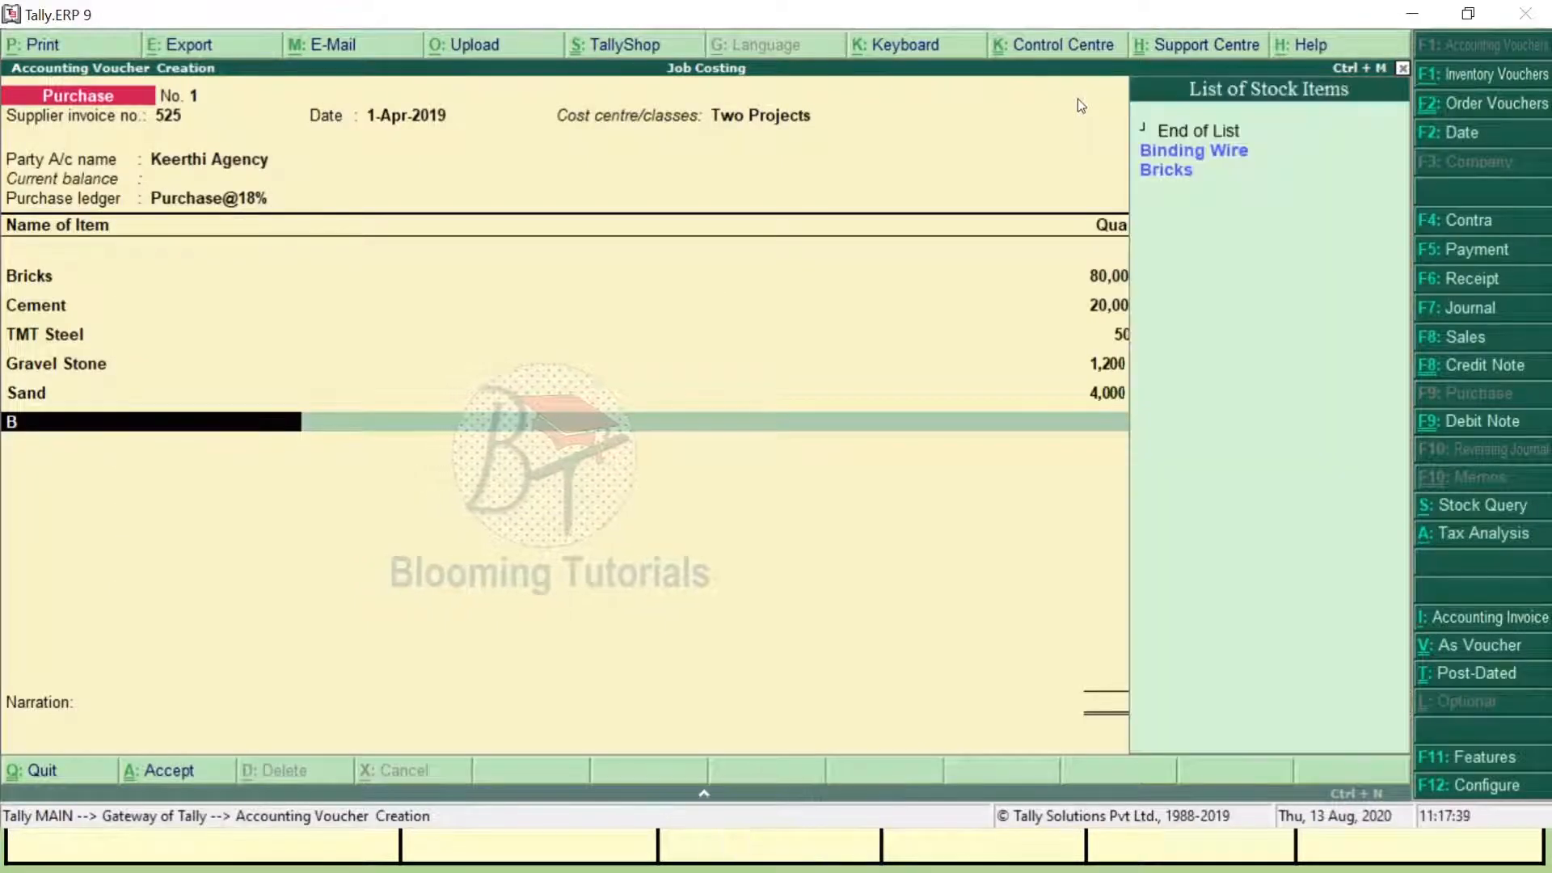
key(Down)
key(Return)
text(M)
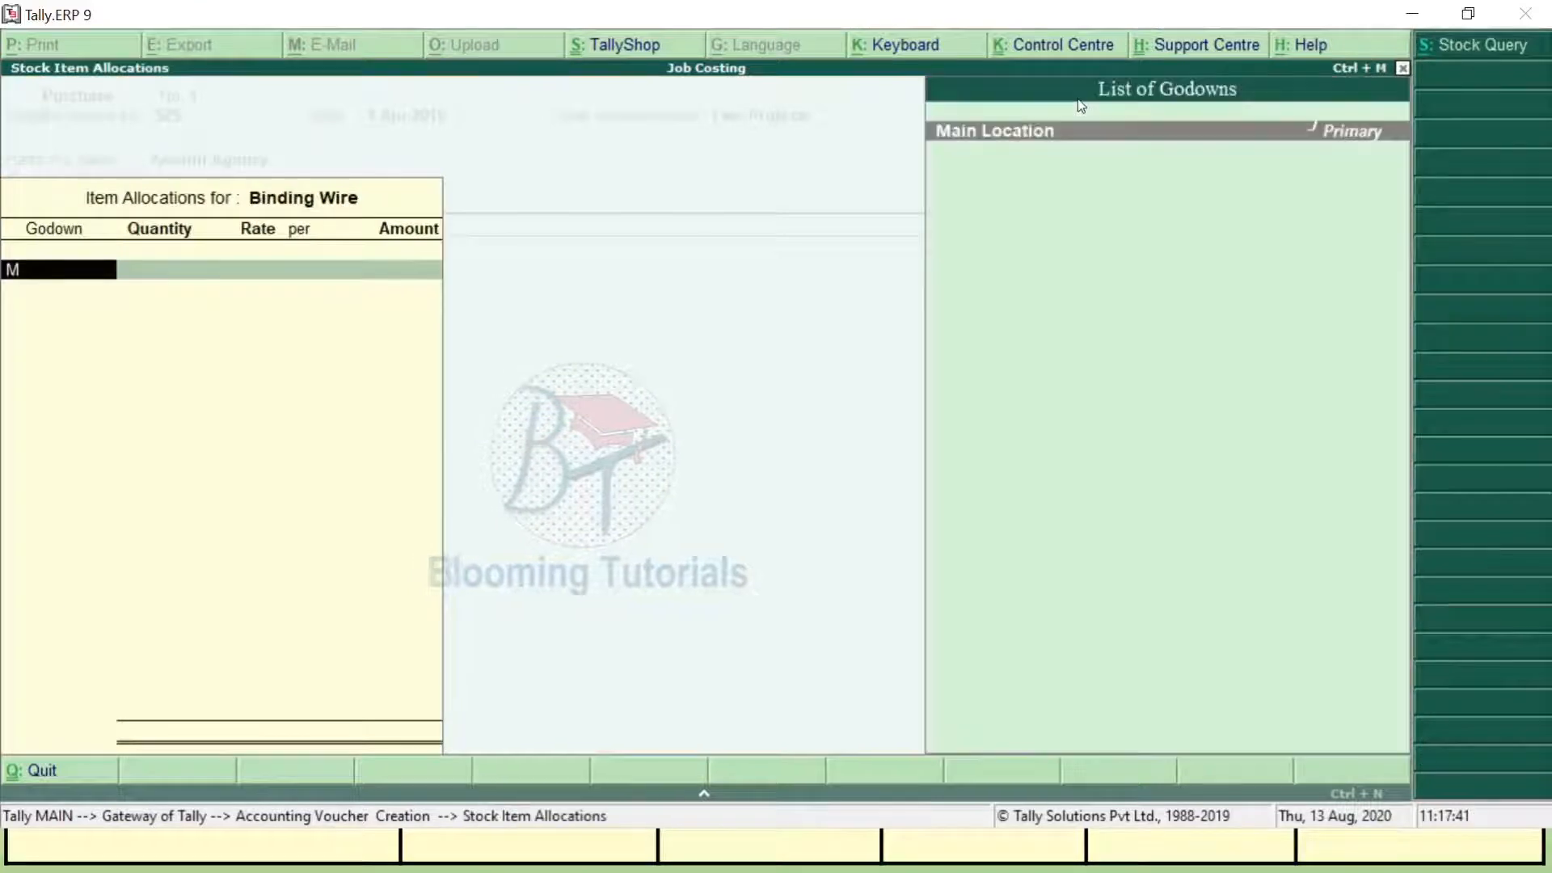
key(Return)
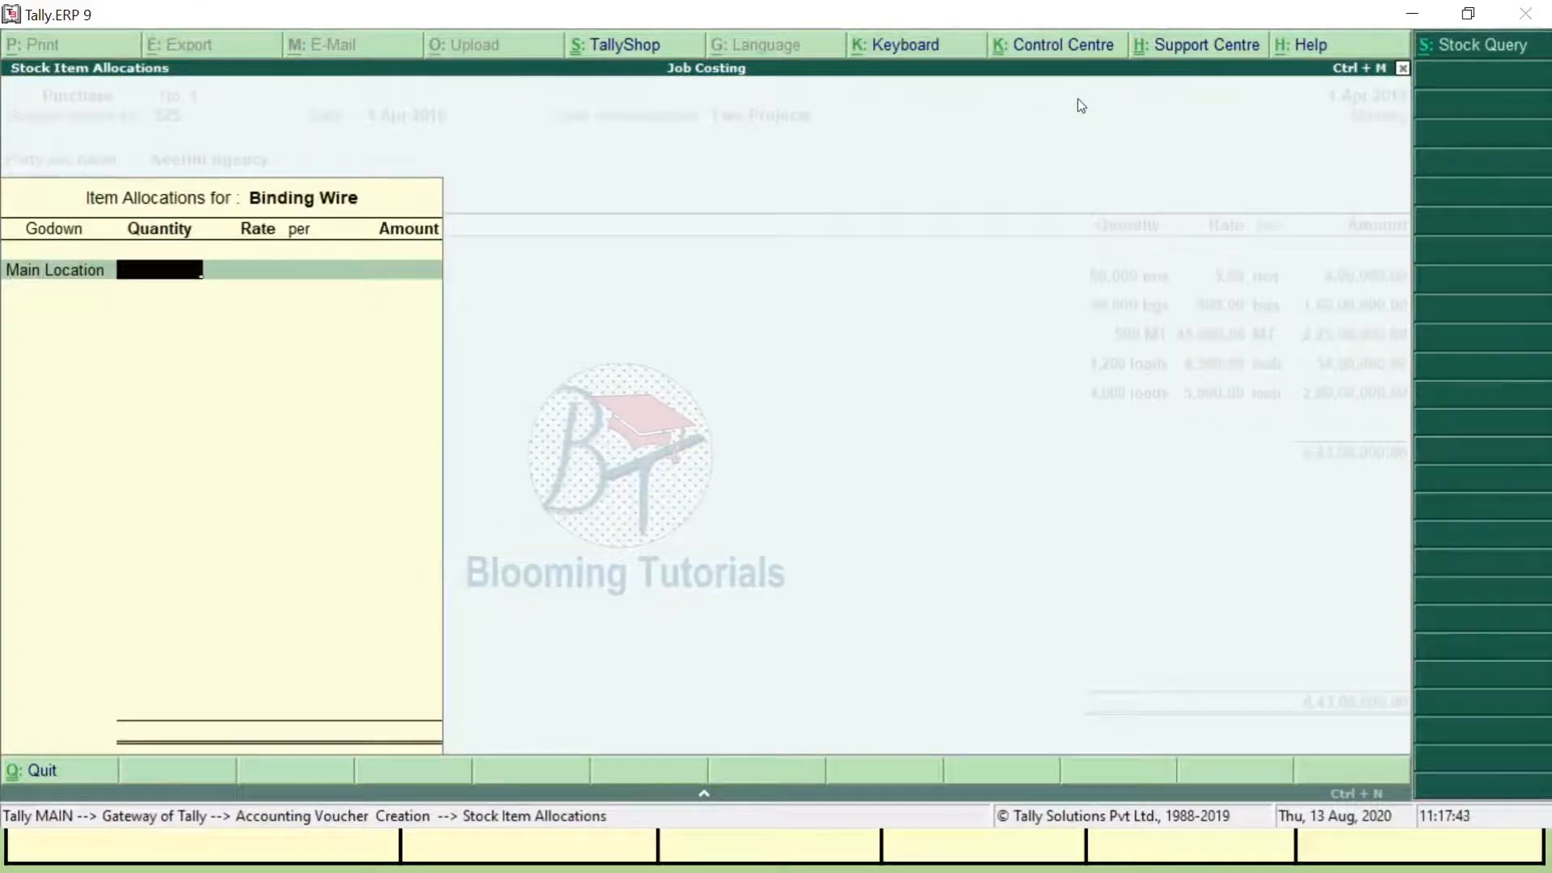
text(600 kg)
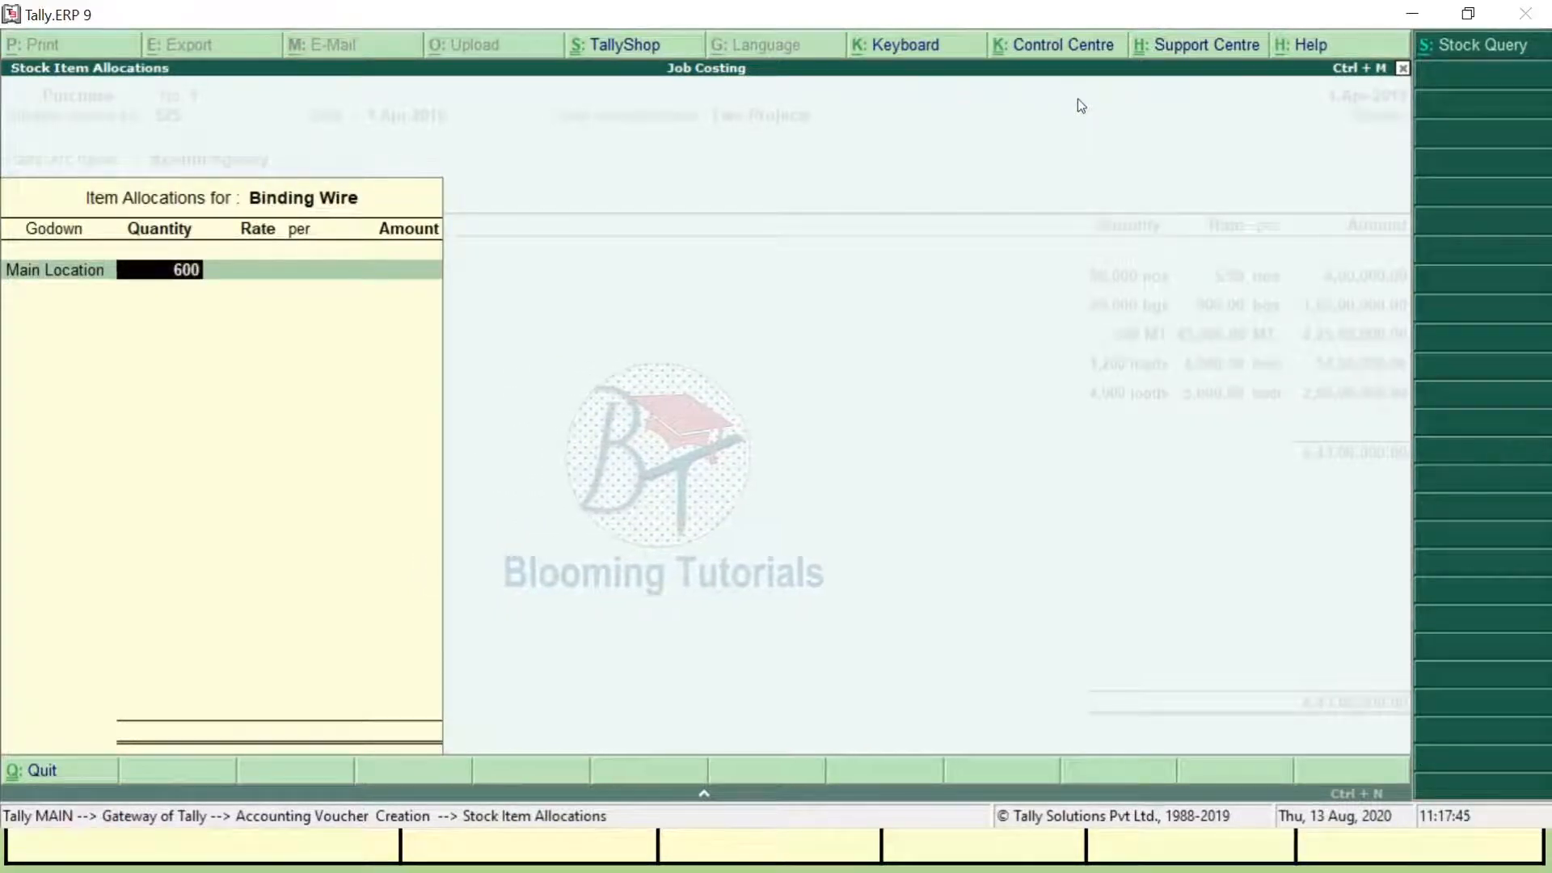
key(Return)
Set the Binding Wire rate to 60 per kg and complete the item allocation.
text(60)
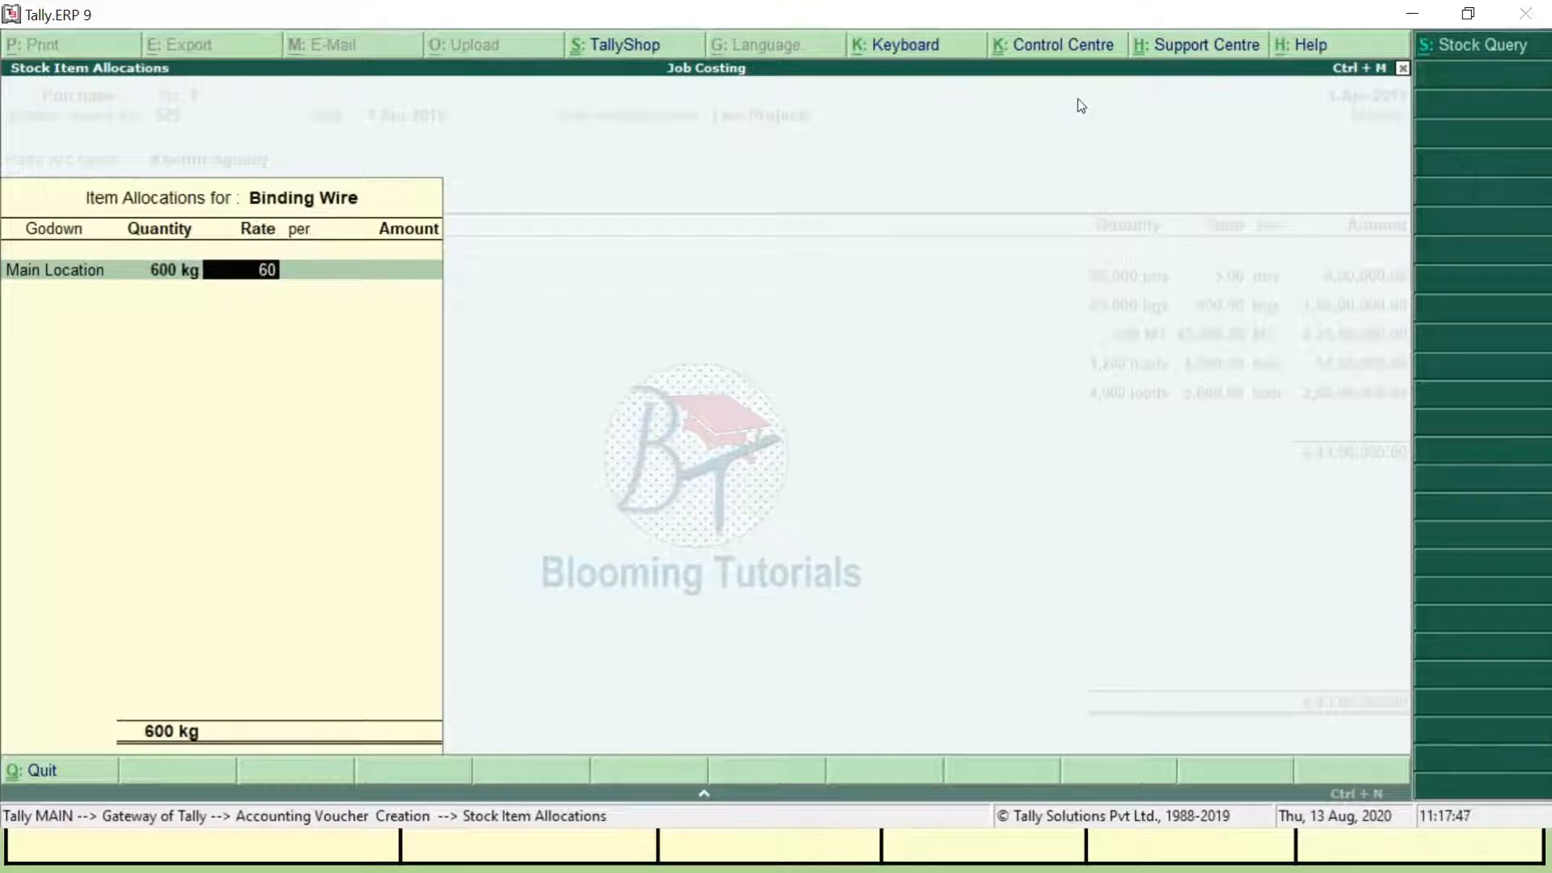
key(Return)
key(Return)
key(Return)
key(Return)
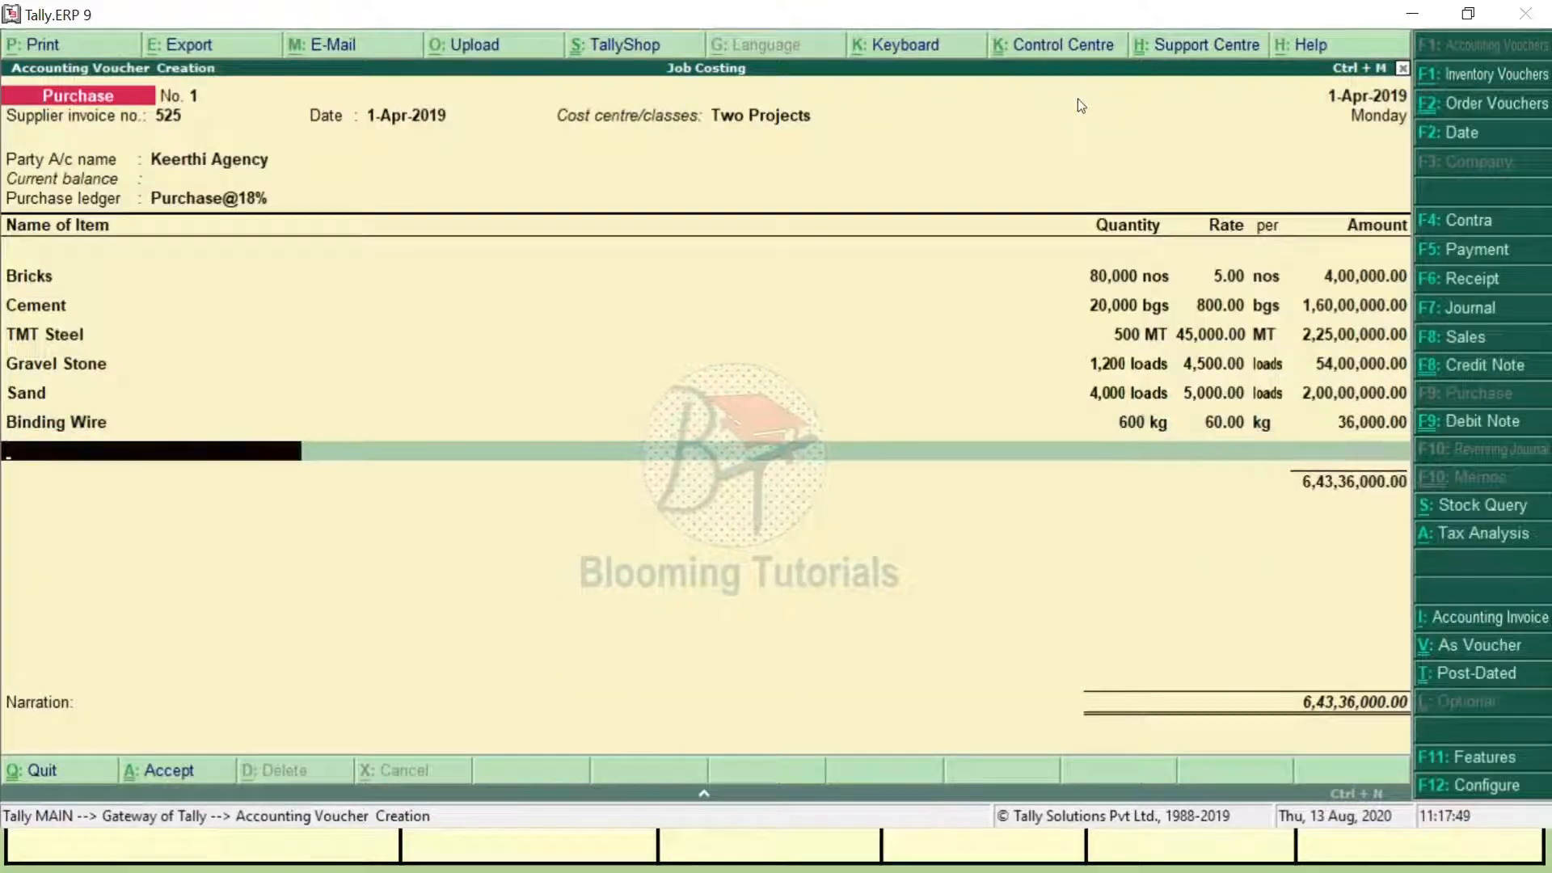
Check the Binding Wire rate against the purchase list and correct it to 50 per kg in its item allocation.
key(alt+Tab)
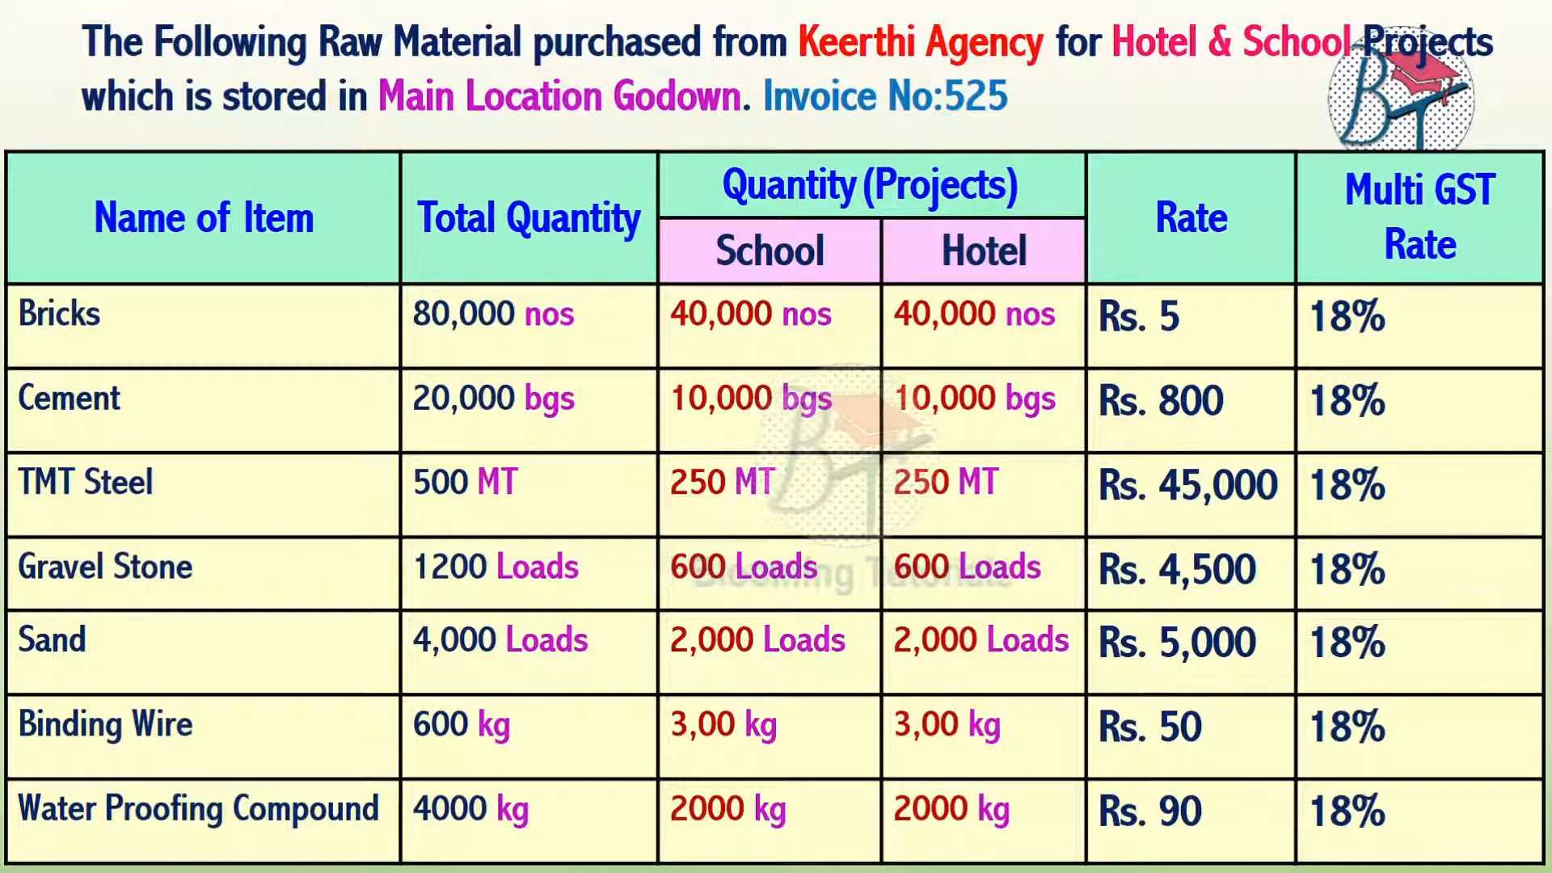
key(alt+Tab)
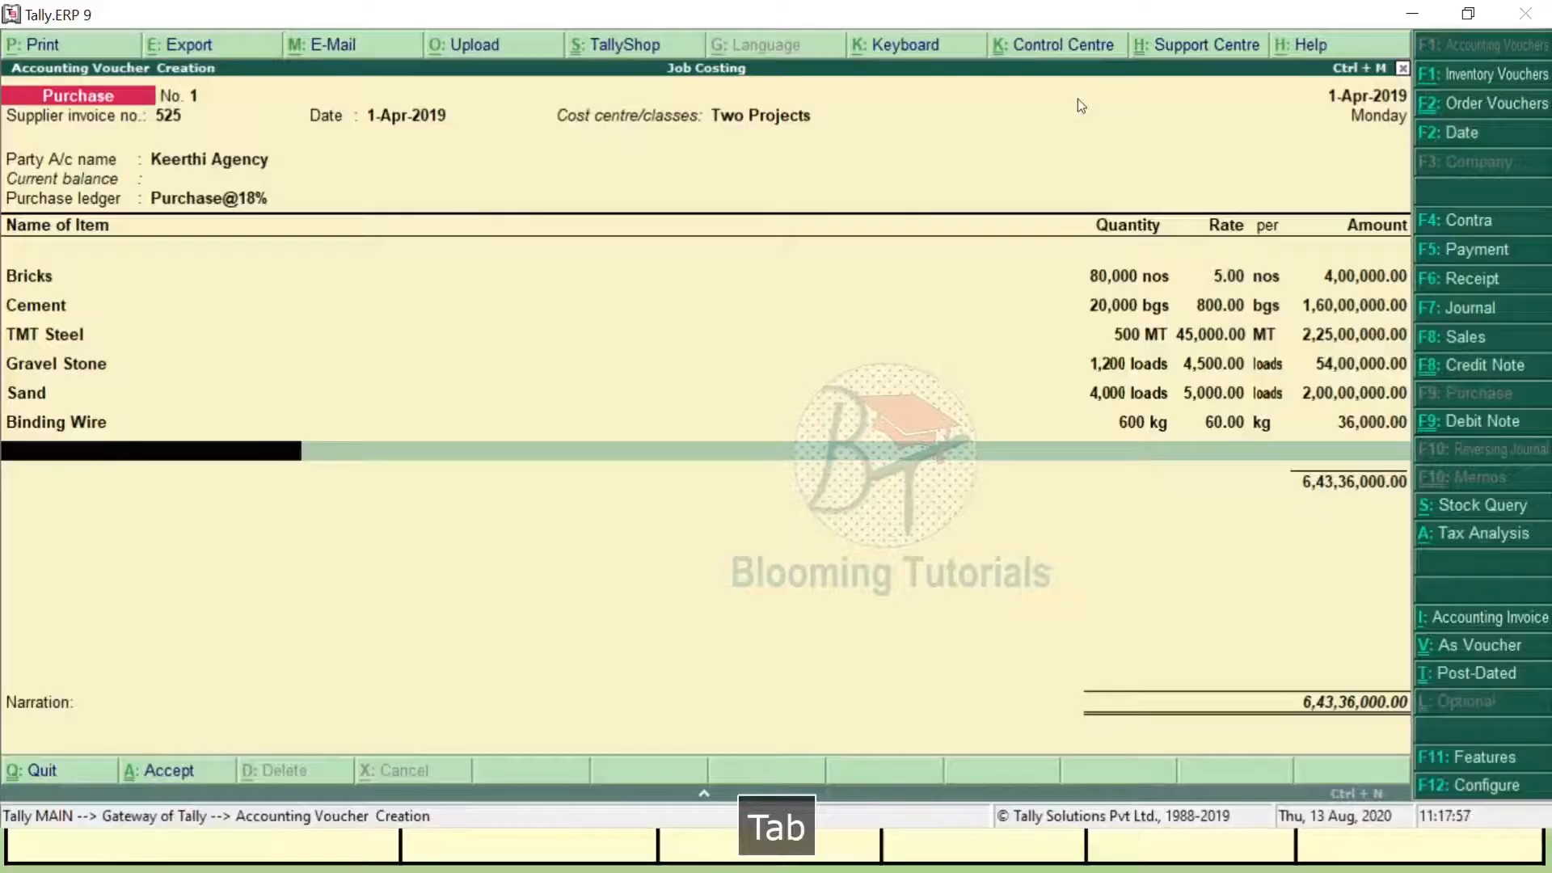
key(Up)
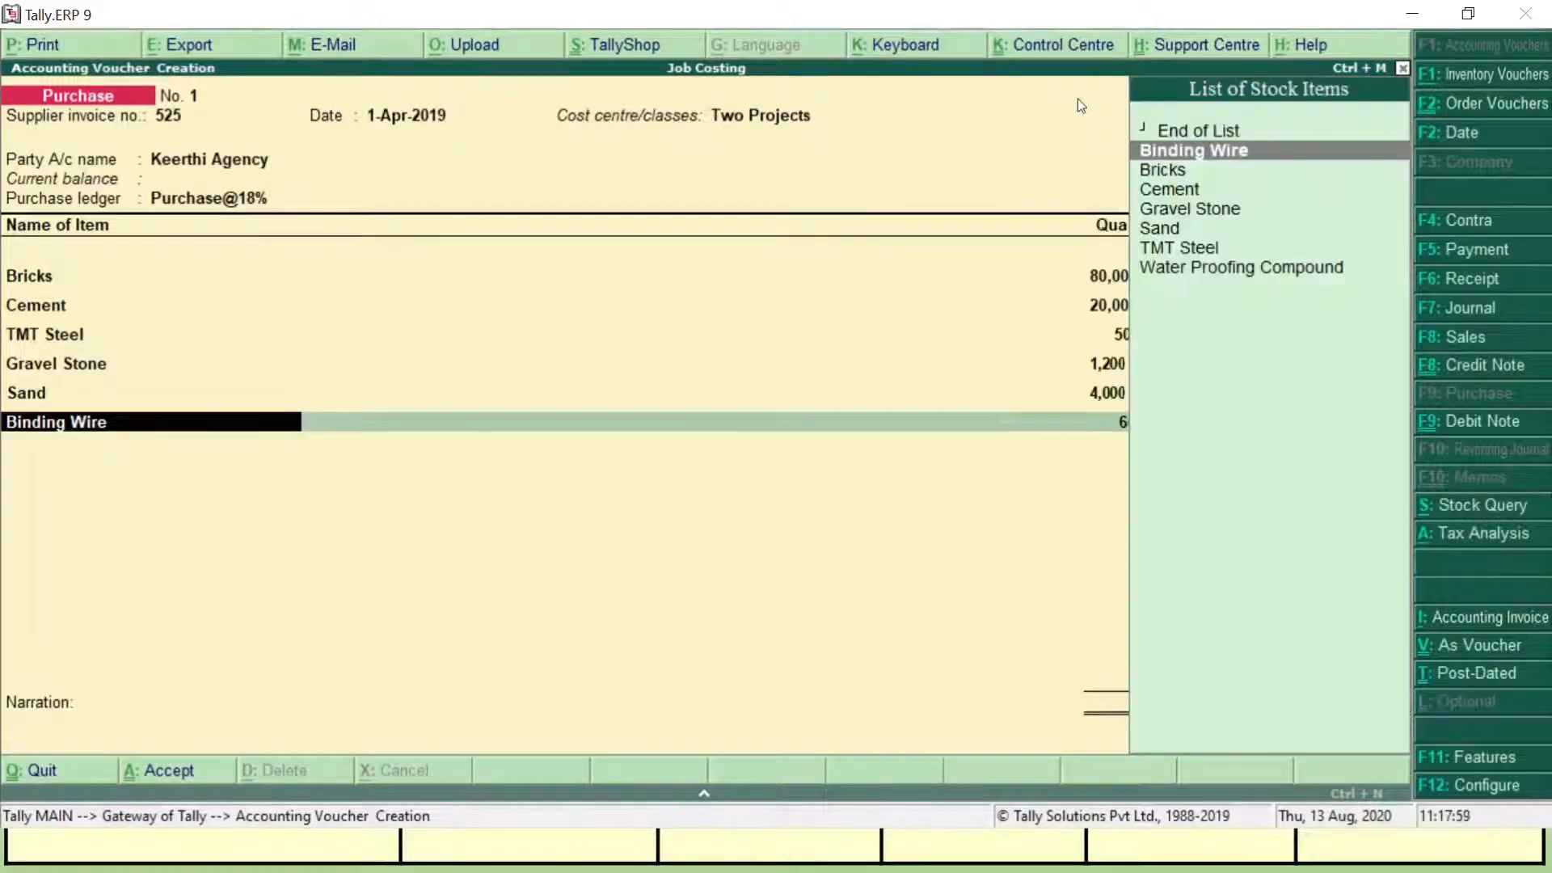
key(Return)
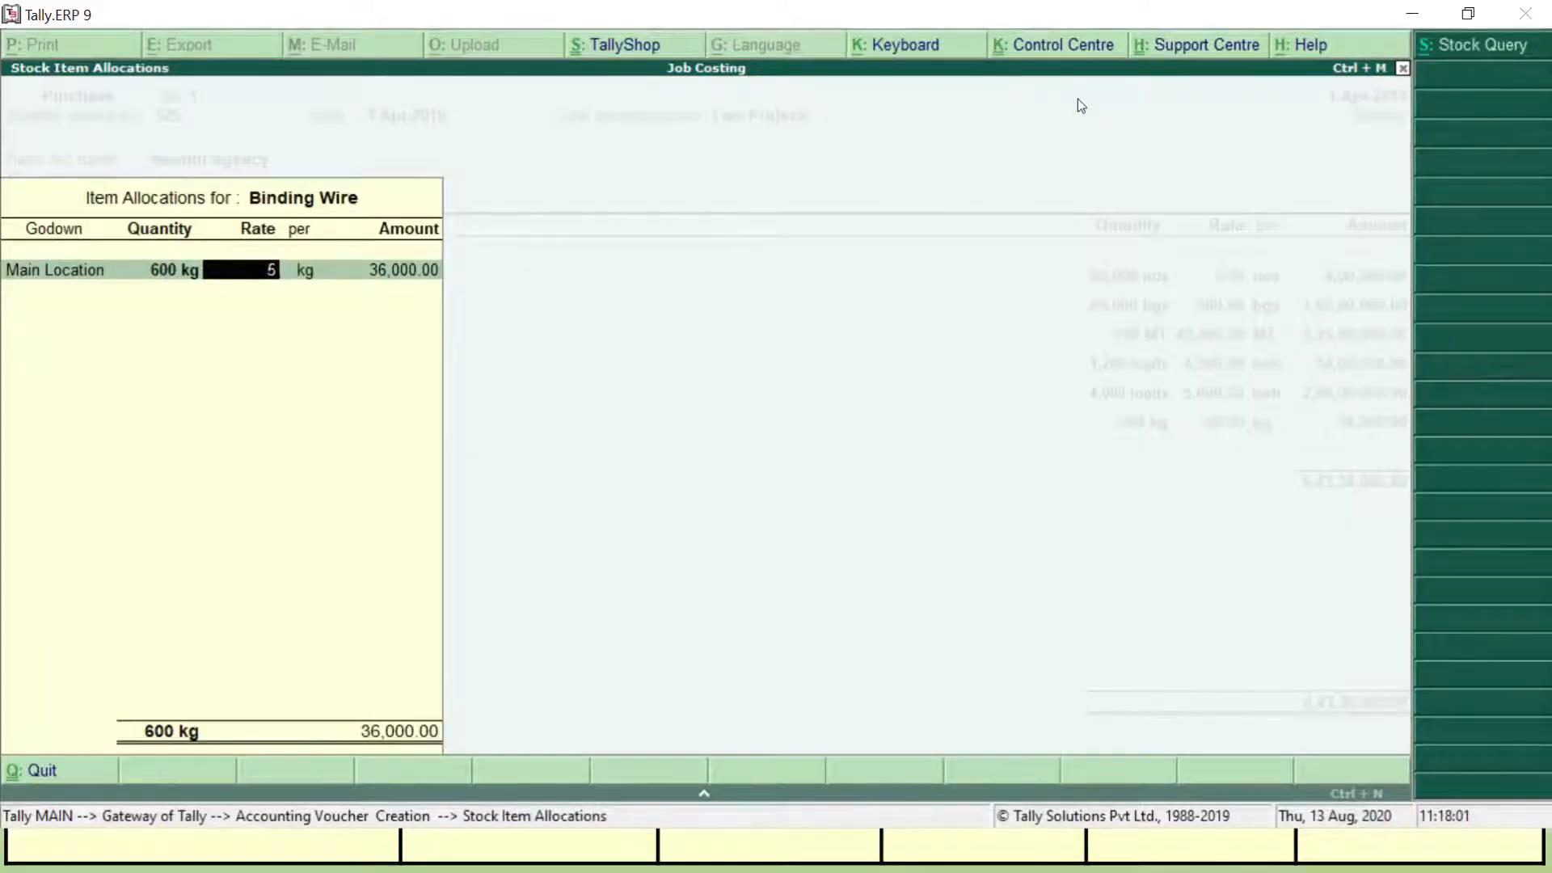
key(Return)
key(Return)
key(Return)
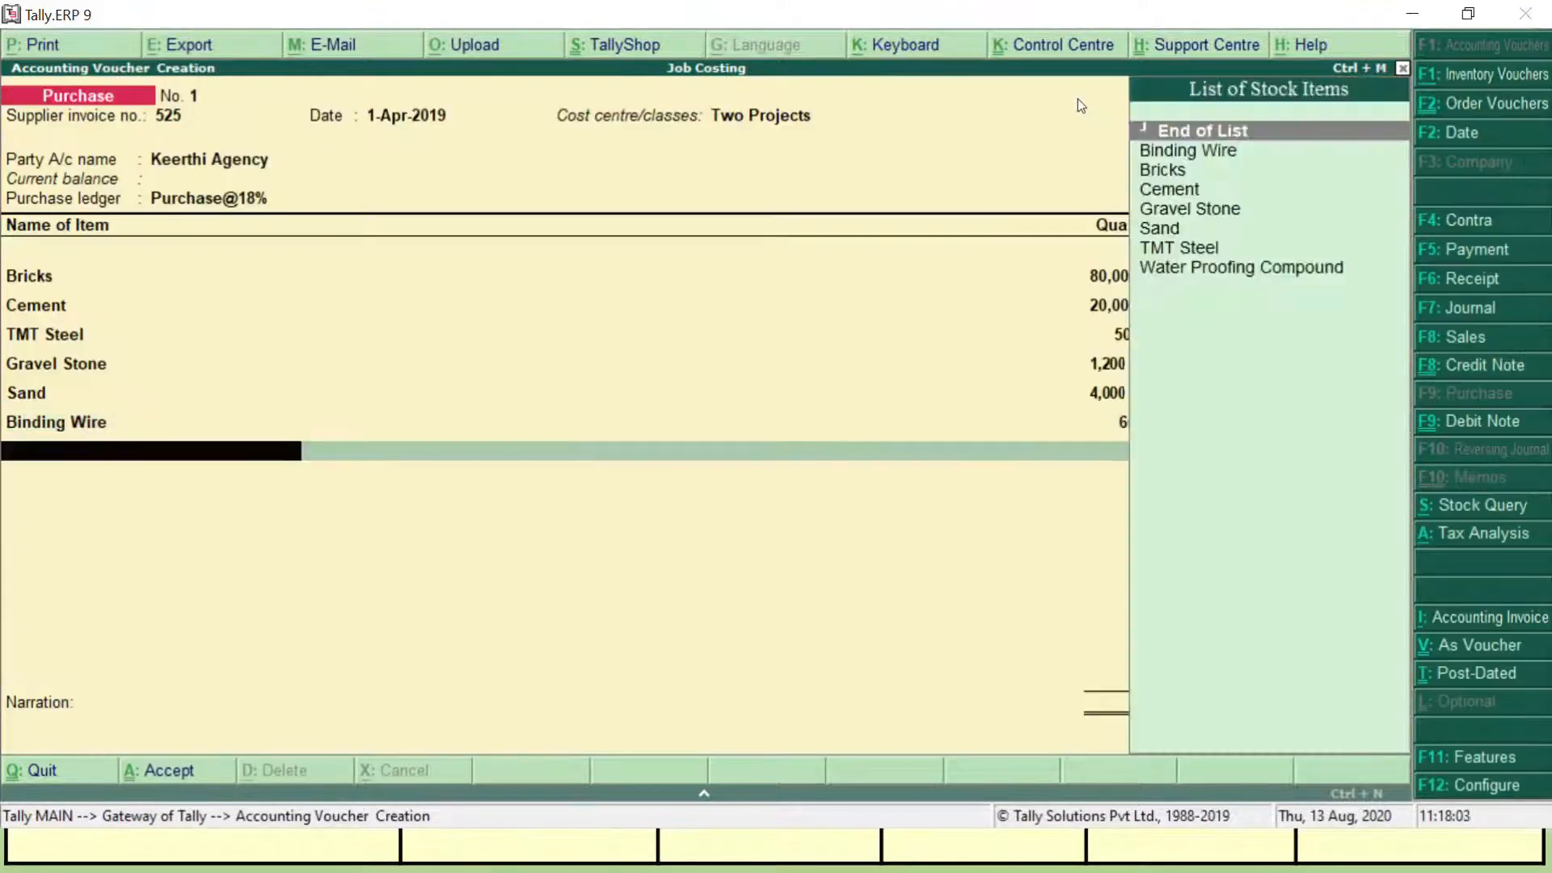
Add the item Water Proofing Compound, allocating 4,000 kg to the Main Location godown at 90 per kg as given in the purchase list.
text(Wa)
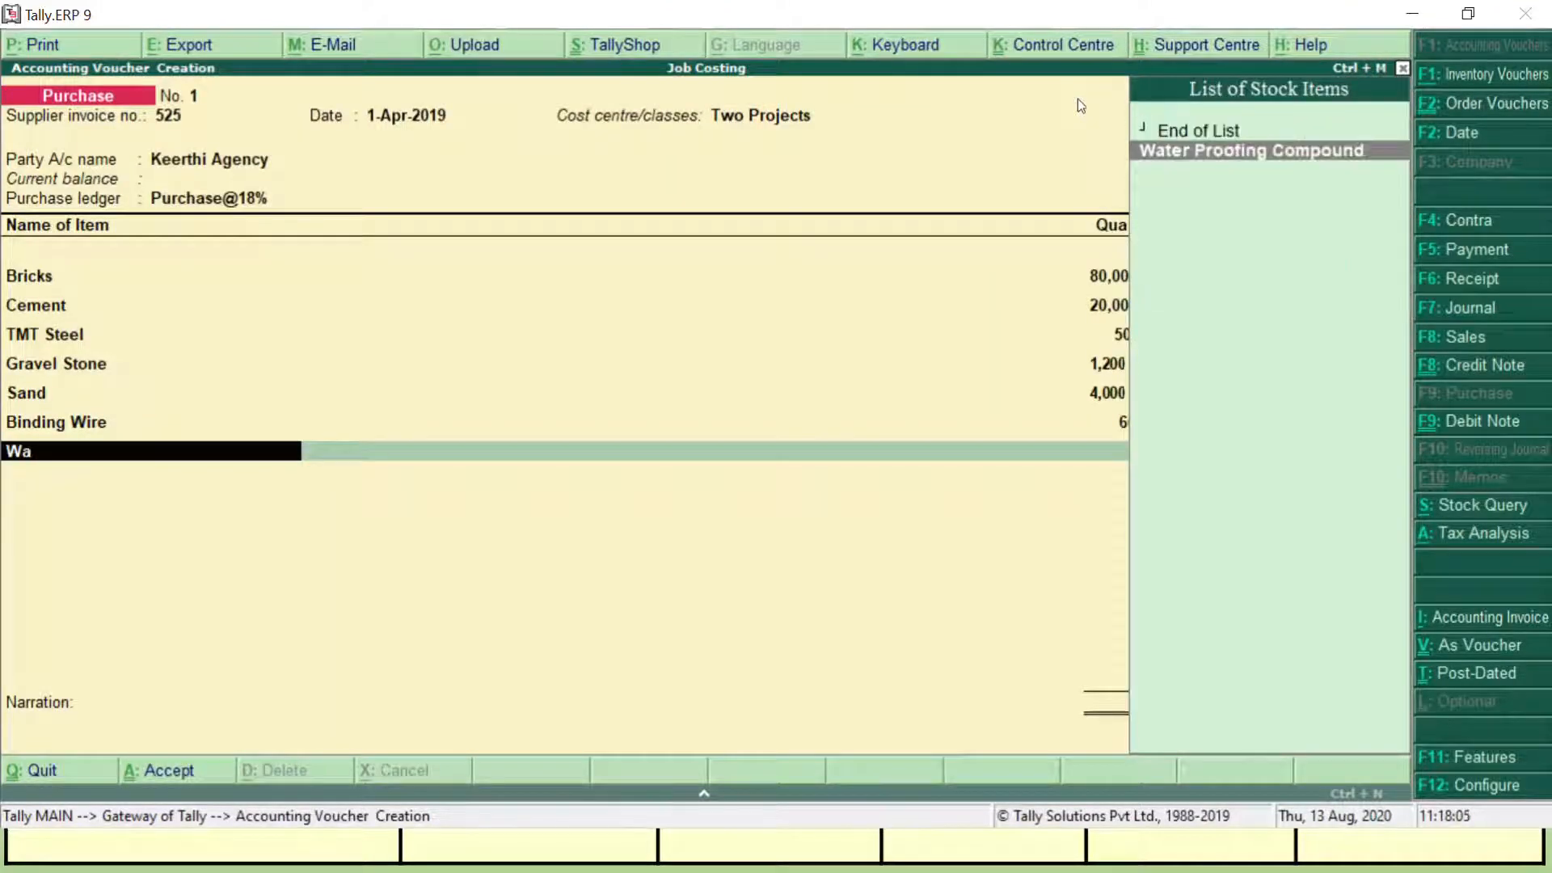
key(Return)
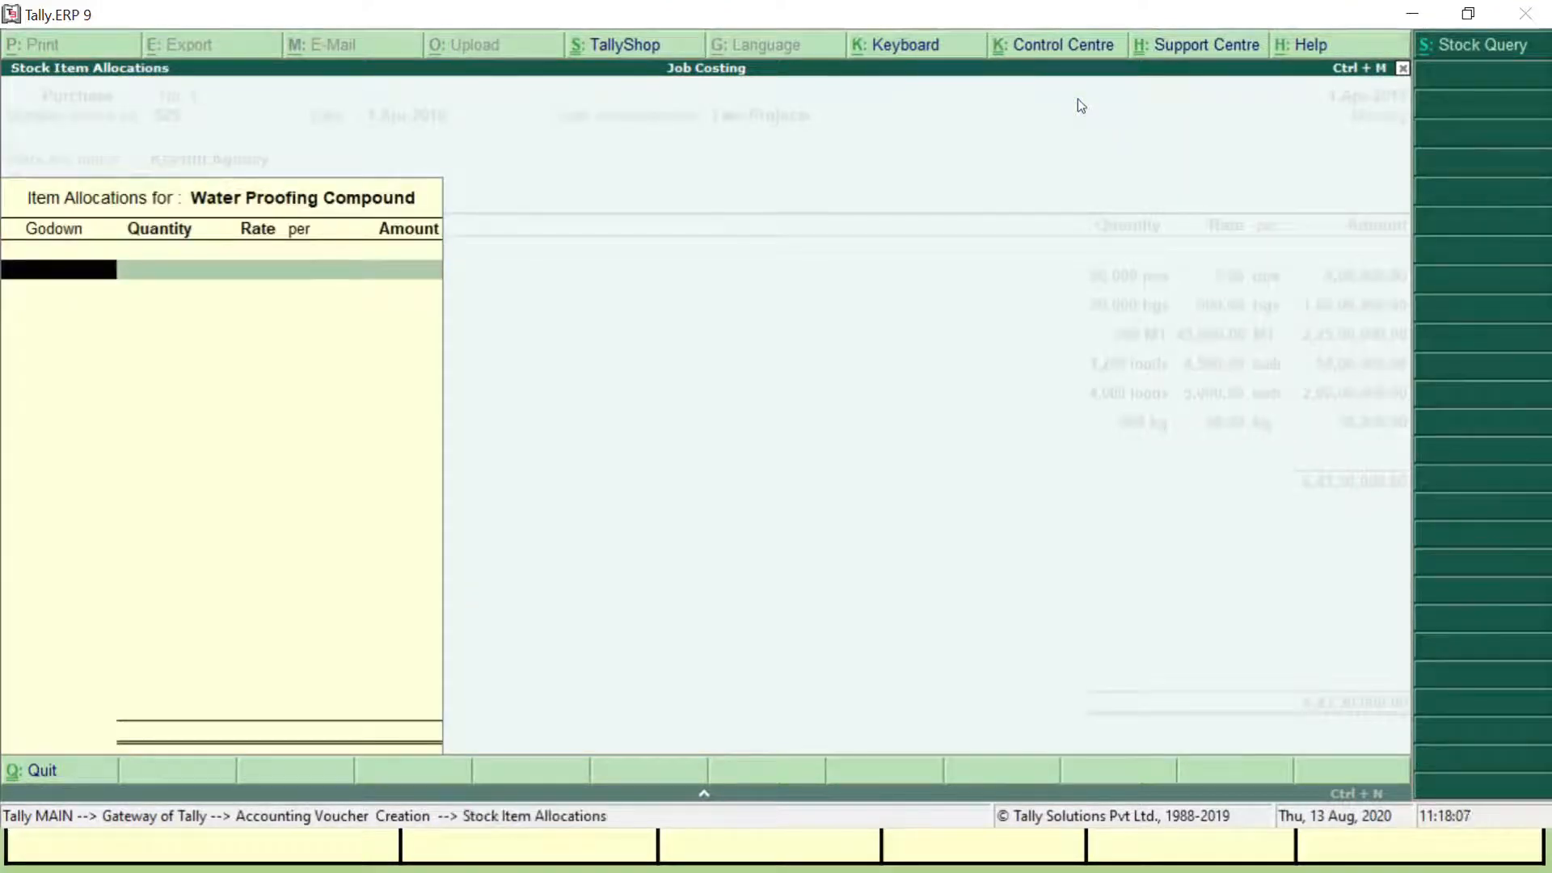
key(Return)
key(alt+Tab)
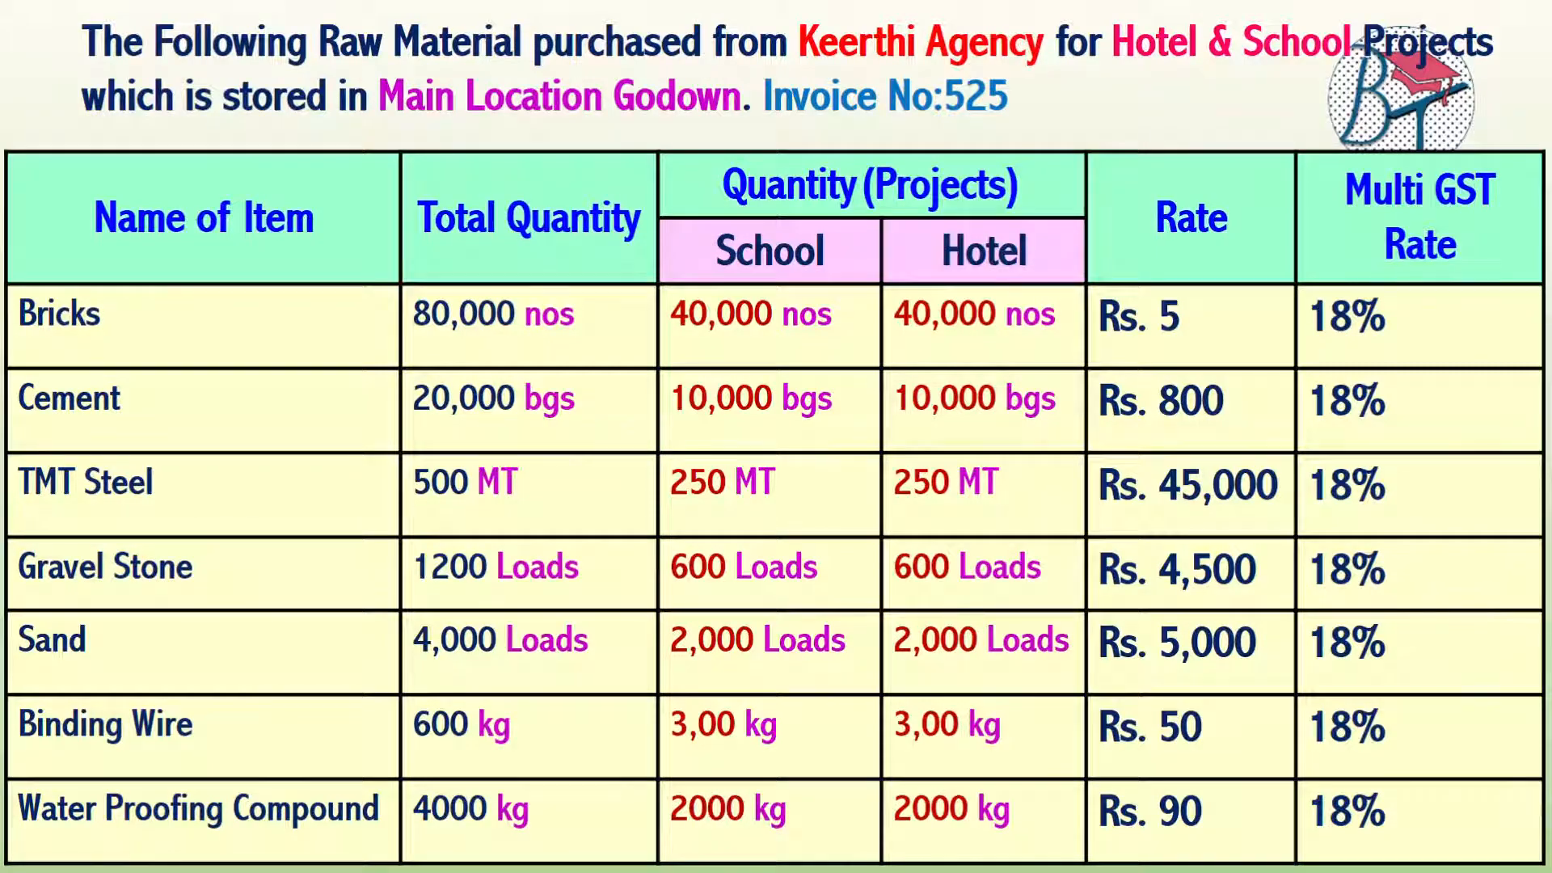
key(alt+Tab)
text(40)
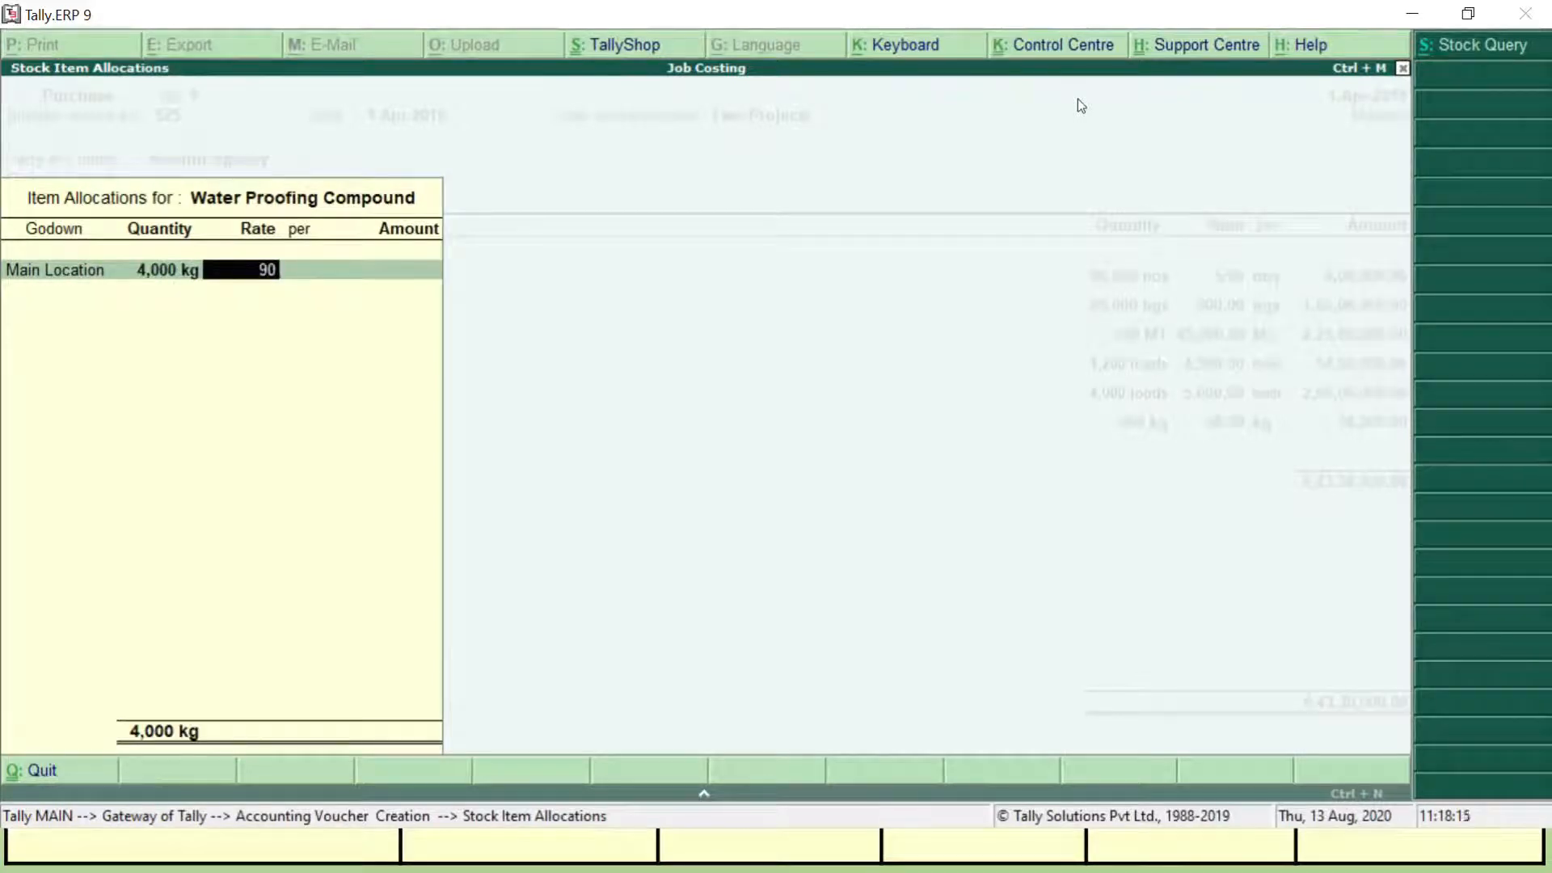
key(Return)
key(Return)
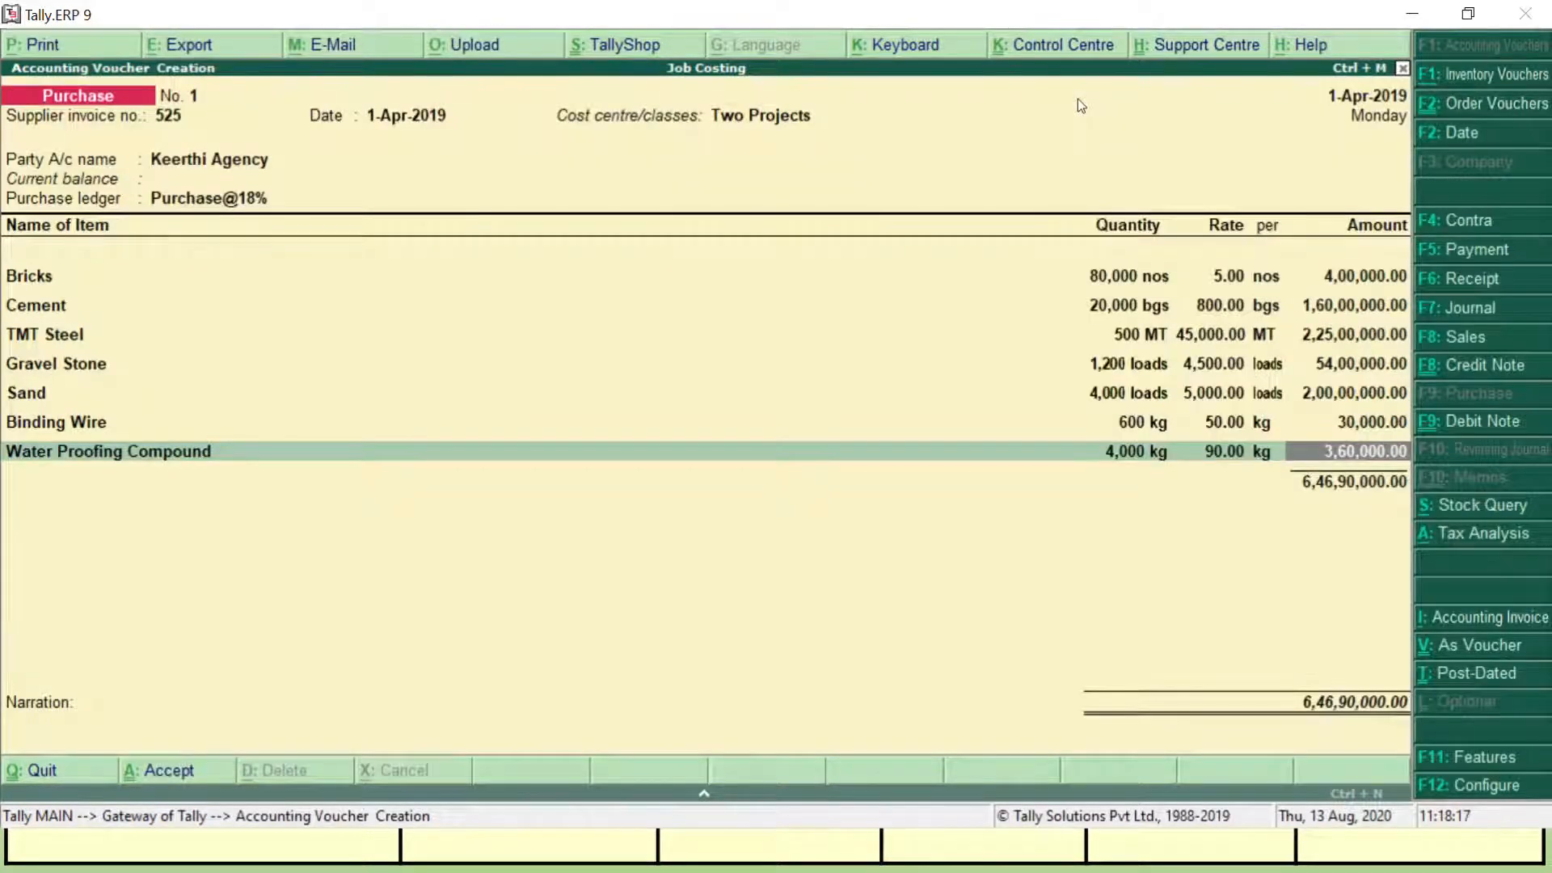
key(Return)
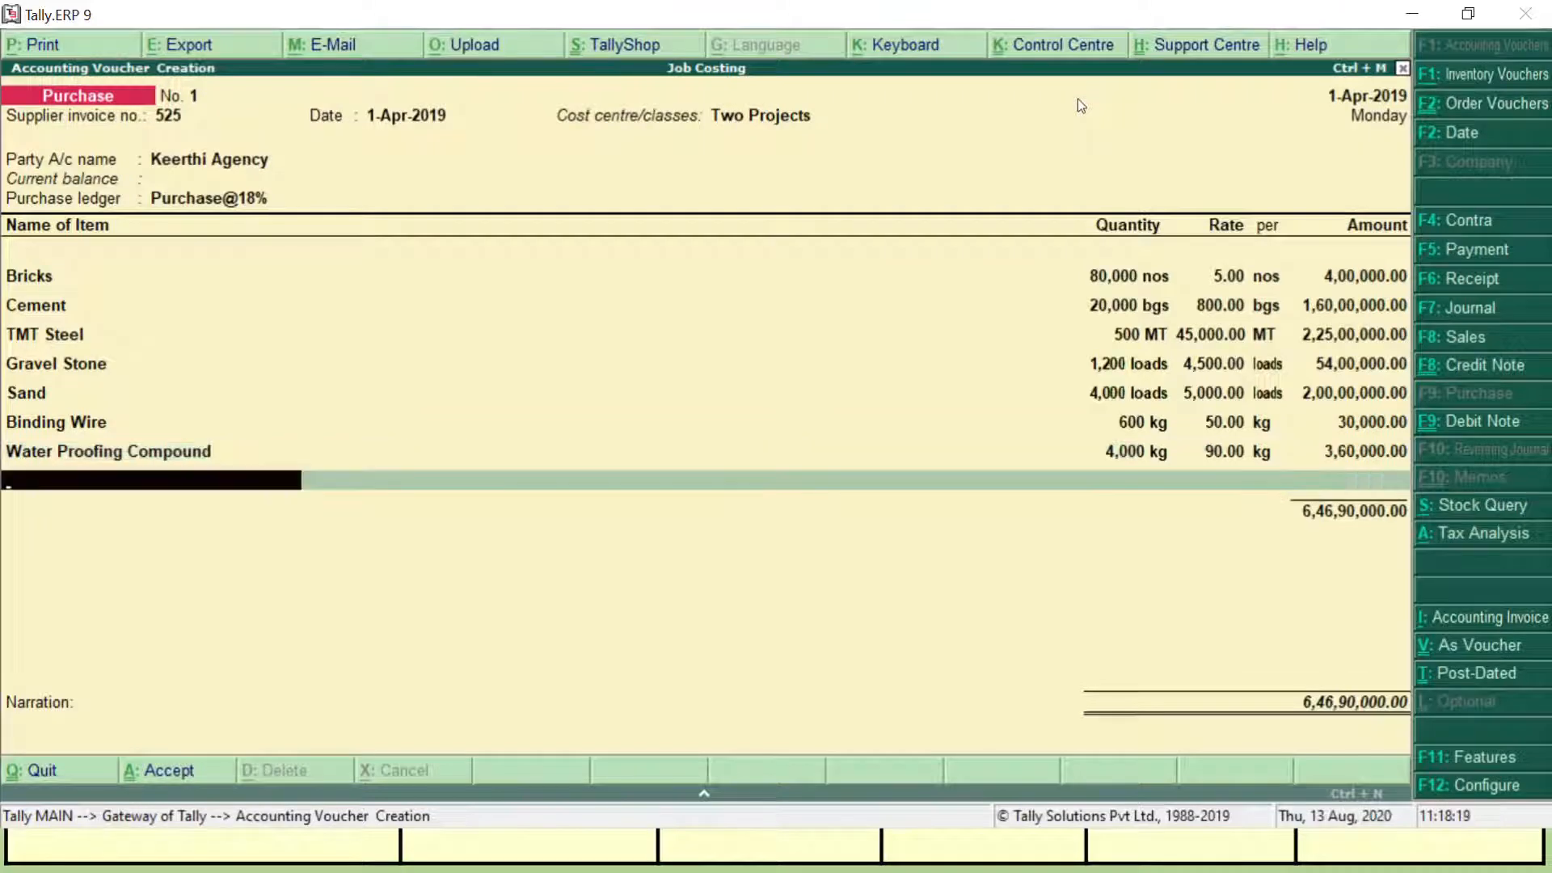
End the item list and add the Input CGST@9% and Input SGST@9% ledgers, leaving the narration blank.
key(Return)
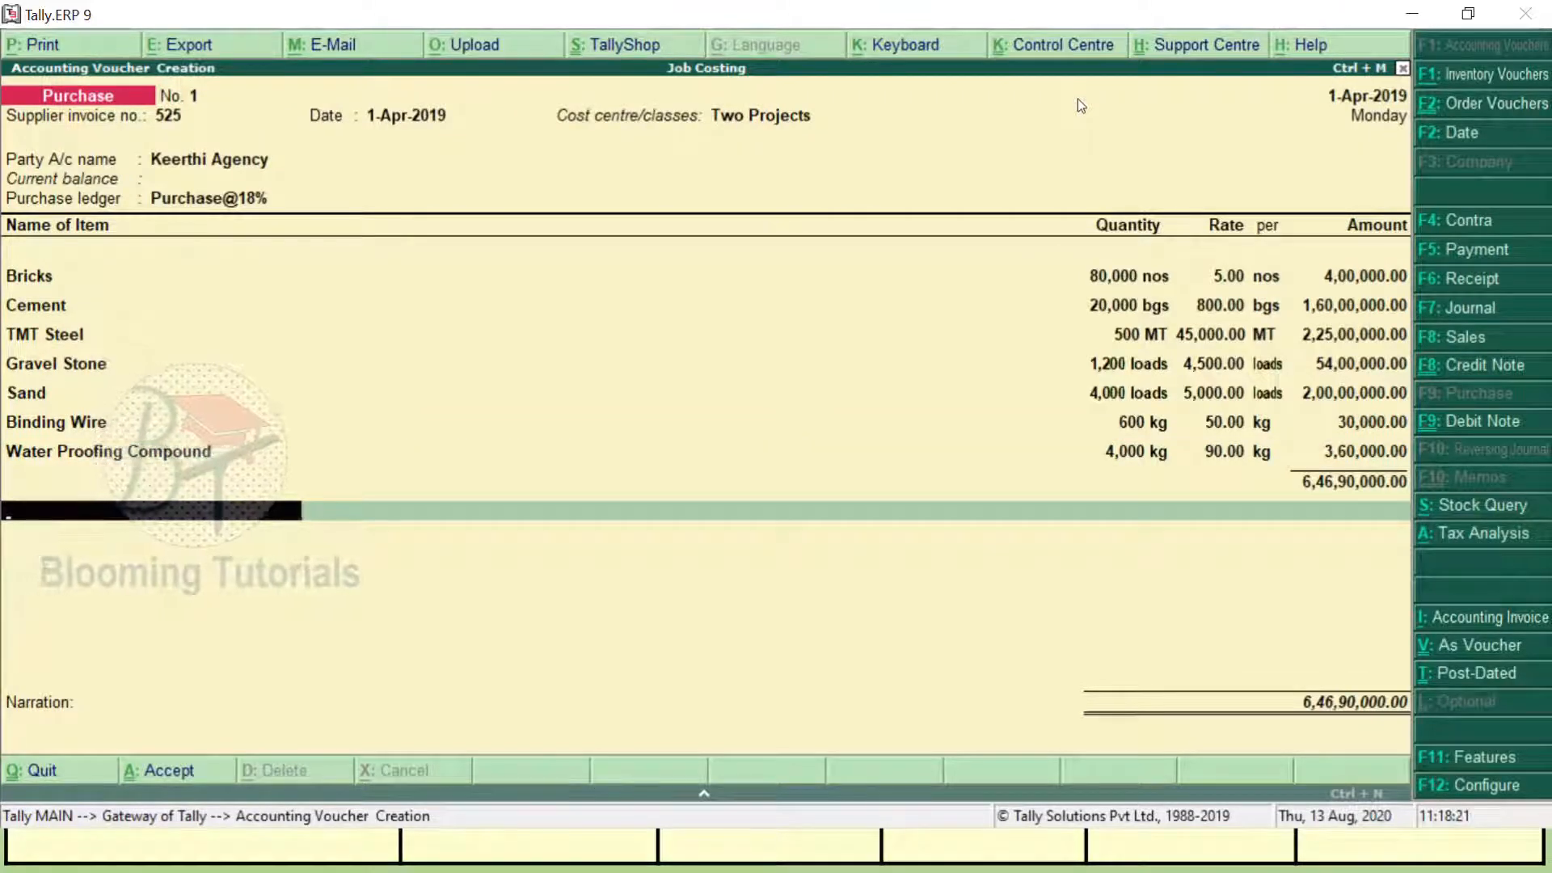
text(In)
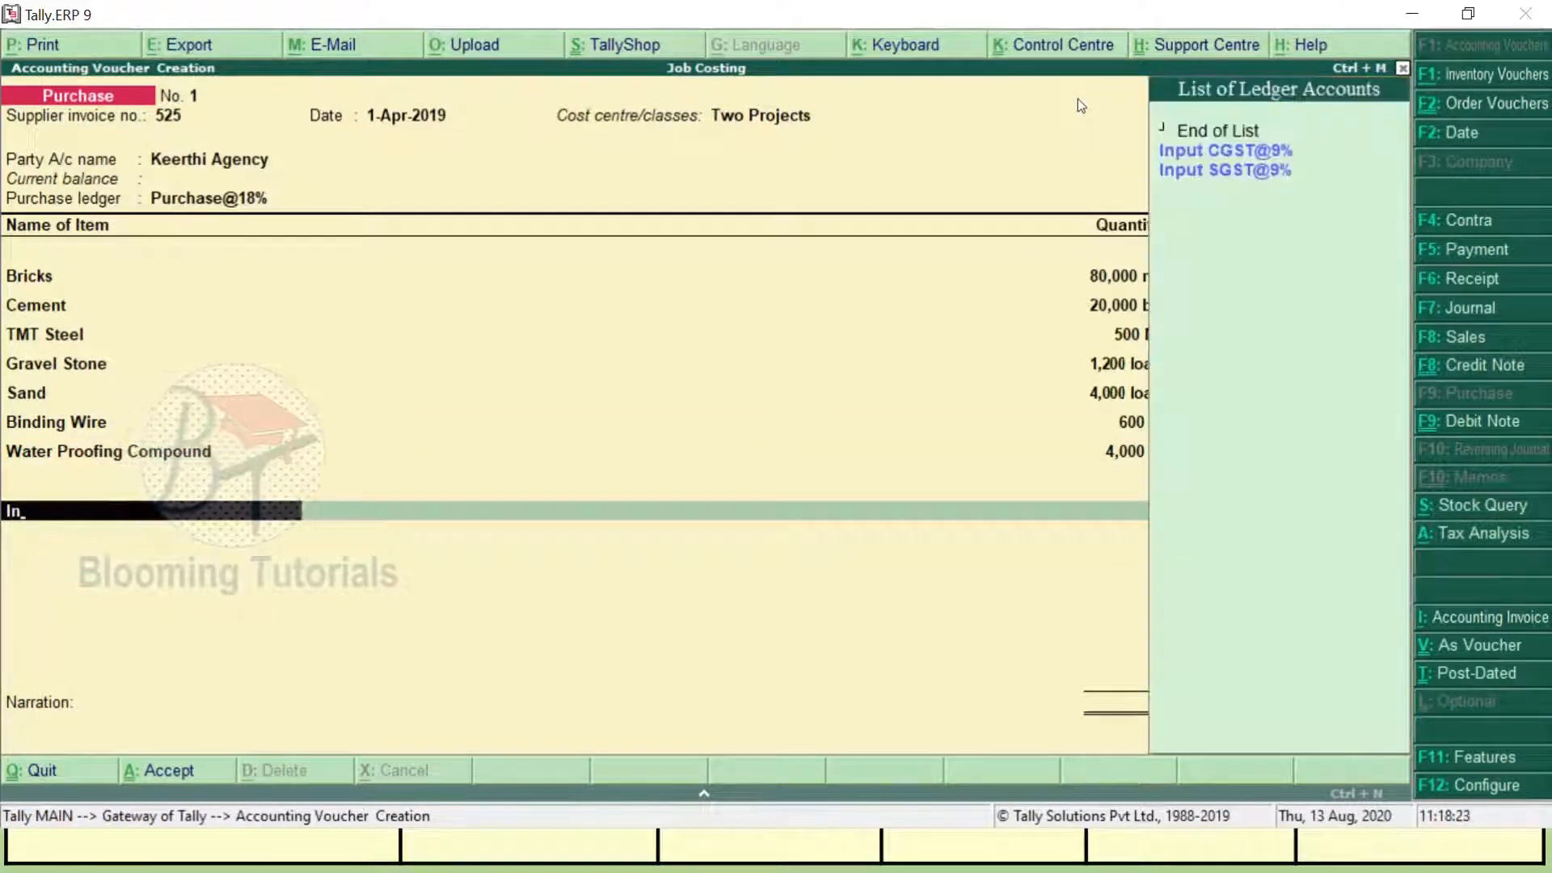
key(Return)
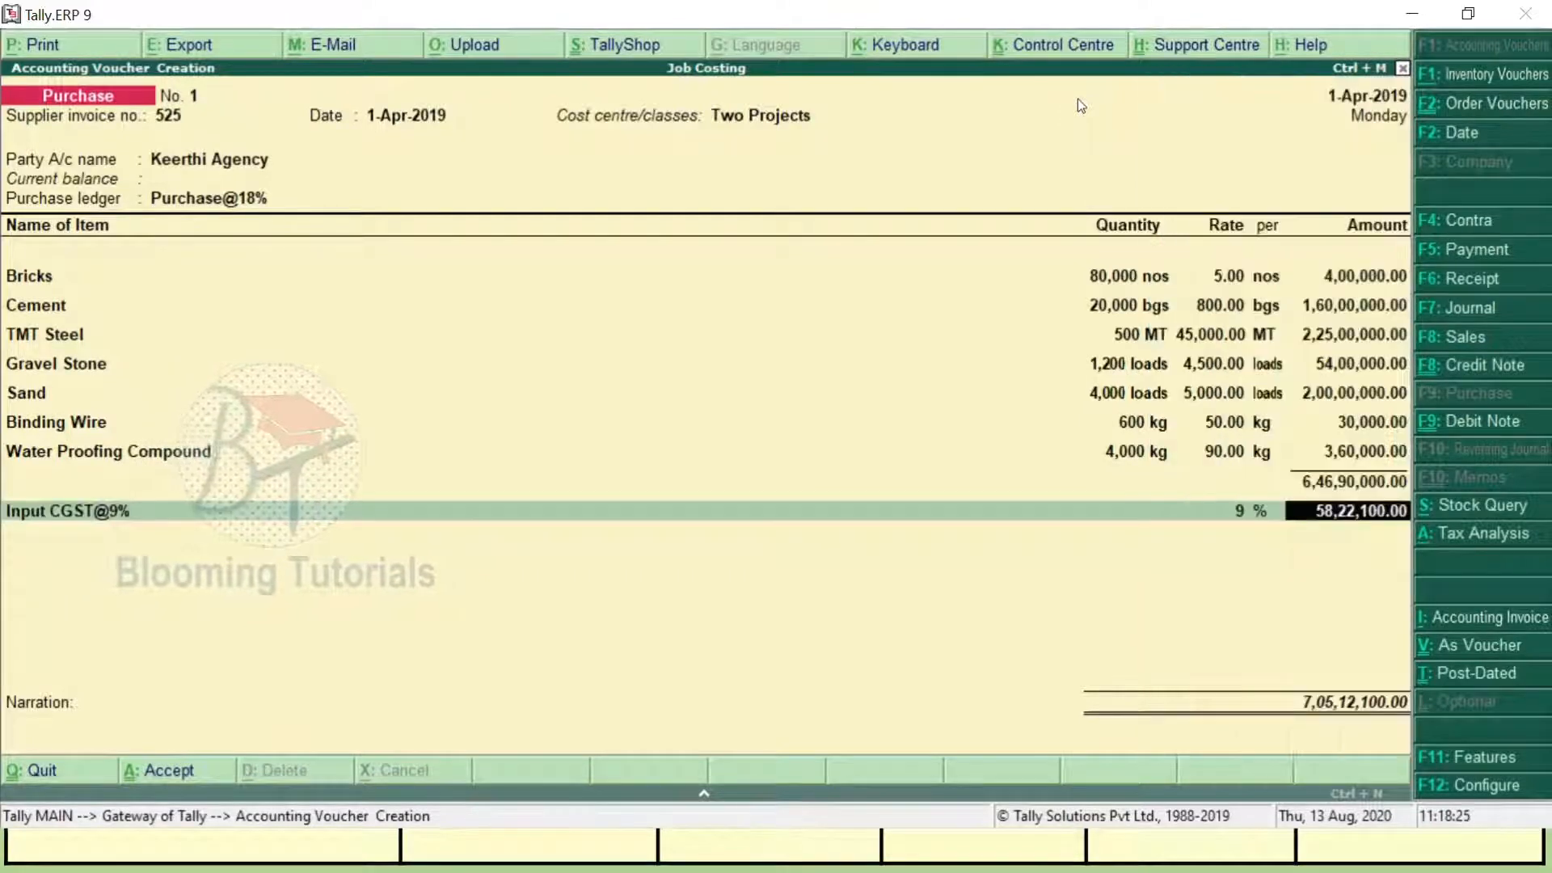
key(Return)
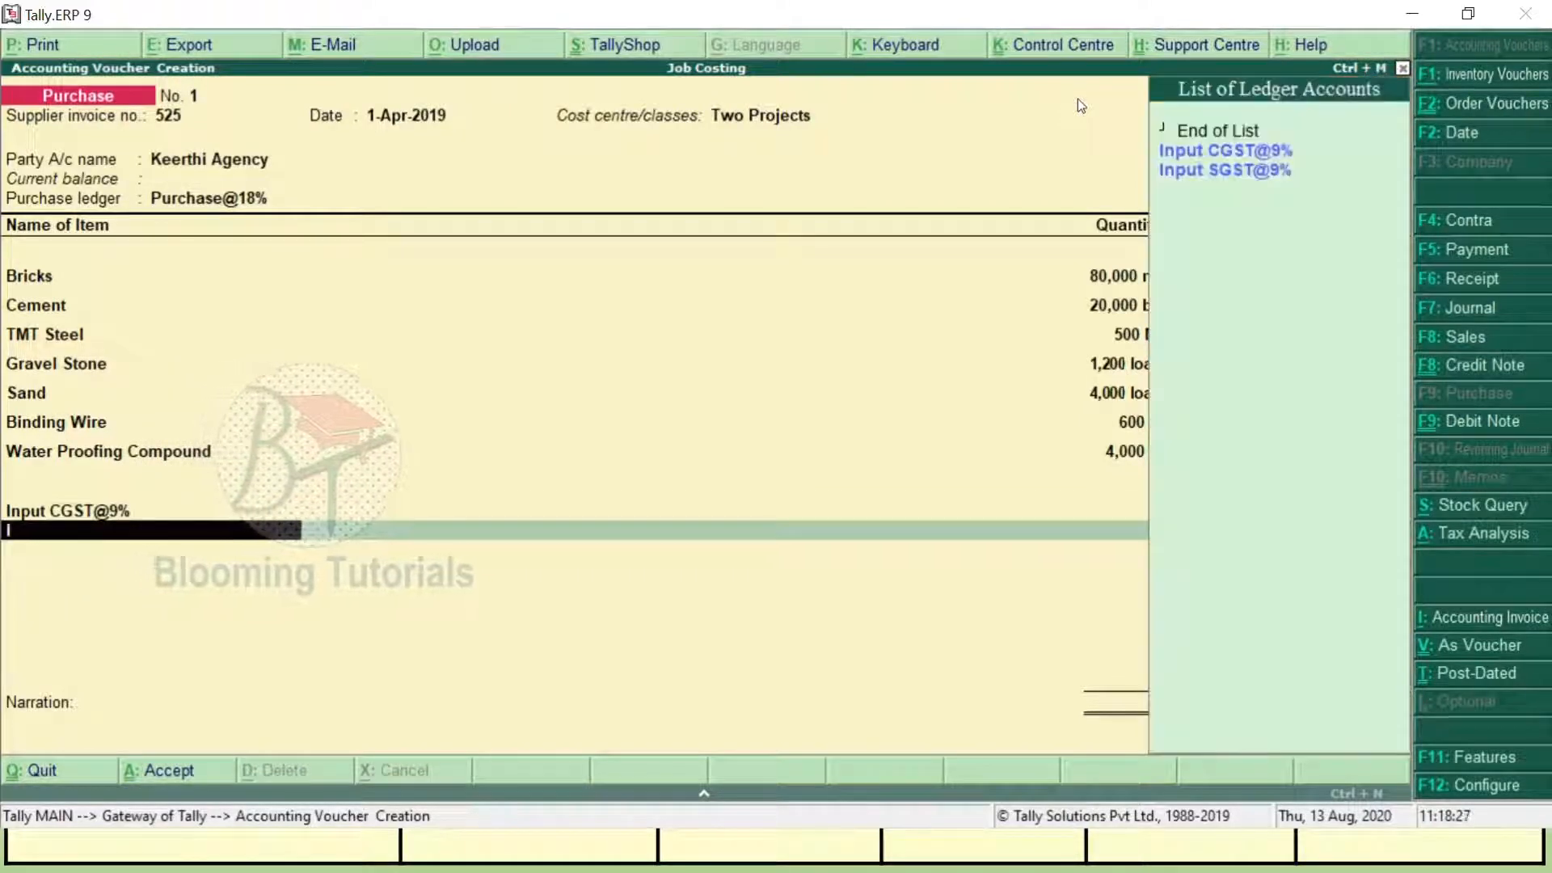
text(I)
key(Down)
key(Return)
key(Return)
key(Return)
key(Return)
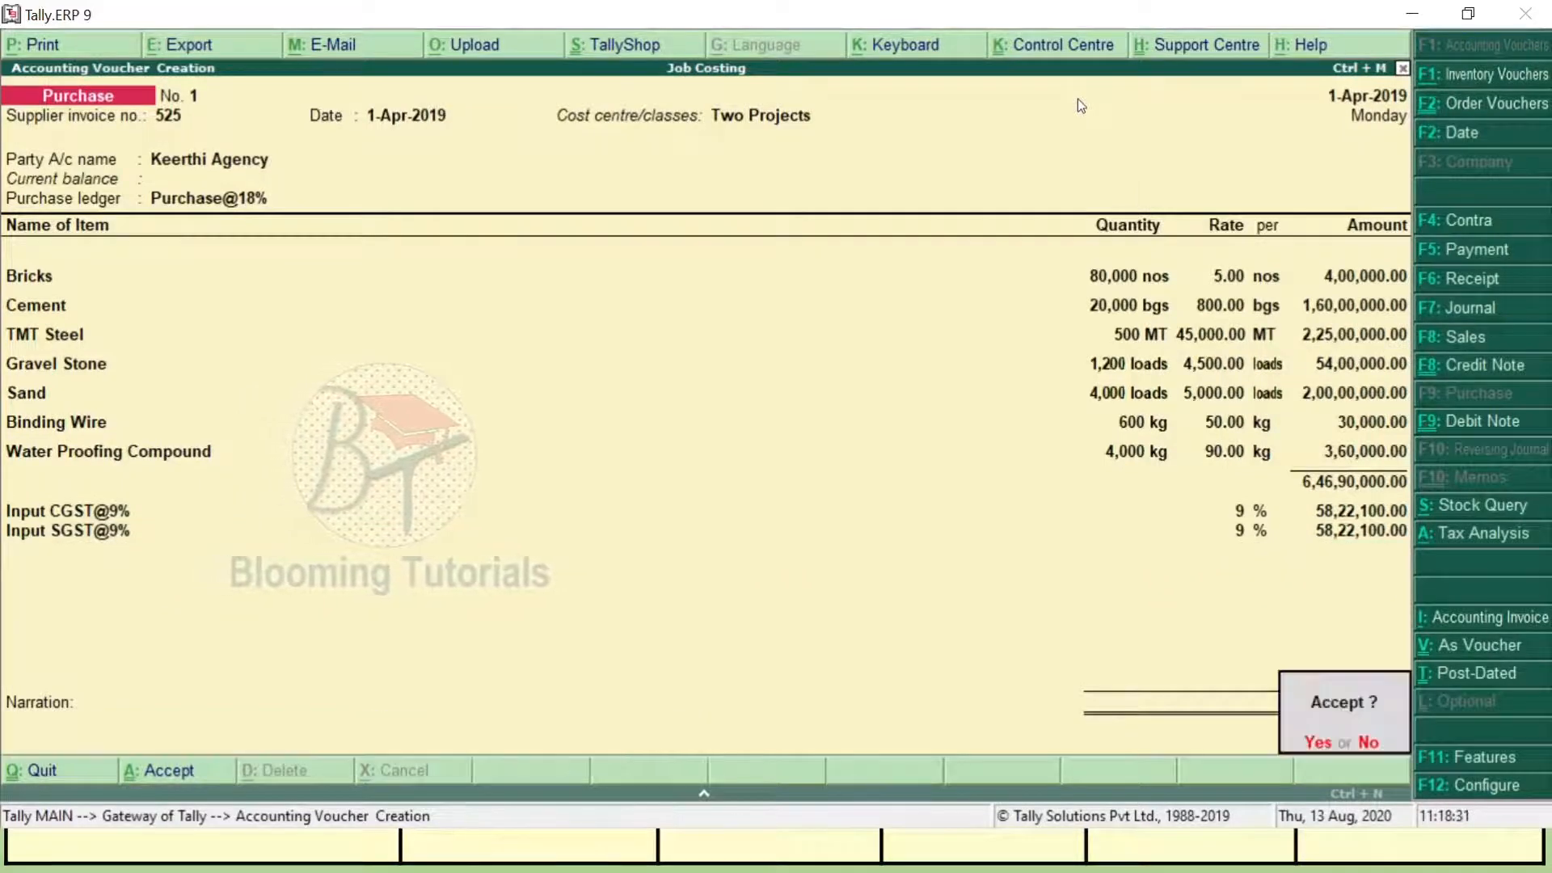
Save the Keerthi Agency purchase invoice and reopen it in voucher mode.
key(y)
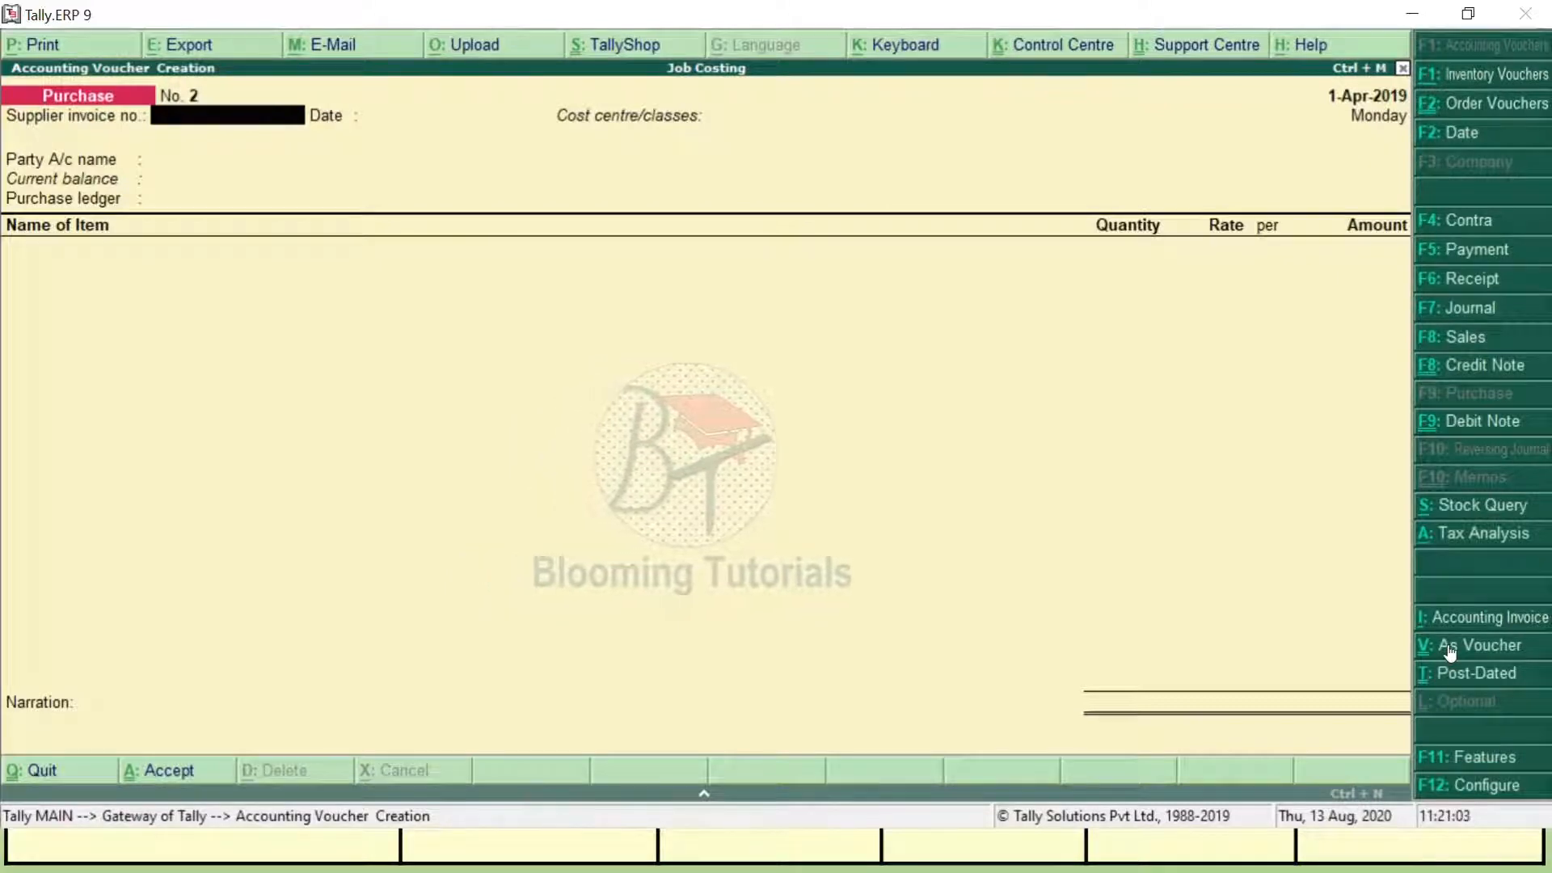
key(Page_Up)
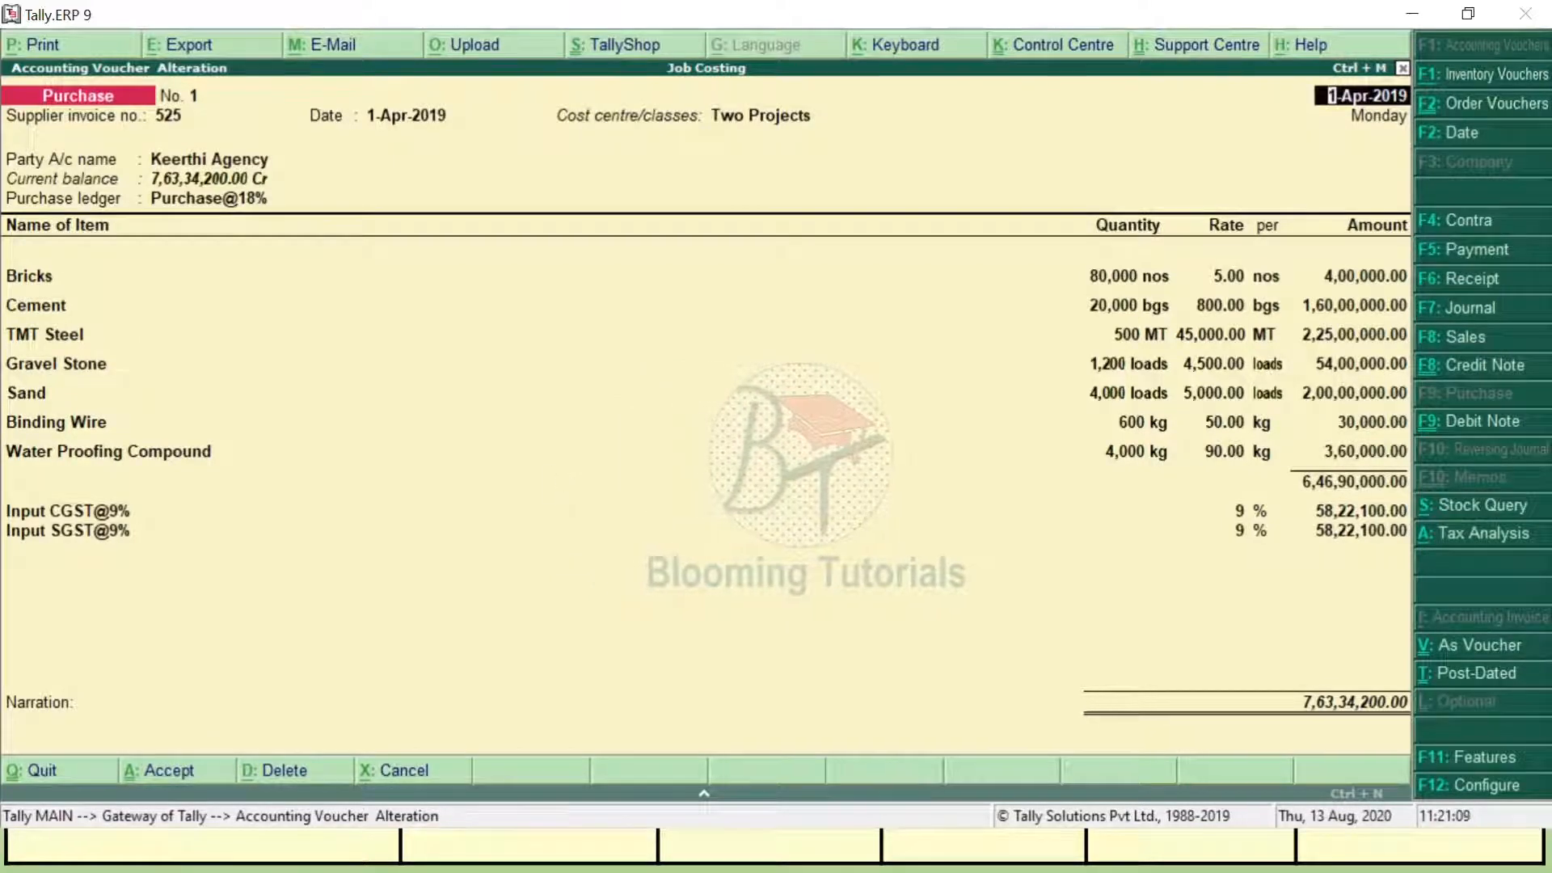
click(1497, 653)
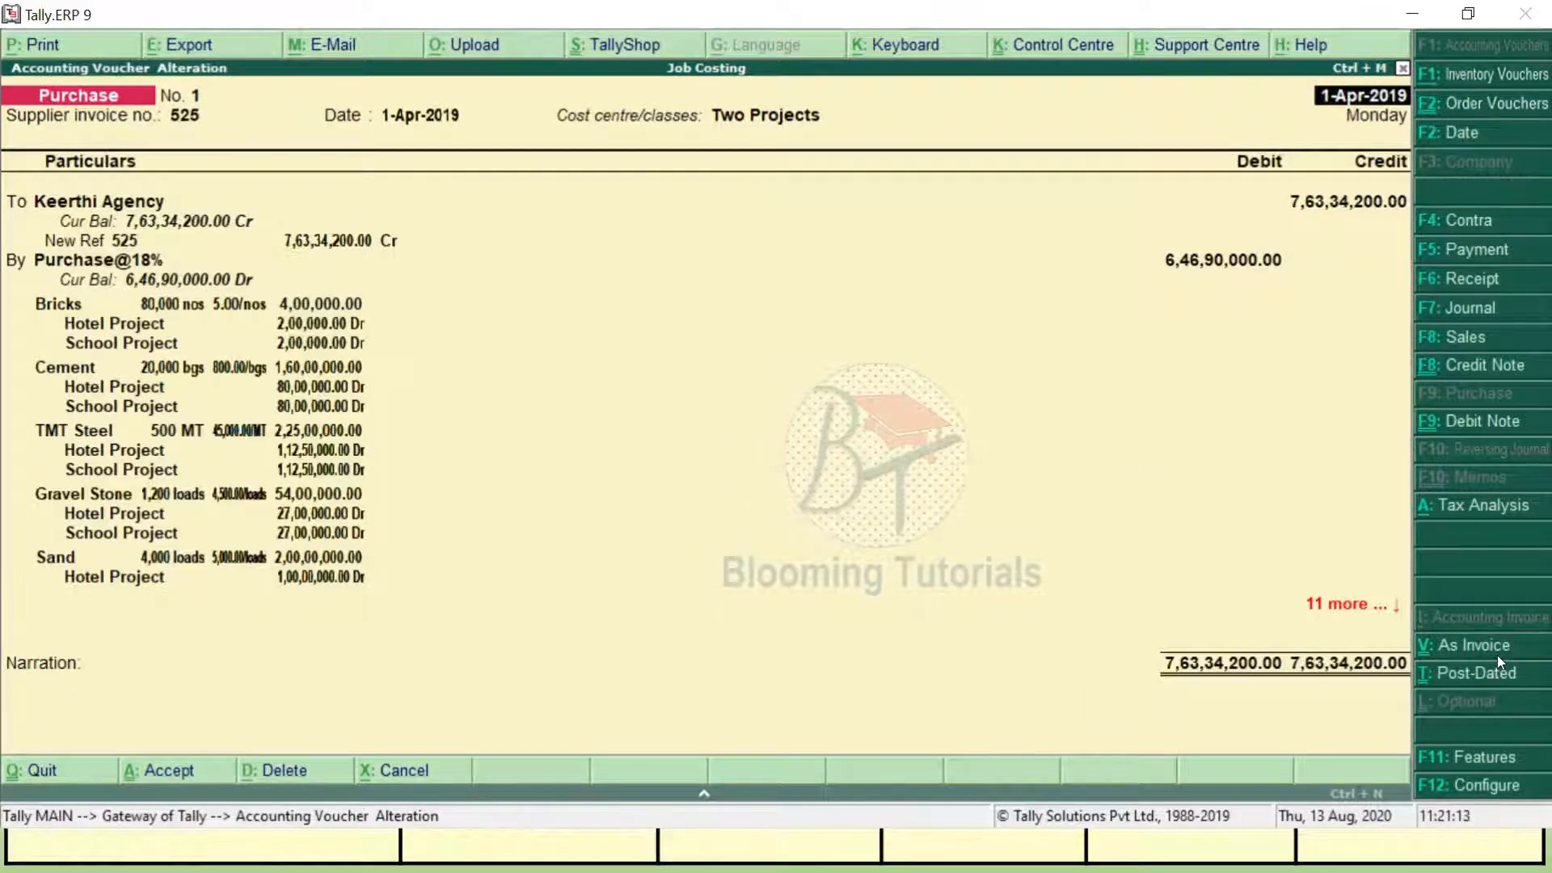
Examine how the Purchase@18% entry splits the Bricks amount between Hotel Project and School Project.
click(49, 266)
key(Return)
key(Return)
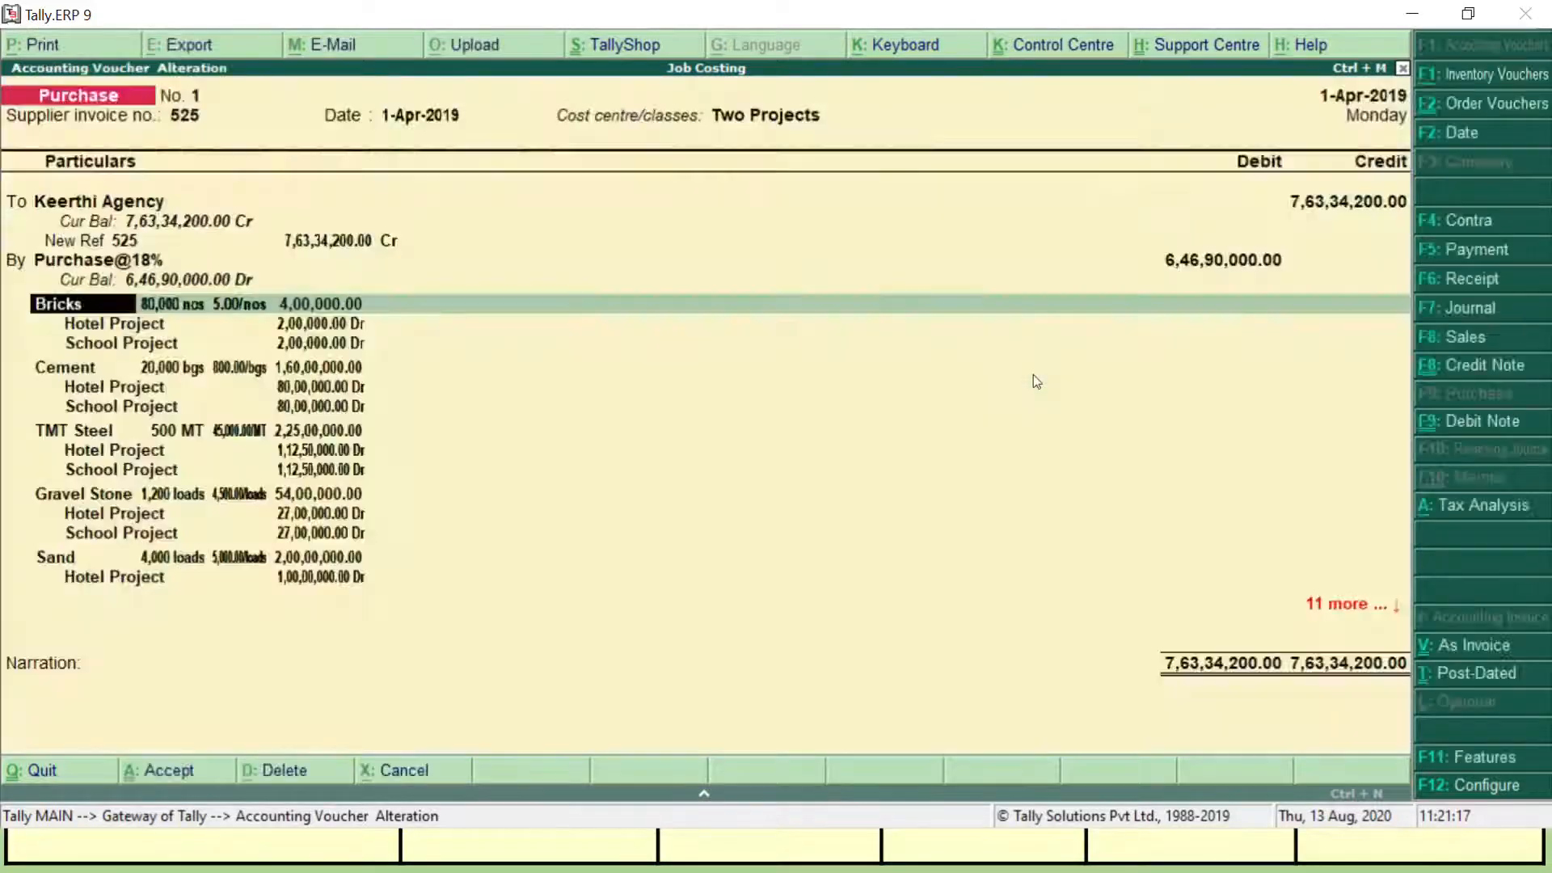
key(Return)
key(Return)
key(Return)
key(Return)
key(Return)
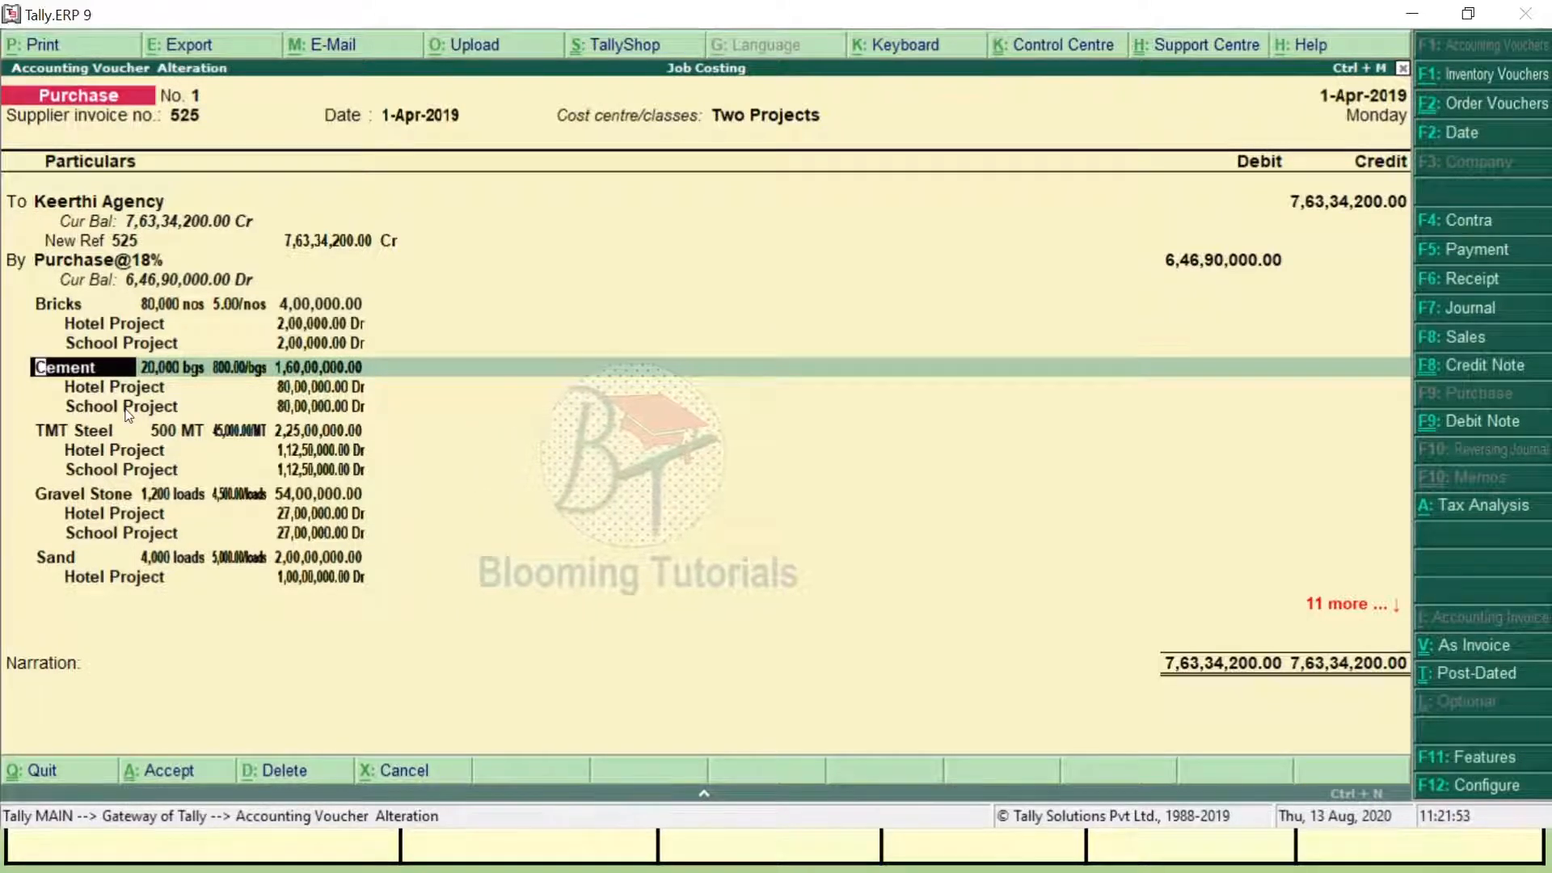
Examine the Hotel Project and School Project cost allocations for the Sand and Binding Wire items.
click(57, 559)
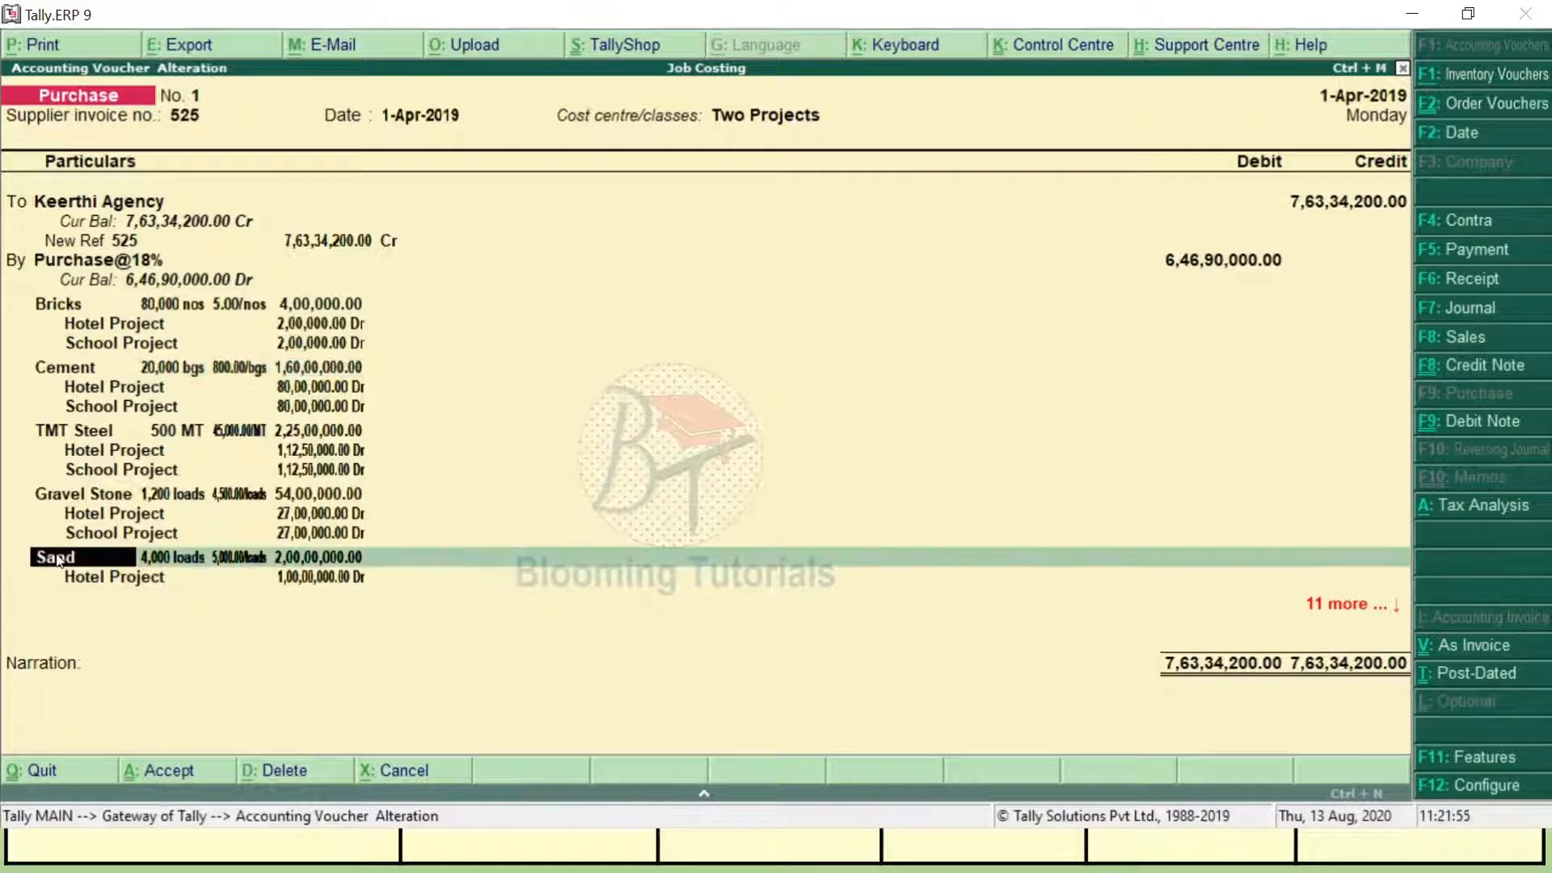
key(Return)
key(Return)
key(Return)
key(Return)
key(Return)
key(Return)
key(Return)
key(Return)
key(Return)
key(Return)
key(Return)
key(Return)
key(Return)
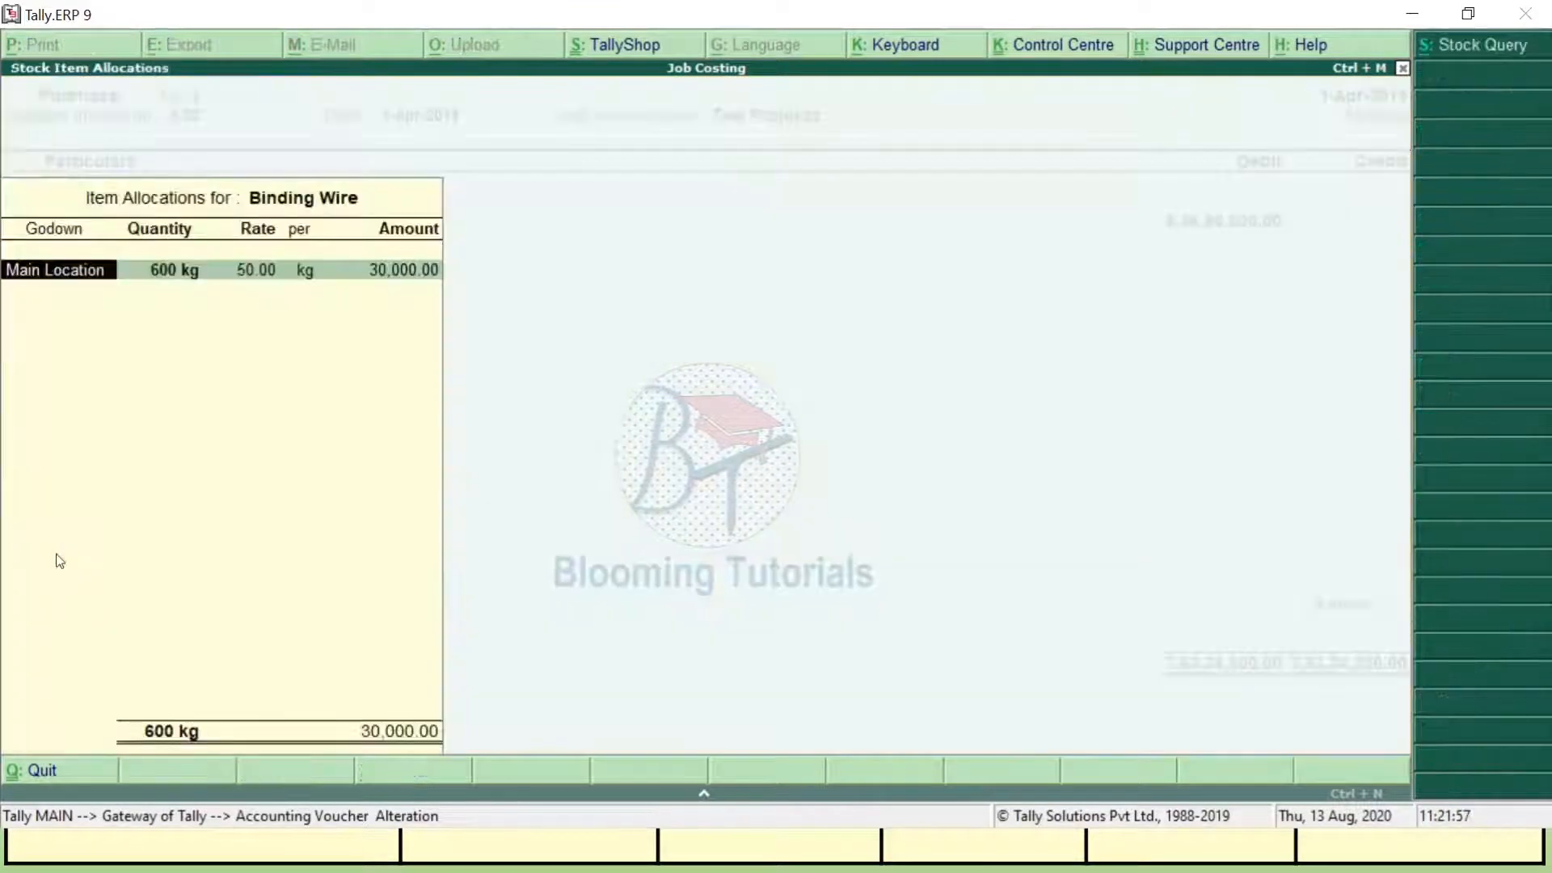
key(Return)
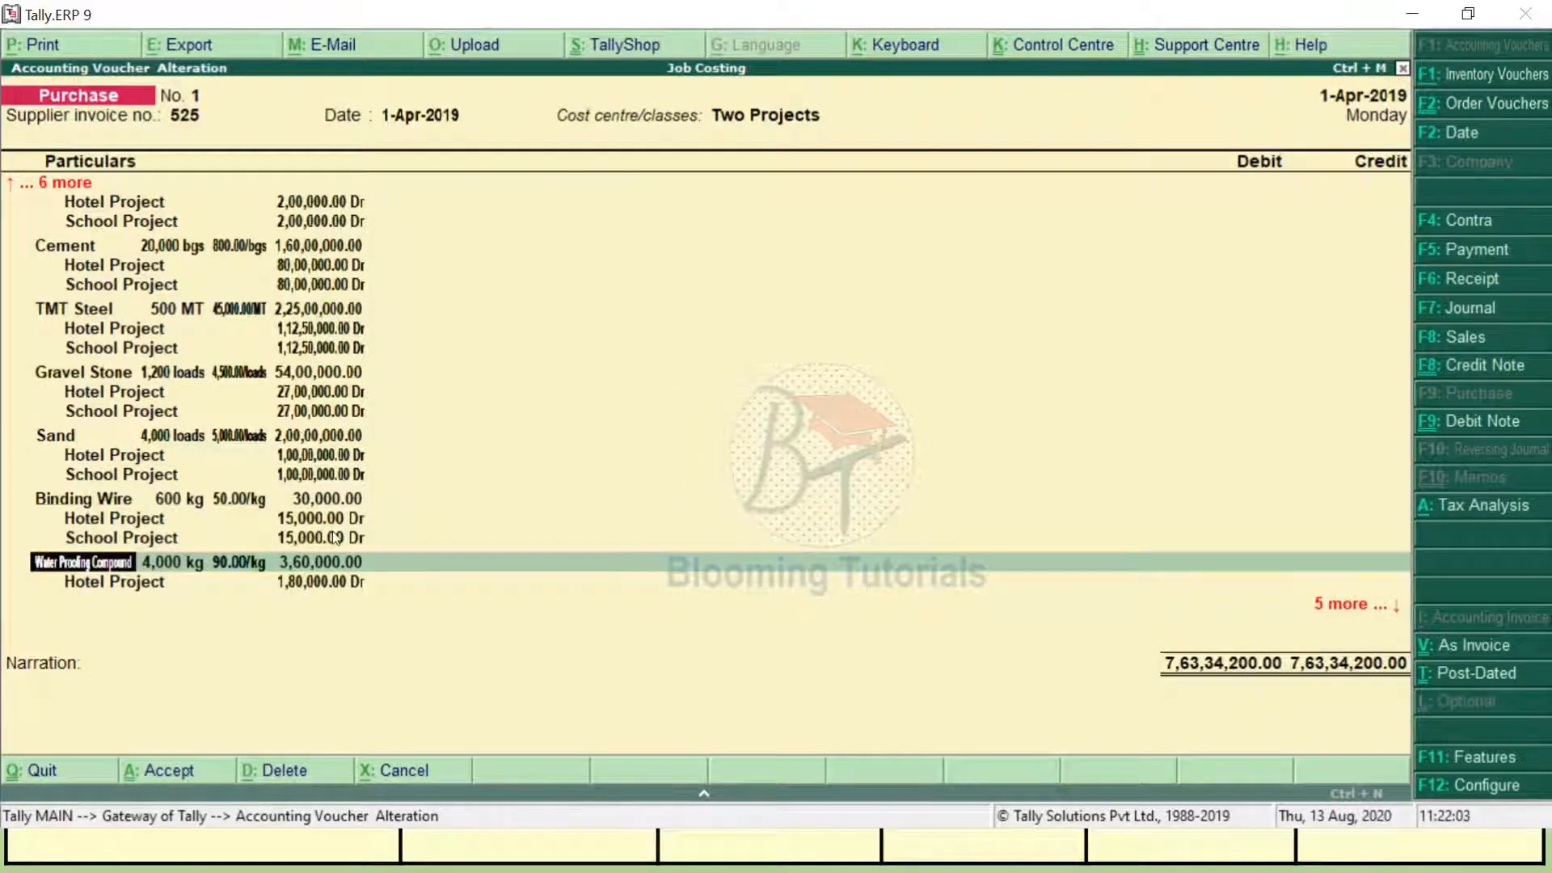
Review the Water Proofing Compound and GST entries, then save the purchase voucher and return to the Gateway of Tally.
key(Return)
key(Return)
key(Return)
key(Return)
key(Return)
key(Return)
key(Return)
key(Return)
key(Return)
key(Return)
key(Return)
key(Return)
key(Return)
key(Return)
key(Return)
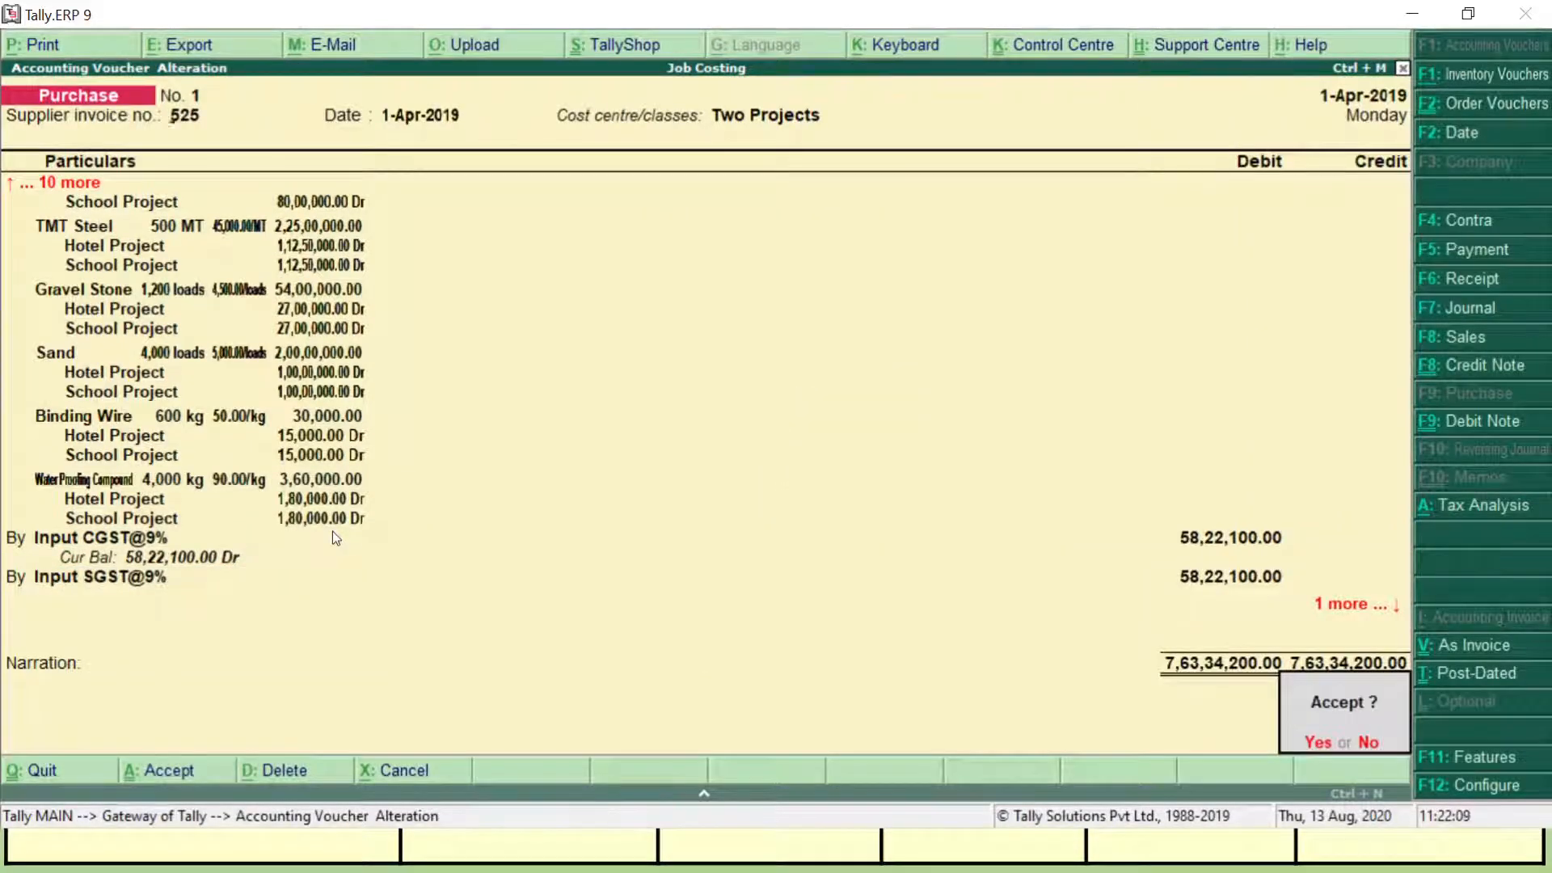
key(Return)
key(Escape)
key(Escape)
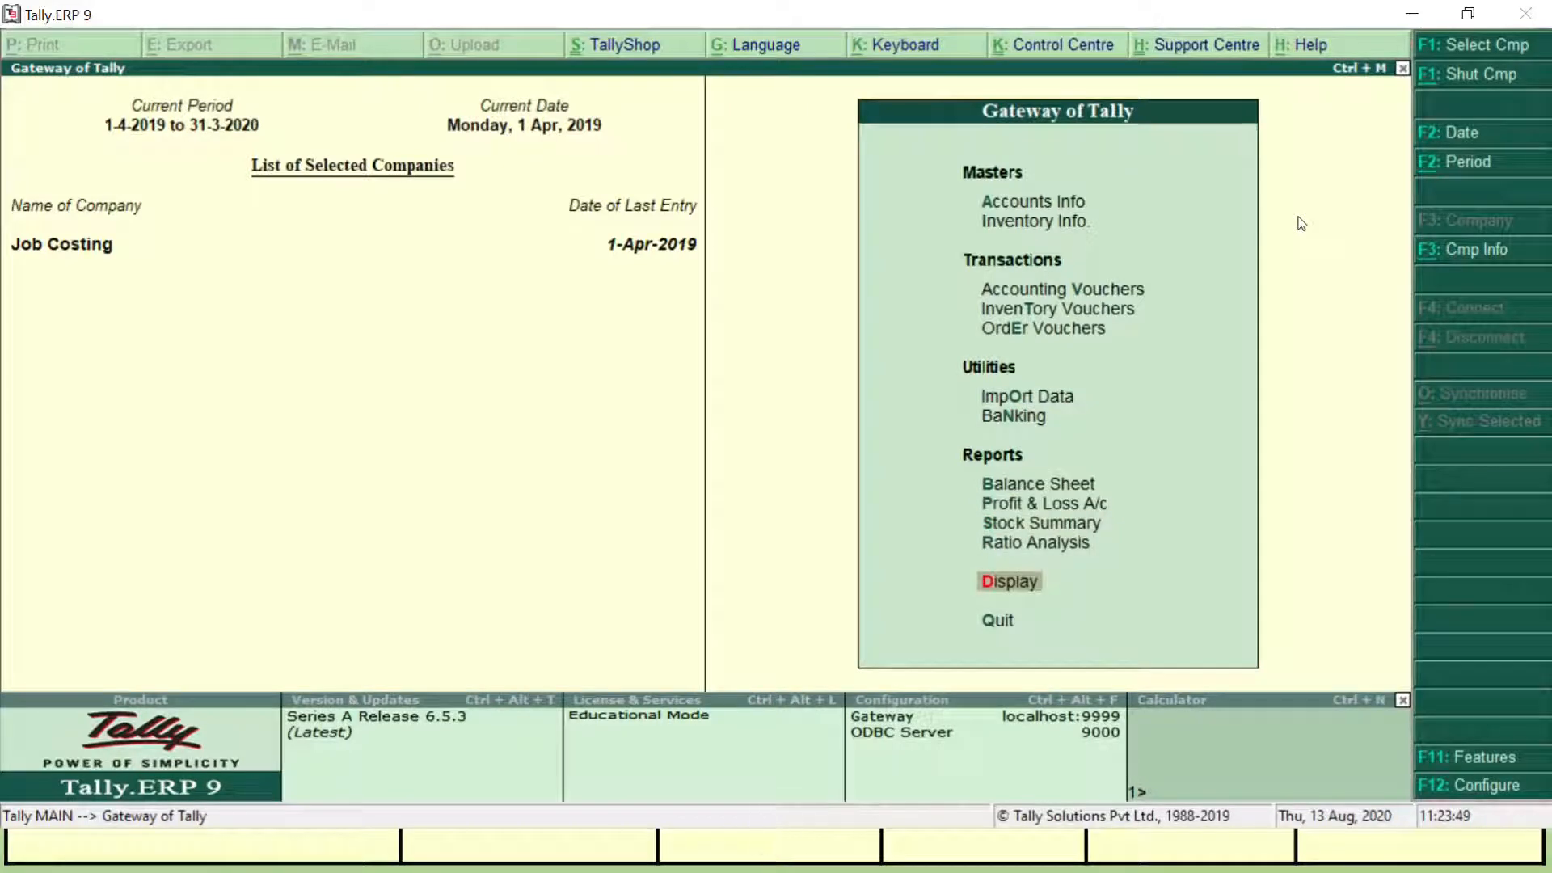
View the Job Work Analysis report for Hotel Project under the Statements of Inventory.
key(Return)
key(Down)
key(Down)
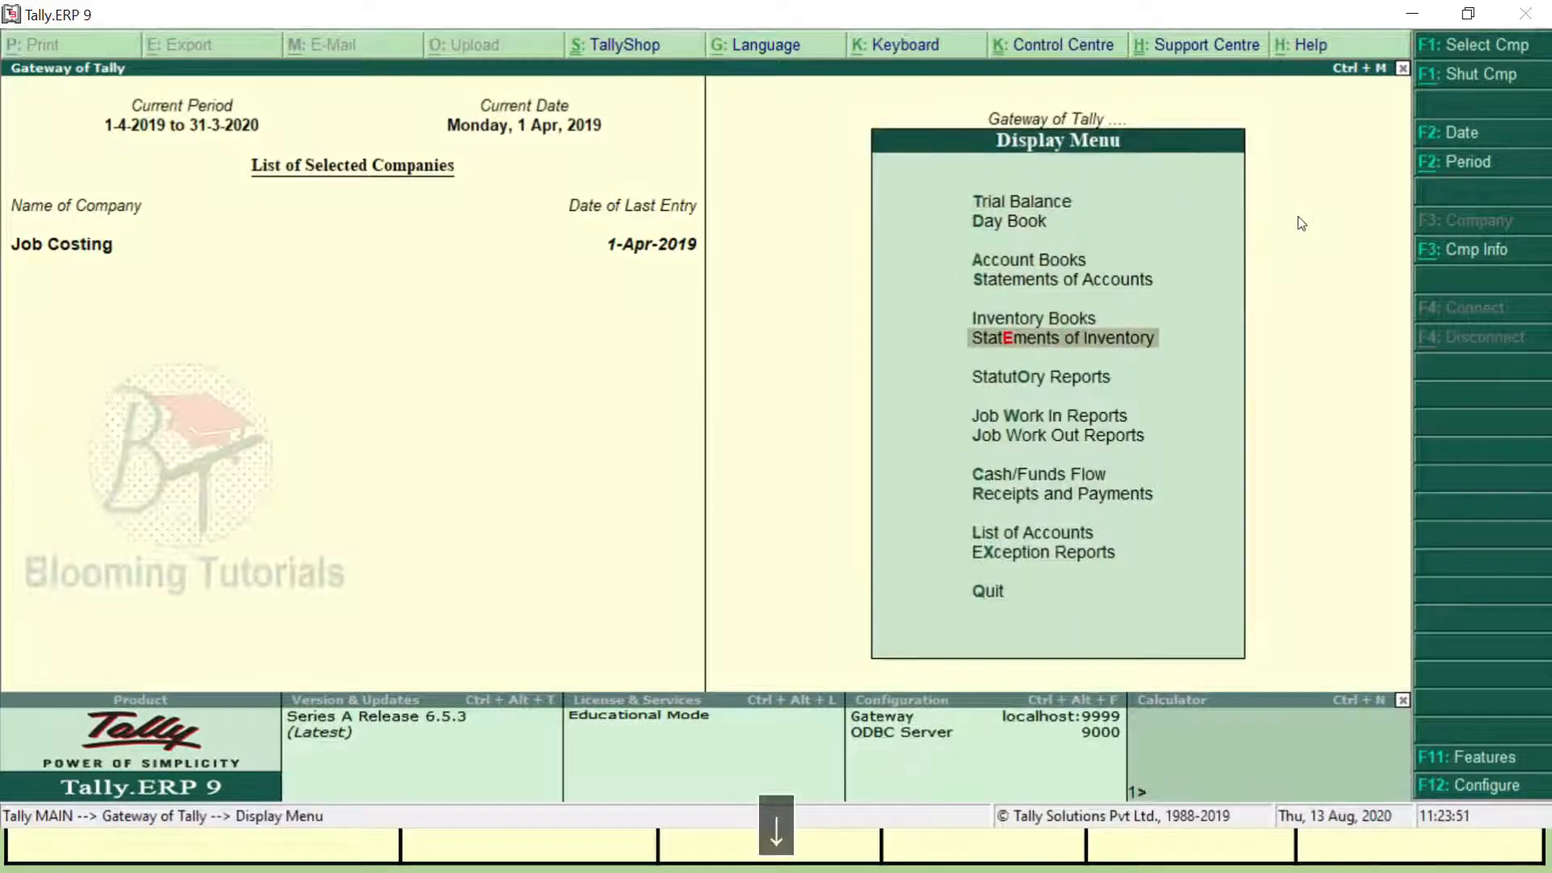
key(Return)
key(Down)
key(Down)
key(Down)
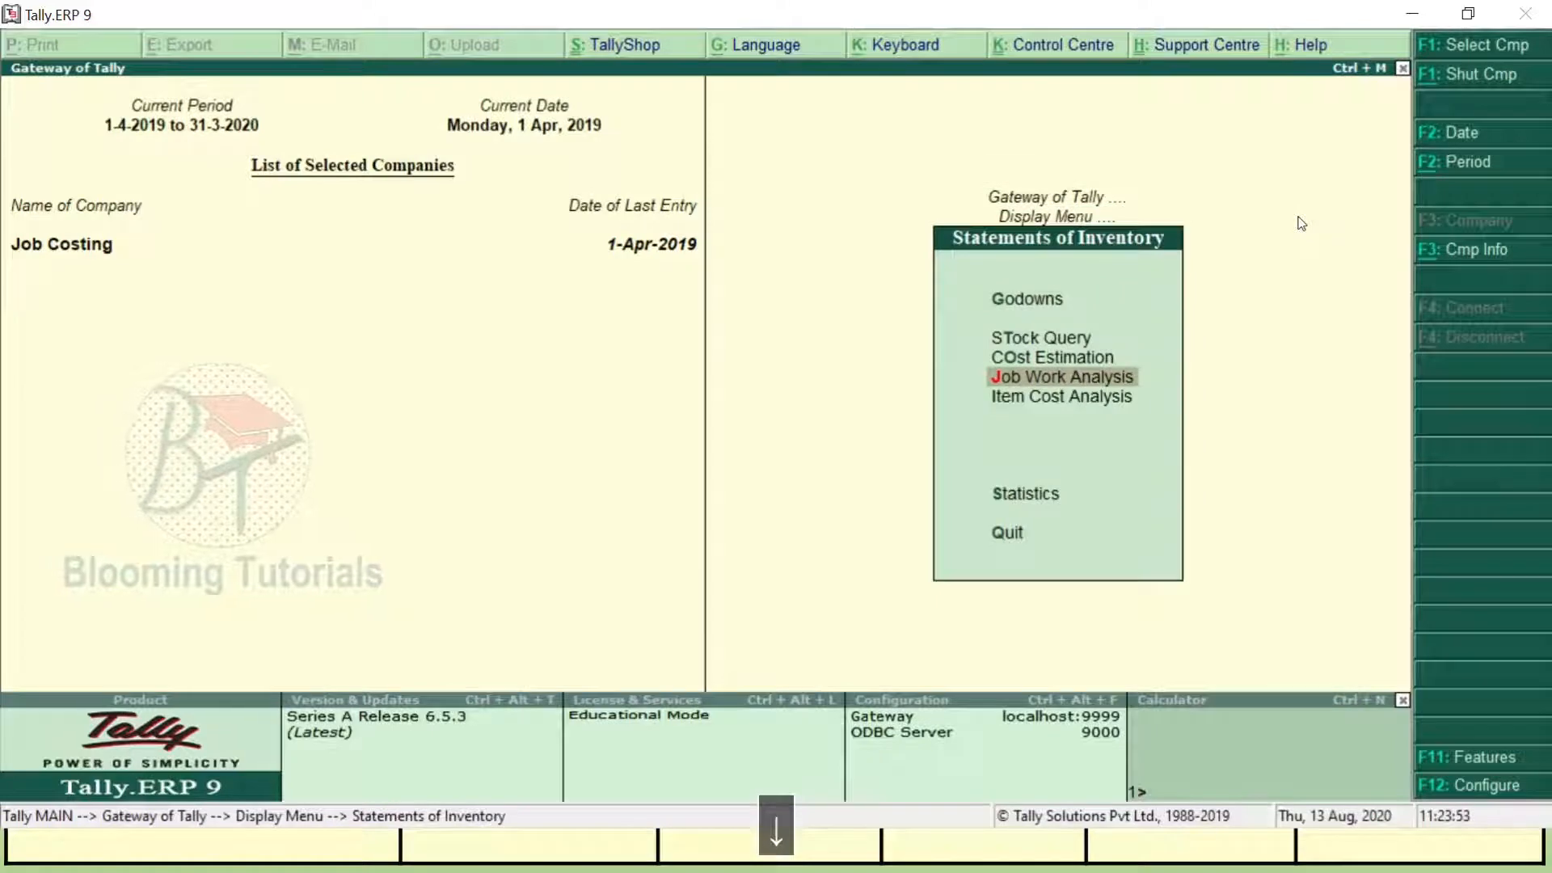
key(Return)
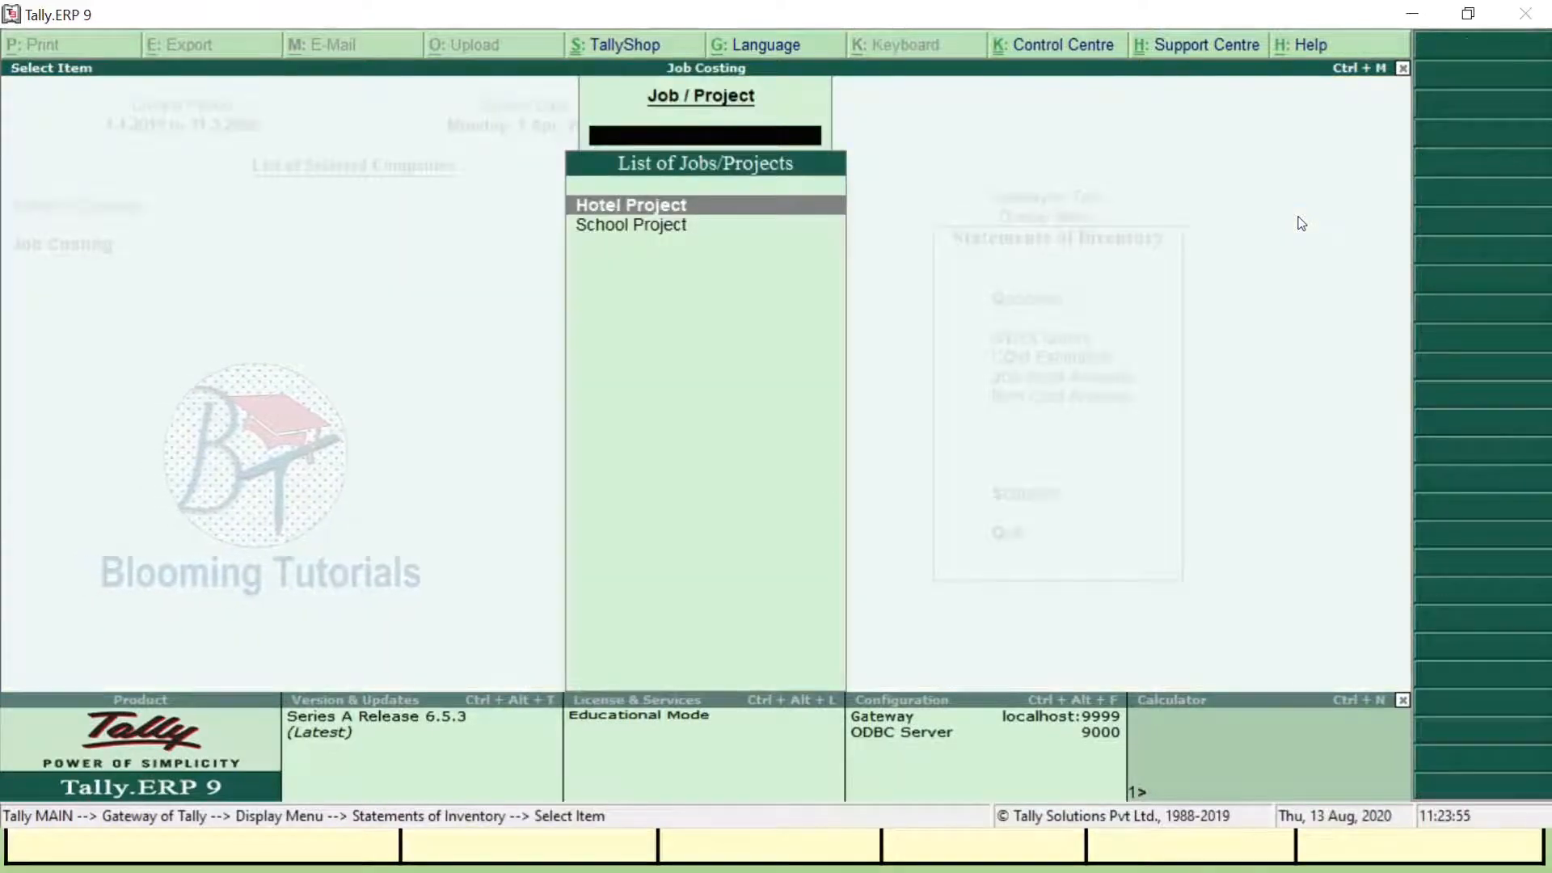
key(Return)
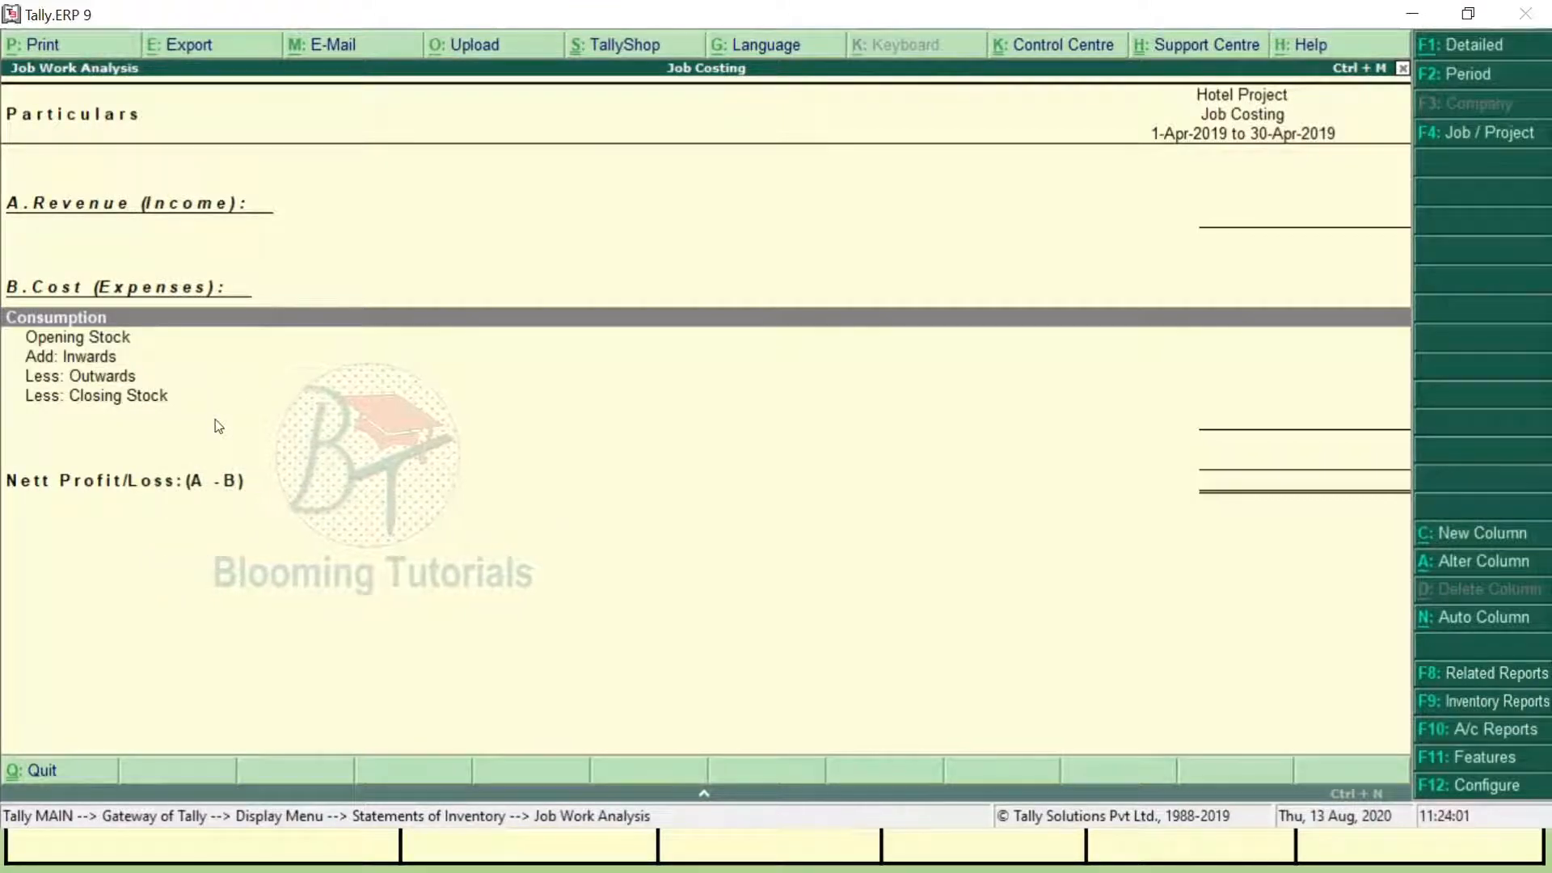
Check the Job Work Analysis report for School Project and return to the Gateway of Tally.
key(Escape)
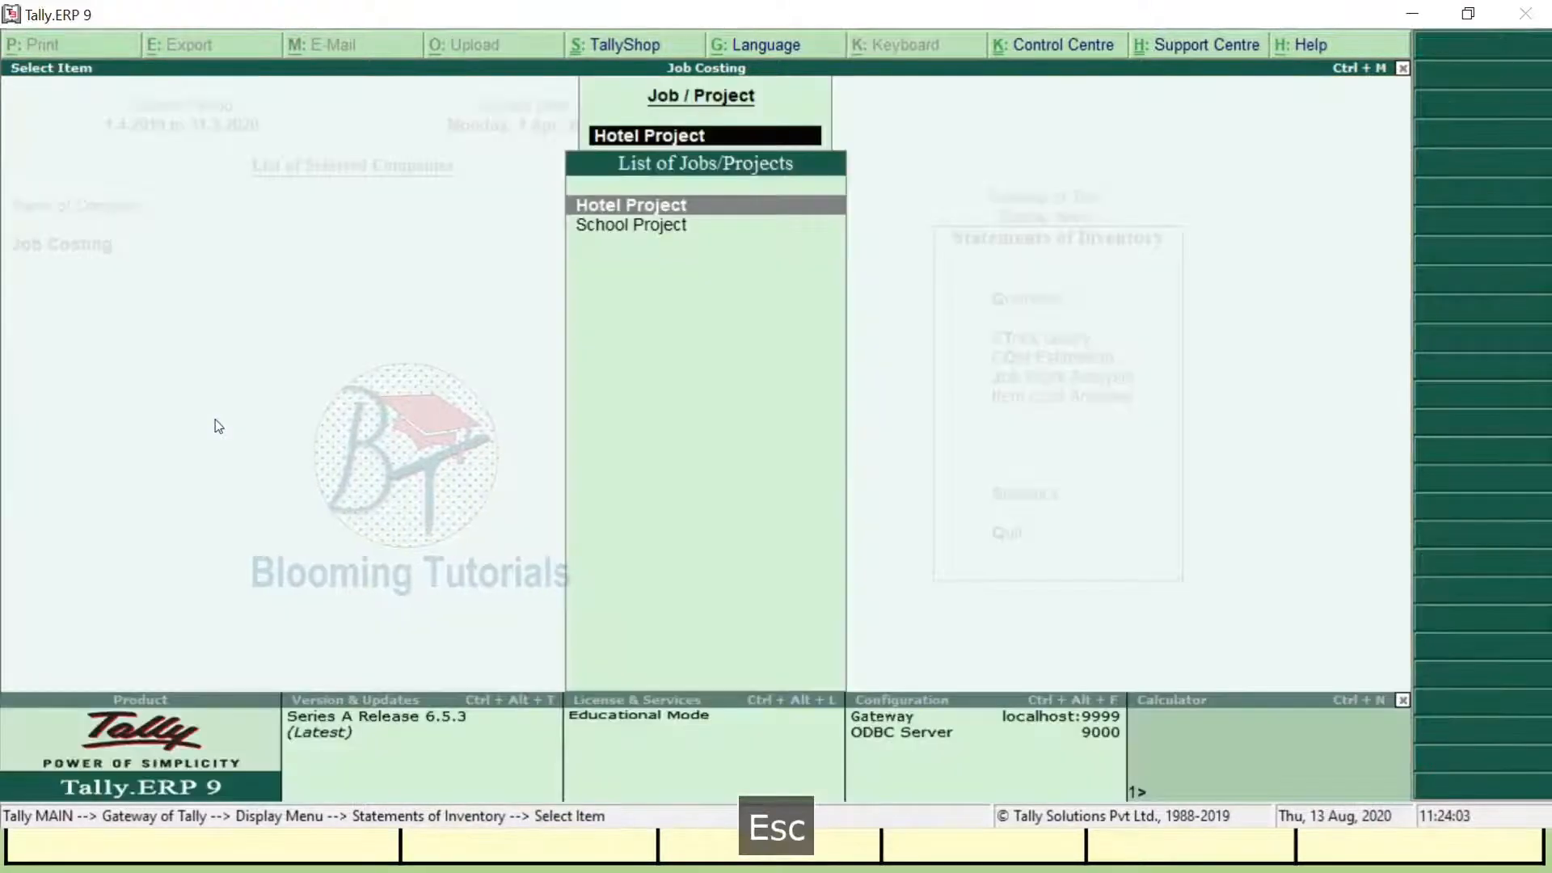
key(Down)
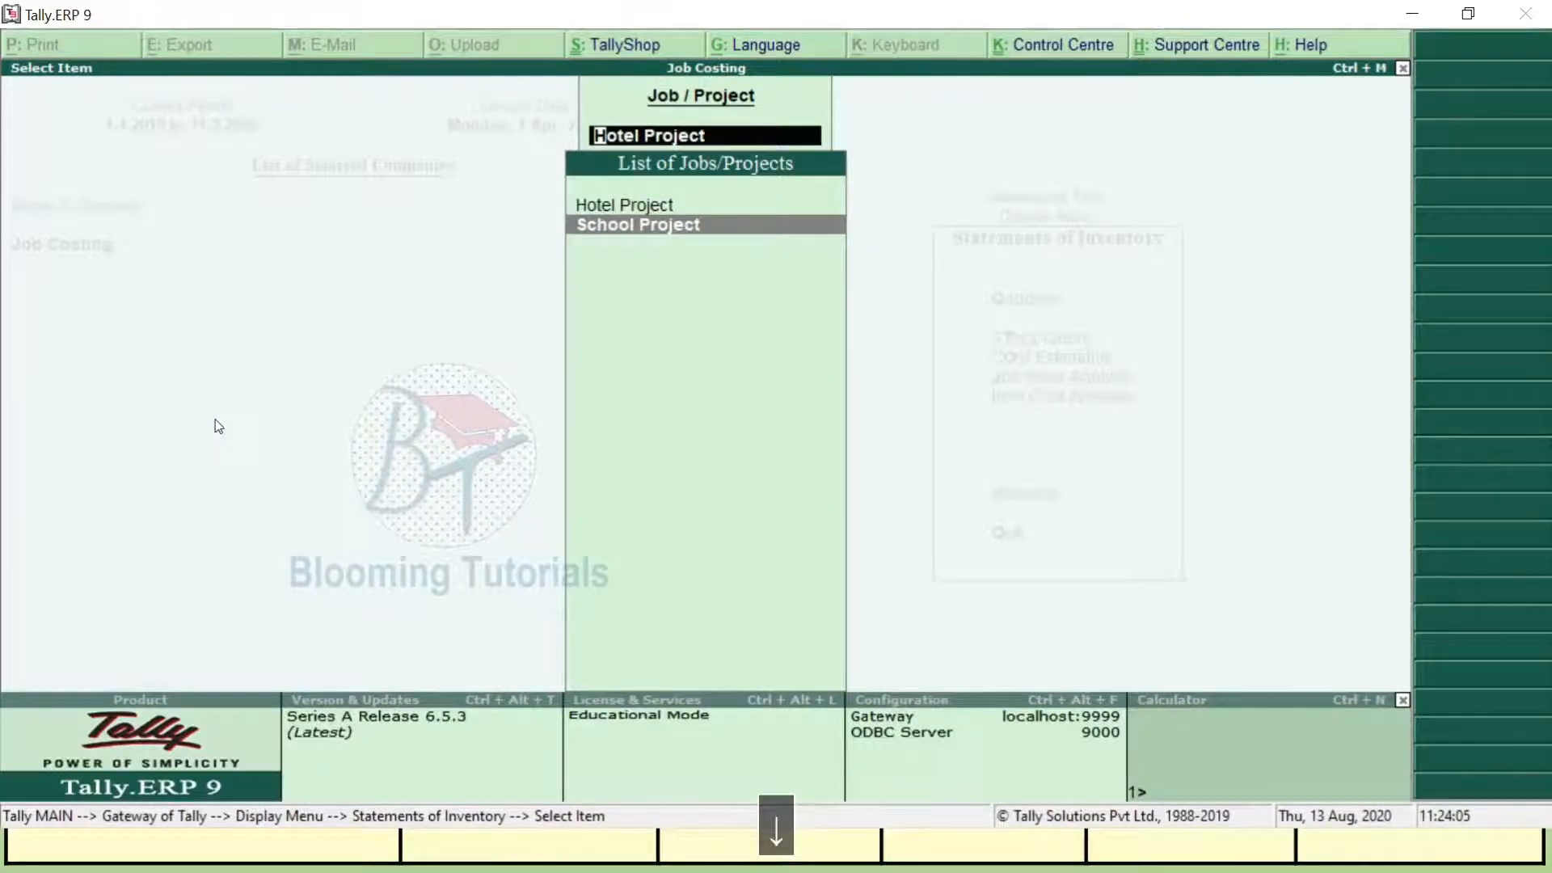
key(Return)
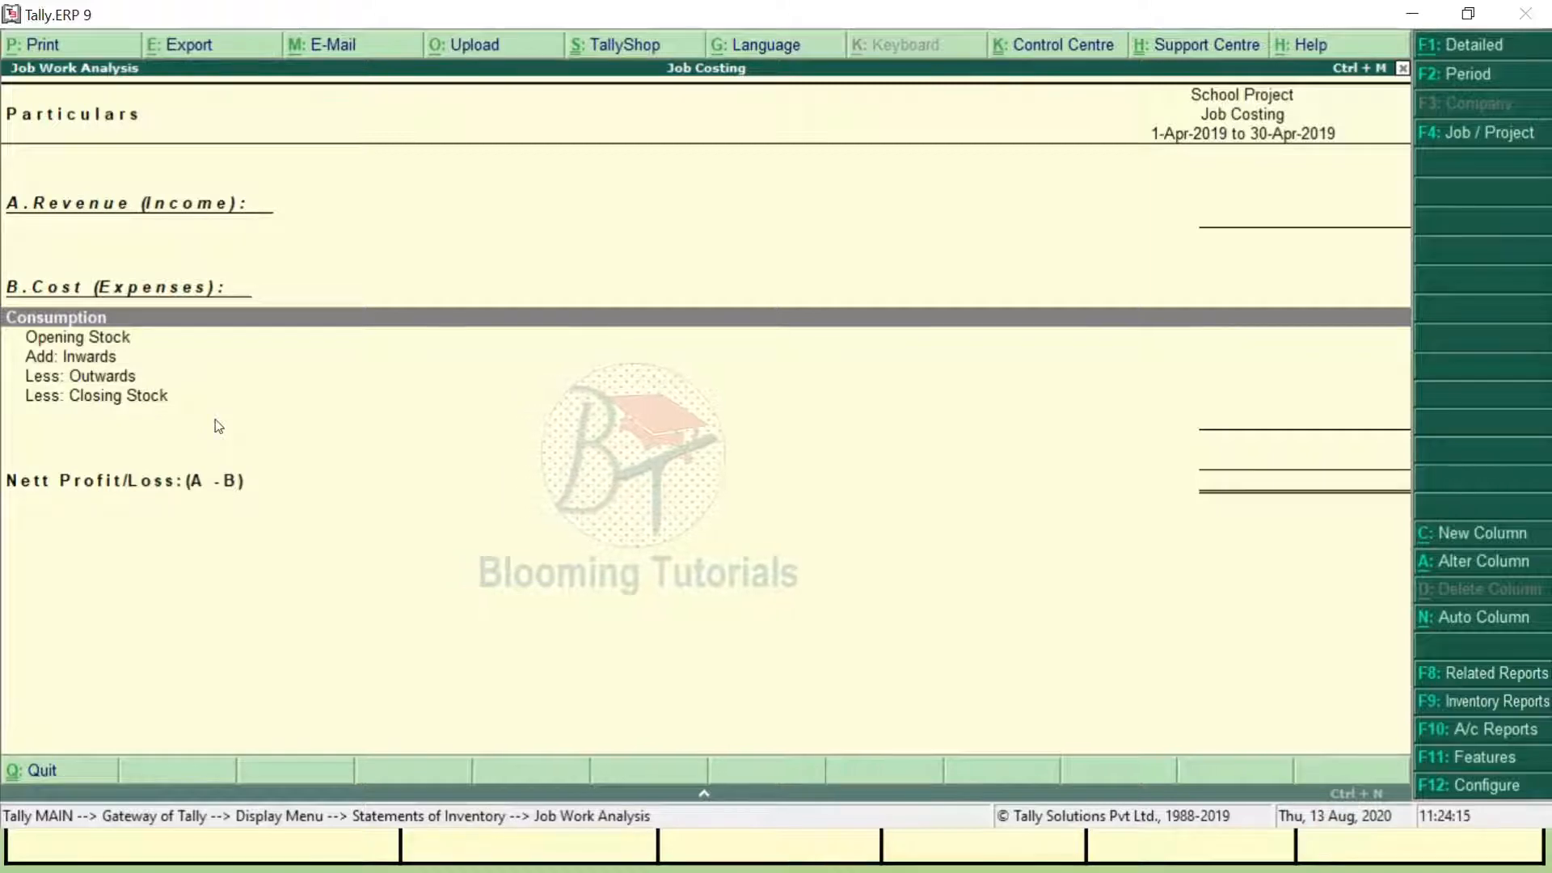
key(Escape)
key(Escape)
key(Escape)
key(Escape)
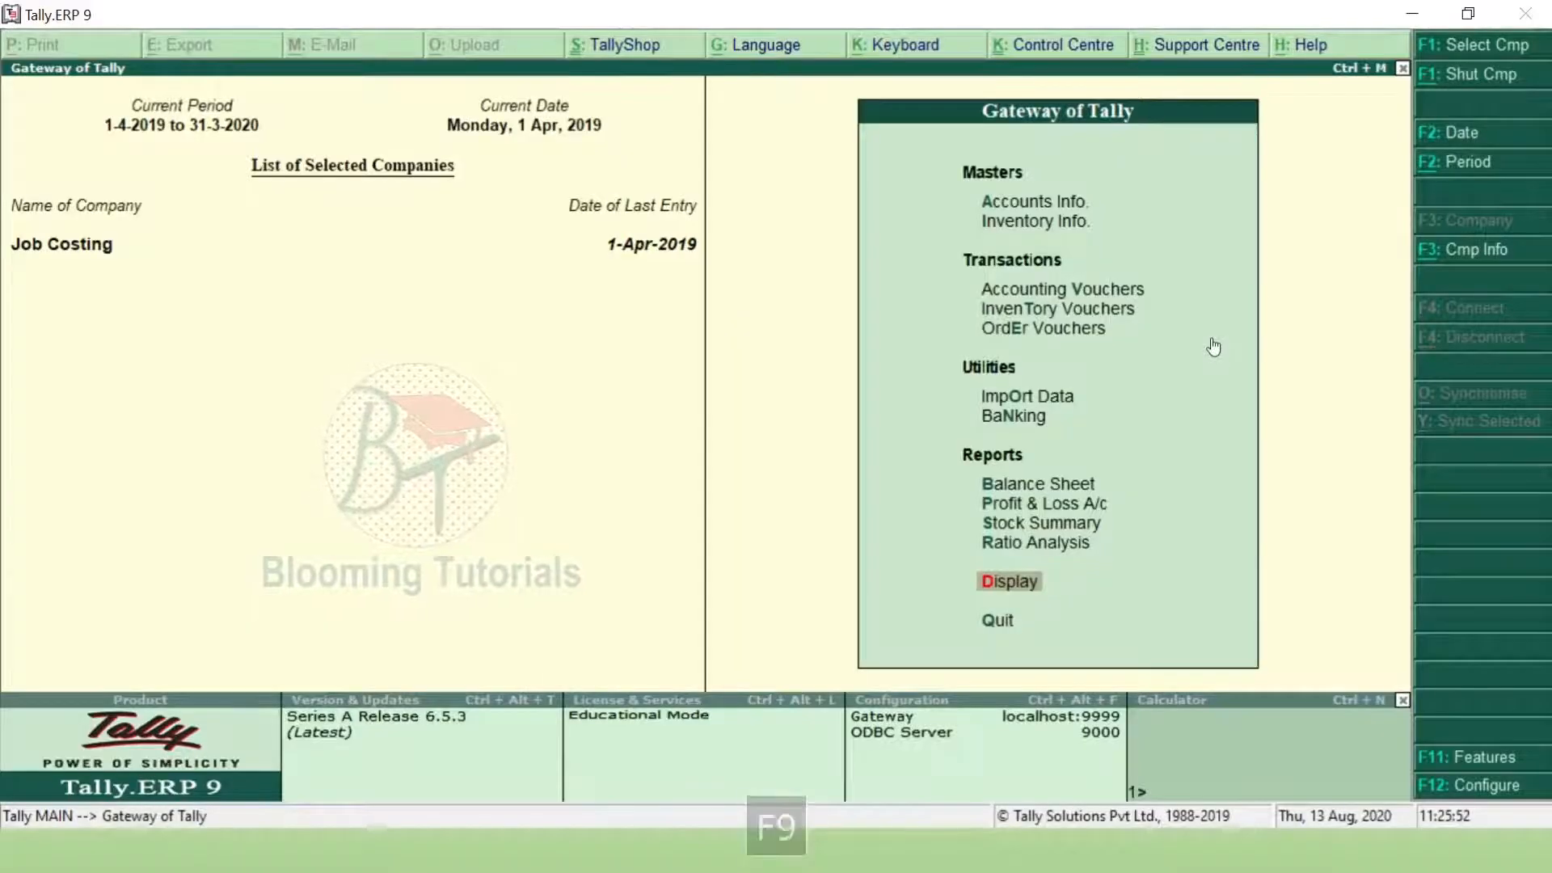
Open the Stock Journal voucher type for alteration.
key(Up)
key(Up)
key(Up)
key(Up)
key(Up)
key(Up)
key(Up)
key(Up)
key(Up)
key(Up)
key(Up)
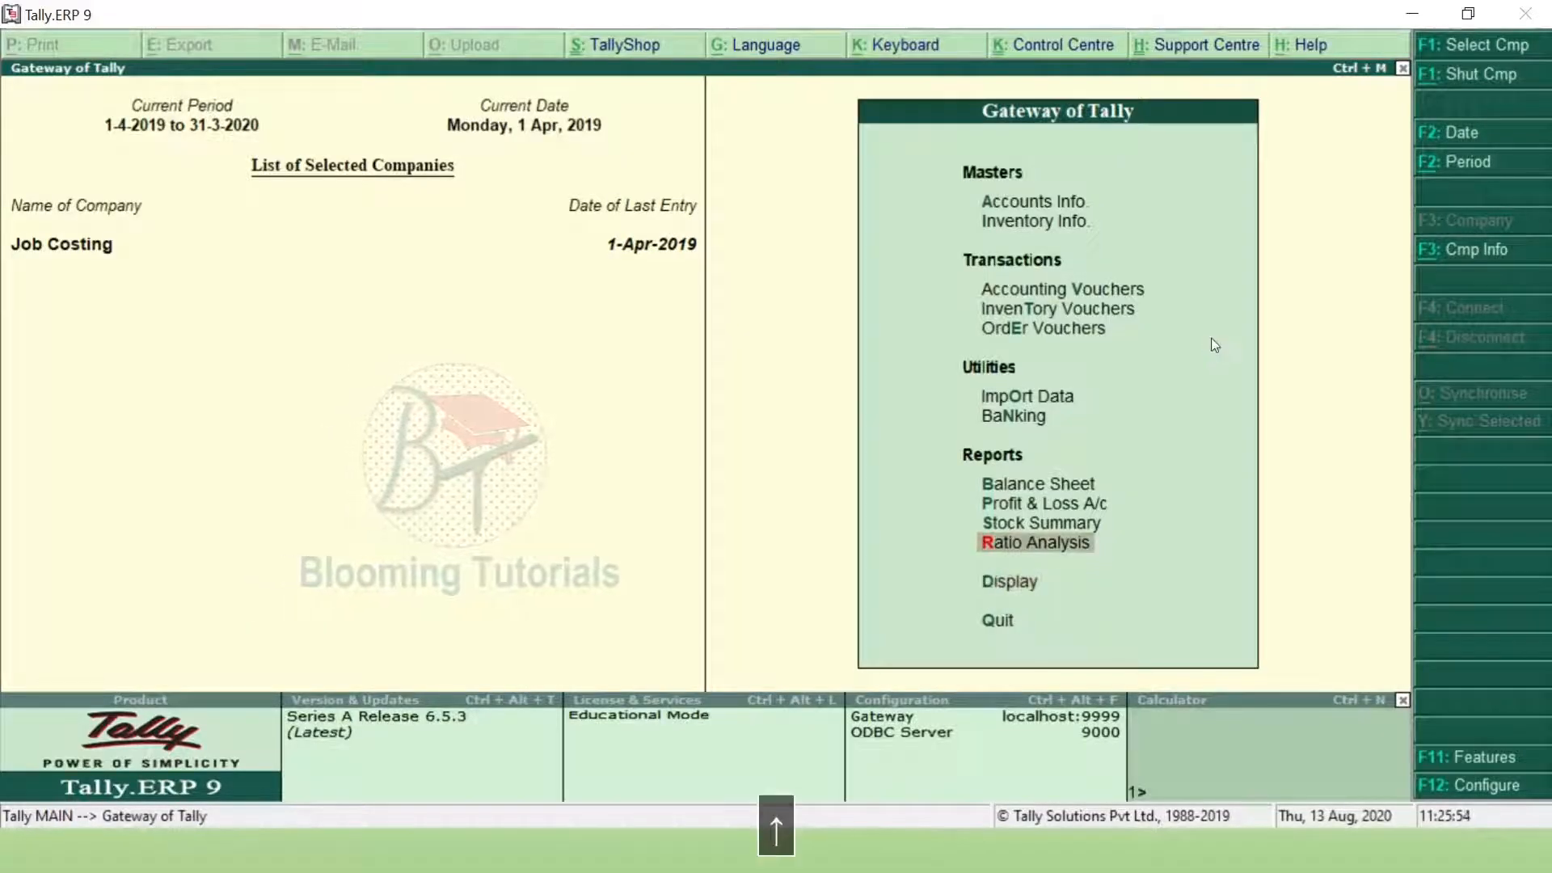
key(Return)
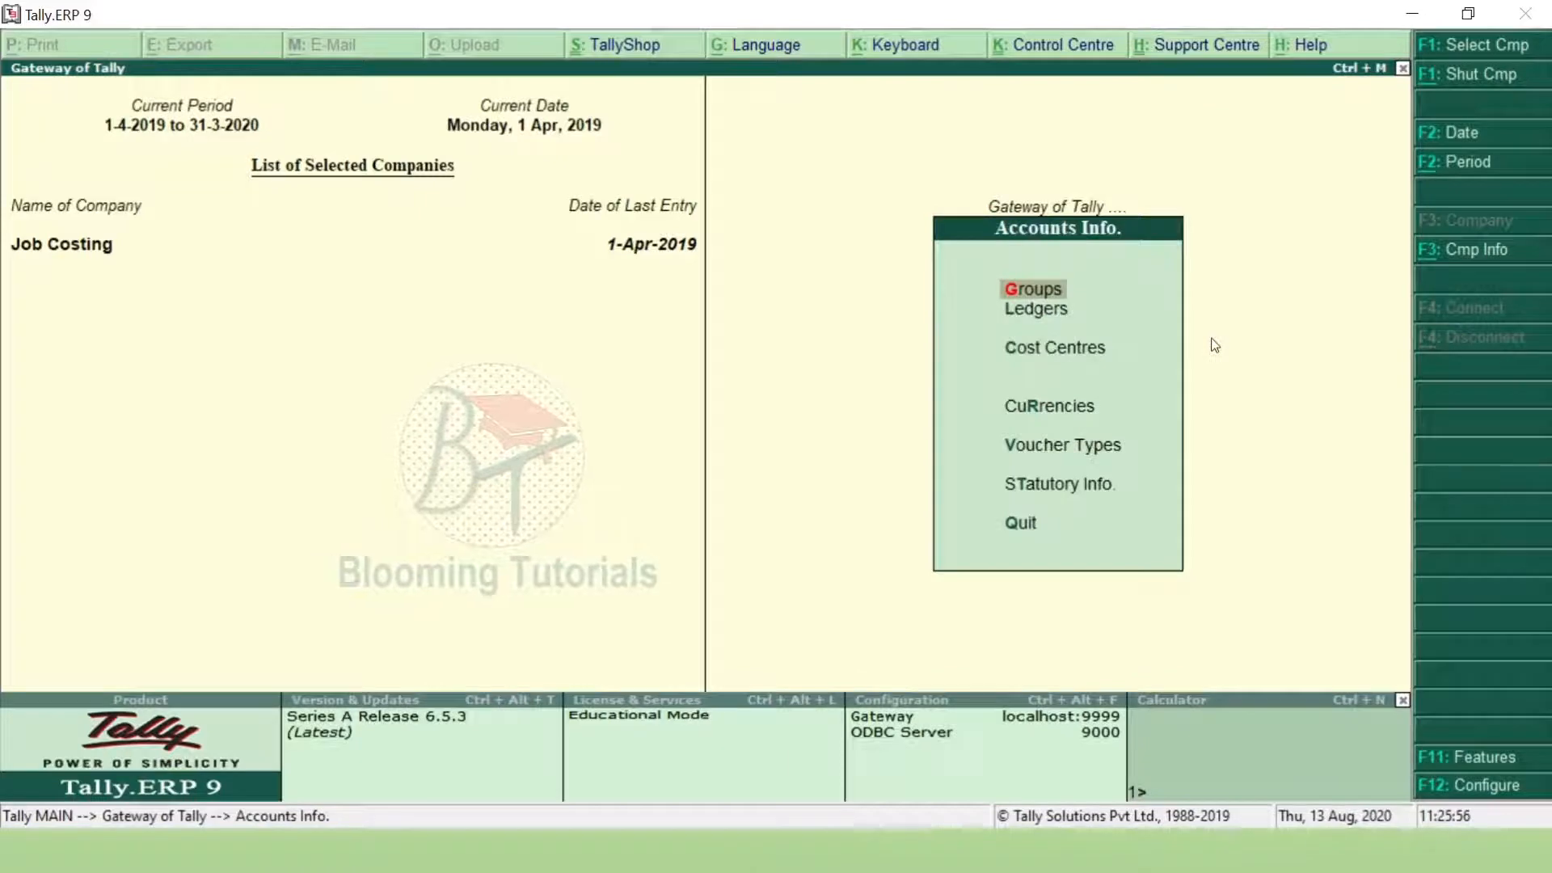
key(Down)
key(Down)
key(Down)
key(Down)
key(Return)
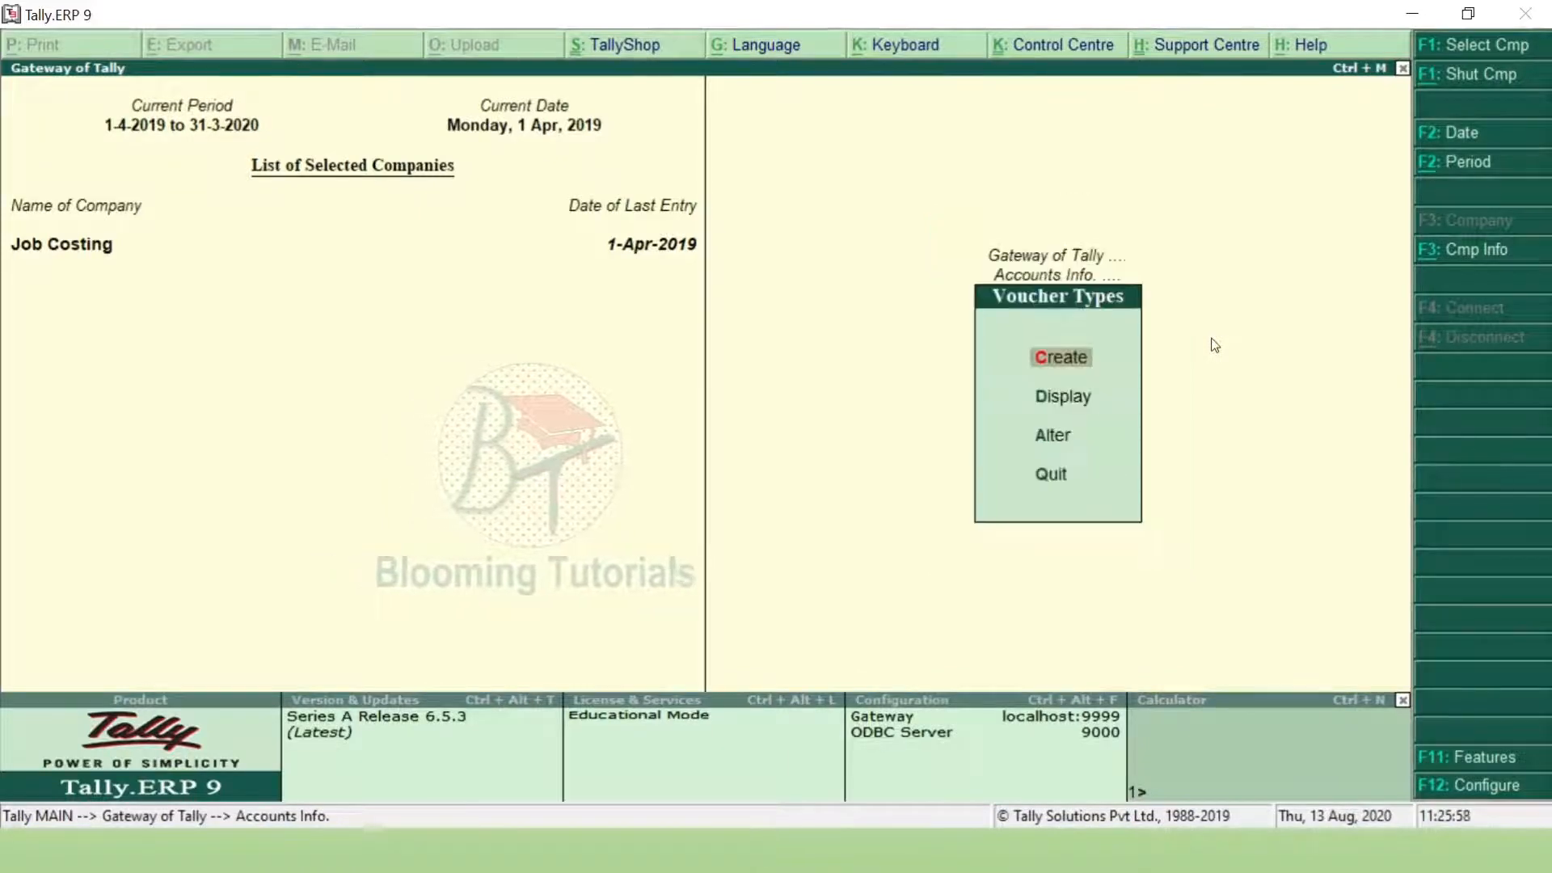
key(Down)
key(Down)
key(Return)
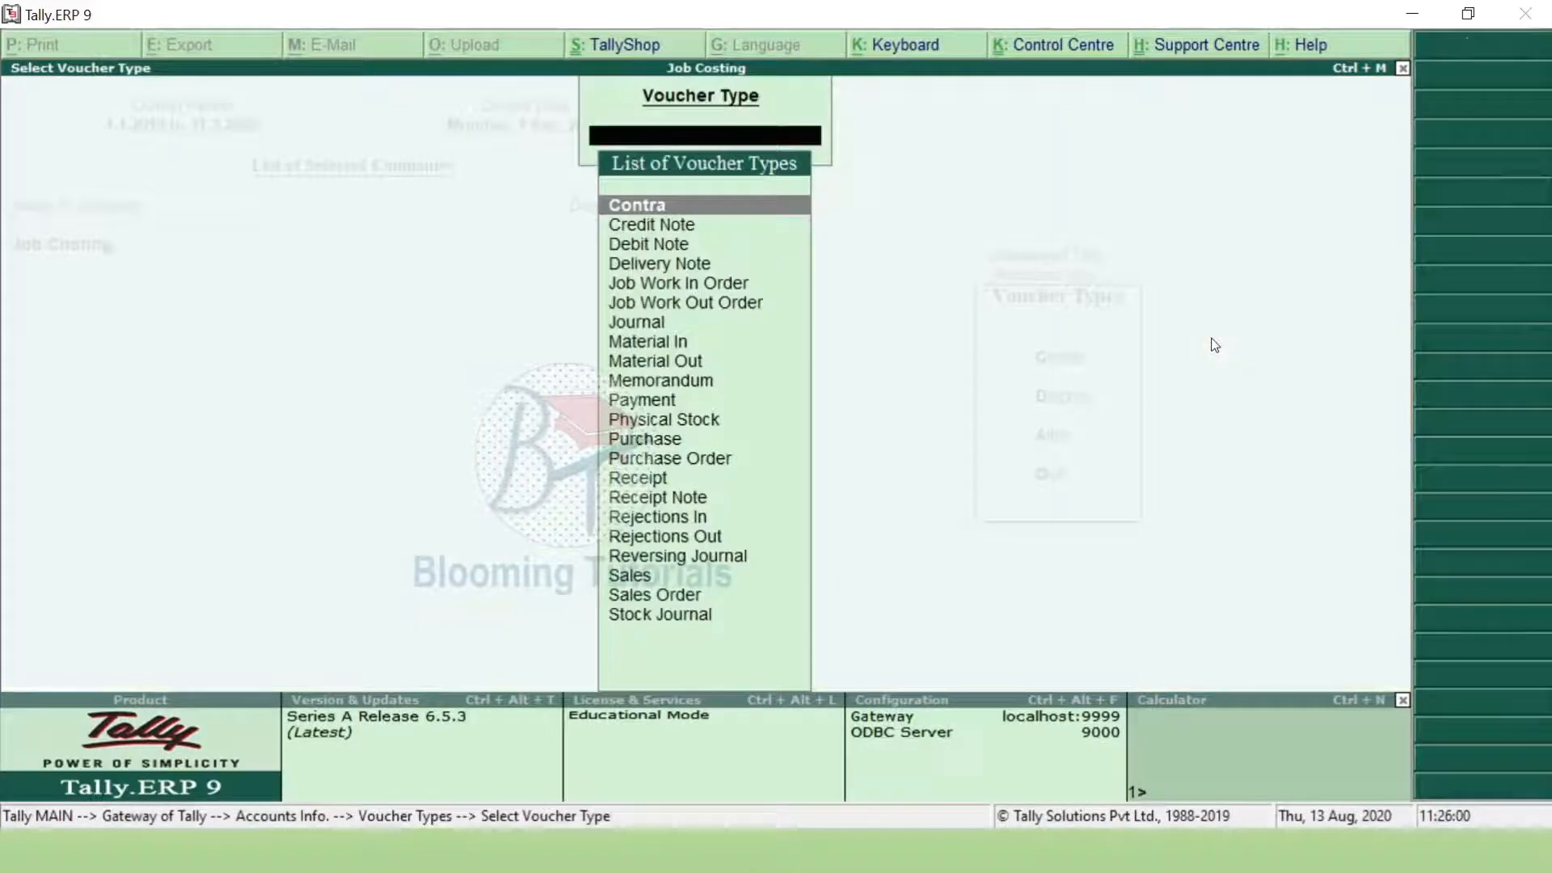
text(St)
key(Return)
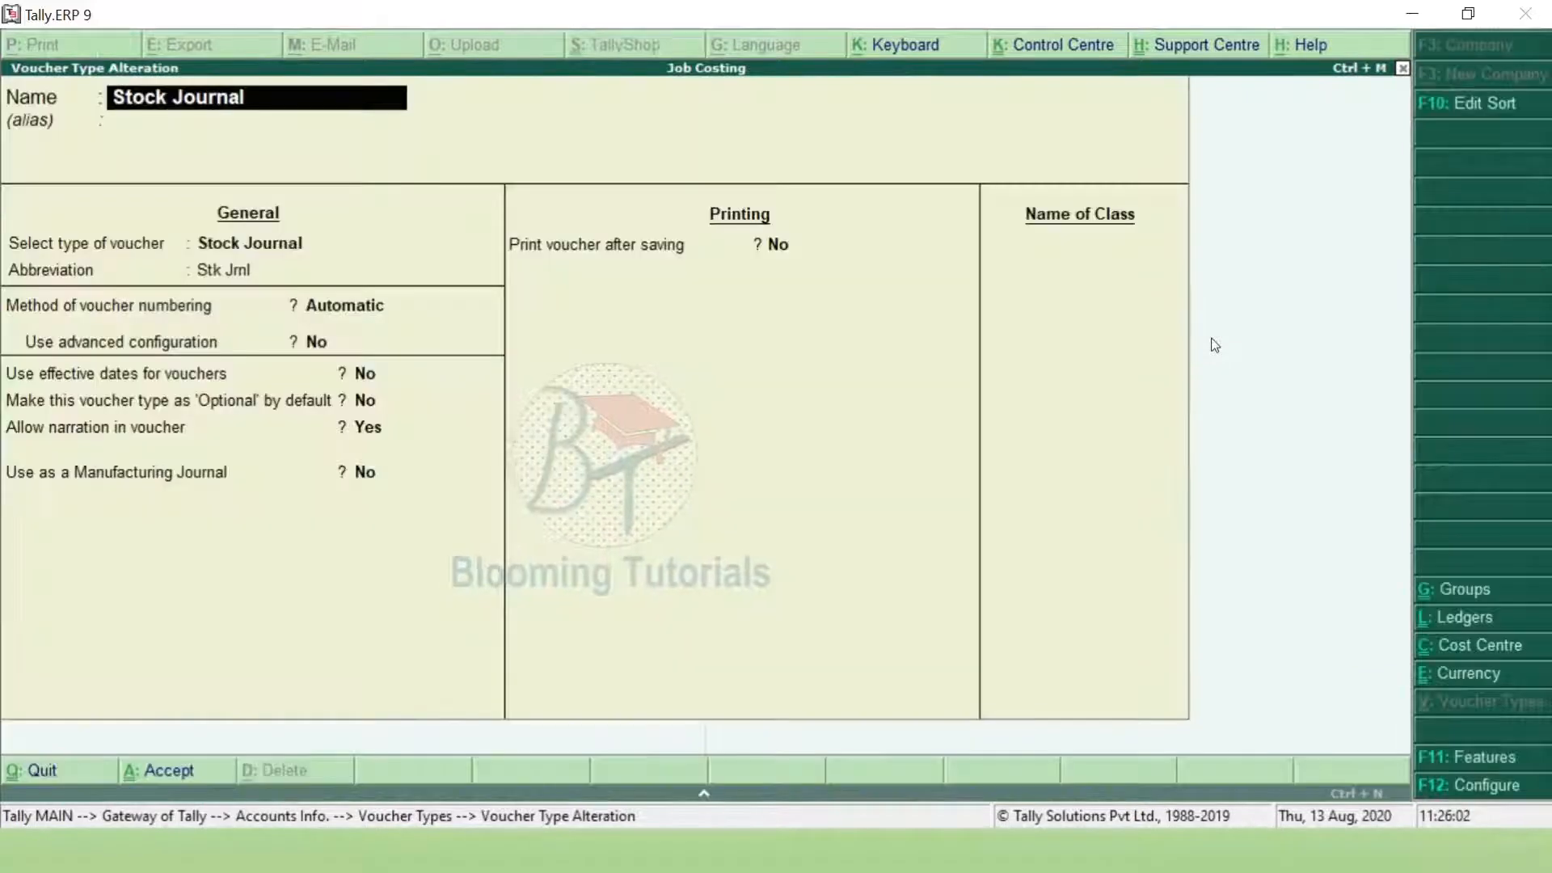
Add the class Transferred Goods to the Stock Journal voucher type and enable it for inter-godown transfers.
key(Return)
key(Return)
key(Return)
key(Return)
key(Return)
key(Return)
key(Return)
key(Return)
key(Return)
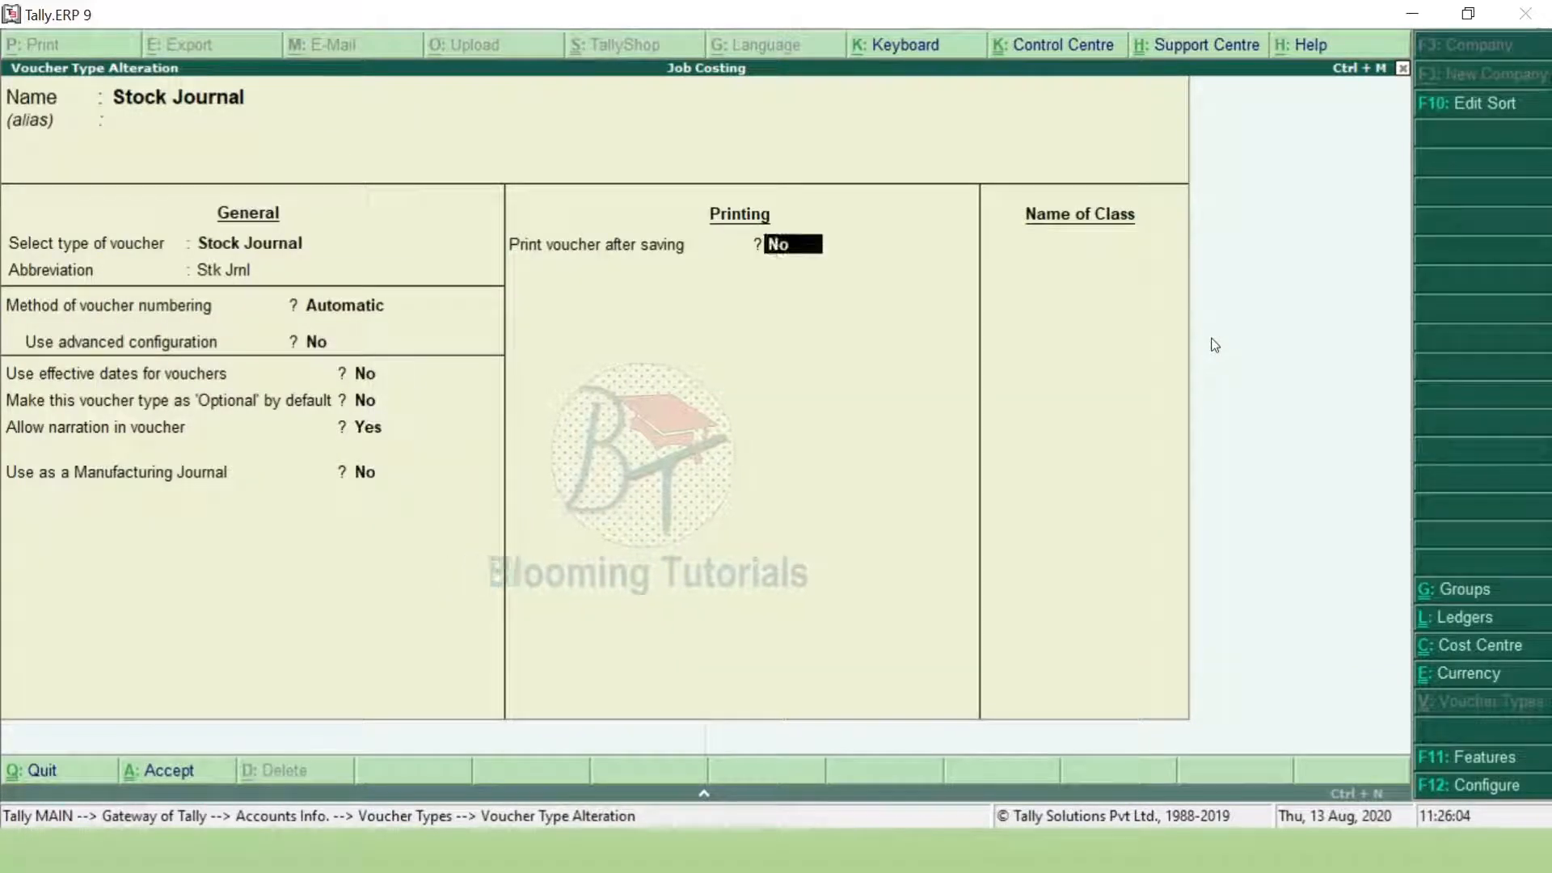
key(Return)
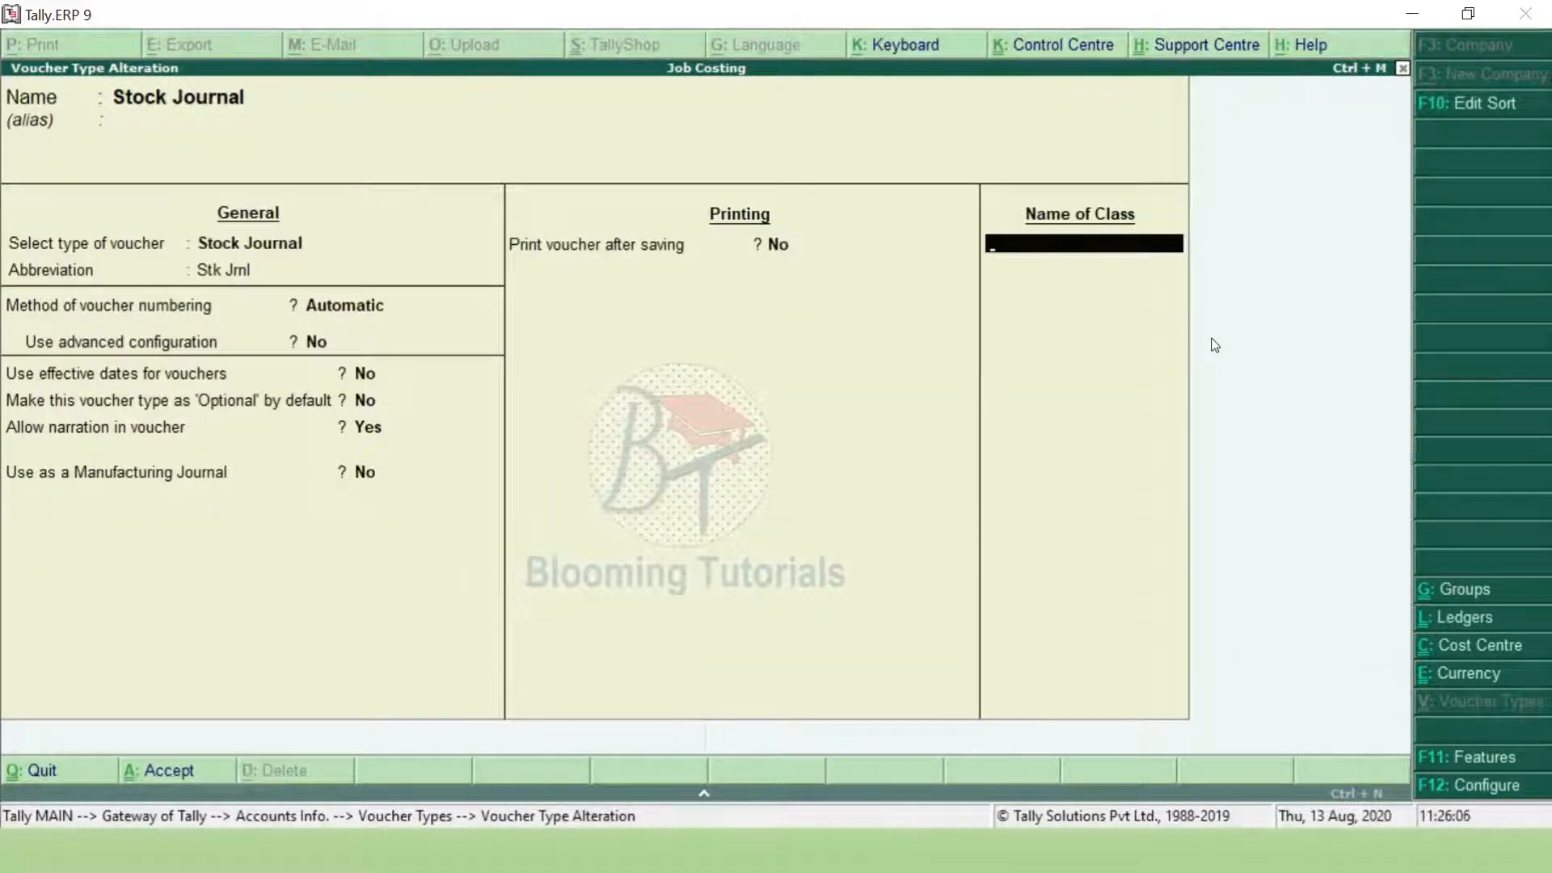
text(Tra)
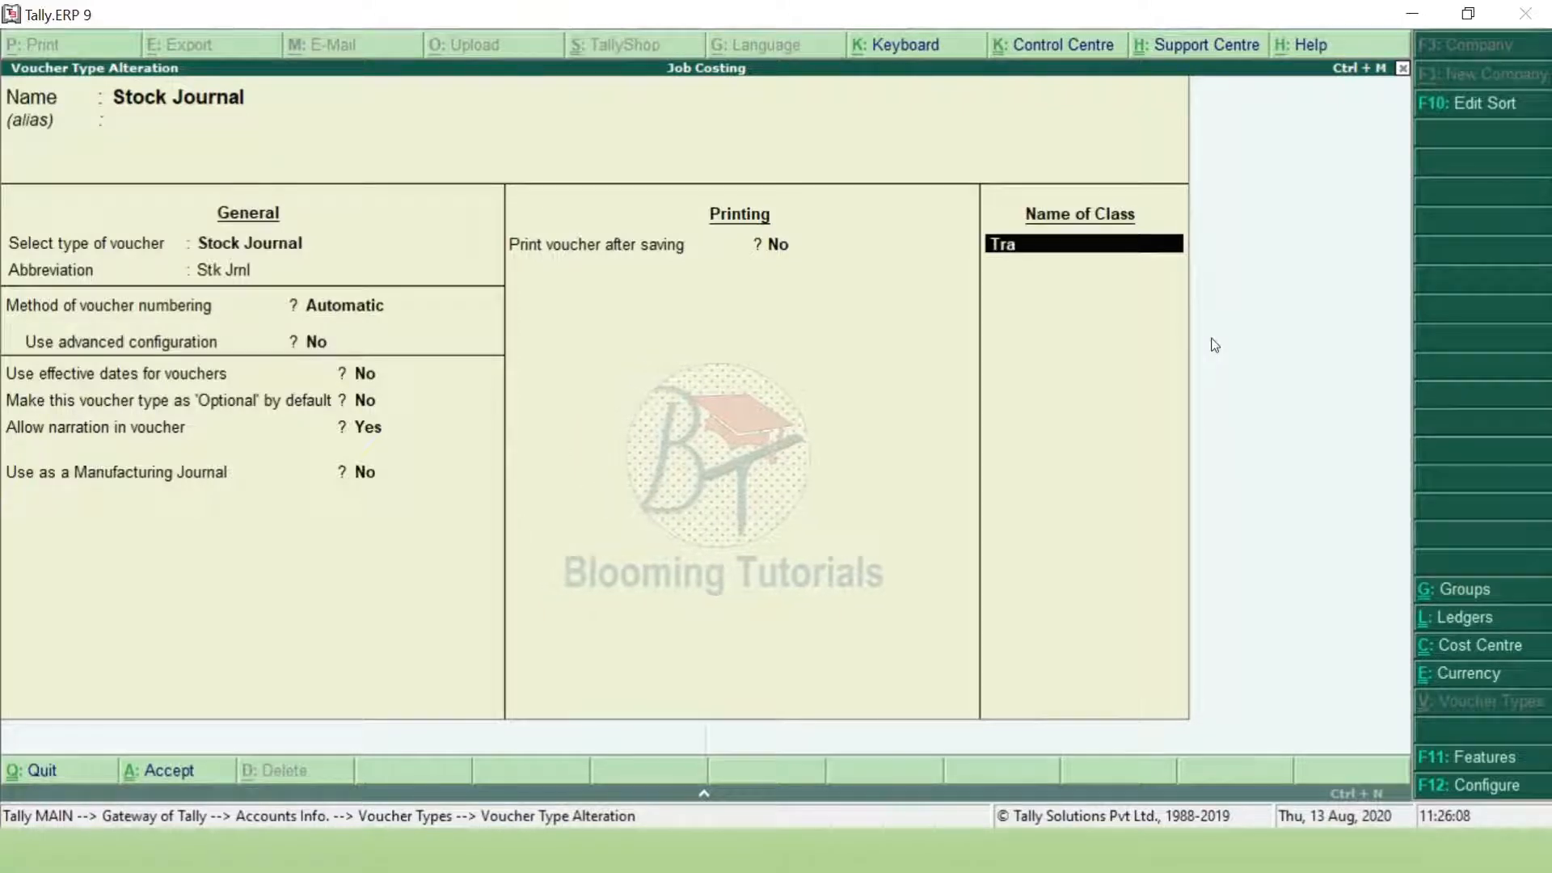
text(nsfe)
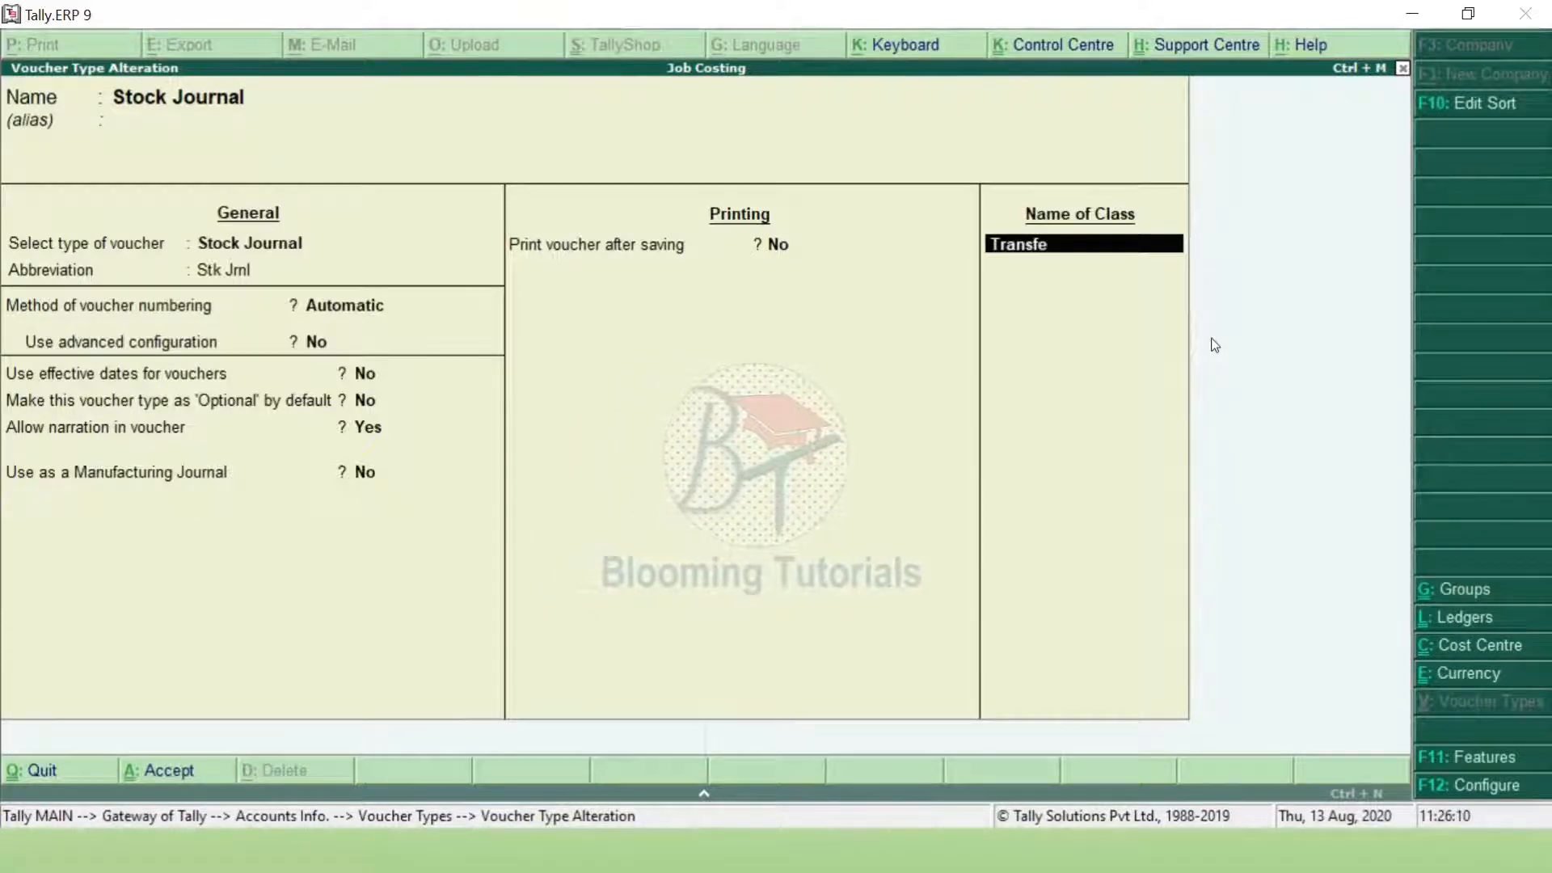
text(rred Goods)
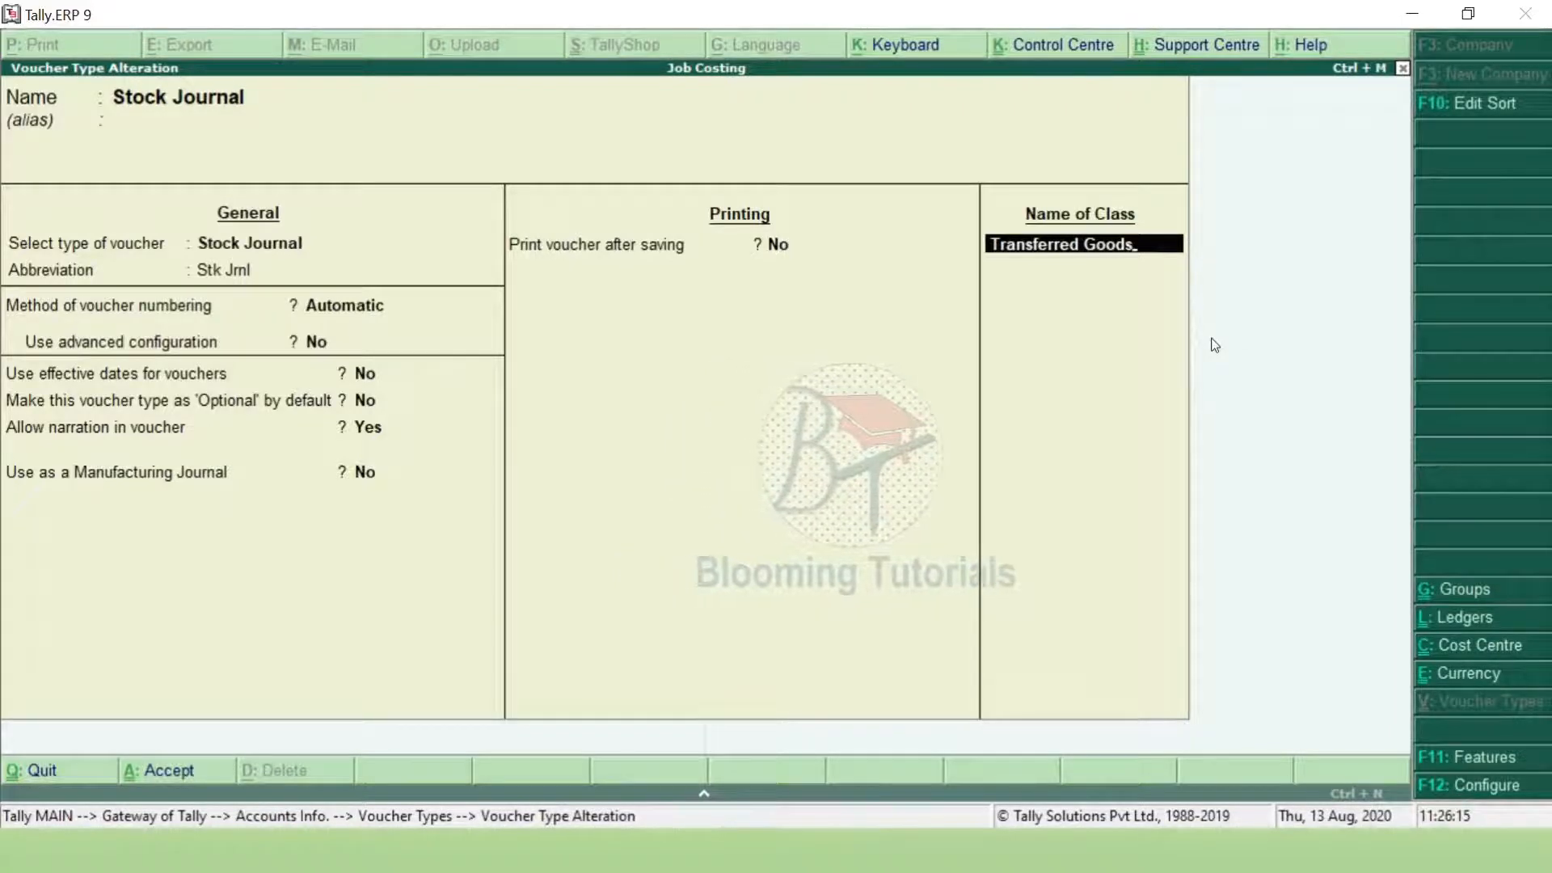
key(Return)
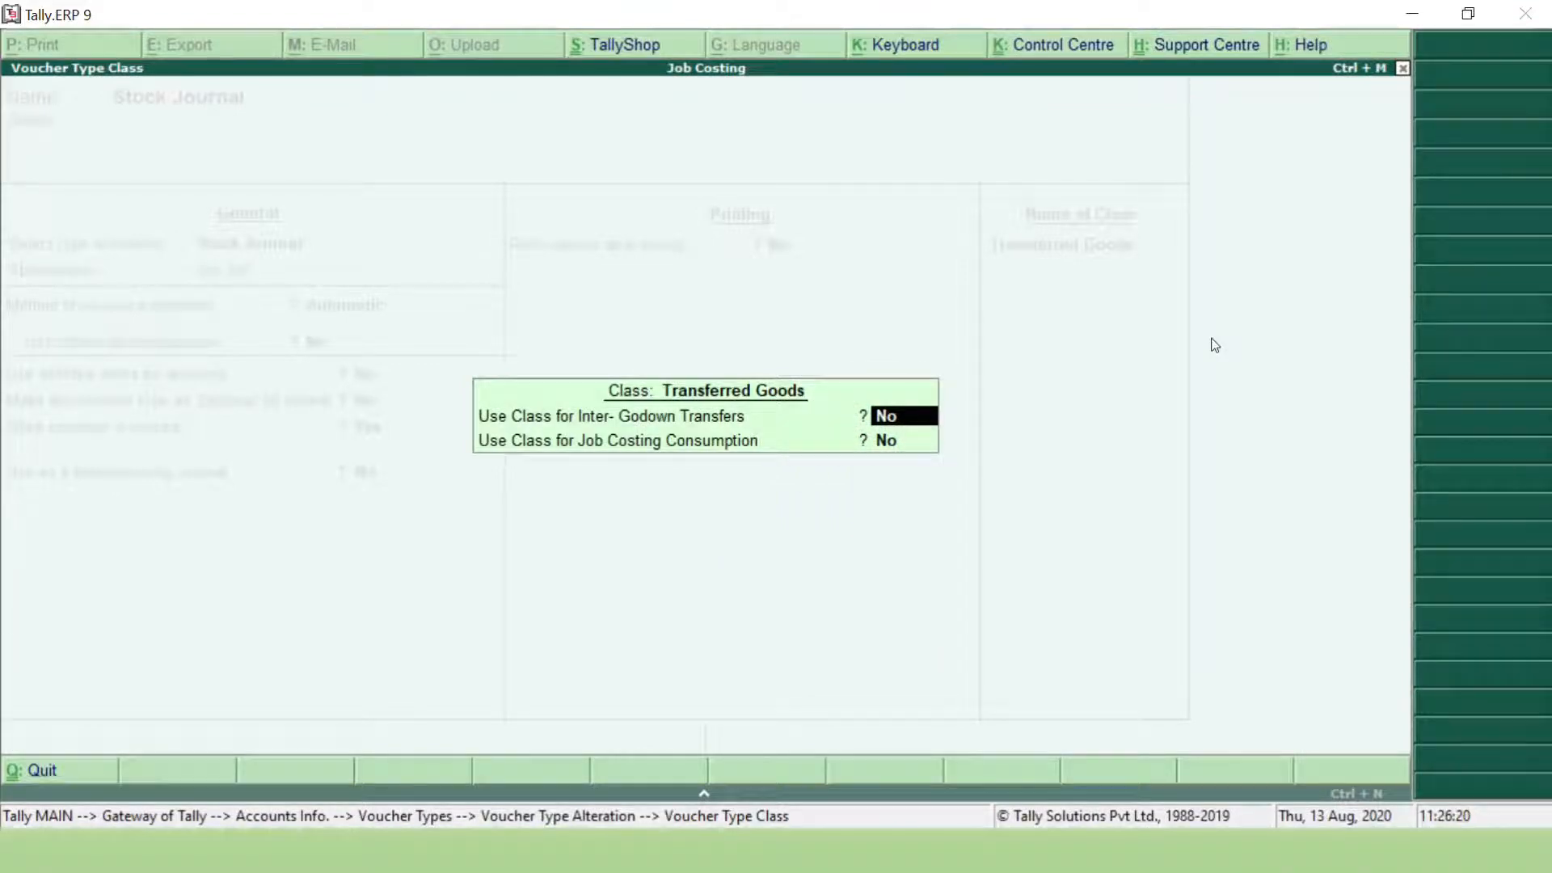
text(y)
key(Return)
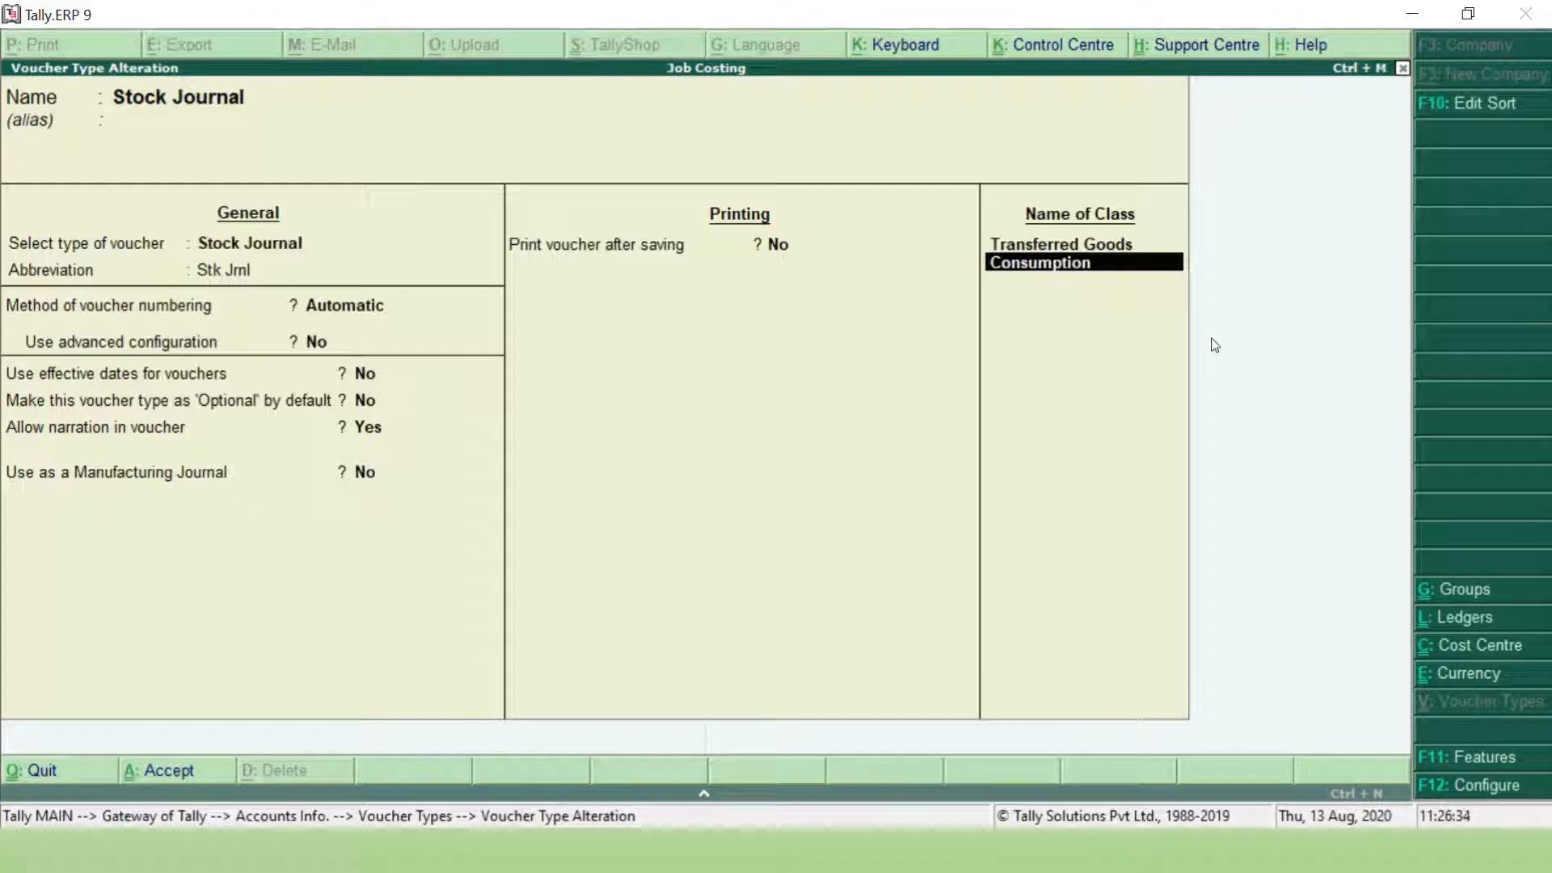
Add the class Consumption to the Stock Journal voucher type and enable it for job costing consumption.
key(Return)
key(Return)
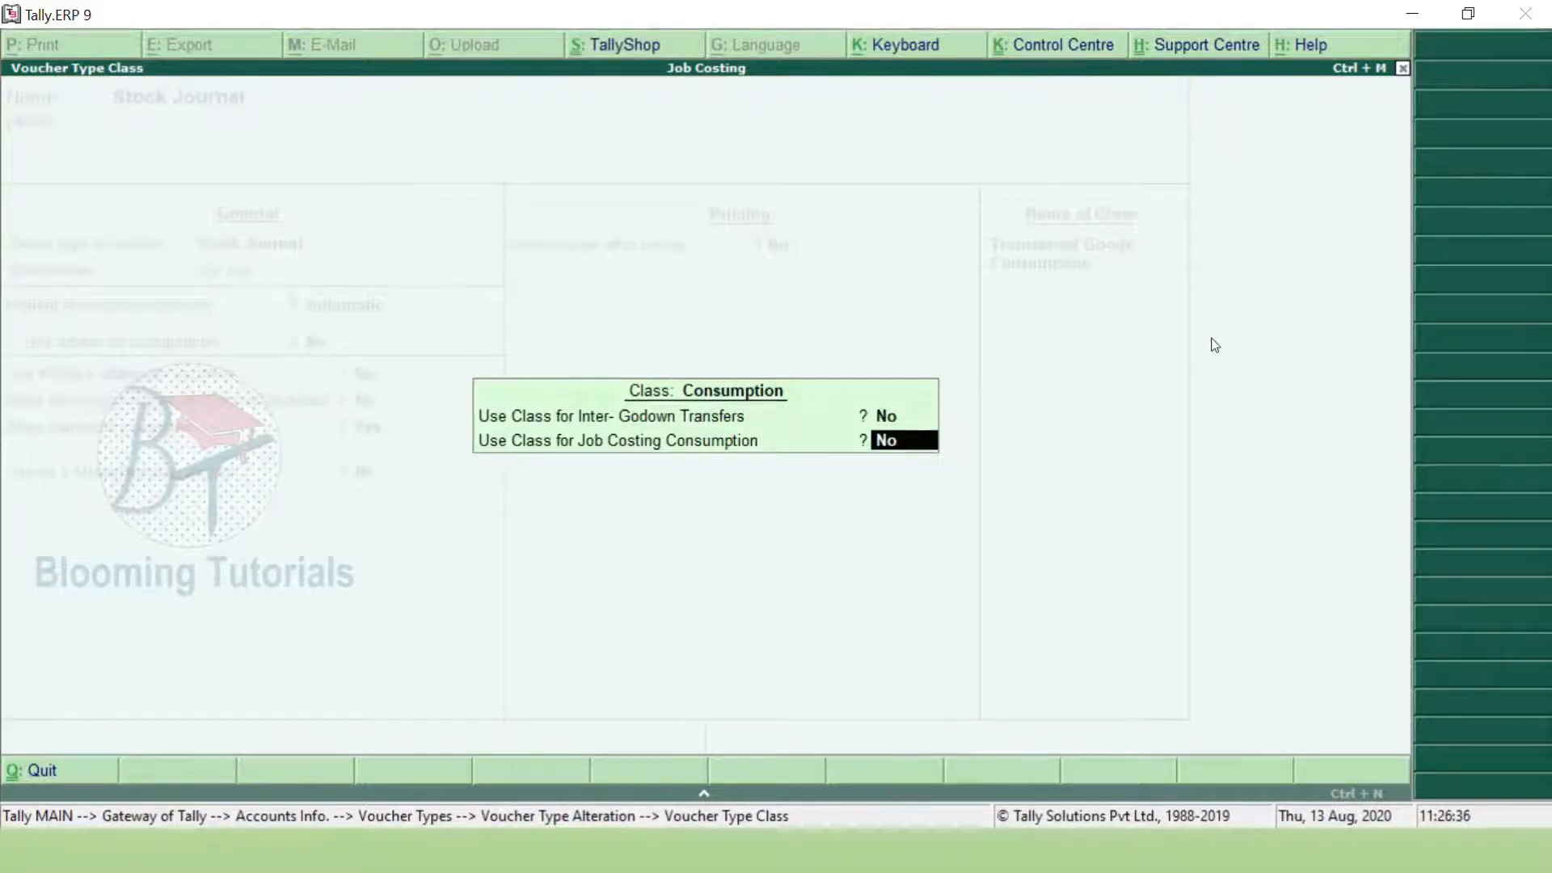
text(y)
key(Return)
key(Return)
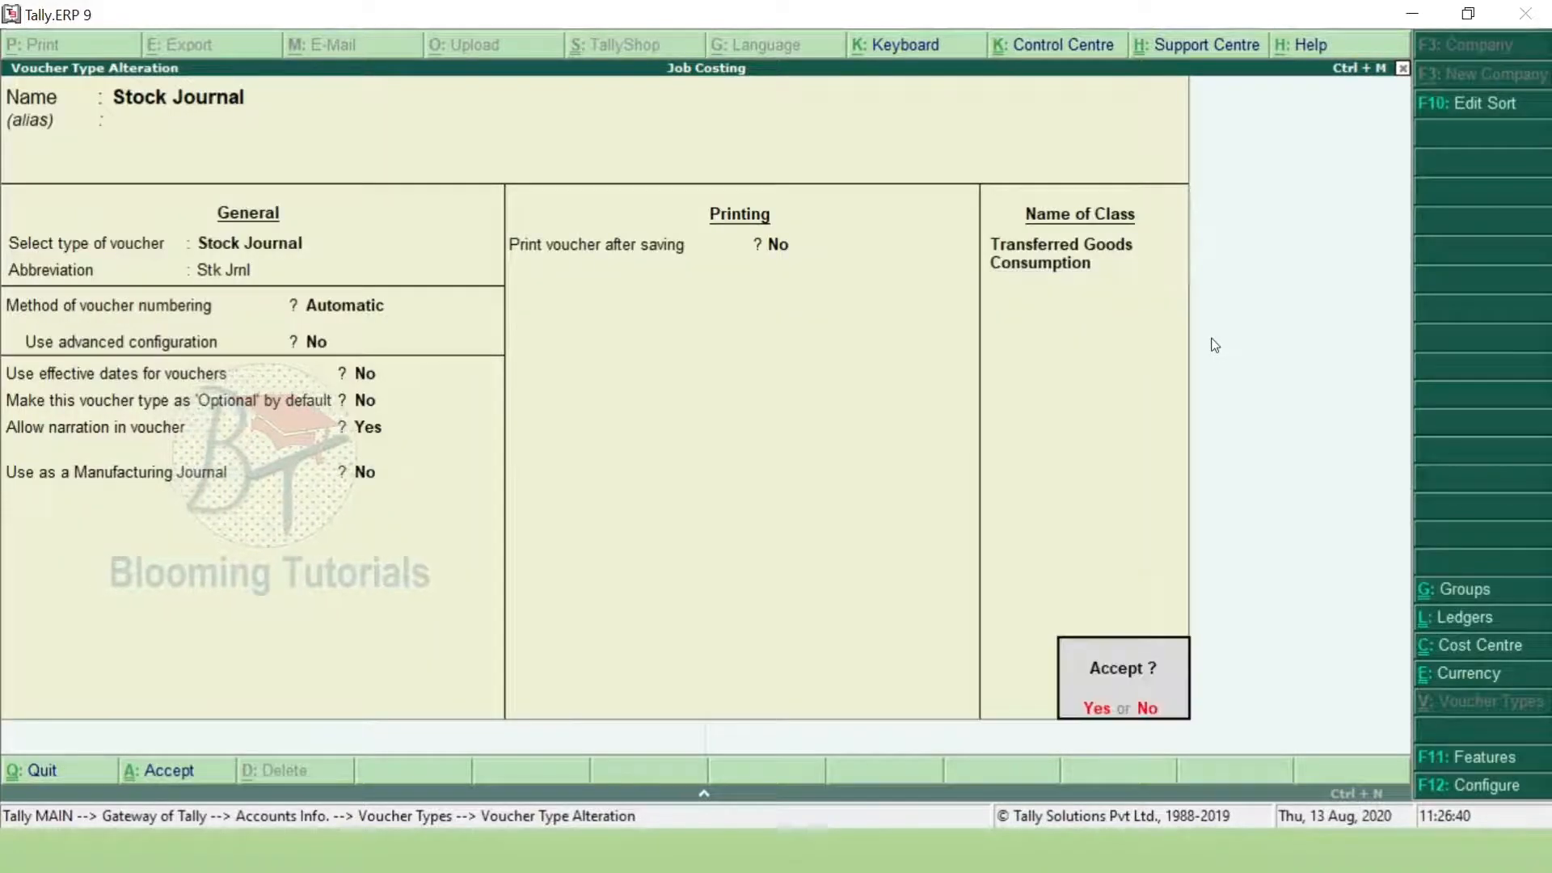
Save the Stock Journal voucher type and return to the Gateway of Tally.
key(Return)
key(Escape)
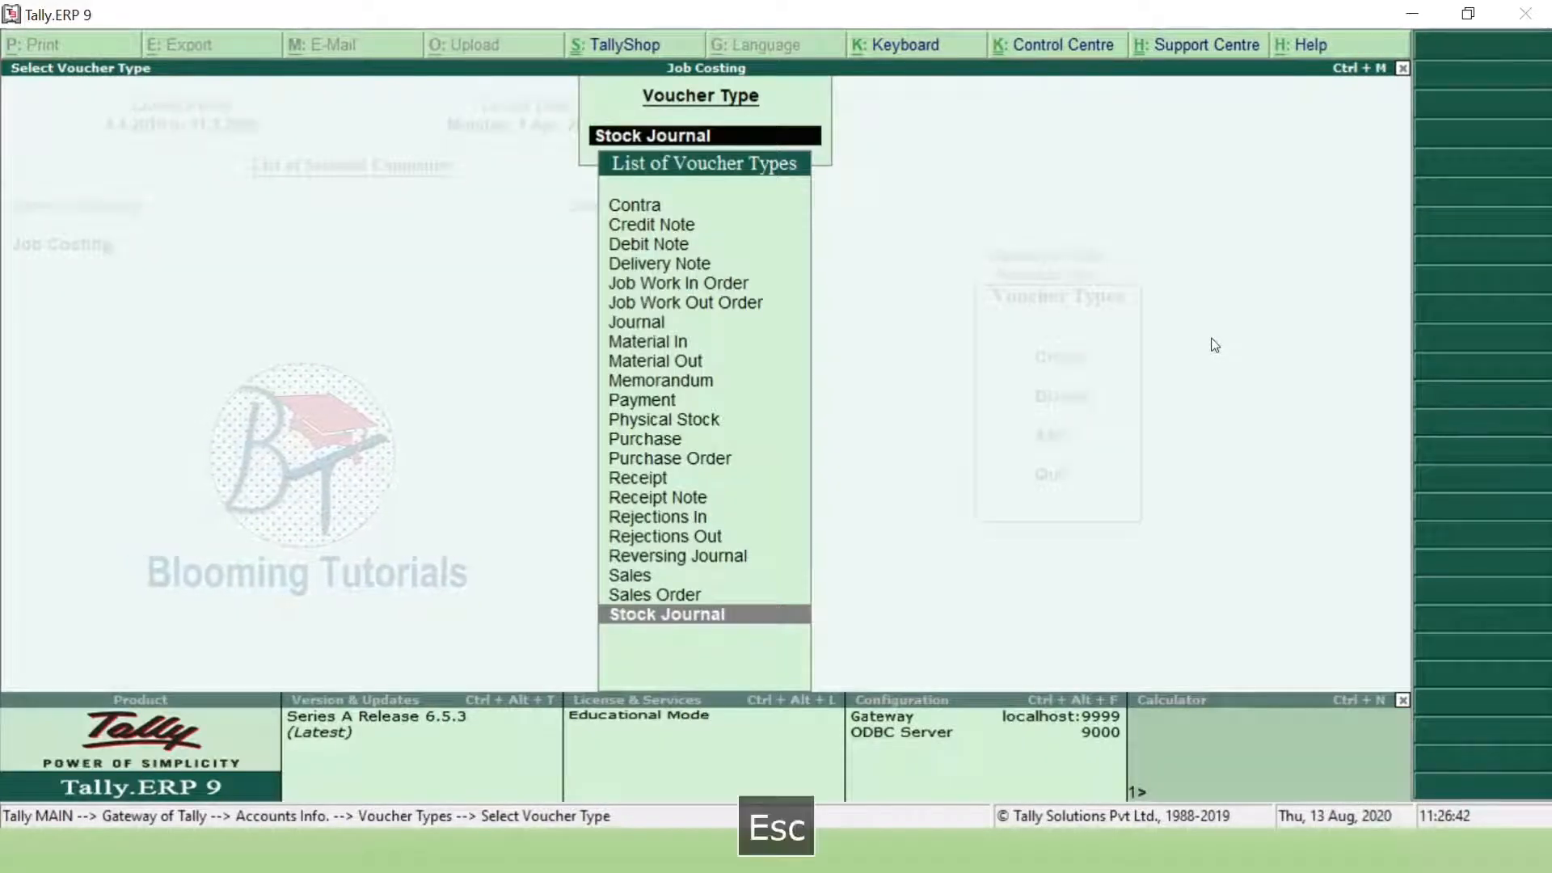
key(Escape)
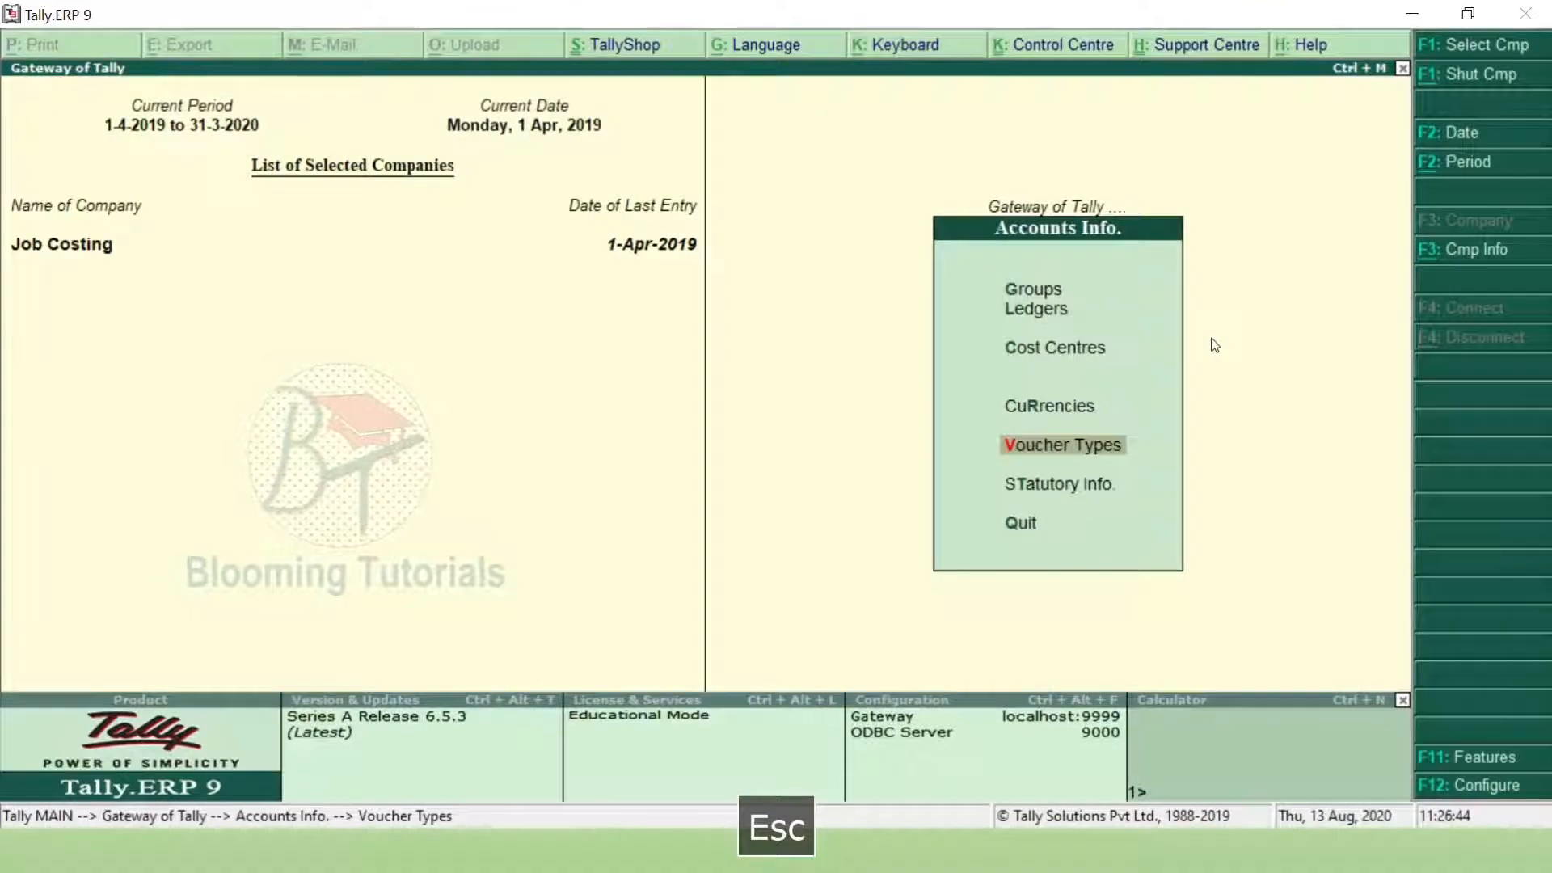
key(Escape)
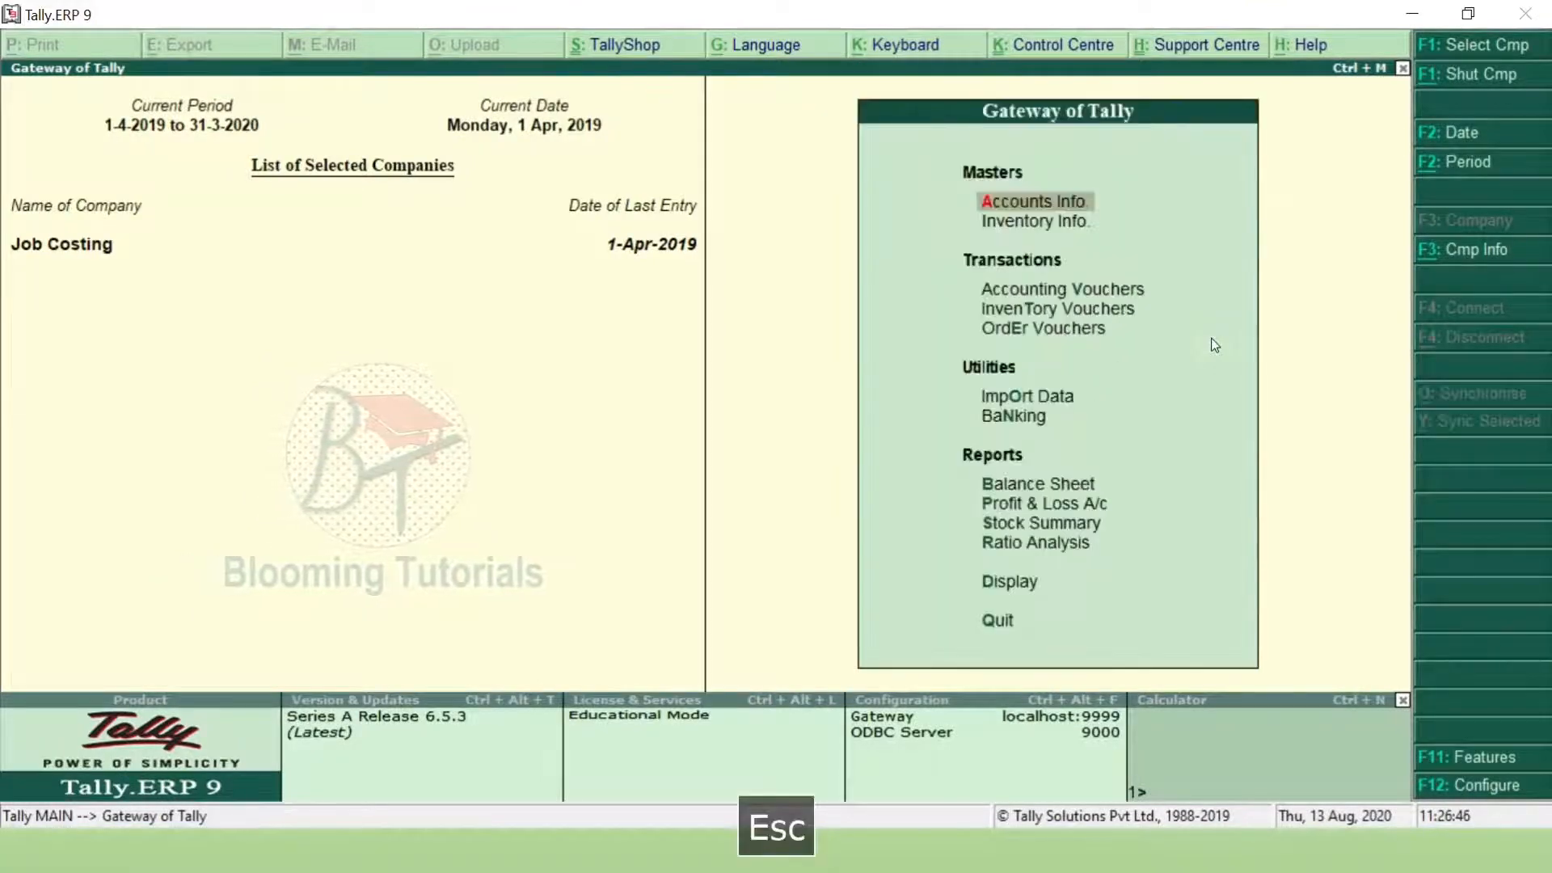
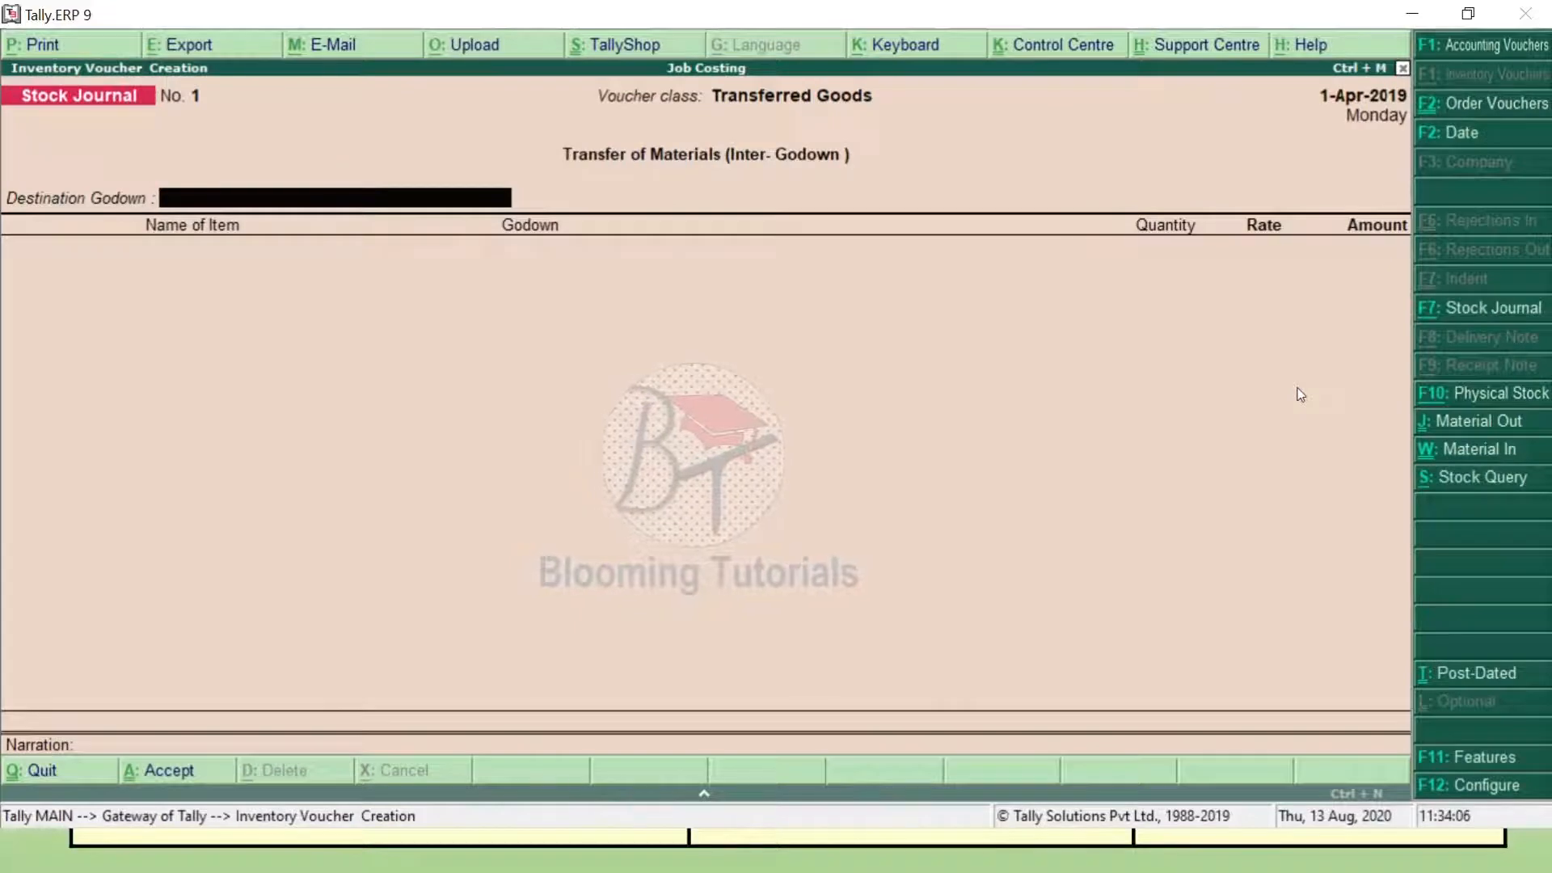
Set the transfer's destination godown to BHEL Godown (Hotel Project) and choose Bricks from Main Location as the first item.
text(Bh)
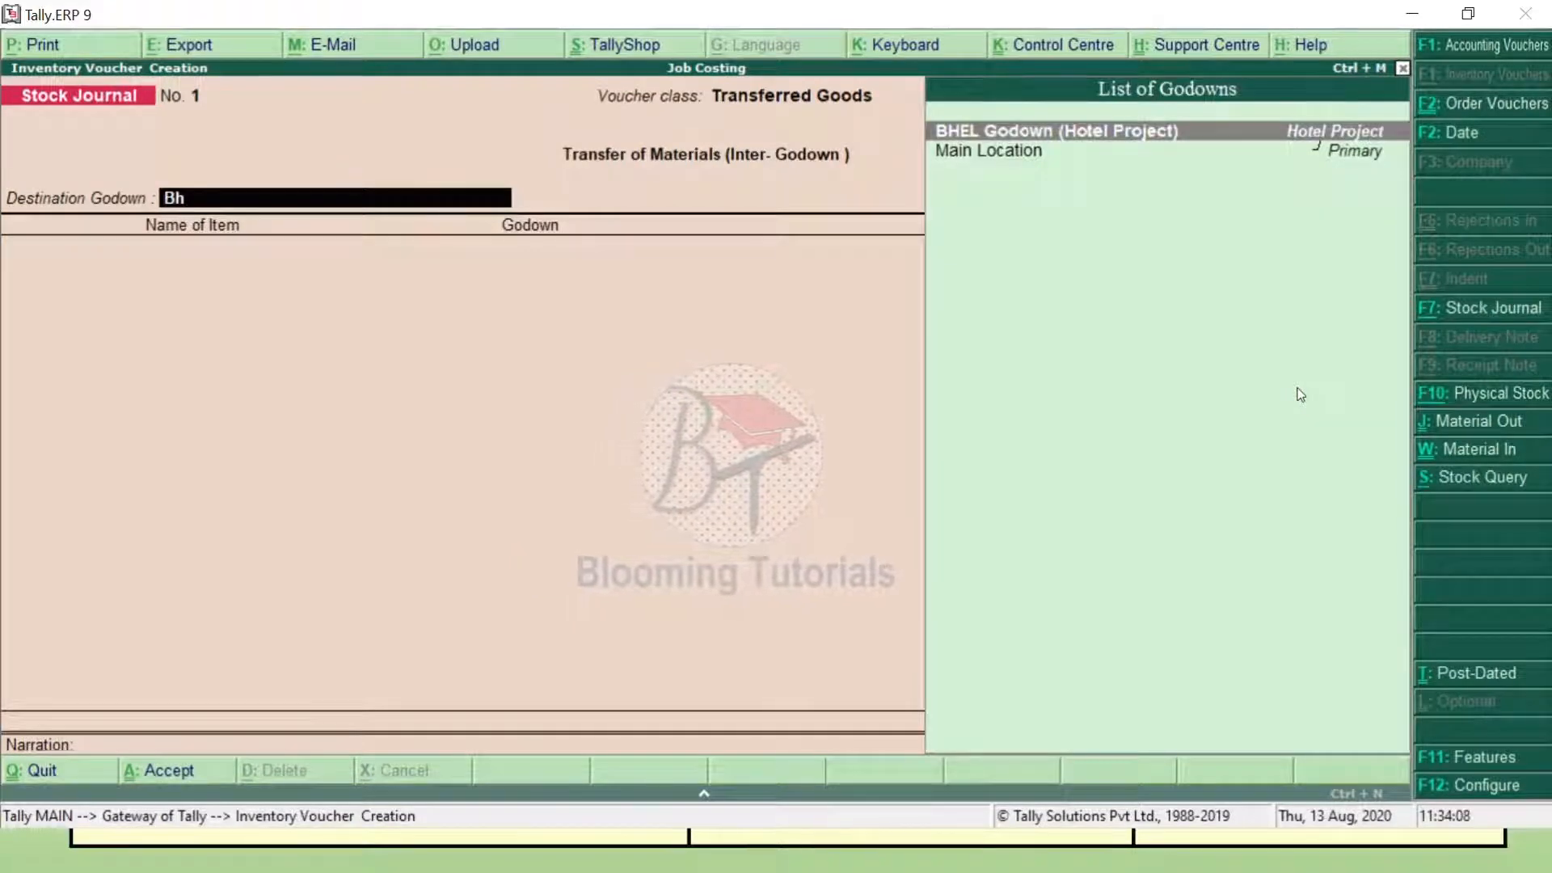
key(Return)
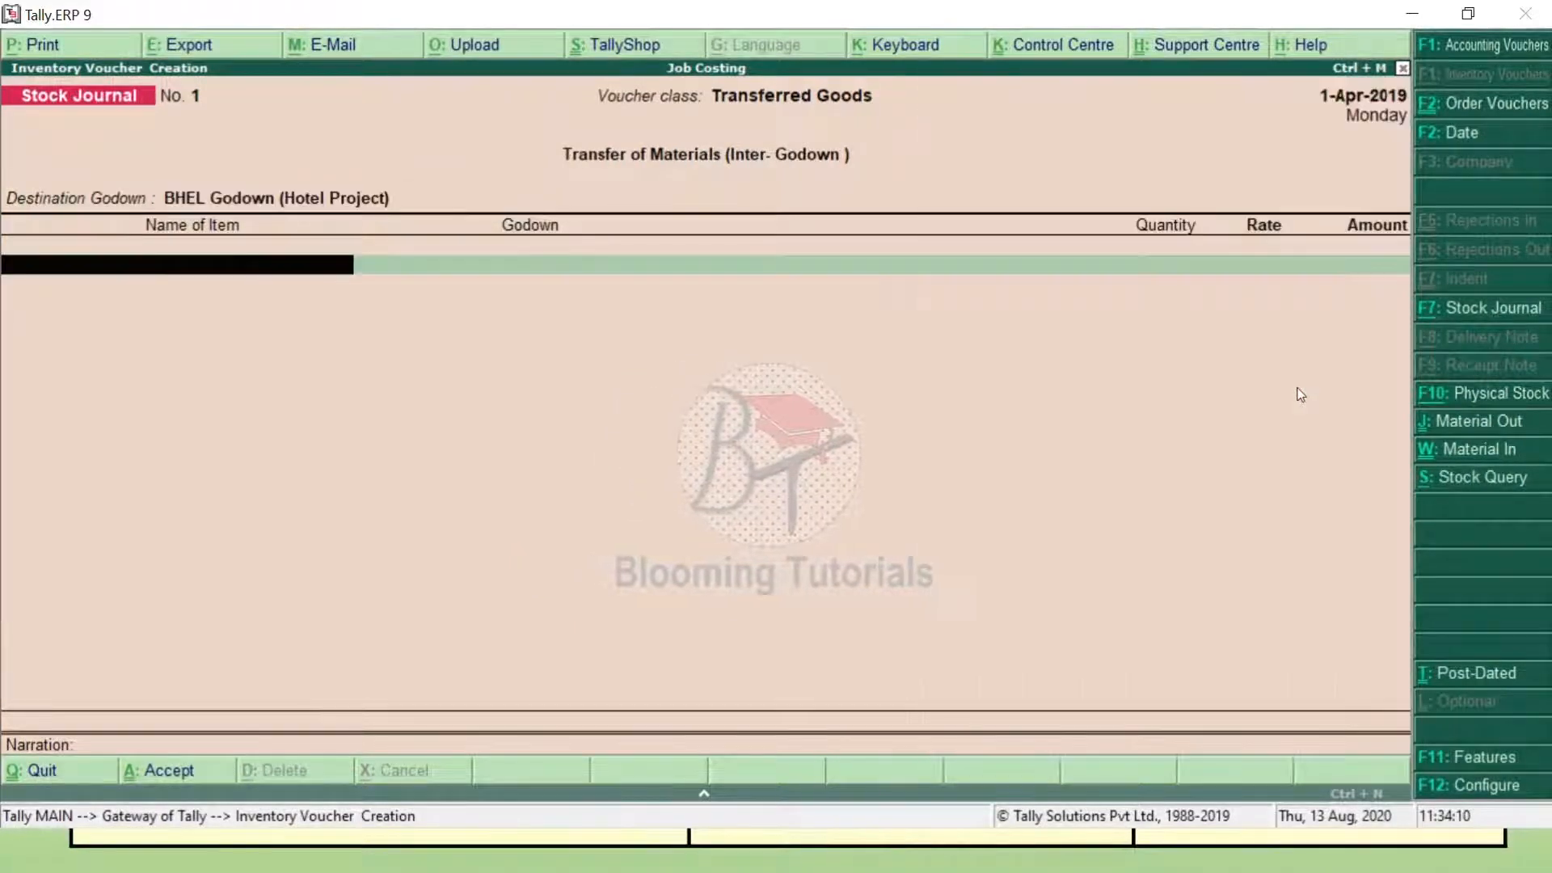
text(Br)
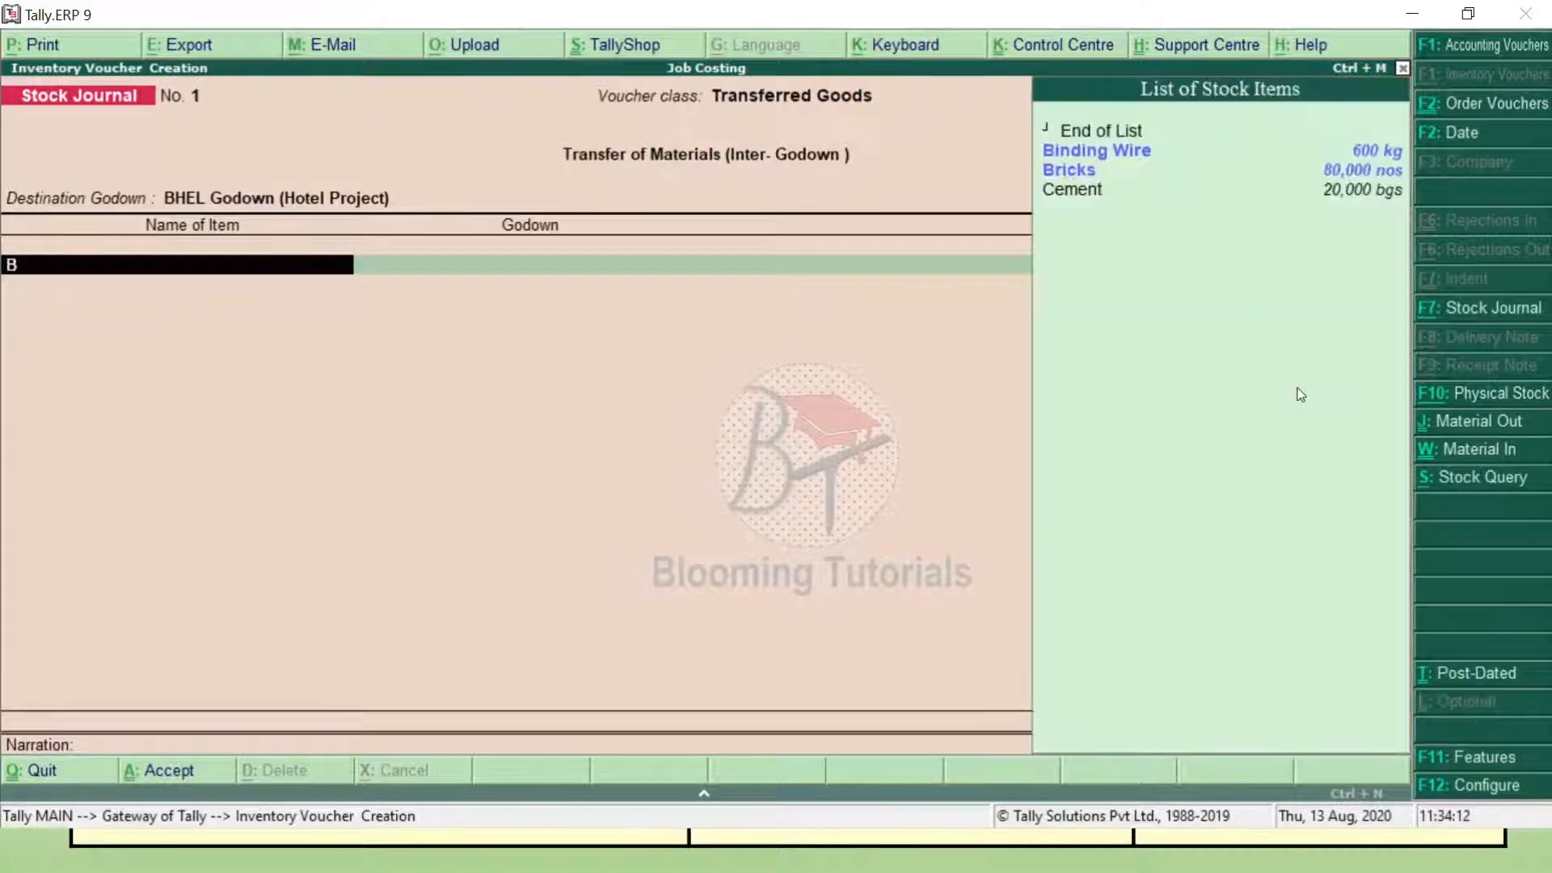
key(Return)
key(BackSpace)
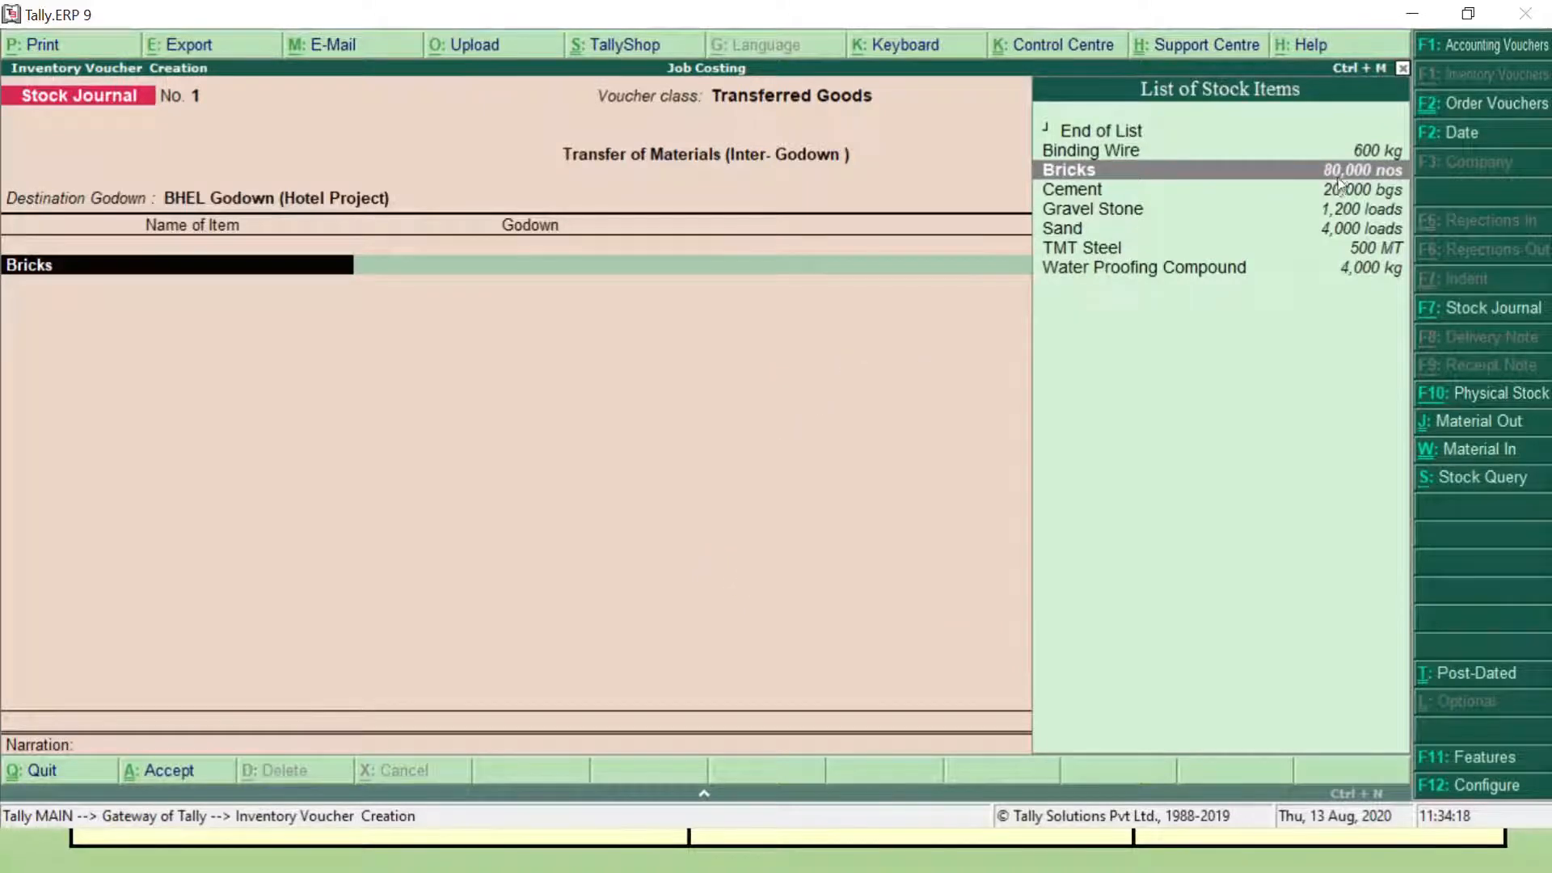
key(Return)
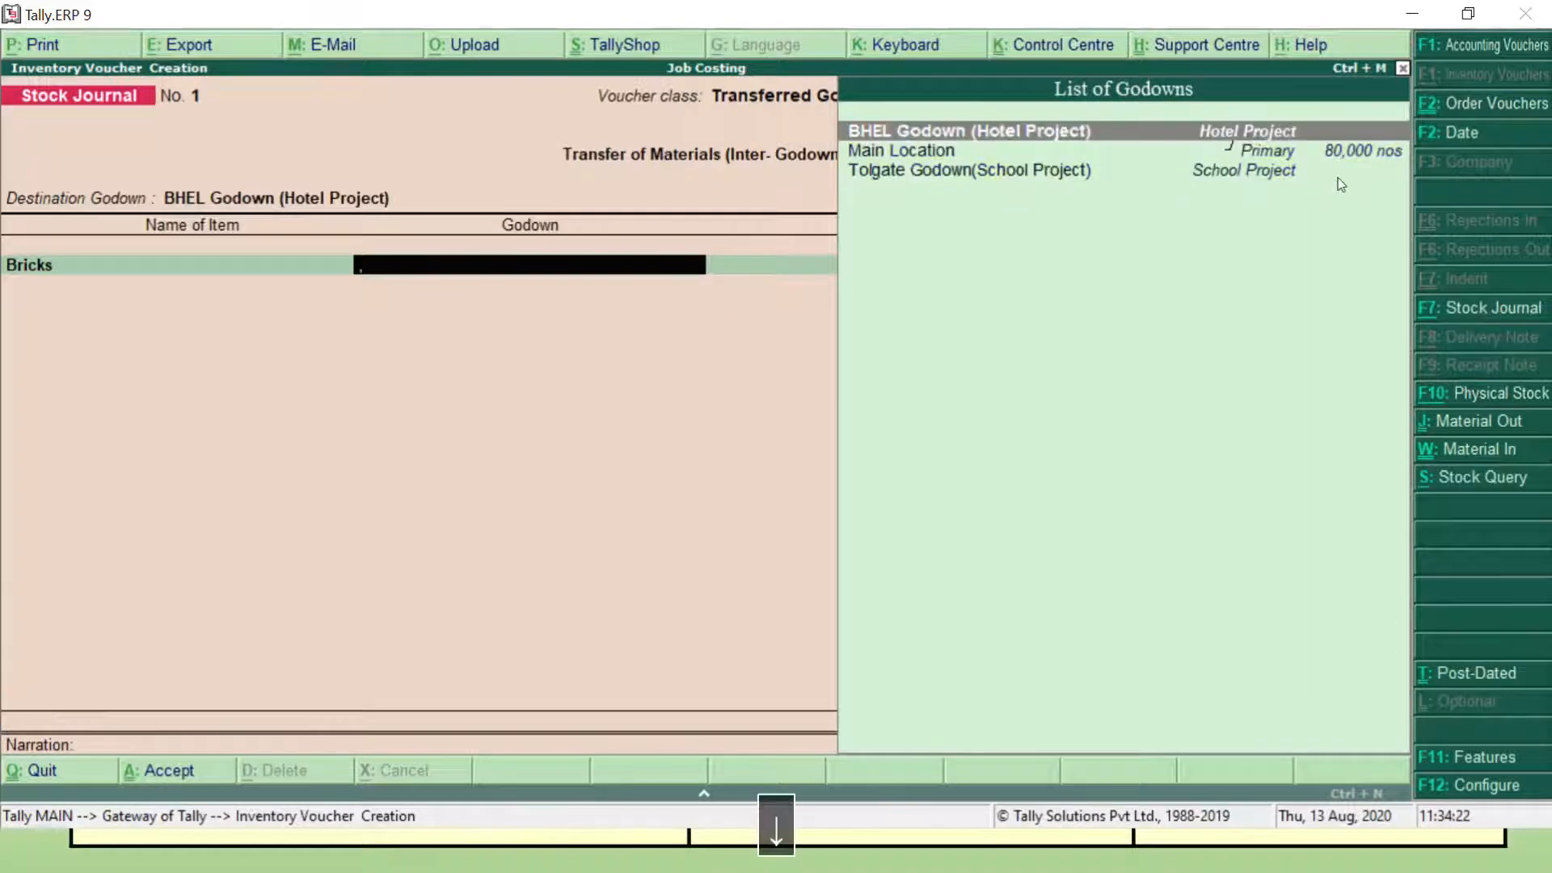
key(Down)
key(Return)
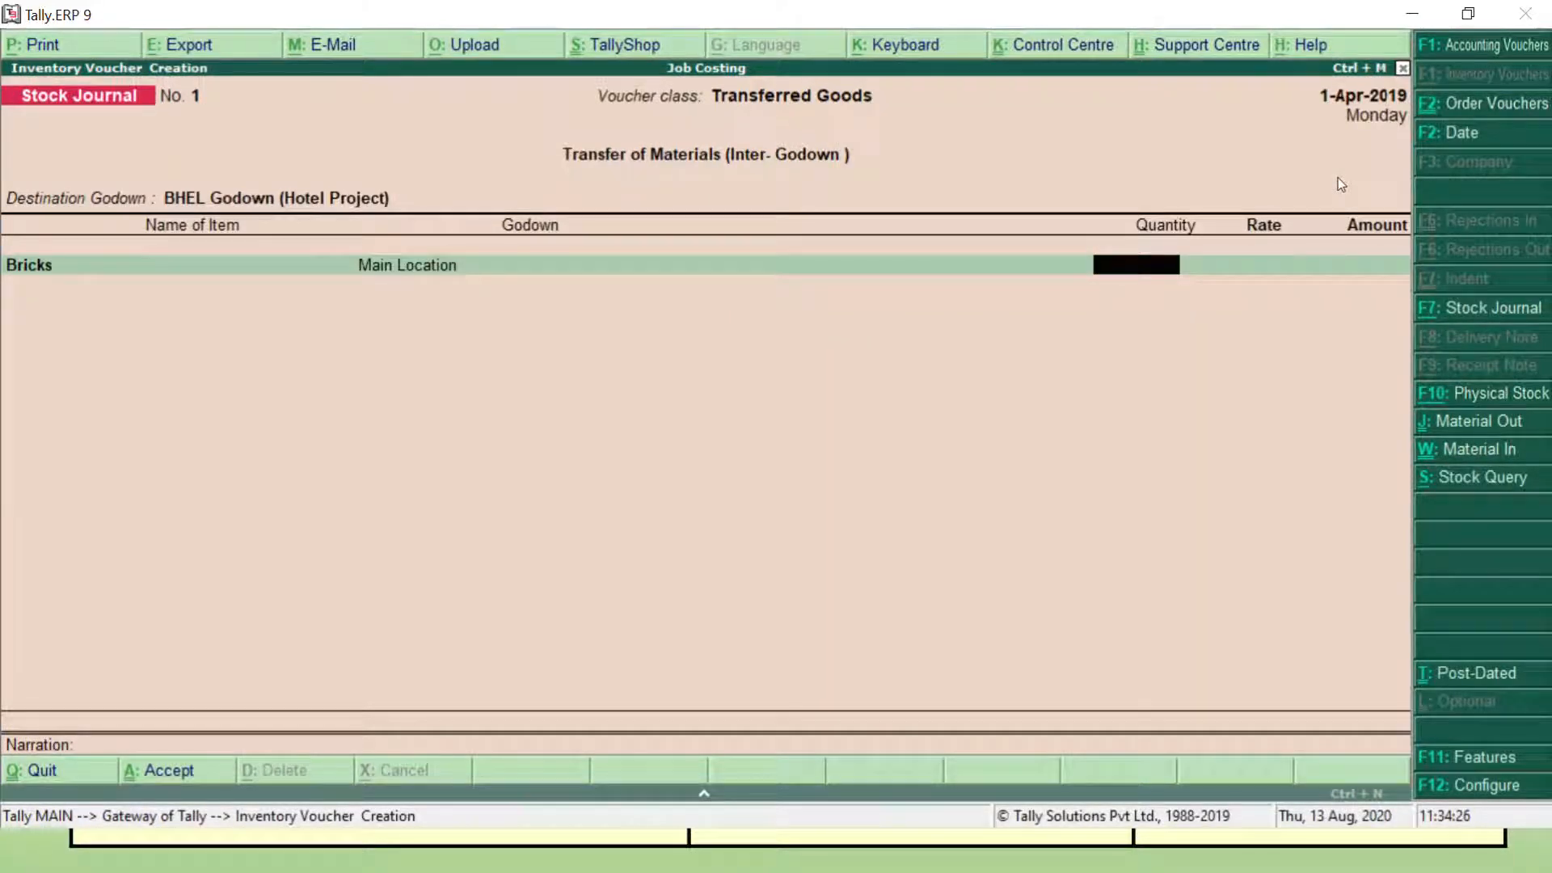
Set the Bricks quantity to 40,000 nos and accept the default rate and amount.
key(F9)
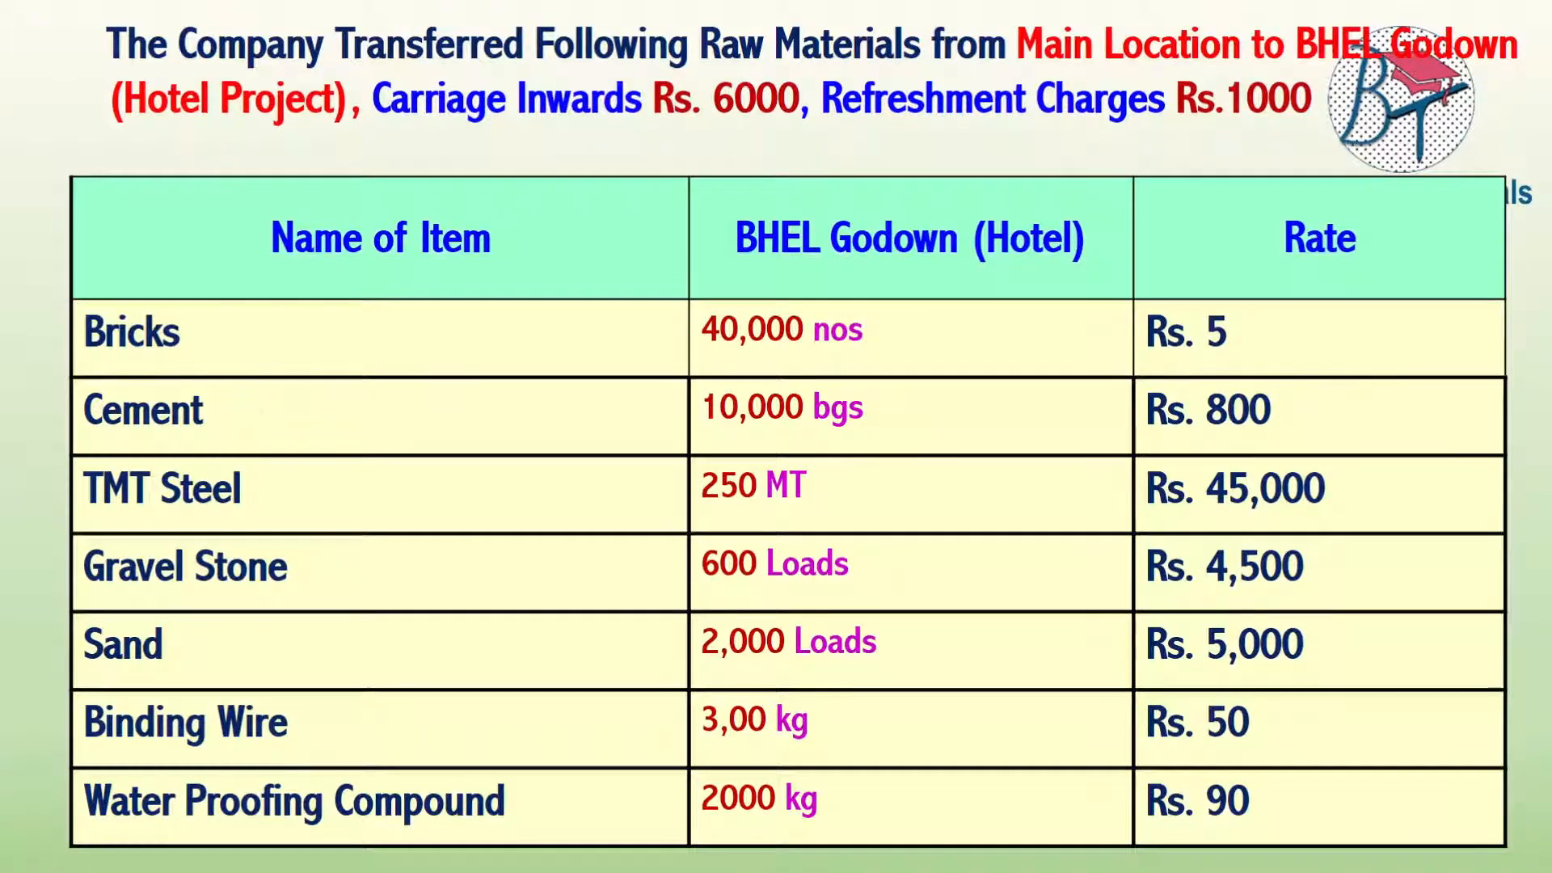
key(alt+Tab)
text(40000)
key(Return)
key(Return)
key(Return)
Add Cement from Main Location to the transfer with a quantity of 10,000 bgs.
text(Ce)
key(Return)
key(Return)
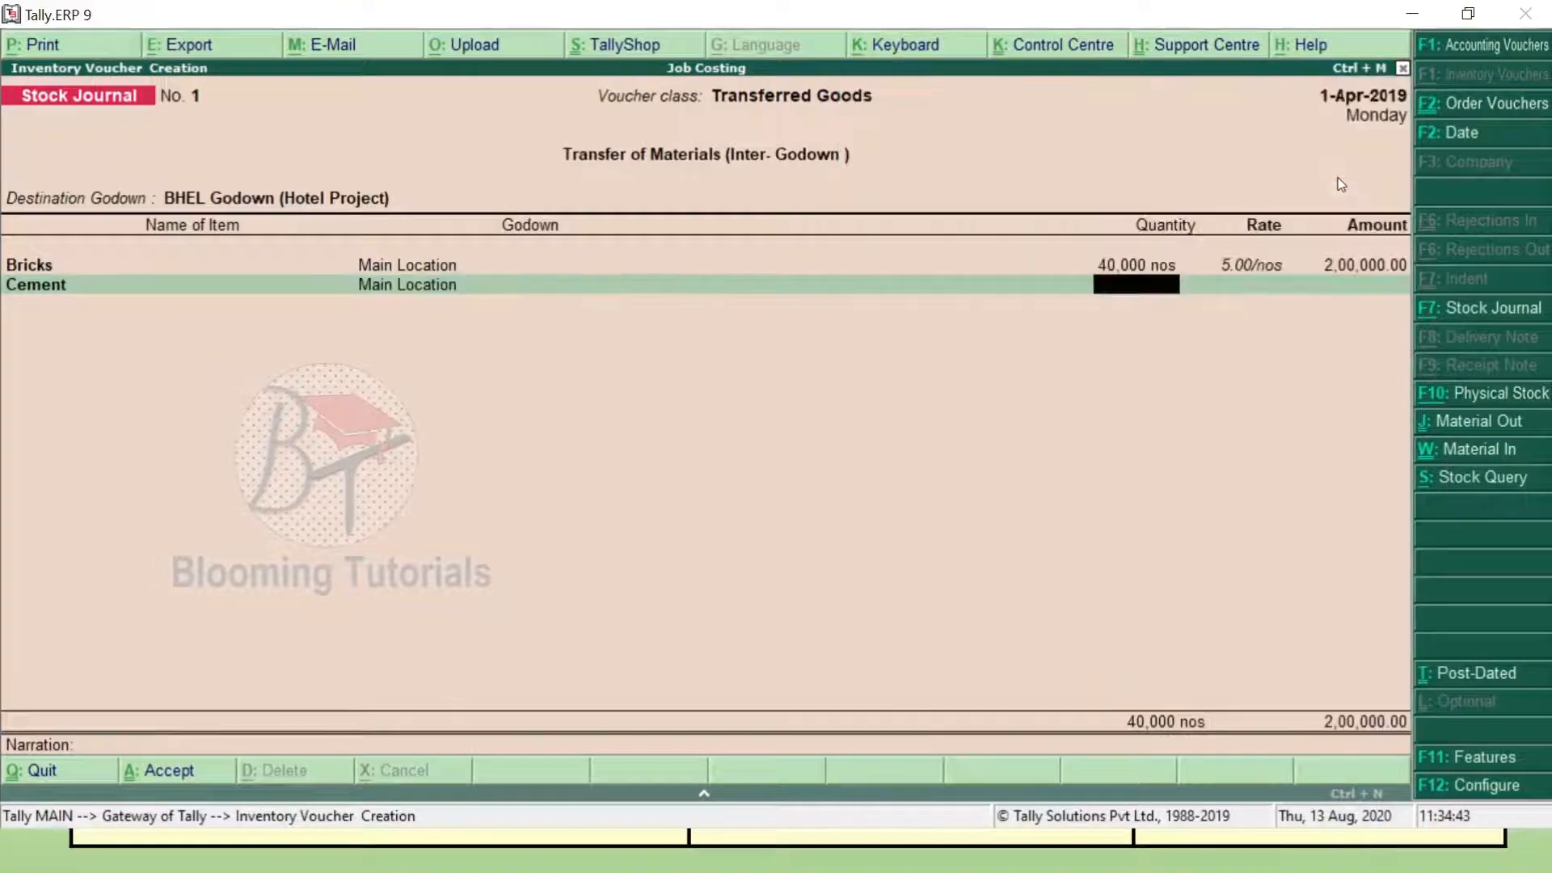
key(alt+Tab)
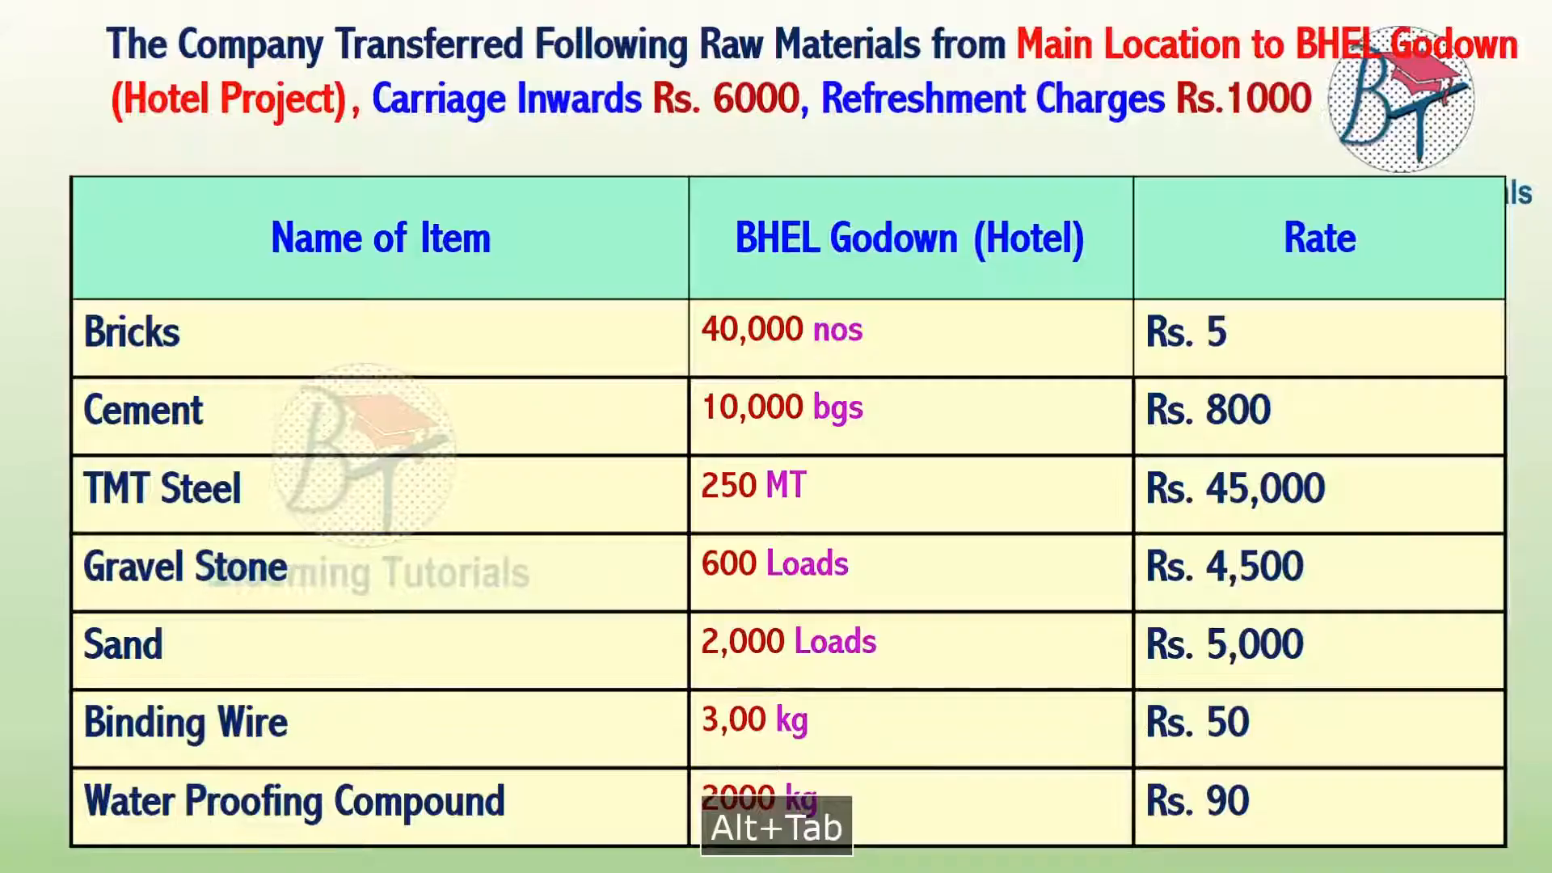
key(alt+Tab)
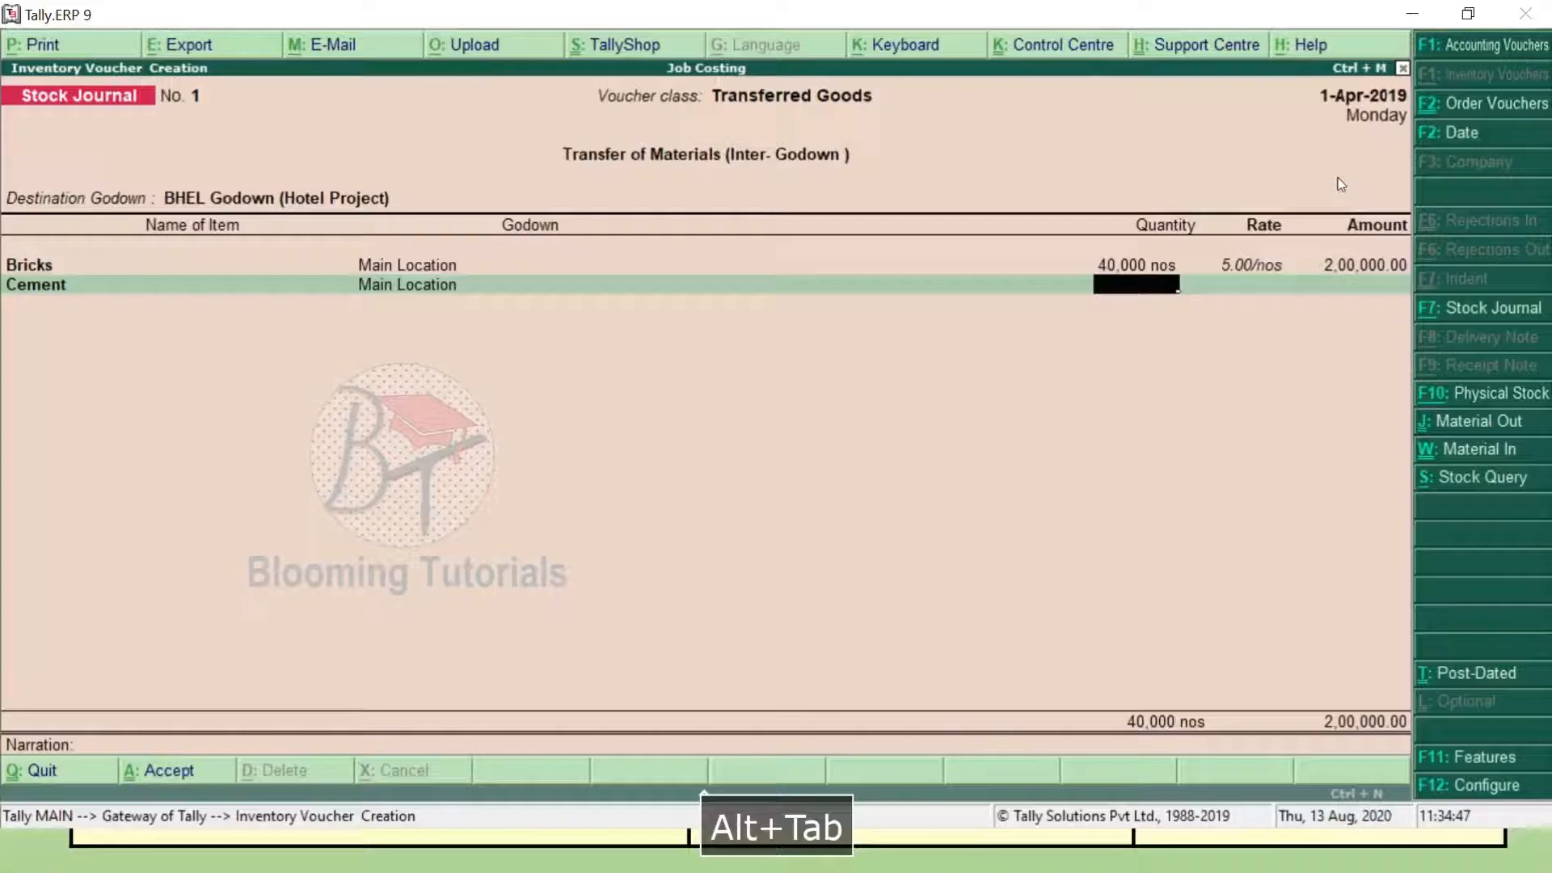
text(10,000)
key(Return)
key(Return)
key(Return)
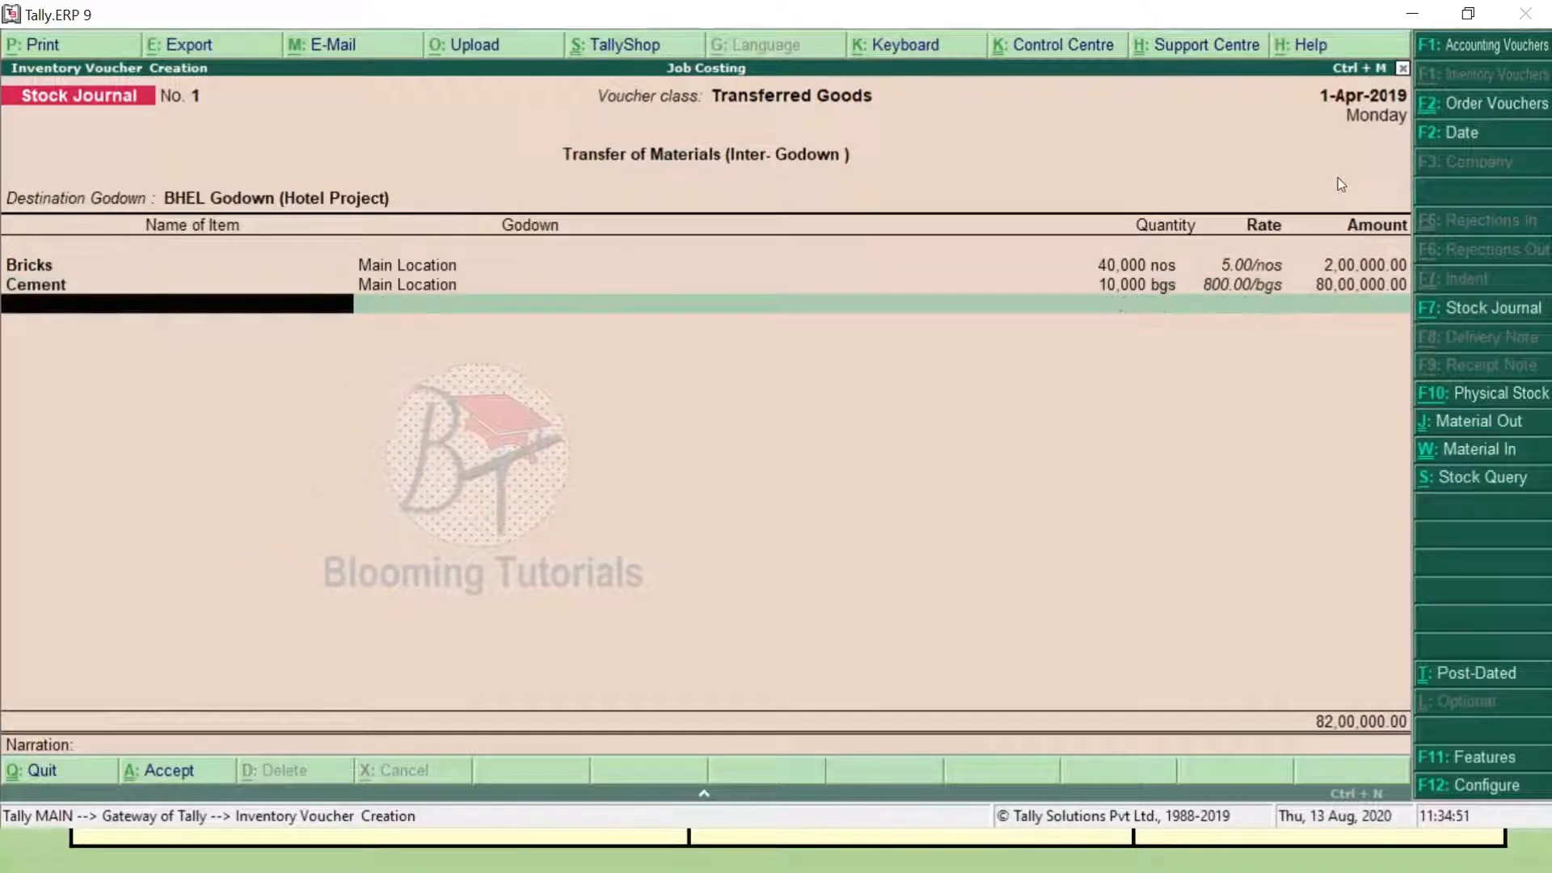
Add TMT Steel from Main Location to the transfer with a quantity of 250 MT.
text(T)
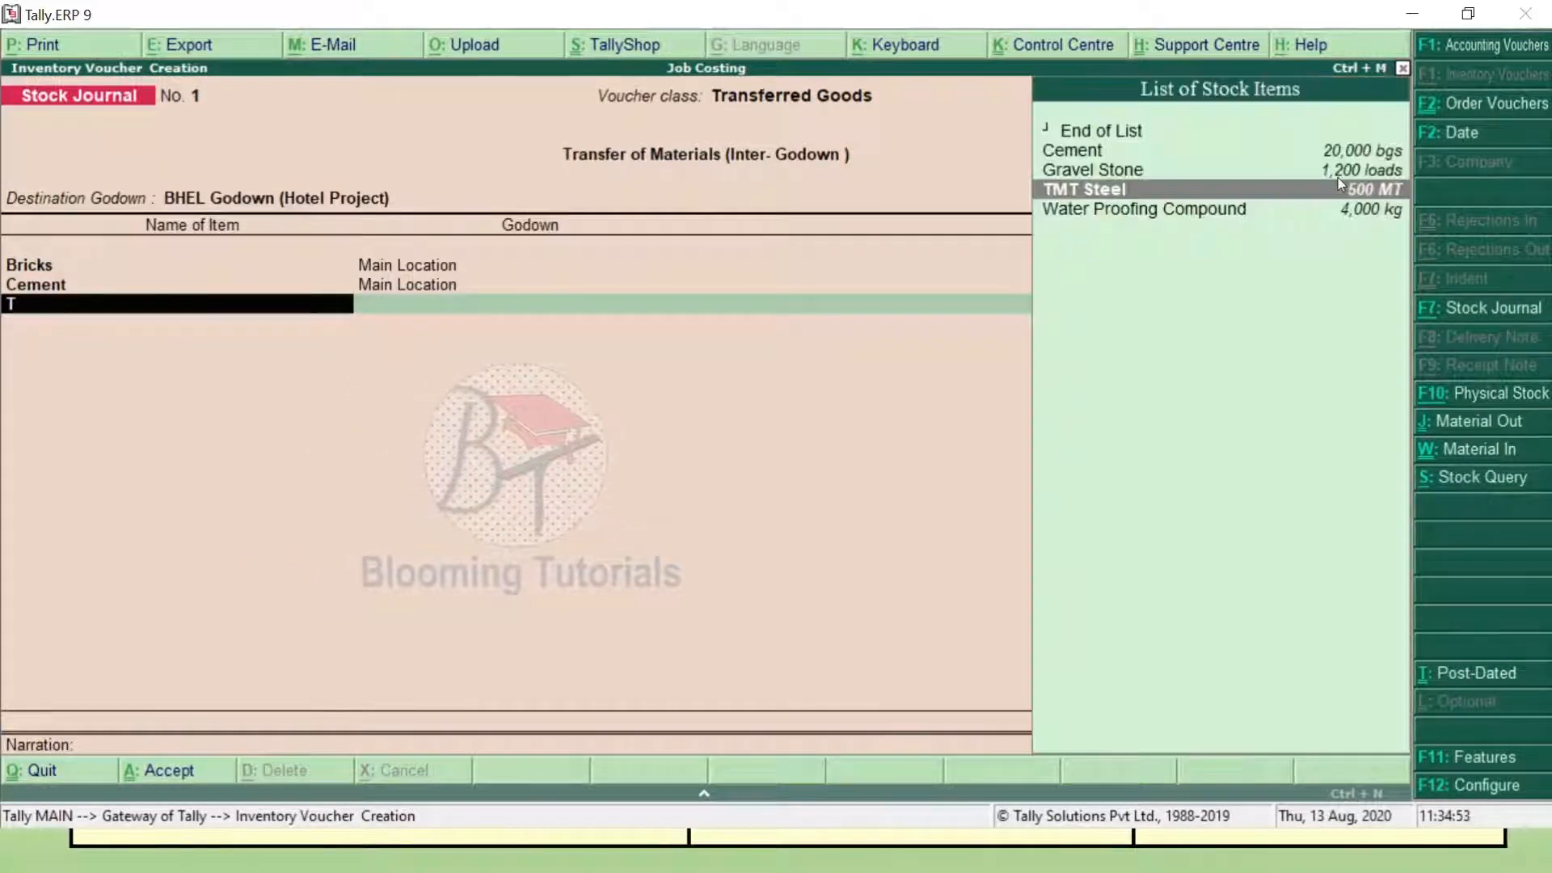
key(Return)
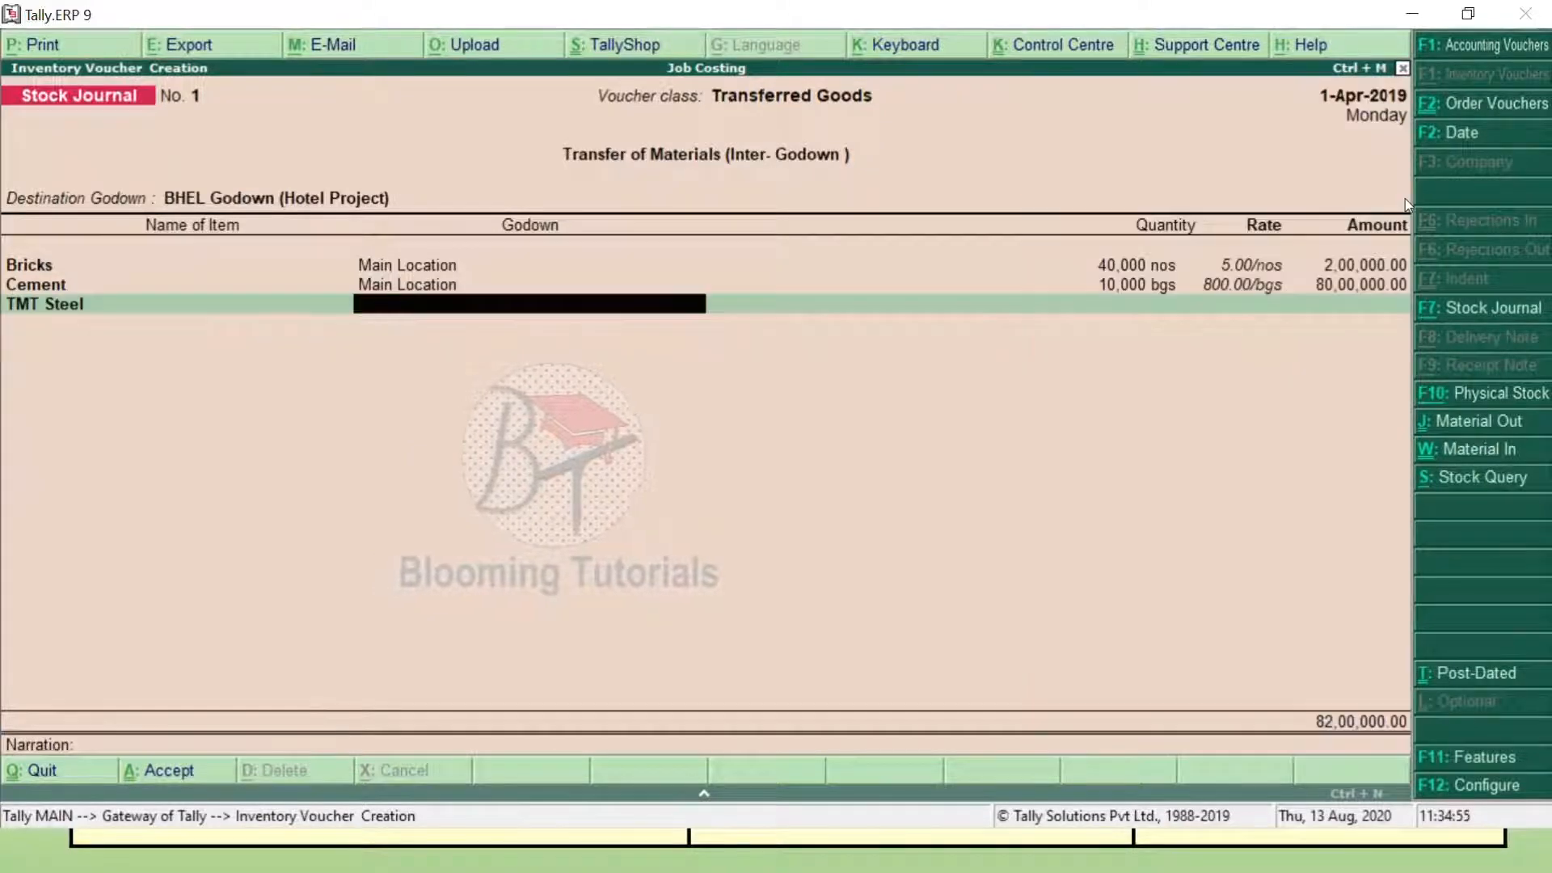
text(M)
key(Return)
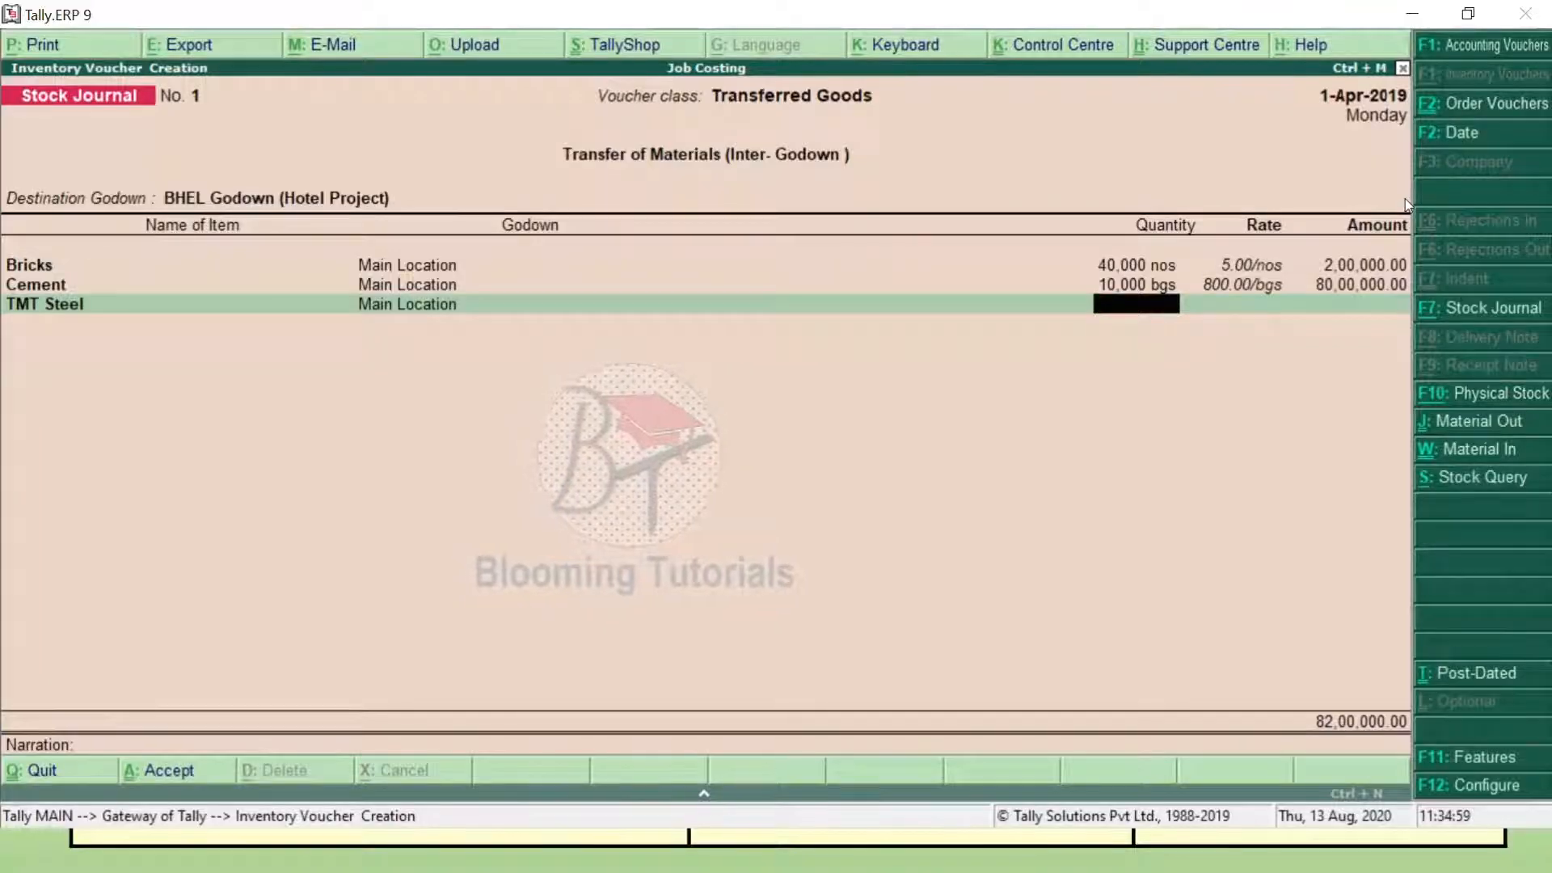
key(alt+Tab)
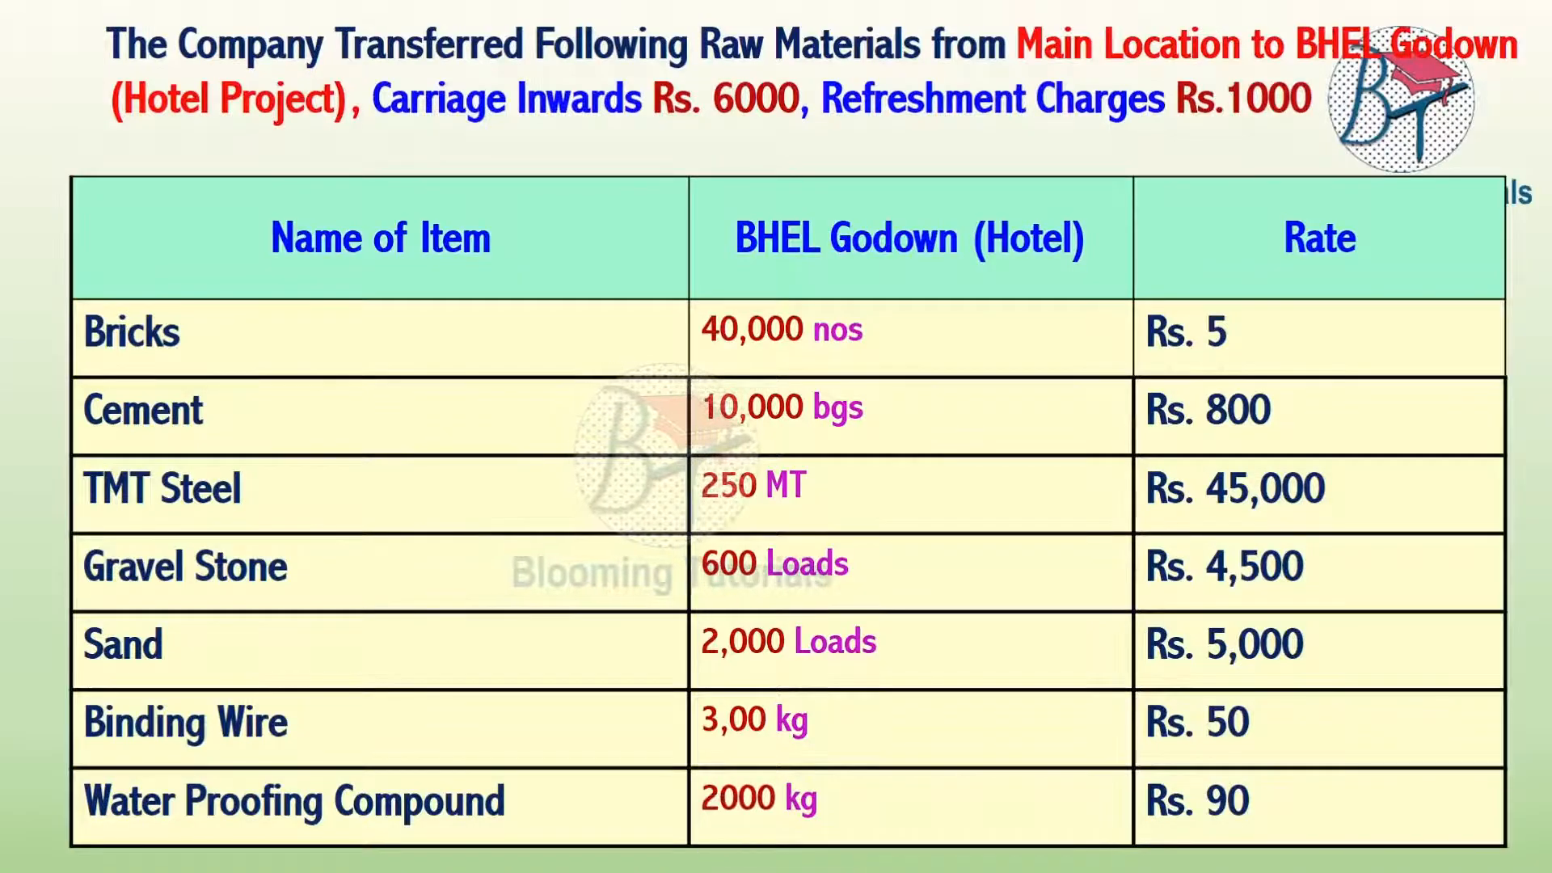
key(alt+Tab)
text(250)
key(Return)
key(Return)
key(Return)
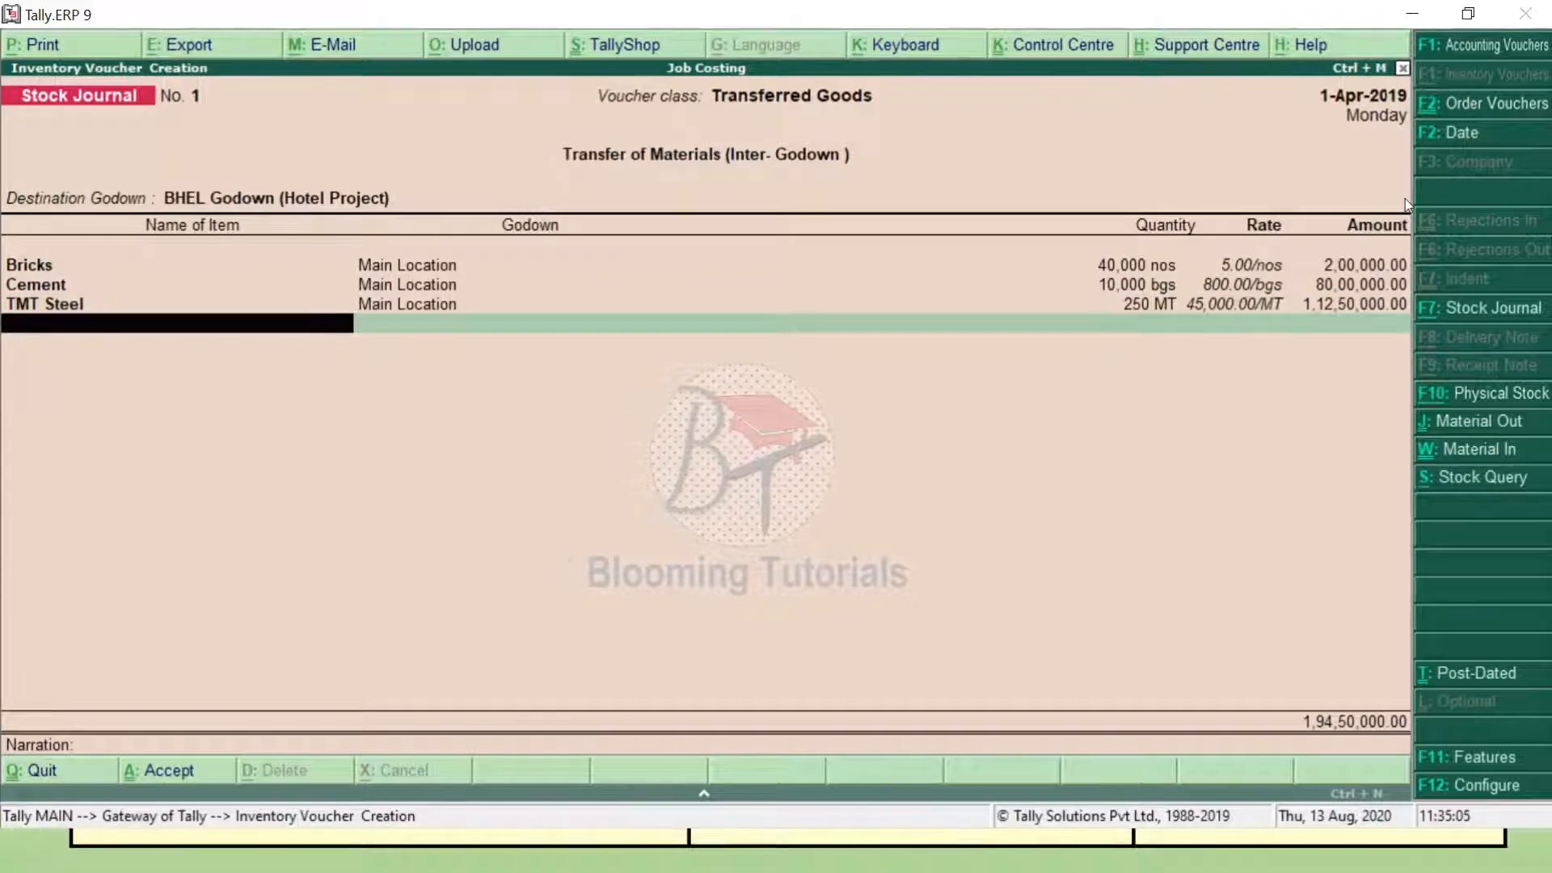
Add Gravel Stone from Main Location to the transfer with a quantity of 600 loads.
text(G)
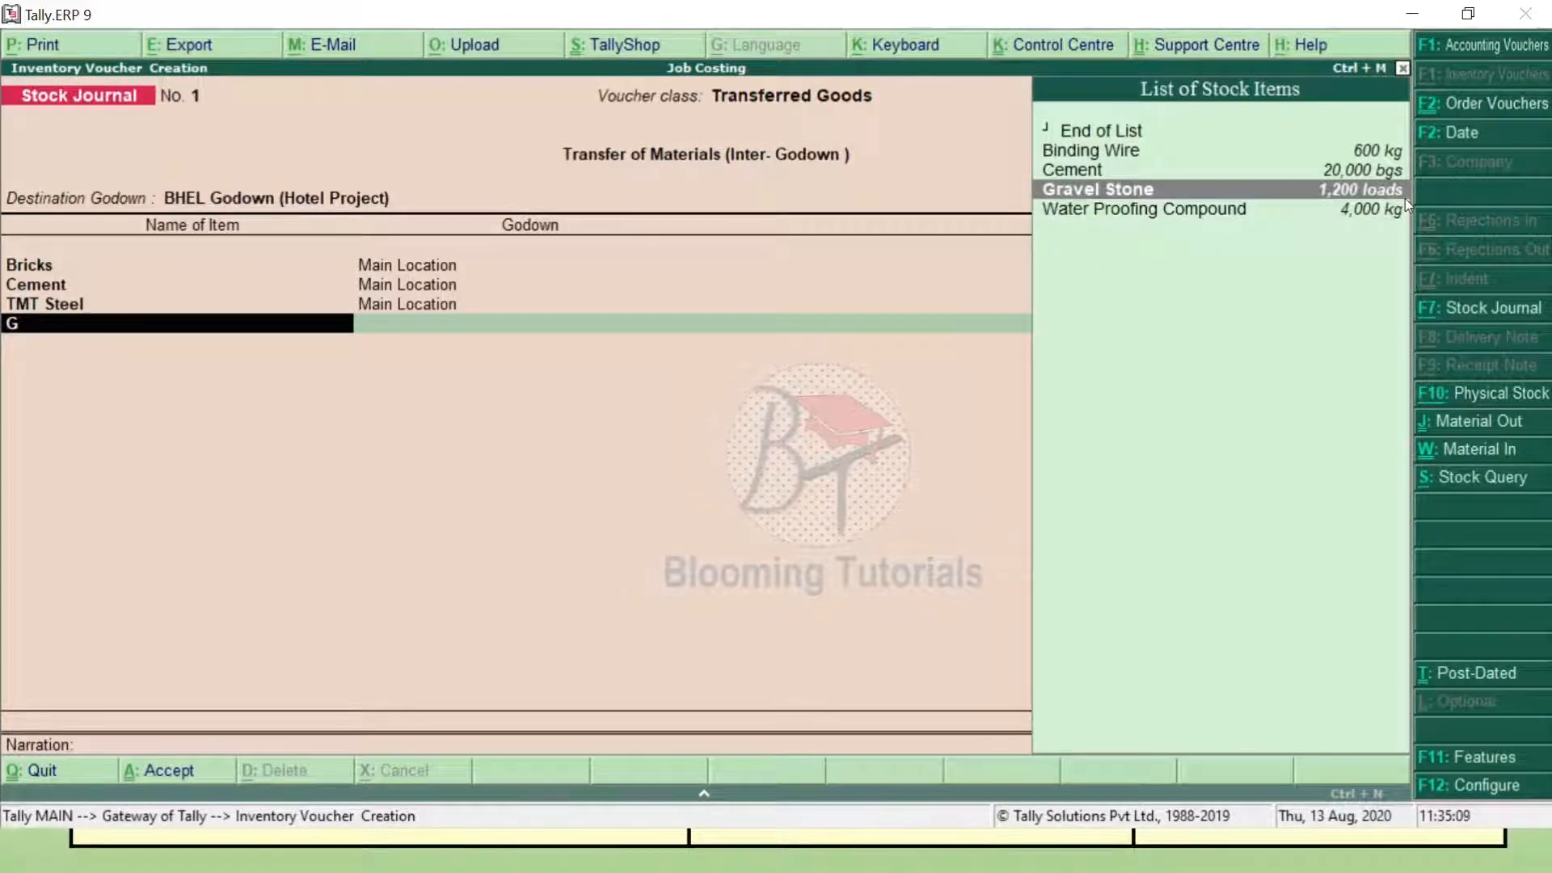
key(Return)
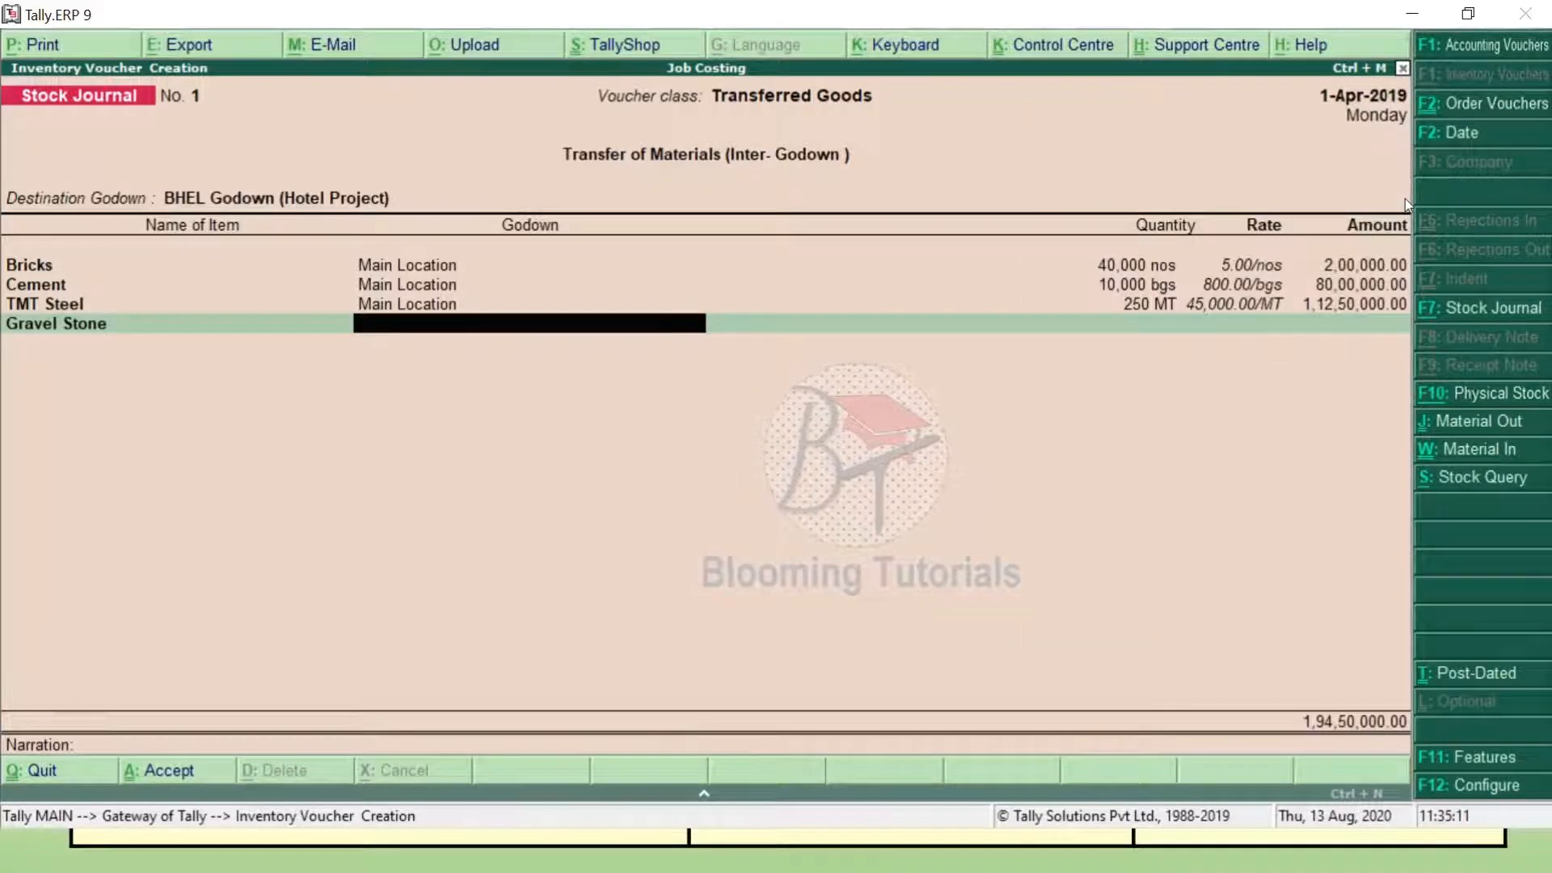
text(M)
key(Return)
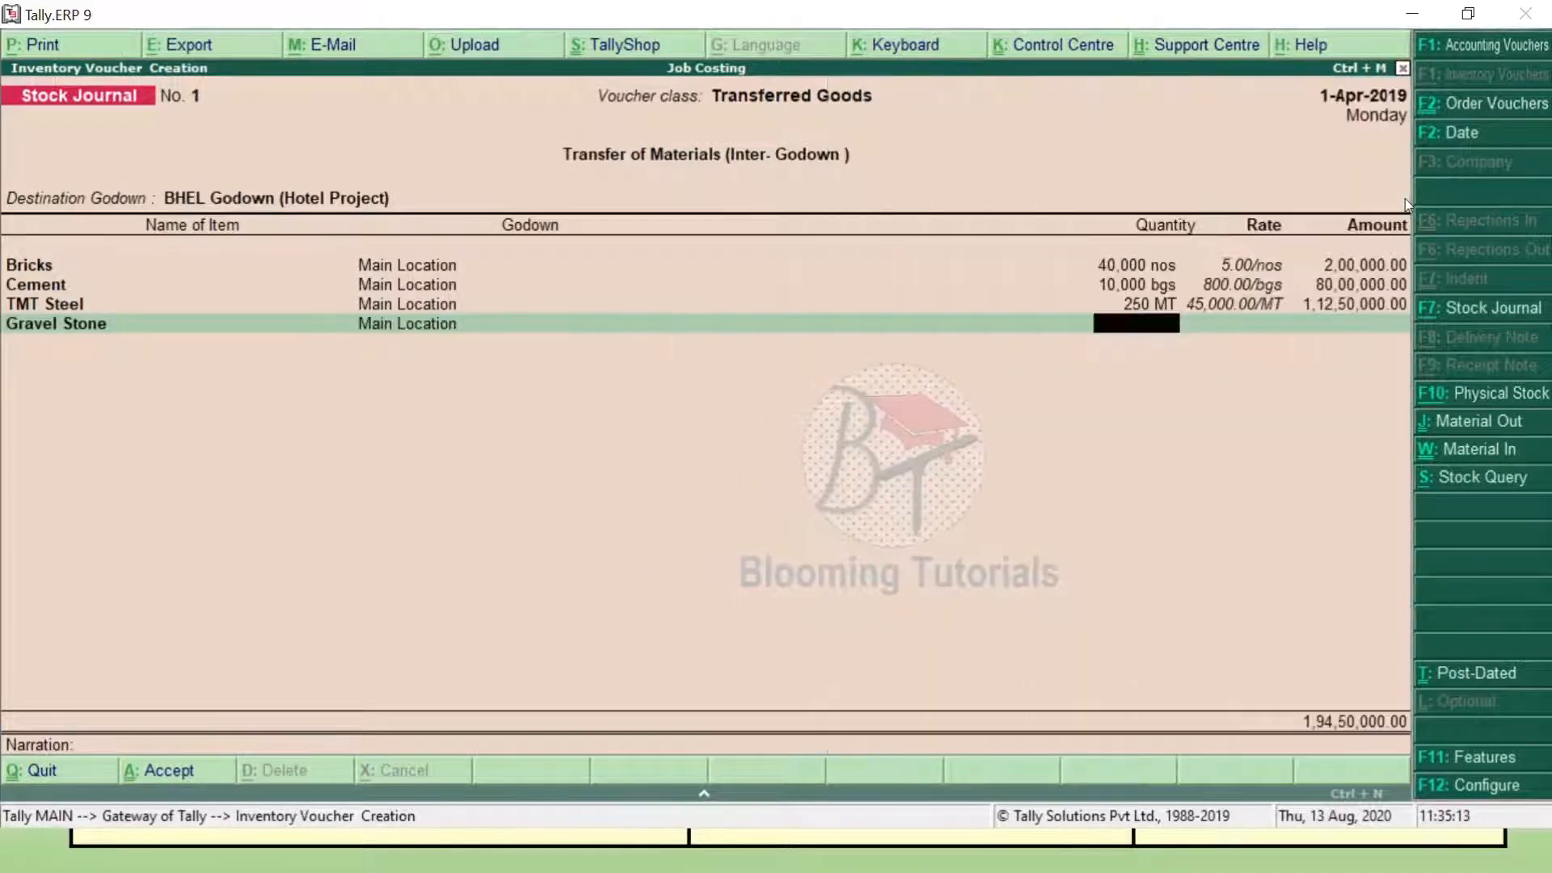
key(alt+Tab)
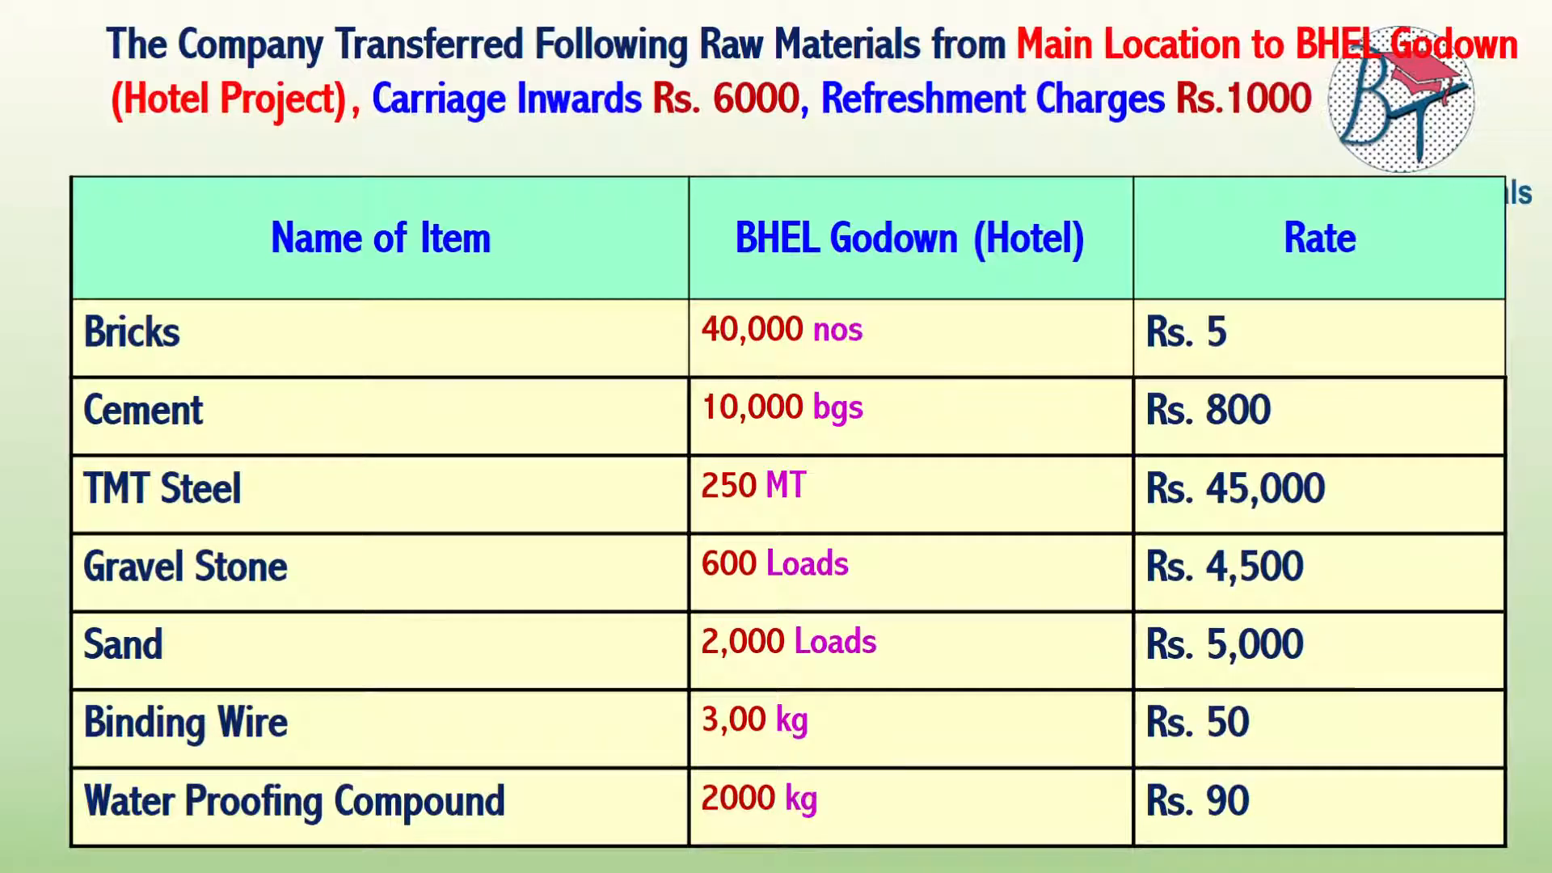
key(alt+Tab)
text(6)
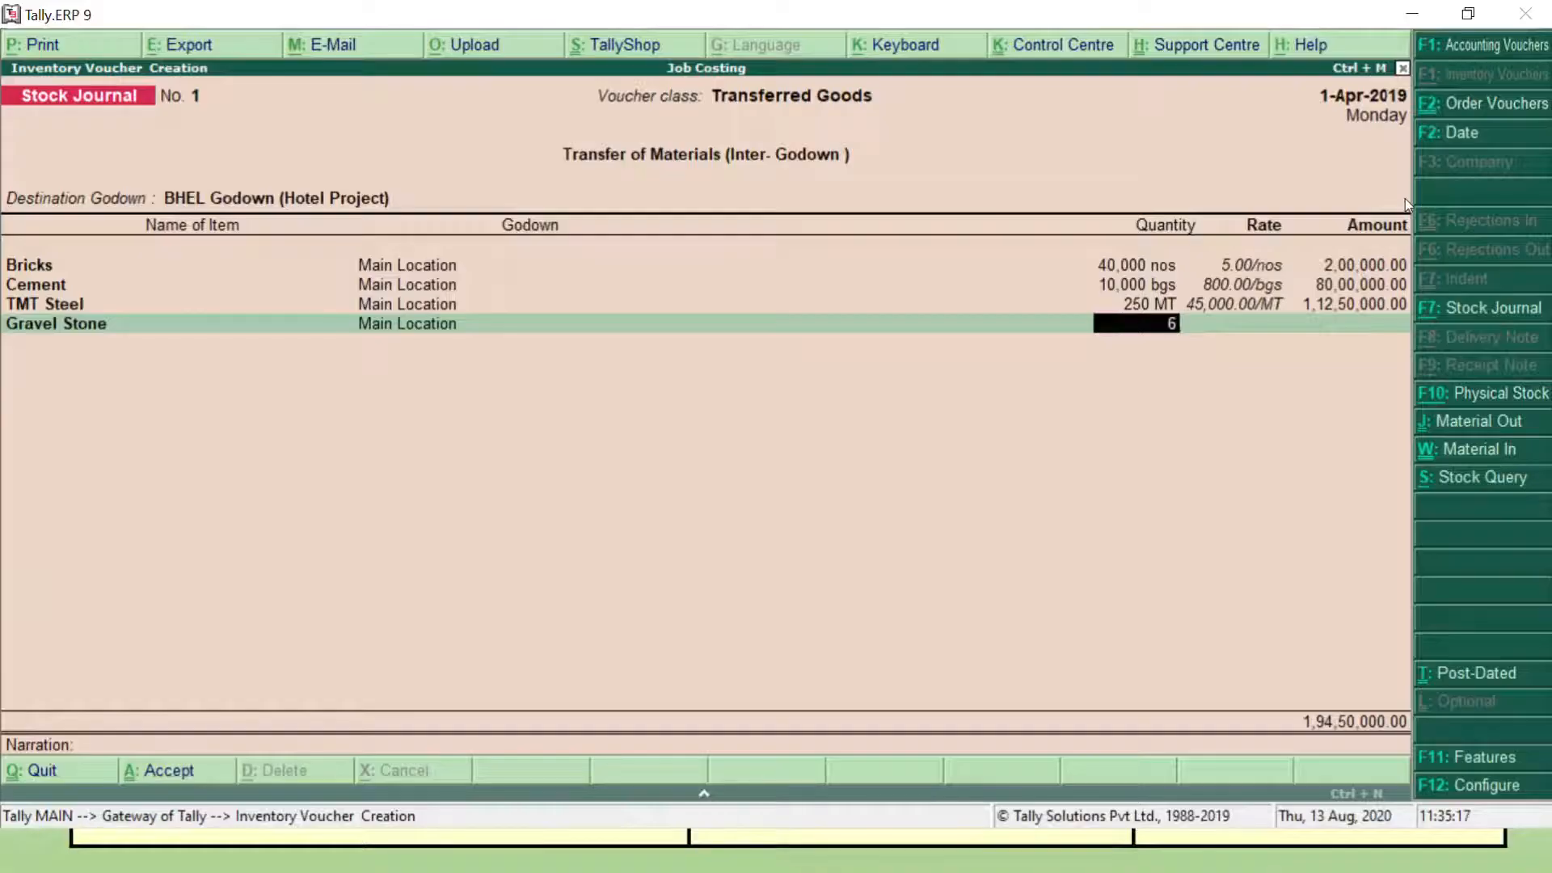
text(00)
key(Return)
key(Return)
key(Return)
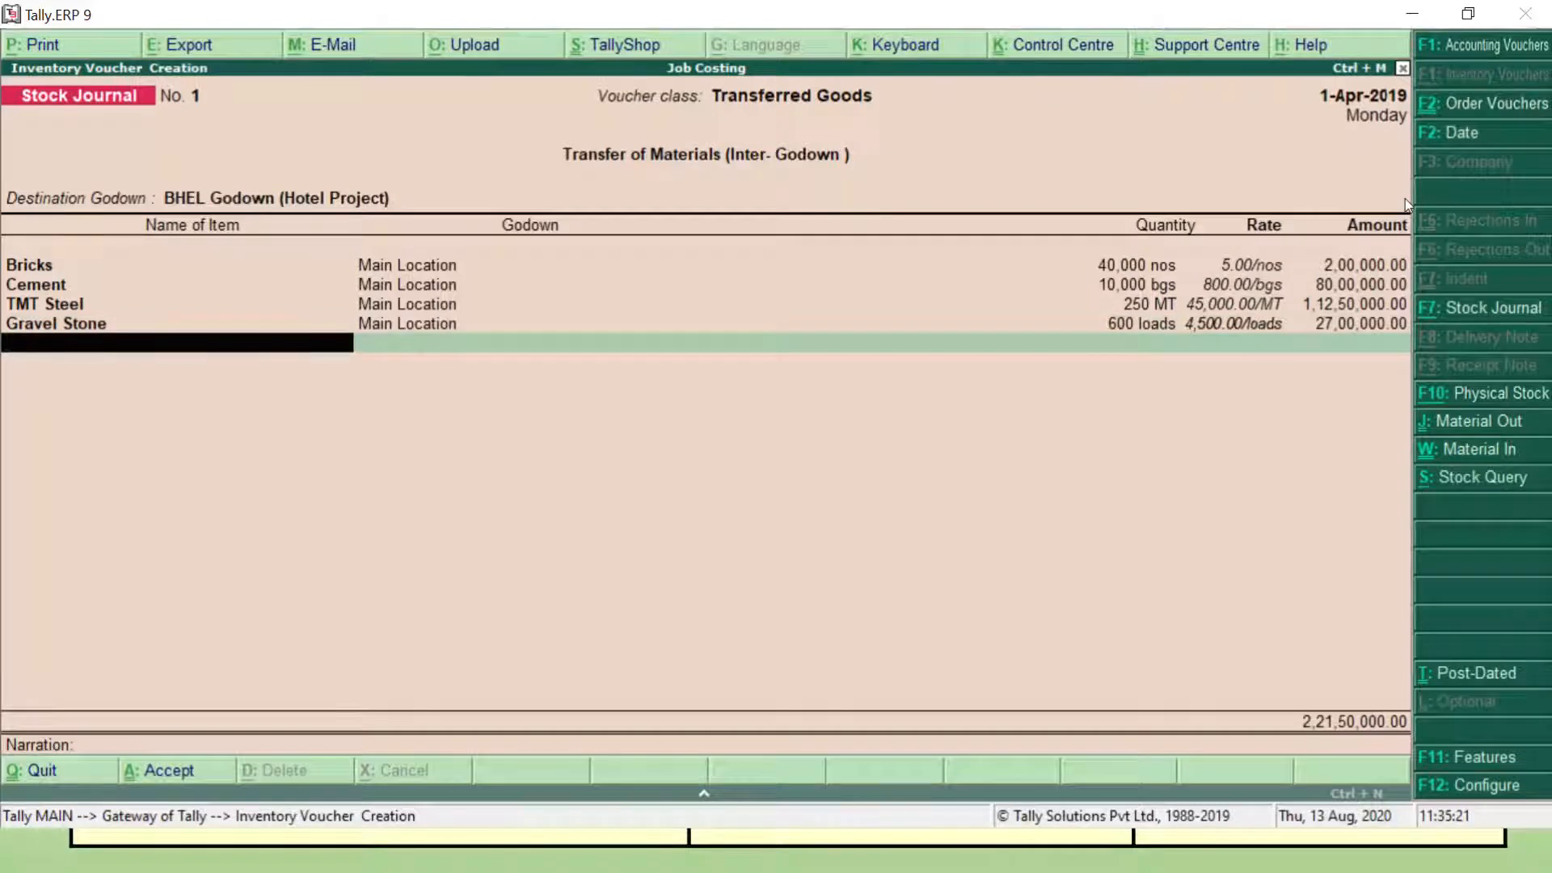
Add Sand from Main Location to the transfer with a quantity of 2,000 loads.
text(Sand)
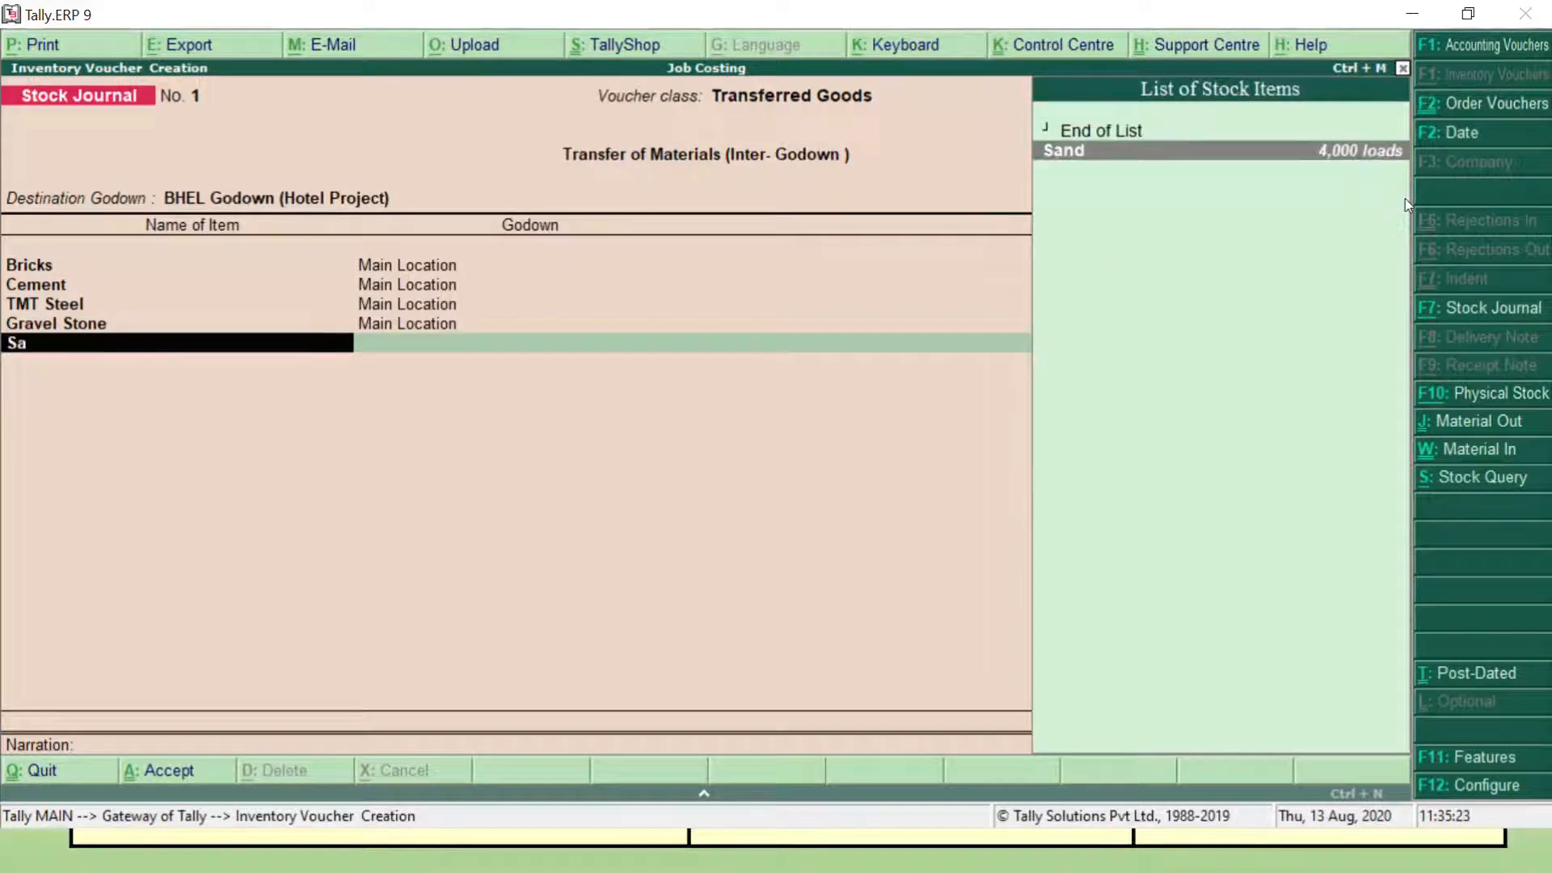
key(Return)
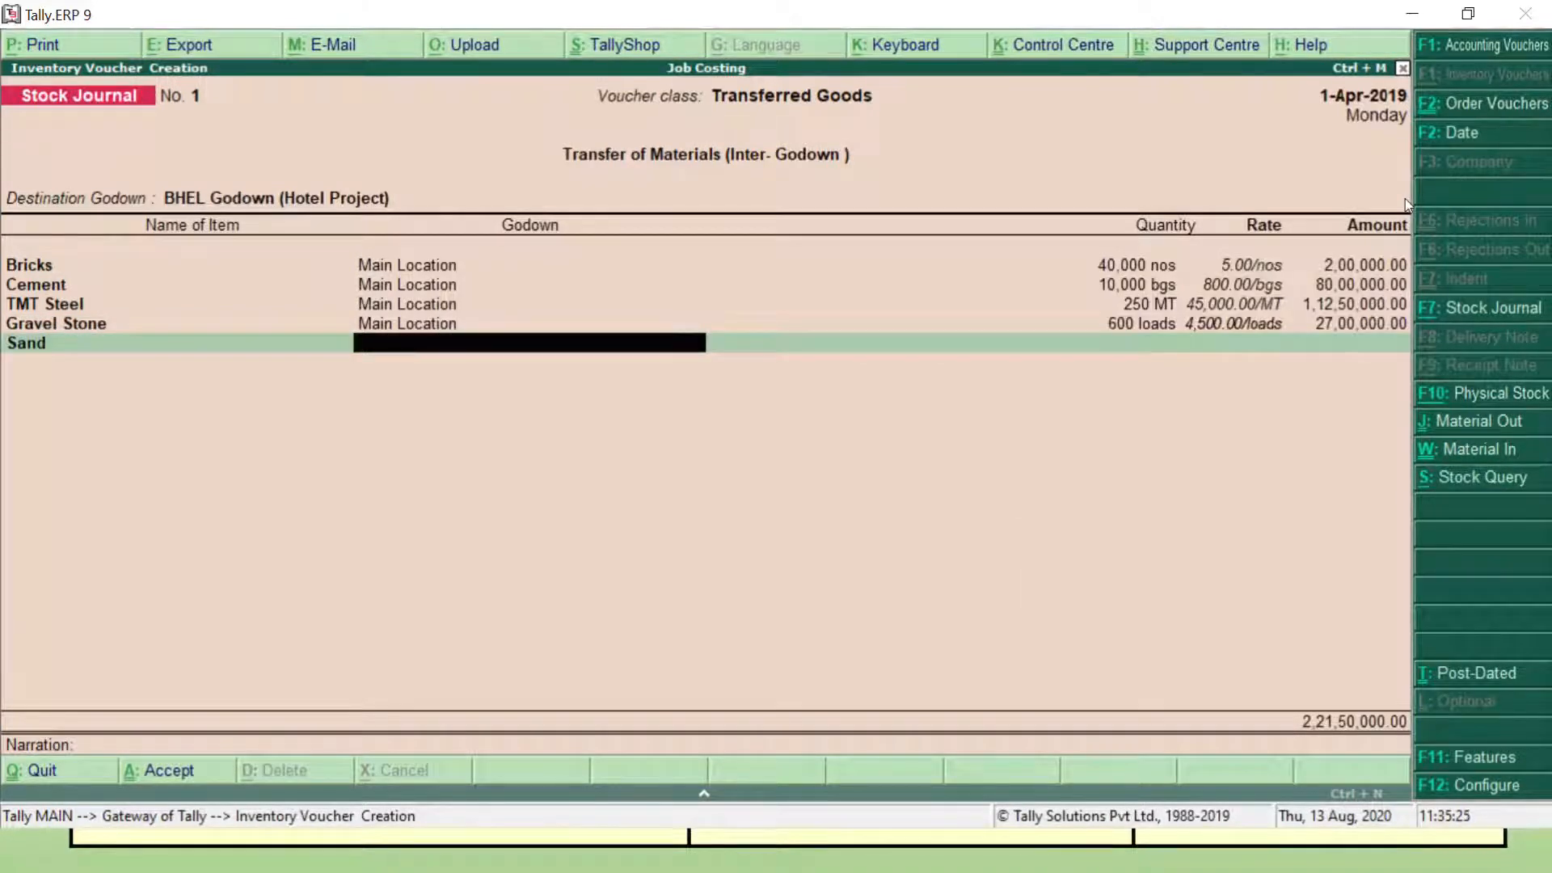
key(BackSpace)
key(Return)
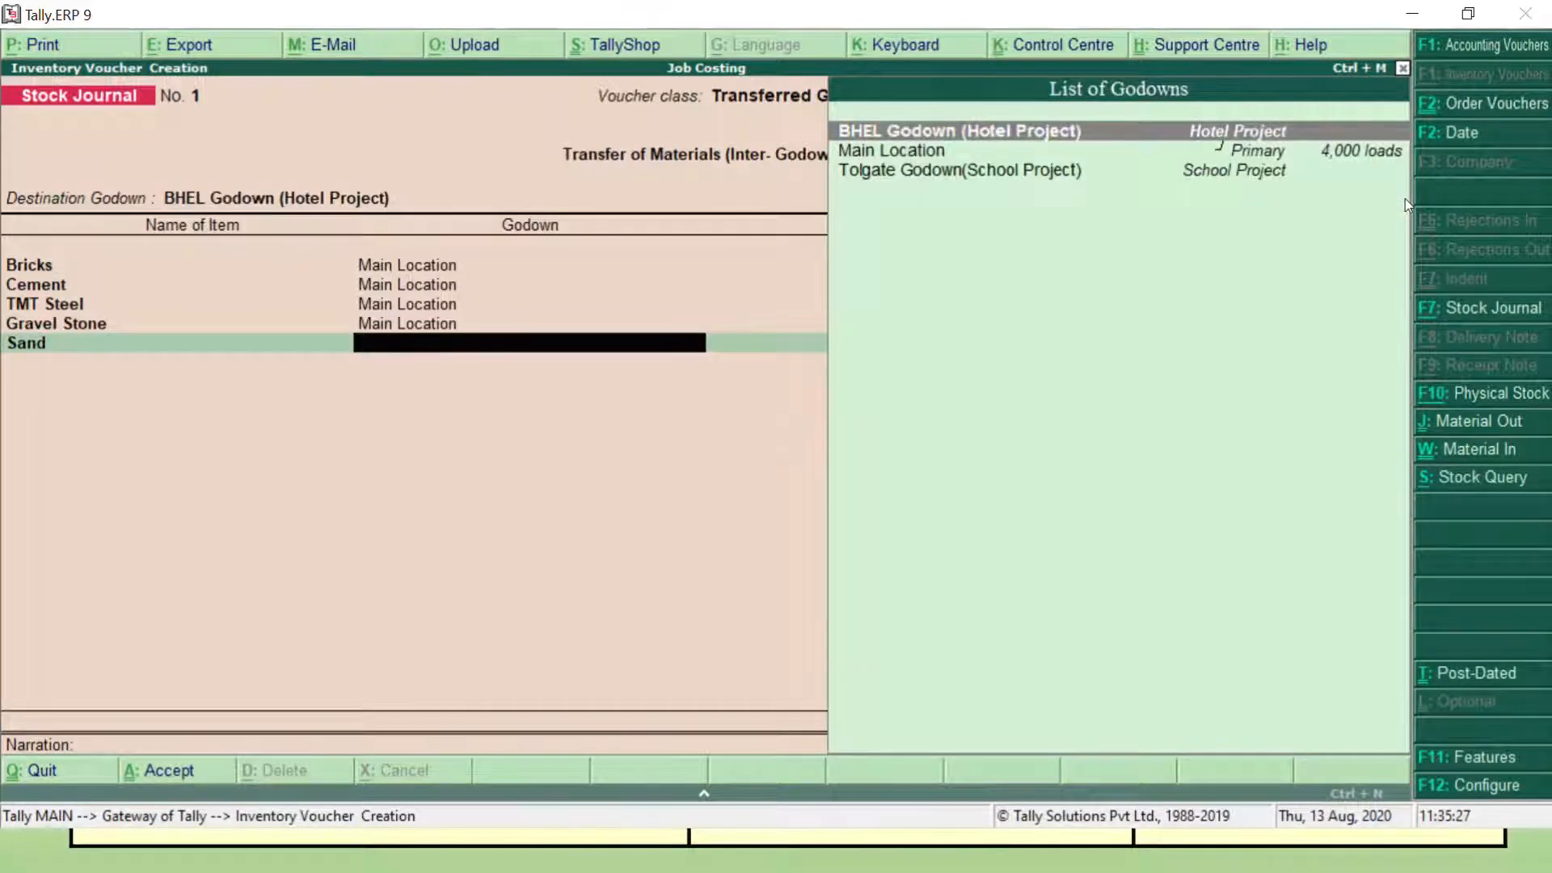
text(M)
key(Return)
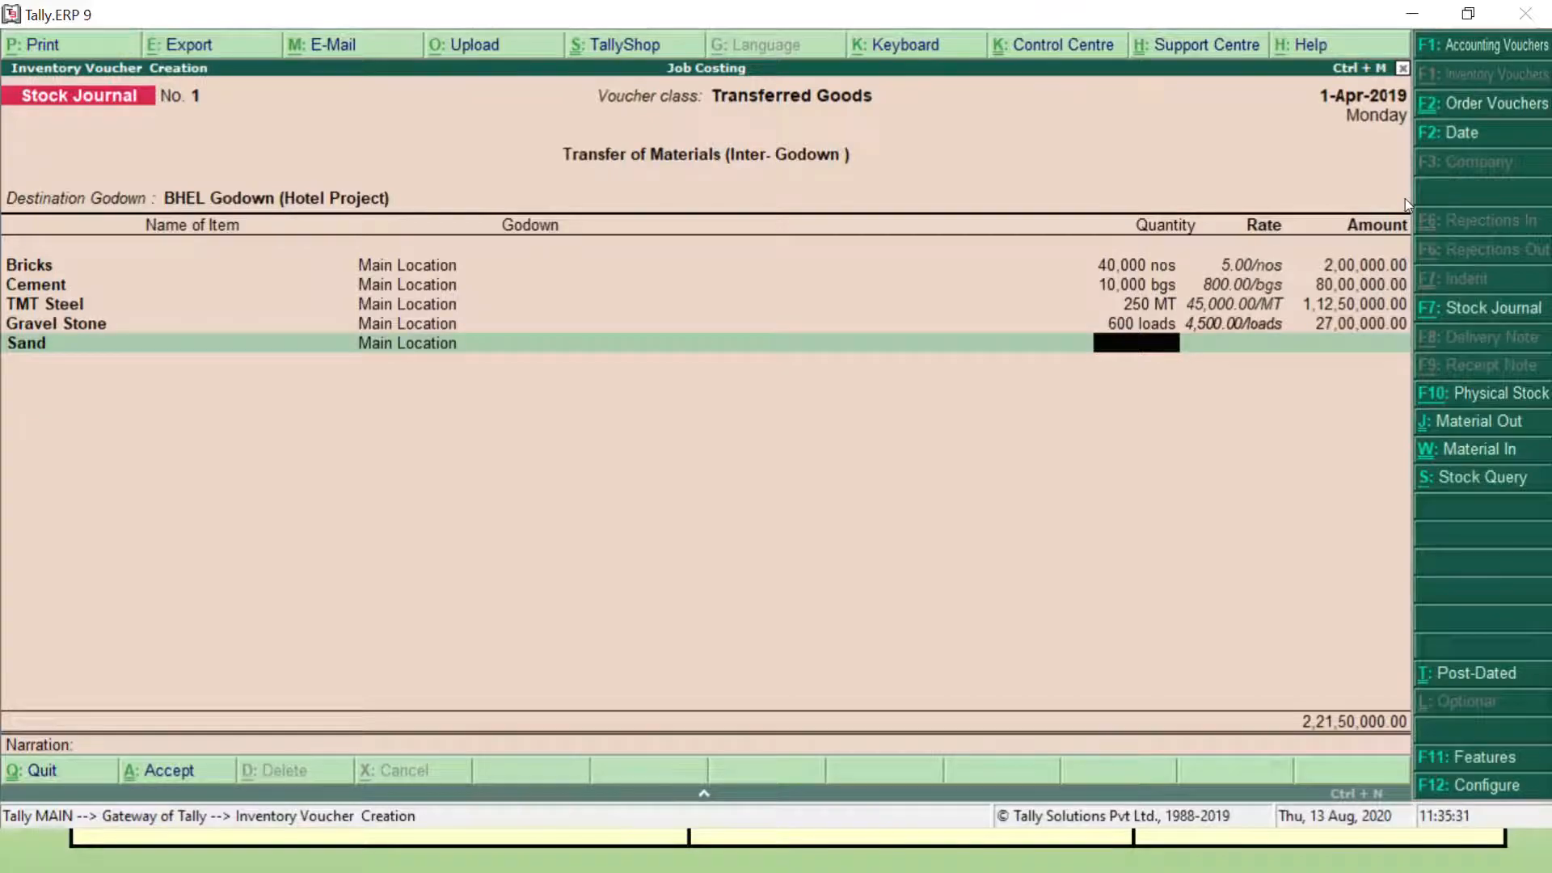
key(alt+Tab)
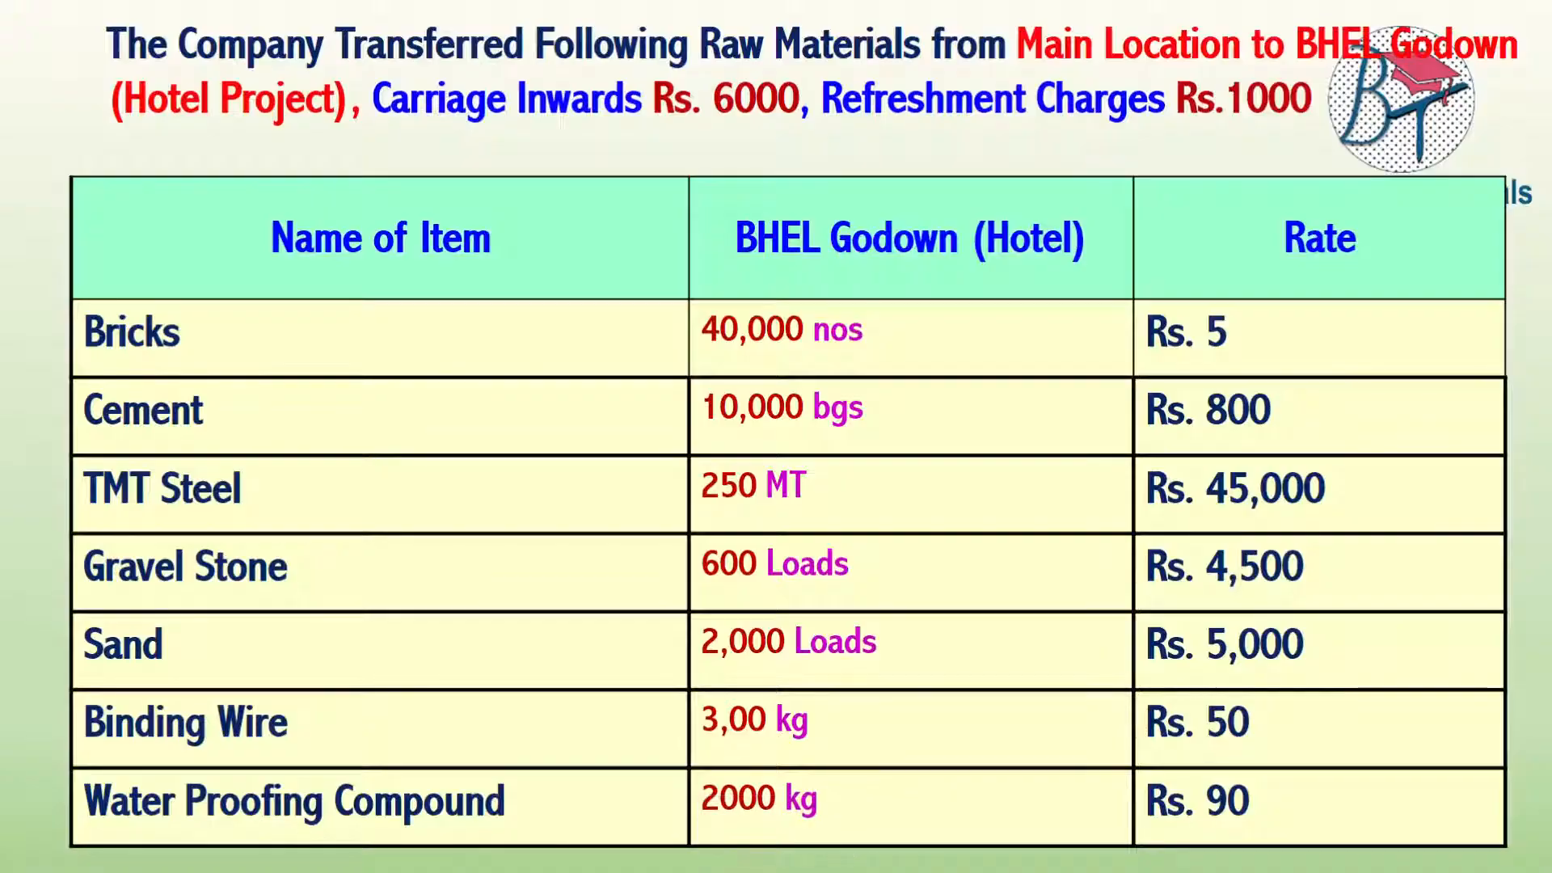
key(alt+Tab)
text(2000)
key(Return)
key(Return)
key(Return)
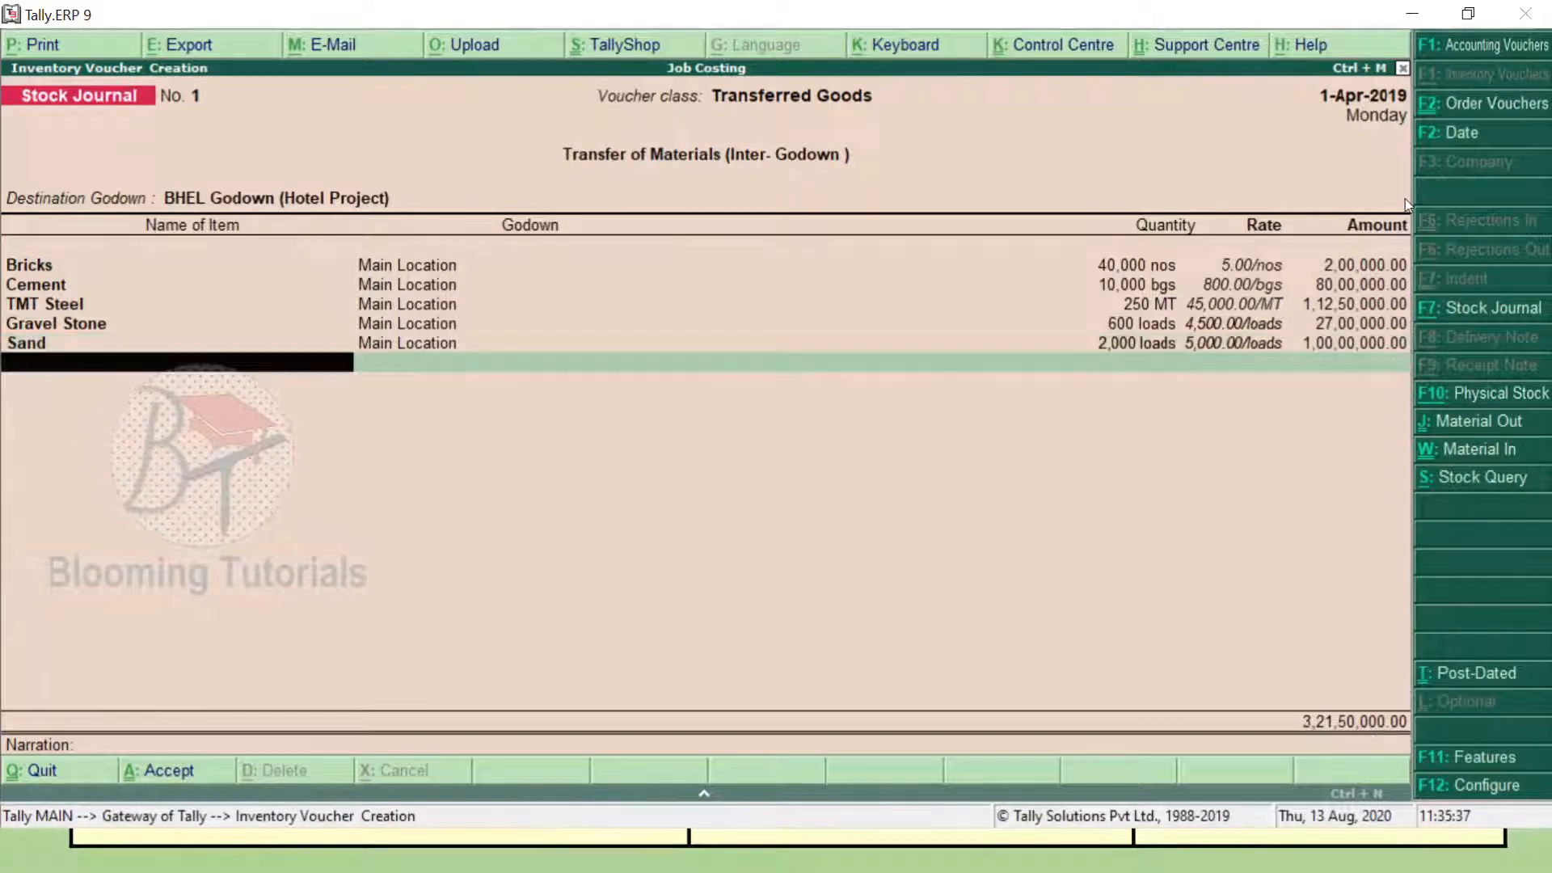
Add Binding Wire from Main Location to the transfer with a quantity of 300 kg.
text(bi)
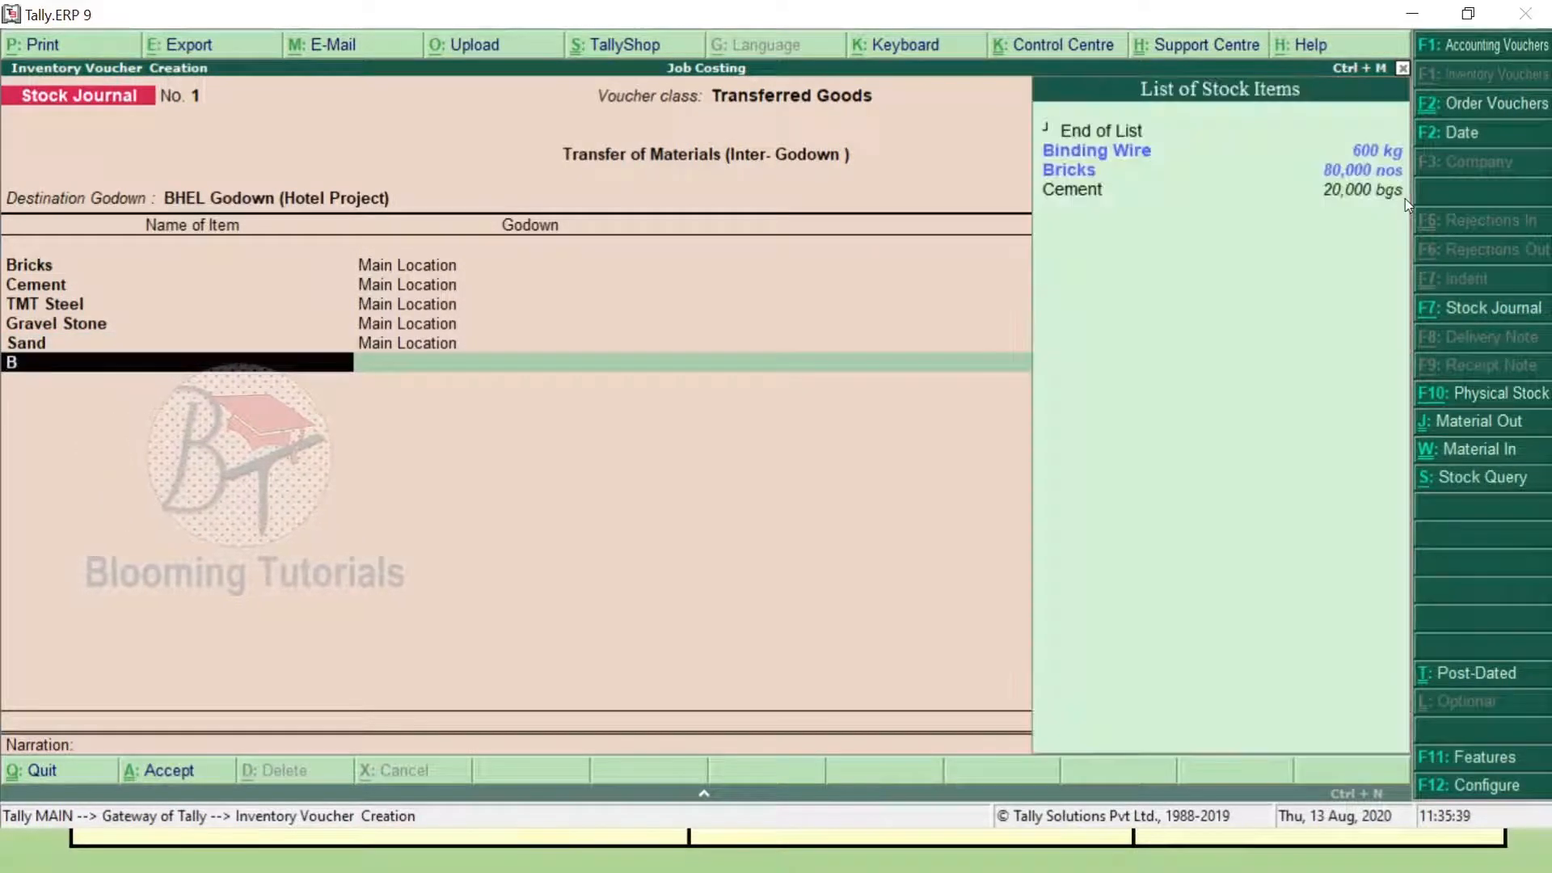
key(Return)
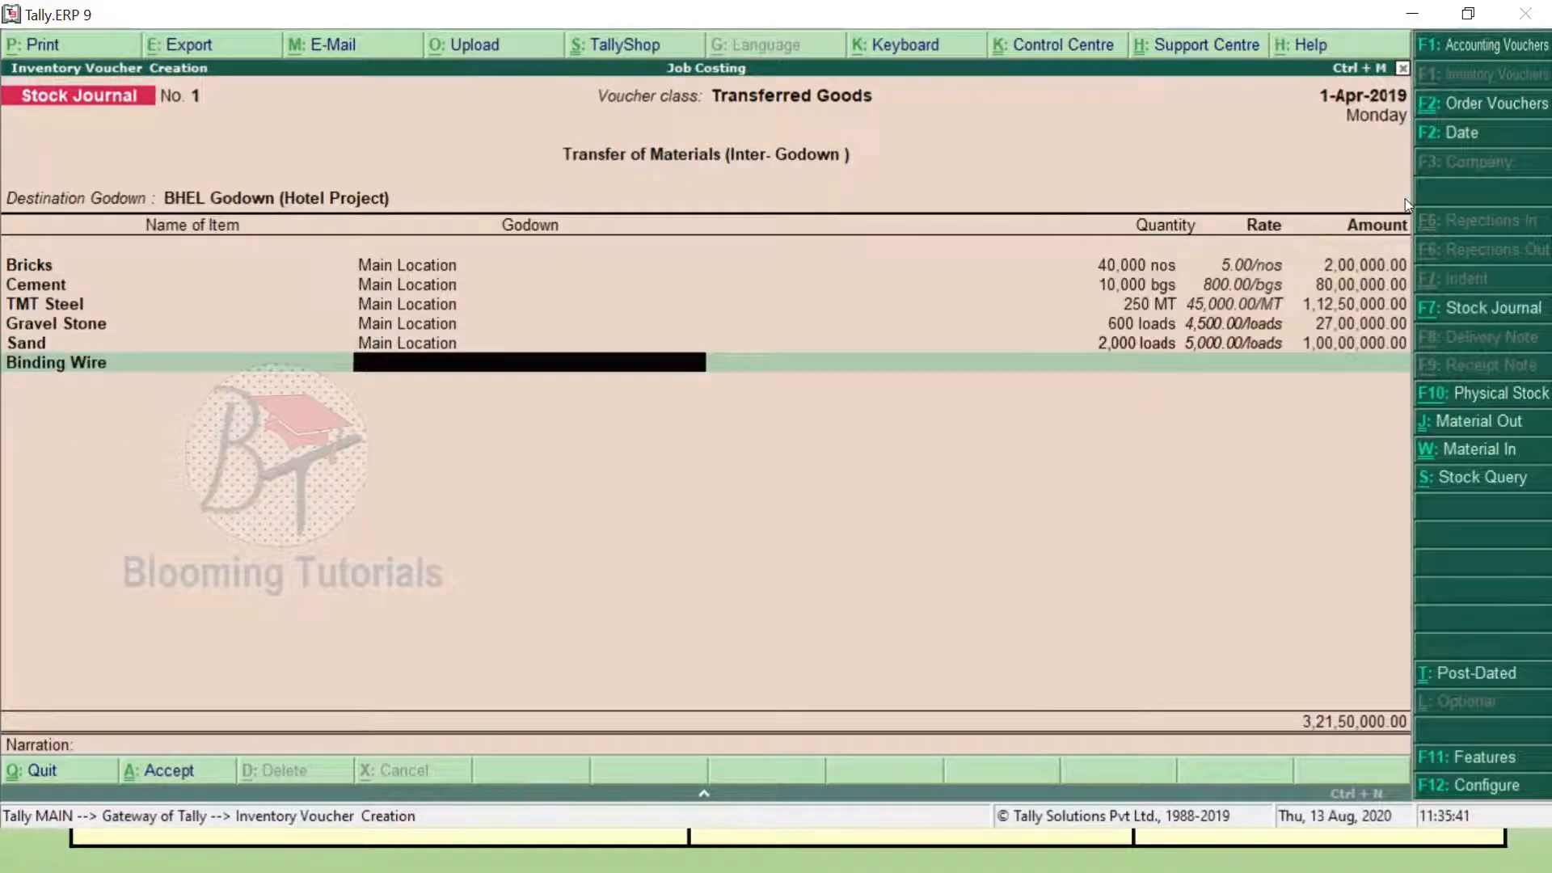
key(BackSpace)
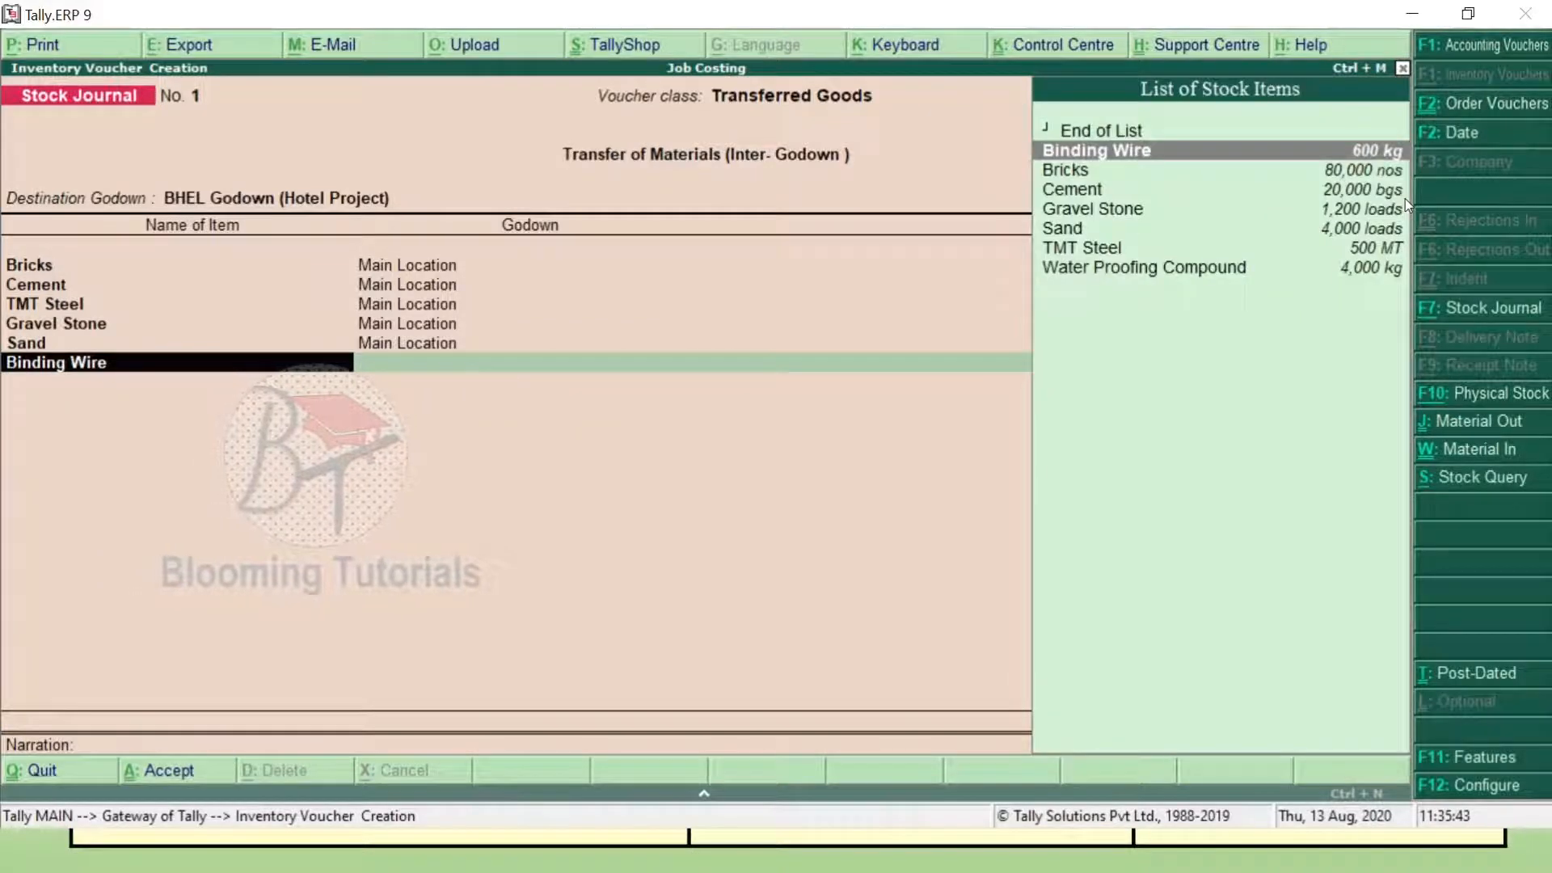
key(Return)
text(M)
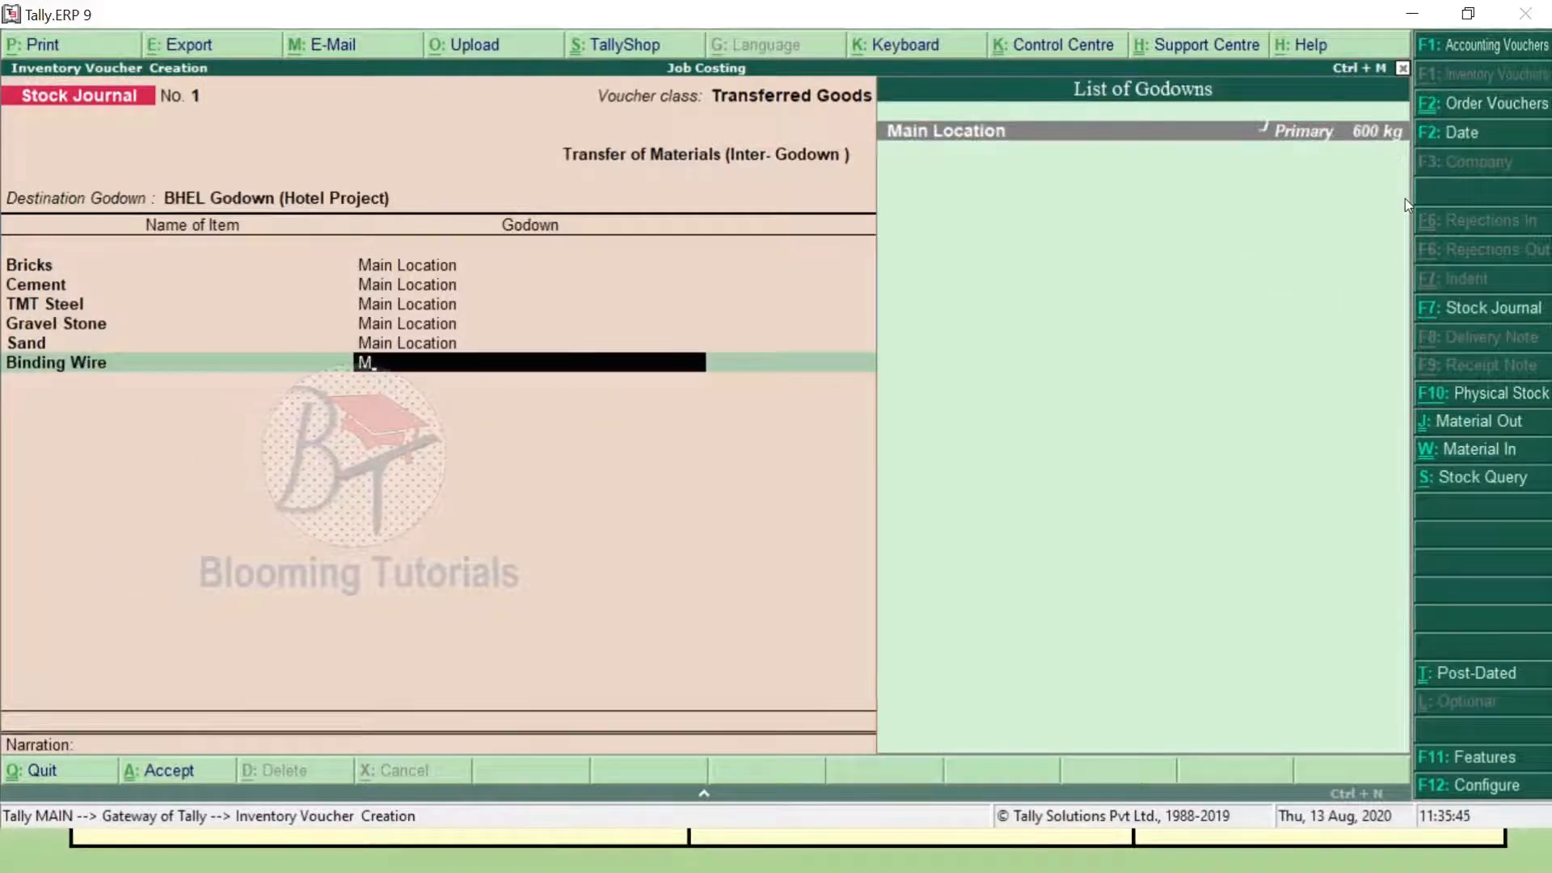
key(Return)
key(alt+Tab)
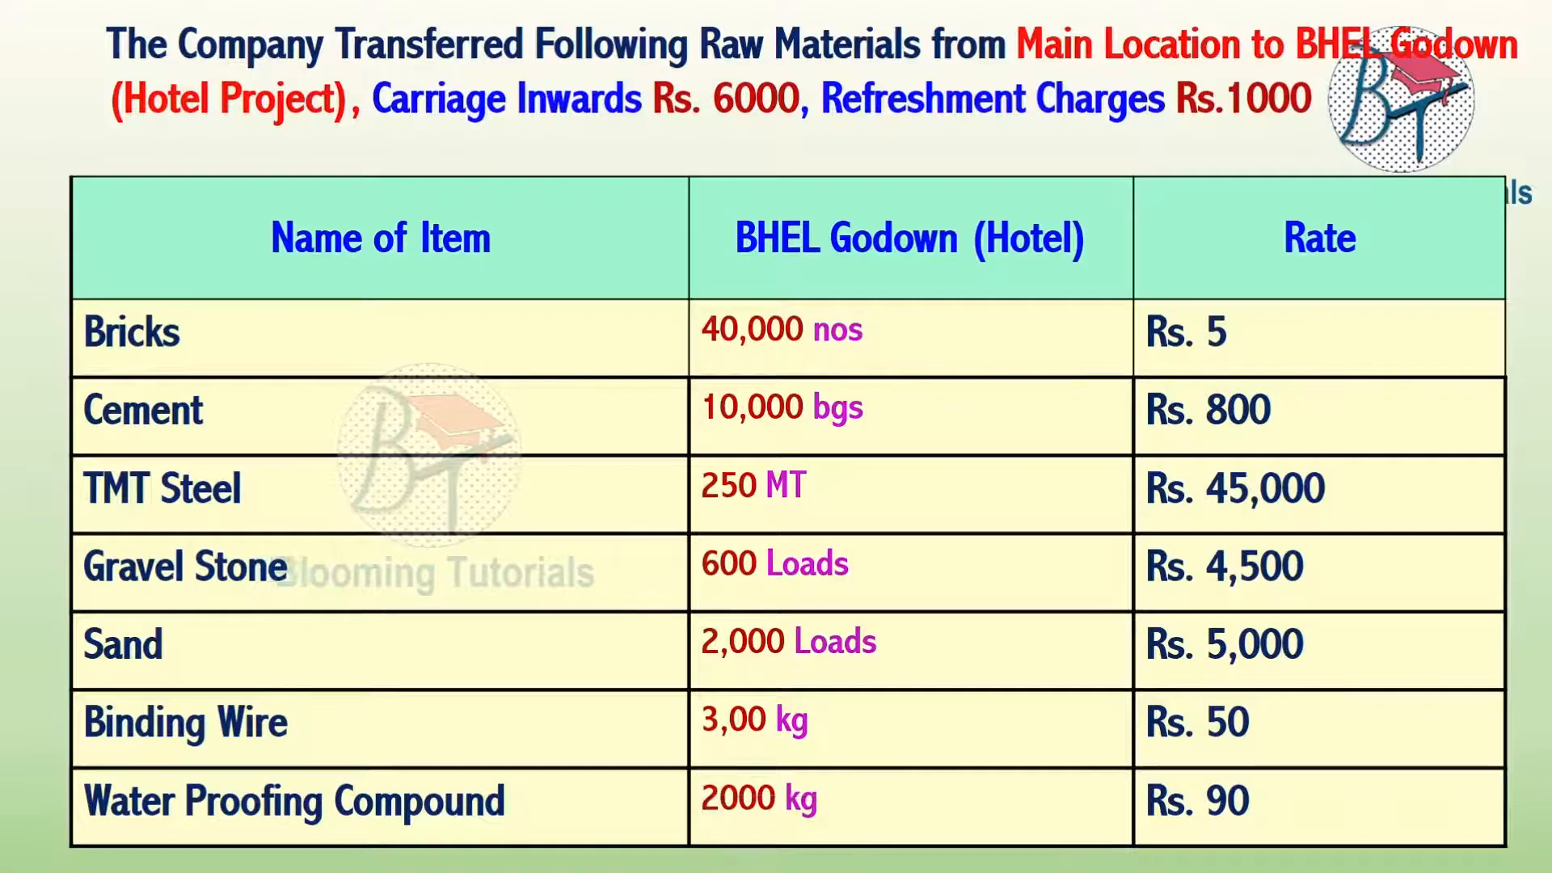
key(alt+Tab)
text(300)
key(Return)
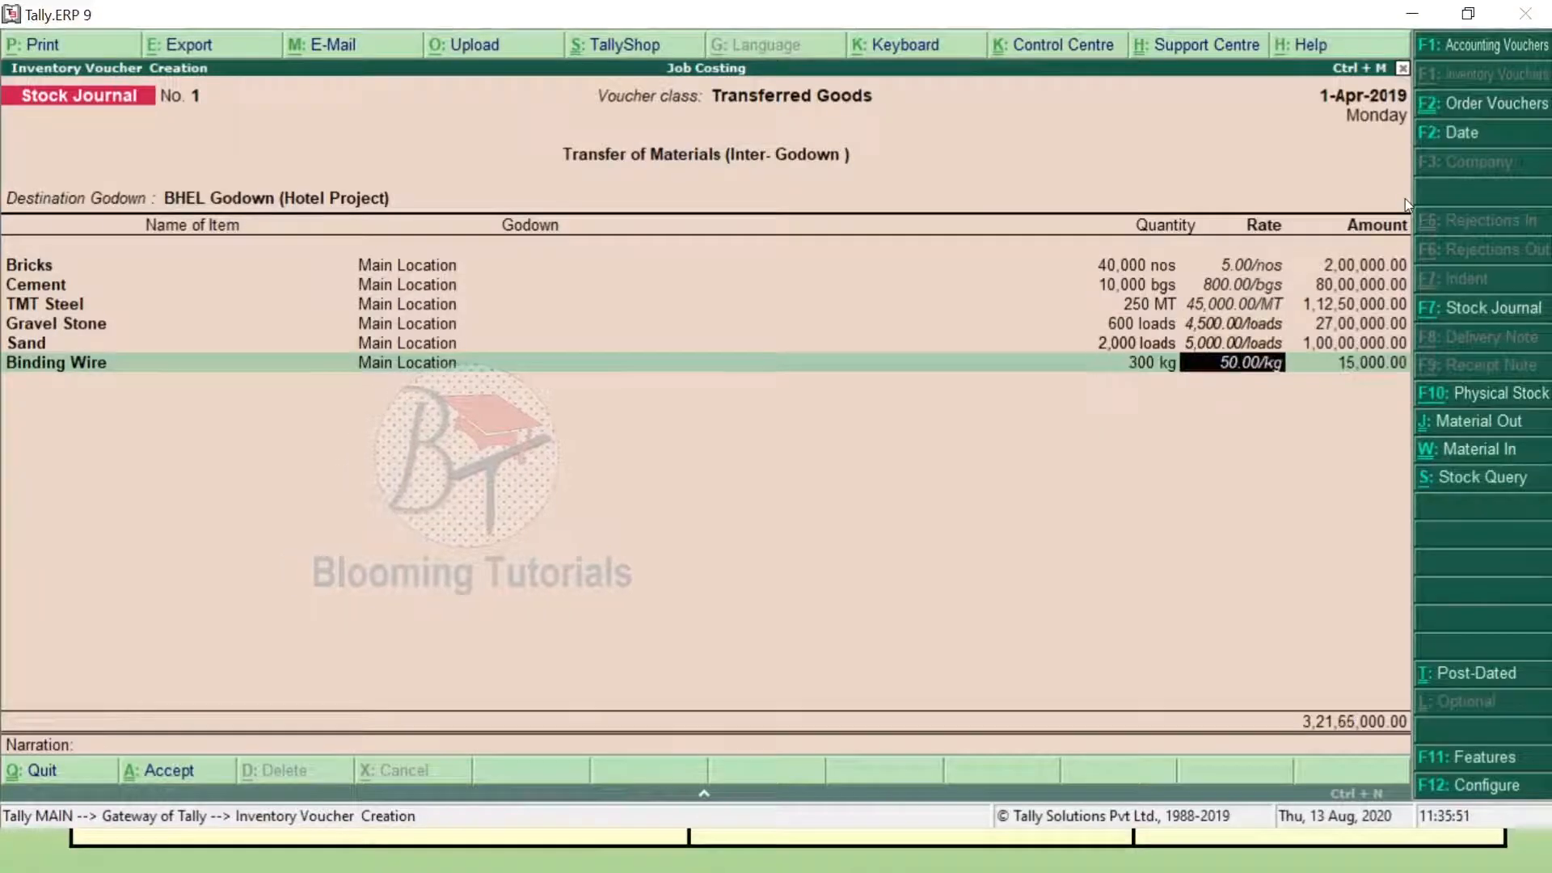
key(Return)
key(Return)
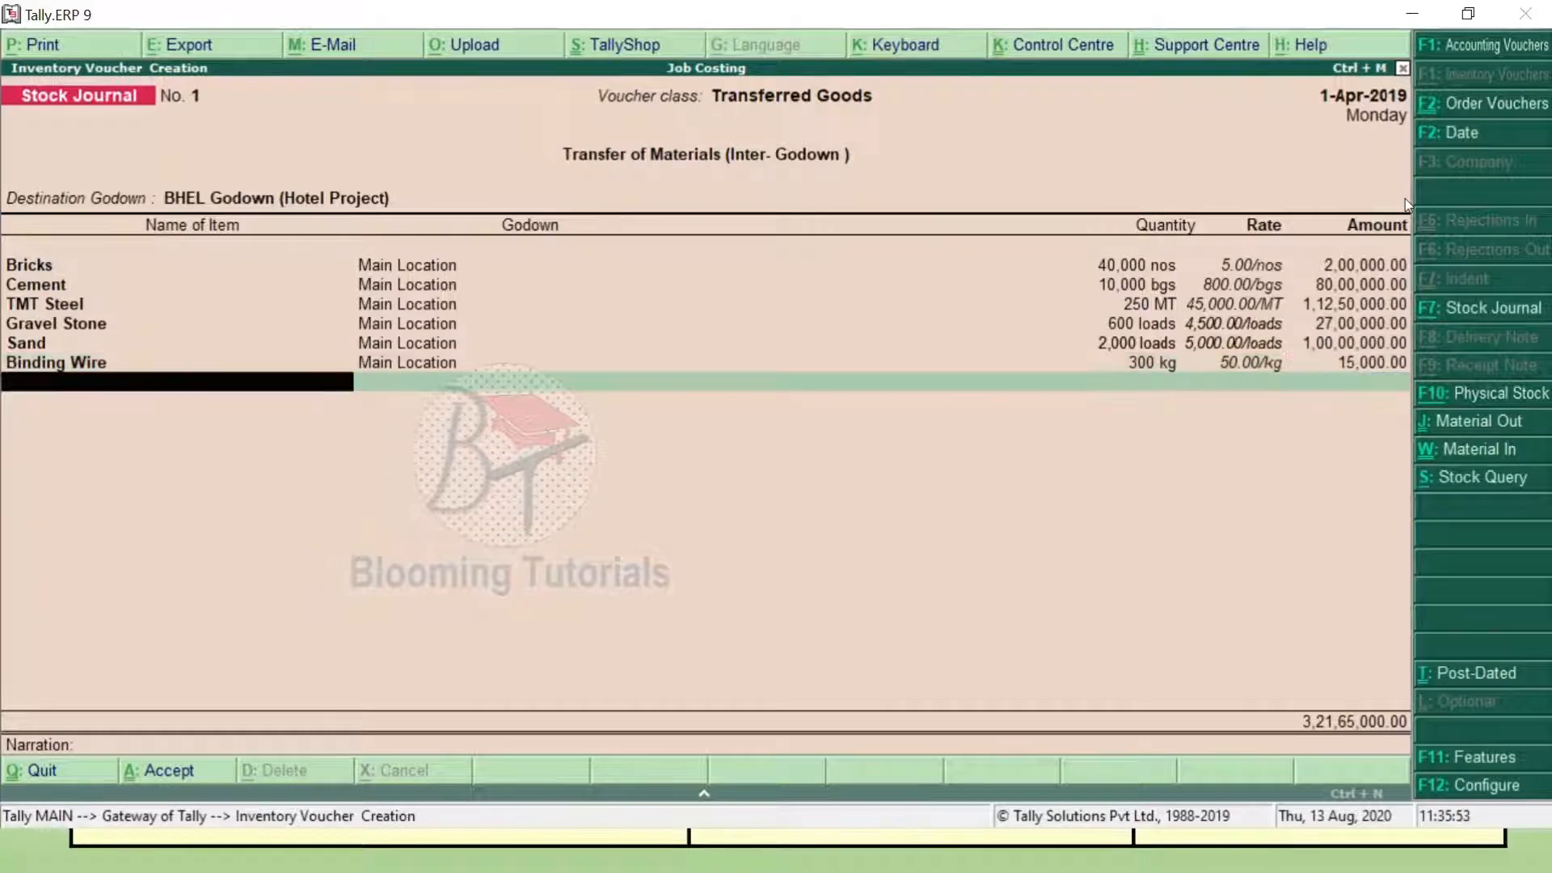
Add Water Proofing Compound from Main Location to the transfer with a quantity of 2,000 kg.
text(W)
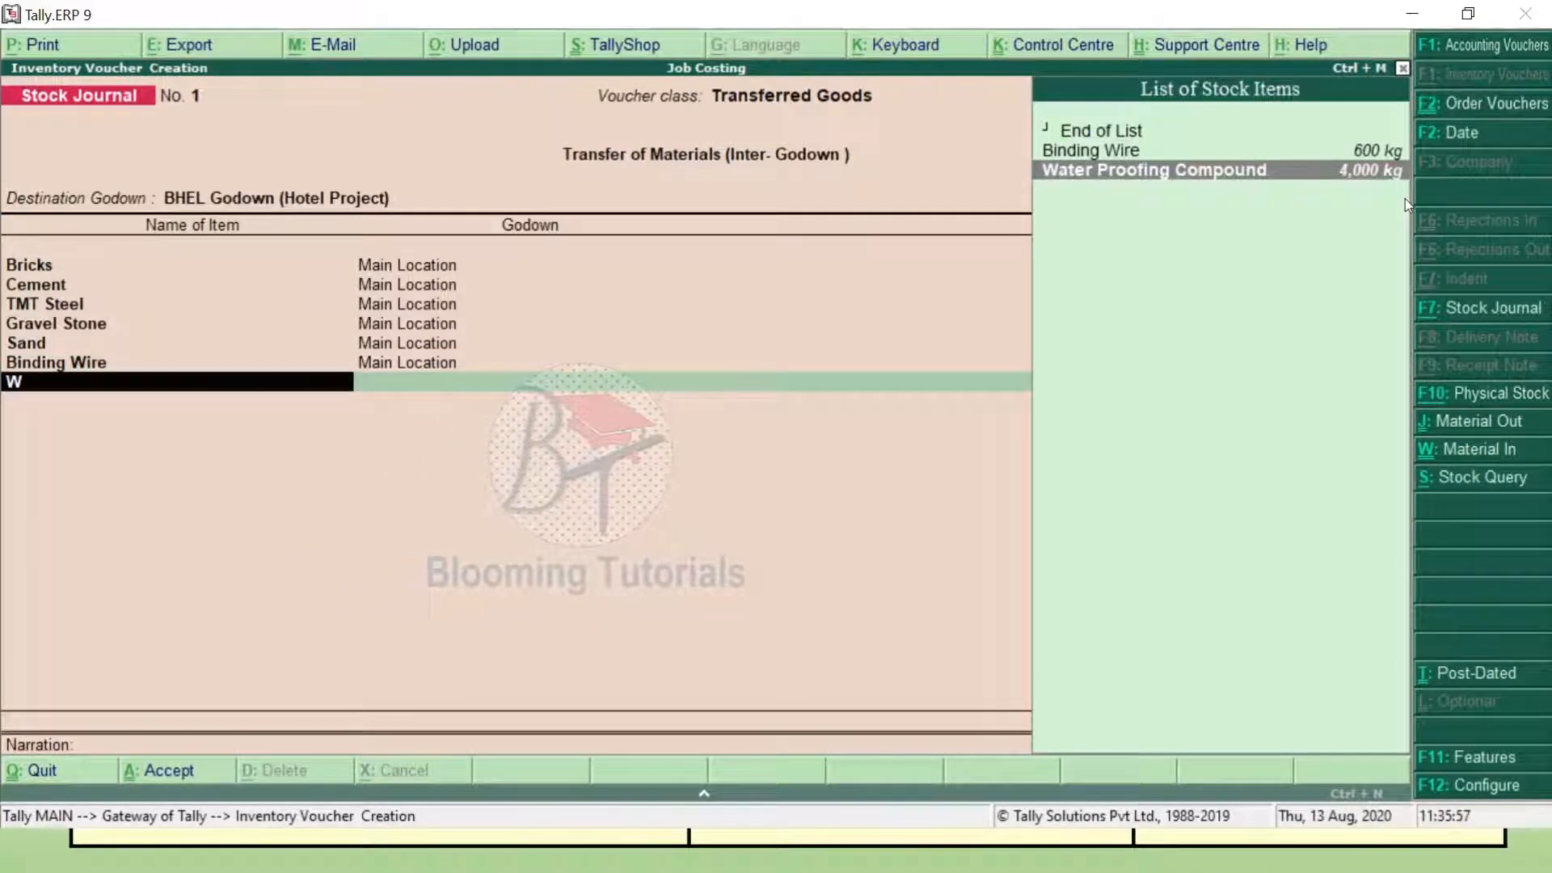
key(Return)
text(M)
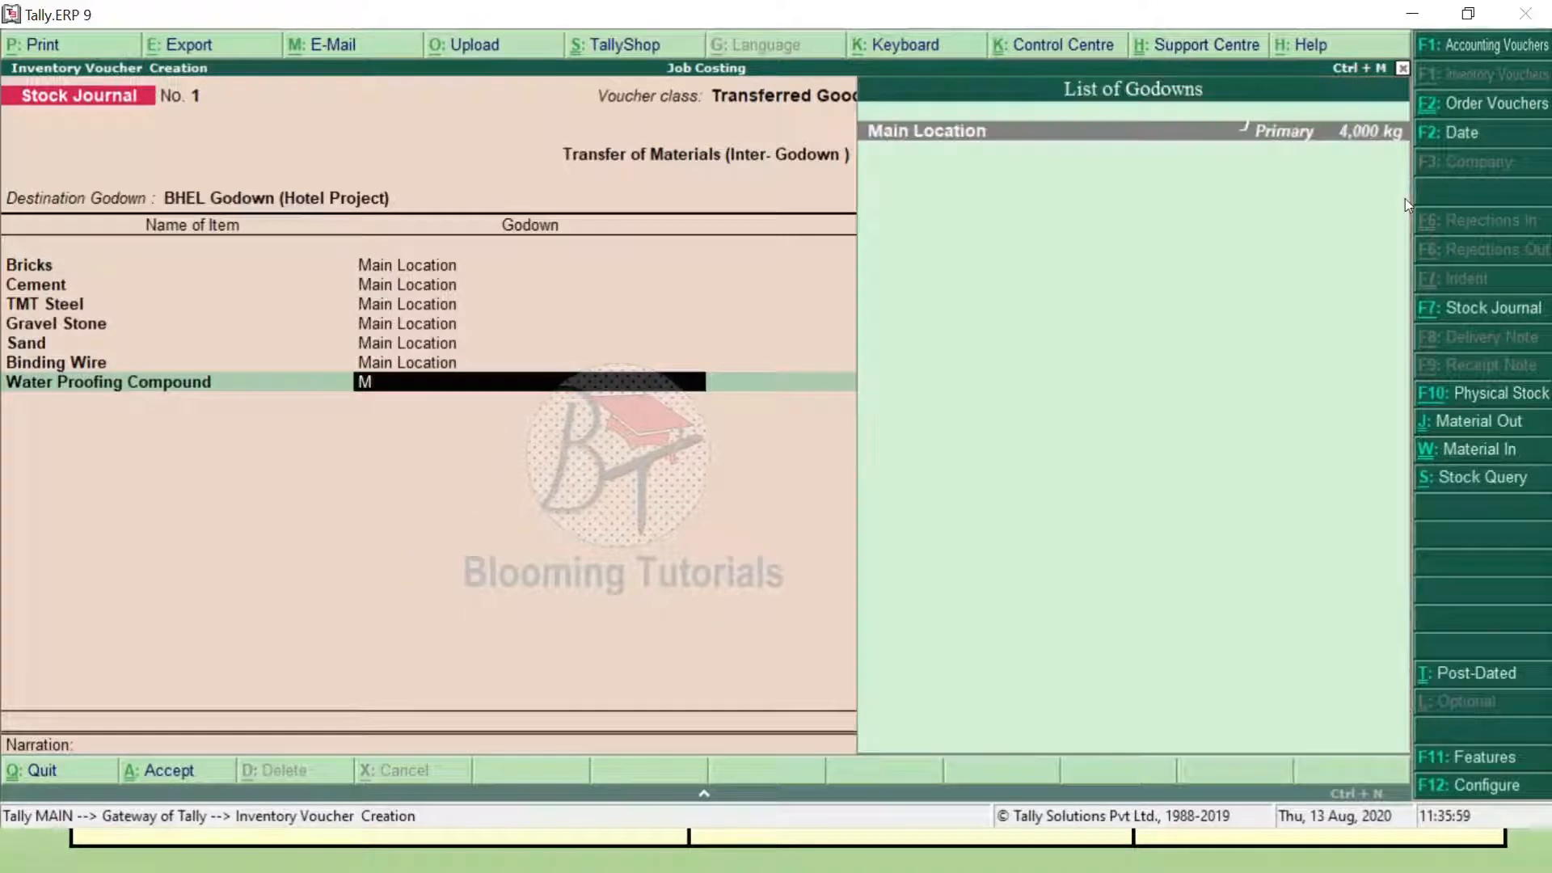
key(Return)
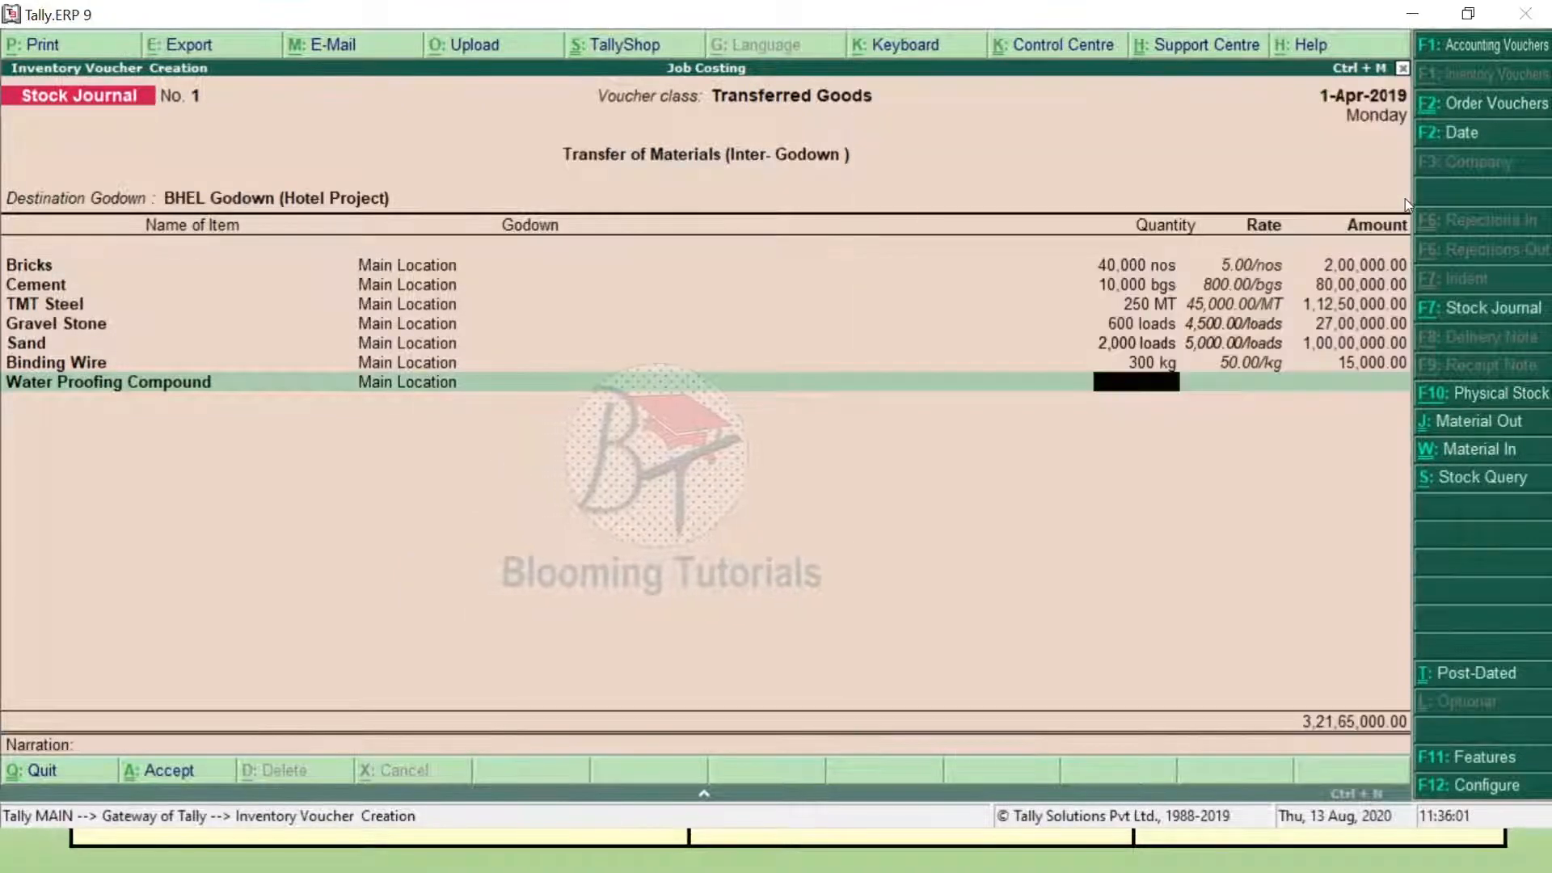
key(alt+Tab)
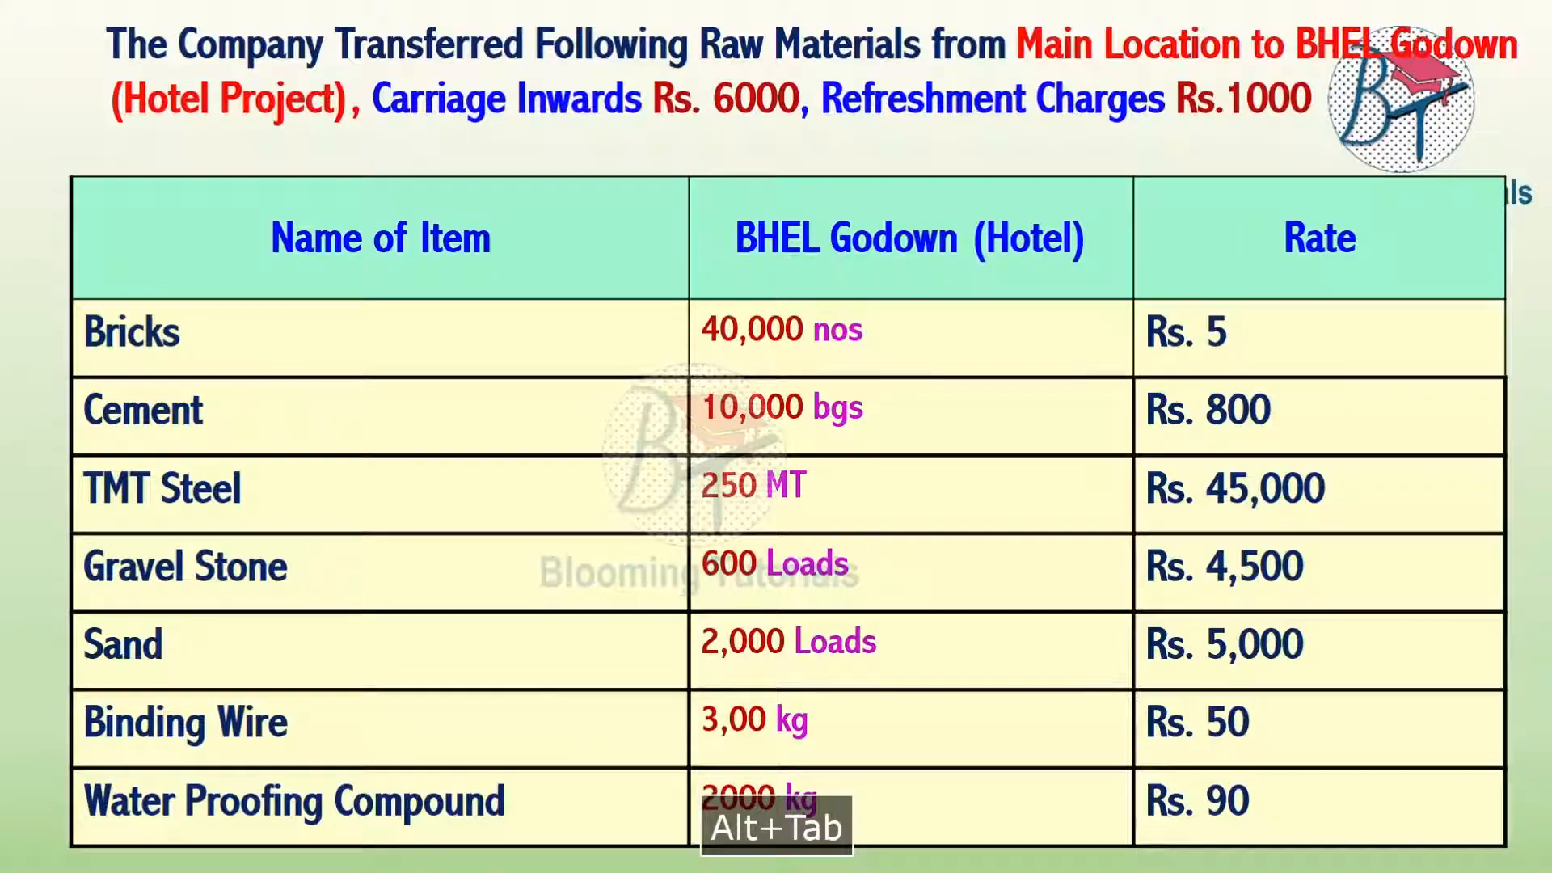
key(alt+Tab)
text(2000)
key(Return)
key(Return)
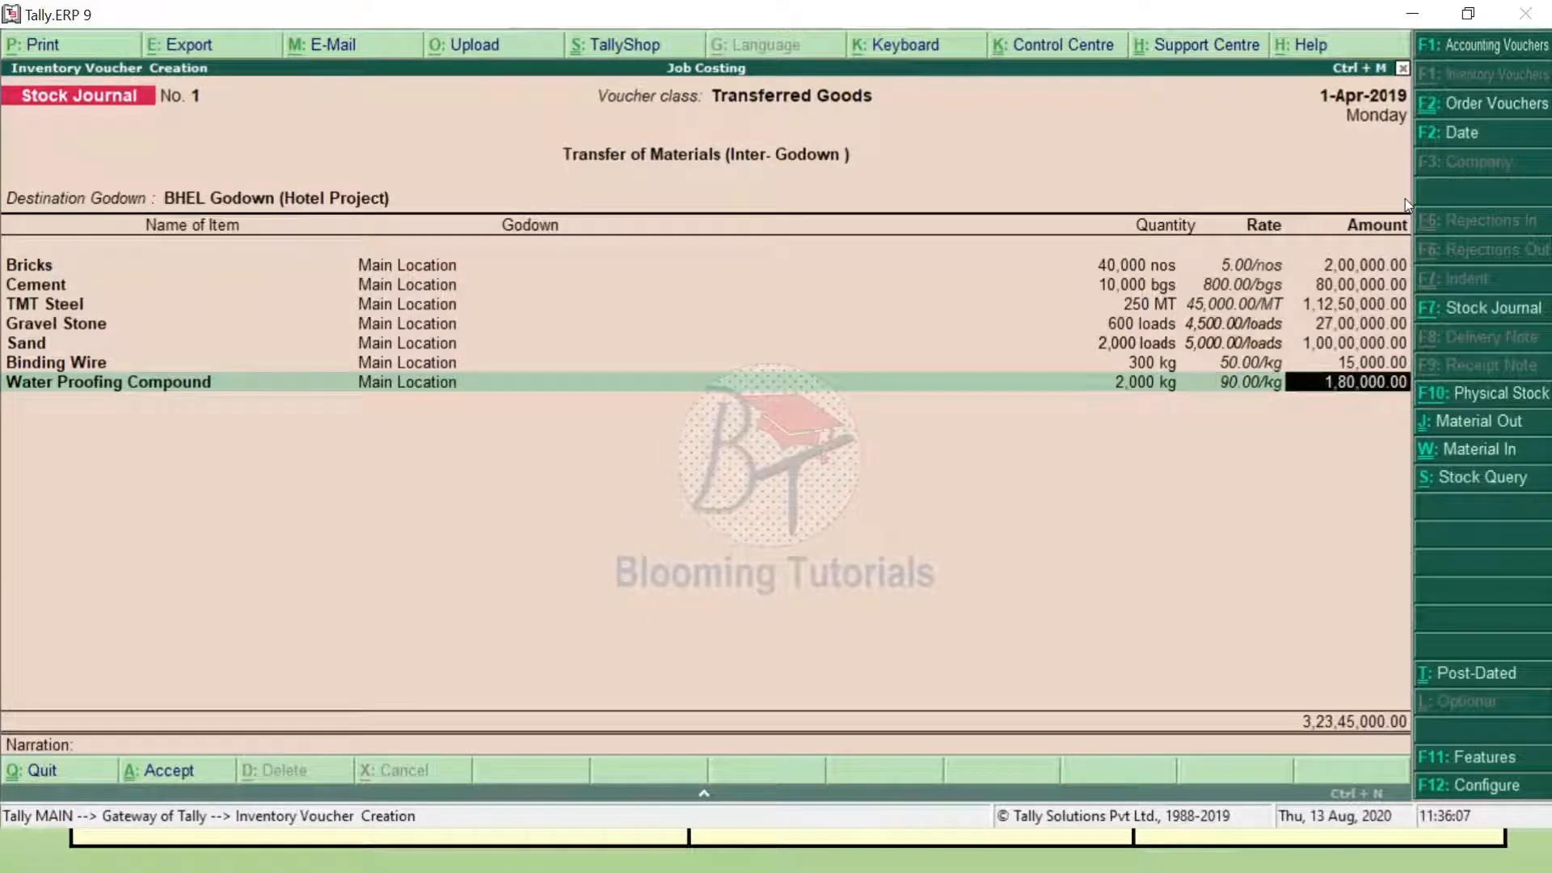
key(Return)
End the item list, save the BHEL Godown stock journal without a narration, and leave voucher entry.
key(Return)
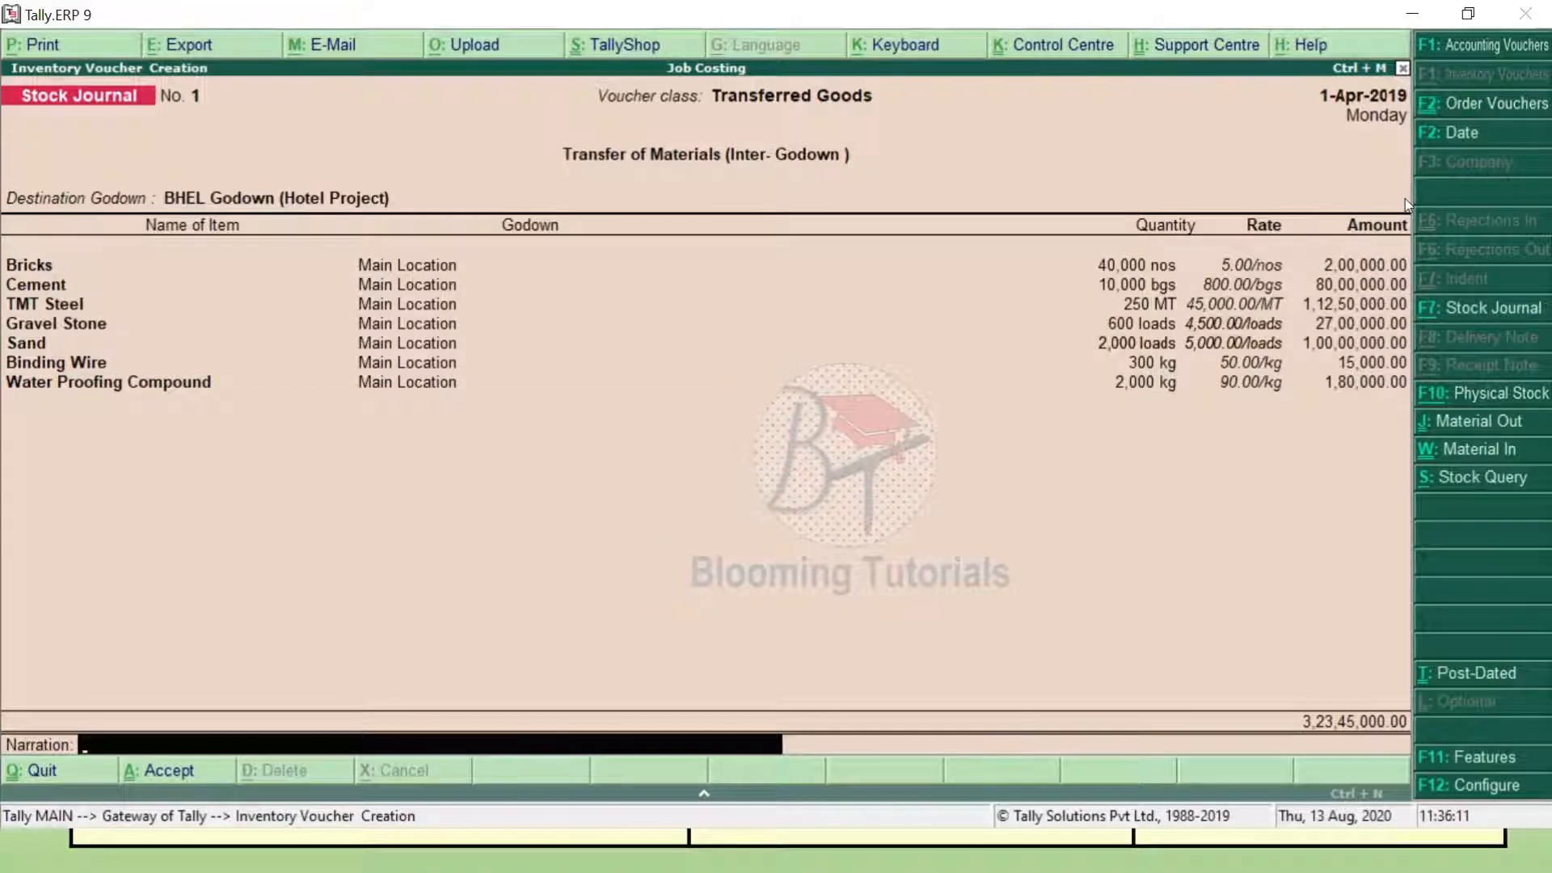
key(Return)
key(y)
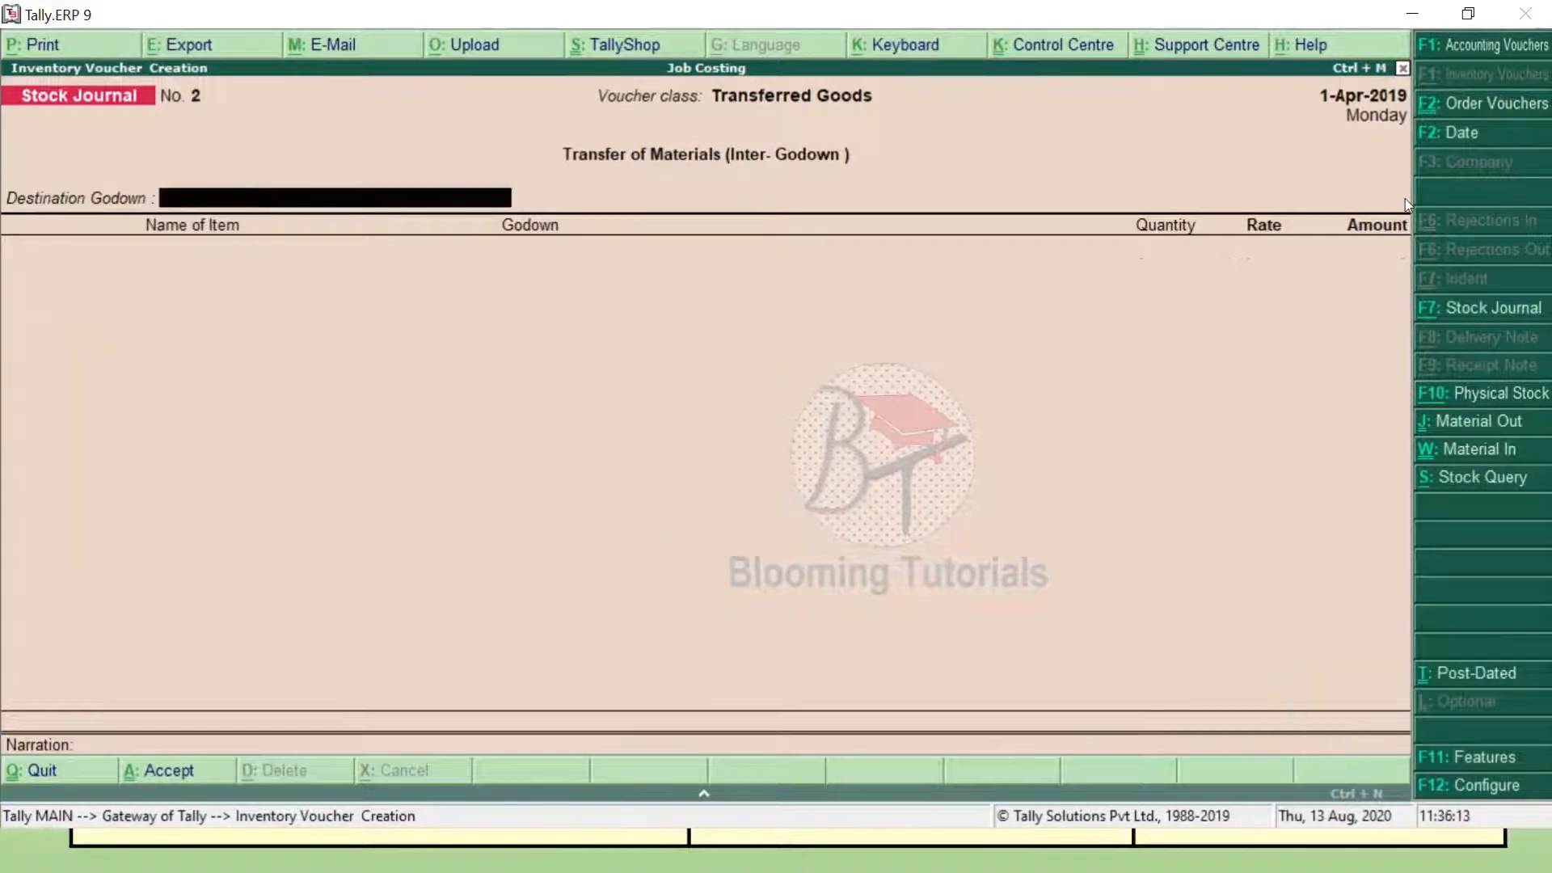
key(Escape)
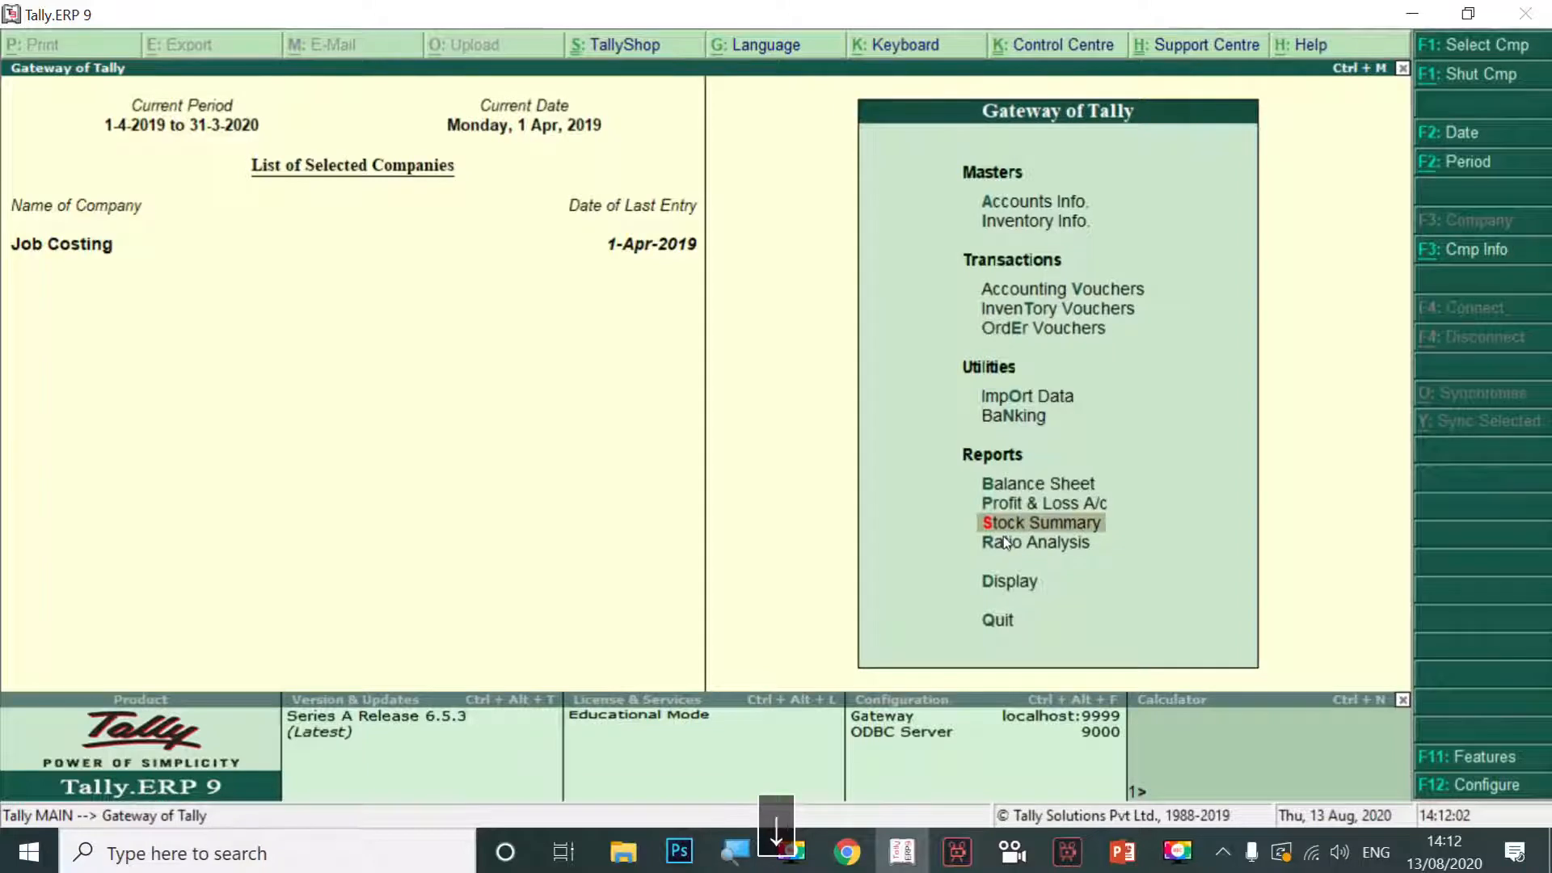
Examine the detailed Stock Summary for the closing quantity, rate and value of each raw material.
key(Return)
key(alt+F1)
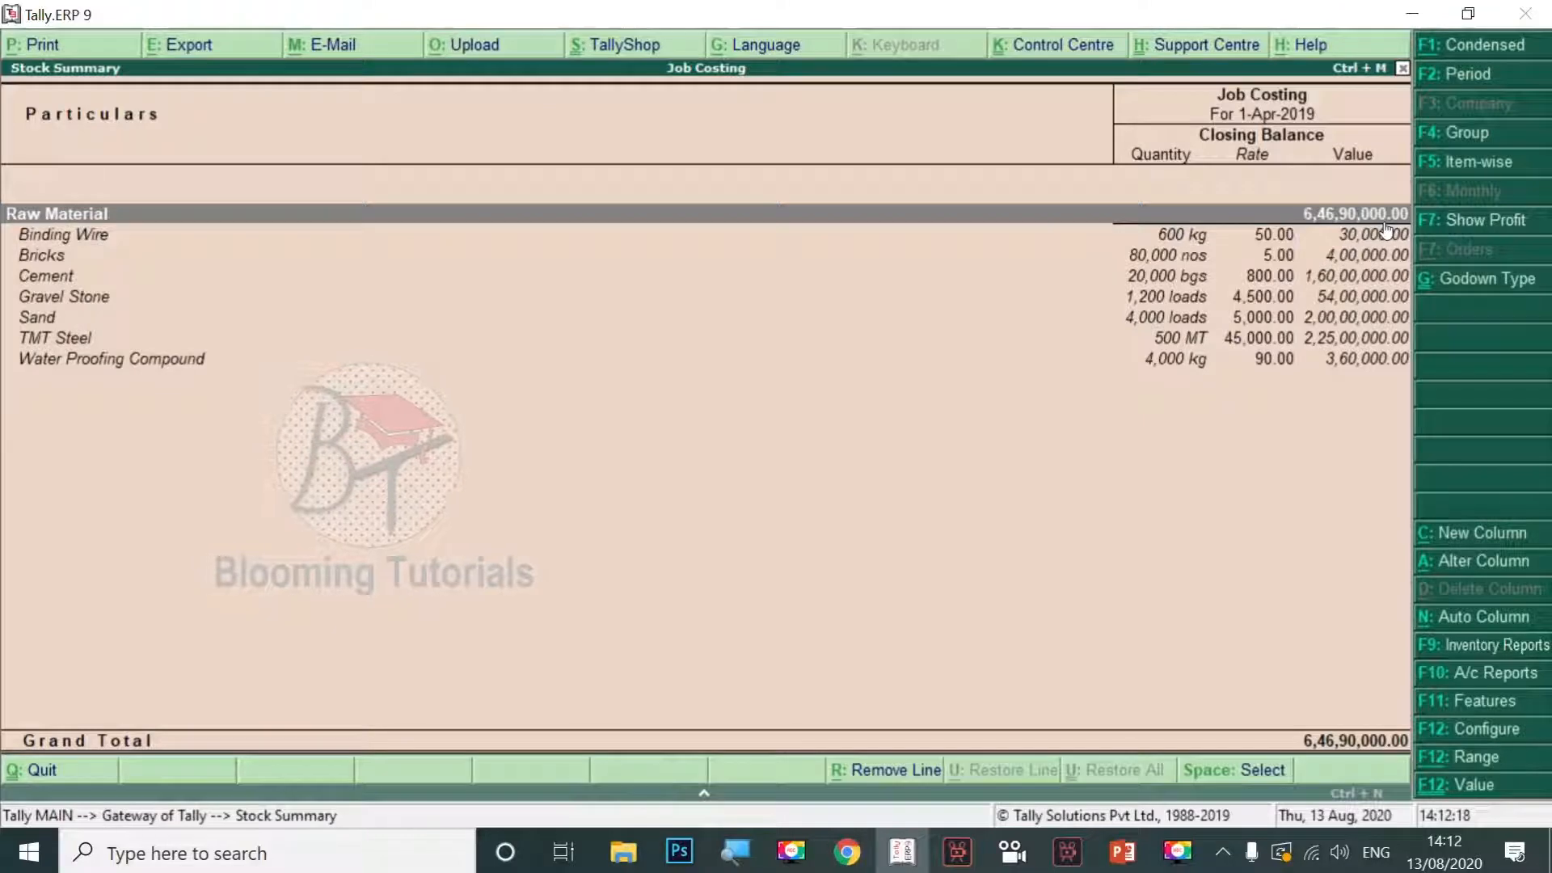
key(Escape)
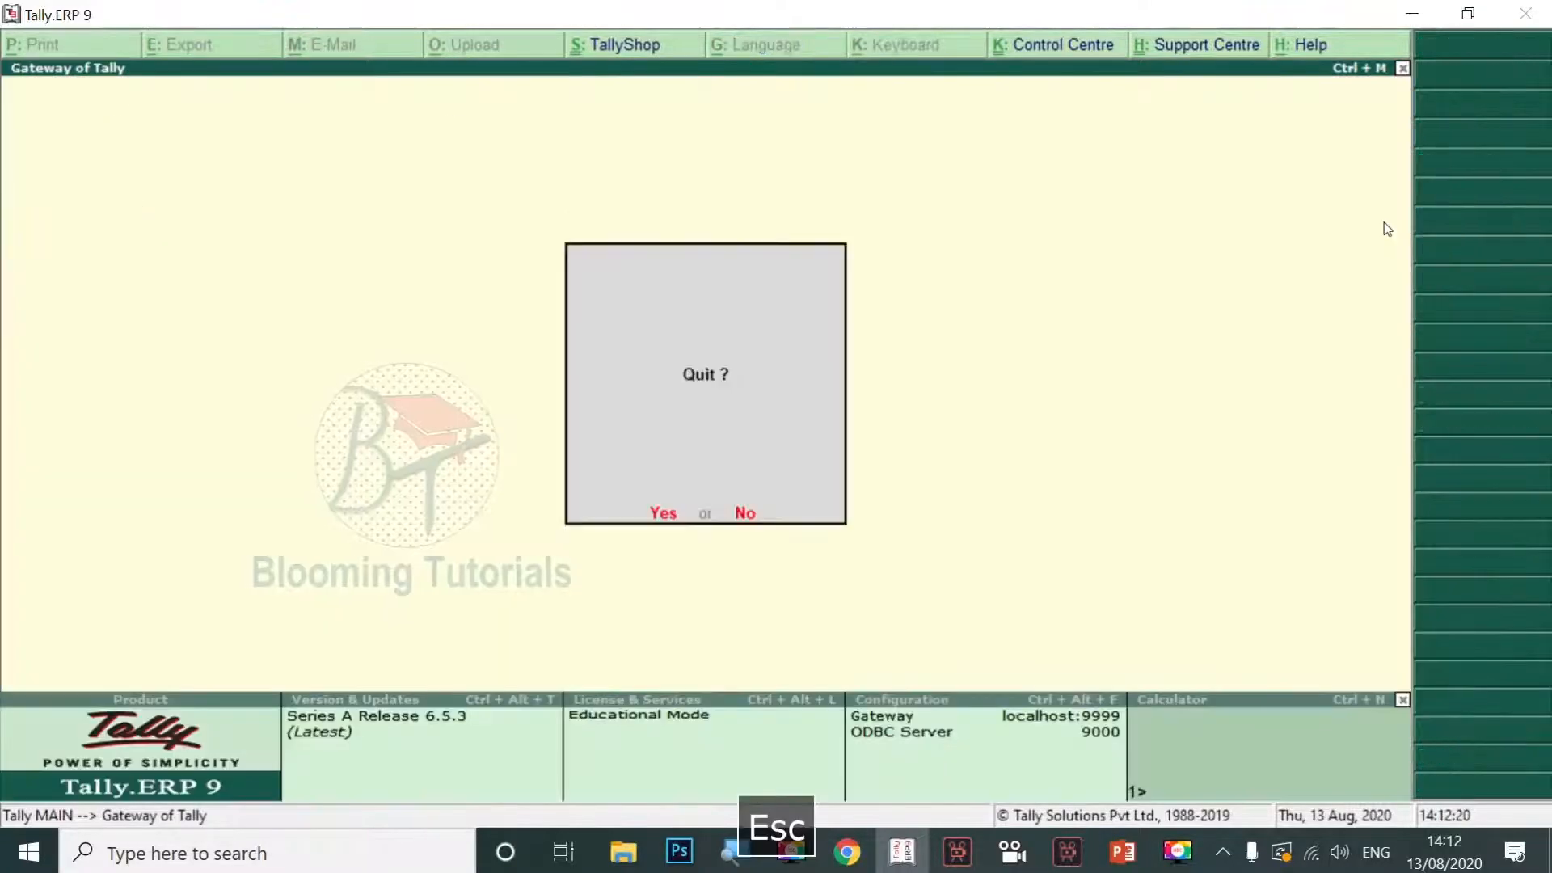
Open the Godowns report from the inventory statements to choose a godown.
key(Down)
key(Down)
key(Down)
key(Down)
key(Down)
key(Down)
key(Down)
key(Down)
key(Down)
key(Down)
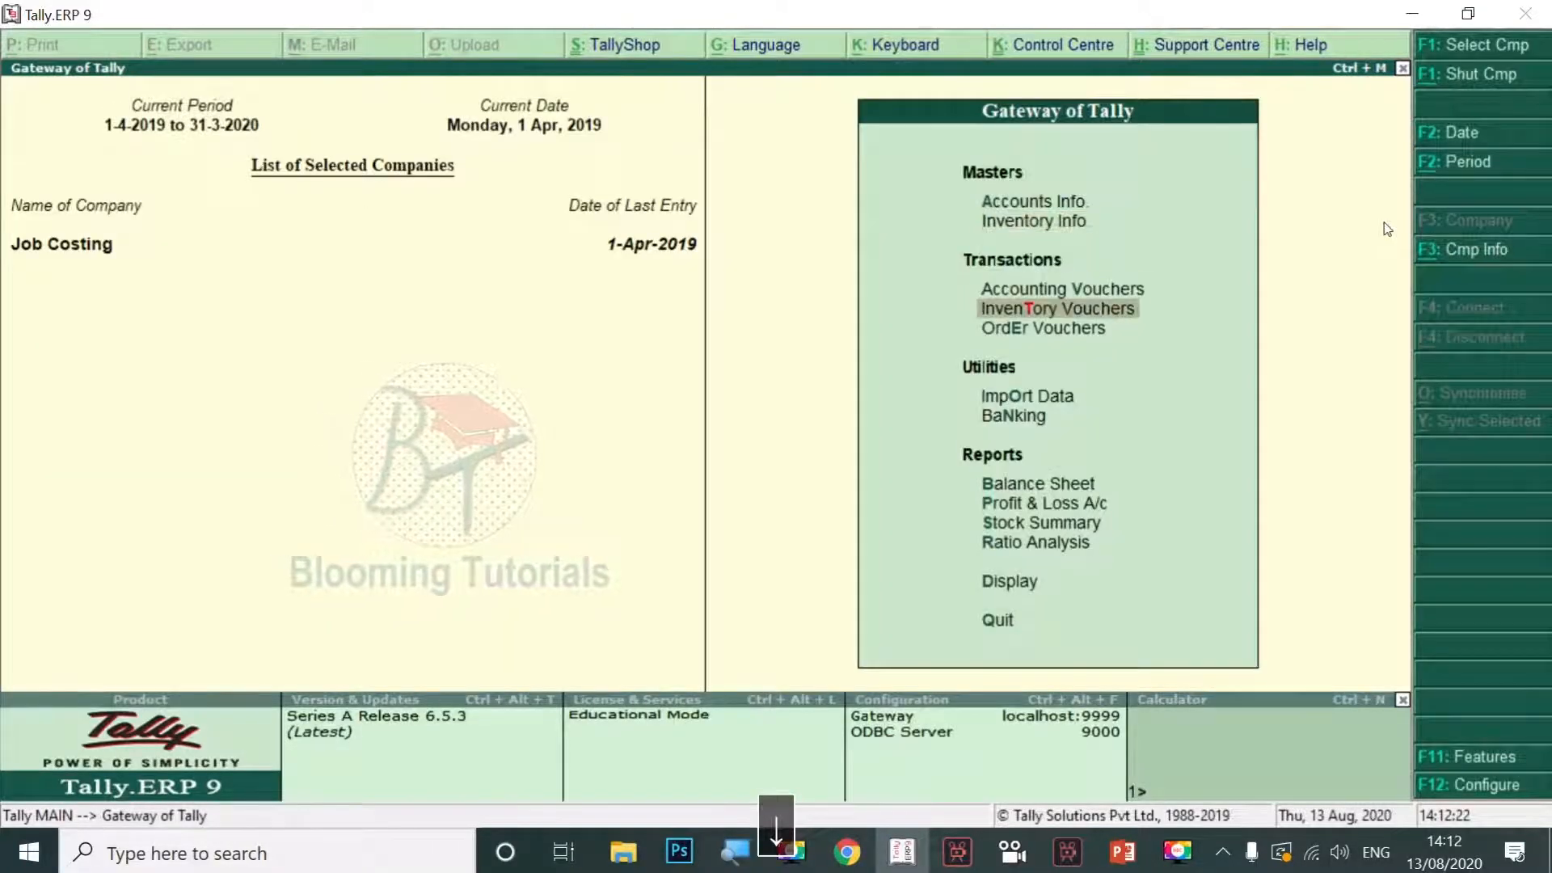
key(Down)
key(Down)
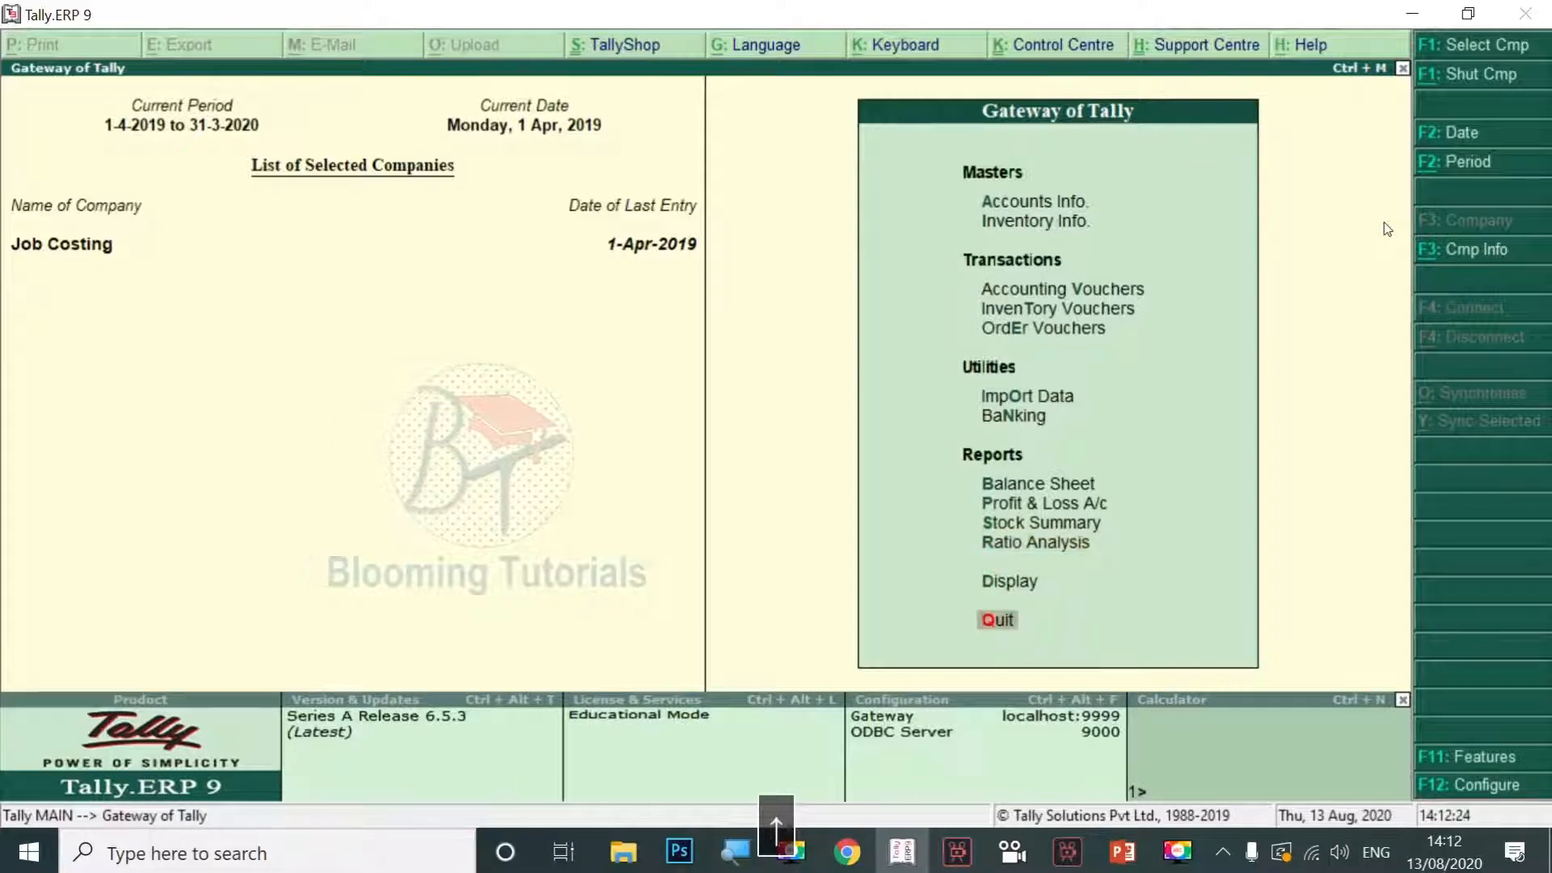
key(Up)
key(Return)
key(Down)
key(Down)
key(Down)
key(Down)
key(Down)
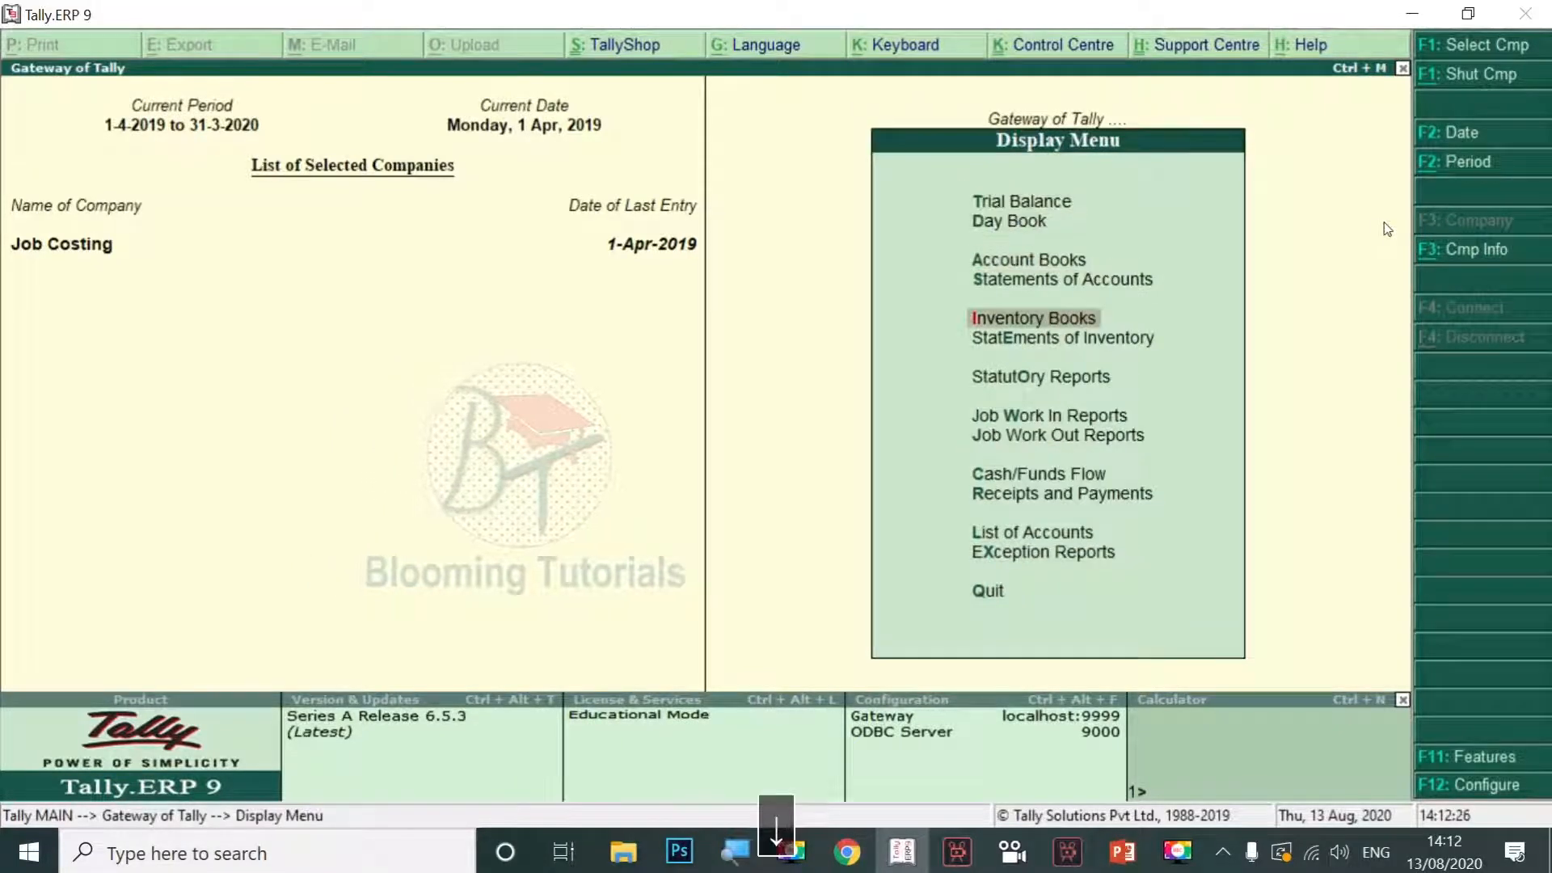
key(Return)
key(Return)
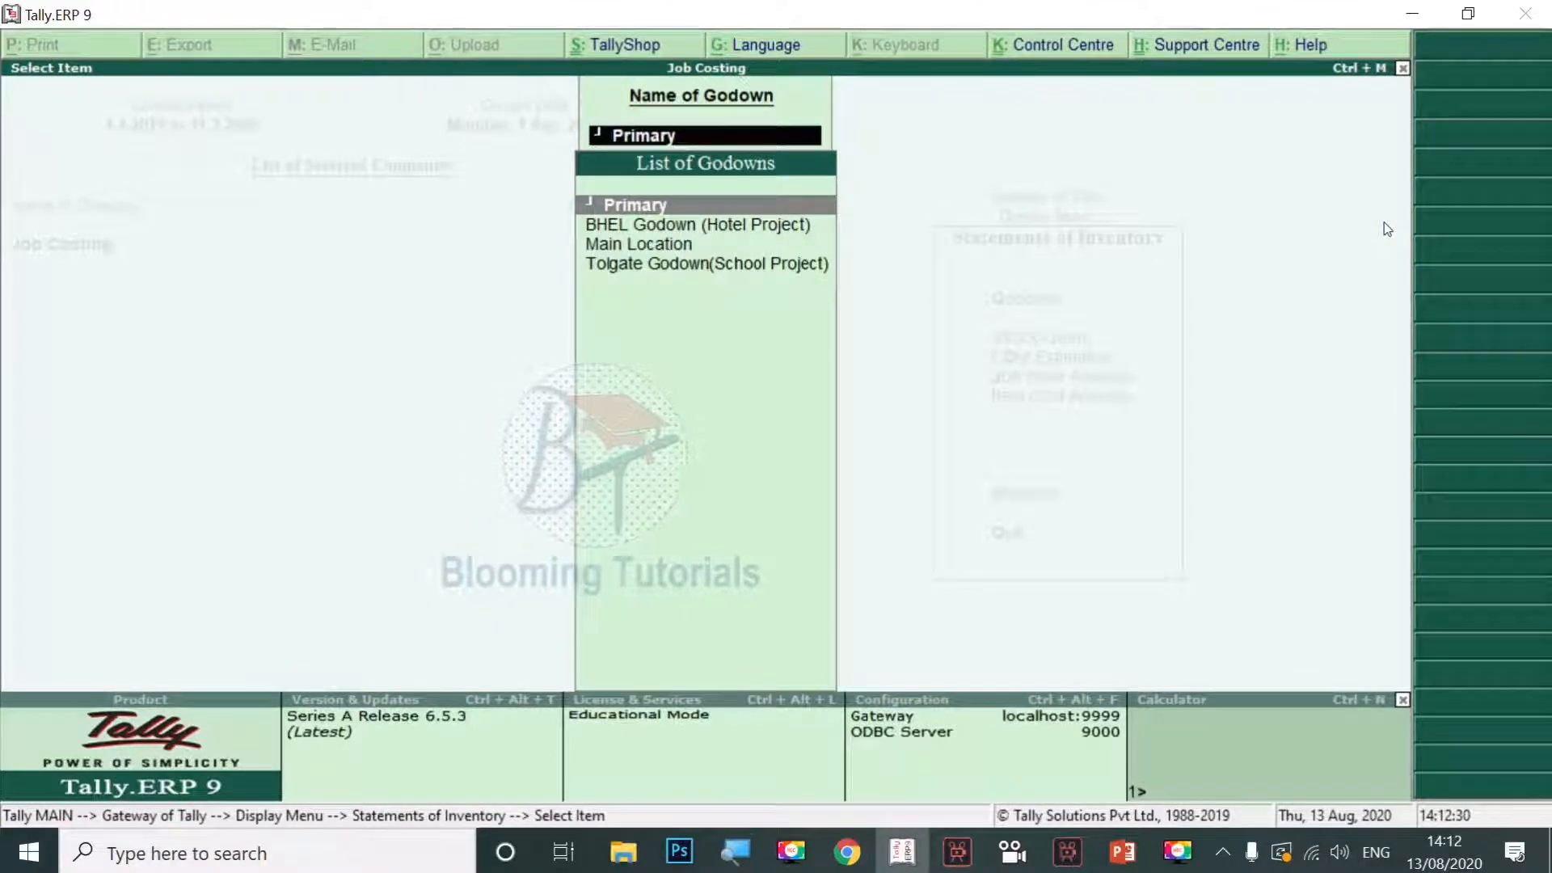
Check the godown summary of Tolgate Godown(School Project) for closing stock.
key(Down)
key(Down)
key(Down)
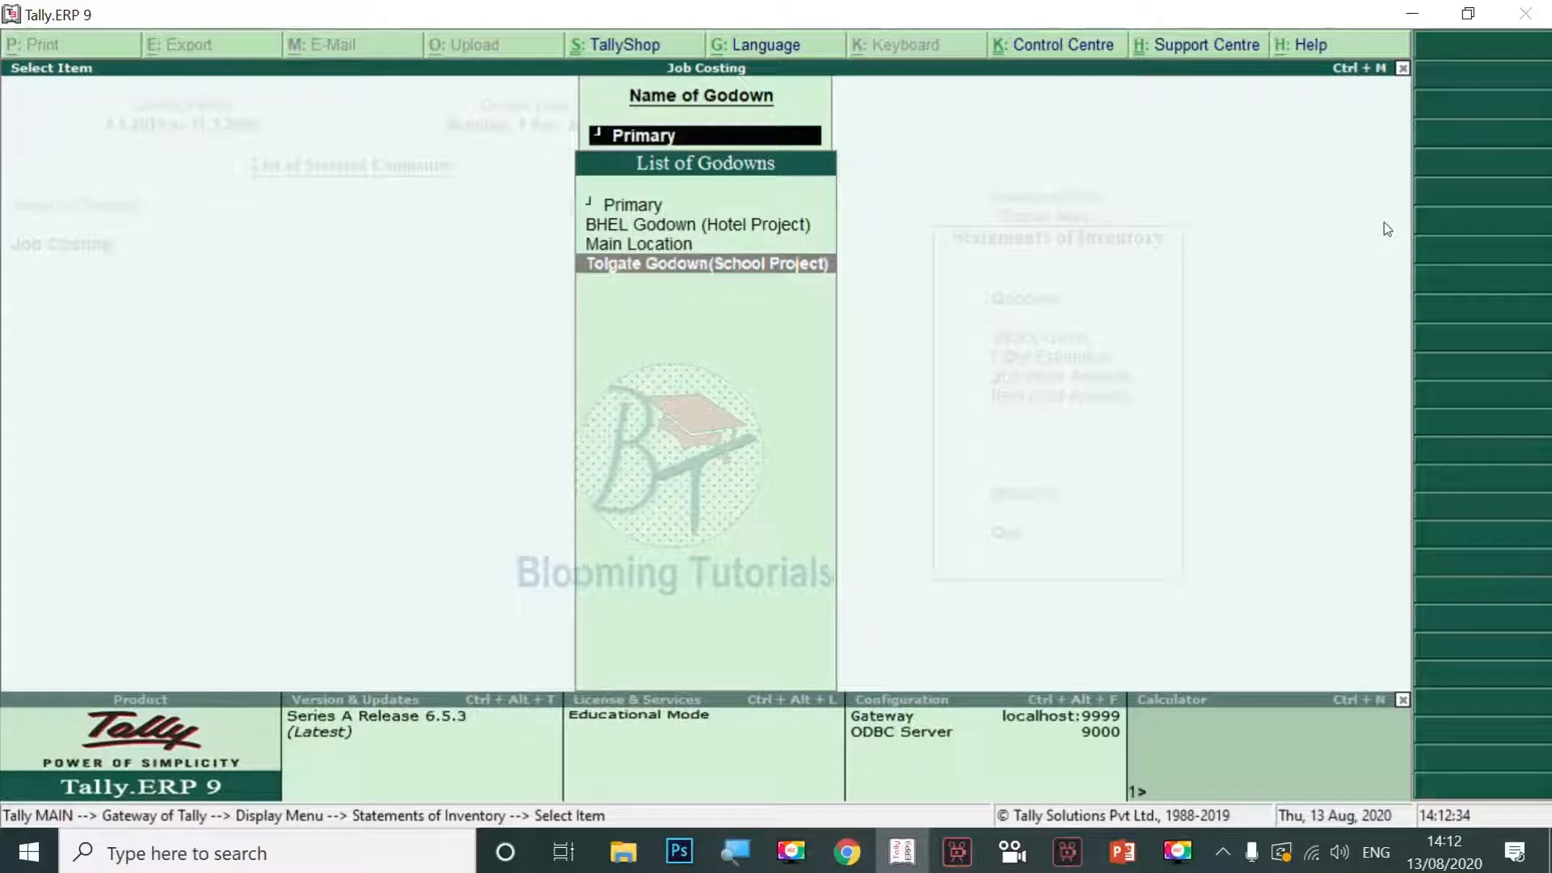
key(Return)
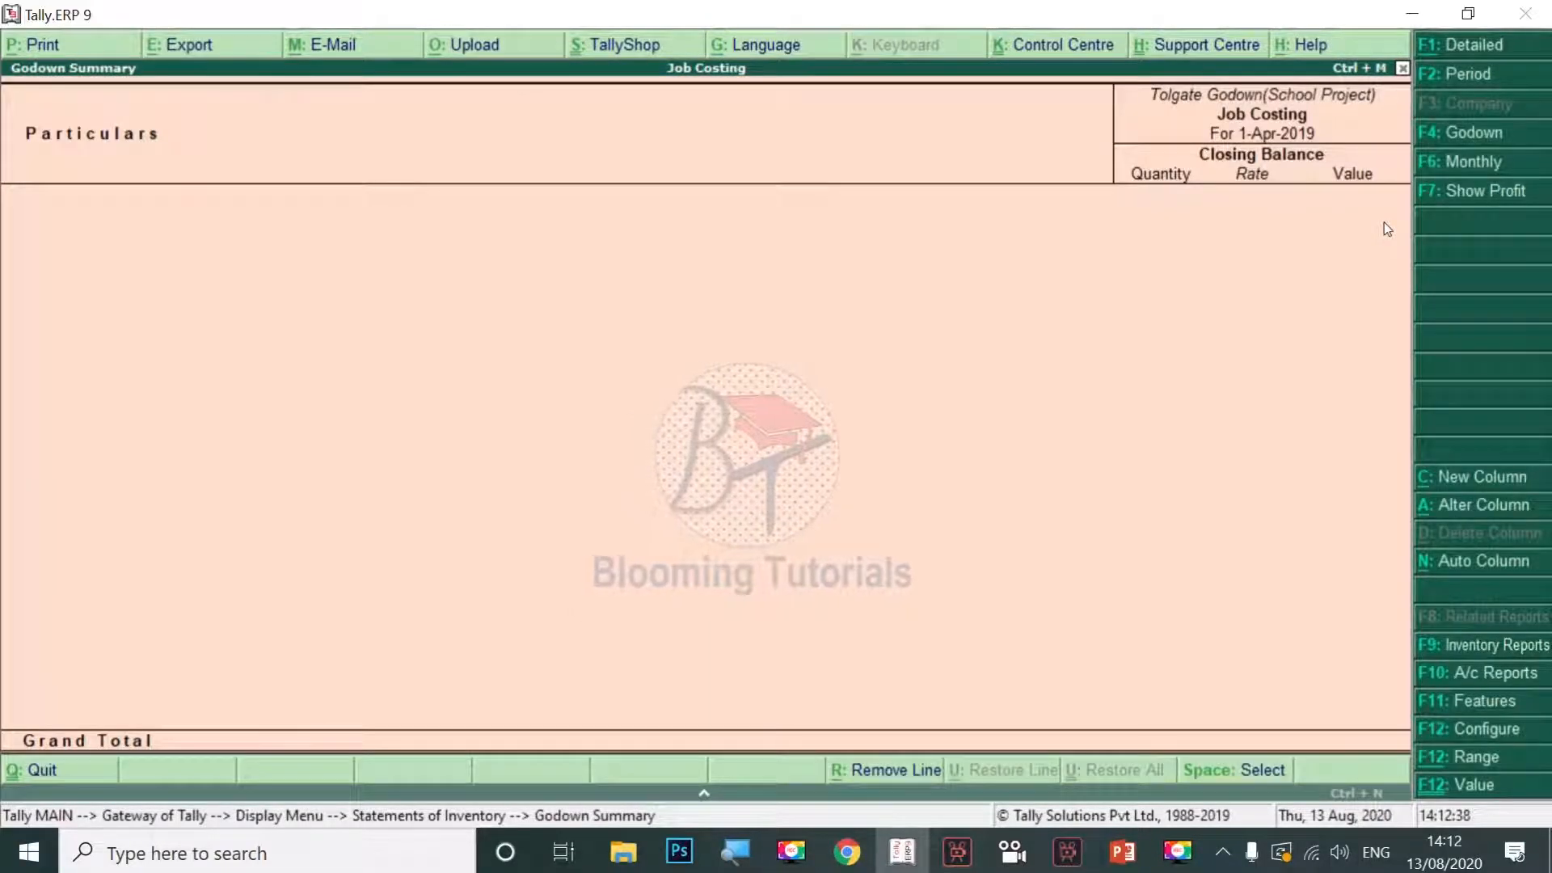
key(Escape)
Examine the detailed godown summary of BHEL Godown (Hotel Project) for each material's closing balance.
key(Up)
key(Up)
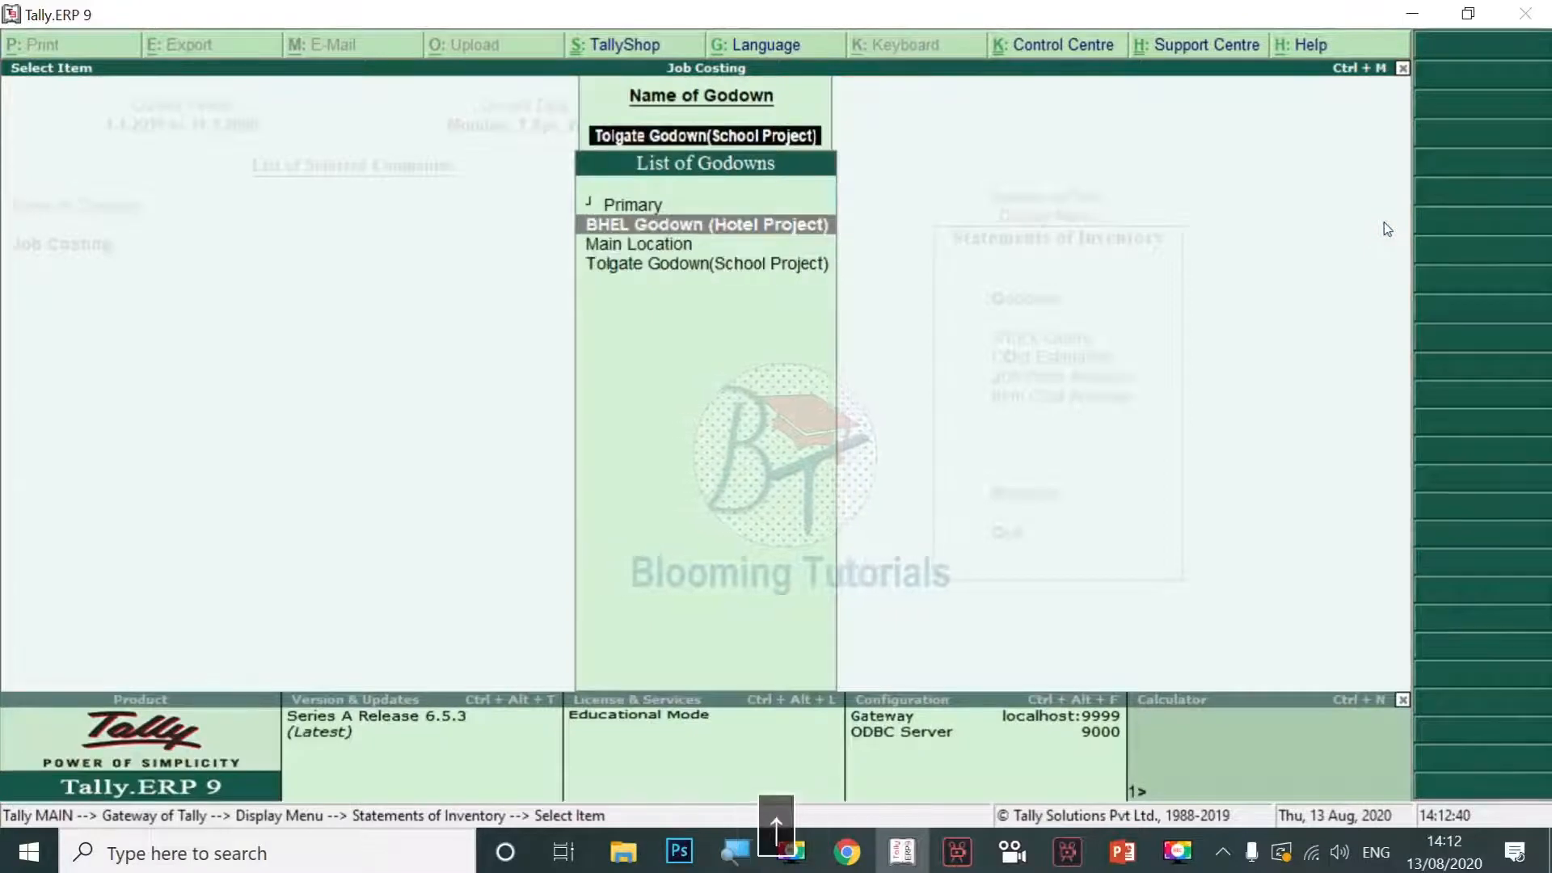
key(Return)
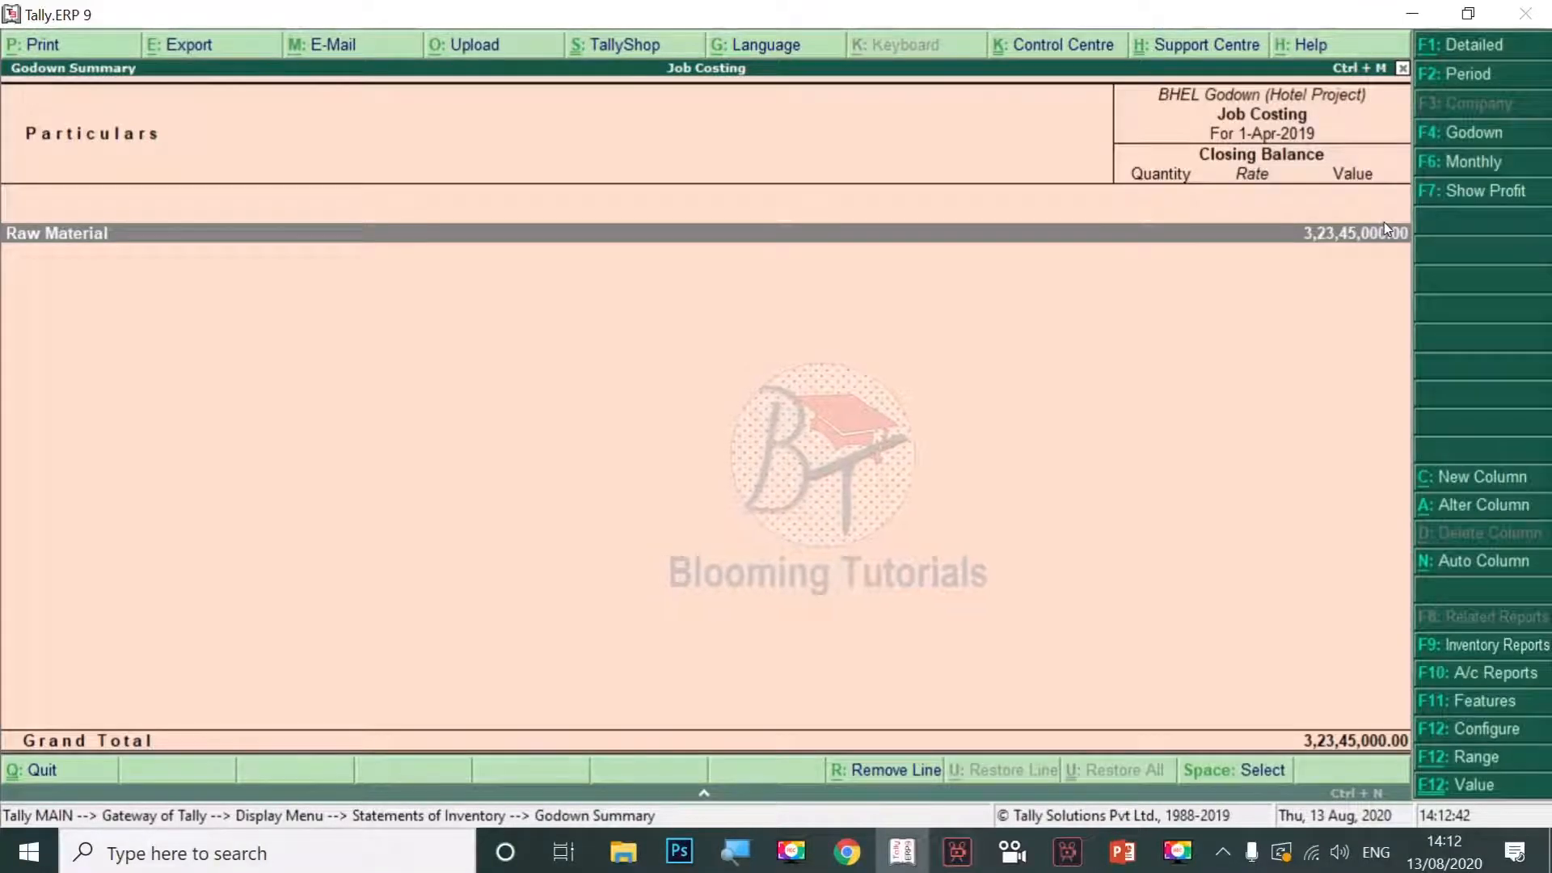
key(alt+F1)
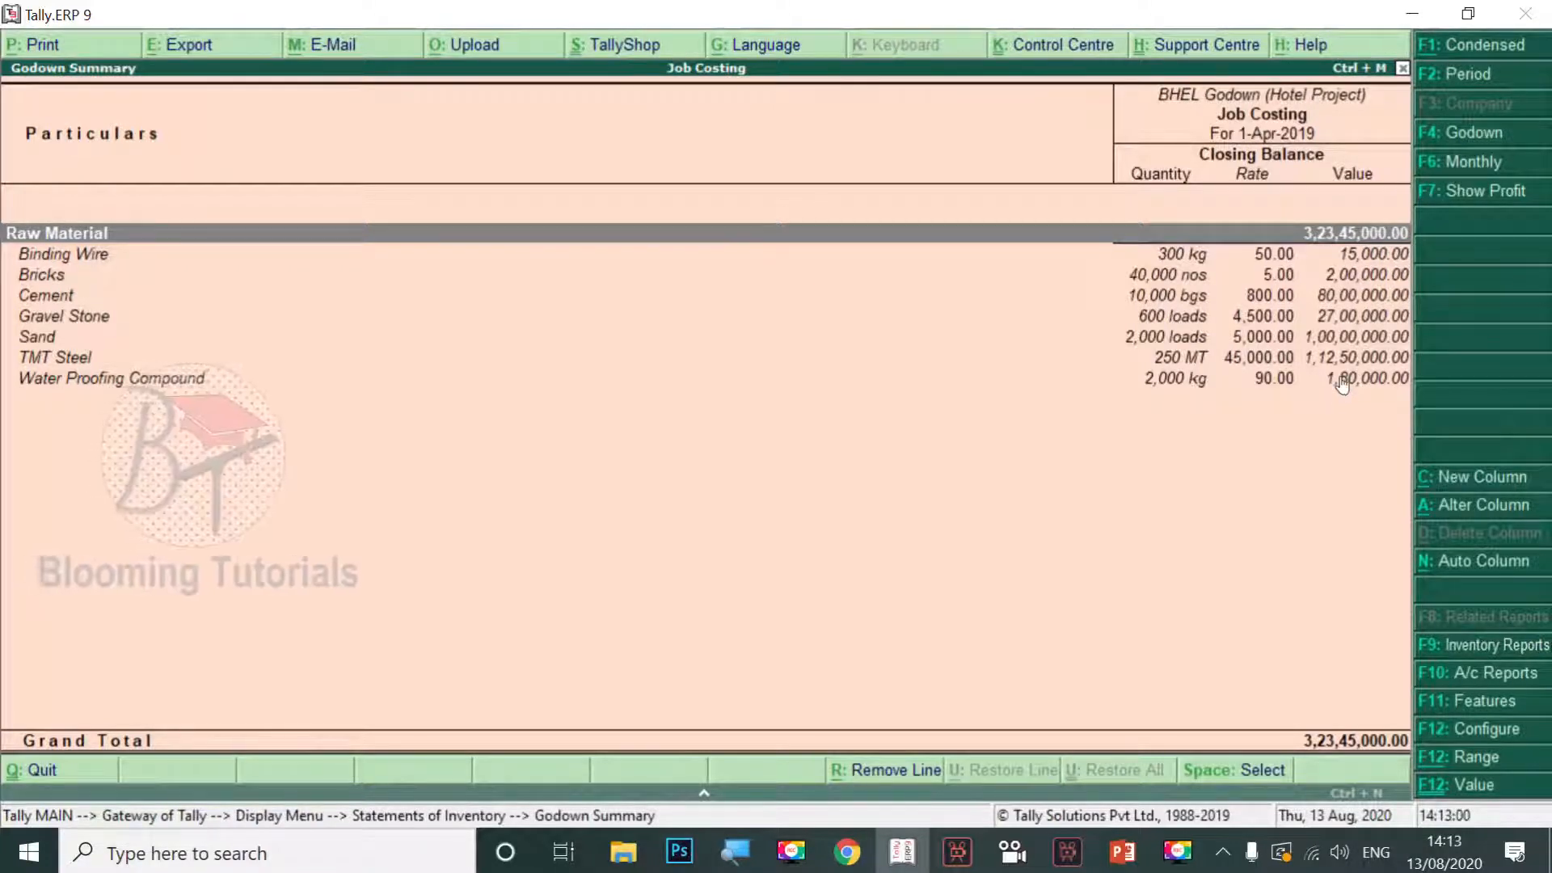
key(Escape)
key(Escape)
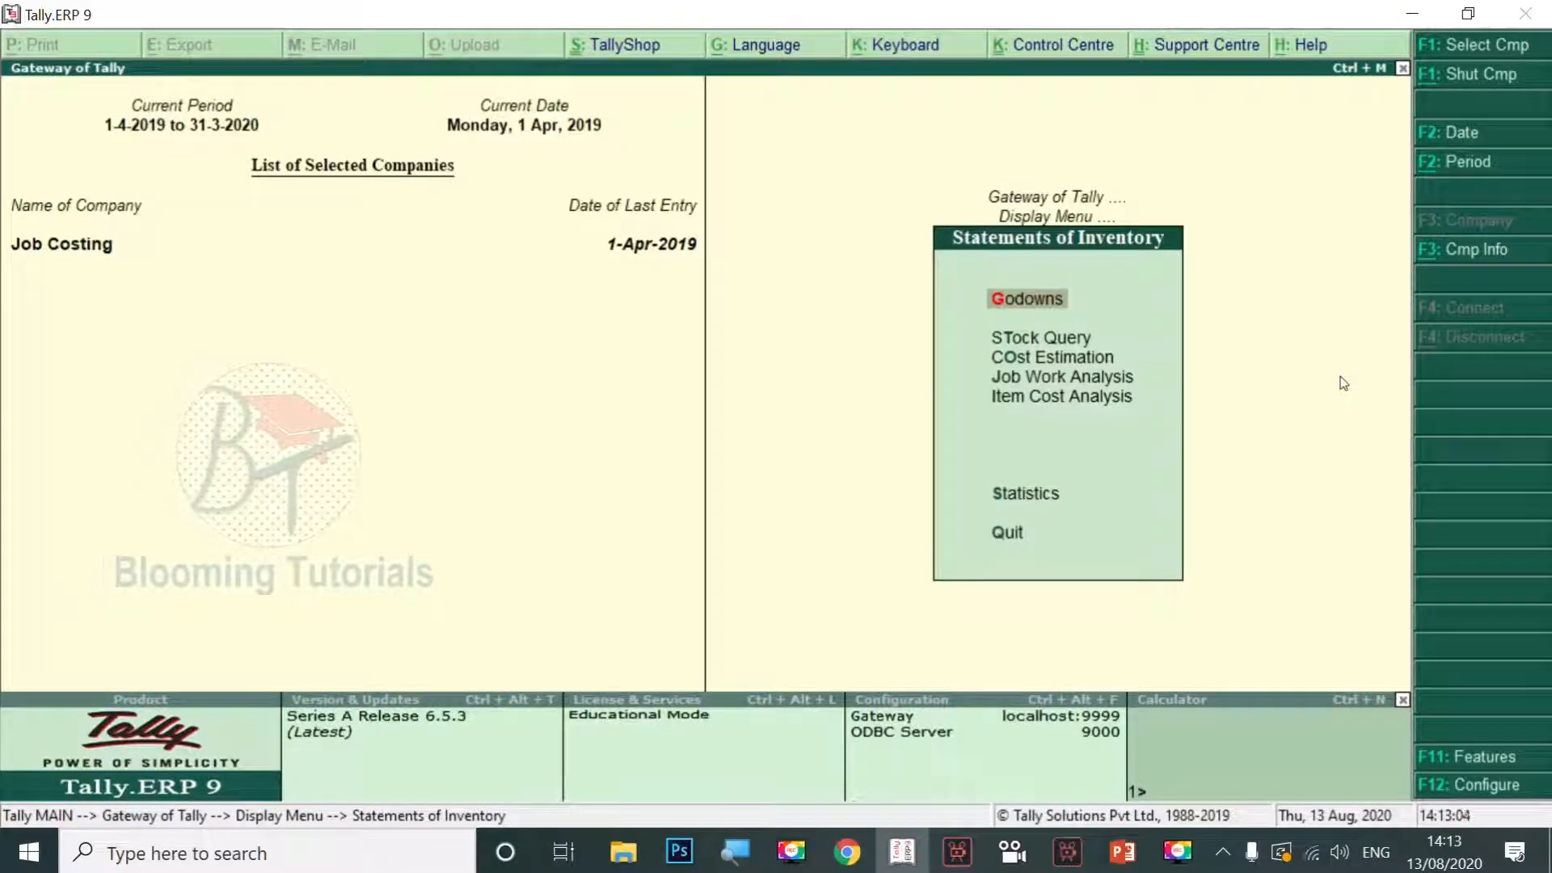
Examine the detailed Job Work Analysis of the Hotel Project for inward transfers, outward transfers and closing stock.
key(Down)
key(Down)
key(Down)
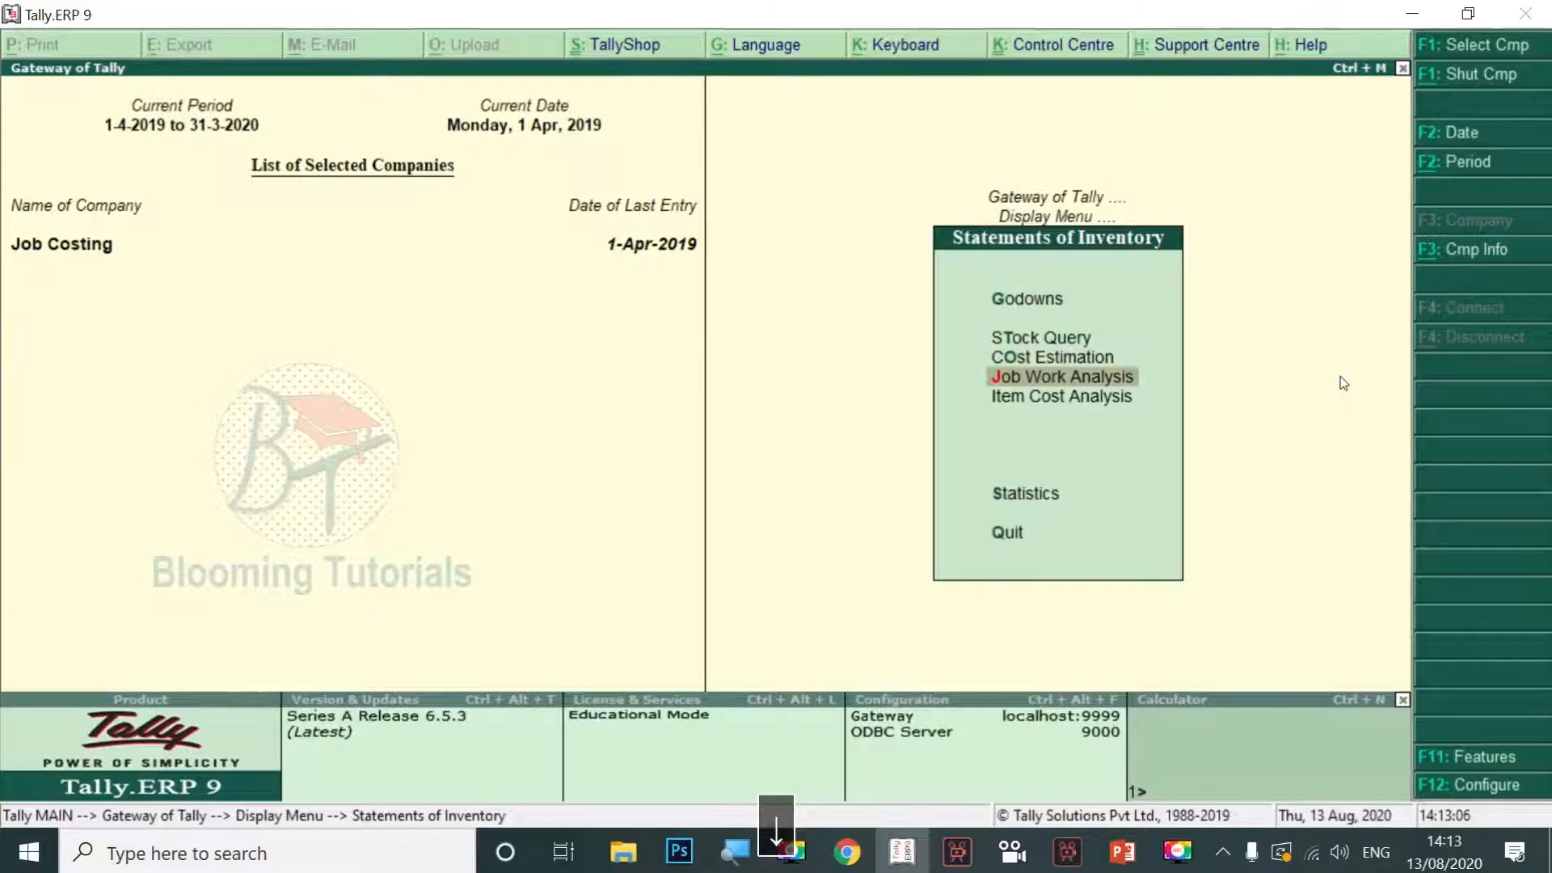
key(Return)
key(Return)
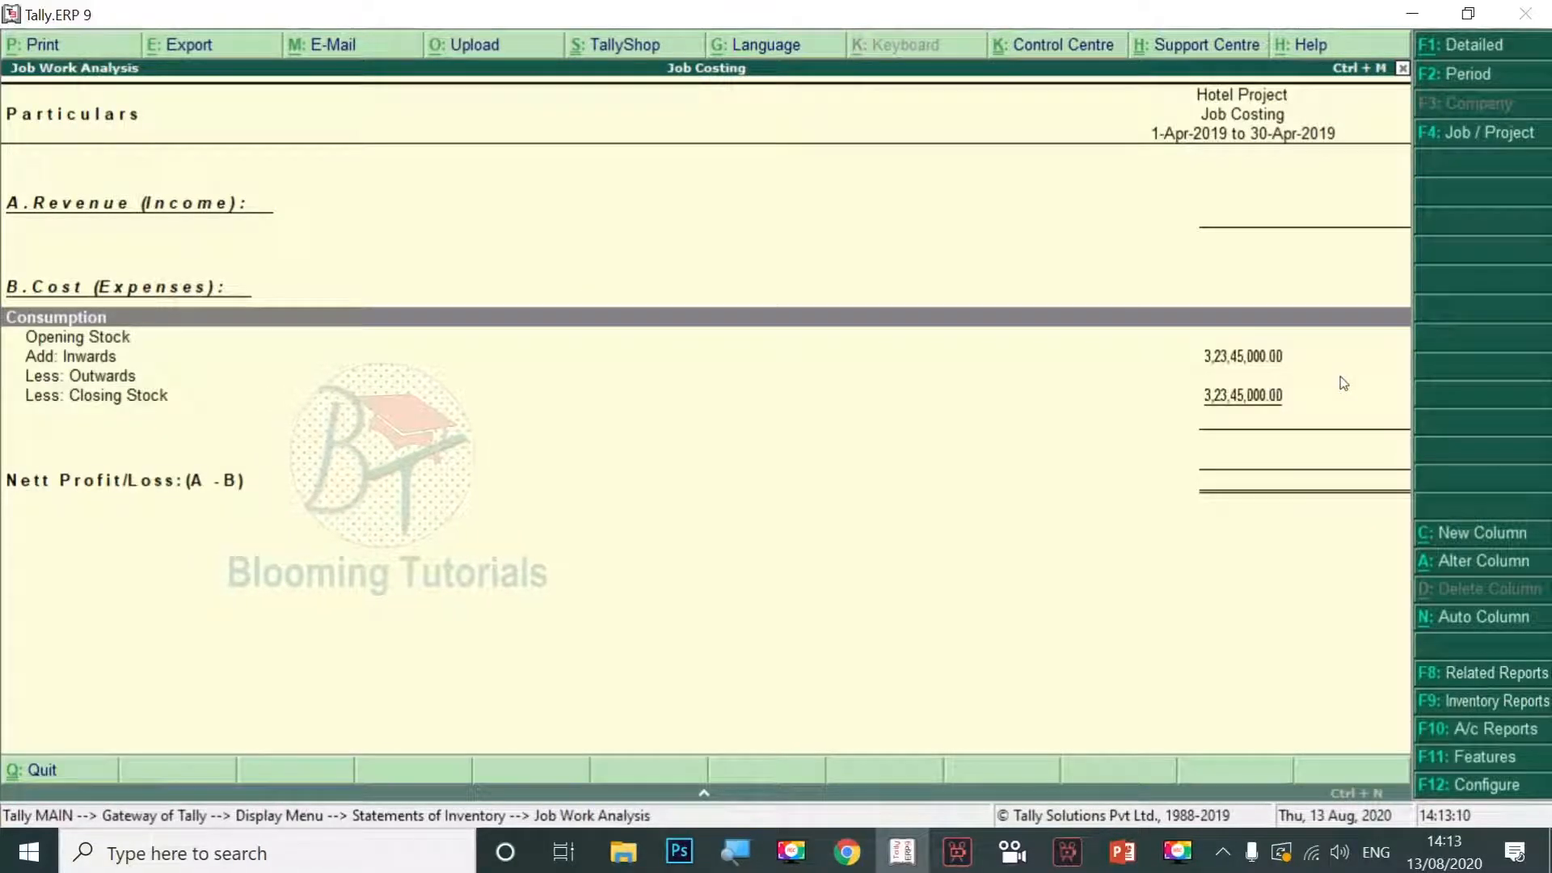
key(alt+F1)
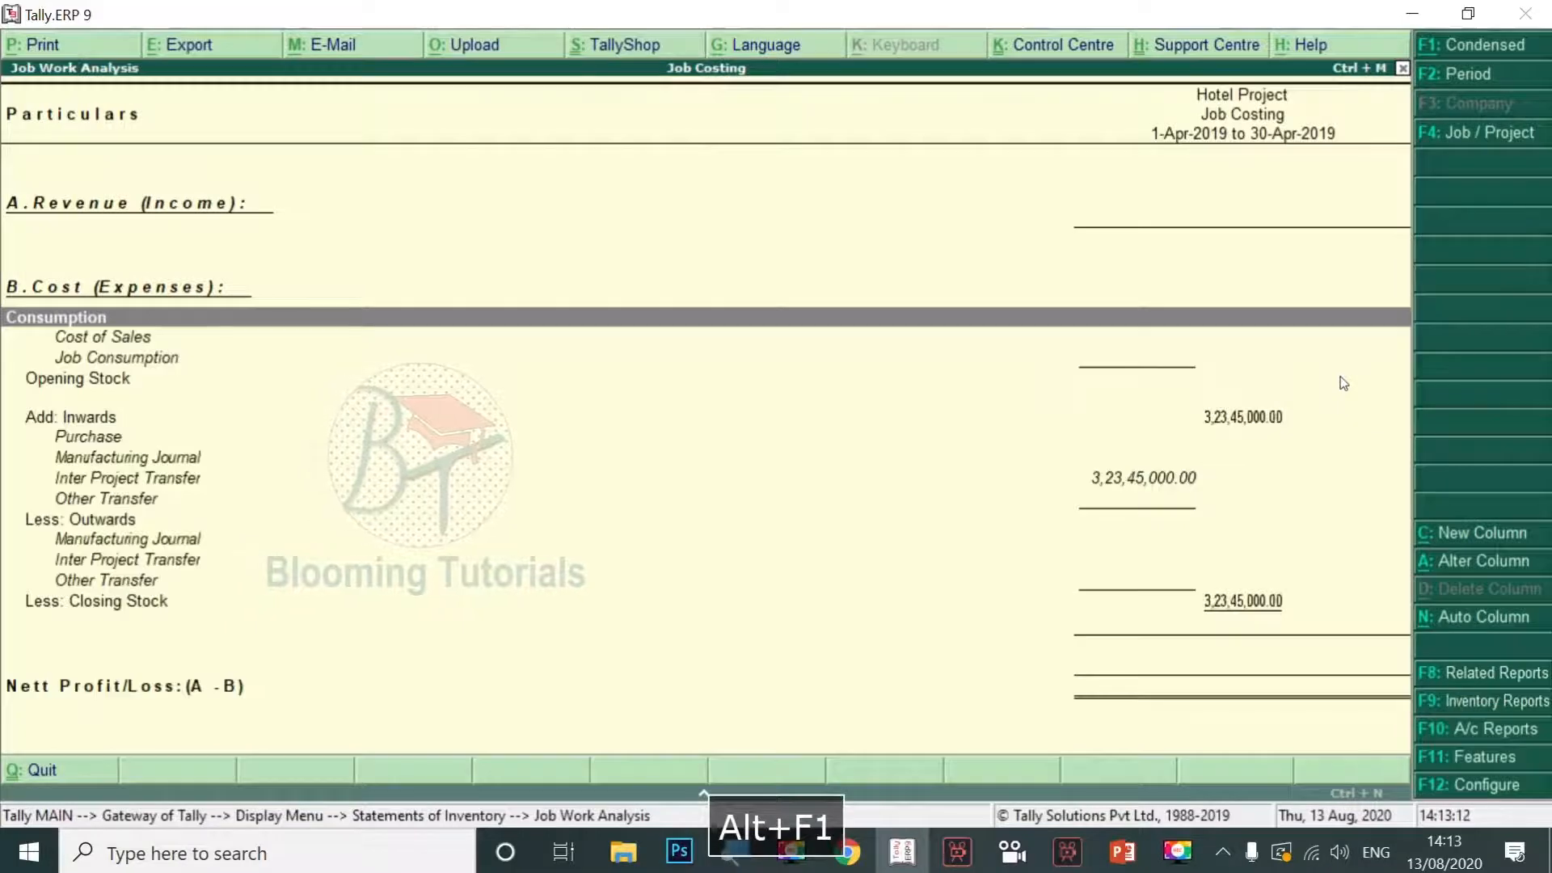
key(Down)
key(Down)
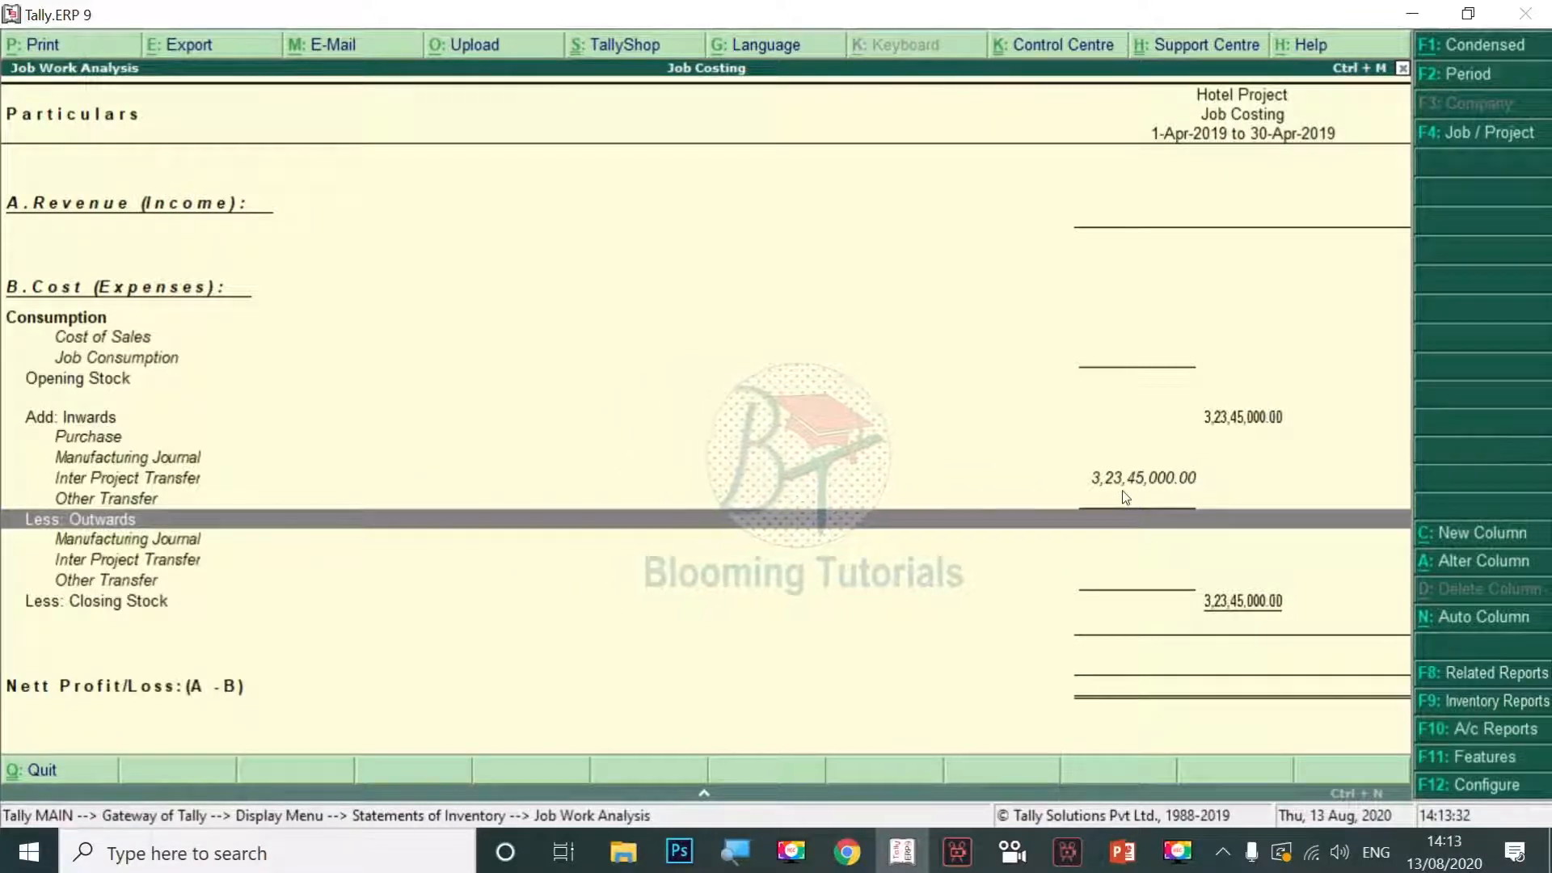
key(Escape)
key(Escape)
key(Escape)
key(Escape)
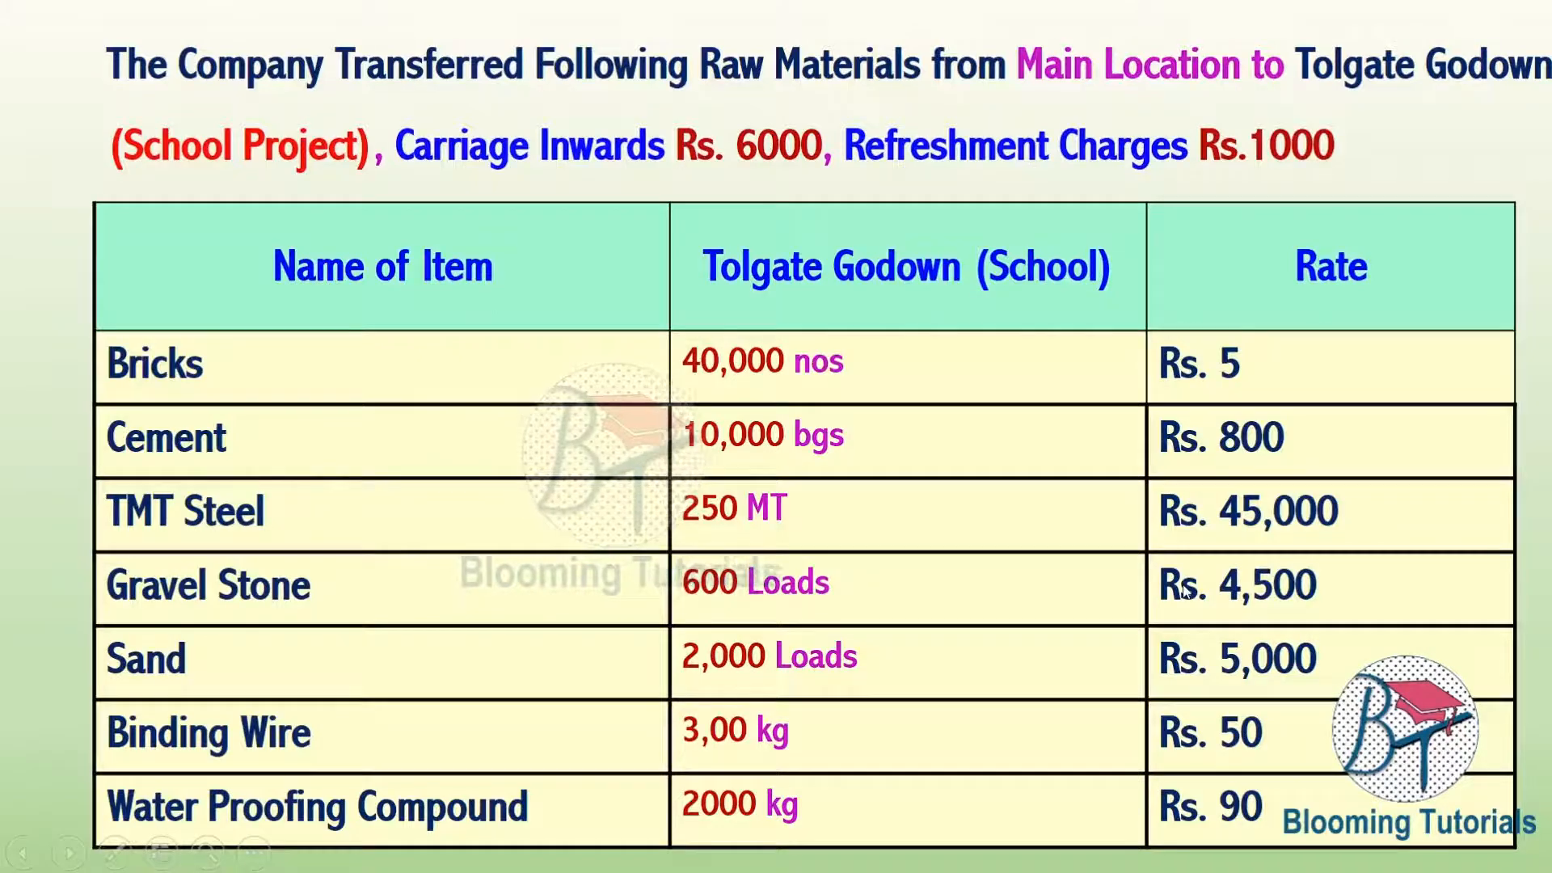
Start a stock journal with the Transferred Goods class and choose Tolgate Godown(School Project) as the destination godown.
key(F9)
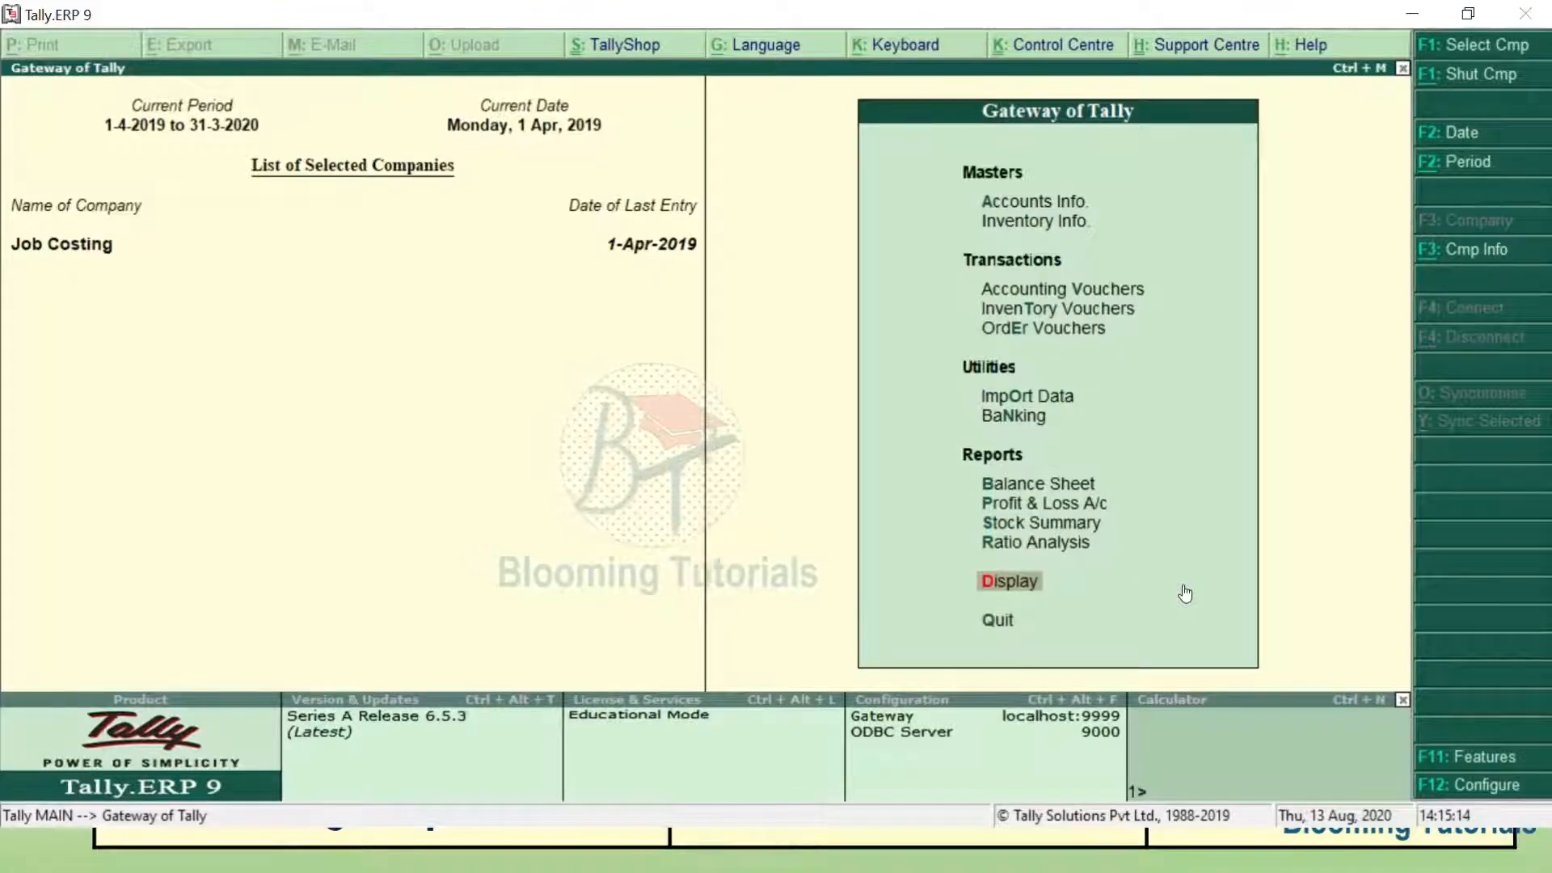
click(1075, 315)
click(1074, 315)
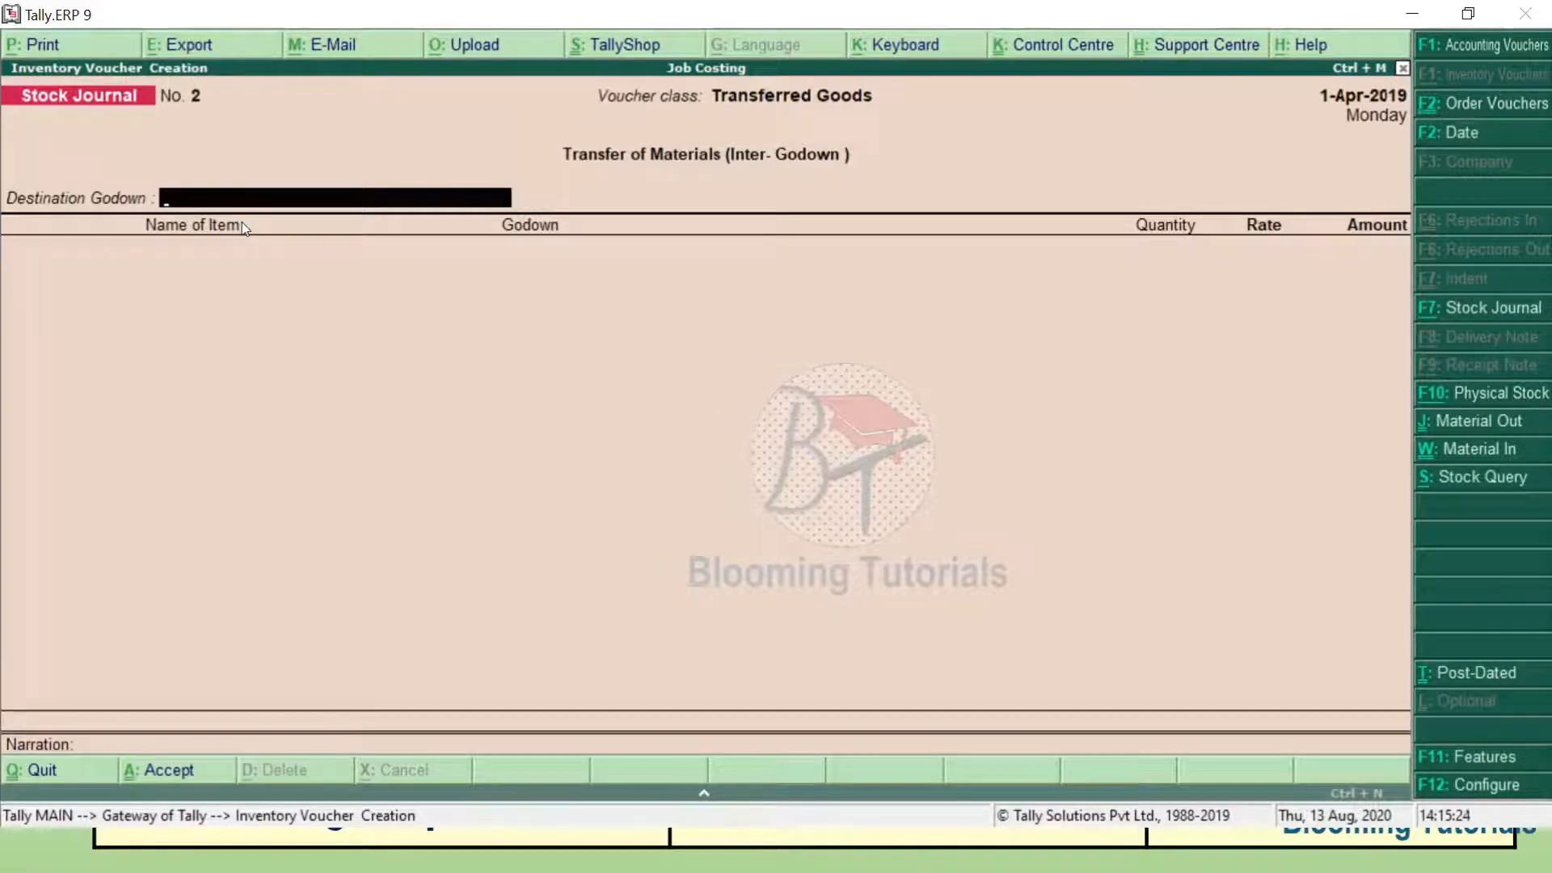
key(alt+F7)
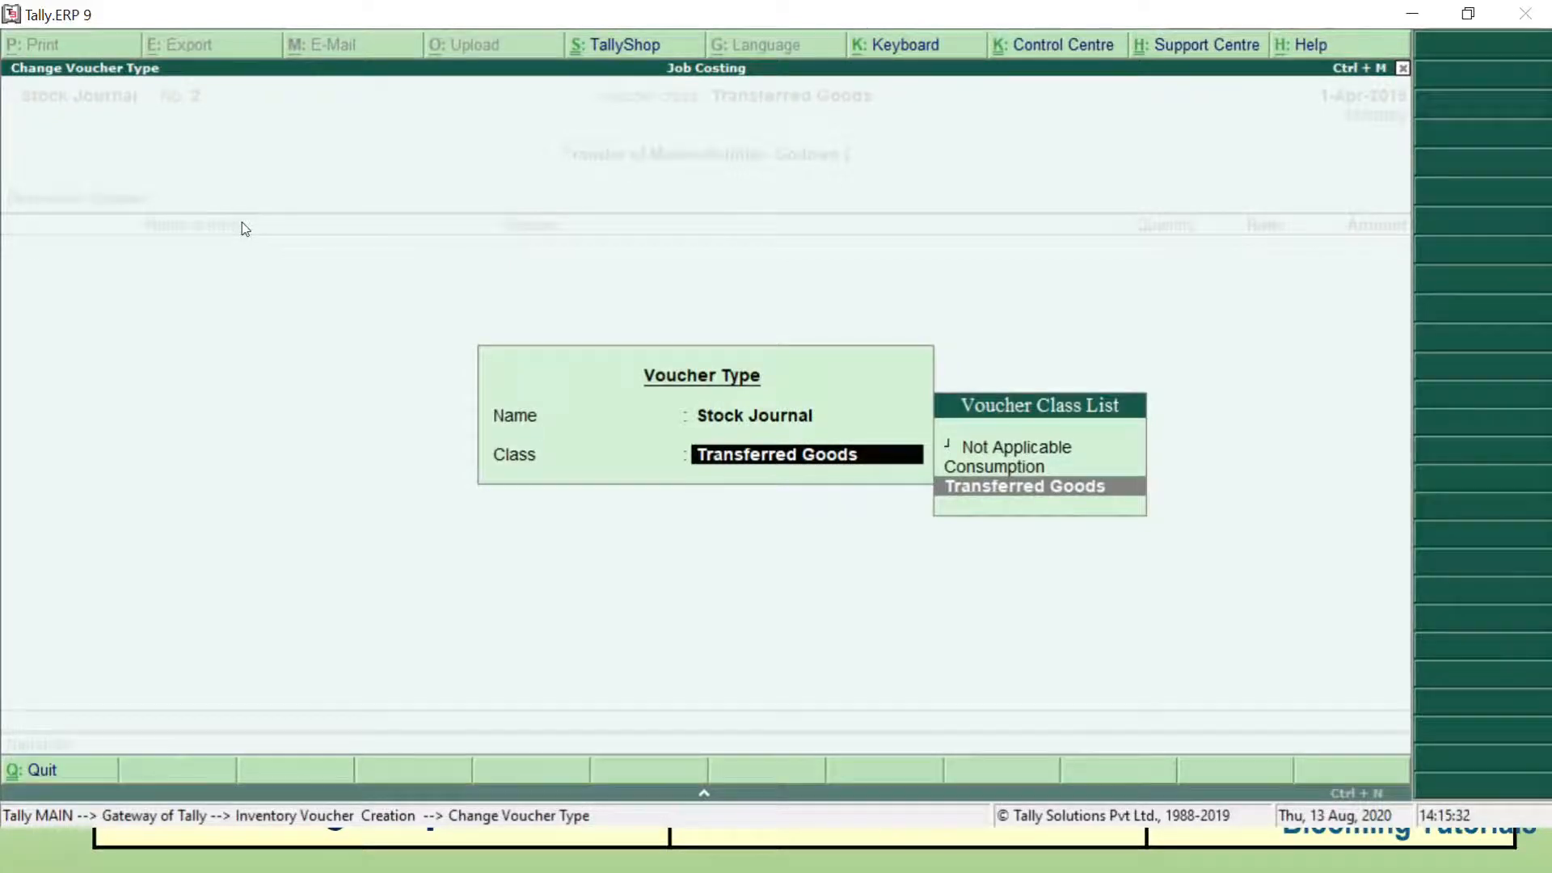
key(Return)
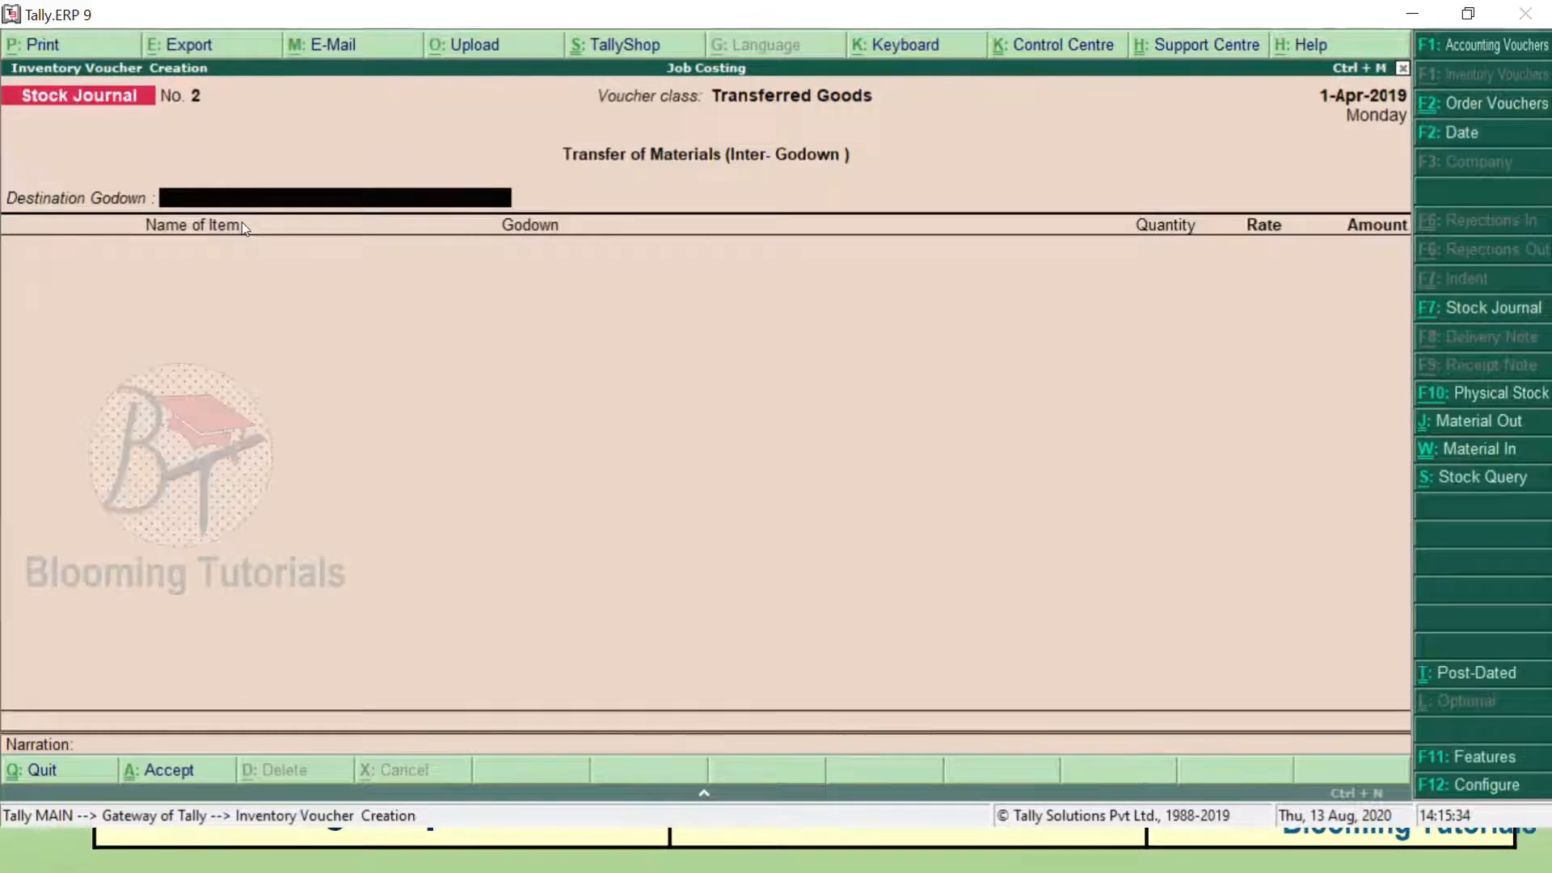
text(To)
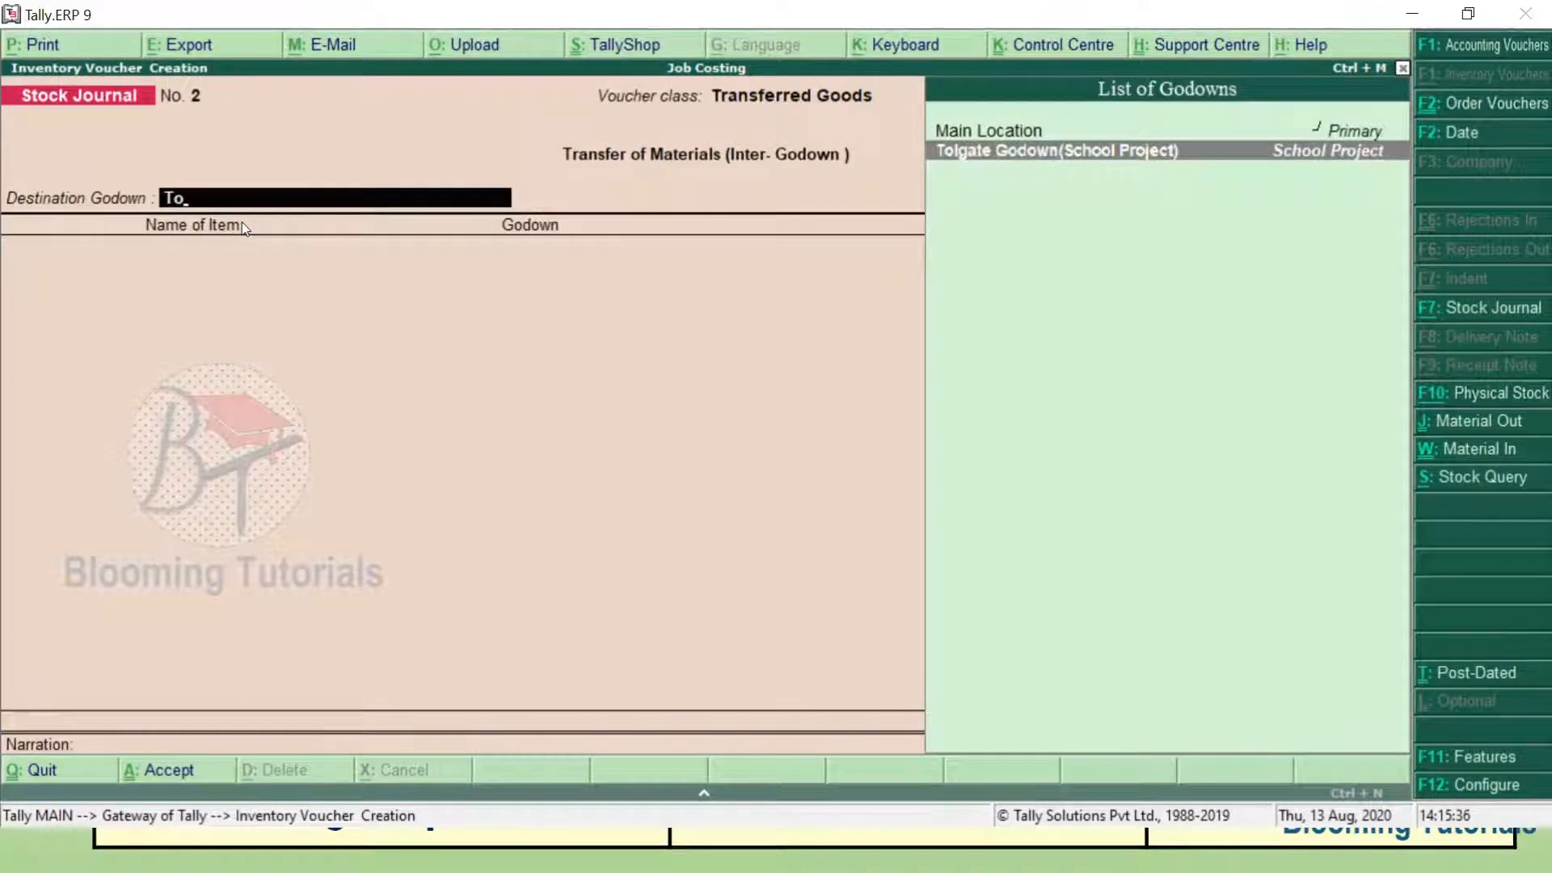
Set the destination godown to Tolgate Godown(School Project) and add Bricks as the first item, sourced from Main Location.
key(Return)
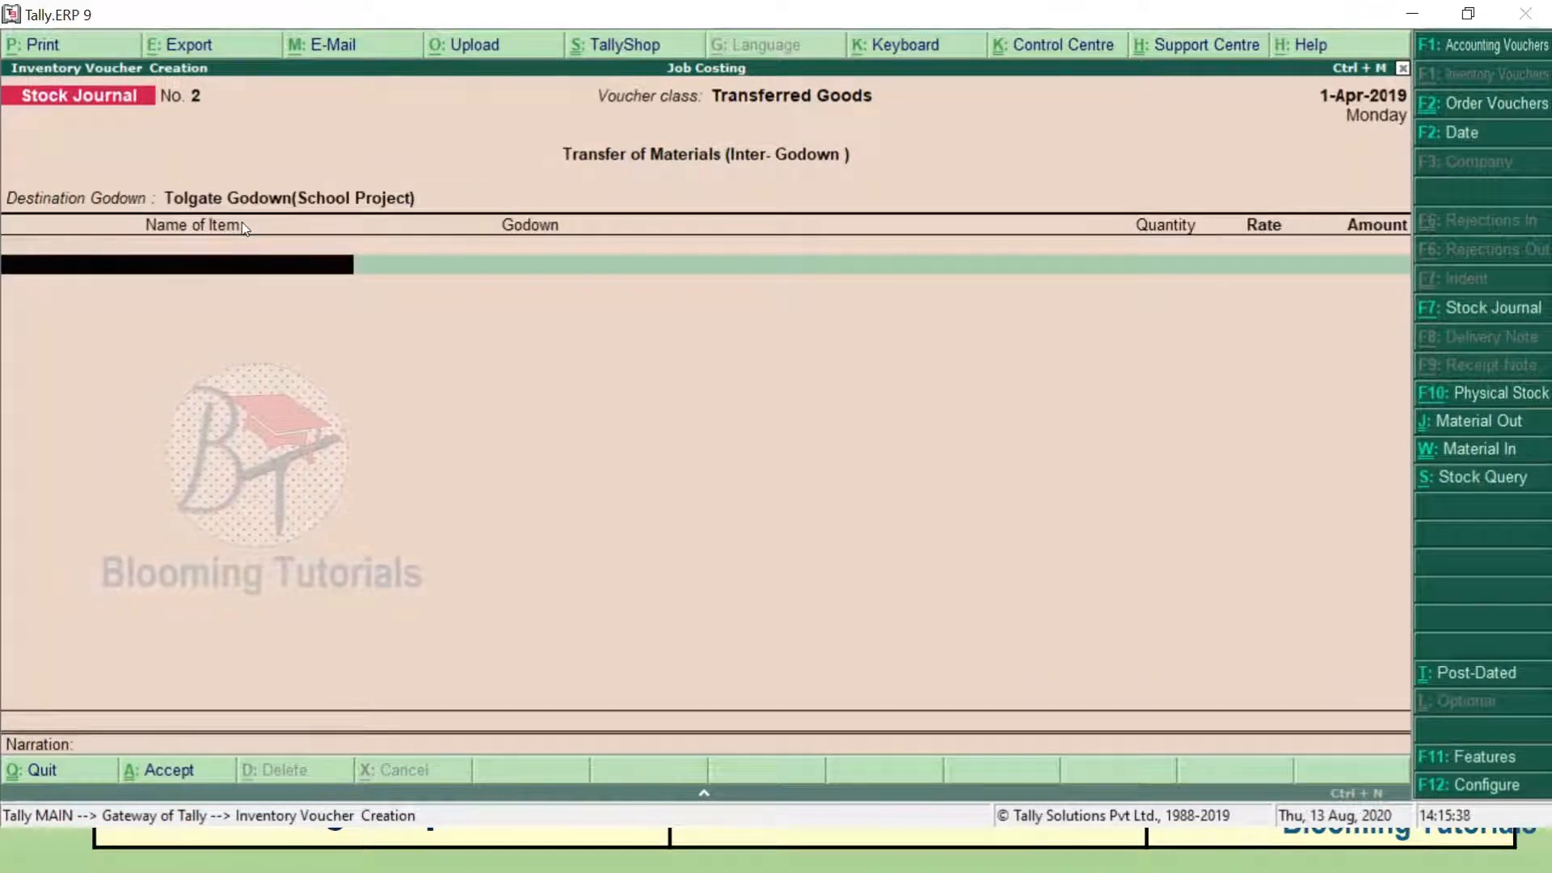
text(Br)
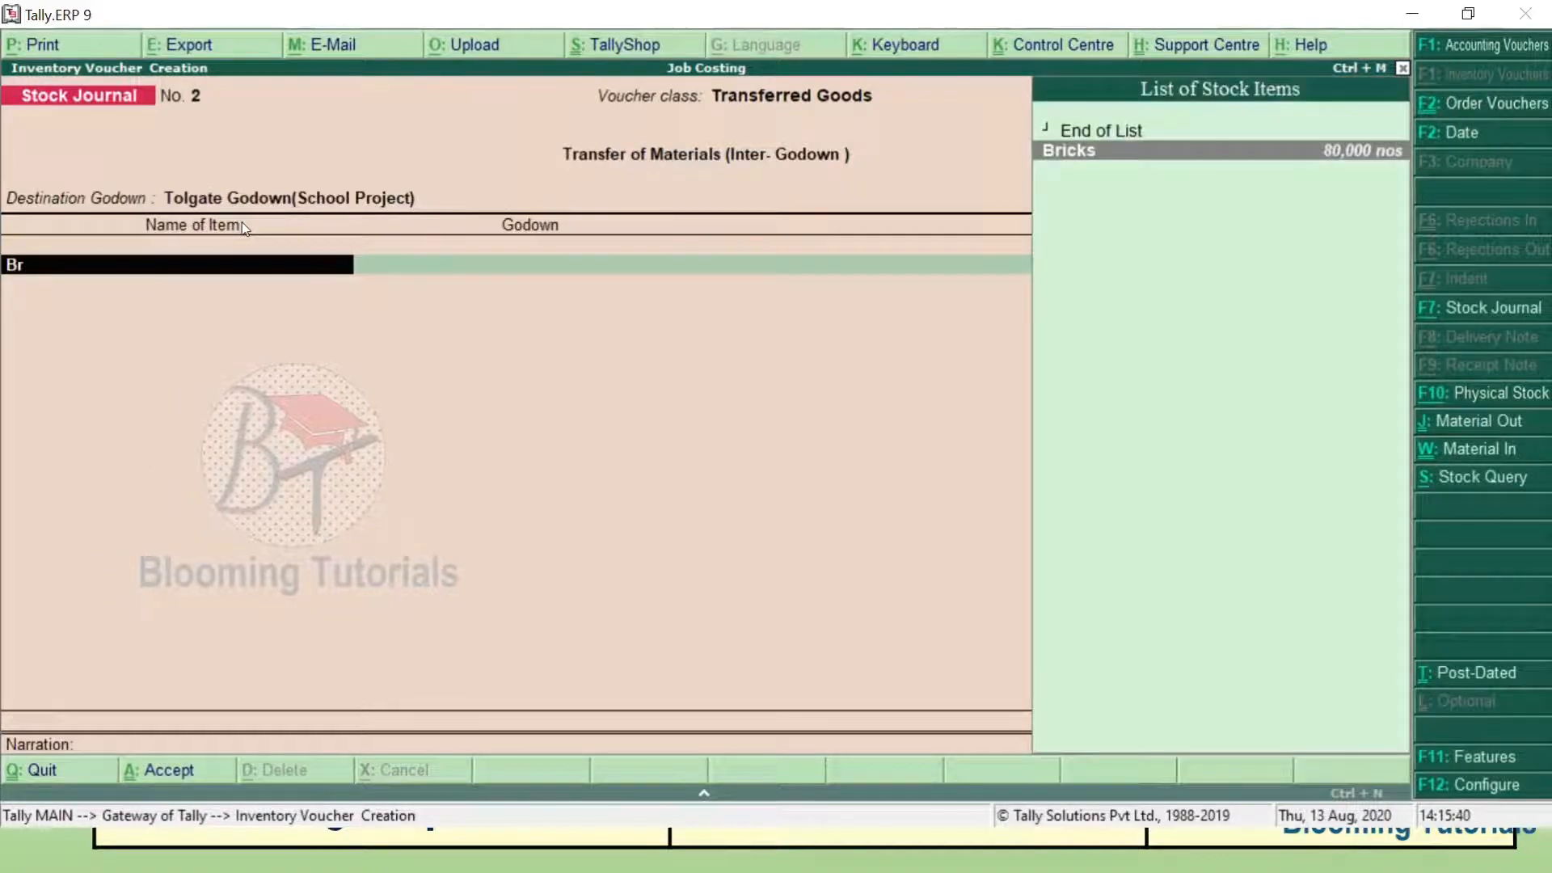
key(Return)
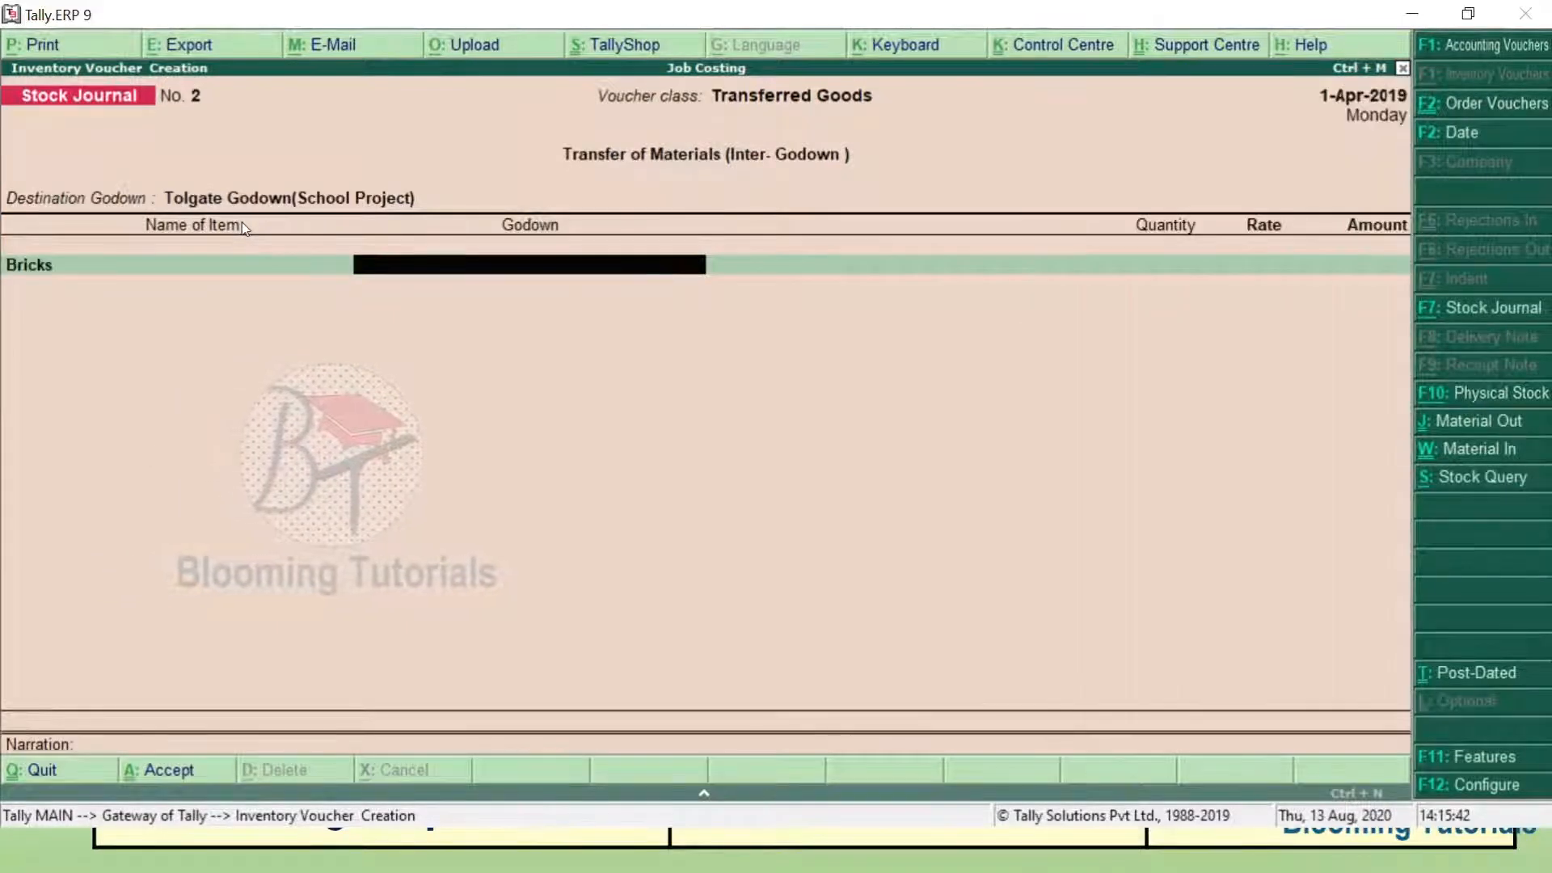
key(space)
key(Down)
key(Down)
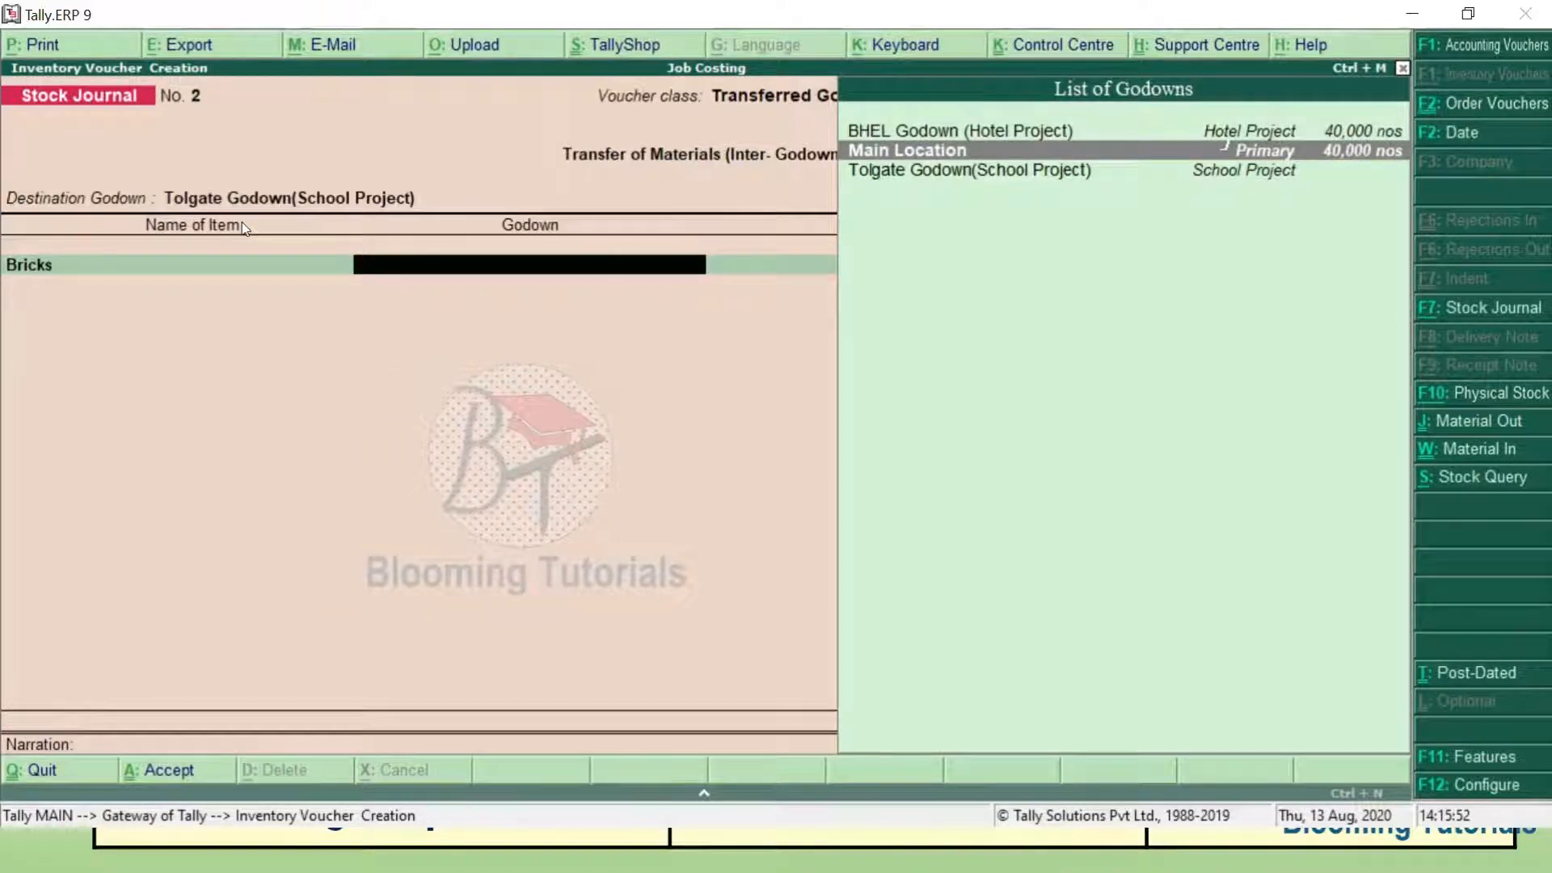
key(Return)
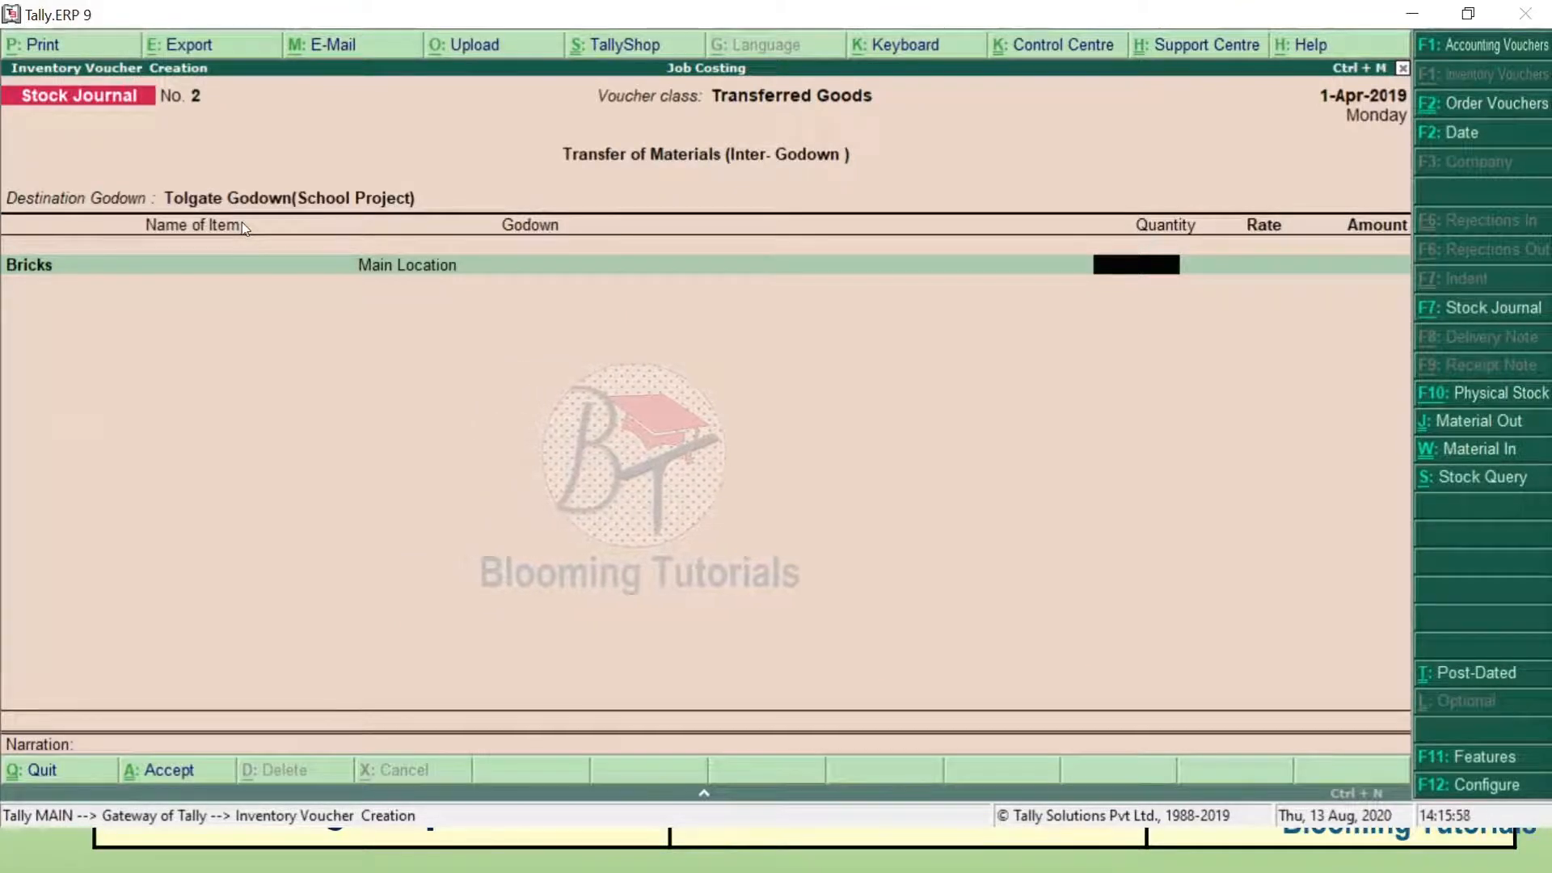
Enter a quantity of 40,000 nos for Bricks at a rate of 5.00 per nos, consulting the materials list.
key(F9)
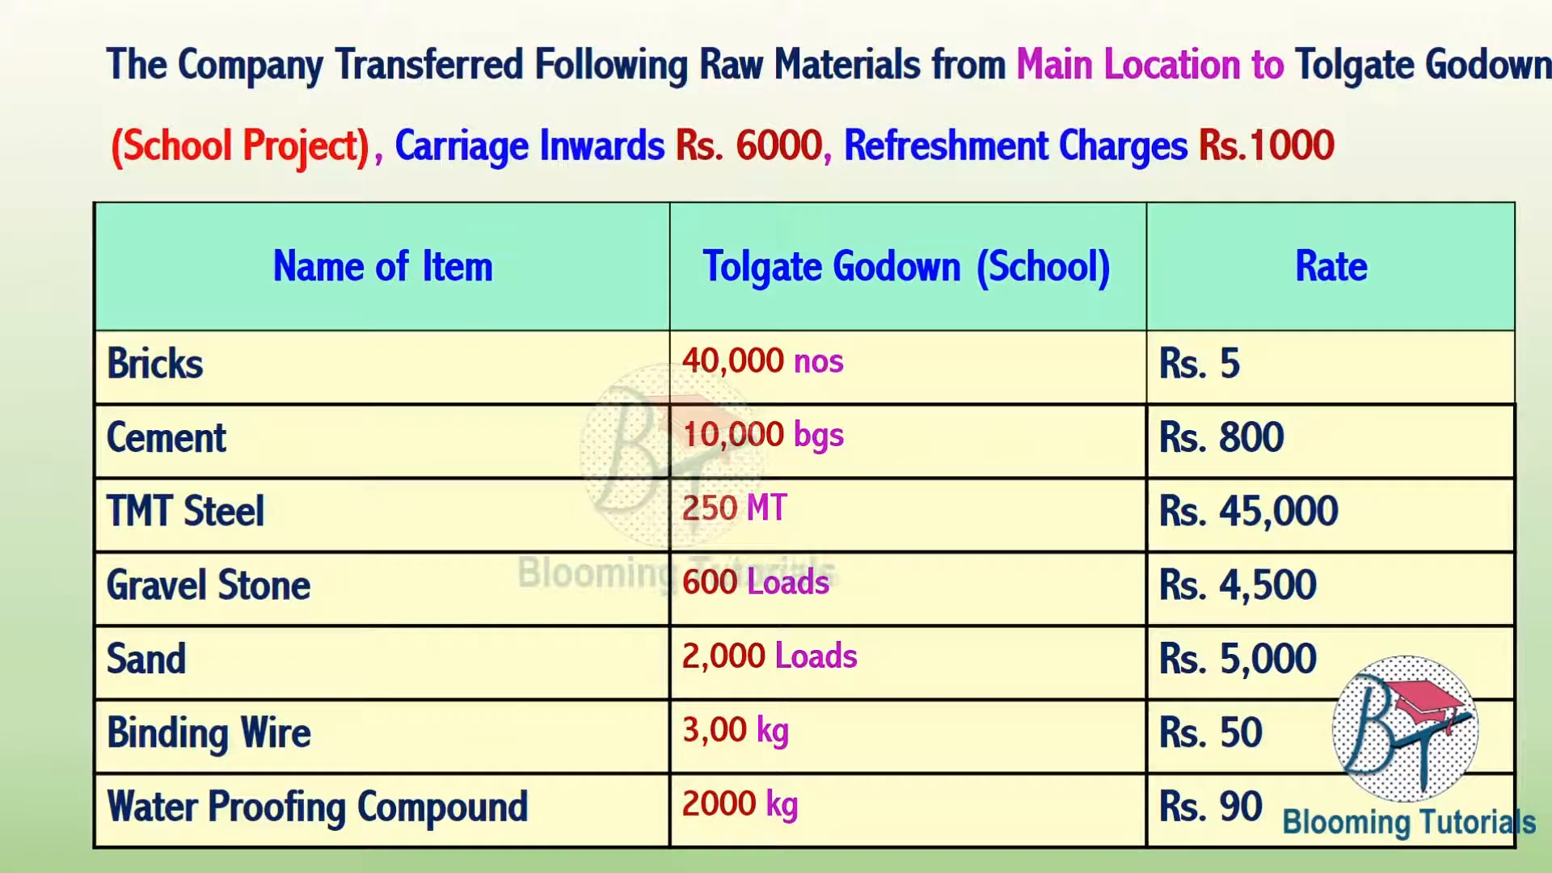
key(alt+Tab)
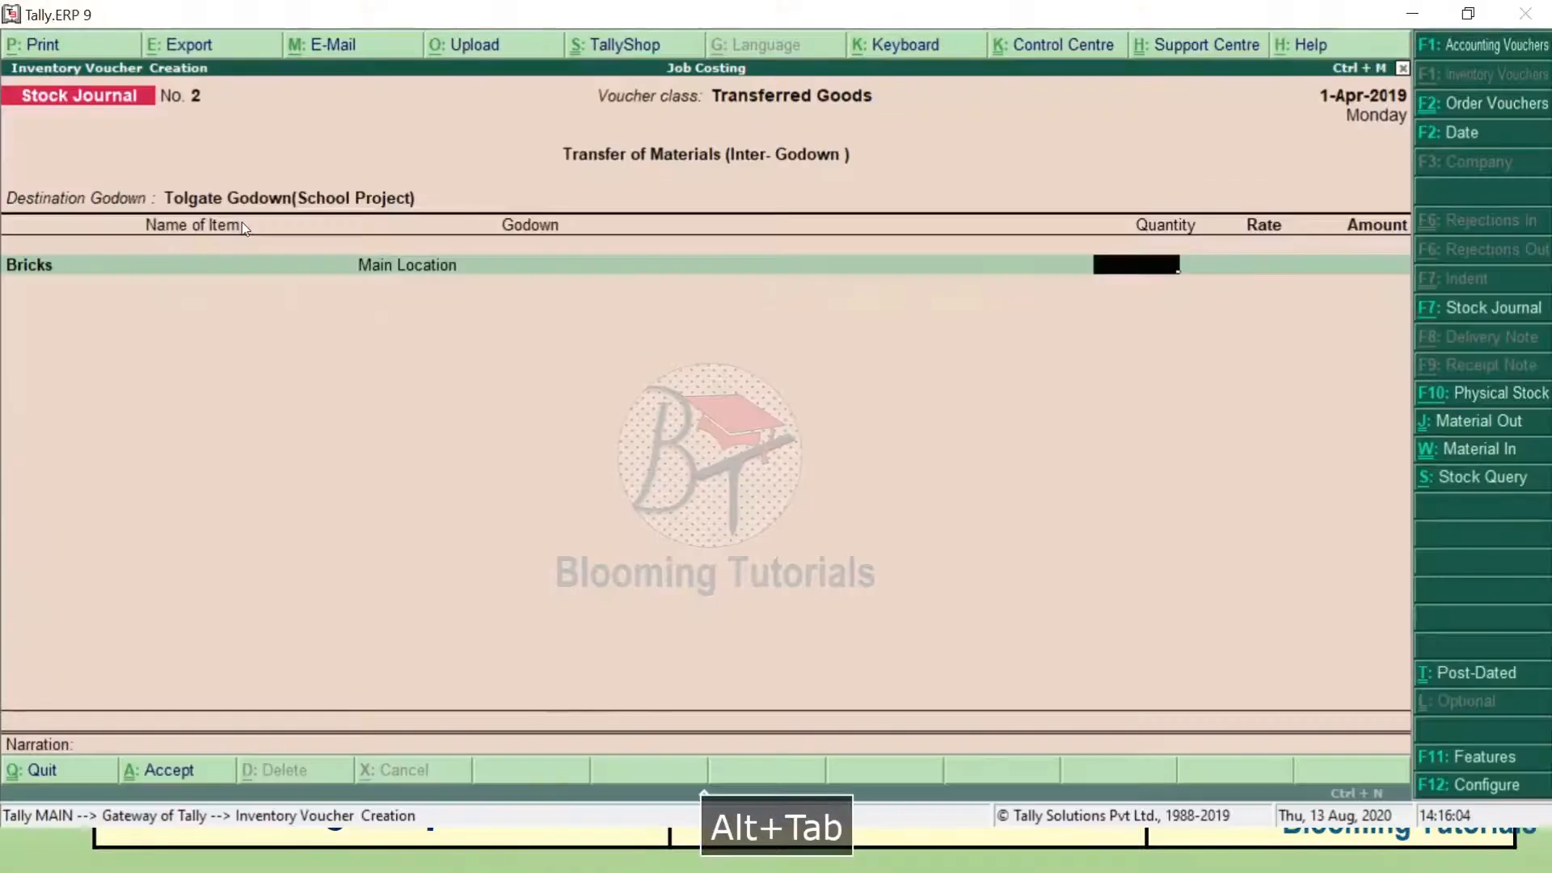
text(0000)
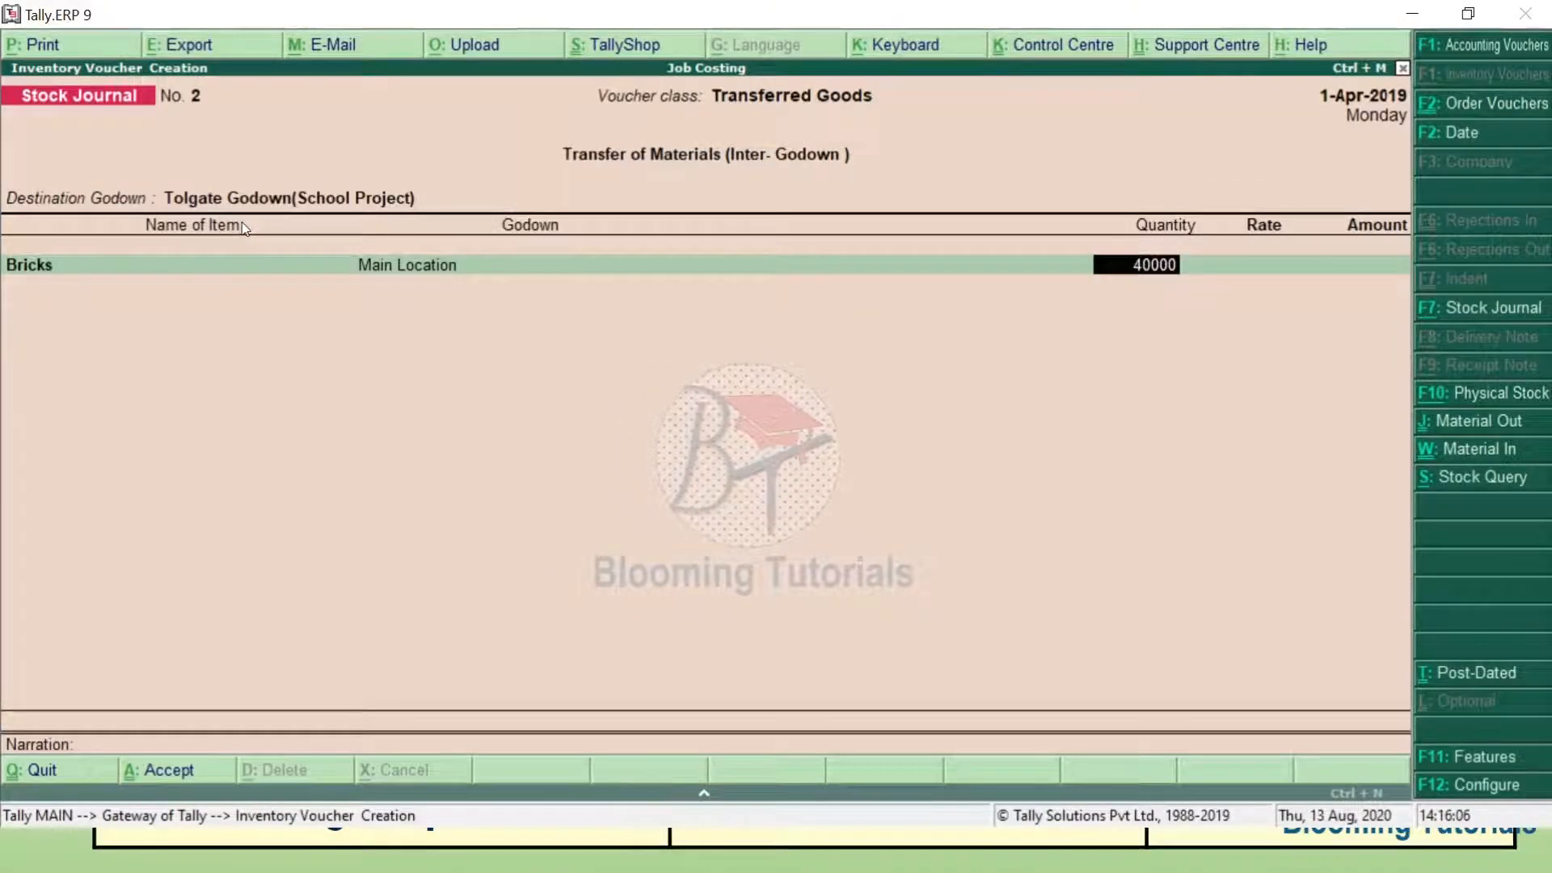
key(Return)
key(Return)
key(Return)
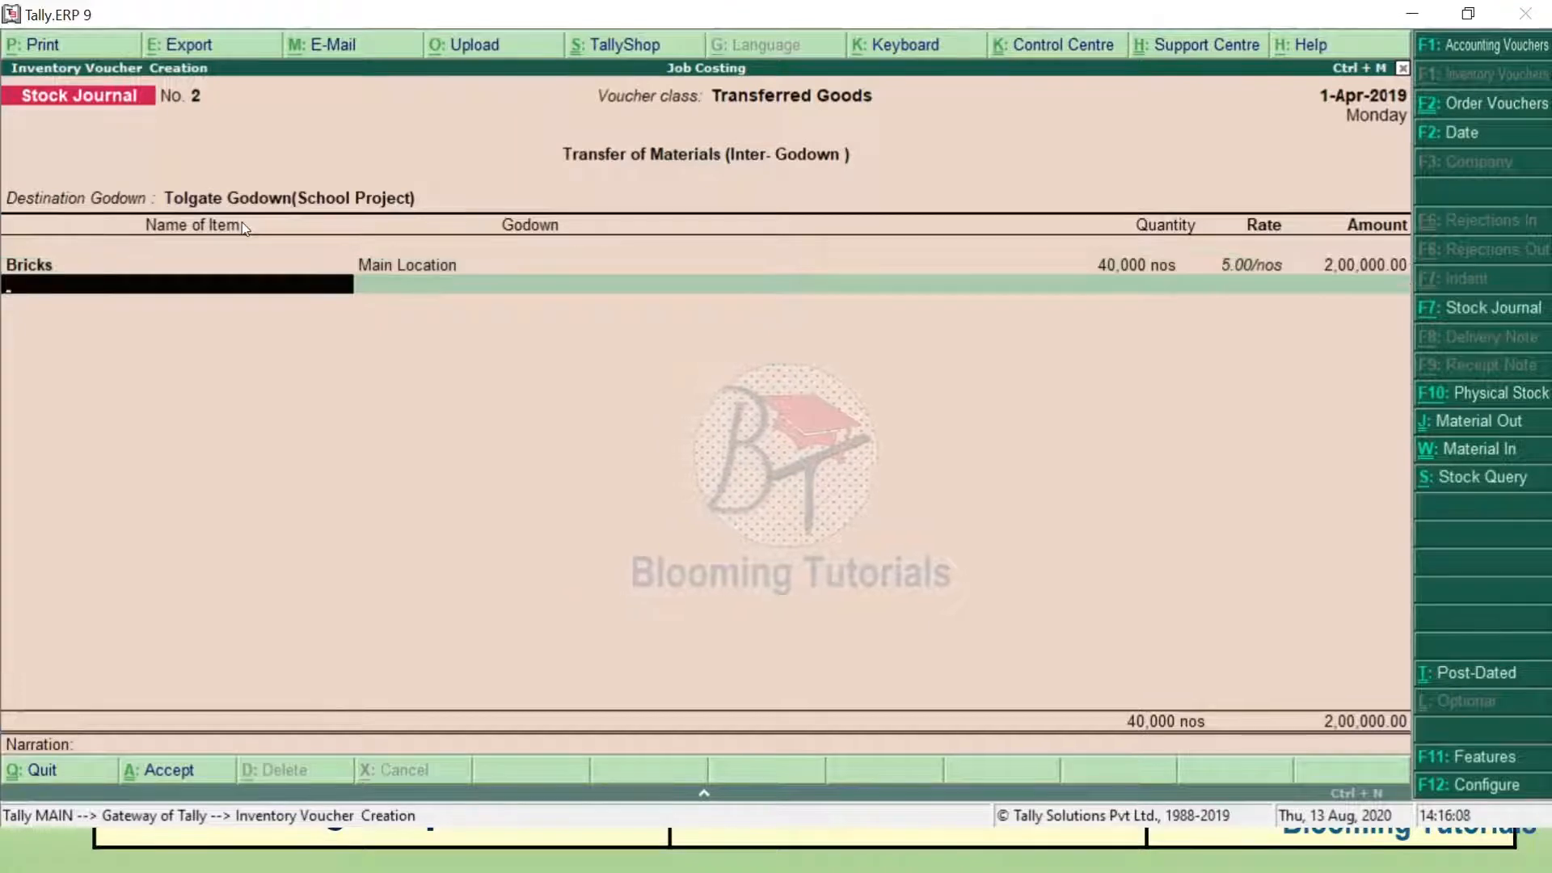
Add Cement from Main Location with a quantity of 10,000 bgs at a rate of 800.00 per bag.
text(Ce)
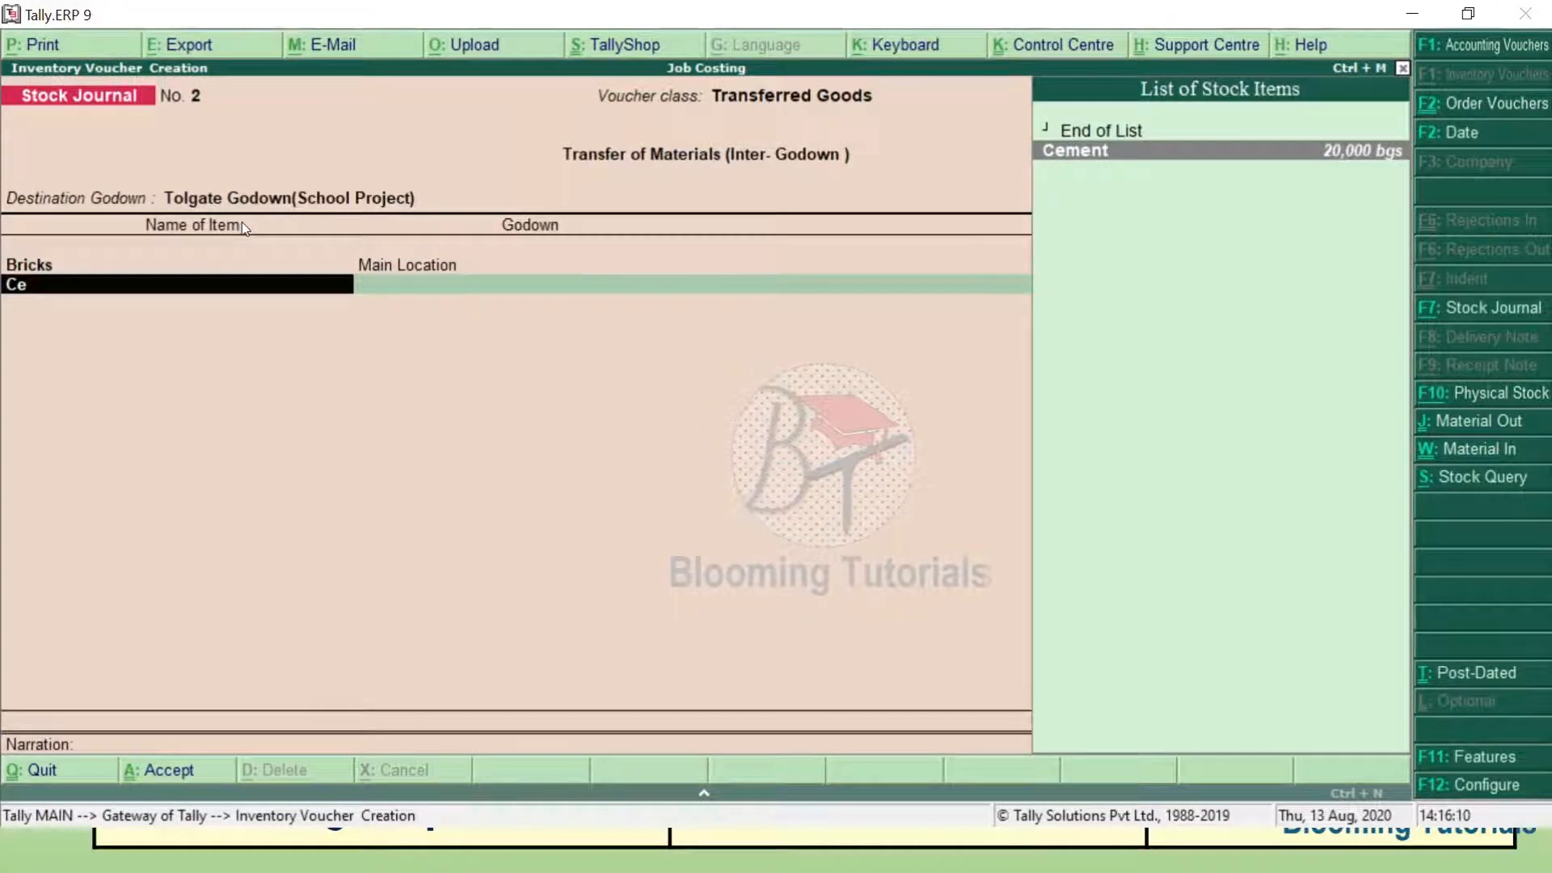
key(Return)
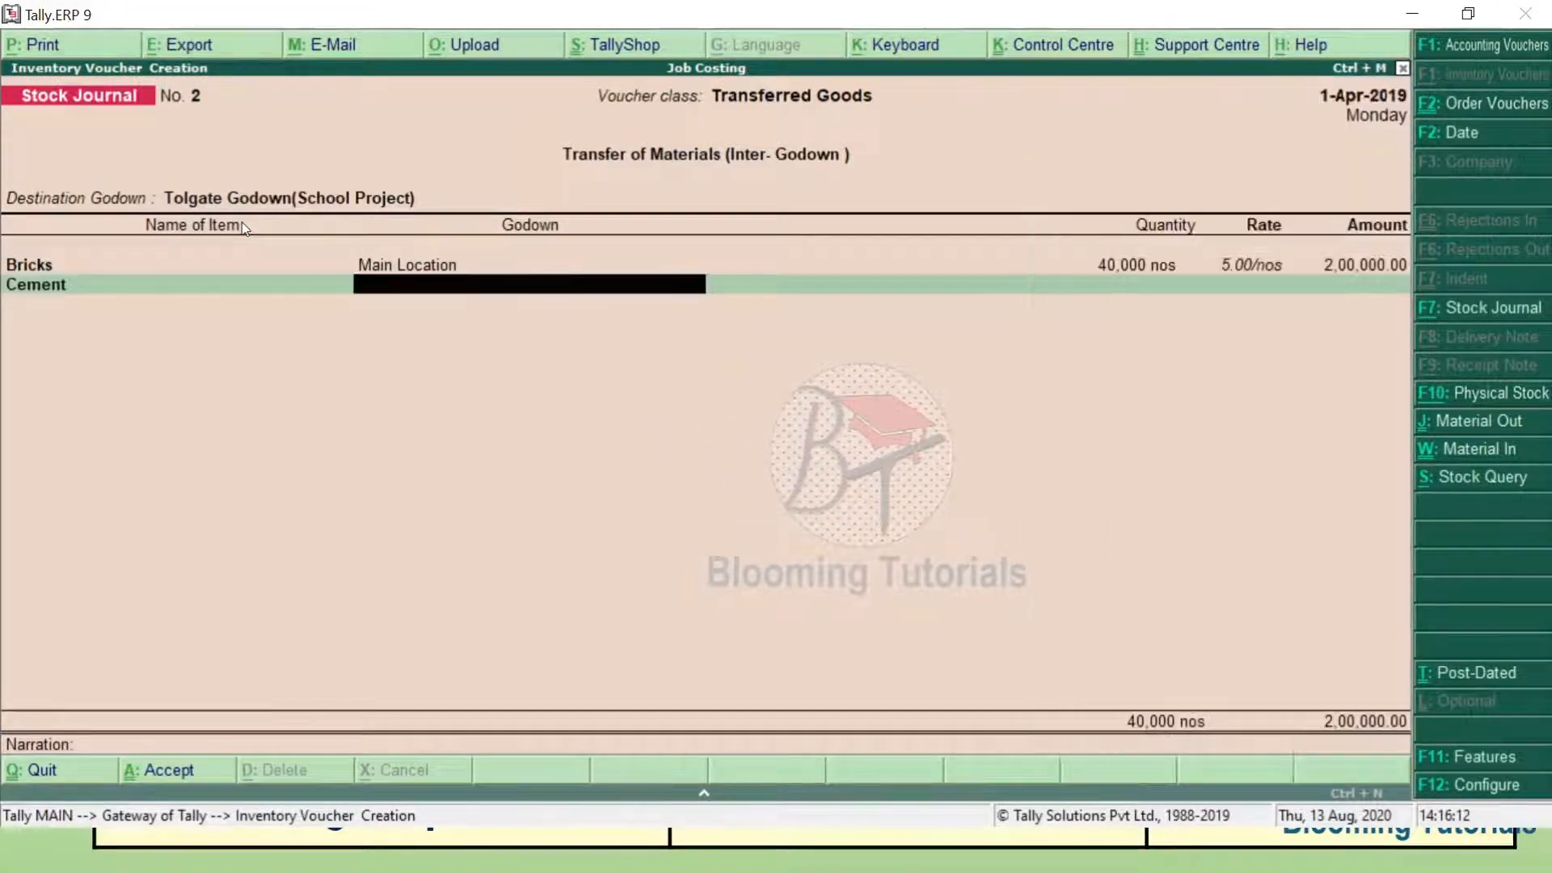
text(M)
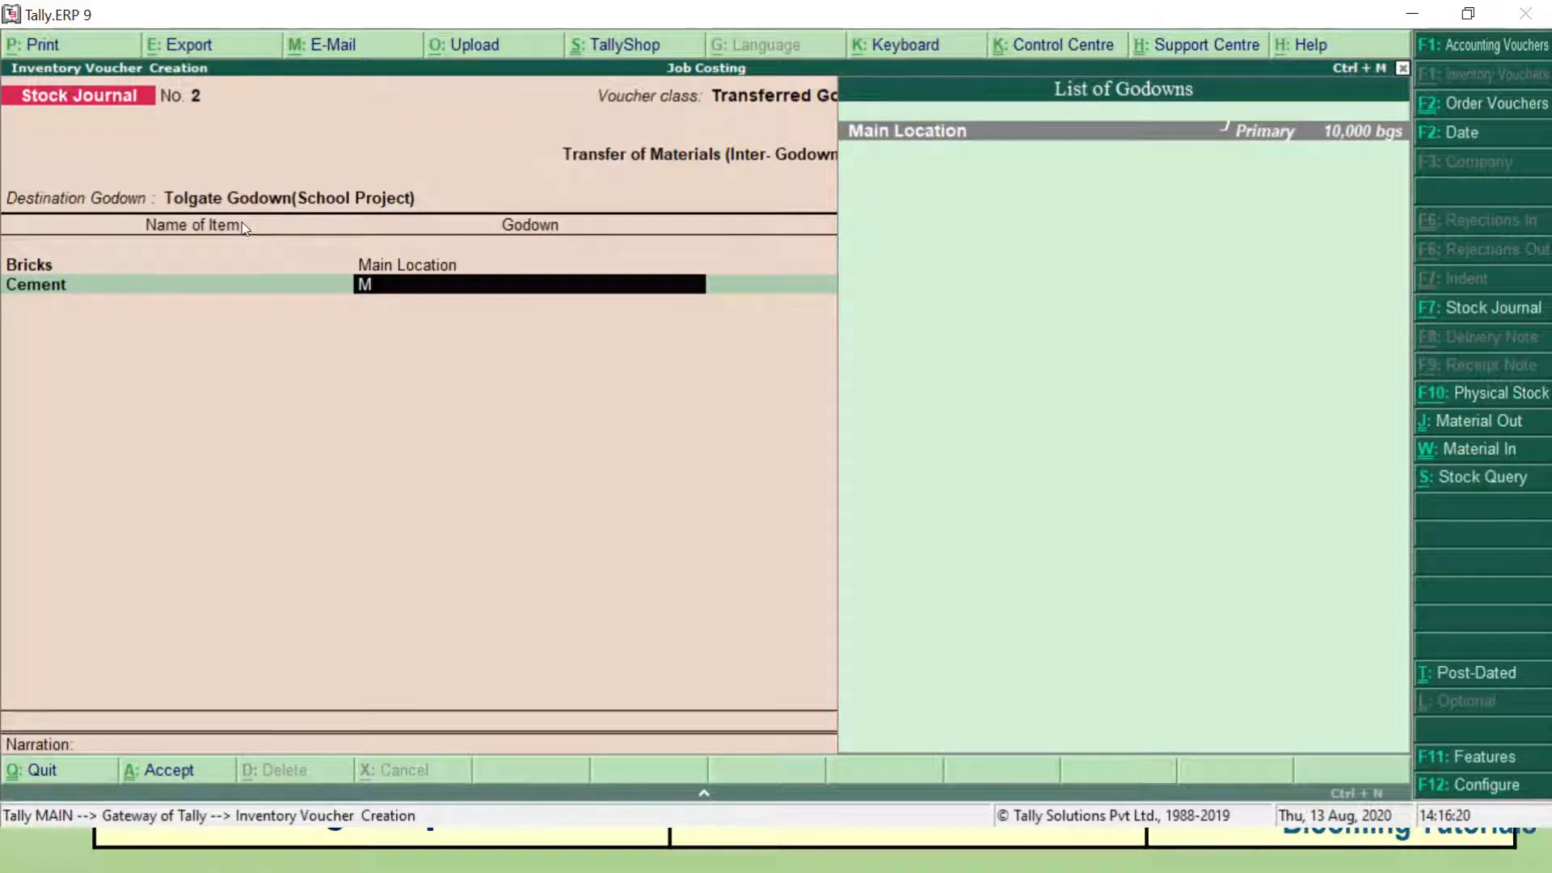
key(Return)
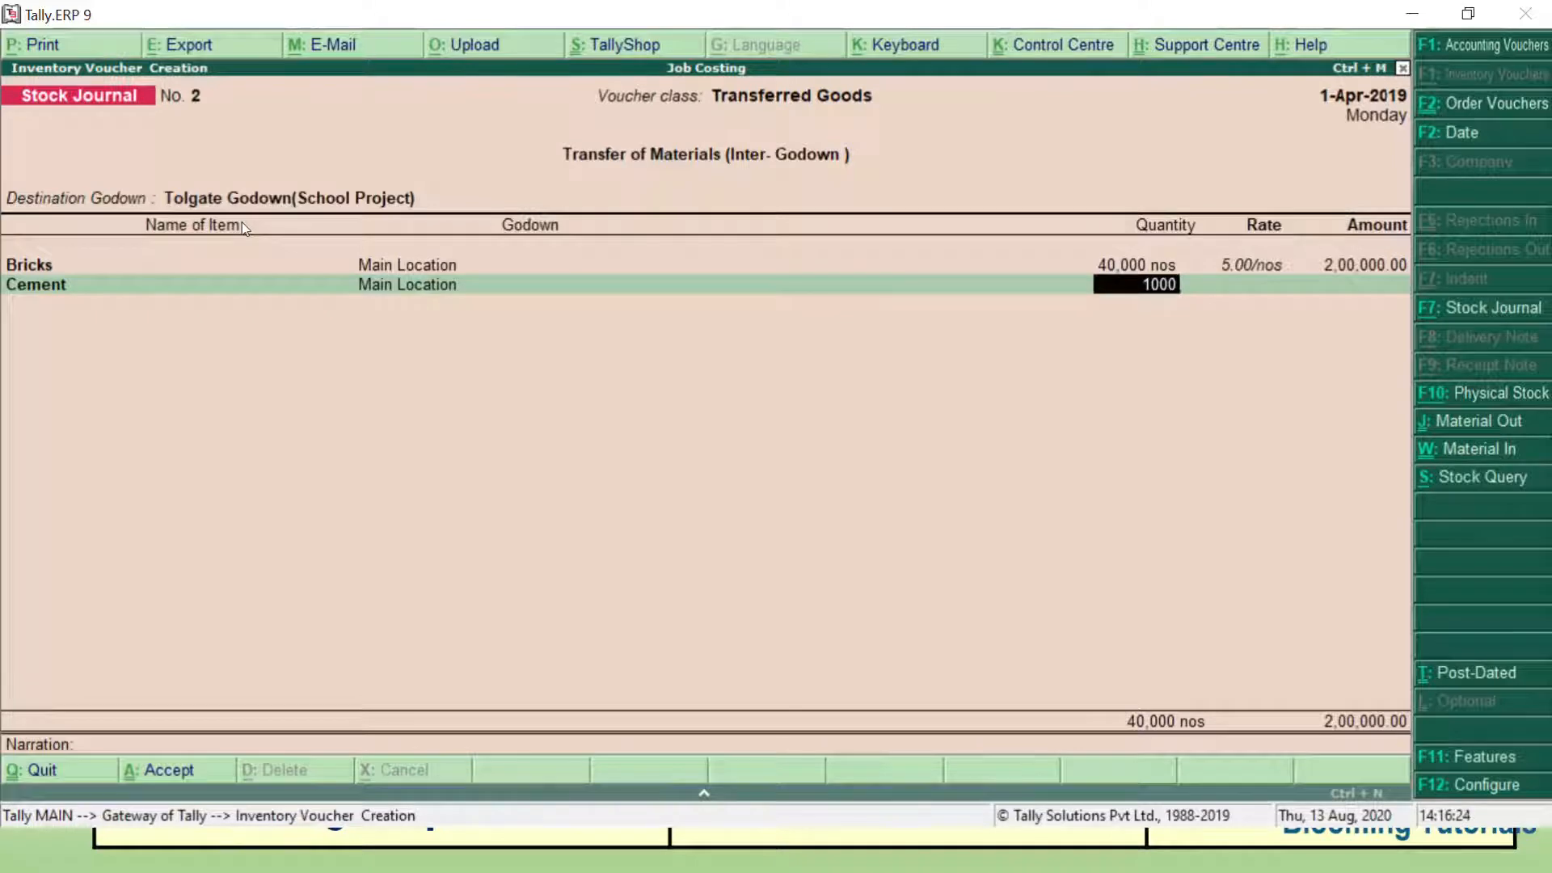
key(Return)
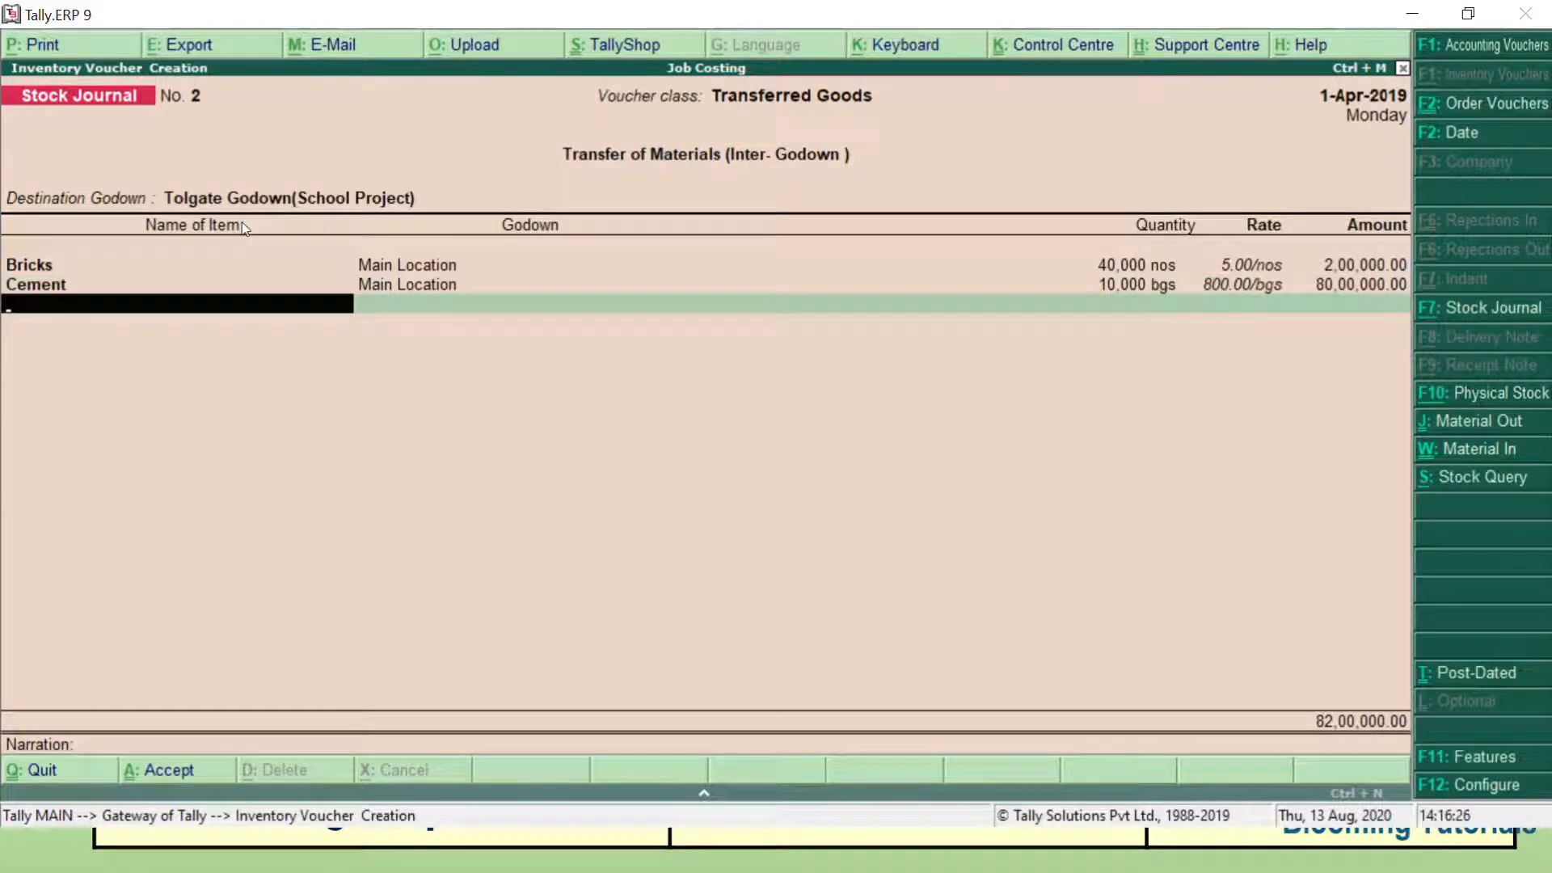
Add TMT Steel from Main Location with a quantity of 250 MT at a rate of 45,000 per MT, consulting the materials list.
text(T)
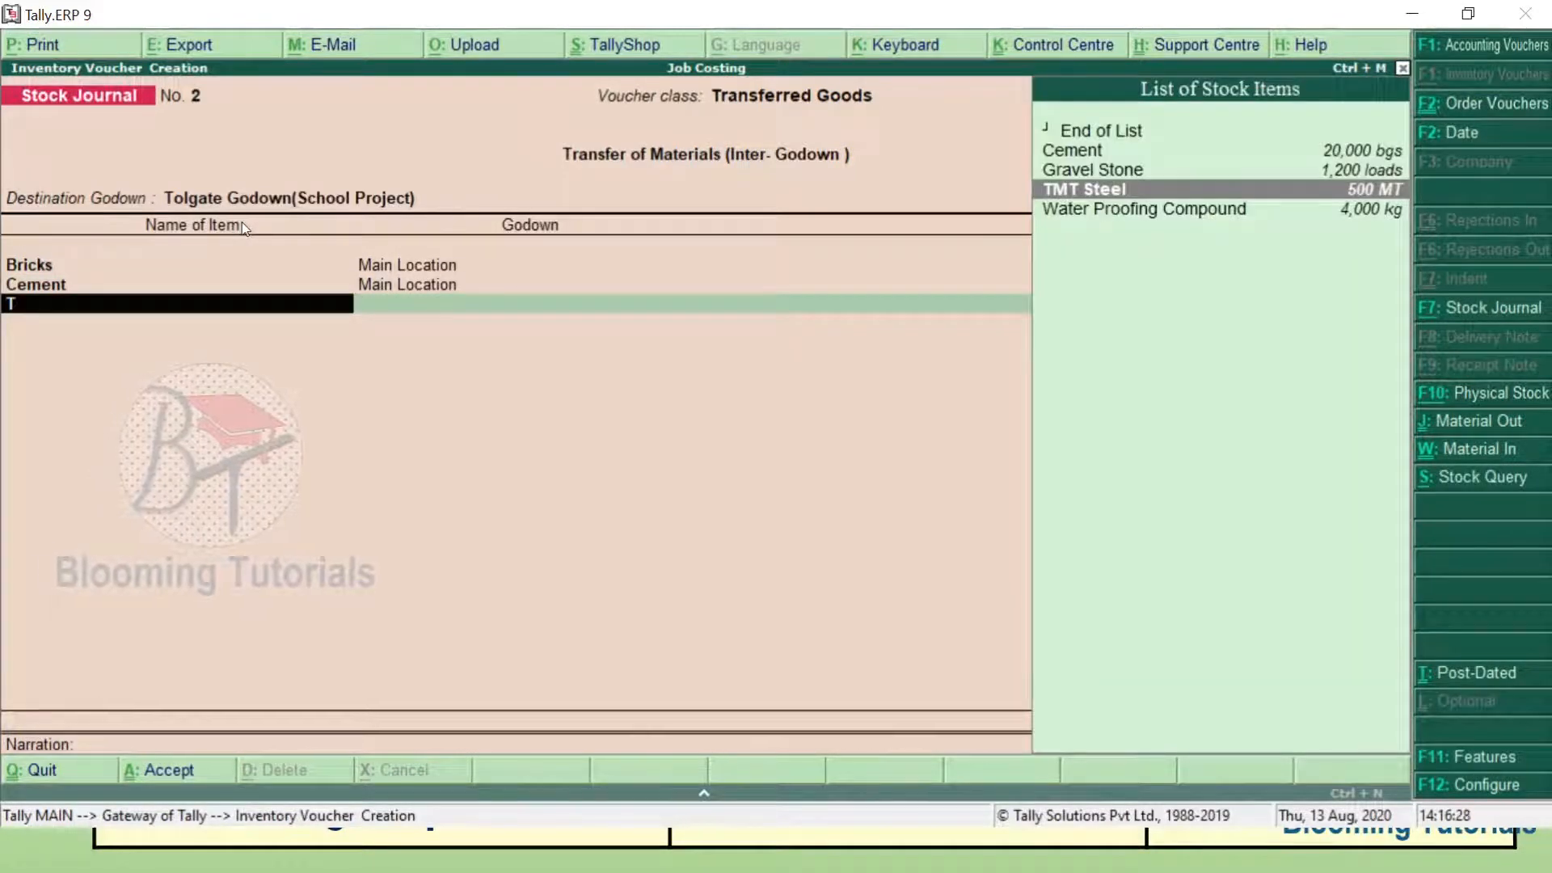
key(Return)
text(M)
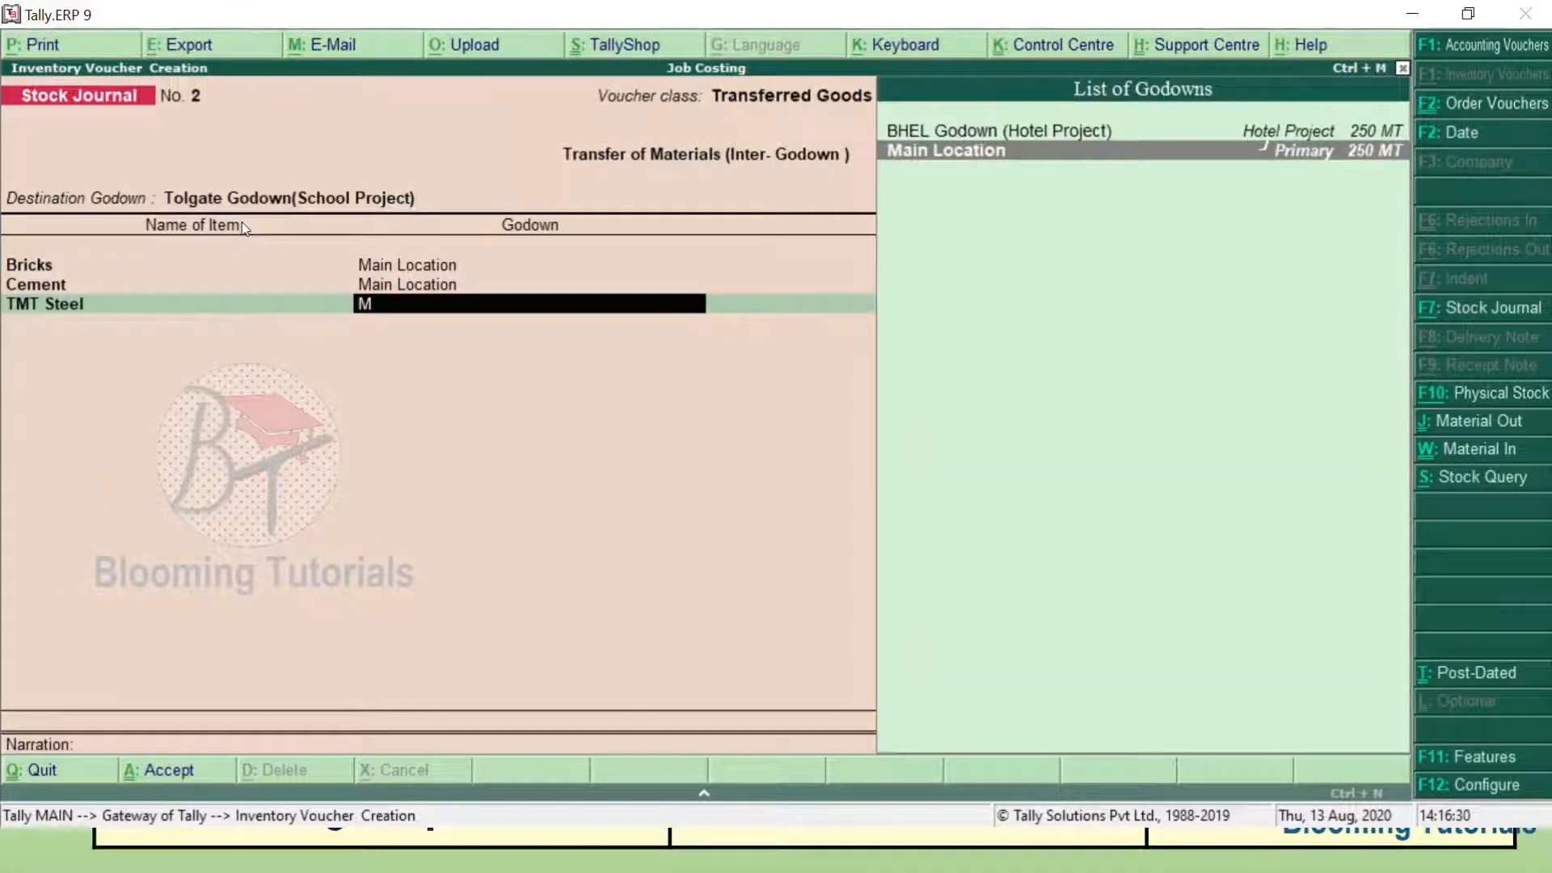
key(Return)
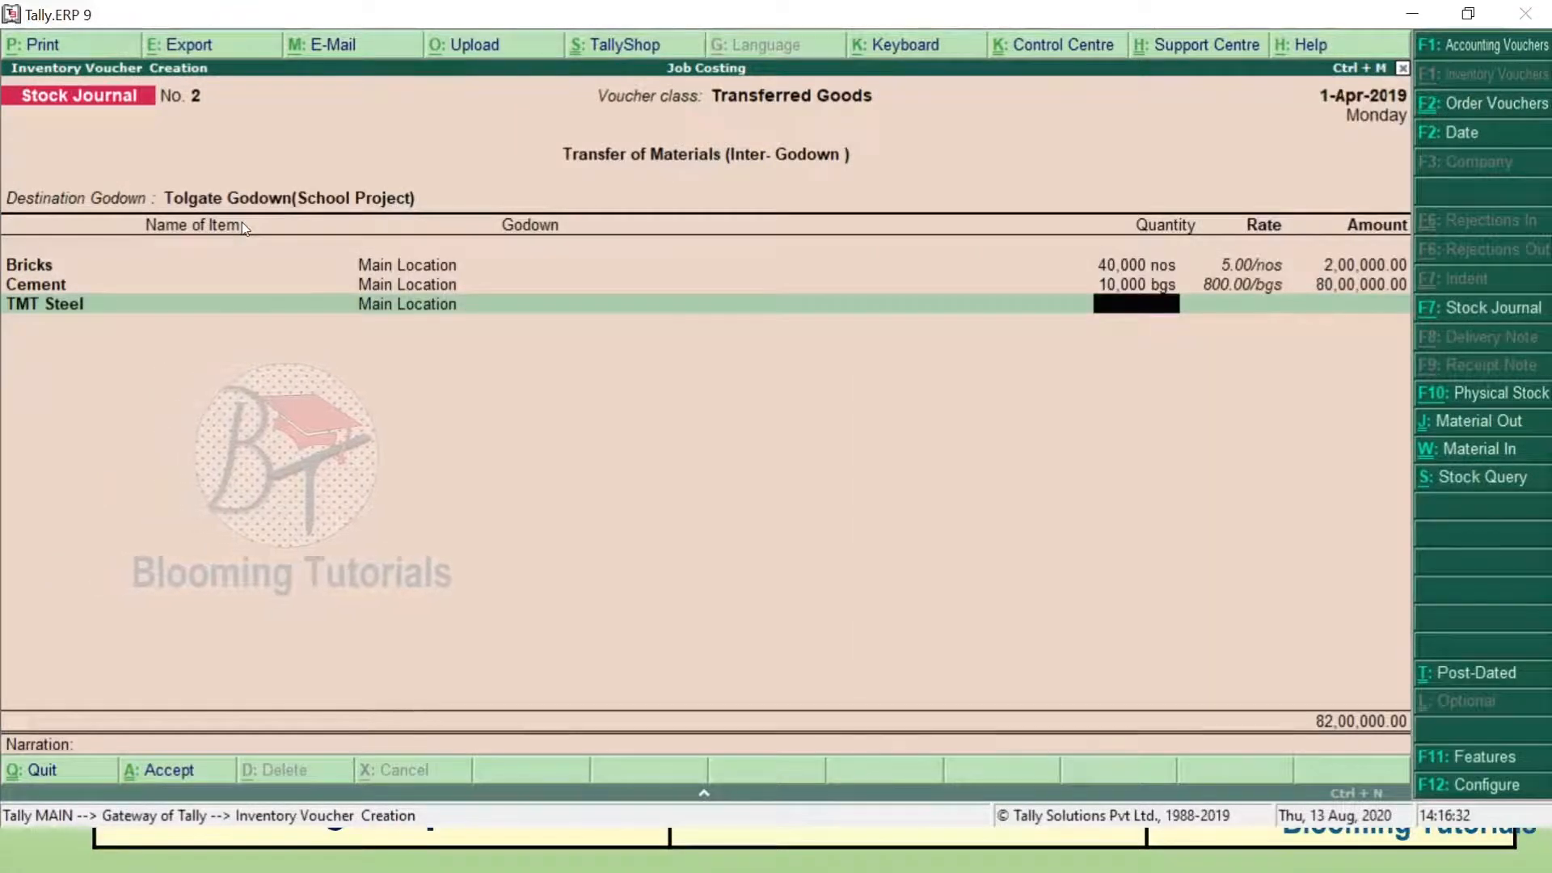
key(alt+Tab)
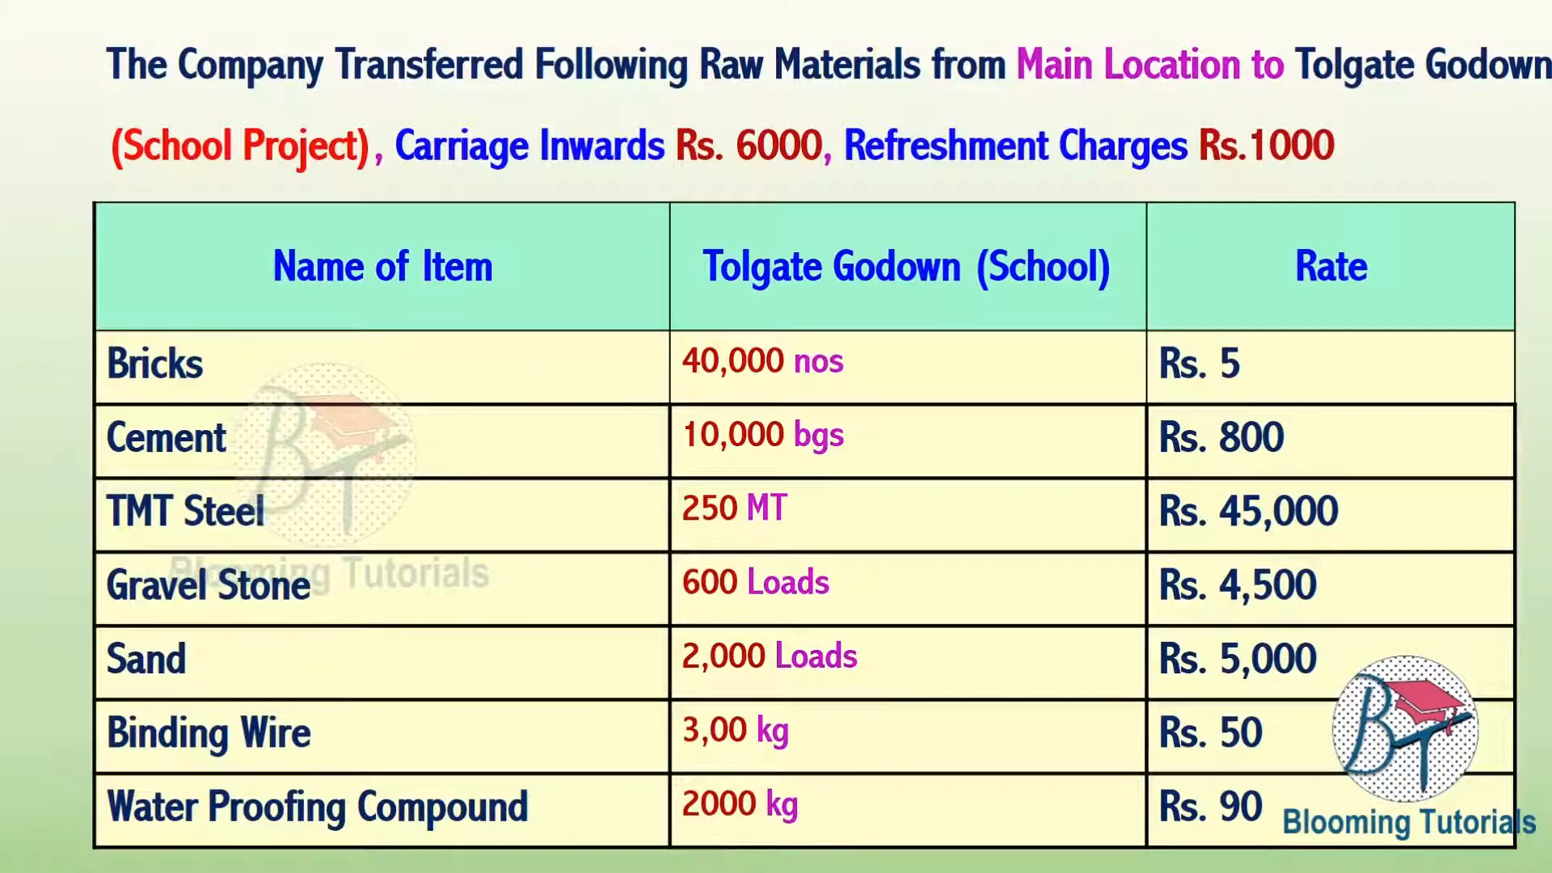
key(alt+Tab)
text(25)
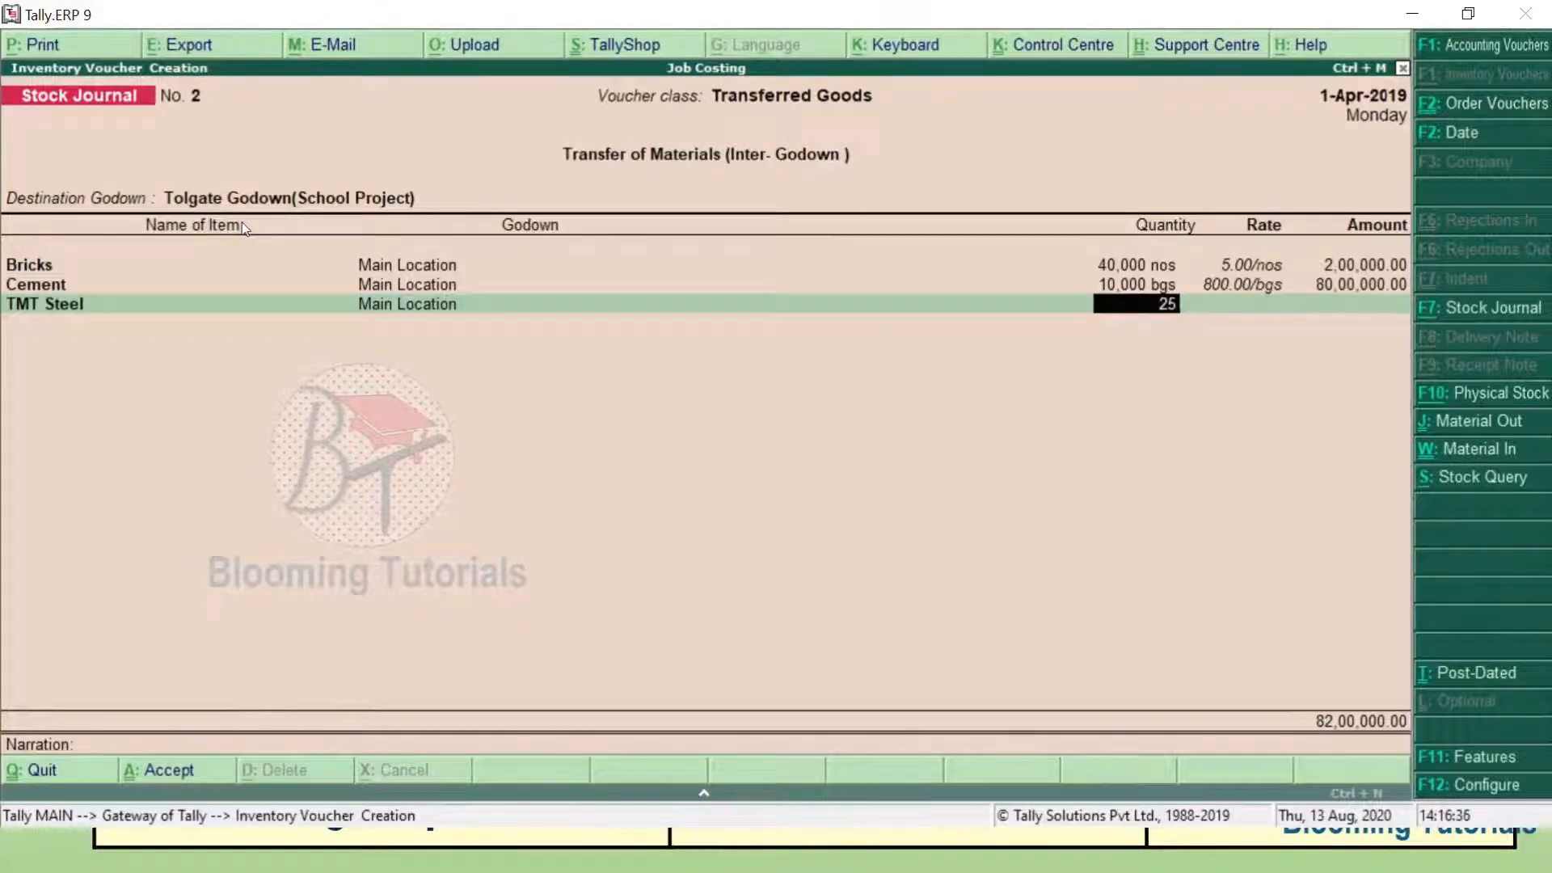
text(0)
key(Return)
text(45000)
key(Return)
key(Return)
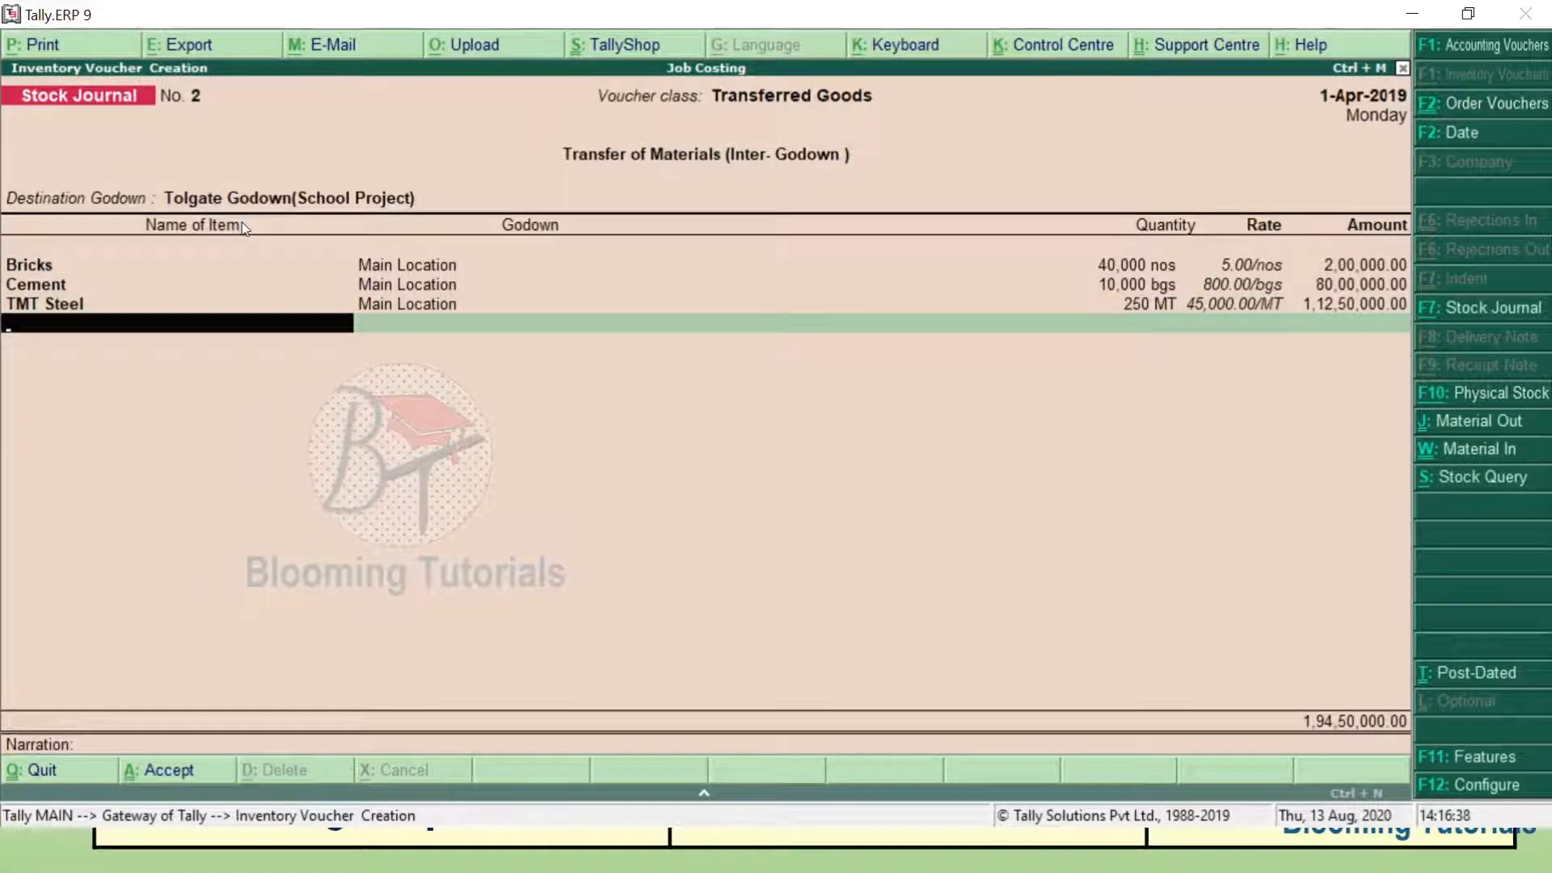
Add Gravel Stone from Main Location with a quantity of 600 loads at a rate of 4,500.00 per load.
text(G)
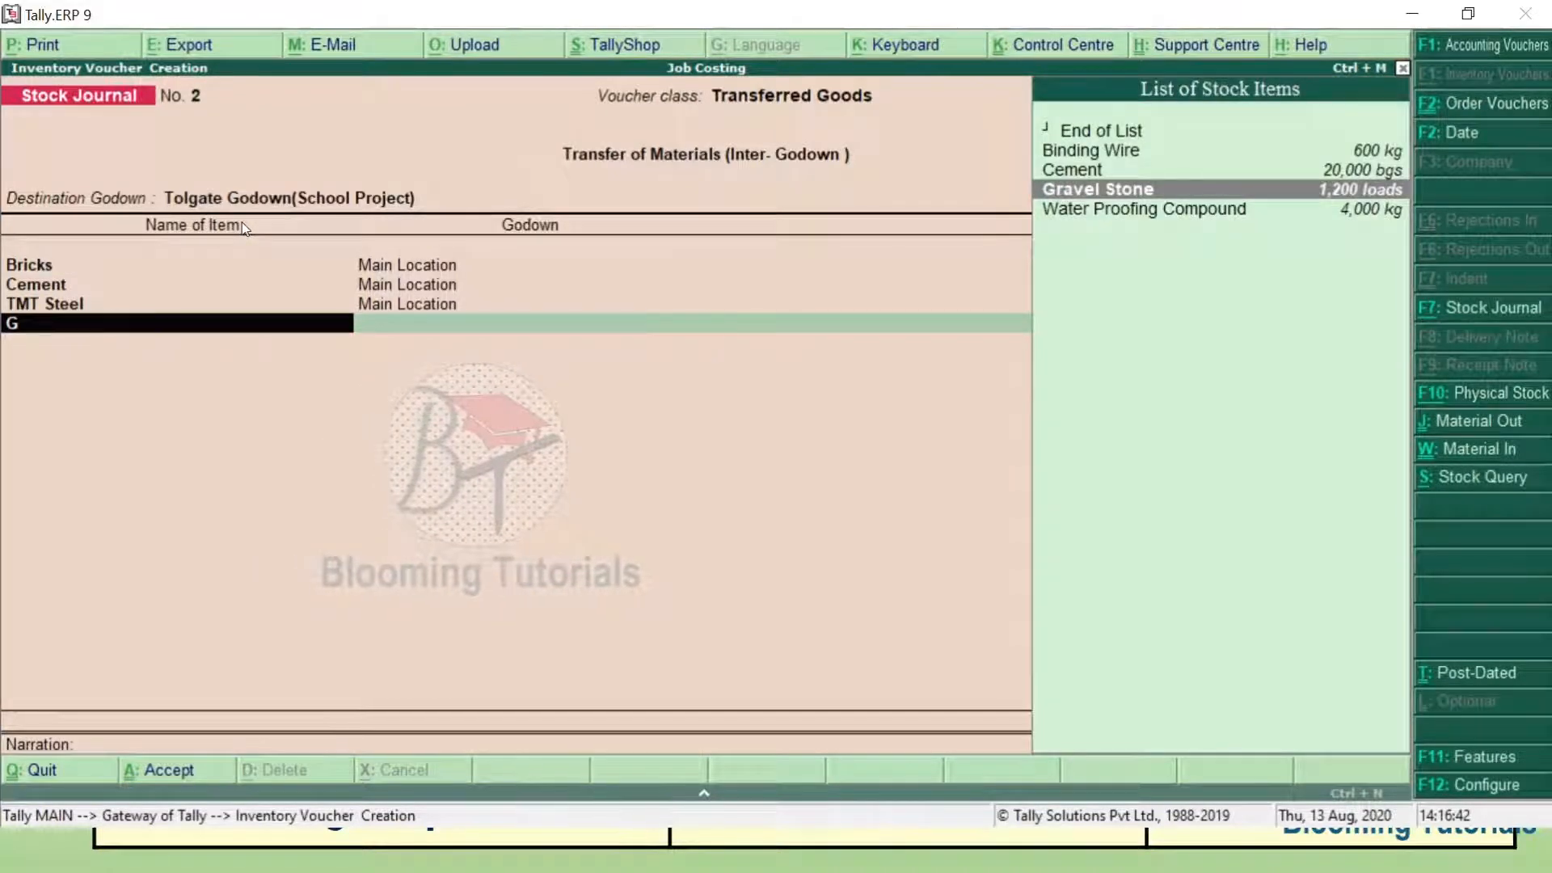
key(Return)
text(M)
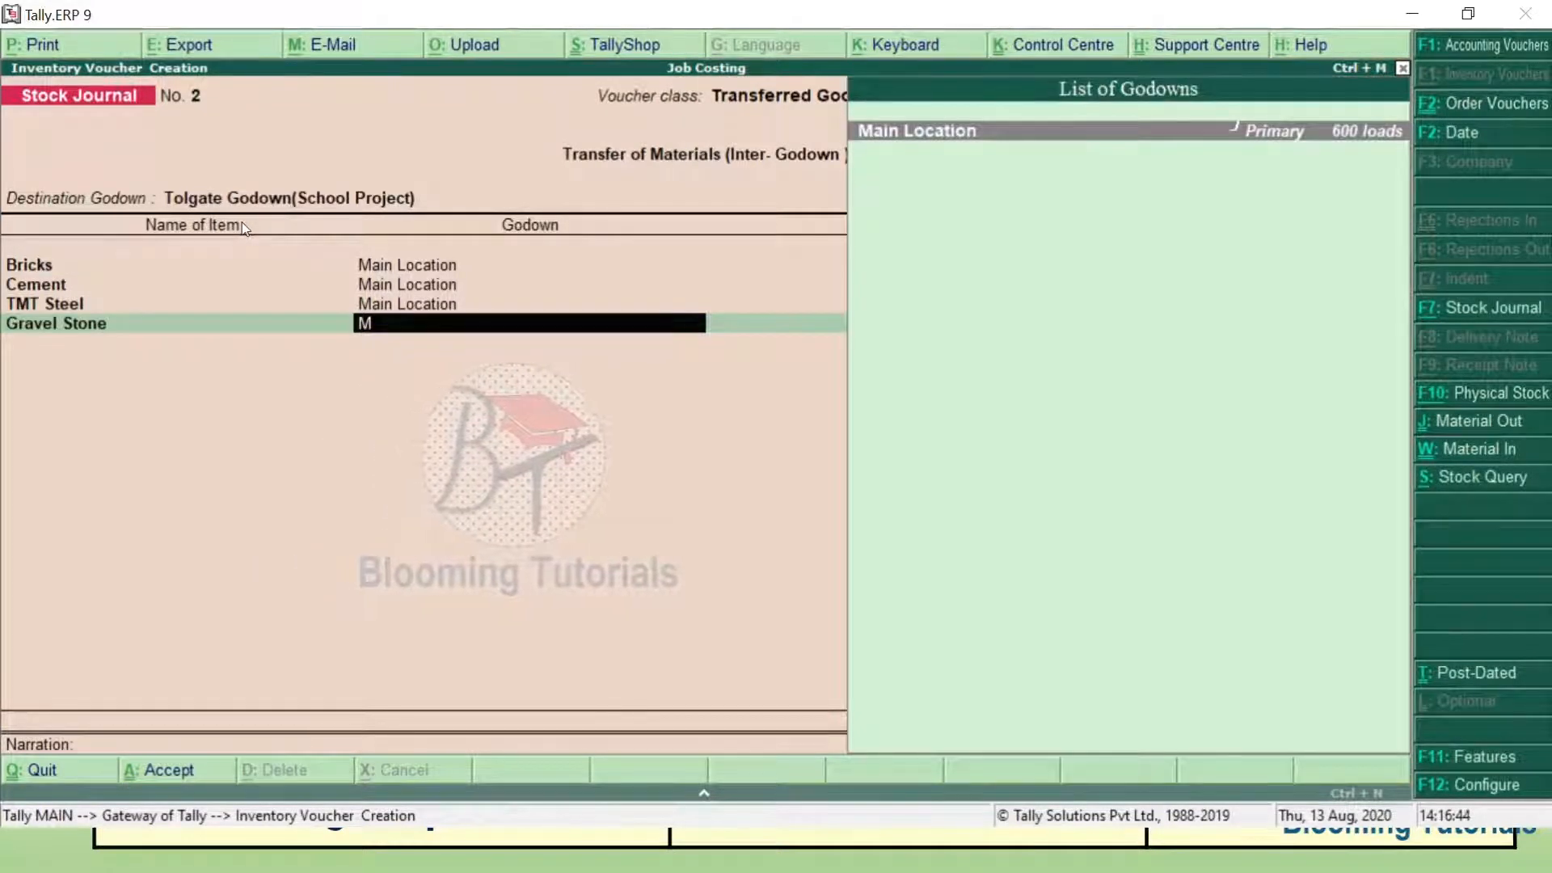
key(Return)
text(600)
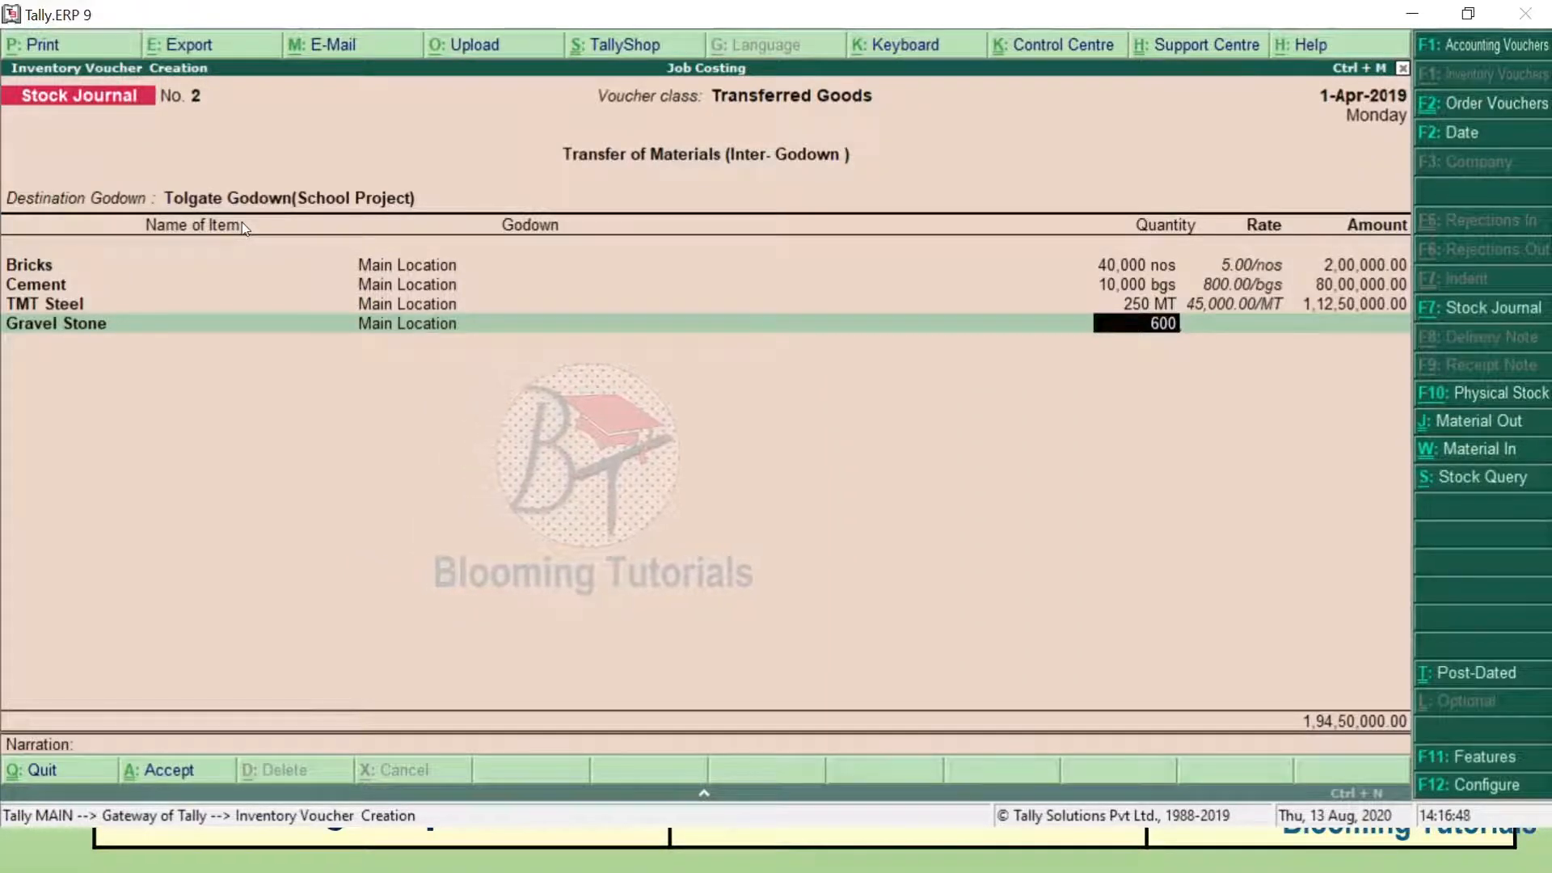
key(Return)
key(Return)
key(Return)
Add Sand from Main Location with a quantity of 2,000 loads at a rate of 5,000.00 per load, consulting the materials list.
text(S)
key(Return)
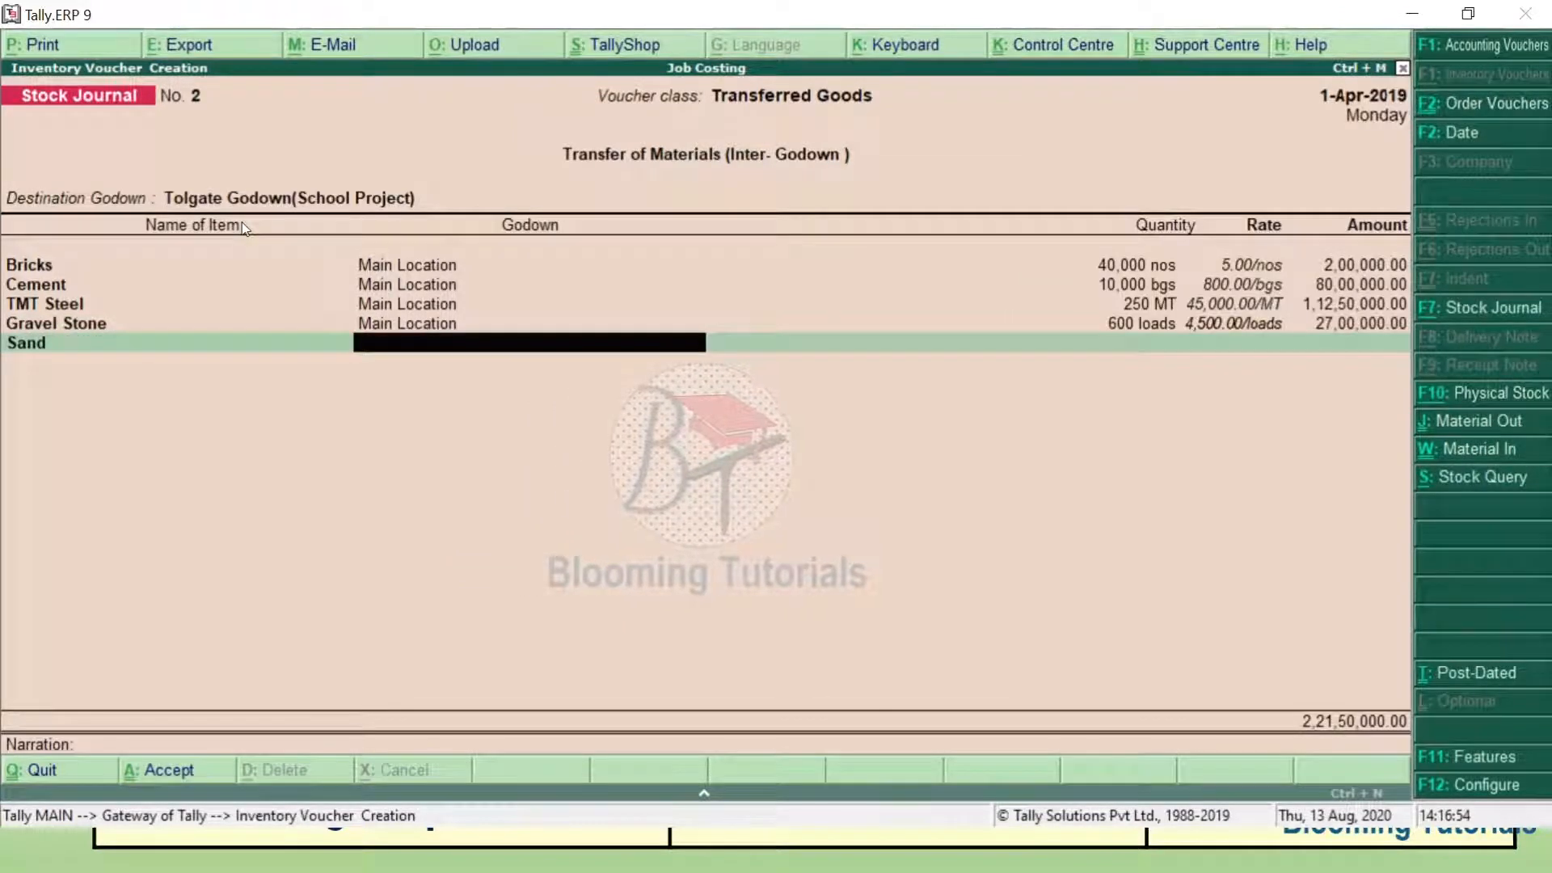
text(M)
key(Return)
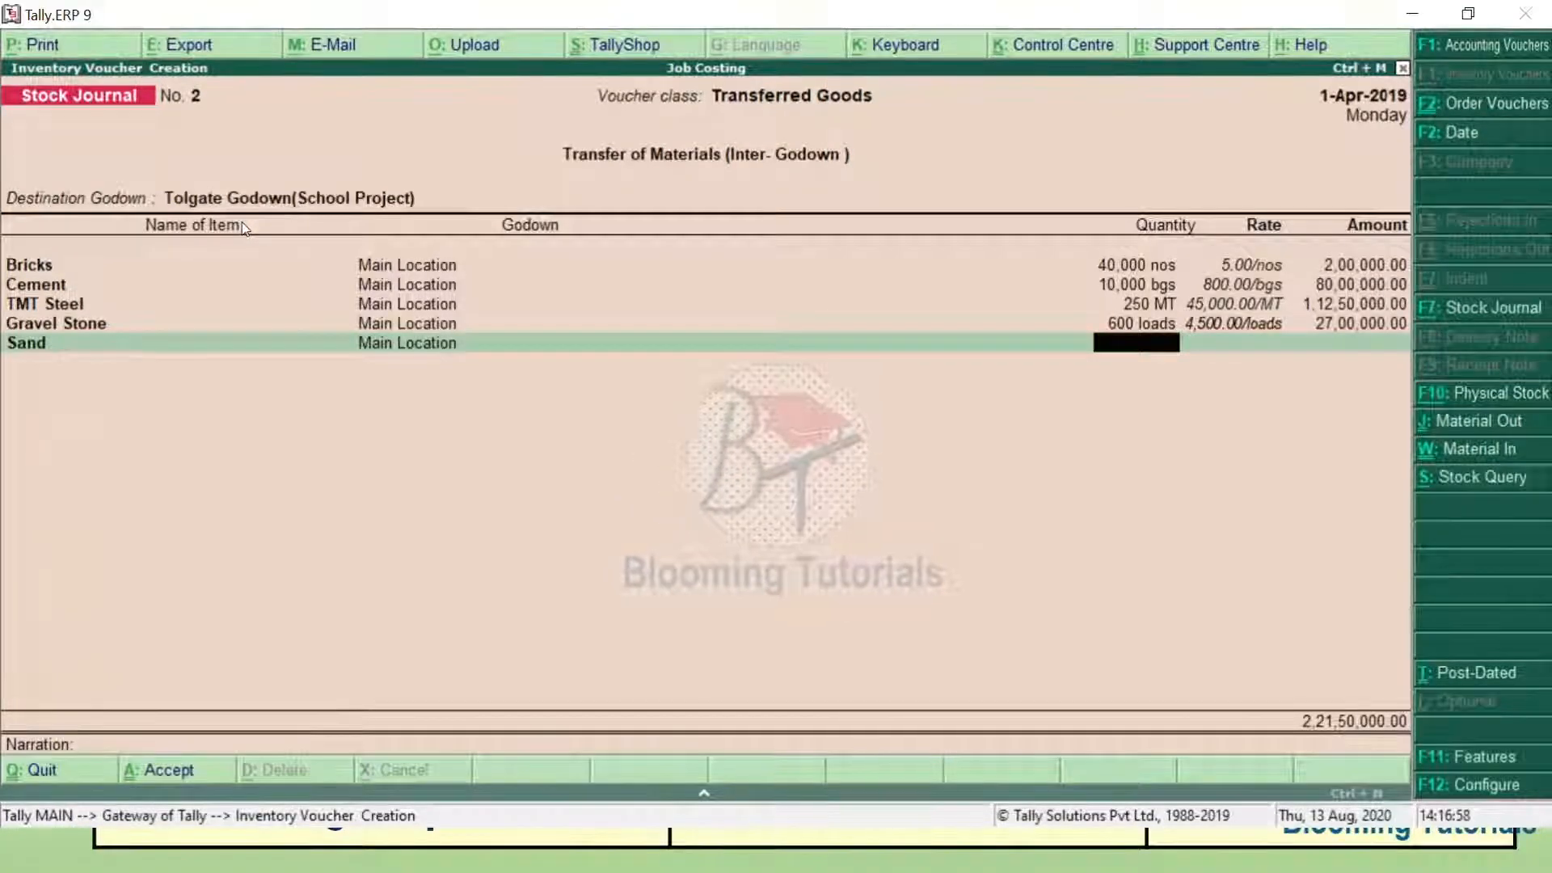
key(alt+Tab)
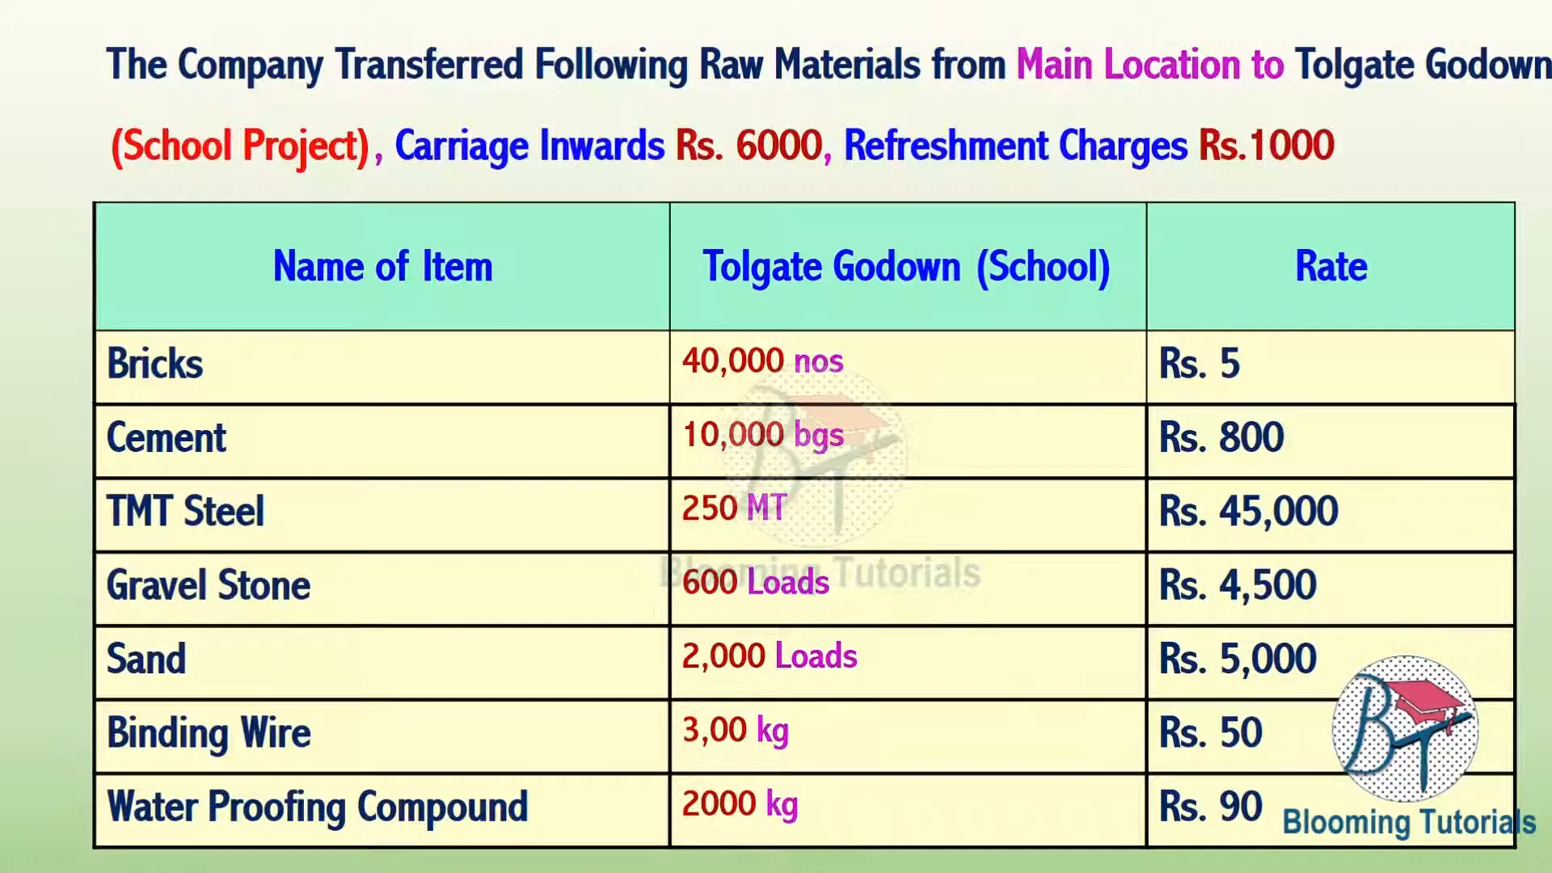
key(alt+Tab)
text(2000)
key(Return)
key(Return)
key(Return)
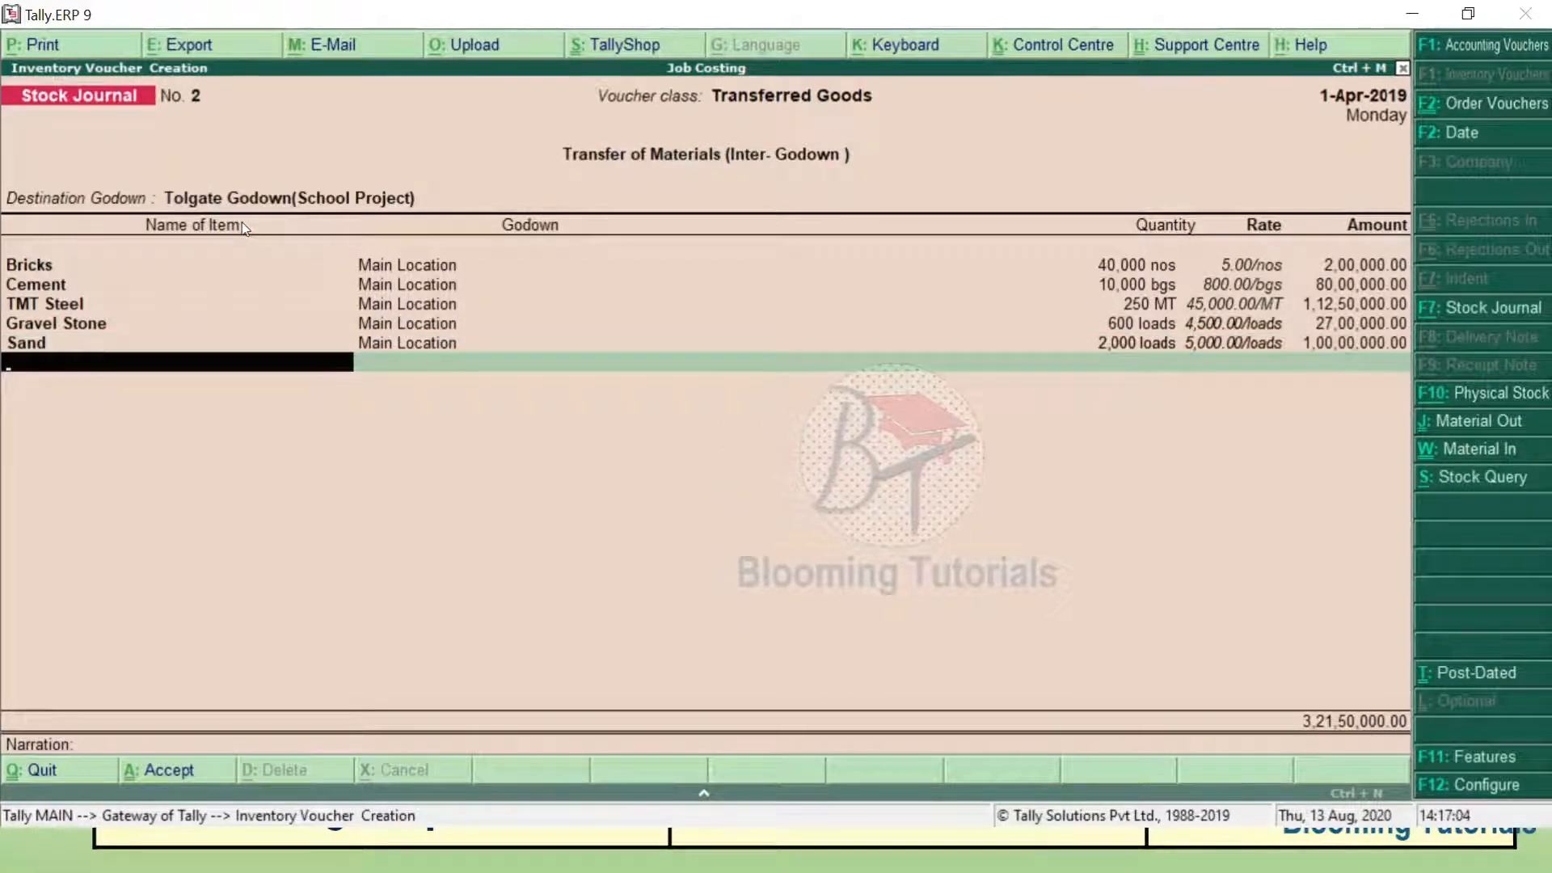
Add Binding Wire from Main Location with a quantity of 300 kg at a rate of 50.00 per kg.
text(Bi)
key(Return)
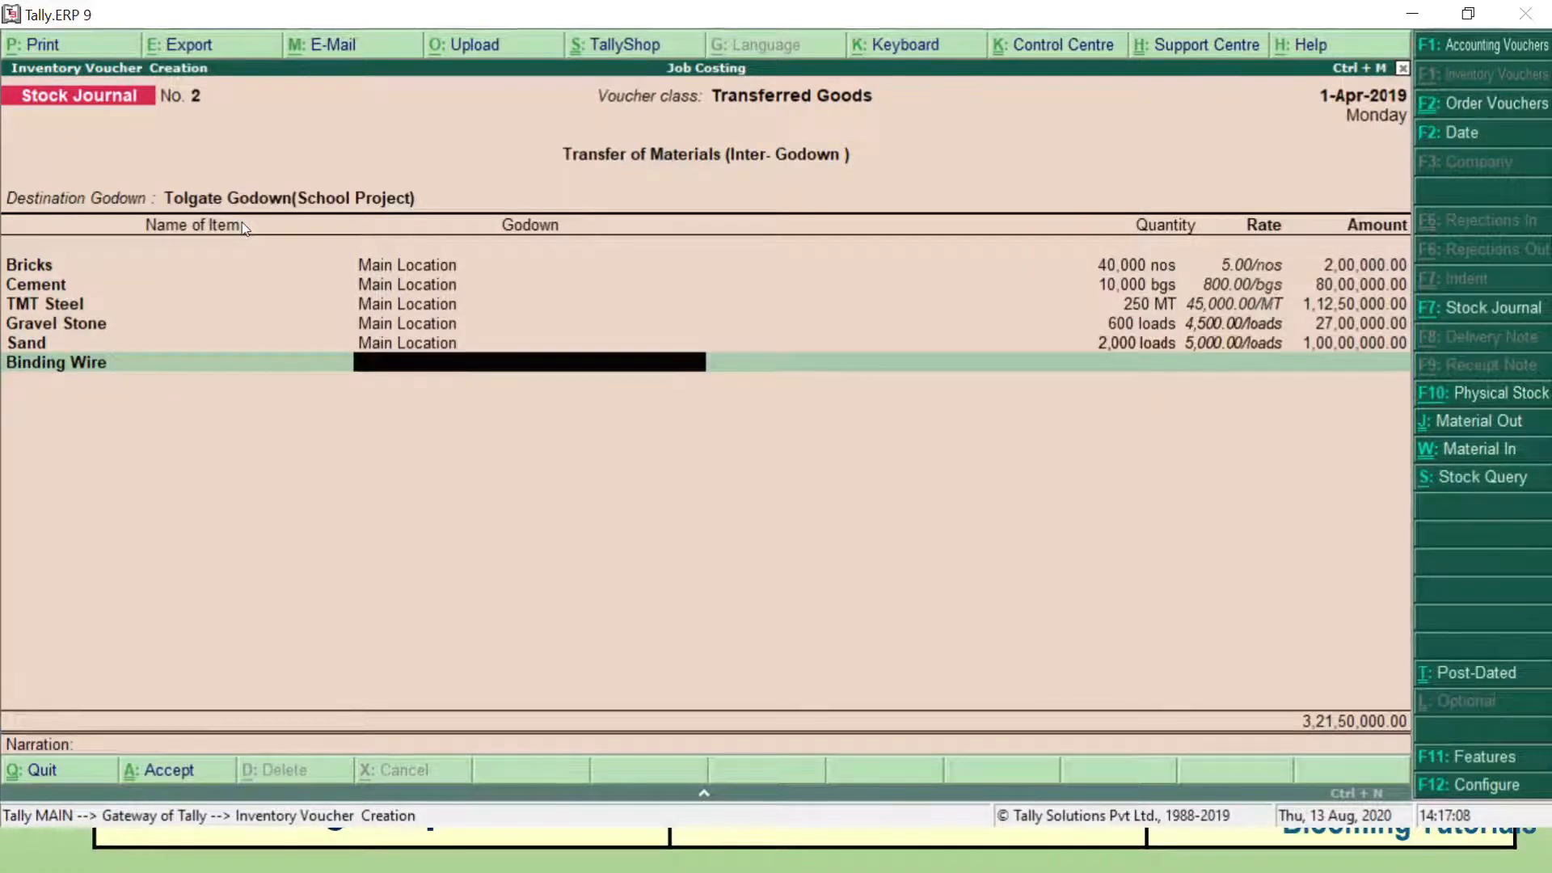
text(M)
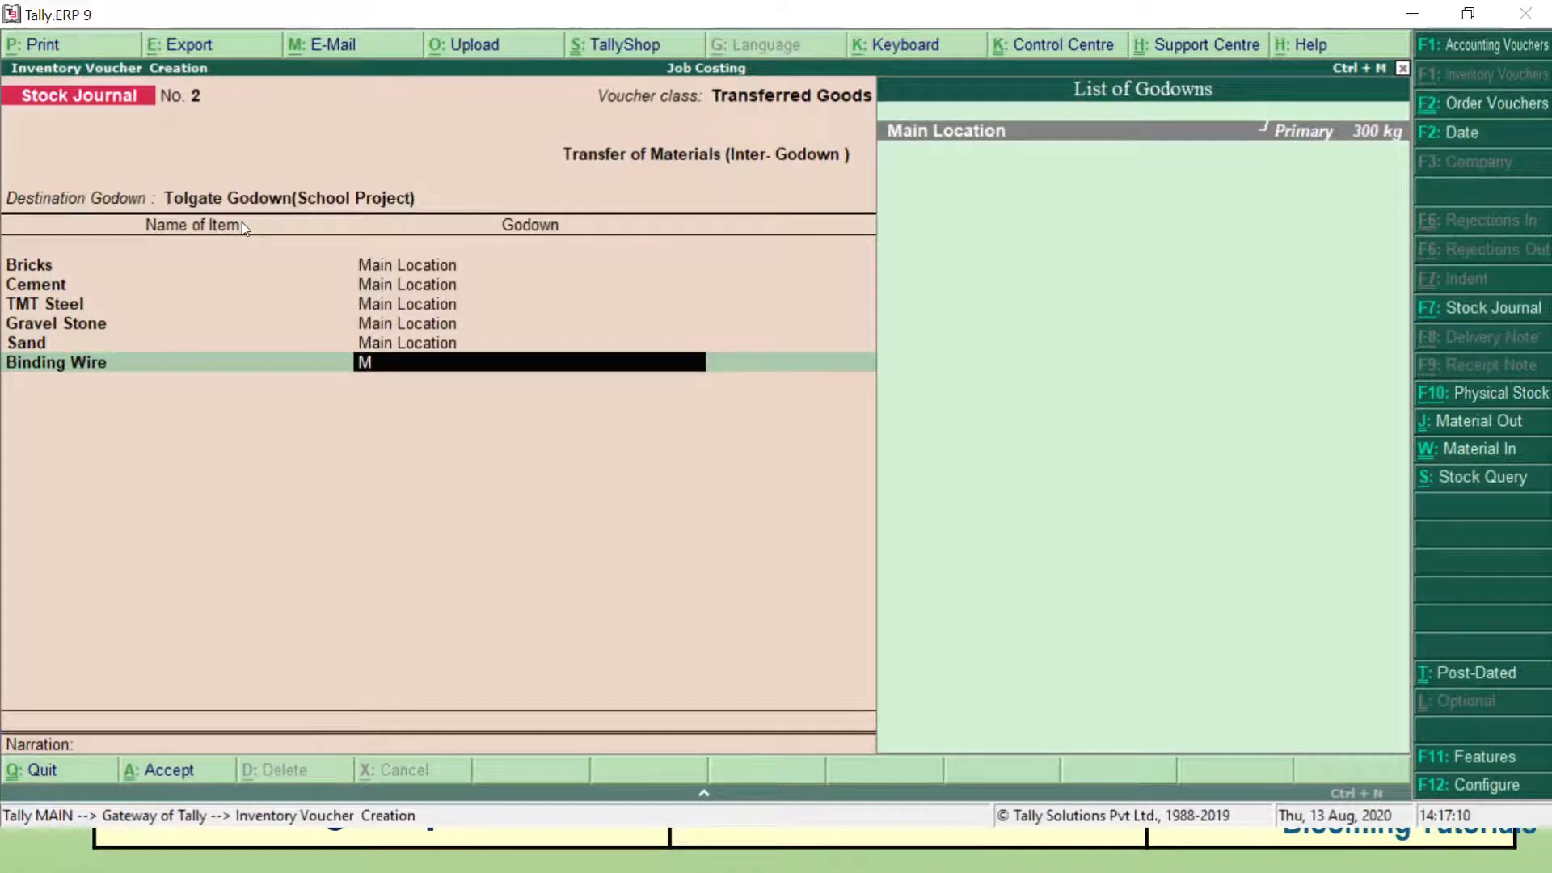
key(Return)
text(300)
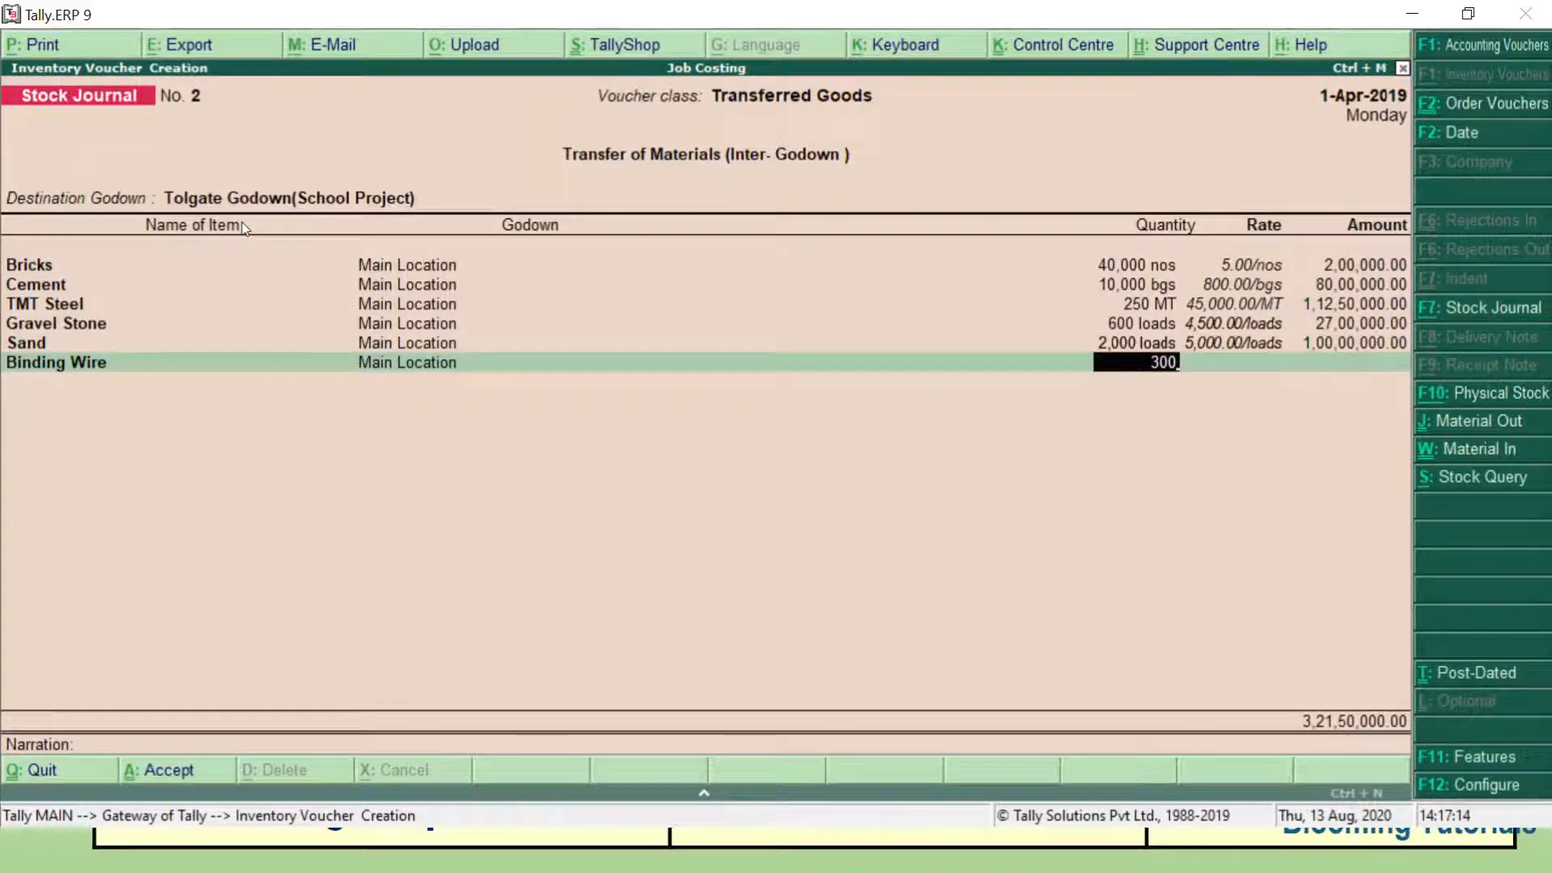
key(Return)
key(Return)
key(Return)
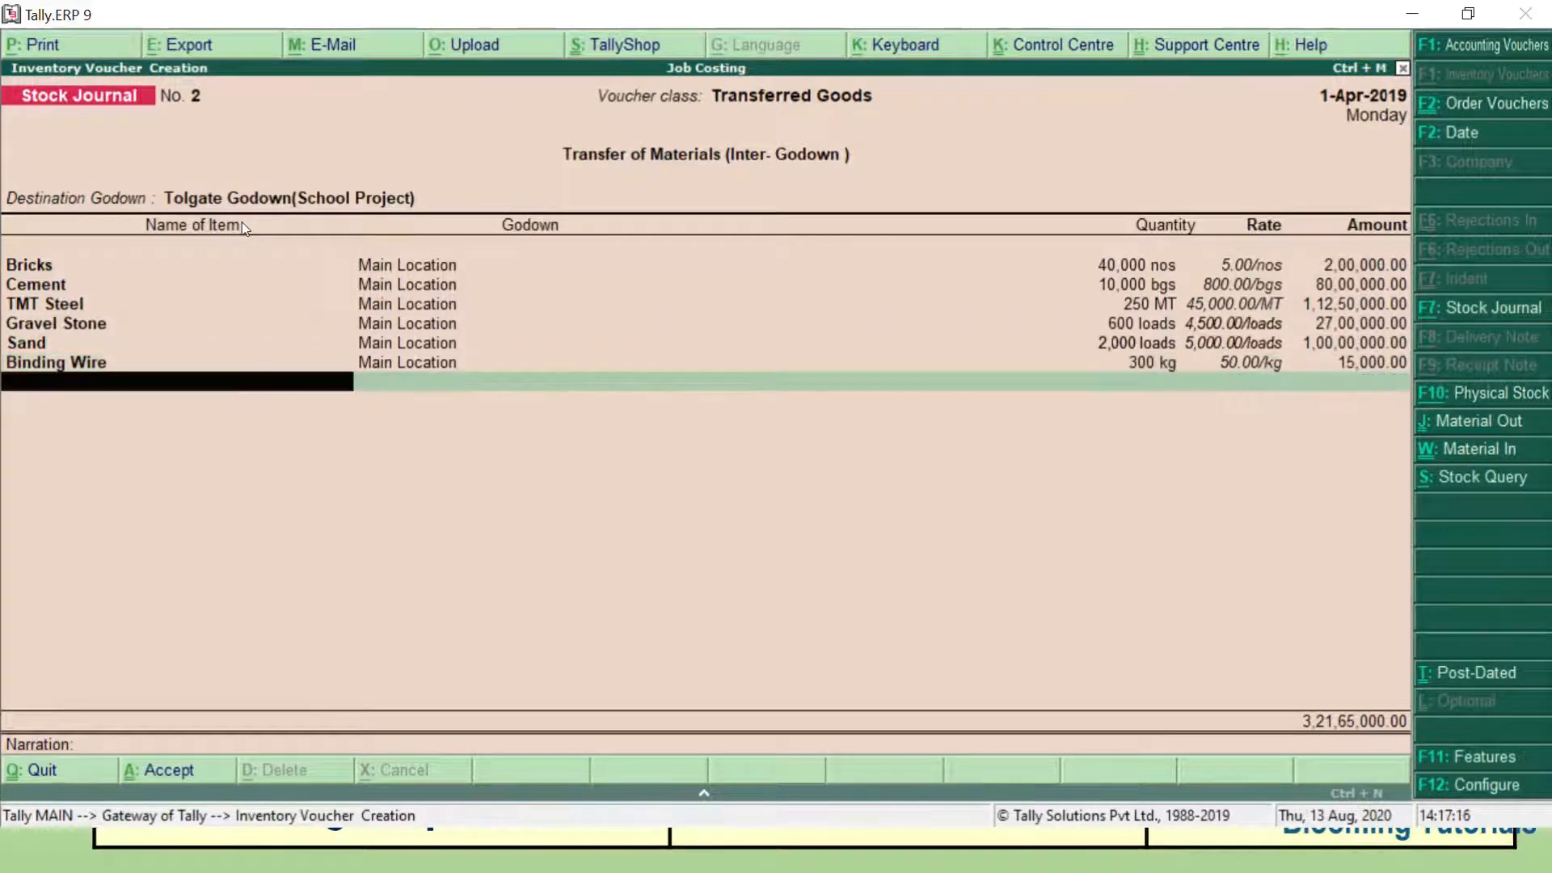
Add Water Proofing Compound from Main Location with a quantity of 2,000 kg at a rate of 90.00 per kg.
text(Wa)
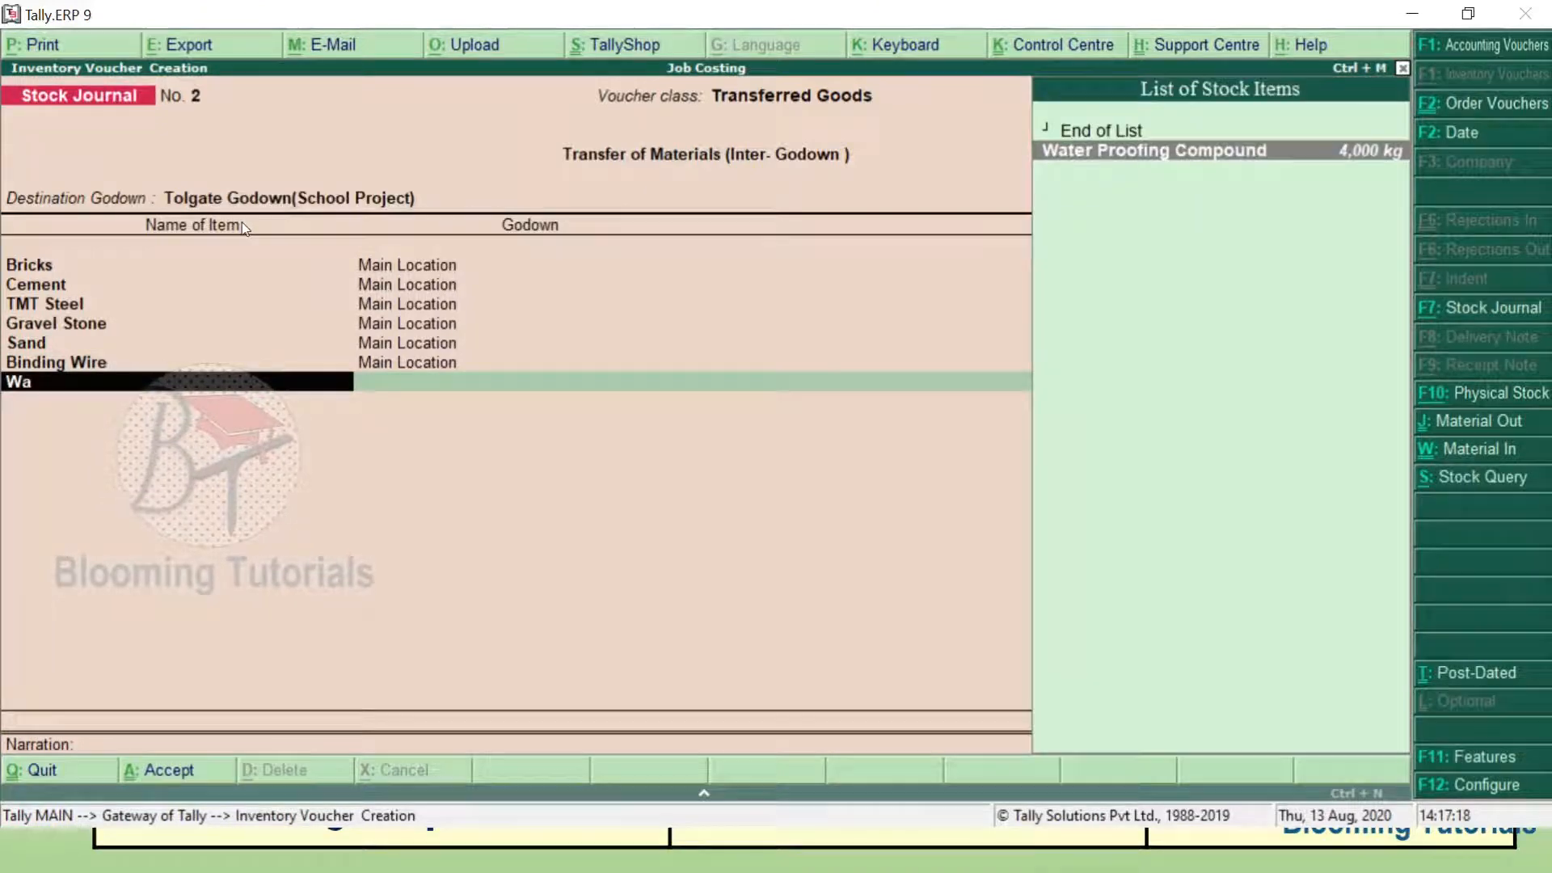
key(Return)
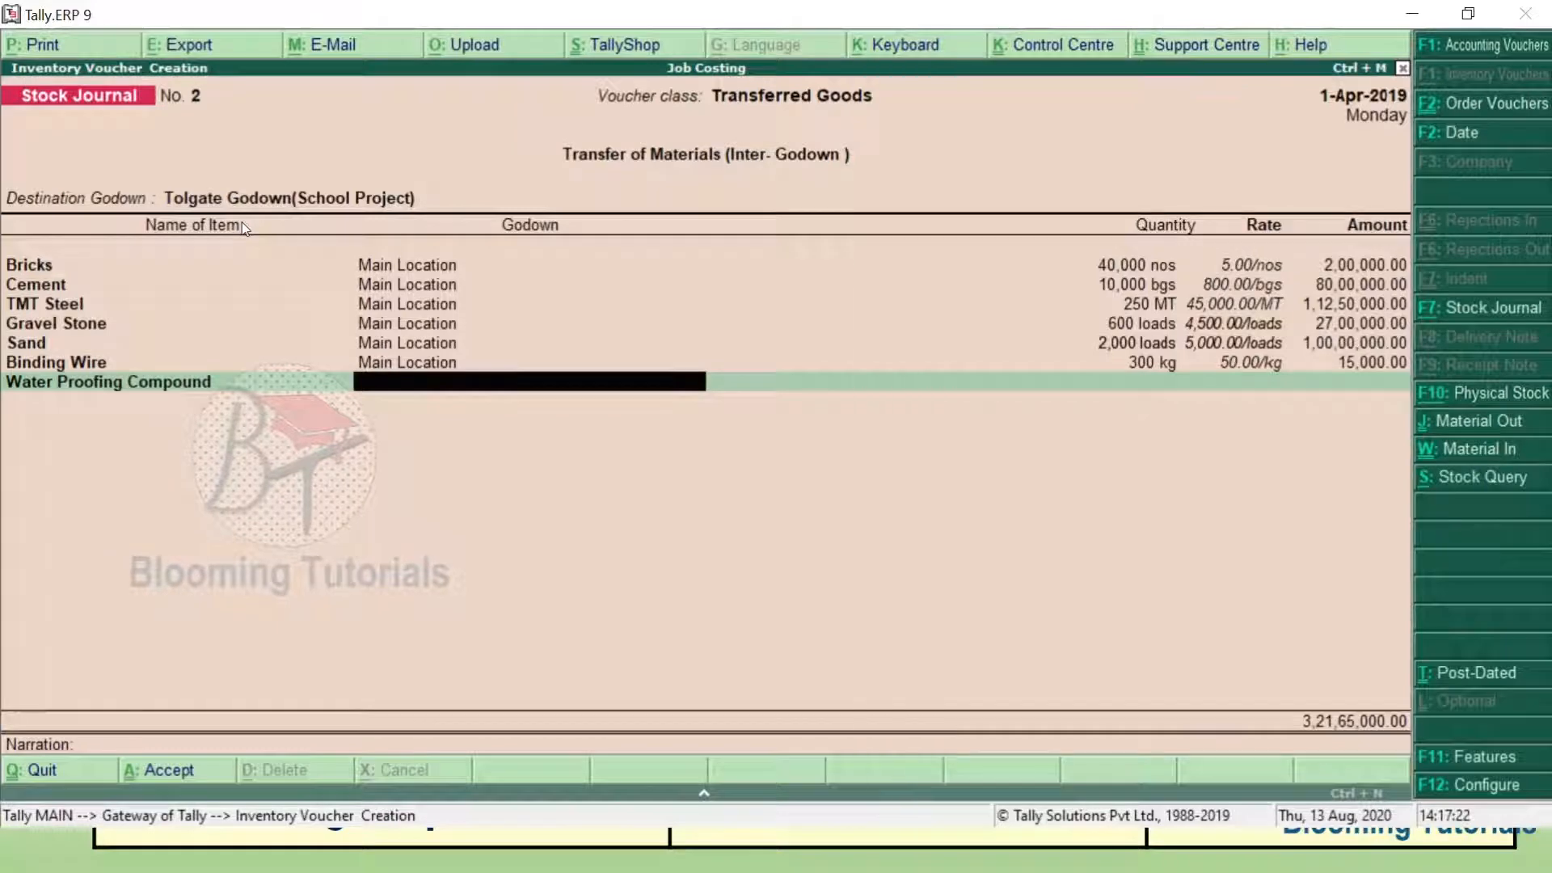
text(M)
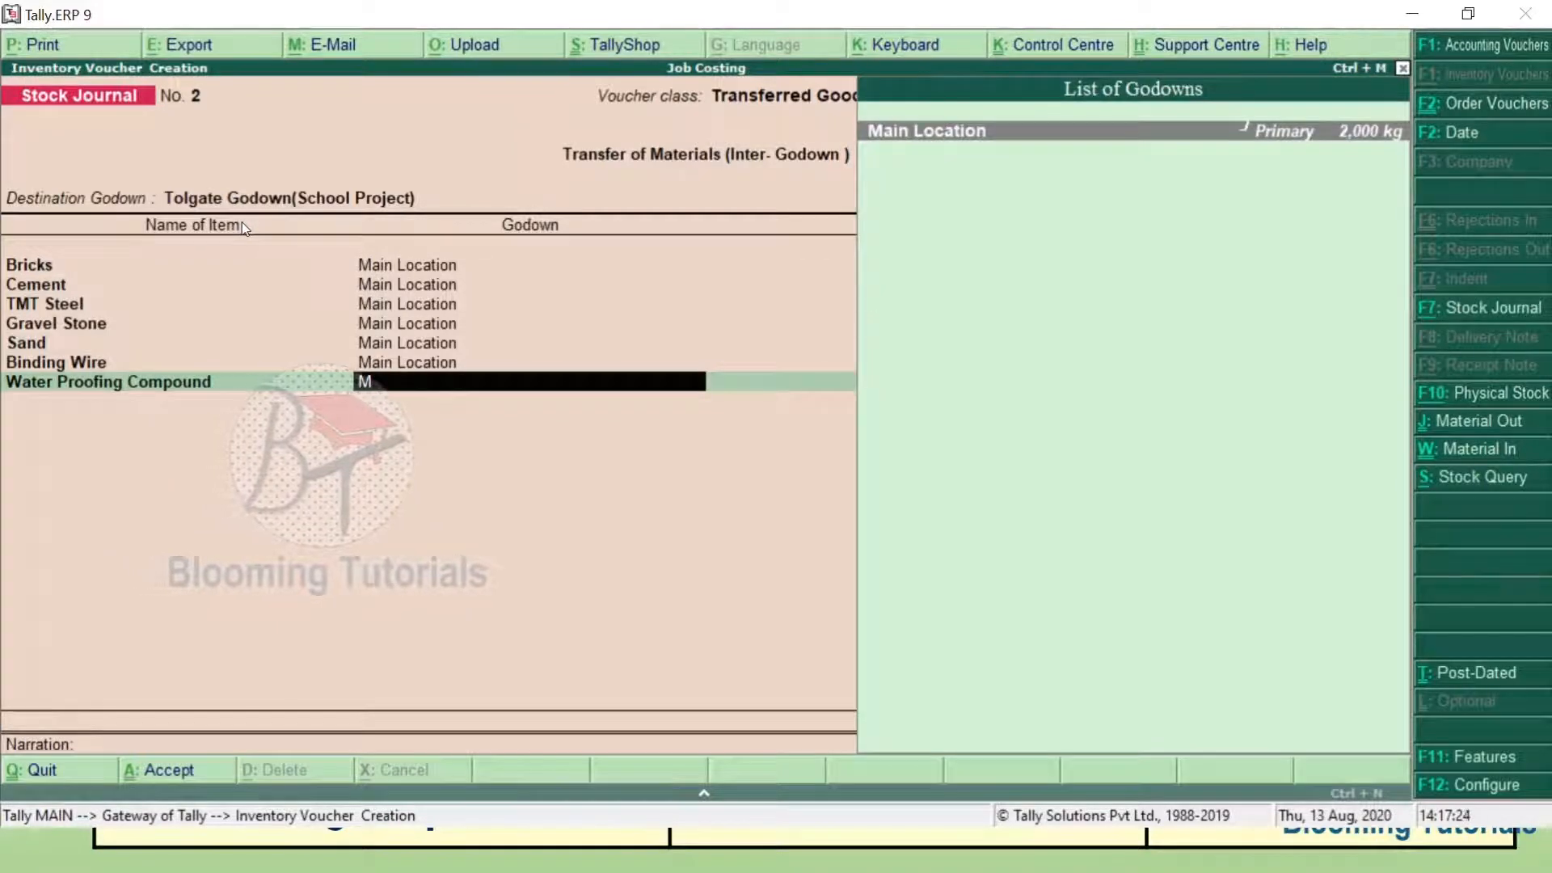
key(Return)
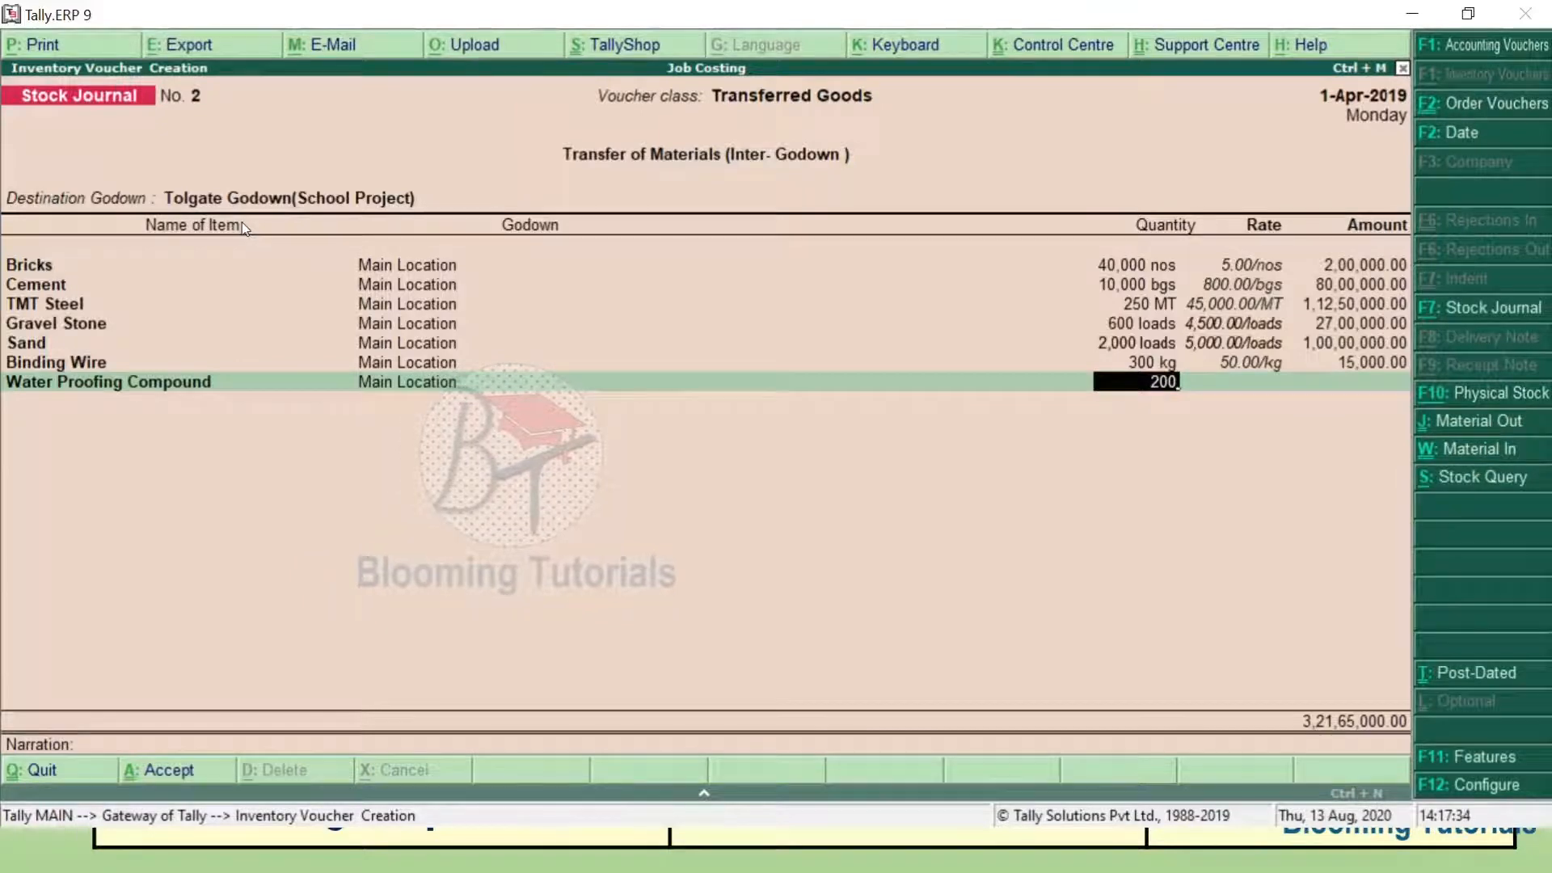
key(Return)
key(Return)
key(Return)
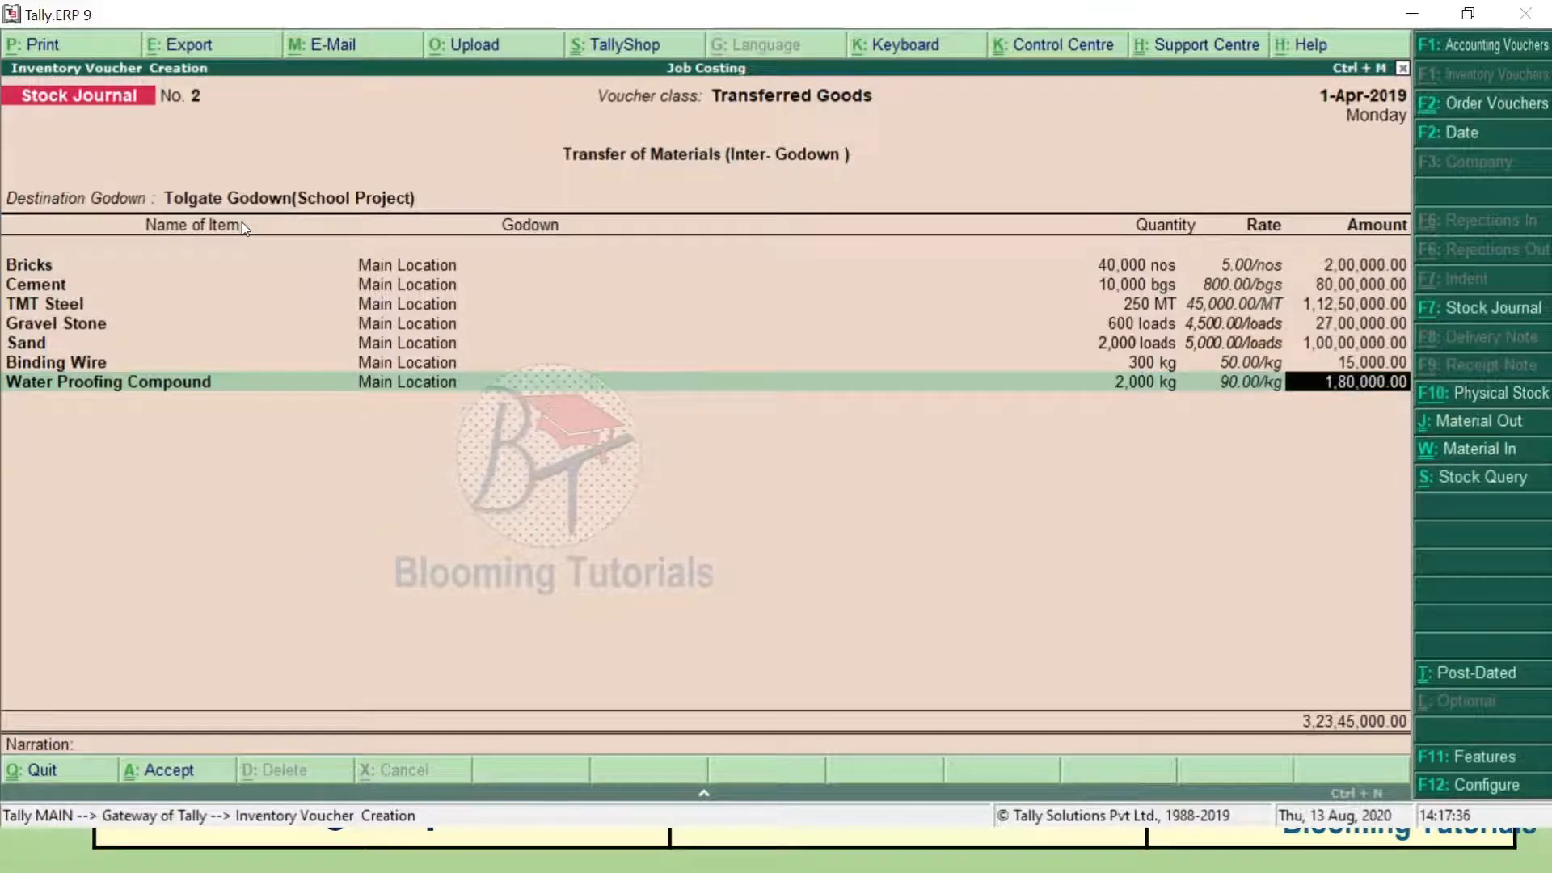
Save the stock journal with no narration and return to the Gateway of Tally.
key(Return)
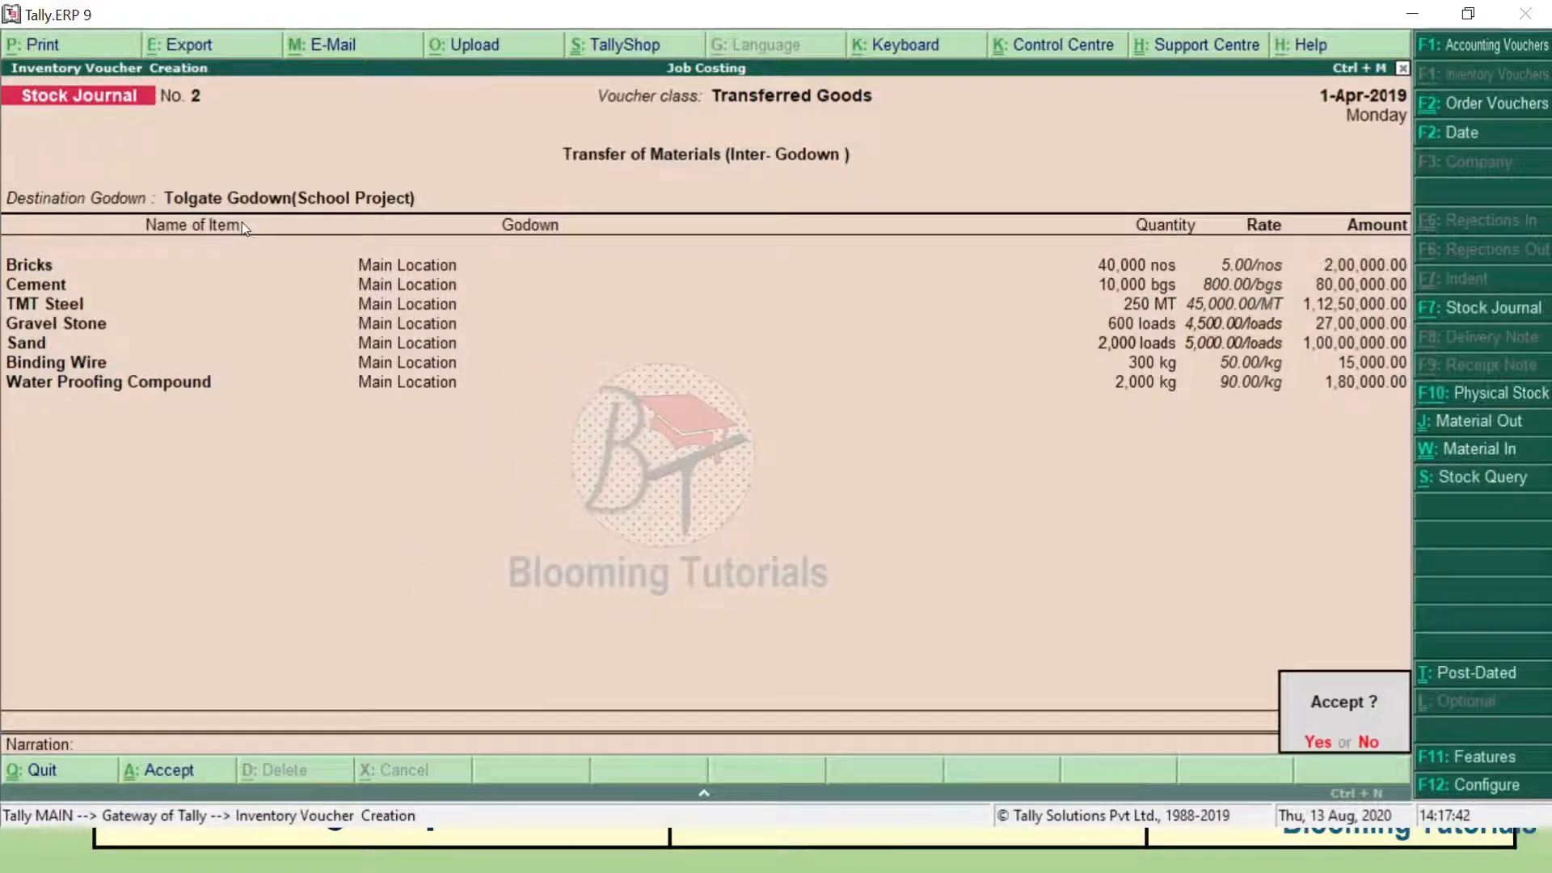
key(Return)
key(Escape)
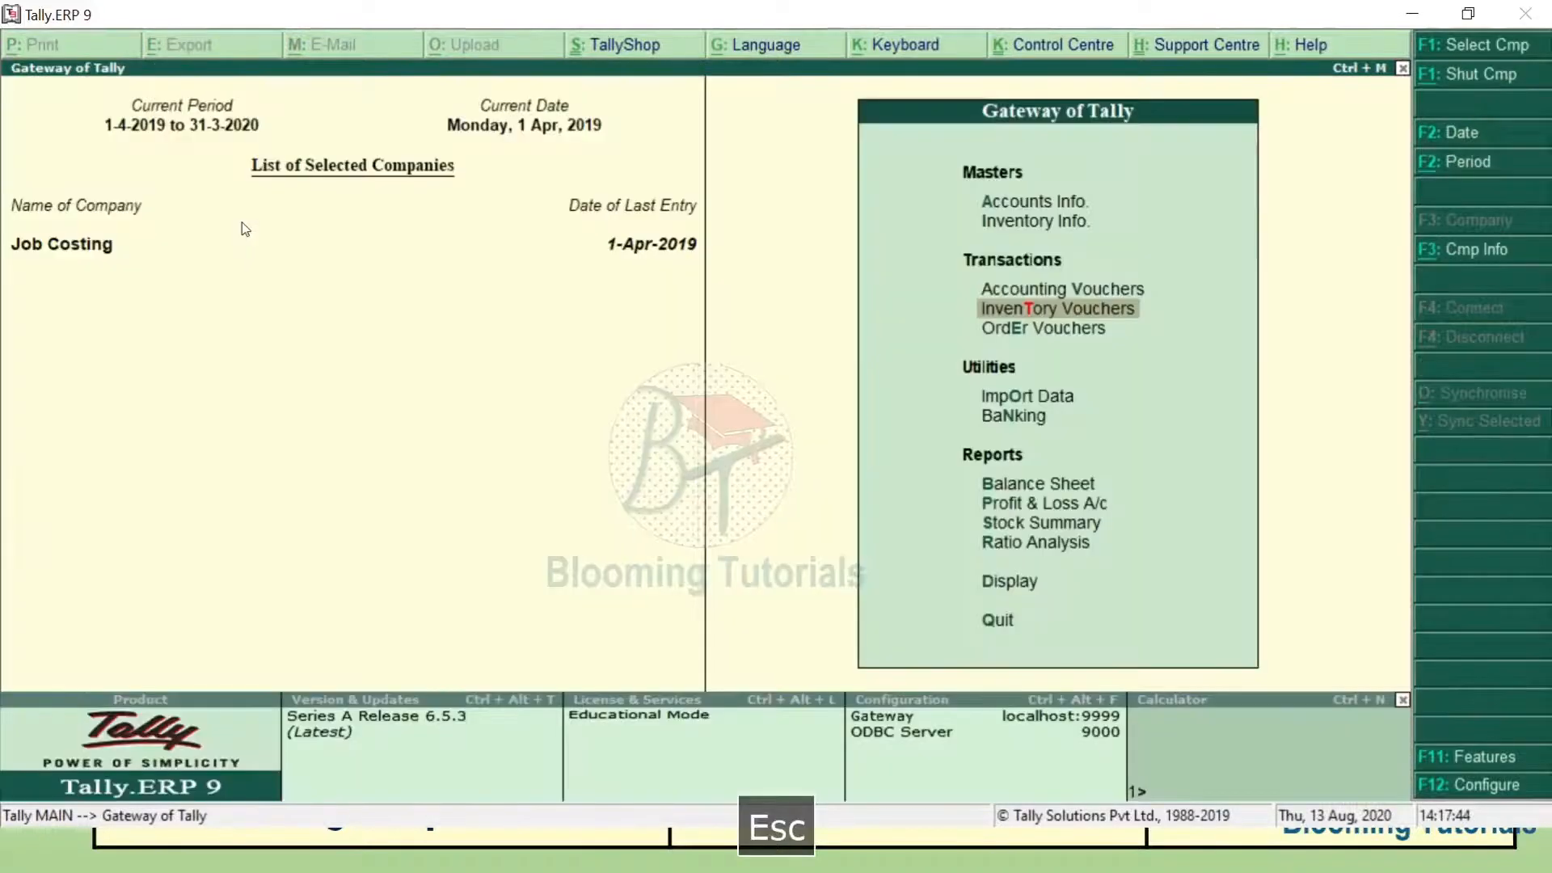
Examine the detailed Stock Summary for the closing quantities, rates and values of the raw materials.
key(Down)
key(Down)
key(Down)
key(Down)
key(Down)
key(Down)
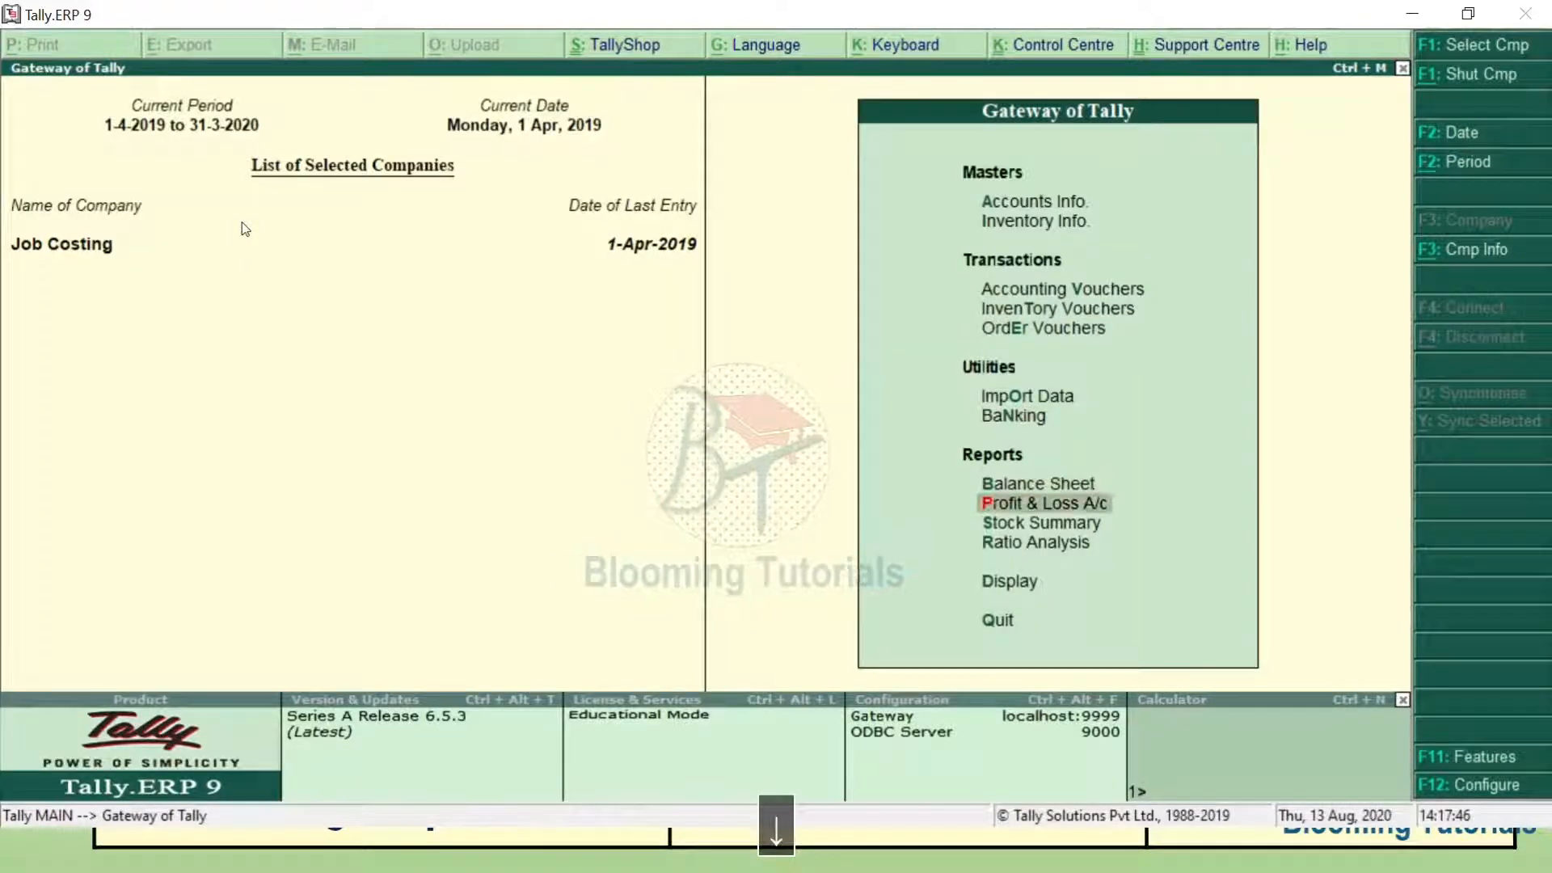
key(Return)
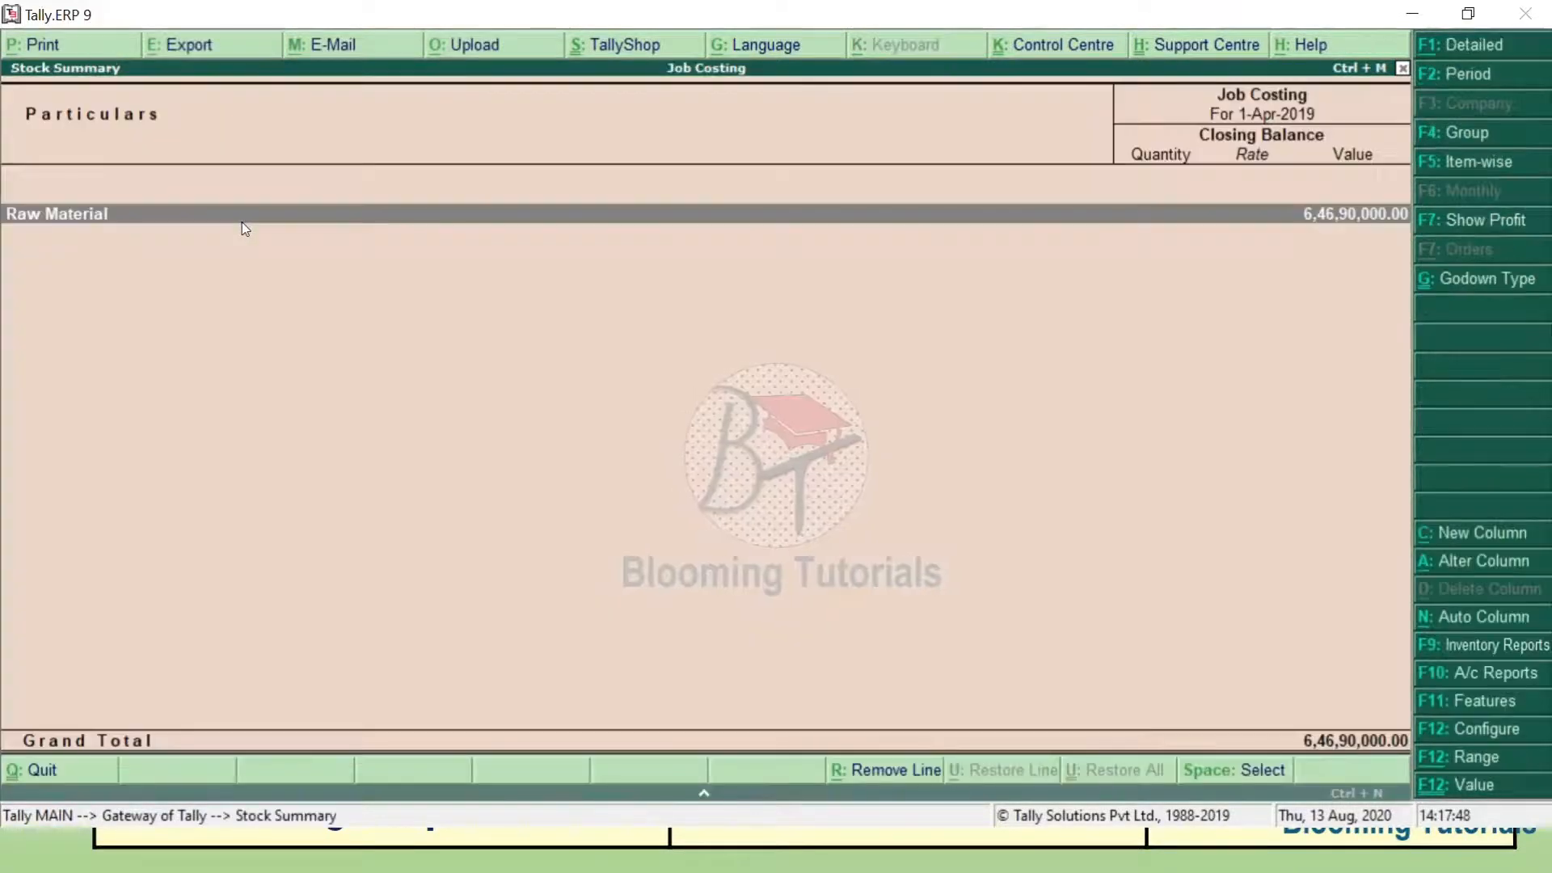
key(alt+F1)
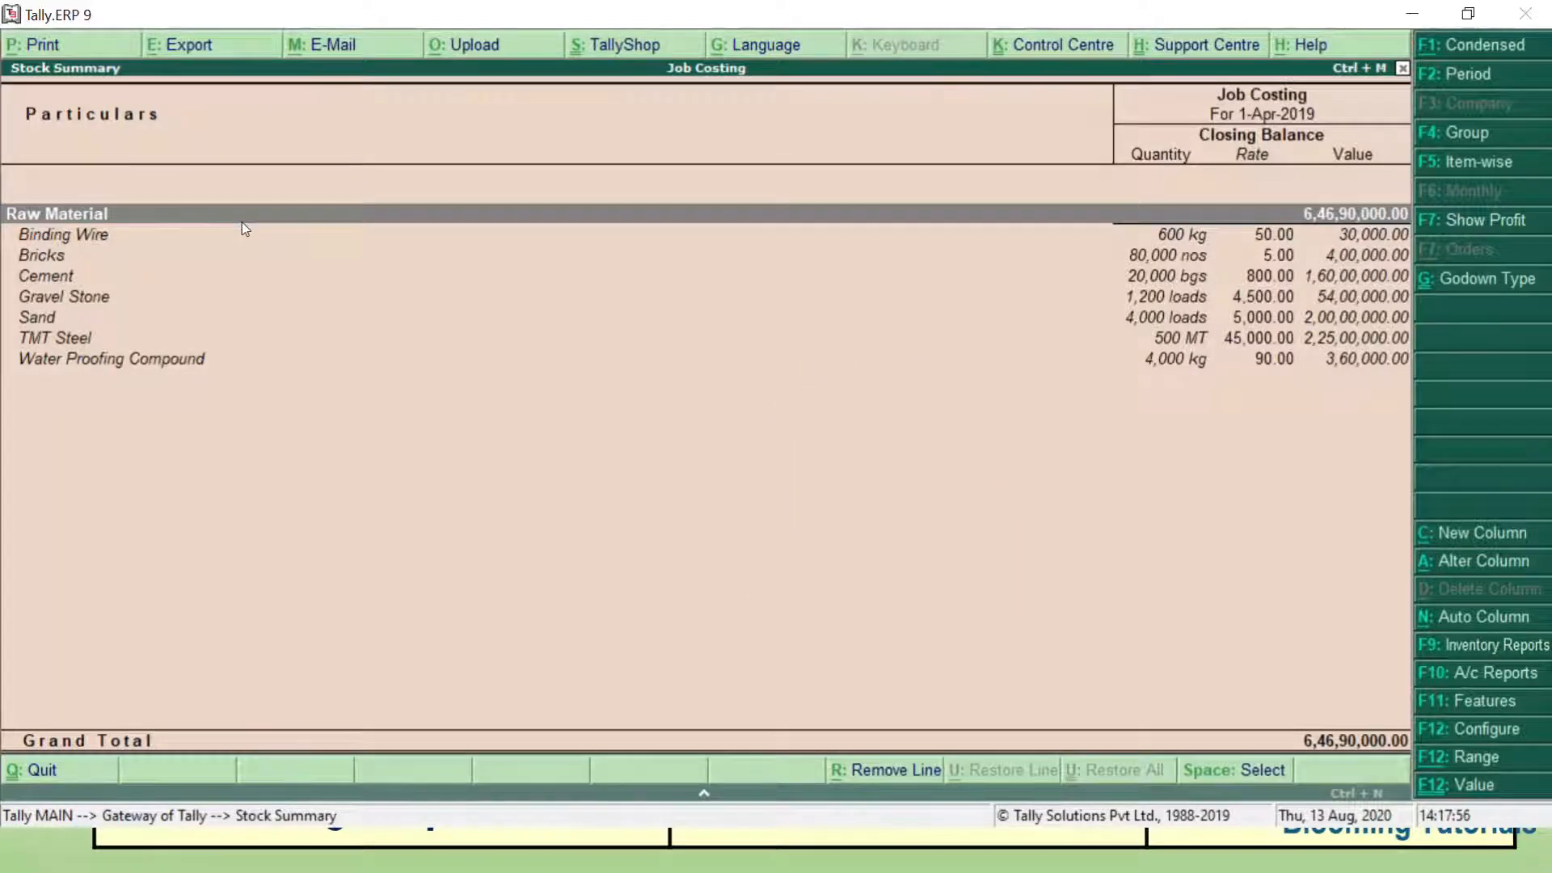
key(Escape)
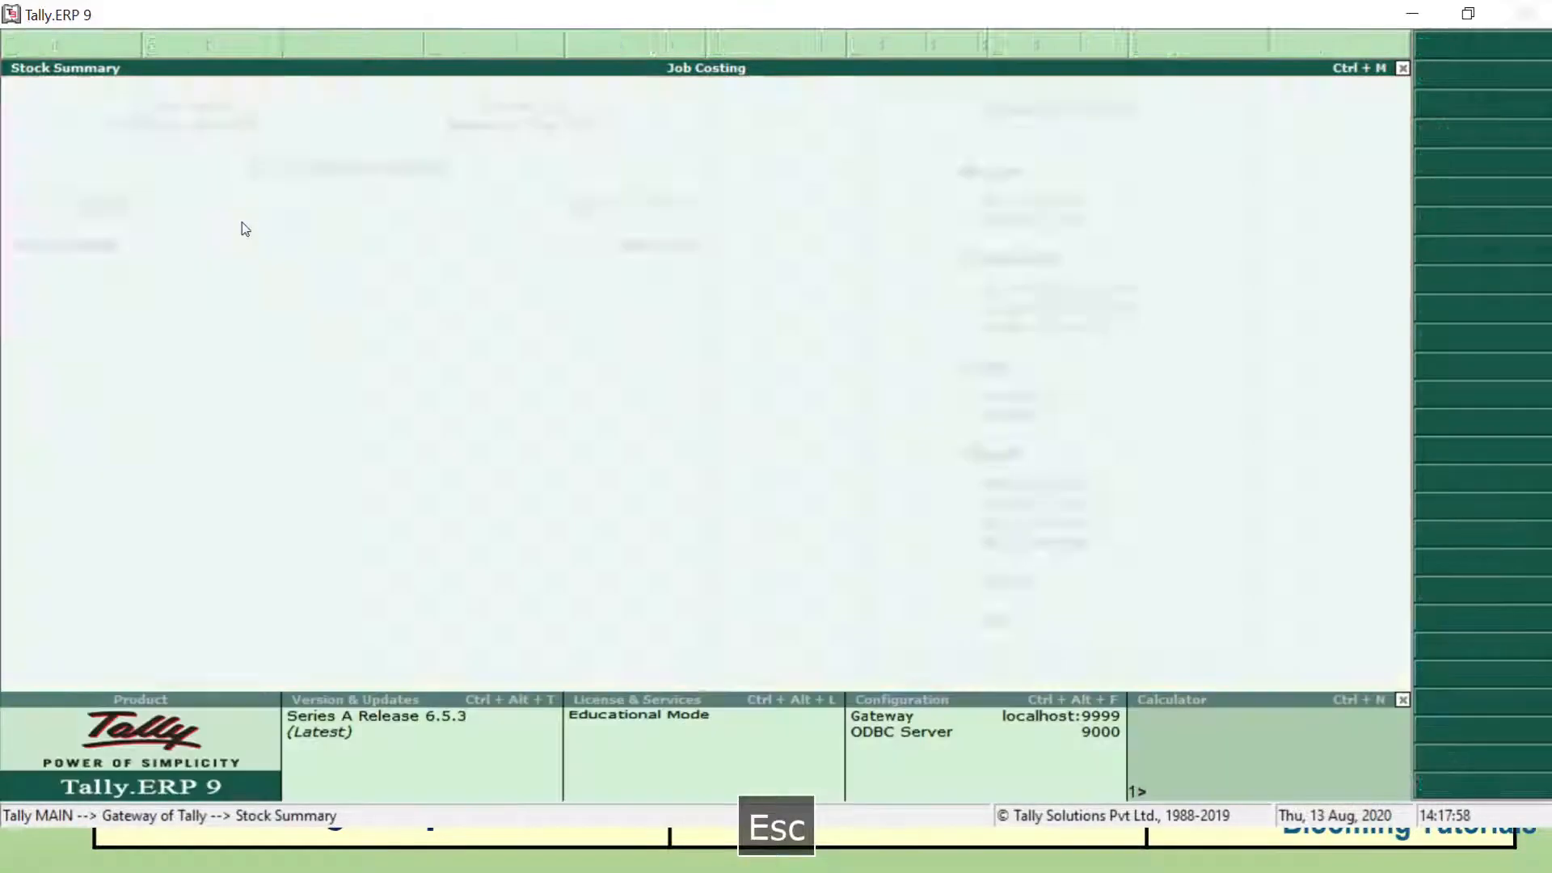
Examine the detailed Godown Summary of Tolgate Godown(School Project) for the transferred raw materials.
key(Down)
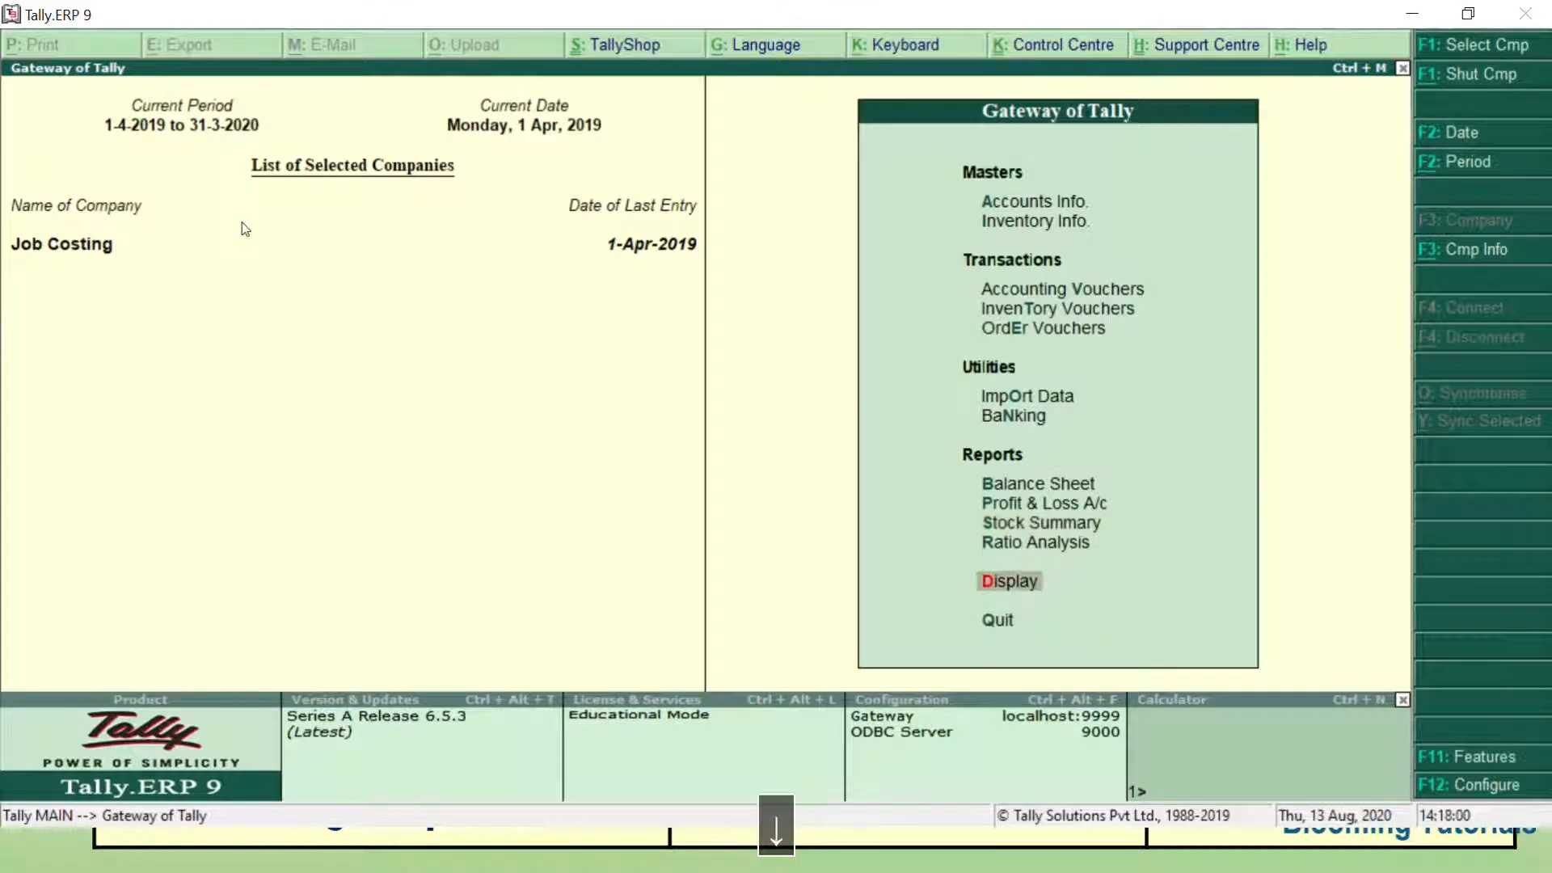
key(Return)
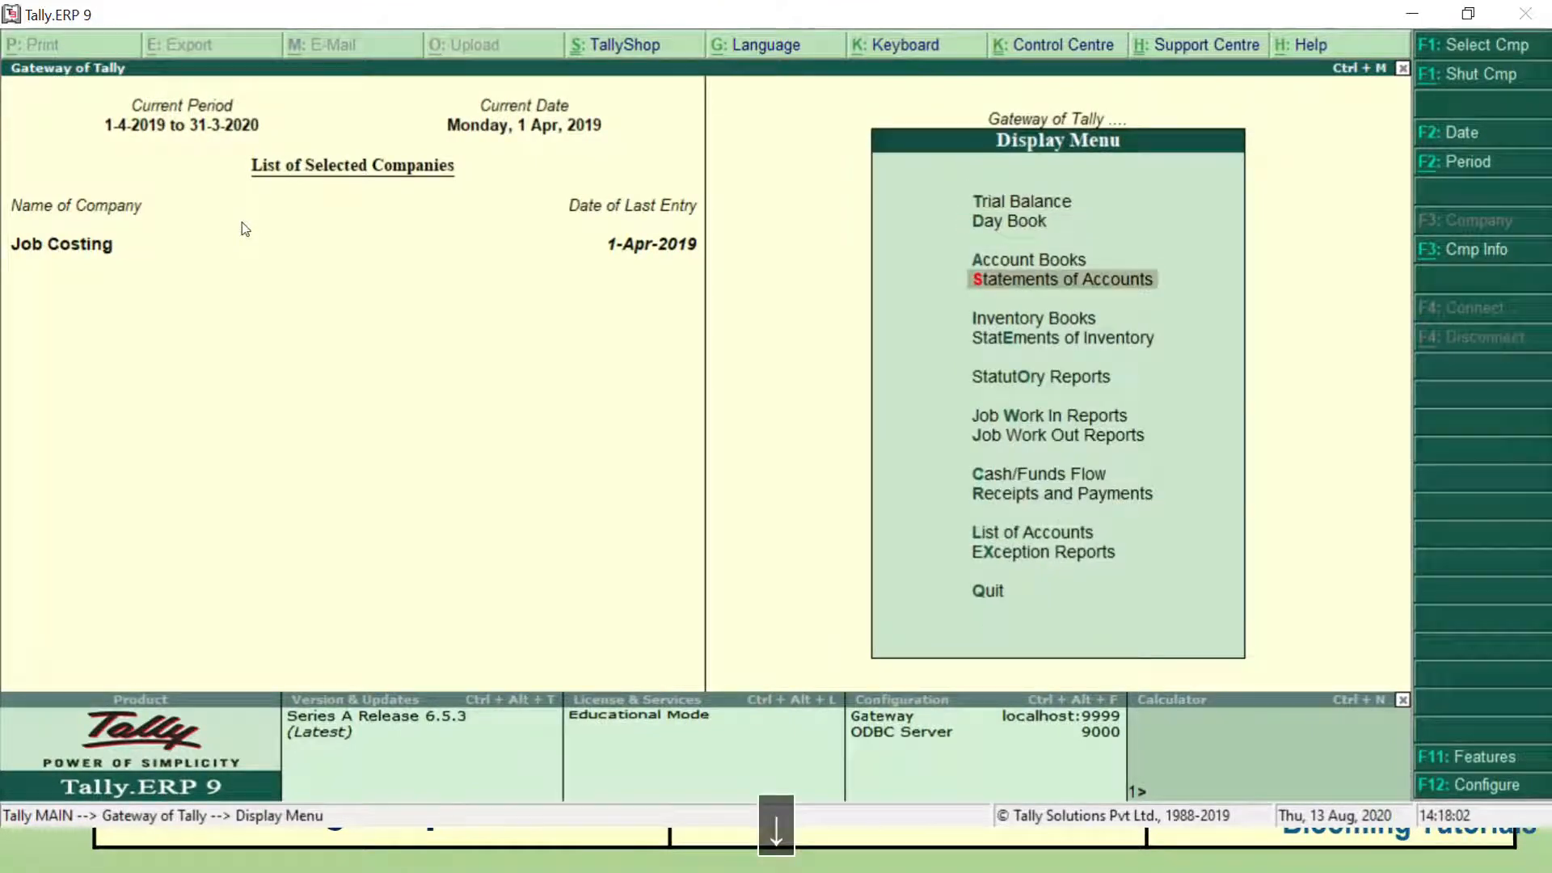
key(Return)
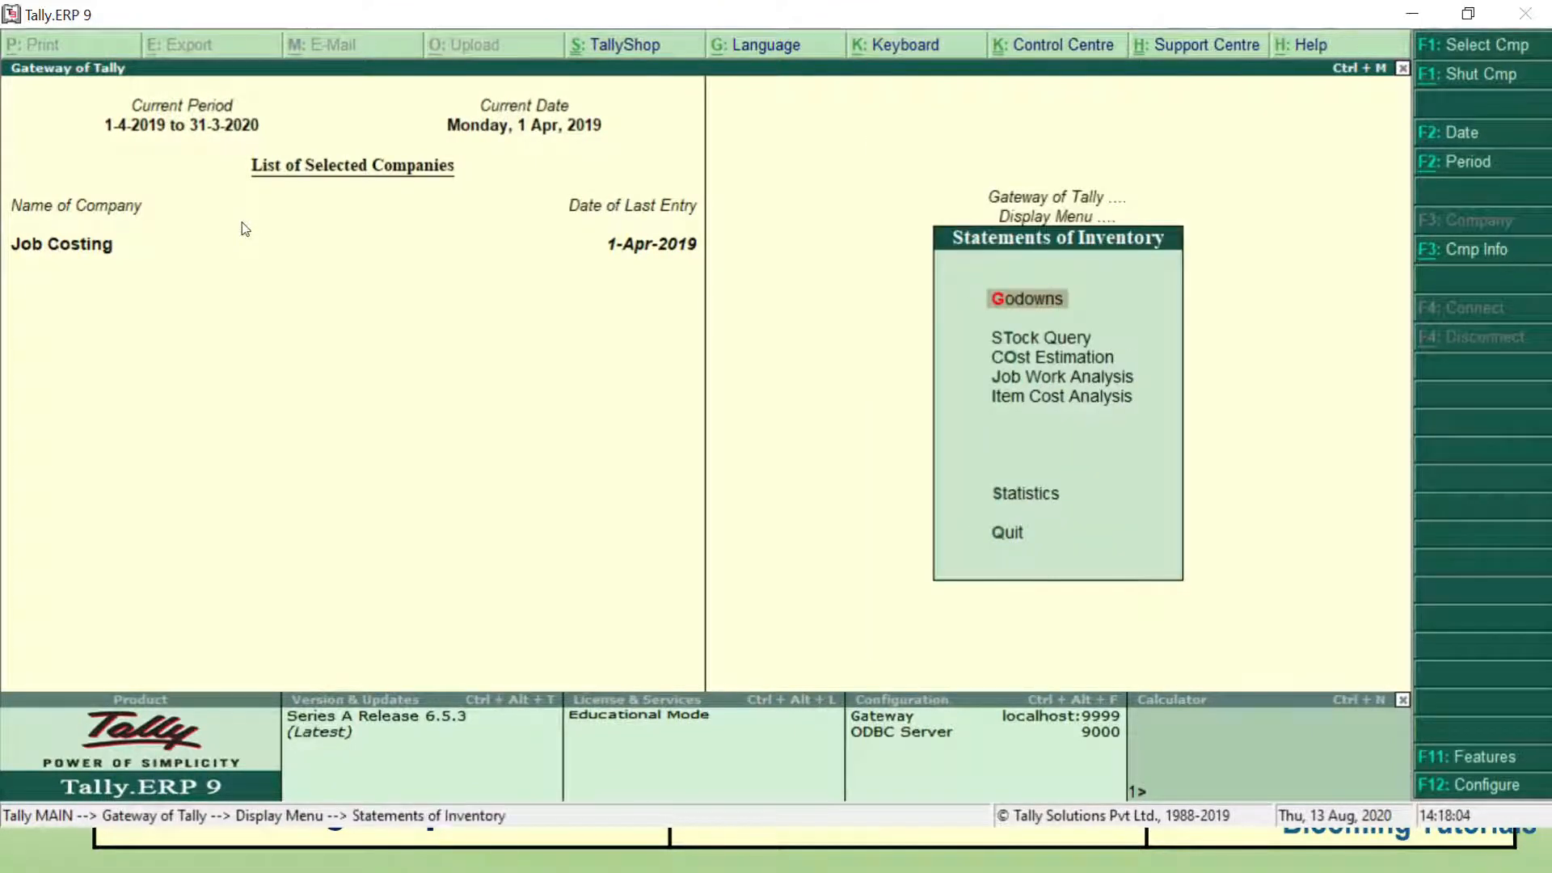
key(Return)
key(Down)
key(Down)
key(Down)
key(Return)
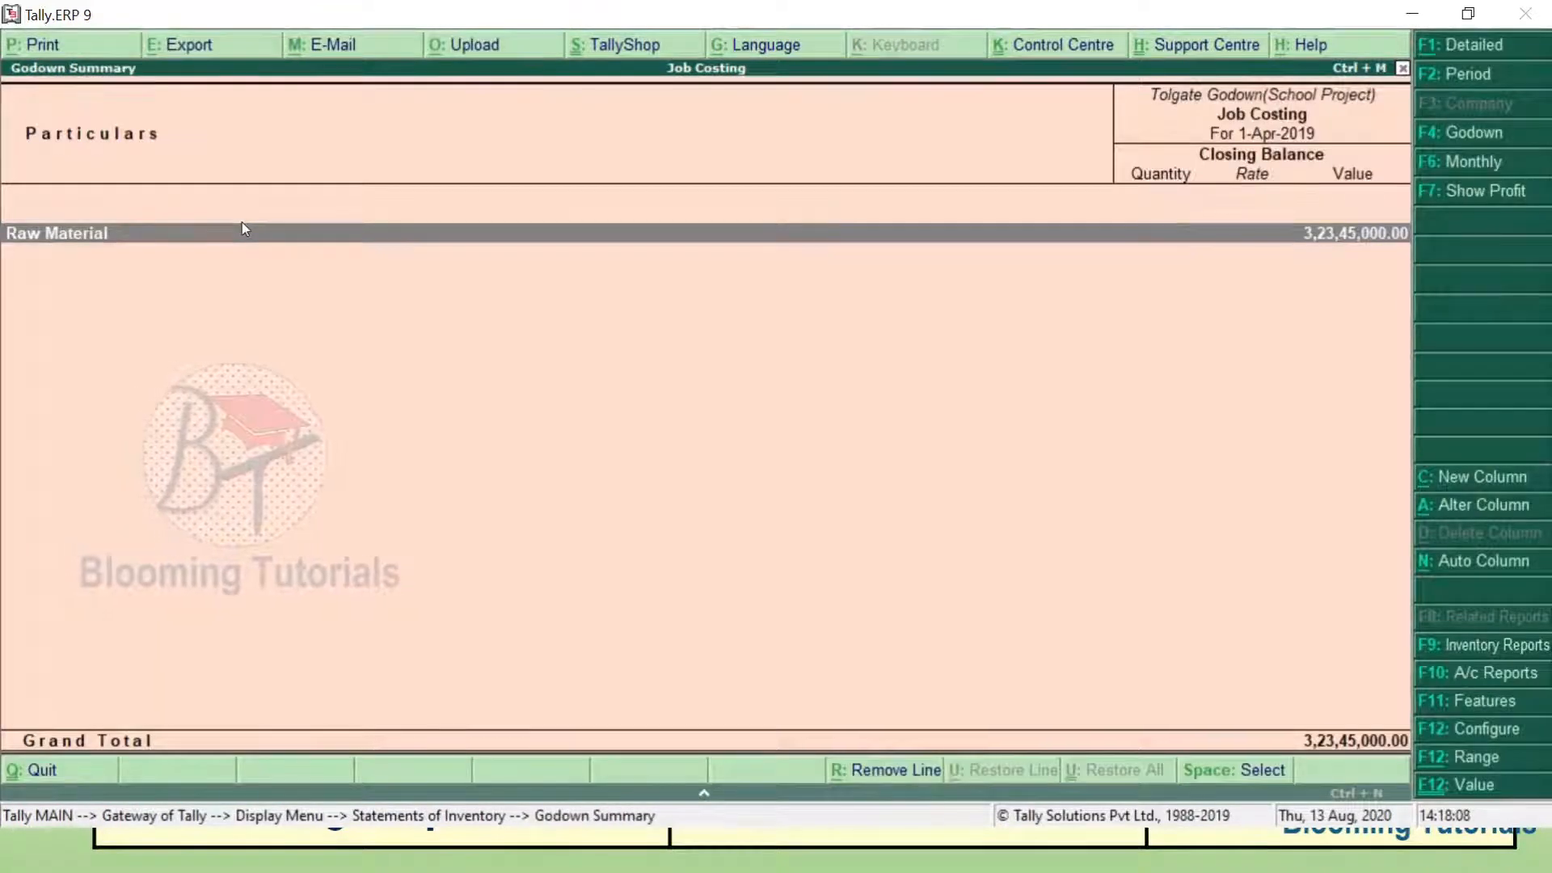
key(alt+F1)
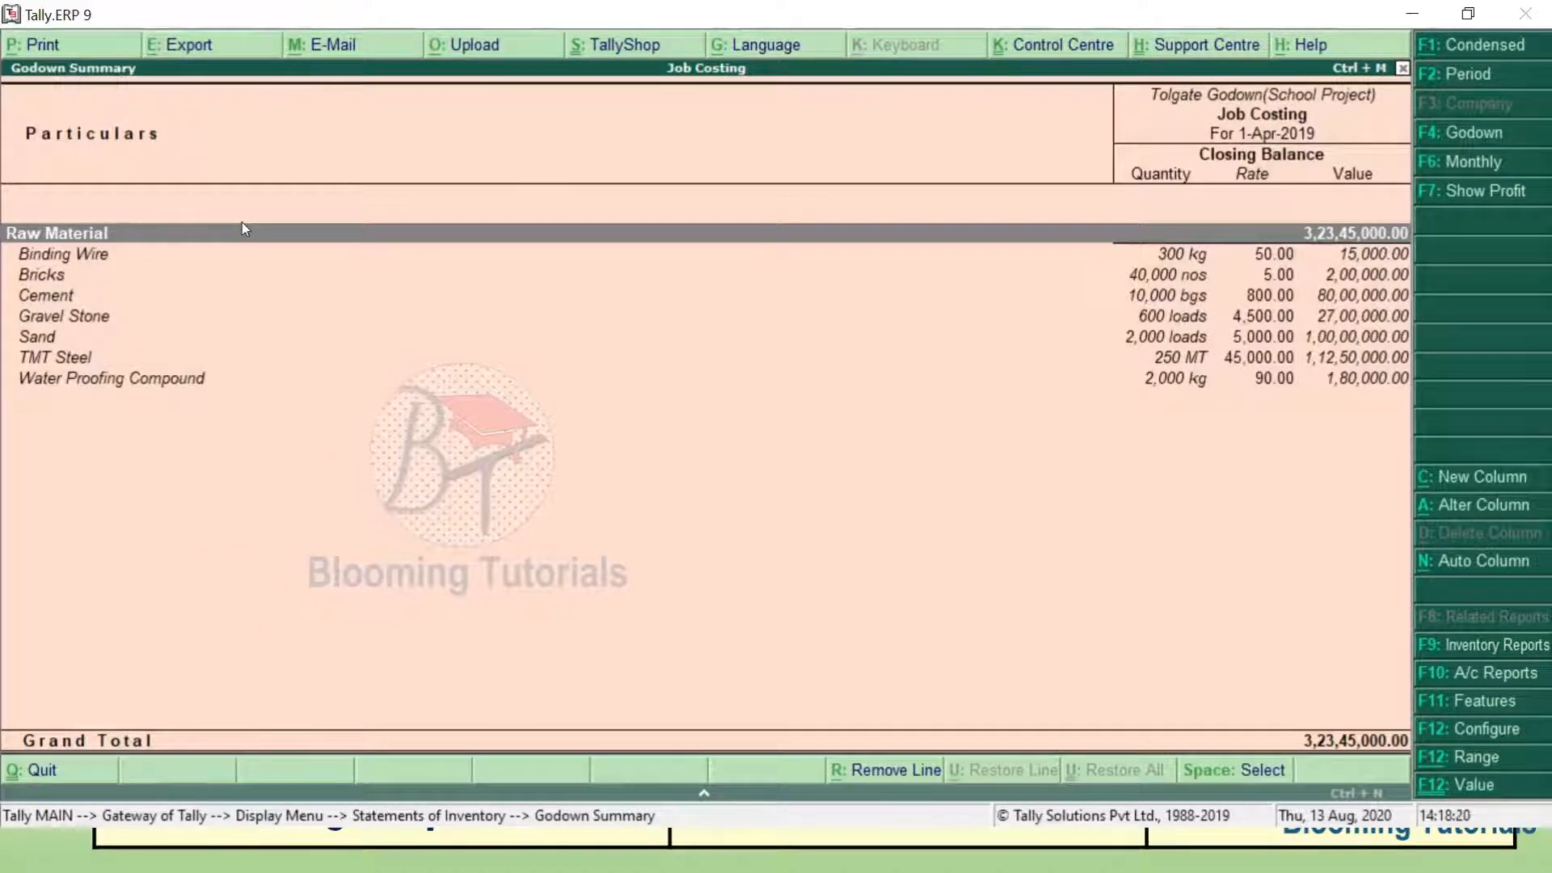
key(Escape)
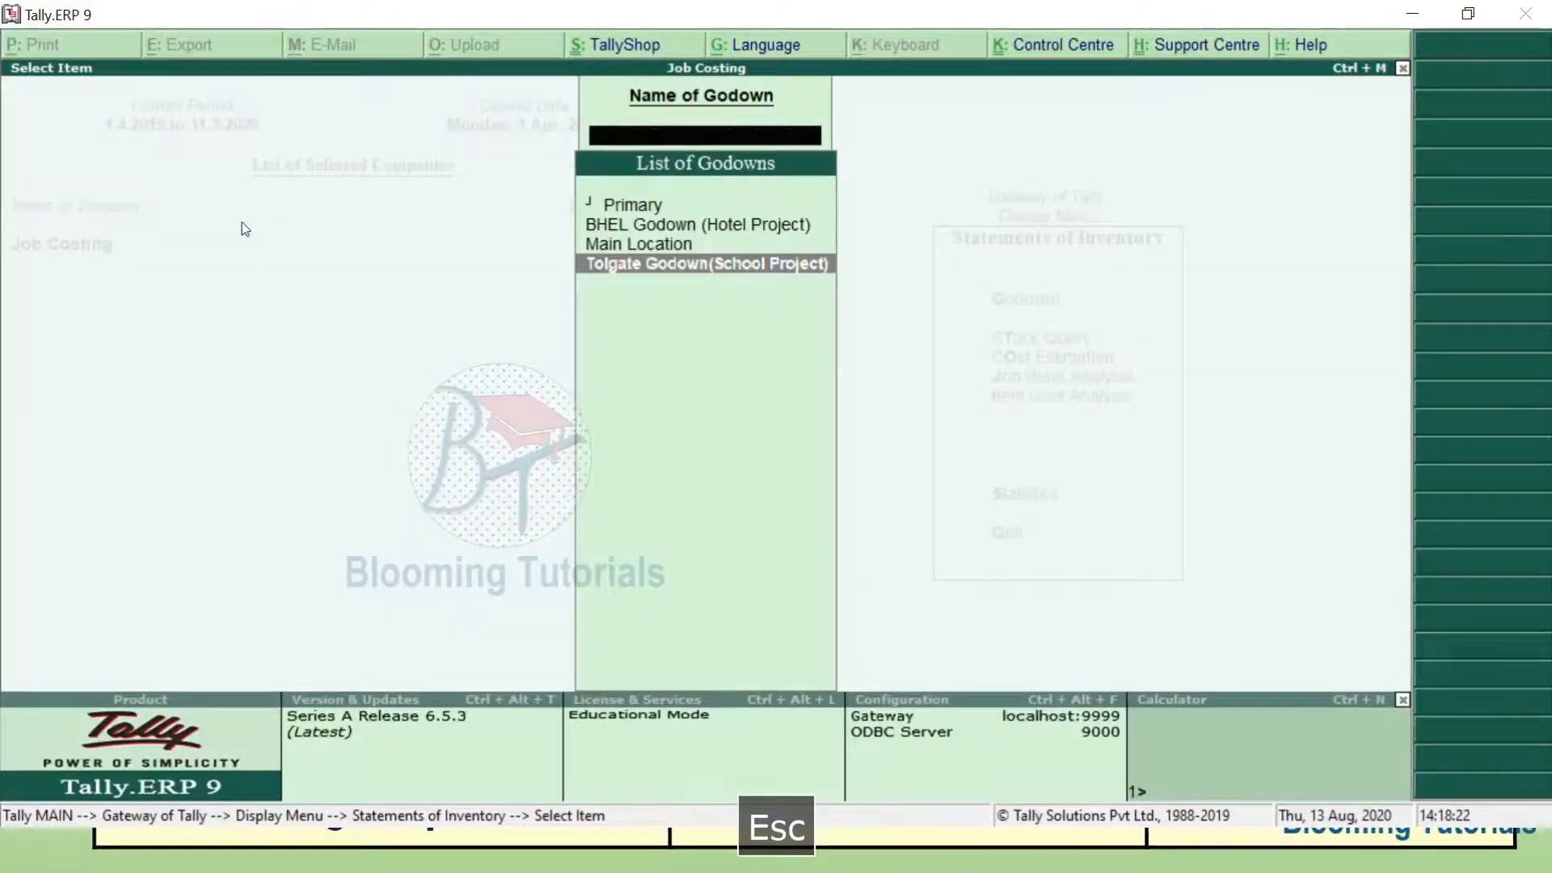
key(Escape)
Examine the detailed Job Work Analysis of School Project for the inter project transfer and closing stock.
key(Down)
key(Down)
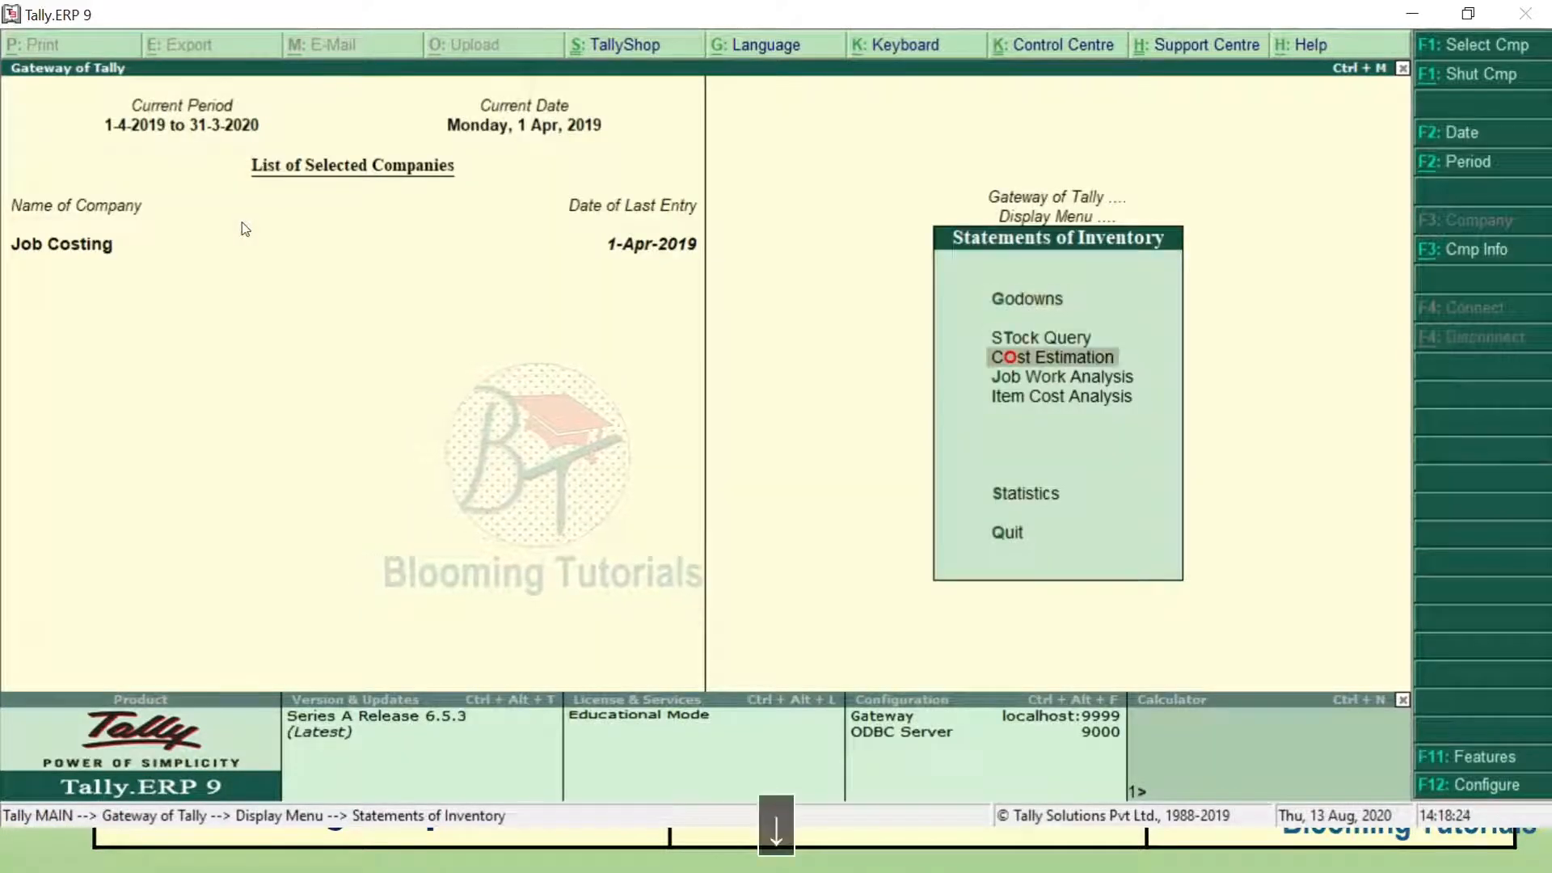
key(Down)
key(Return)
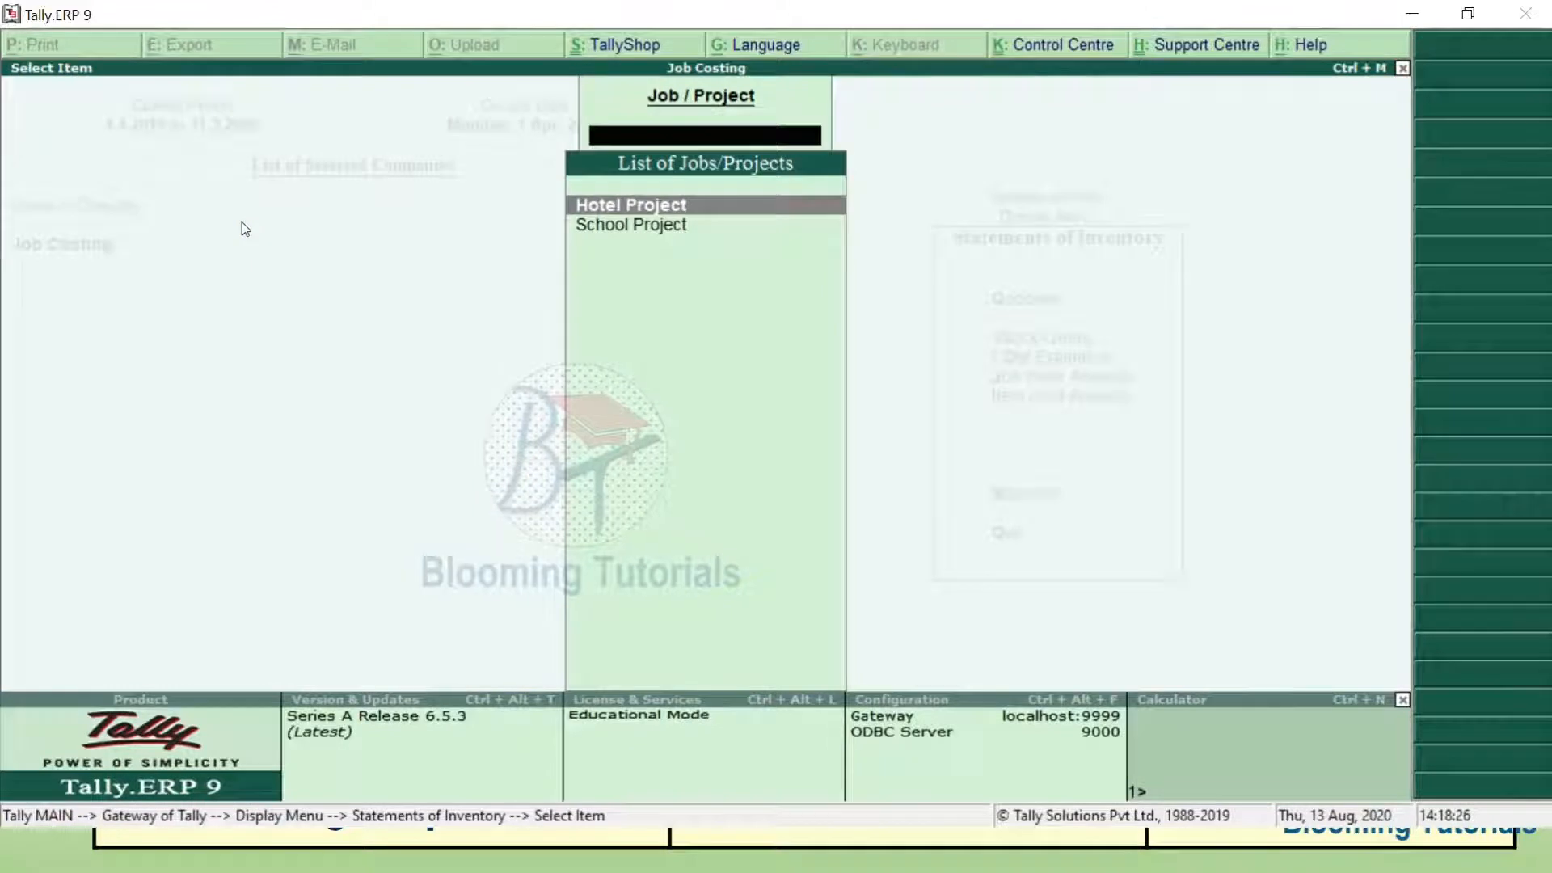
key(Down)
key(Return)
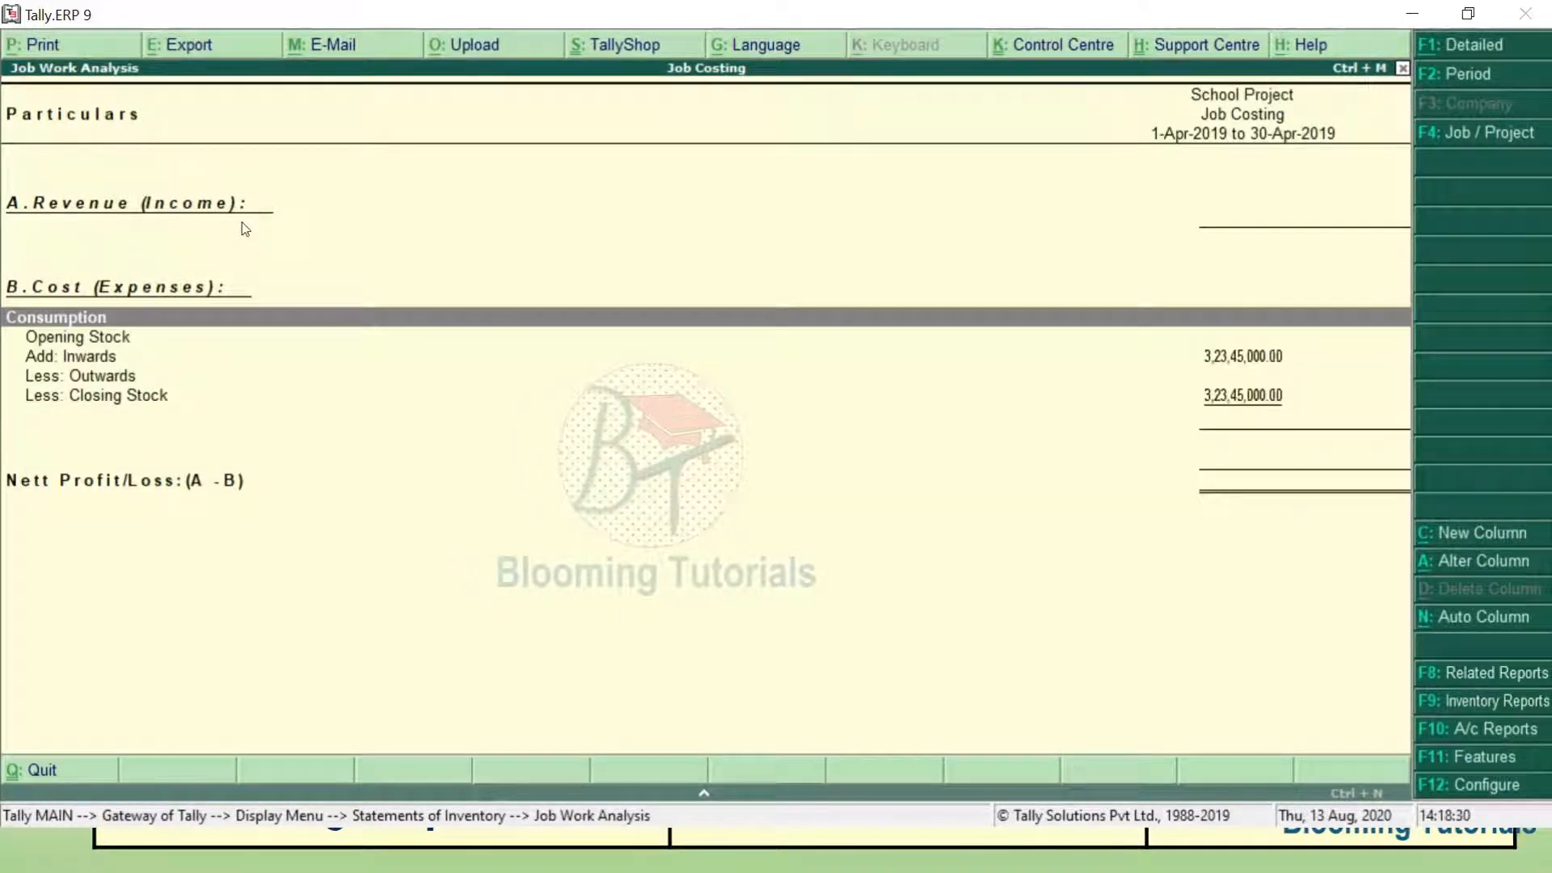
key(alt+F1)
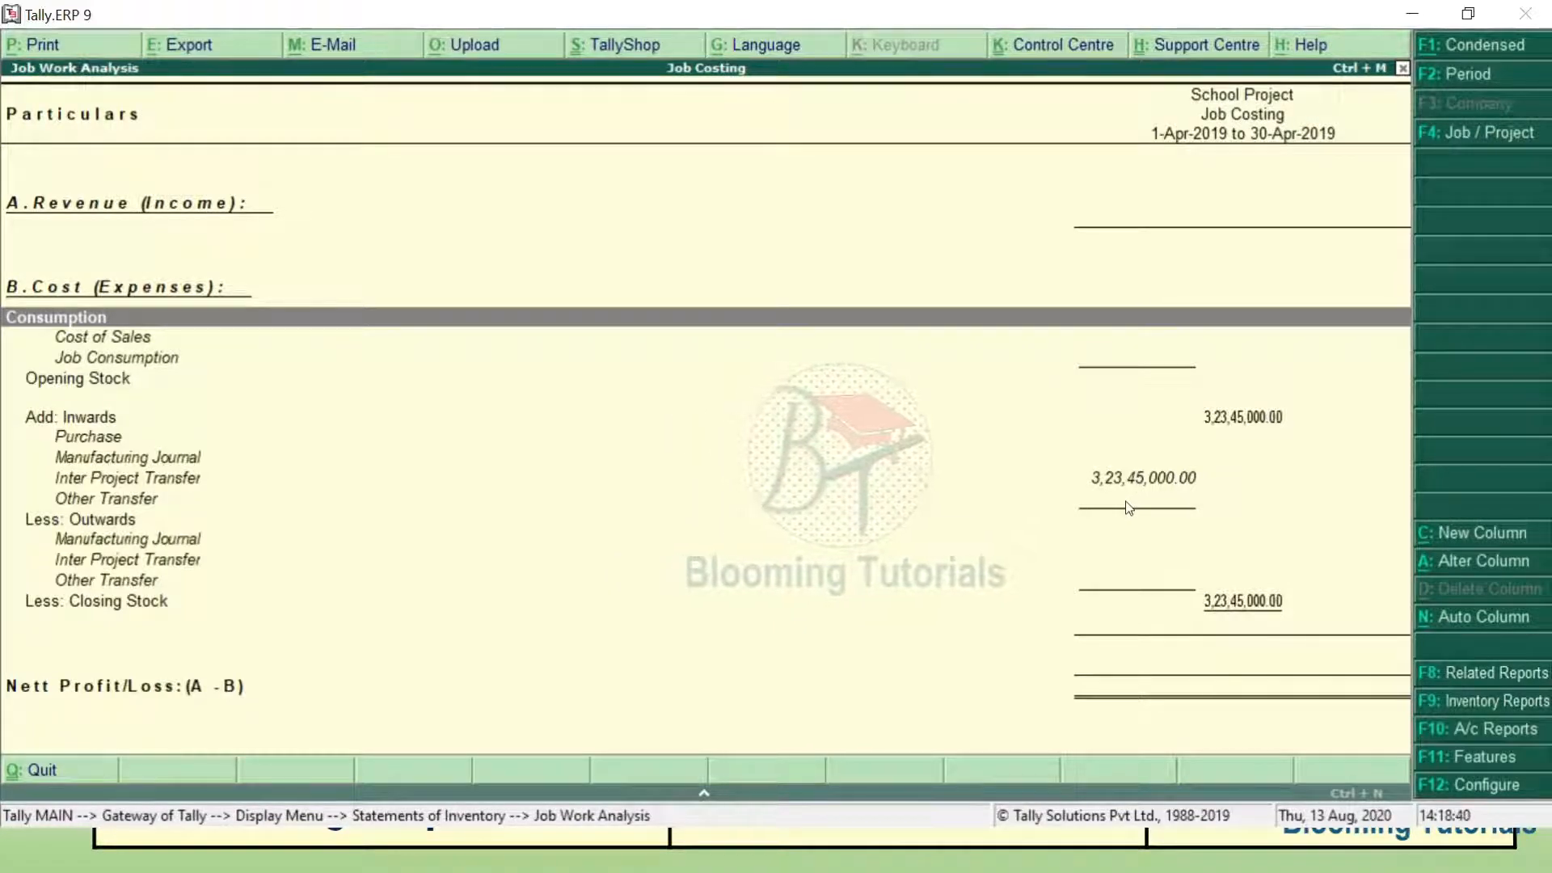
key(Escape)
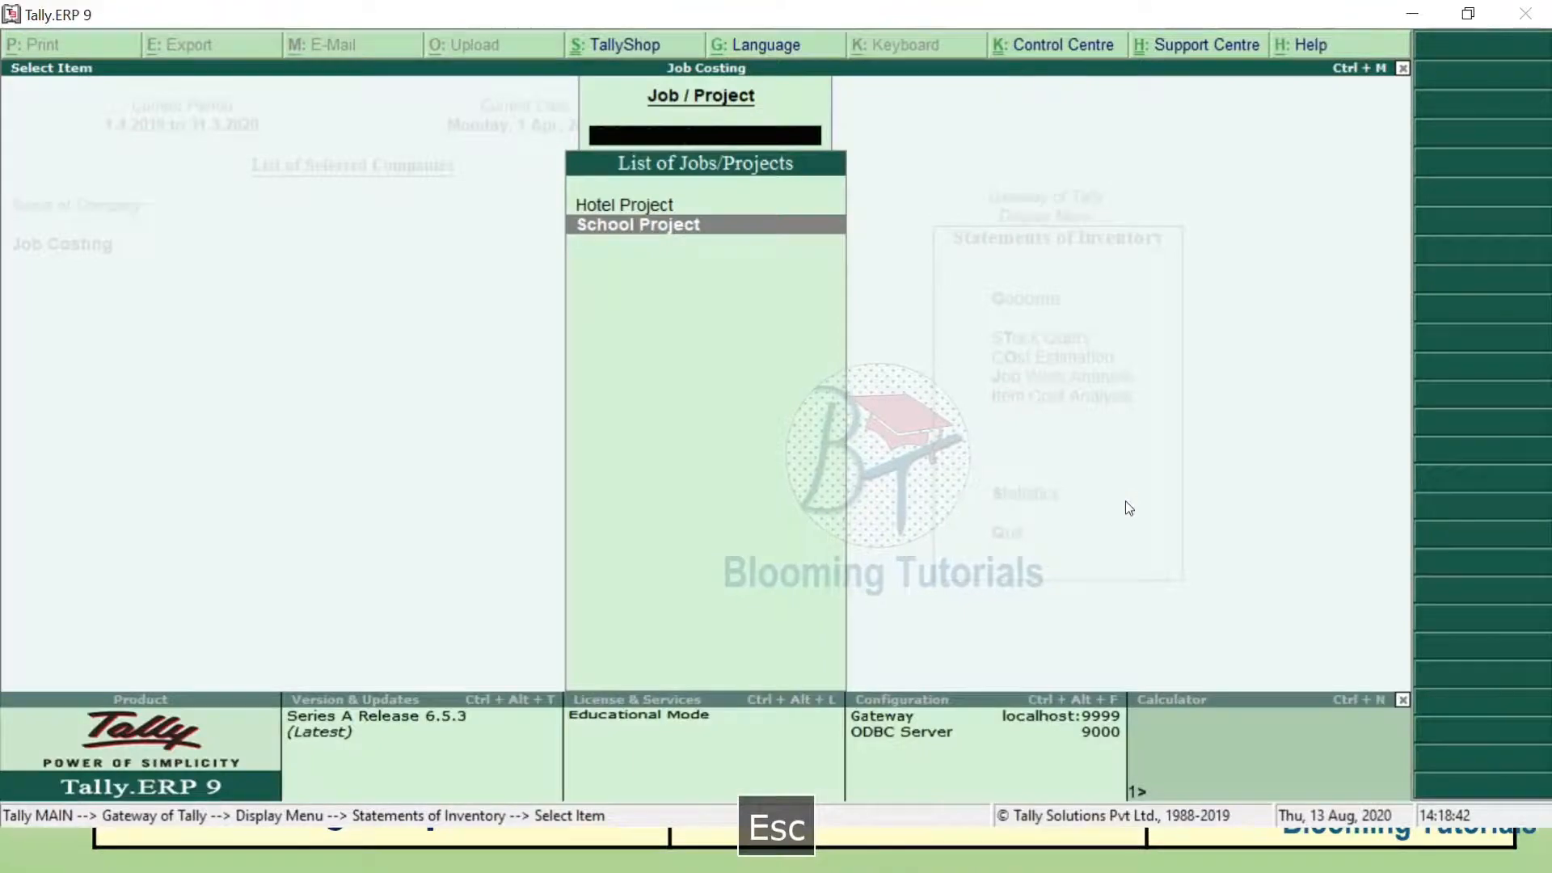
key(Escape)
key(Escape)
key(Escape)
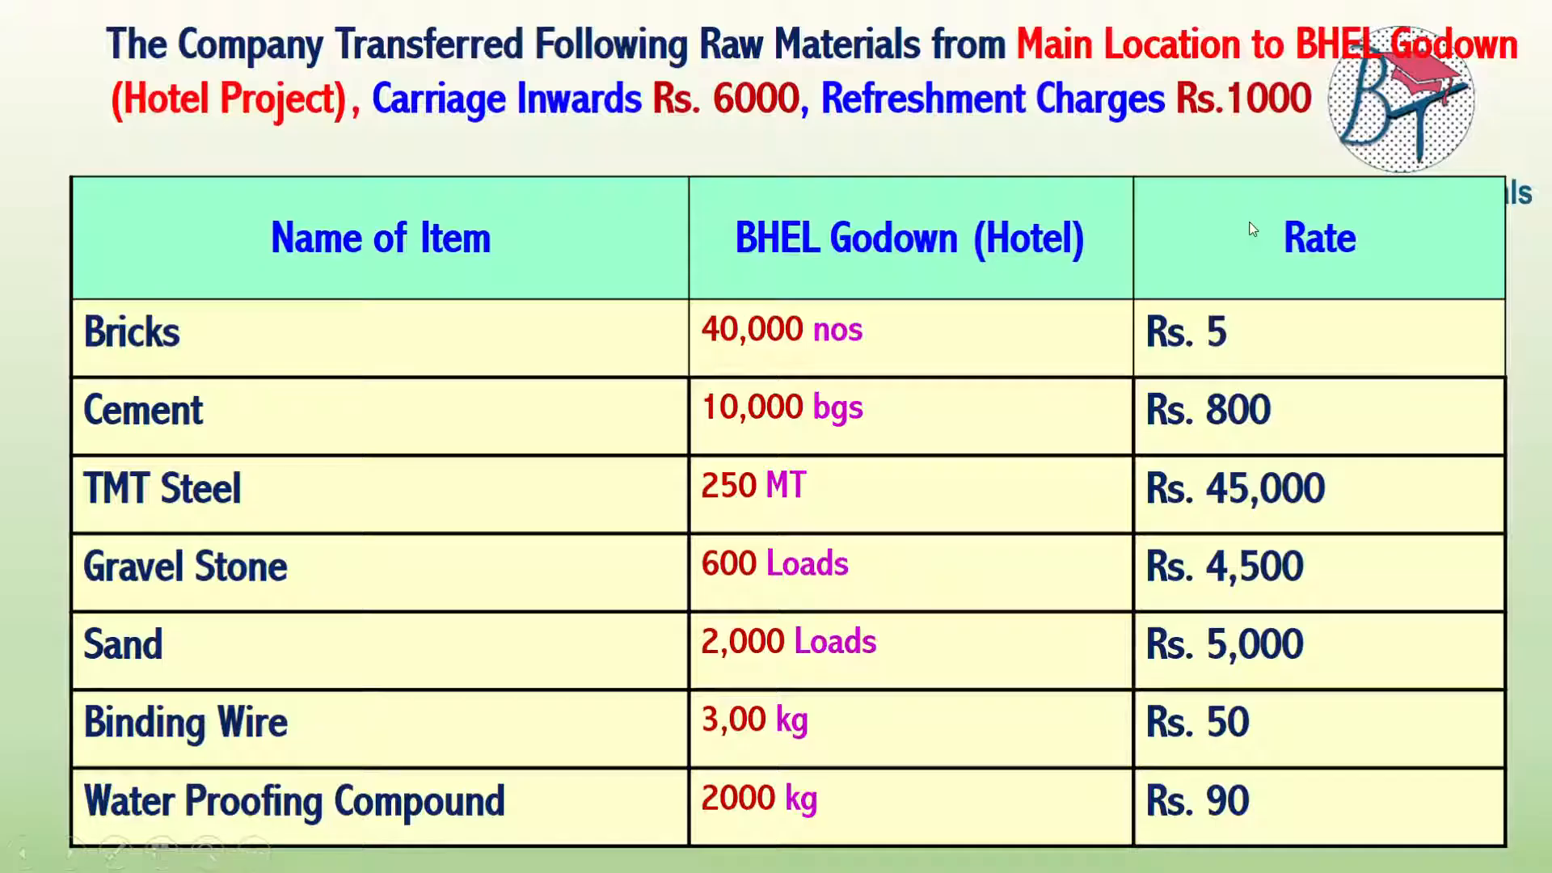
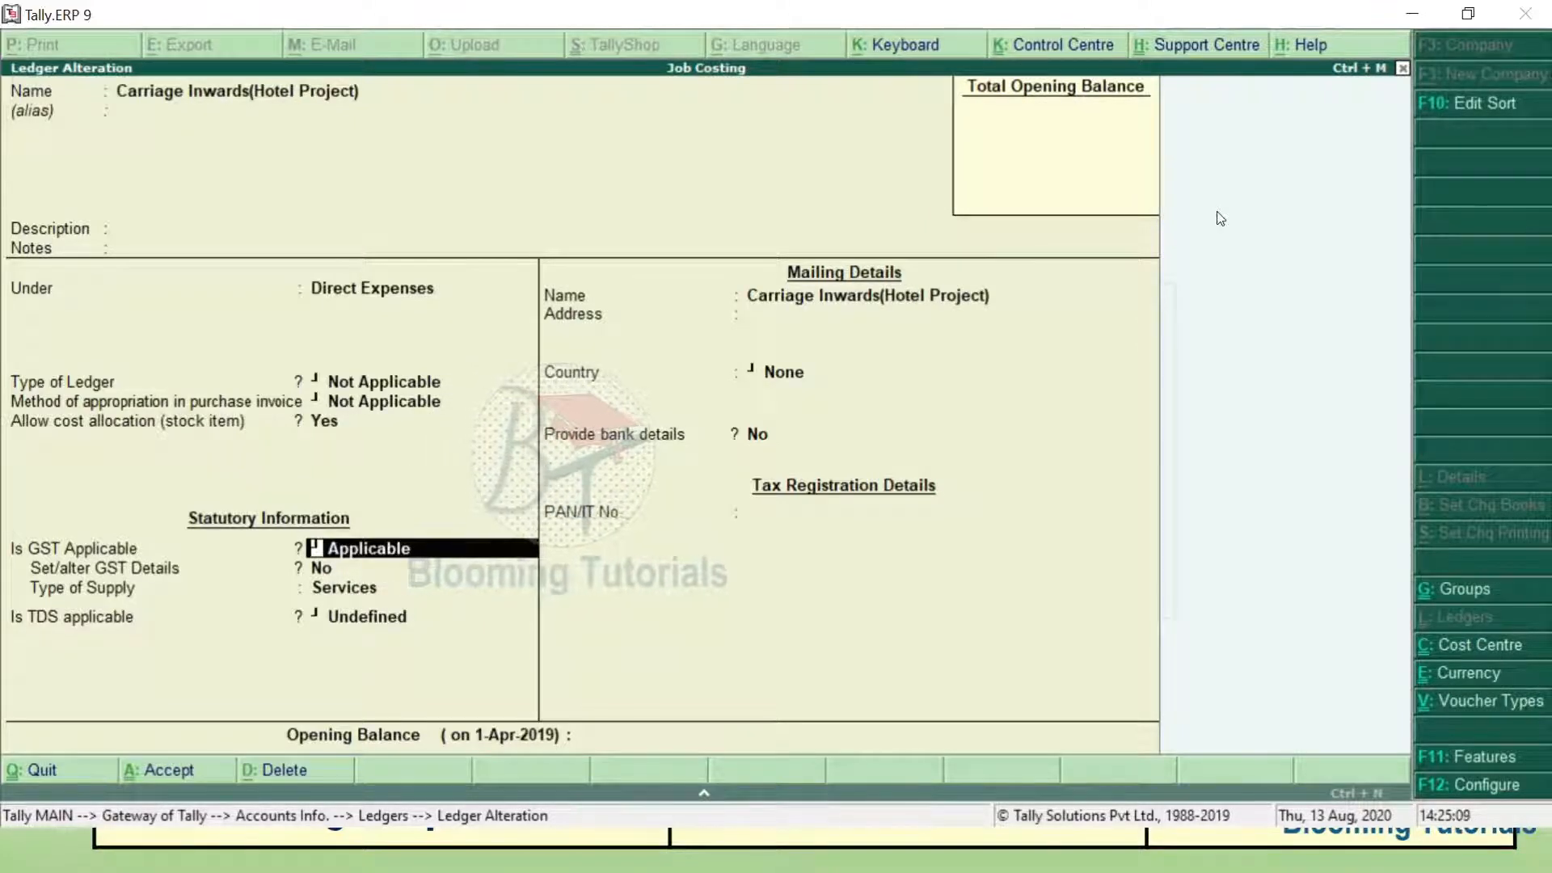
Save the altered Carriage Inwards(Hotel Project) ledger, keeping GST Applicable and the opening balance blank, and leave ledger alteration.
key(Return)
key(Return)
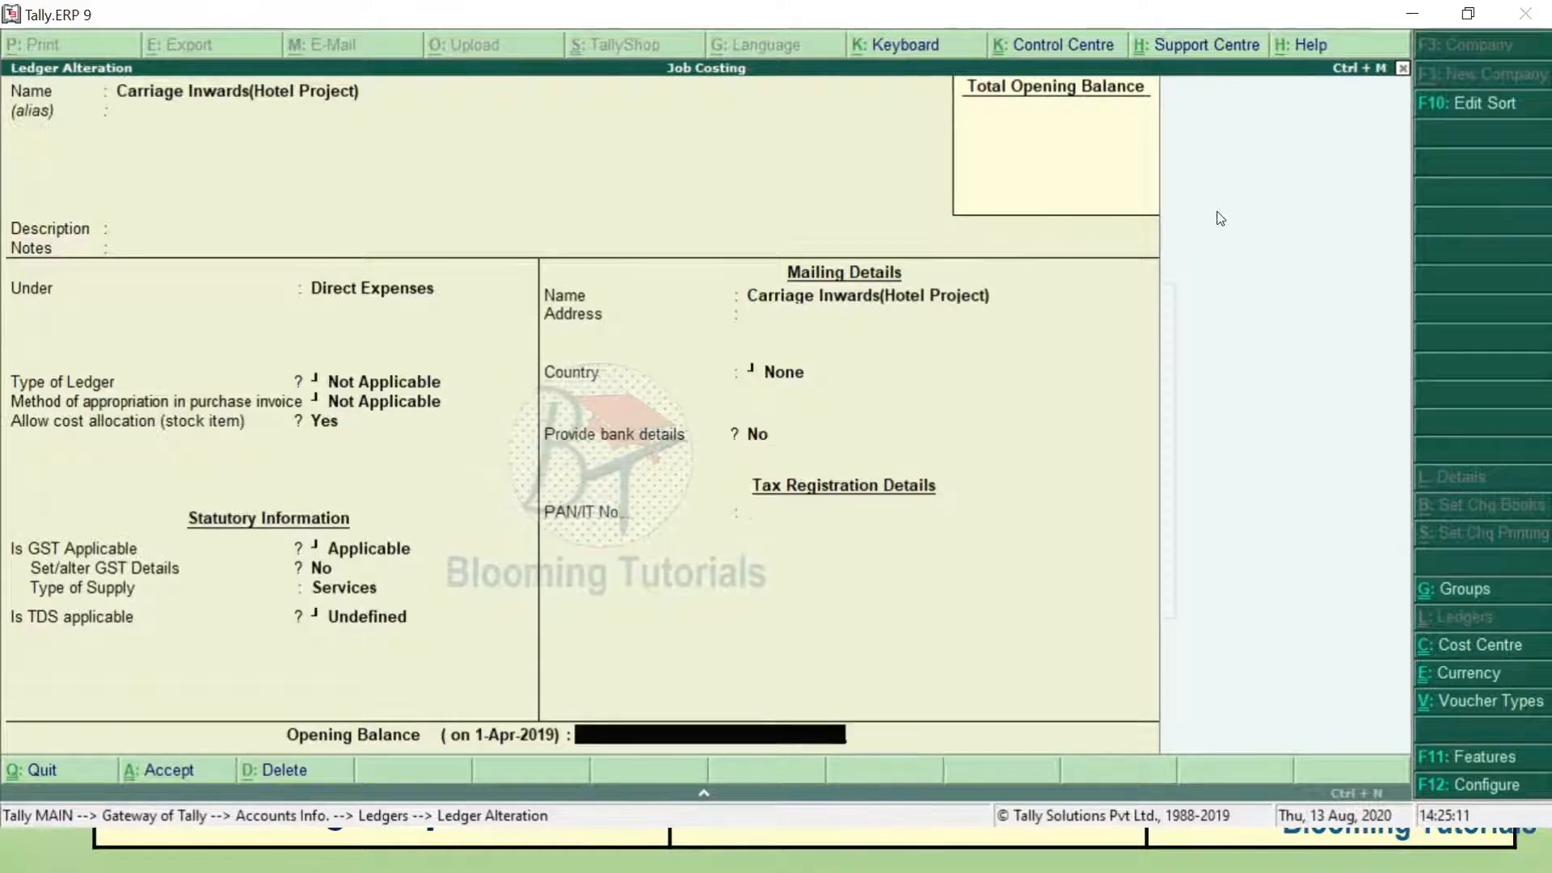
key(Return)
key(Return)
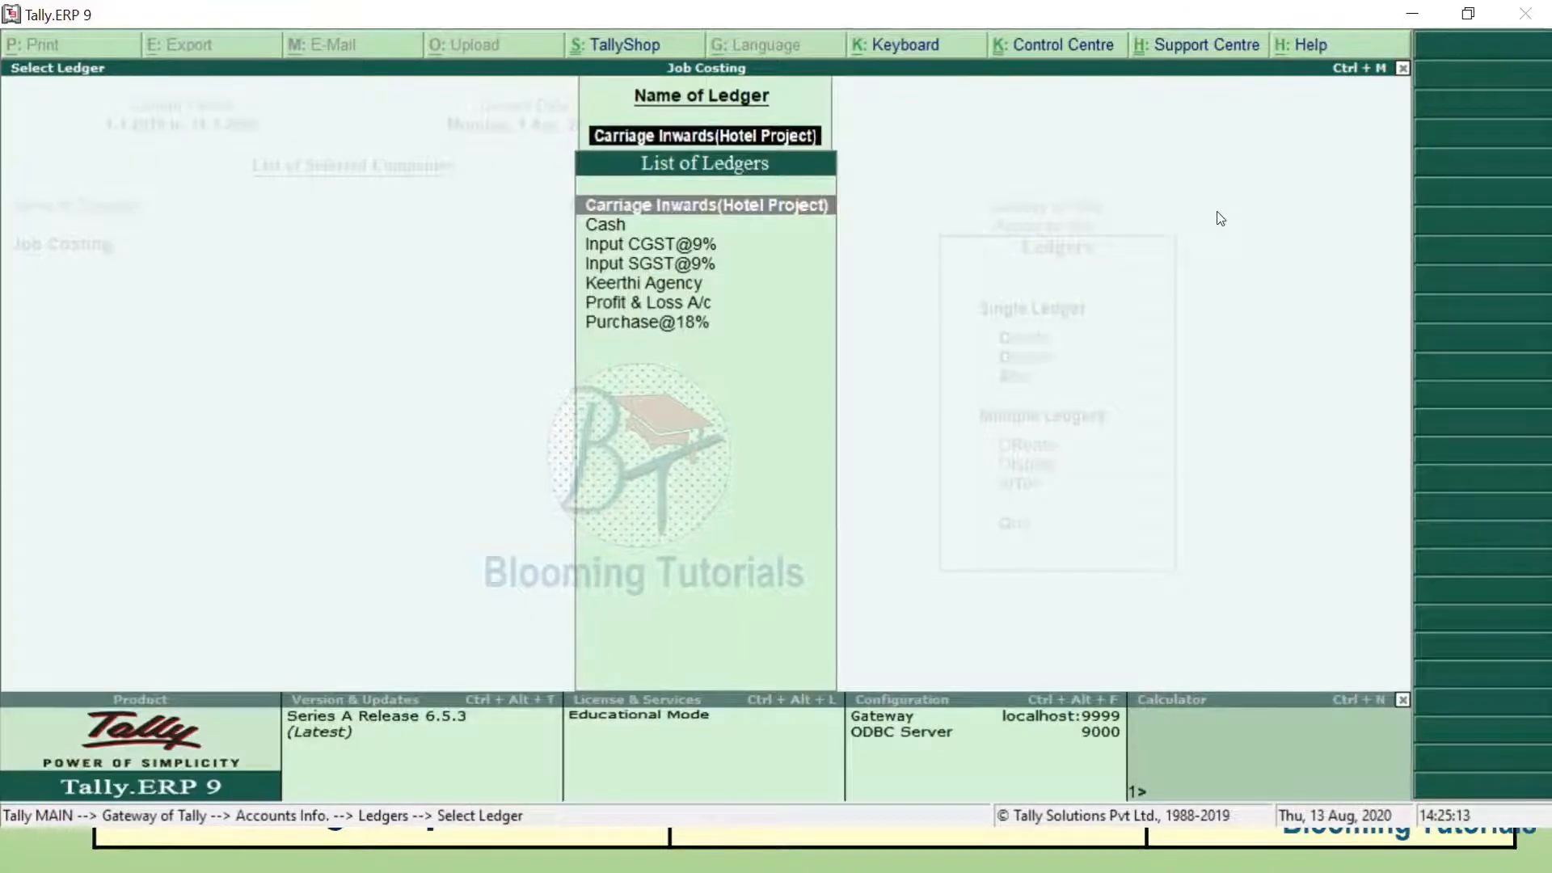
key(Escape)
Enter a new ledger named Refreshment Charges under Direct Expenses, with cost allocation for stock items set to Yes.
text(cRefresh)
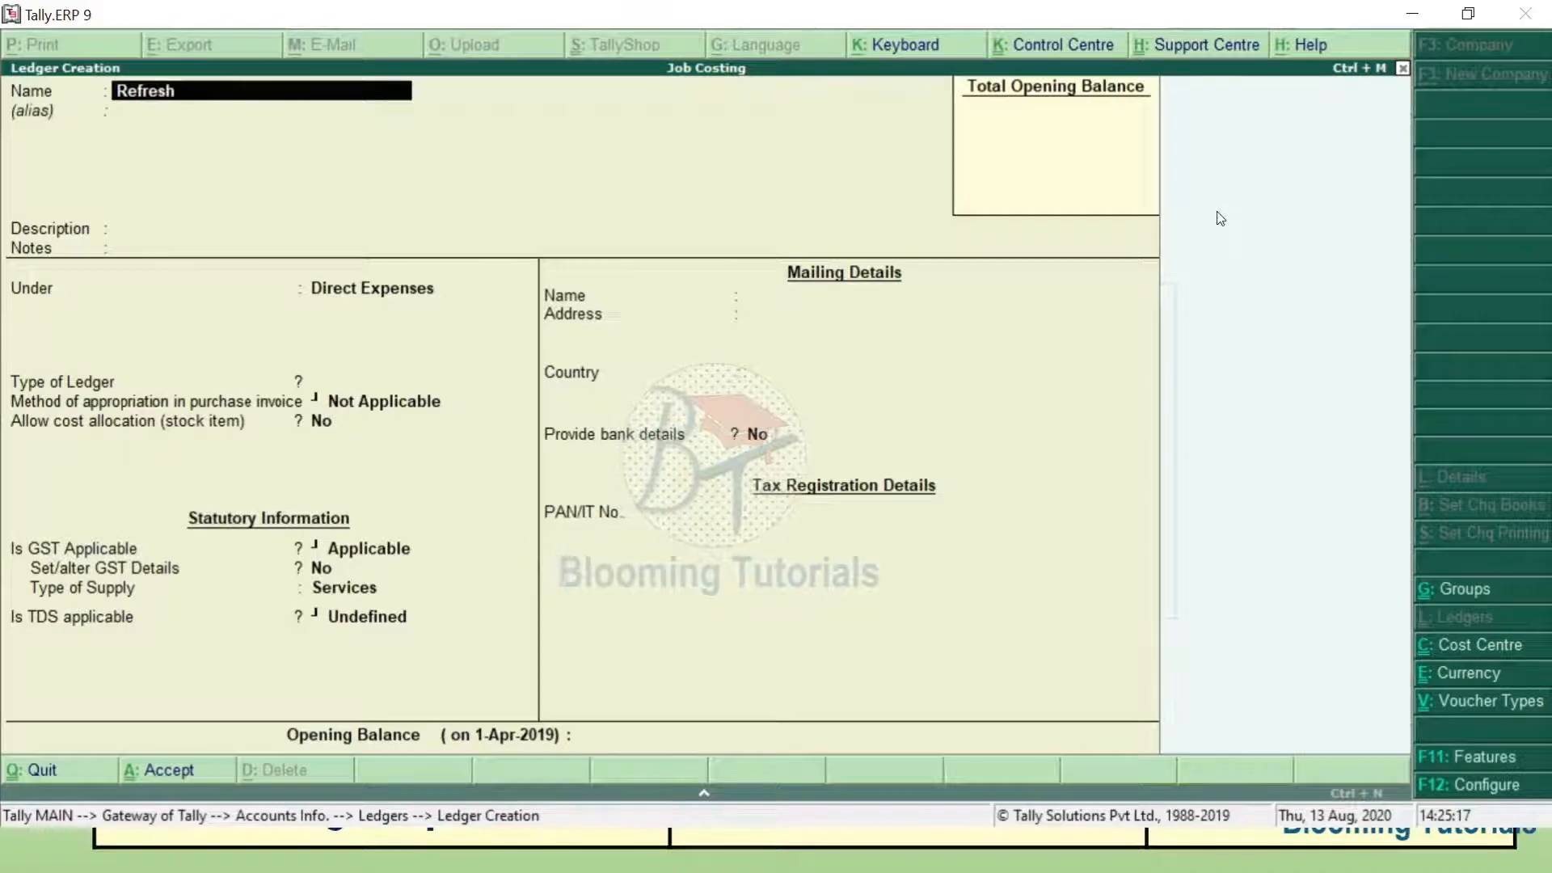
text(ment Charges)
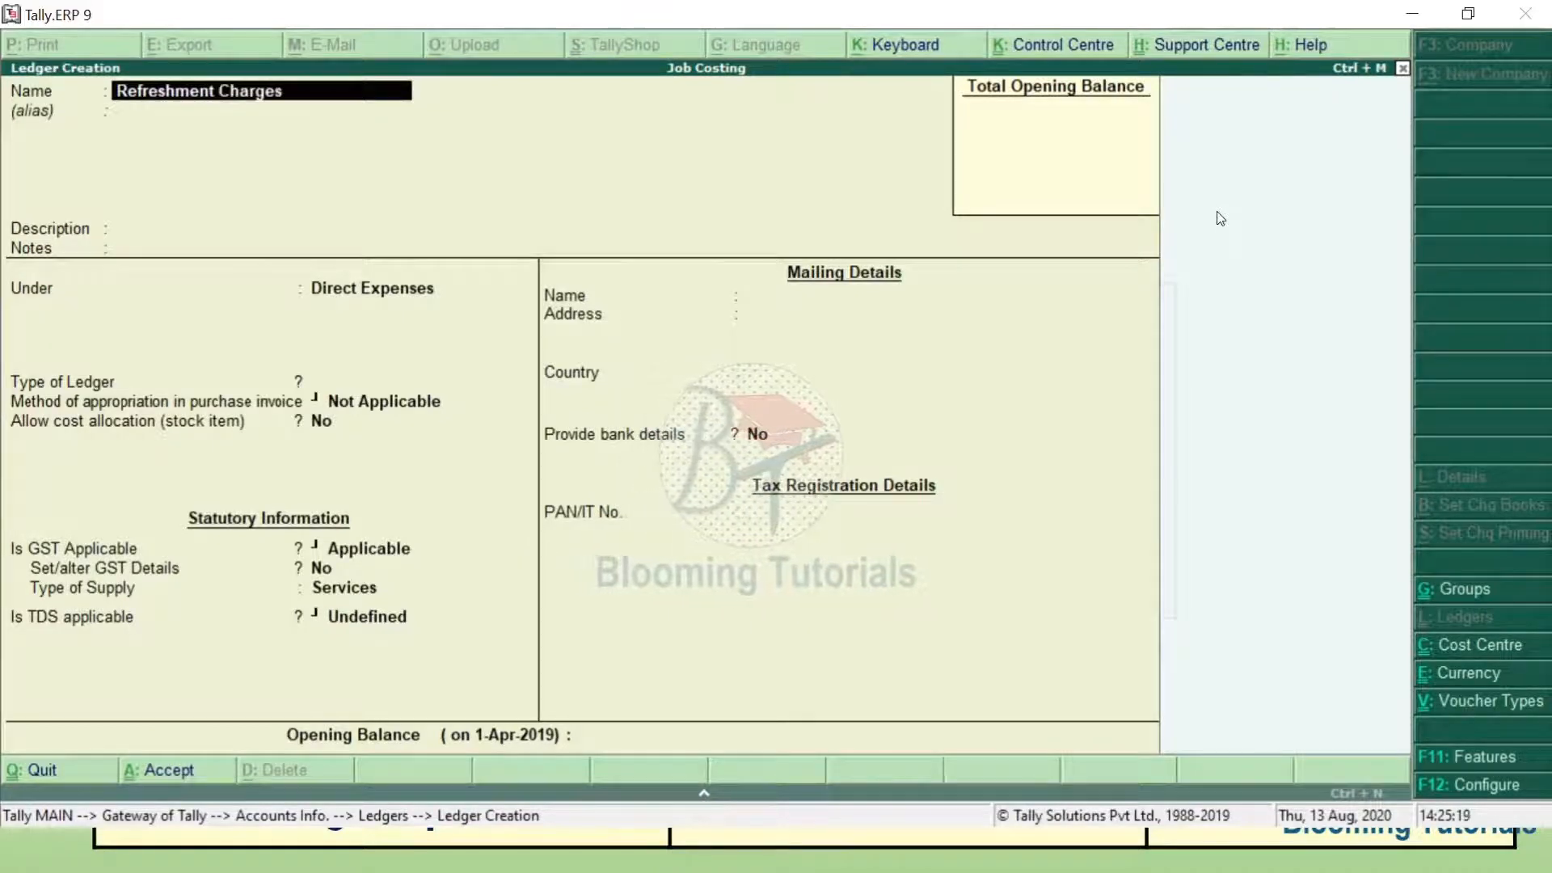
key(Return)
key(Return)
key(Return)
key(Return)
key(Return)
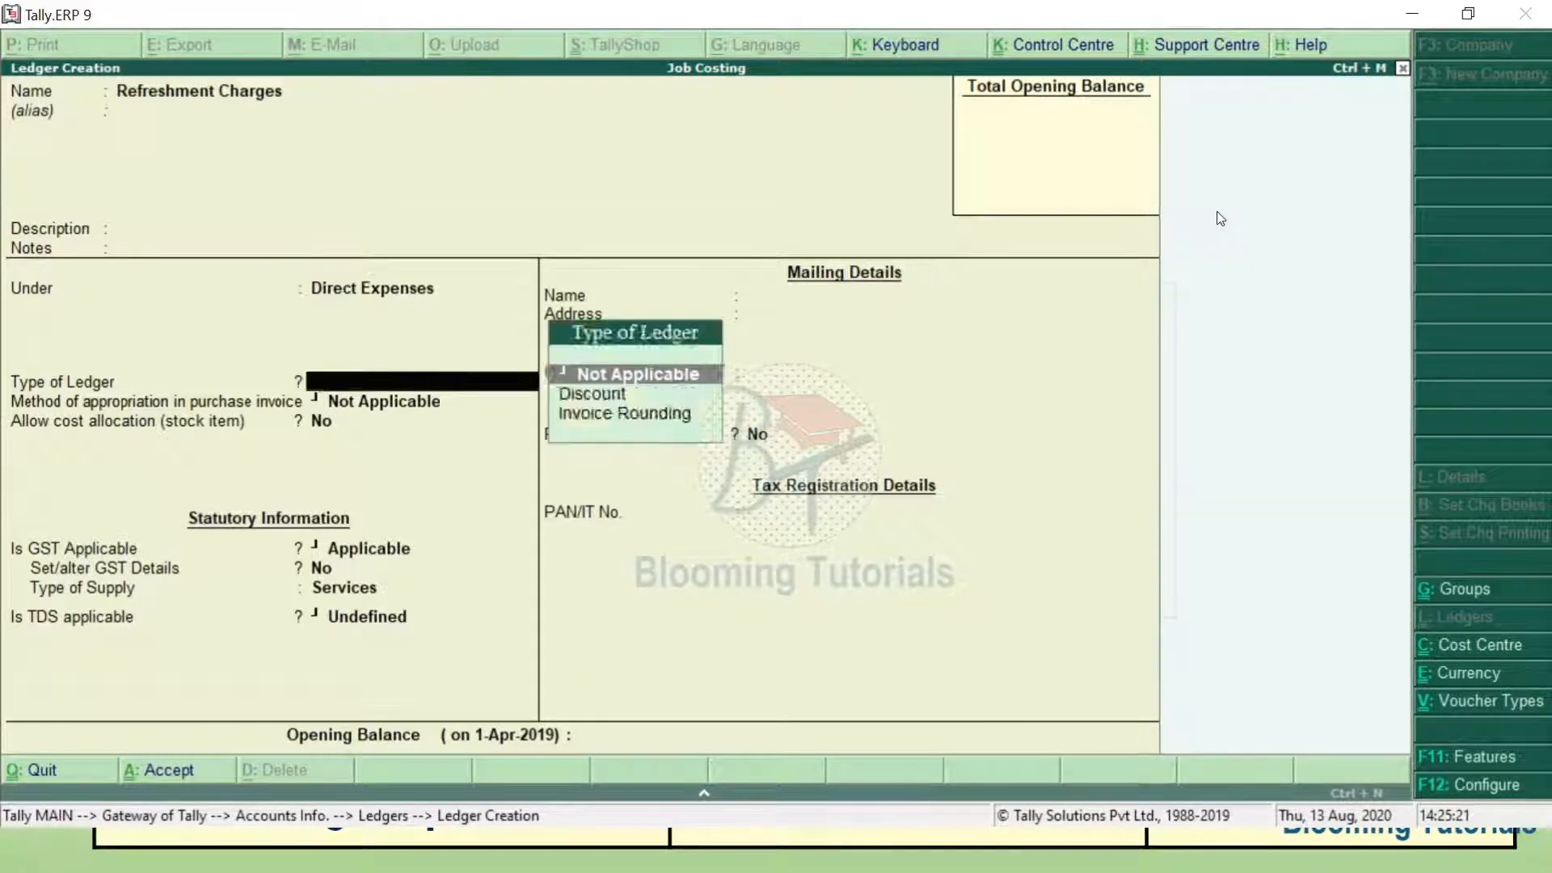
key(Return)
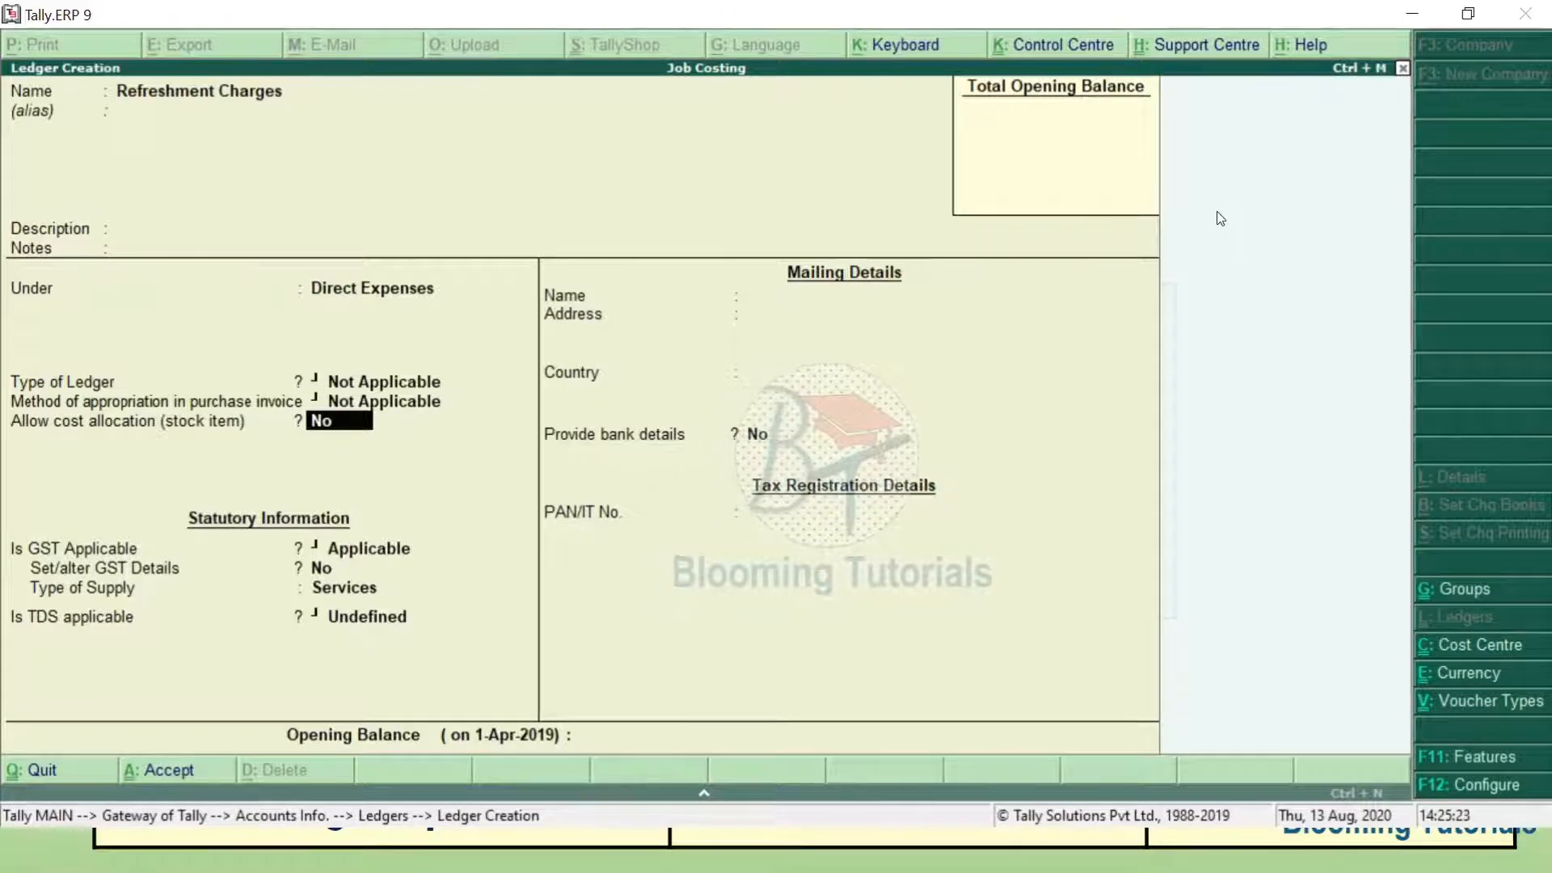
text(y)
key(Return)
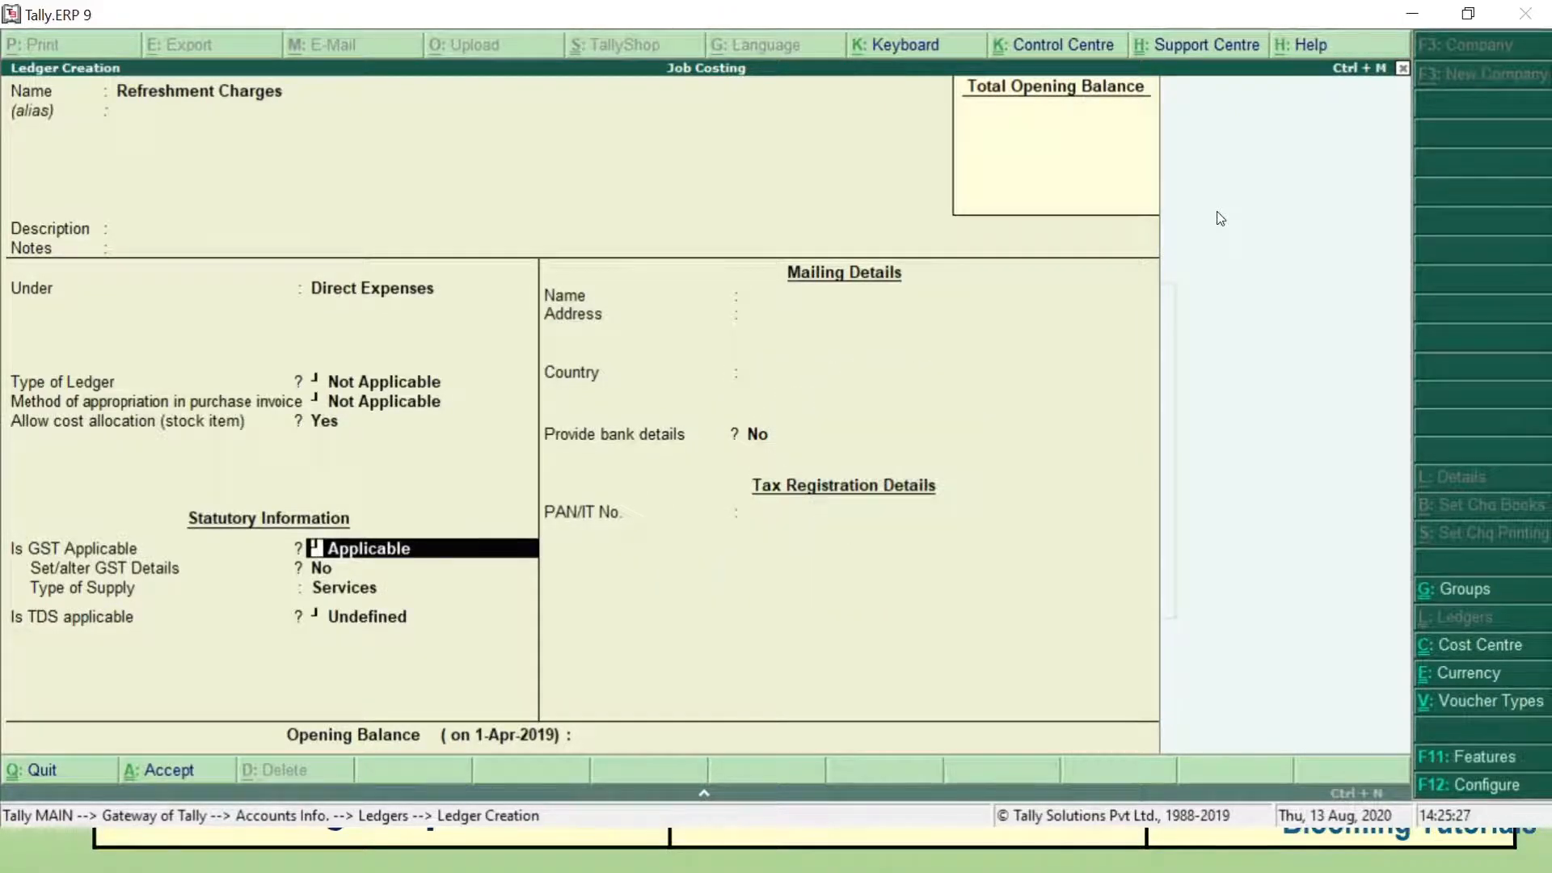
Extend the new ledger's name to Refreshment Charges(Hotel Project) and save the ledger.
key(BackSpace)
key(BackSpace)
key(BackSpace)
key(BackSpace)
key(BackSpace)
key(BackSpace)
key(BackSpace)
key(BackSpace)
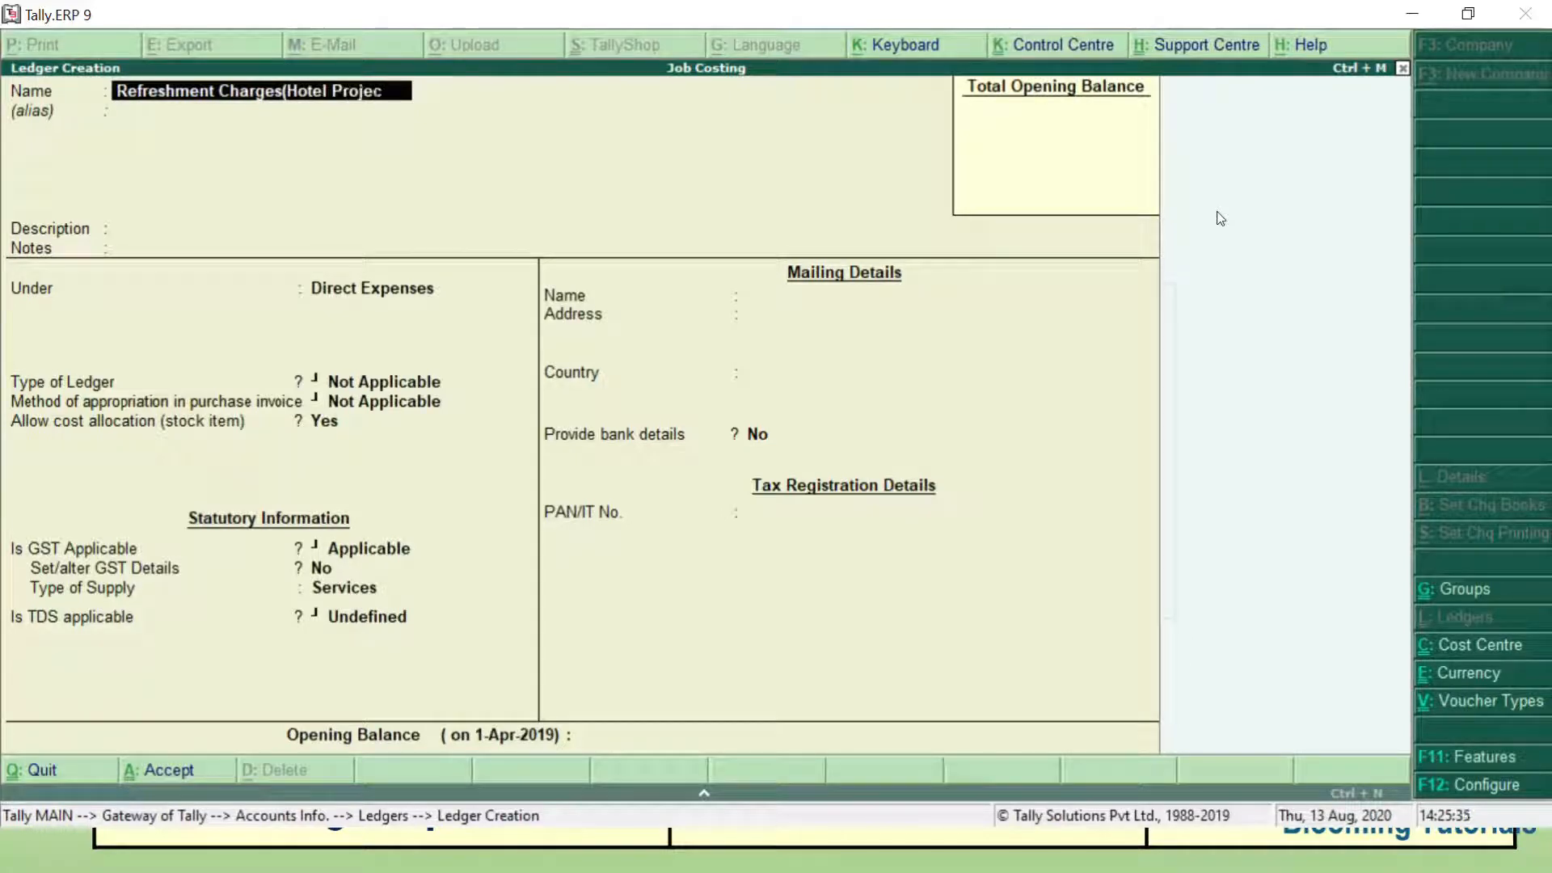
key(Return)
key(Return)
key(Return)
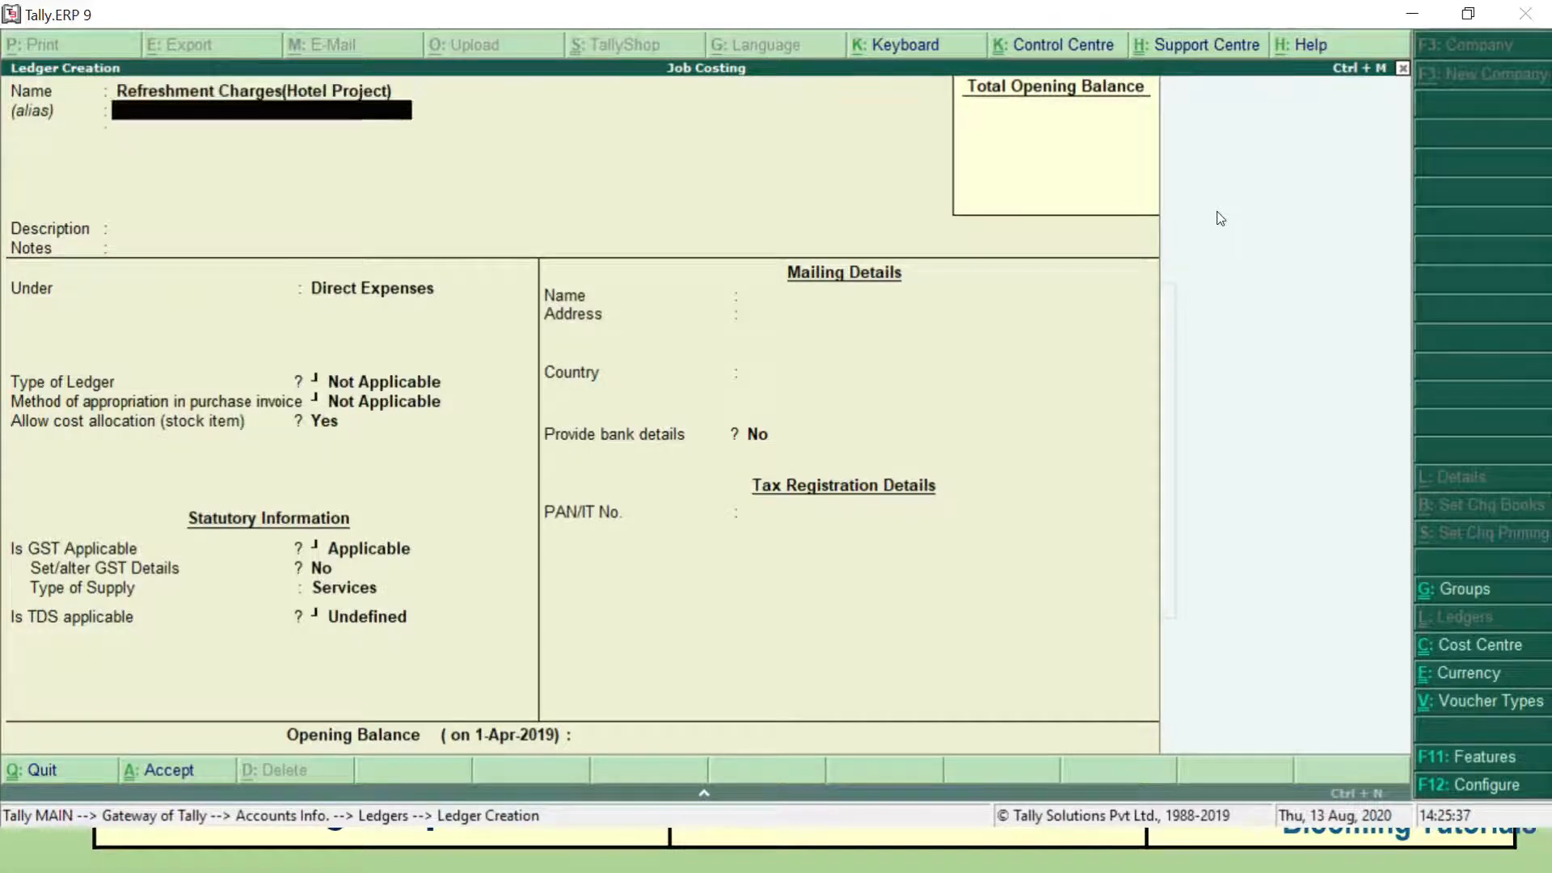
key(ctrl+a)
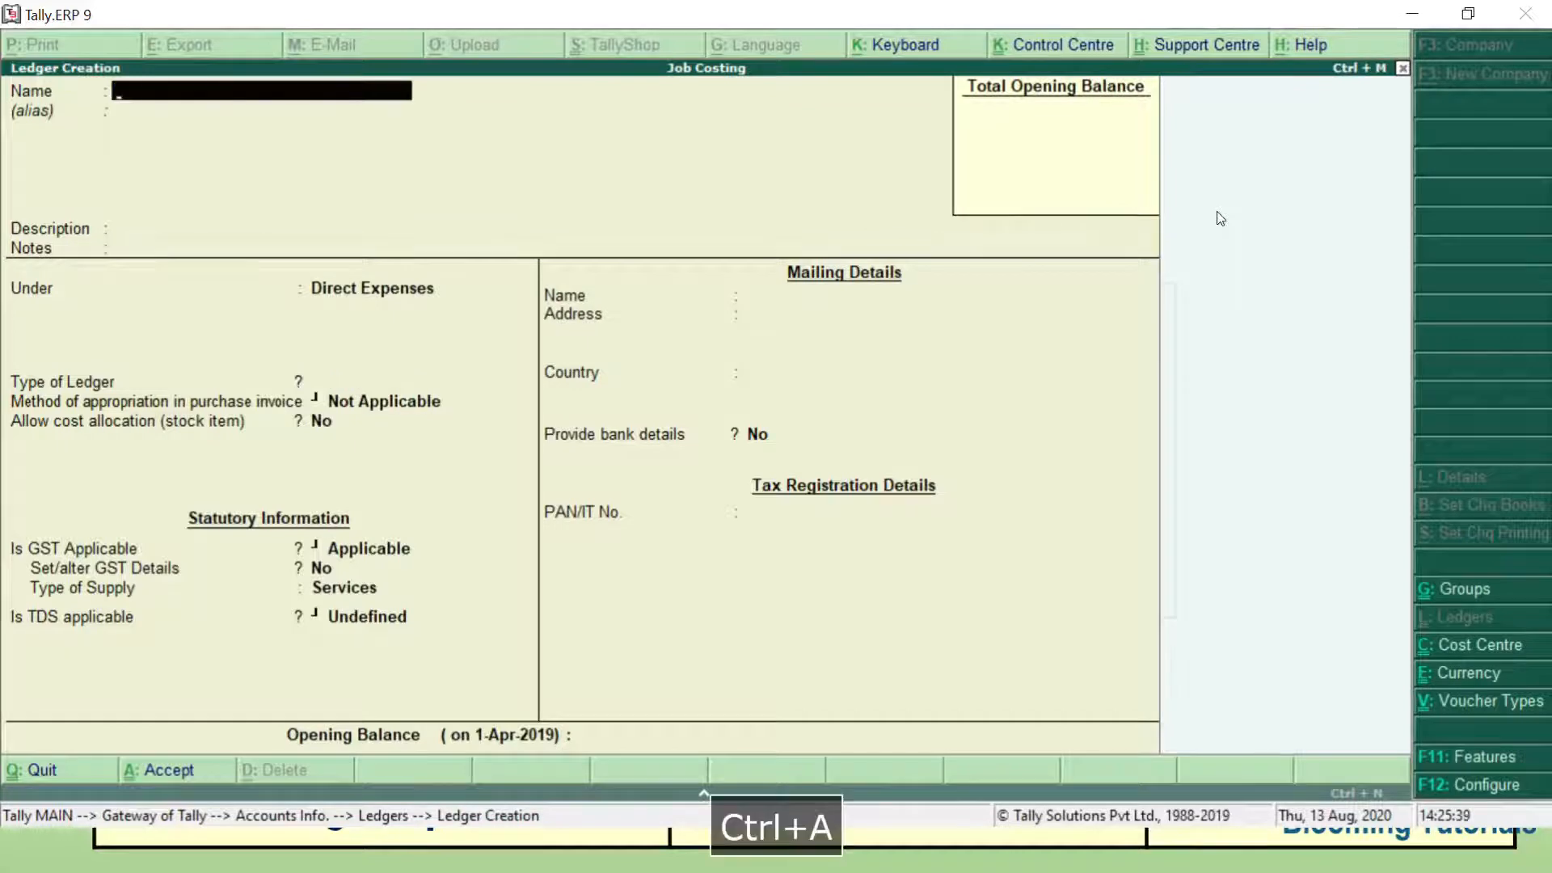
Name the new ledger Carriage Inwards (School Project).
text(Carriag)
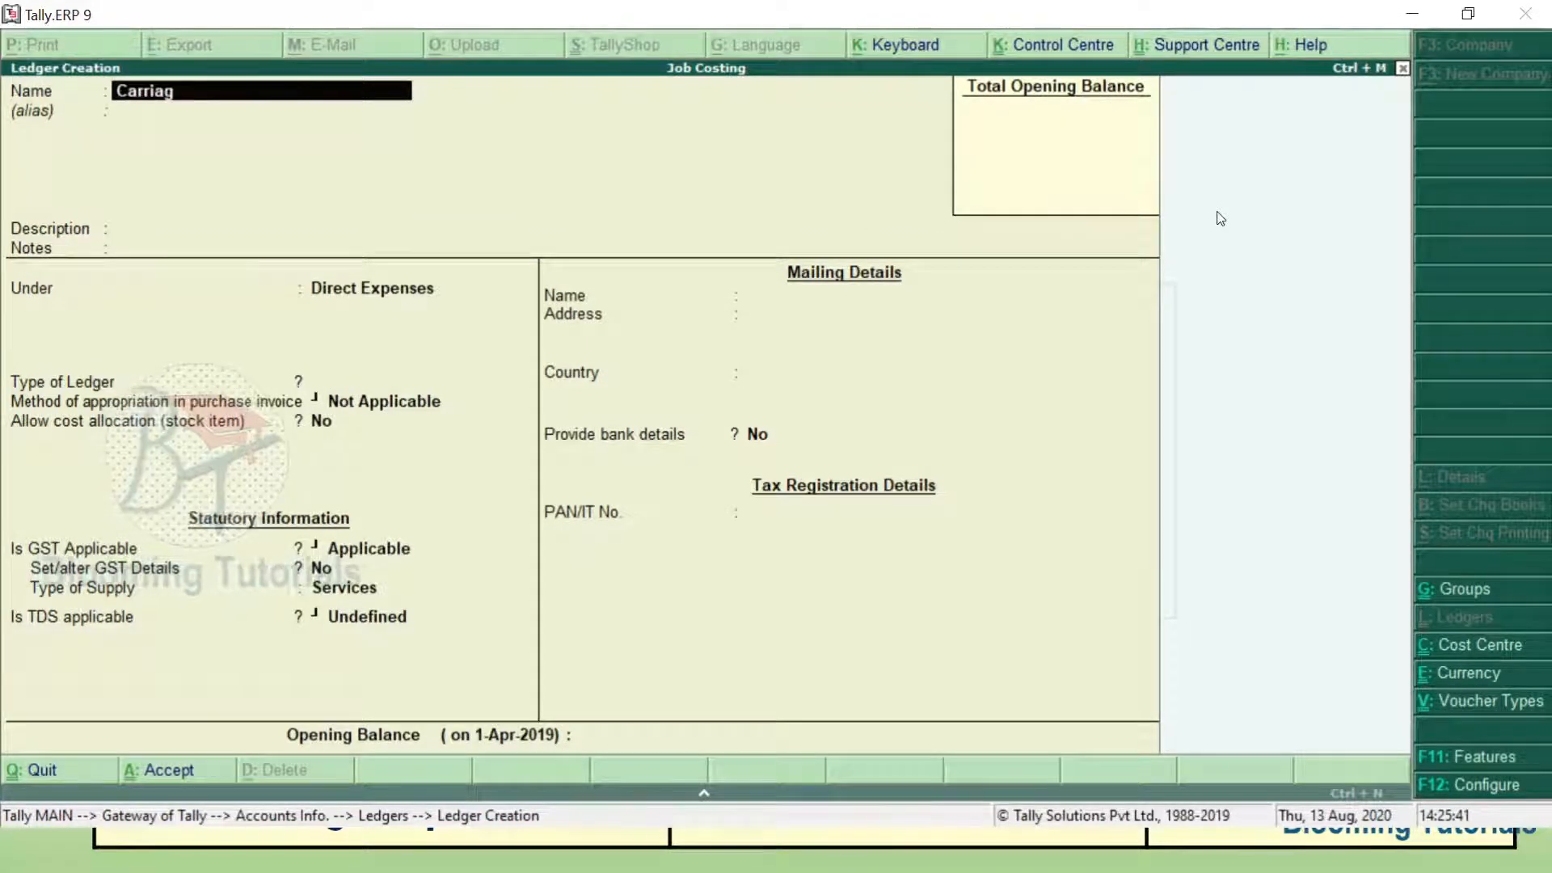
text(e inwards )
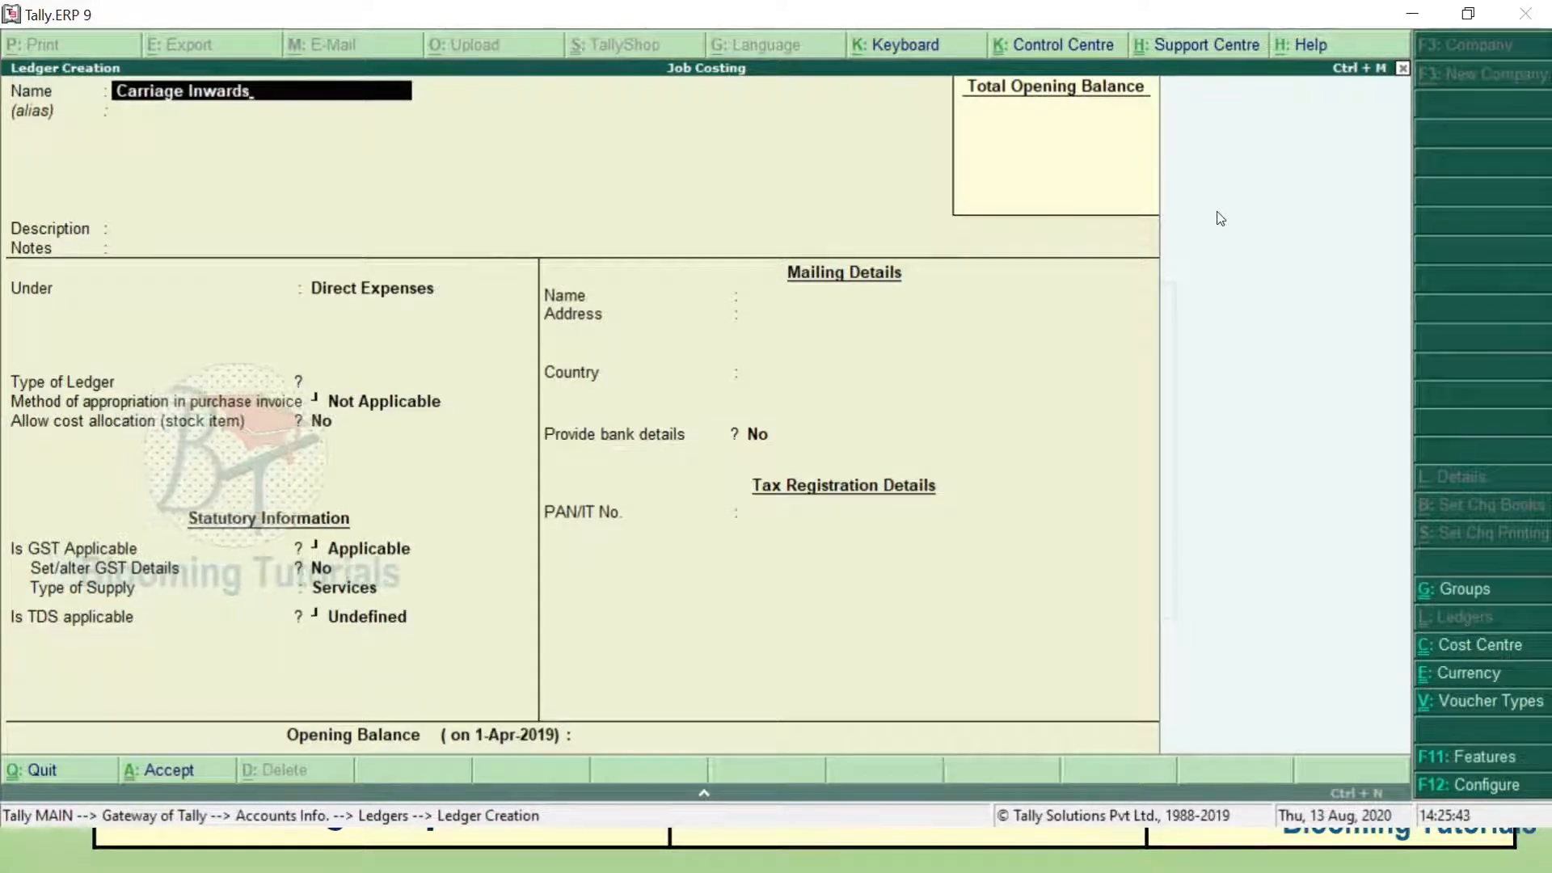
text(()
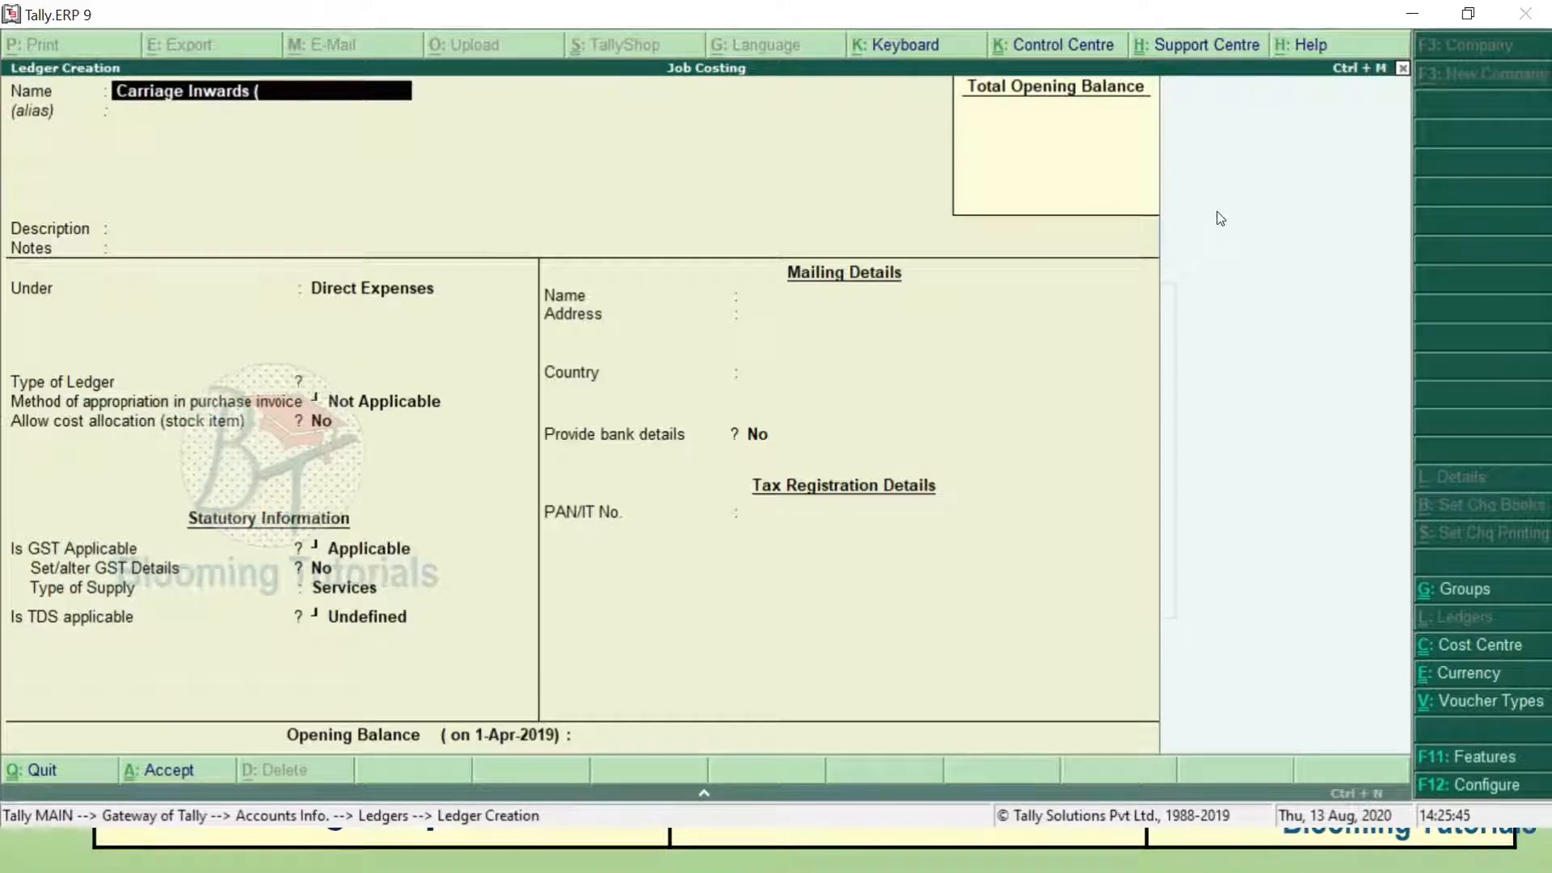
text(School Pro)
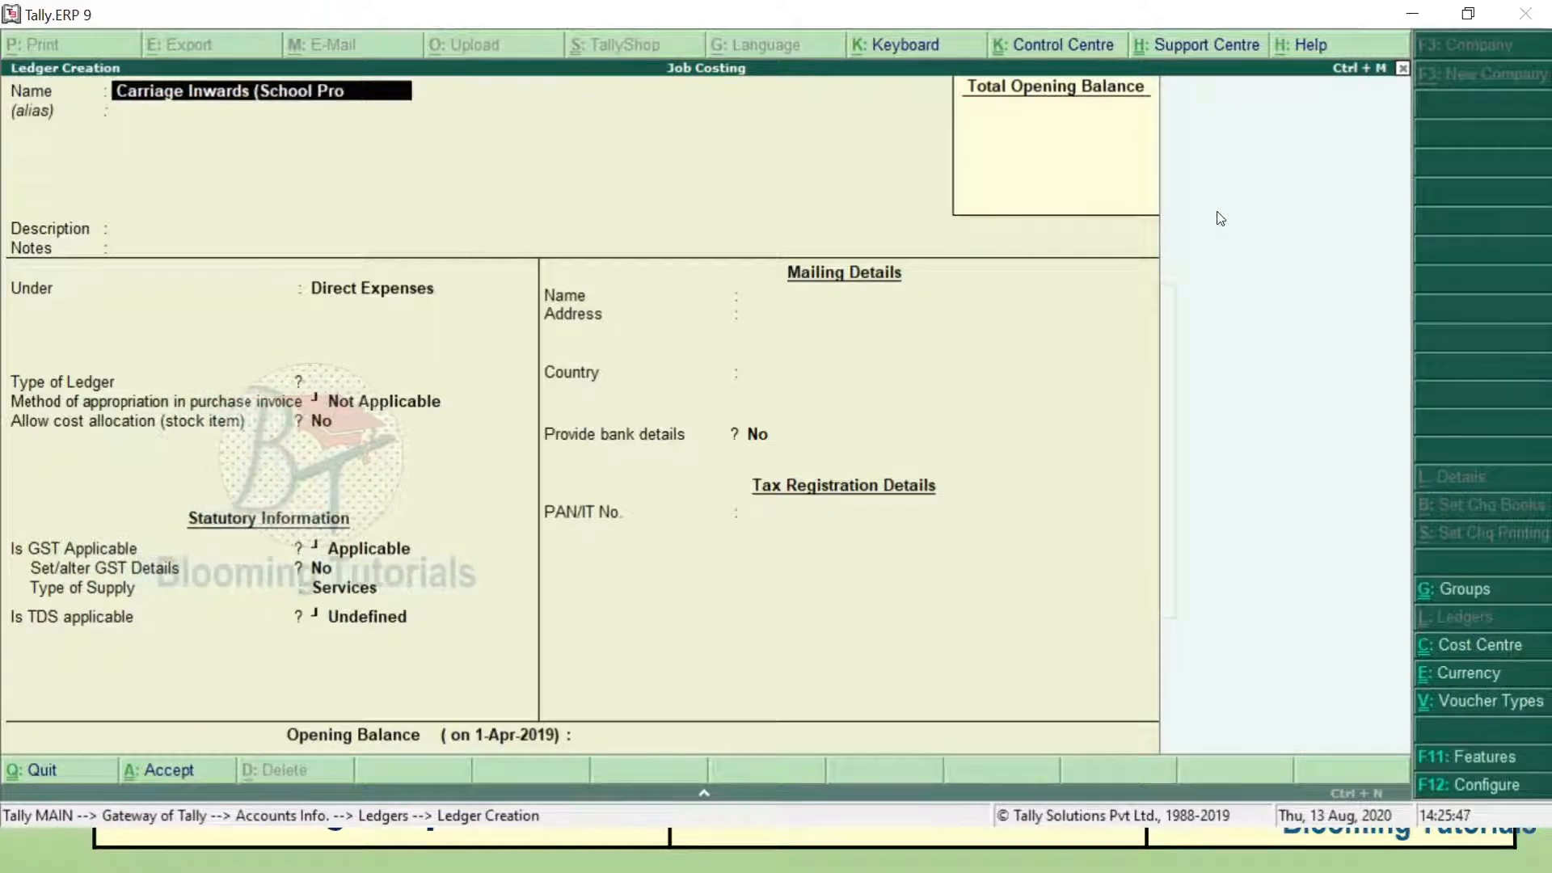
text(ject))
Keep the ledger under Direct Expenses with type Not Applicable, set cost allocation for stock items to Yes, and save it.
key(Return)
key(Return)
key(Return)
key(Return)
key(Return)
key(Return)
key(Return)
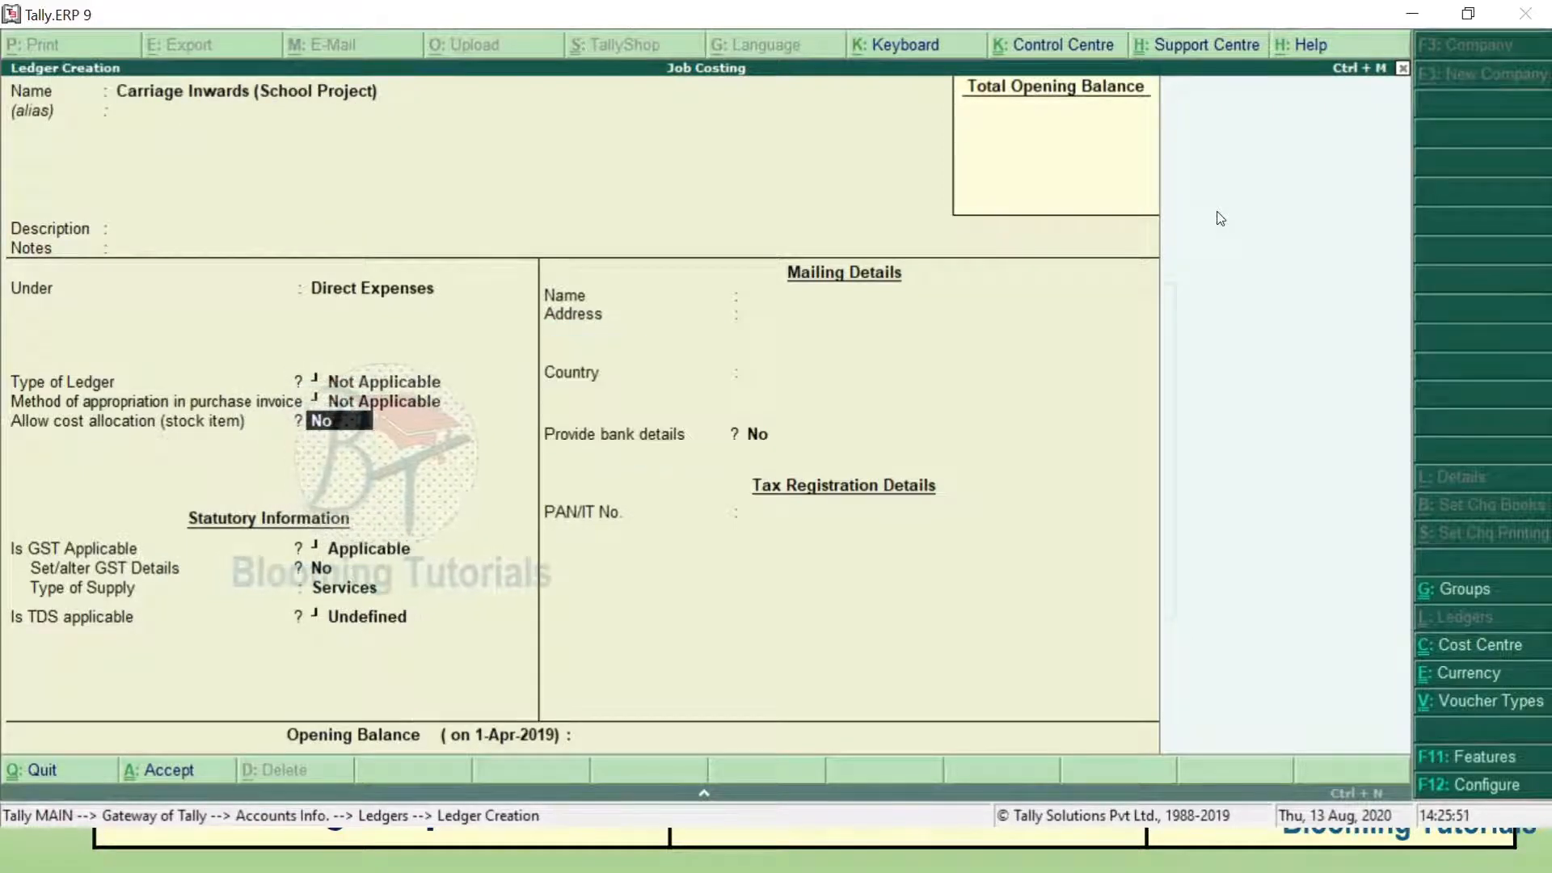
key(y)
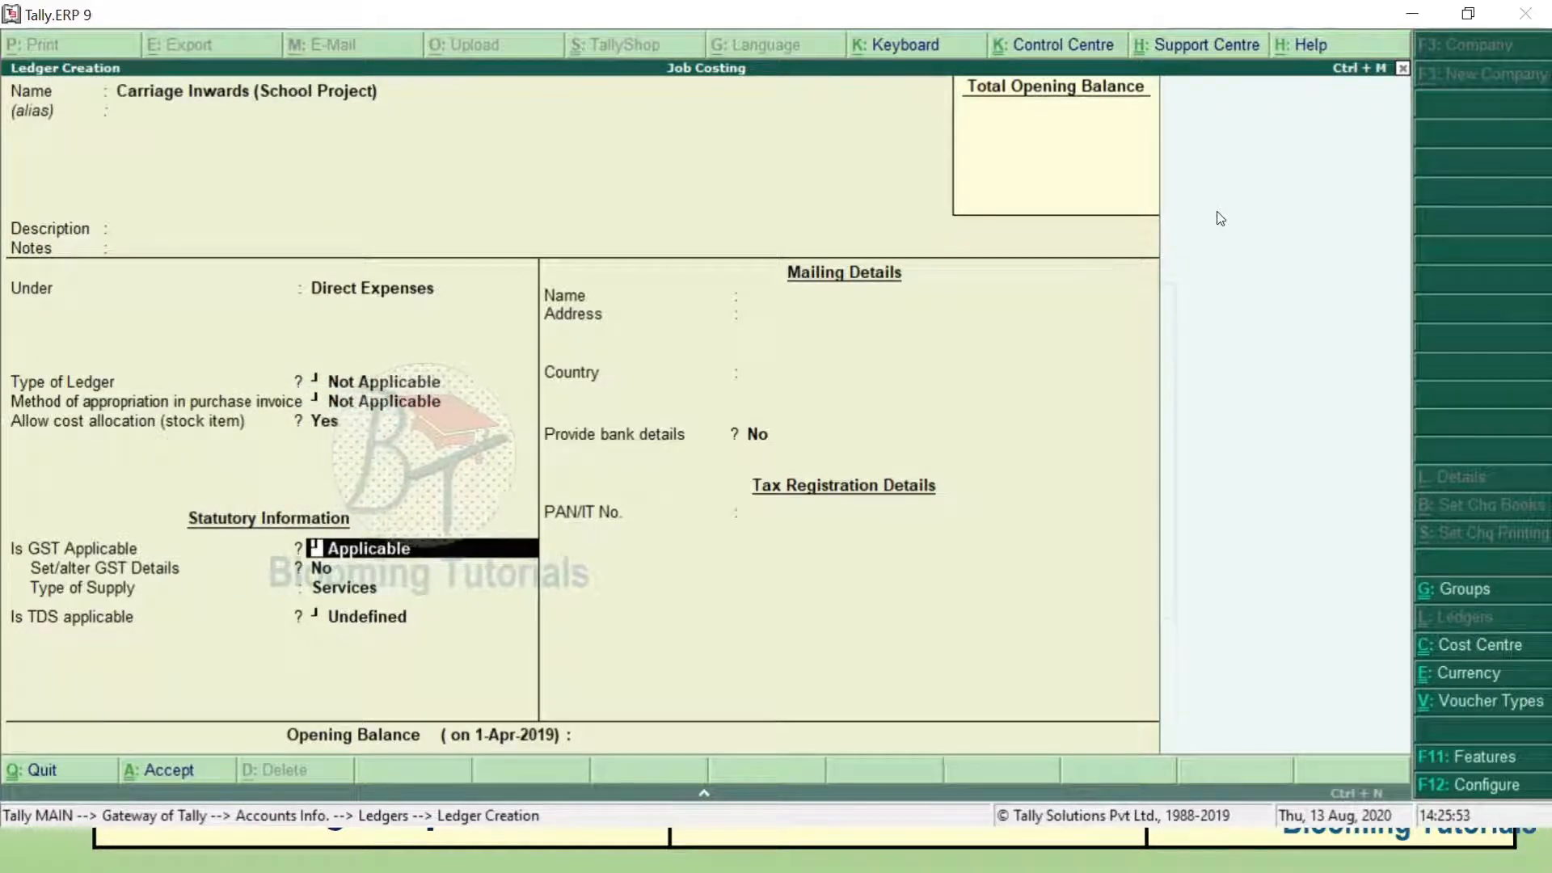
key(ctrl+a)
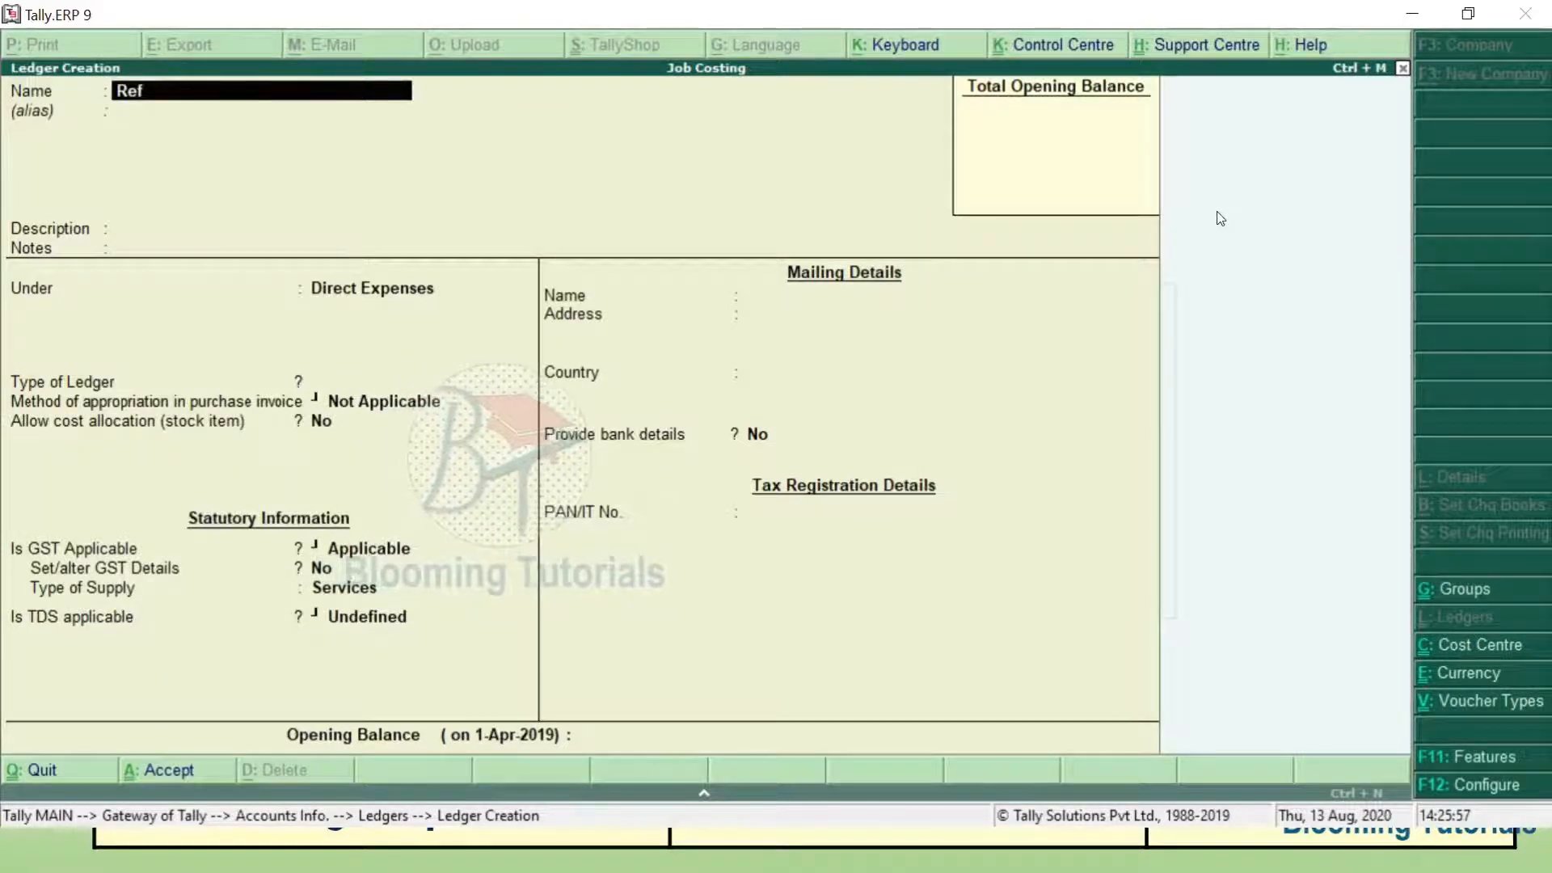
Create a Refreshment Charges ledger under Direct Expenses with cost allocation for stock items set to Yes, and leave ledger creation.
key(BackSpace)
text(reshment Charges)
key(Return)
key(Return)
key(Return)
key(Return)
key(Return)
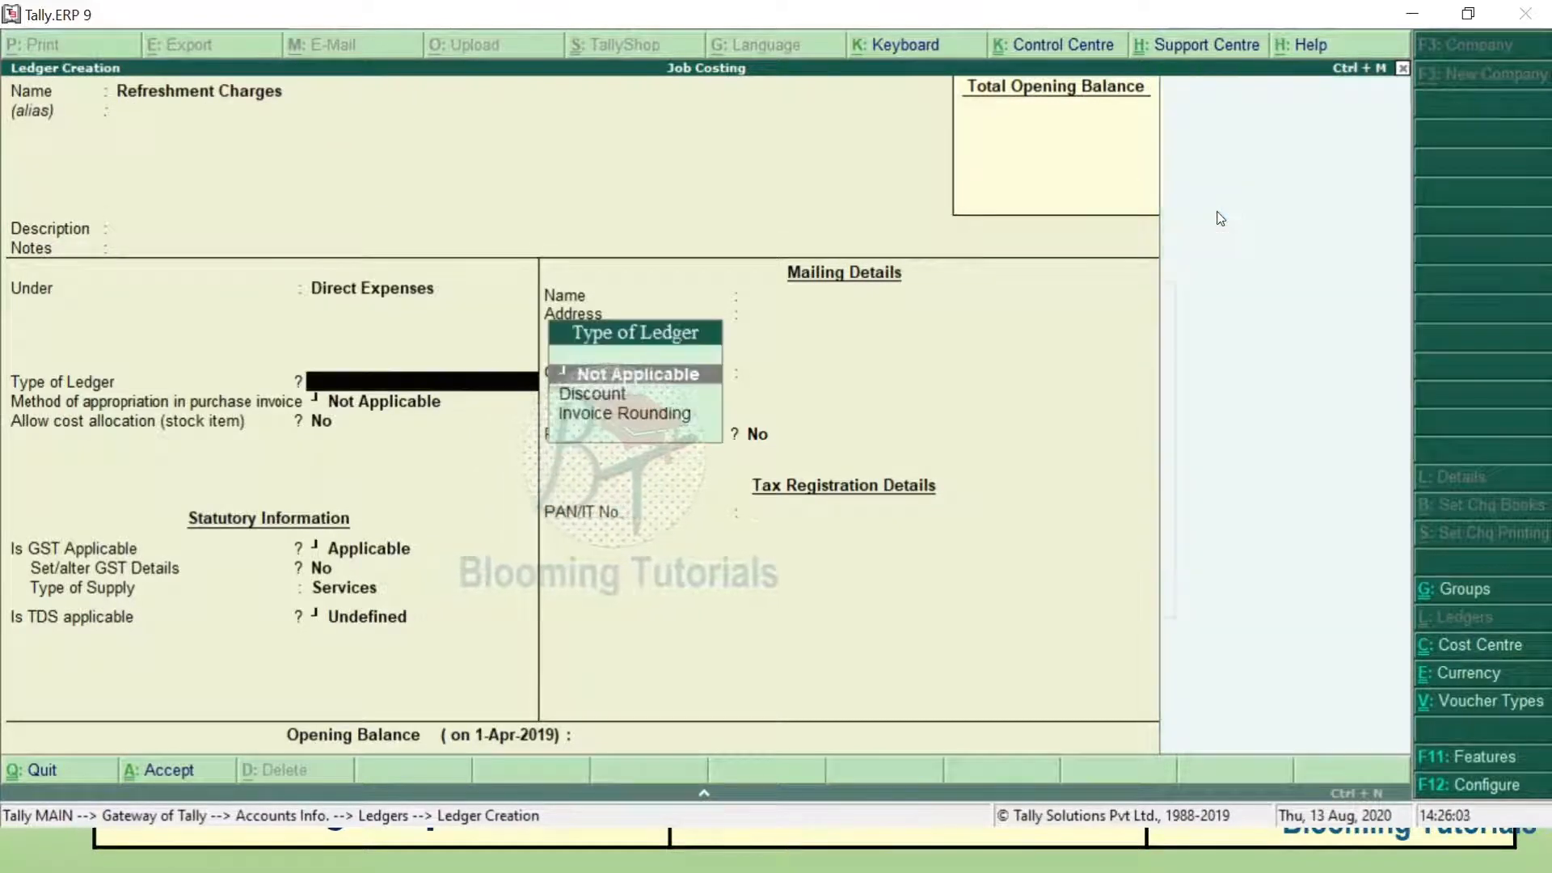
key(Return)
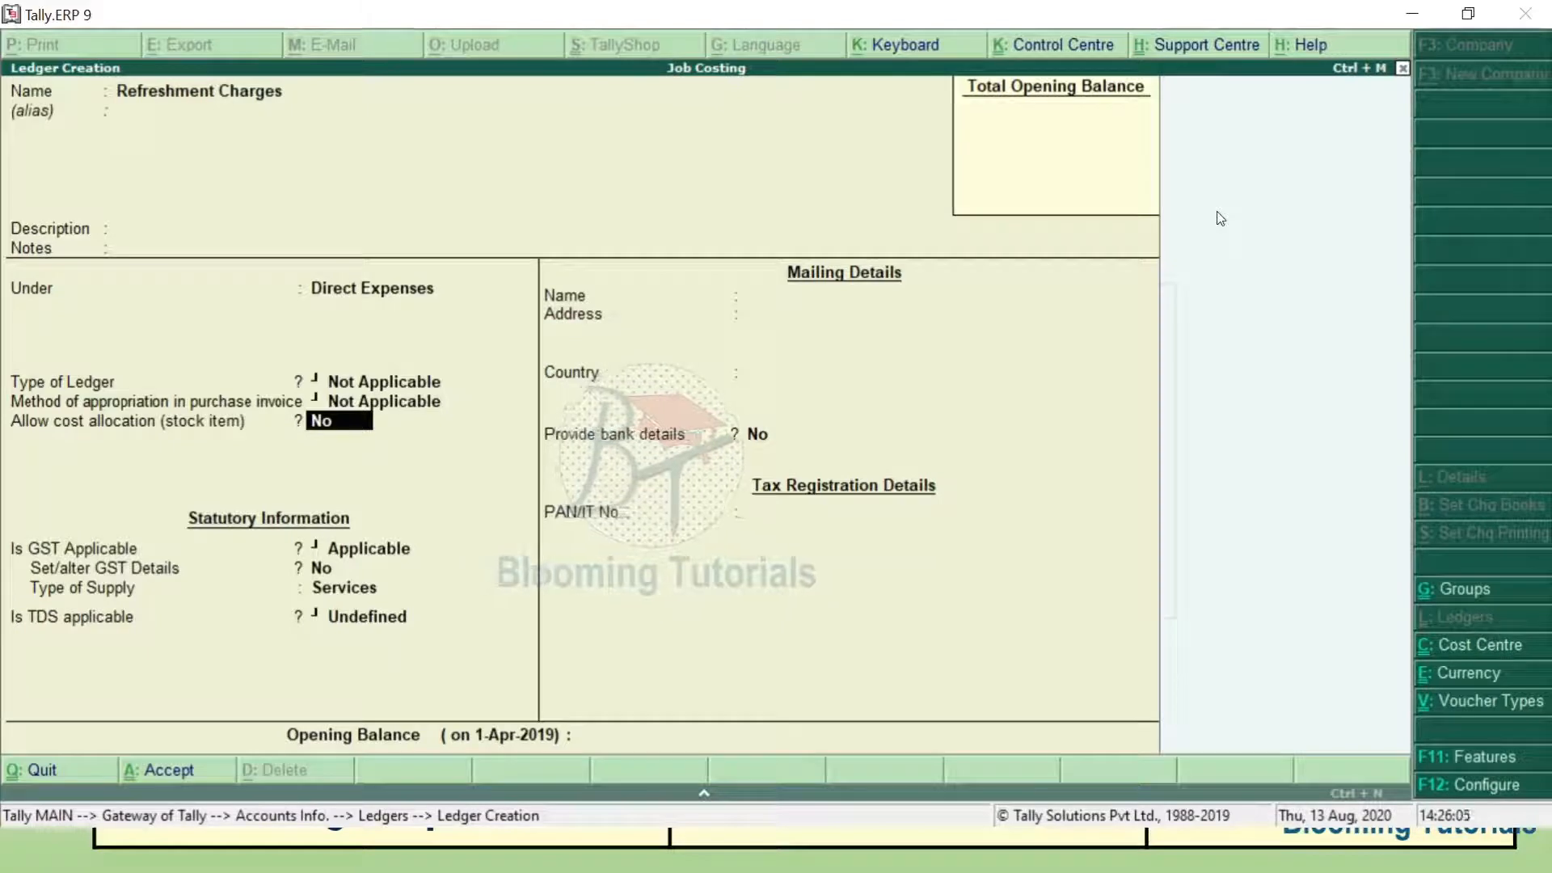
key(y)
key(ctrl+a)
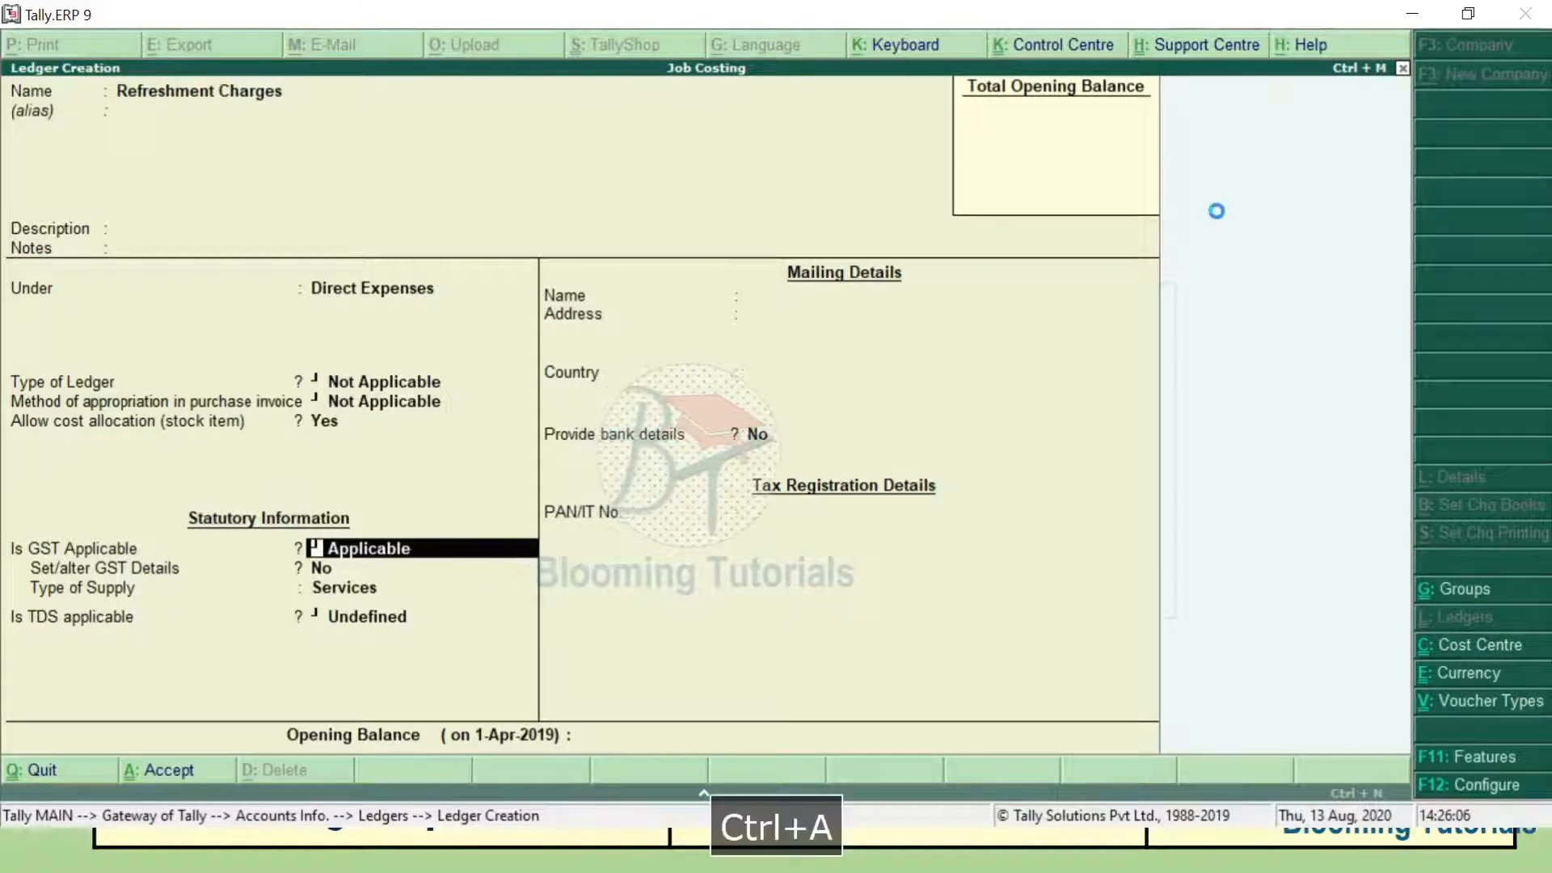
key(Escape)
key(Escape)
key(Escape)
key(Escape)
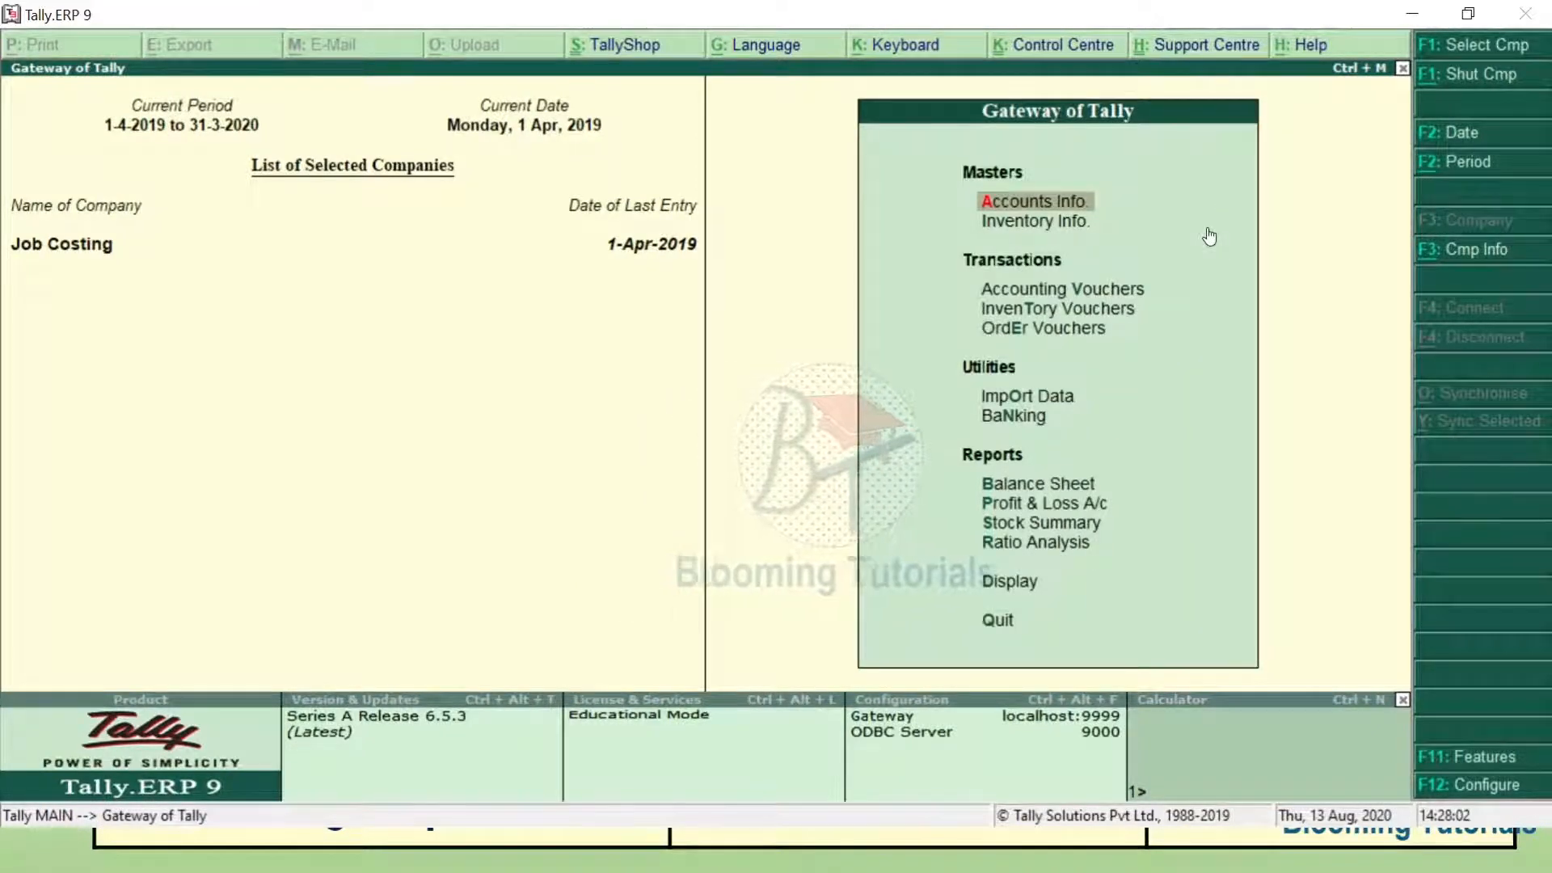
Start a payment voucher with cost centre/class Not Applicable and Cash as the account.
key(Down)
key(Down)
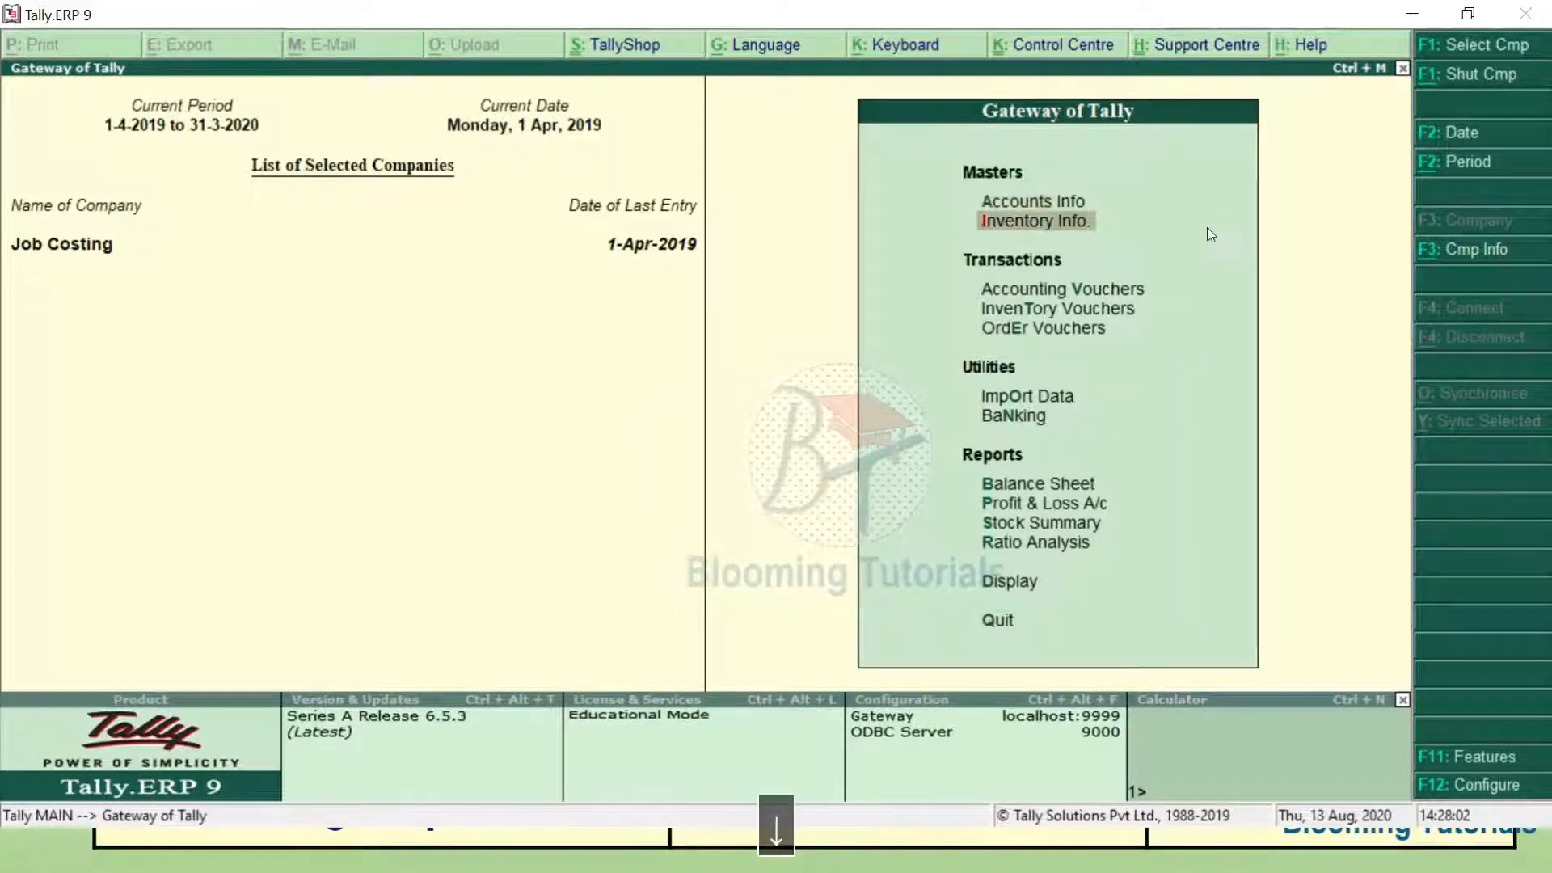
key(Return)
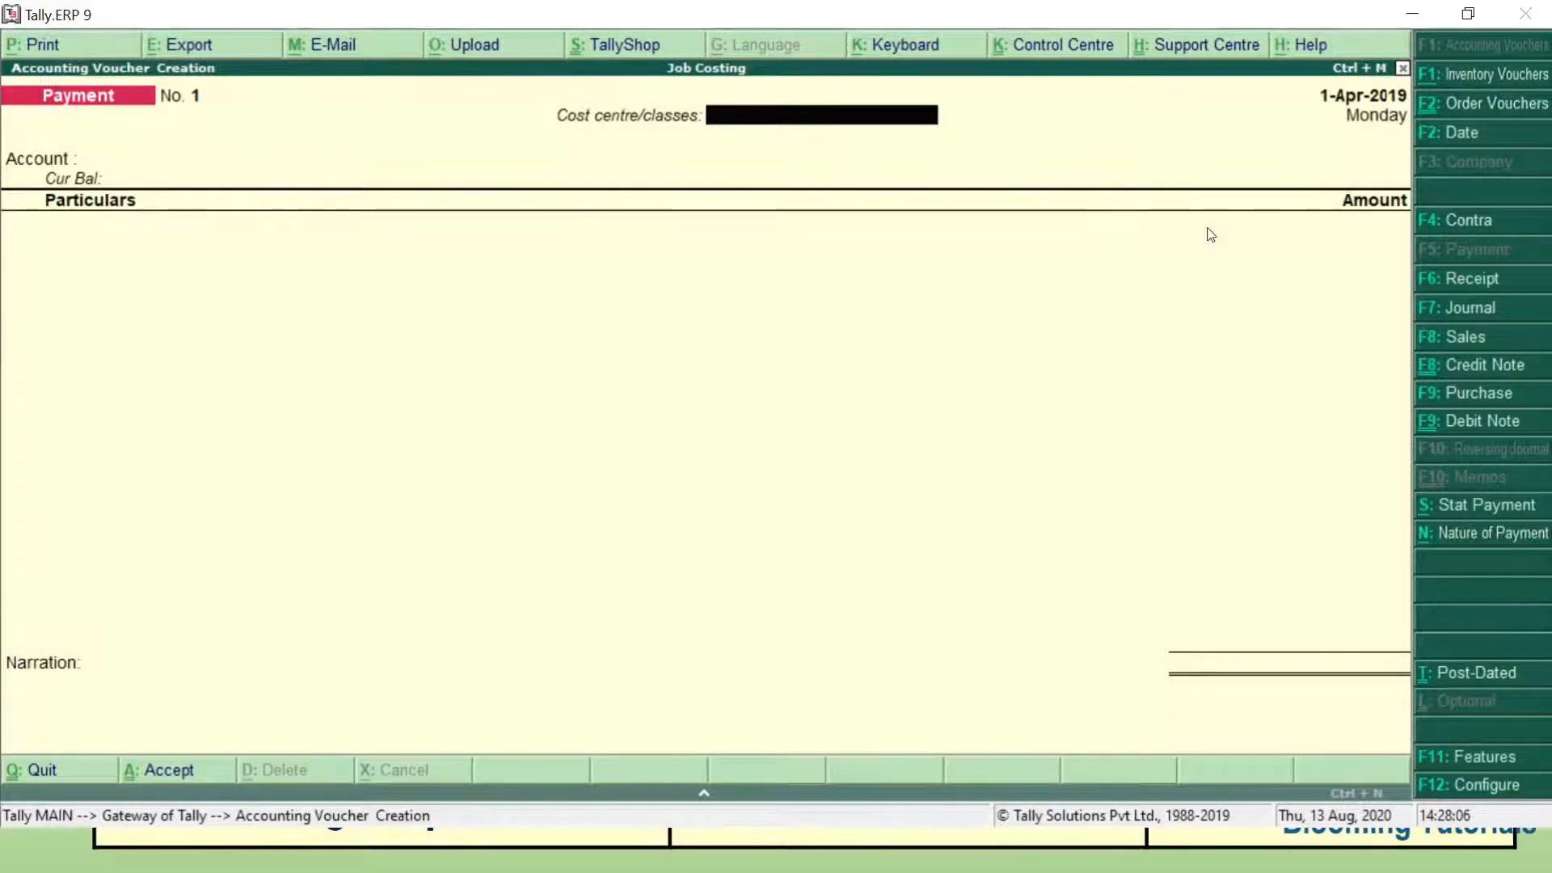
key(space)
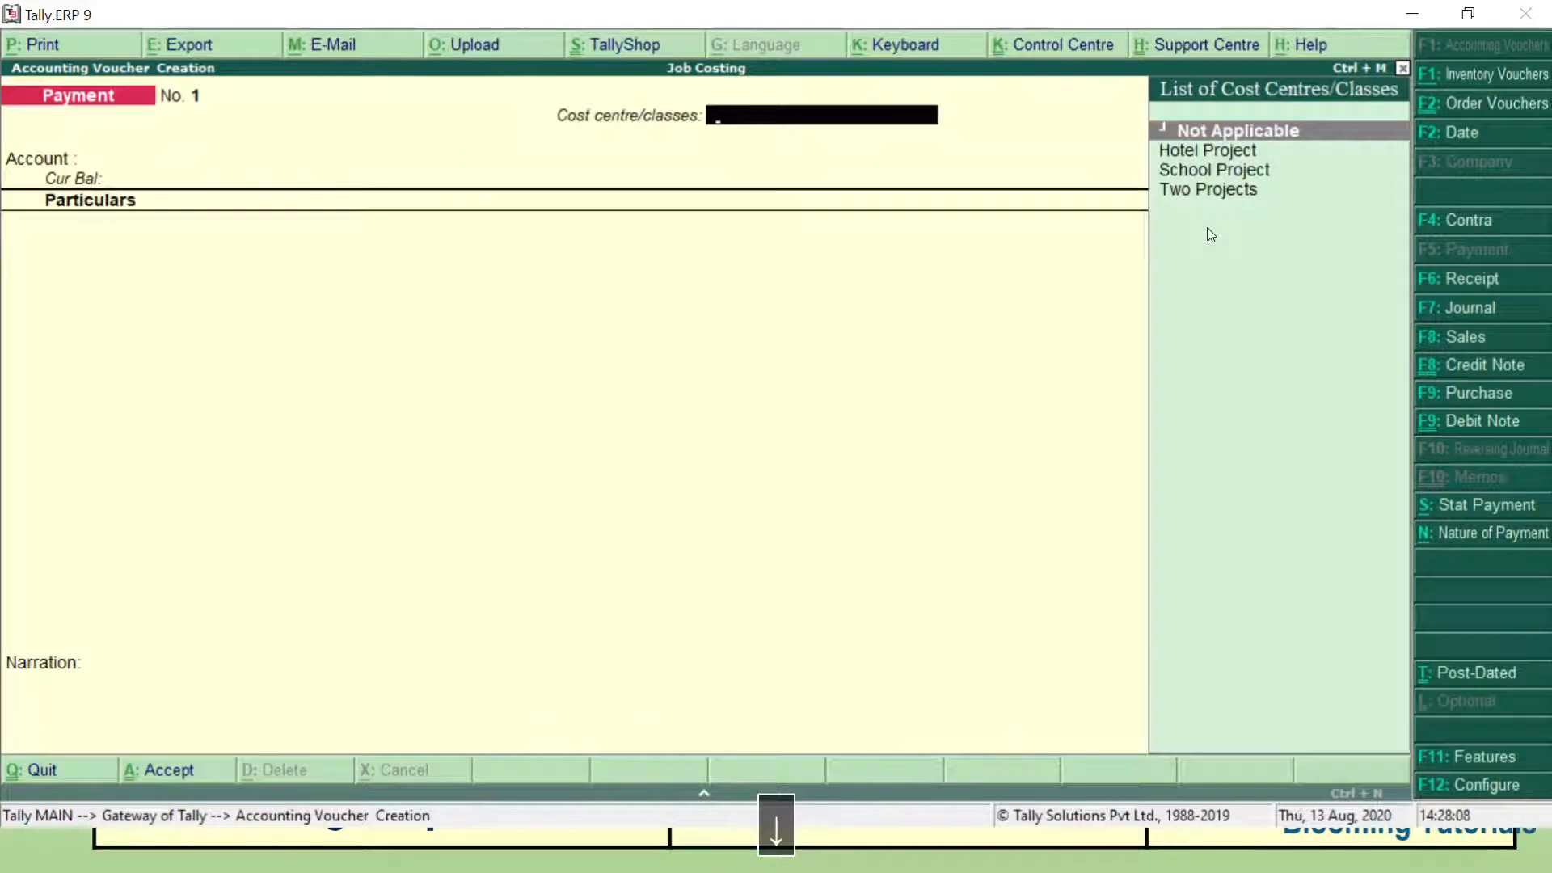
key(Return)
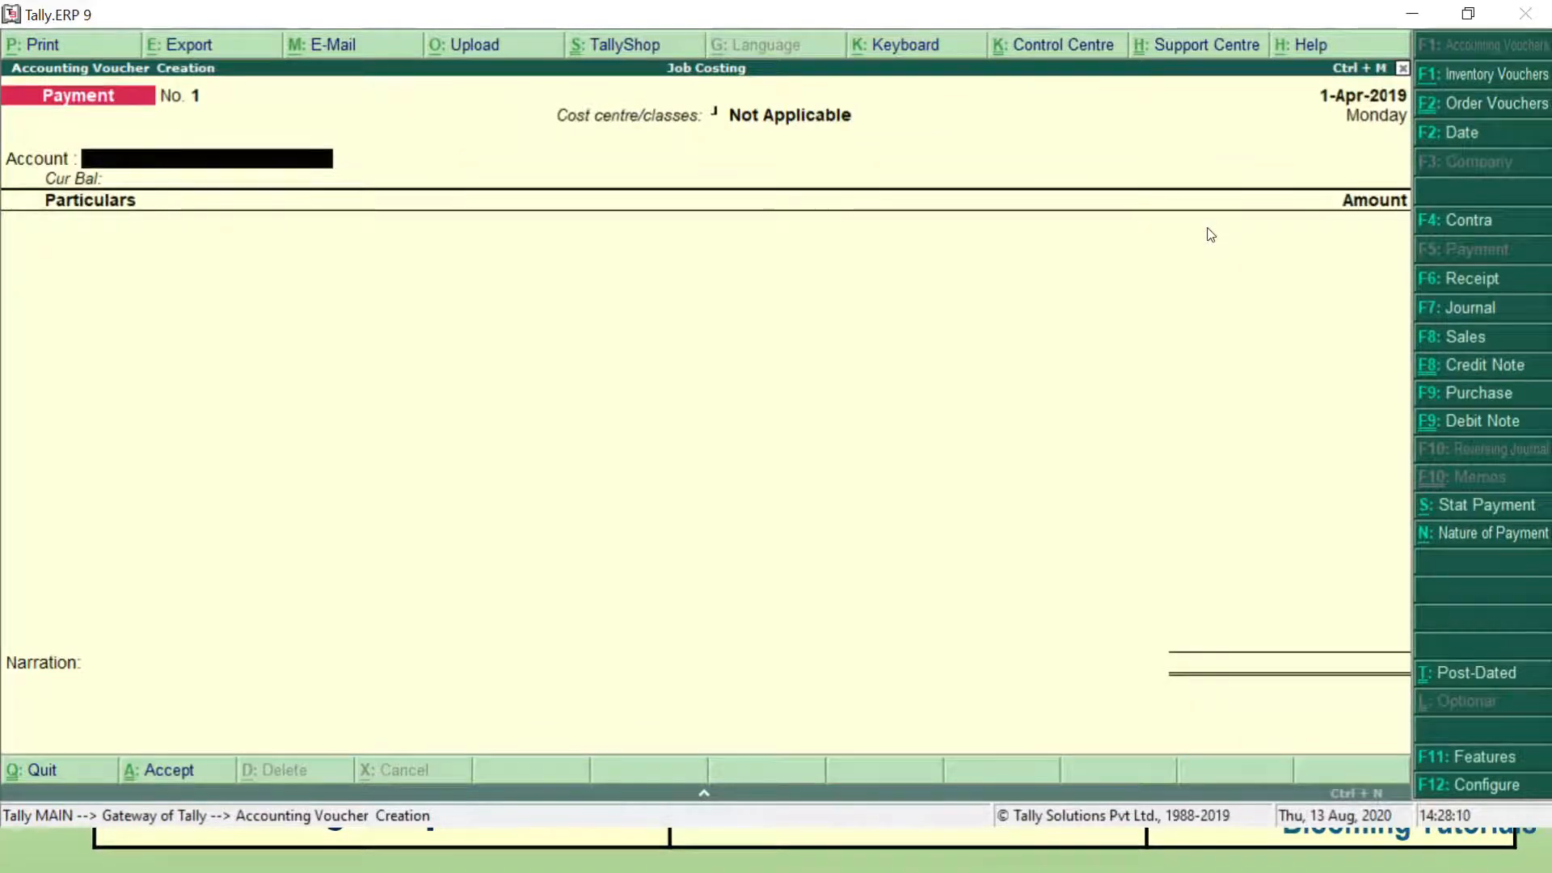
text(Ca)
key(Return)
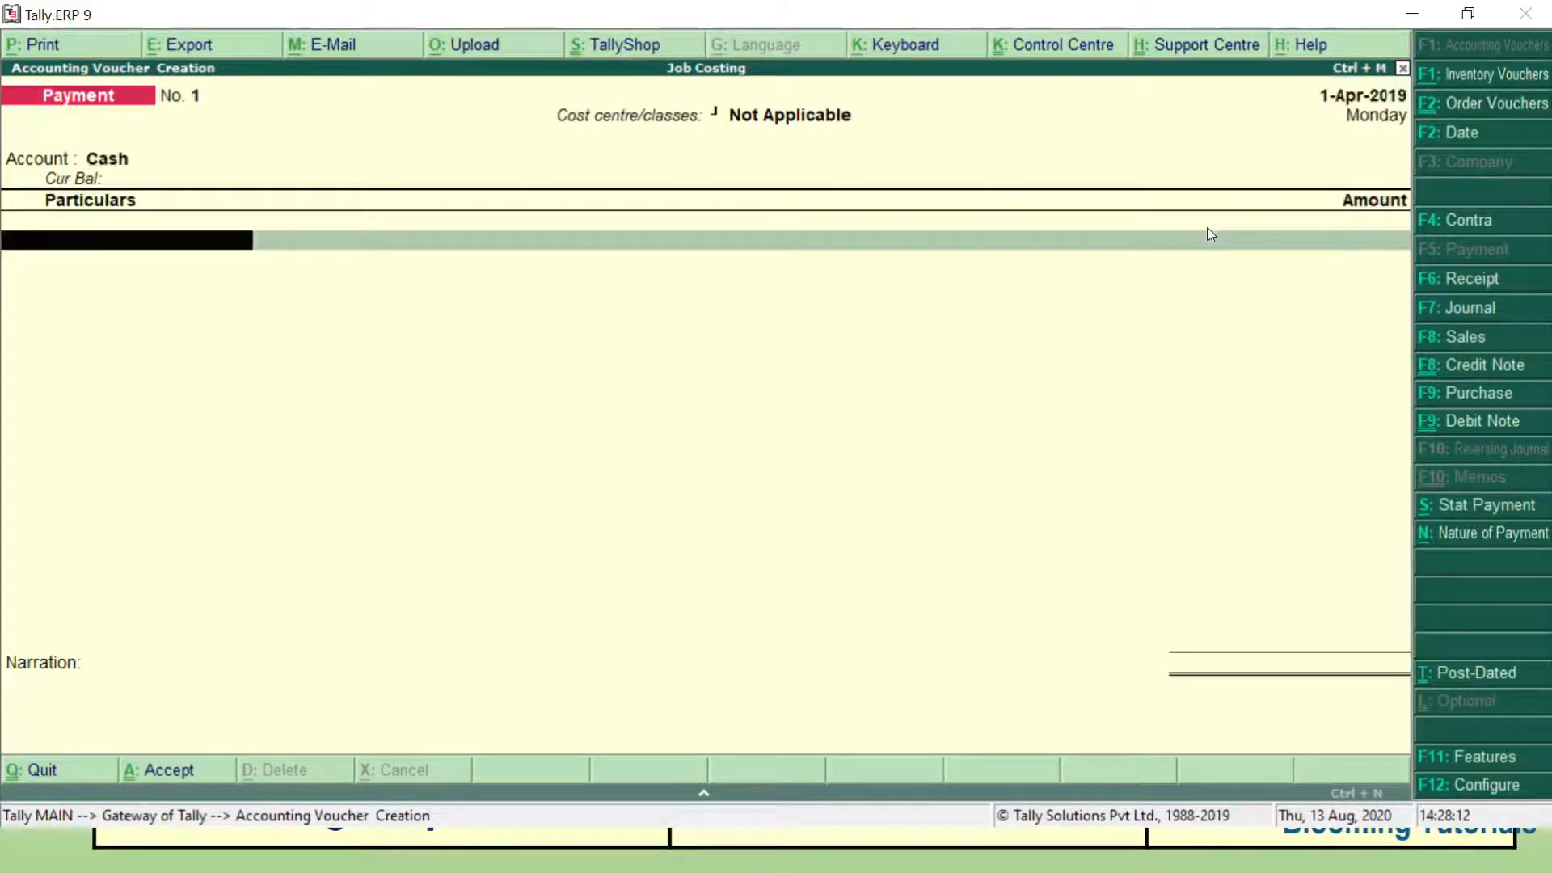
Enter Carriage Inwards(Hotel Project) for 6,000 in the payment and allocate the full amount to the Hotel Project cost centre.
key(space)
key(Down)
key(Down)
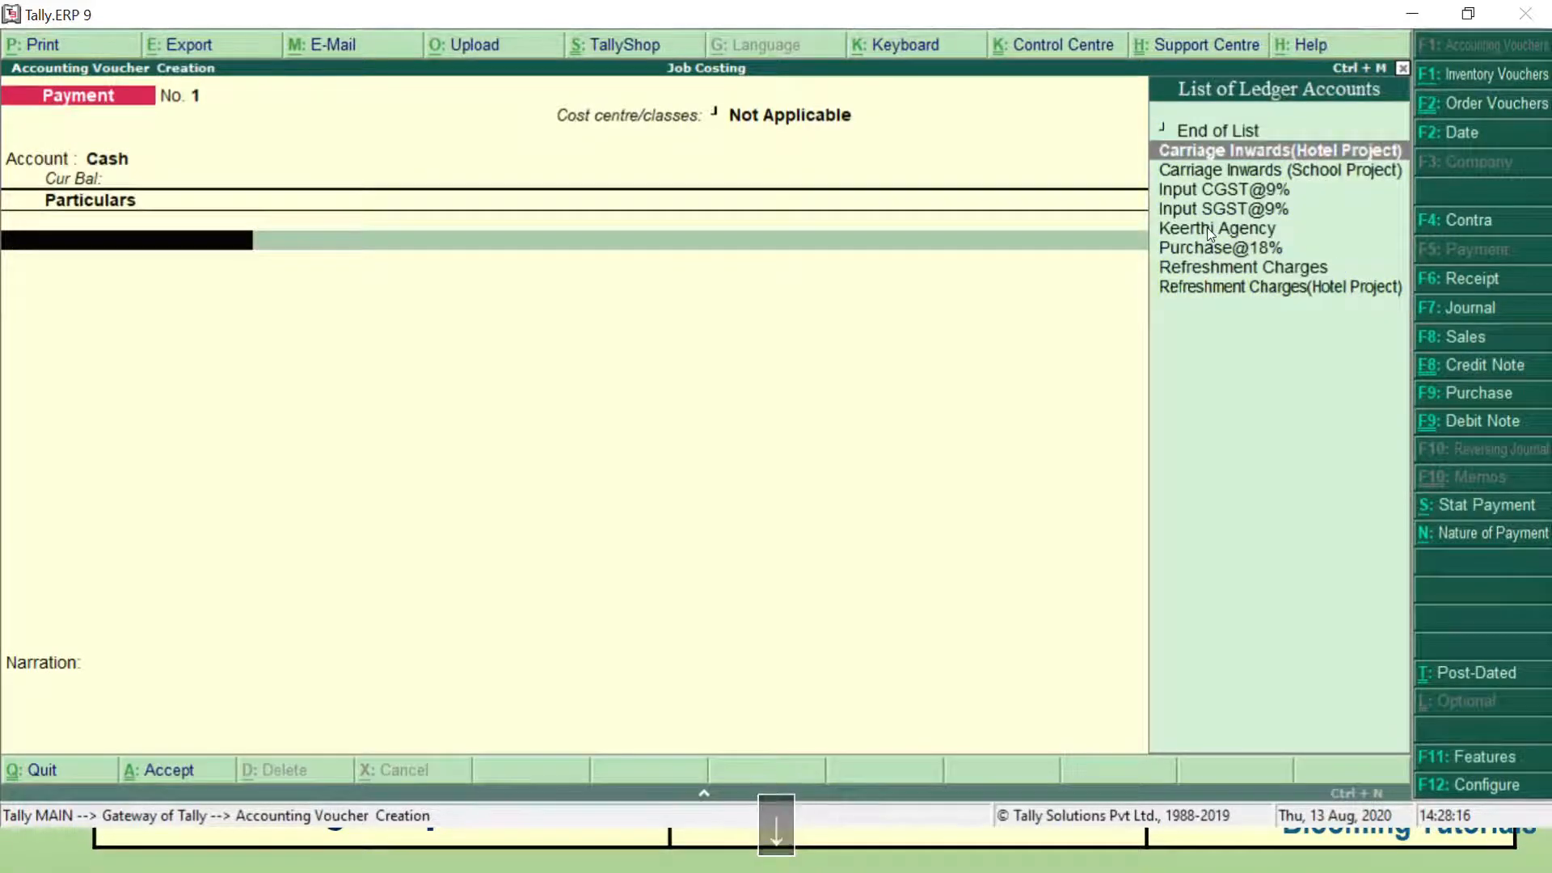
key(Return)
text(6,000)
key(Return)
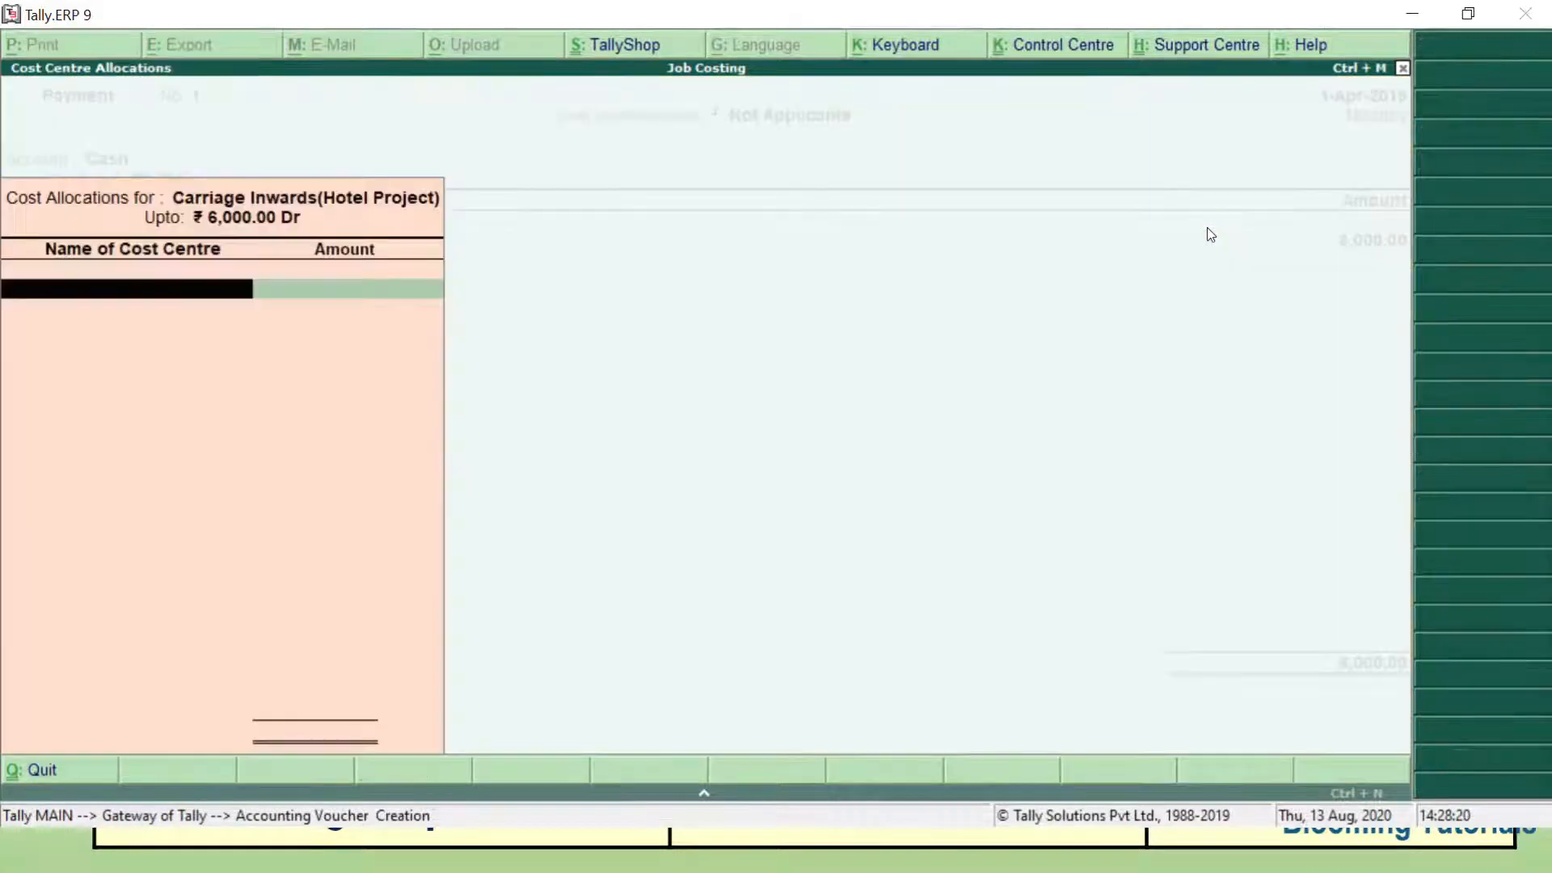
key(space)
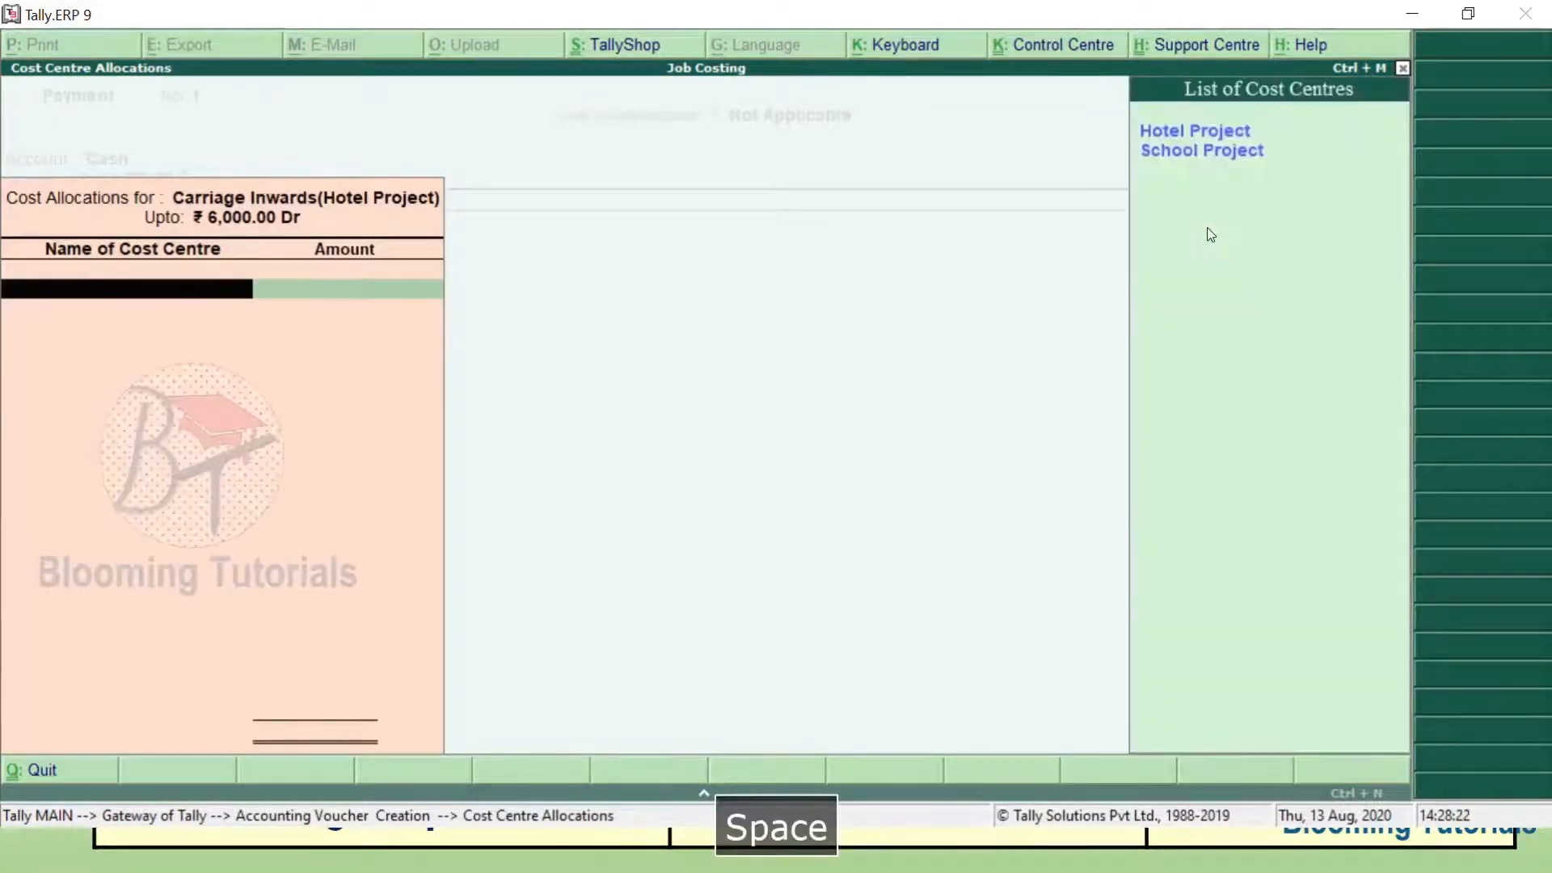
key(Down)
key(Return)
key(Return)
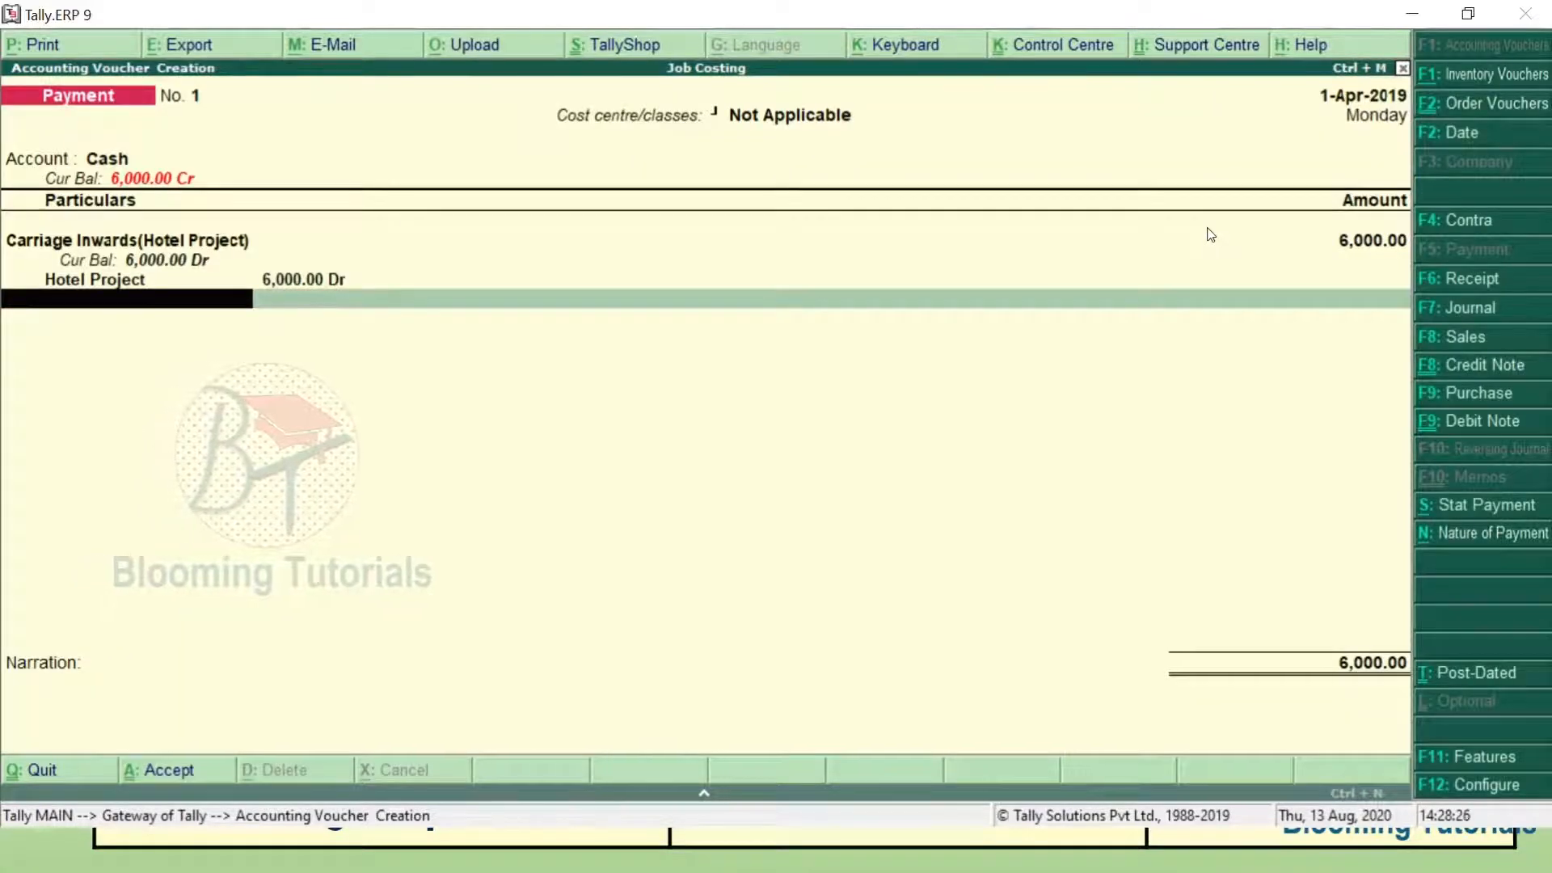
Add Refreshment Charges(Hotel Project) for 1,000 allocated to the Hotel Project cost centre, and save the payment voucher without a narration.
text(Re)
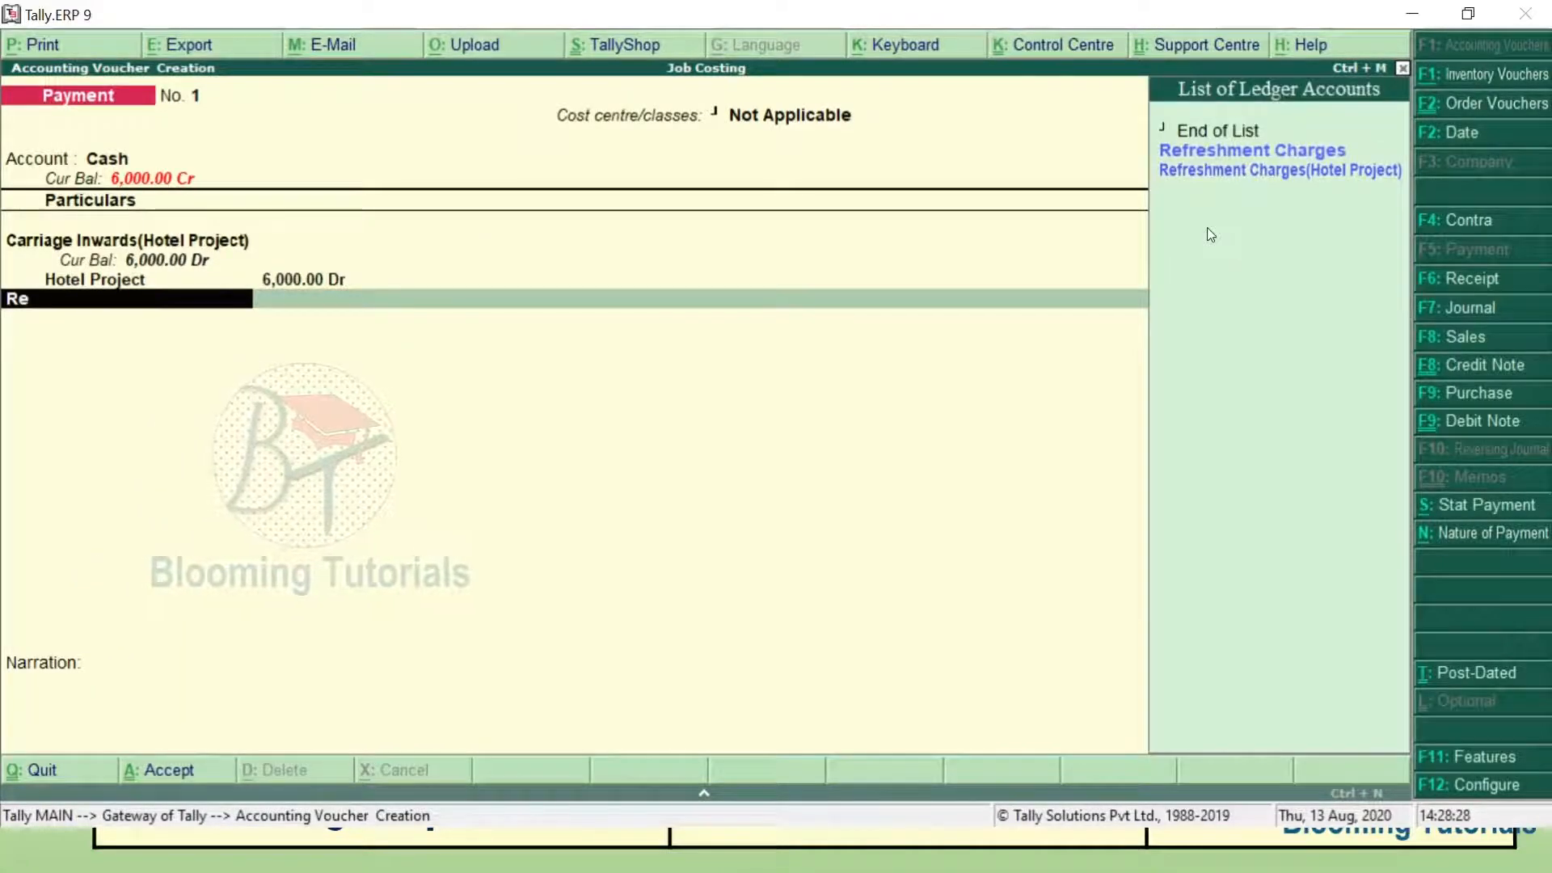
key(Down)
key(Return)
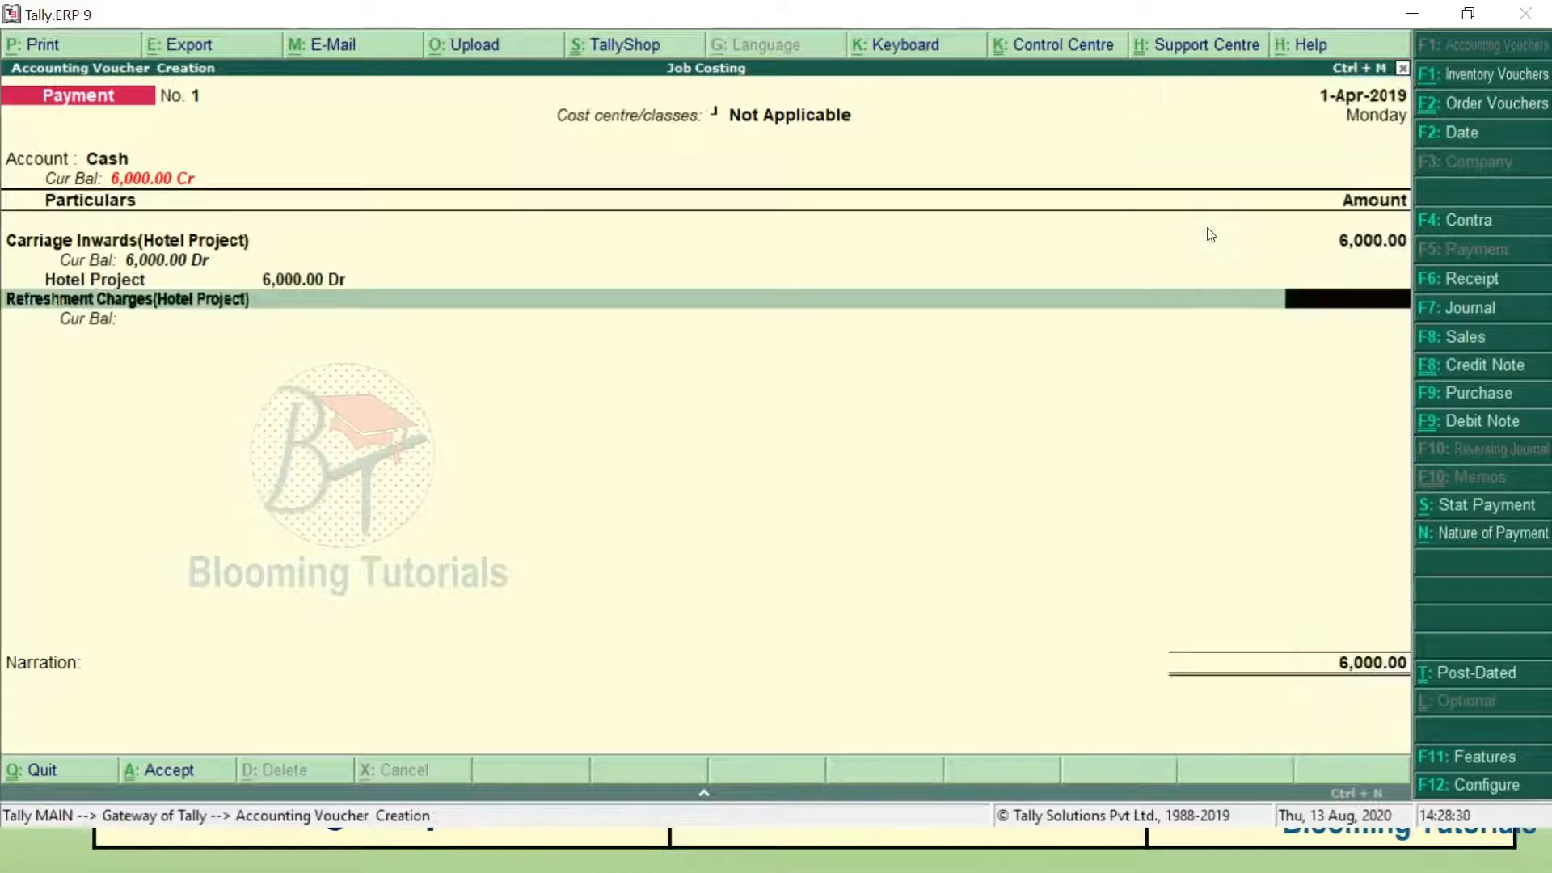
text(1000)
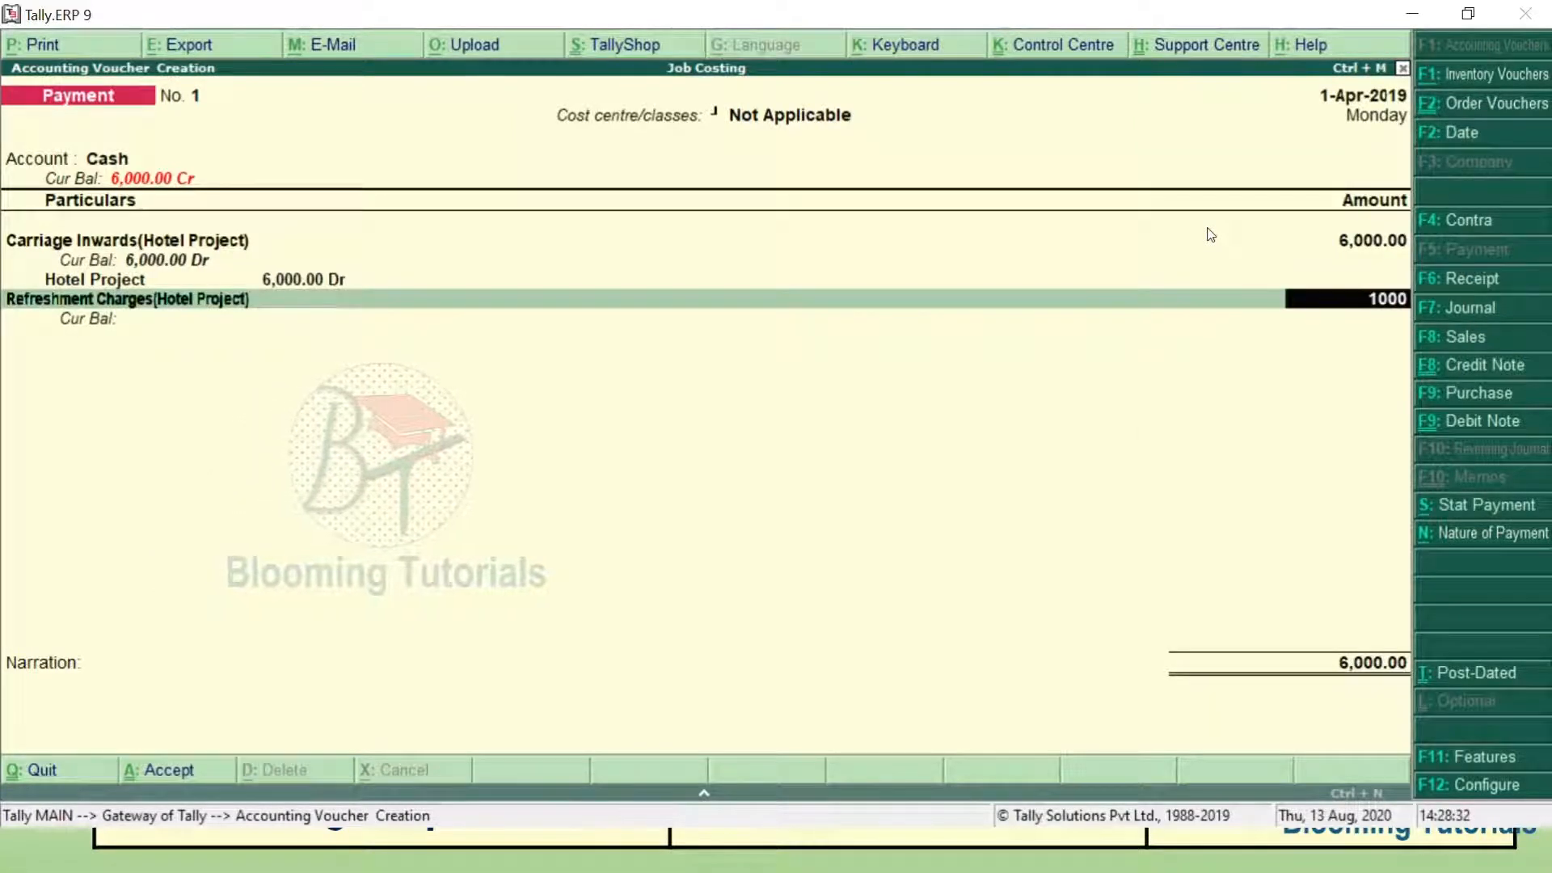
key(Return)
key(Return)
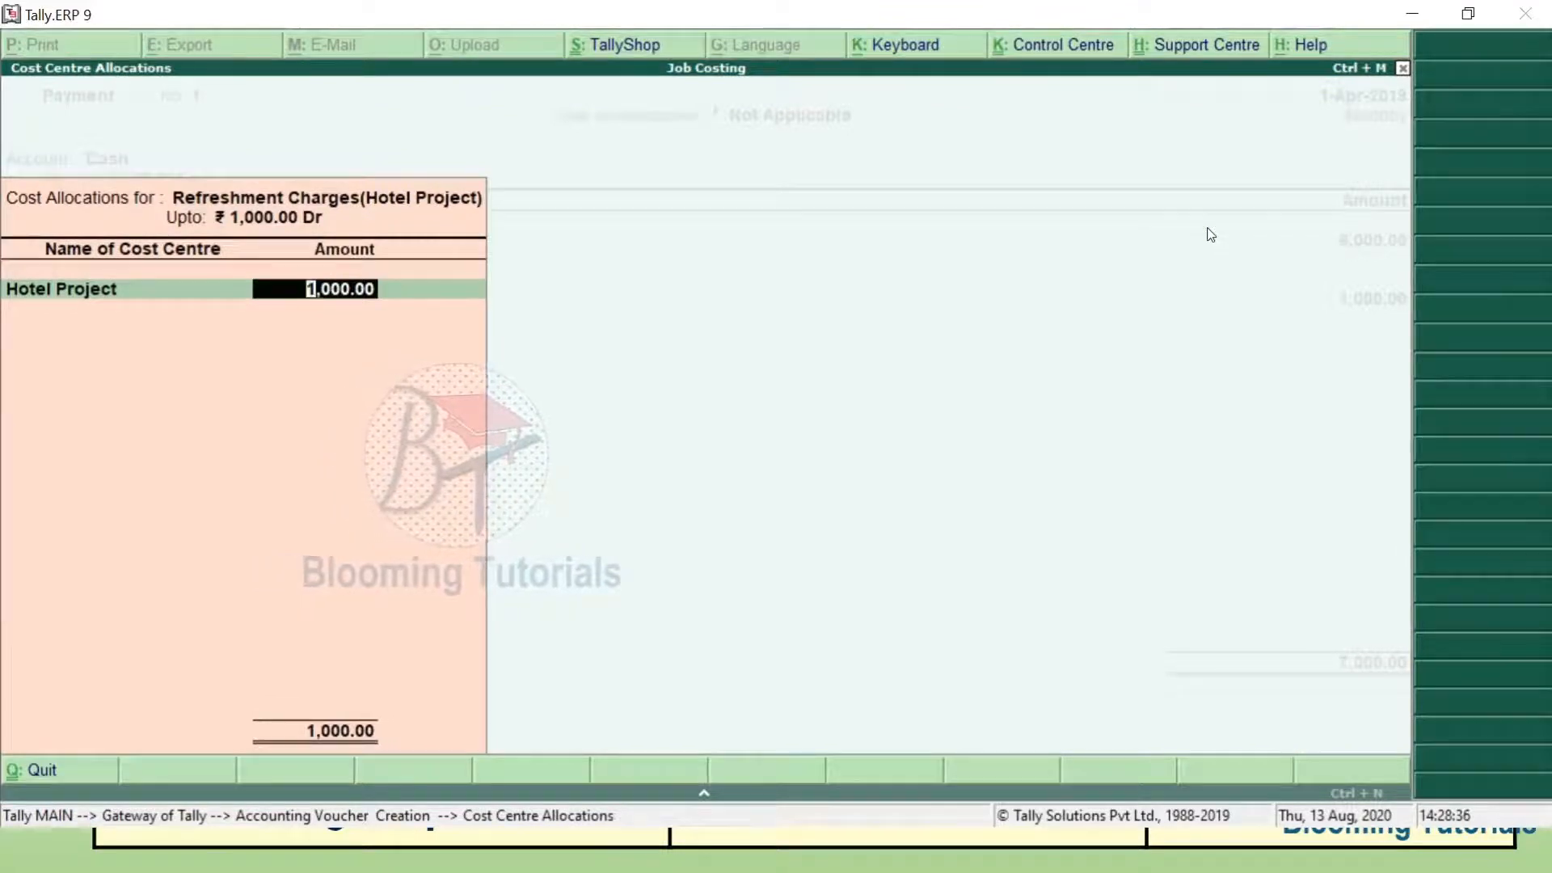
key(Return)
key(Return)
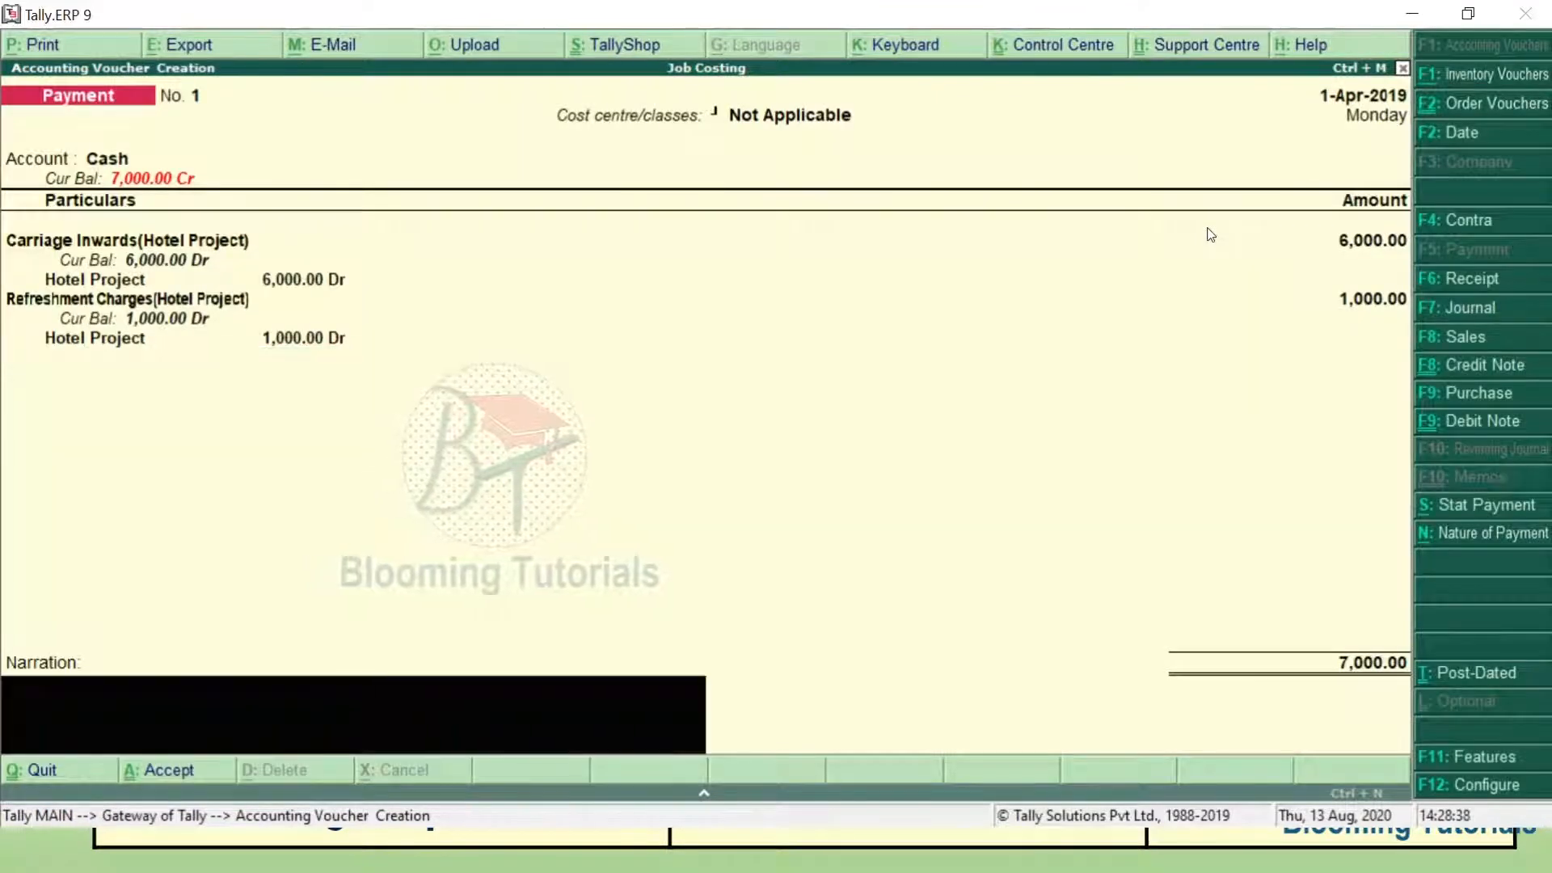
key(Return)
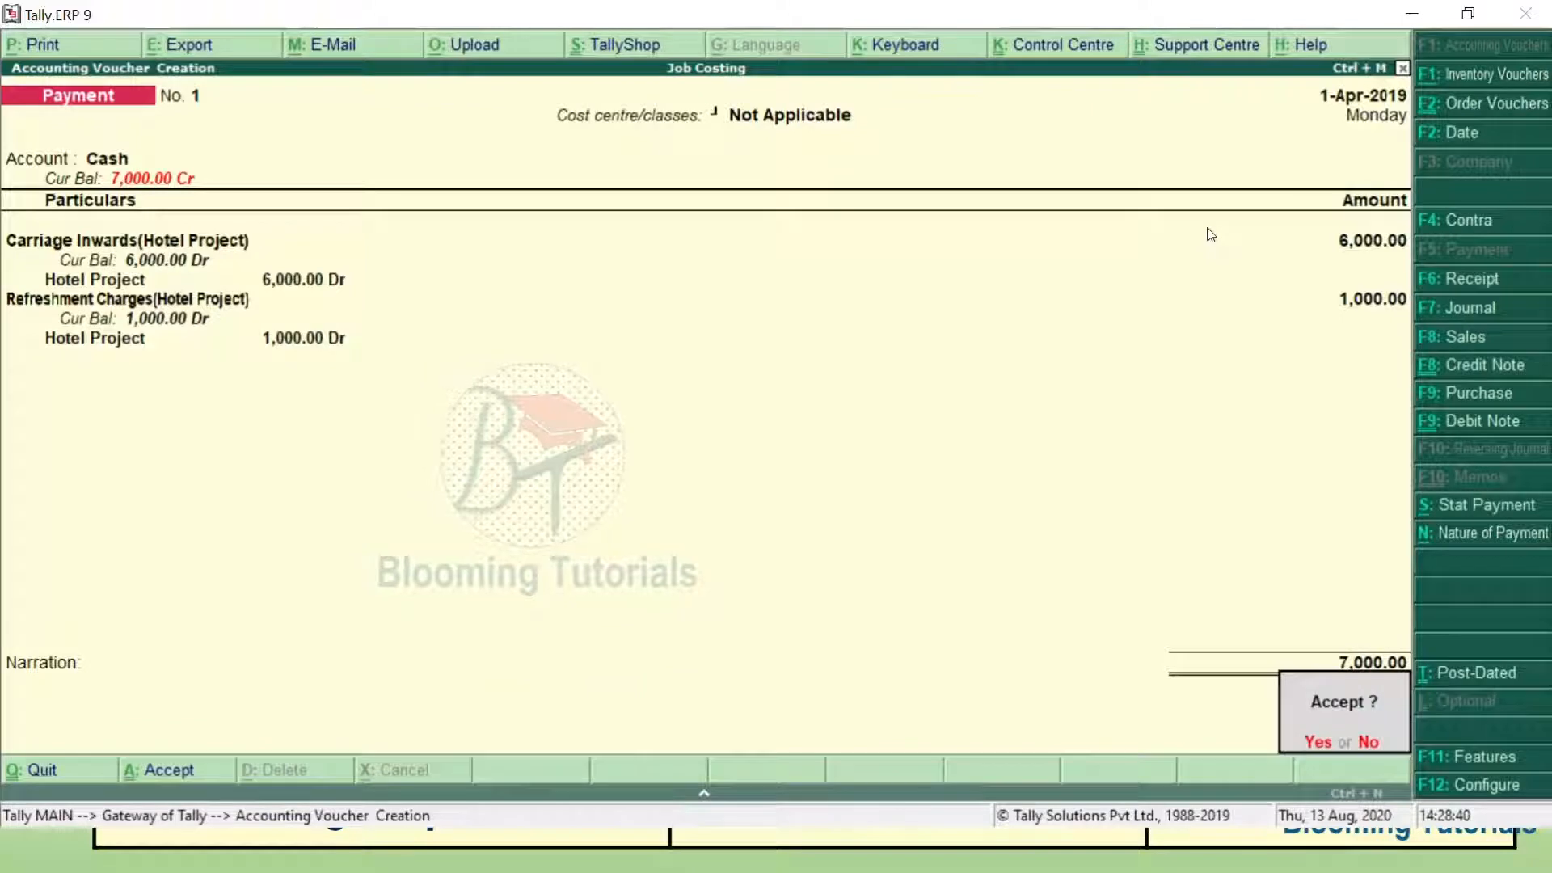
key(Return)
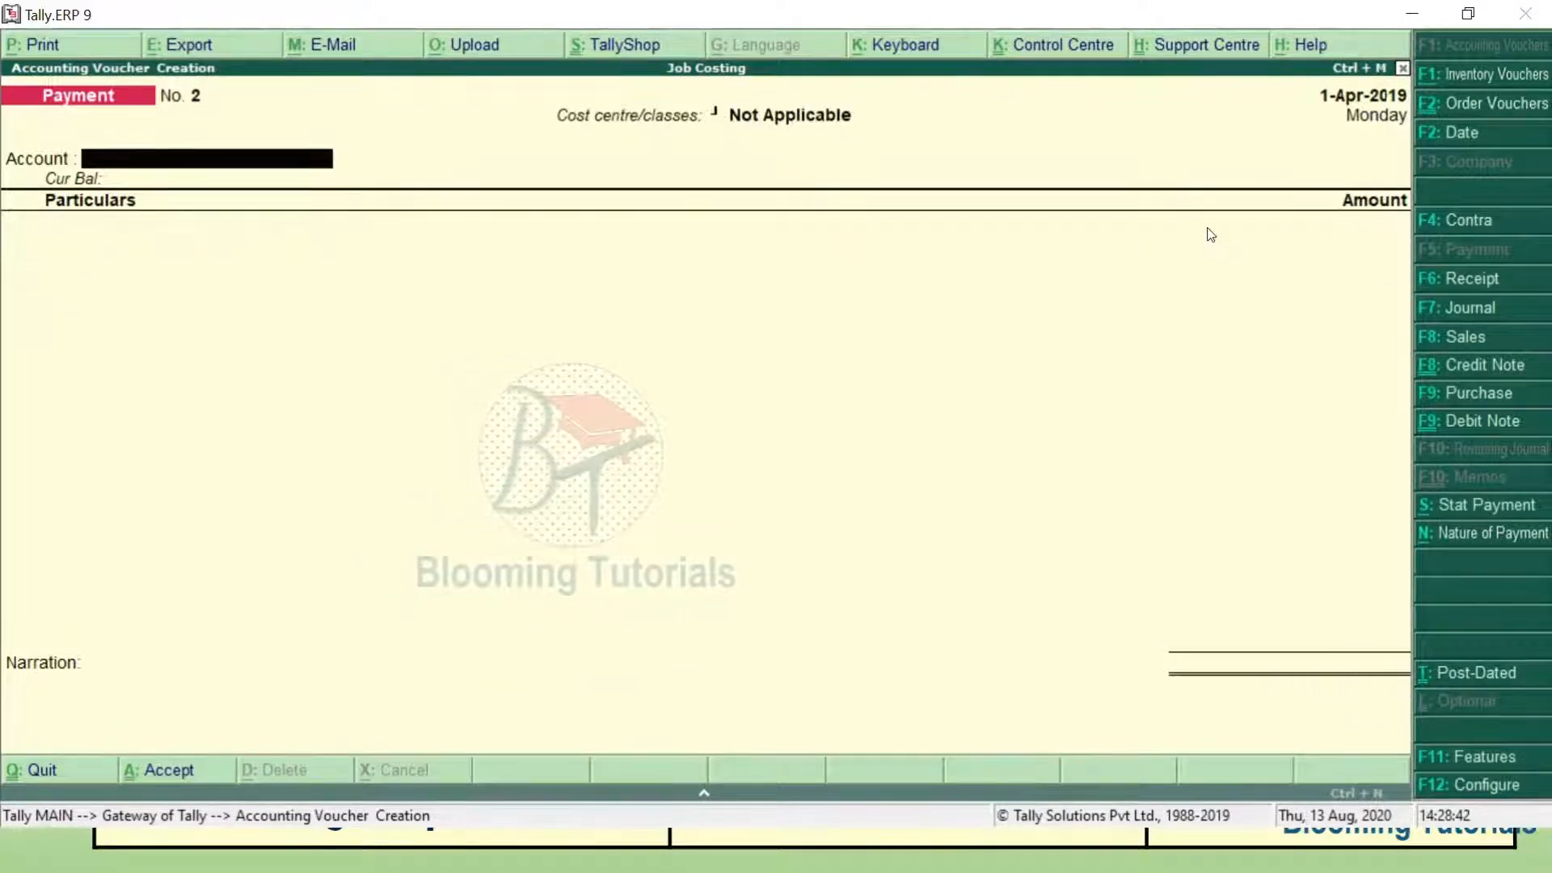
In a second payment from Cash, enter Carriage Inwards (School Project) for 6,000 and allocate it to the School Project cost centre.
key(Return)
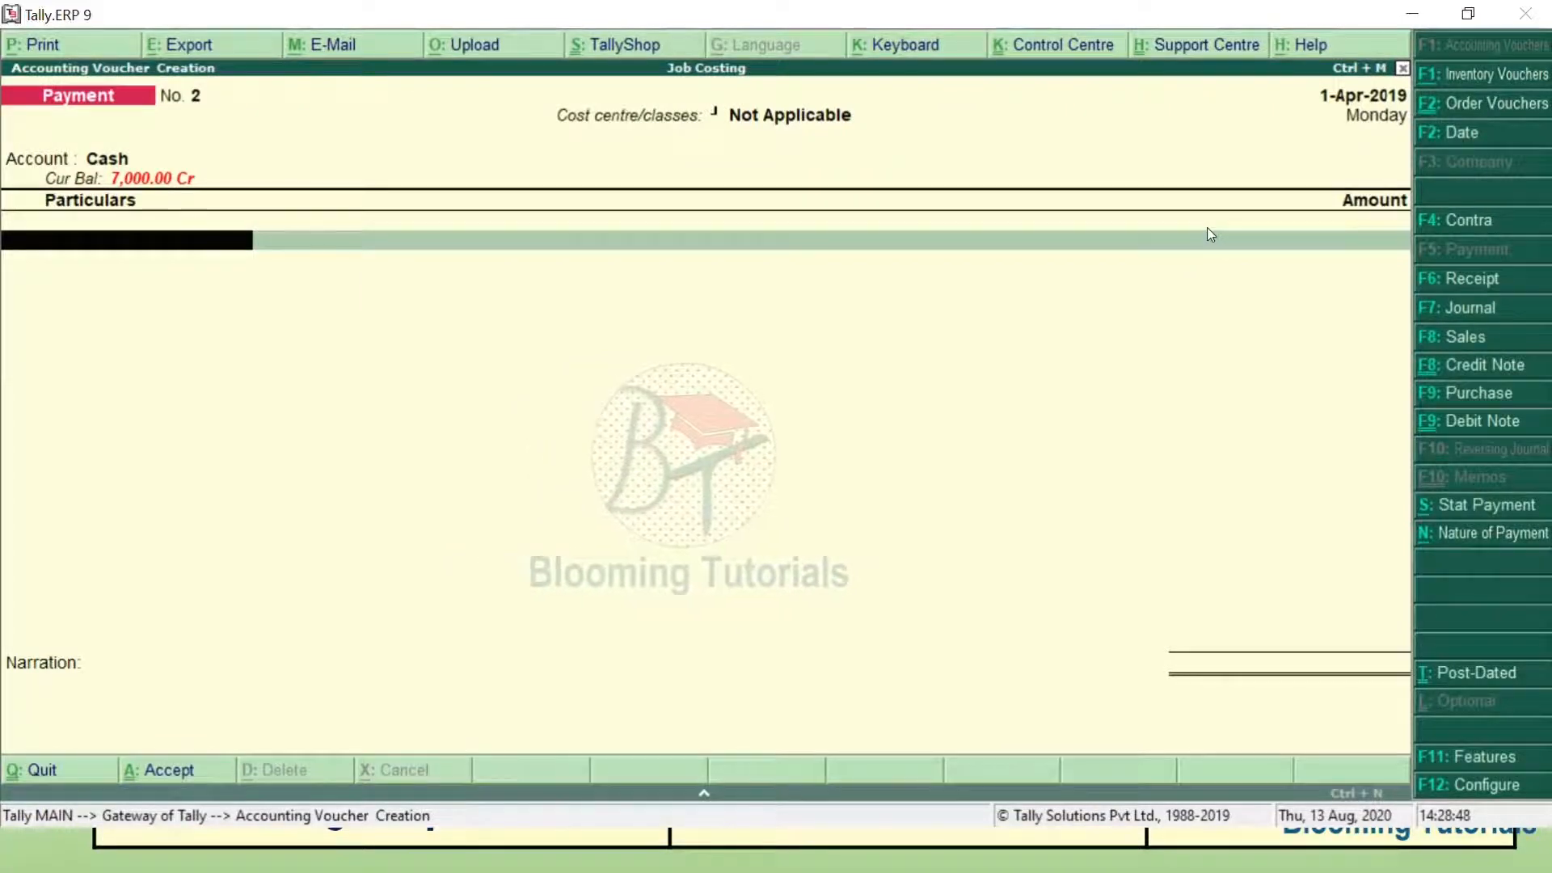
text(C)
key(Down)
key(Down)
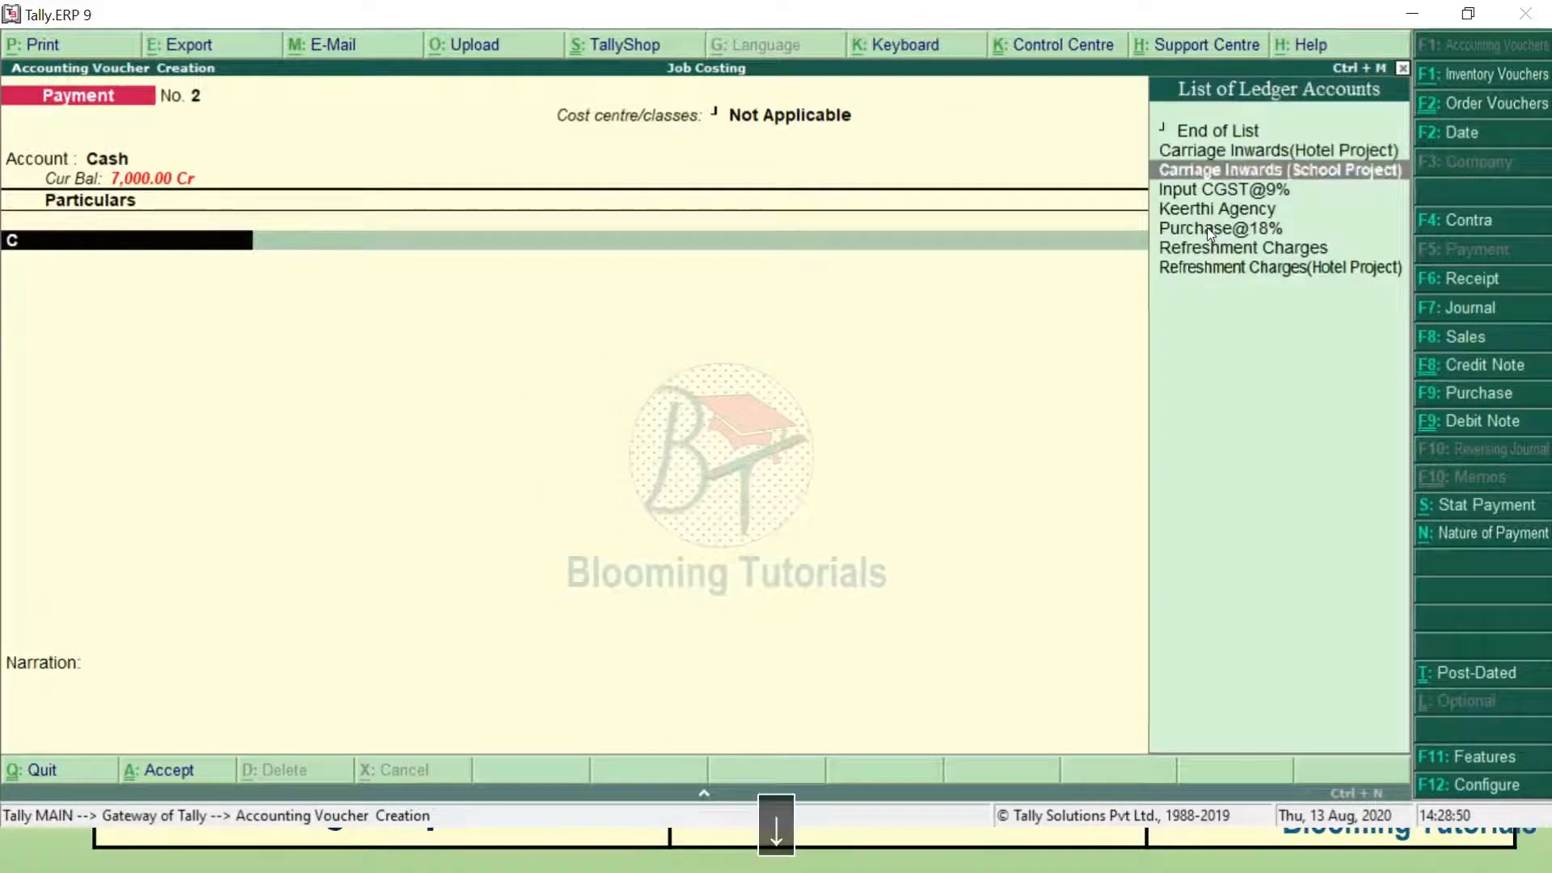
key(Return)
text(6000)
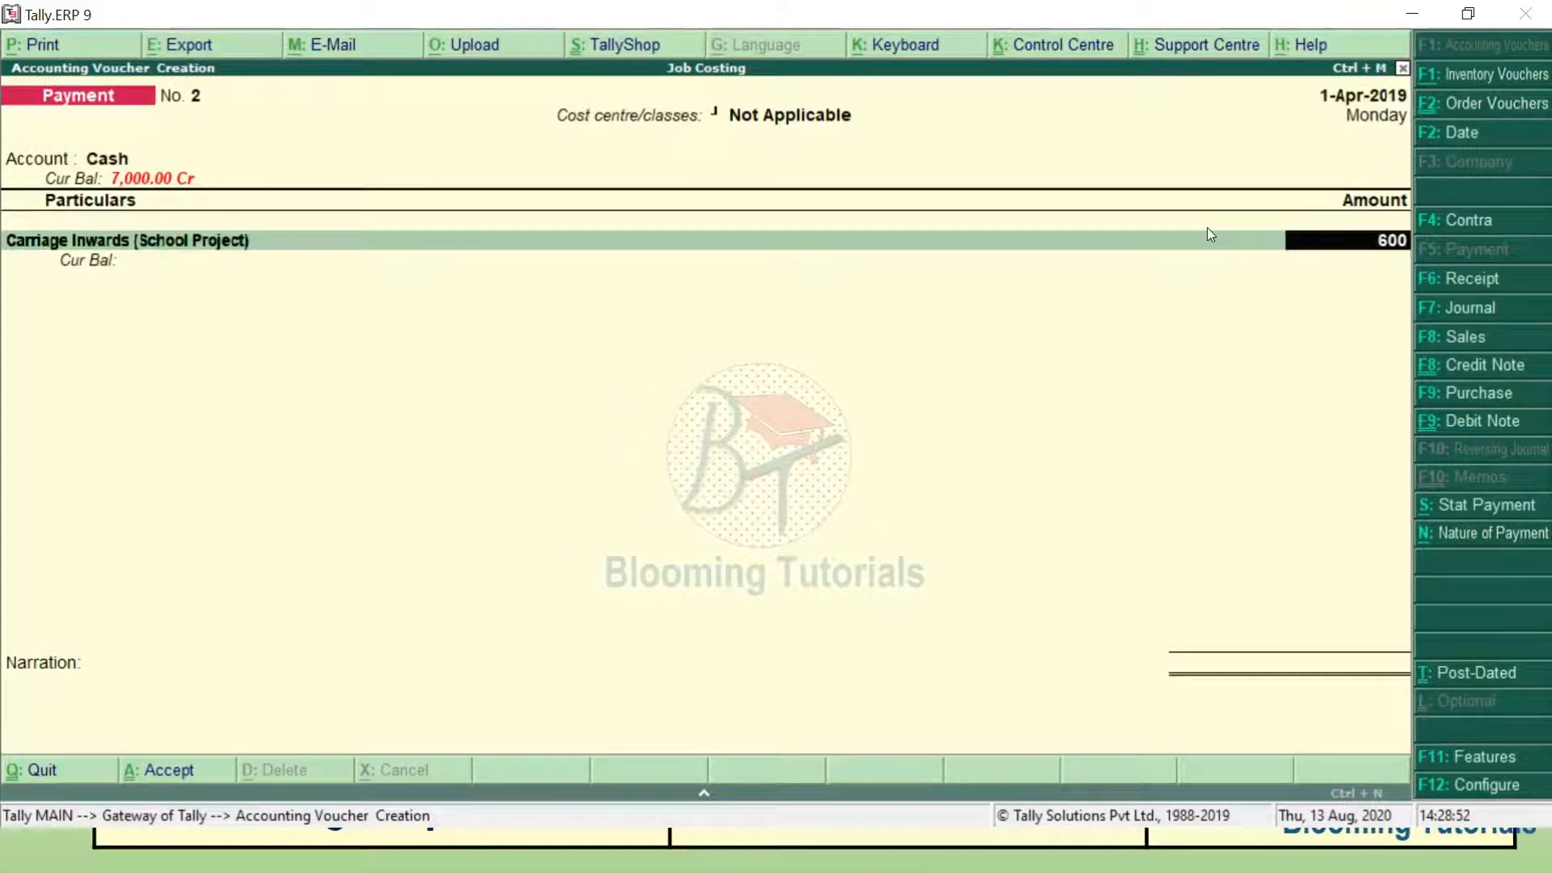
key(Return)
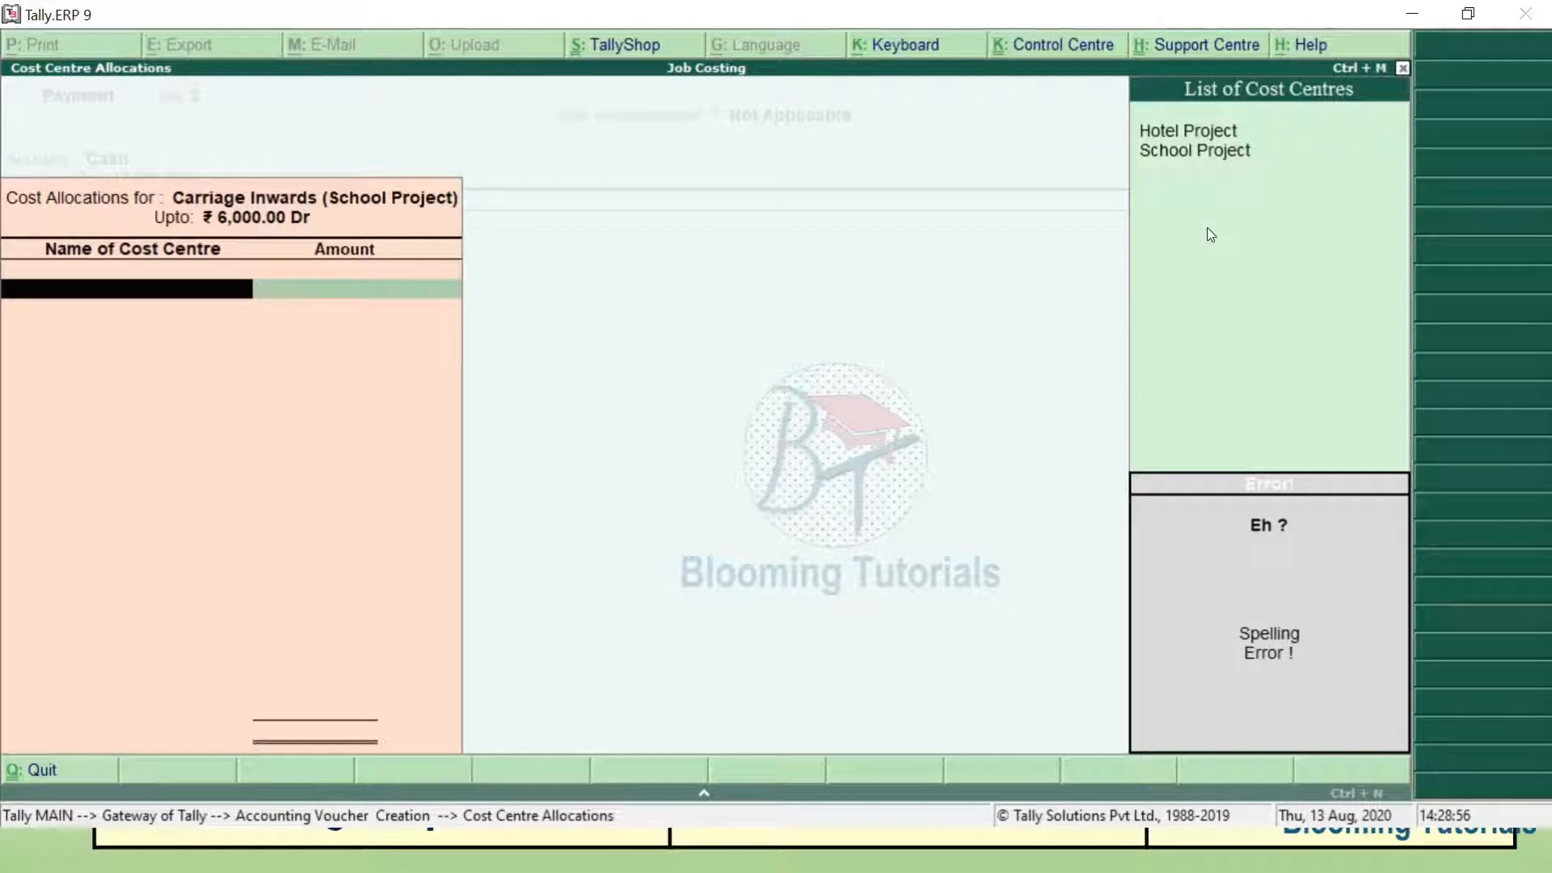
key(Down)
key(Down)
key(Return)
key(Return)
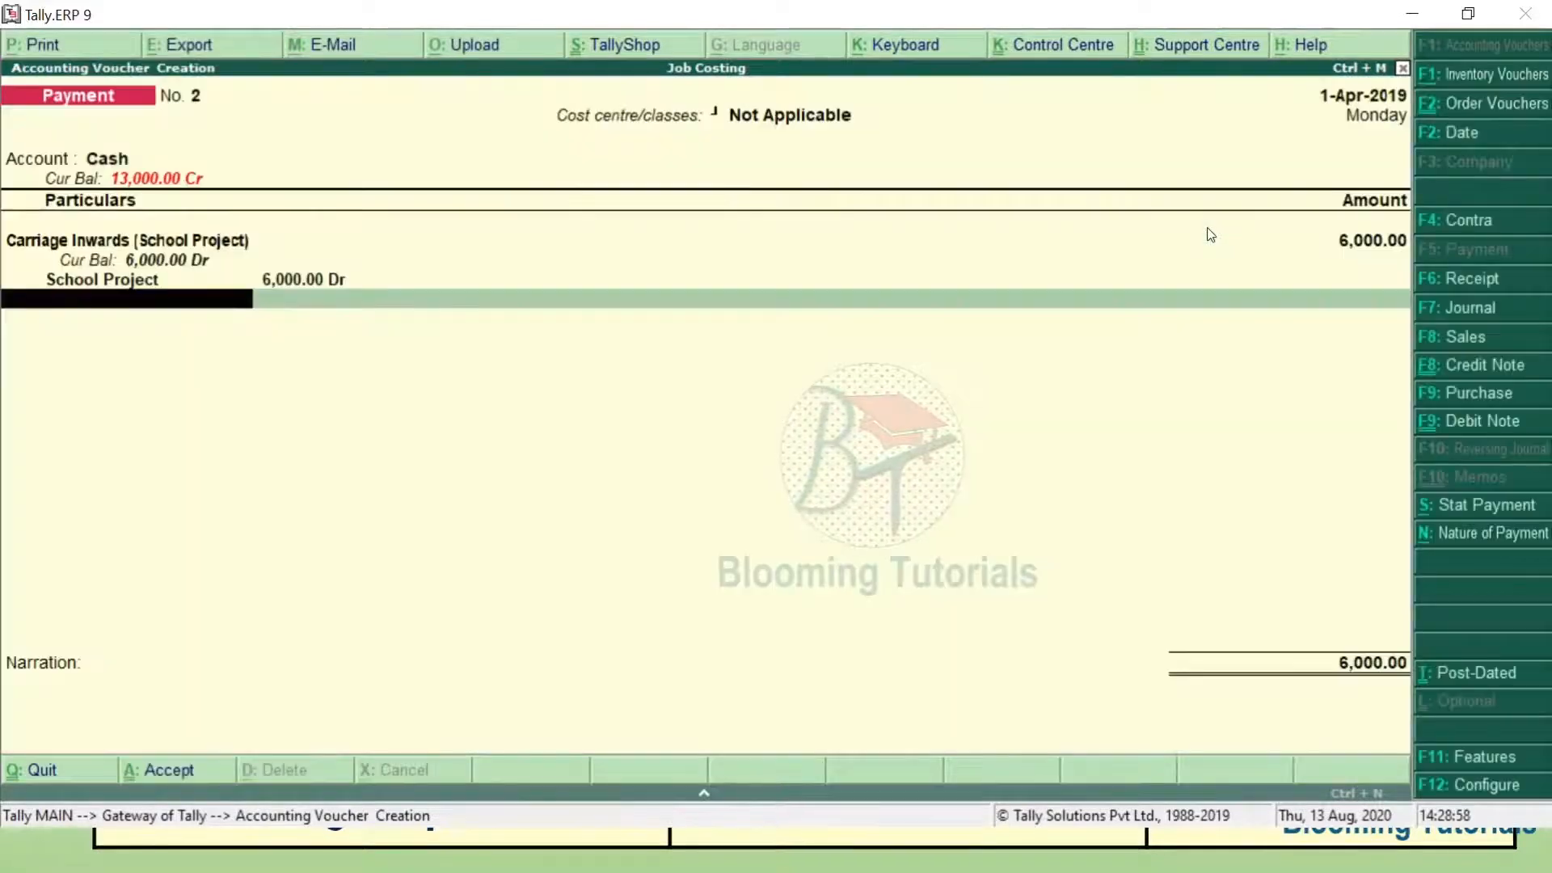
Add the general Refreshment Charges ledger for 1,000 as the second line of the School Project payment.
text(Re)
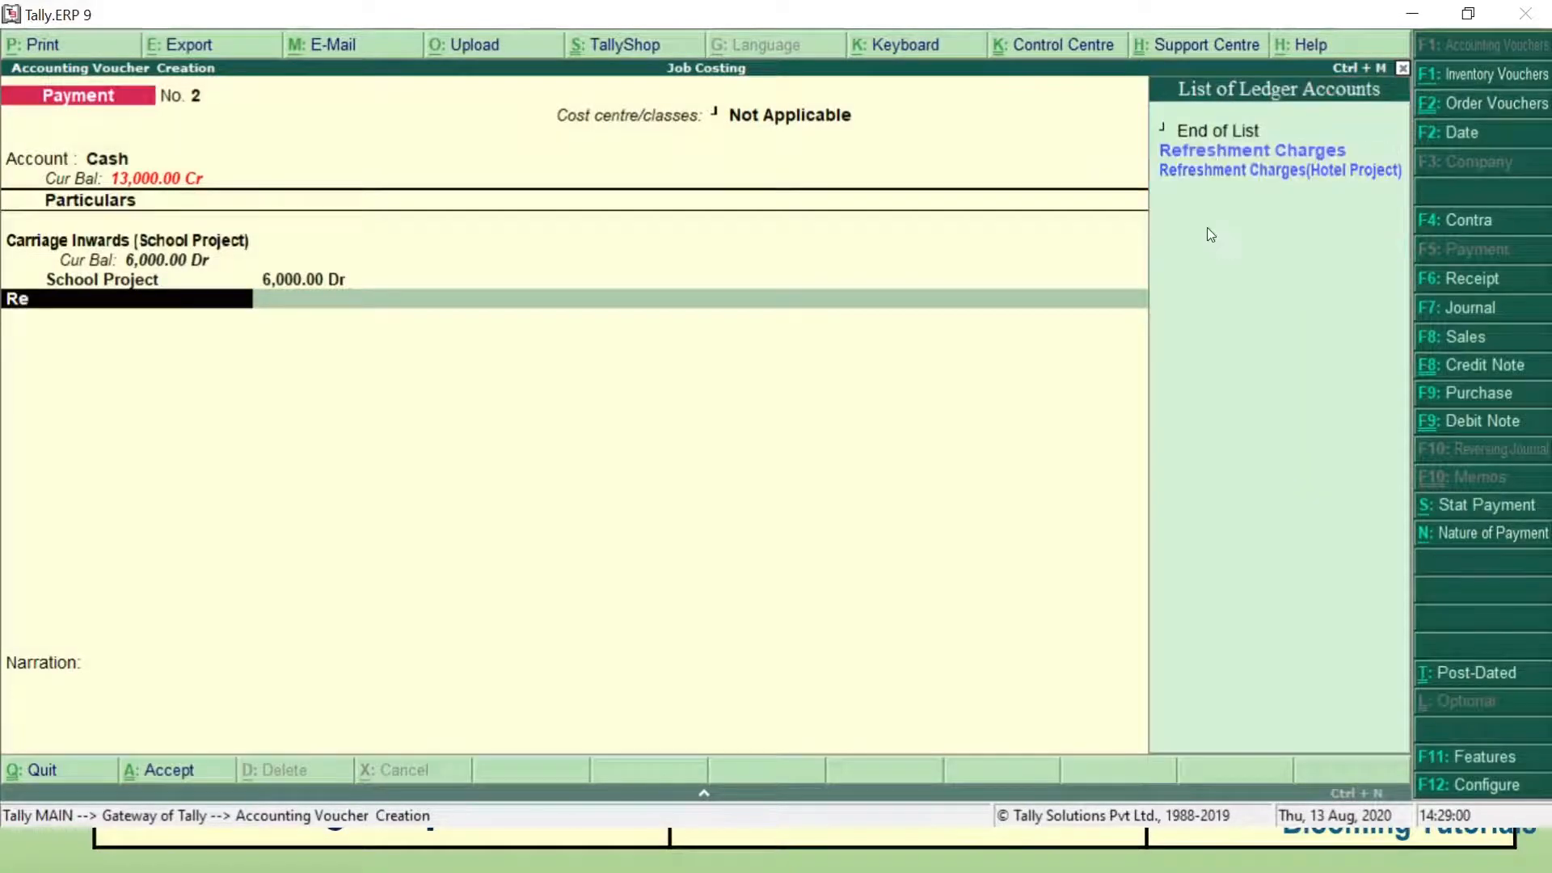
key(Down)
key(Down)
key(Up)
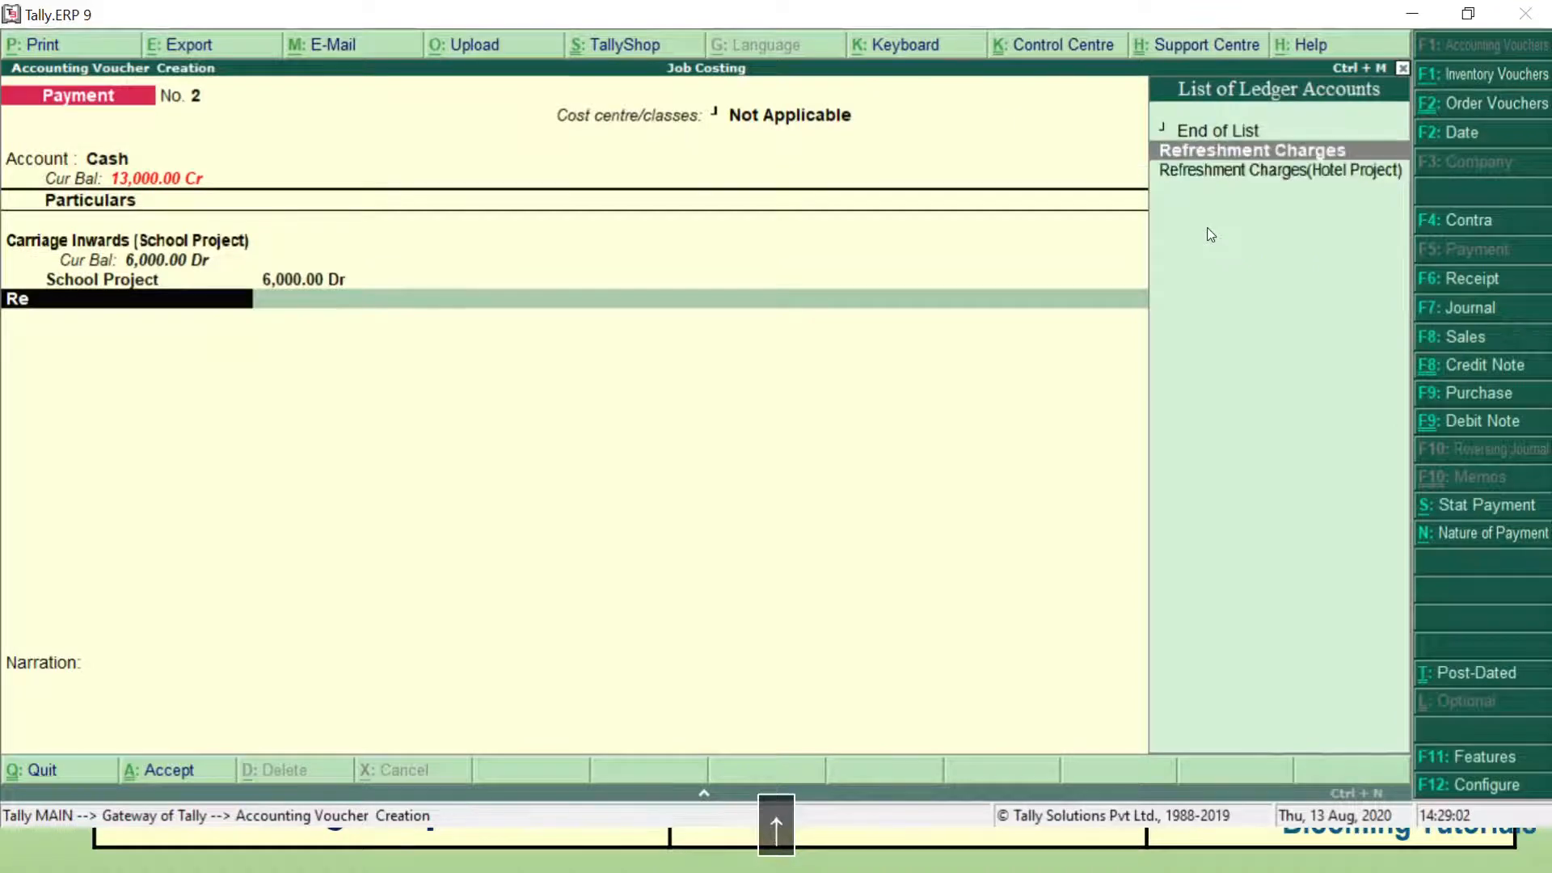
key(Return)
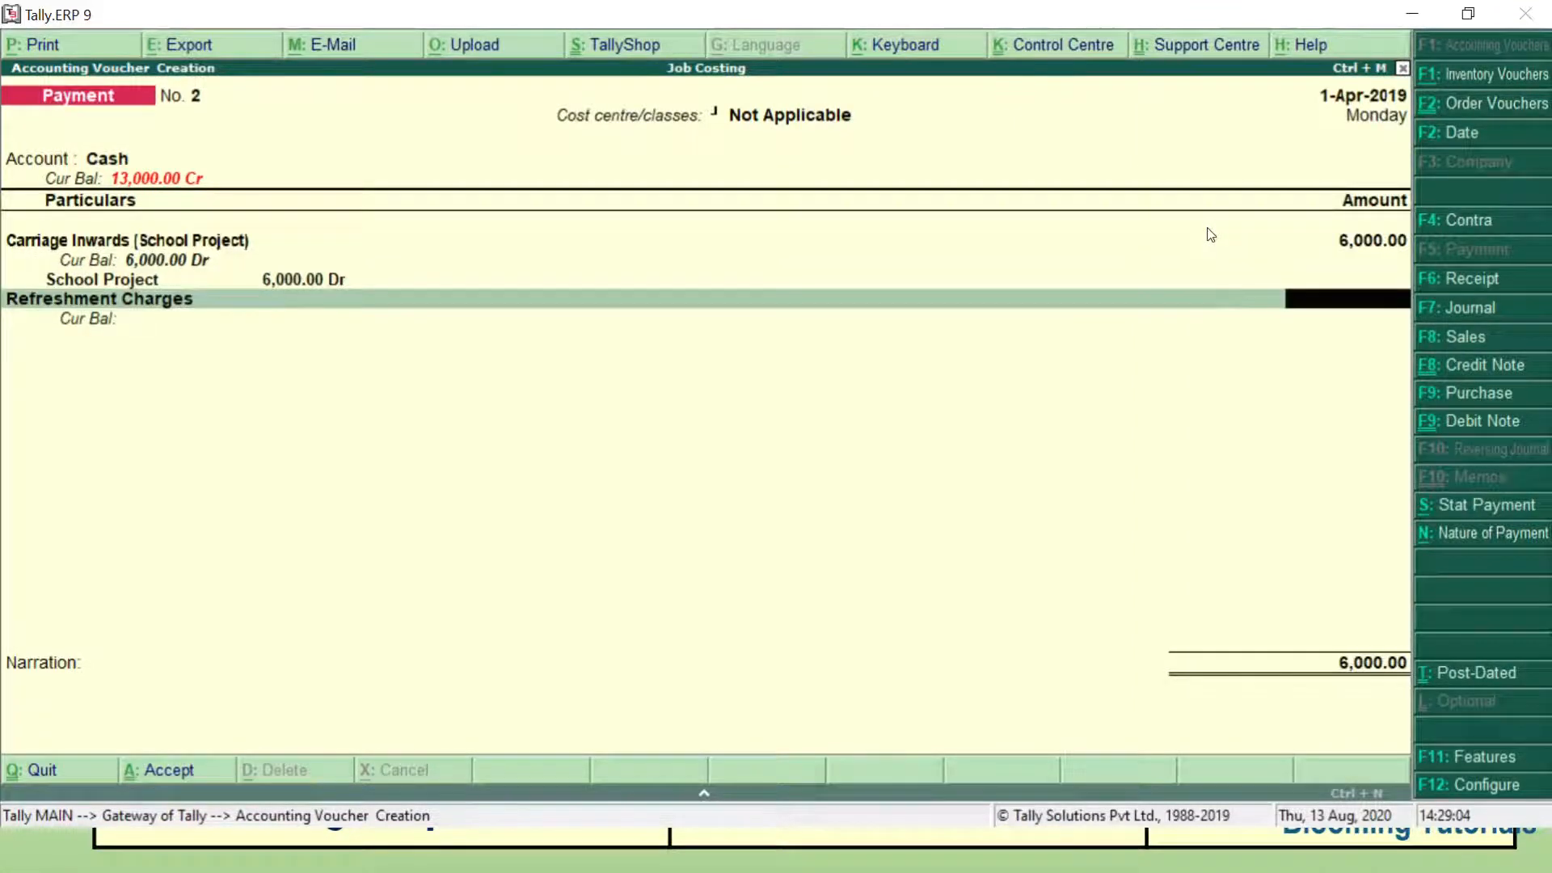
key(Return)
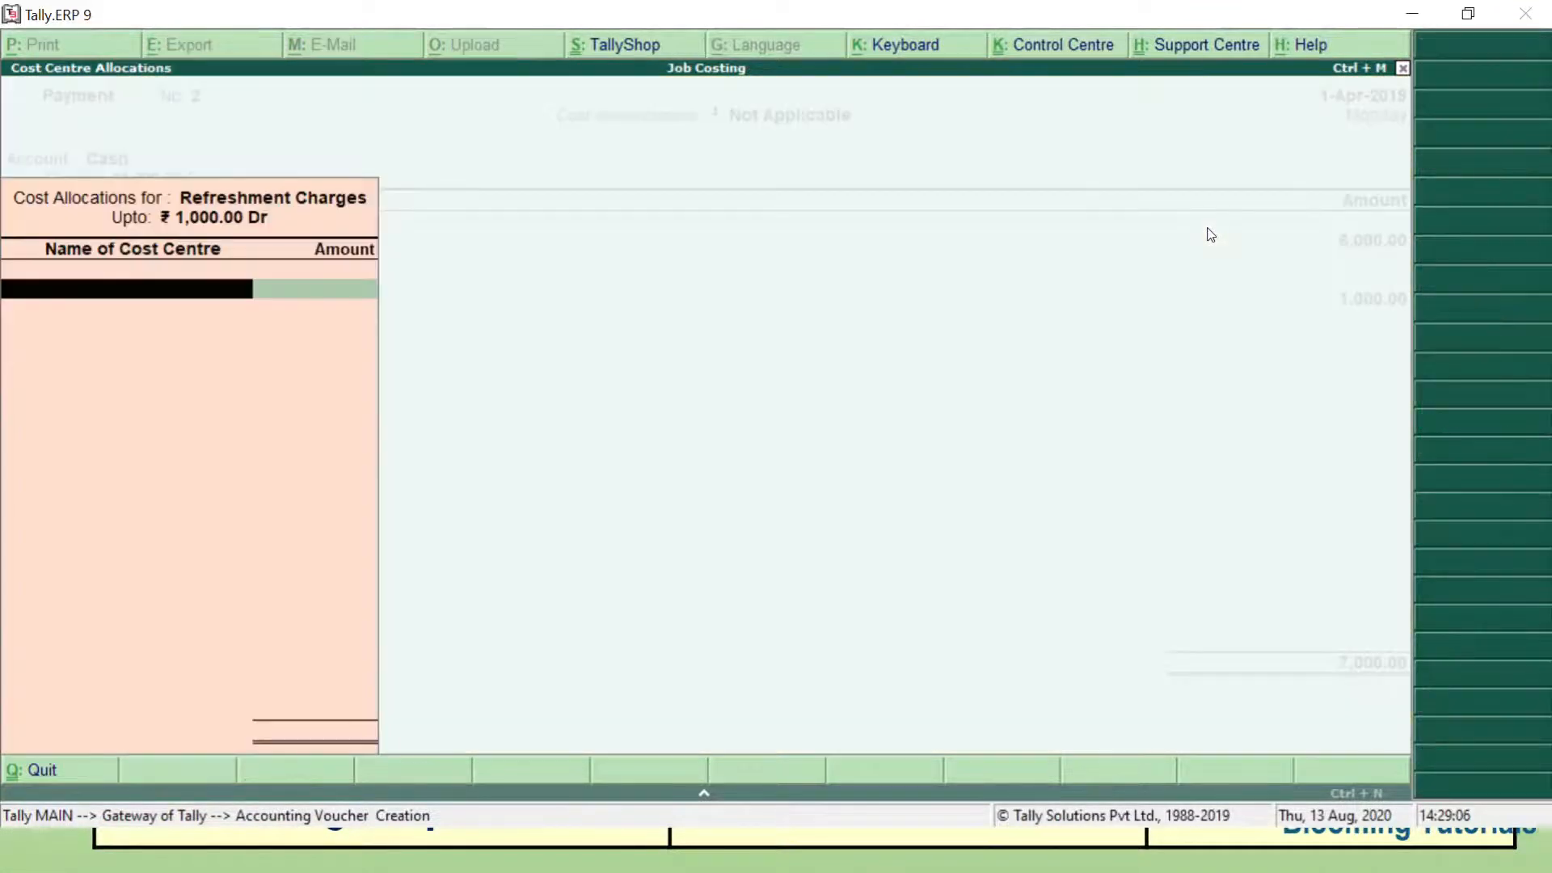
Allocate the full 1,000 refreshment amount to the School Project cost centre, and save the payment voucher without a narration.
text(S)
key(Return)
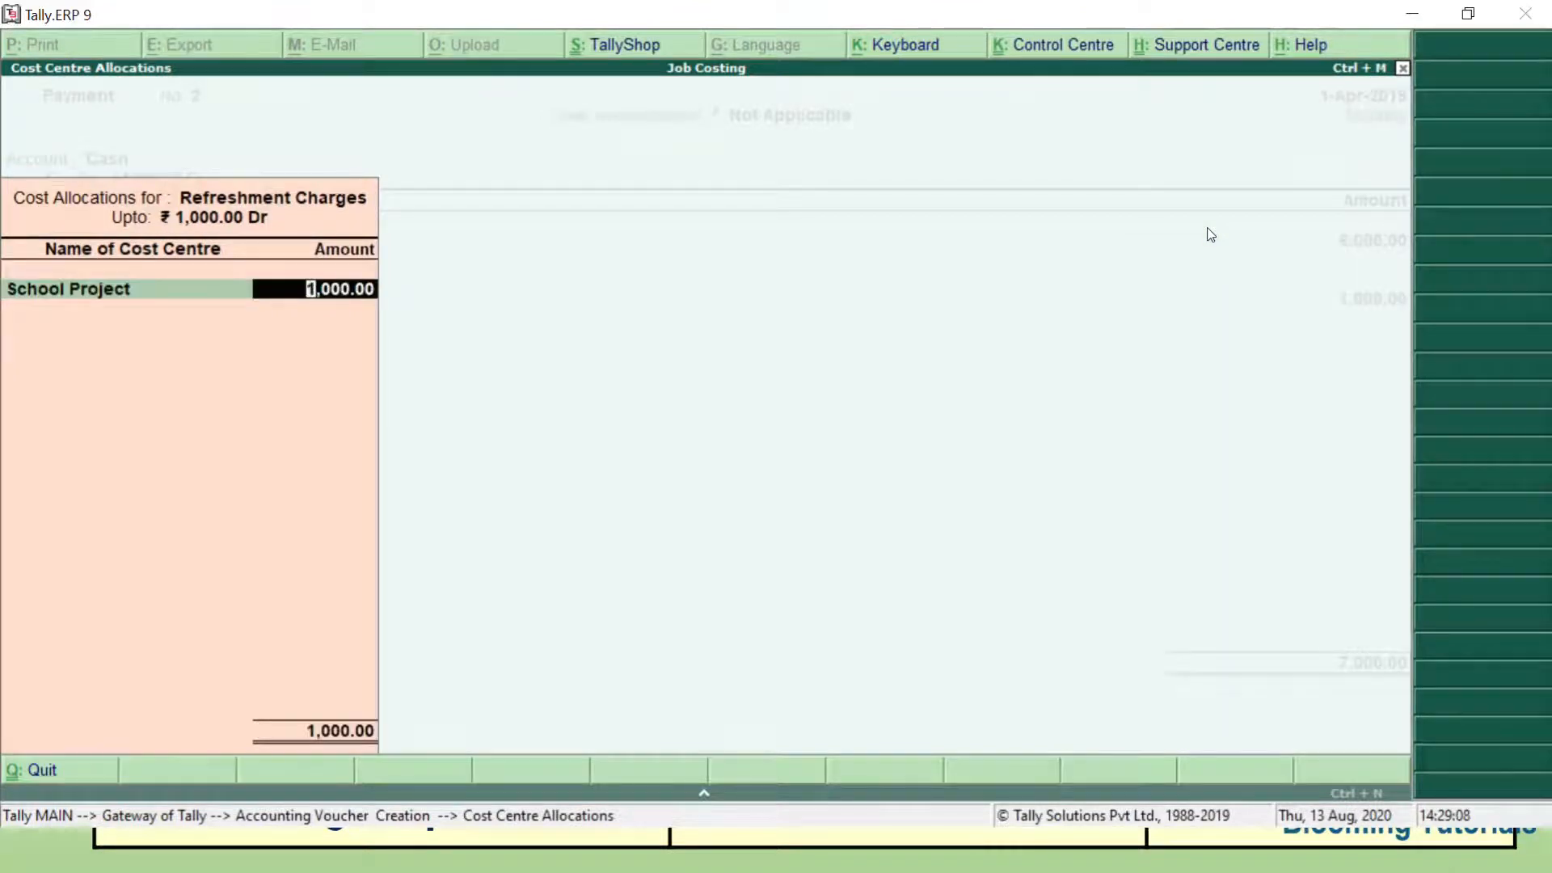
key(Return)
key(Return)
key(Return)
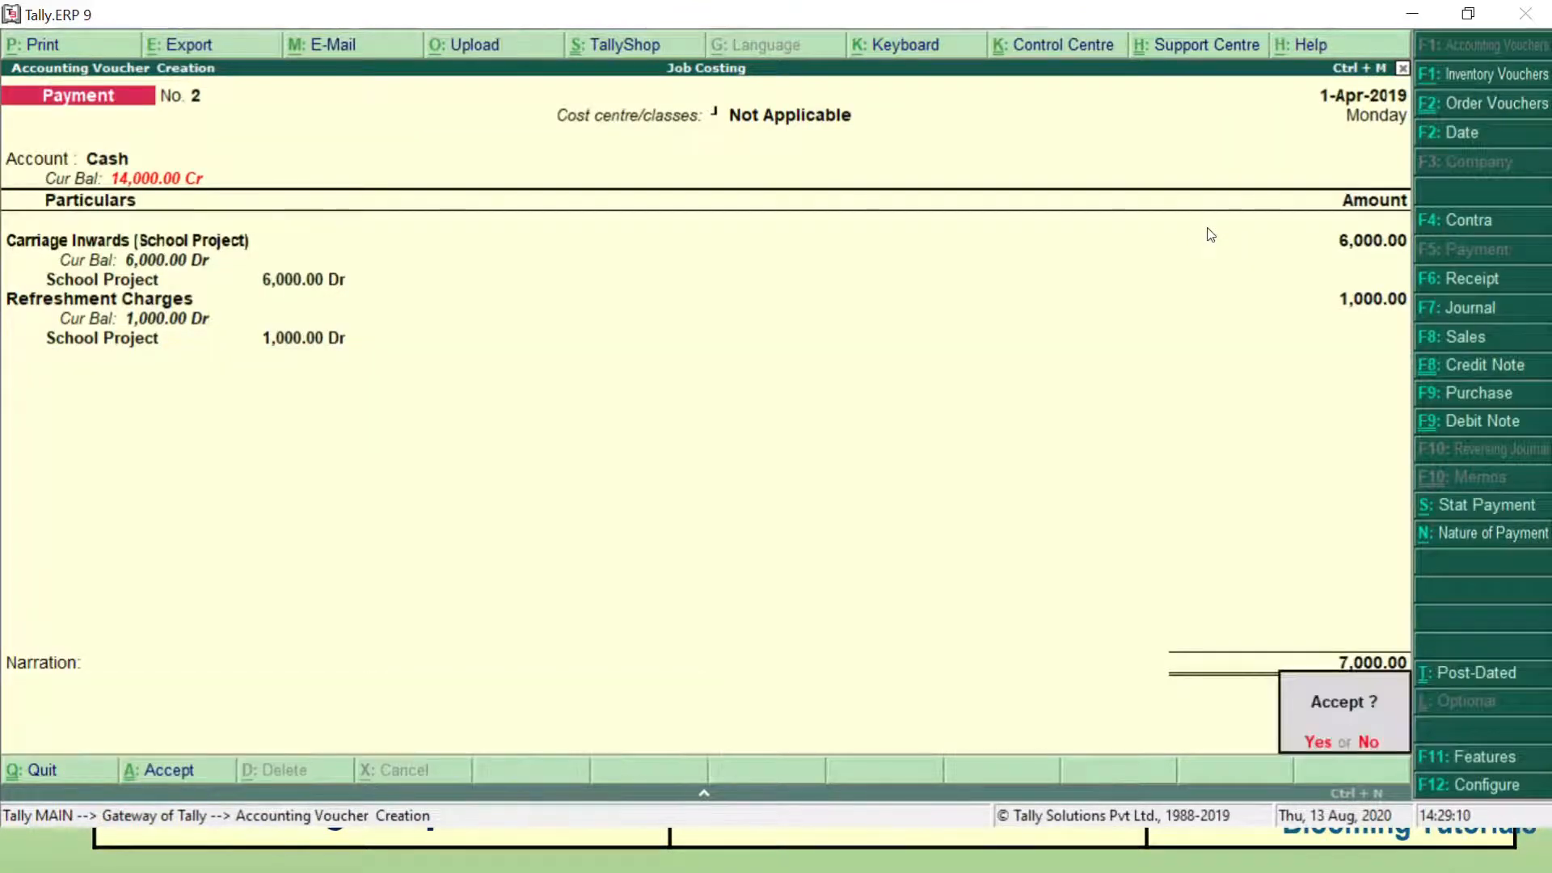
key(Return)
key(Escape)
key(Escape)
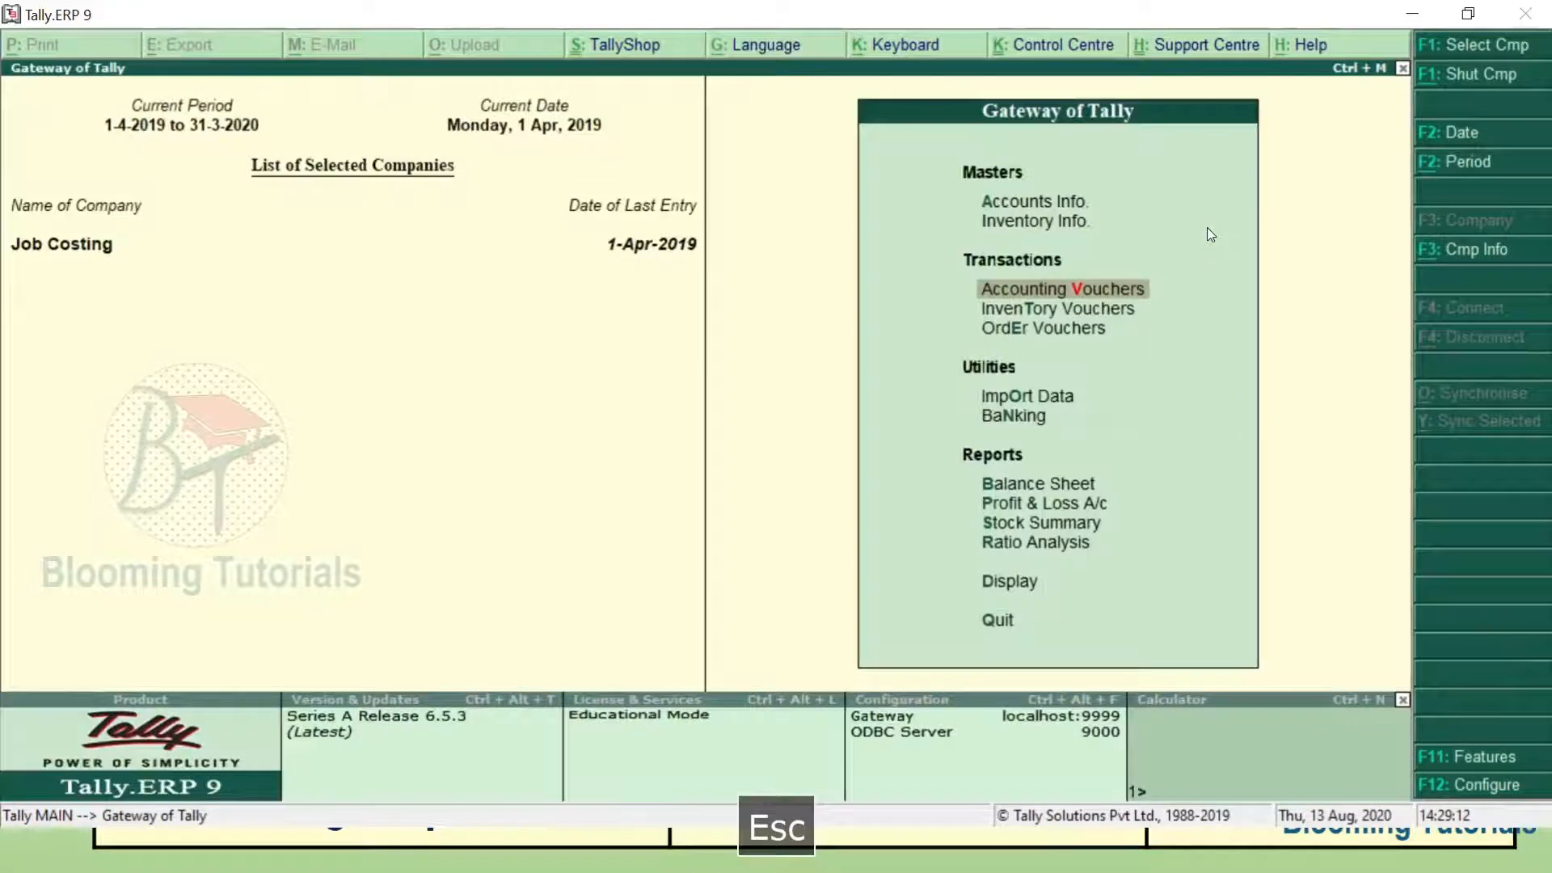
Open the Statements of Inventory among the display reports.
key(Down)
key(Down)
key(Down)
key(Down)
key(Down)
key(Down)
key(Down)
key(Down)
key(Down)
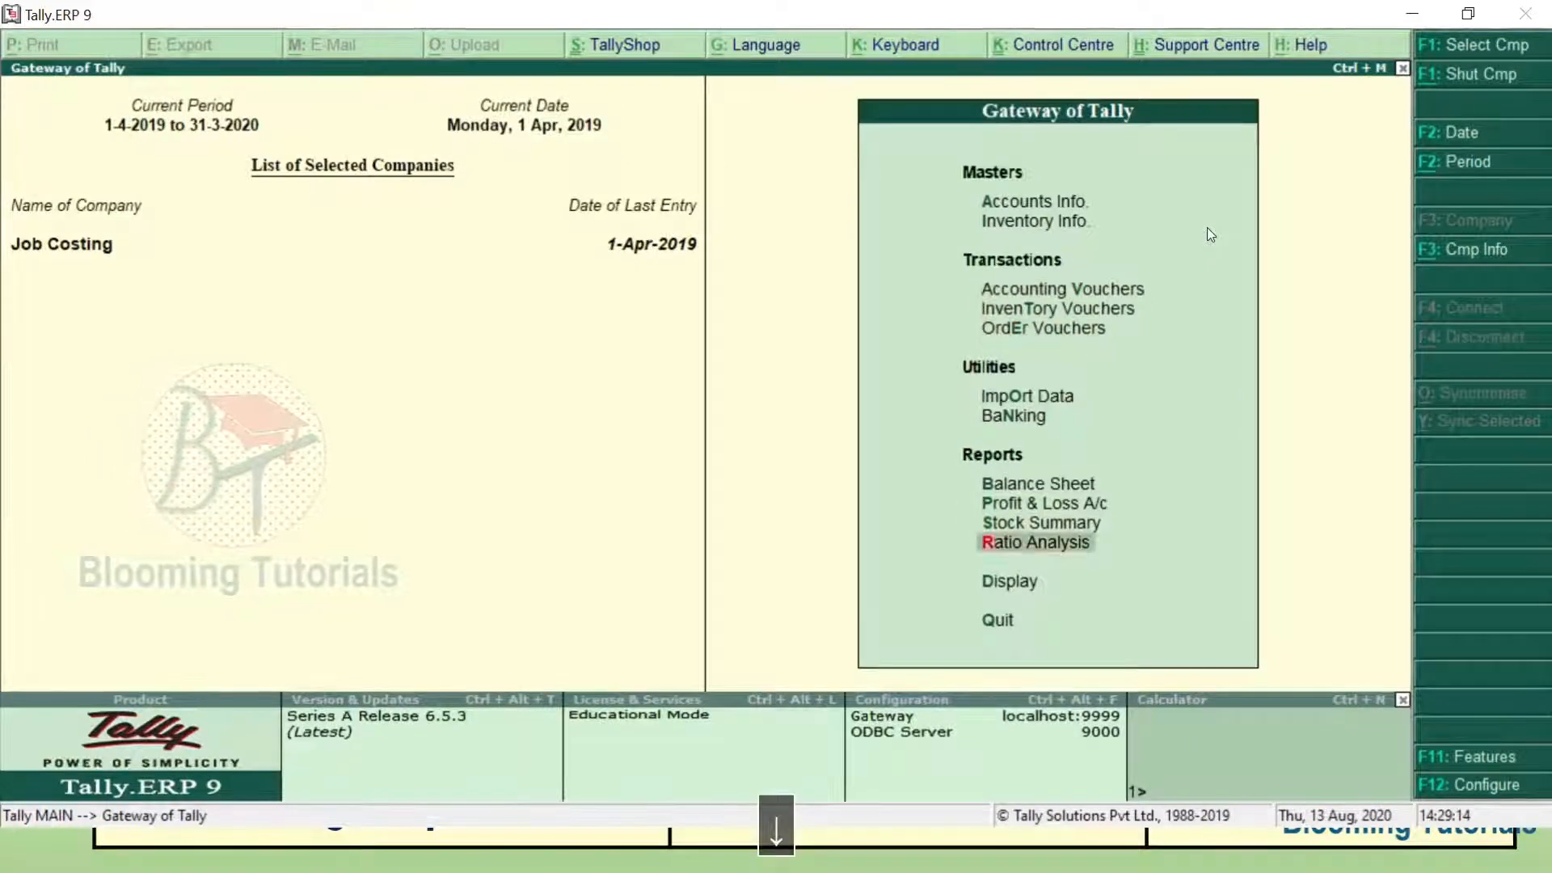
key(Return)
key(Down)
key(Down)
key(Down)
key(Down)
key(Down)
key(Down)
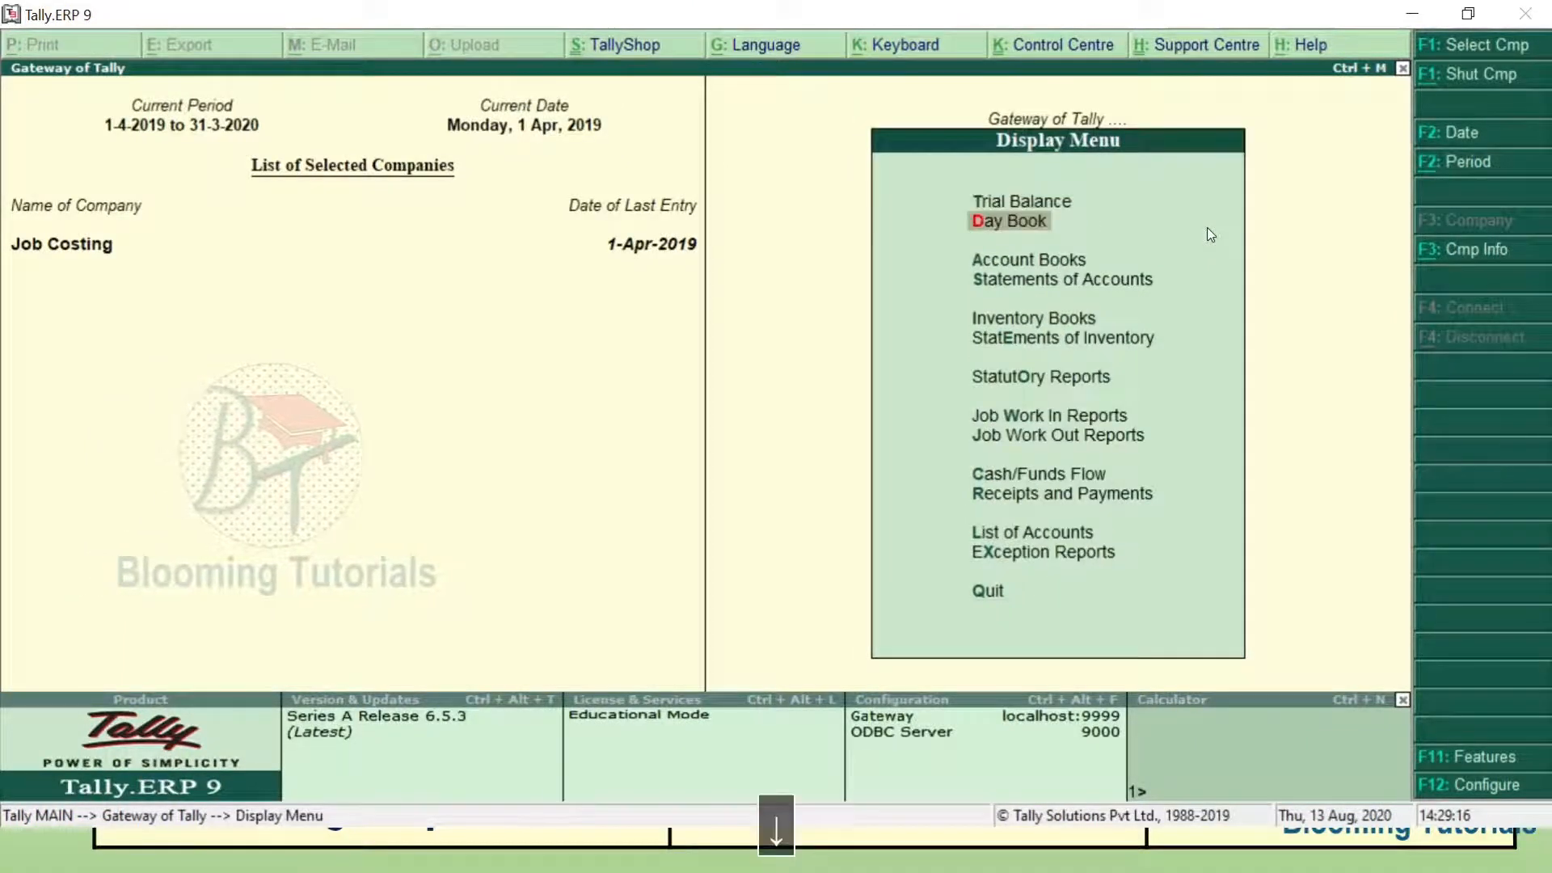
key(Up)
key(Return)
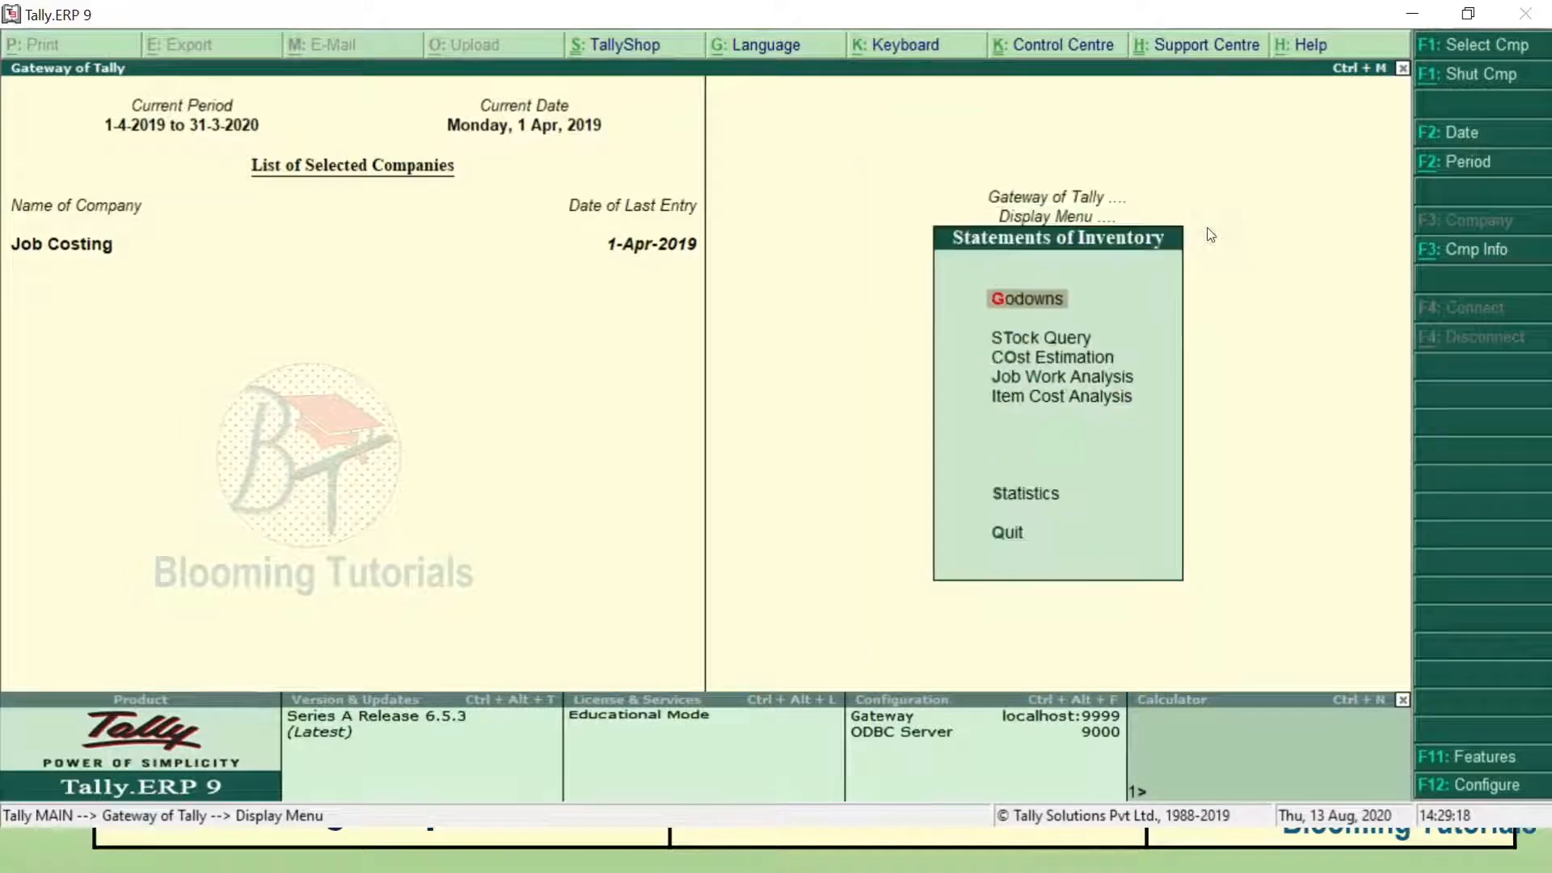
Open the Job Work Analysis report for Hotel Project.
key(Down)
key(Down)
key(Down)
key(Return)
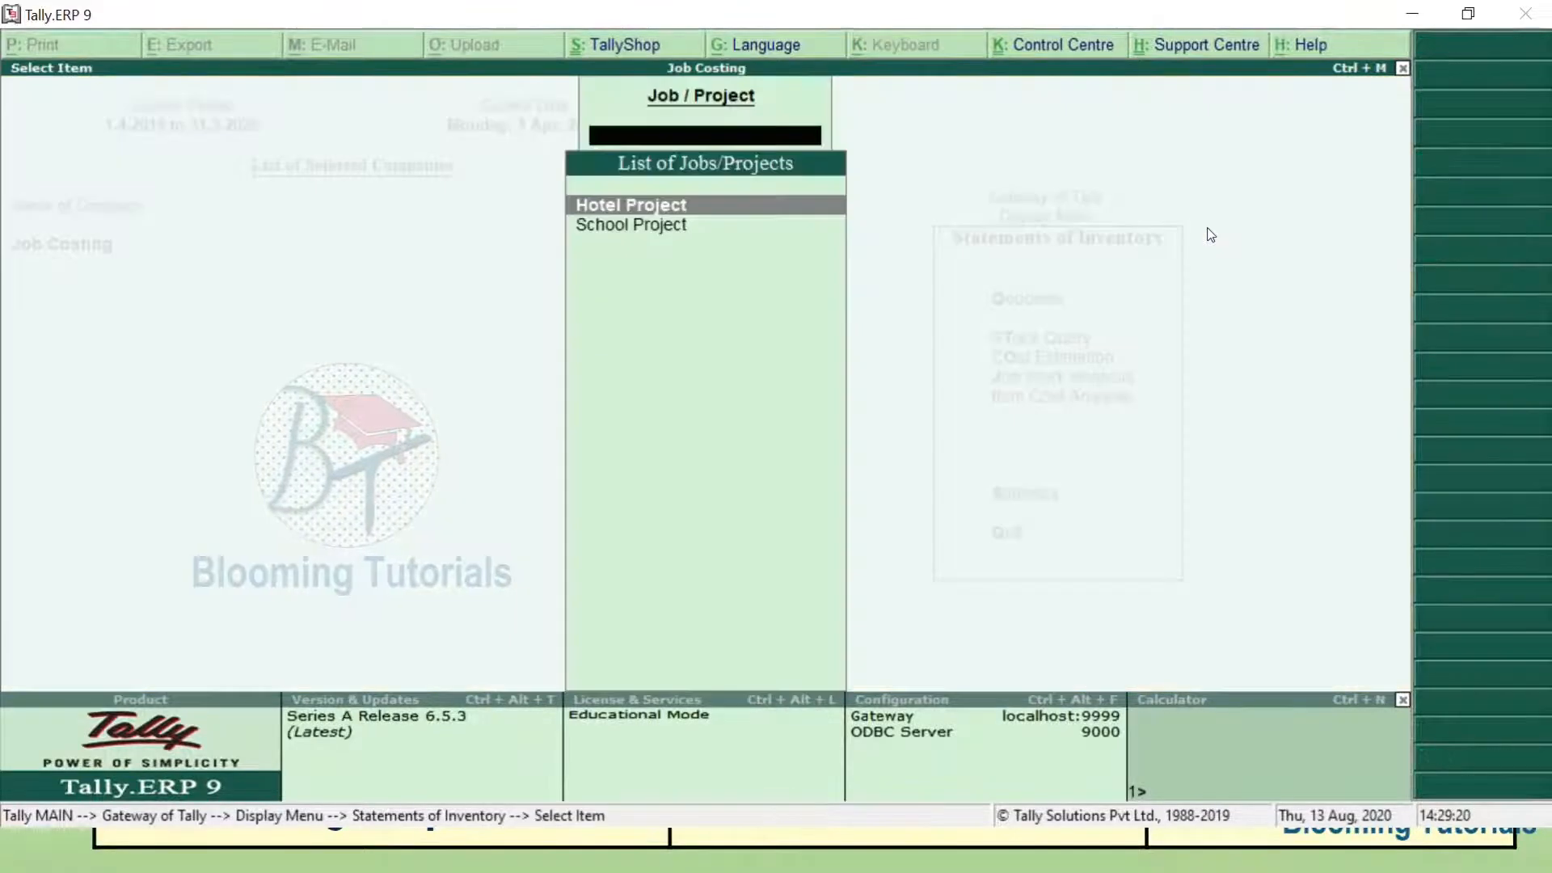
key(Return)
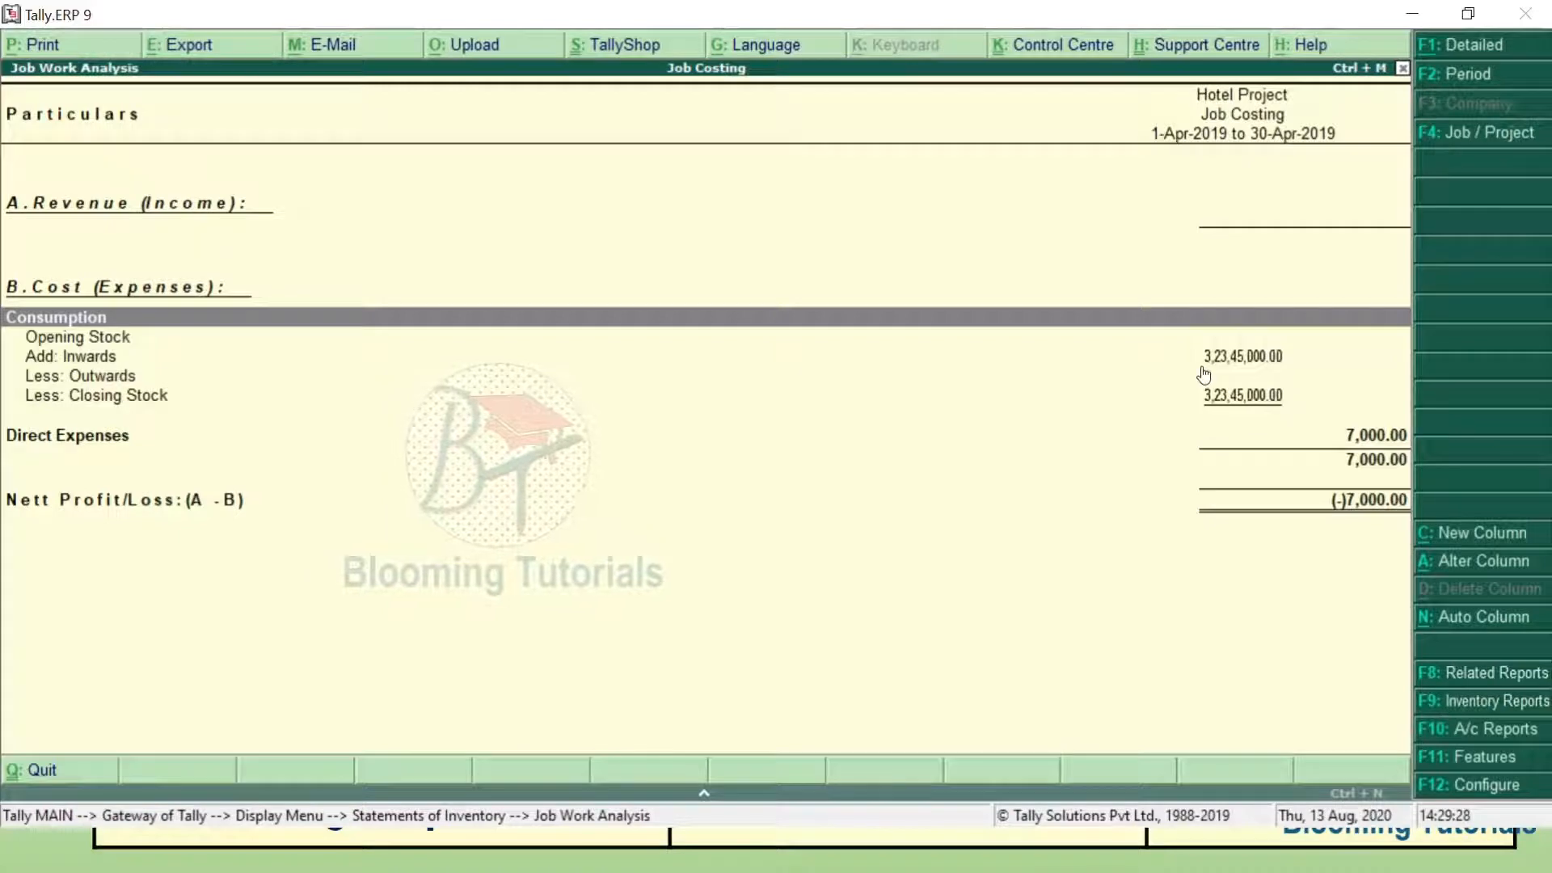
Expand the Hotel Project analysis to the detailed view, examine its transfers, direct expenses and net profit or loss, and close it.
key(alt+F1)
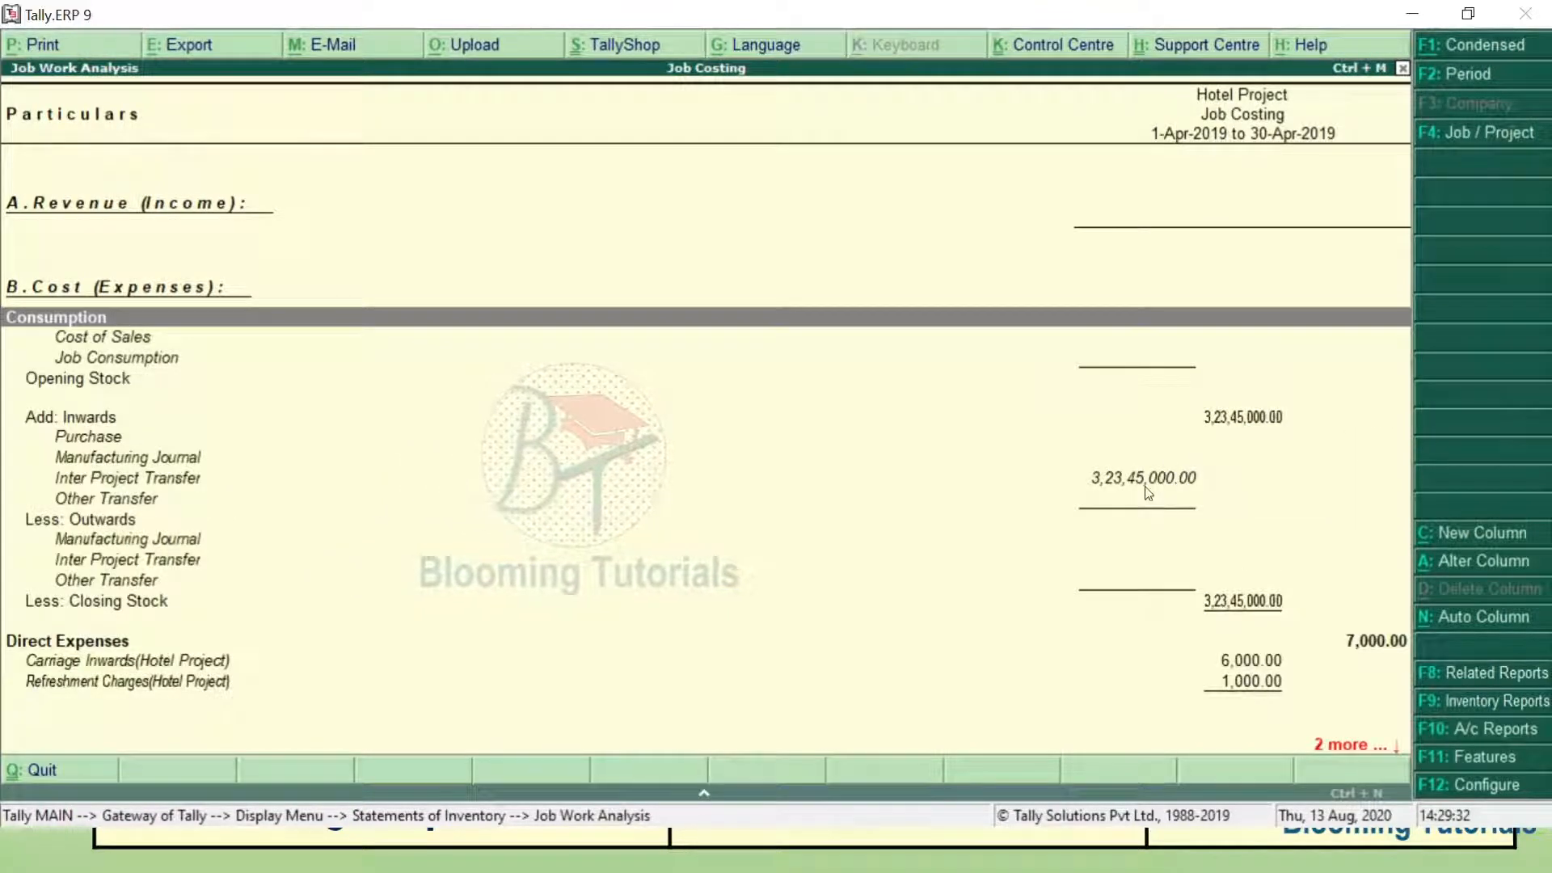
click(1266, 669)
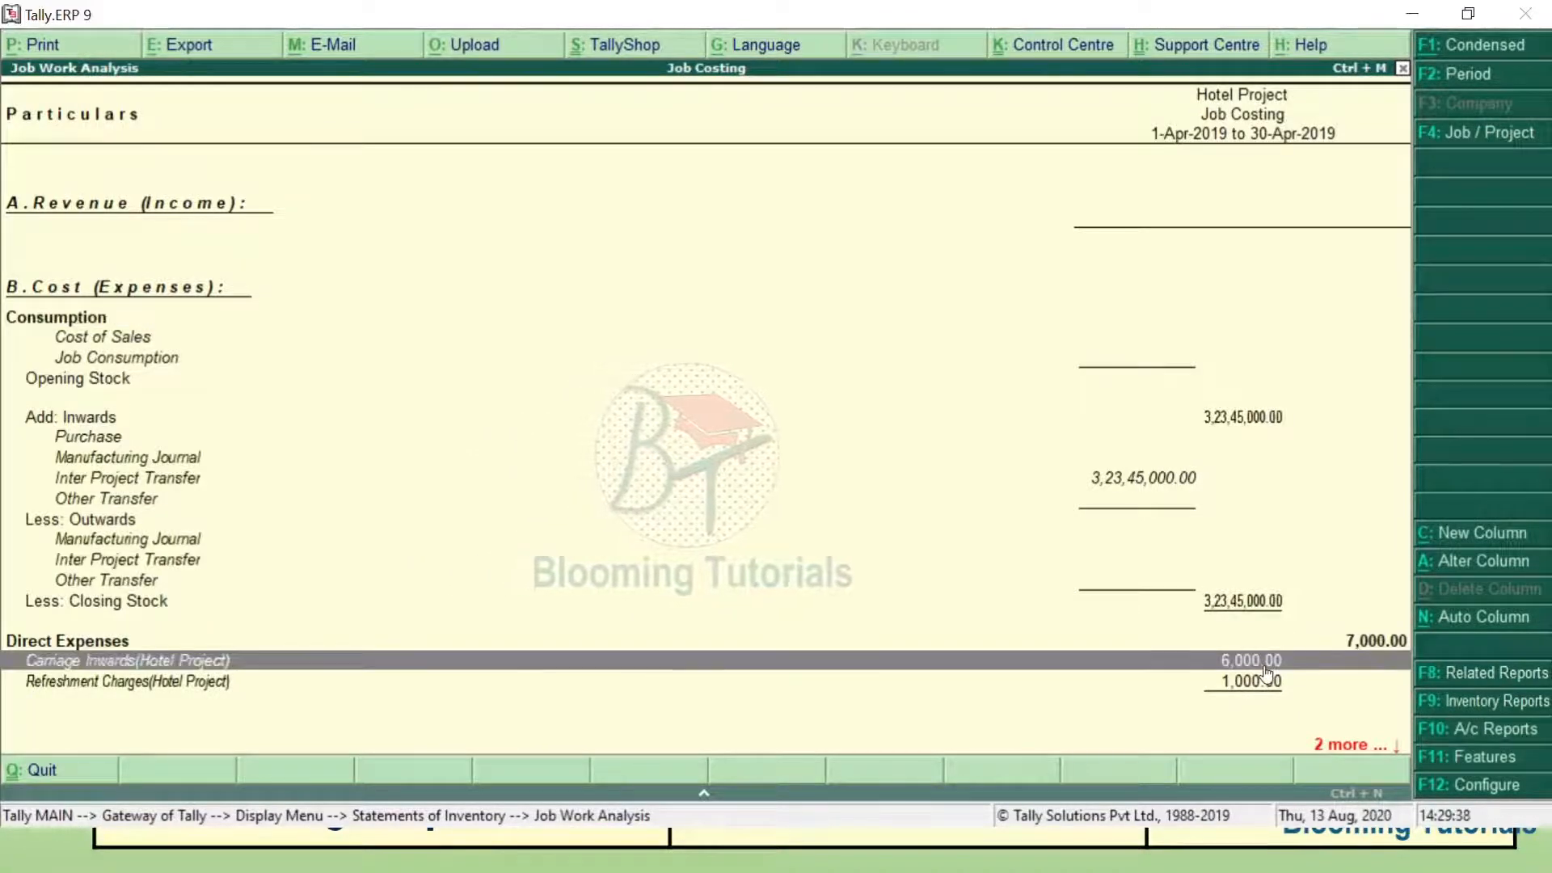
click(1266, 686)
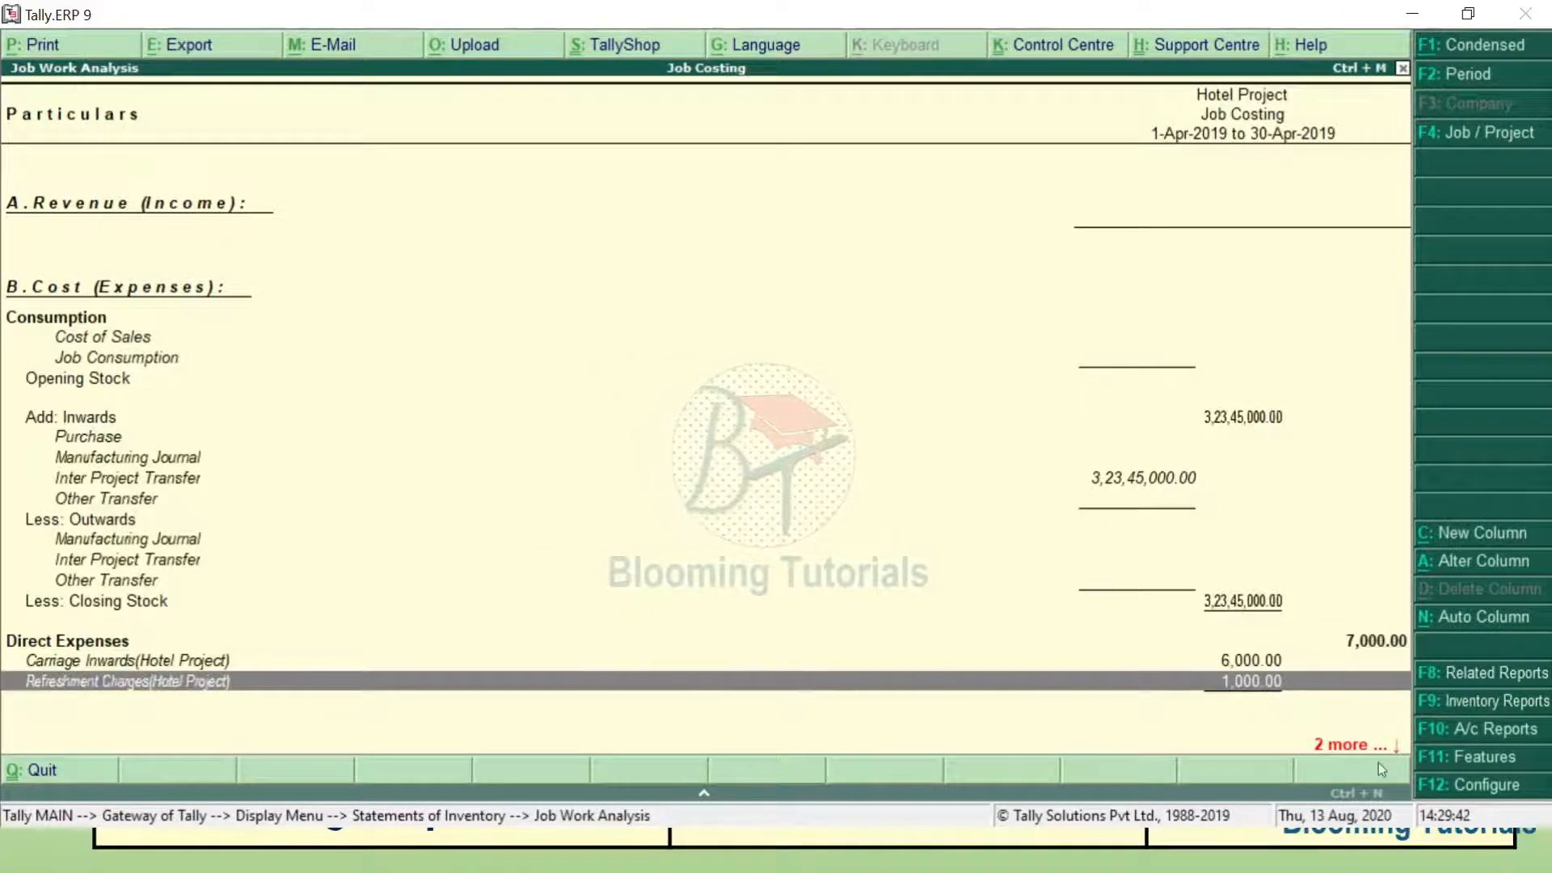
click(1362, 748)
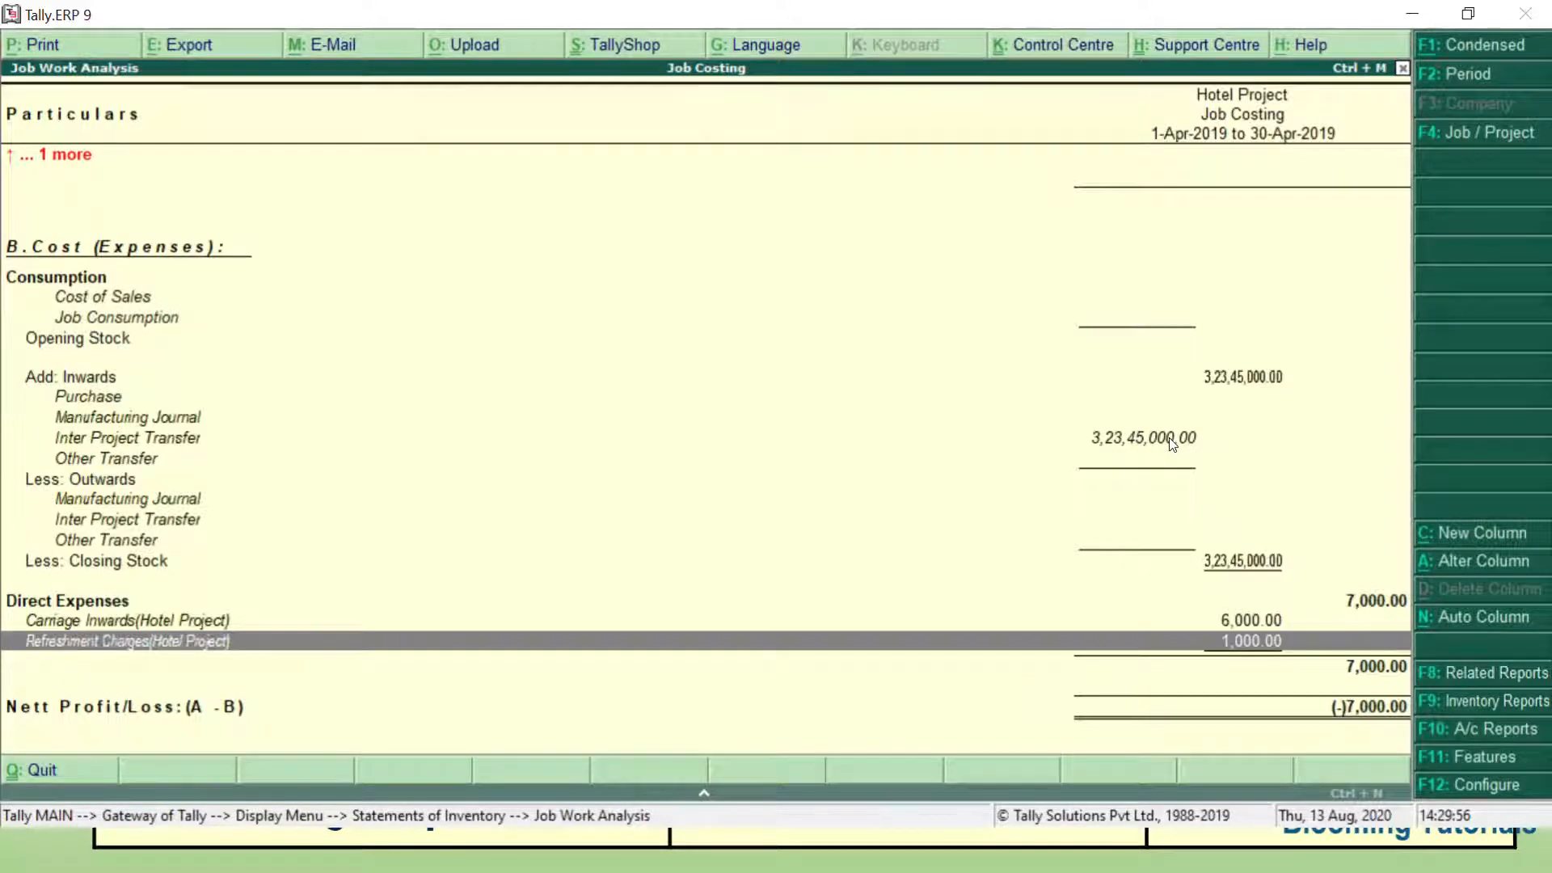
key(Escape)
key(Escape)
key(Escape)
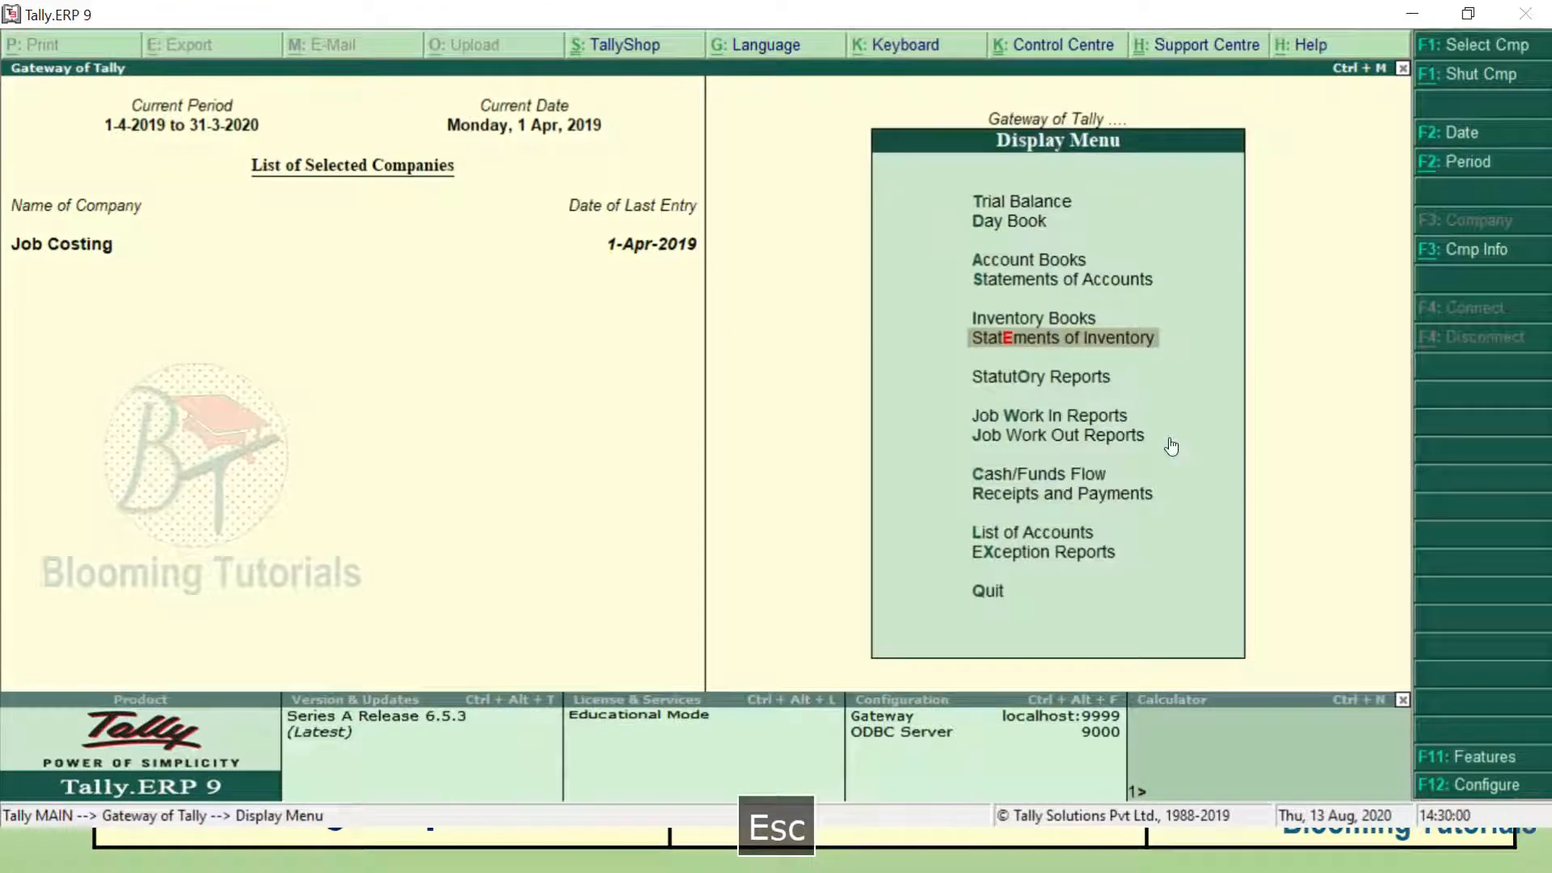
Open the Job Work Analysis for School Project in detailed view, examine its inward transfers and direct expenses, and close it.
key(e)
key(Down)
key(Down)
key(Down)
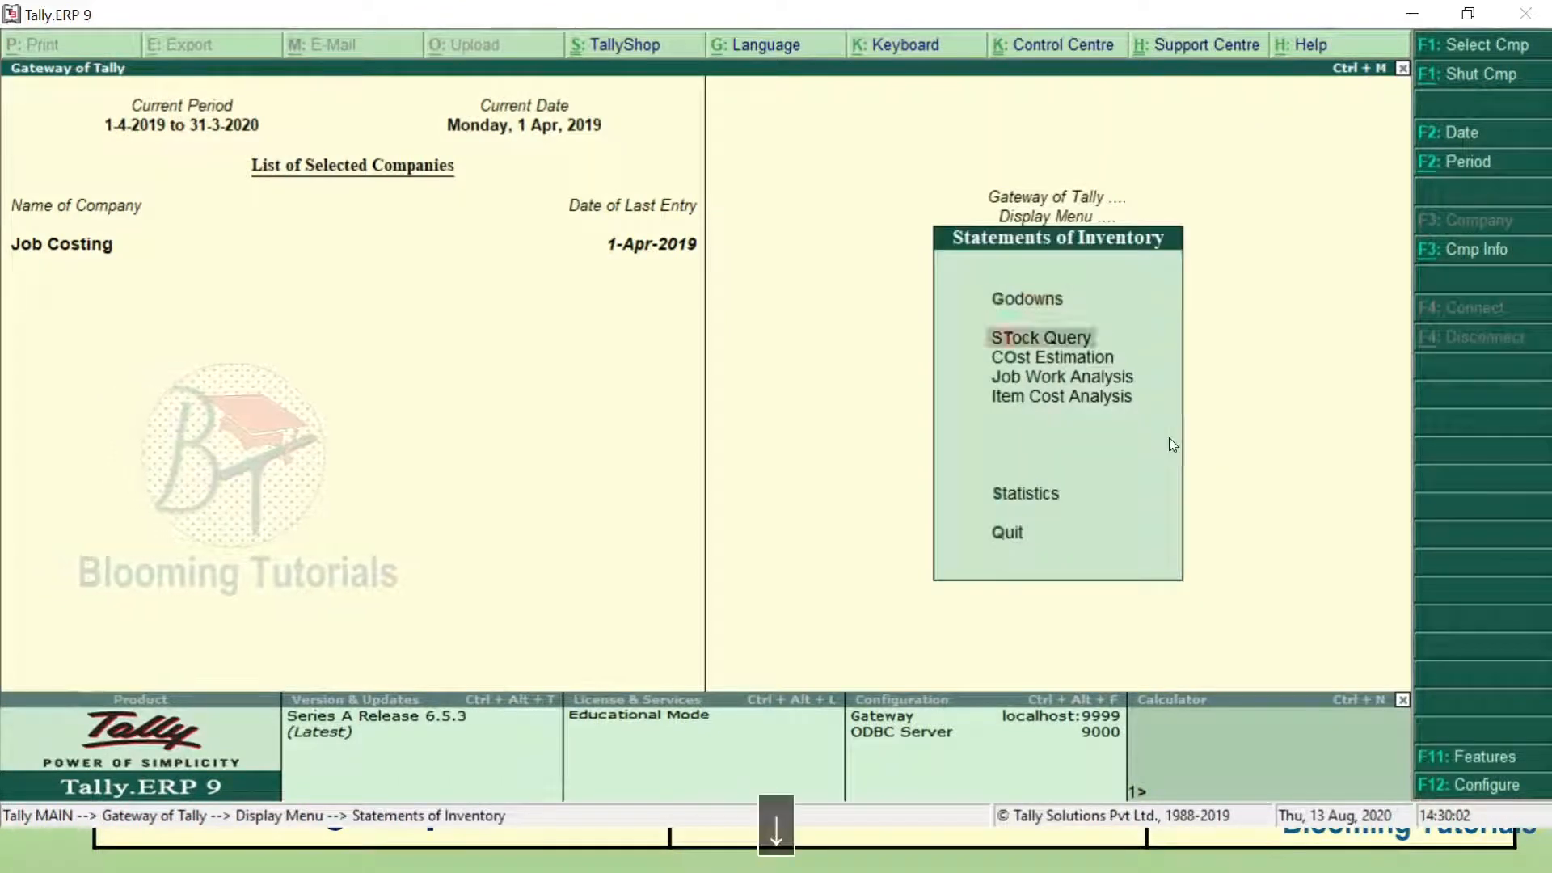
key(Return)
key(Down)
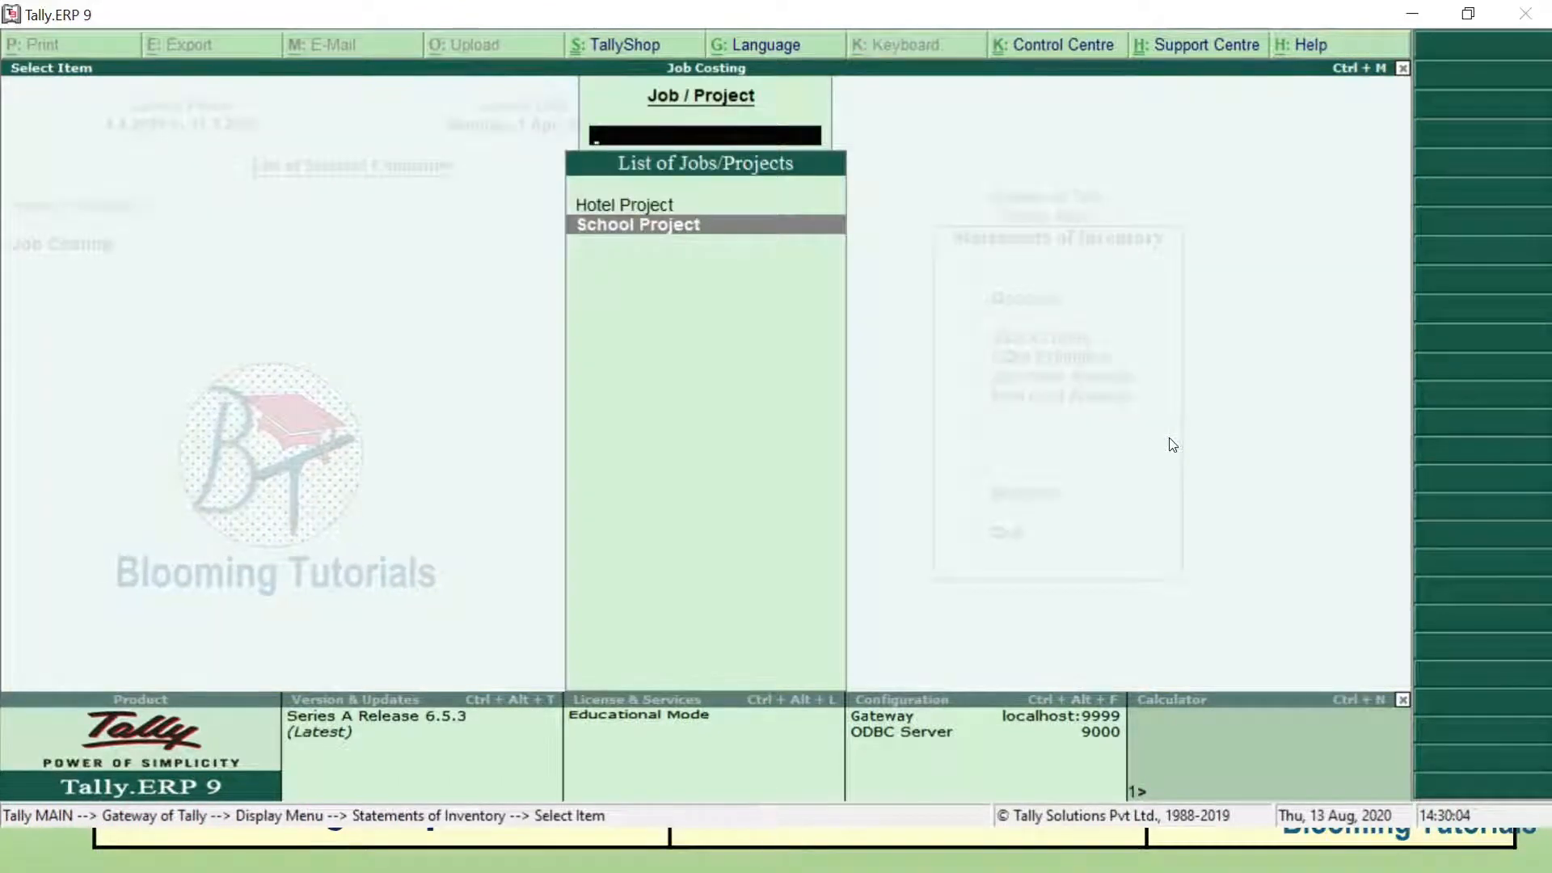
key(Return)
key(alt+F1)
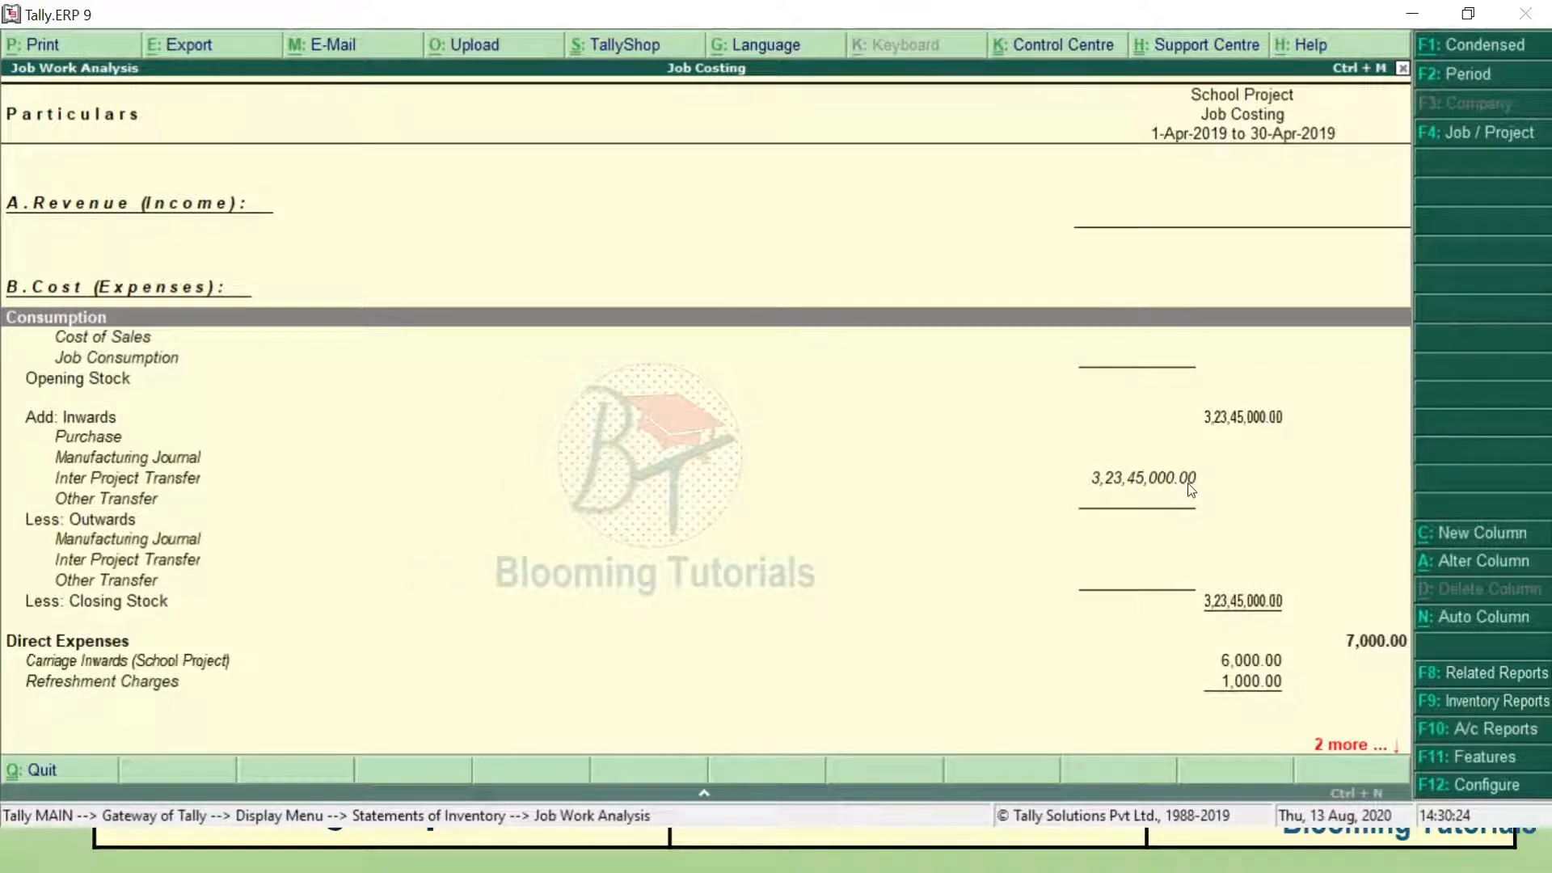
key(Escape)
key(Escape)
key(Escape)
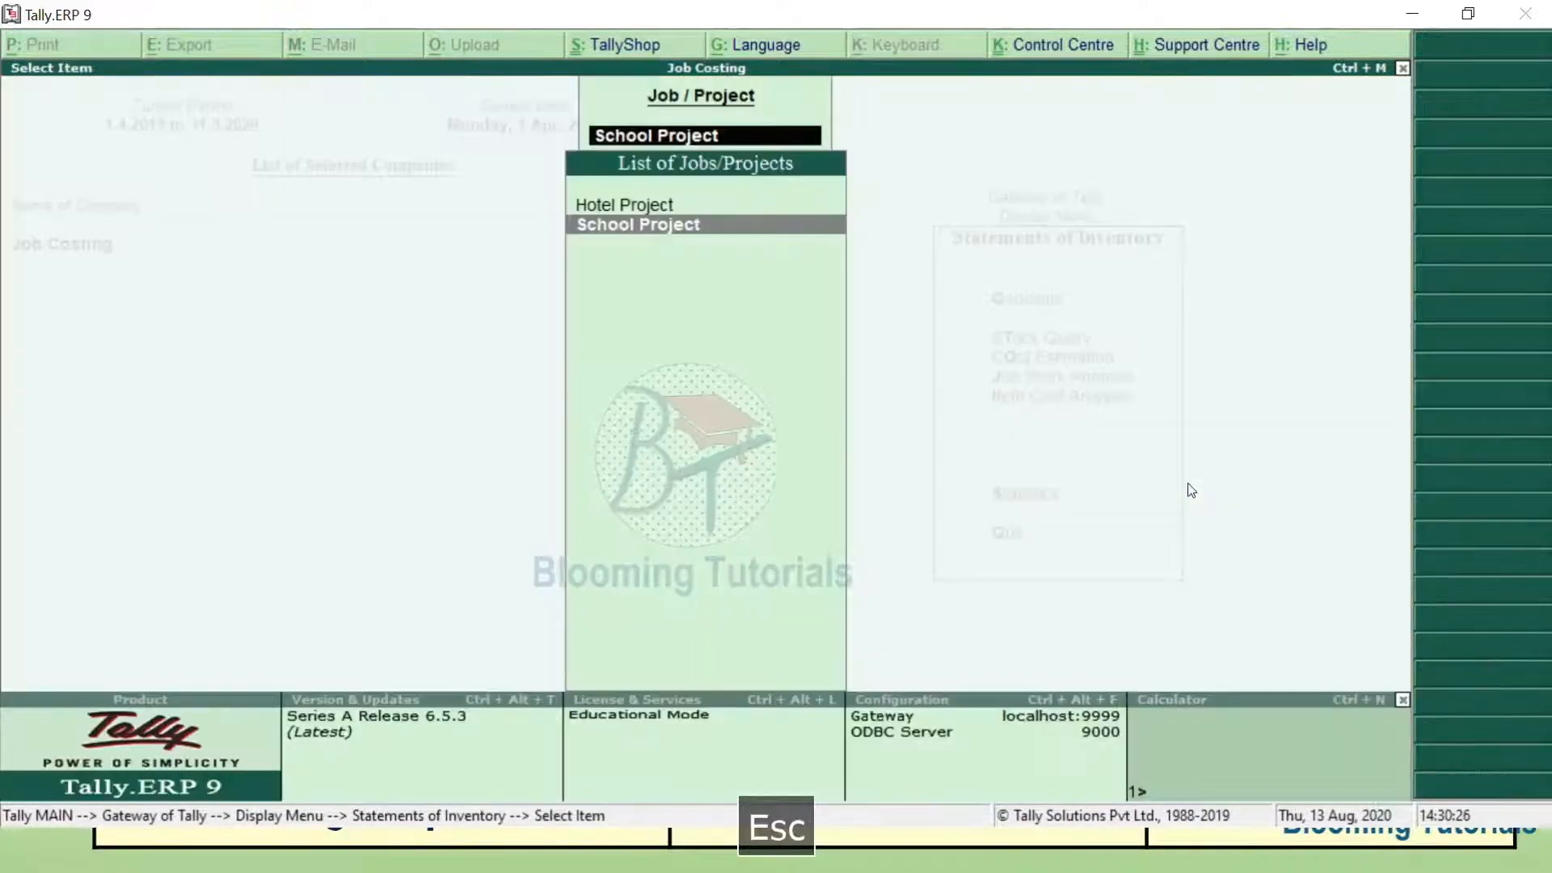
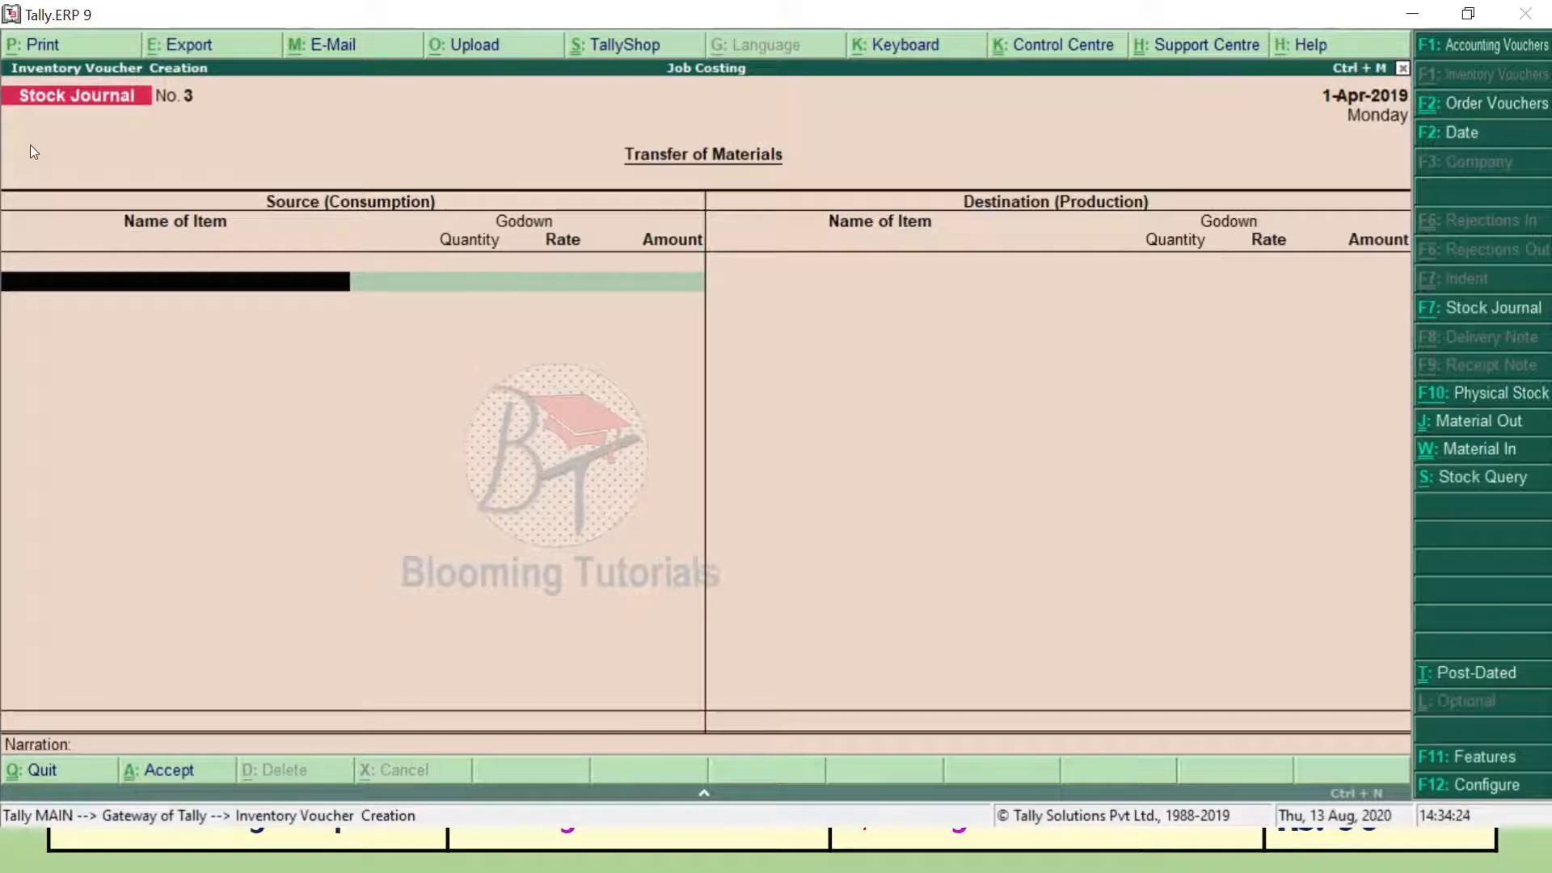
Start a Stock Journal voucher with the Consumption voucher class.
key(alt+F7)
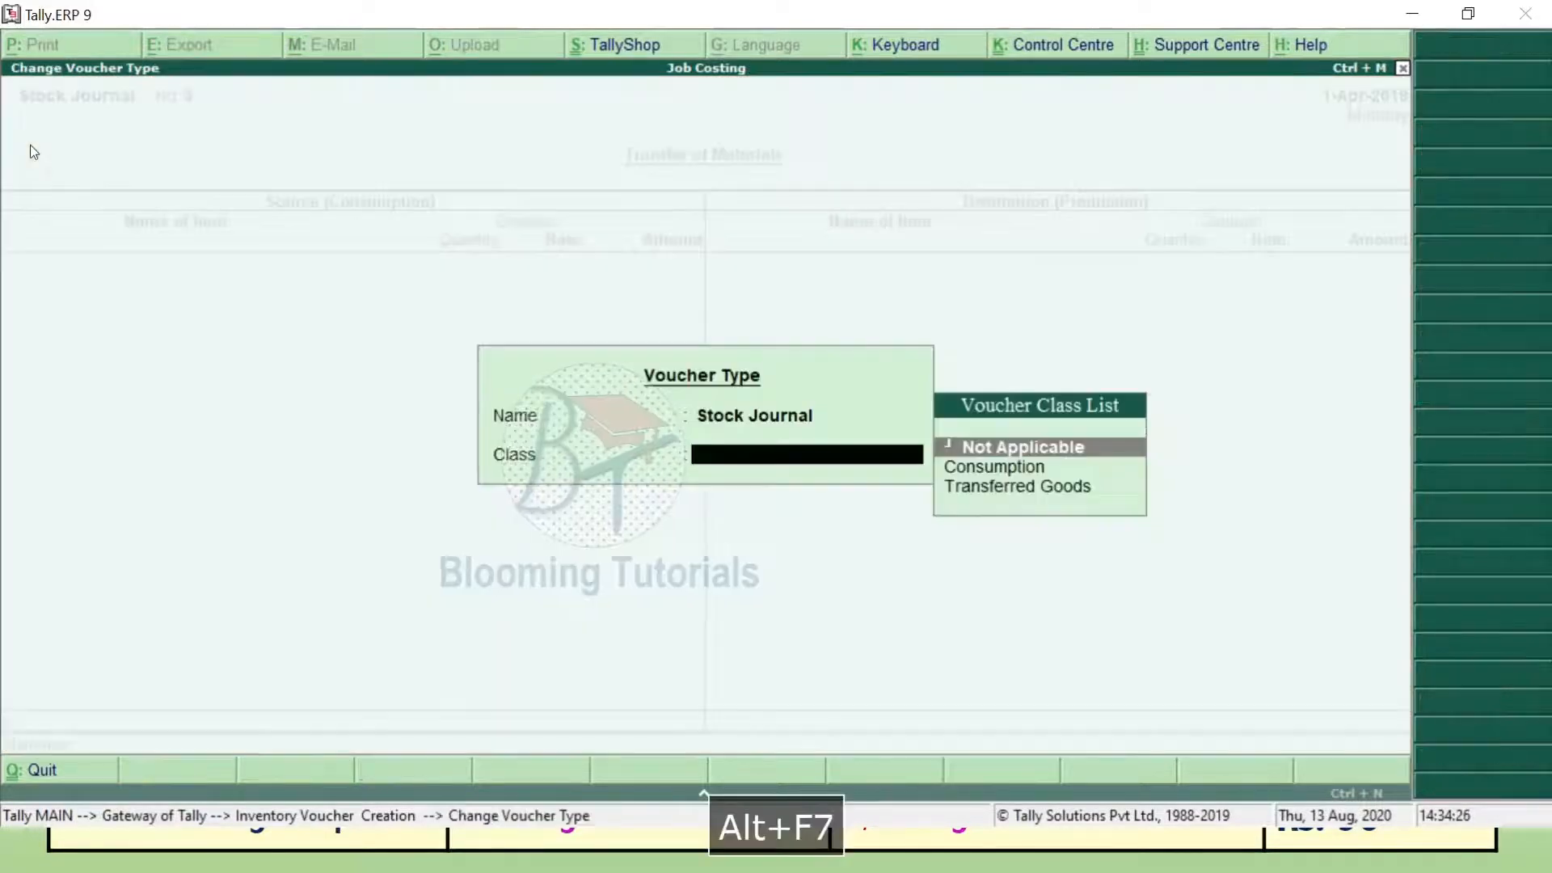
key(Down)
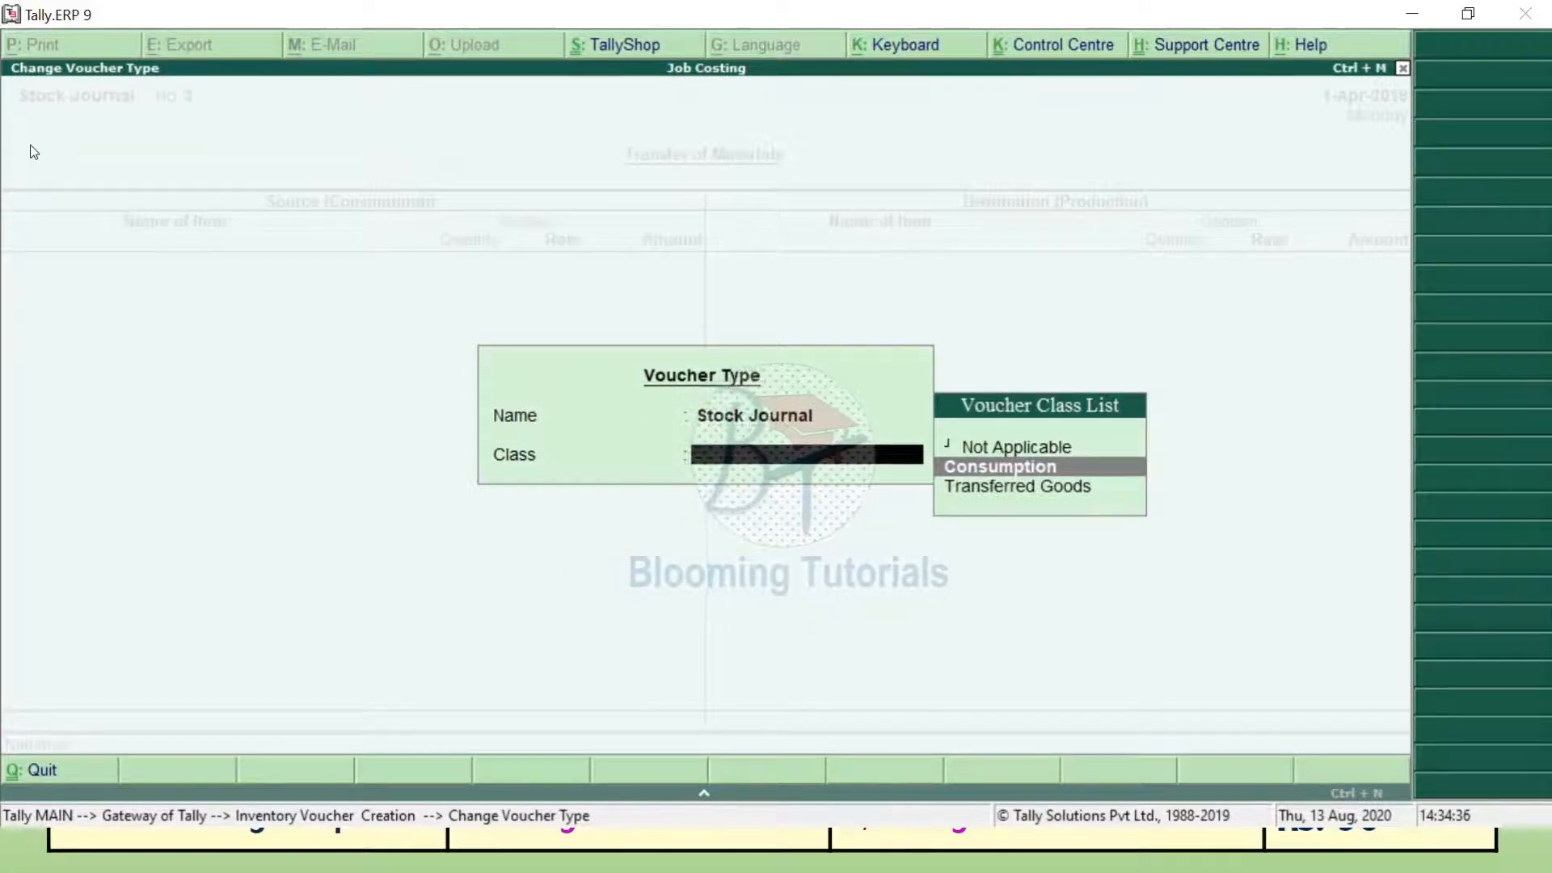
key(Return)
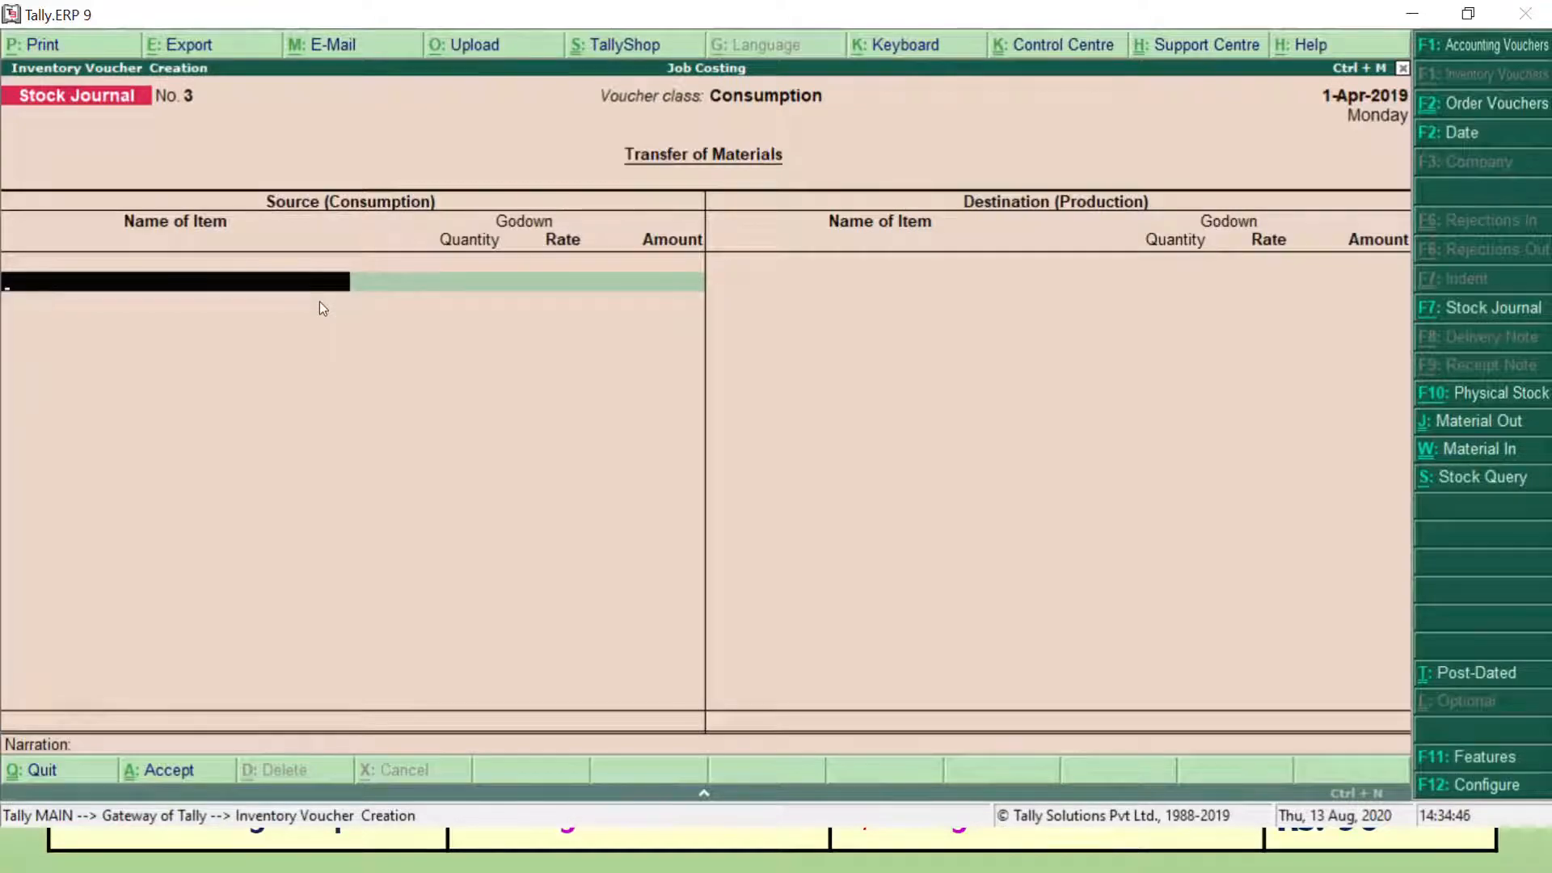
Check the Hotel Project consumption list in the slides, and enter Bricks as a source item from BHEL Godown (Hotel Project).
key(F9)
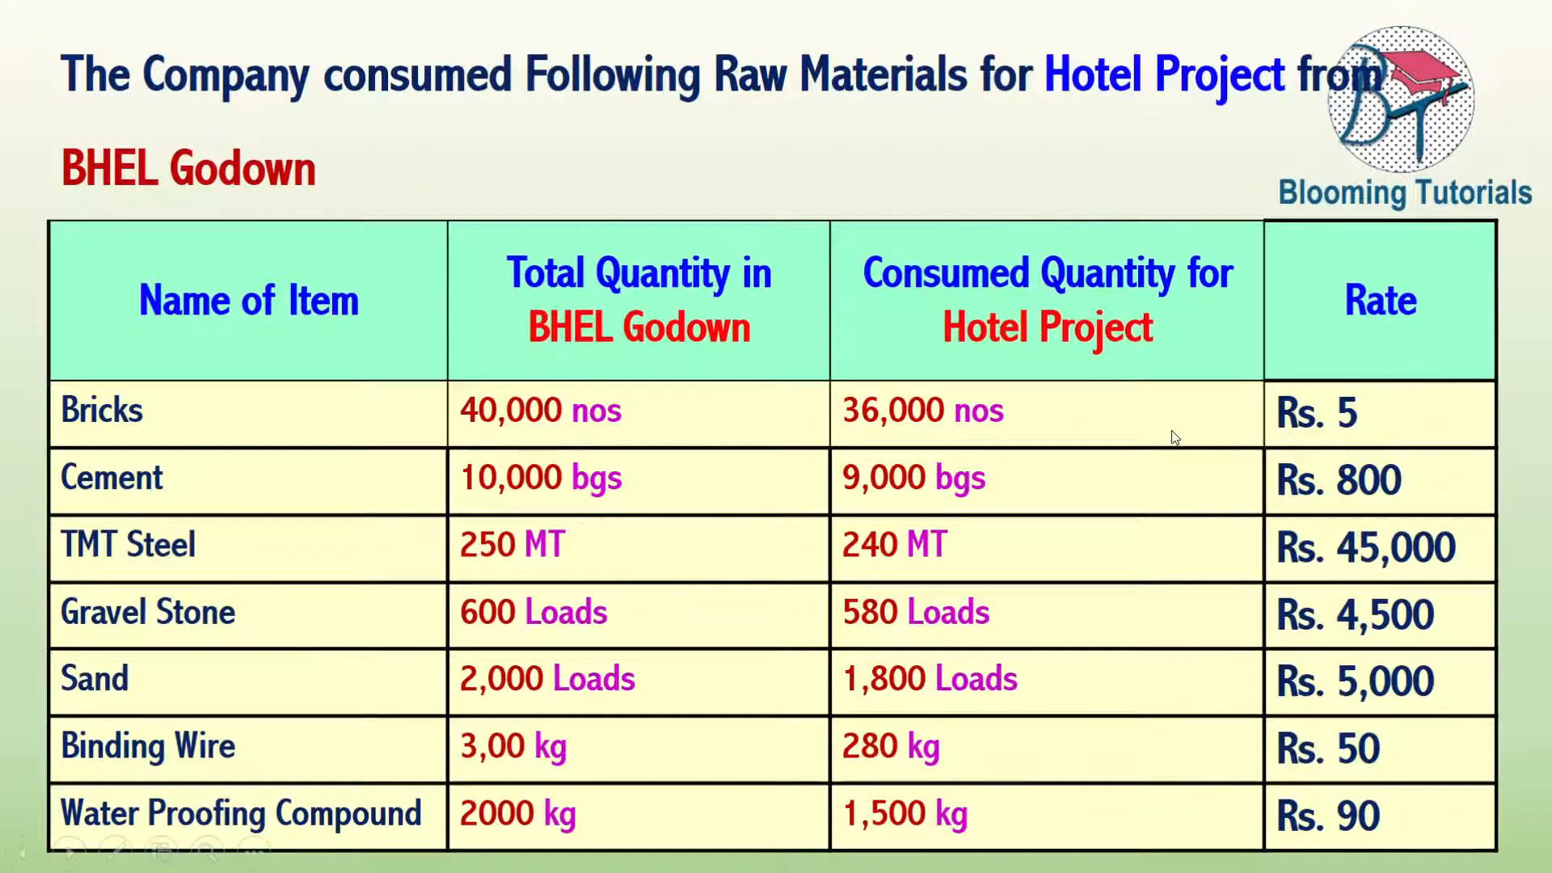
key(alt+Tab)
text(Br)
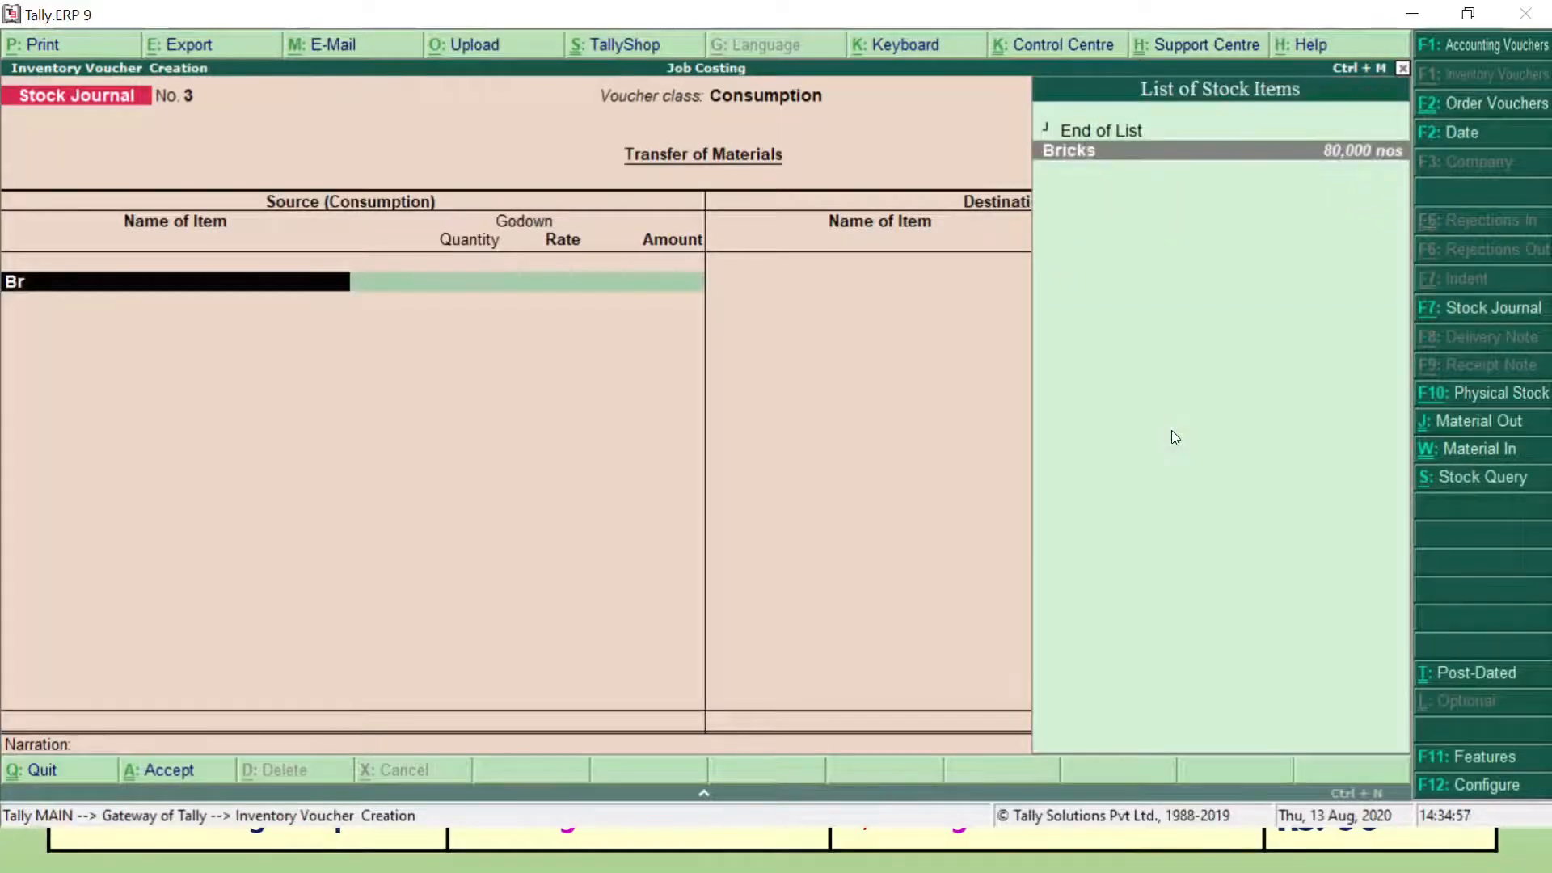
key(Return)
key(space)
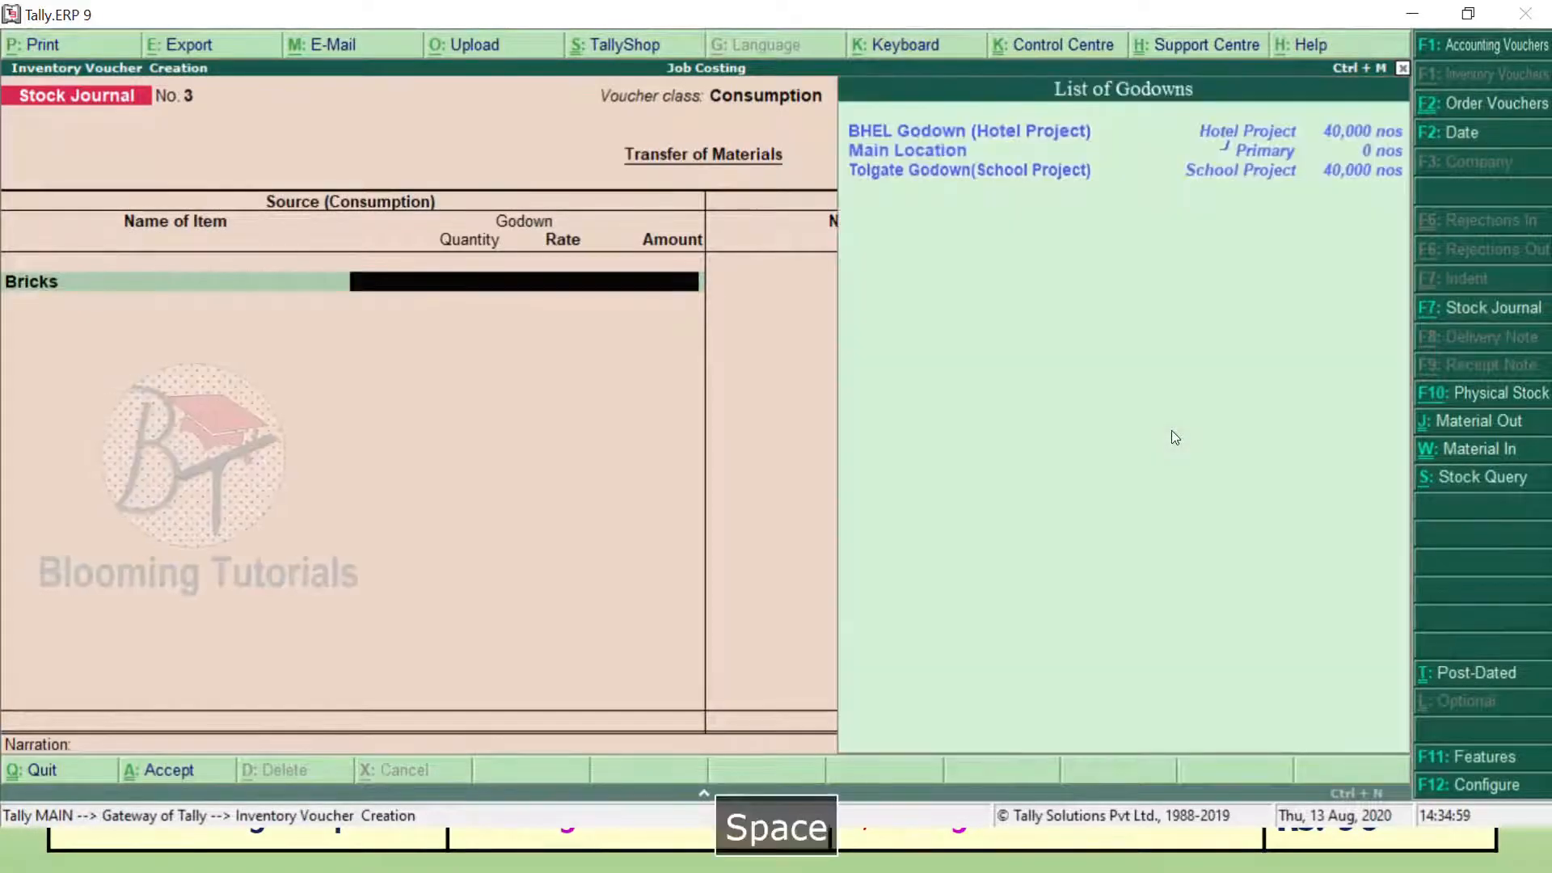
key(Down)
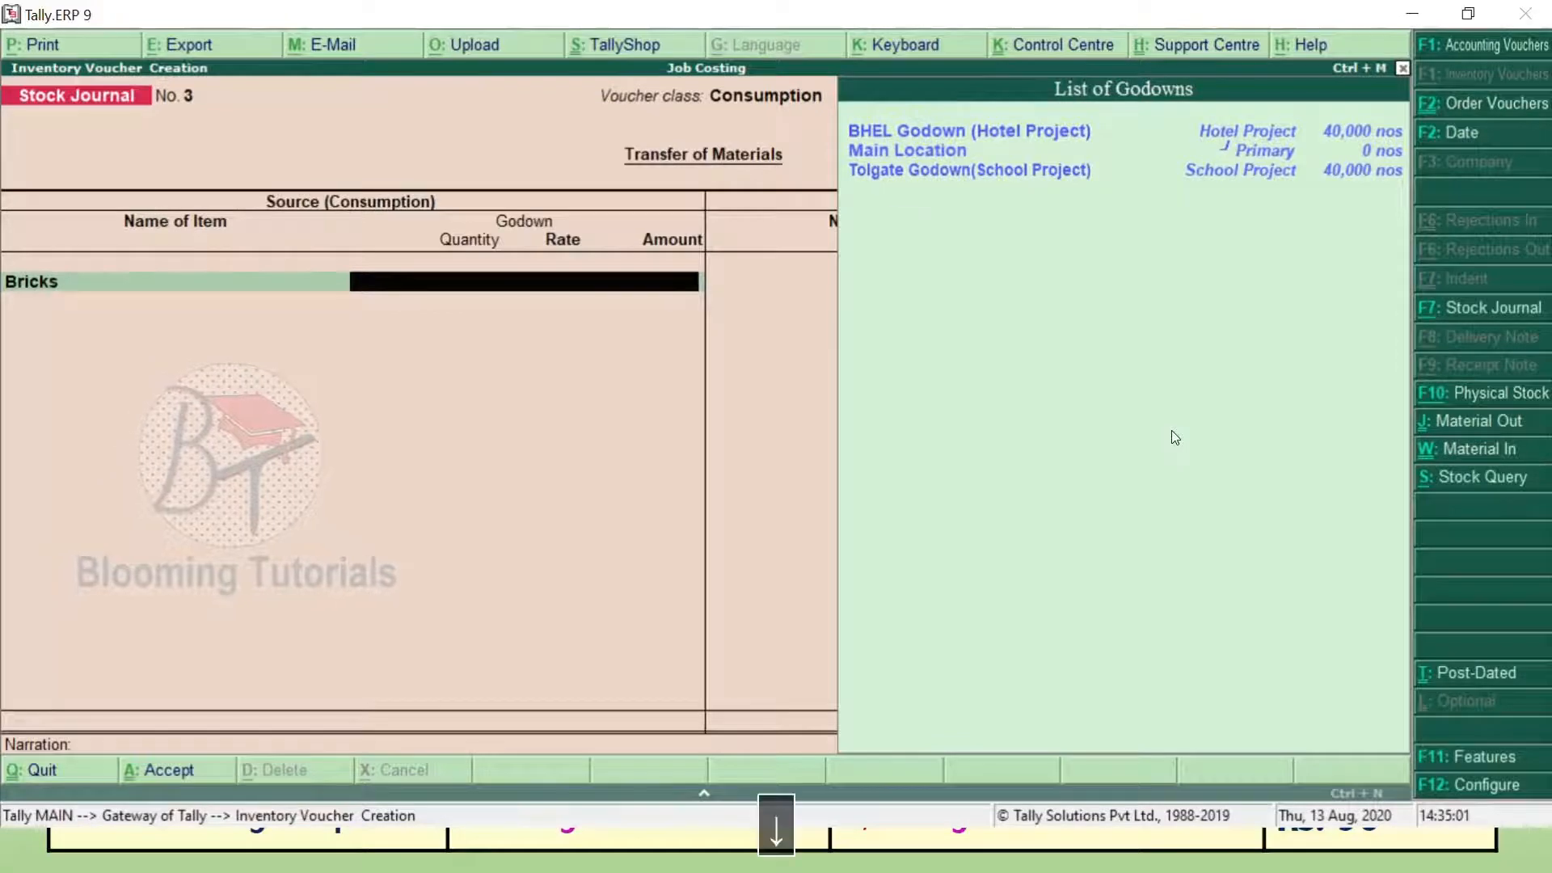
key(Return)
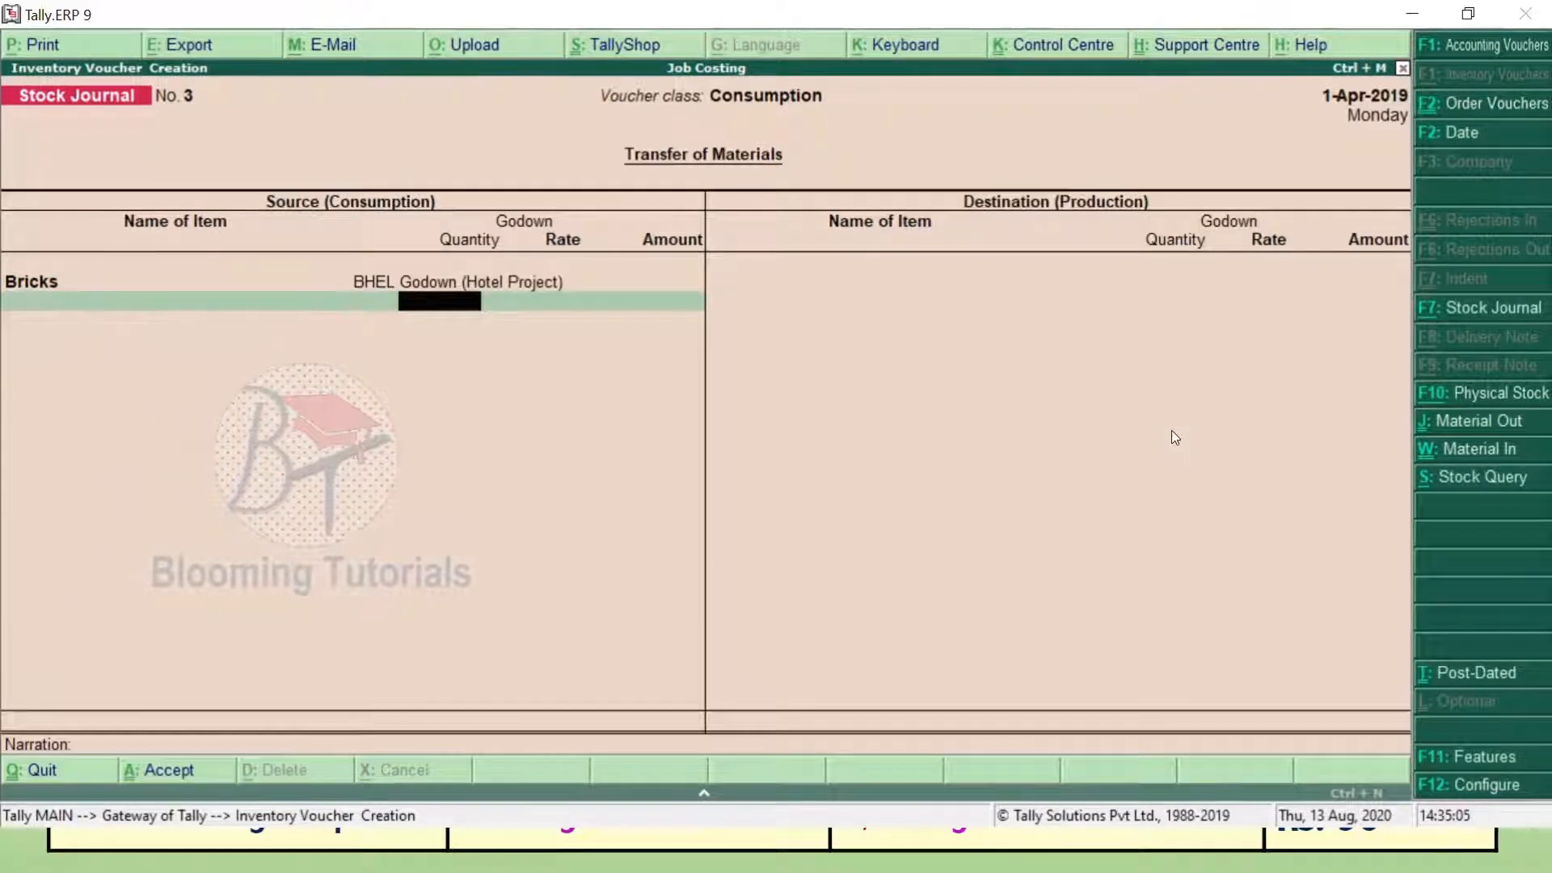
key(BackSpace)
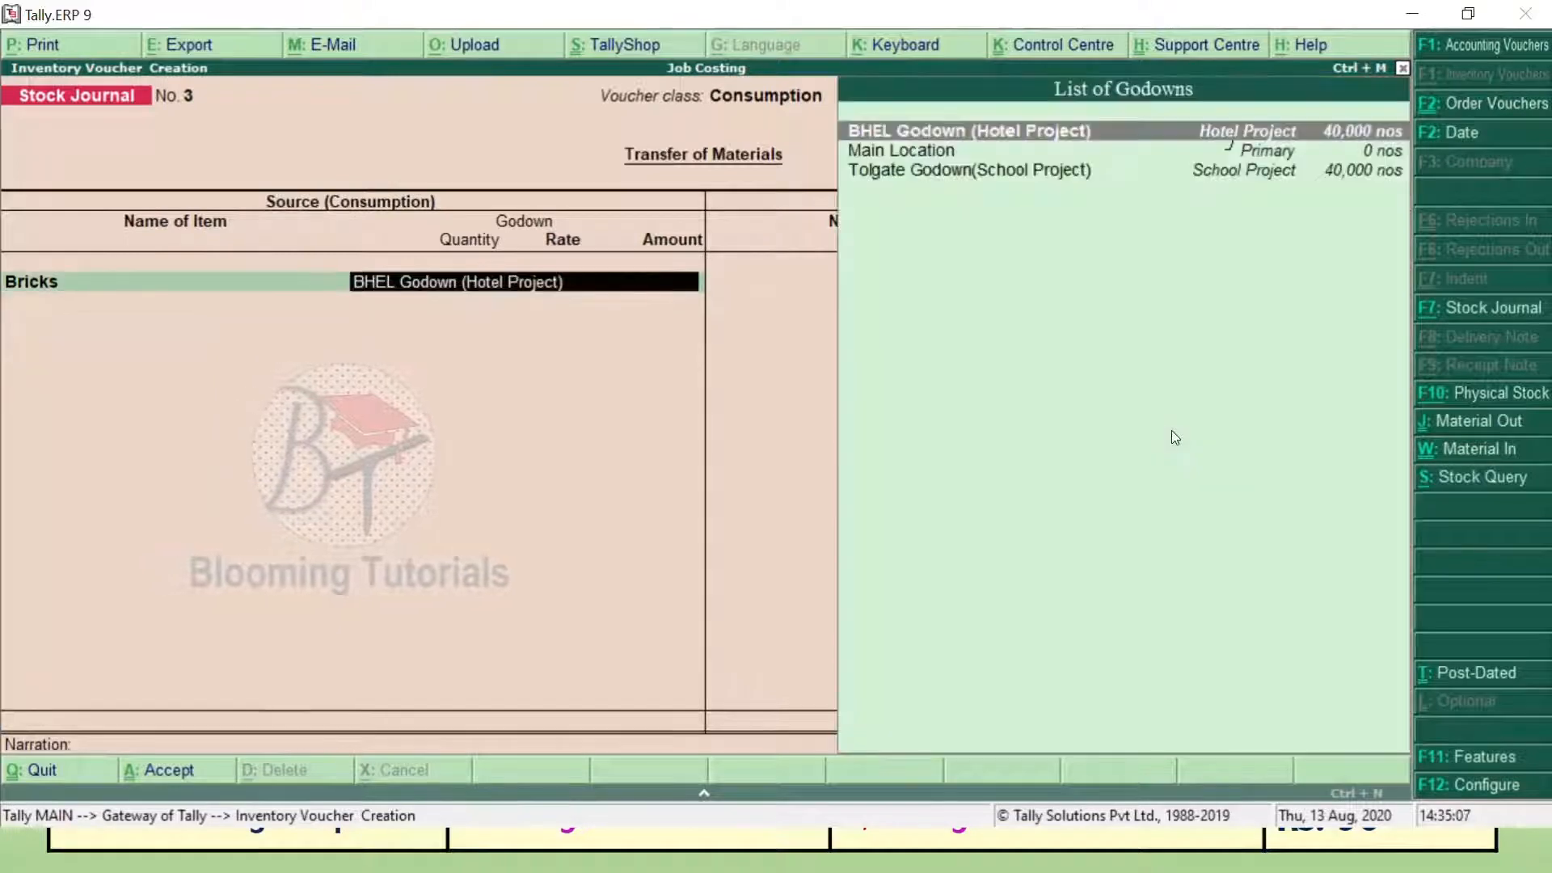
key(Return)
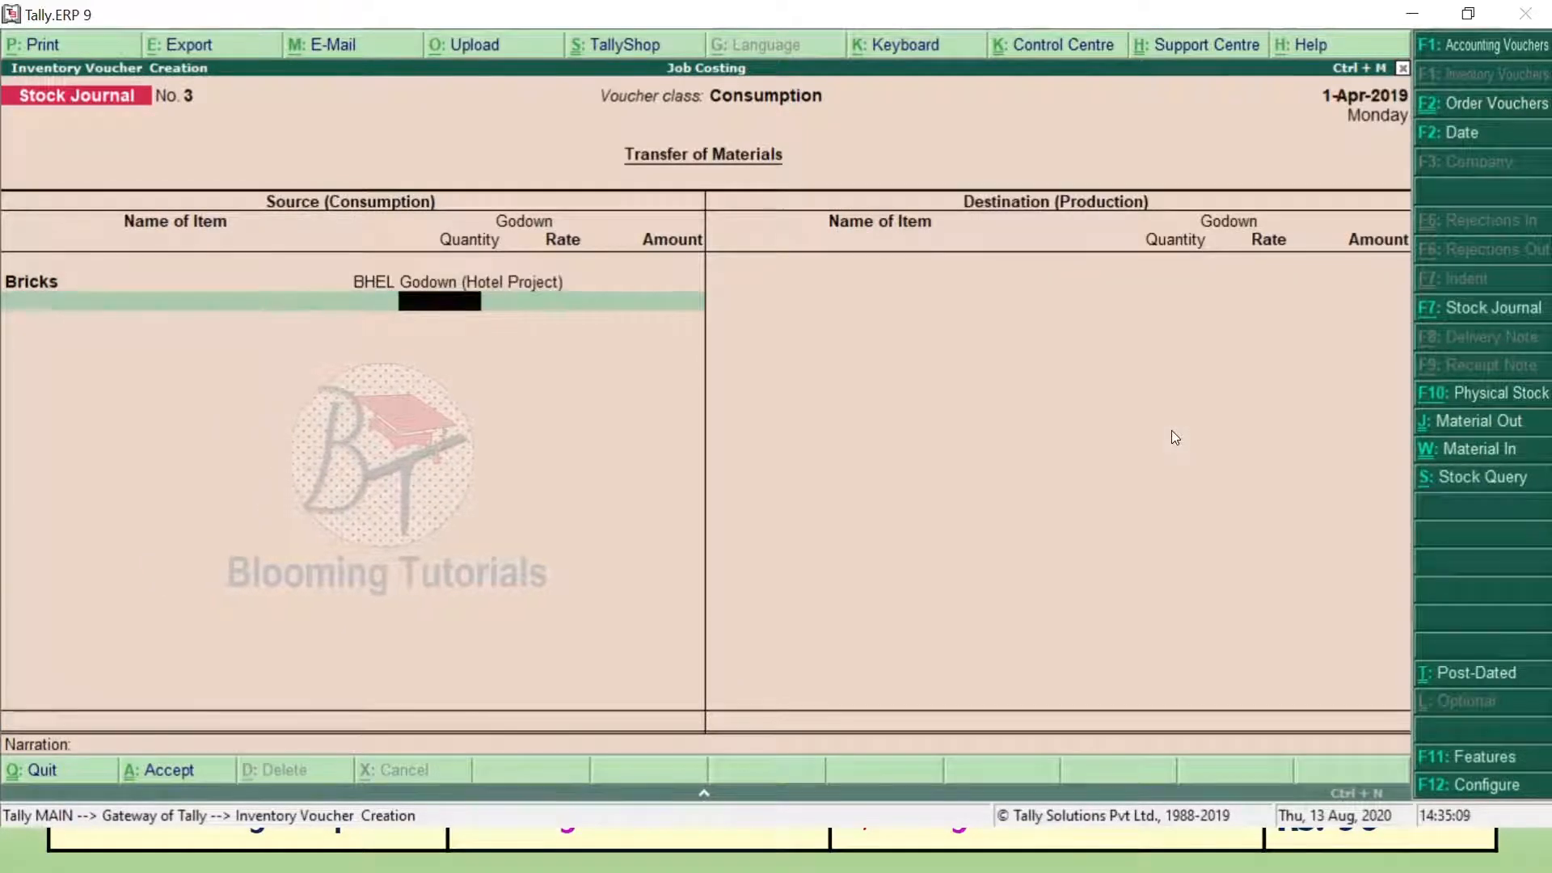
Look up the consumed brick quantity in the slides and enter 36,000 nos at a rate of 5.00 per nos.
key(alt+Tab)
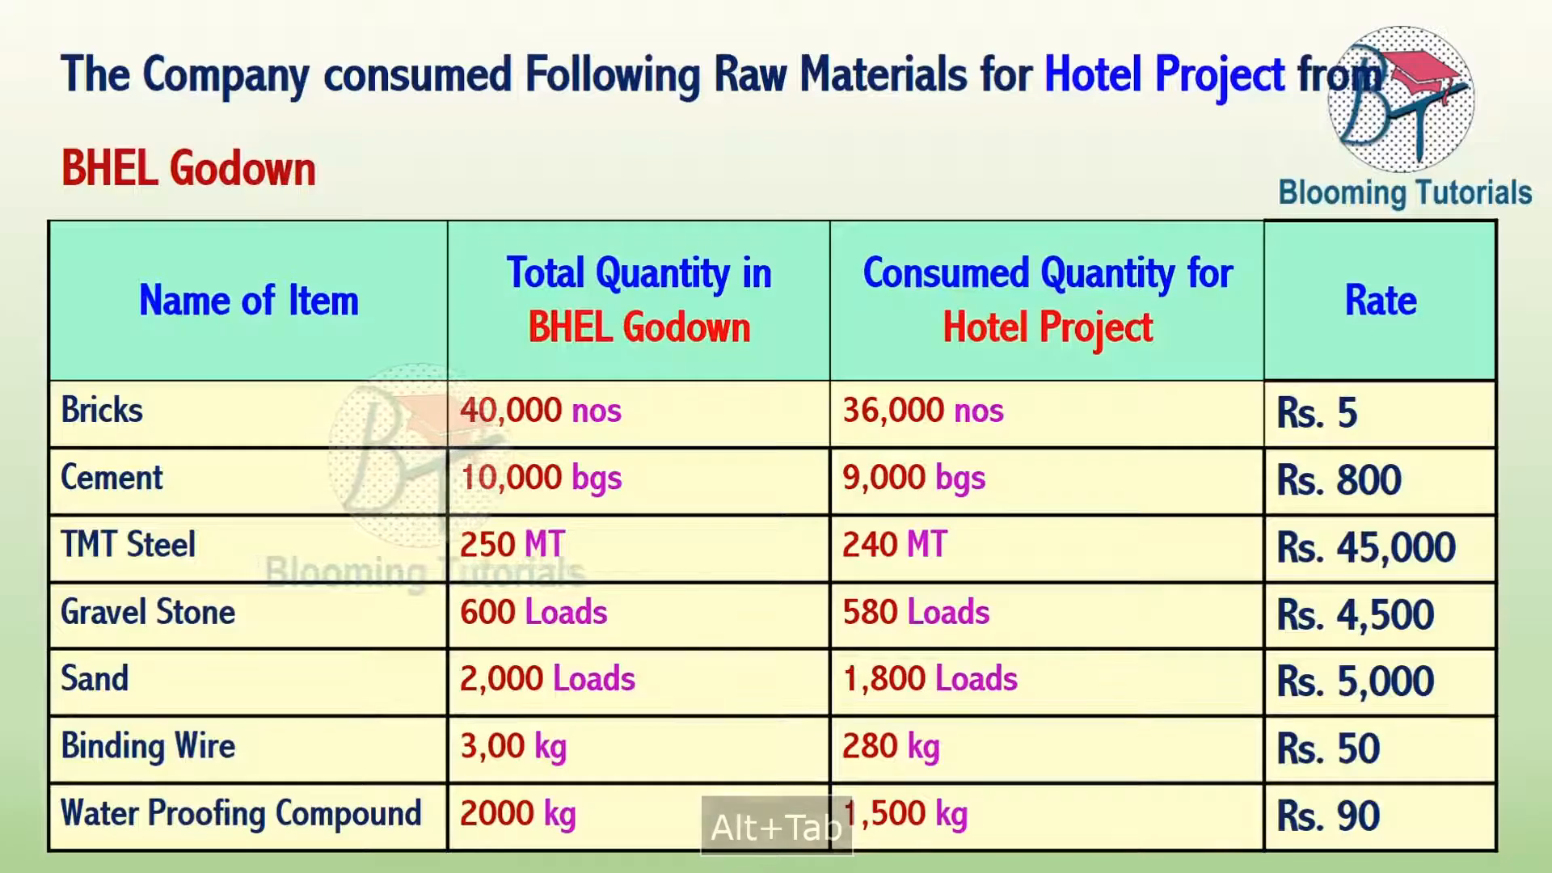
key(alt+Tab)
text(3600)
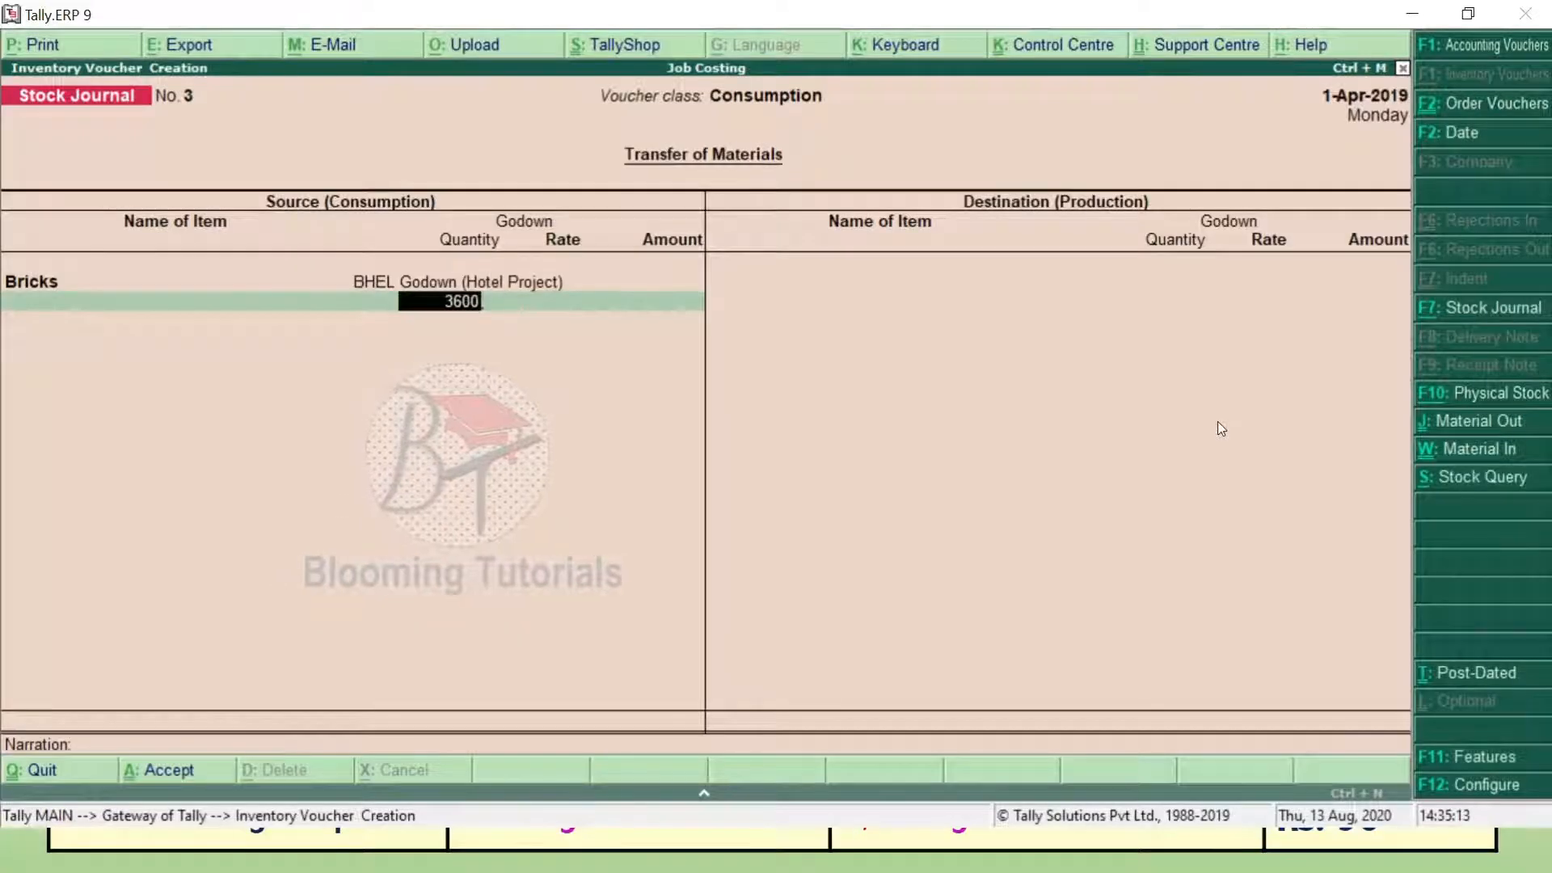
key(Return)
key(Return)
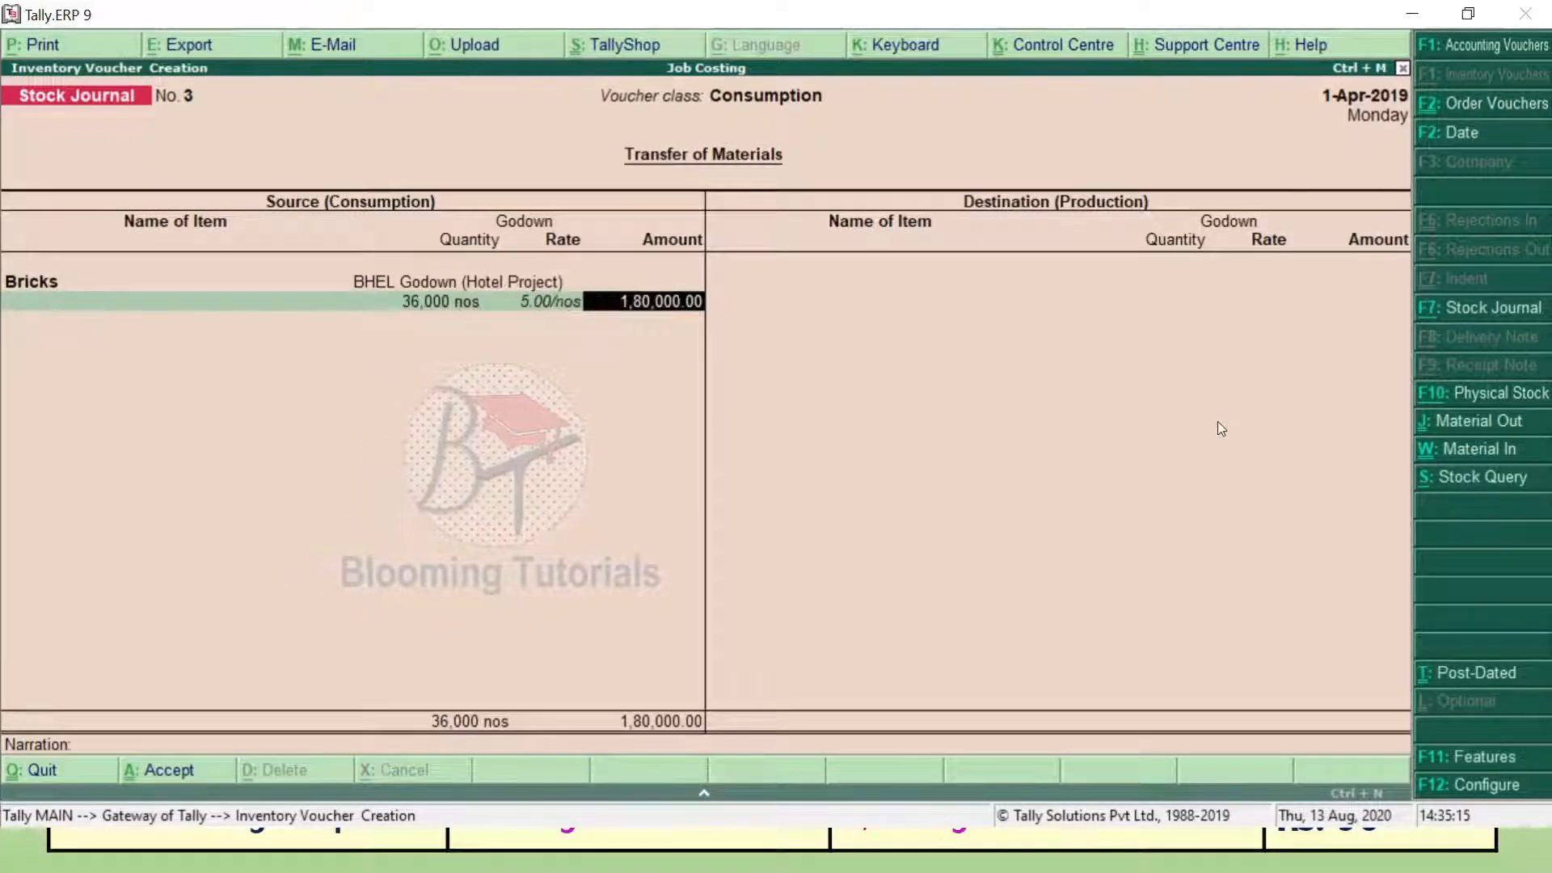
Add Cement as a source item from BHEL Godown (Hotel Project), checking the slides, with 9,000 bgs at a rate of 800.00 per bgs.
key(Return)
text(Ce)
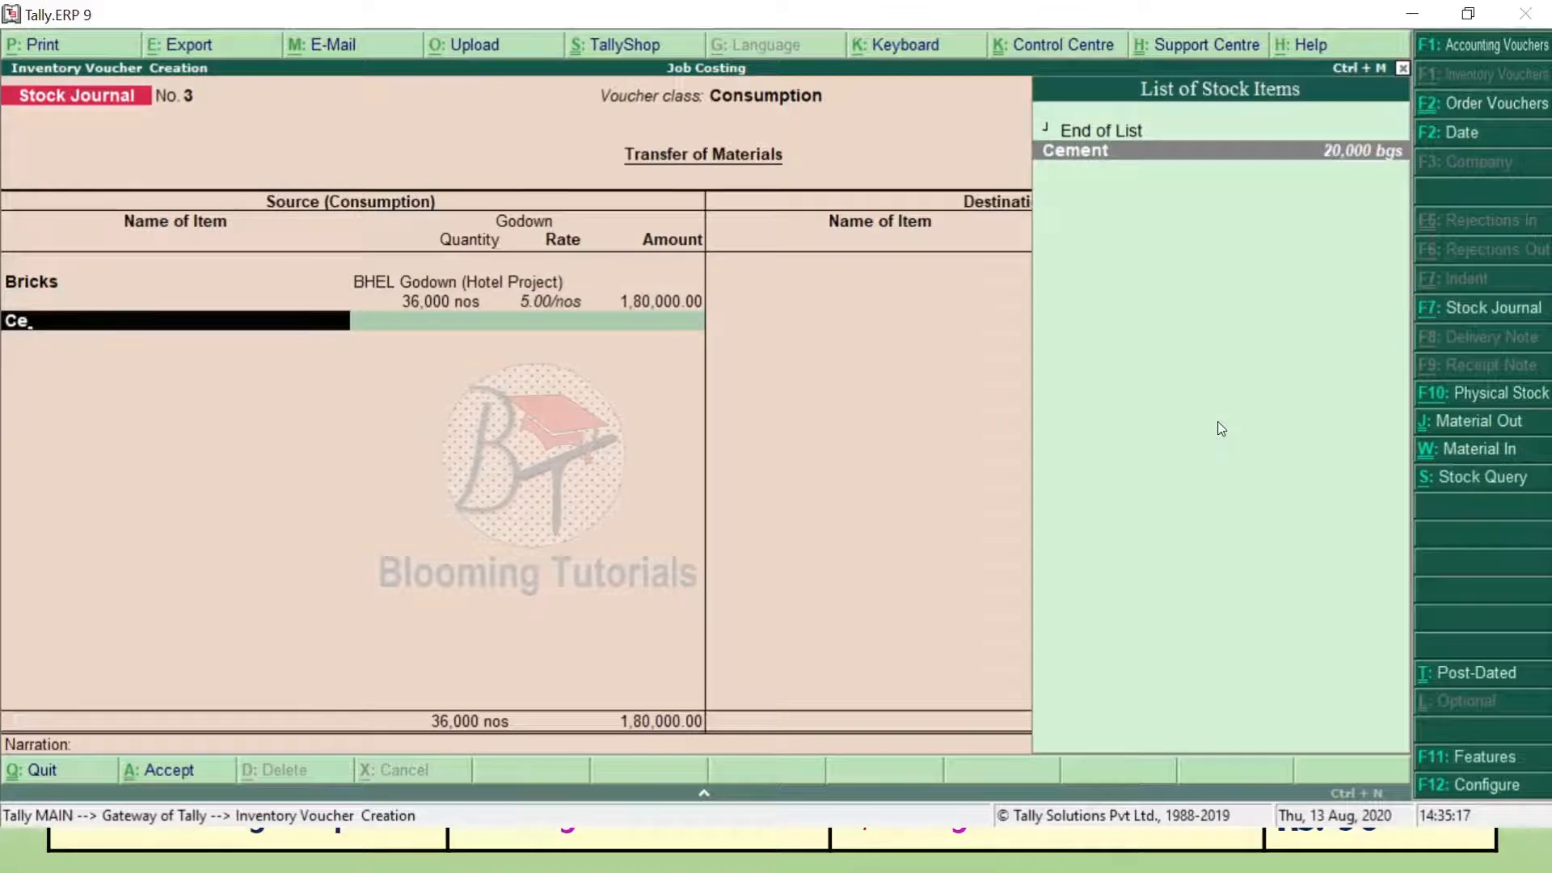
key(Return)
text(B)
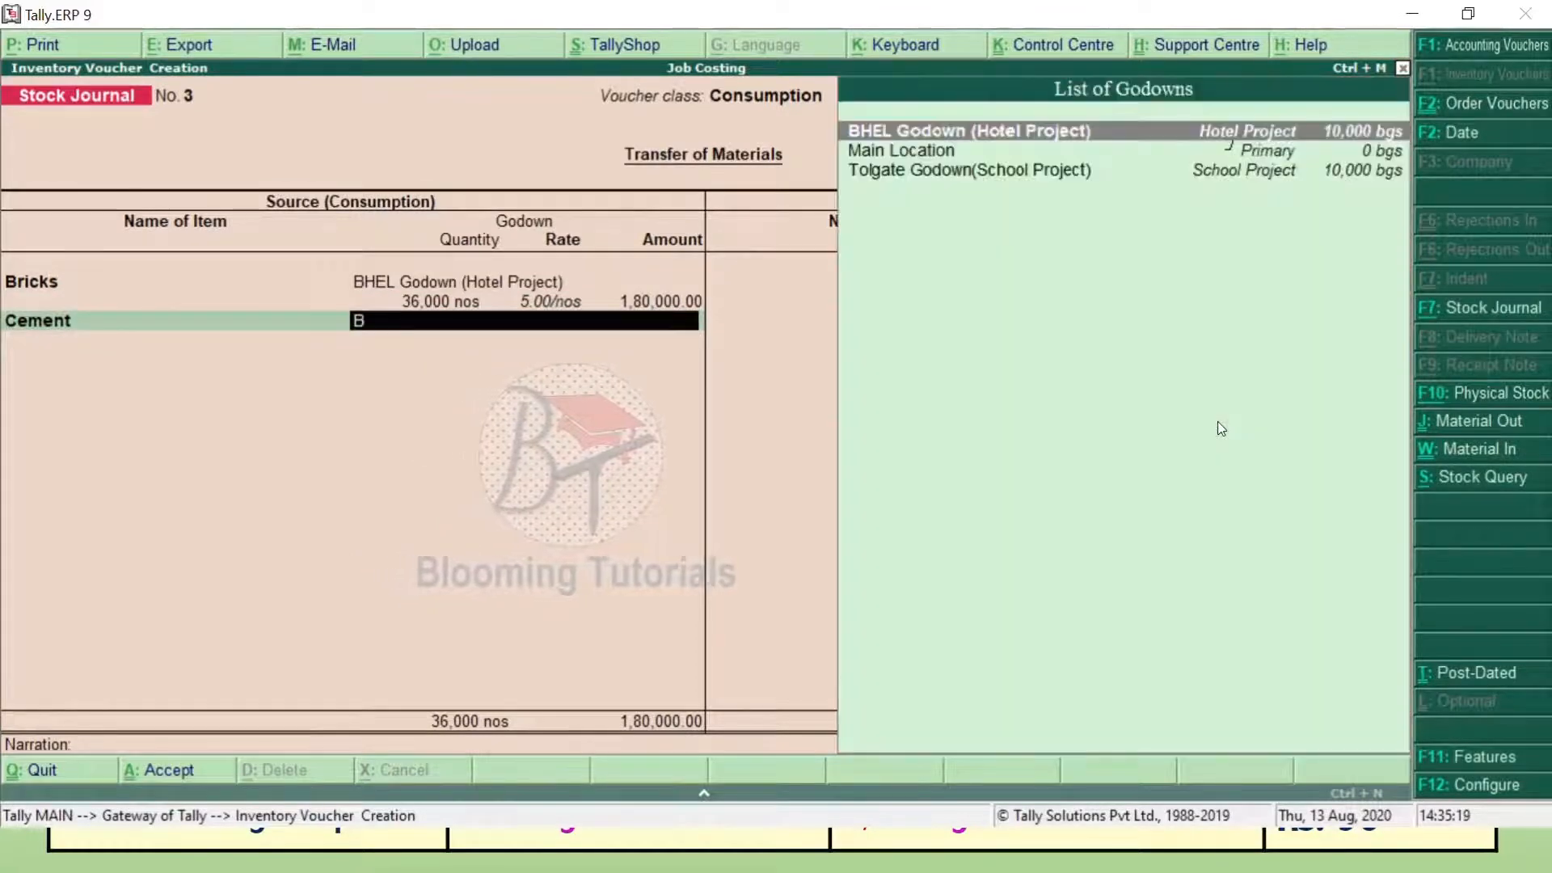
key(Return)
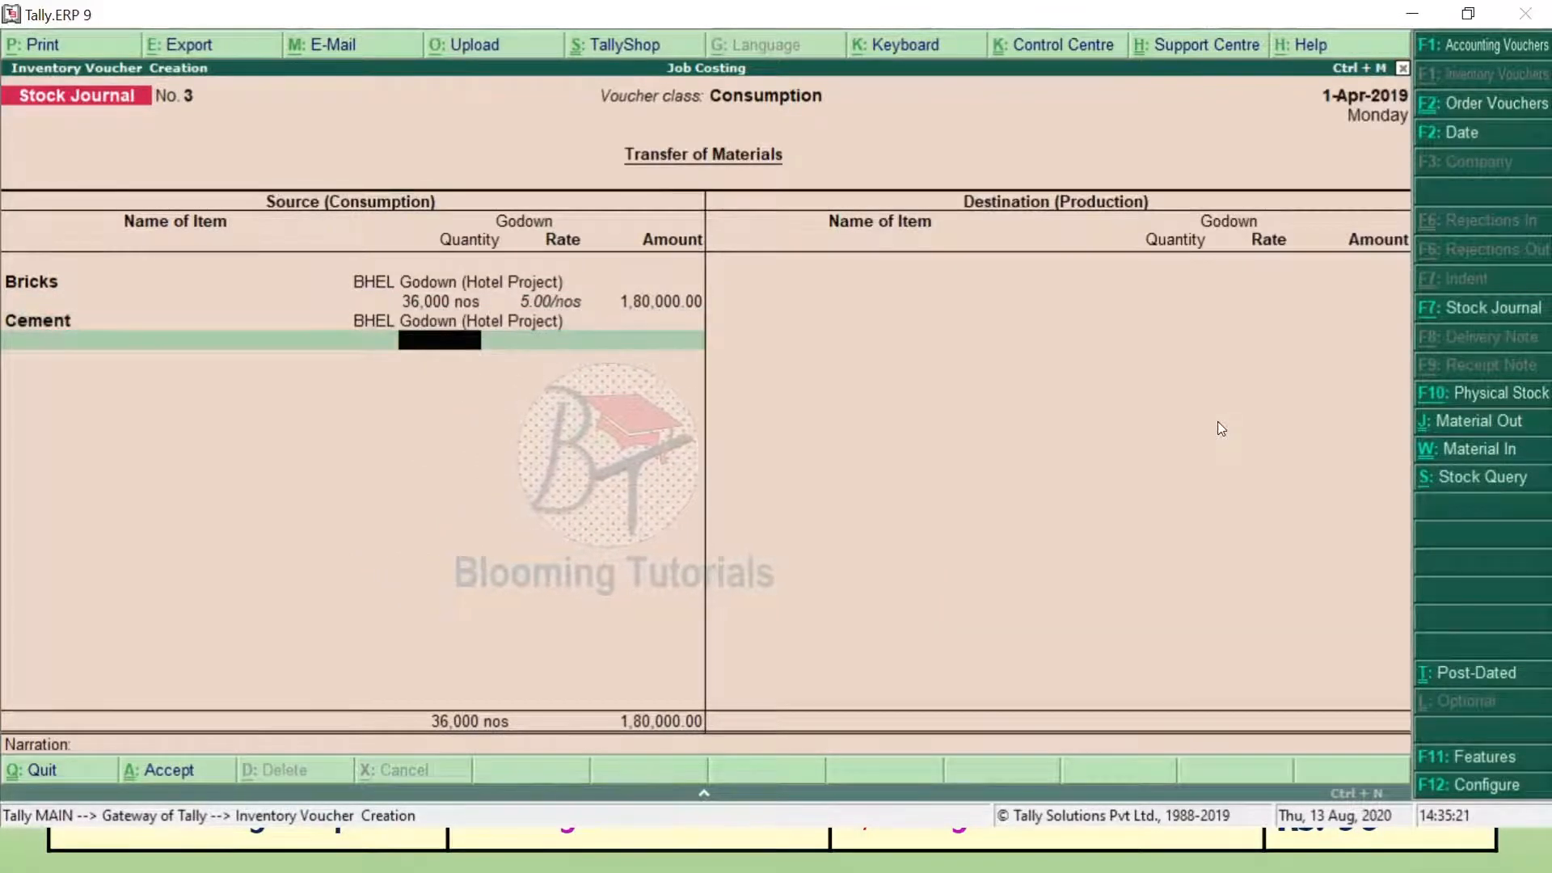
key(alt+Tab)
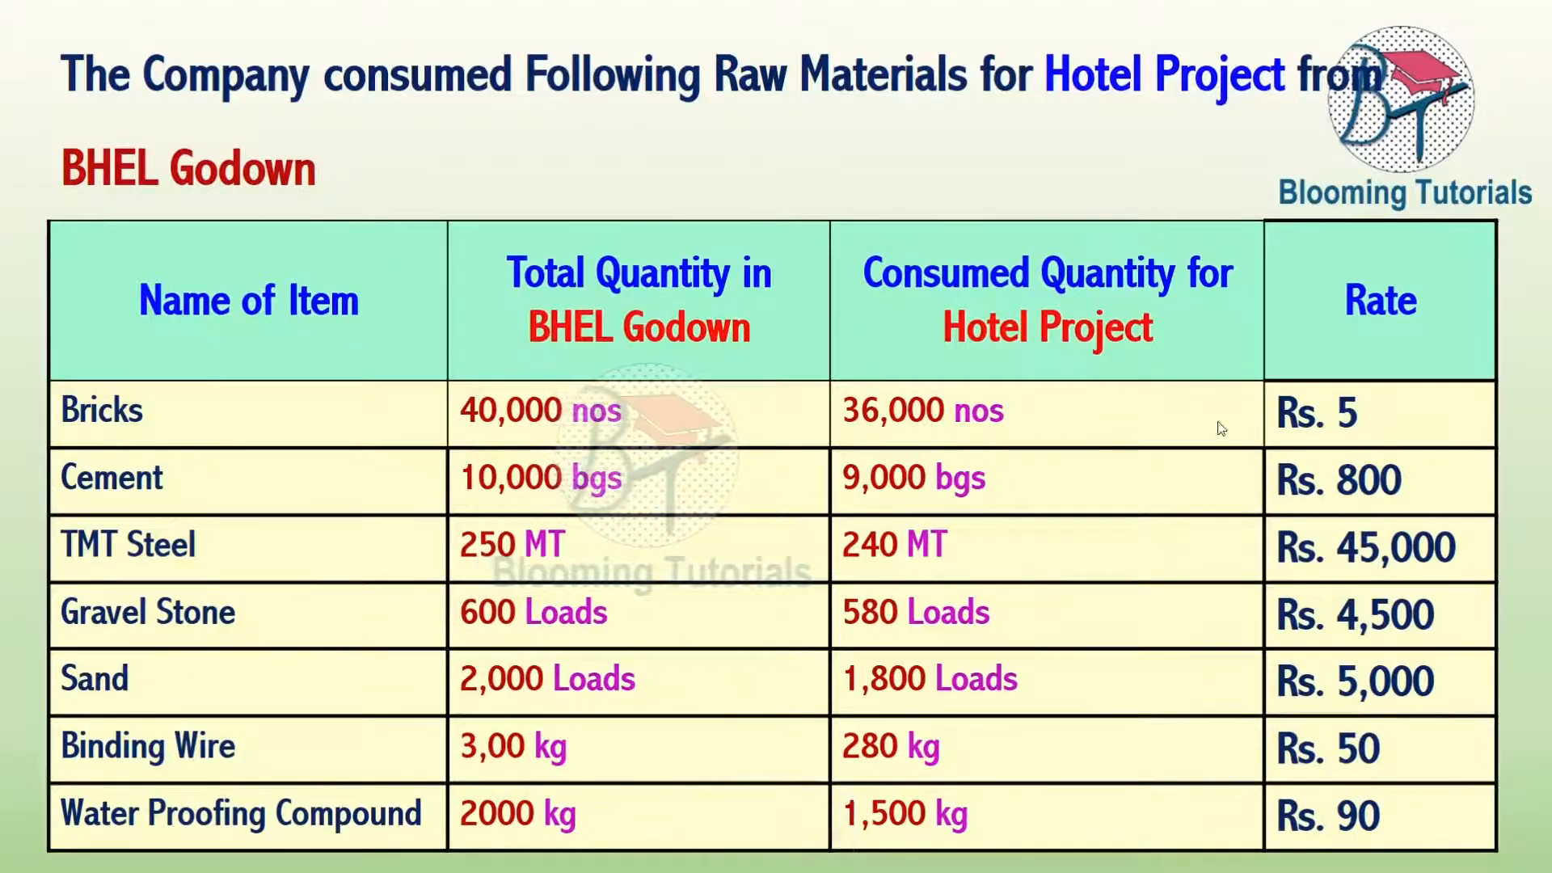
key(alt+Tab)
text(9,00)
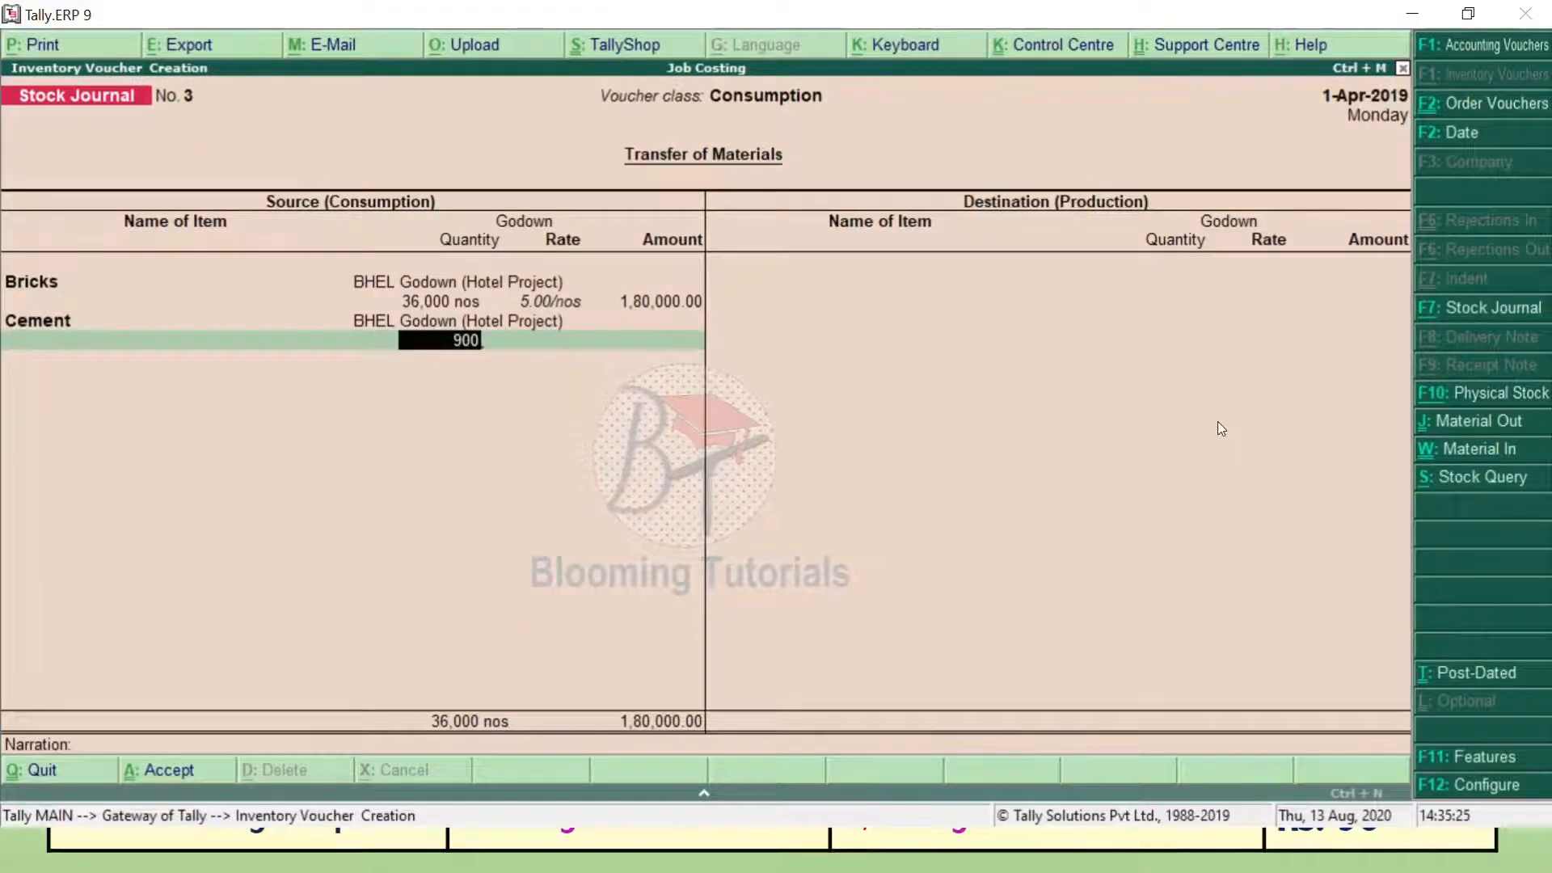
text(0)
key(Return)
key(Return)
key(Return)
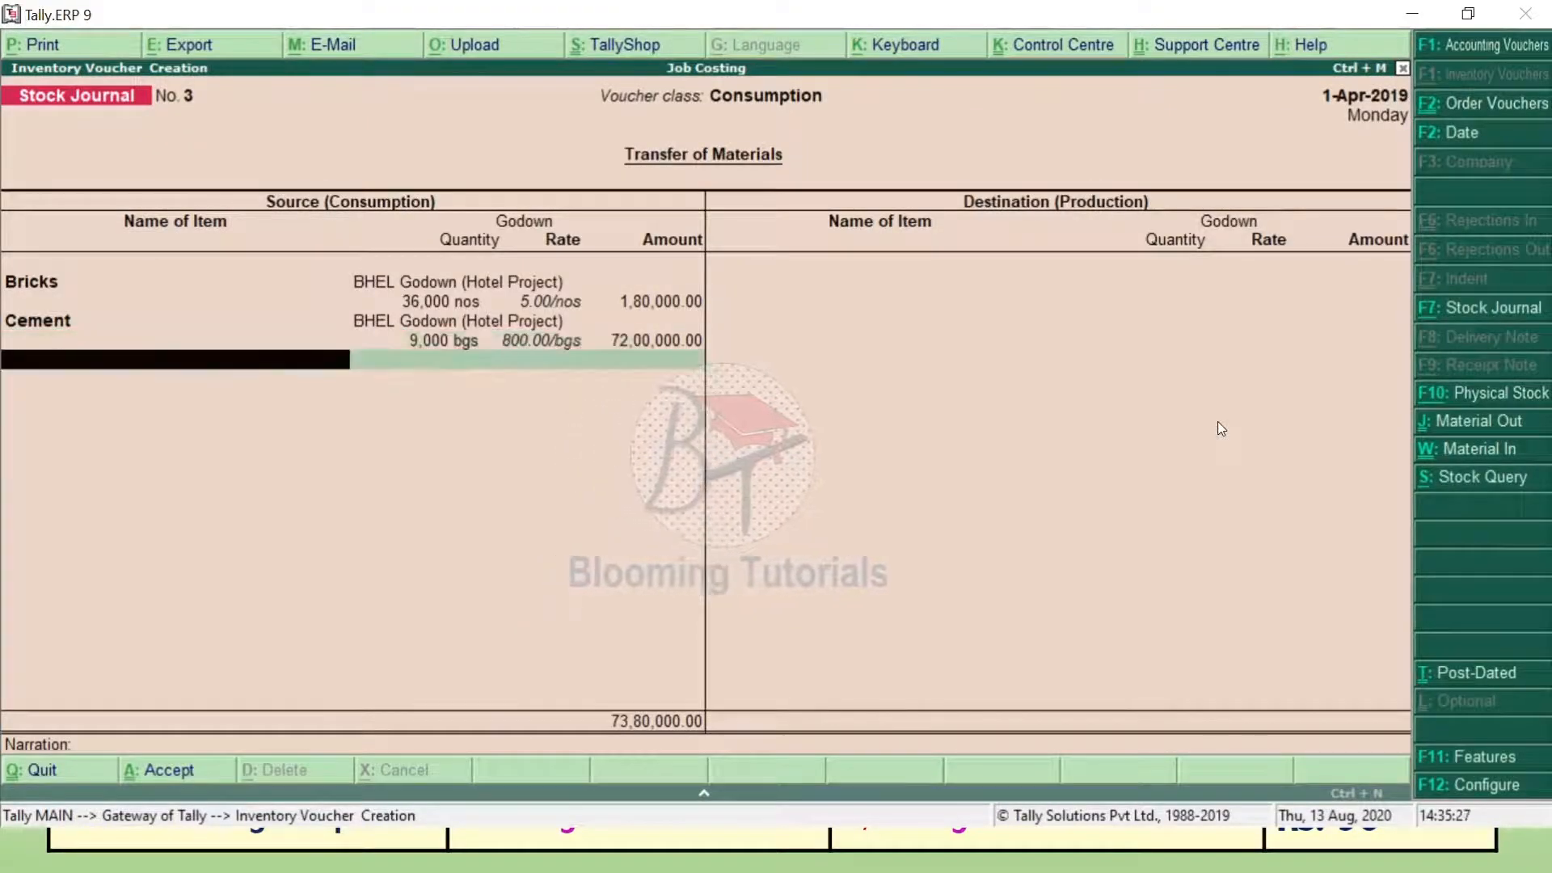
Add TMT Steel as the next source item, drawn from BHEL Godown (Hotel Project).
key(space)
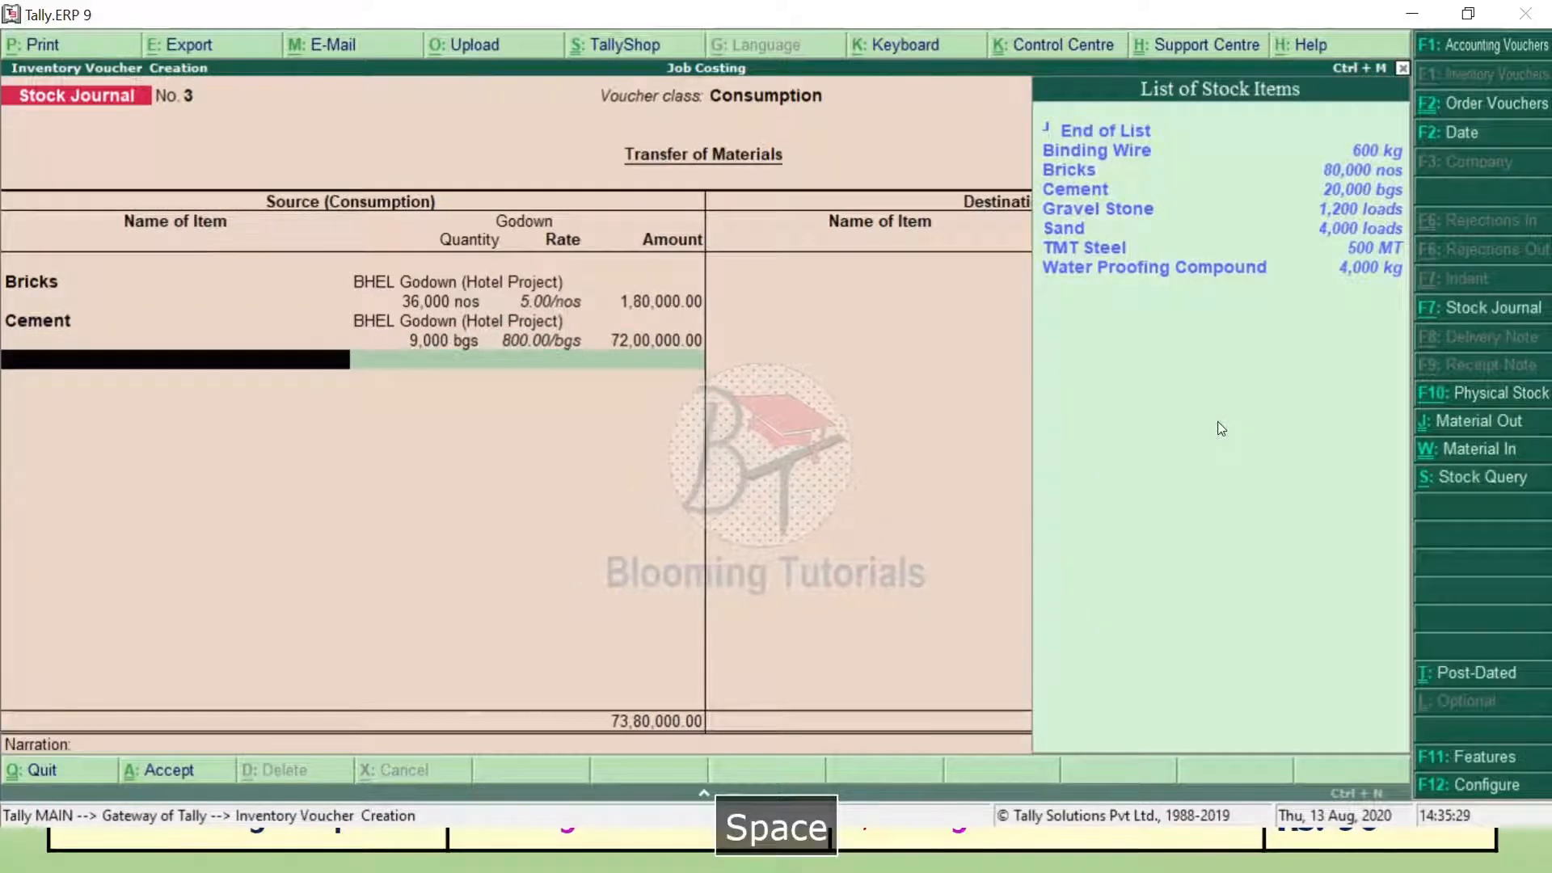
key(Down)
key(Down)
key(Down)
key(Down)
key(Down)
key(Down)
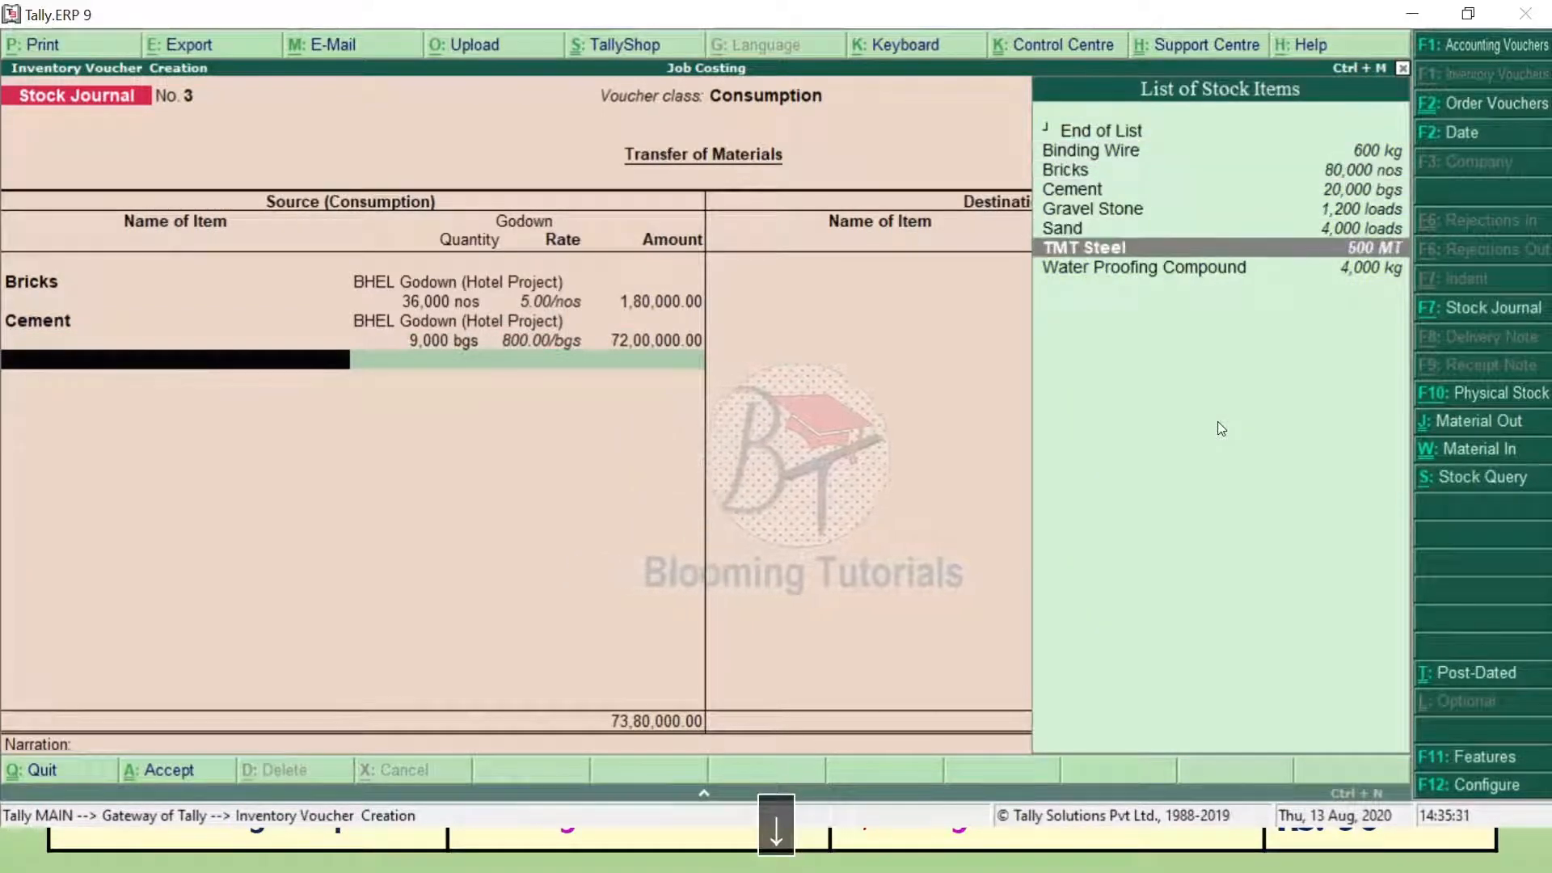
key(Return)
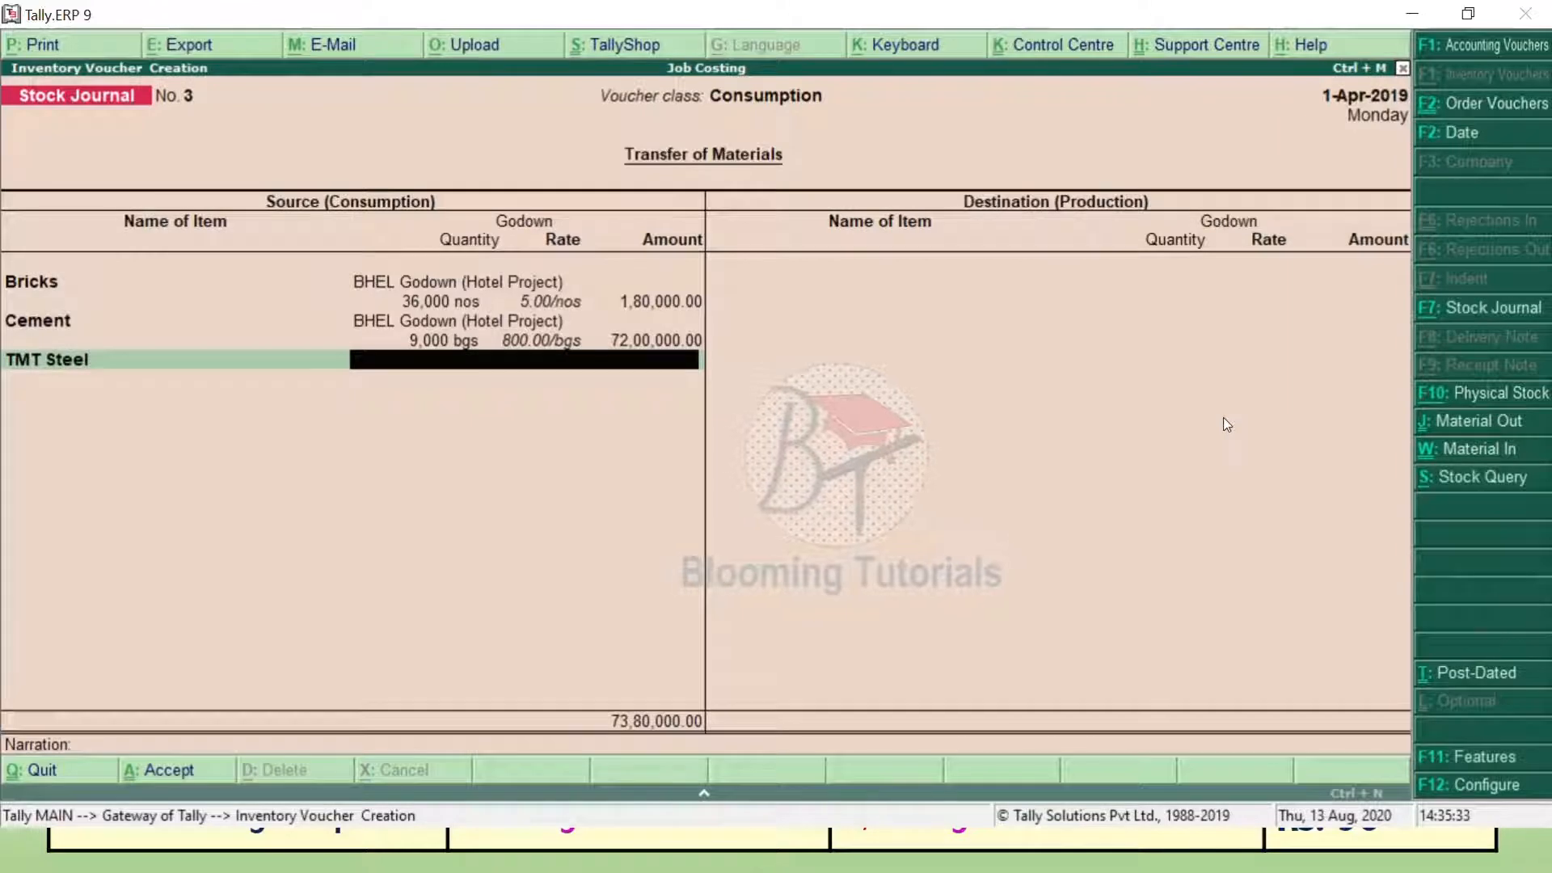
text(B)
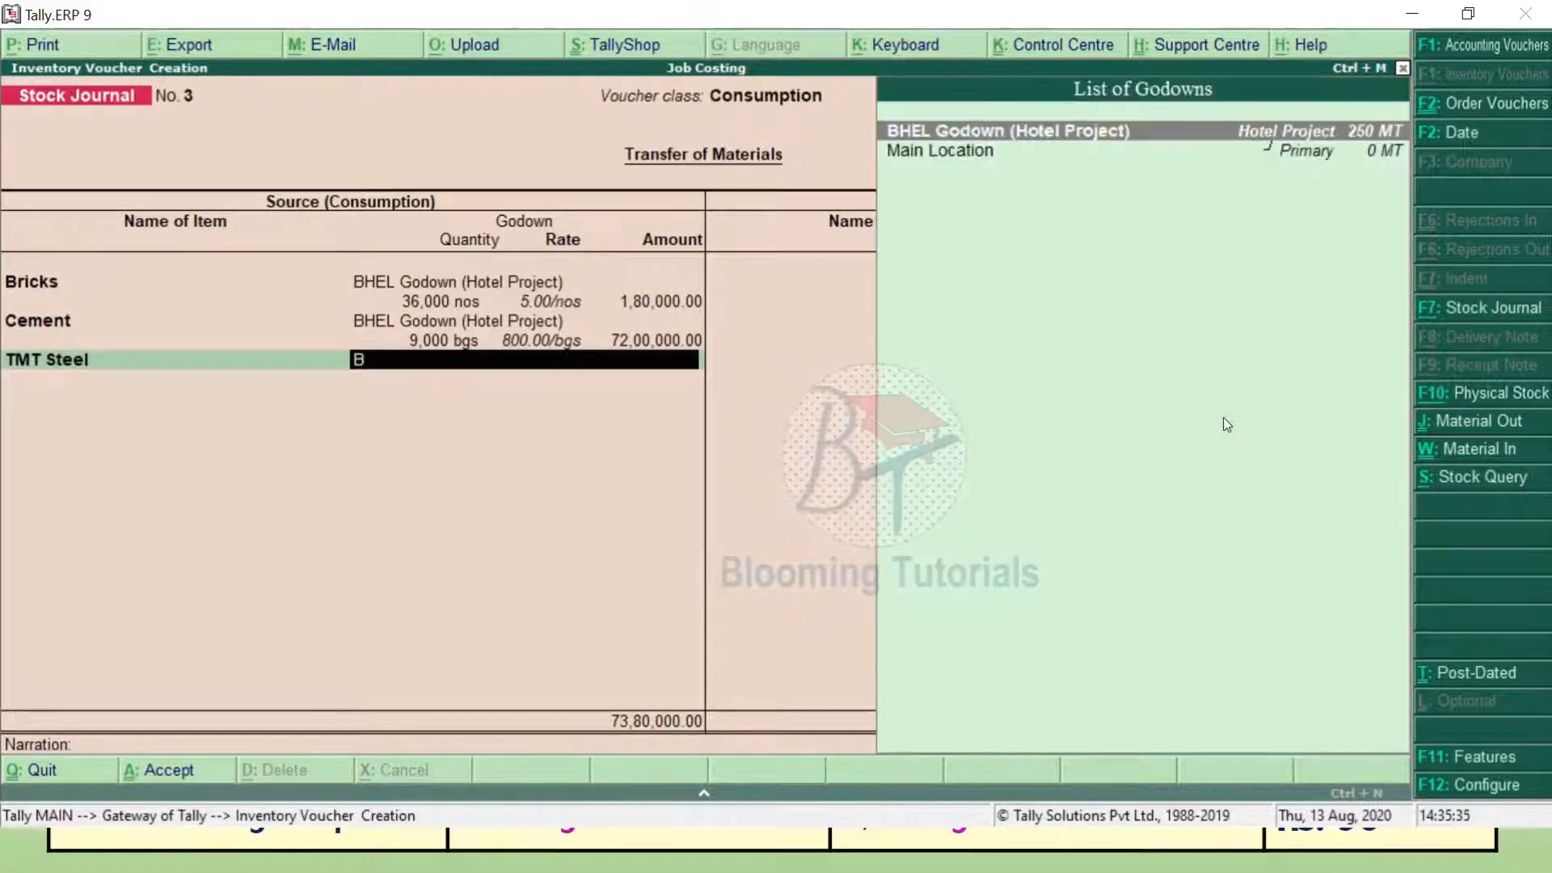
key(Return)
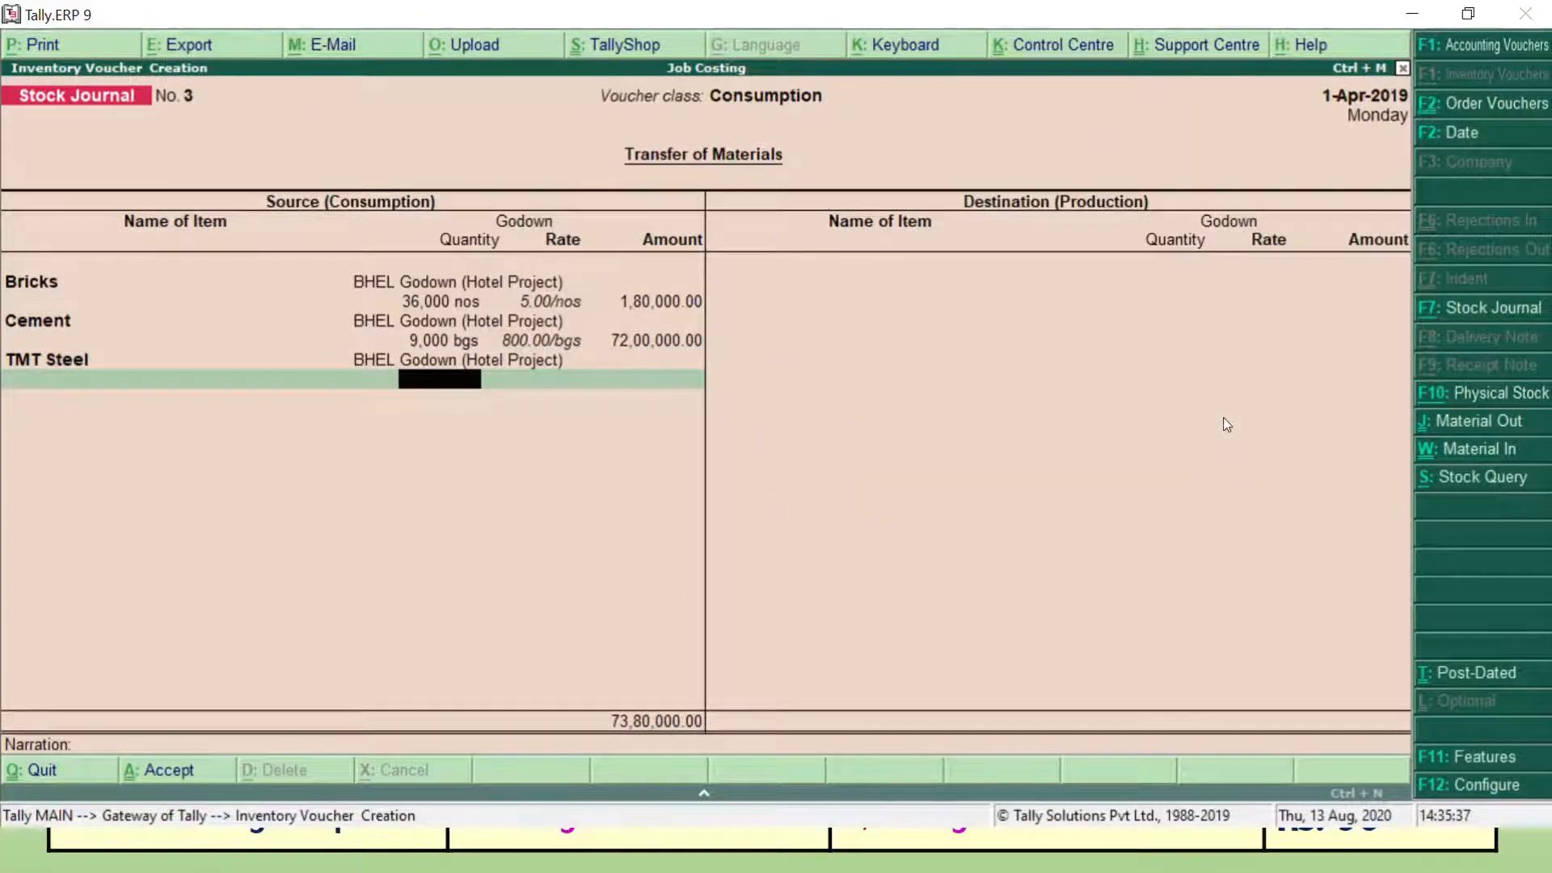
Look up the consumed TMT Steel quantity in the slides and enter 240 MT at a rate of 45,000.00 per MT.
key(alt+Tab)
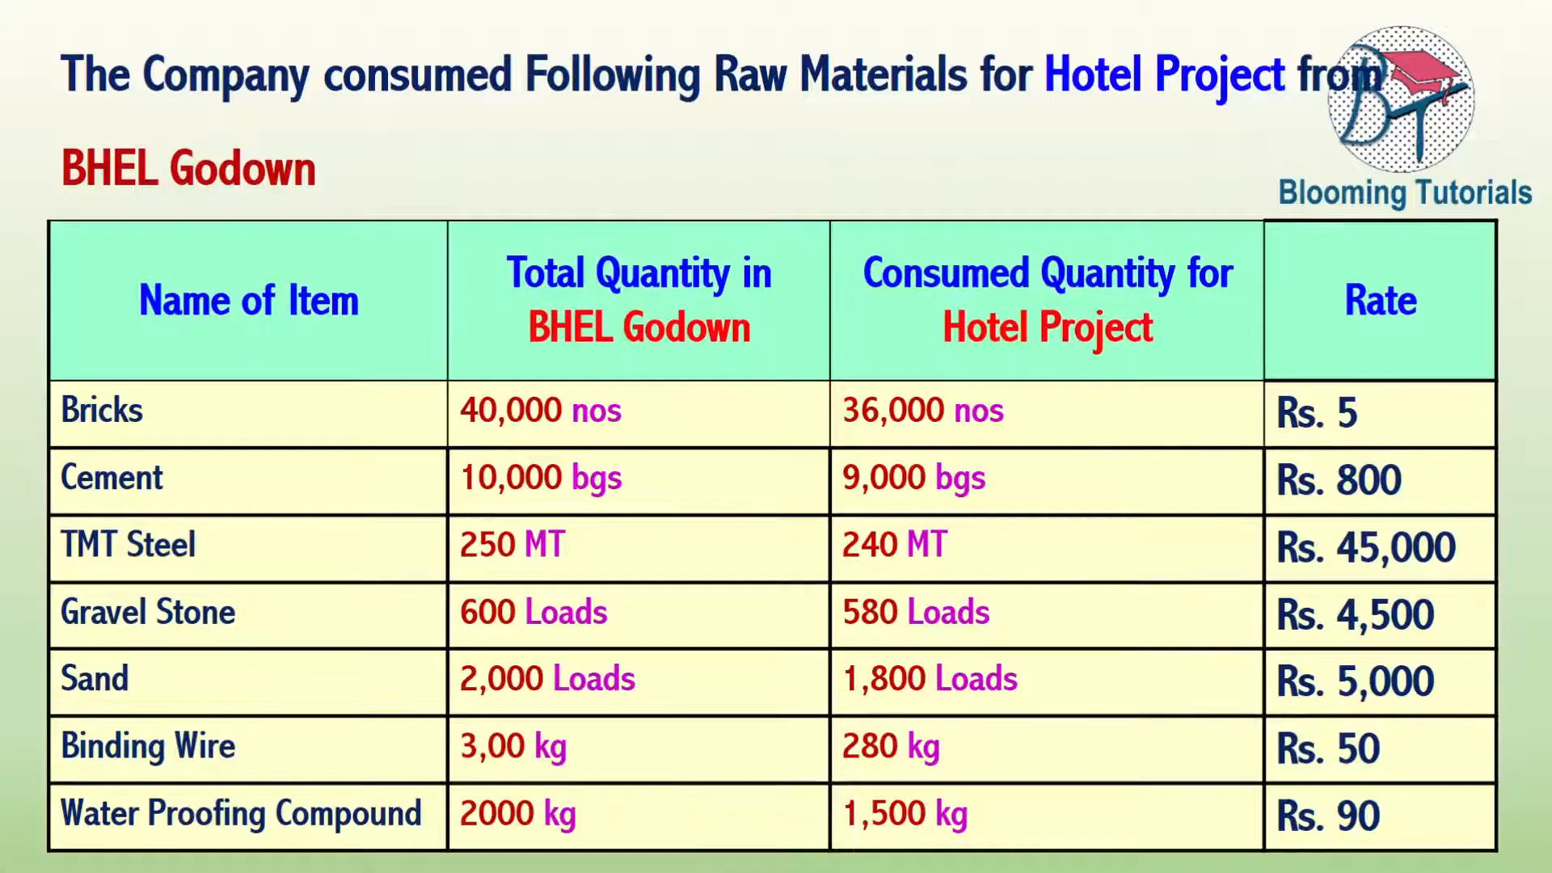
key(alt+Tab)
text(2)
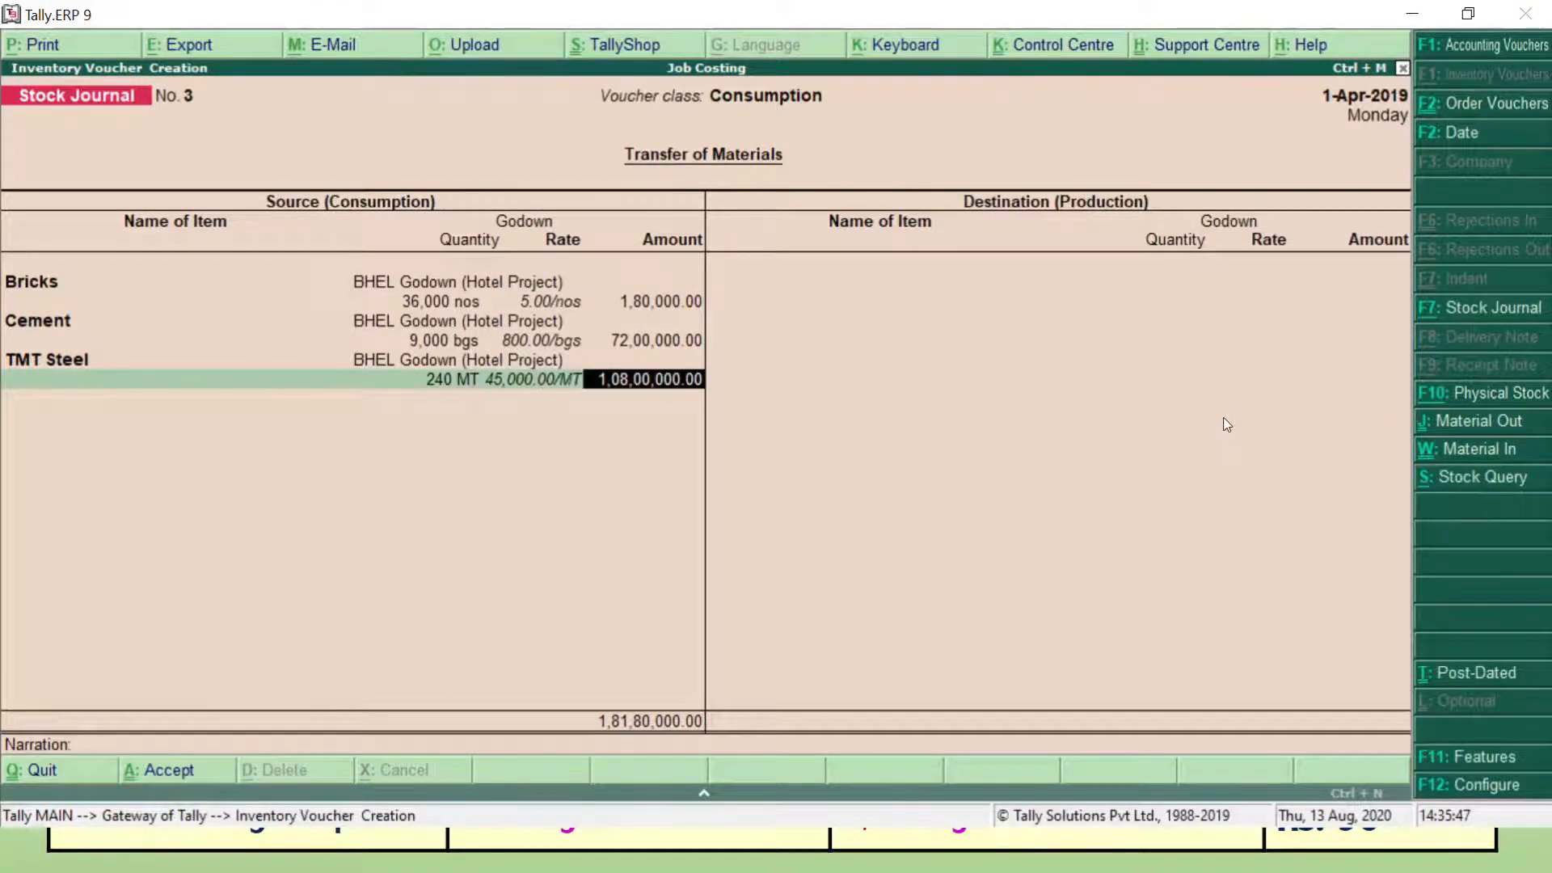
key(Return)
Add Gravel Stone from BHEL Godown (Hotel Project), checking the slides, with 580 loads at a rate of 4,500.00 per load.
text(G)
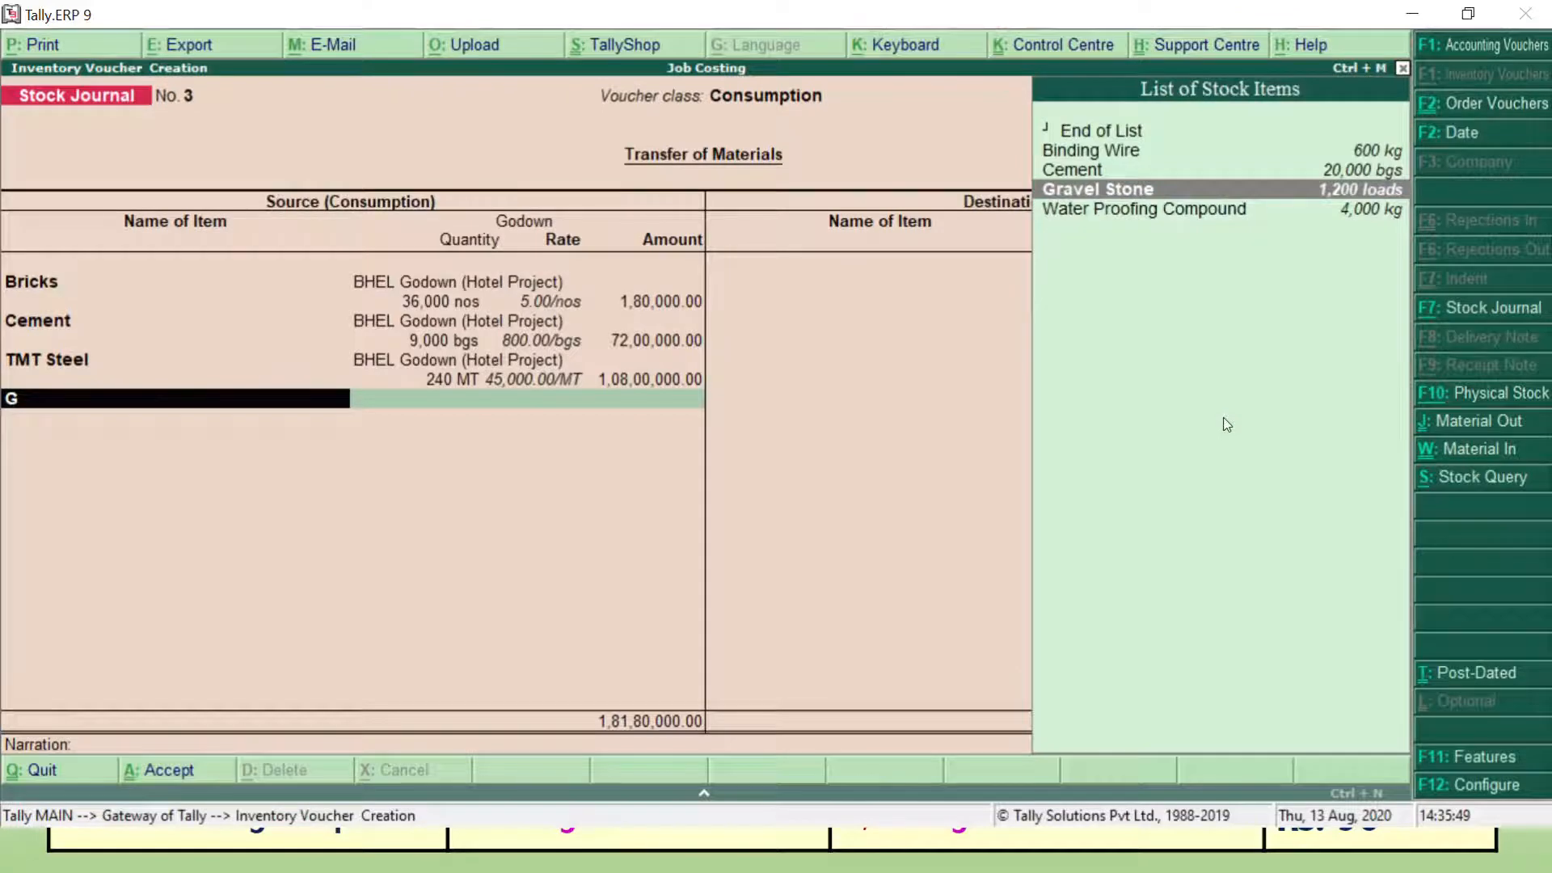
key(Return)
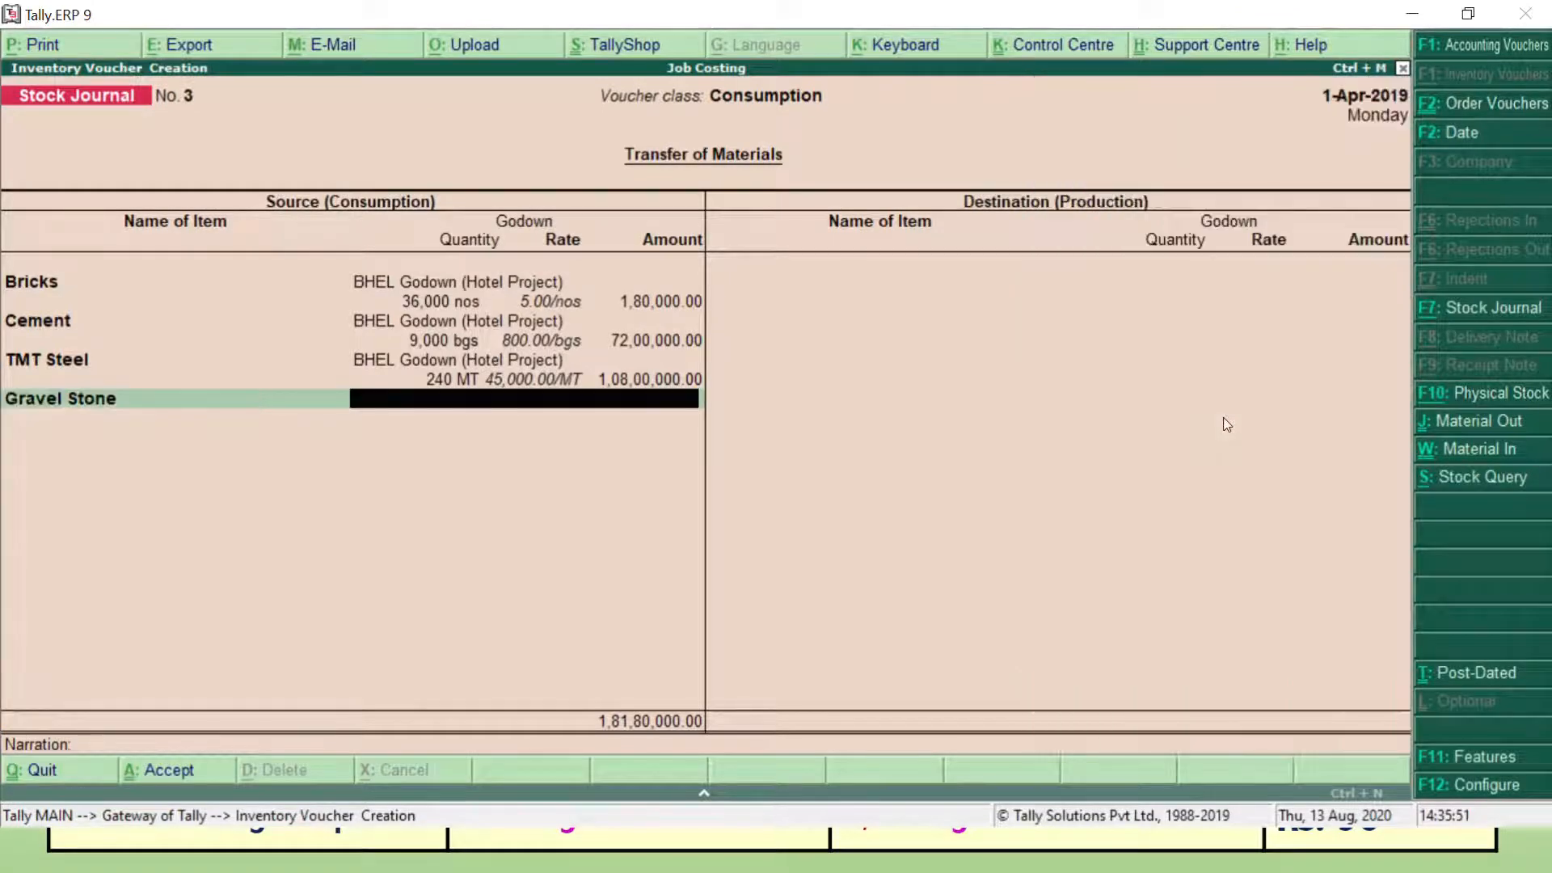
text(B)
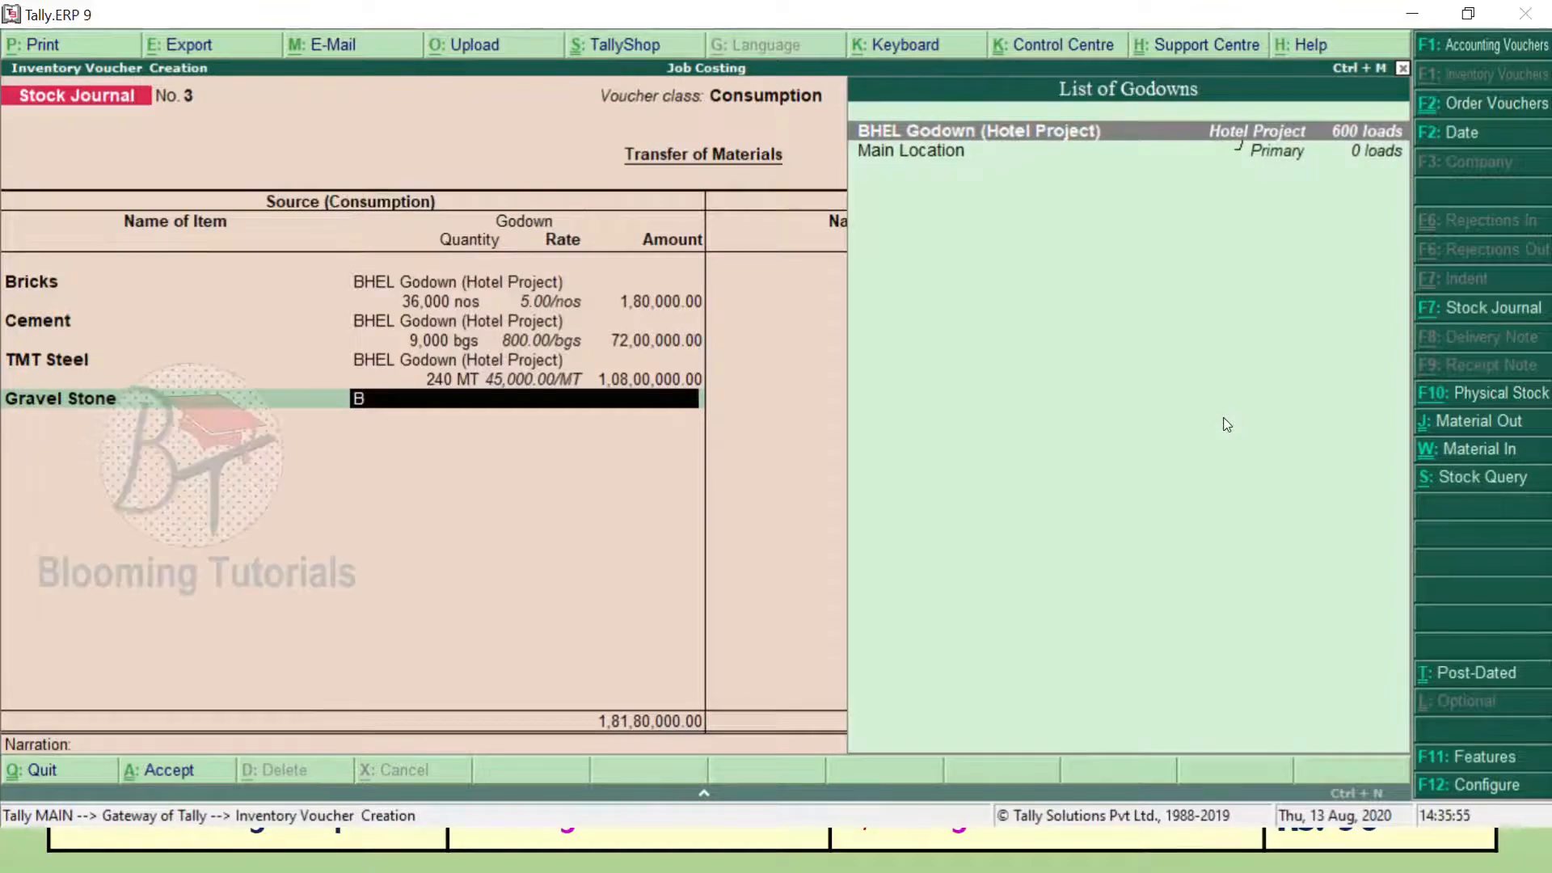
key(Return)
key(alt+Tab)
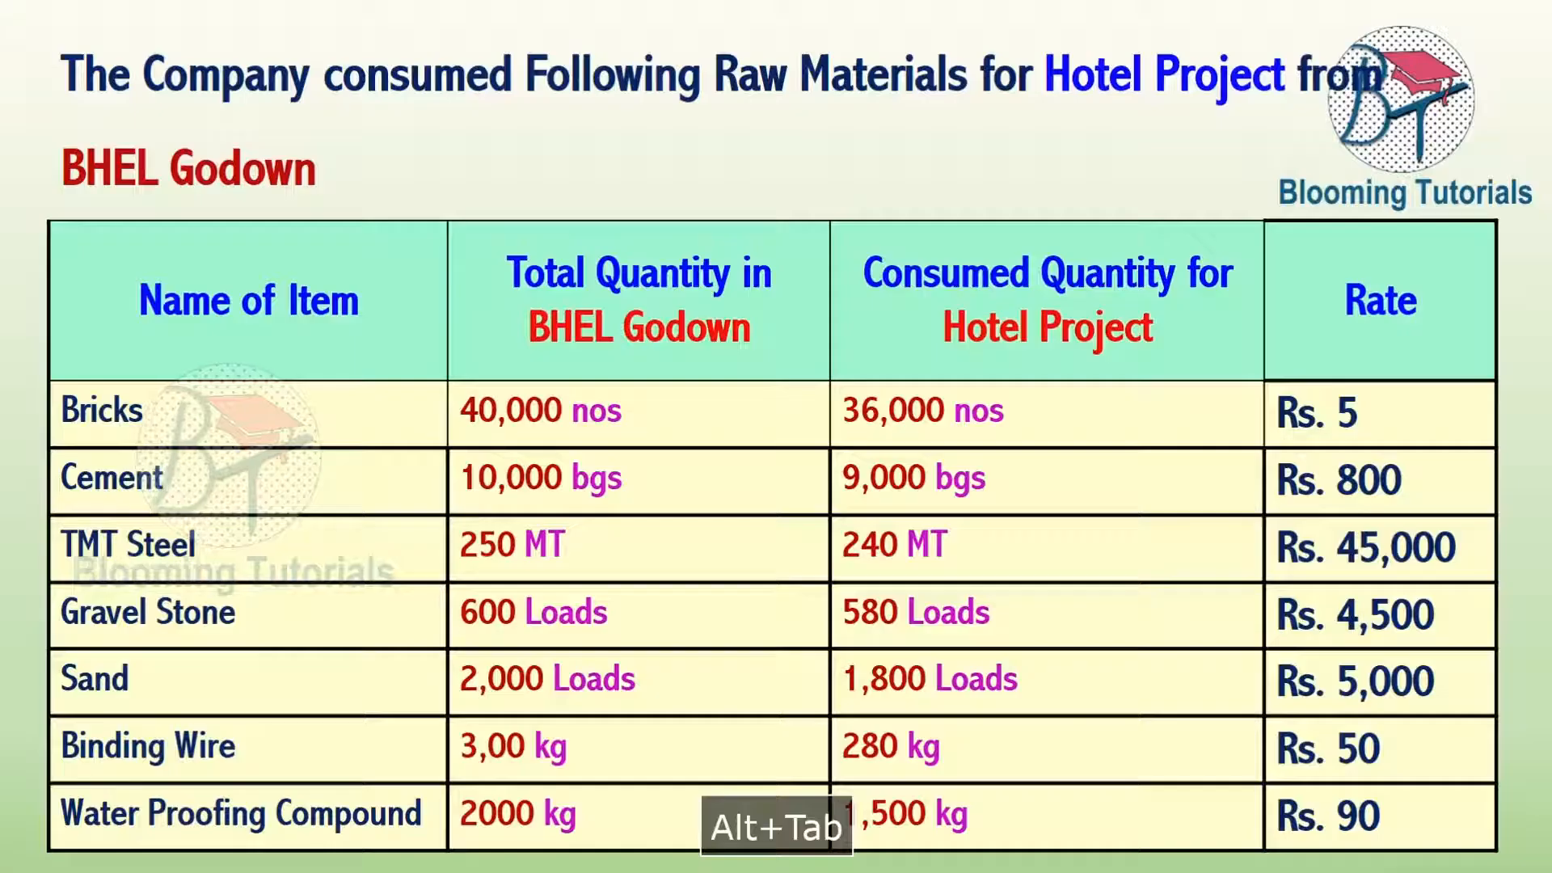
key(alt+Tab)
text(580)
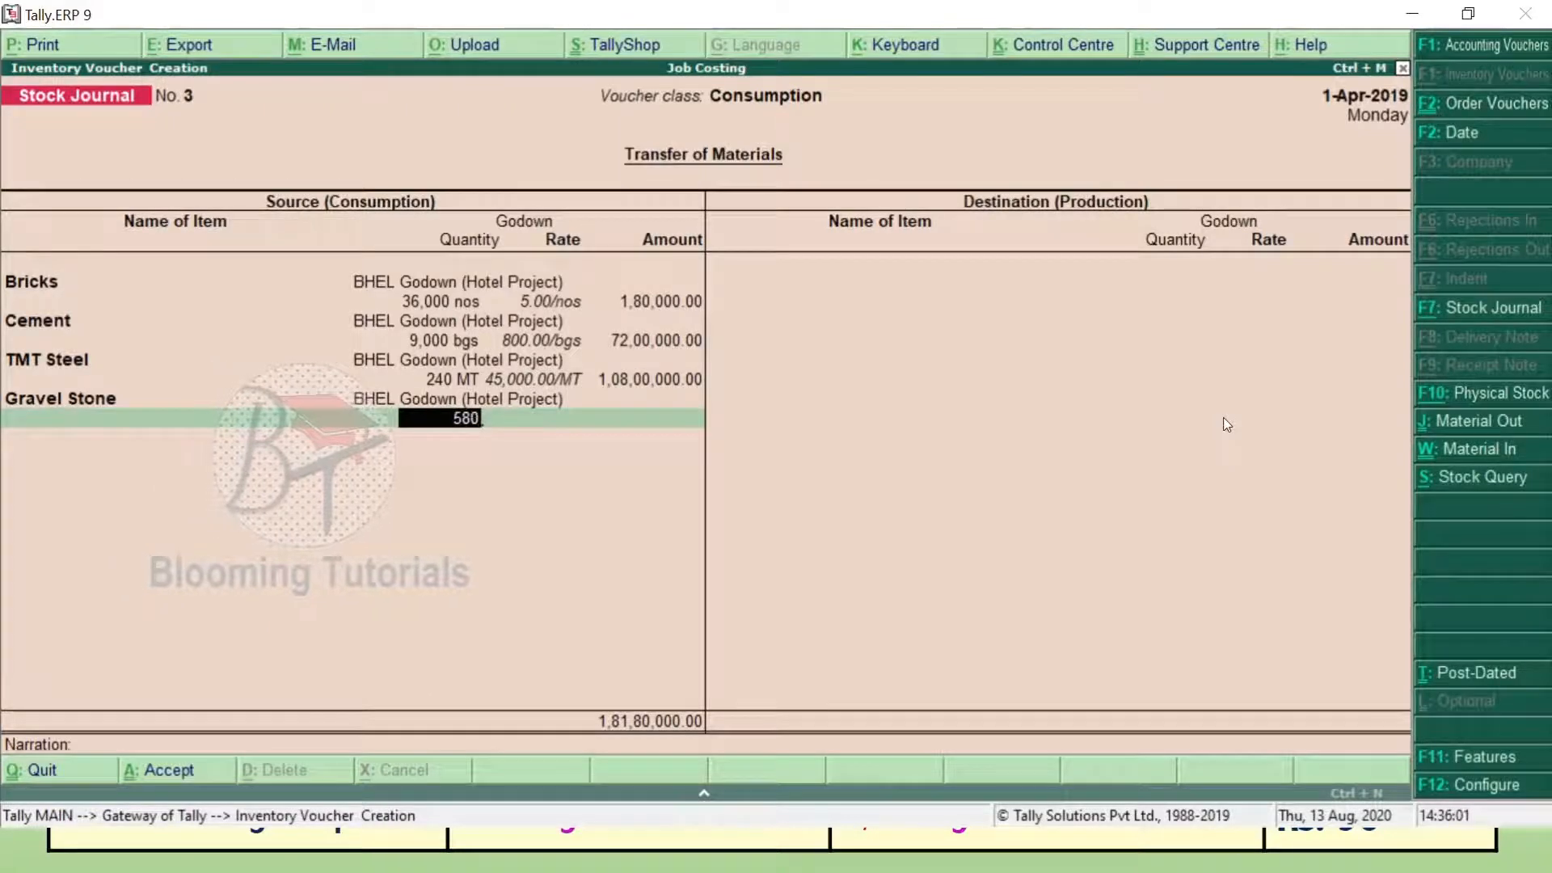
key(Return)
key(Return)
key(Return)
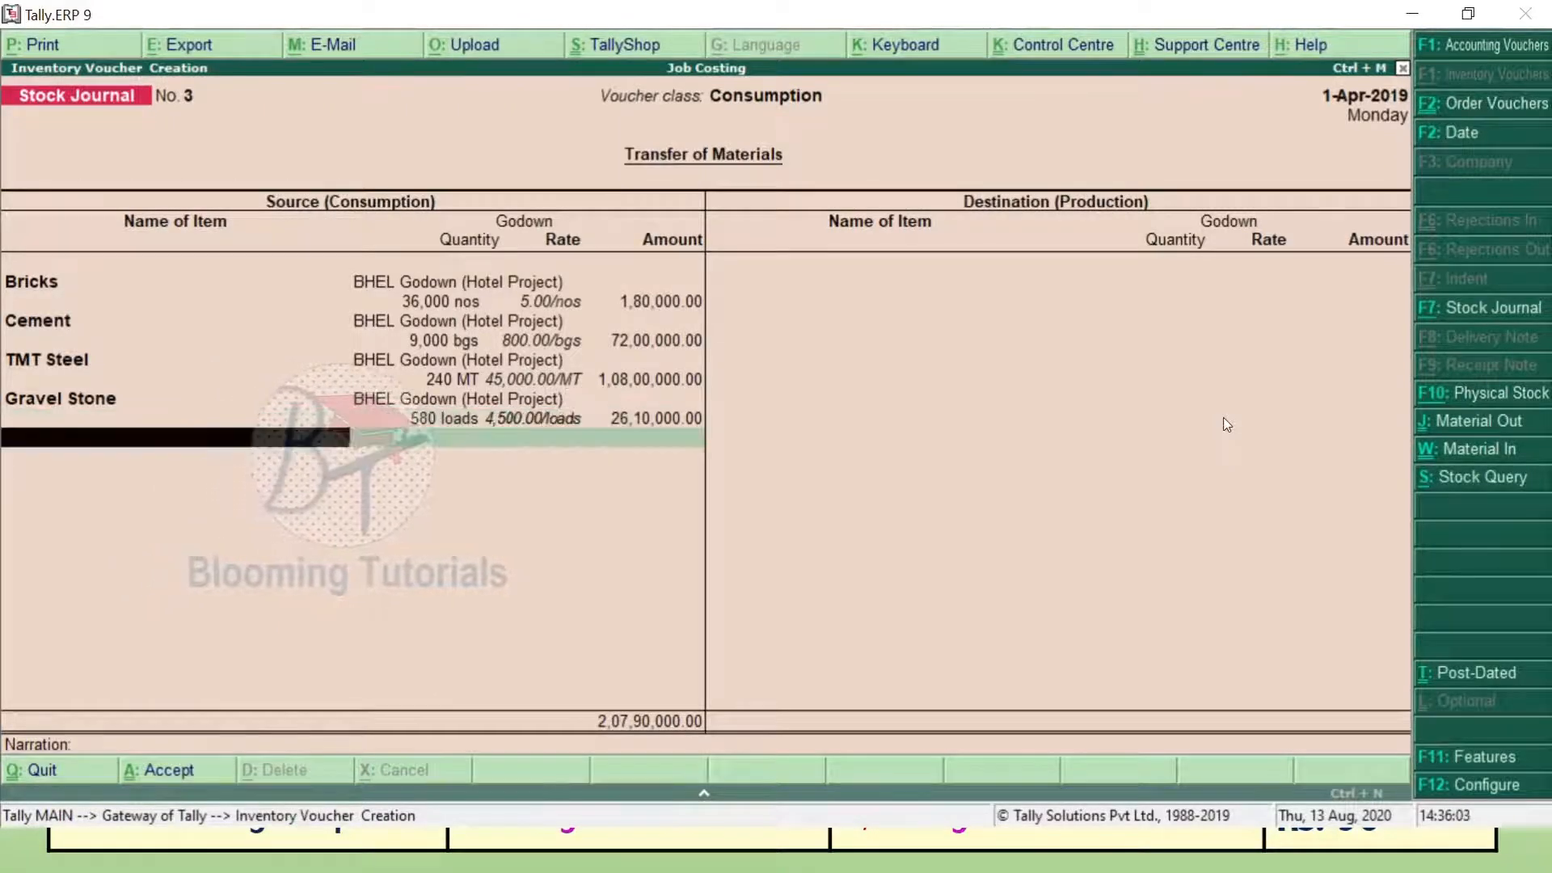
Add Sand from BHEL Godown (Hotel Project), checking the slides, with 1,800 loads at a rate of 5,000.00 per load.
text(Sa)
key(Return)
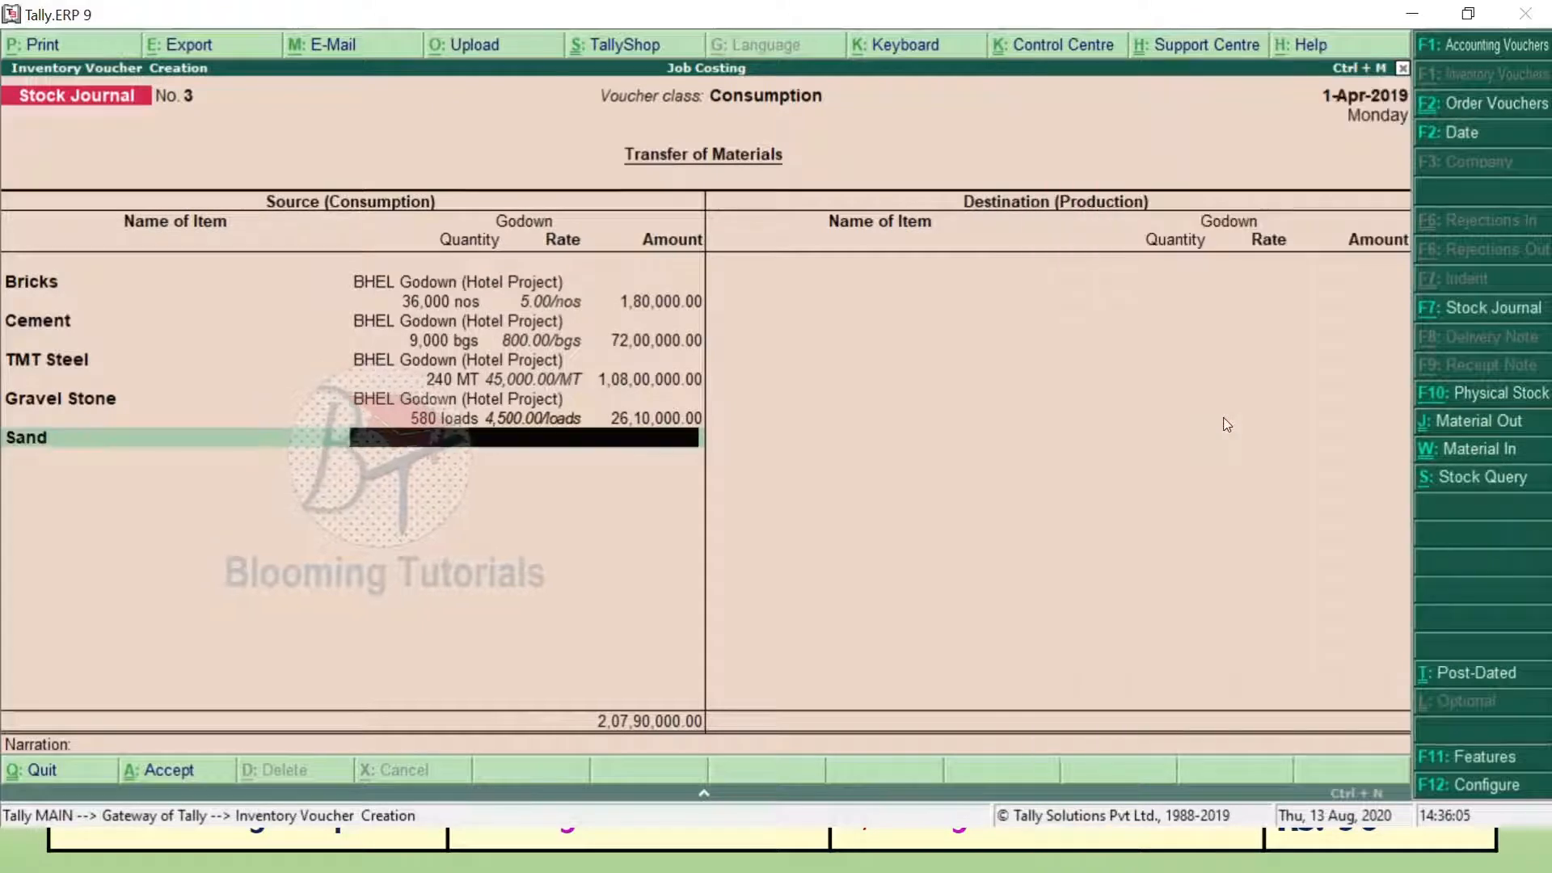
text(B)
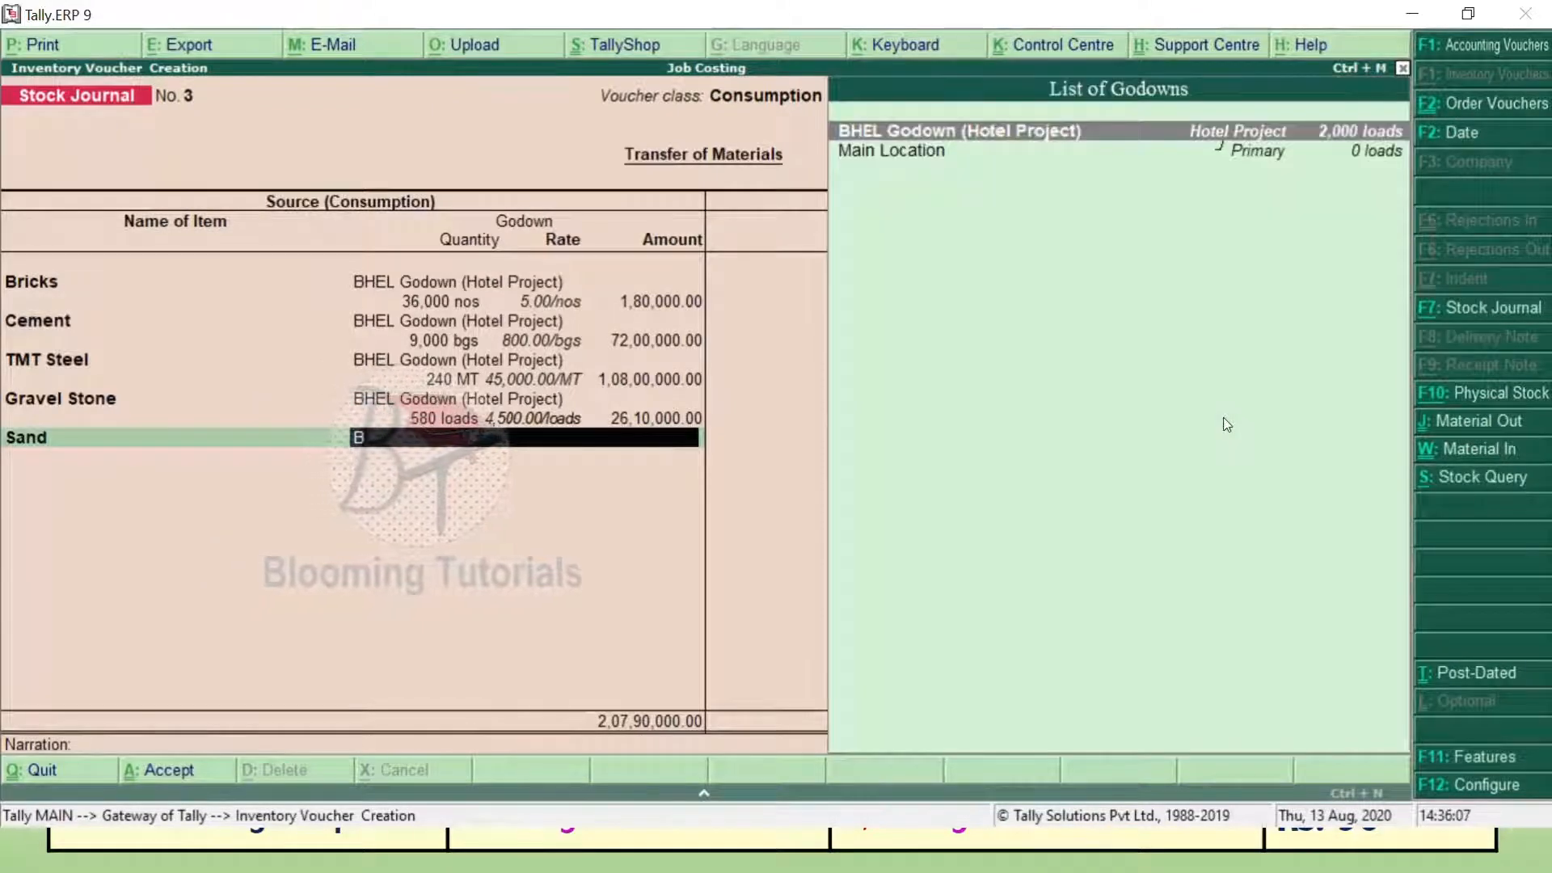
key(Return)
key(alt+Tab)
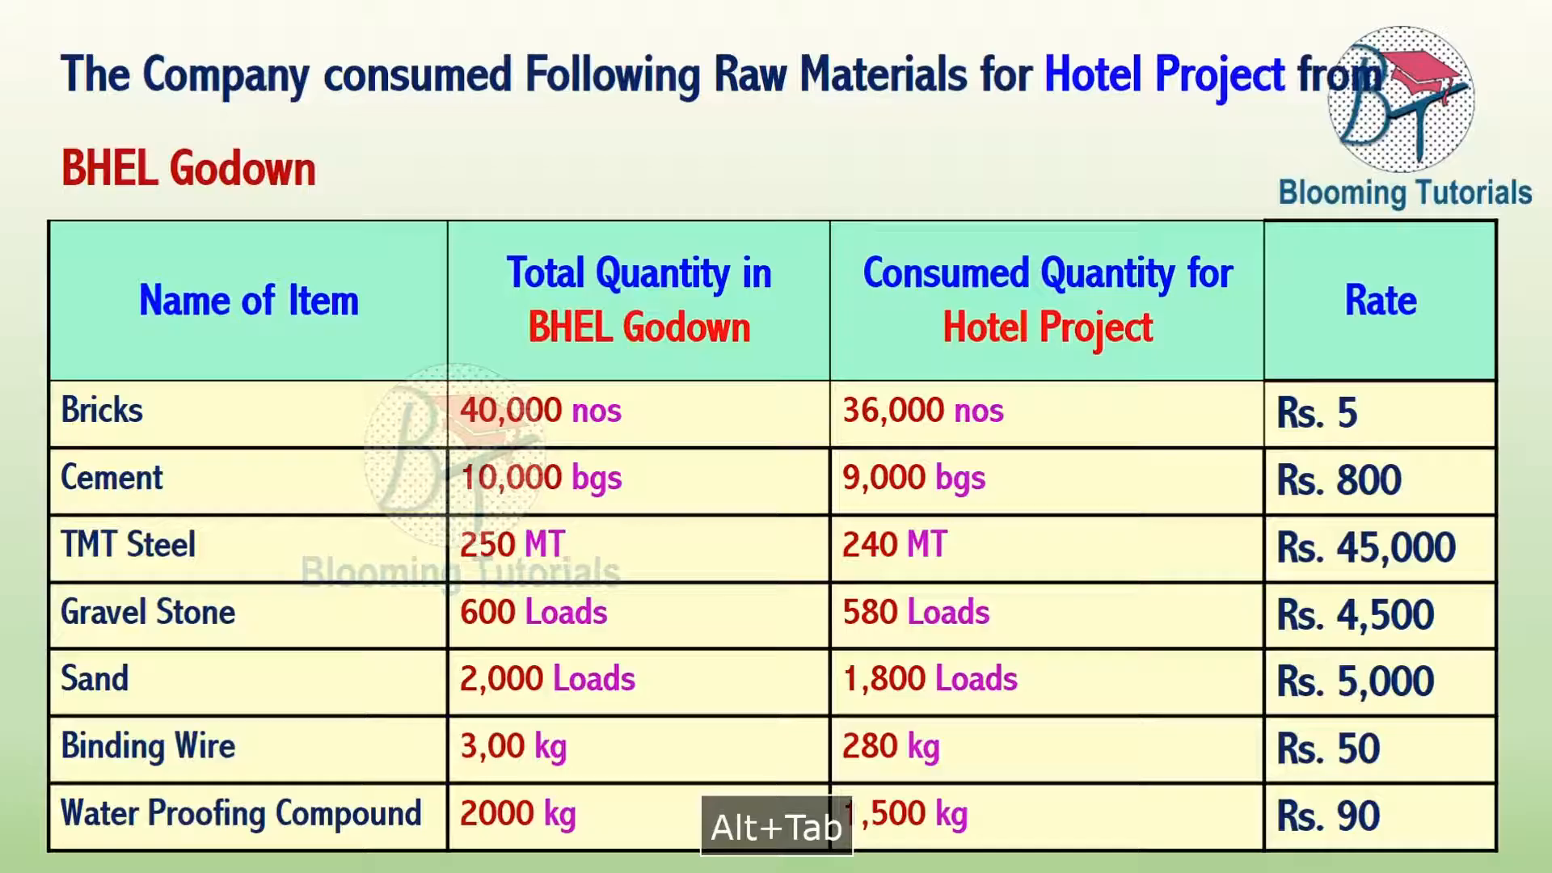
key(alt+Tab)
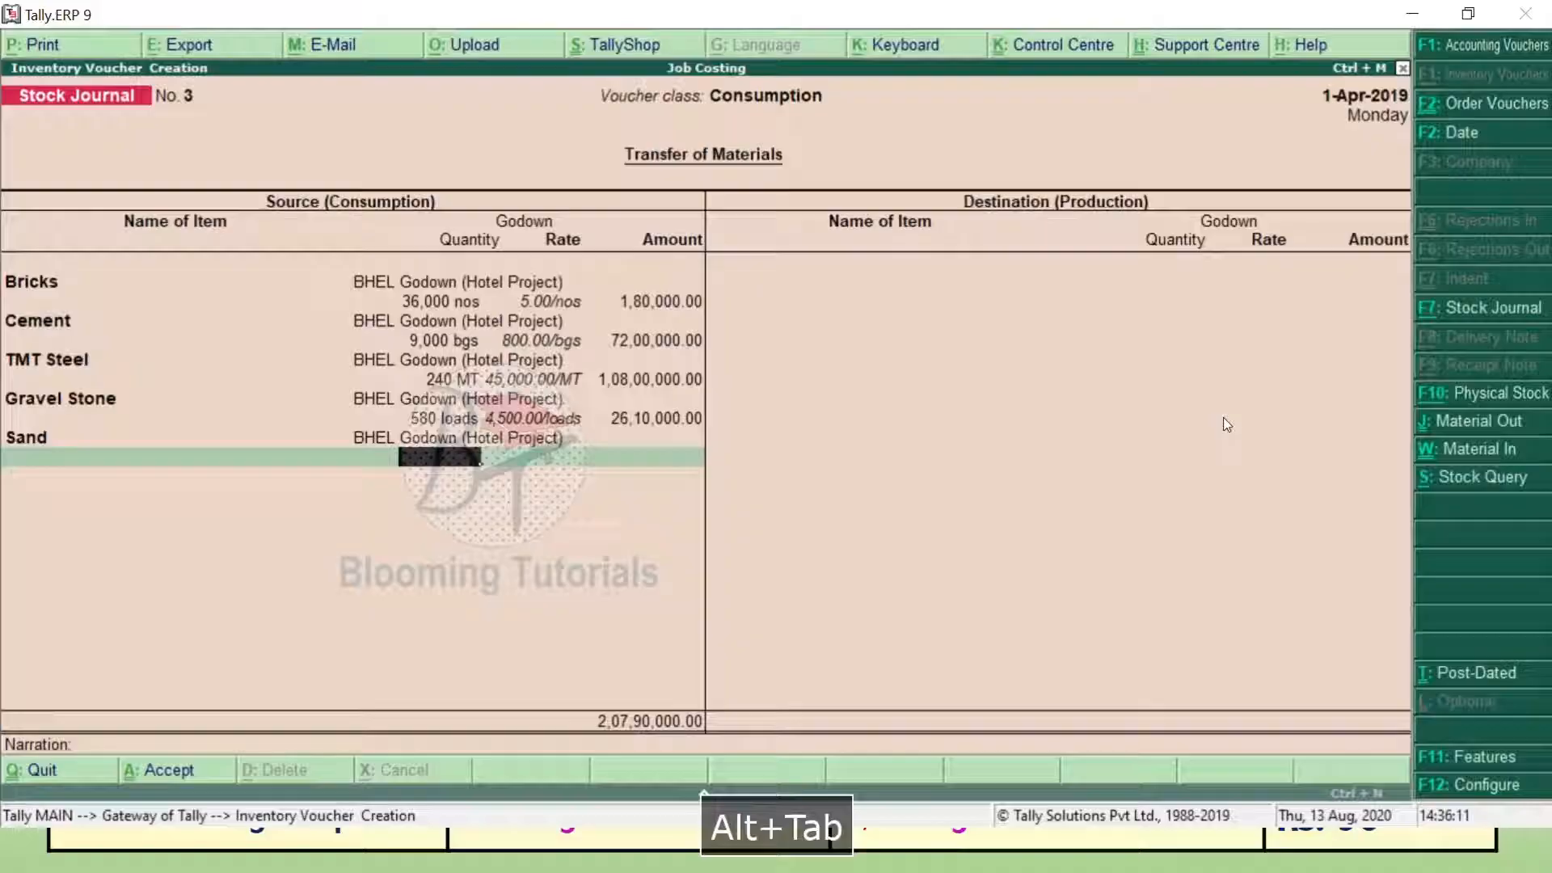
key(Return)
key(Return)
key(Return)
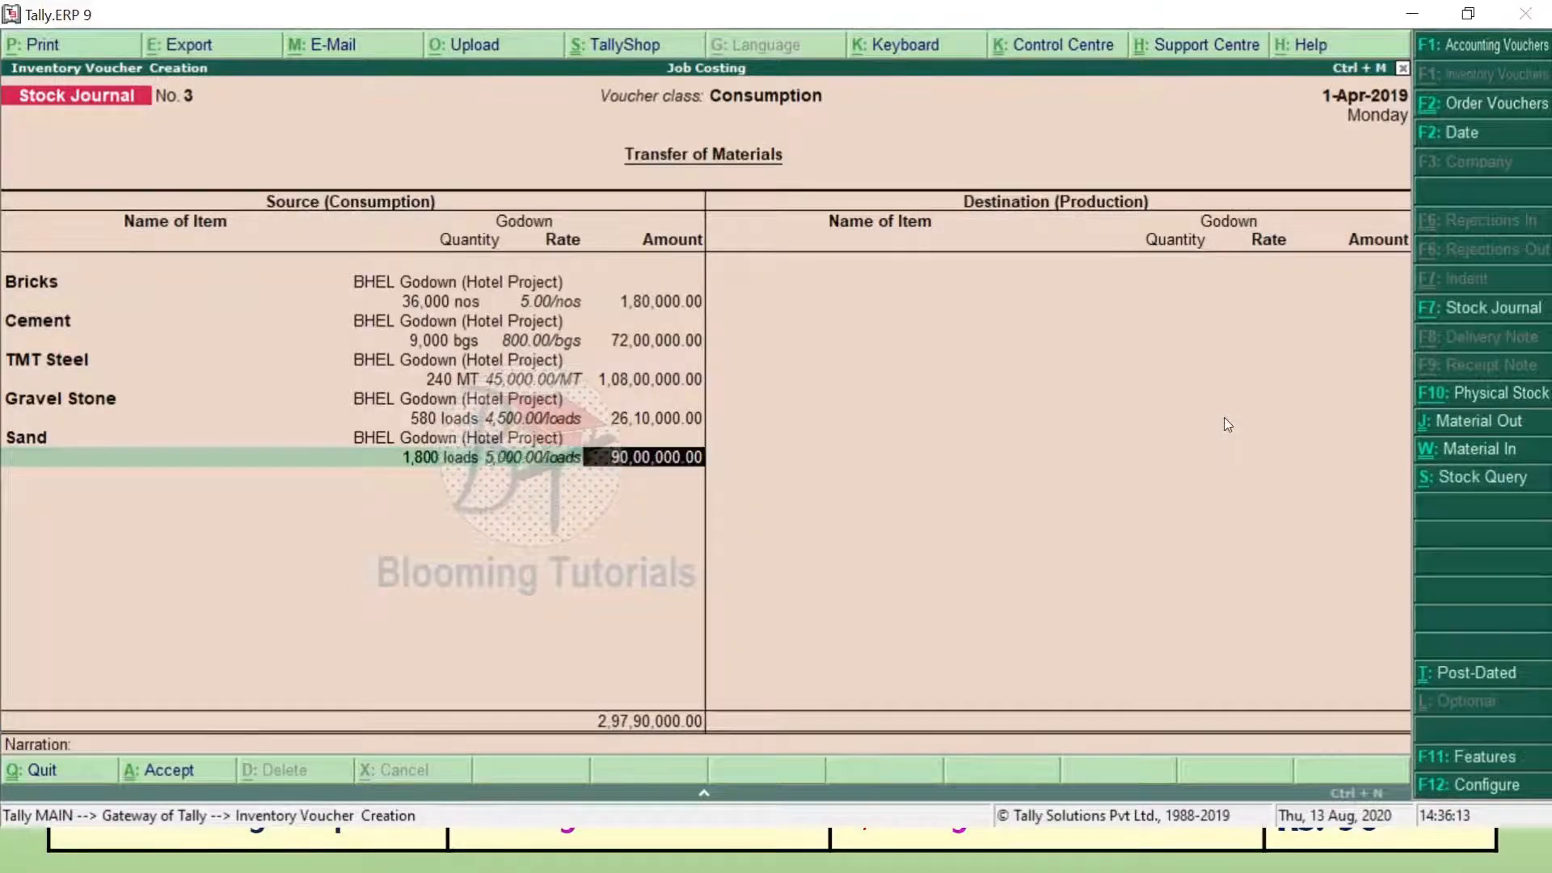
Add Binding Wire from BHEL Godown (Hotel Project), checking the slides, with 280 kg at a rate of 50.00 per kg.
text(Bi)
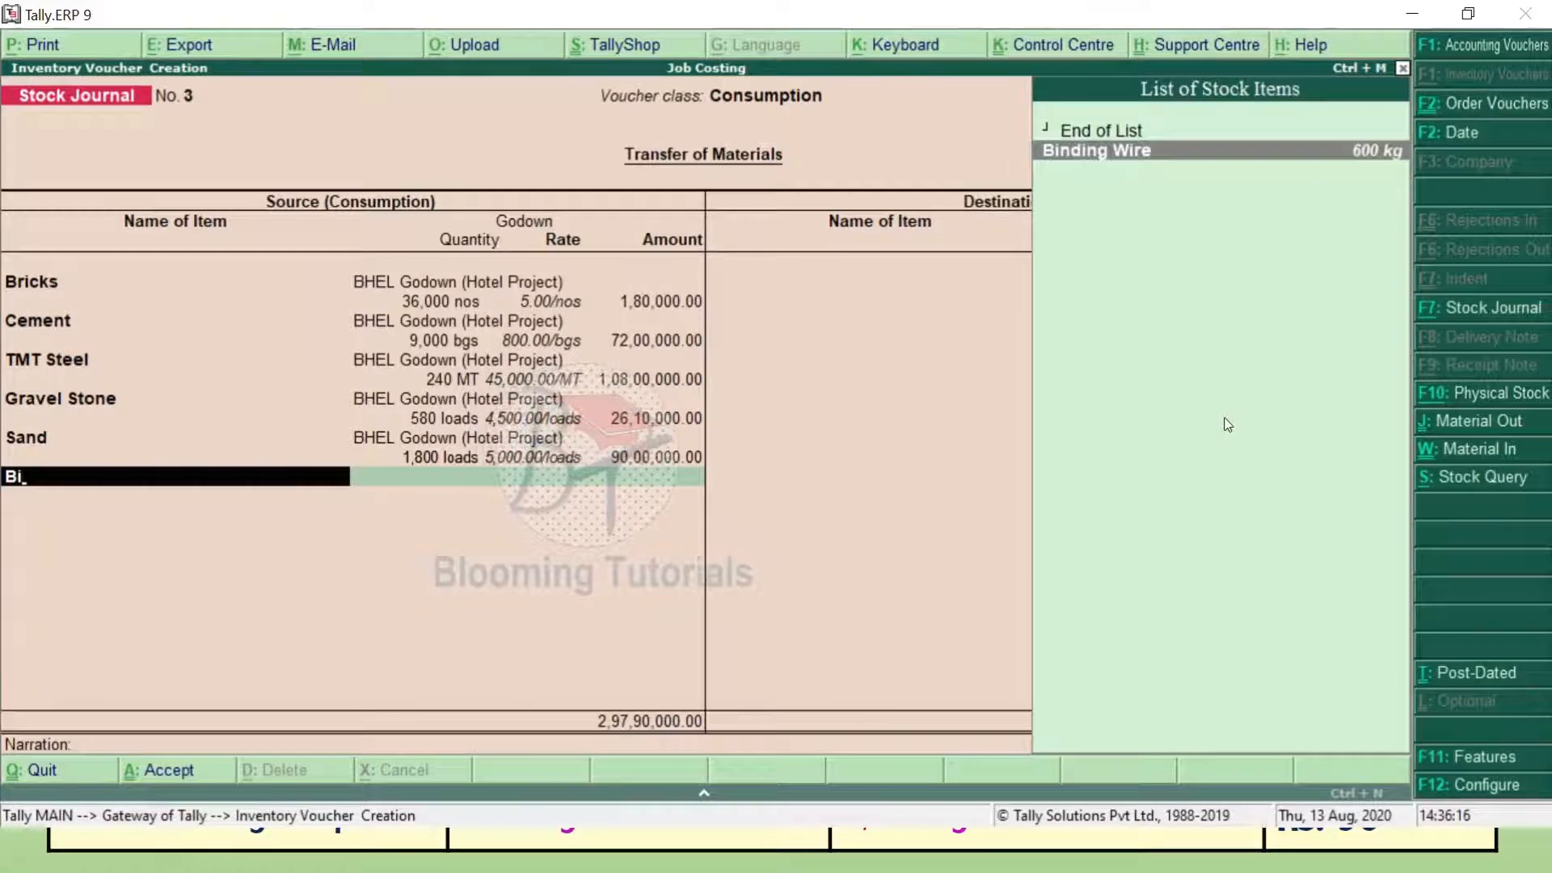
key(Return)
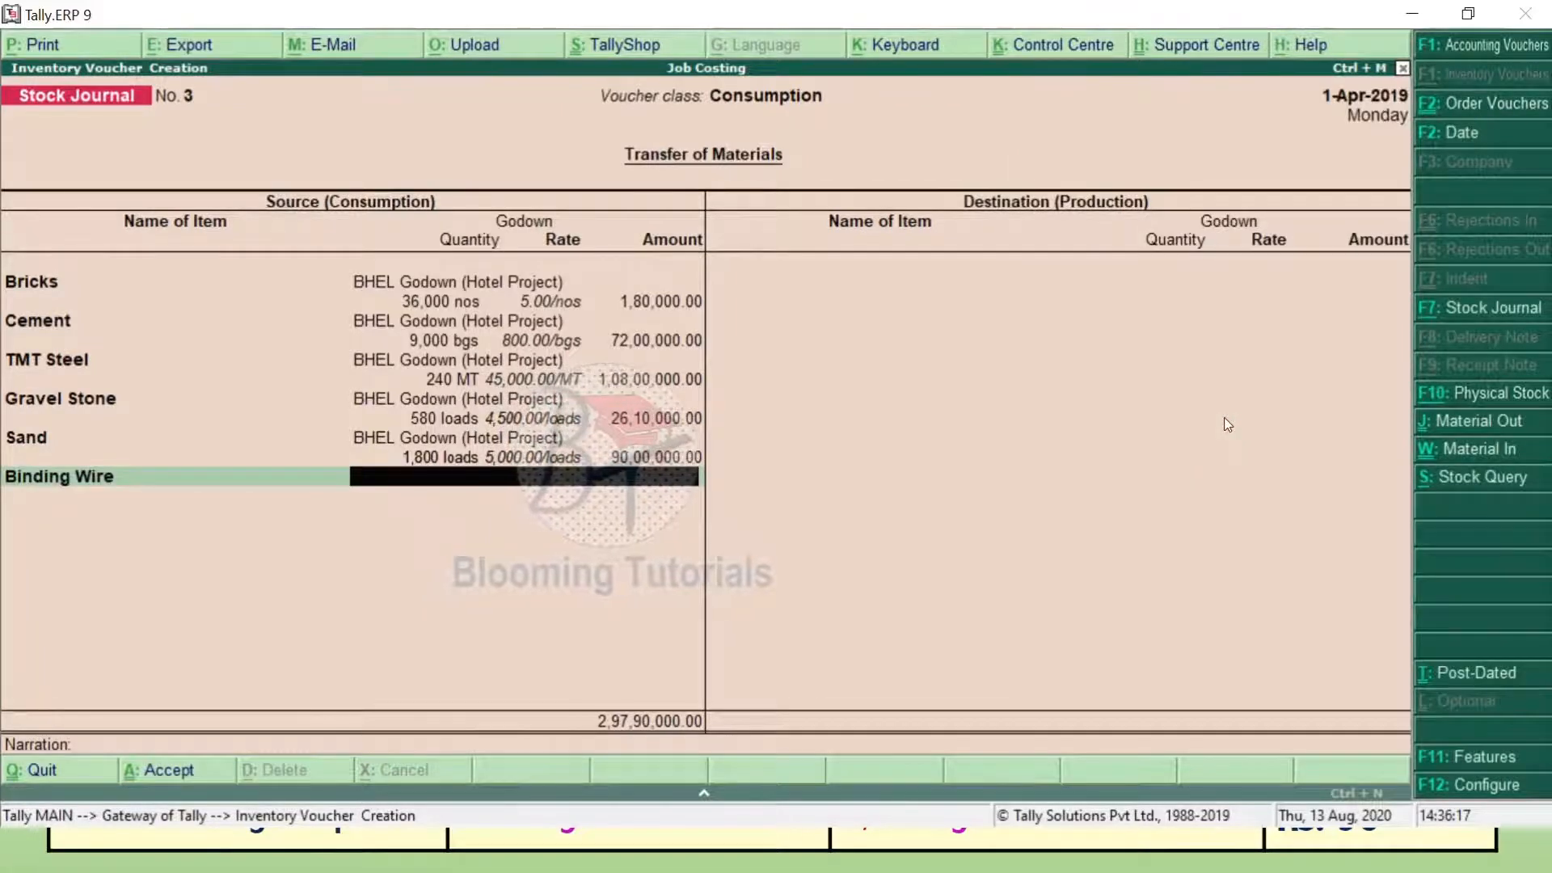
key(Return)
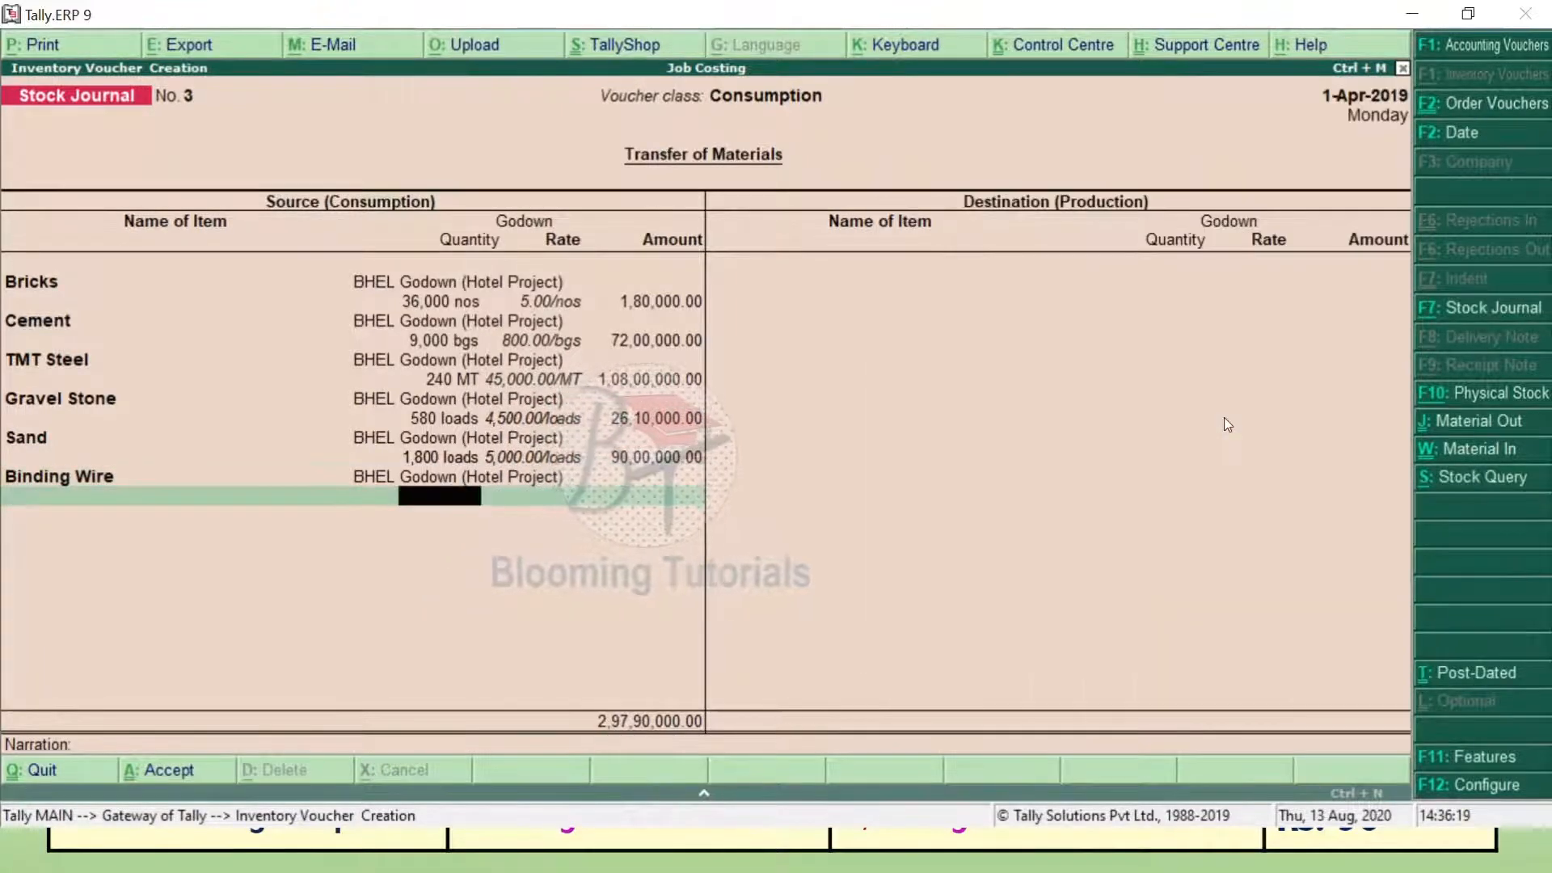
key(alt+Tab)
key(alt+Tab)
text(280)
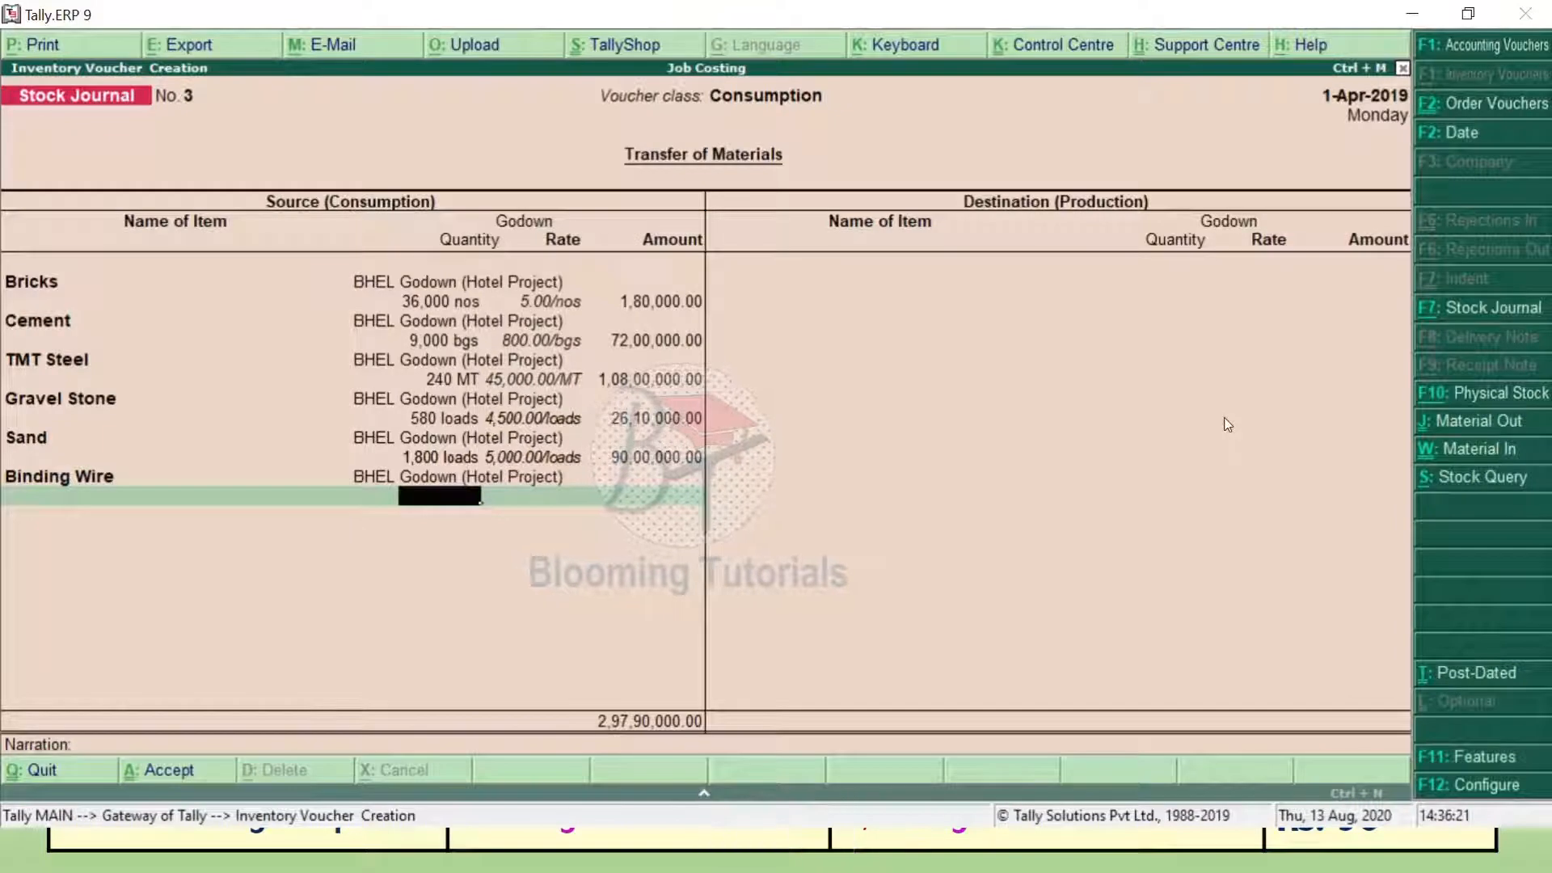
key(Return)
text(50)
key(Return)
key(Return)
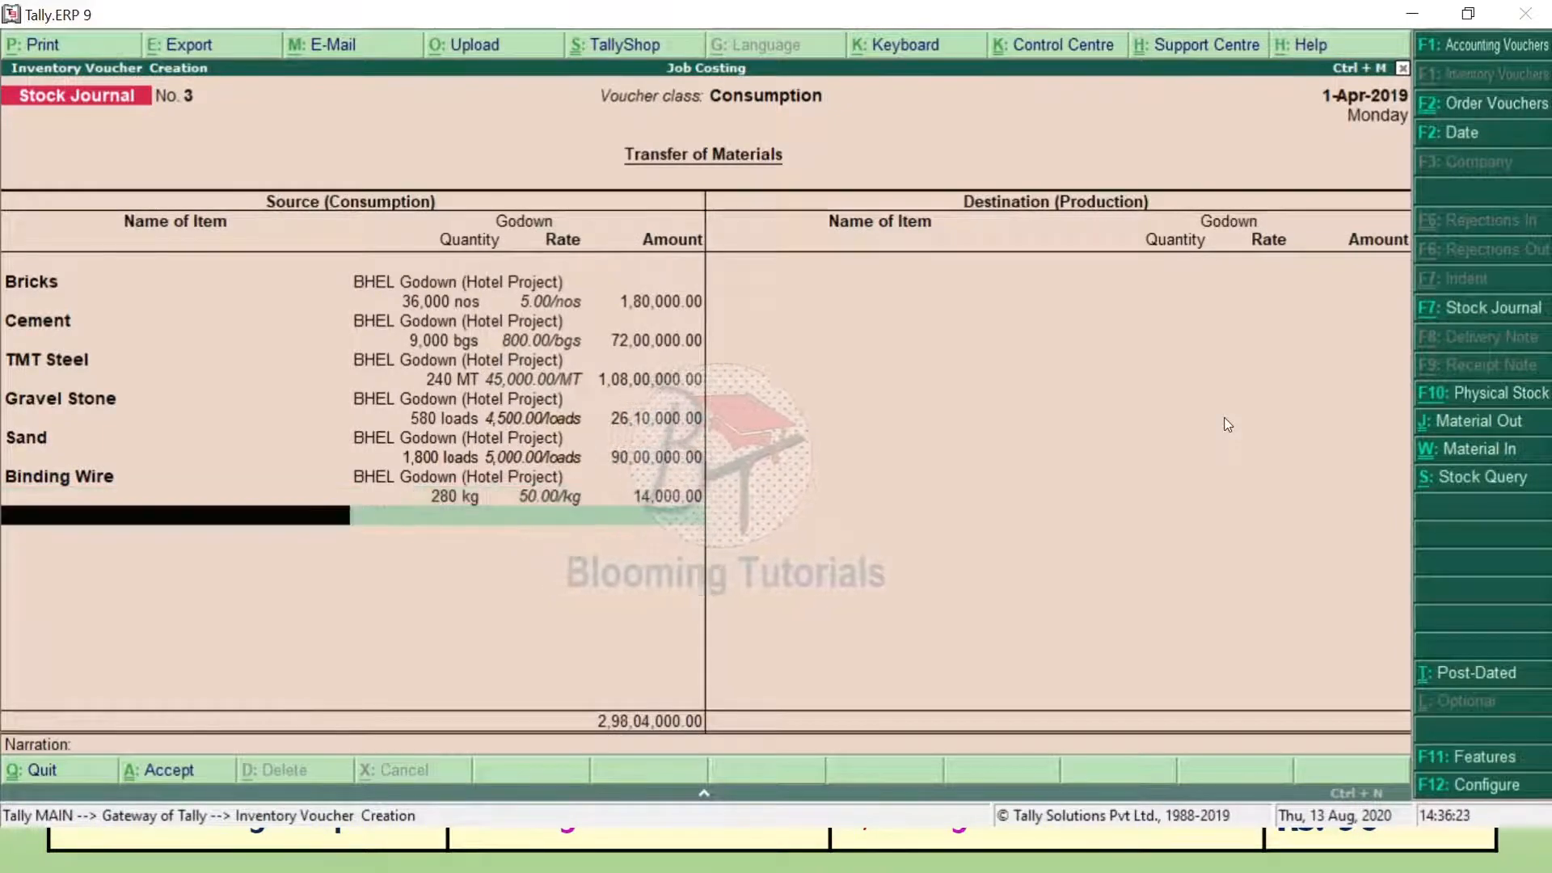
Add Water Proofing Compound from BHEL Godown (Hotel Project), checking the slides, with 1,500 kg at a rate of 90.00 per kg.
text(Wa)
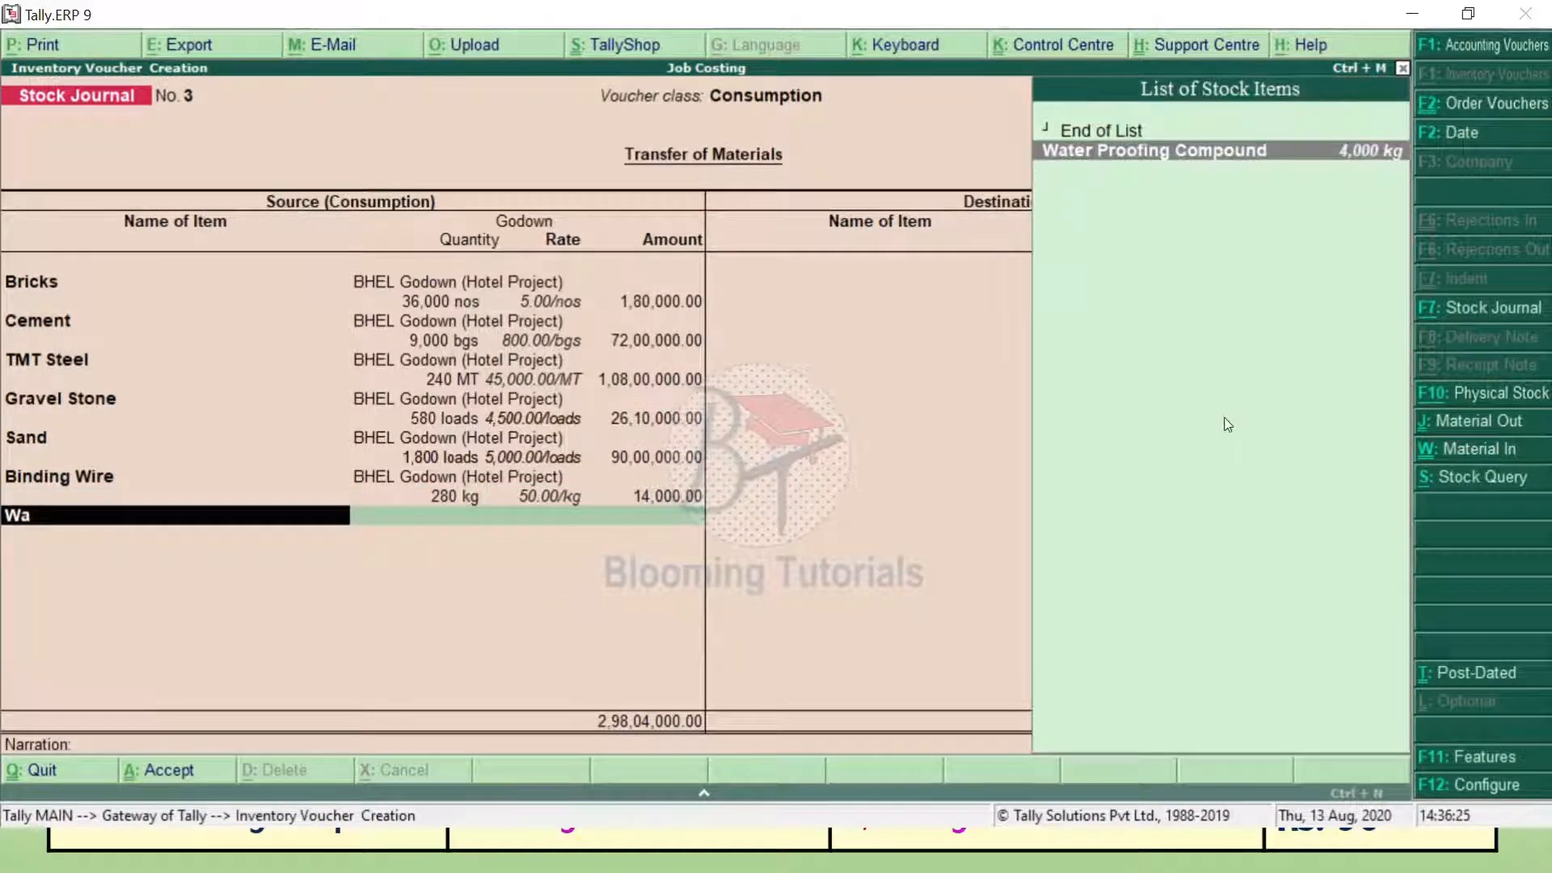
key(Return)
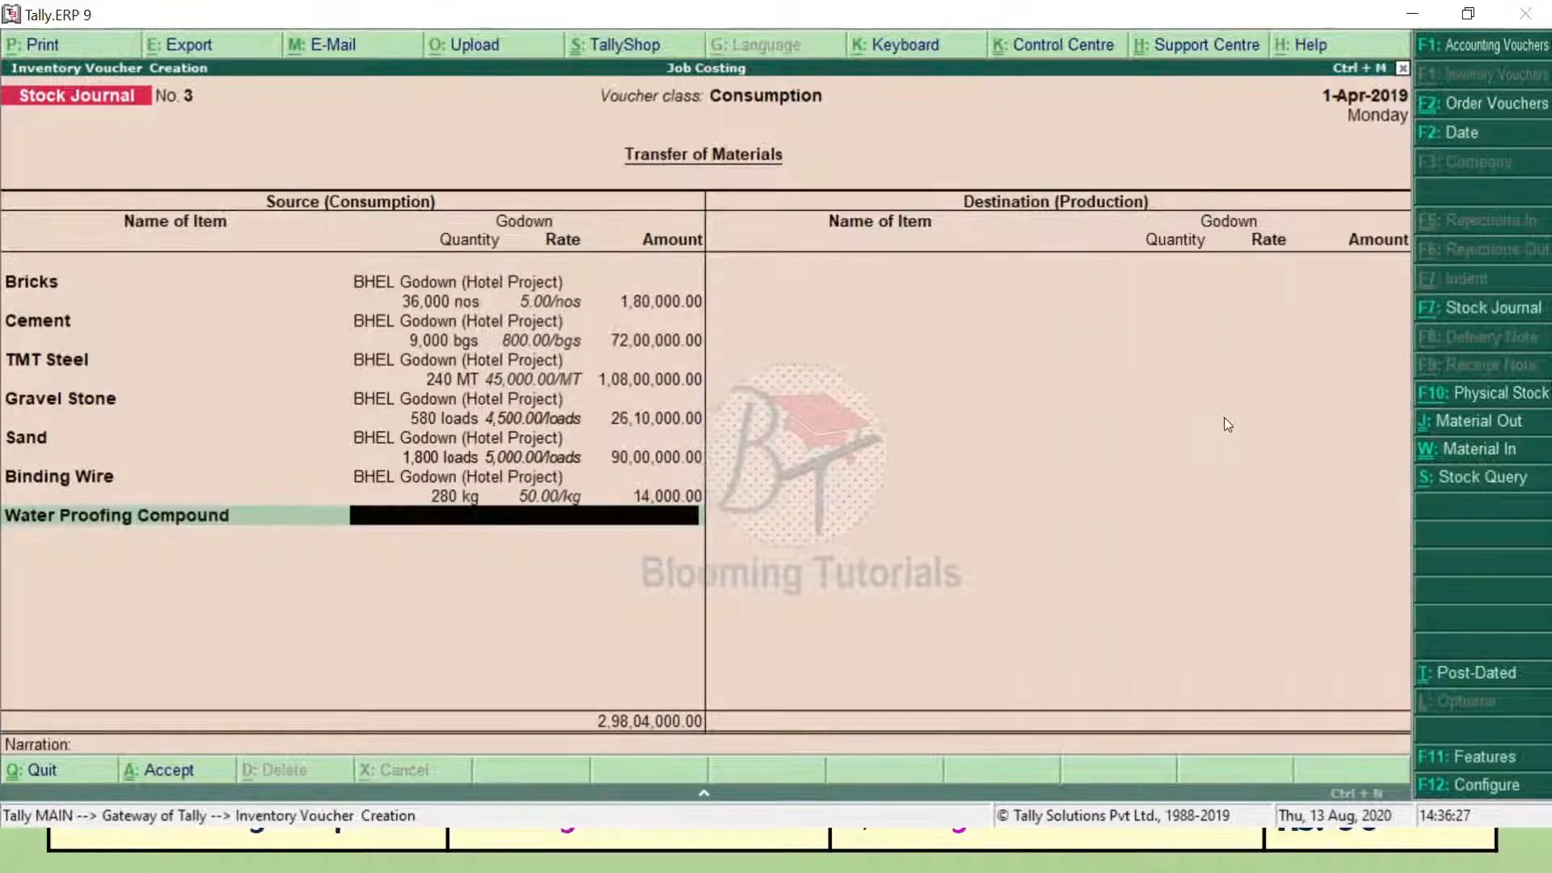
text(B)
key(Return)
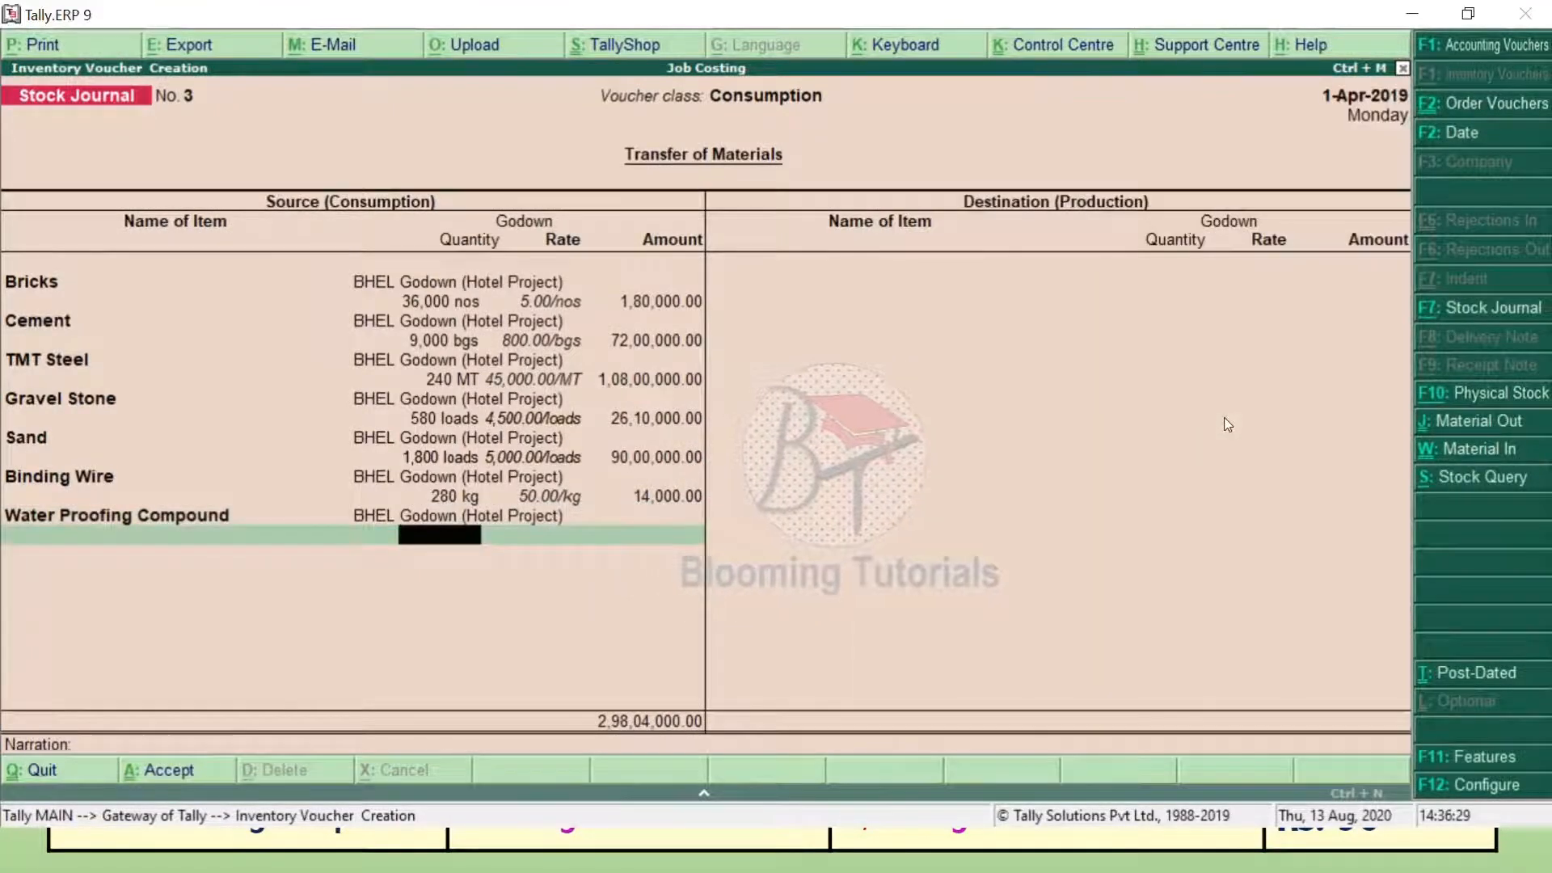
key(alt+Tab)
key(alt+Tab)
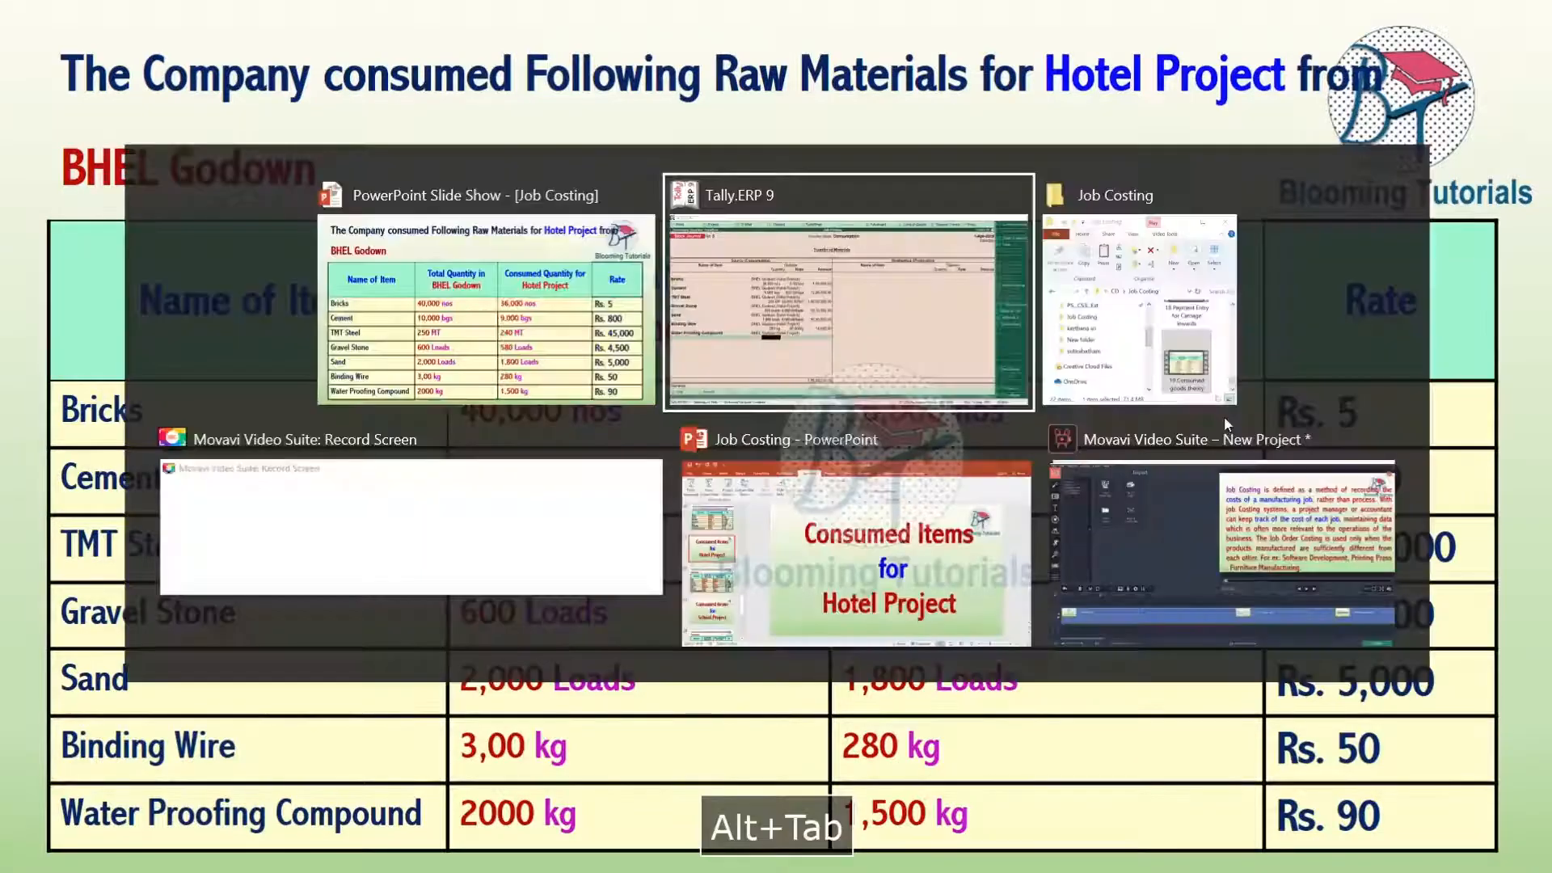
text(1500)
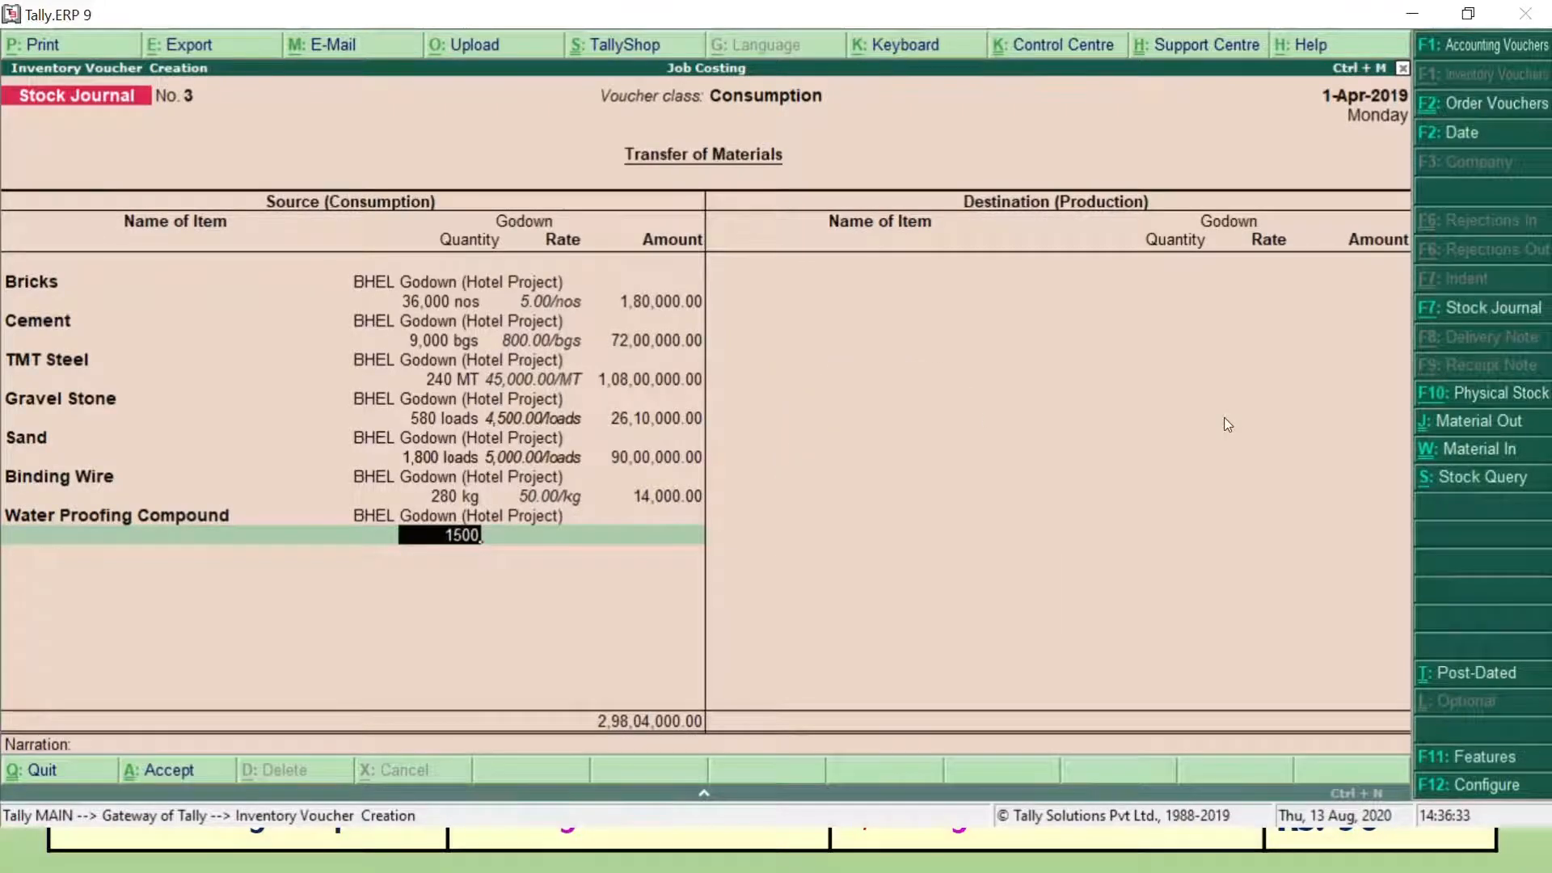
key(Return)
key(Return)
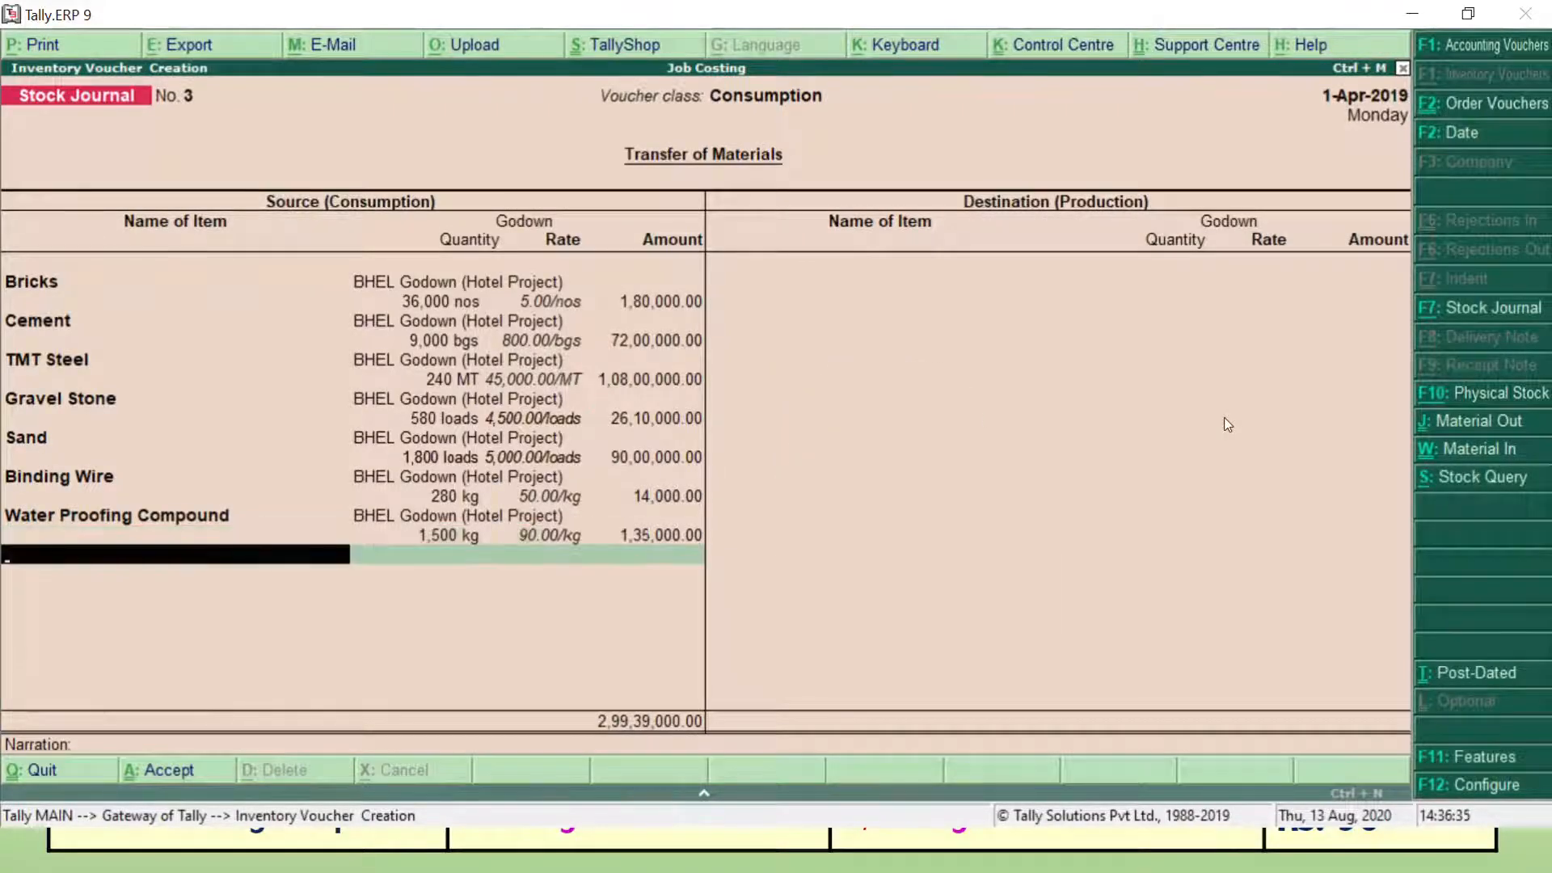
Finish the consumption item list, leave the production side and narration empty, save the Stock Journal voucher and exit voucher entry.
key(Return)
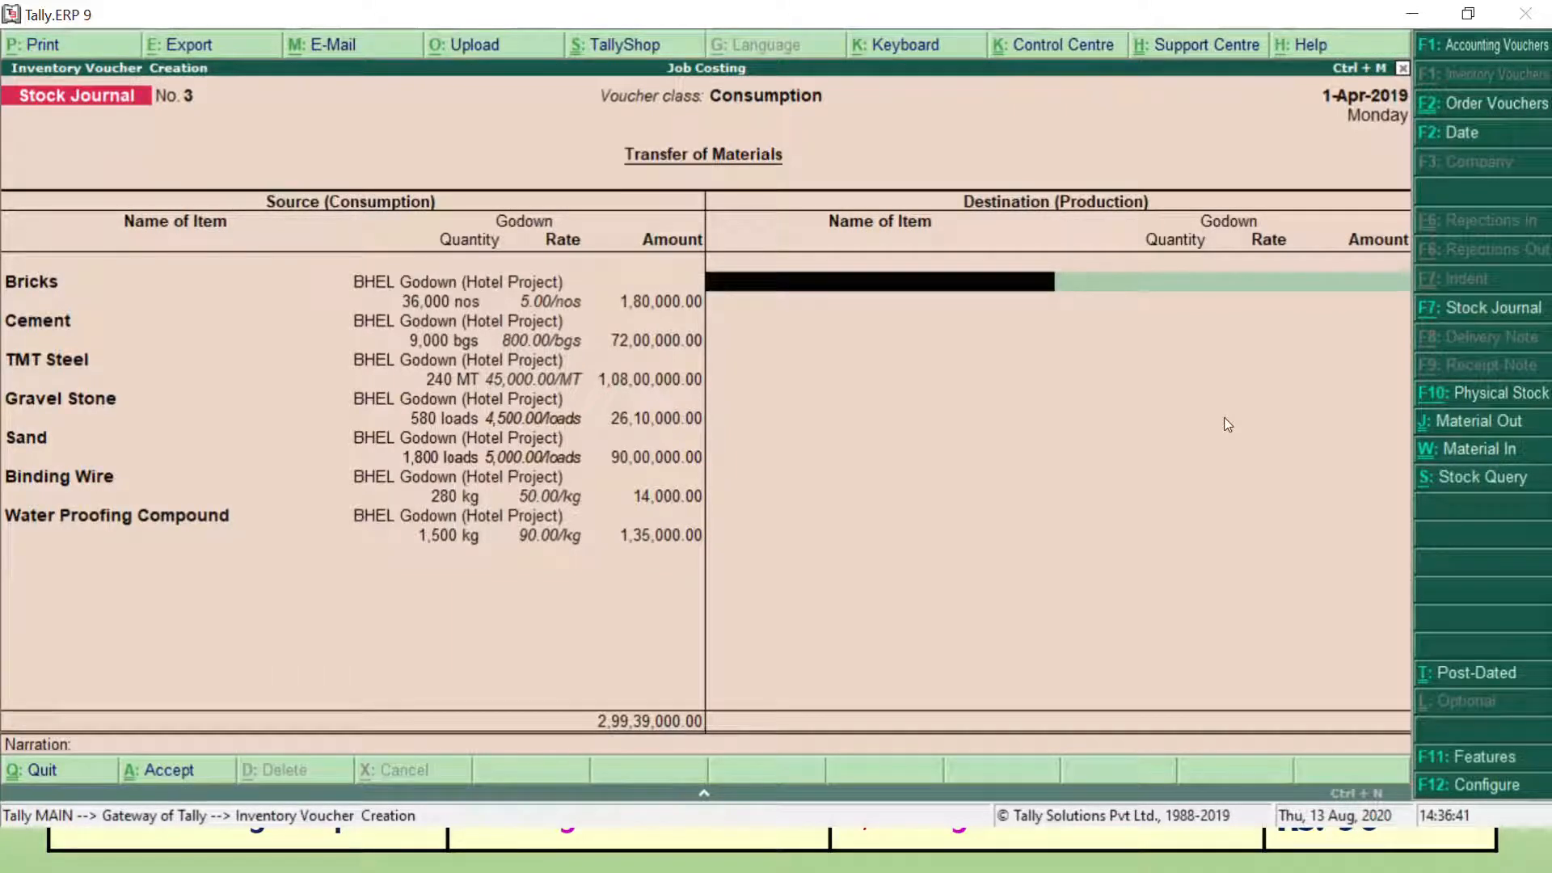
key(Return)
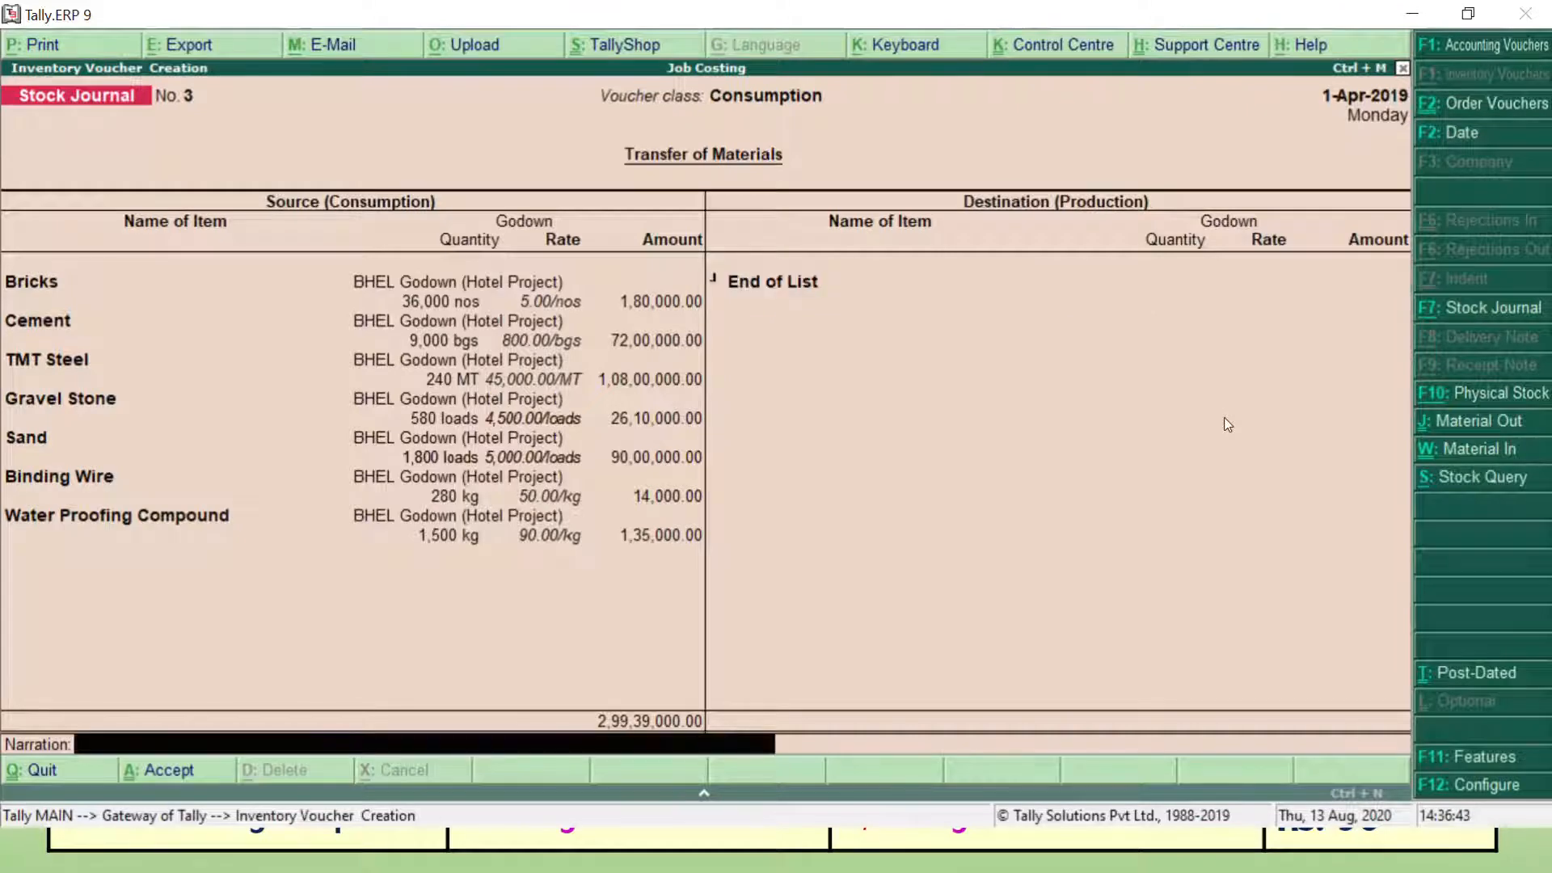
key(Return)
key(Return)
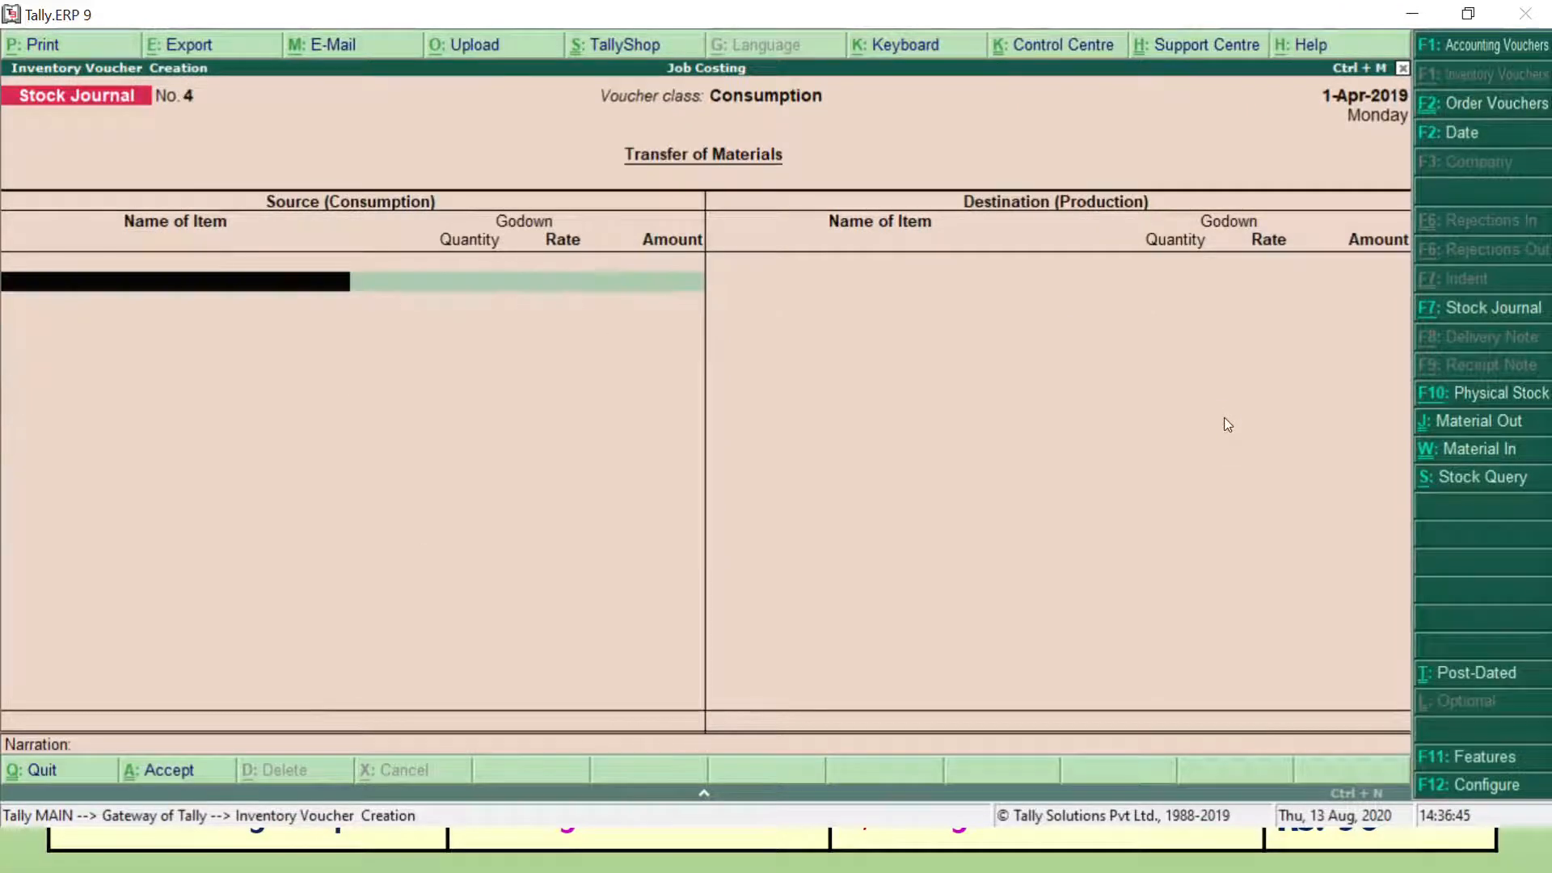
key(Escape)
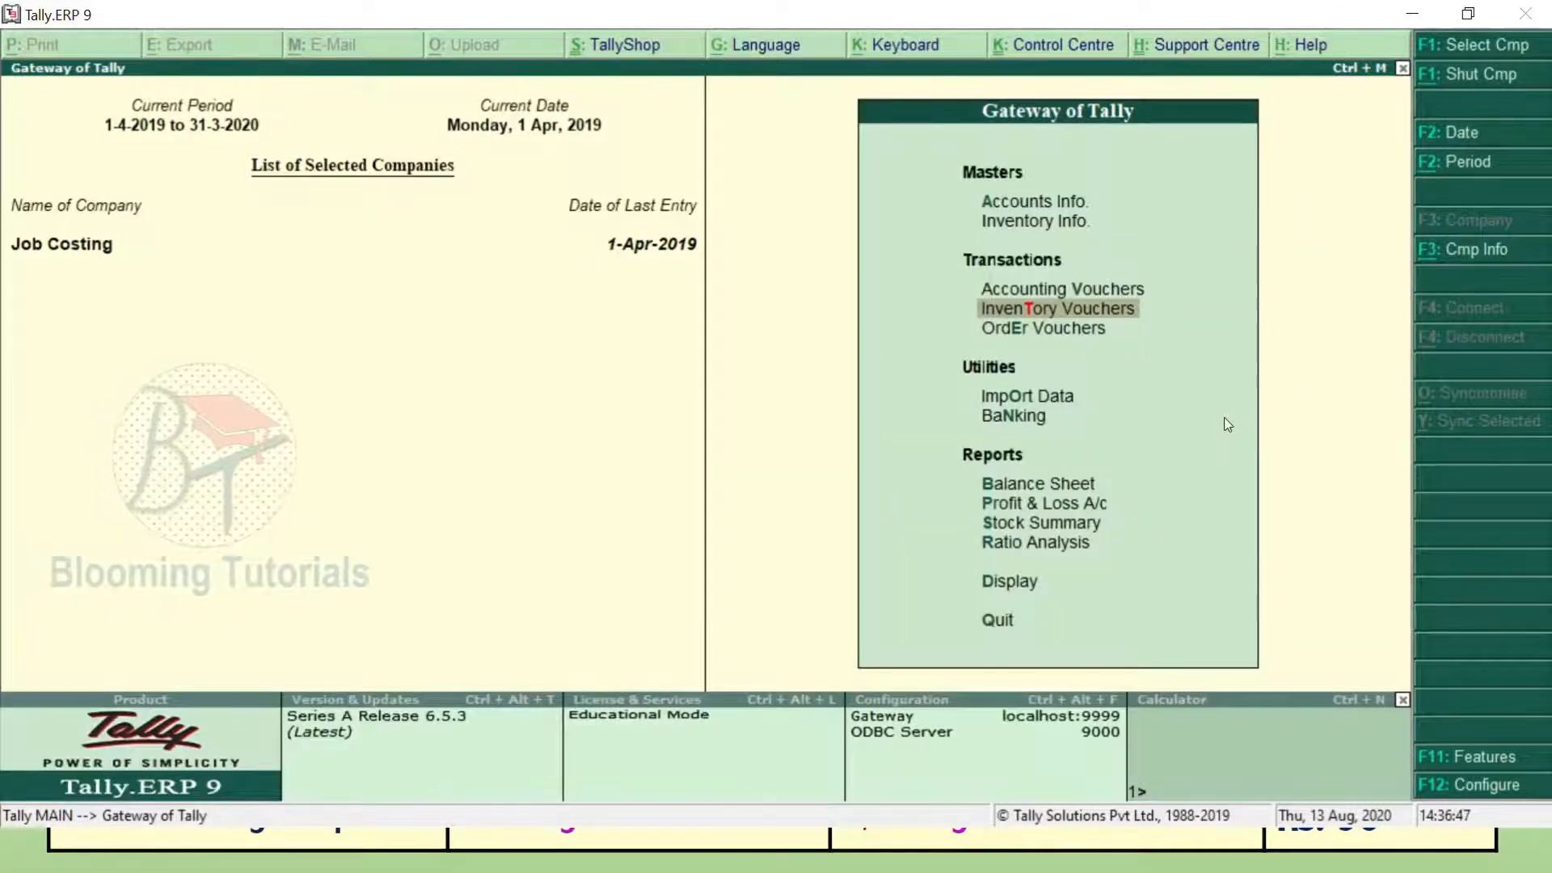
Review the Stock Summary with the Raw Material group shown in detail, and return to the Gateway of Tally.
key(Down)
key(Down)
key(Down)
key(Down)
key(Down)
key(Down)
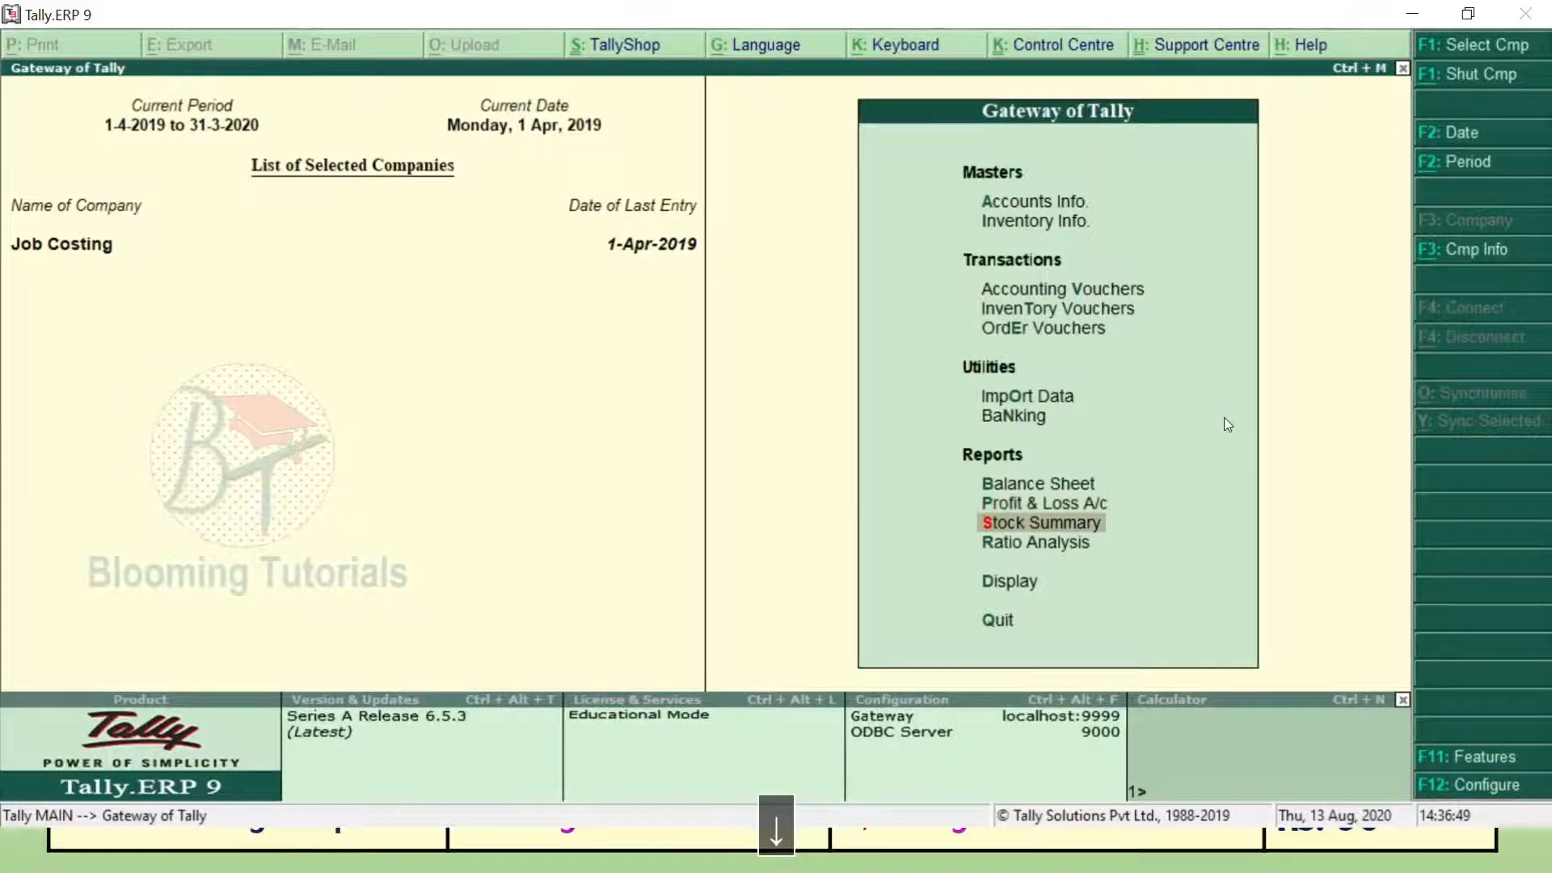
key(Return)
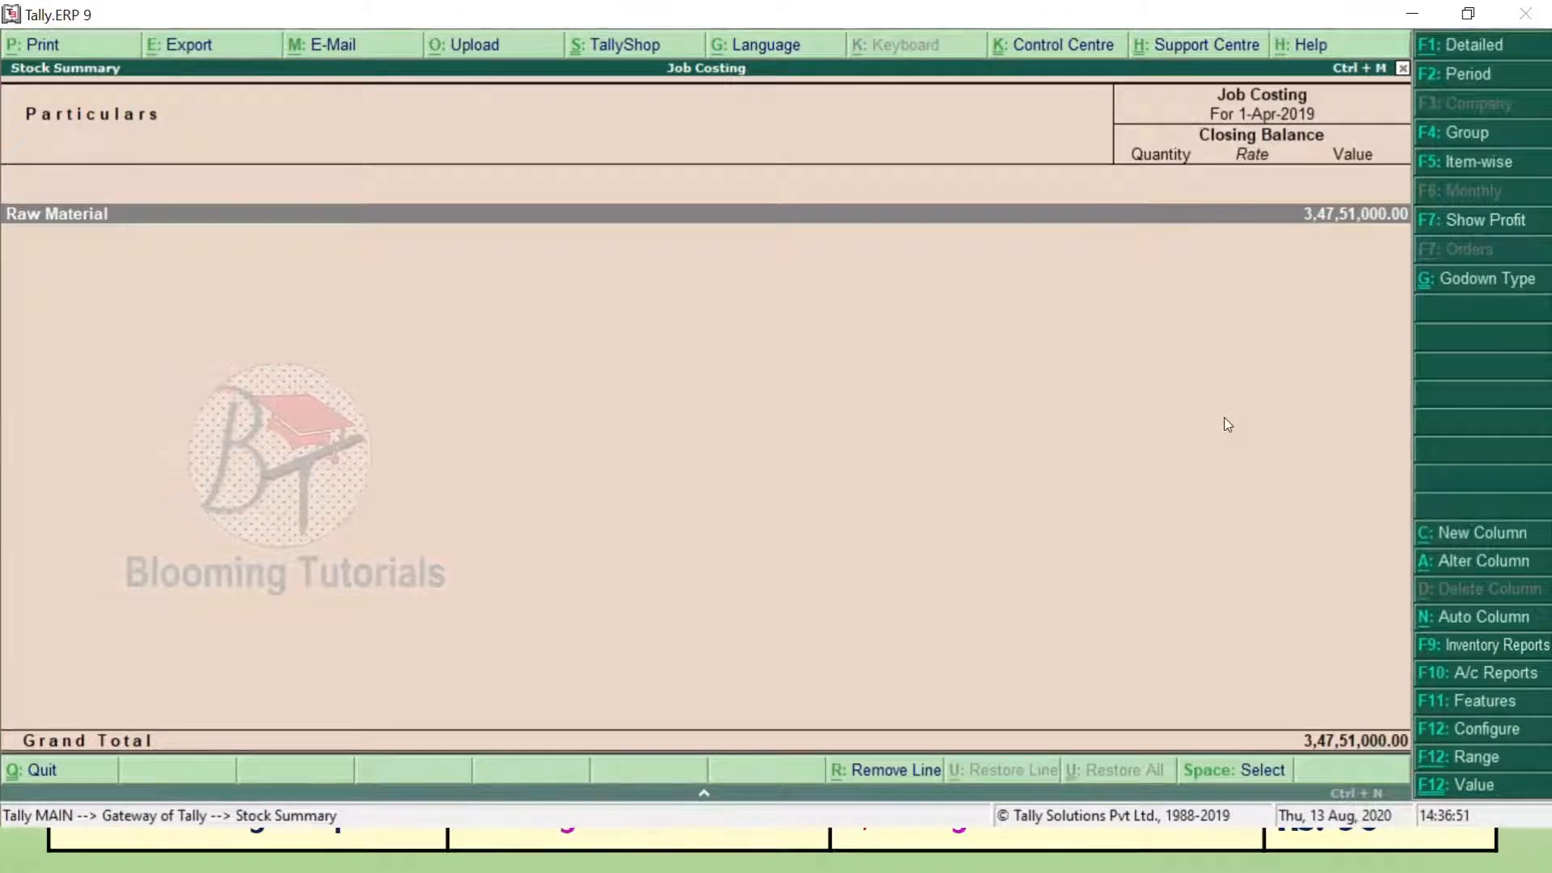
key(alt+F1)
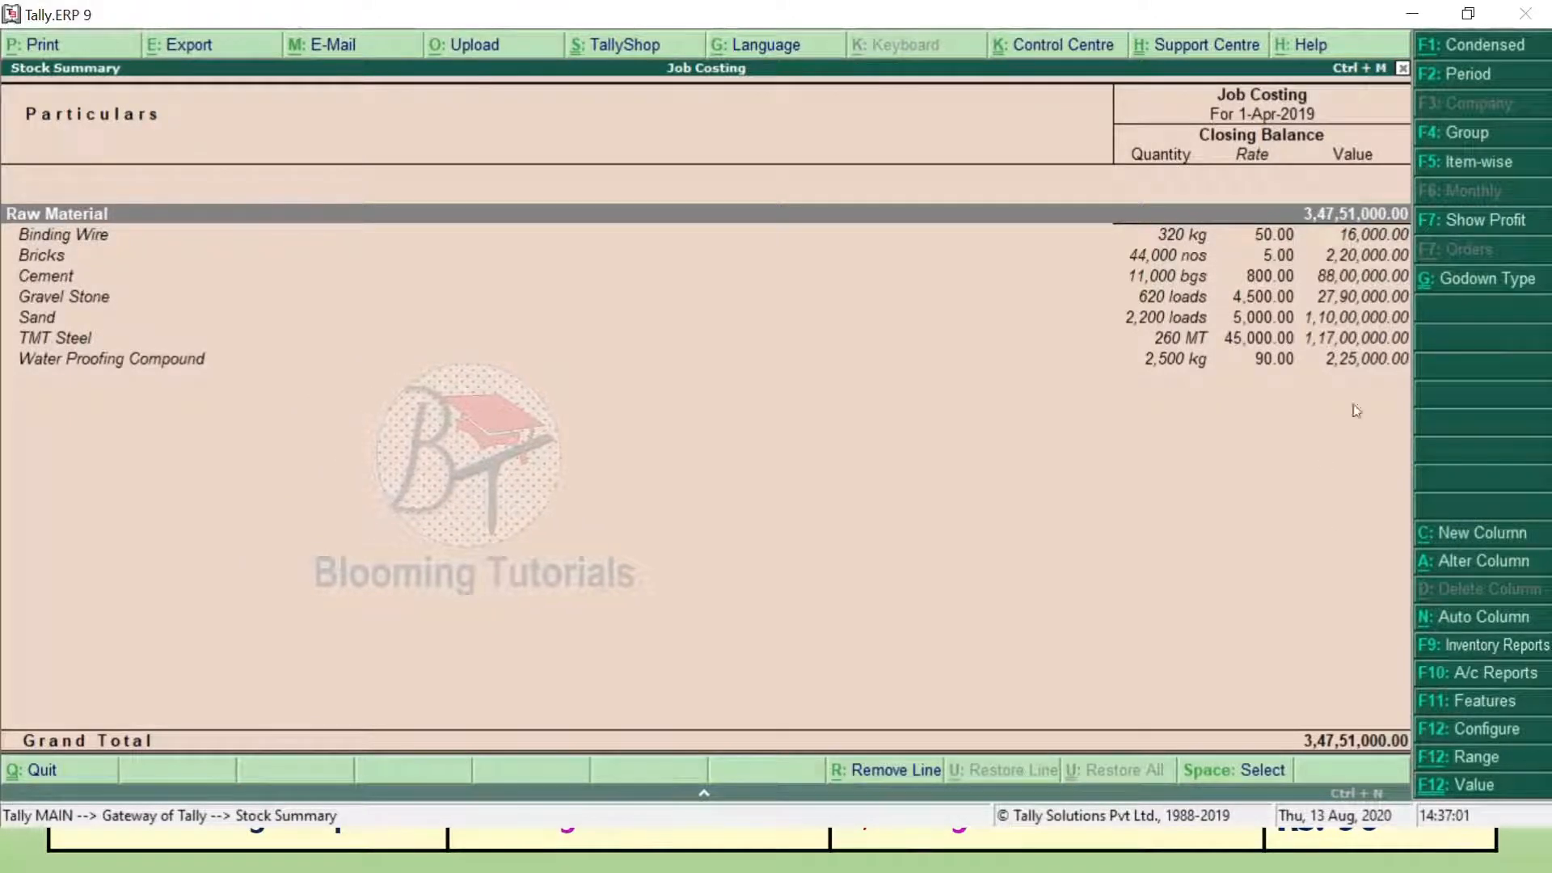
key(Escape)
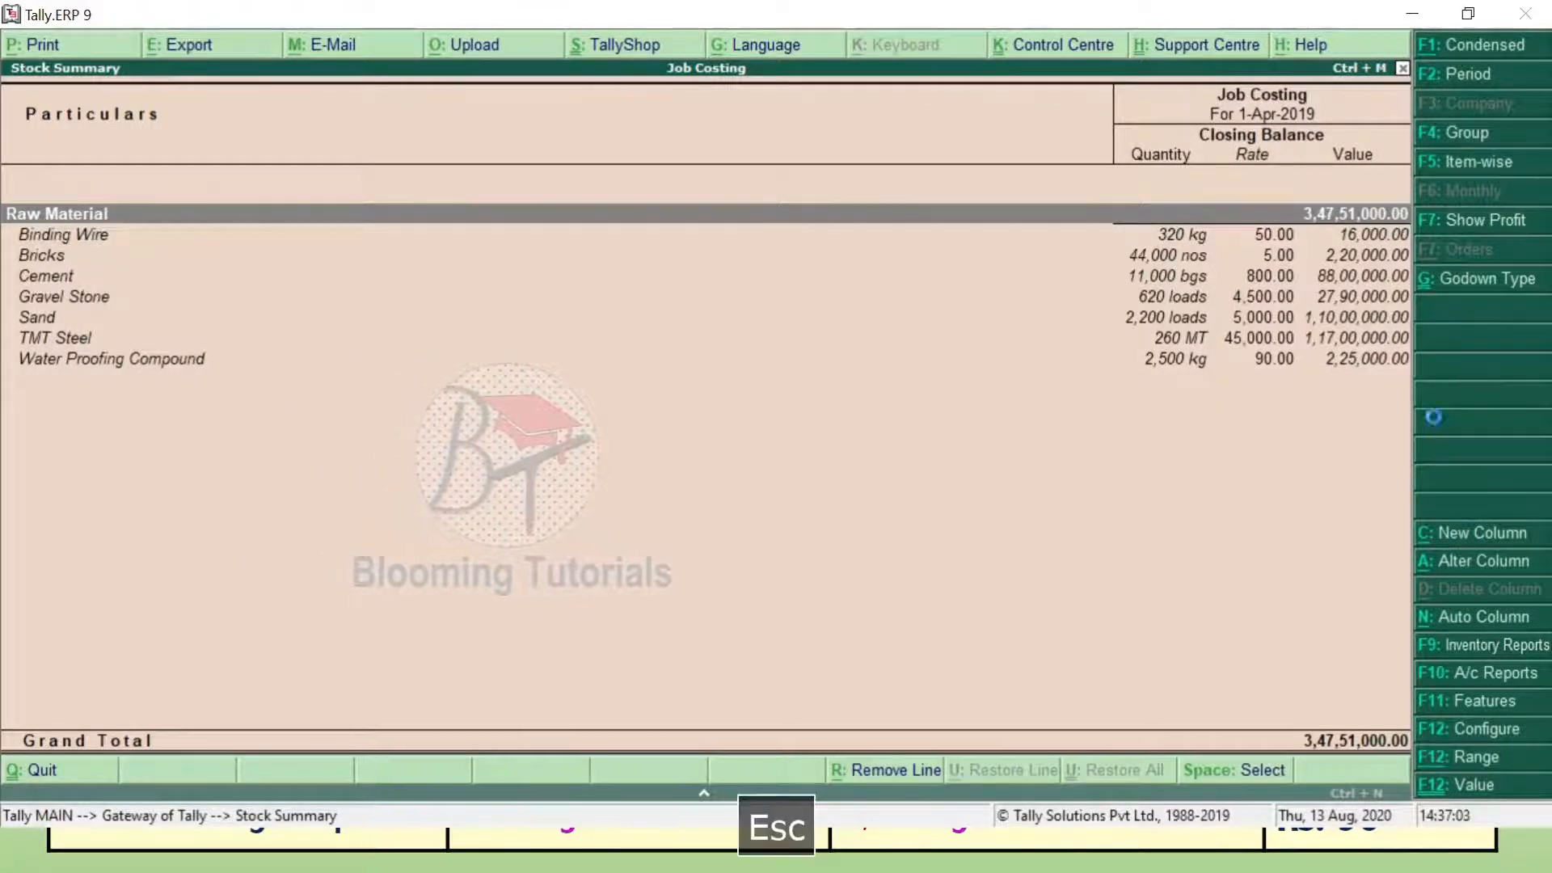
Review the Job Work Analysis for Hotel Project, examining consumption, closing stock and direct expenses, and return to the Gateway of Tally.
key(Down)
key(Down)
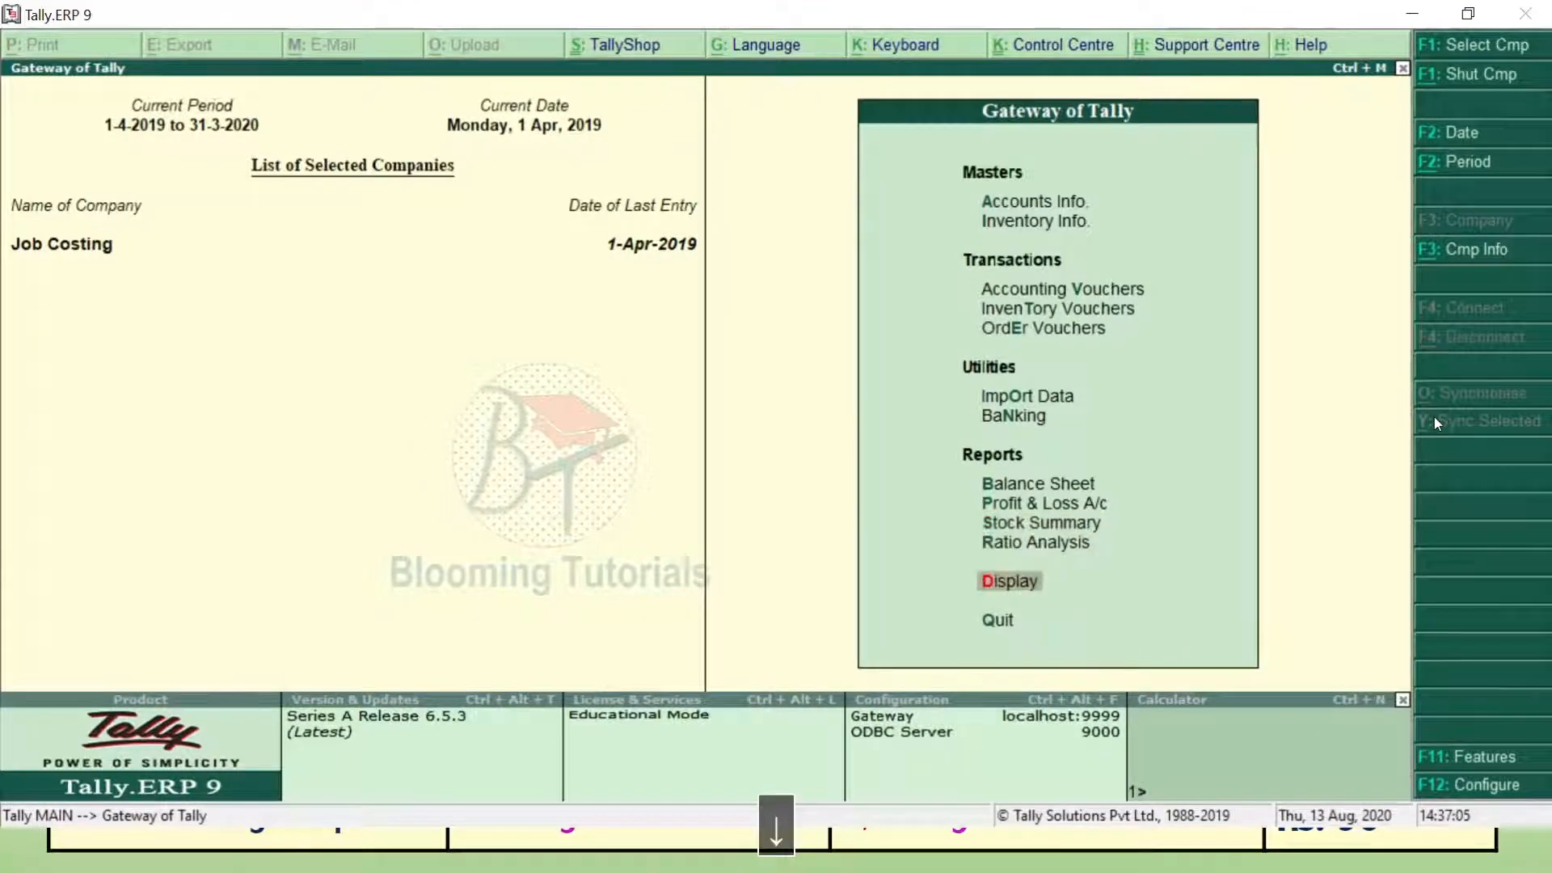
key(Return)
key(Down)
key(Down)
key(Down)
key(Down)
key(Down)
key(Down)
key(Up)
key(Return)
key(Down)
key(Down)
key(Down)
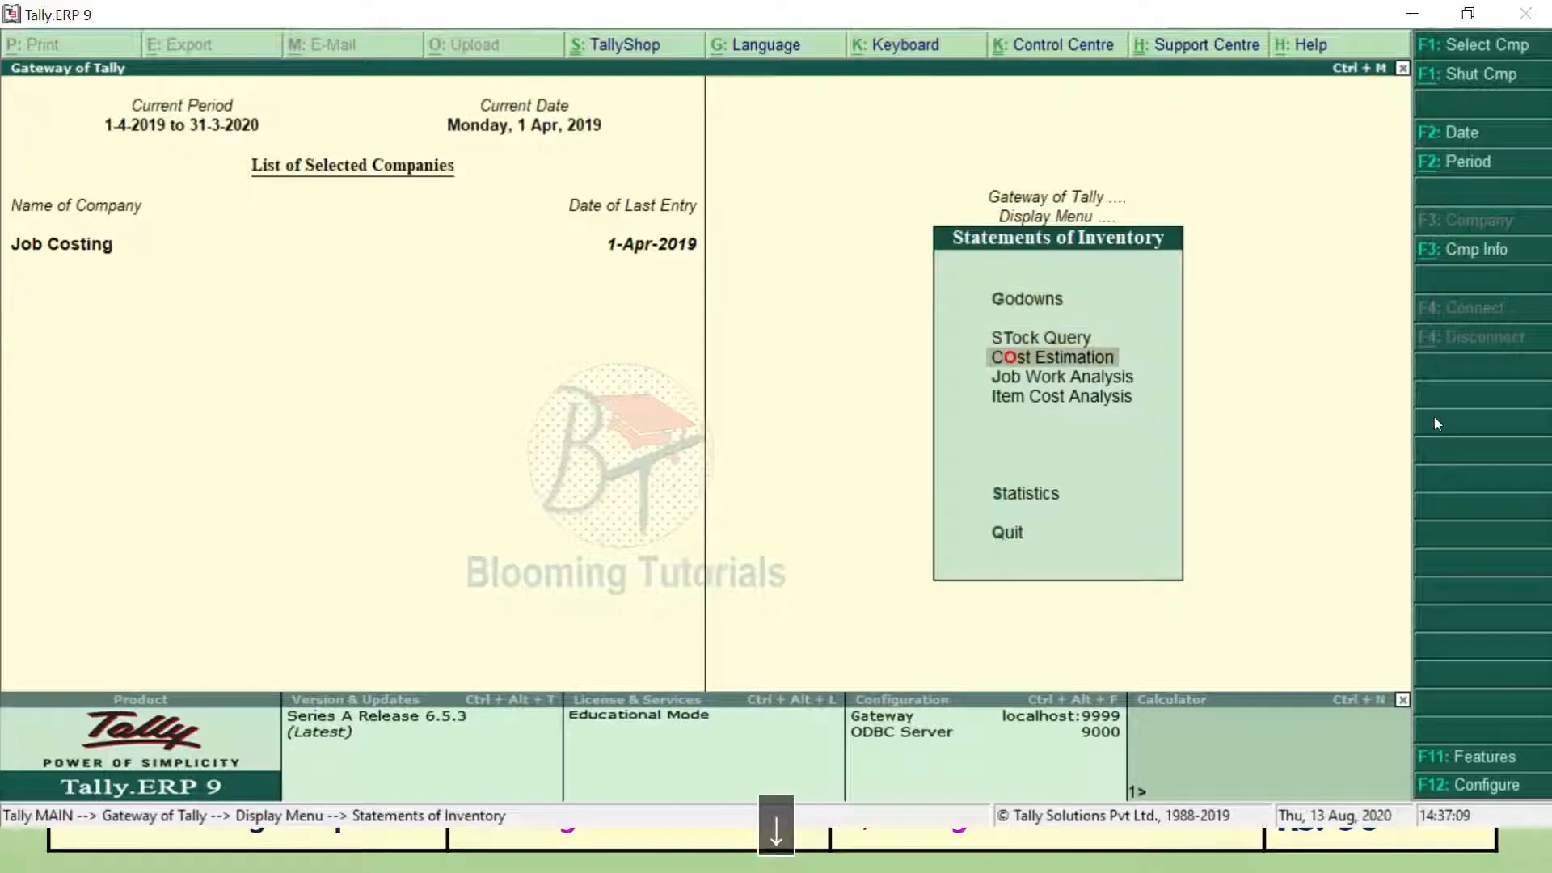
key(Return)
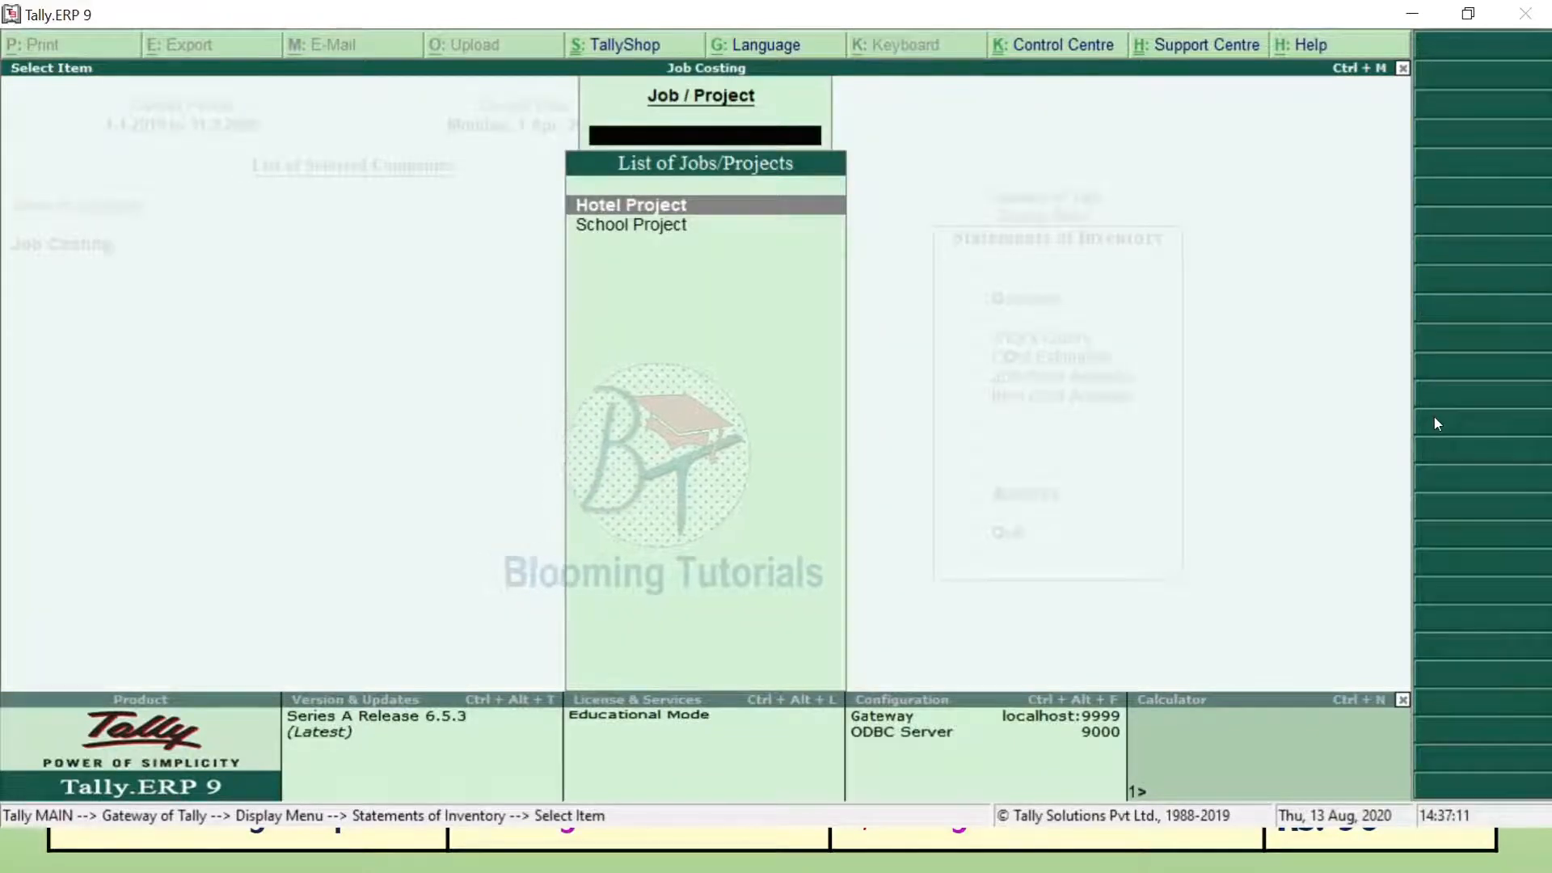
key(Return)
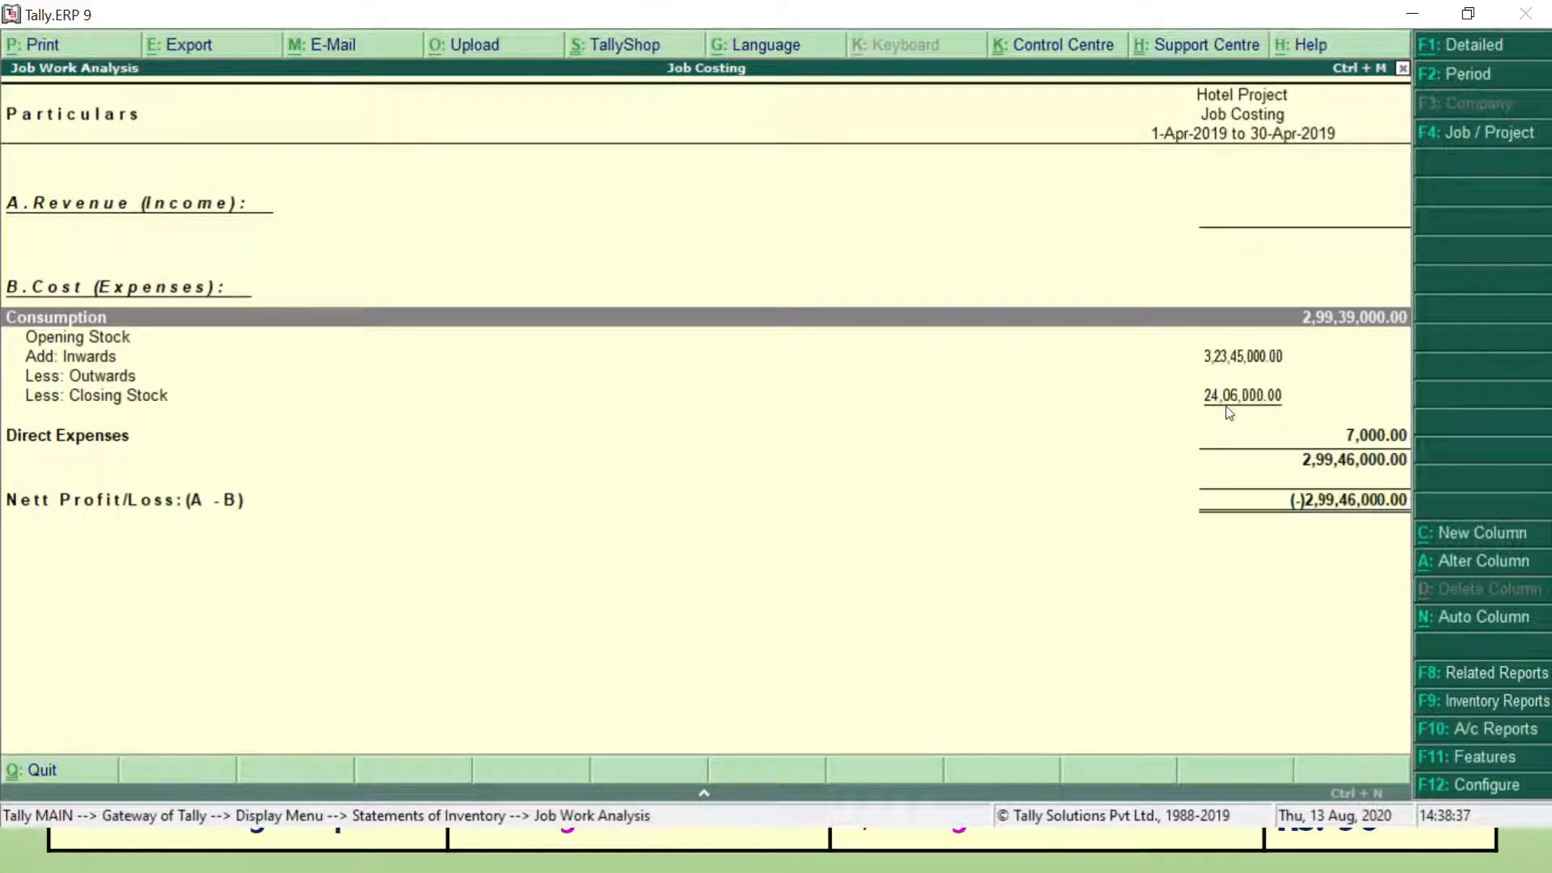
key(Escape)
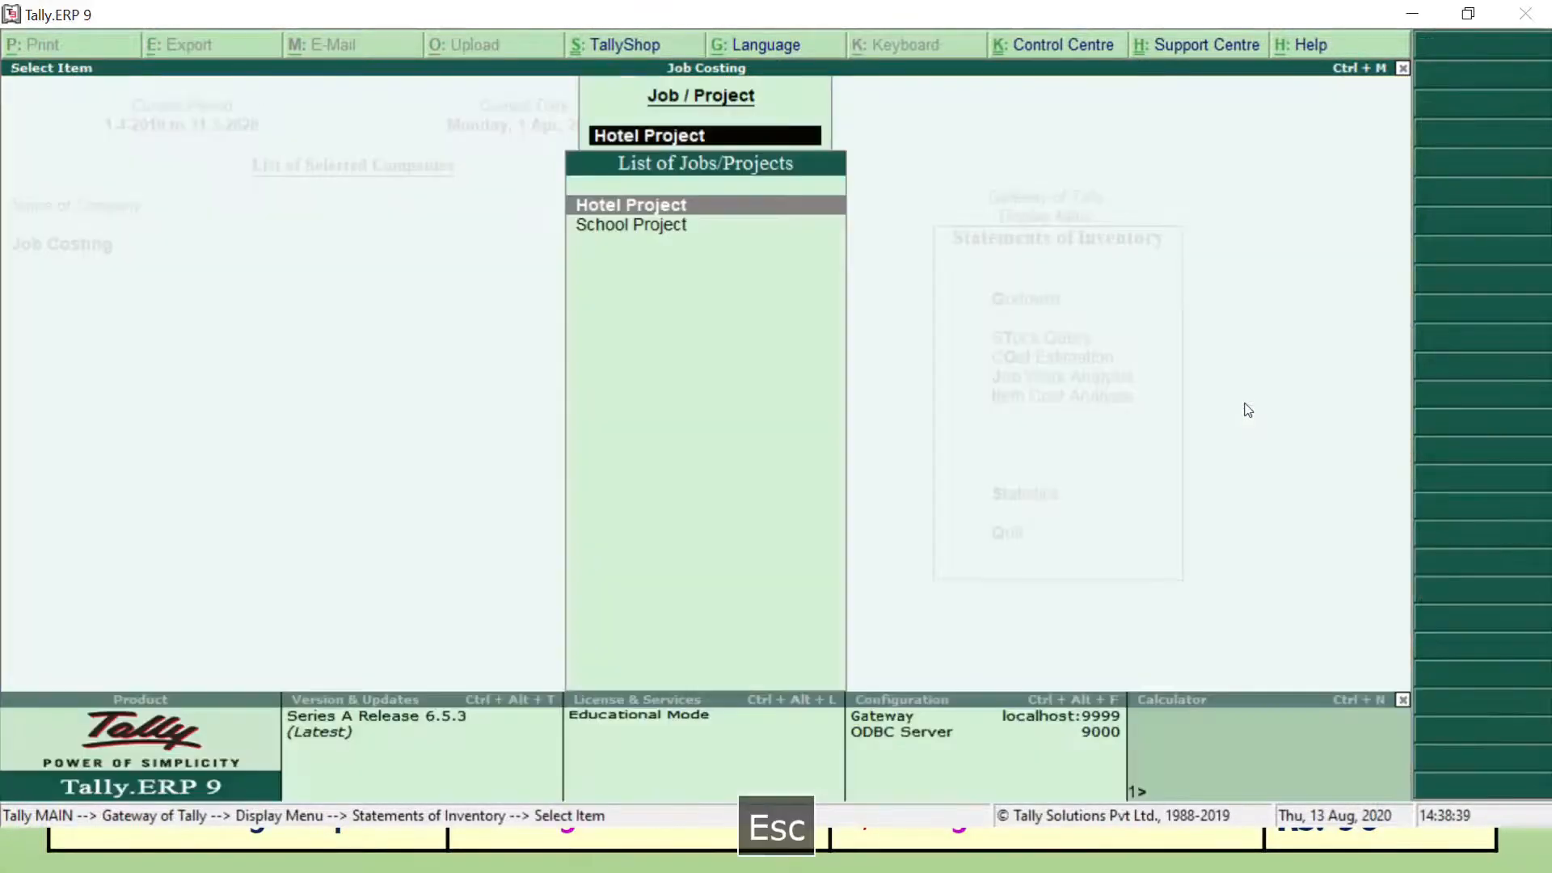
key(Escape)
key(Escape)
key(Escape)
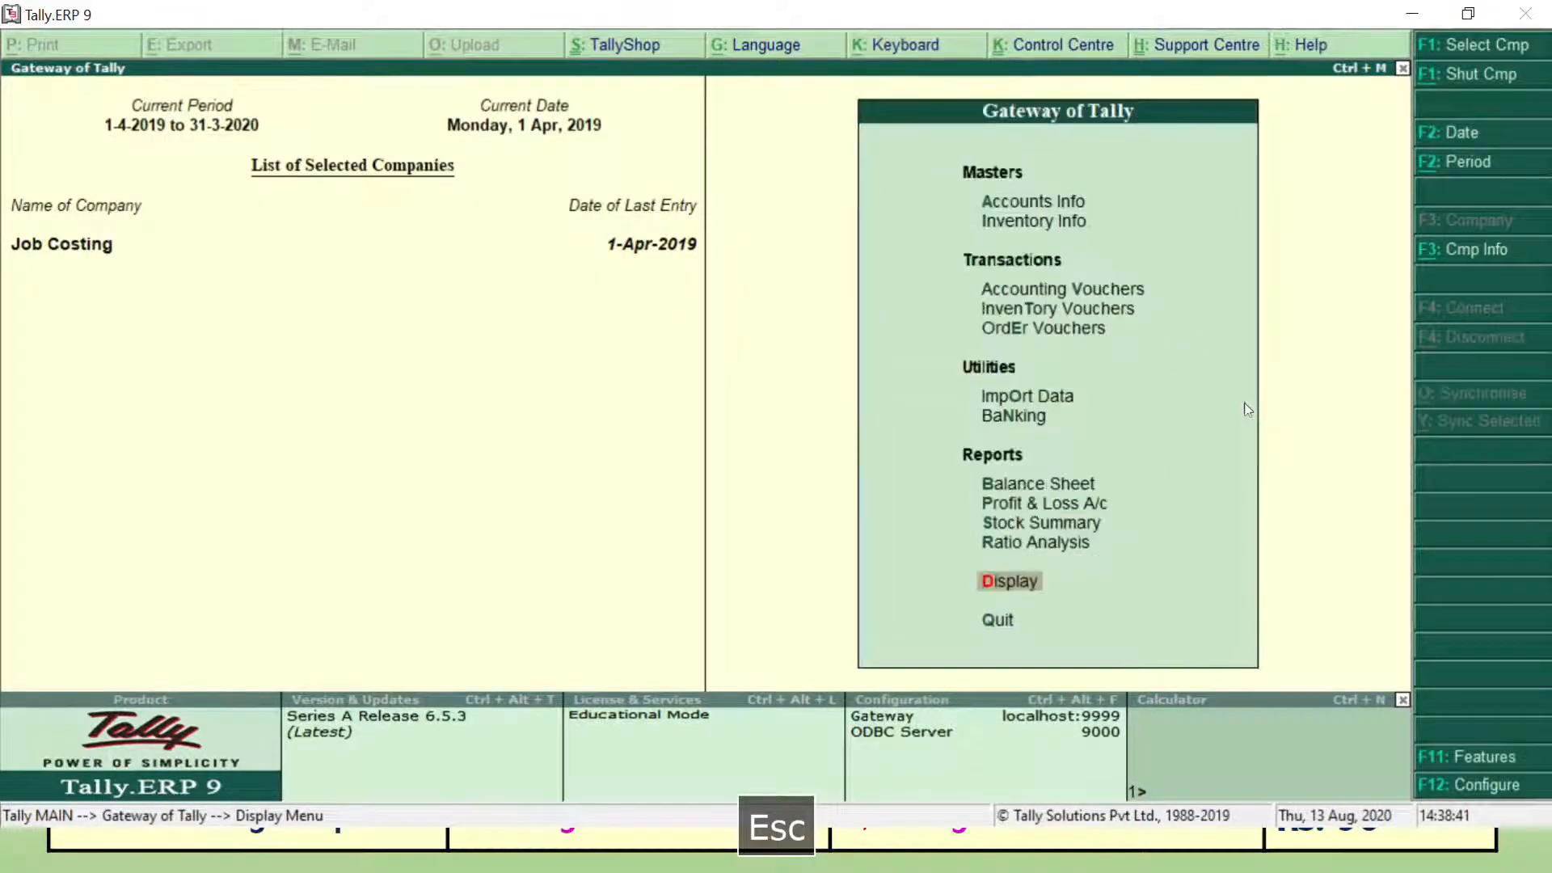
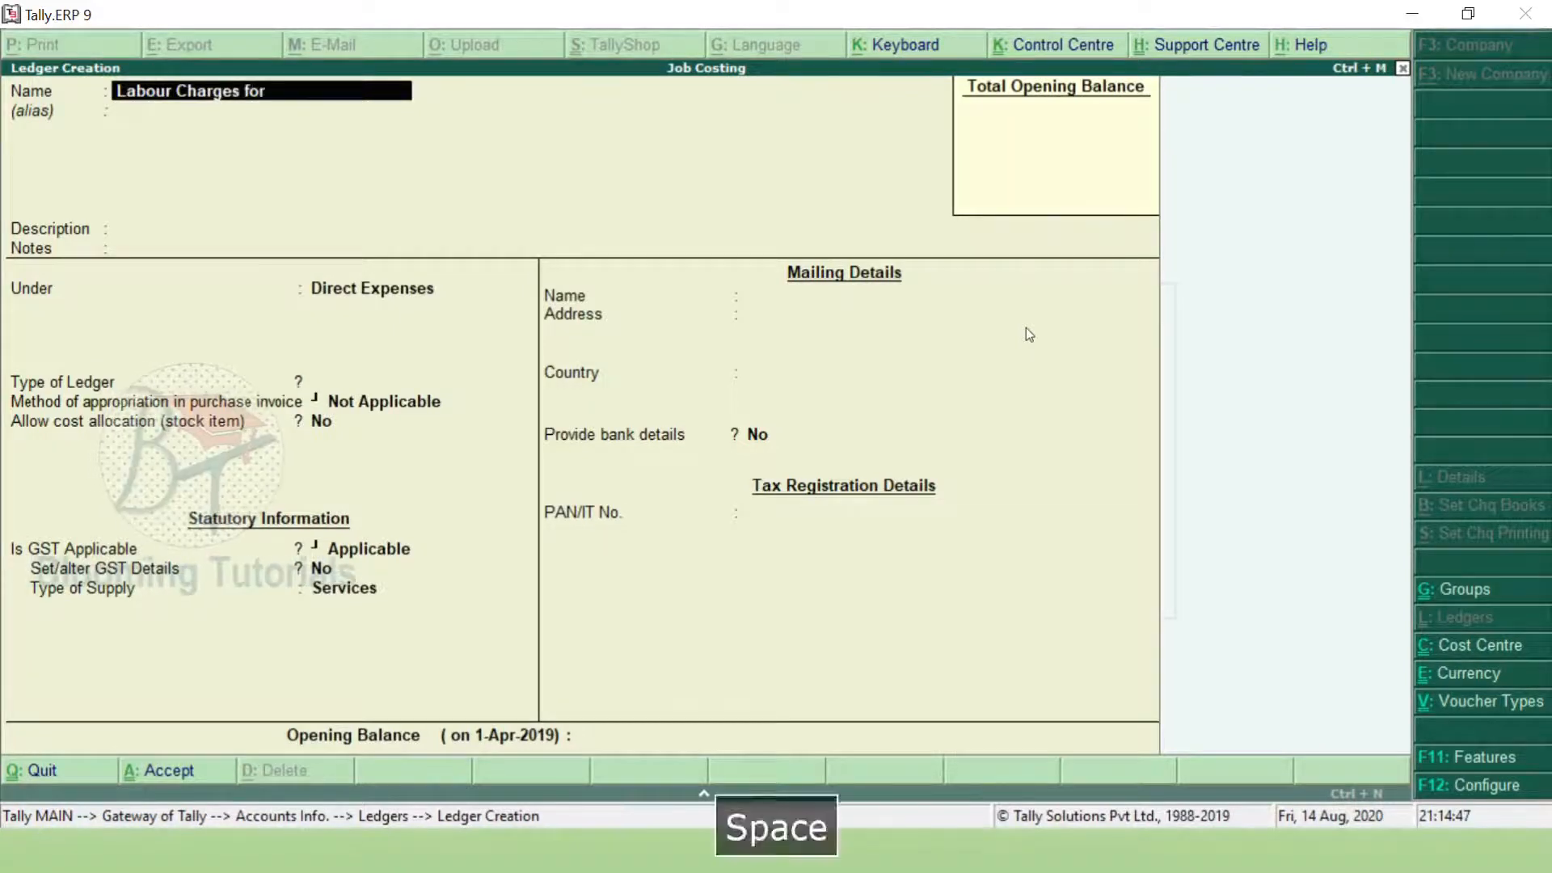
Complete the new ledger's name as Labour Charges for Hotel Project, leaving alias, description and notes blank.
text(harges for Hotel Project)
key(Return)
key(Return)
key(Return)
key(Return)
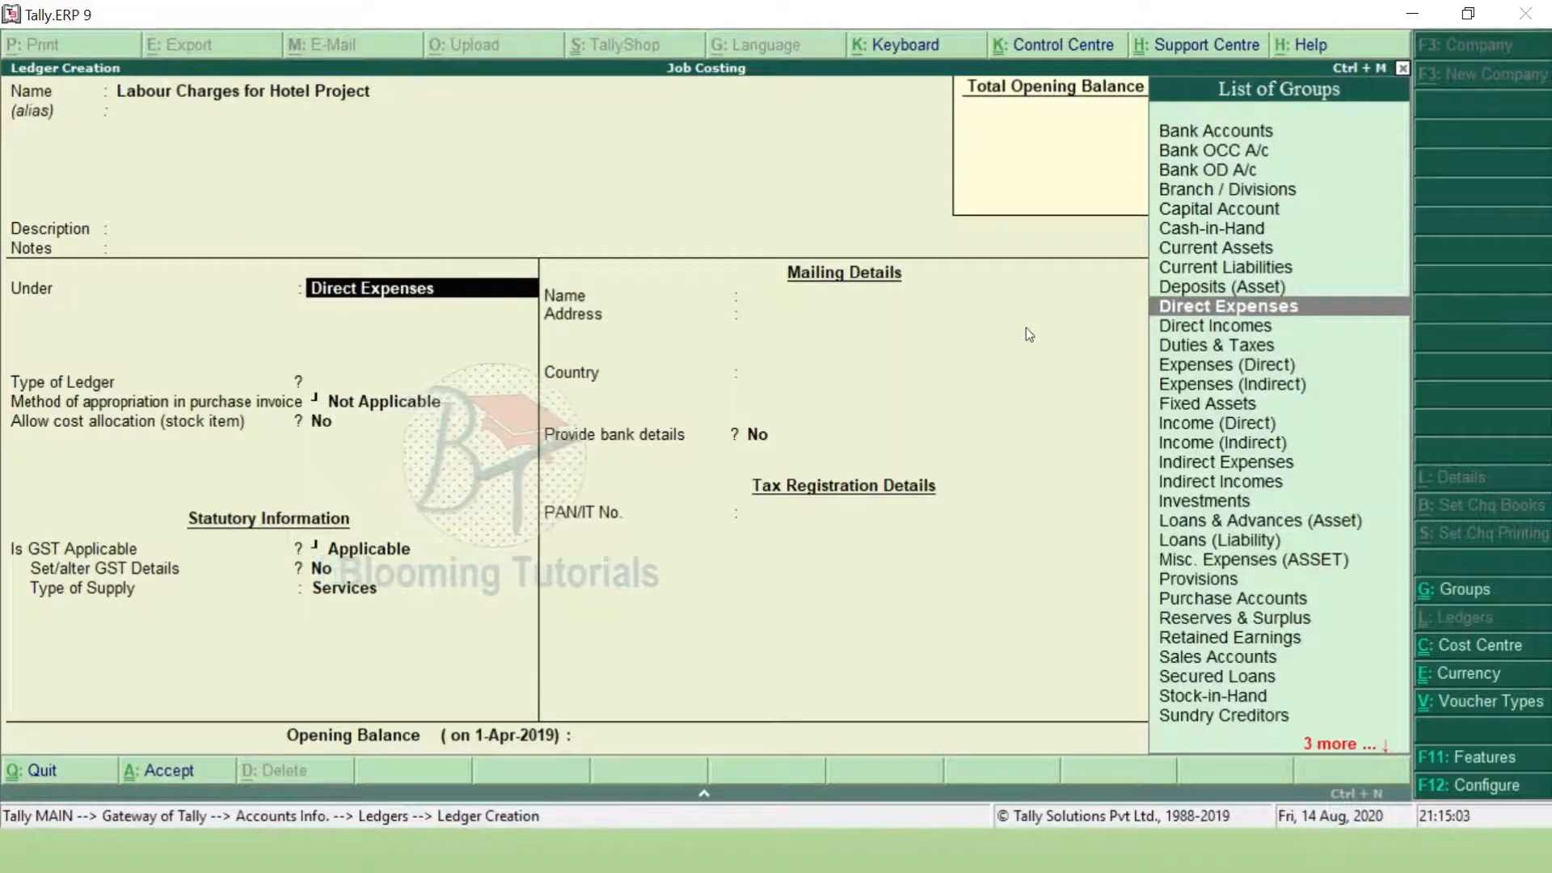
Keep the hotel labour ledger under Direct Expenses, set GST applicability to Not Applicable and save it.
key(Return)
key(Return)
key(Return)
key(Return)
key(space)
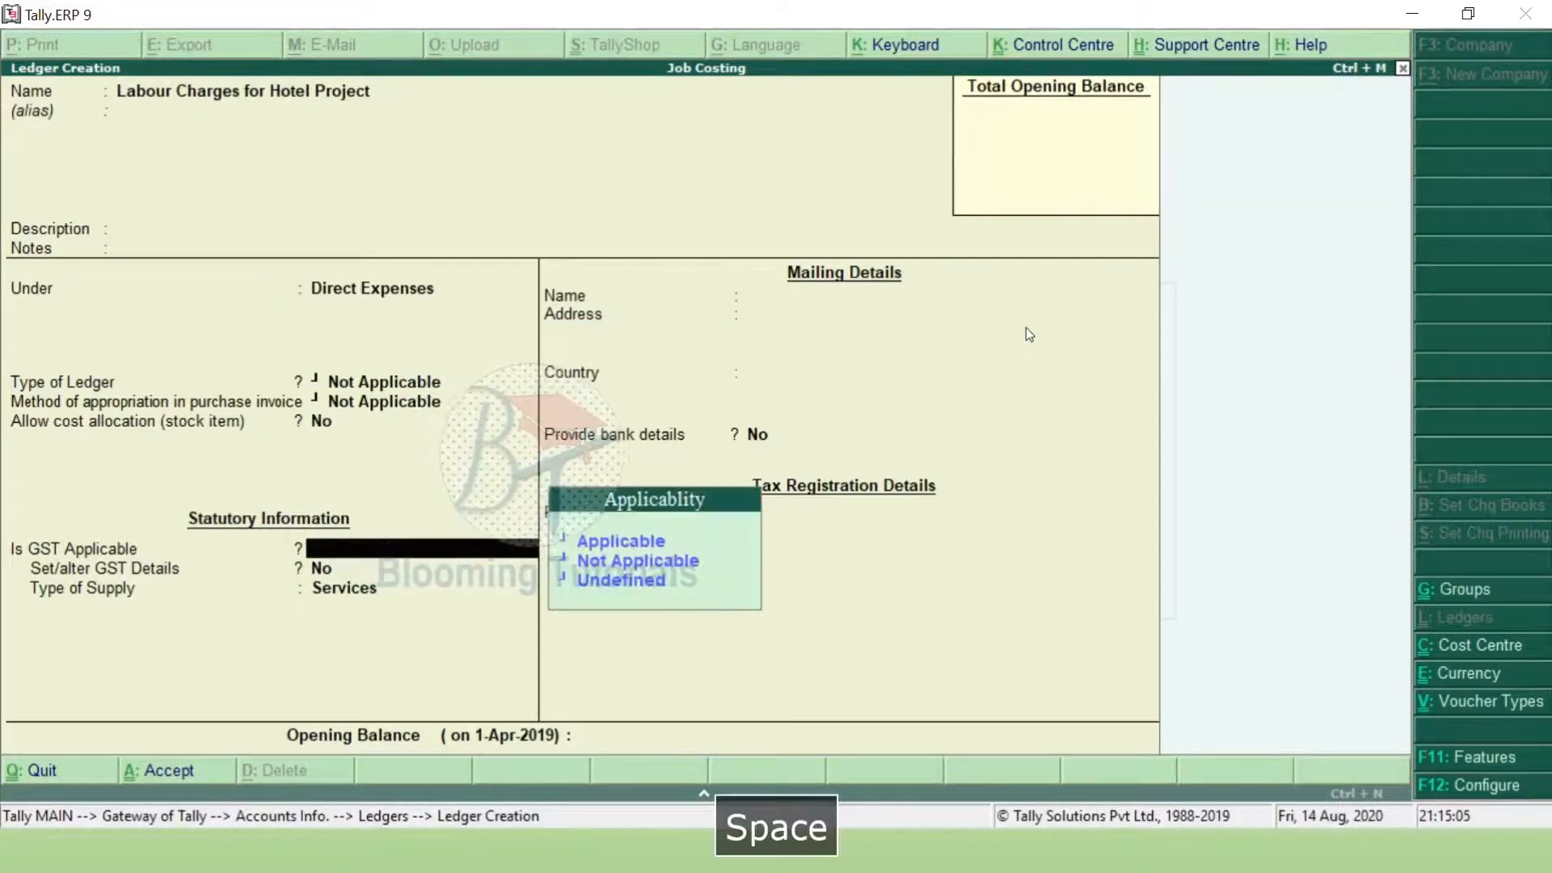
key(Down)
key(Return)
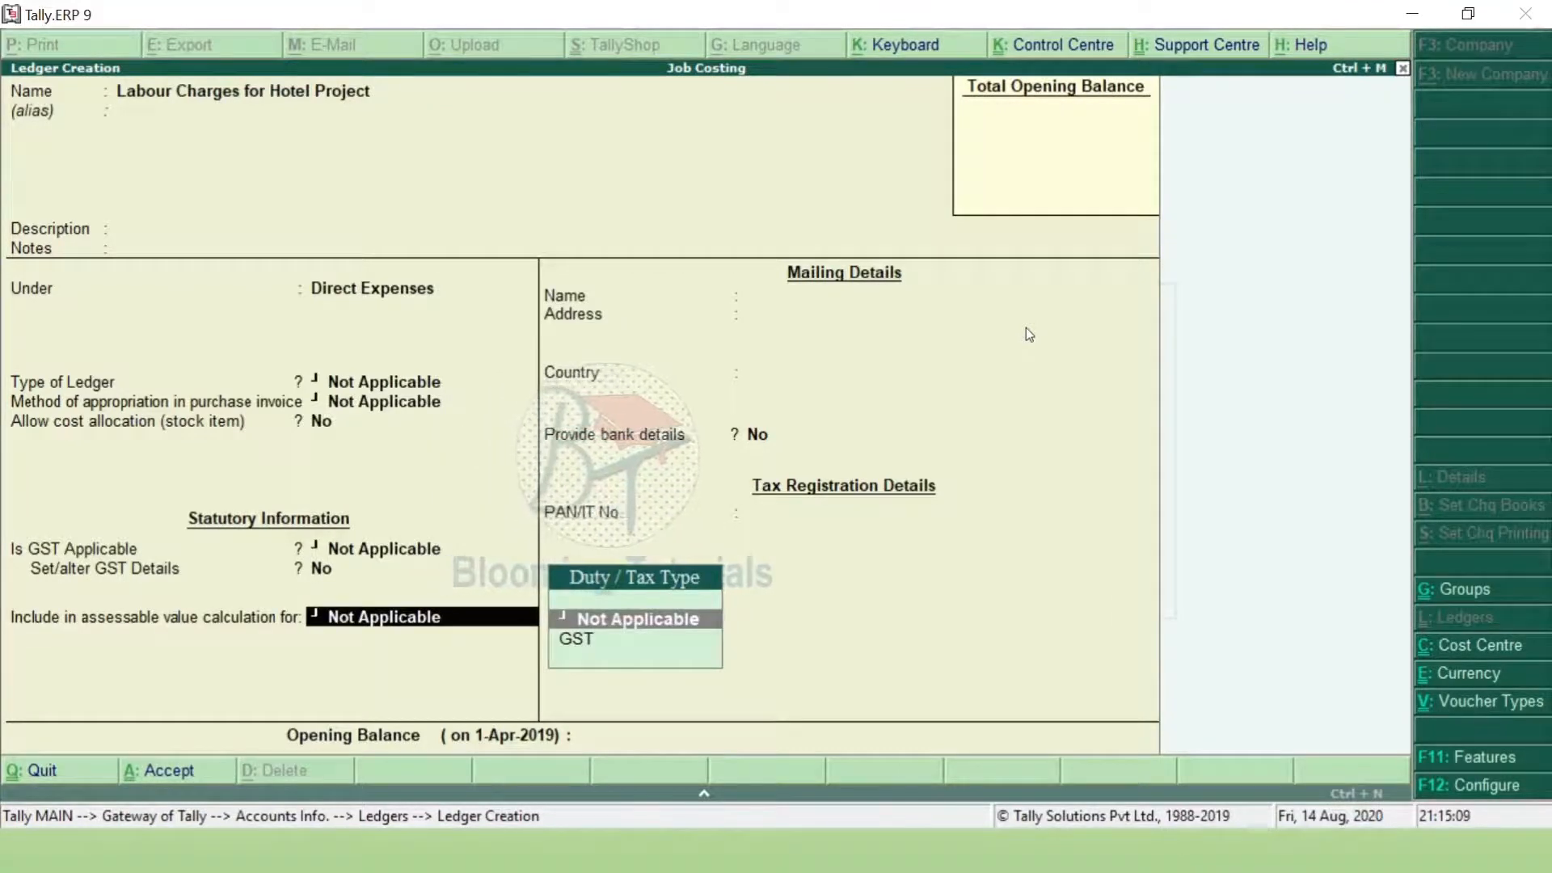
key(ctrl+a)
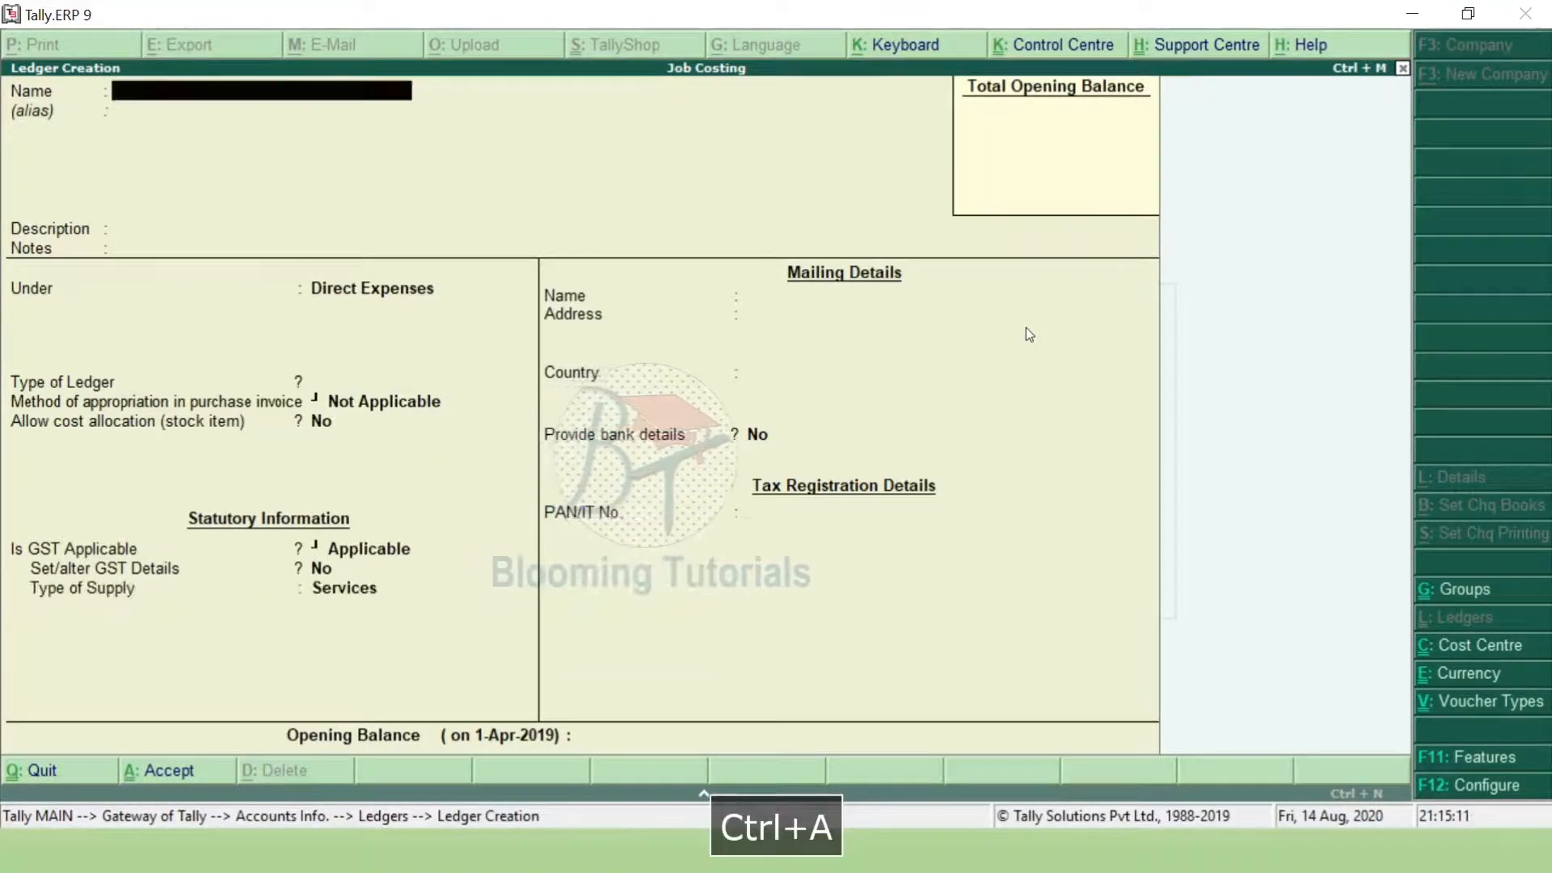
Name the next ledger Labour Charges for School Project, leaving alias, description and notes blank.
text(Labour Charges for School Pri)
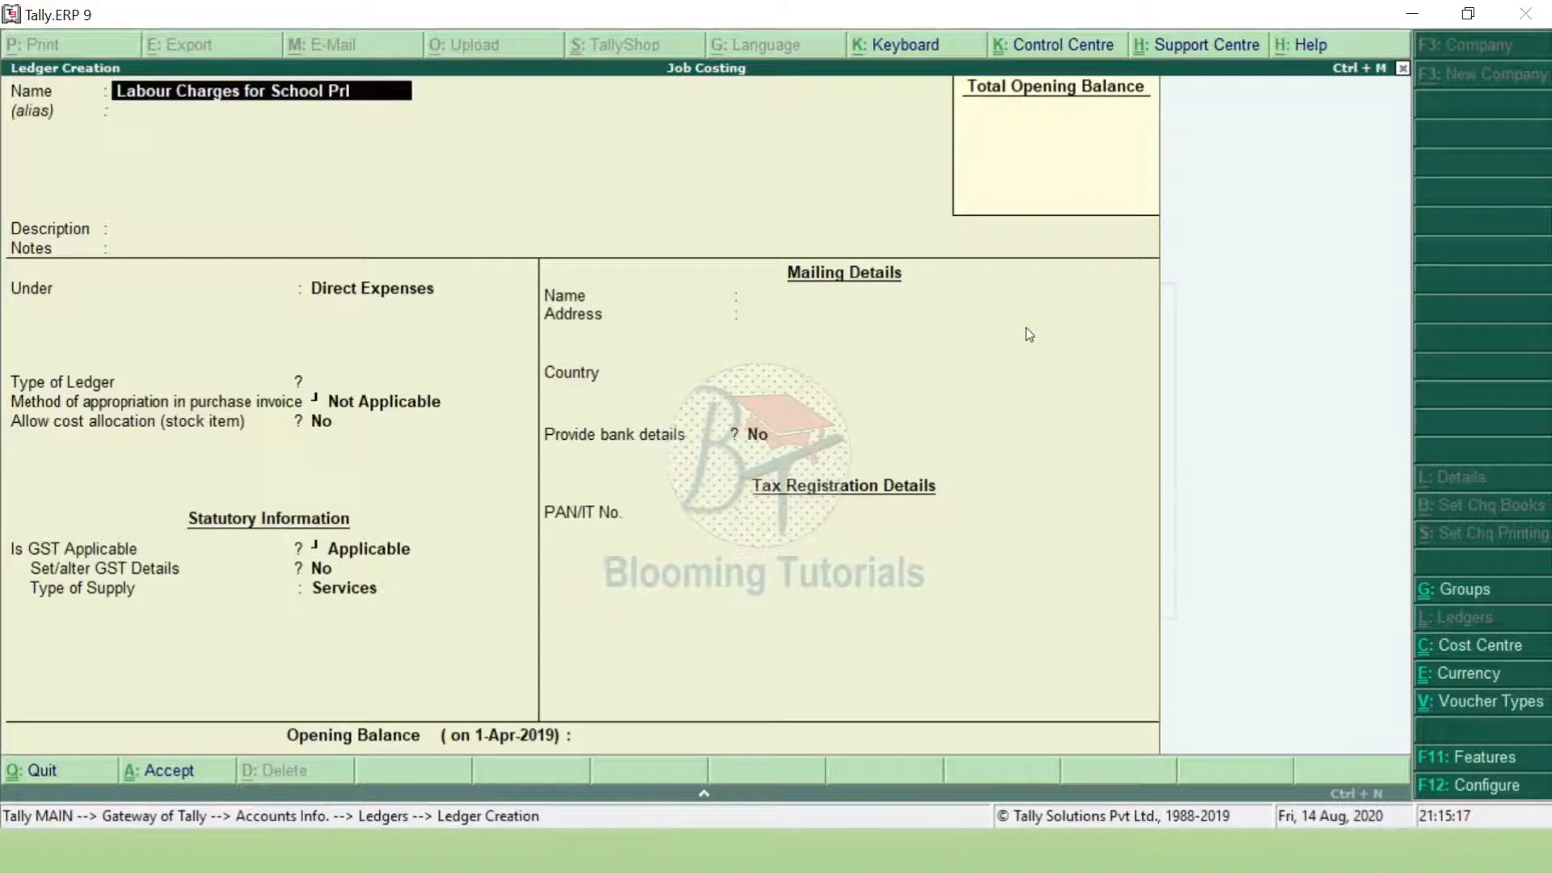
key(BackSpace)
key(BackSpace)
text(roject)
key(Return)
key(Return)
key(Return)
key(Return)
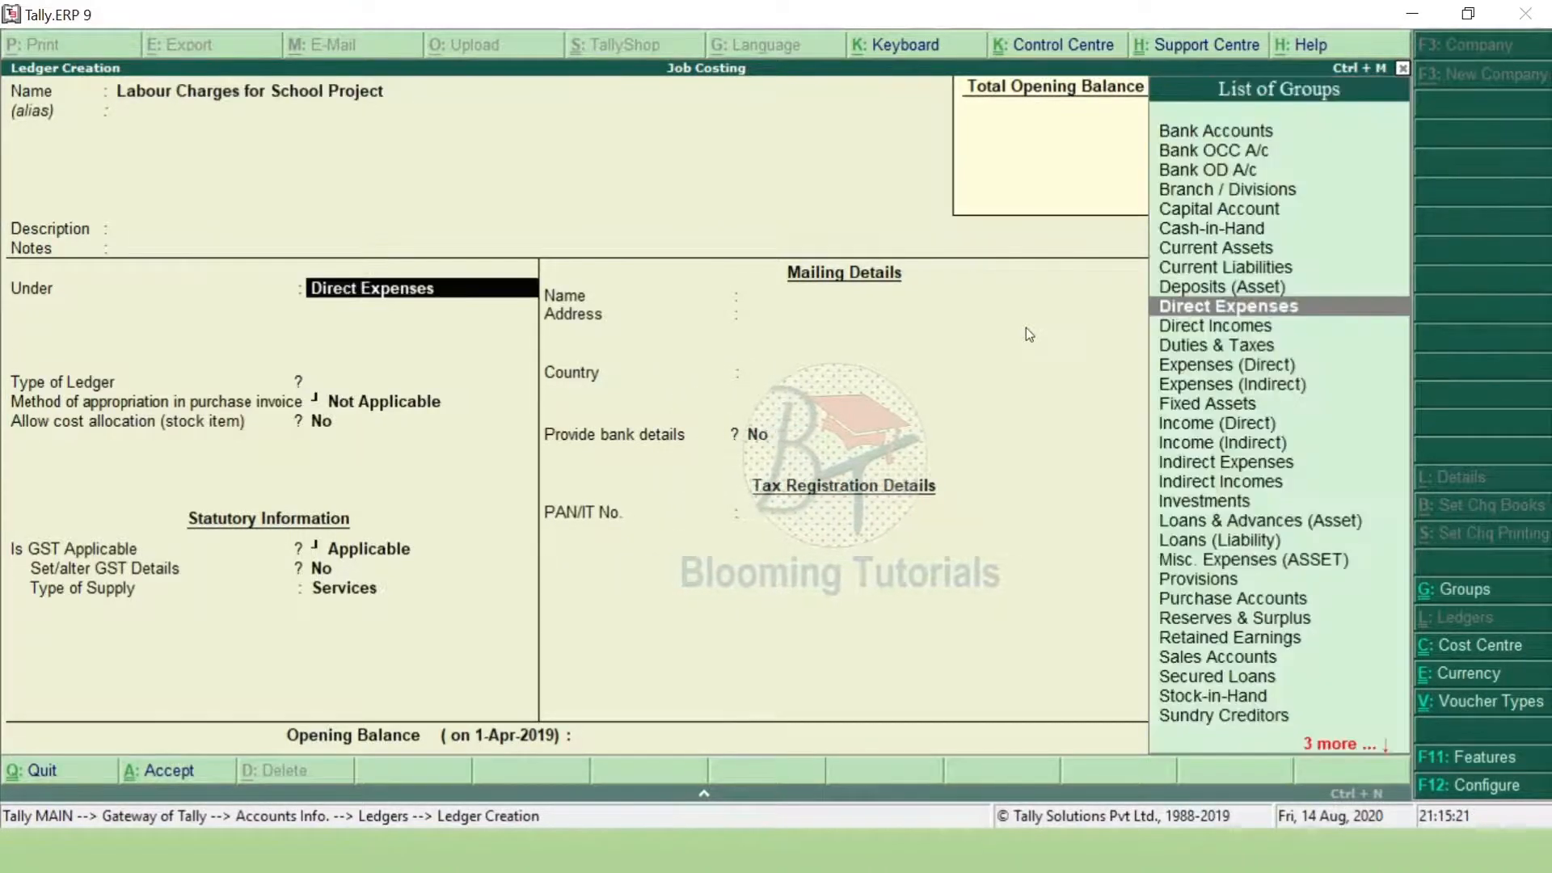
Keep the school labour ledger under Direct Expenses, set GST applicability to Not Applicable, save it and return to the Gateway of Tally.
key(Return)
key(Return)
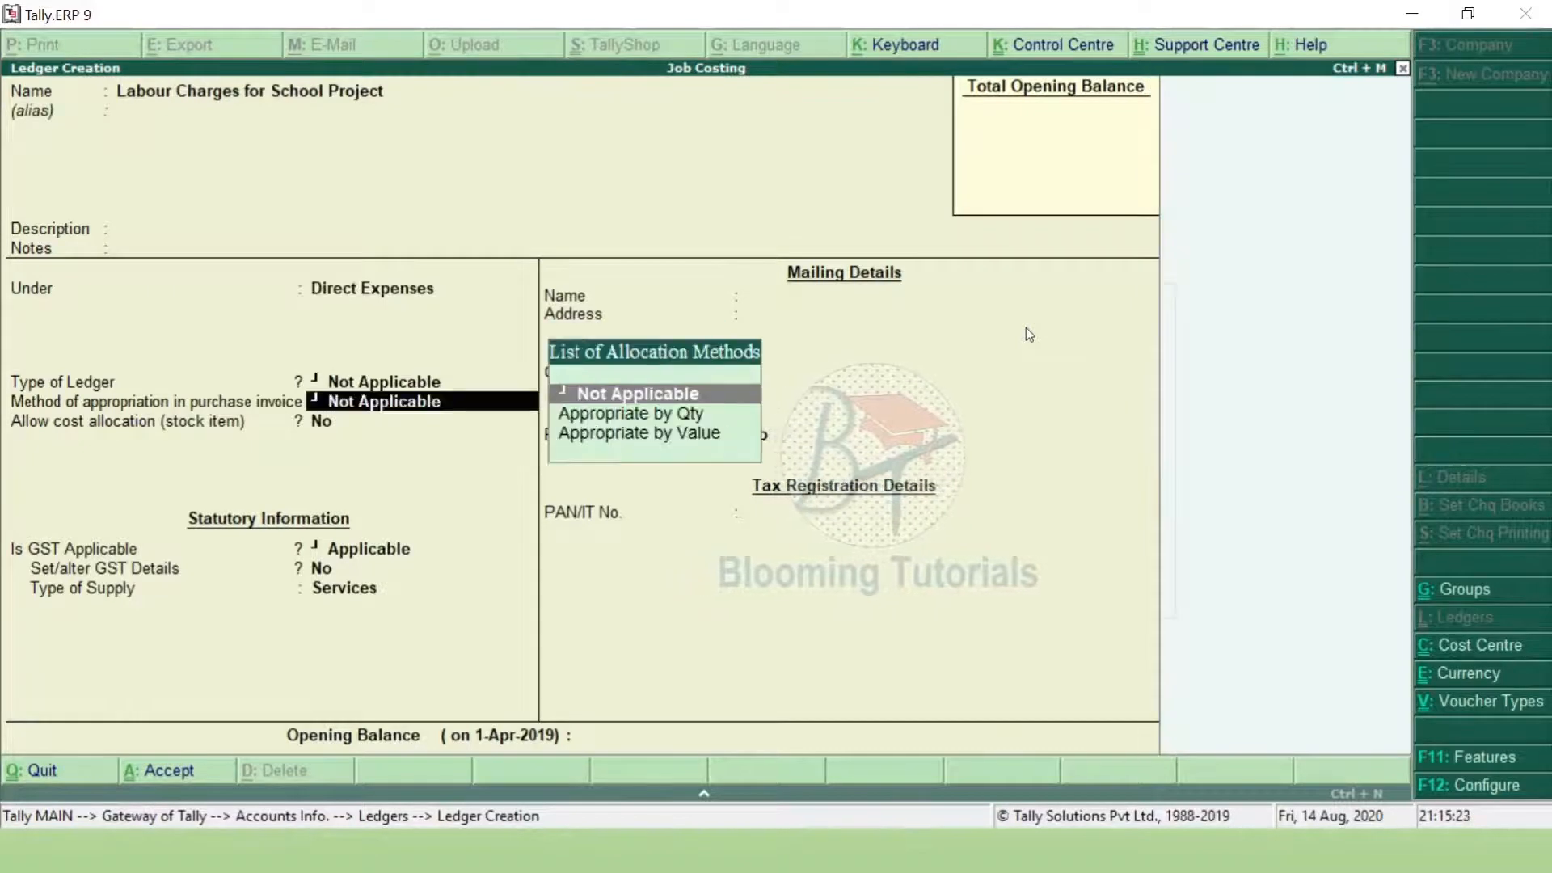
key(Return)
key(Return)
key(space)
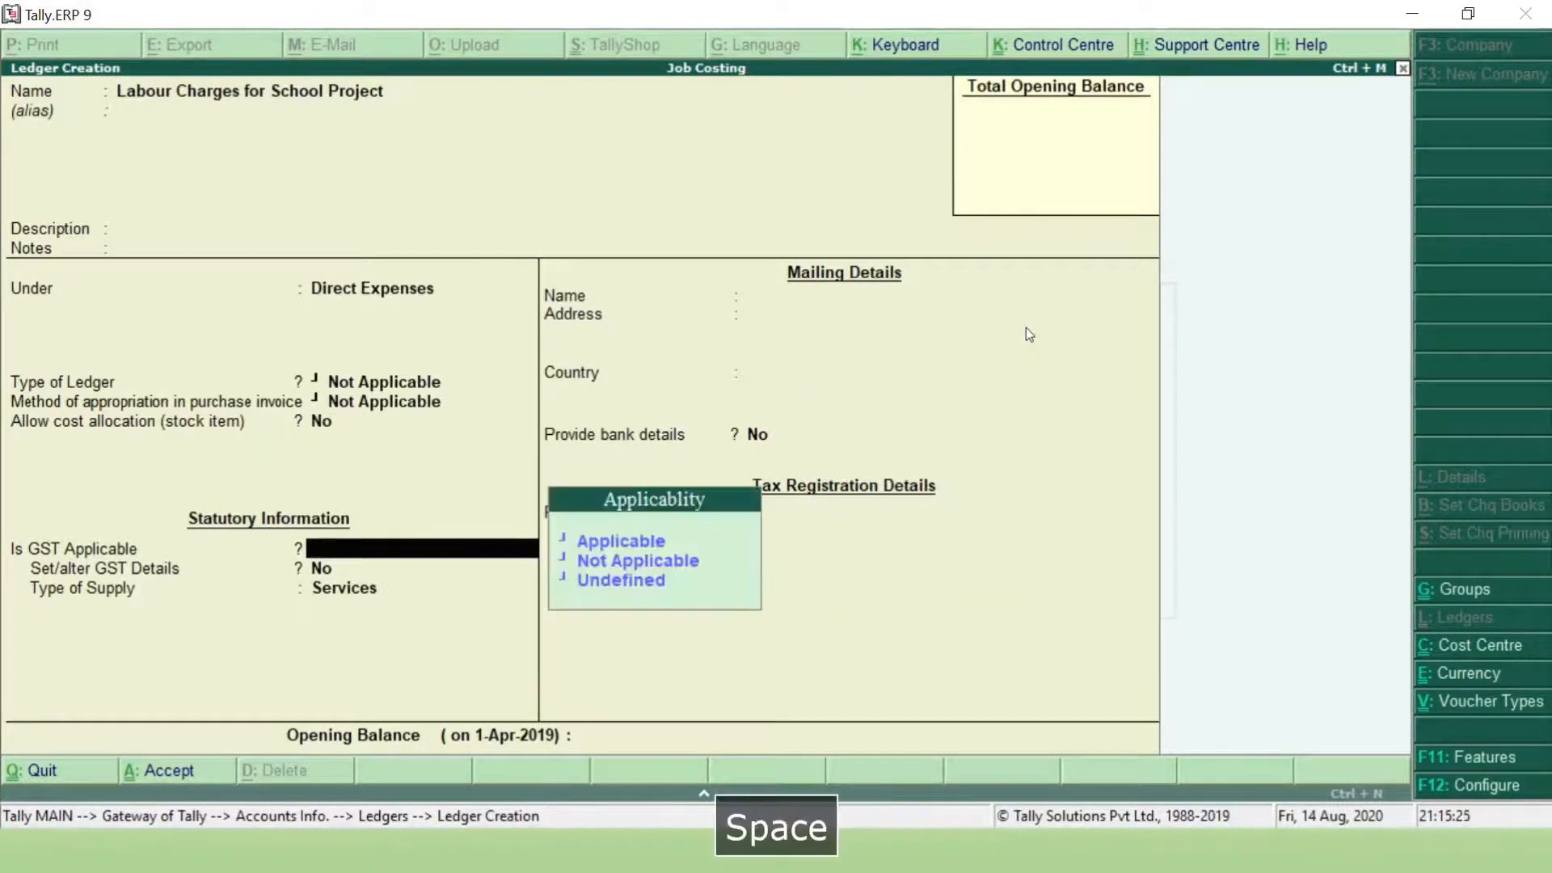
key(Up)
key(Up)
key(Return)
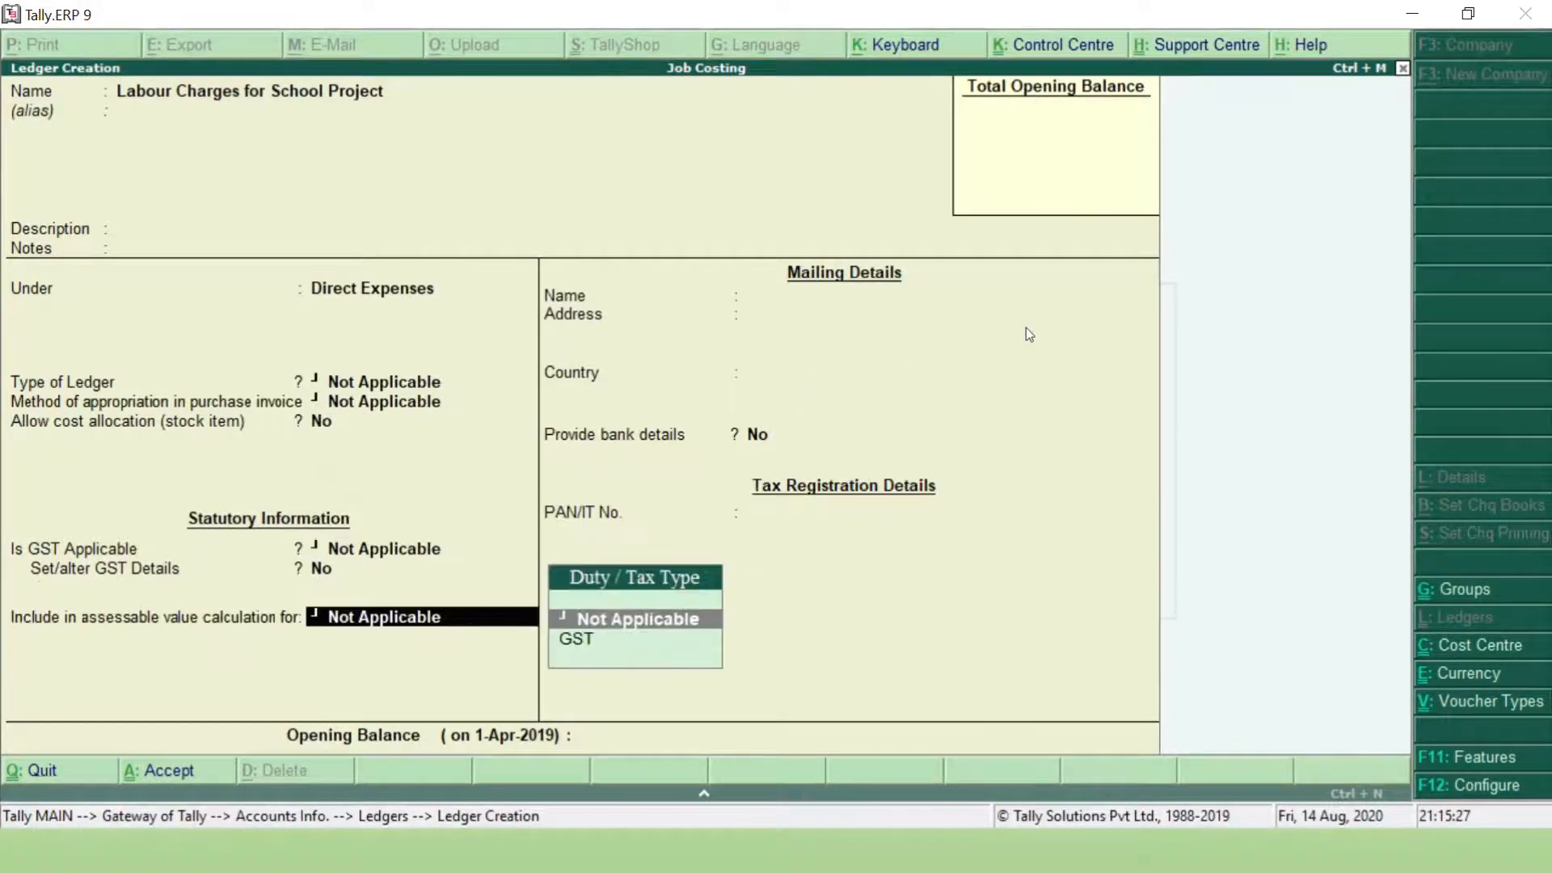
key(ctrl+a)
key(Escape)
key(Escape)
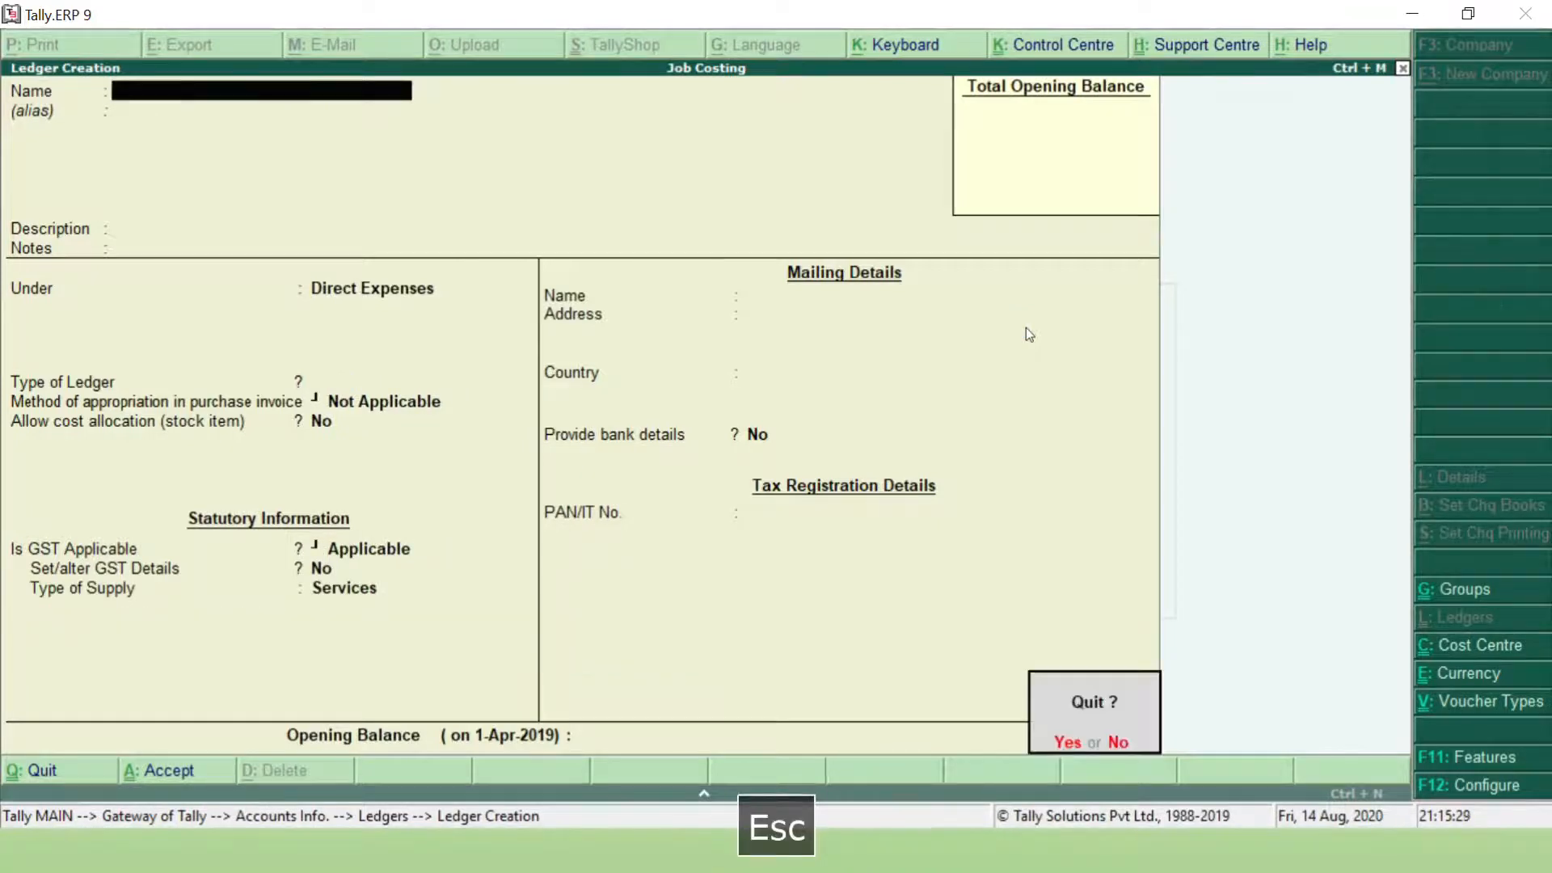
key(Escape)
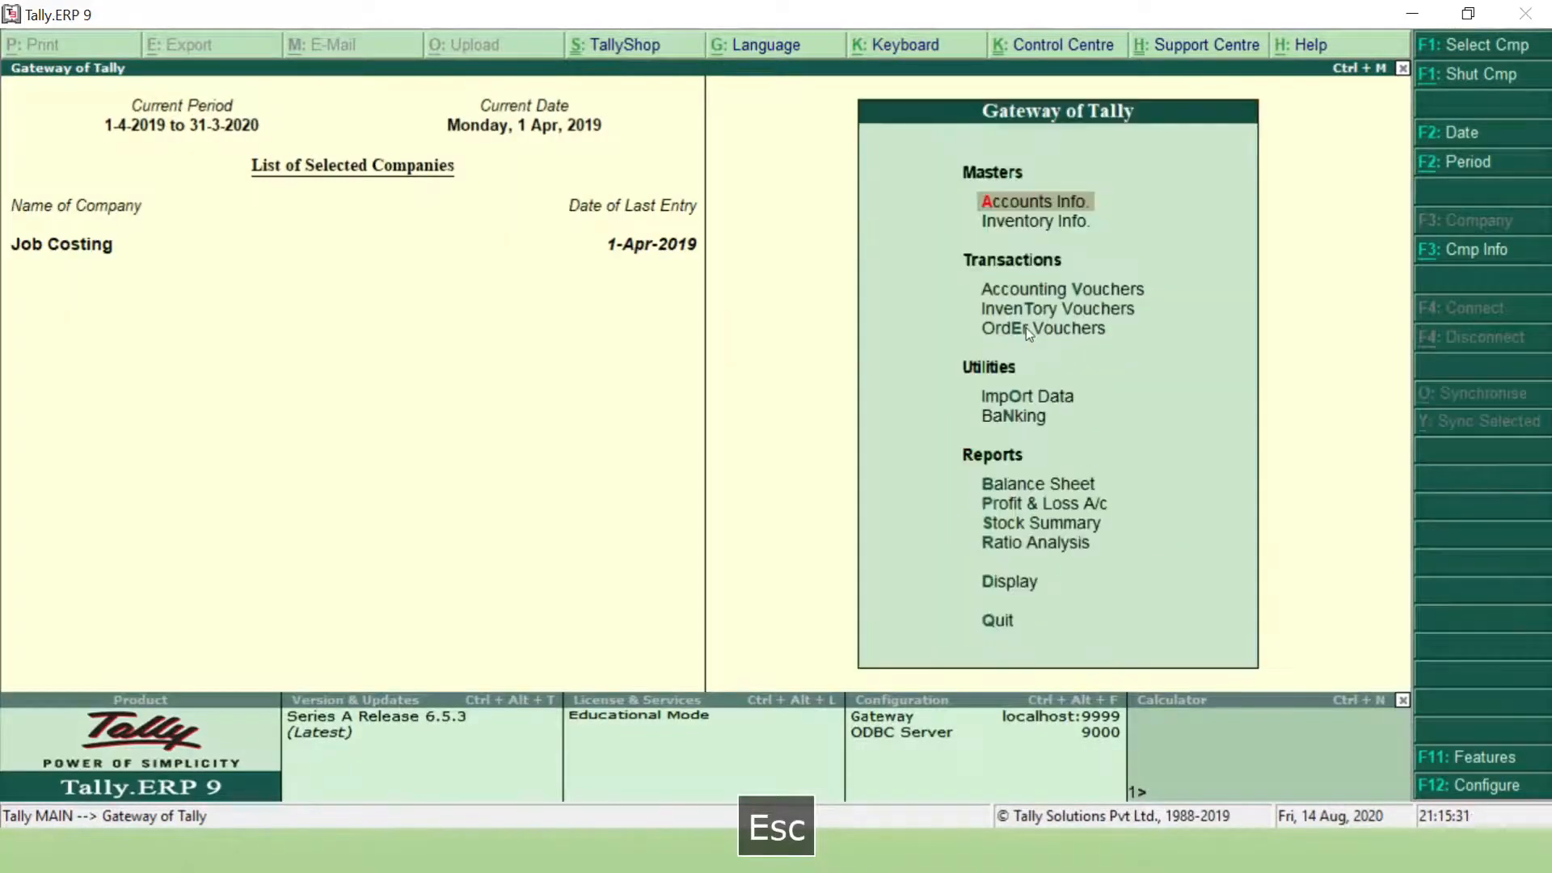
Start a Payment voucher with cost centre class Not Applicable and Cash as the account.
key(Down)
key(Down)
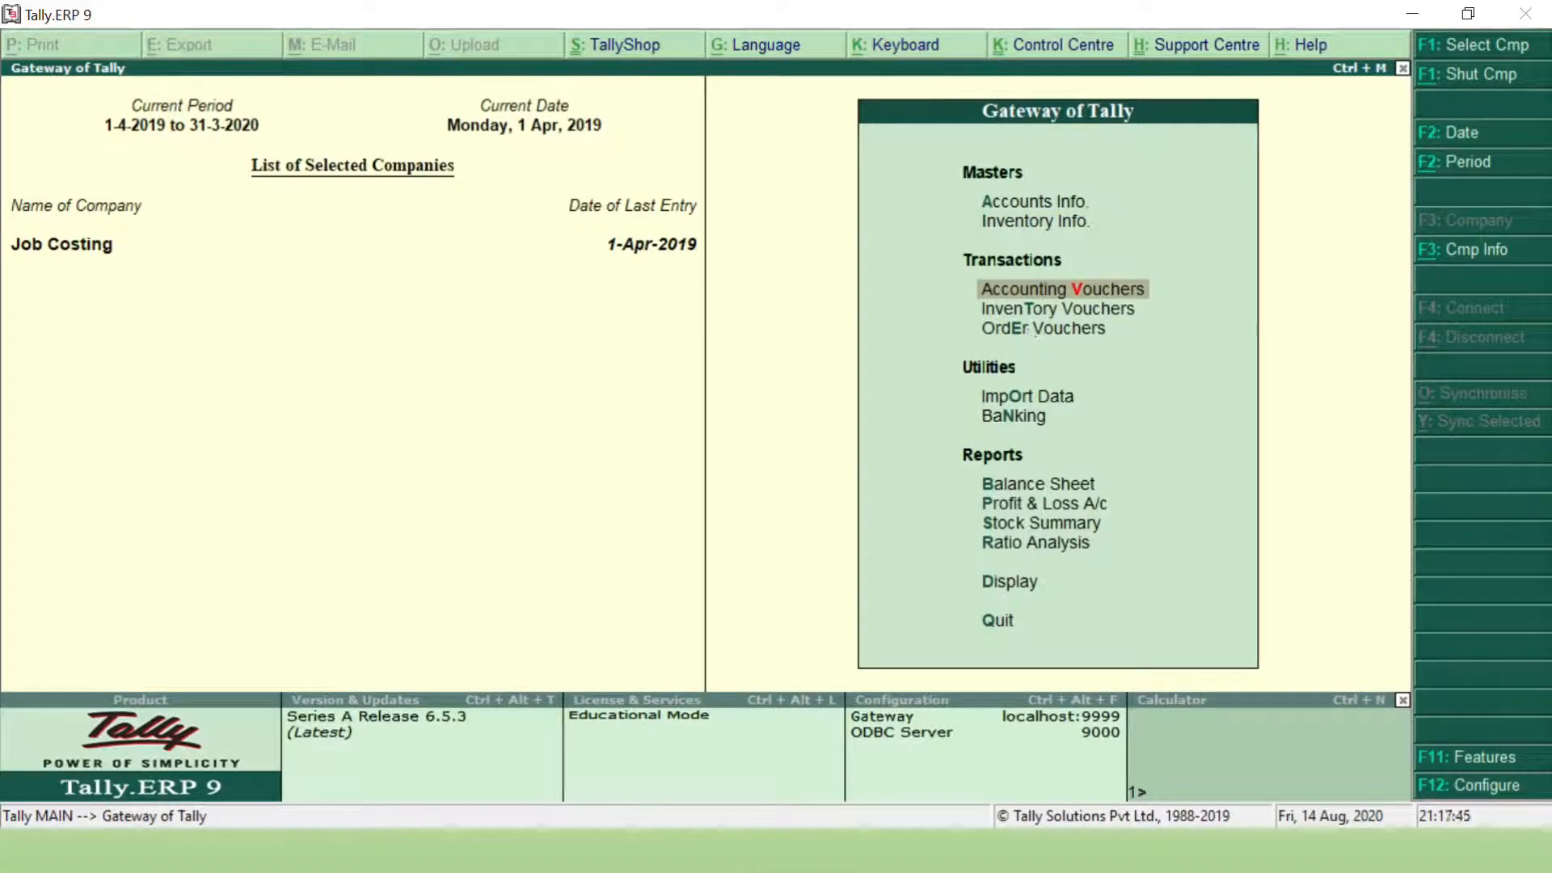
key(Return)
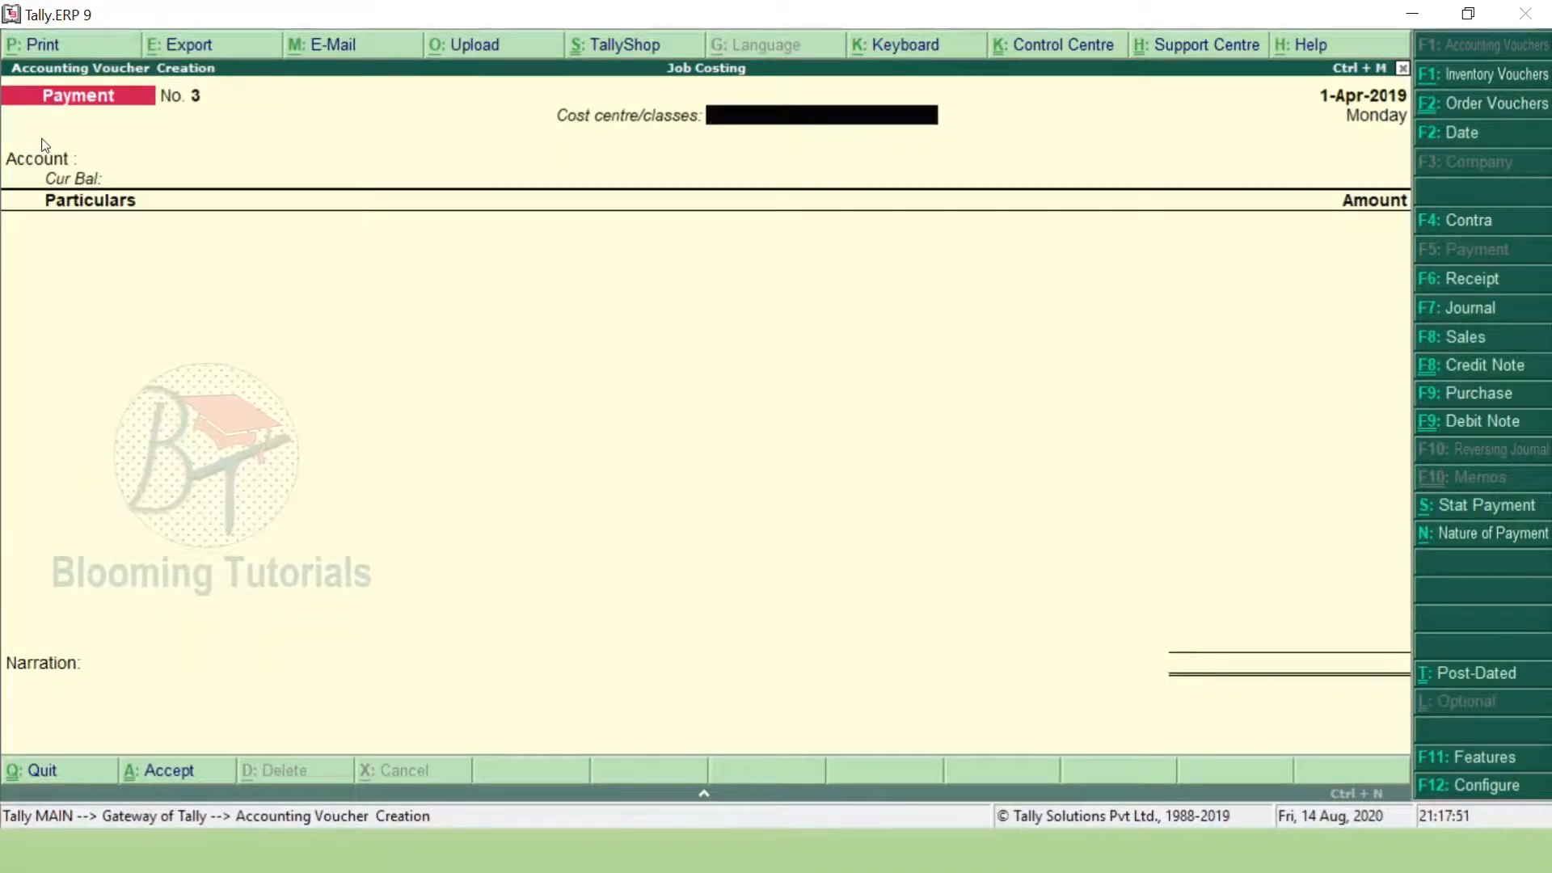
key(Return)
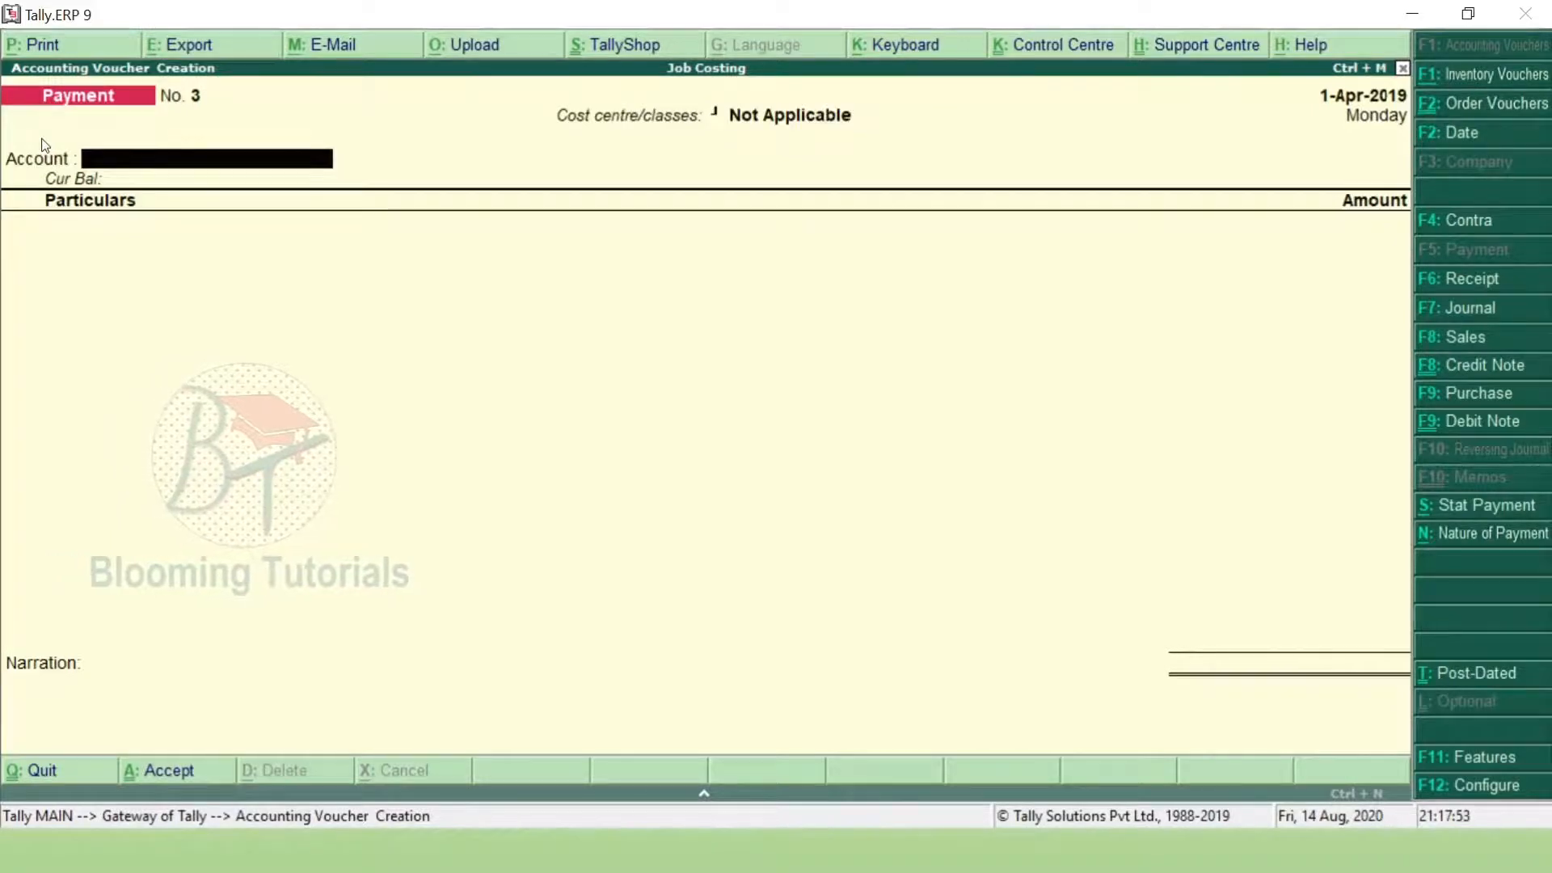
text(Ca)
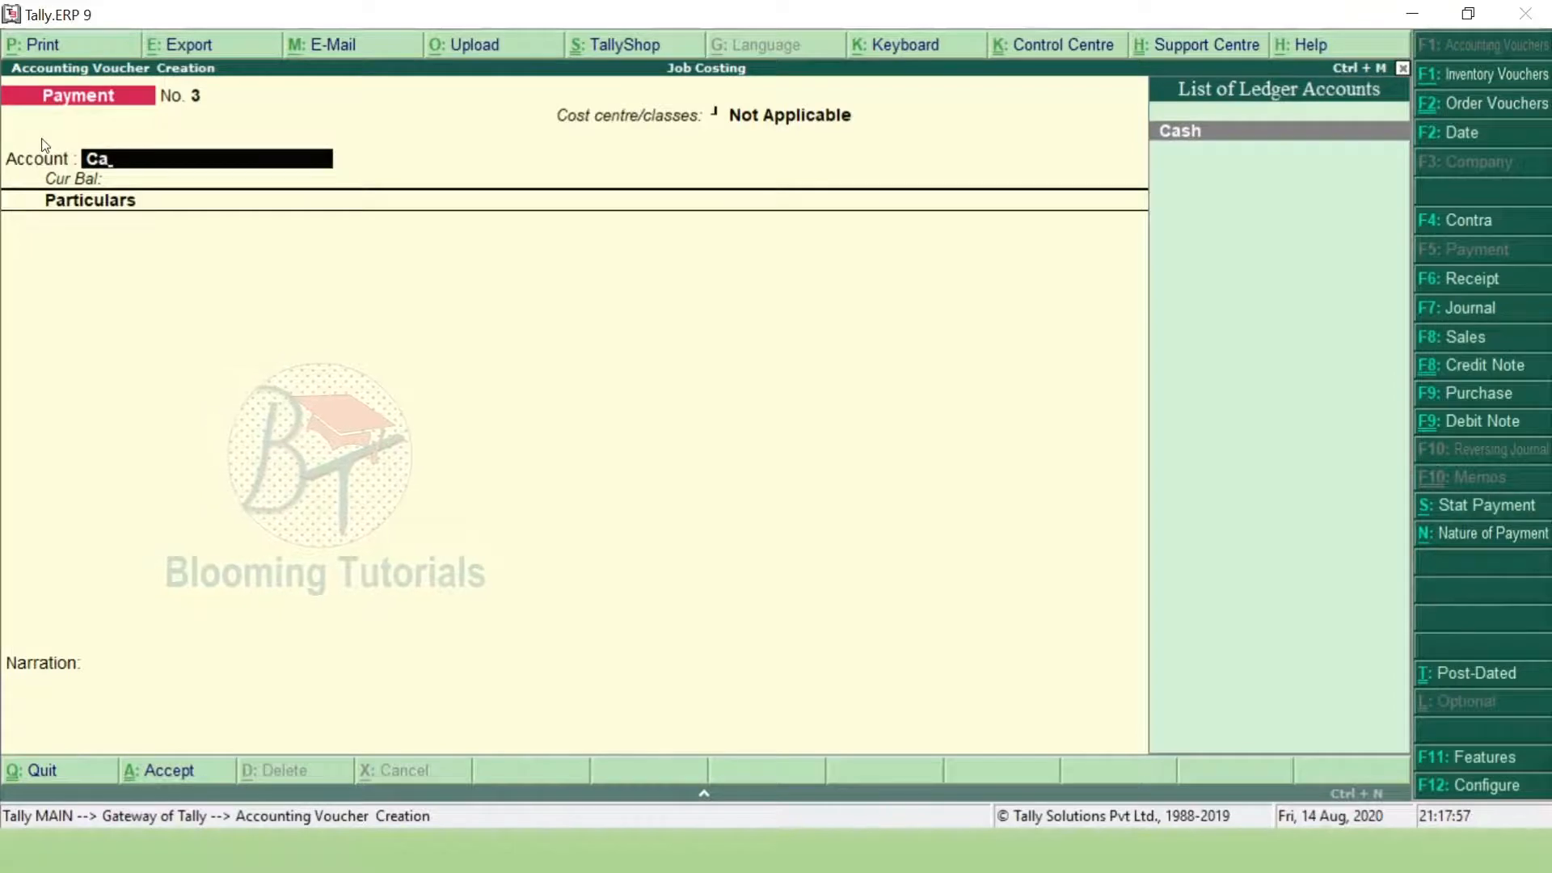
key(Return)
Enter Labour Charges for Hotel Project as the paid ledger with an amount of 45,00,000.
key(space)
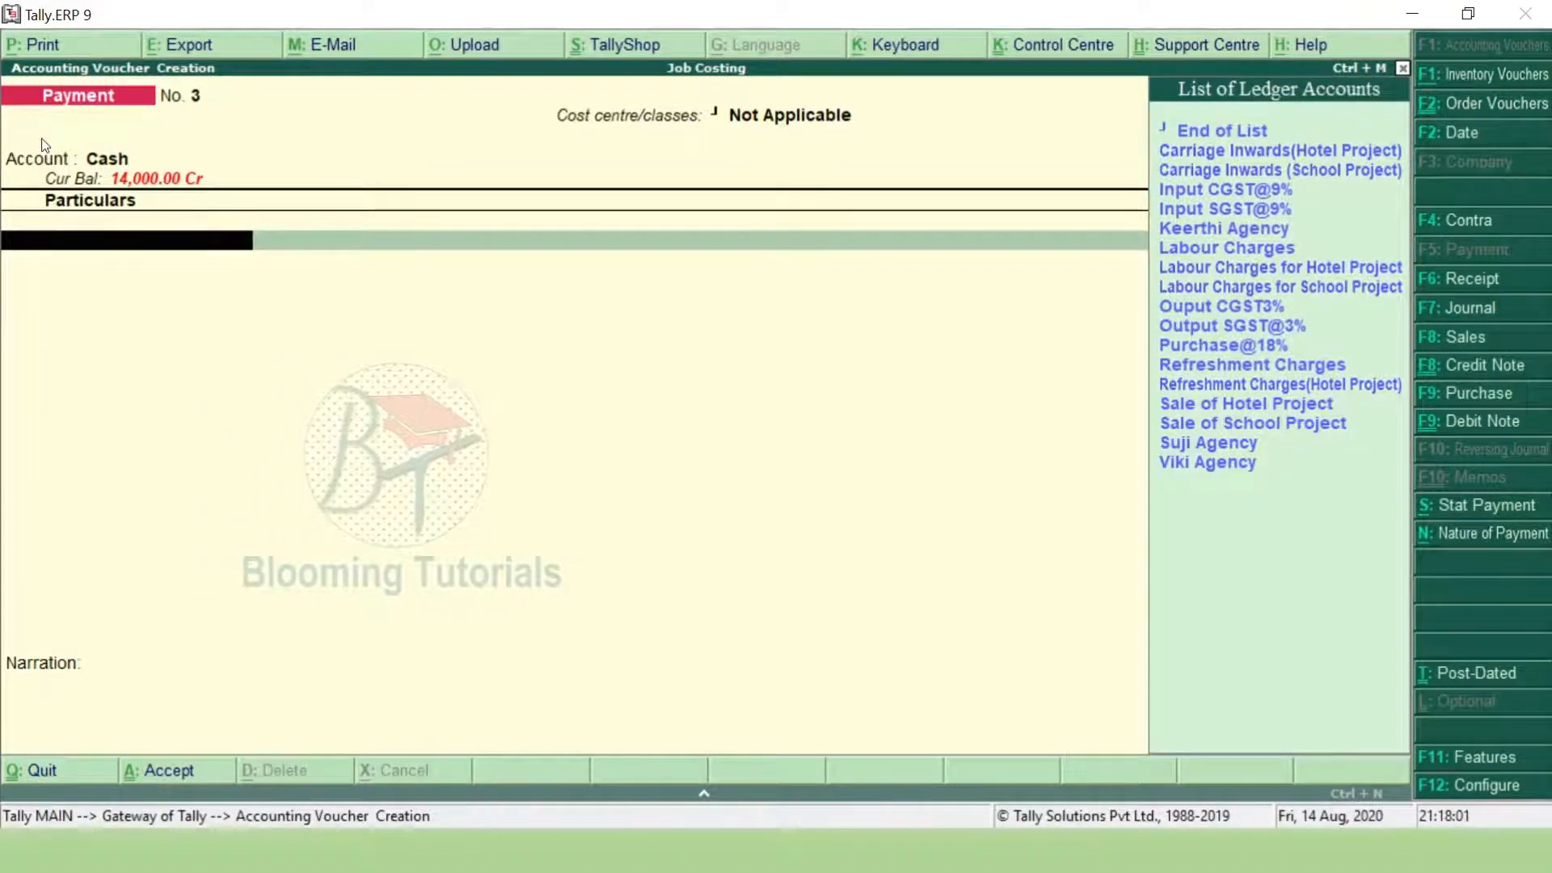
key(Down)
key(Down)
key(Down)
key(Down)
key(Down)
key(Down)
key(Down)
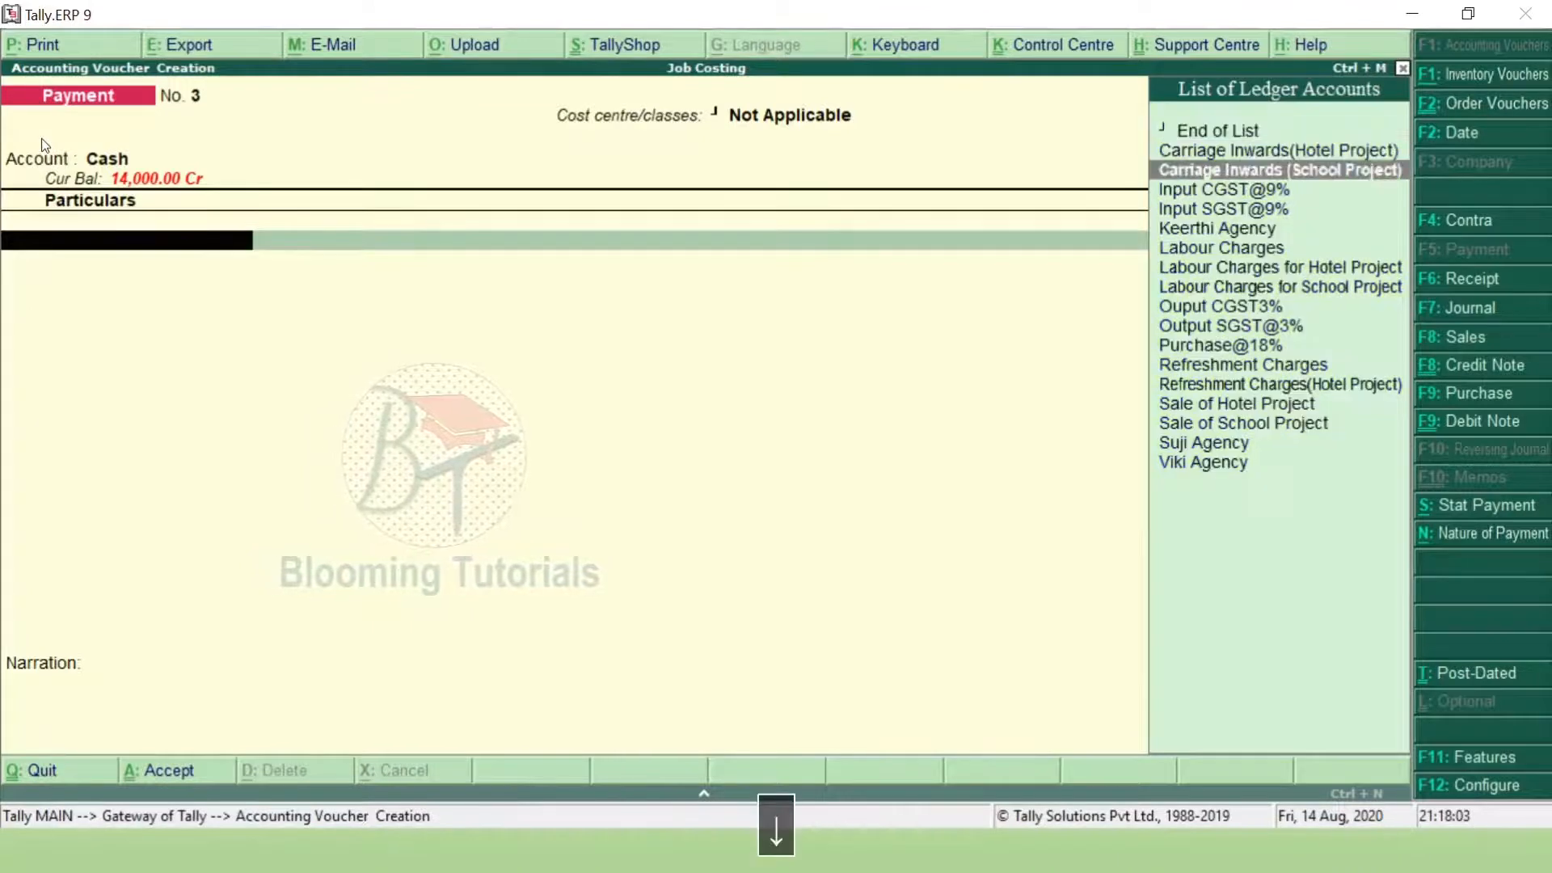
key(Return)
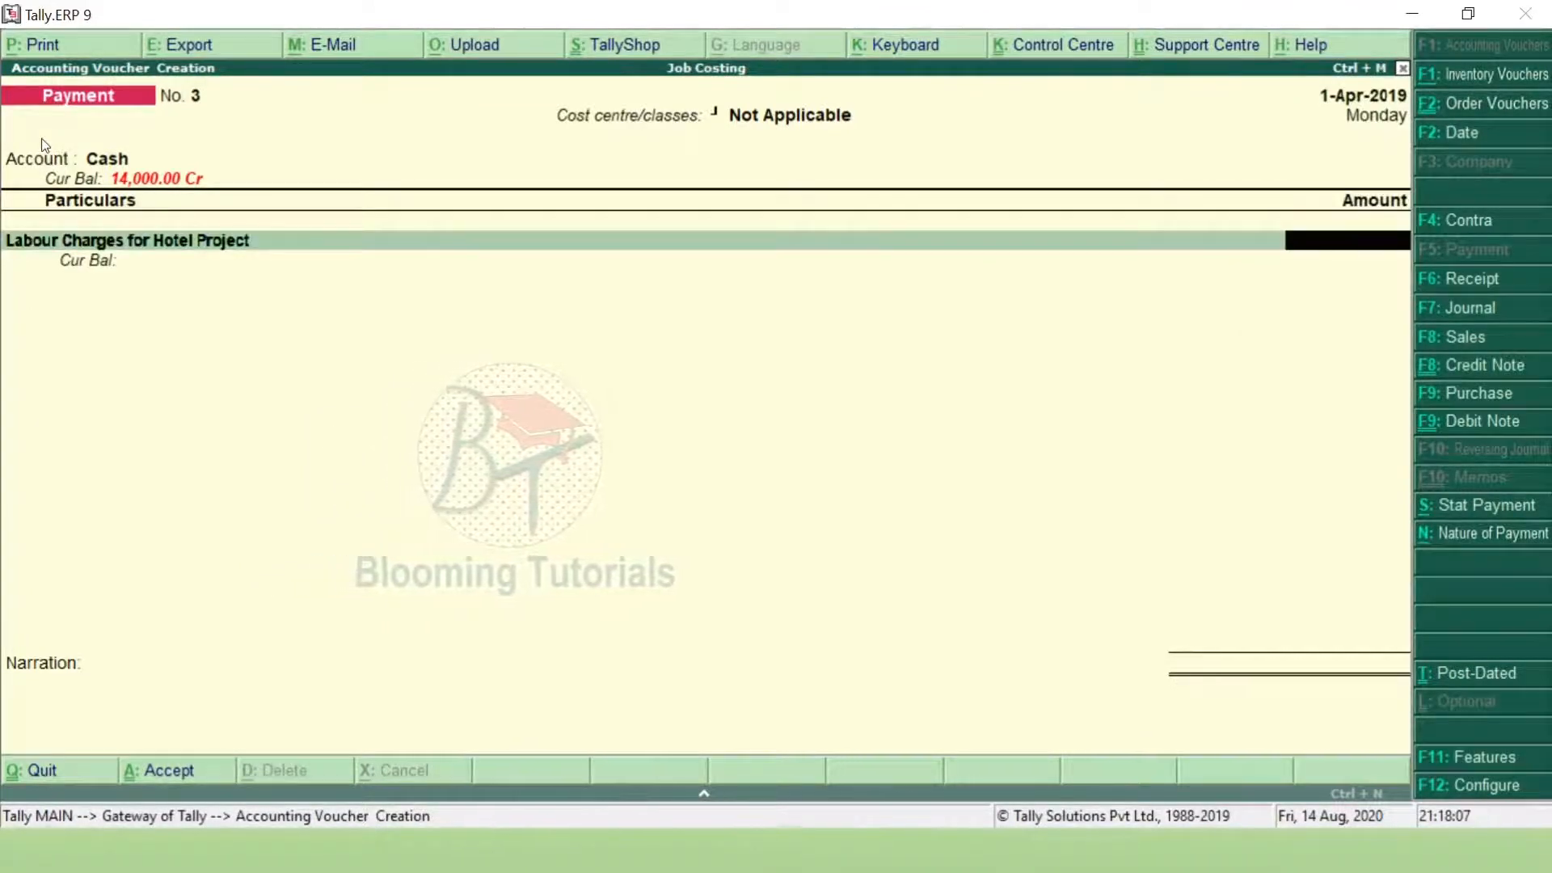
key(F9)
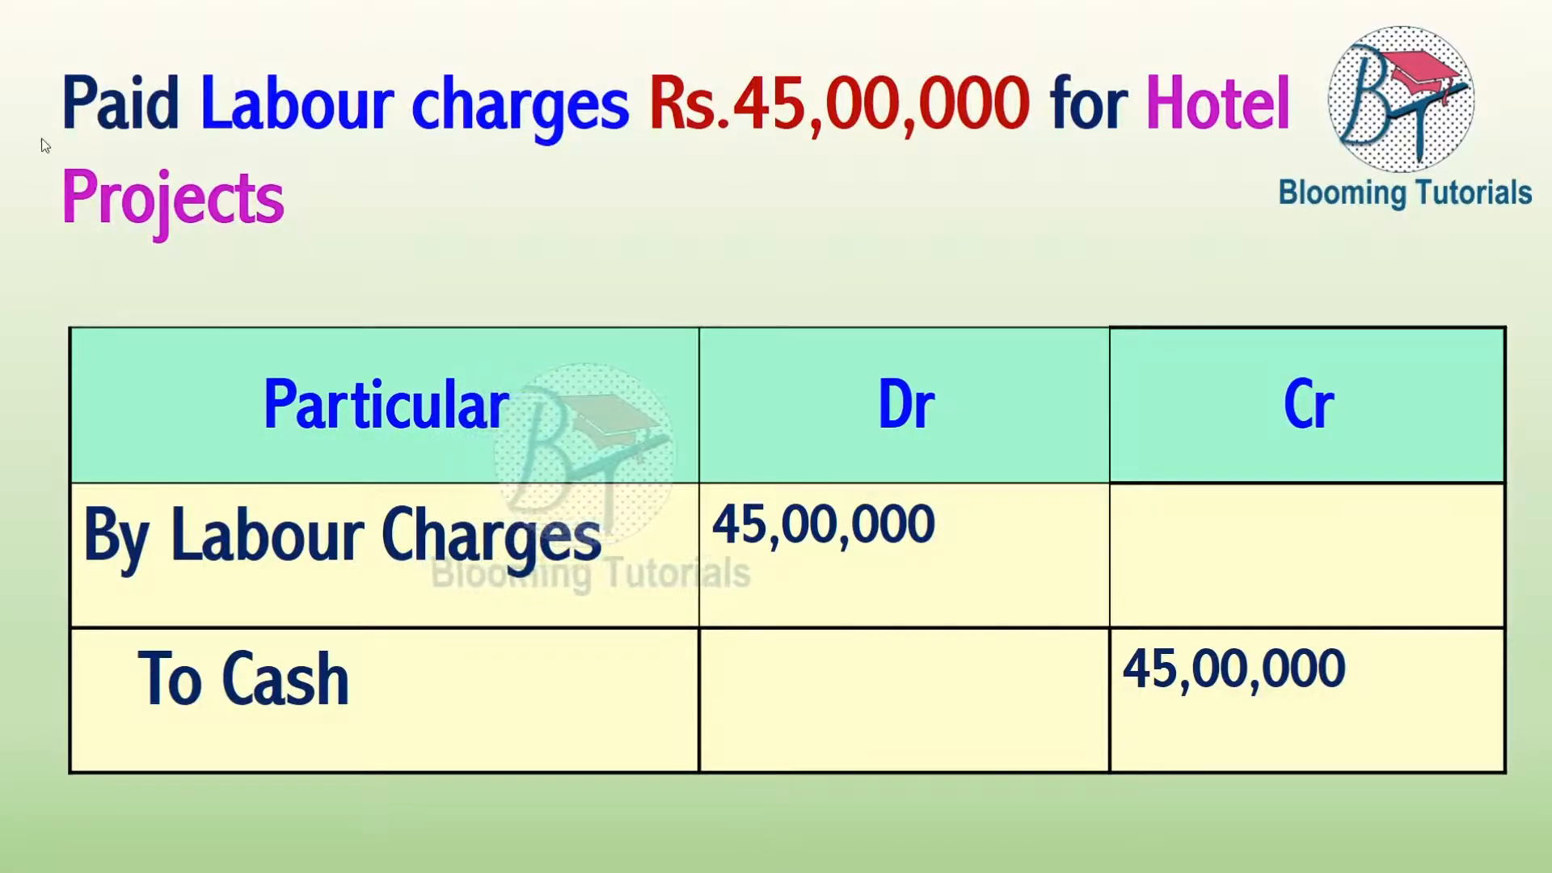
key(alt+Tab)
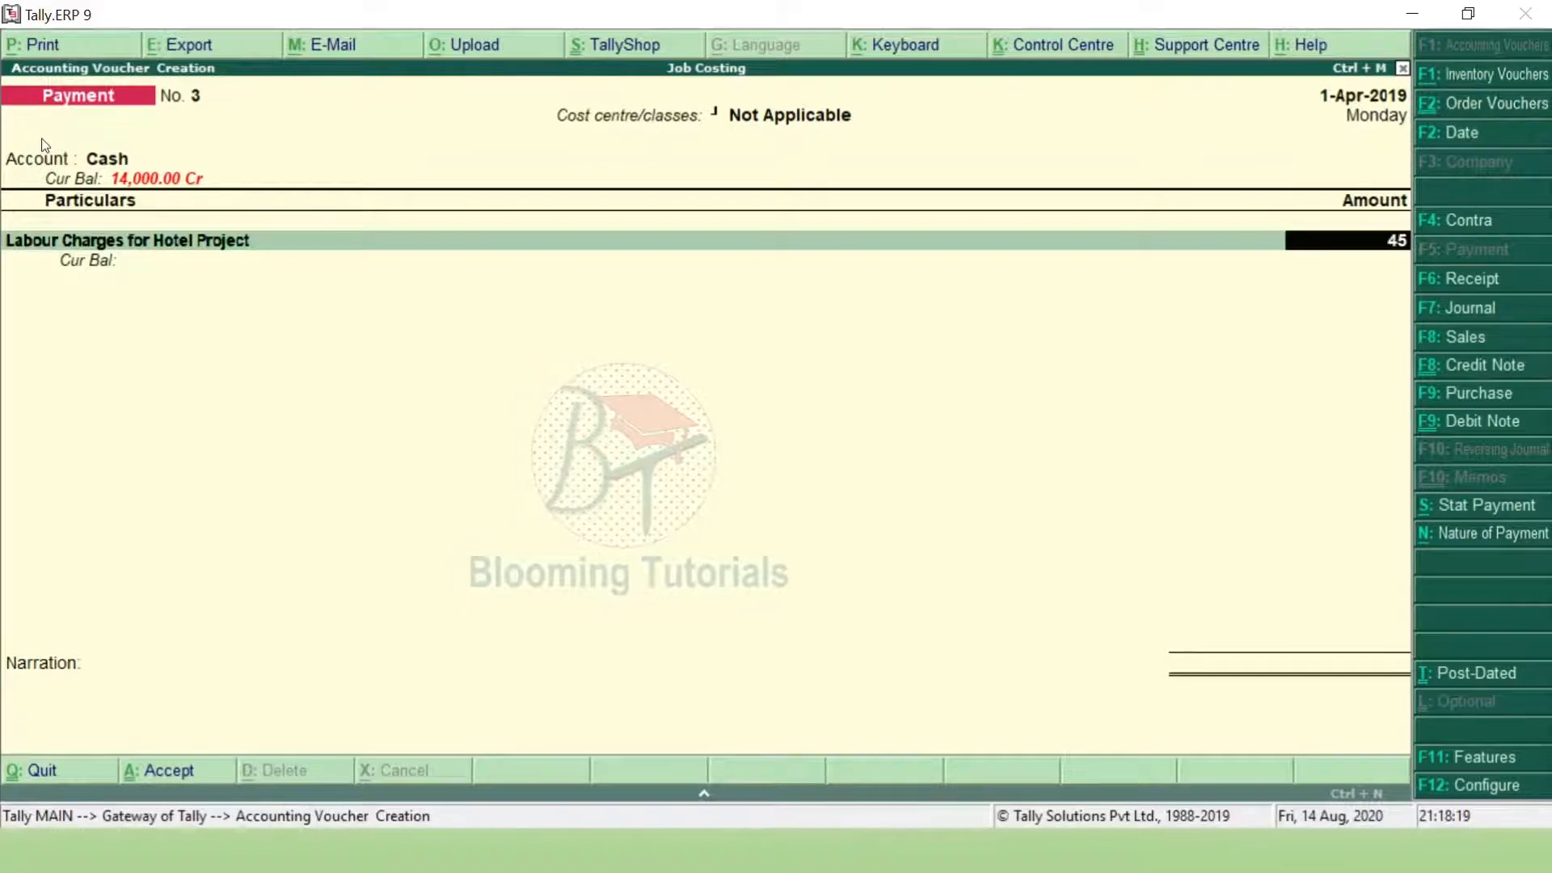
text(00)
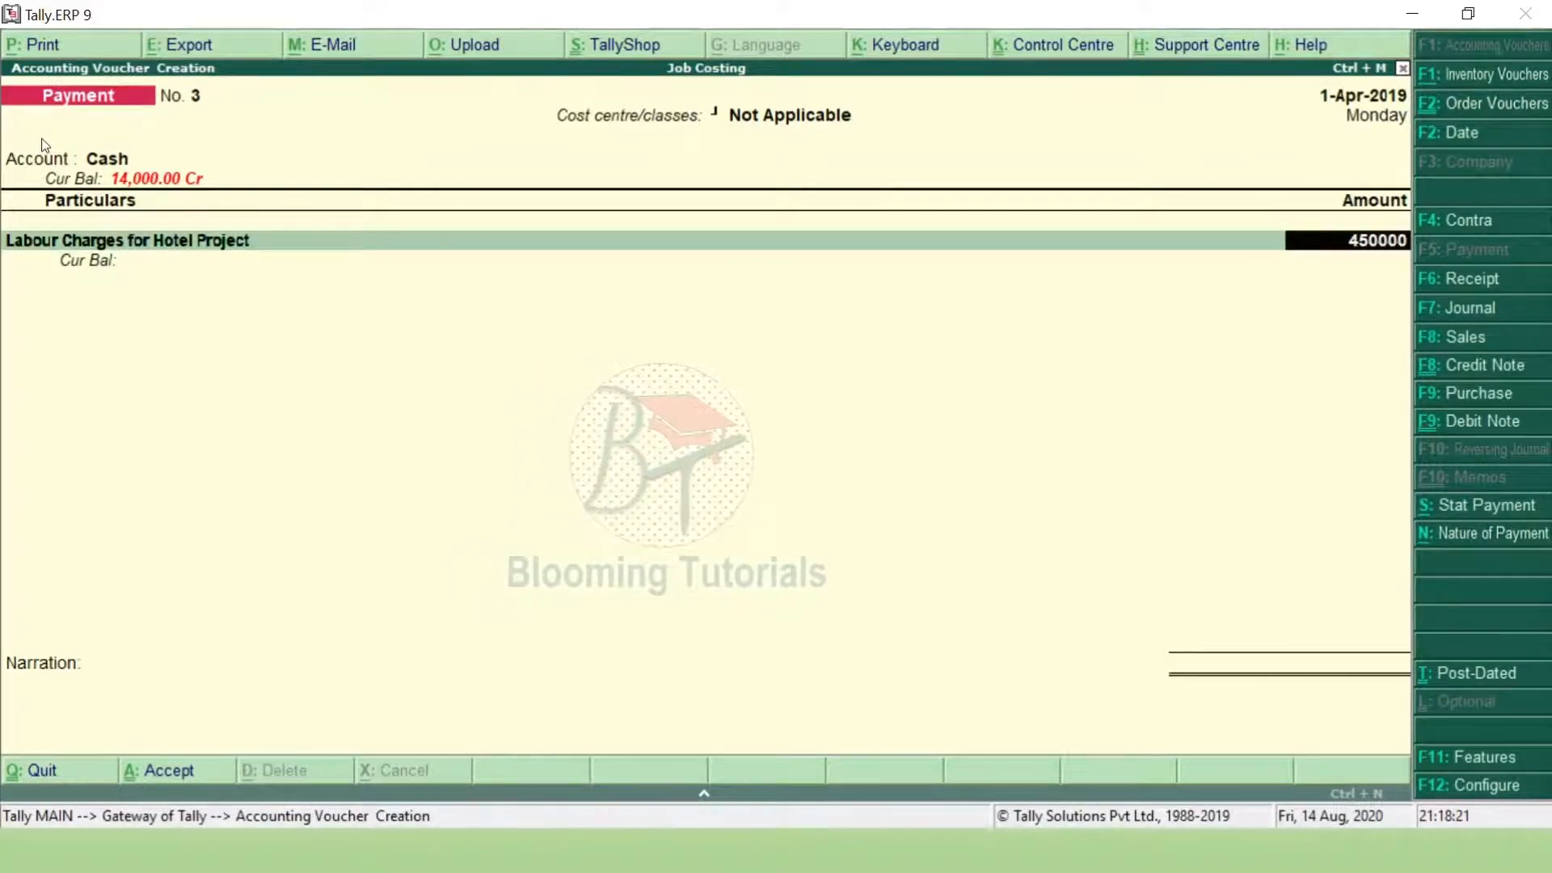
text(,000)
key(Return)
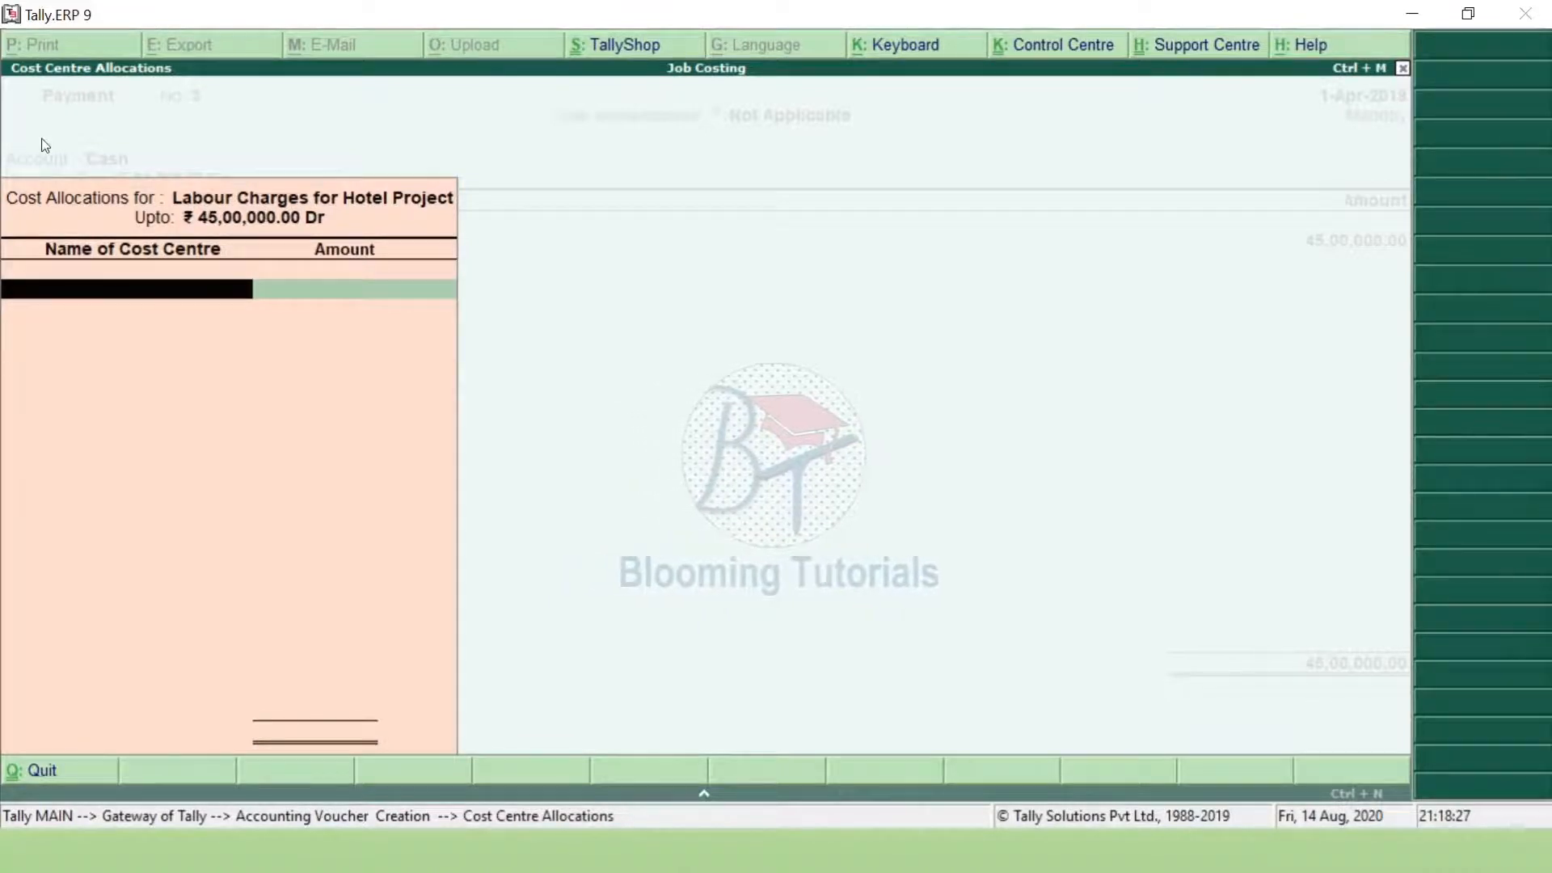
Allocate the full 45,00,000 to the Hotel Project cost centre and save the payment voucher without a narration.
text(H)
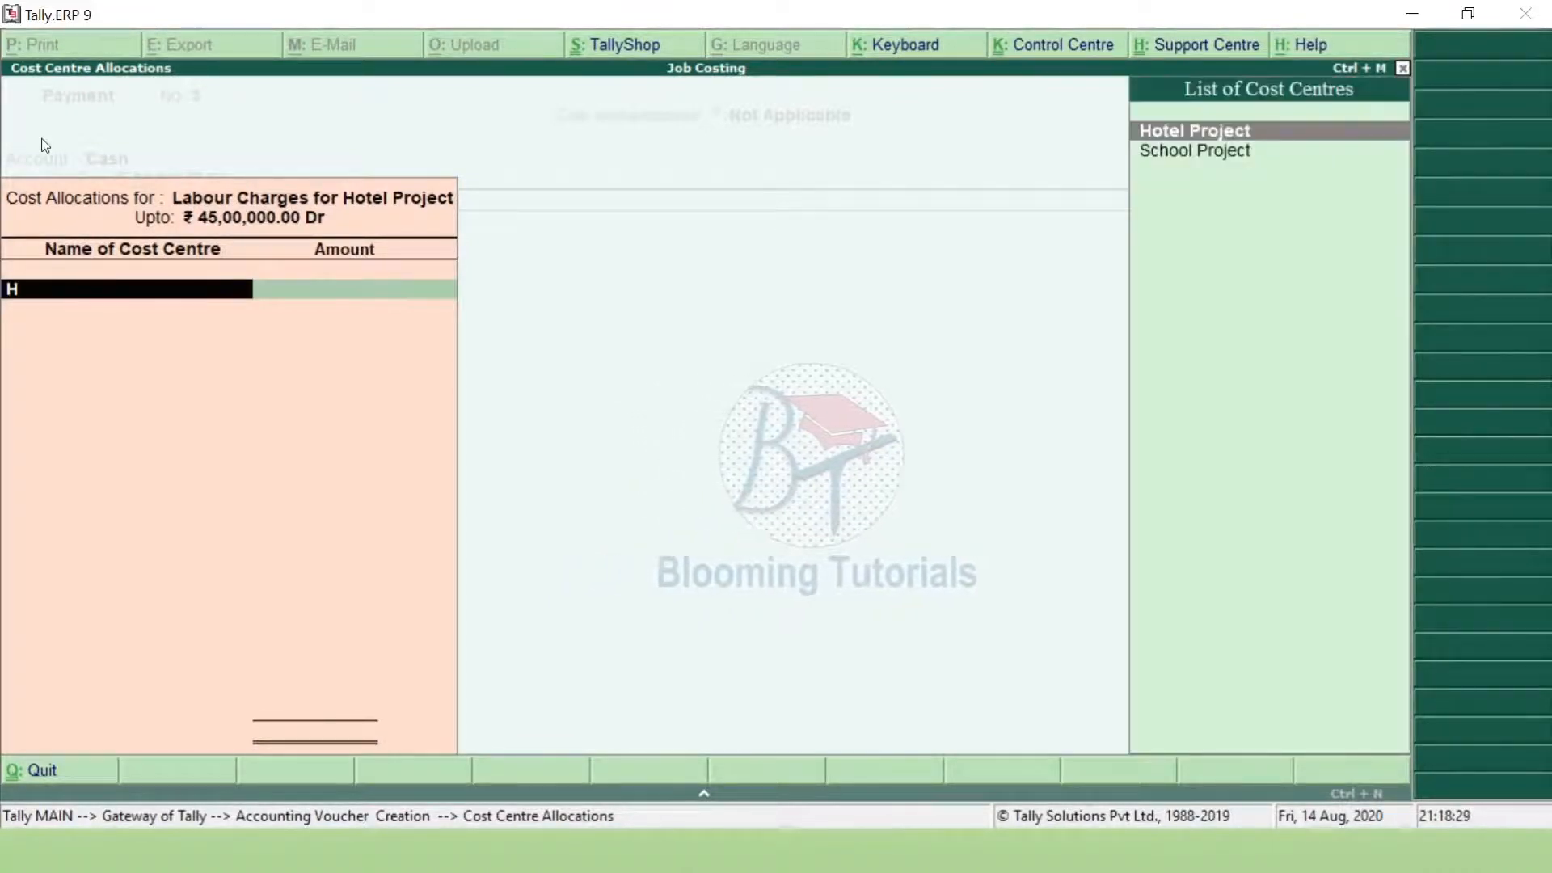
key(Return)
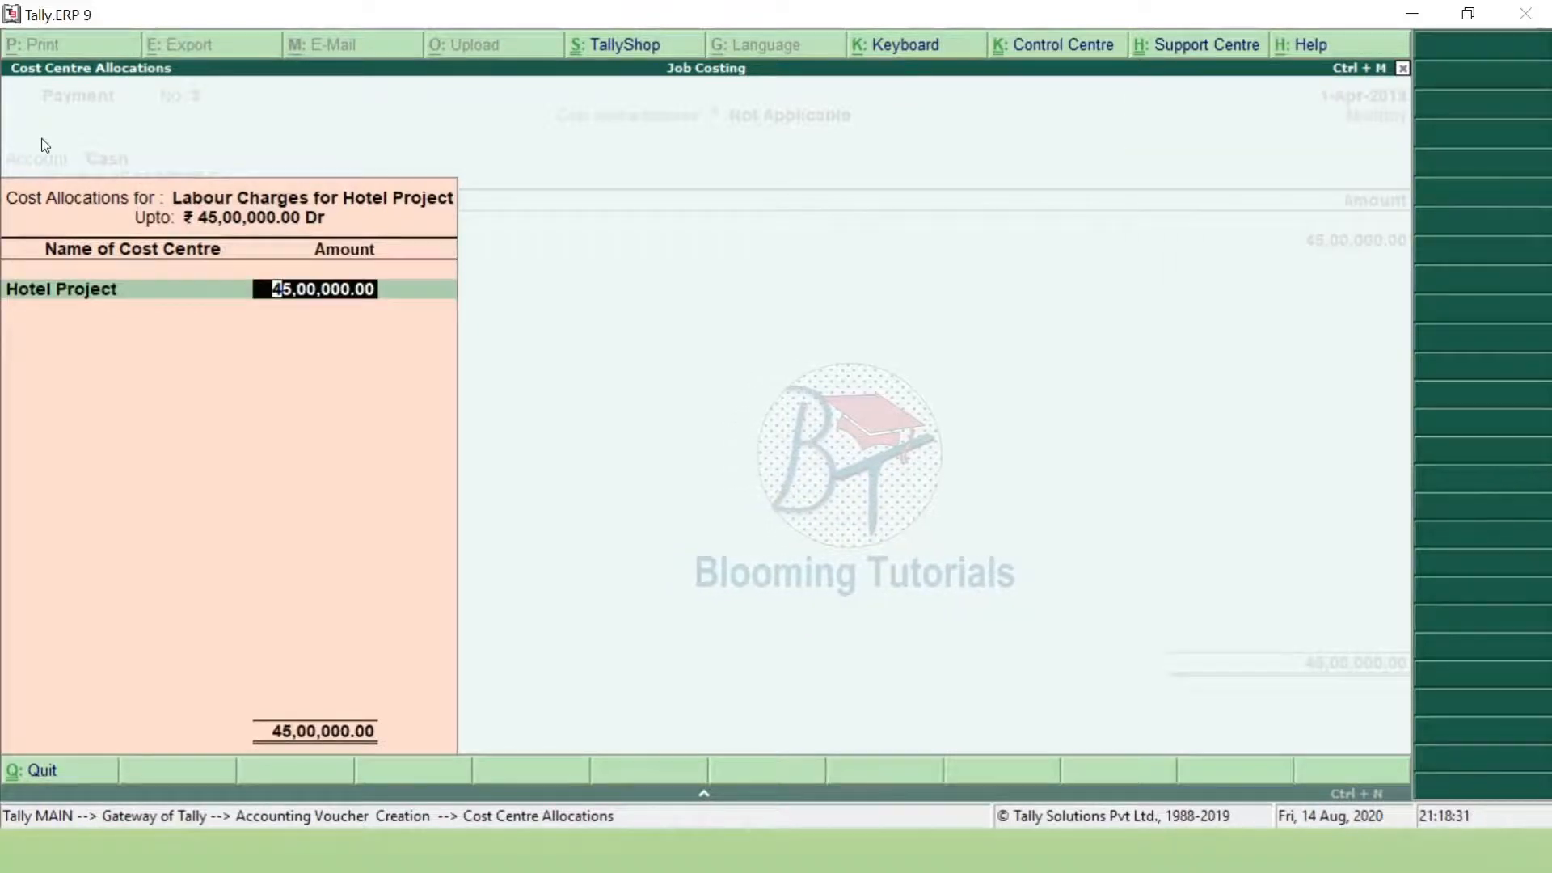
key(Return)
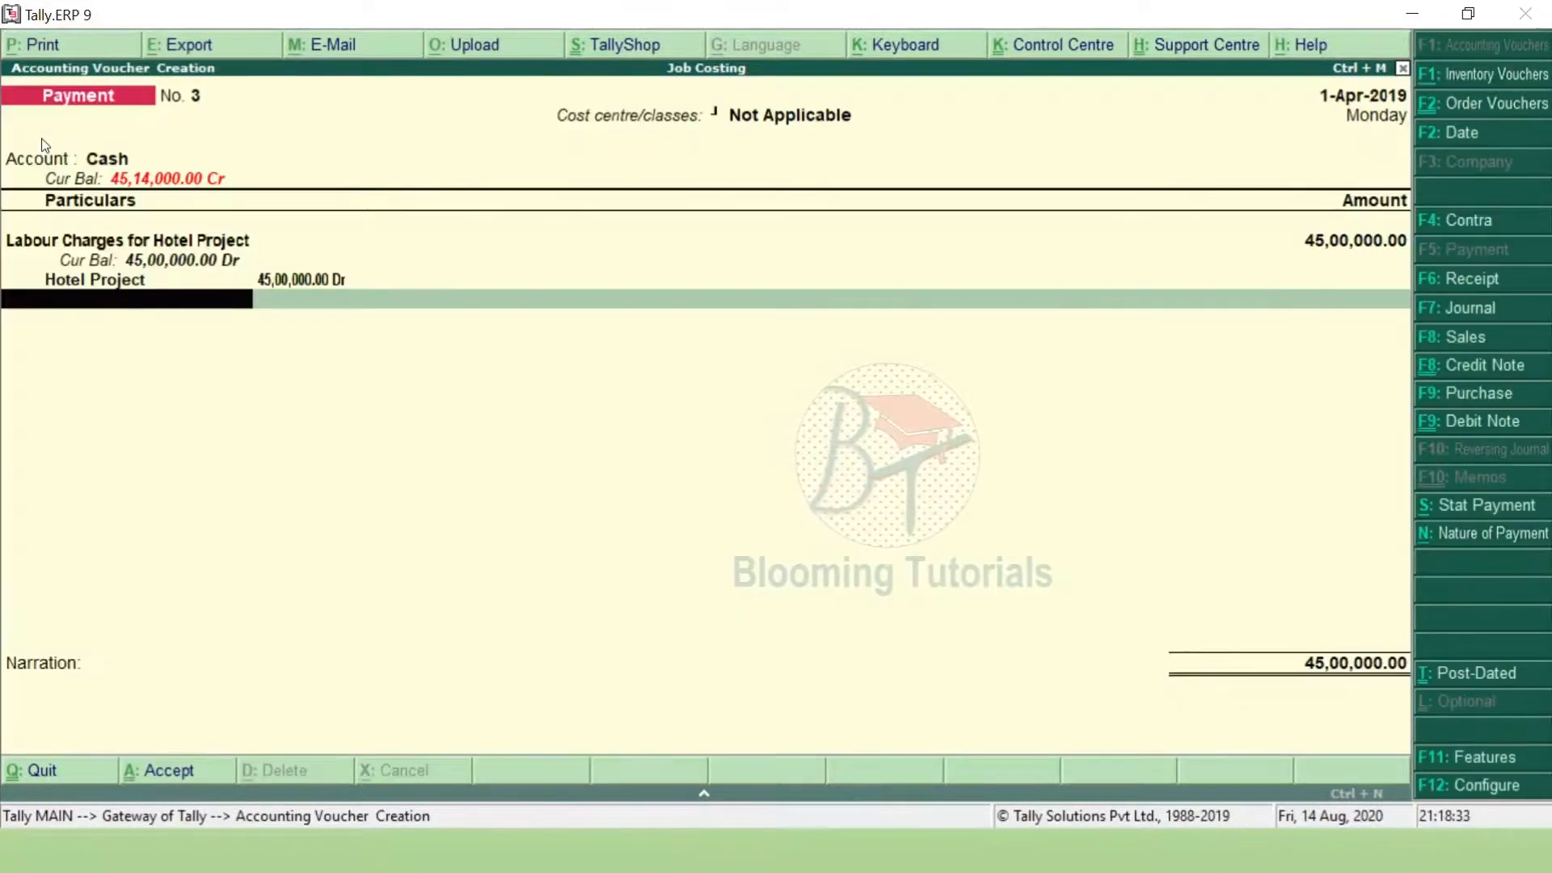
key(Return)
key(Return)
key(Return)
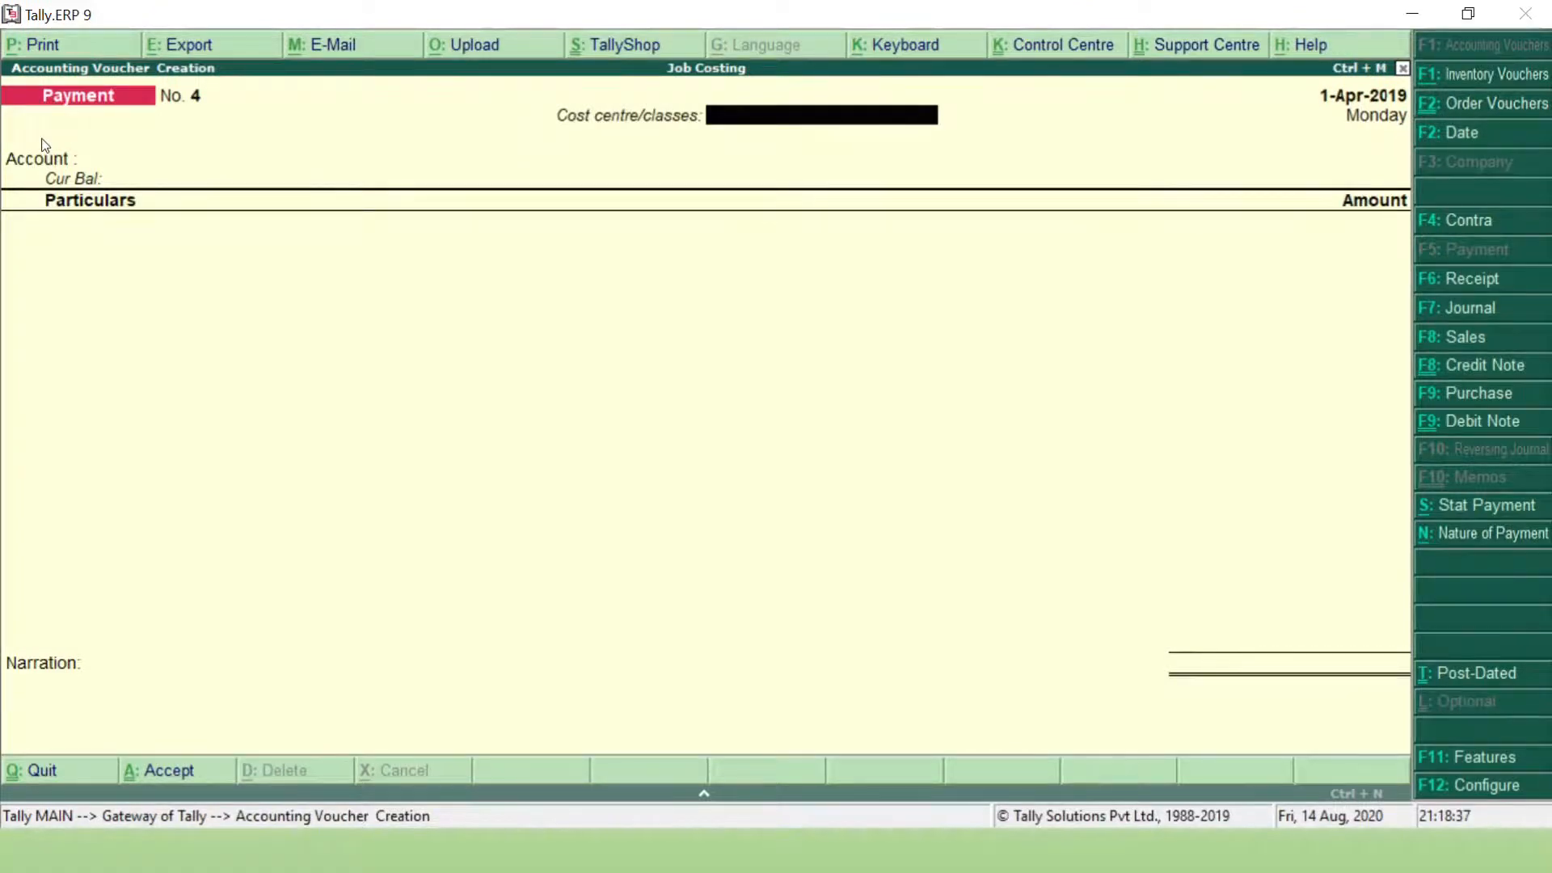
Consult the slide on the school labour payment, and begin the next Payment voucher with class Not Applicable and Cash as the account.
key(alt+Tab)
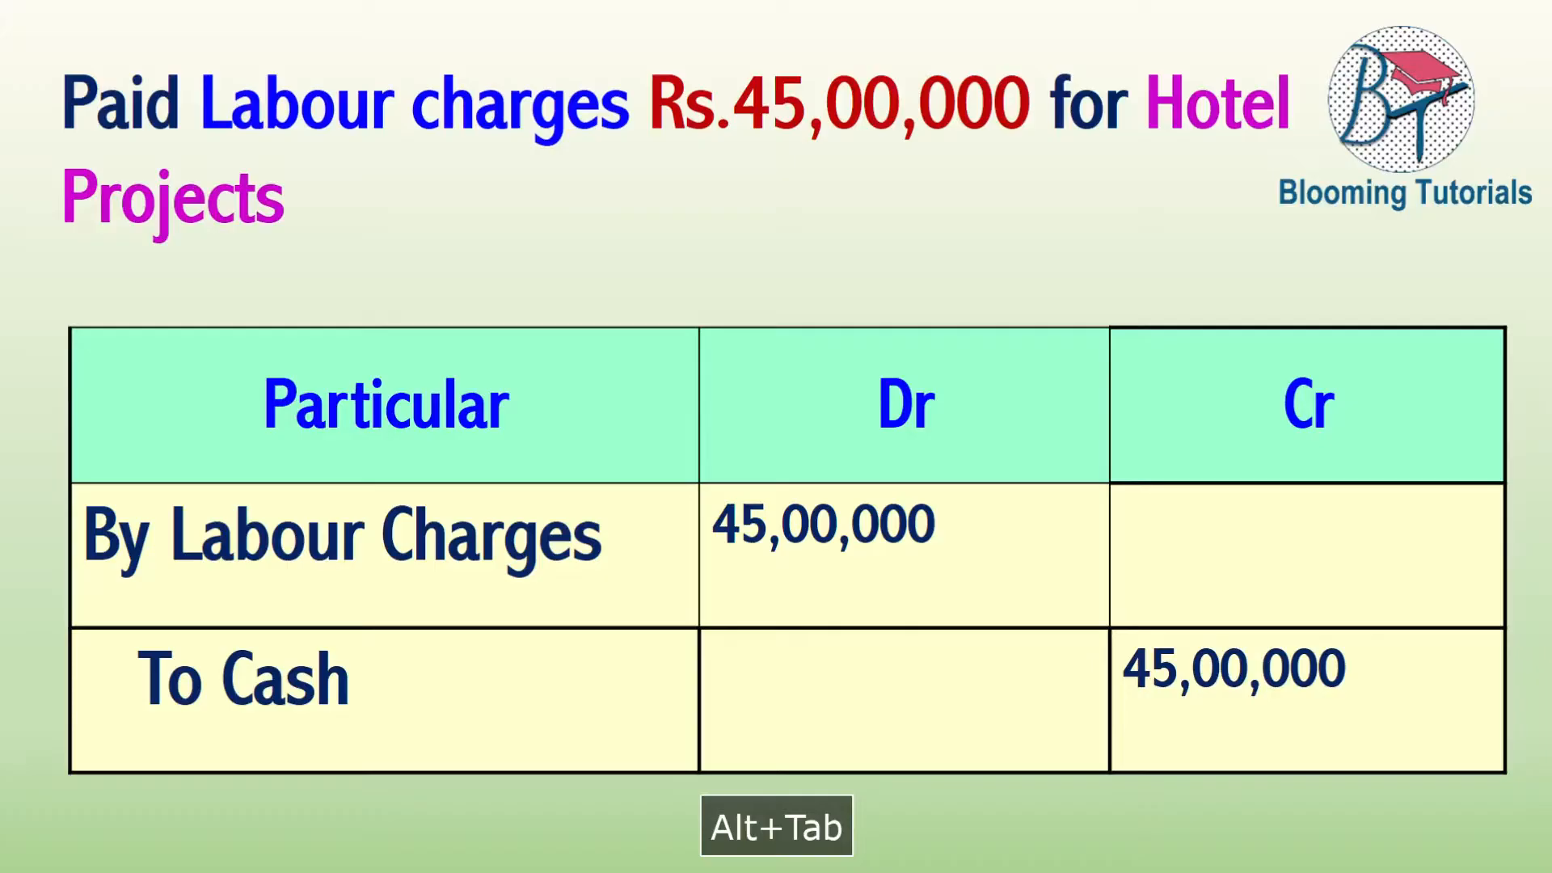
key(Down)
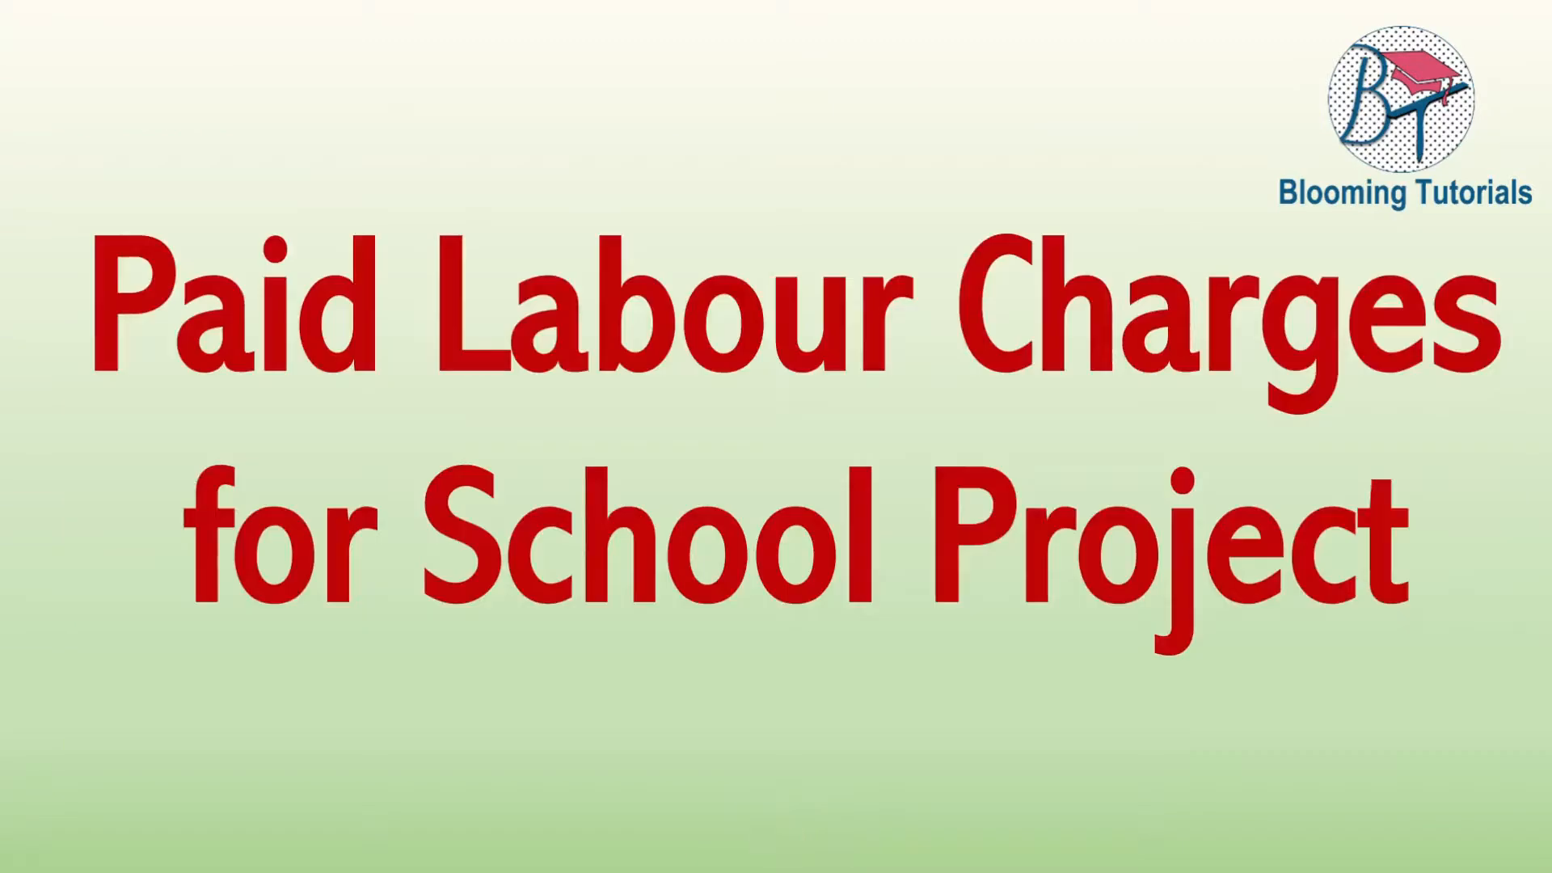
key(Down)
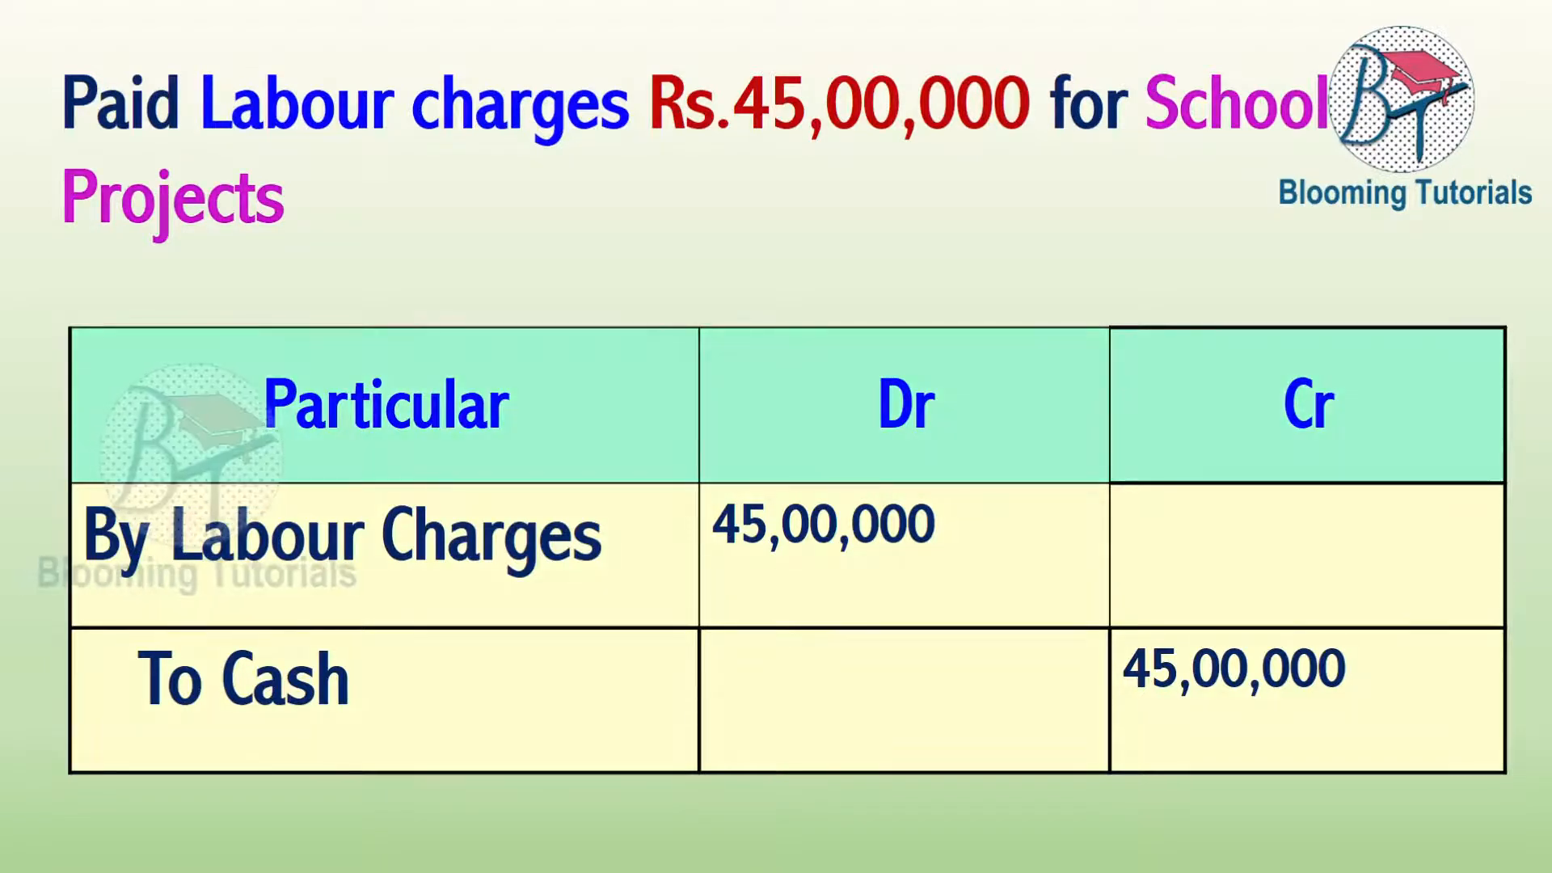
key(alt+Tab)
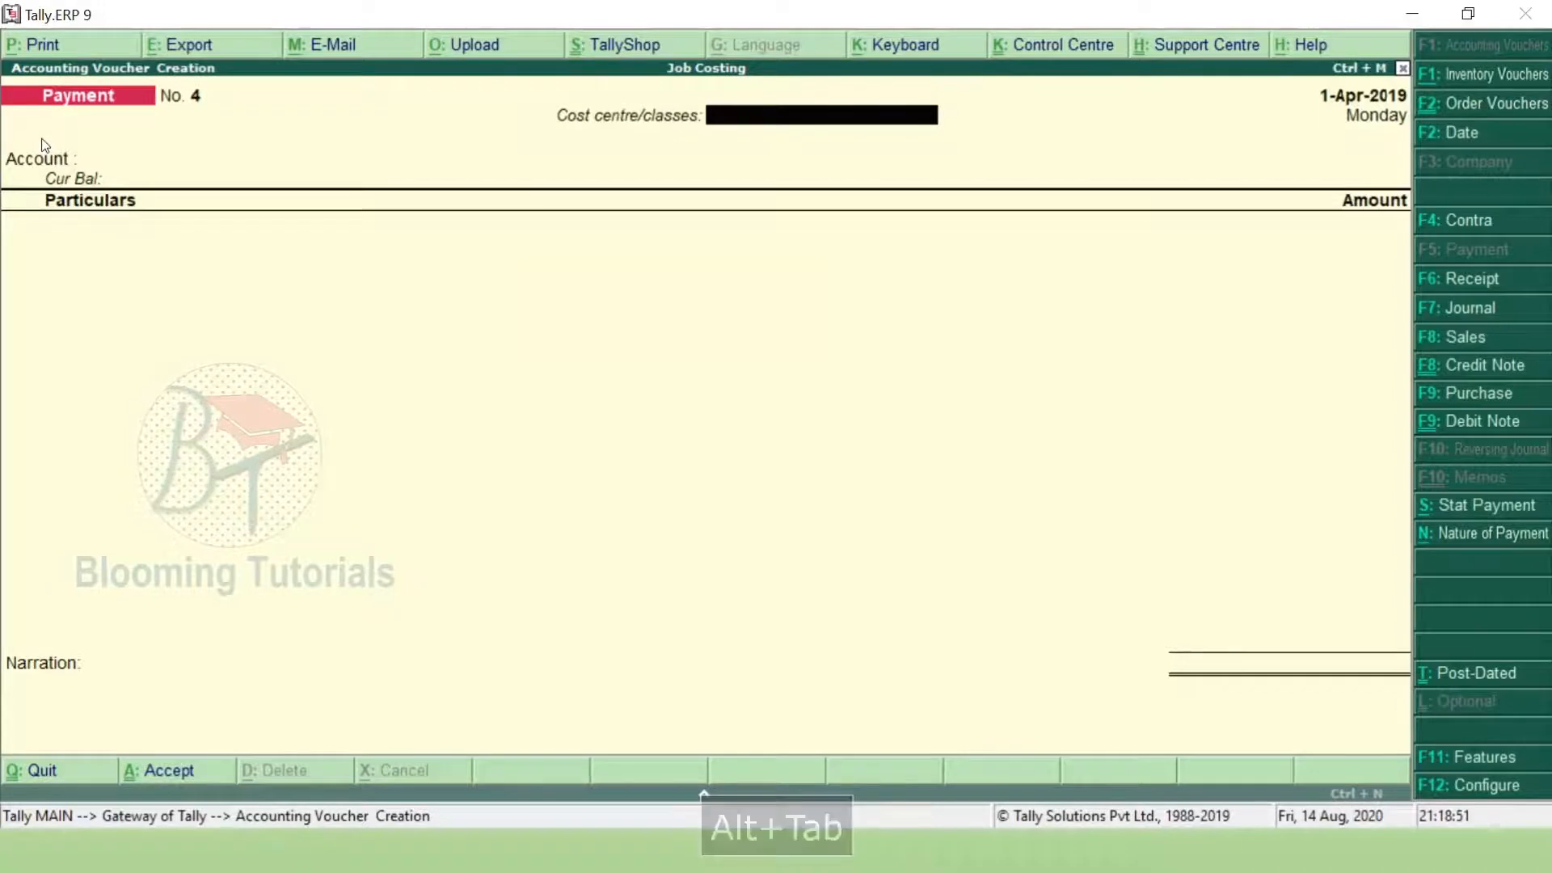
text(c)
key(Return)
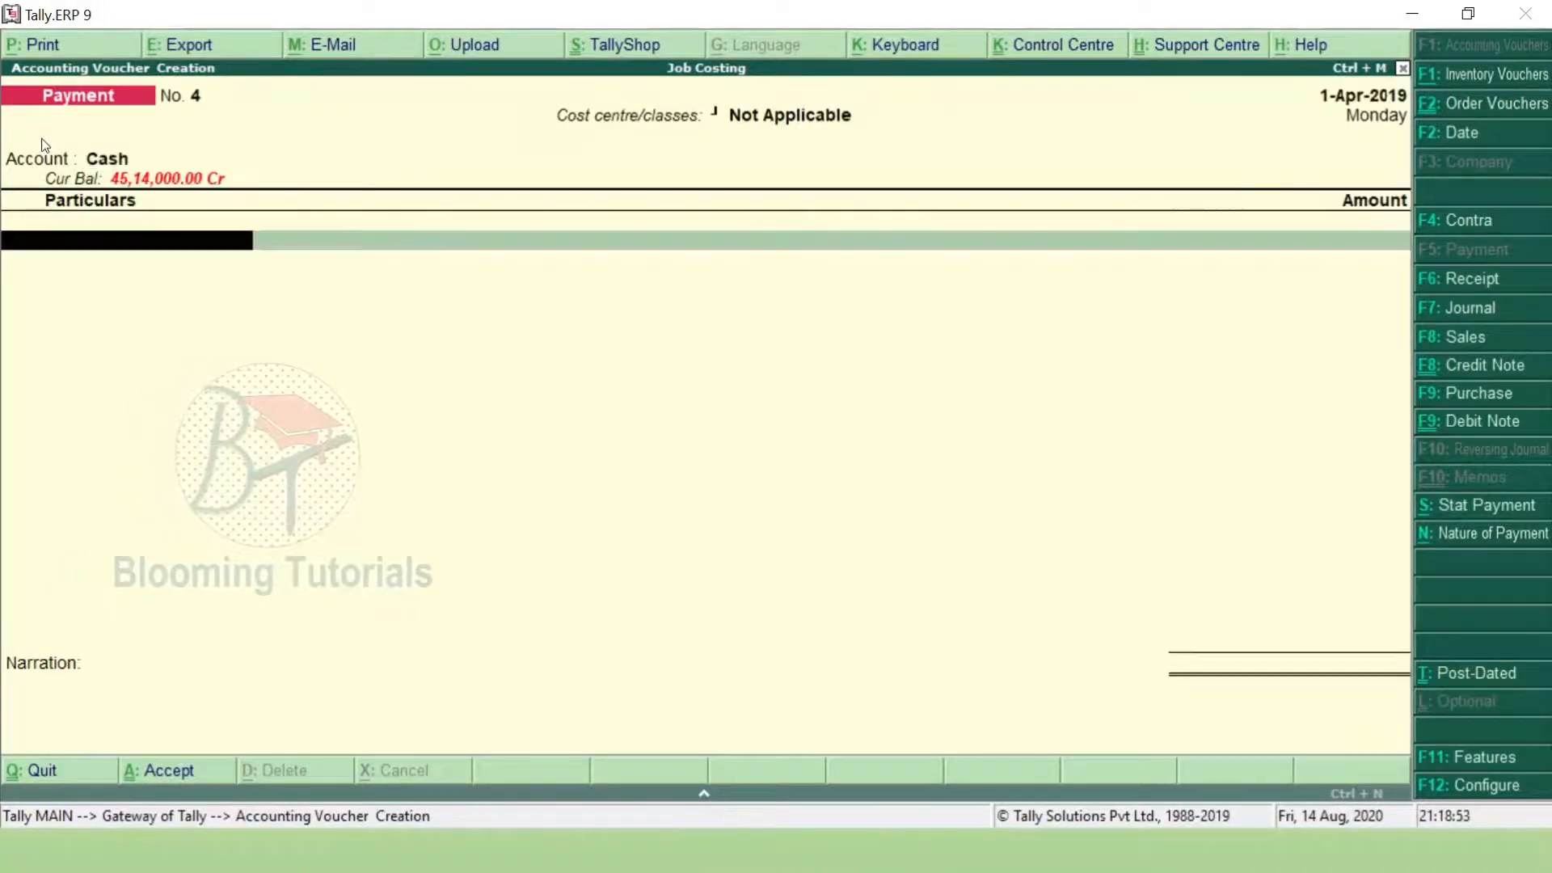
Enter Labour Charges for School Project as the paid ledger with an amount of 45,00,000.
text(La)
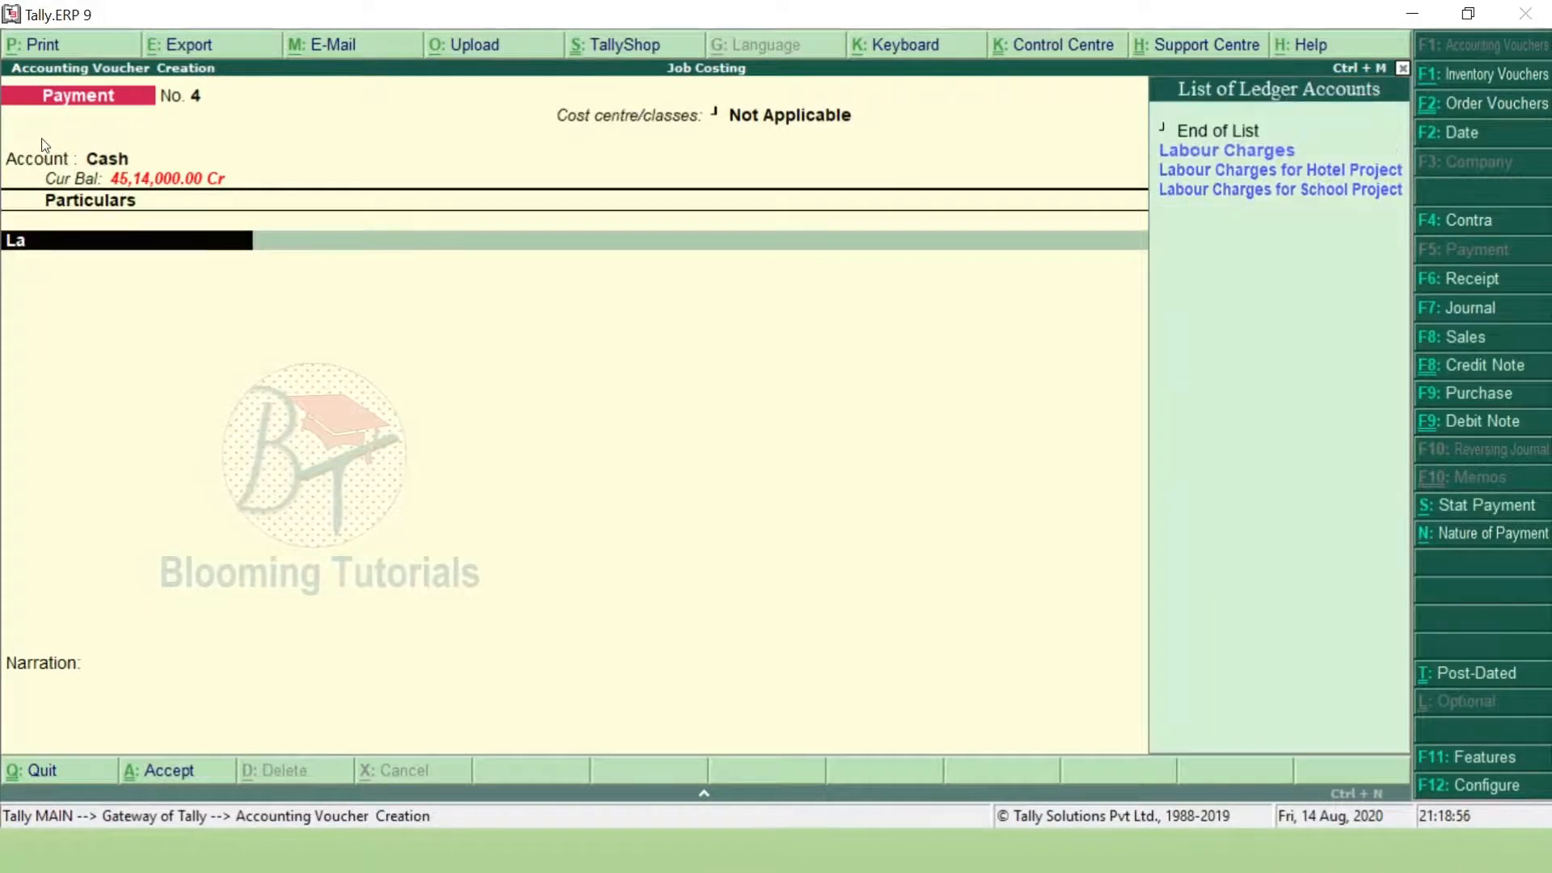
key(Down)
key(Down)
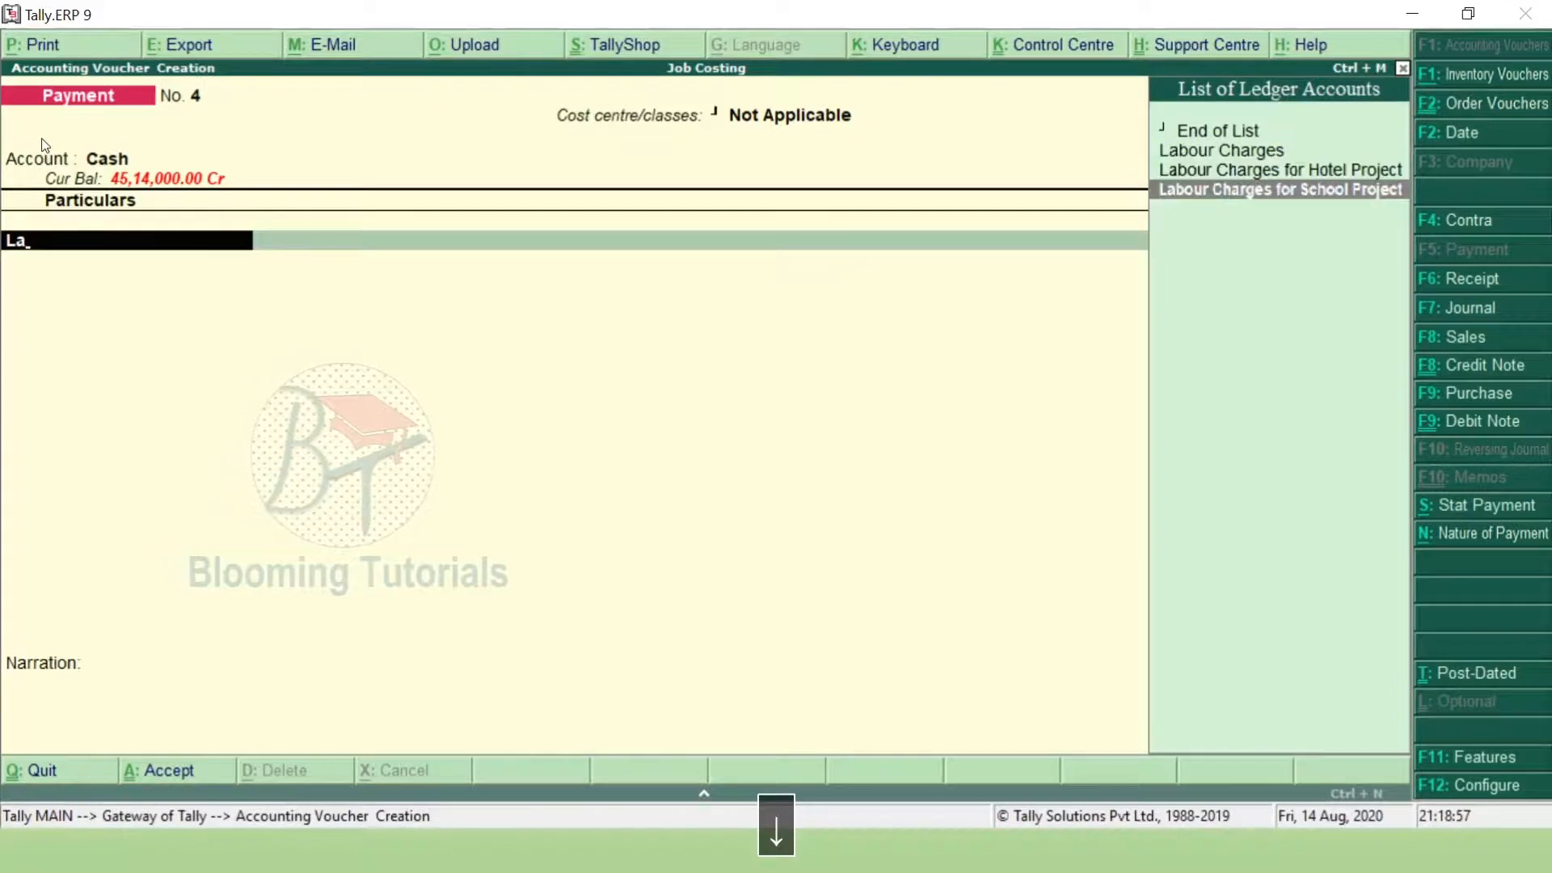
key(Return)
text(4)
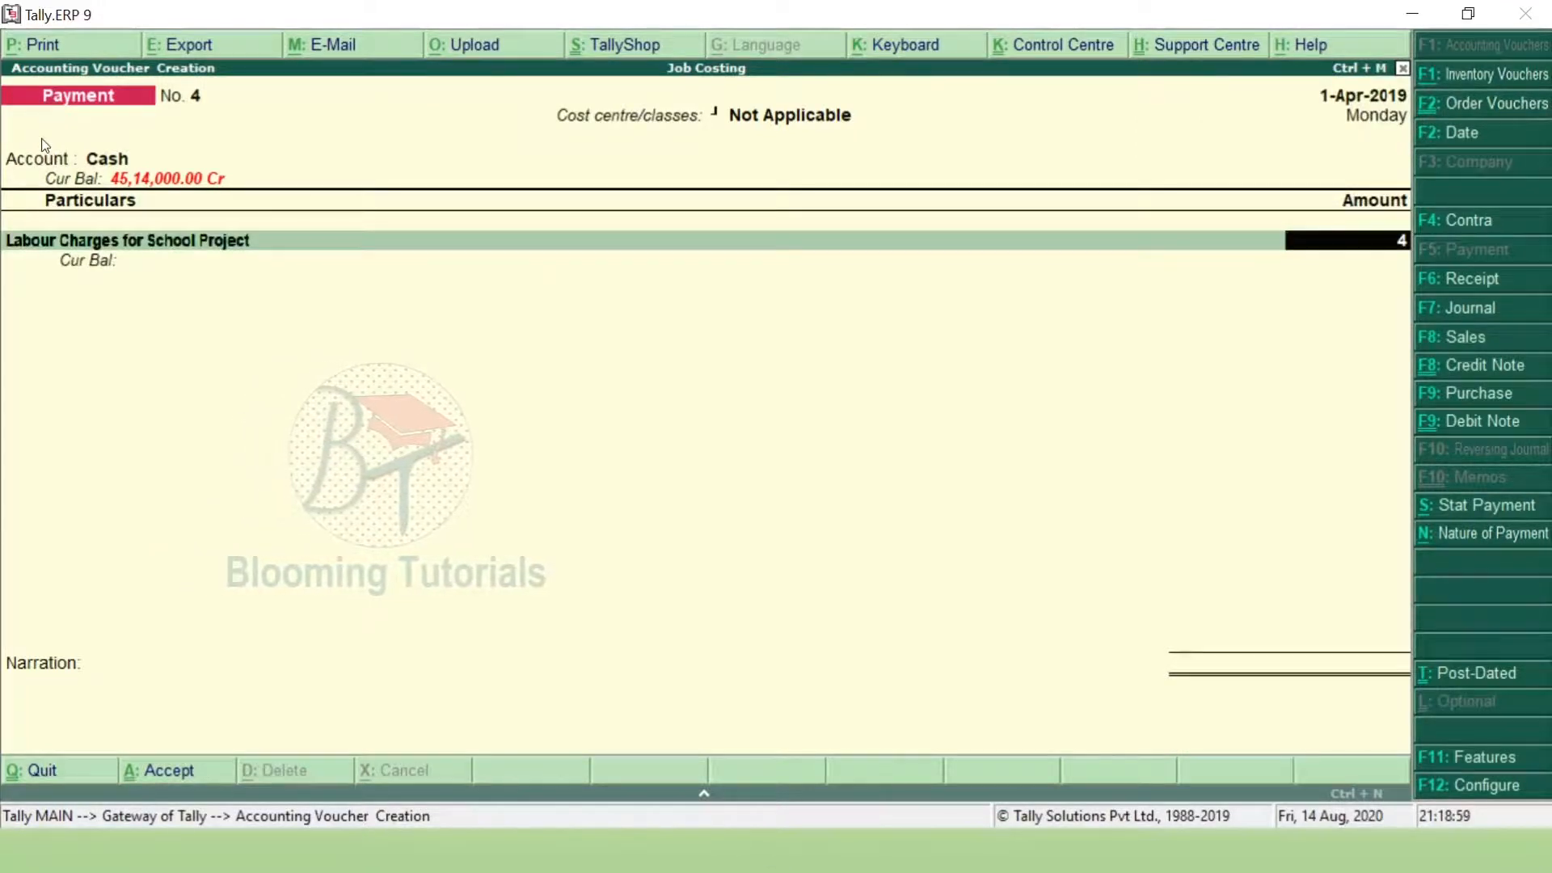
text(5,0)
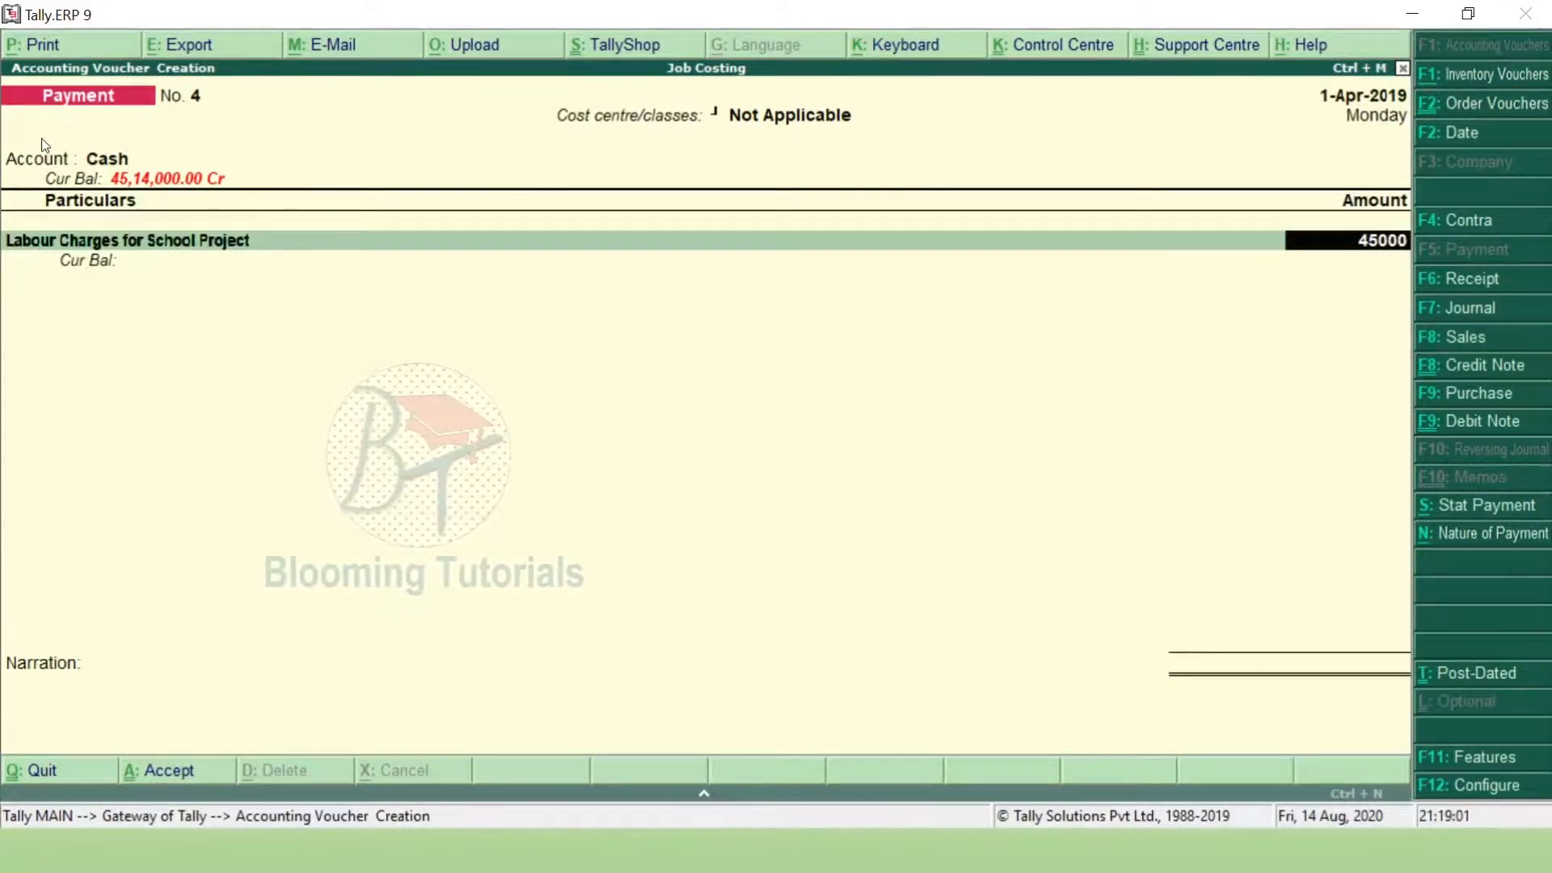
text(0,000)
key(Return)
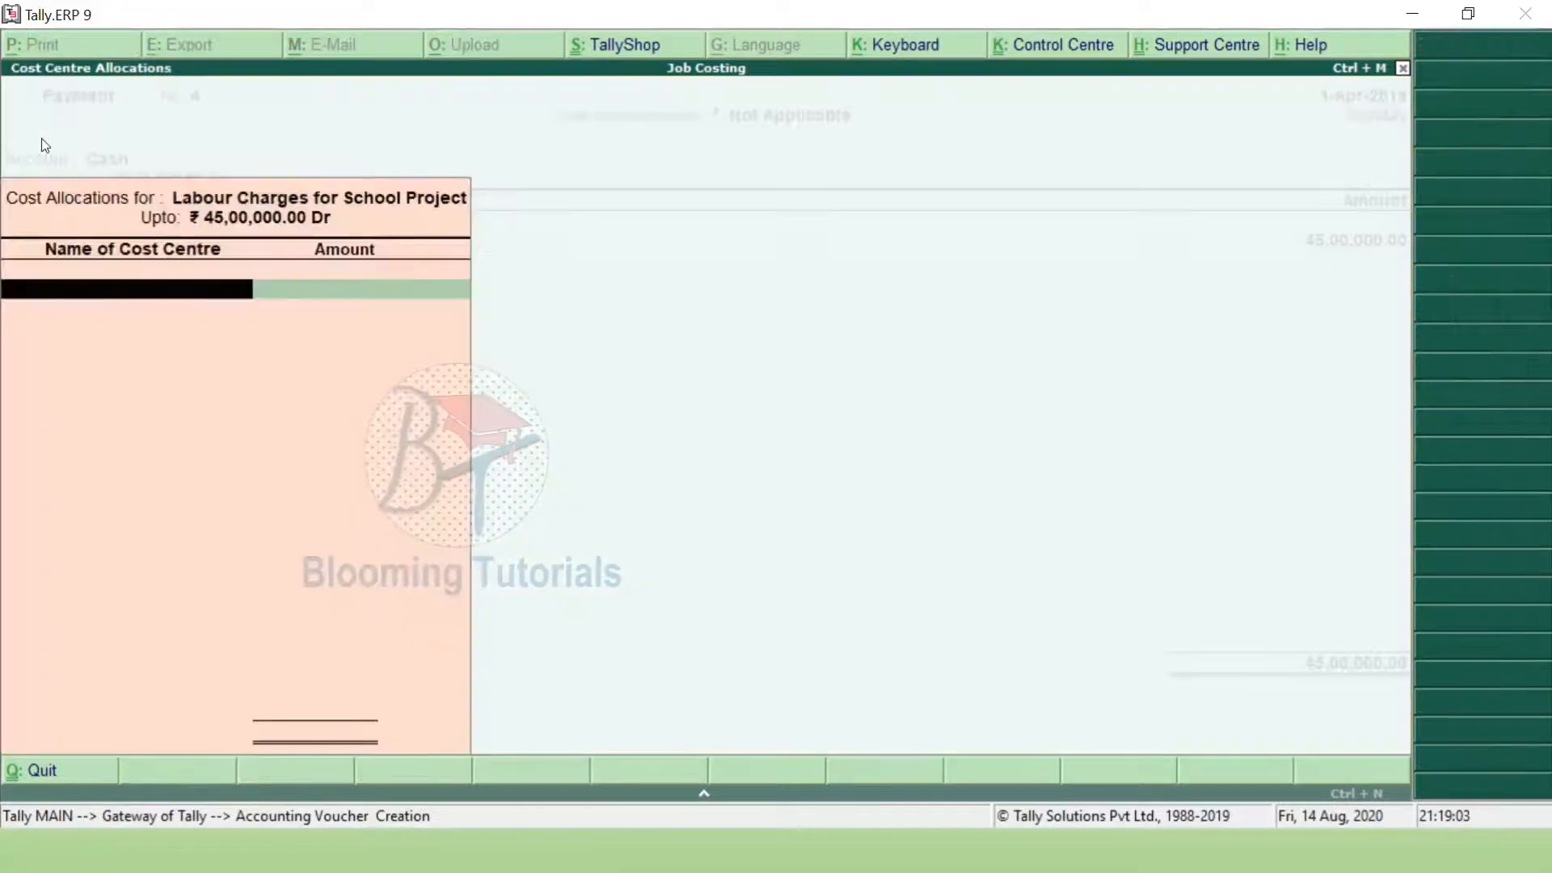
Allocate the full 45,00,000 to the School Project cost centre, save the voucher without a narration and return to the Gateway of Tally.
key(space)
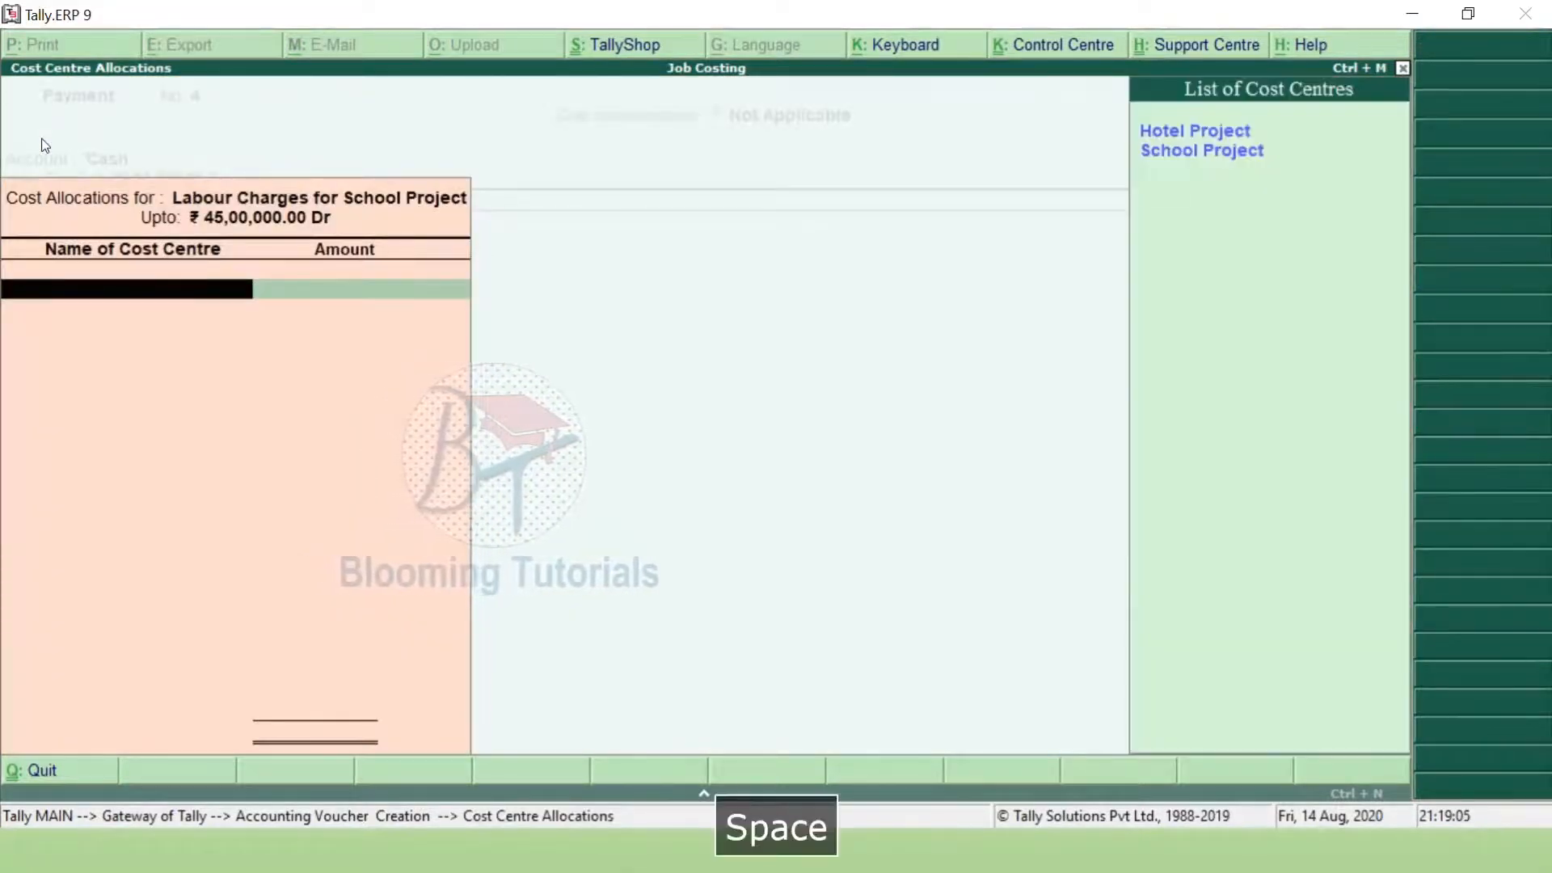
key(Down)
key(Return)
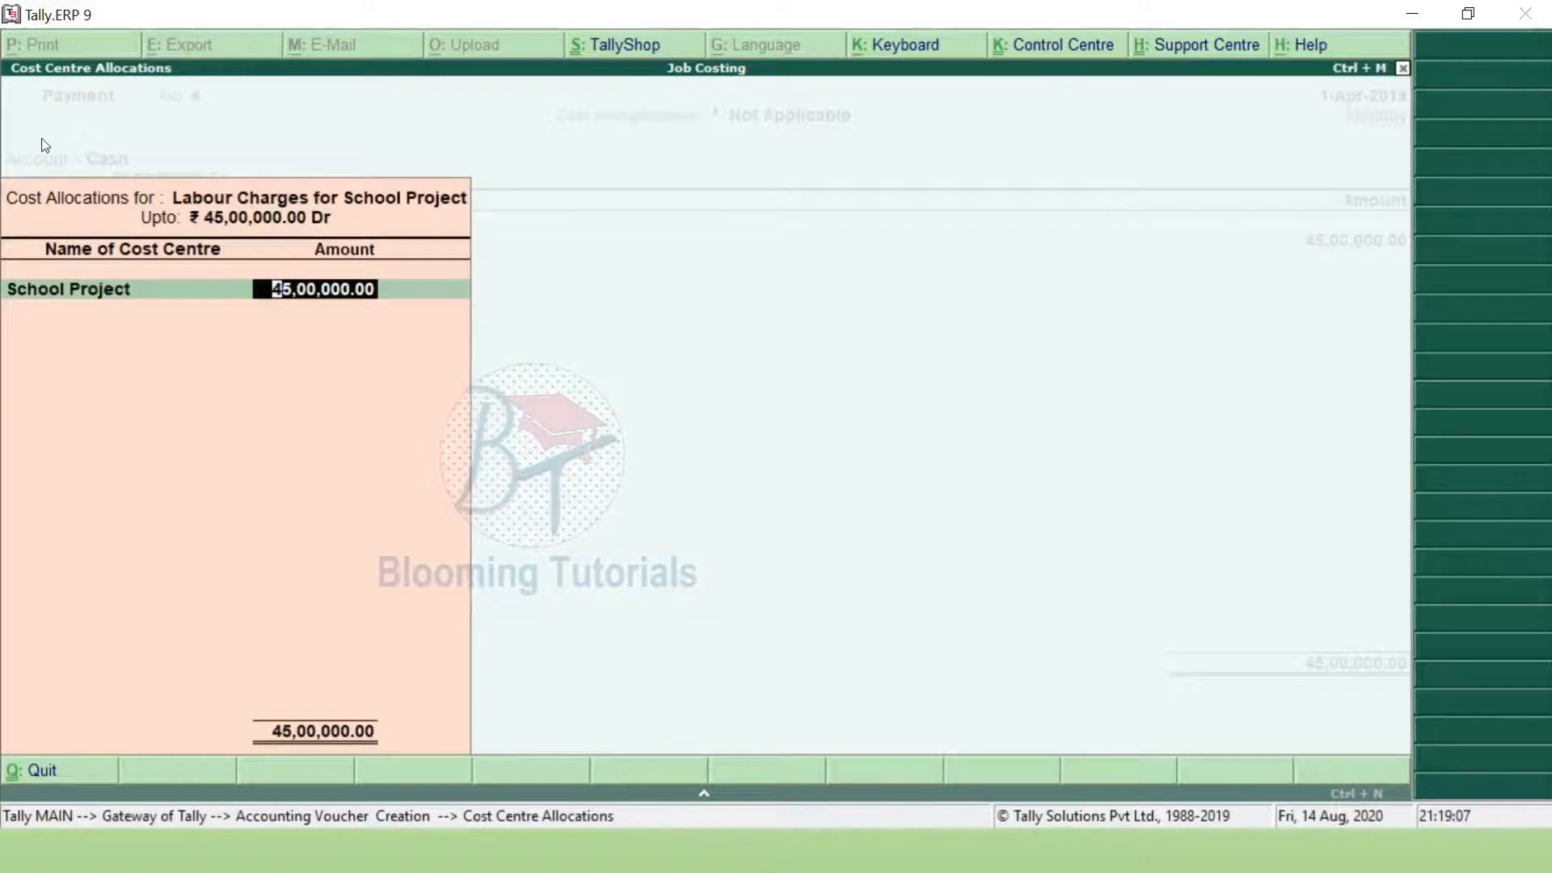
key(Return)
key(Return)
key(Return)
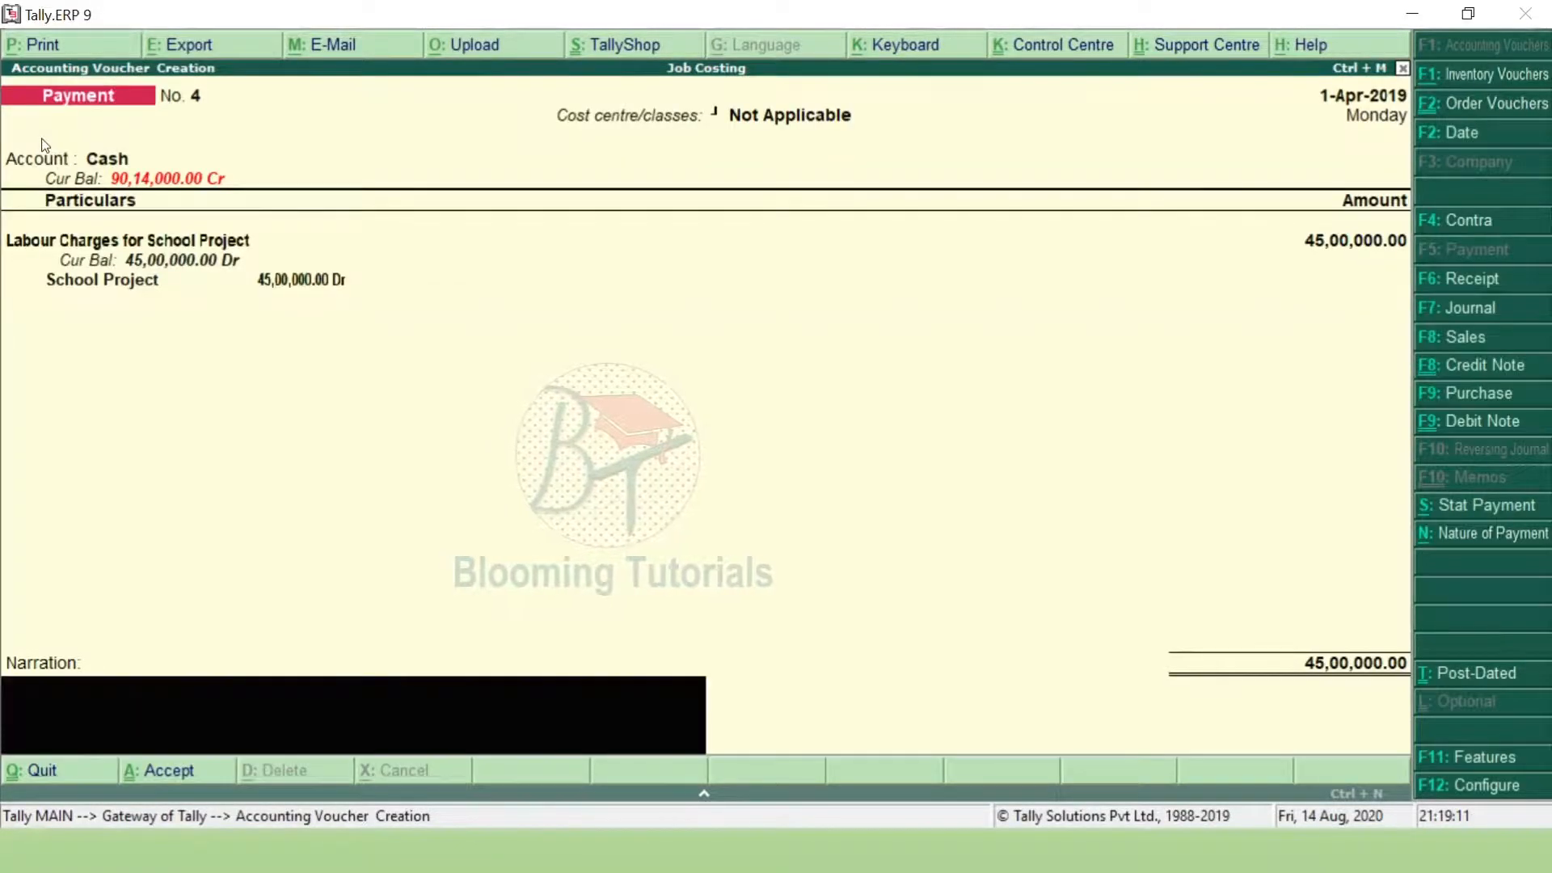
key(Return)
key(Return)
key(Escape)
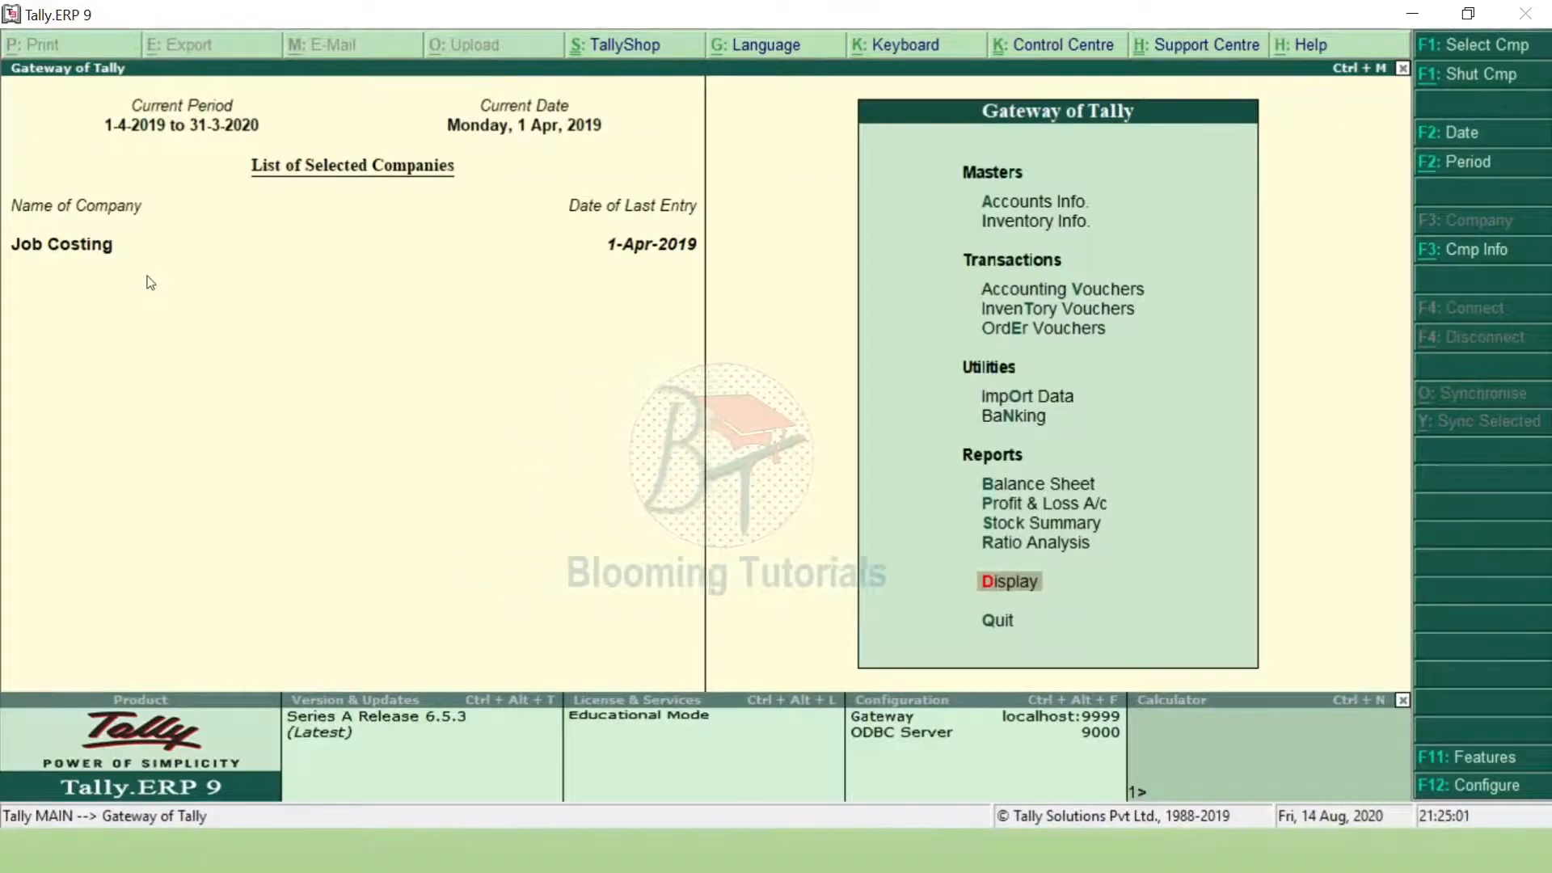
Open the Job Work Analysis report from the Statements of Inventory for Hotel Project and review its costs.
key(Return)
key(Down)
key(Down)
key(Down)
key(Down)
key(Down)
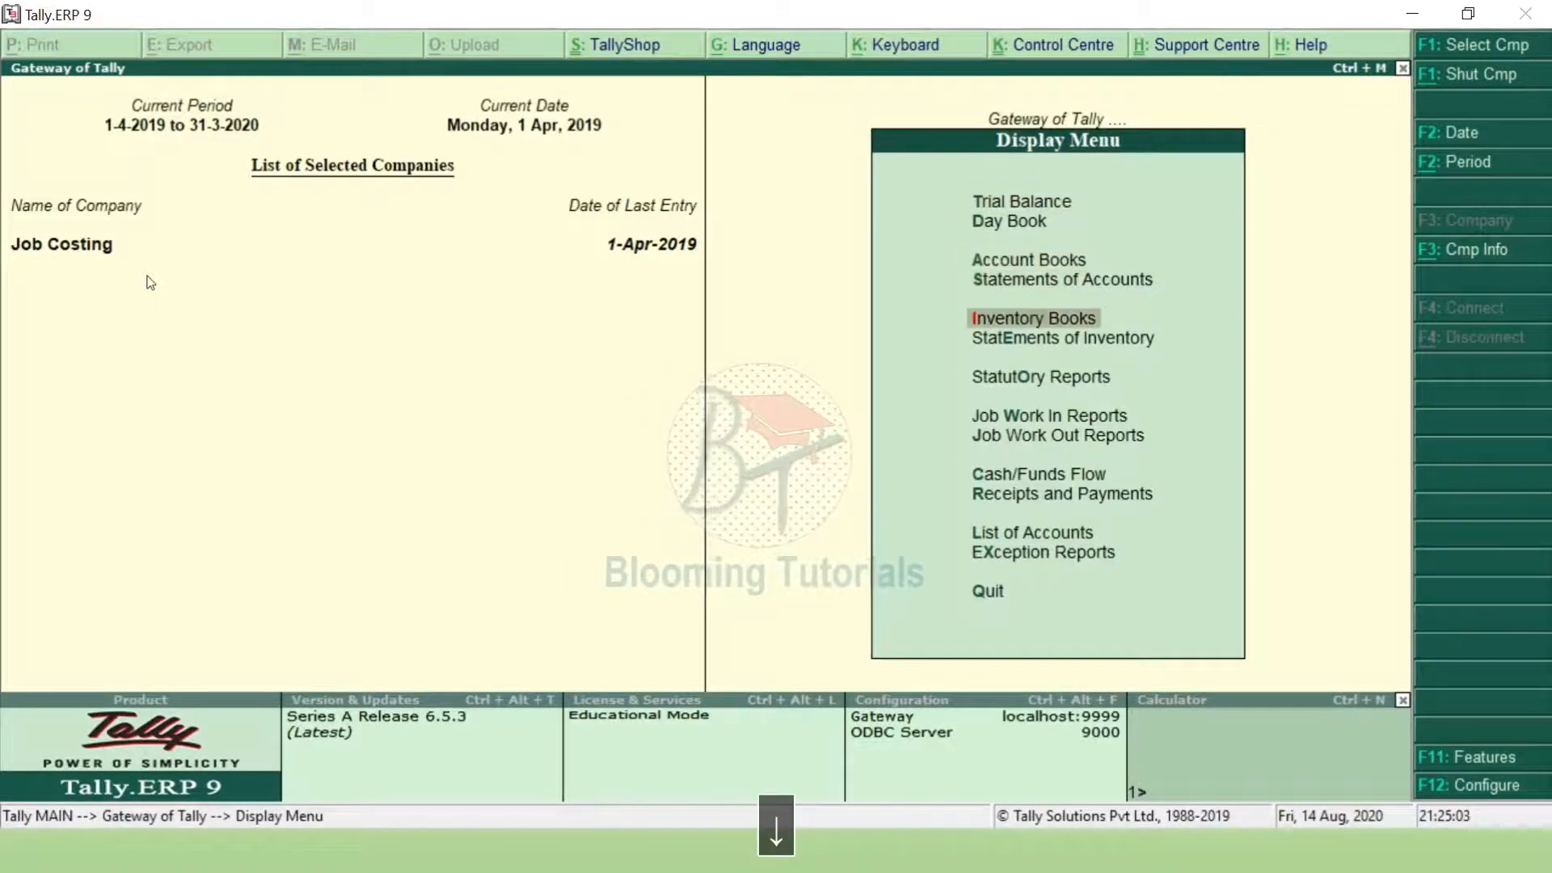
key(Return)
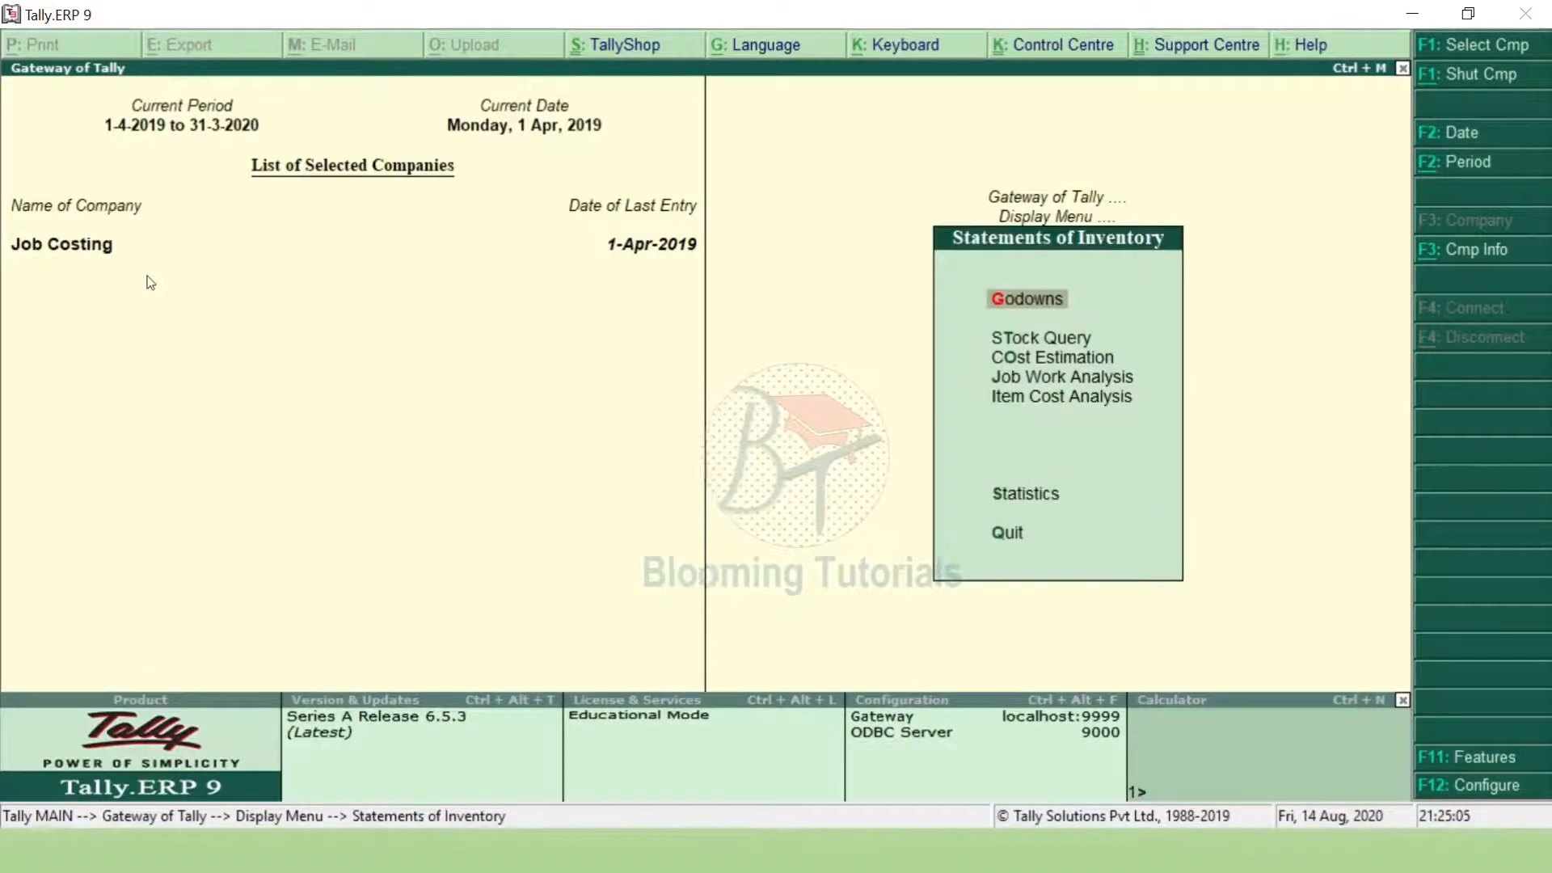
key(Down)
key(Down)
key(Down)
key(Return)
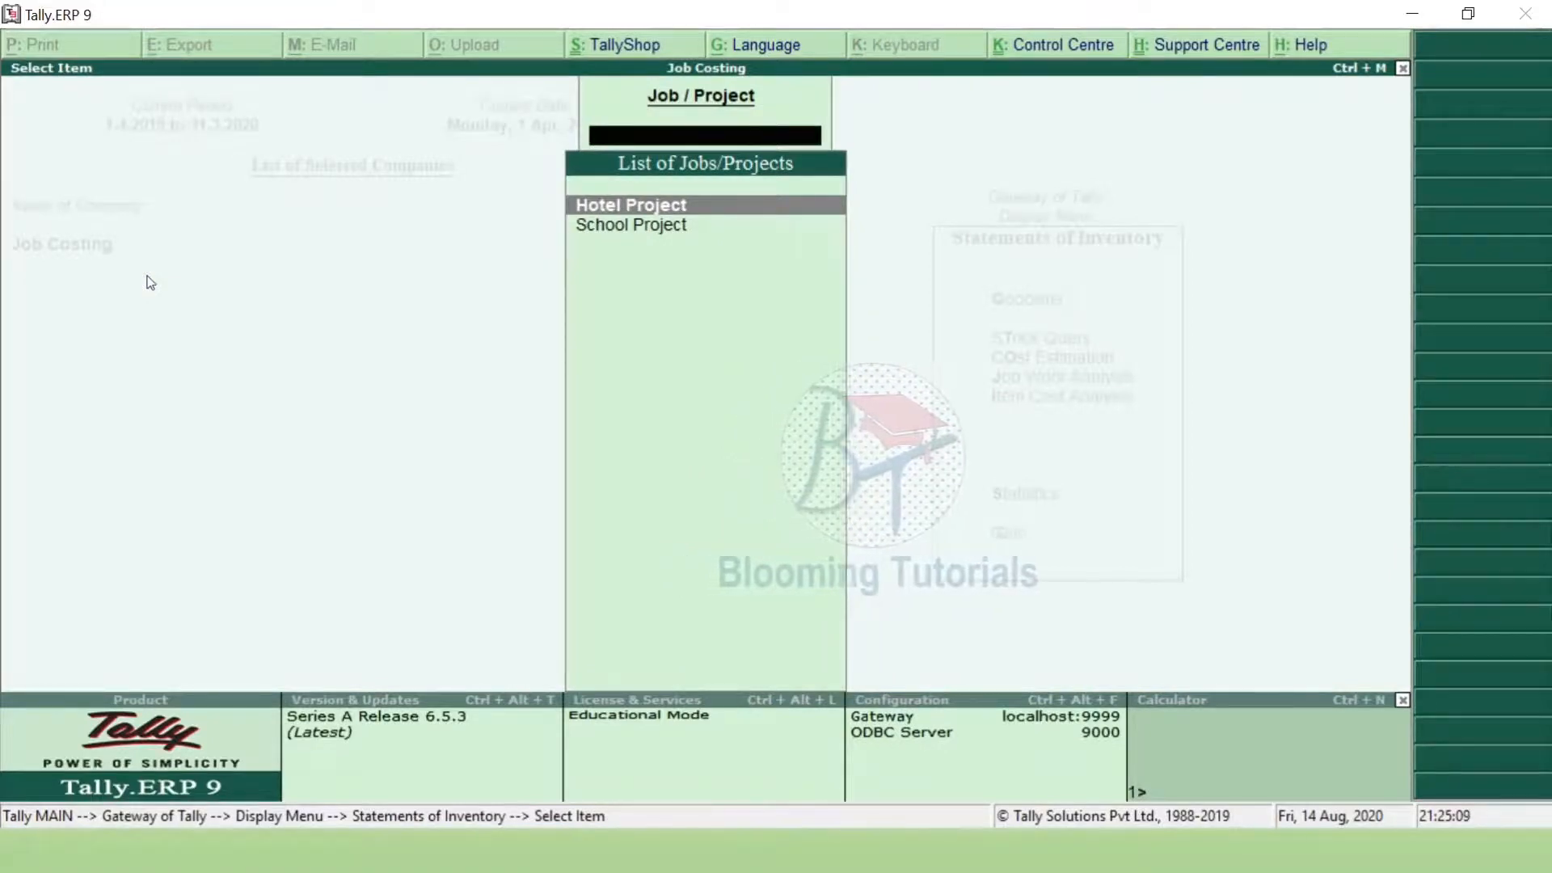
key(Return)
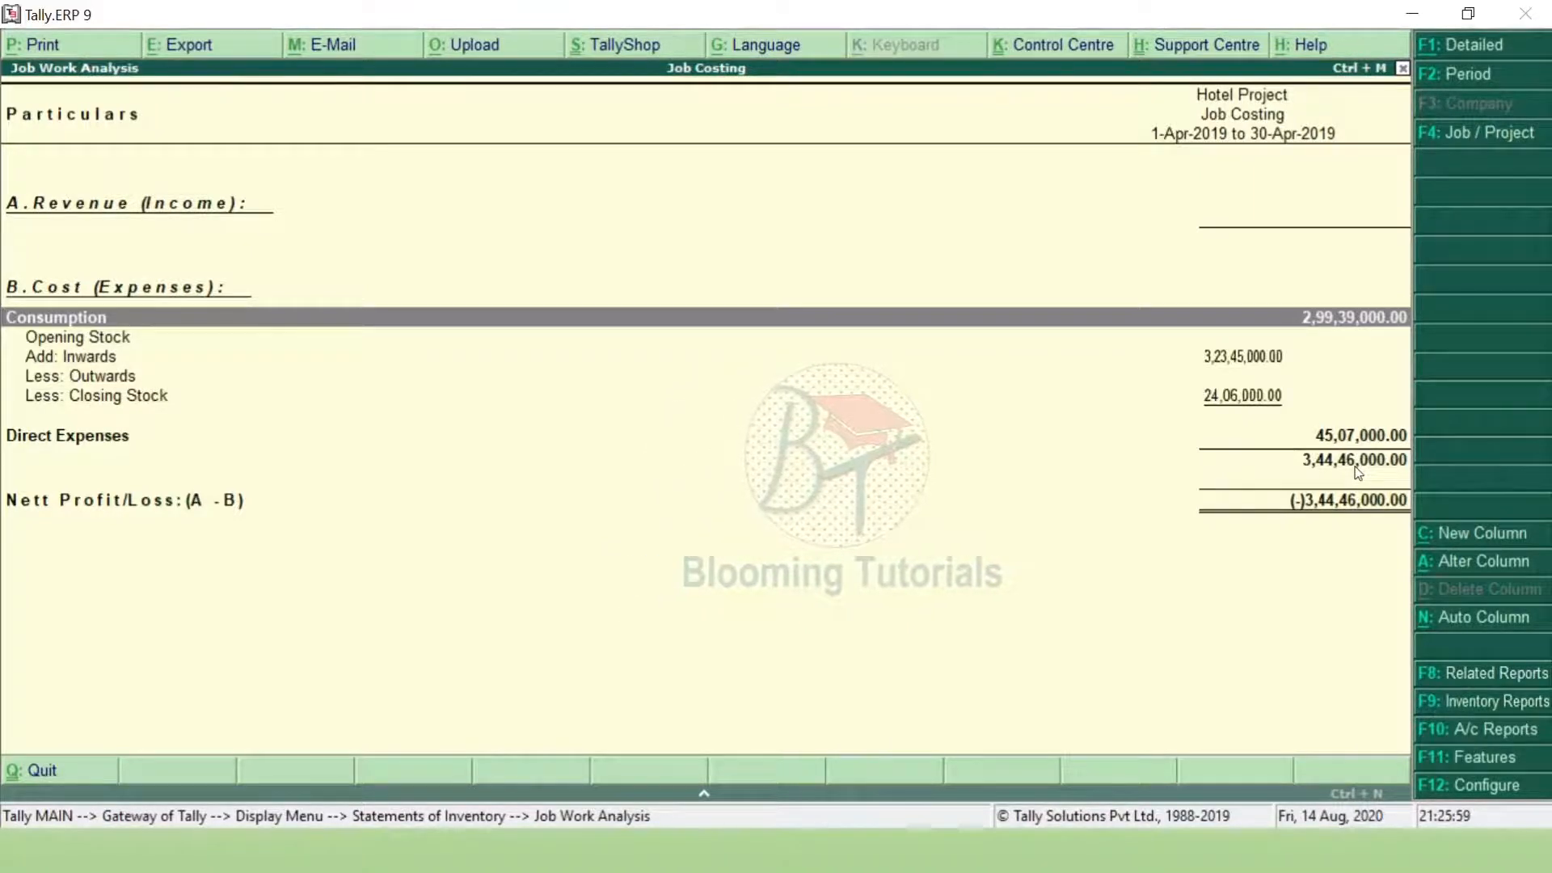
Open the Job Work Analysis for School Project in detailed form and examine its consumption, inwards, outwards and direct expense lines.
key(Escape)
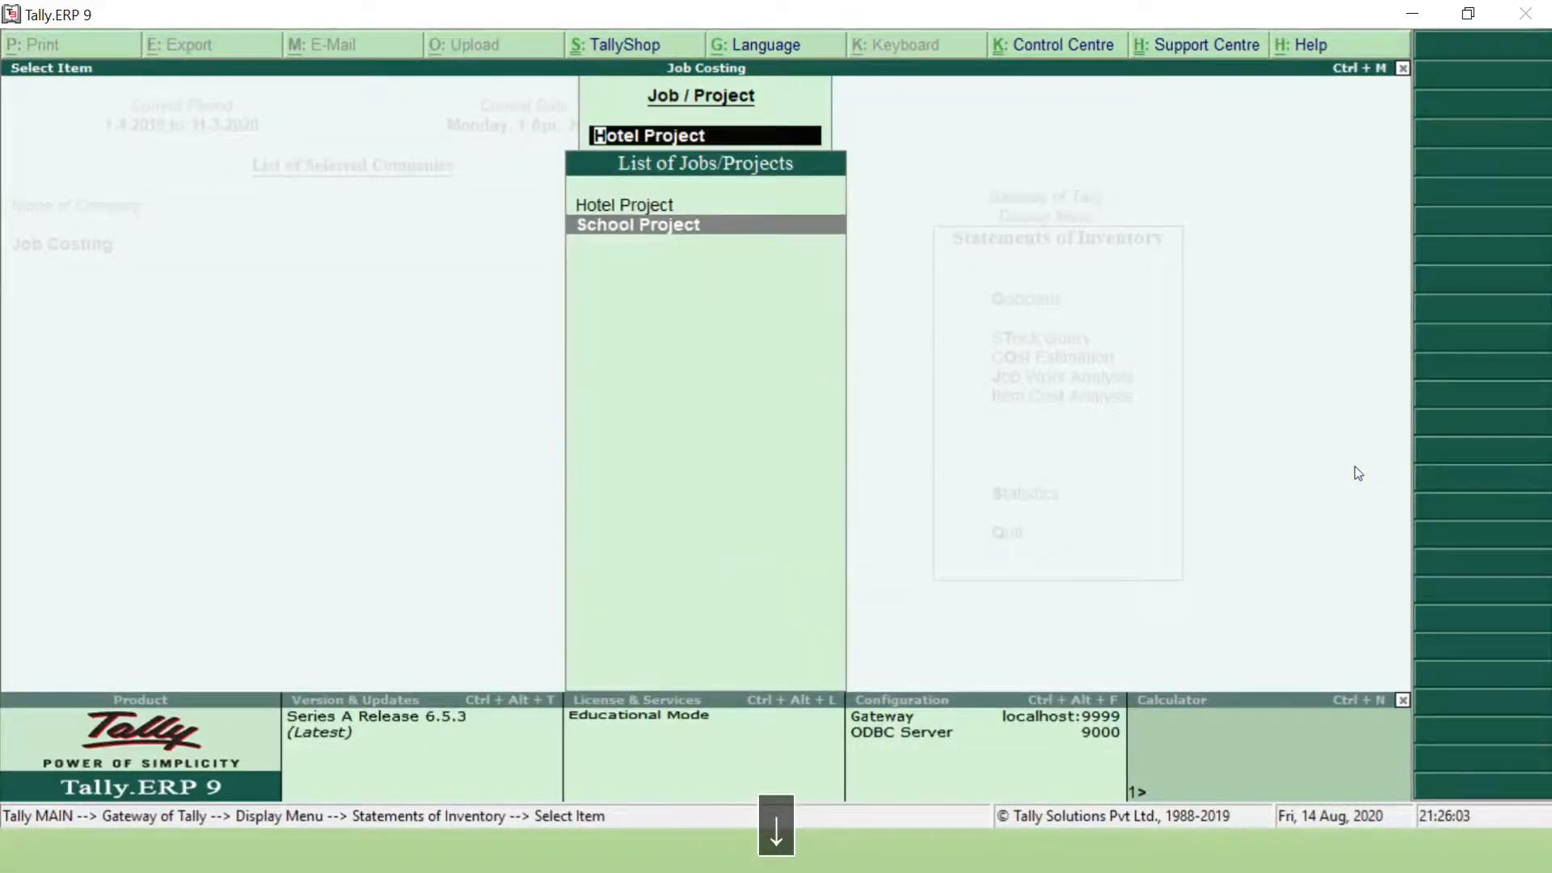
key(Return)
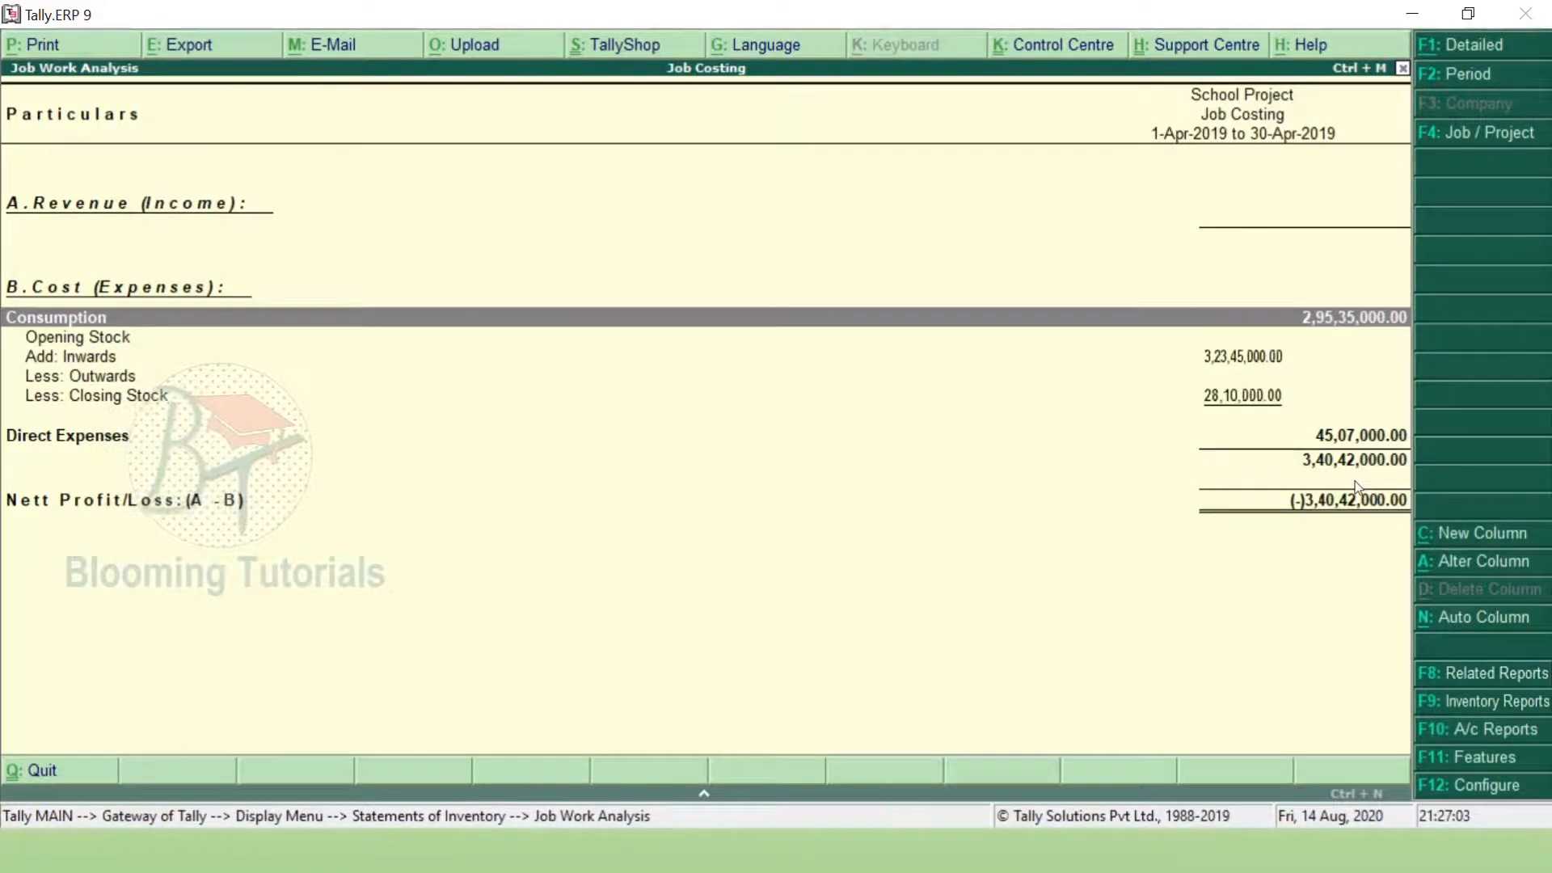
key(alt+F1)
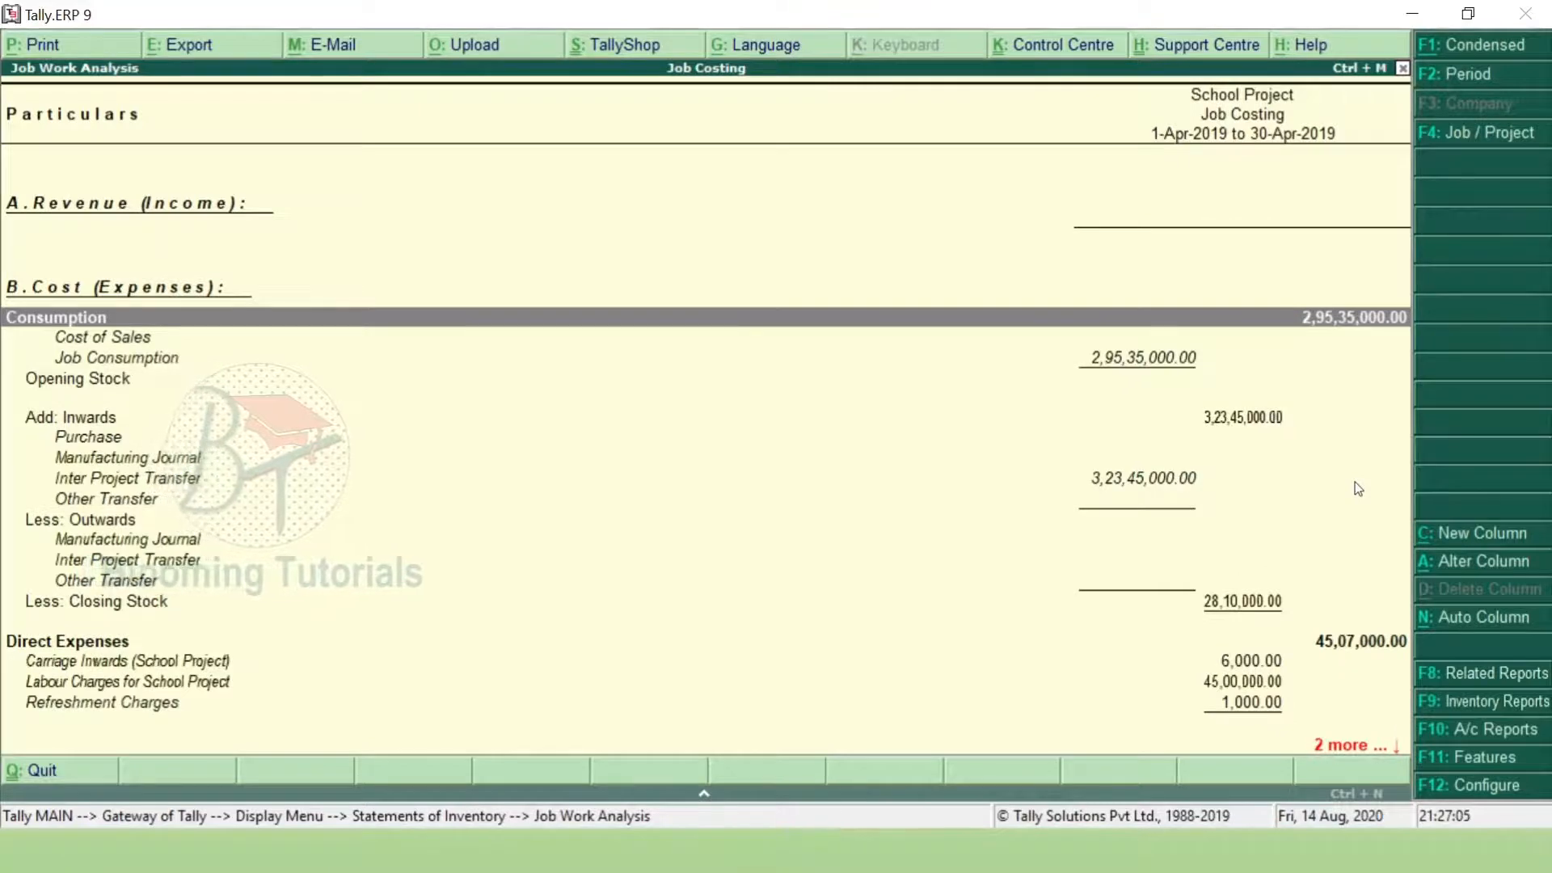
key(Down)
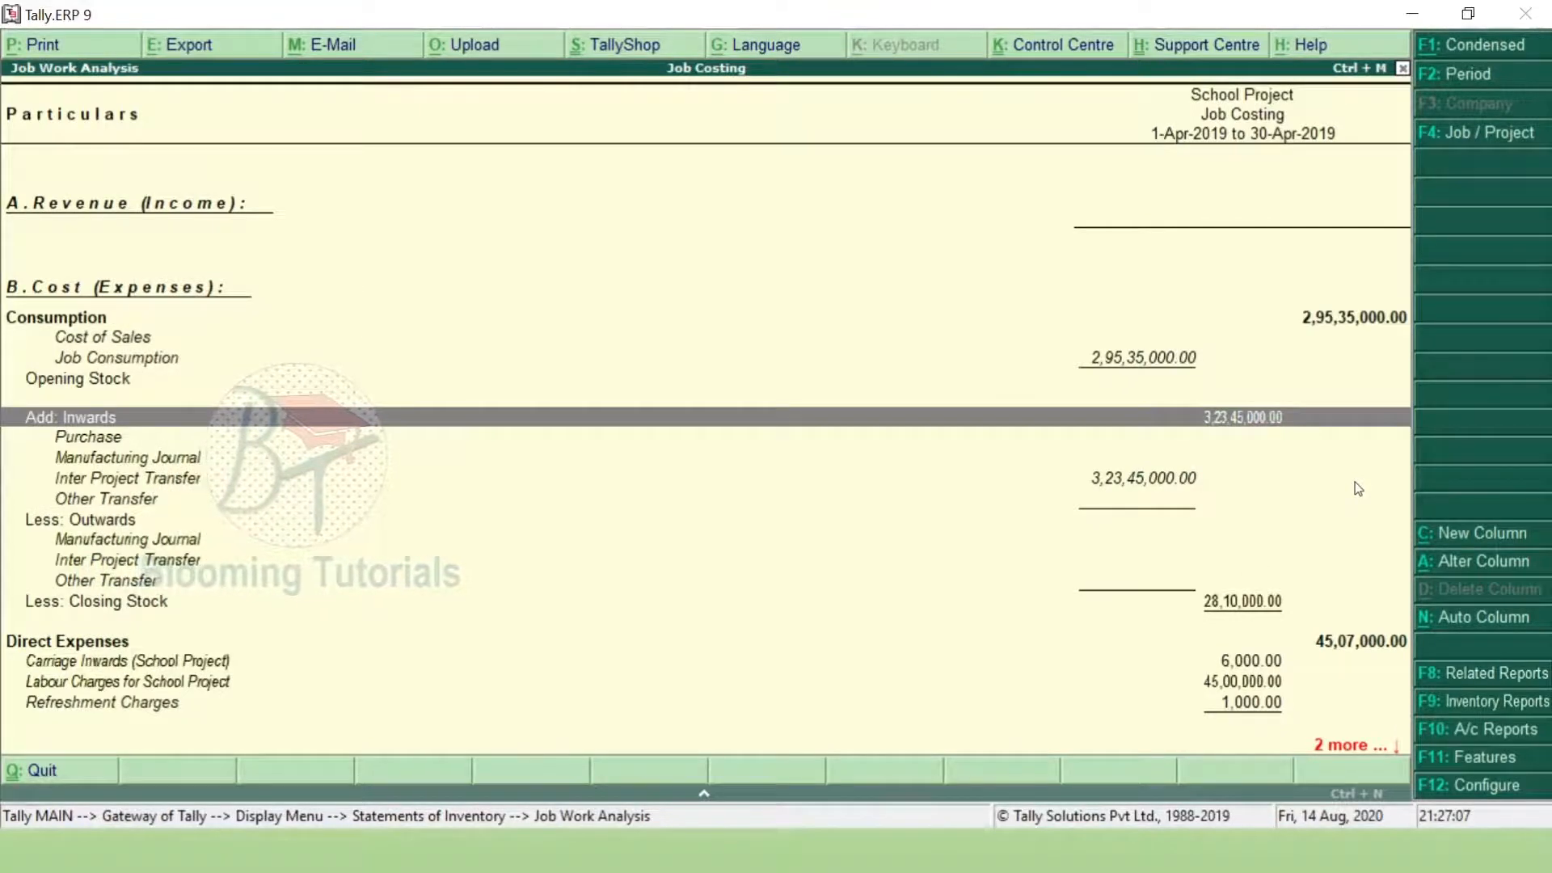
key(Up)
key(Down)
key(Down)
key(Down)
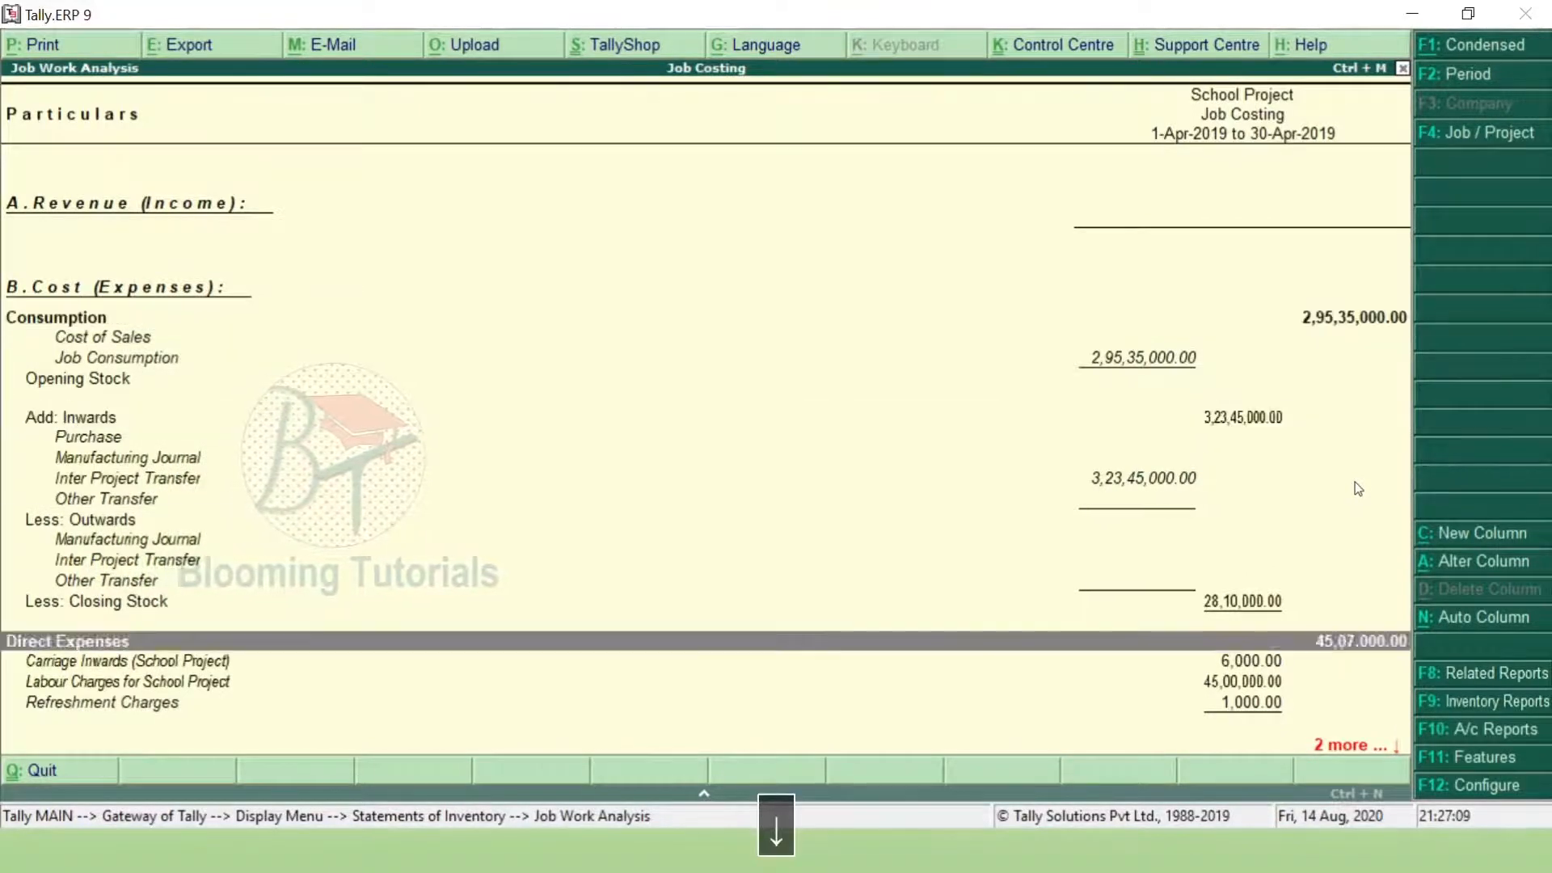
key(Up)
key(Up)
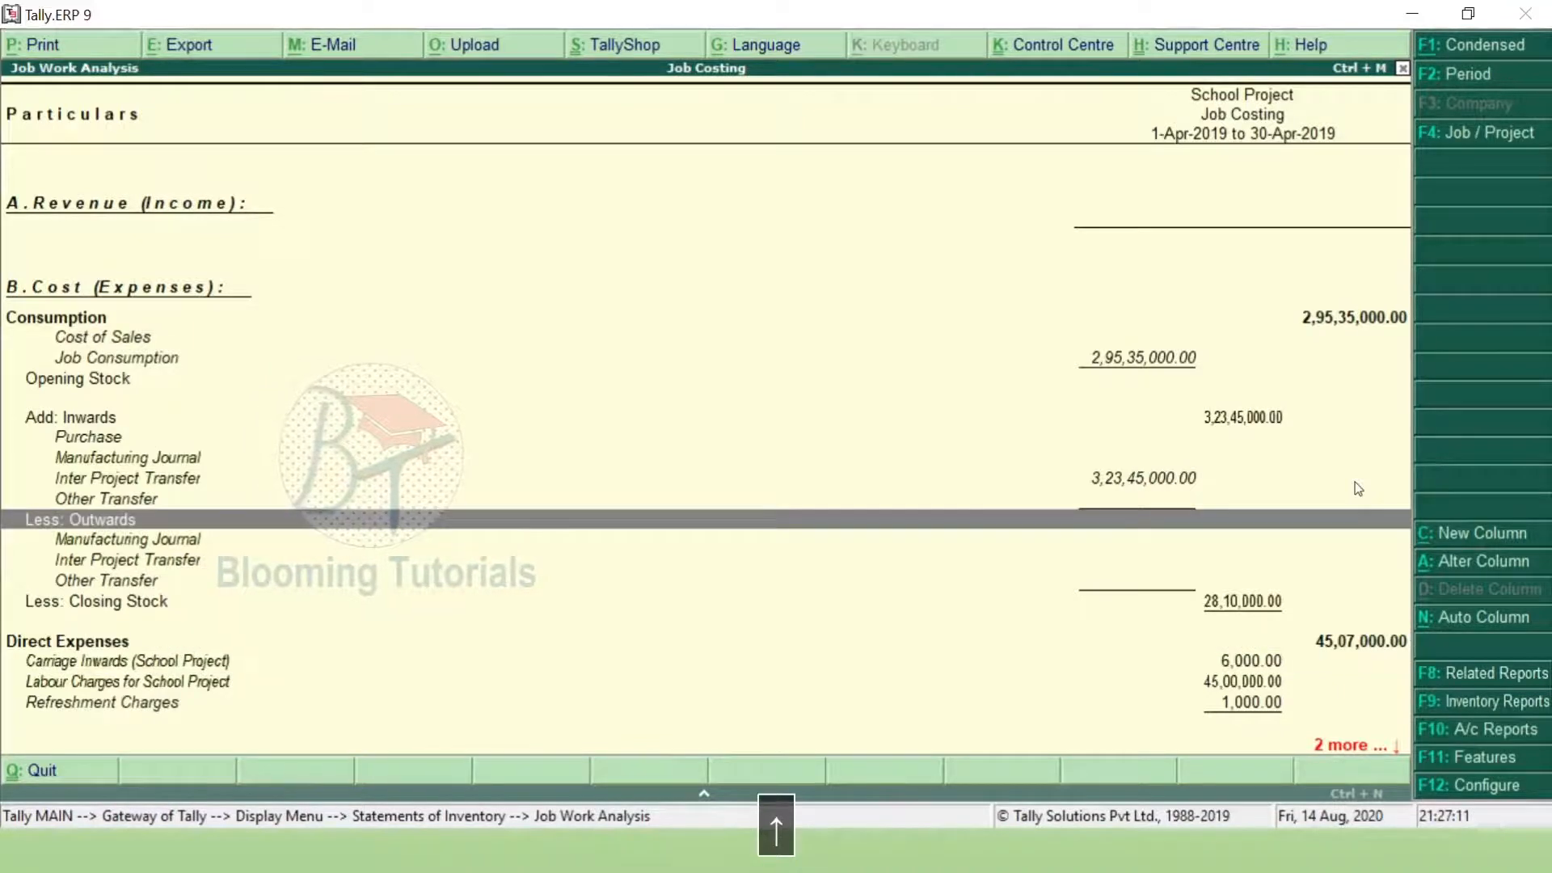
Review the direct expense lines for School Project: carriage inwards, labour charges and refreshment charges.
key(Down)
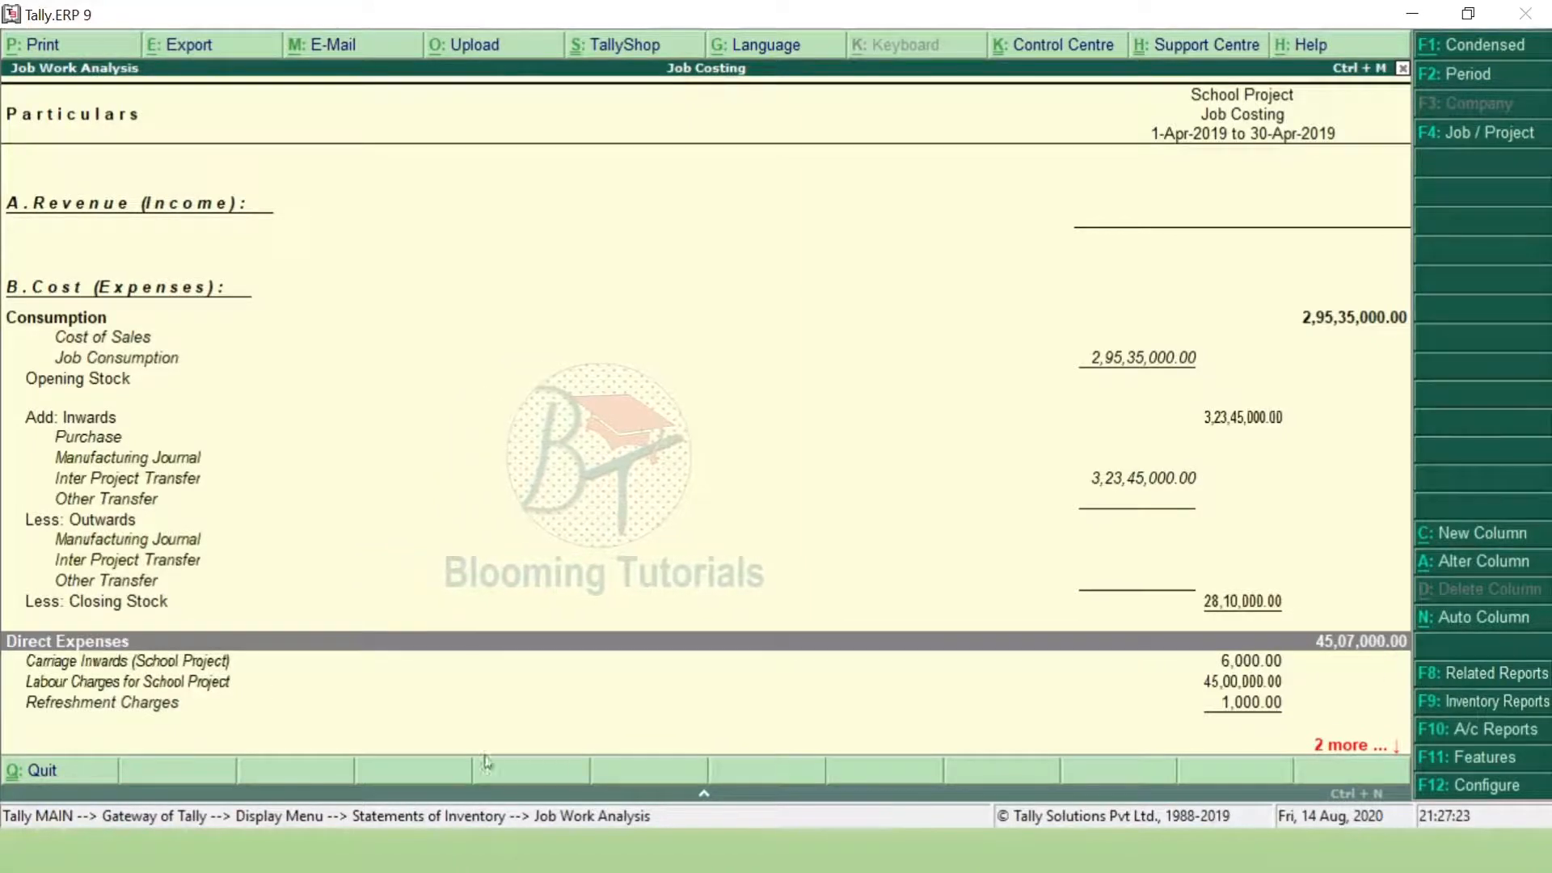
key(Down)
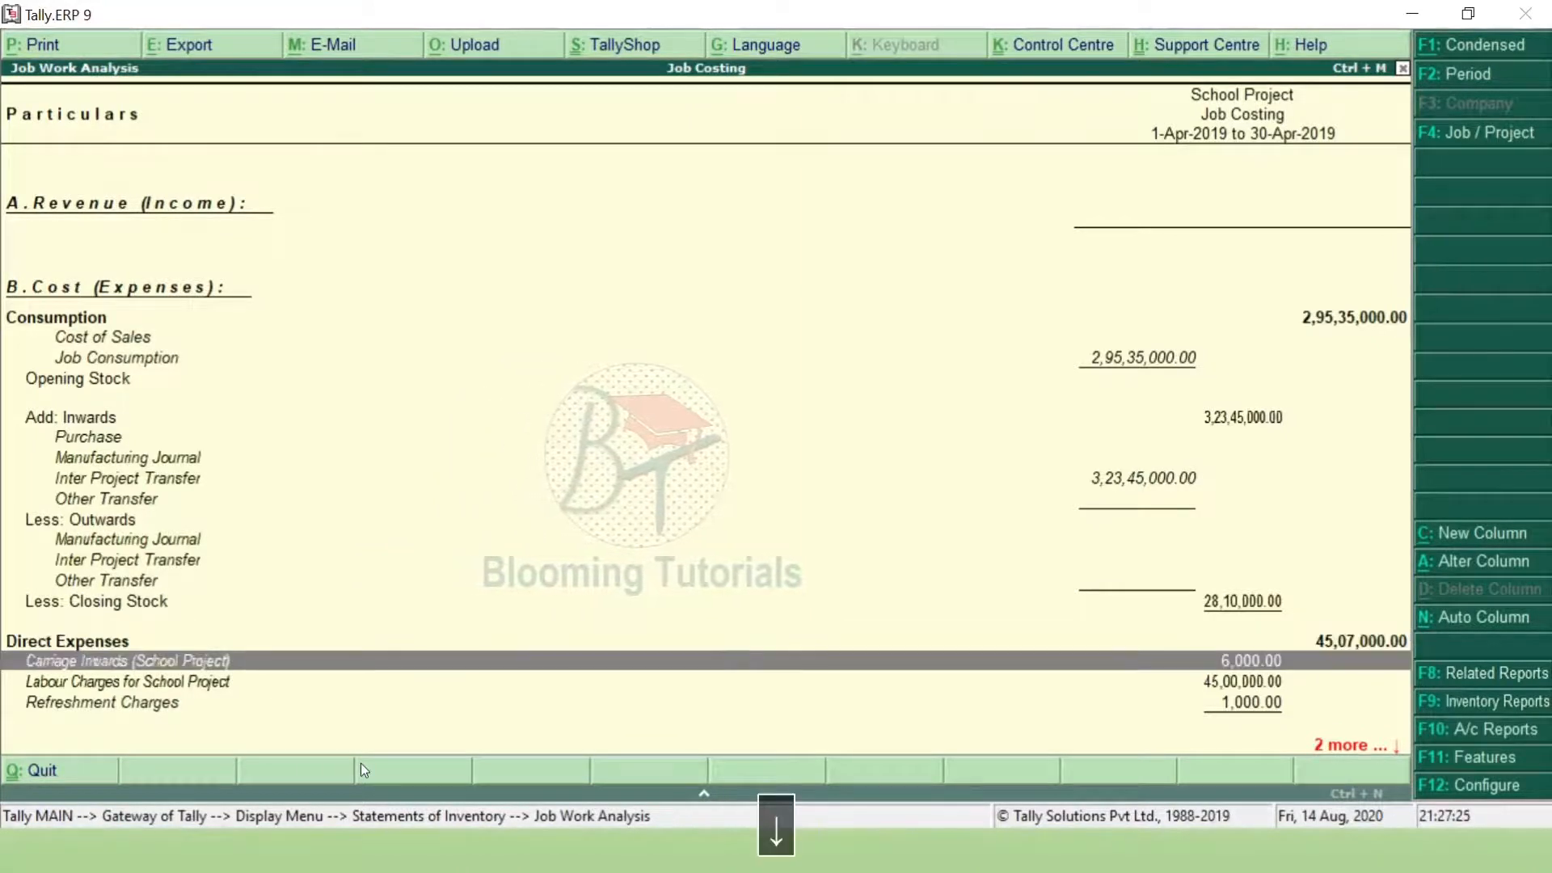
key(Down)
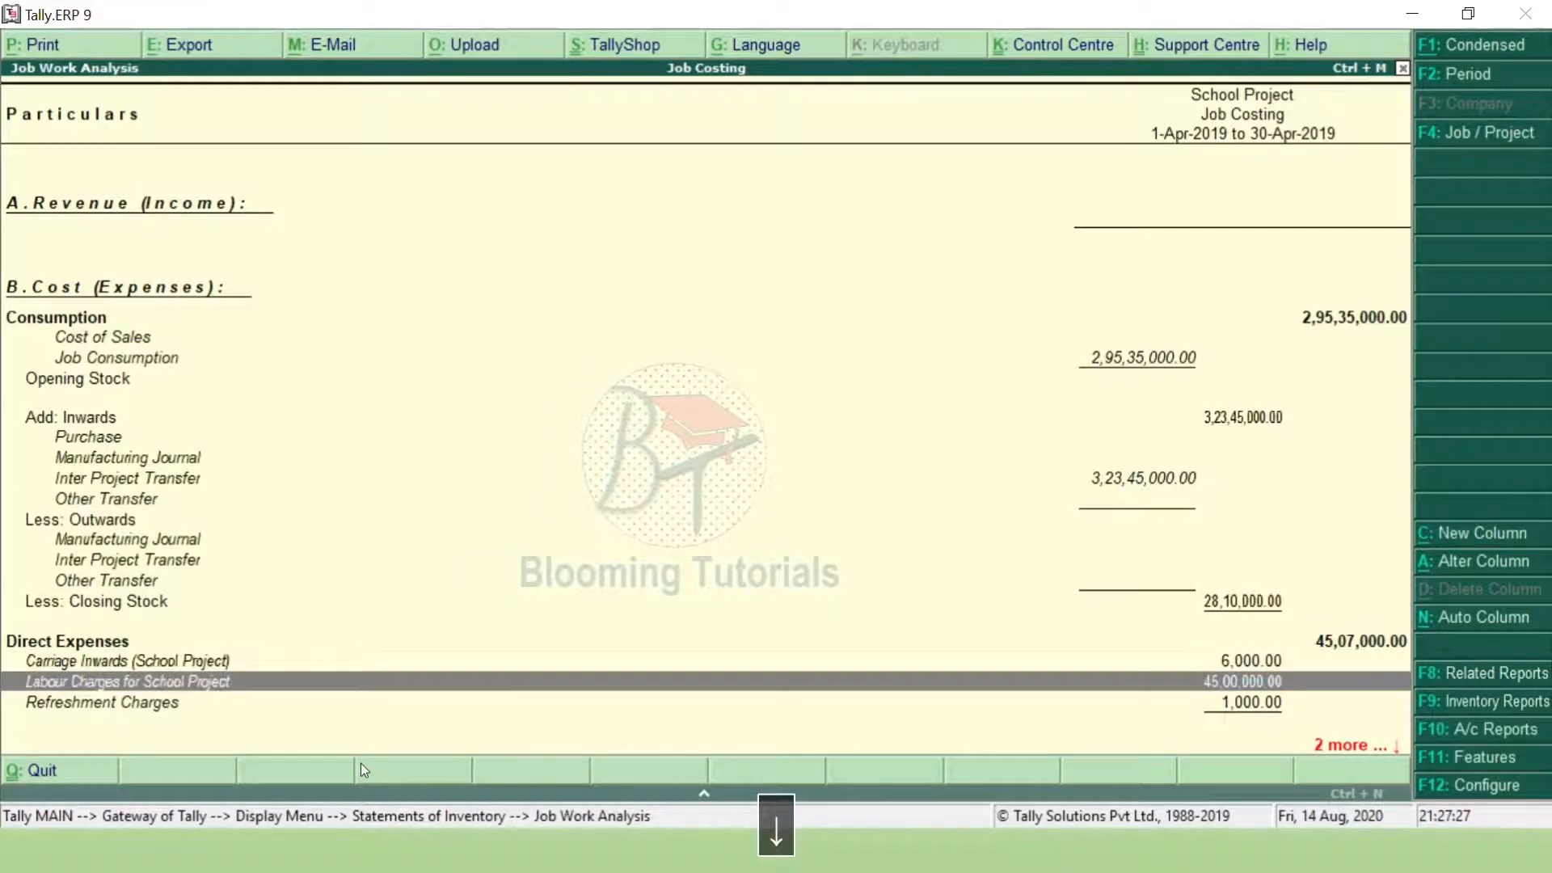
key(Down)
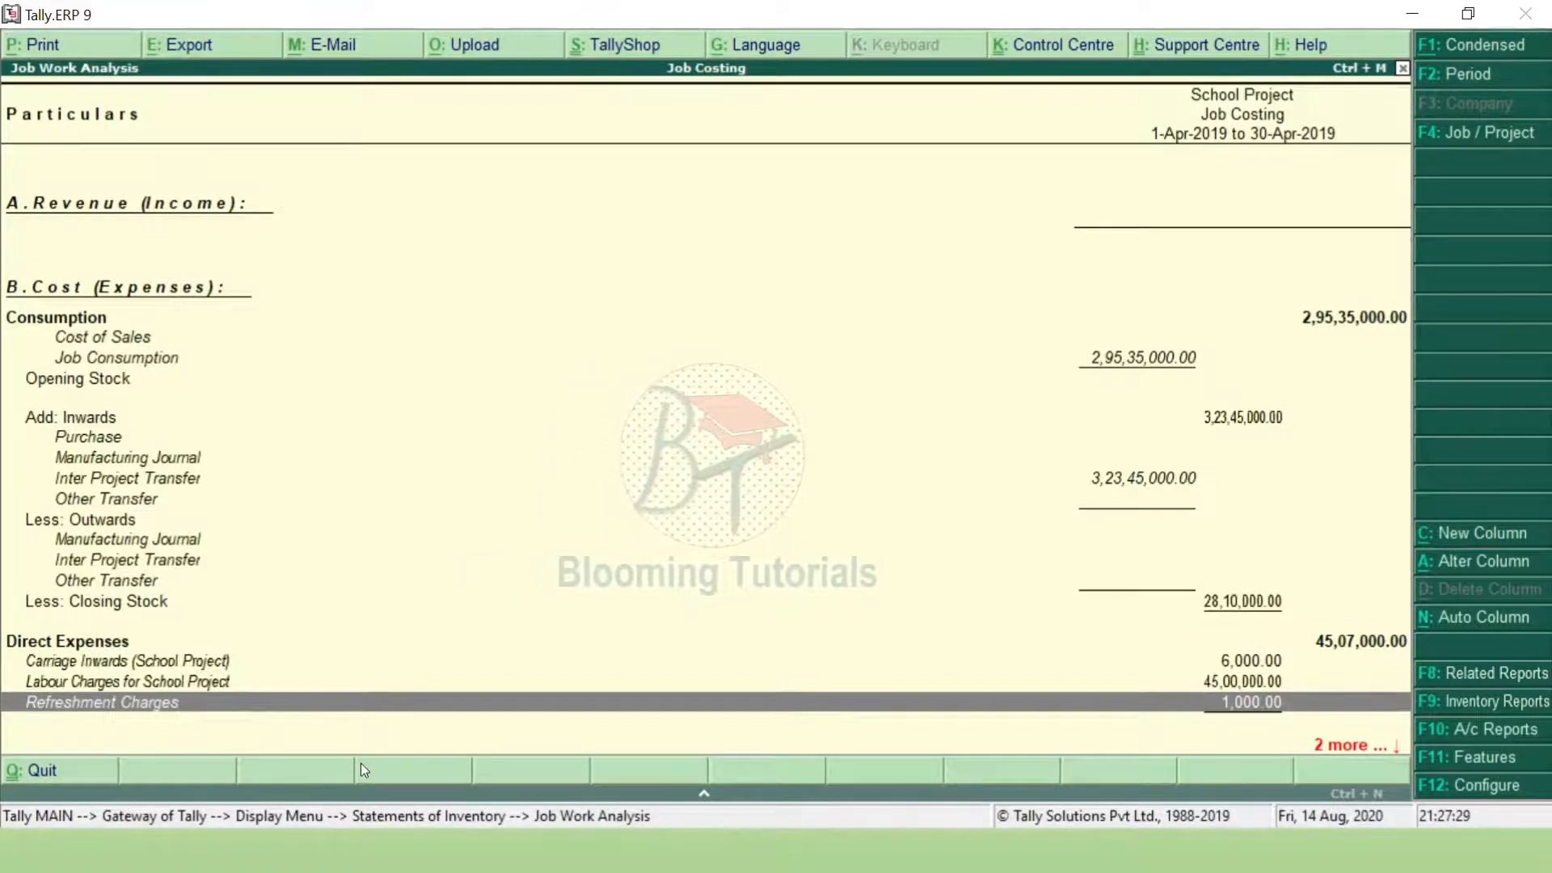
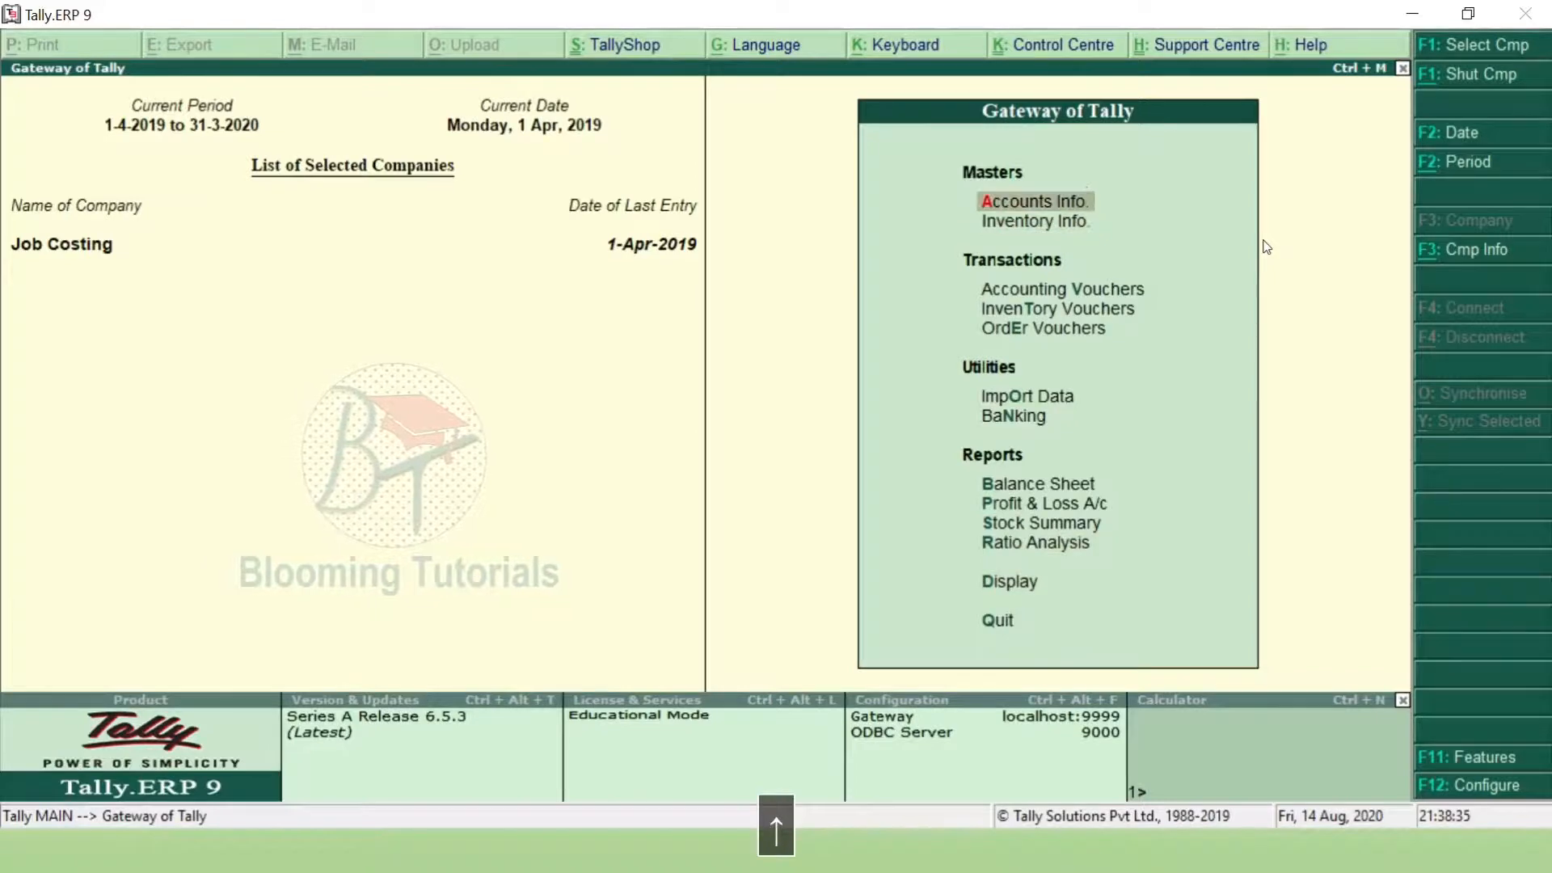
Start a new single ledger named Sale of Hotel Project and place it under Sales Accounts.
key(Down)
key(Return)
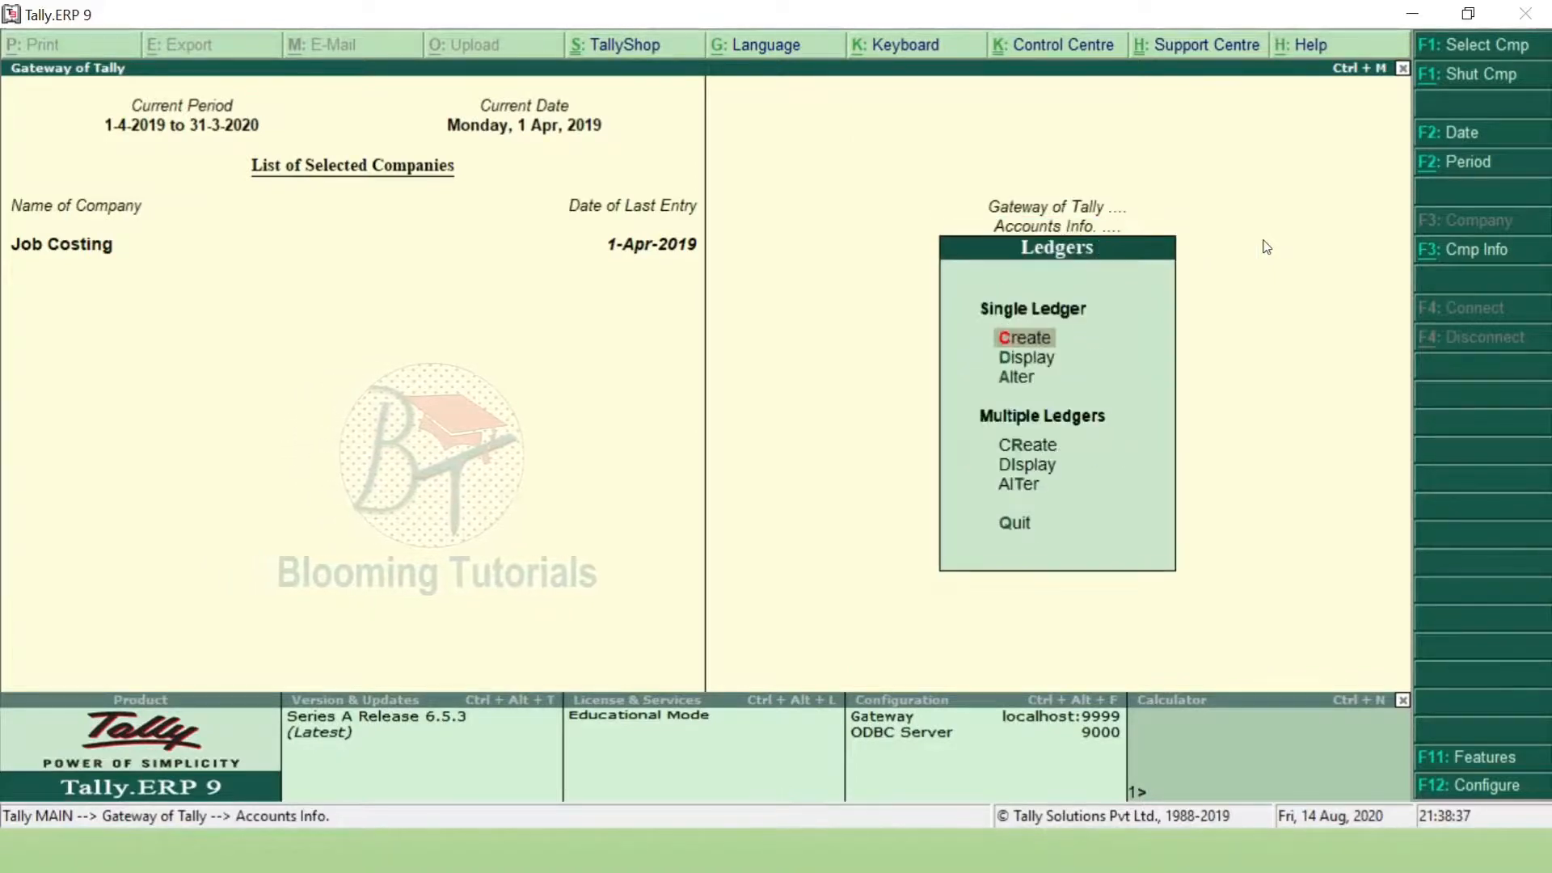
key(Return)
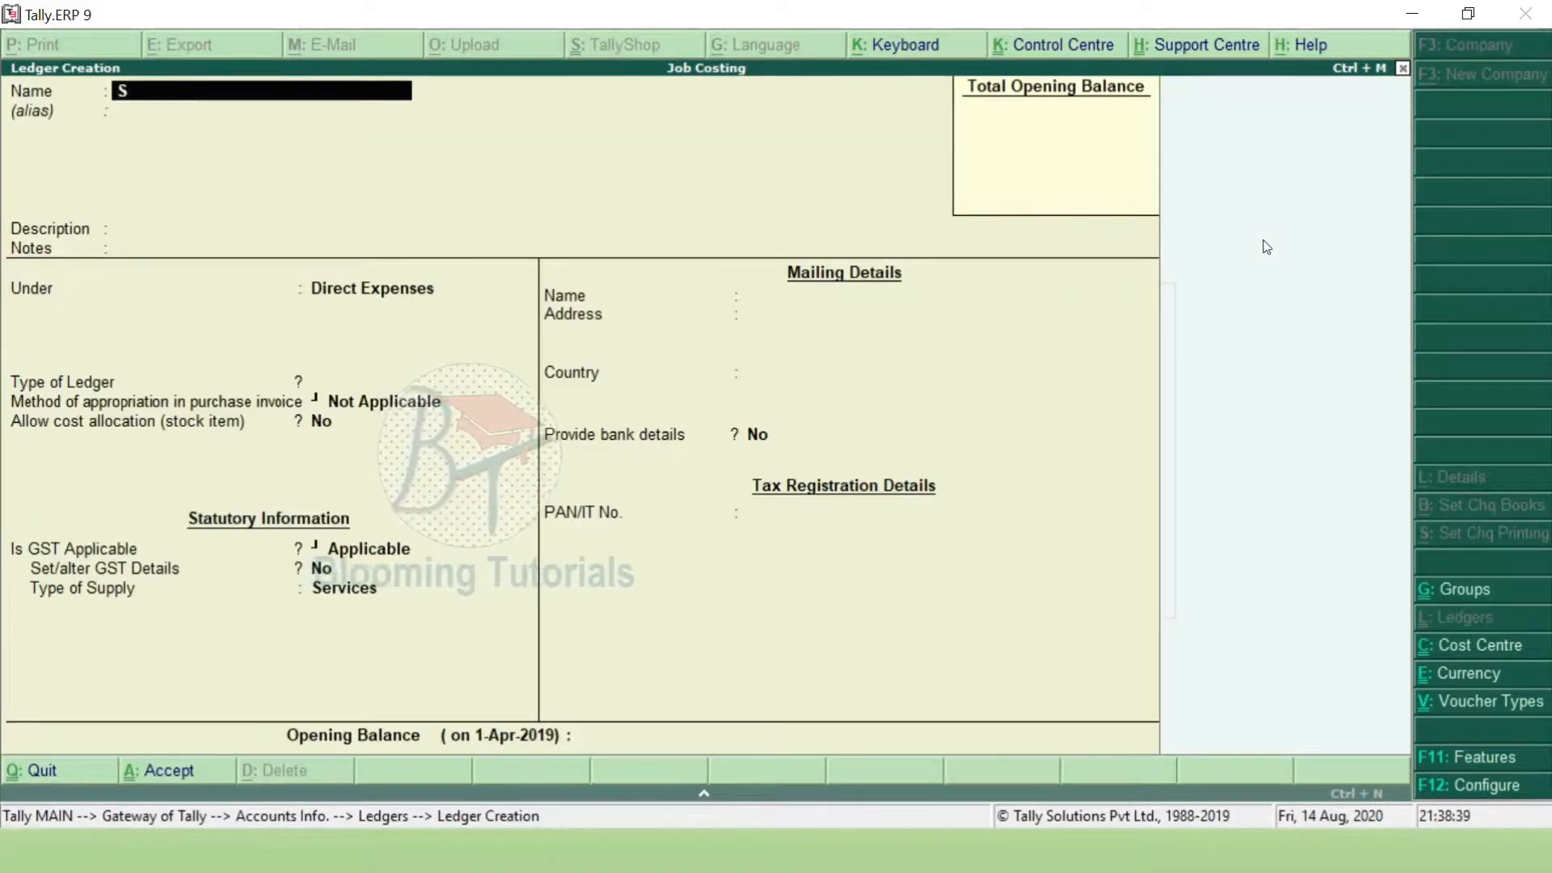
text(of )
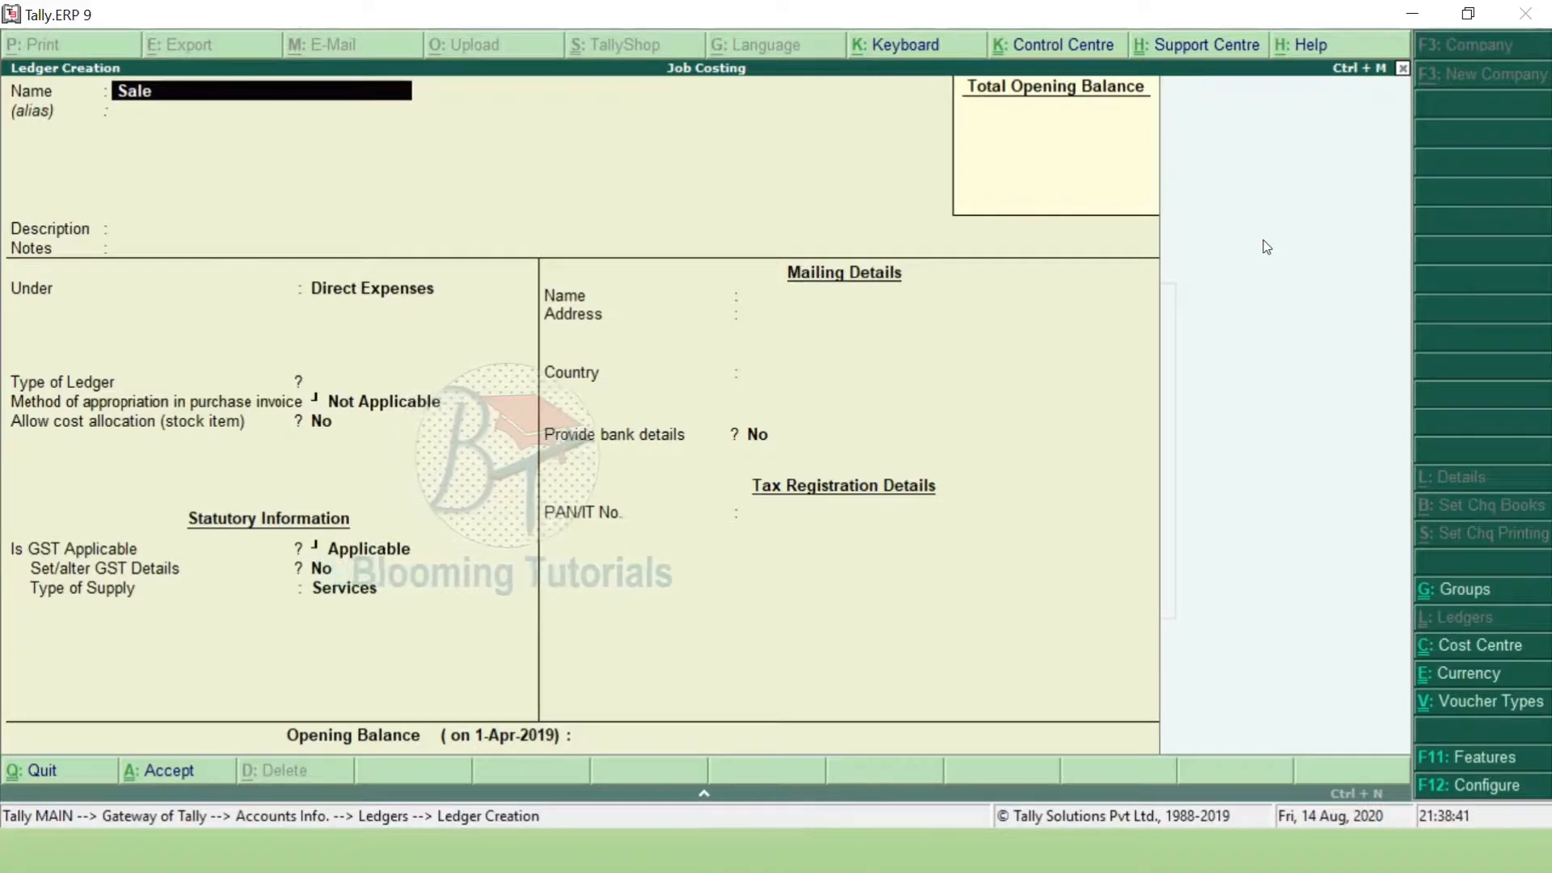
text(Hotel P)
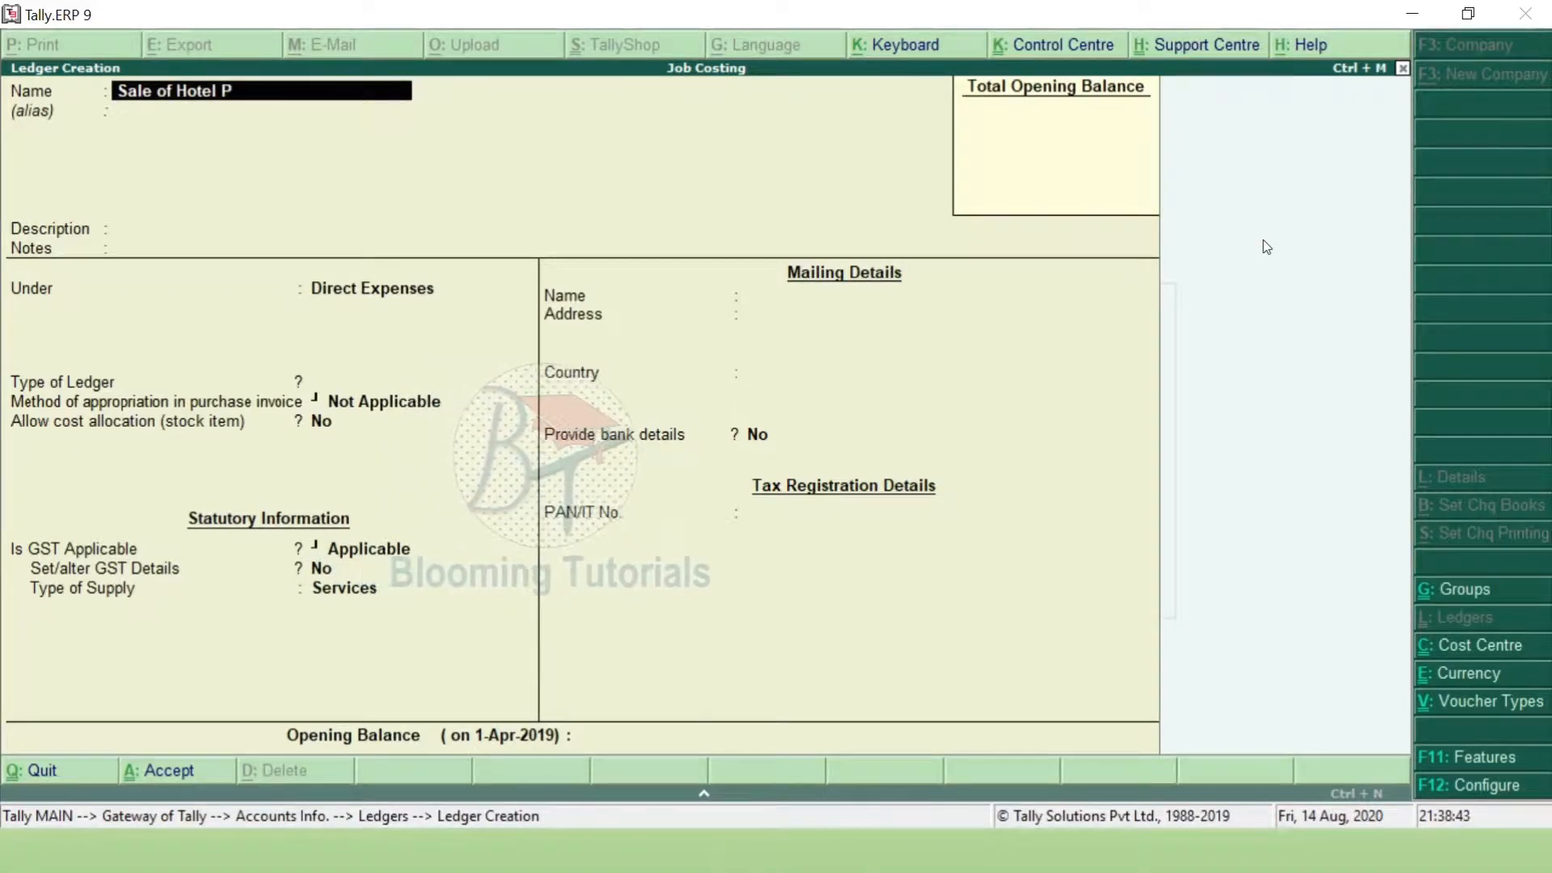
text(roject)
key(Return)
key(Return)
key(Return)
key(Return)
text(Sa)
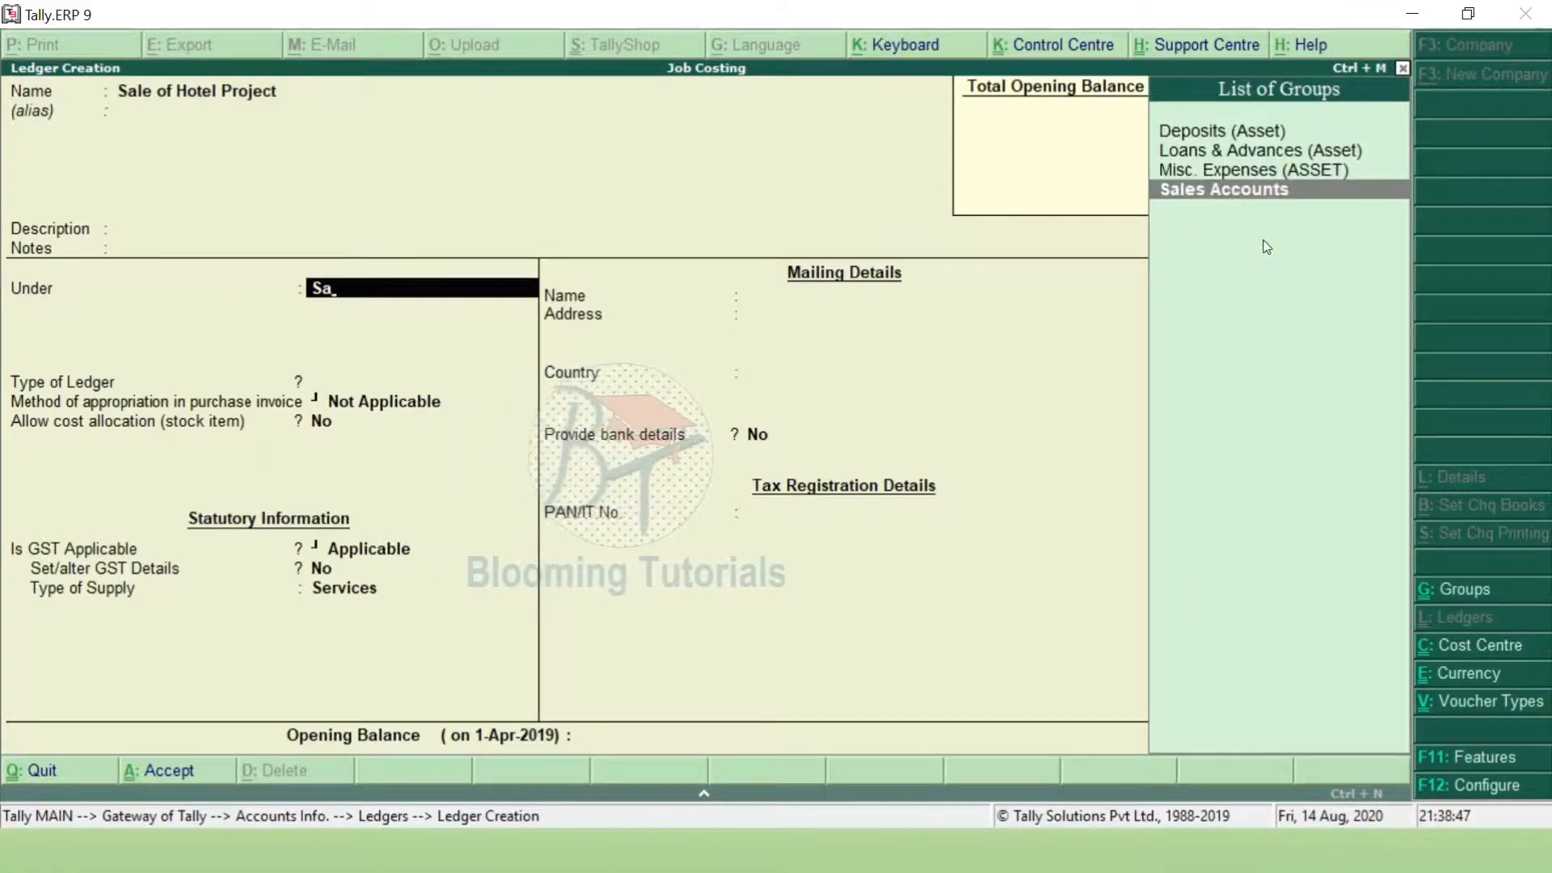
key(Return)
Allow cost allocation for stock items in the Sale of Hotel Project ledger and keep GST applicable.
key(Return)
key(Return)
key(Return)
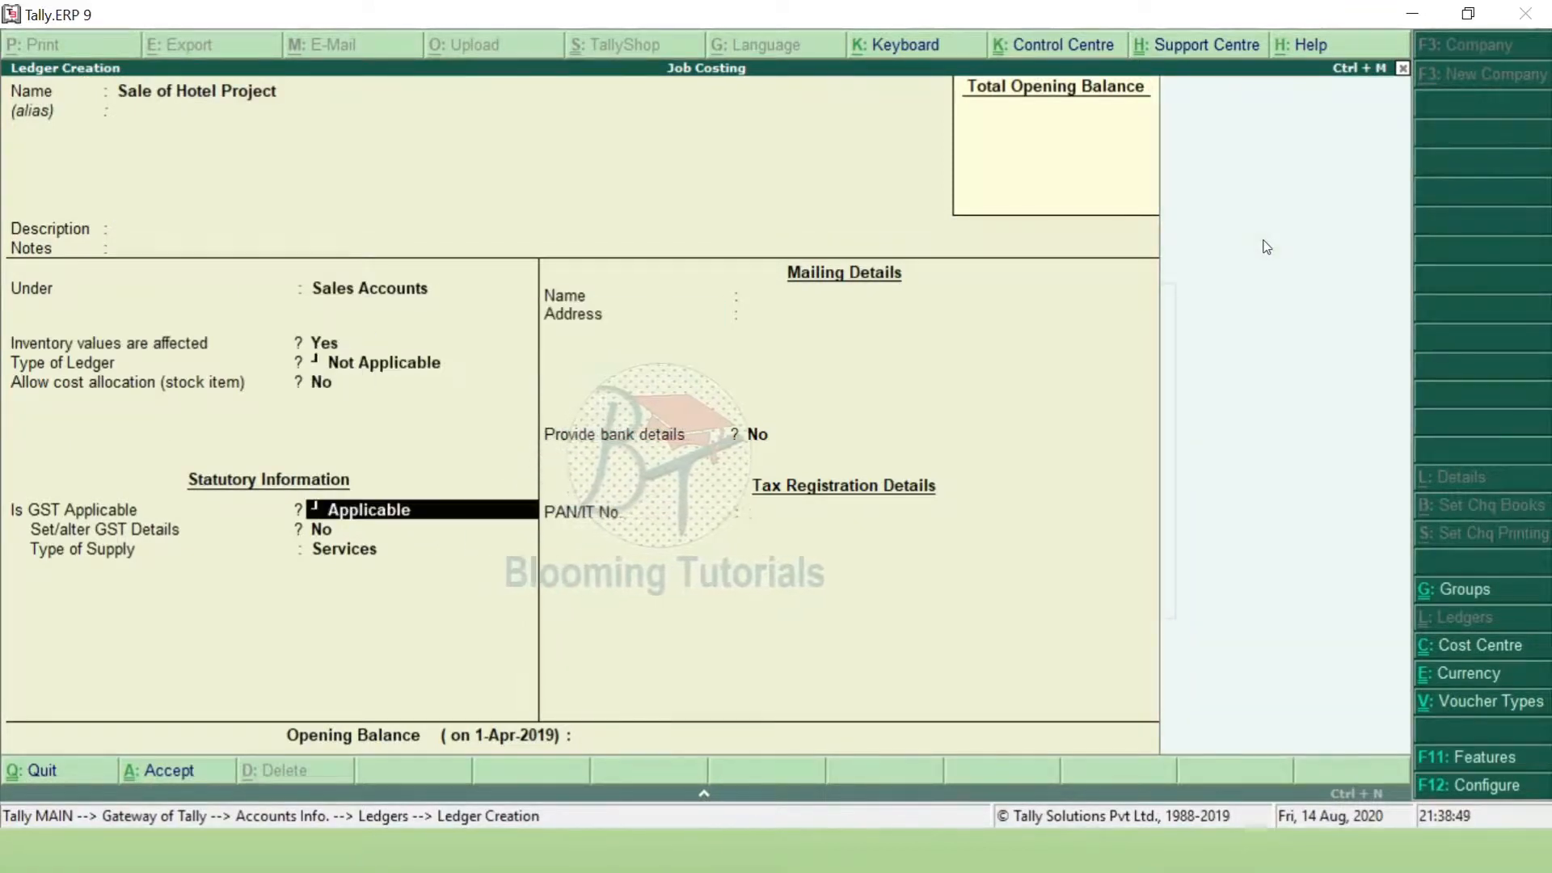
key(Up)
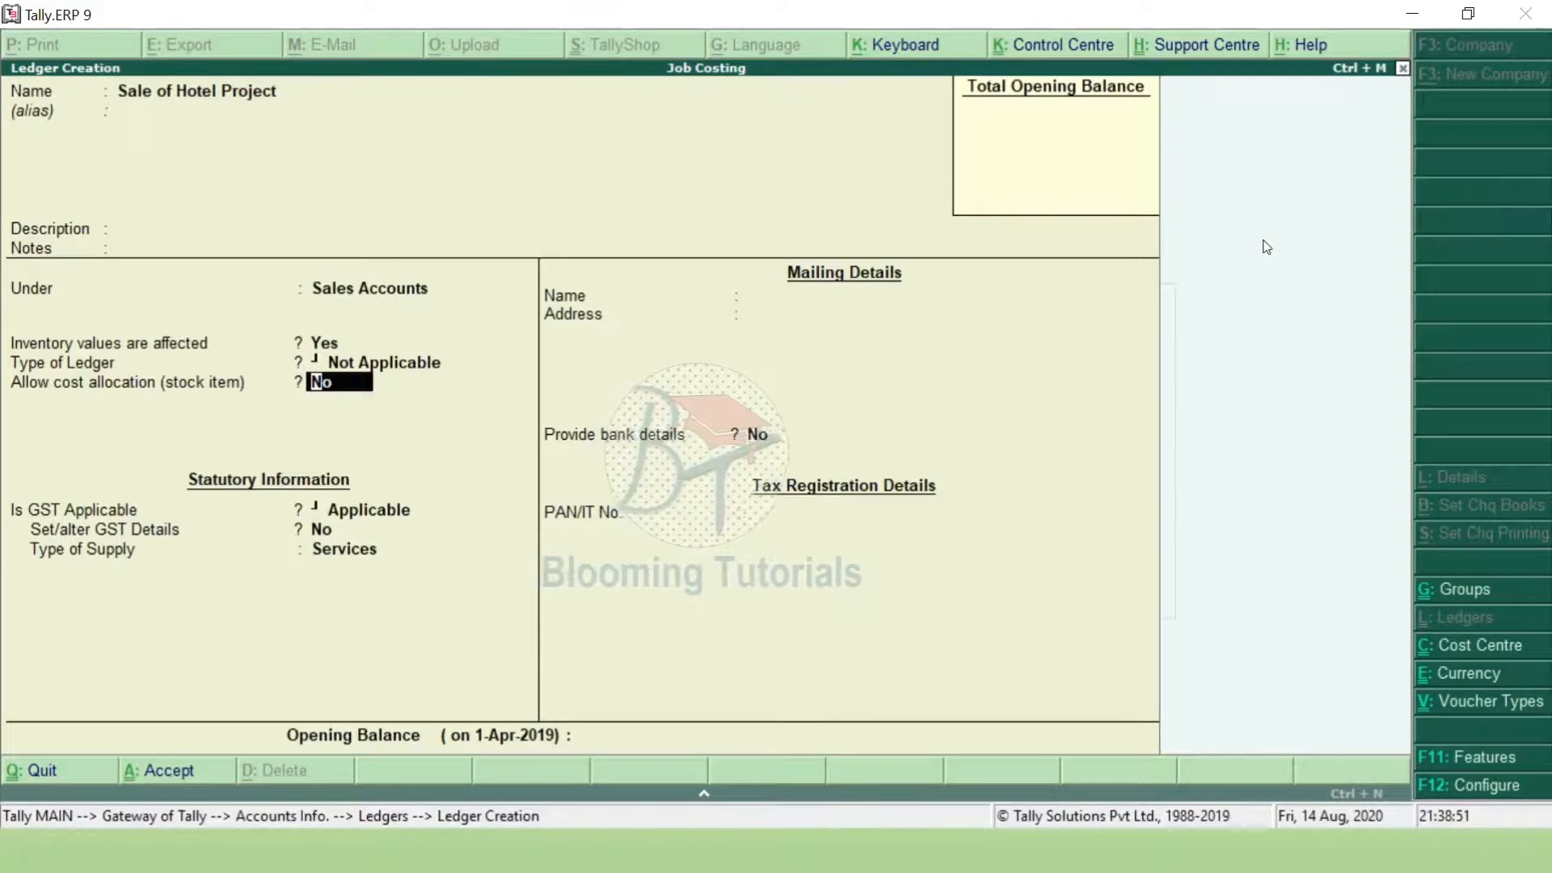
key(y)
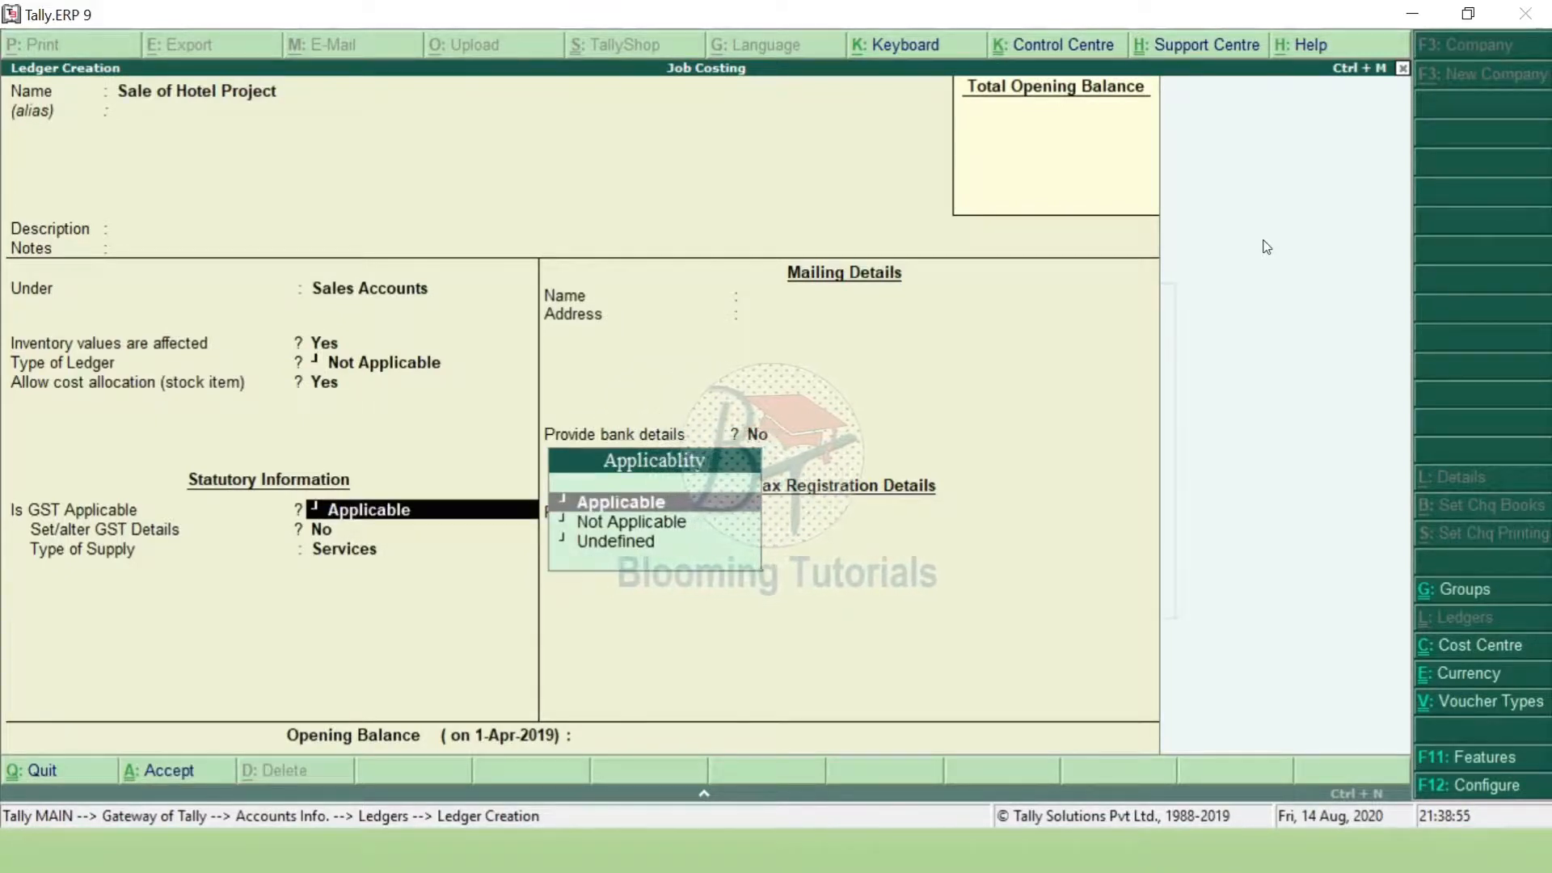
key(Return)
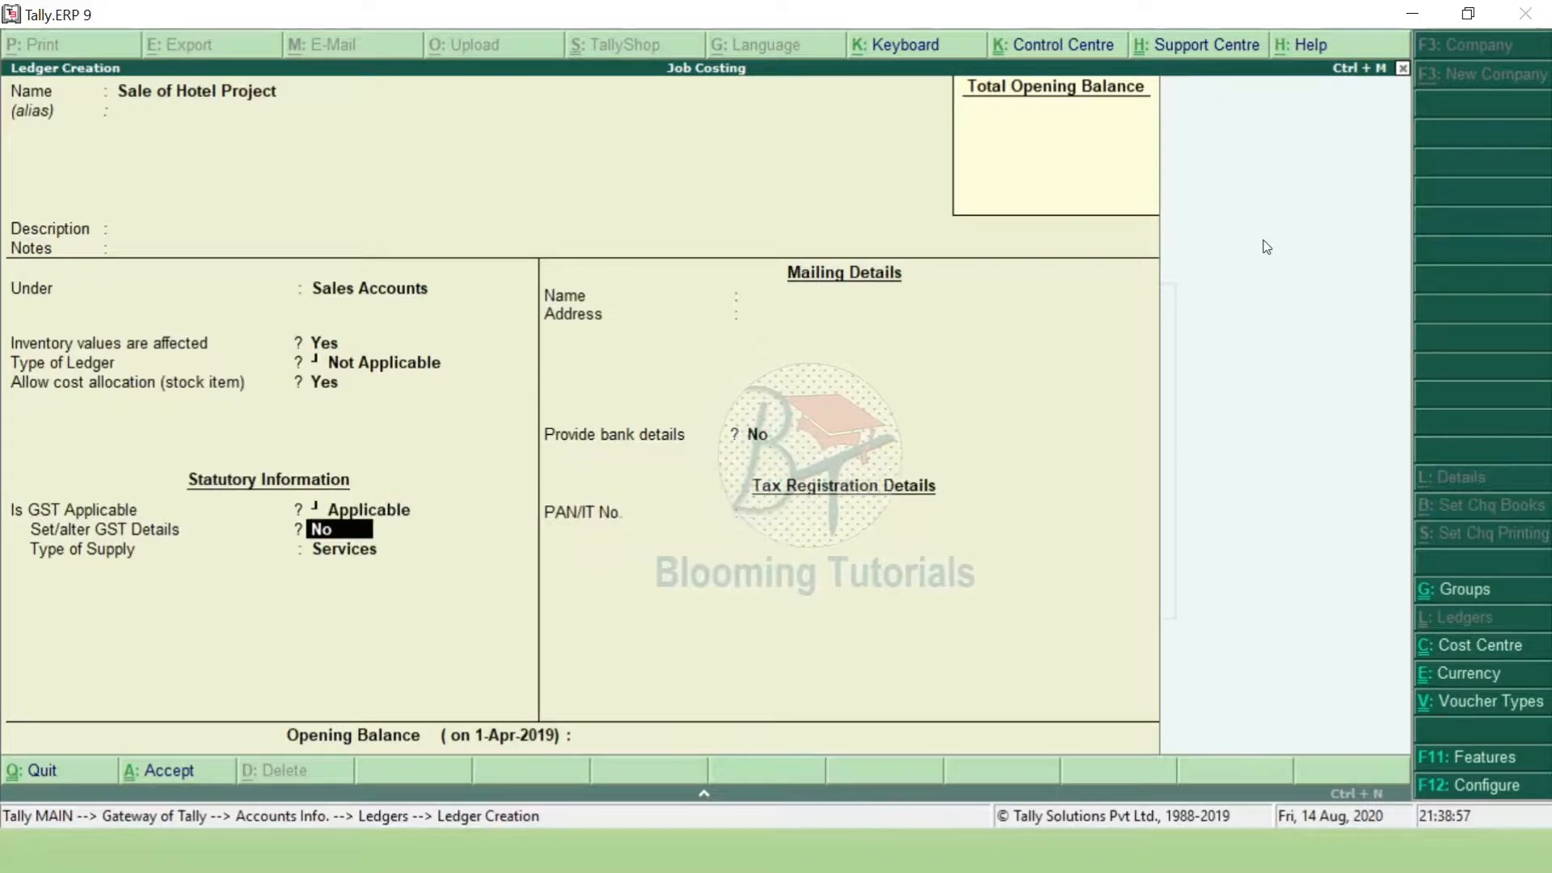
Open the GST details for Sale of Hotel Project and enter Hotel Project as the description, leaving HSN/SAC blank.
text(y)
key(Return)
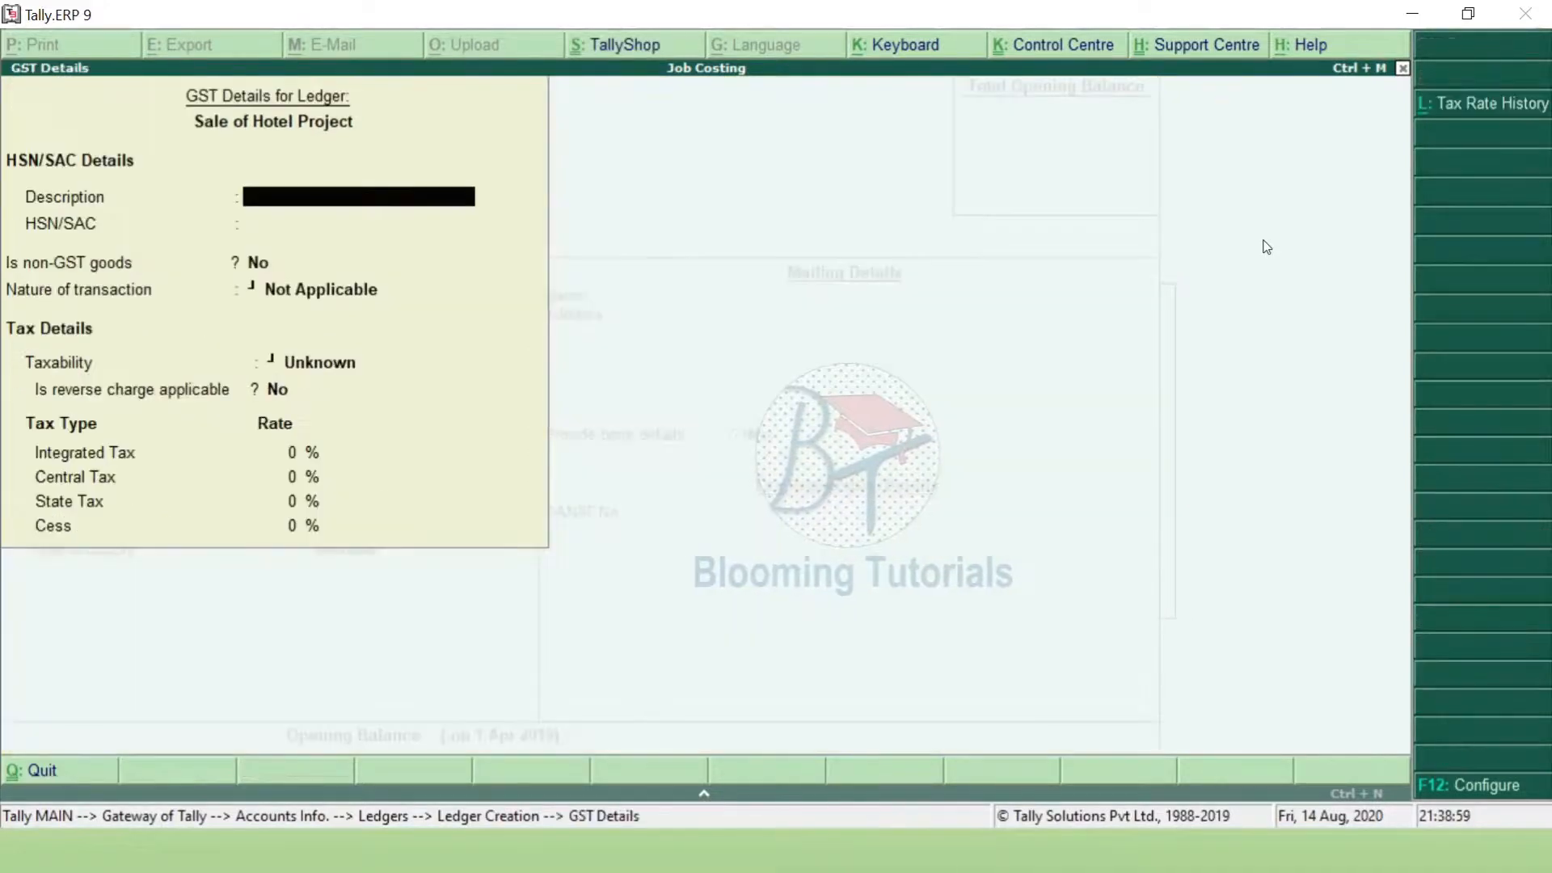
text(Hotel Project)
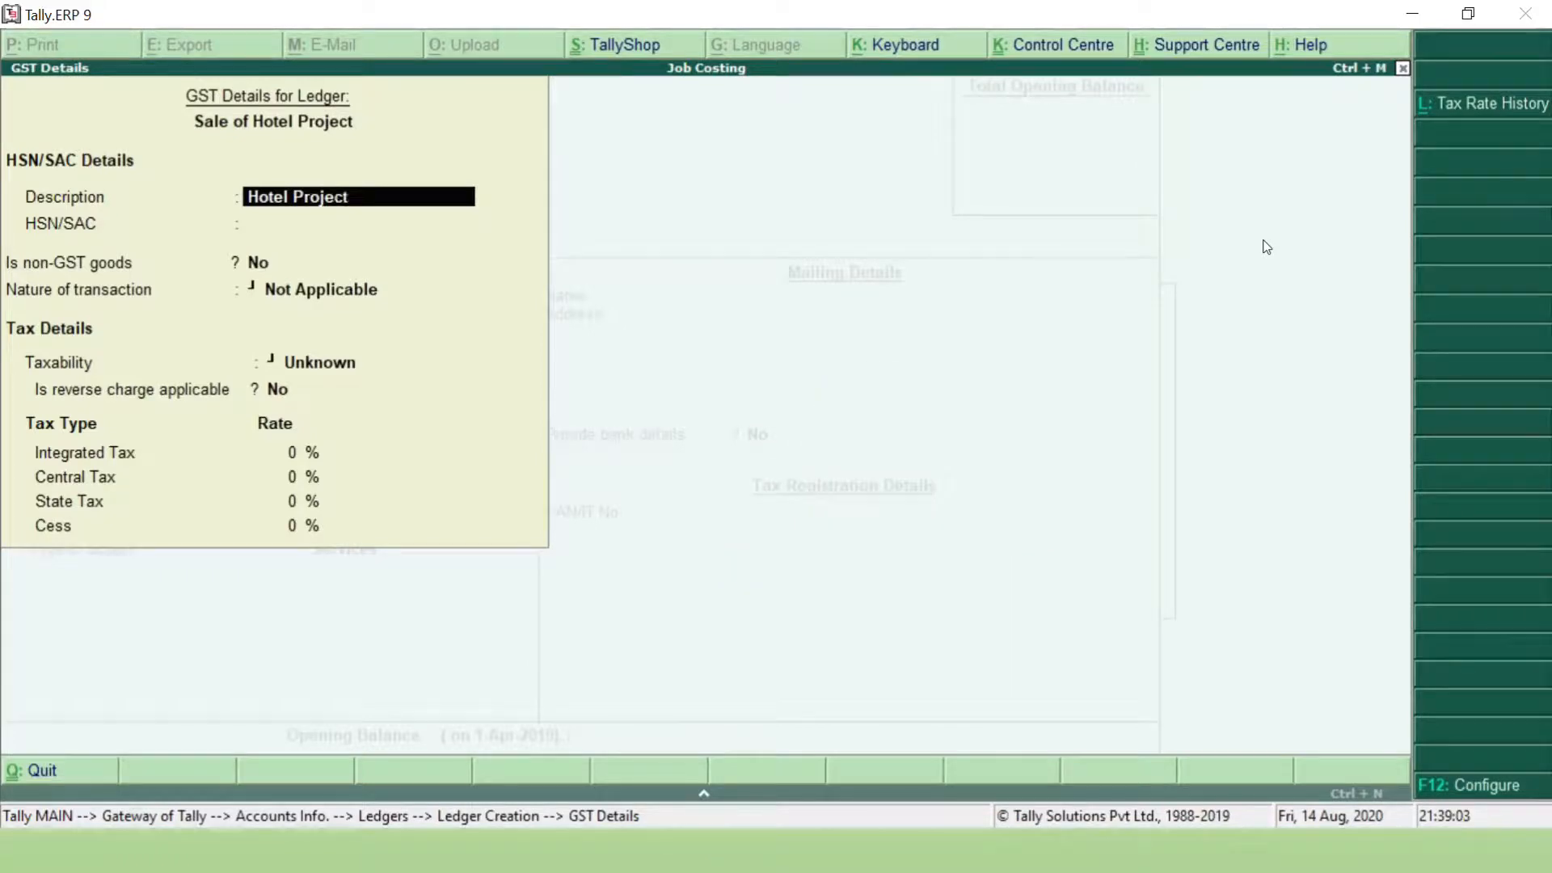
key(Return)
key(Return)
key(Return)
Set the nature of transaction to Sales Taxable with 5% integrated tax and save the Sale of Hotel Project ledger.
text(Sa)
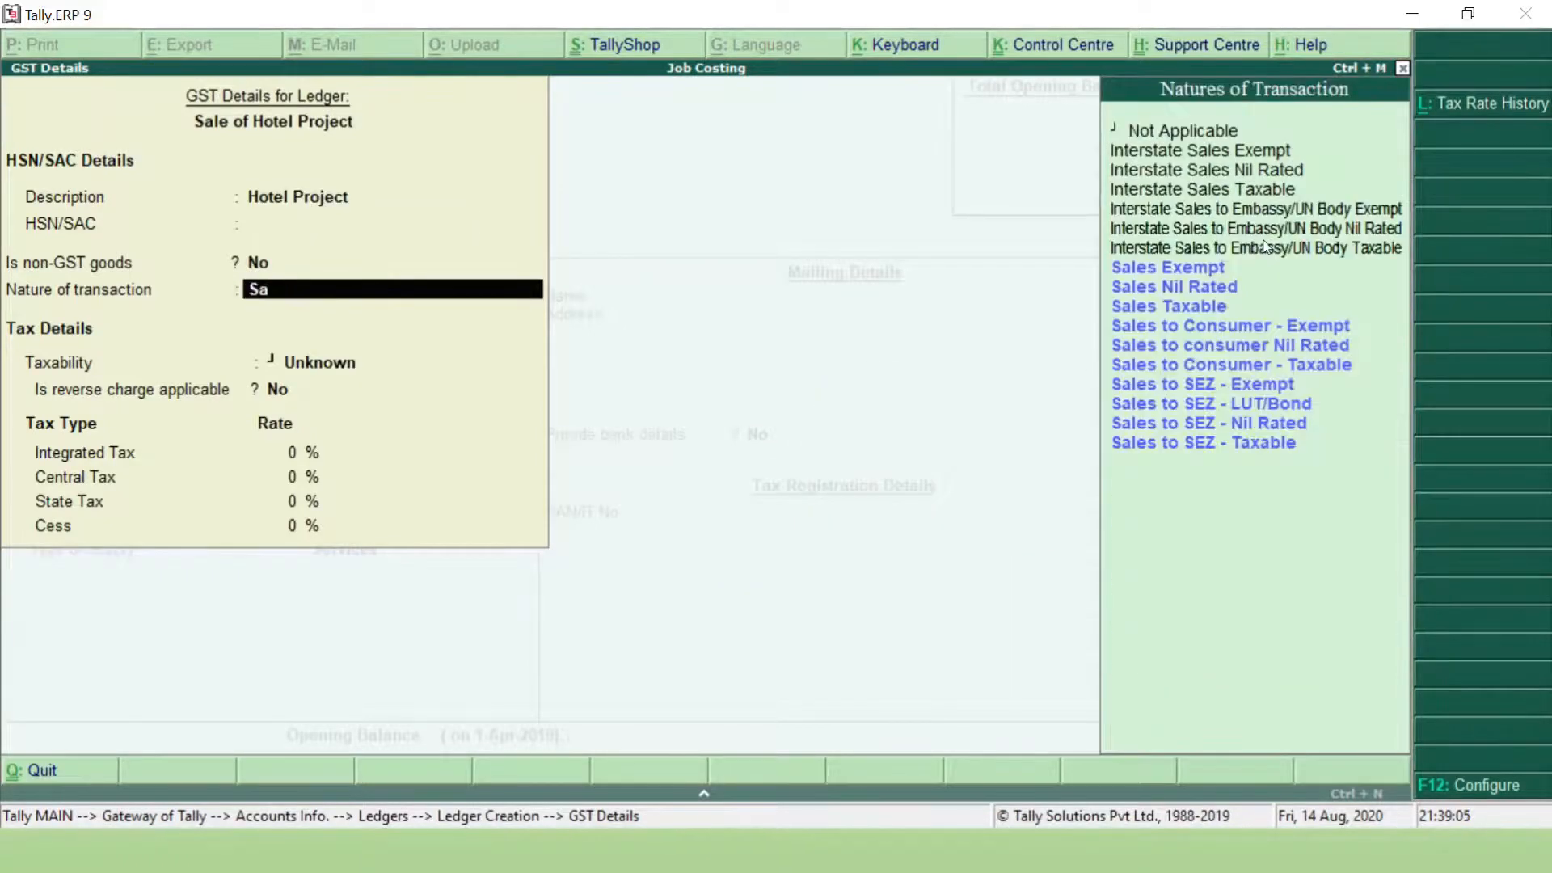
key(Down)
key(Down)
key(Return)
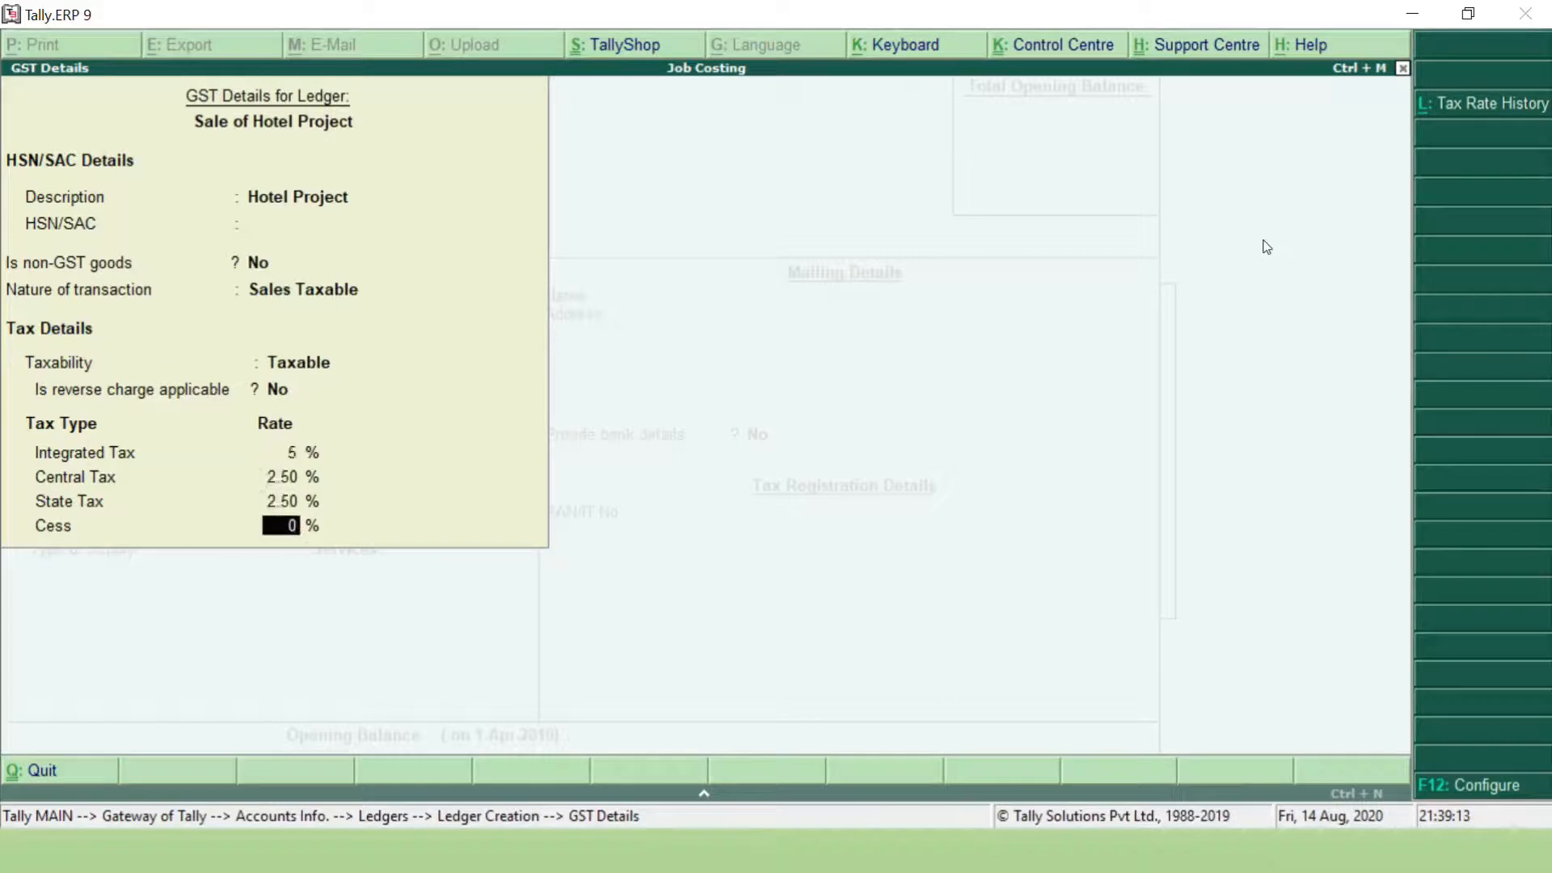
key(Return)
key(Return)
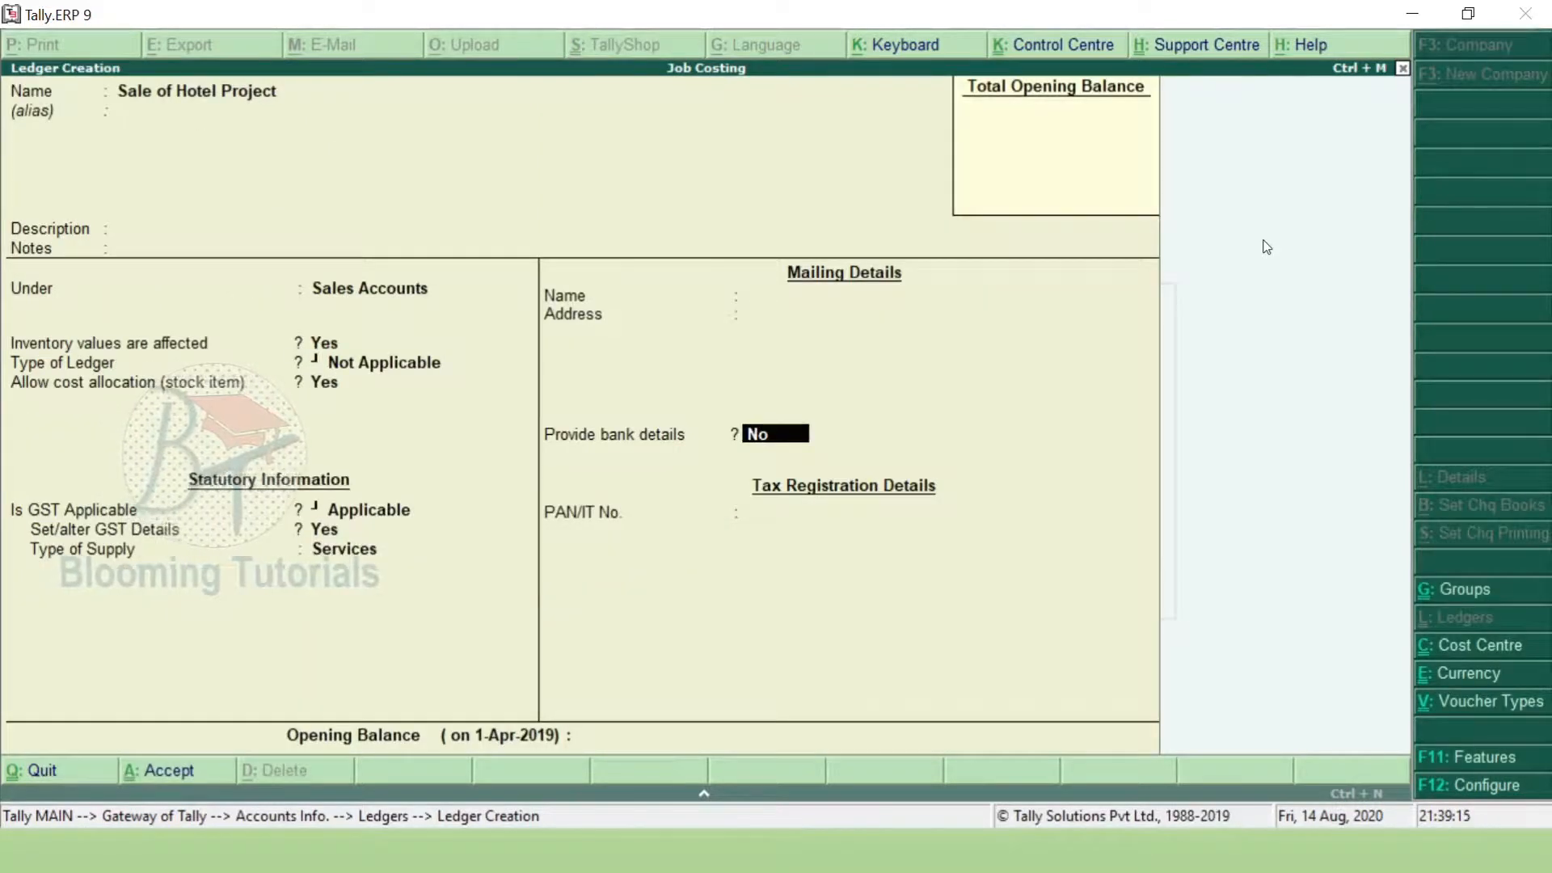
key(ctrl+a)
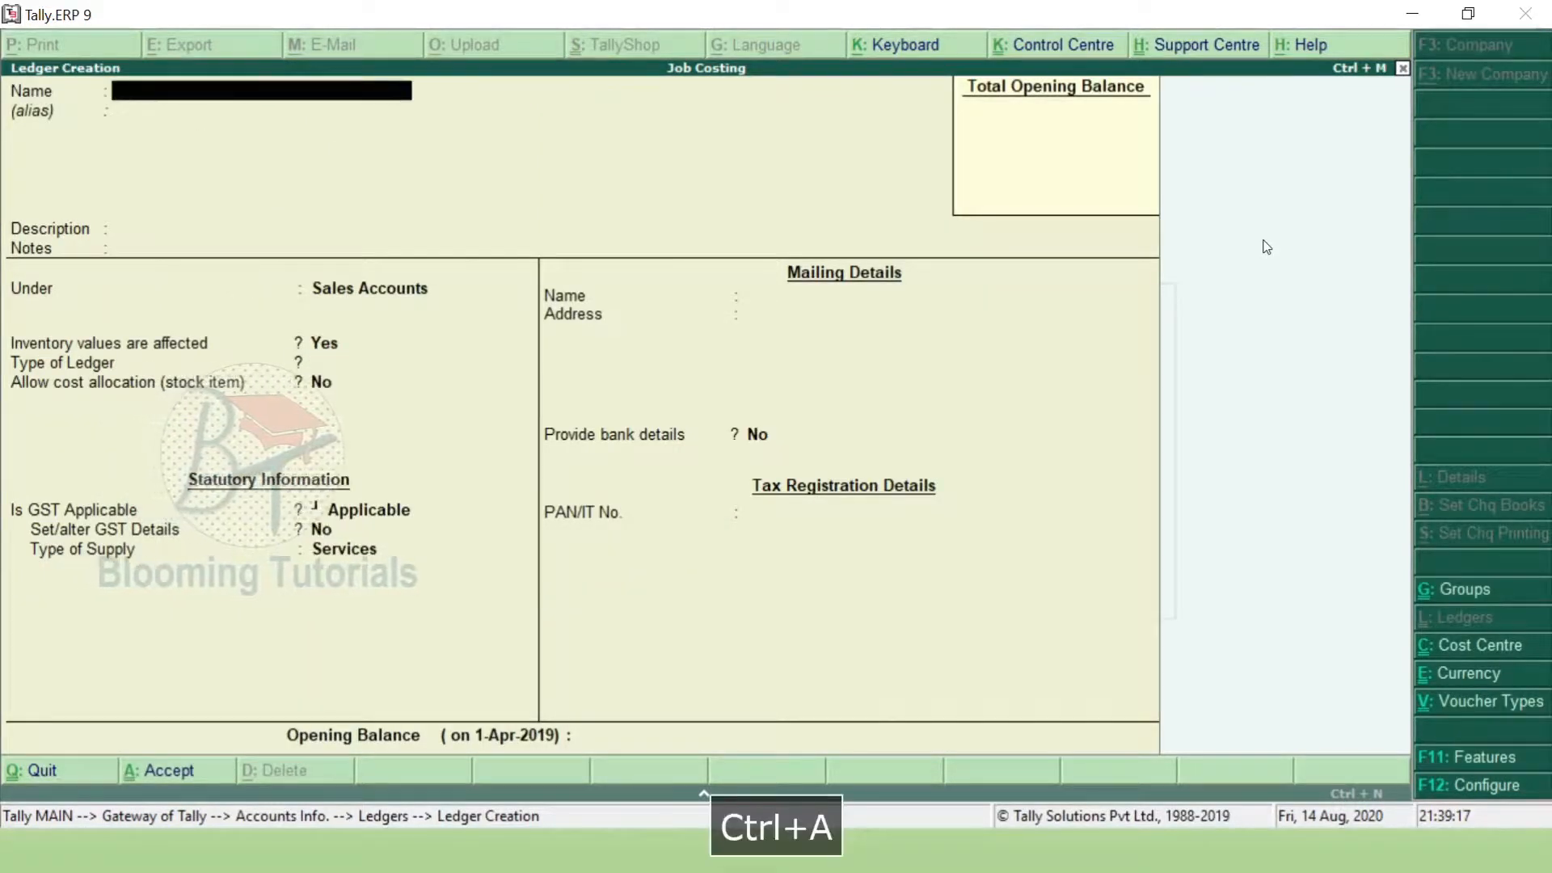
Enter a new ledger named Sale of School Project under Sales Accounts with stock item cost allocation allowed.
text(Sale of School Project)
key(Return)
key(Return)
key(Return)
key(Return)
key(Return)
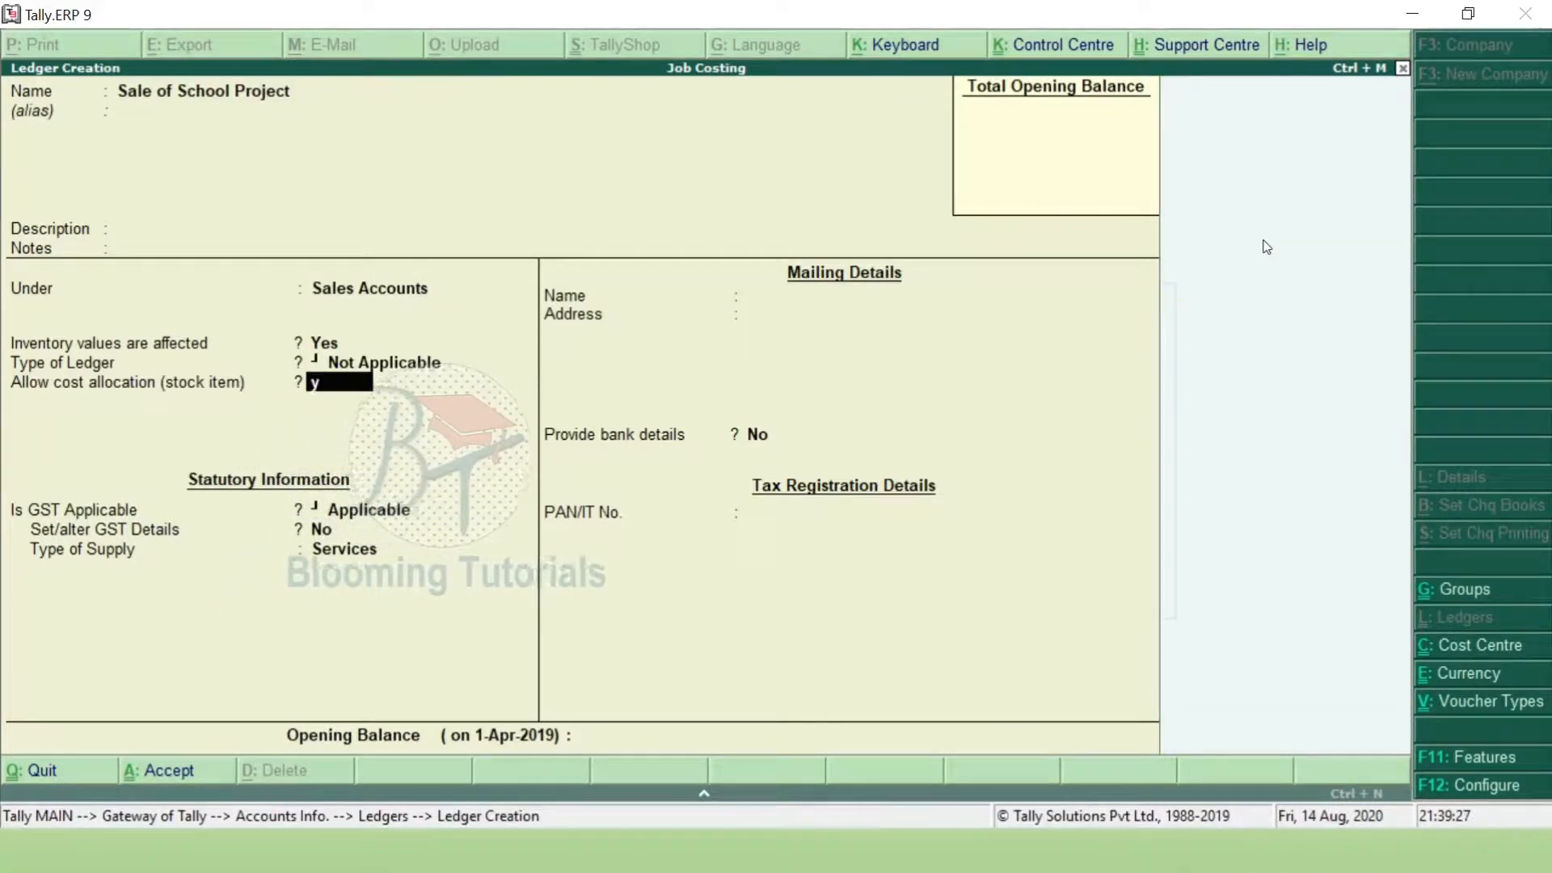
key(Return)
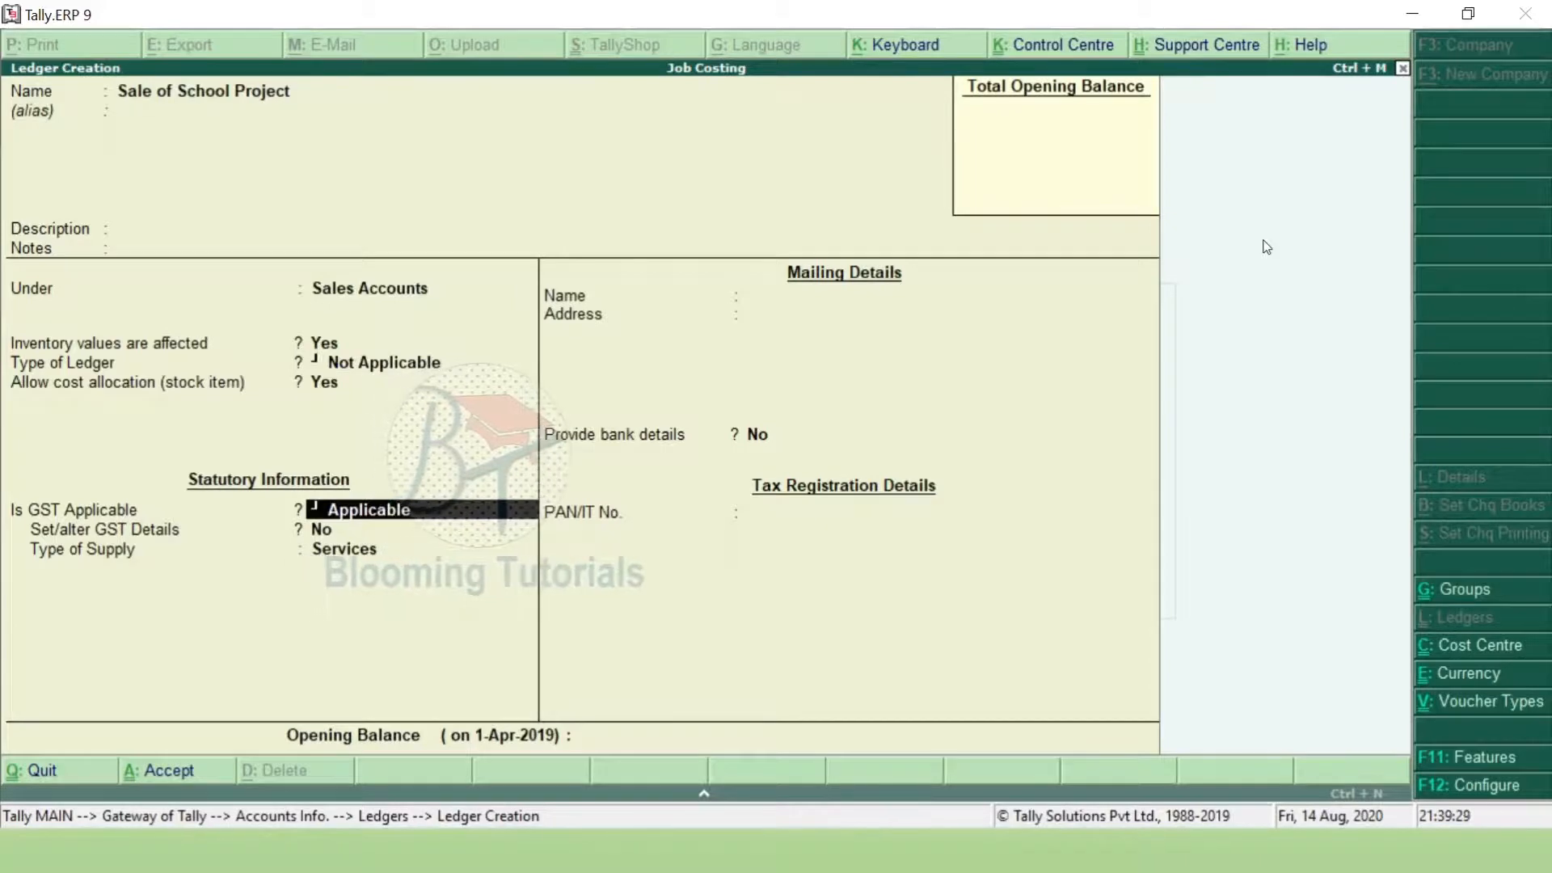
Keep GST applicable, open the GST details for Sale of School Project and enter School Project as the description.
key(Return)
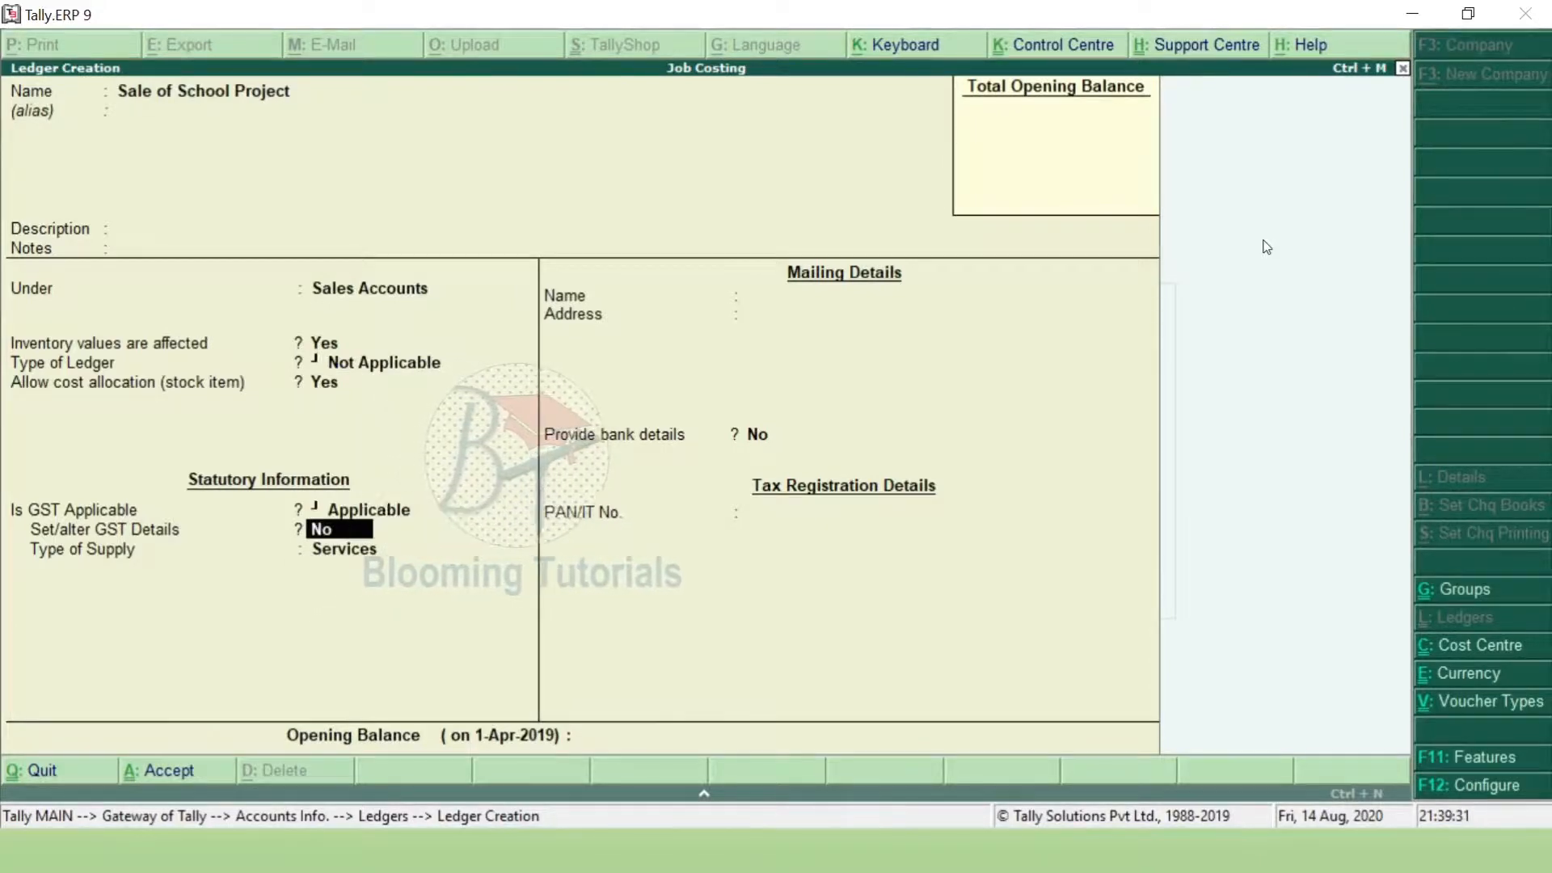
text(y)
key(Return)
text(School Project)
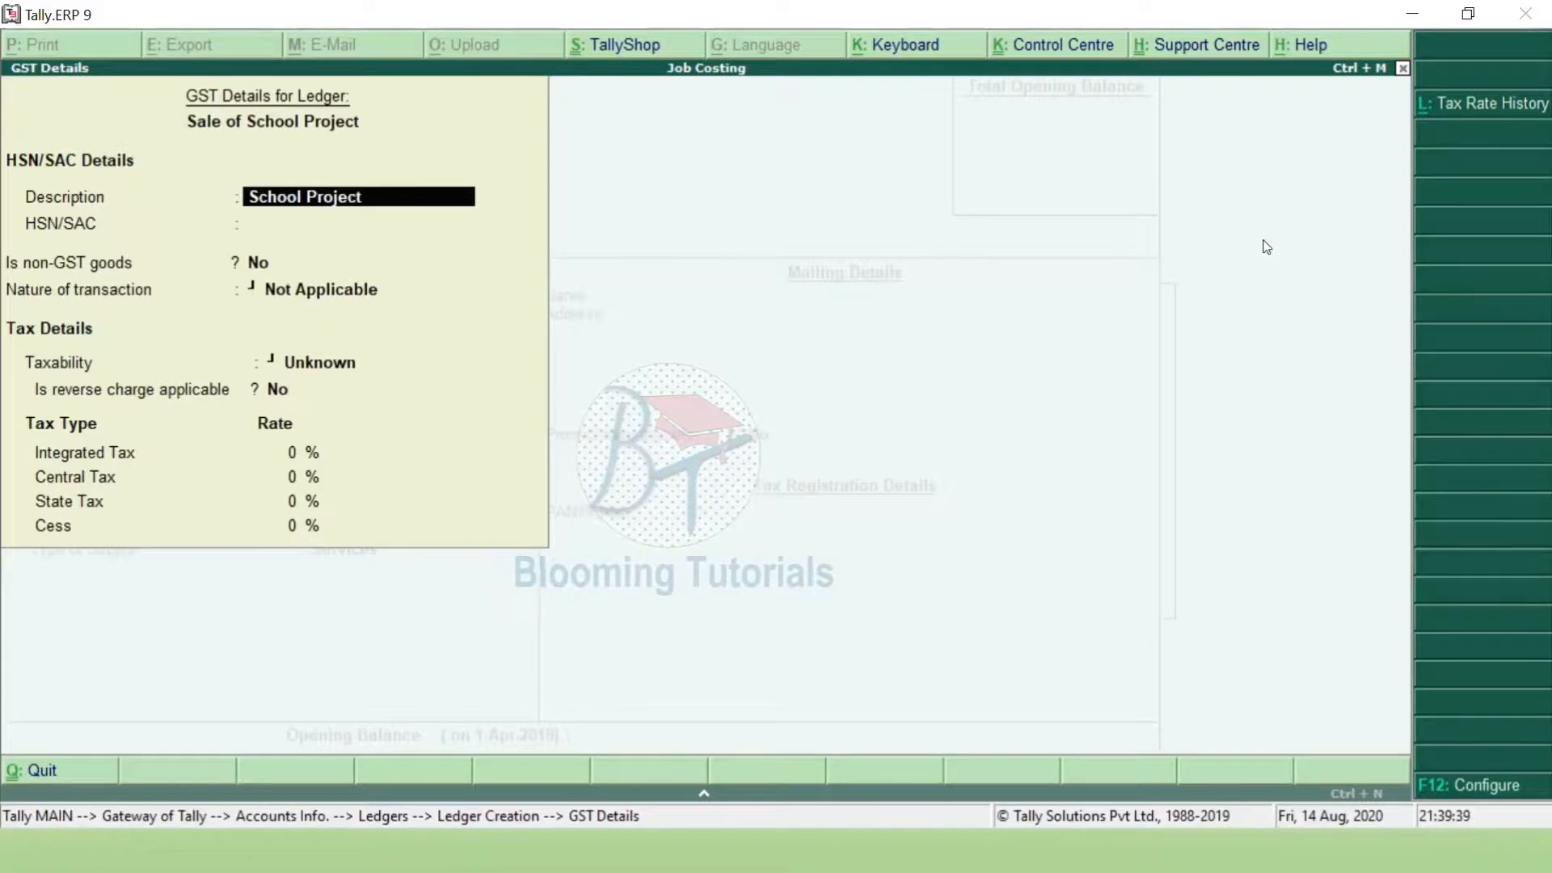
key(Return)
key(Return)
key(Return)
Set the nature of transaction to Sales Taxable with 5% integrated tax and save the Sale of School Project ledger.
text(Sa)
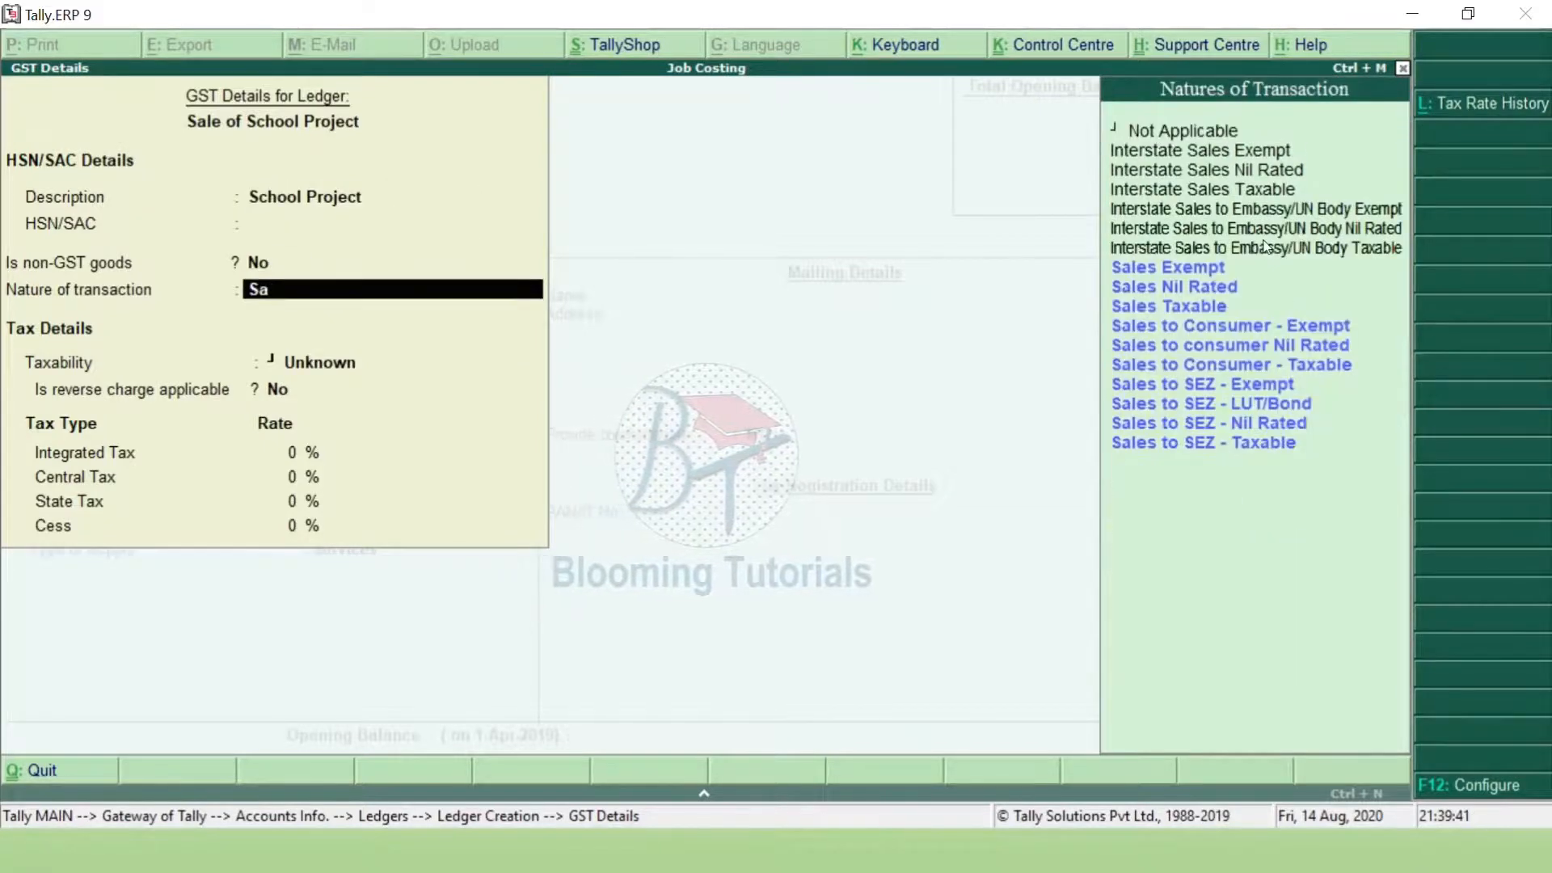
key(Down)
key(Down)
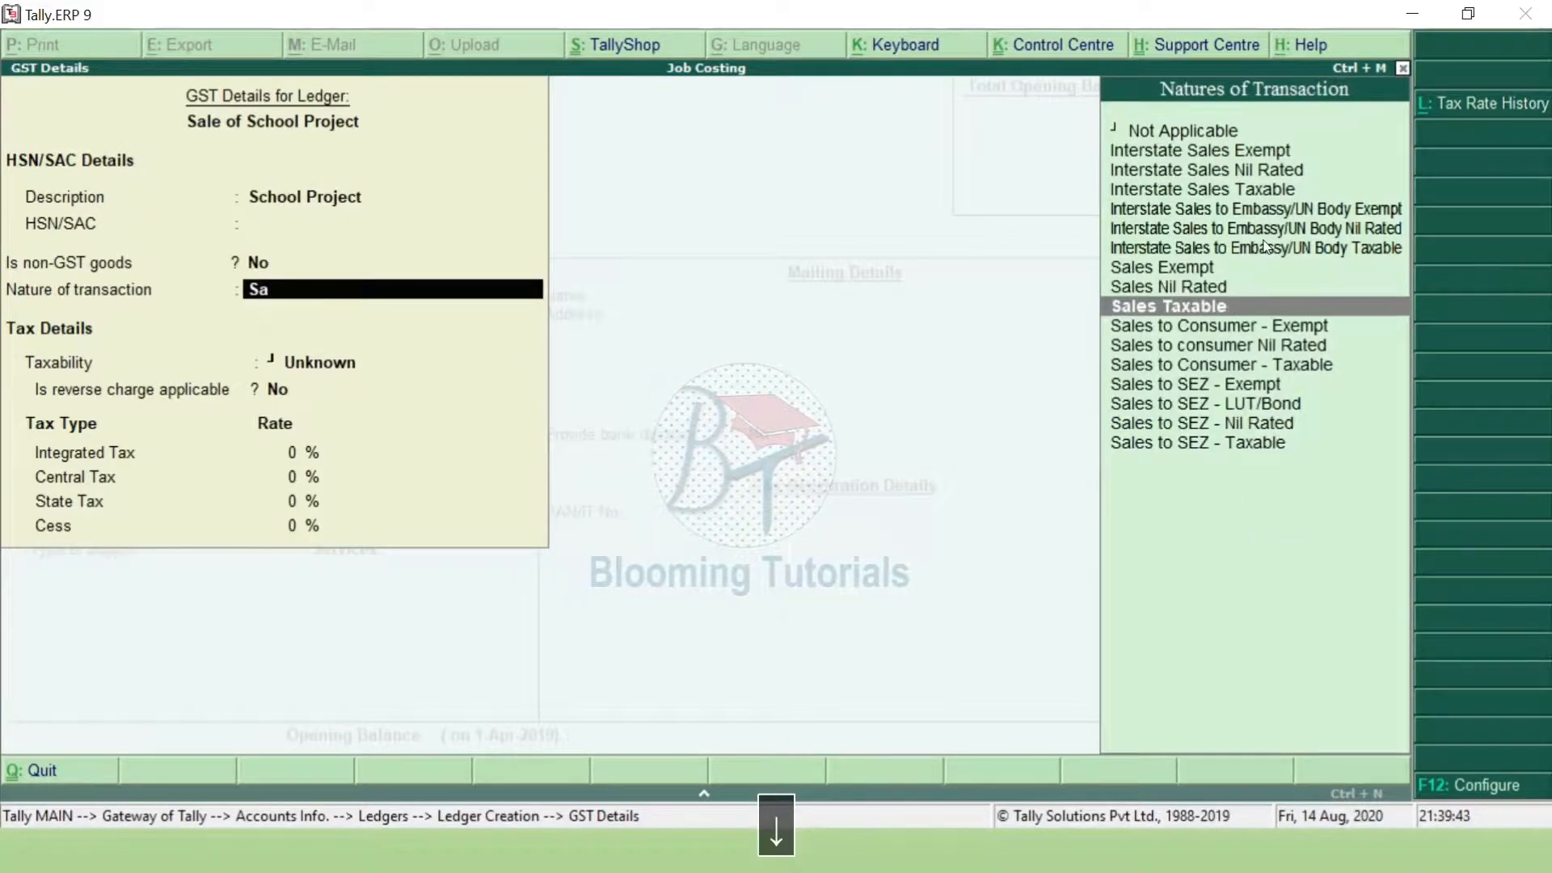
key(Return)
key(Return)
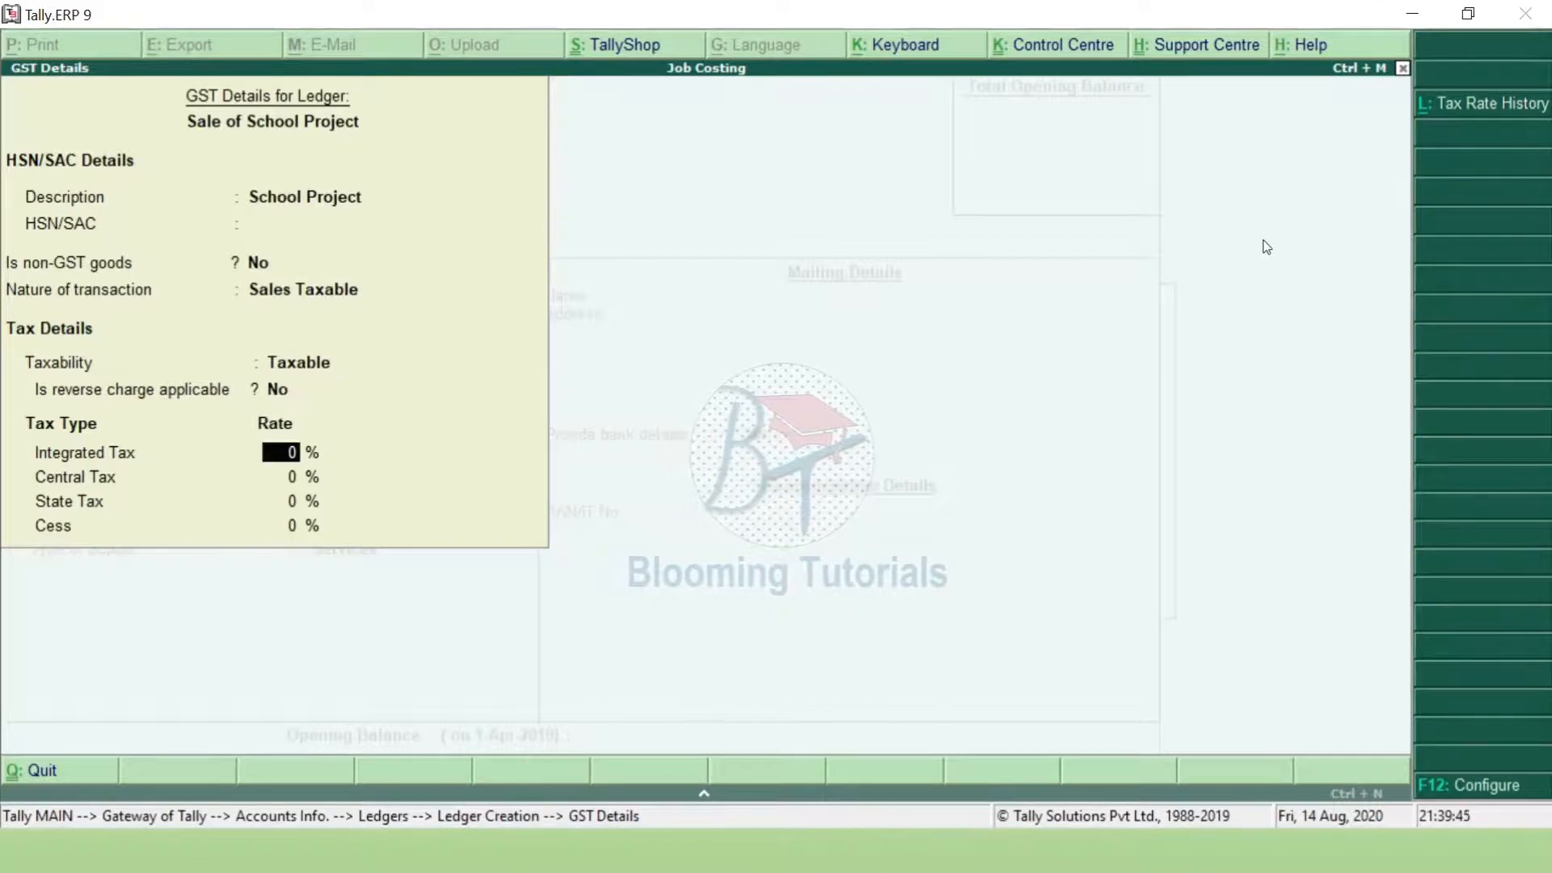
text(5)
key(Return)
key(Return)
key(Return)
key(Return)
key(Return)
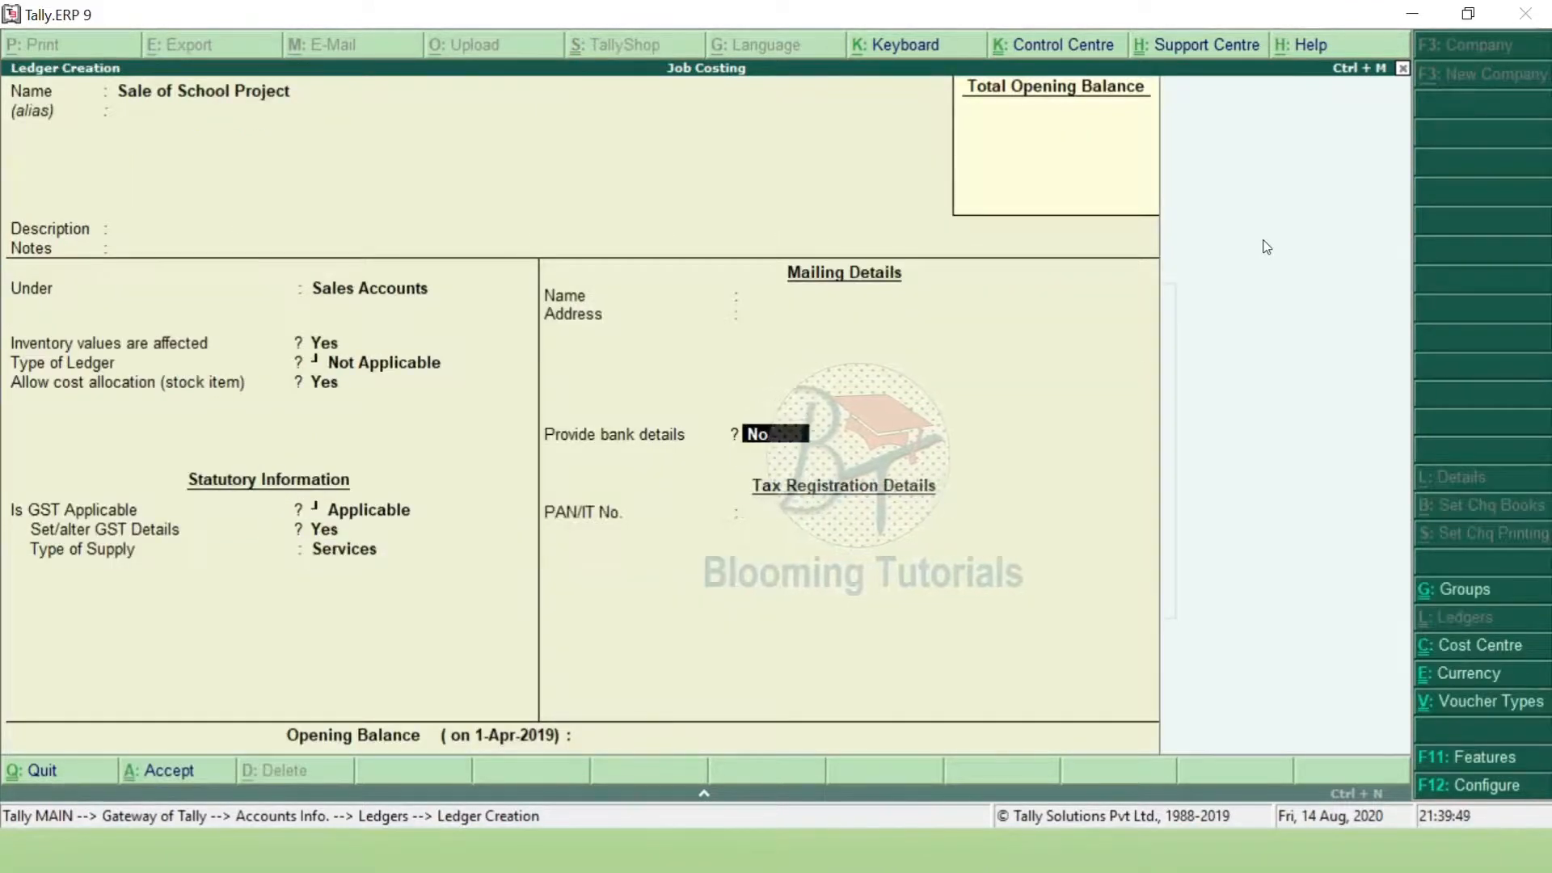
key(ctrl+a)
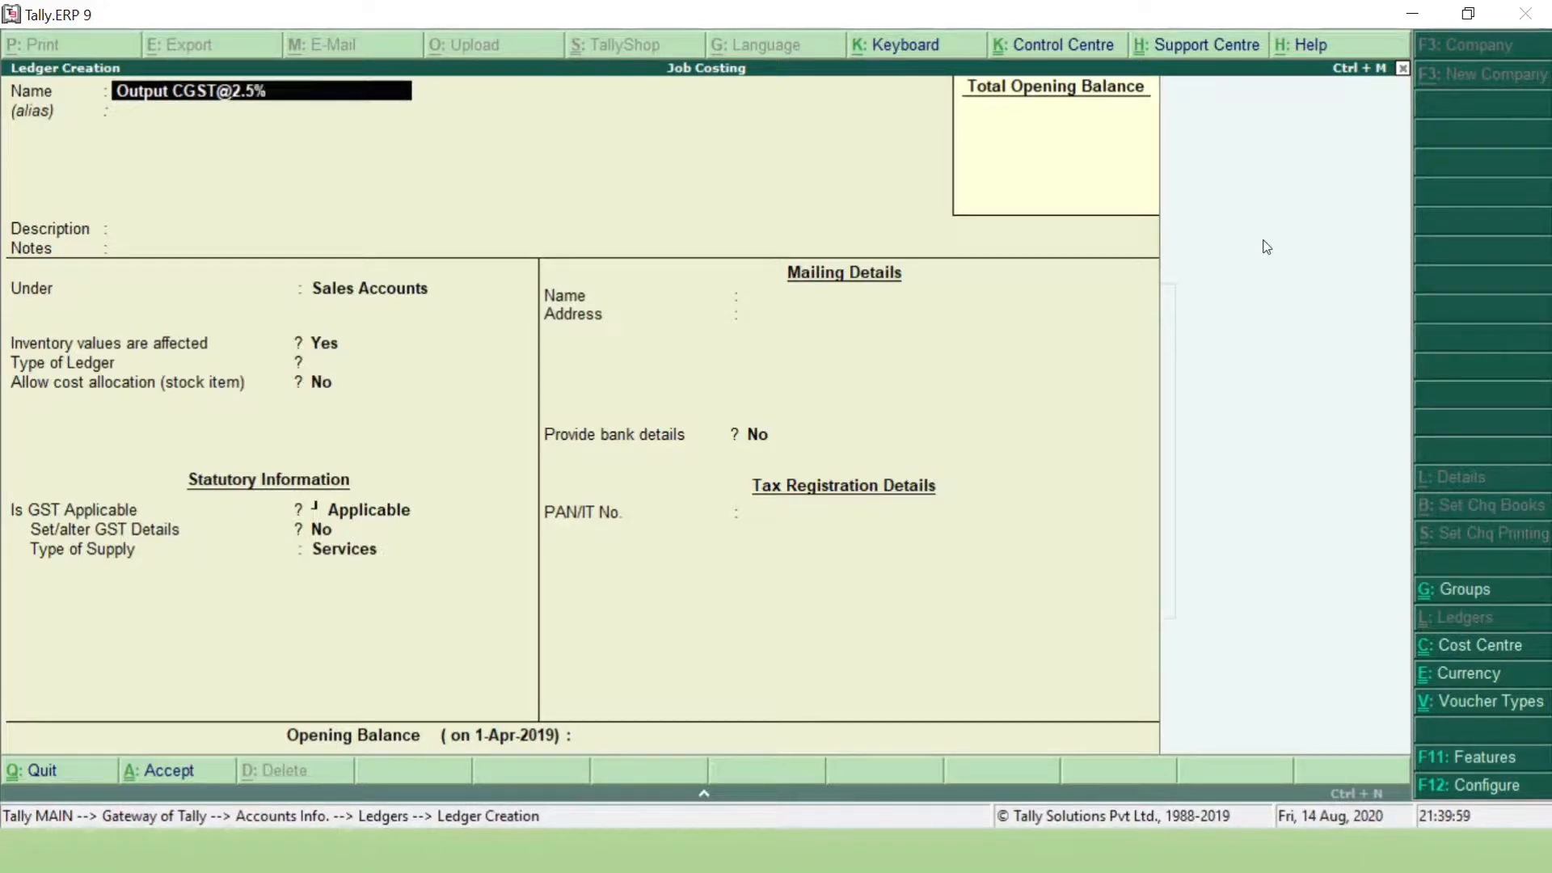
key(Return)
key(Return)
key(Return)
key(Return)
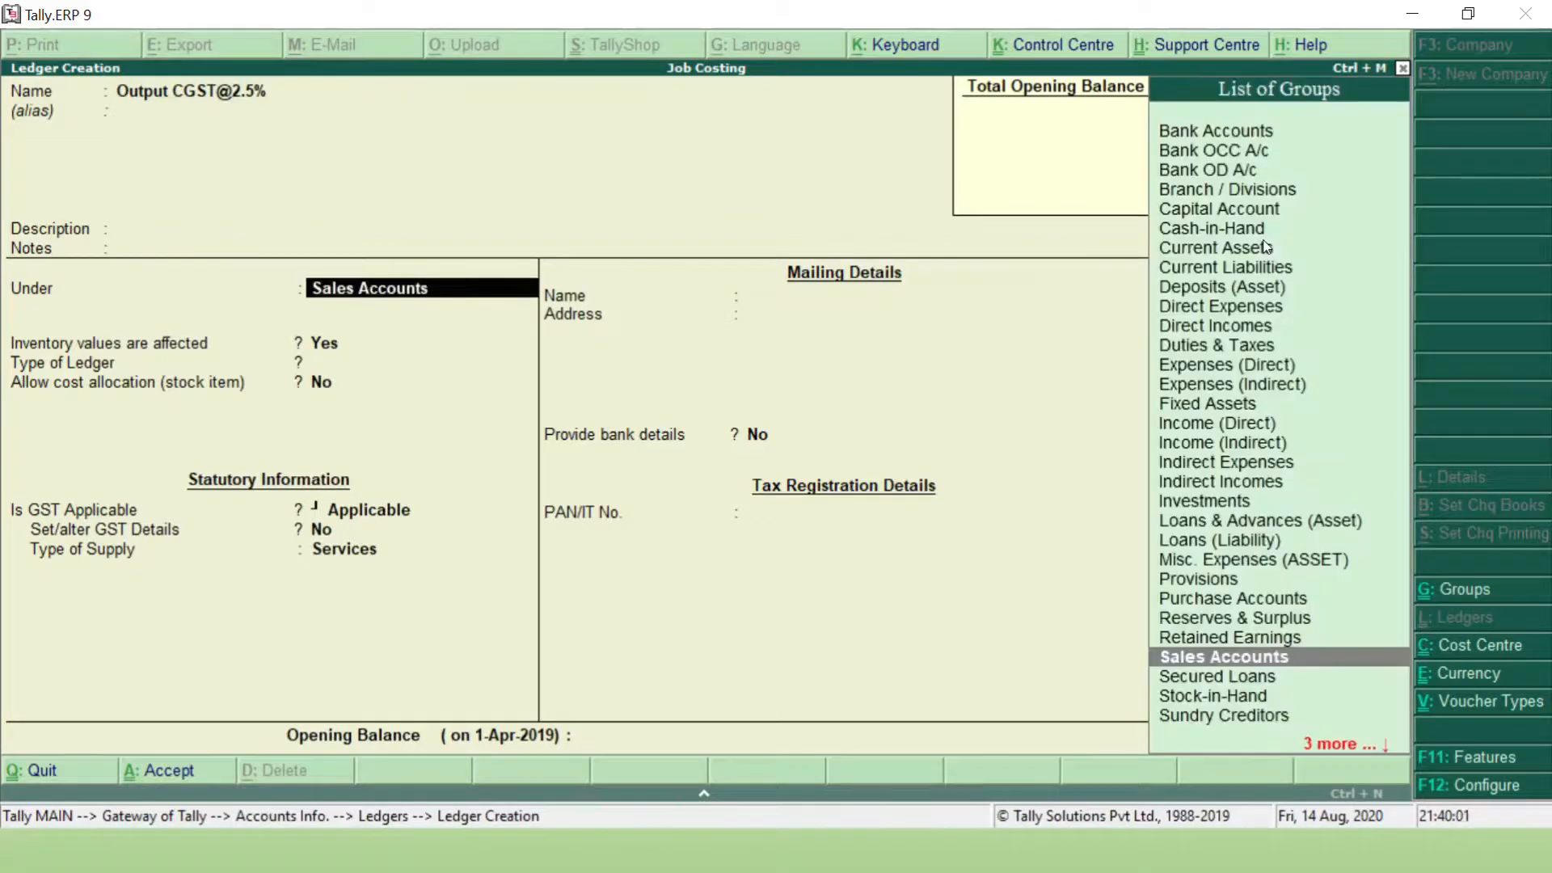
text(d)
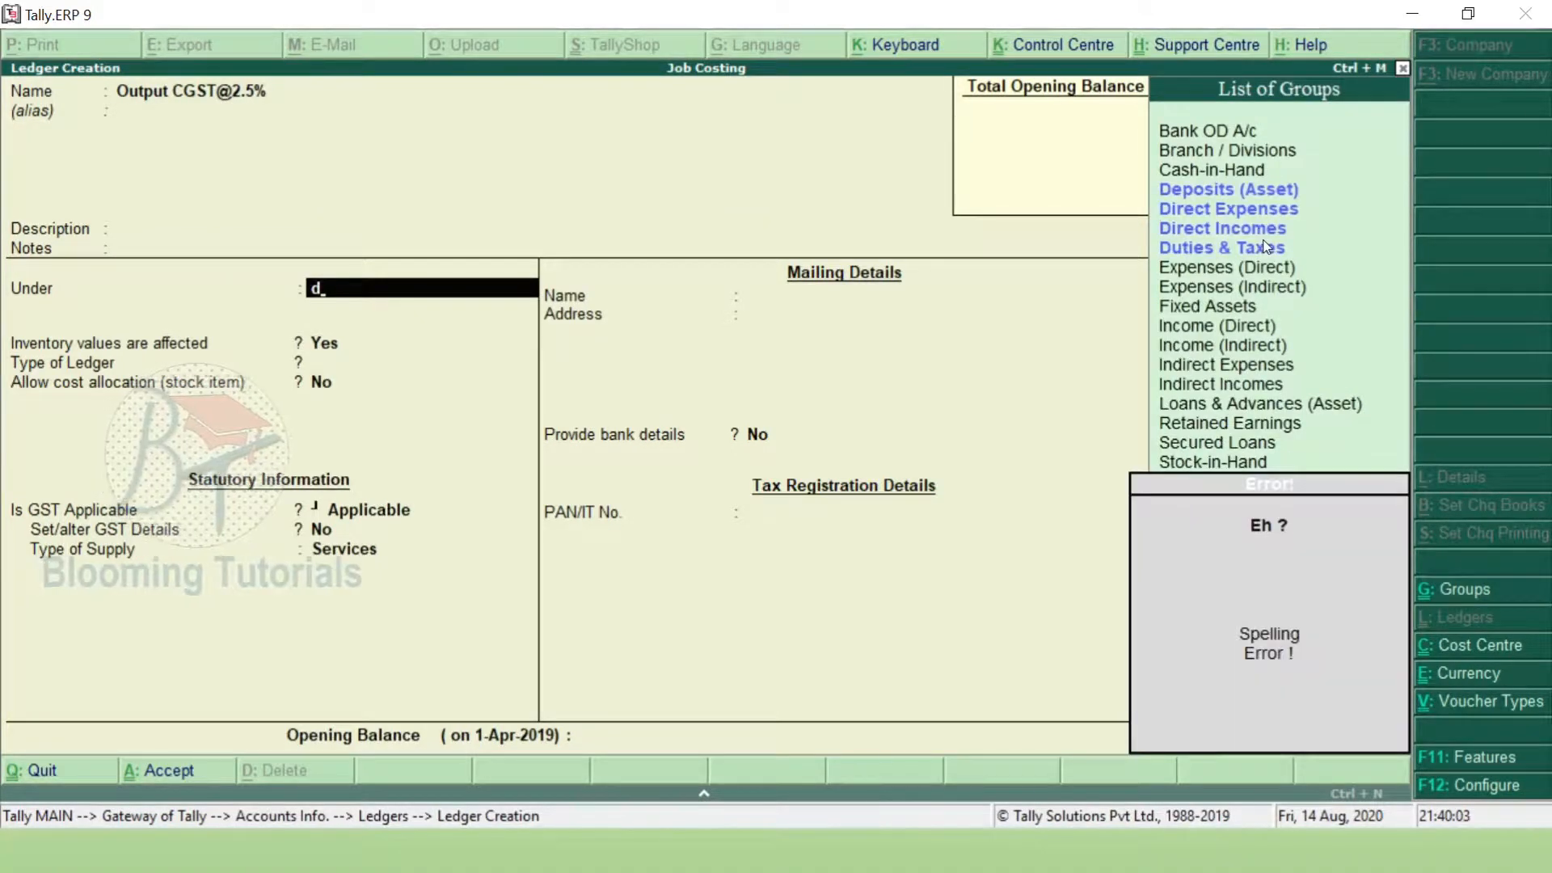
text(u)
key(Return)
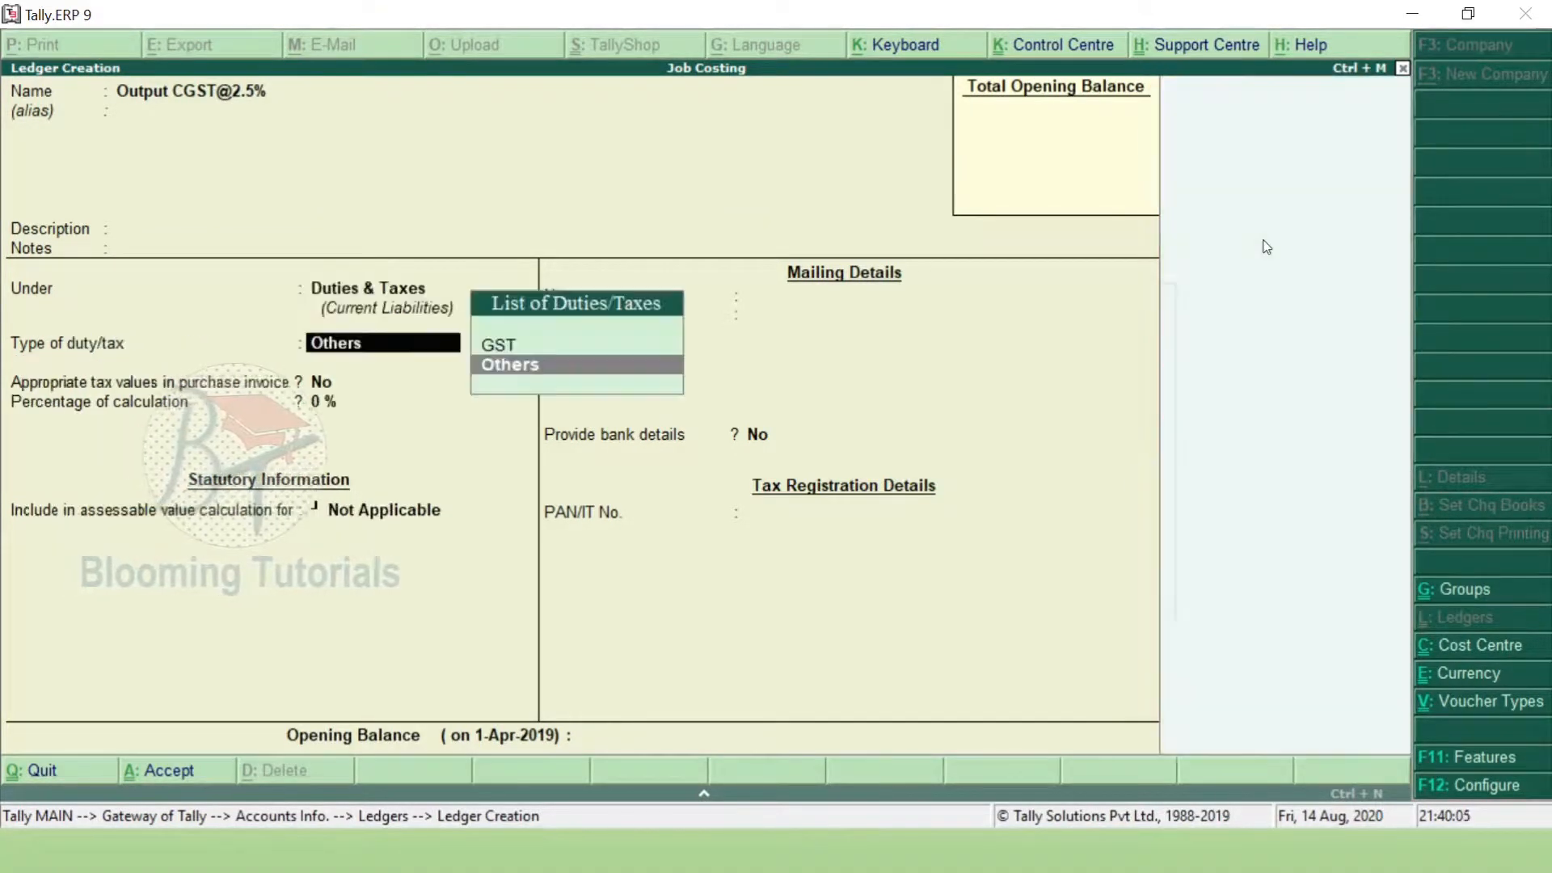
key(Up)
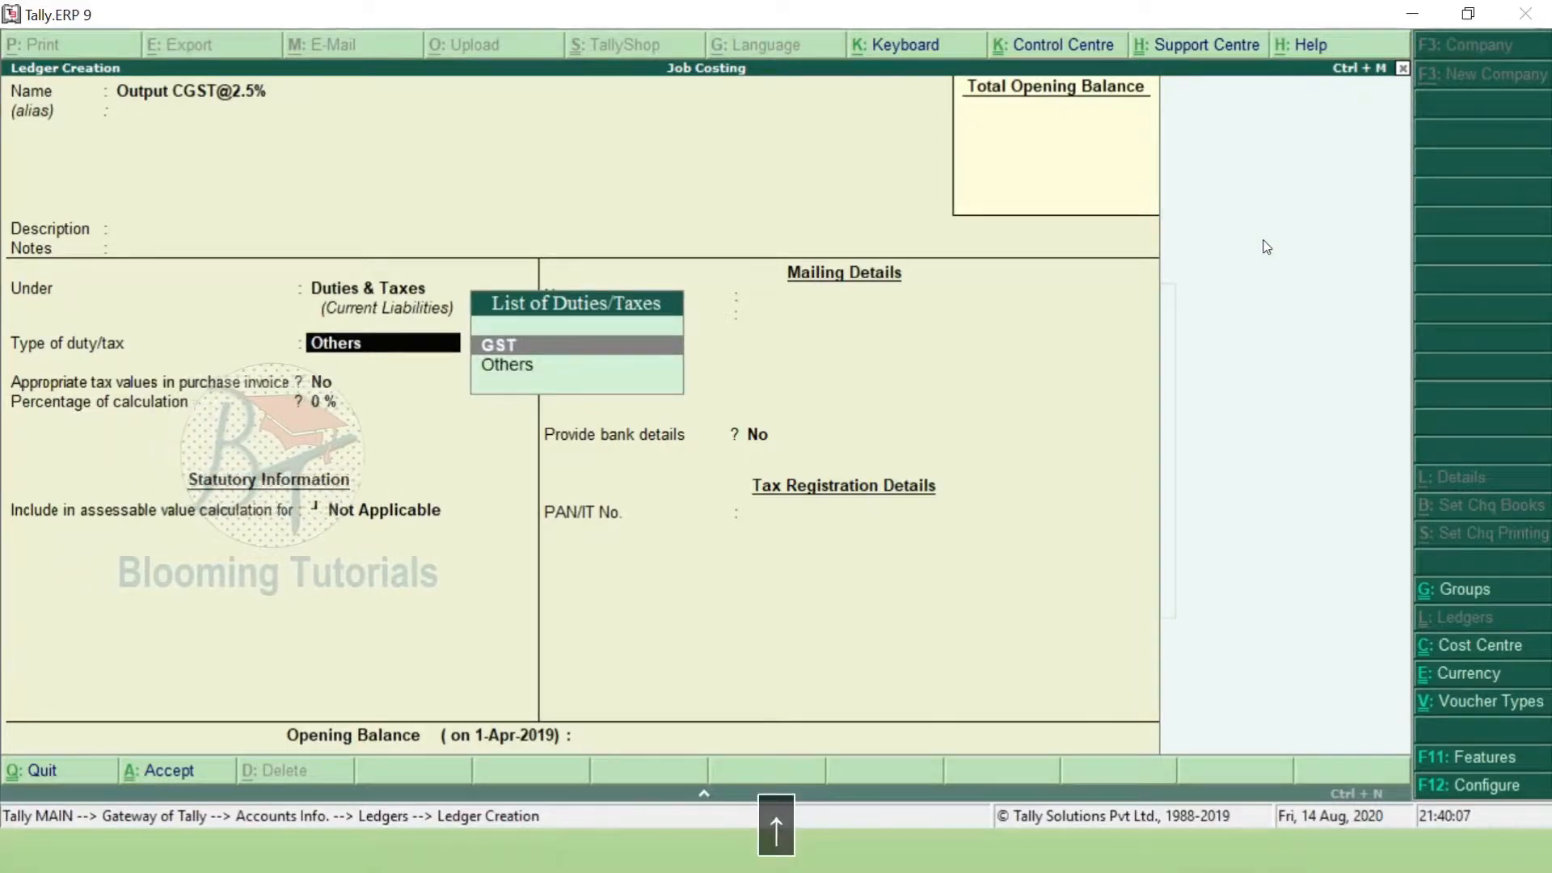
key(Return)
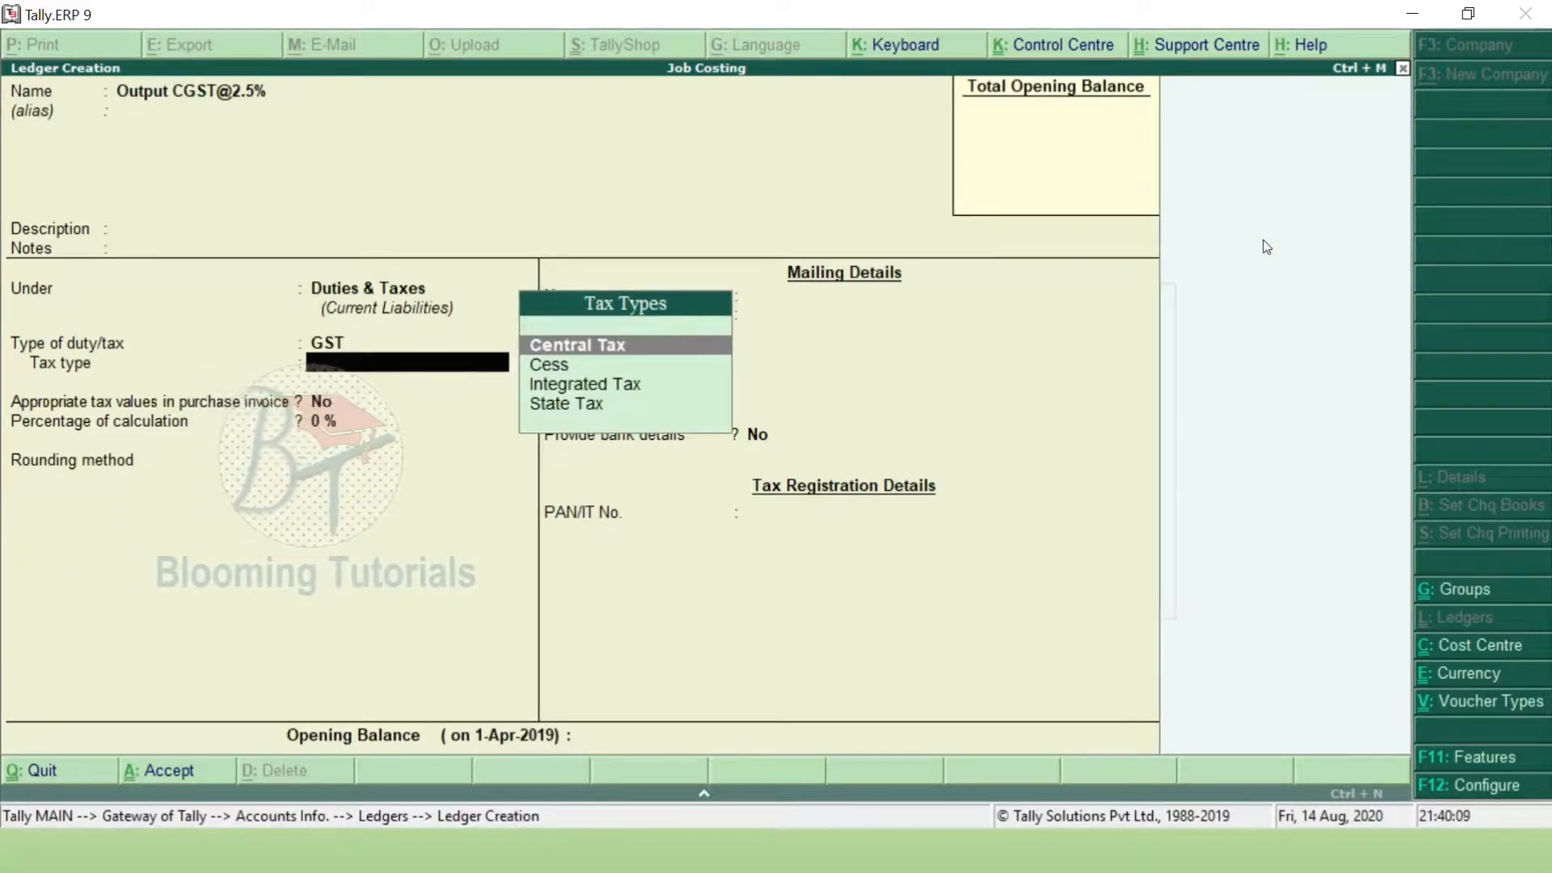
key(Return)
key(Return)
text(2.5)
key(Return)
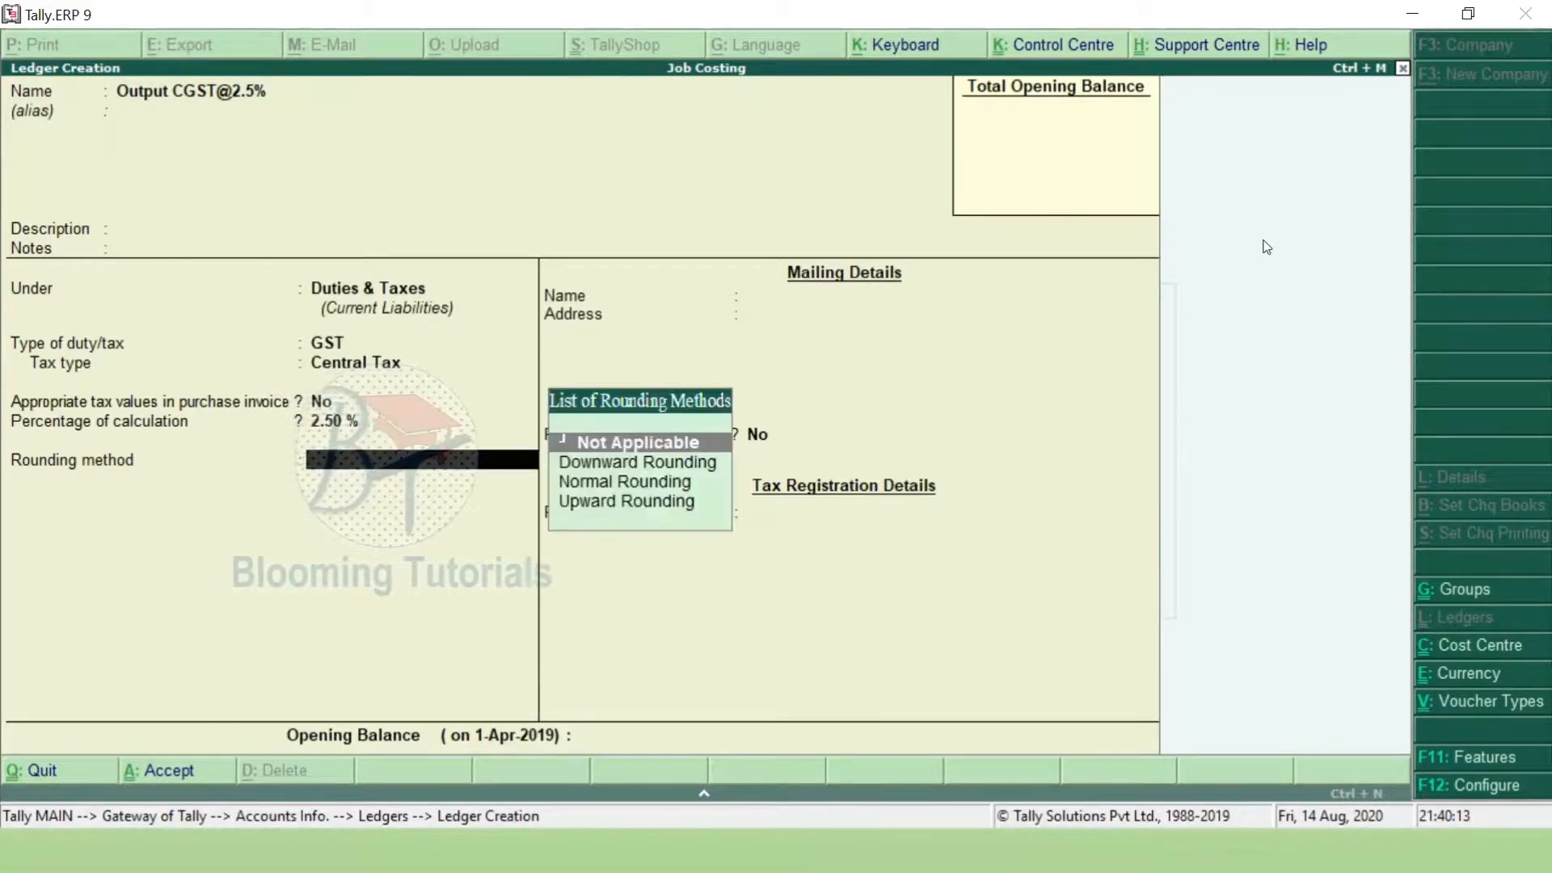
key(Return)
key(Return)
key(Return)
key(Return)
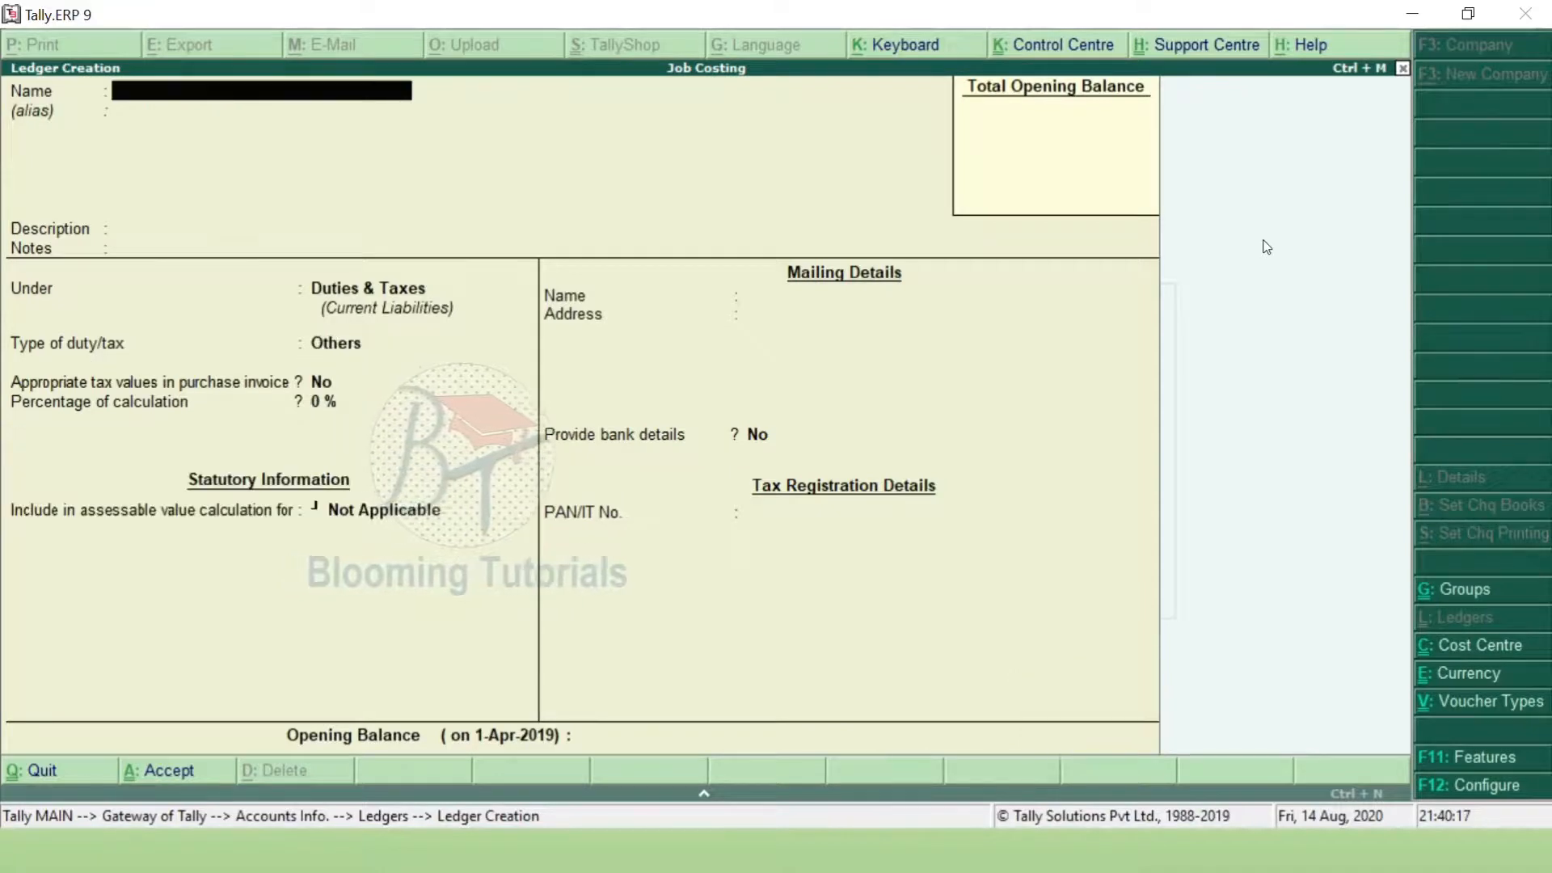
text(Output SGST@2.)
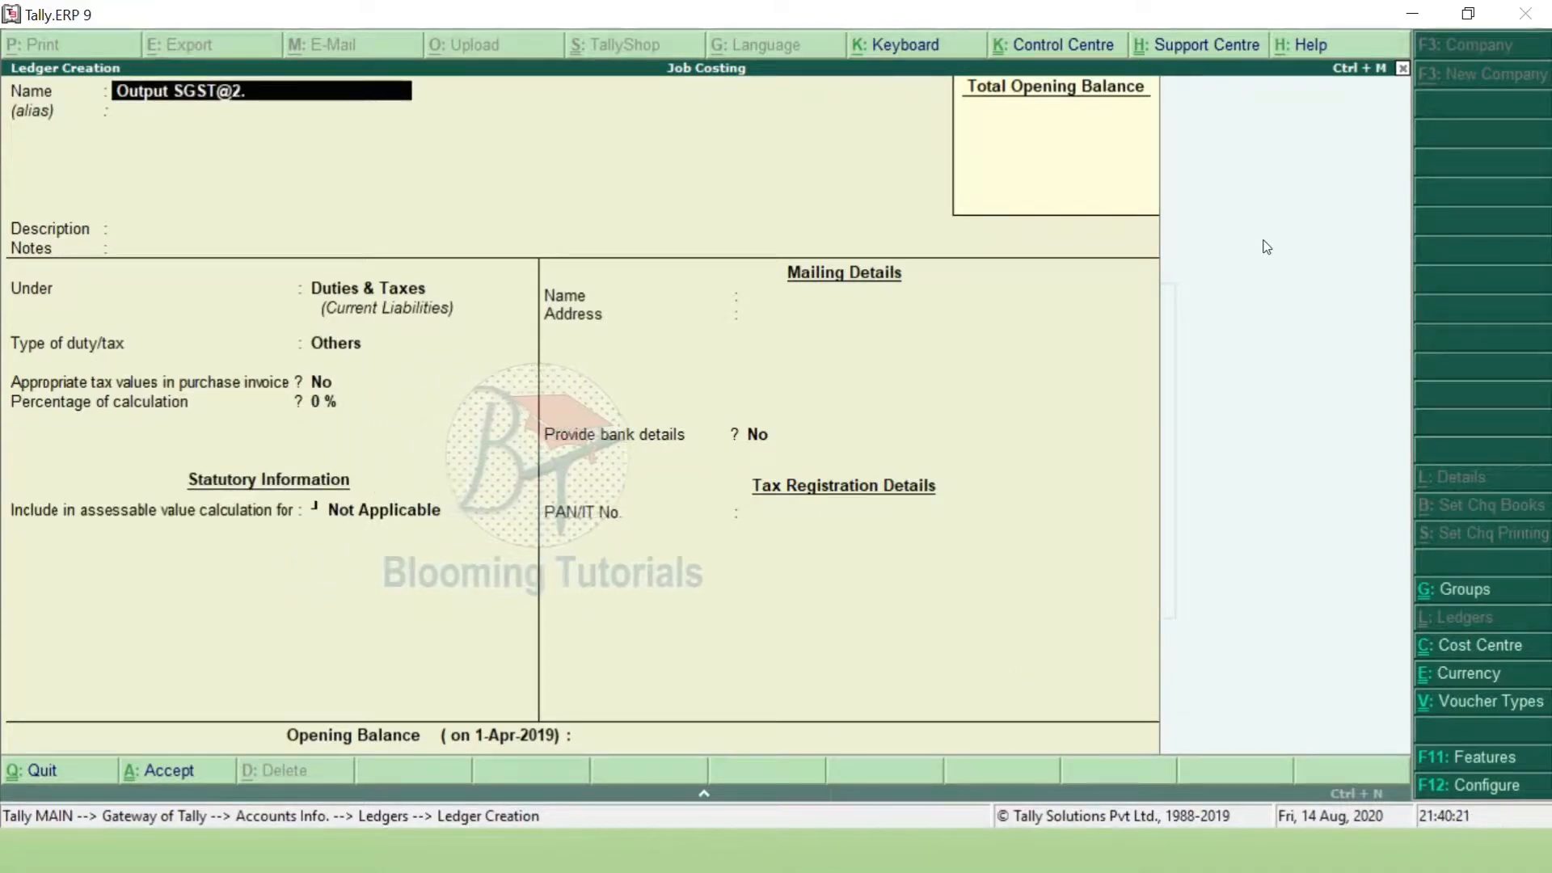
key(Return)
key(Return)
key(Return)
key(Return)
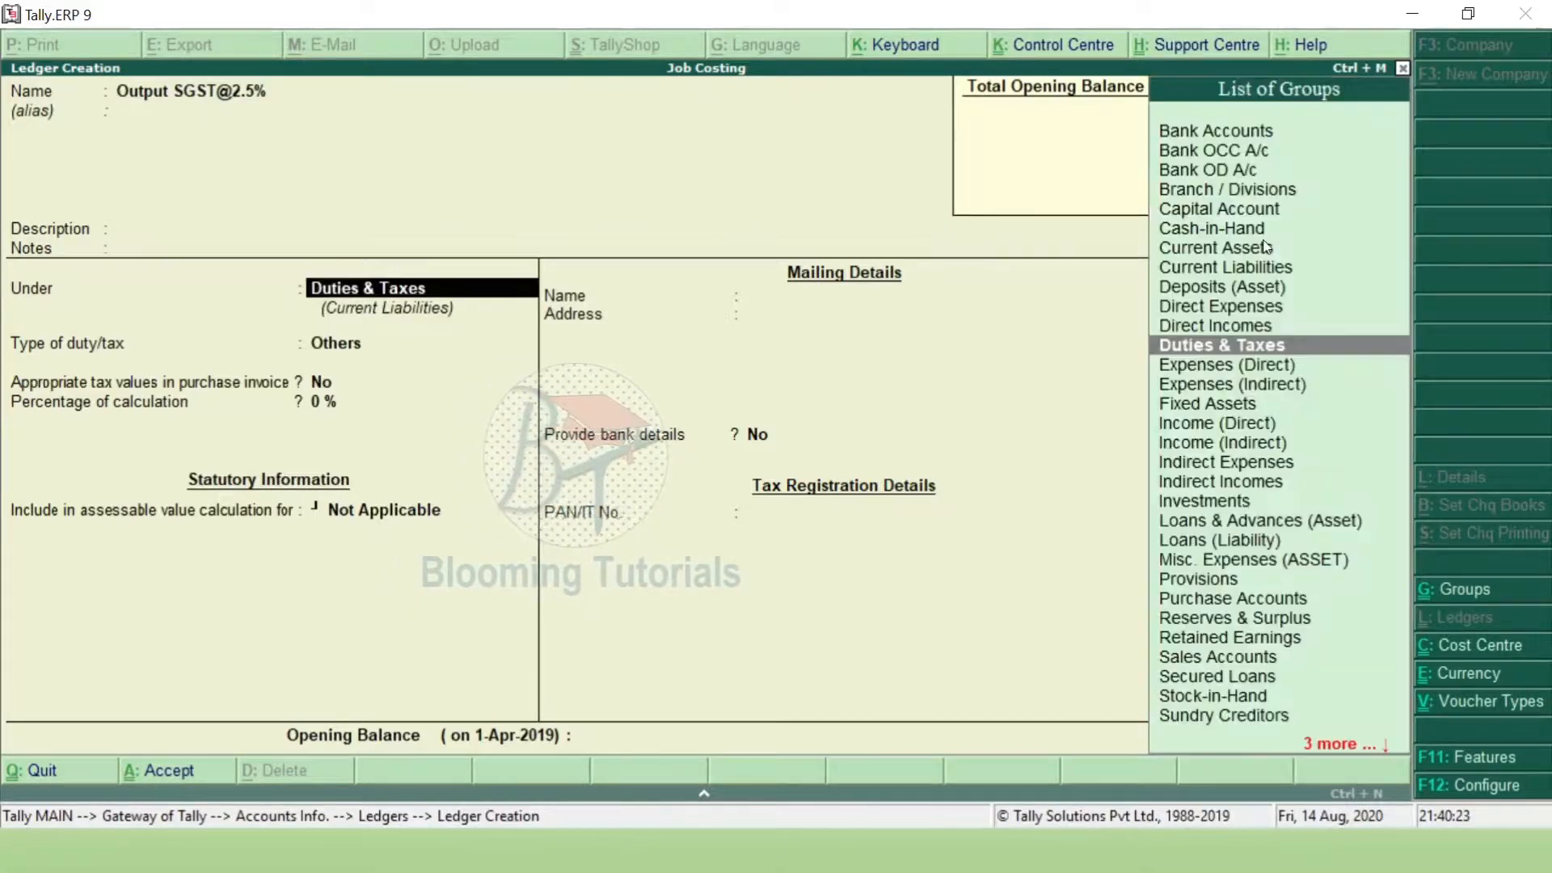
key(Return)
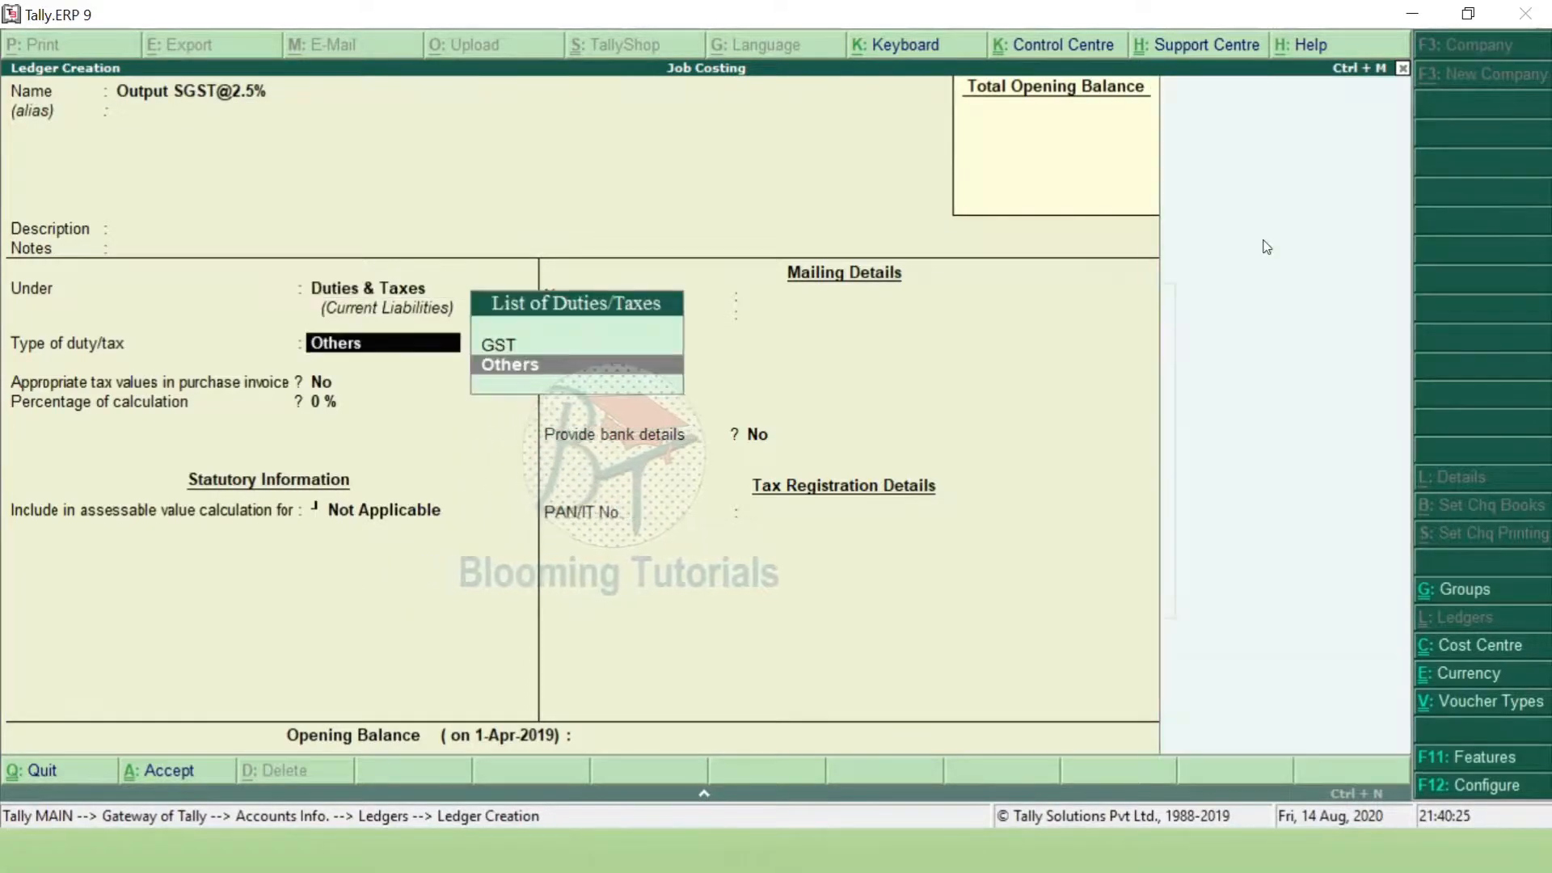
key(Up)
key(Return)
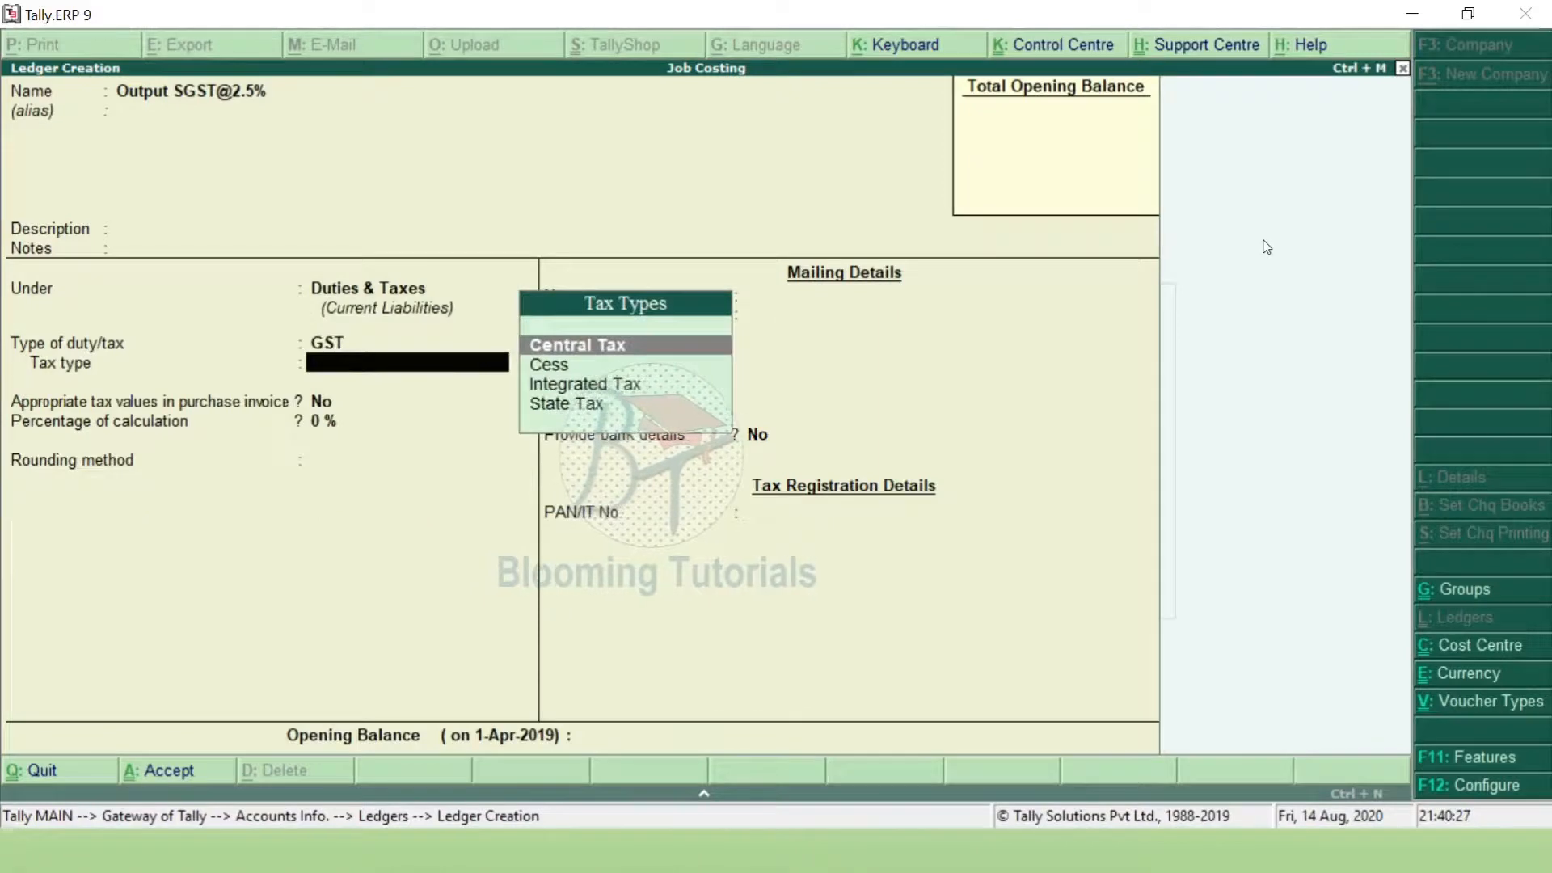
key(Down)
key(Down)
key(Down)
key(Return)
key(Return)
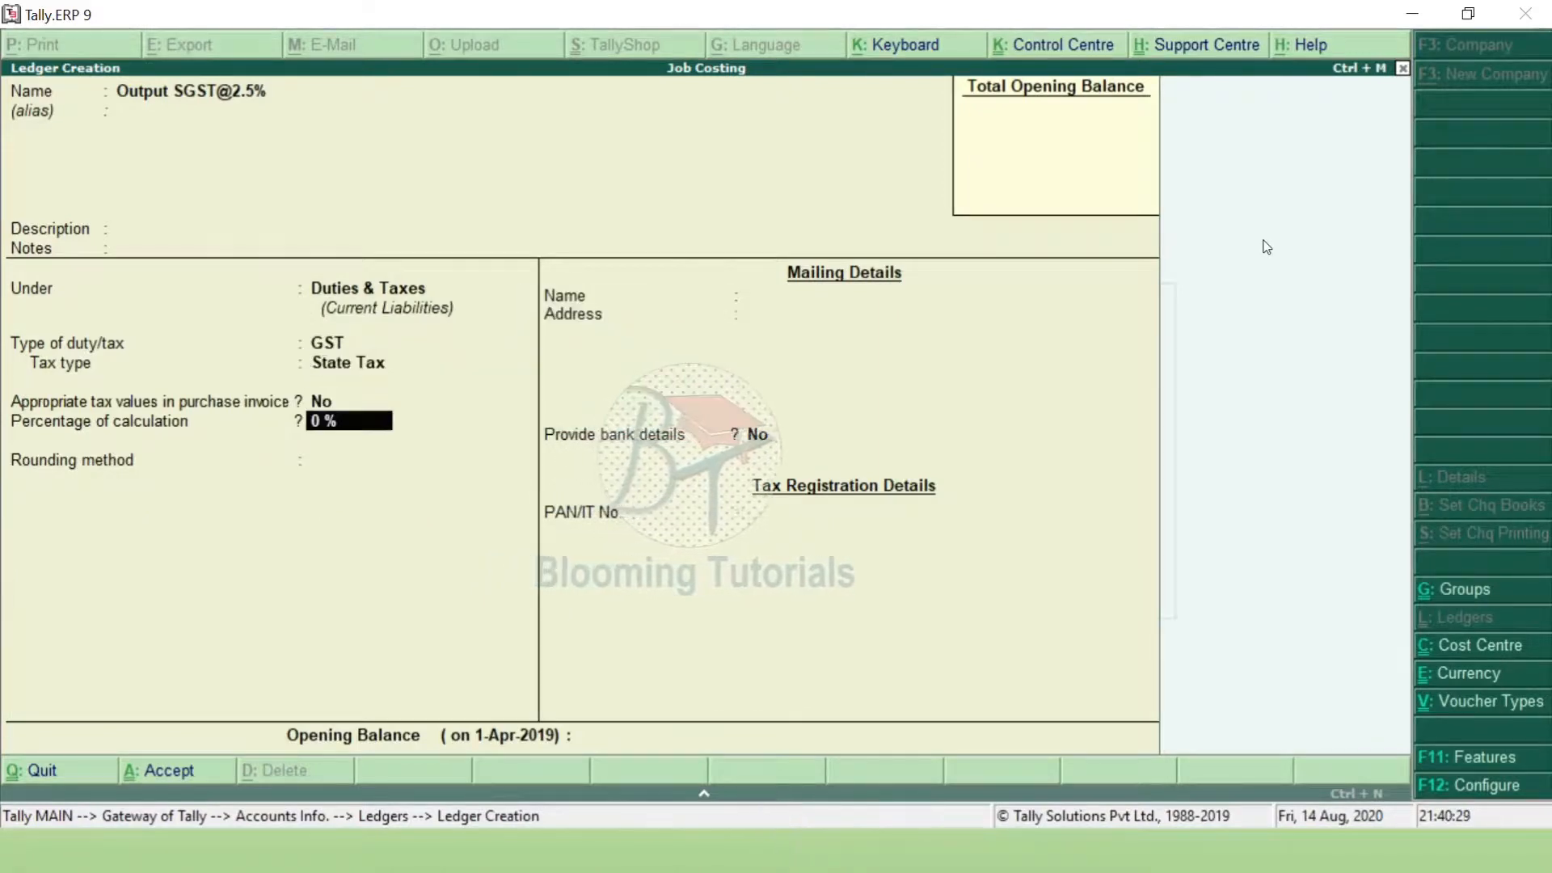
text(2.5)
key(Return)
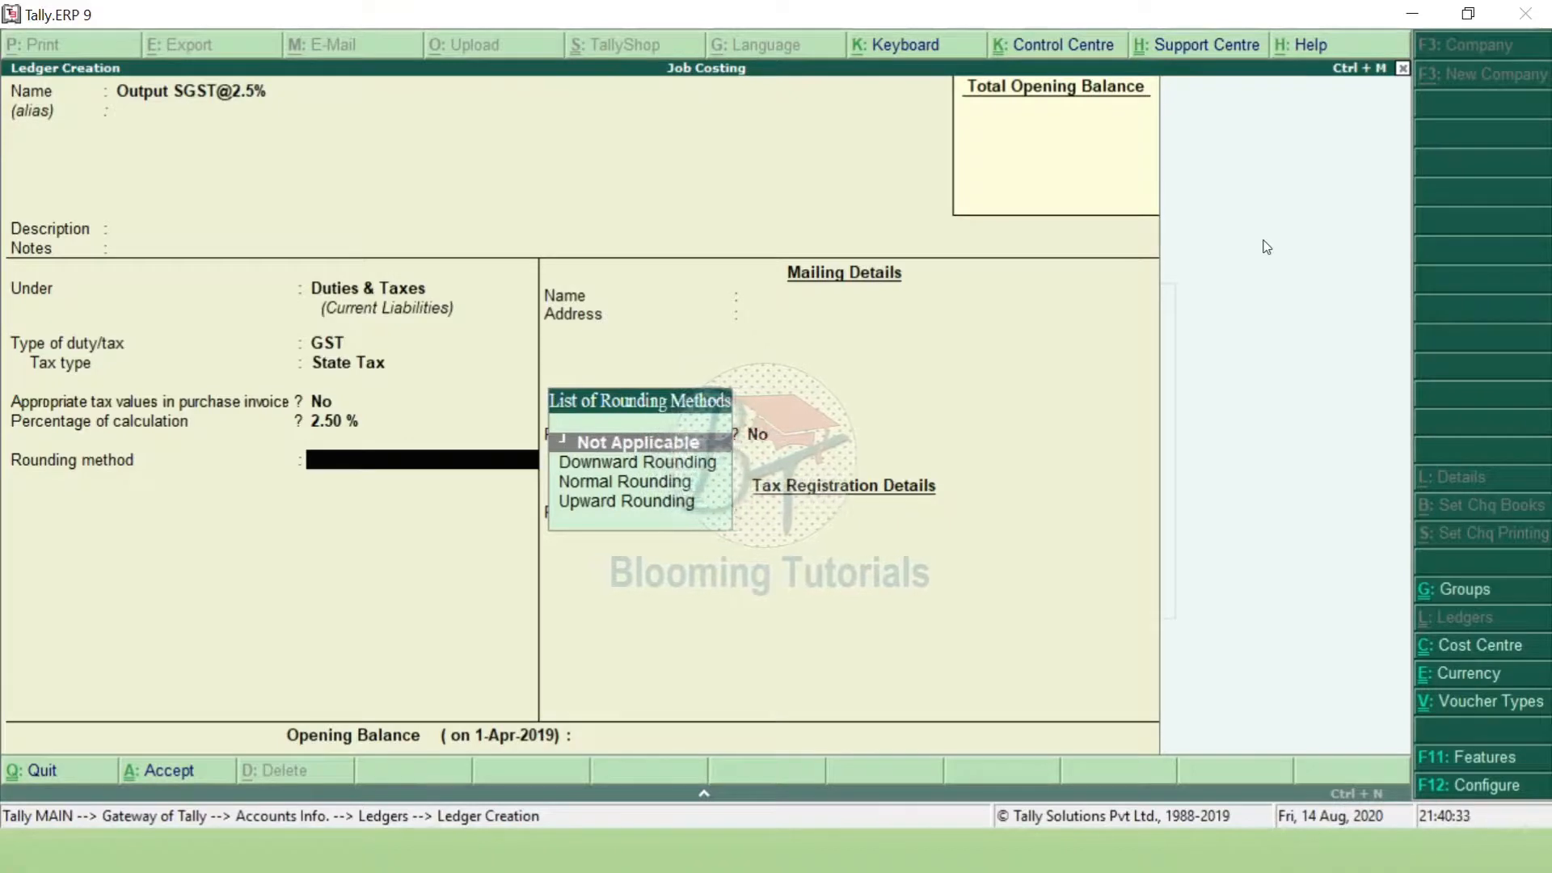
key(Return)
key(Return)
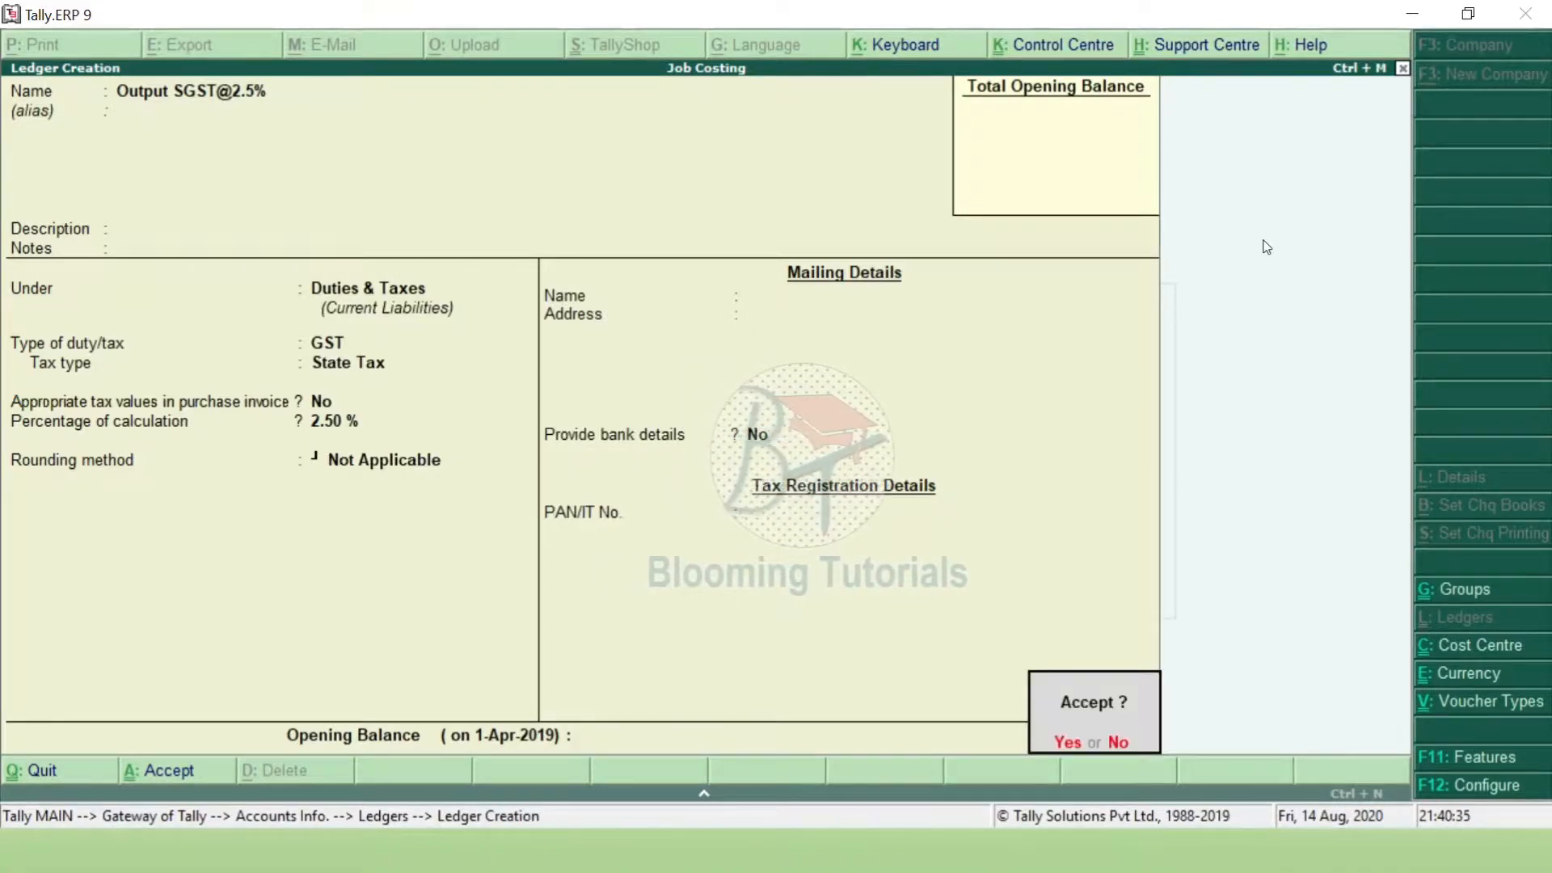
key(Return)
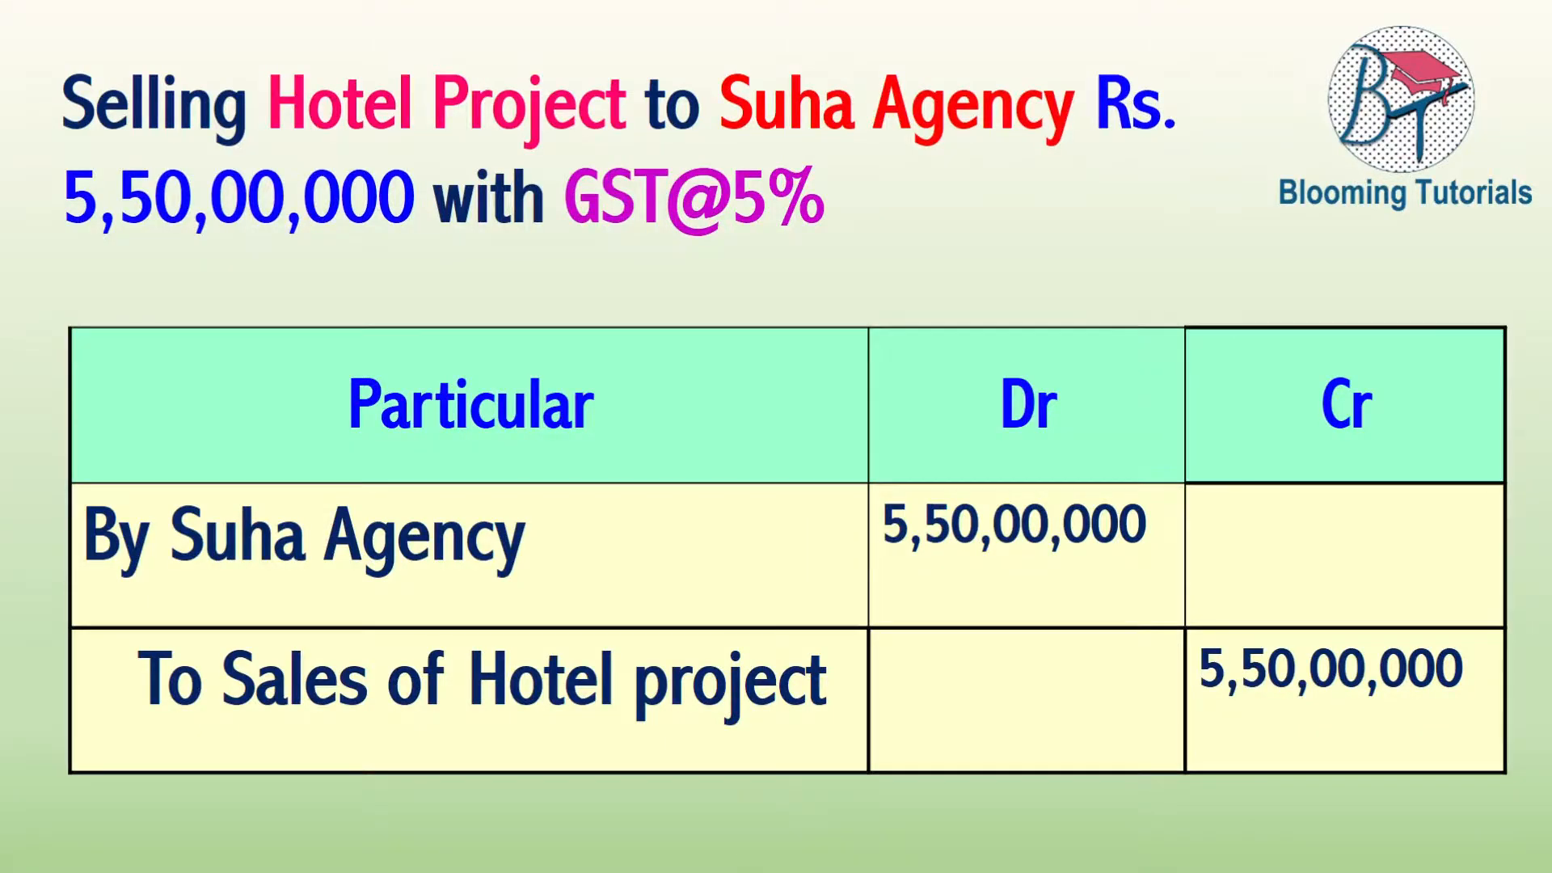
Enter a new ledger named Suha Agency and place it under Sundry Debtors.
key(alt+Tab)
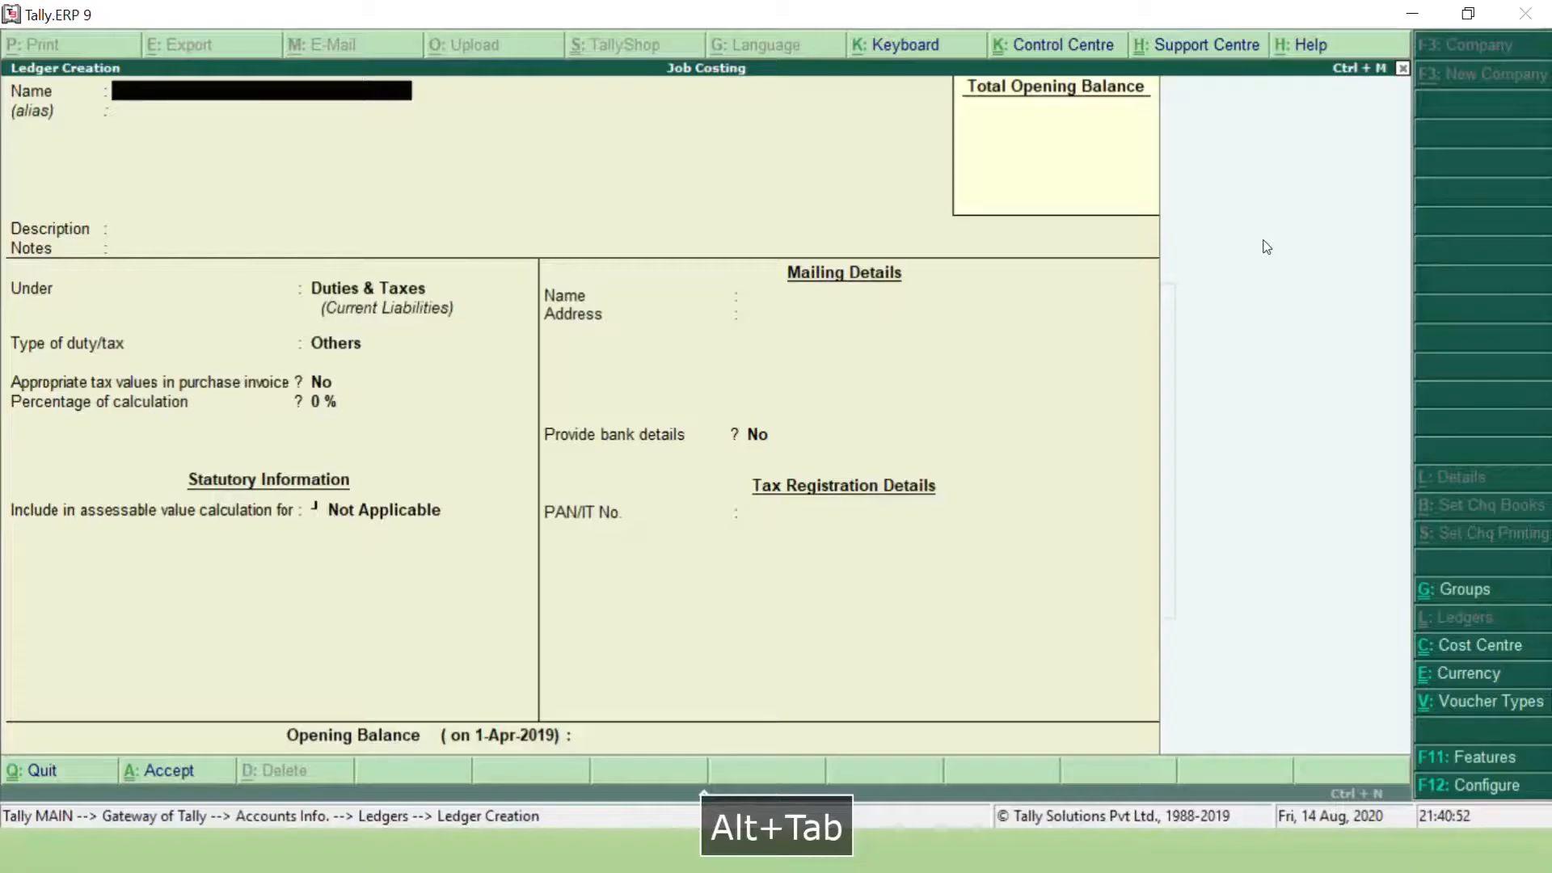
text(Suha Agency)
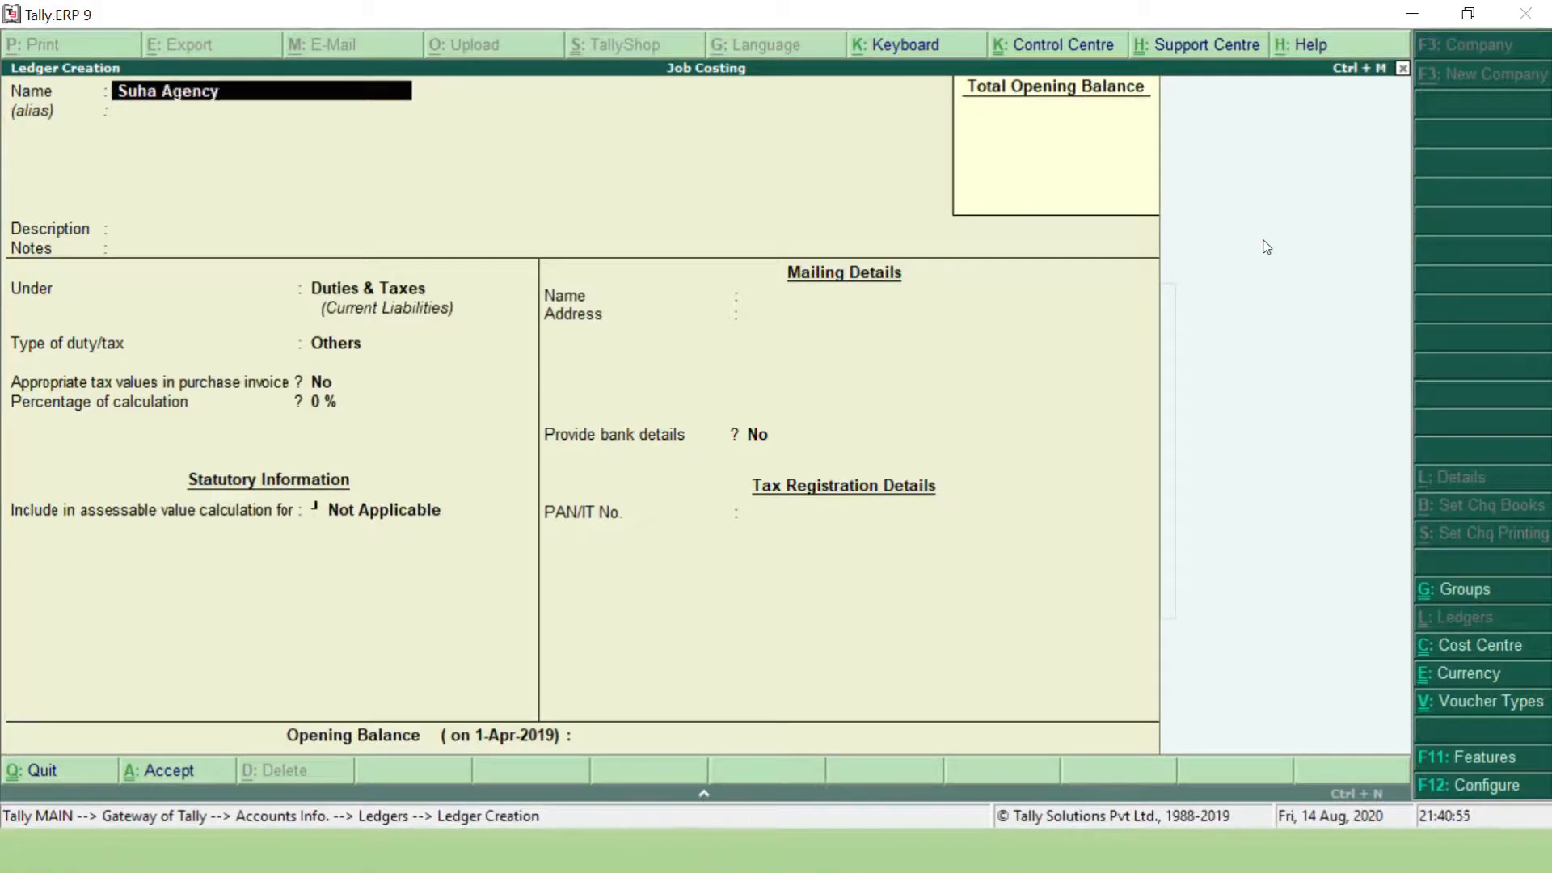
key(Return)
key(Return)
key(Return)
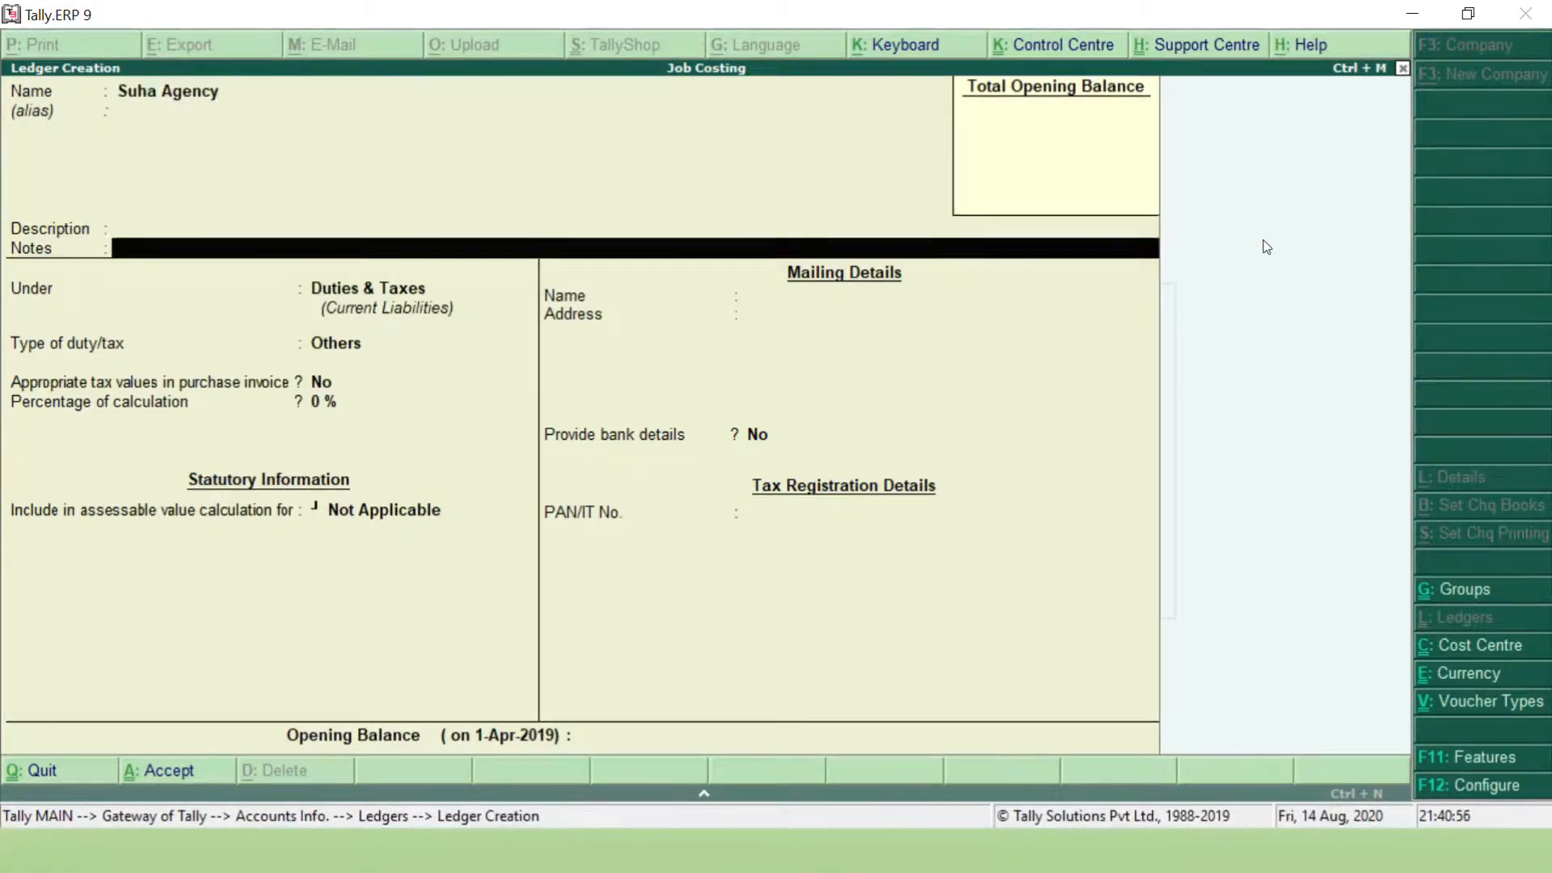
key(Return)
text(Su)
key(Down)
key(Down)
key(Return)
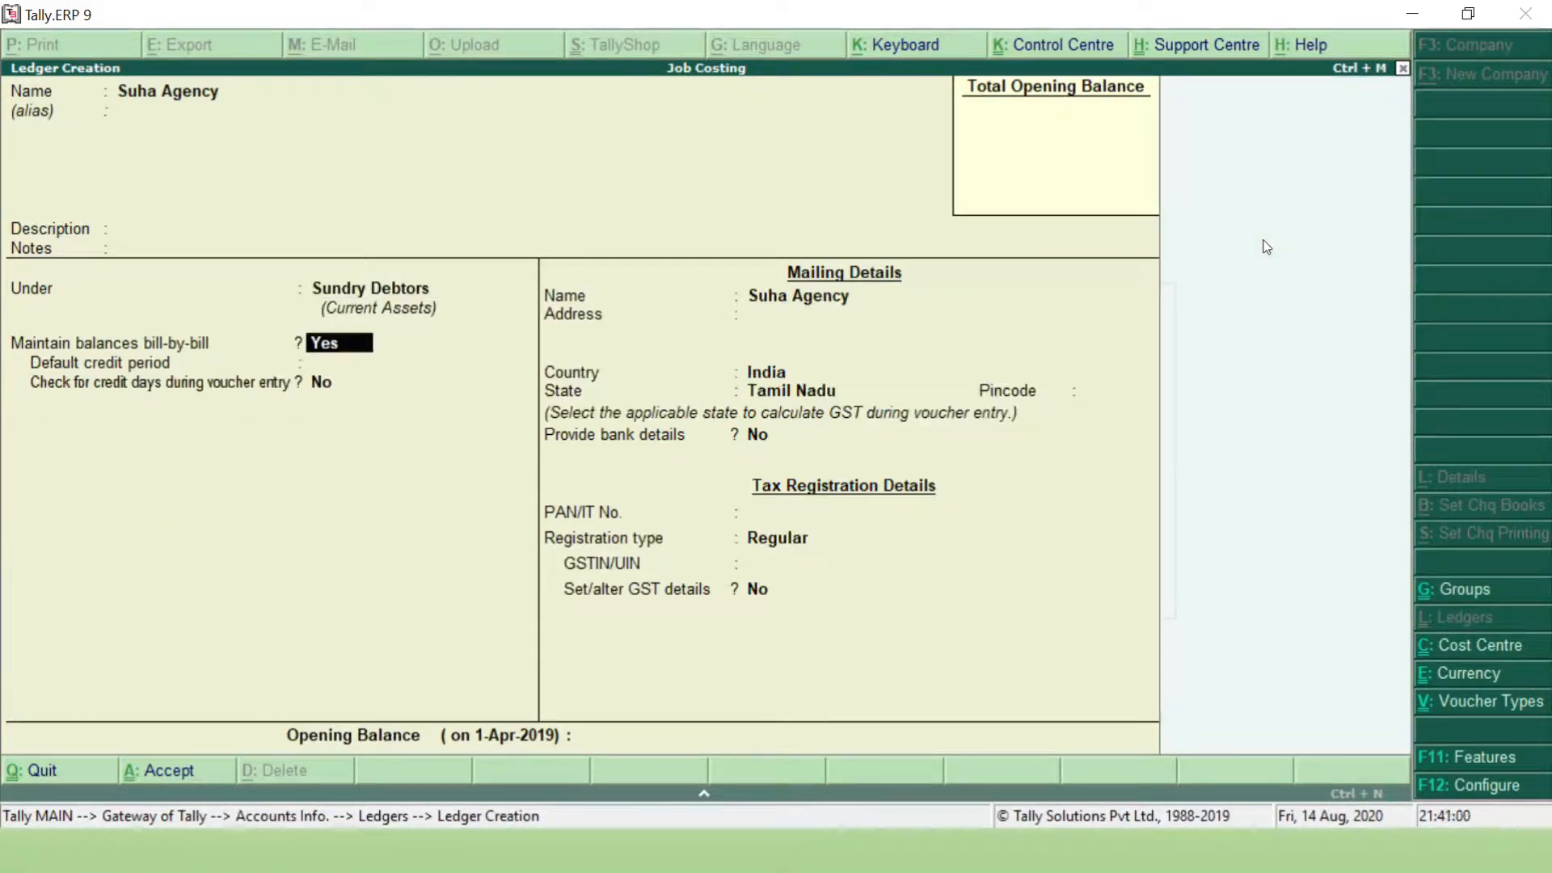
Keep bill-by-bill balances, Tamil Nadu and Regular registration for Suha Agency, save the ledger and return to the Gateway of Tally.
key(Return)
key(Return)
key(Return)
key(Return)
key(Return)
key(Return)
key(Return)
key(Return)
key(Return)
key(Return)
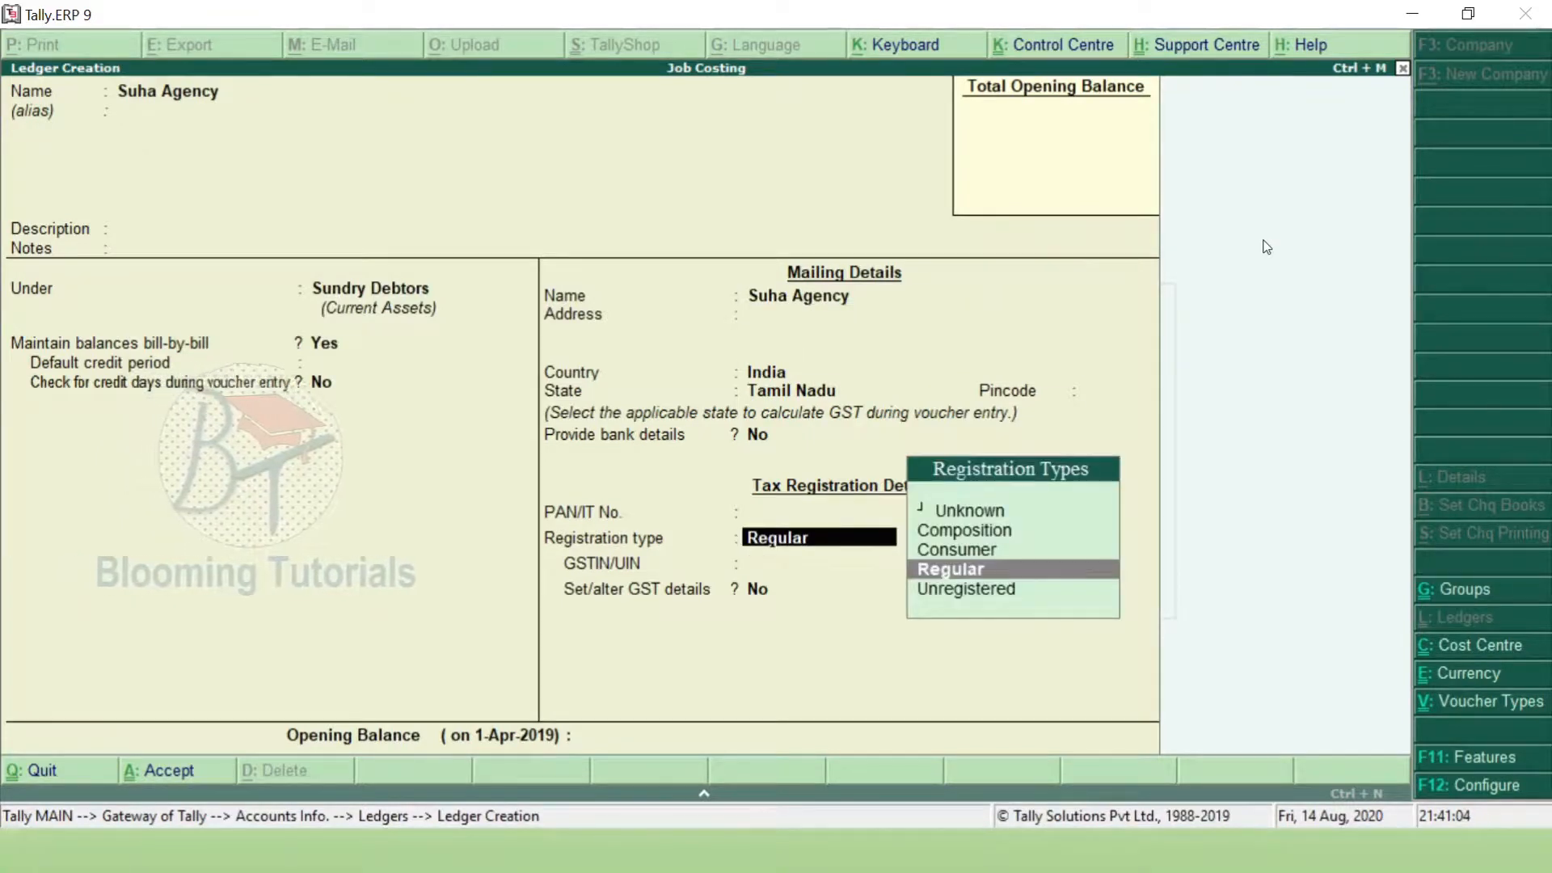
key(Return)
key(Return)
key(Return)
key(Return)
key(Return)
key(Return)
key(Escape)
key(Escape)
key(Escape)
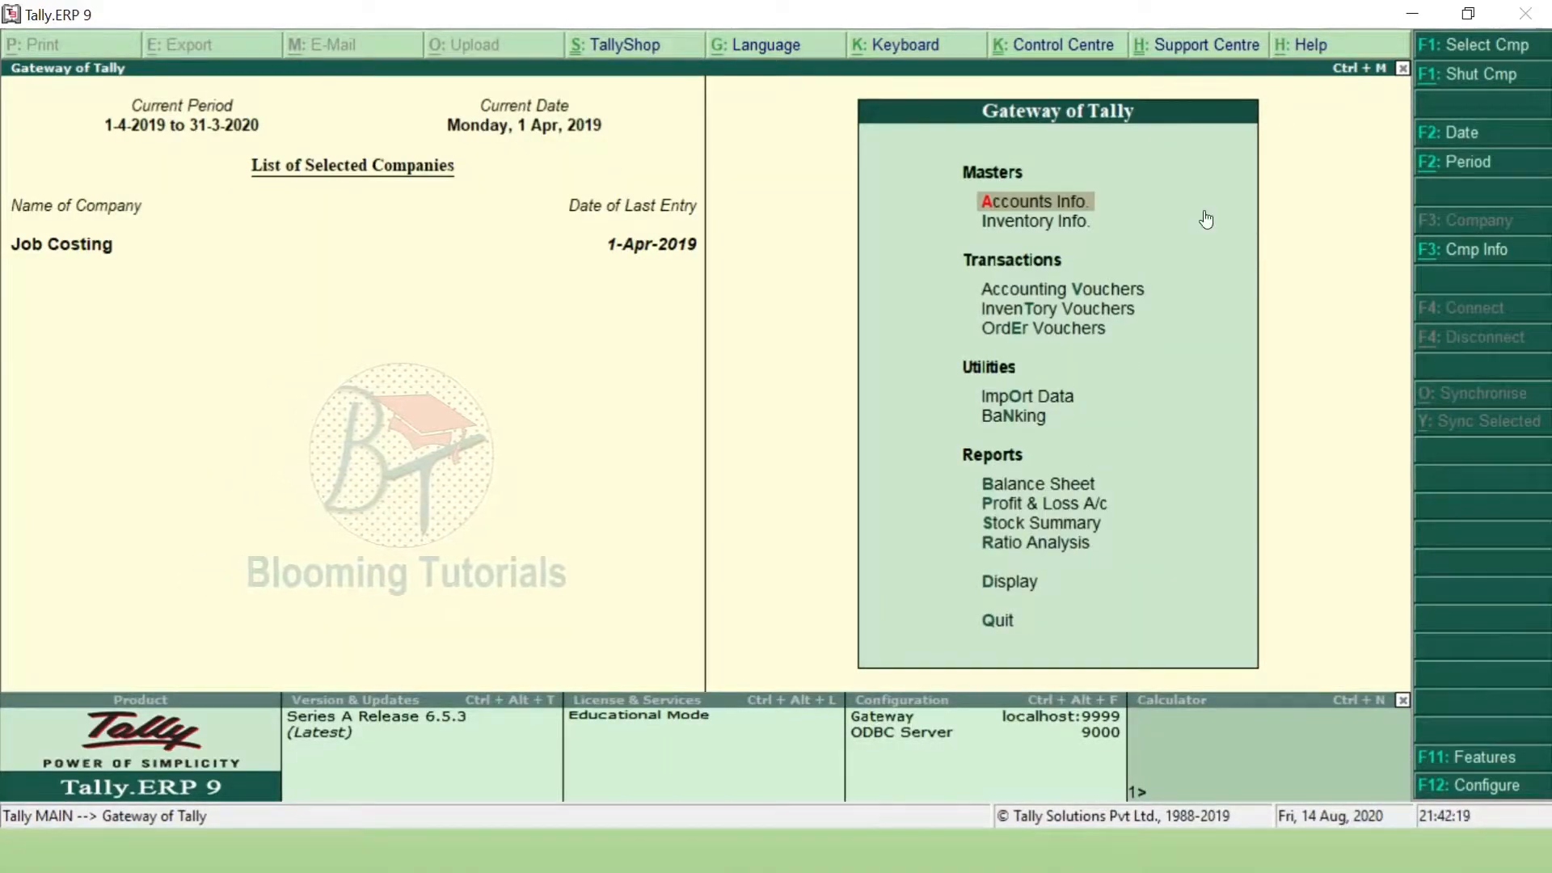
Open a new sales voucher and keep it in accounting invoice mode.
key(Down)
key(Down)
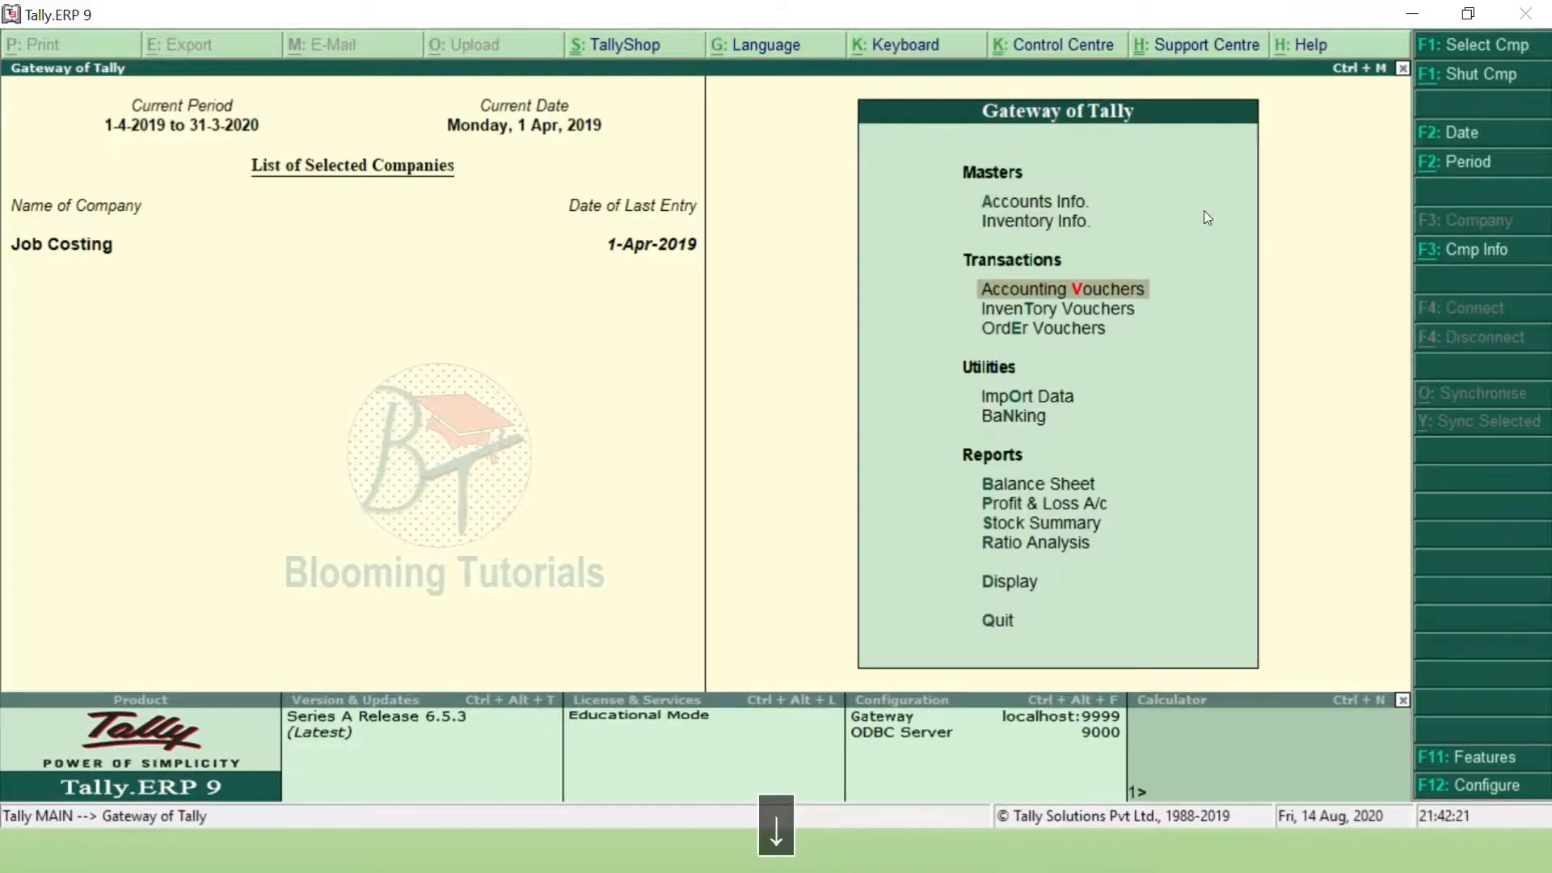
key(Return)
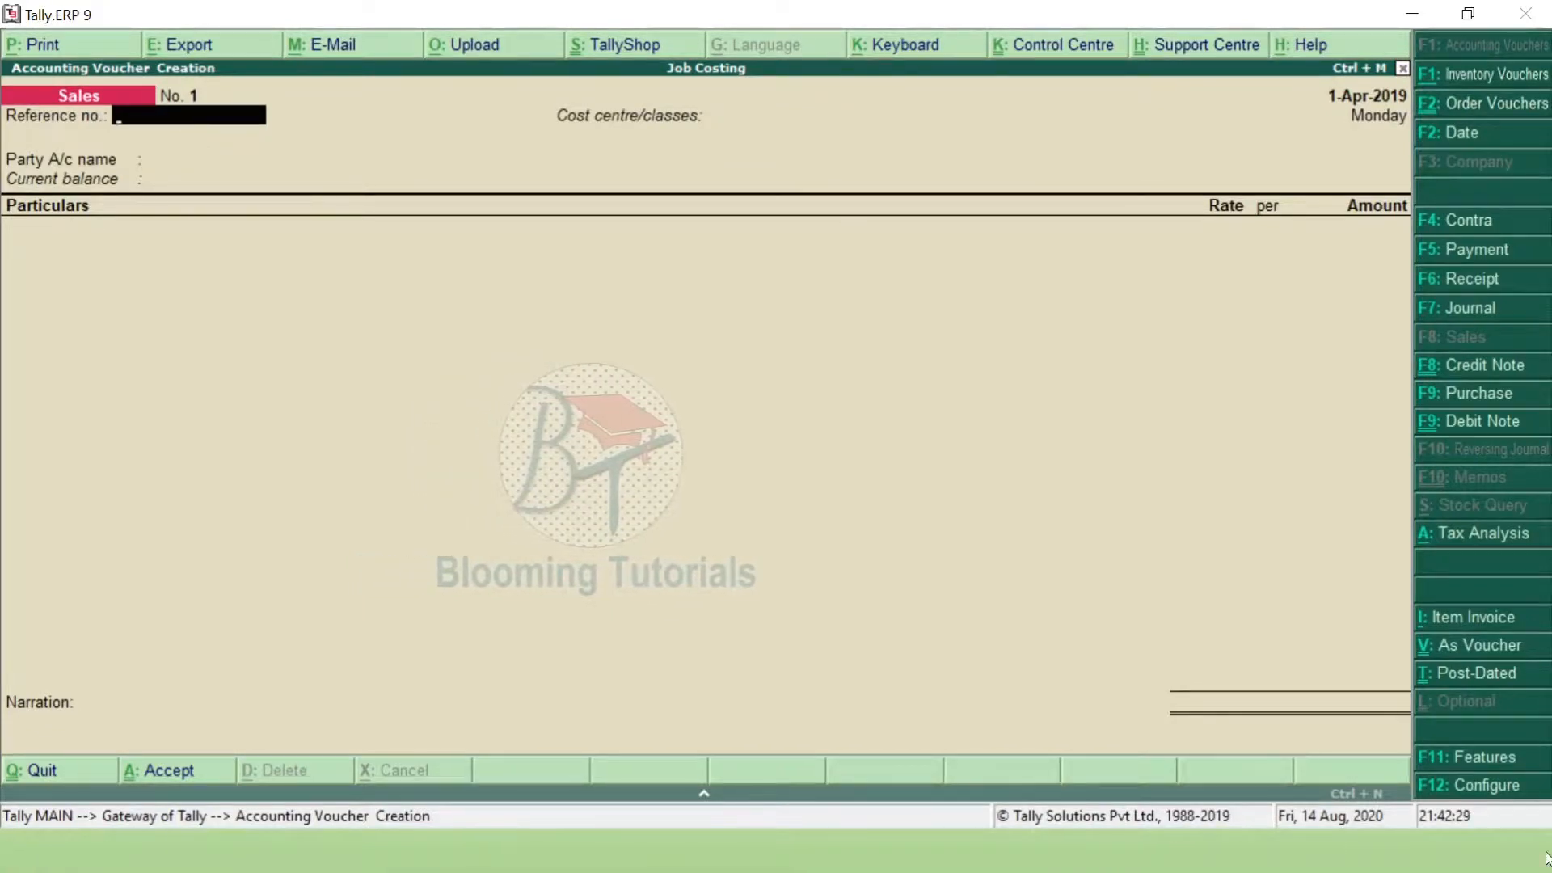
click(1489, 626)
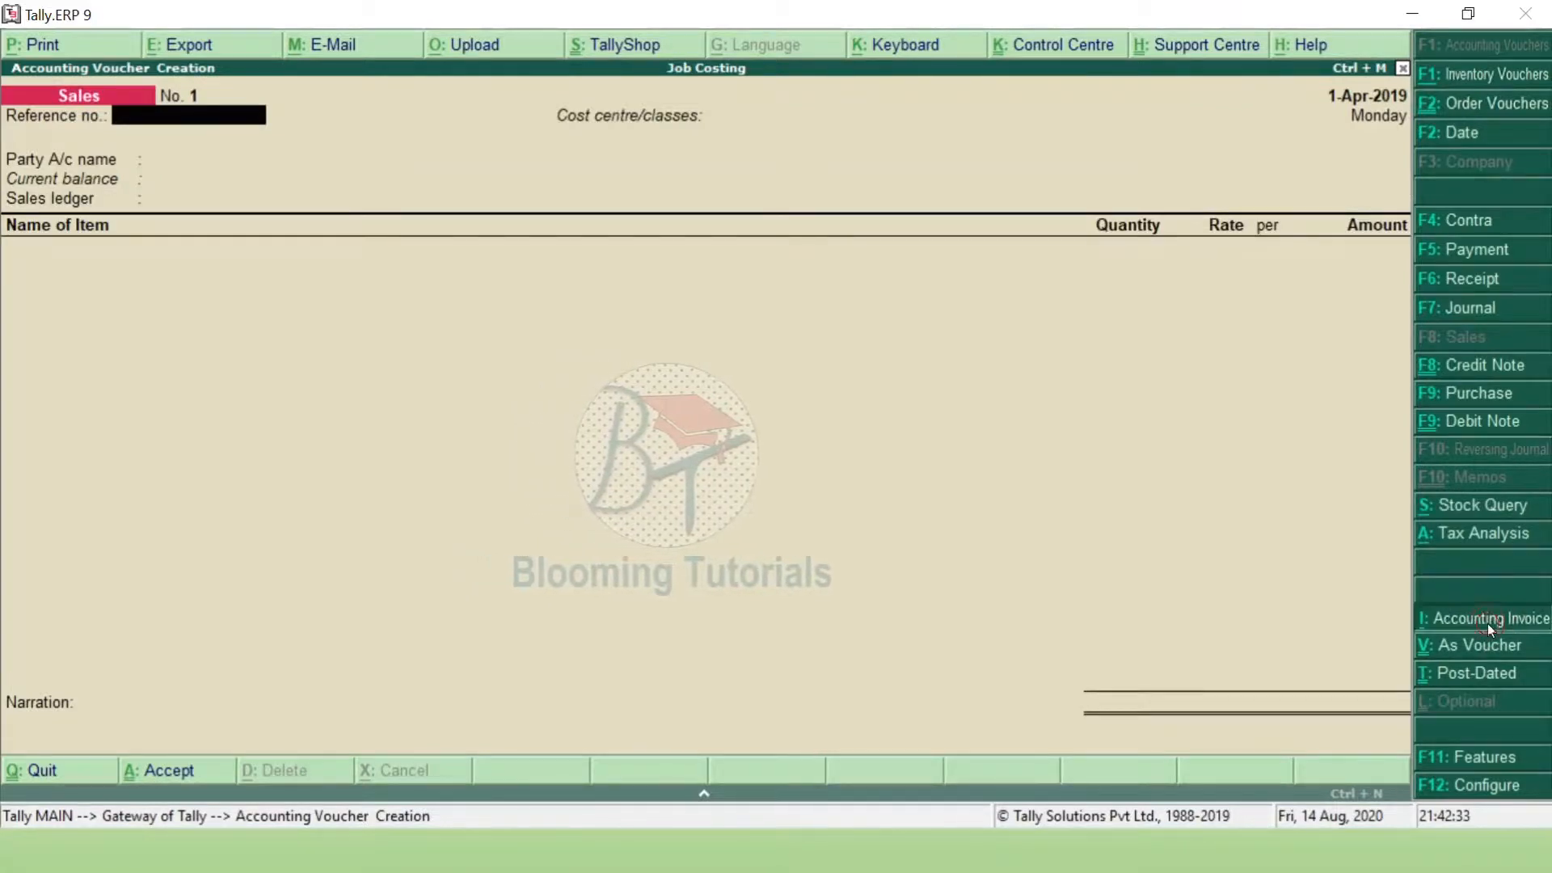
click(1487, 623)
Leave the reference number blank and cost centre class Not Applicable, choose Suha Agency as the party and accept its party details.
key(Return)
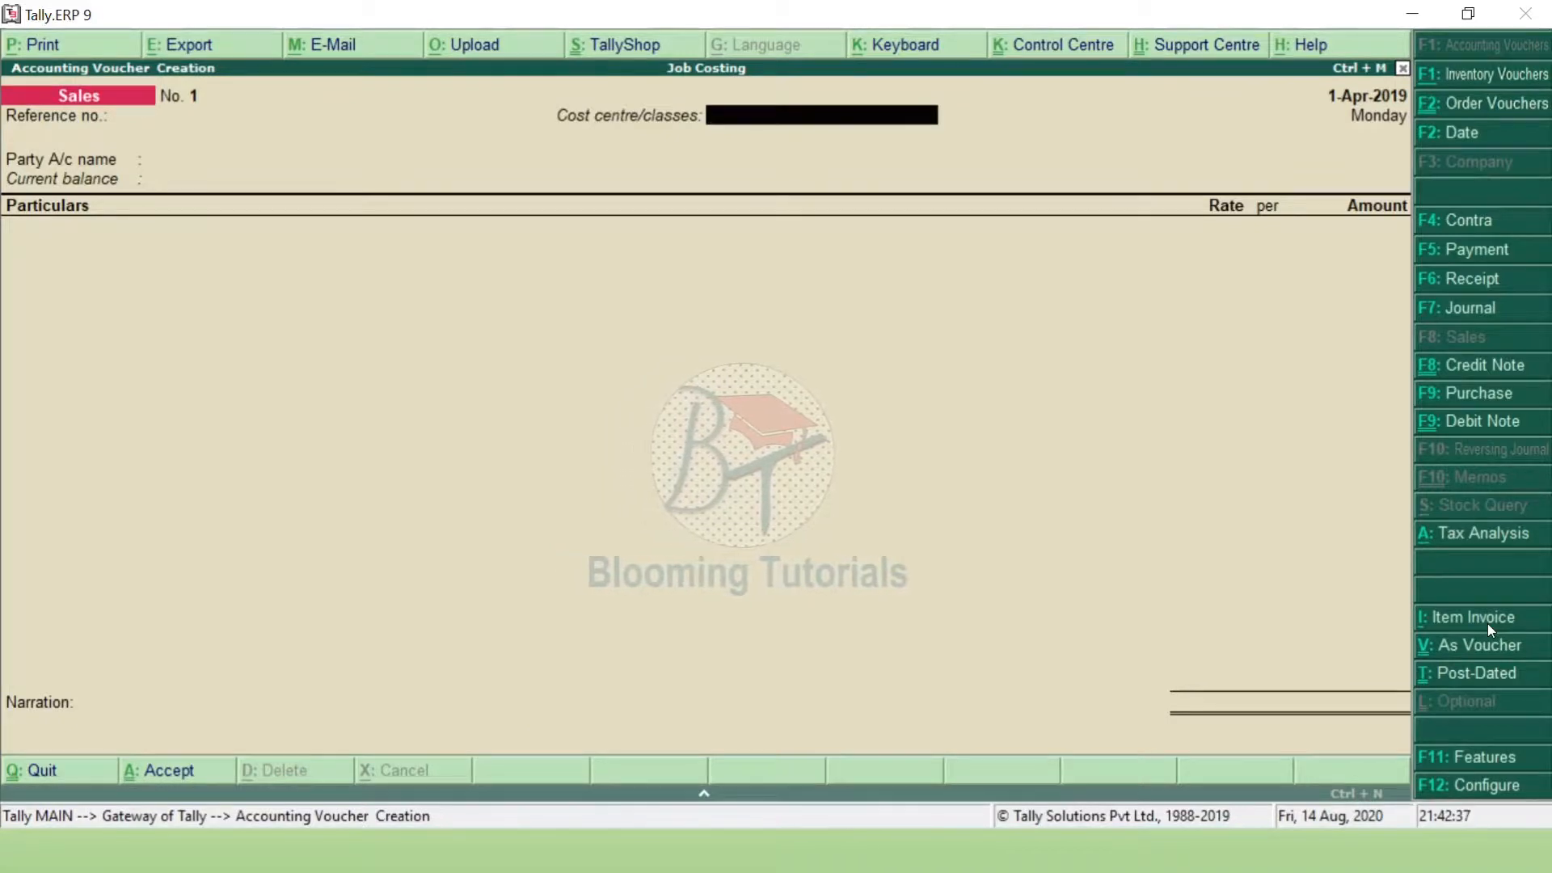
key(Return)
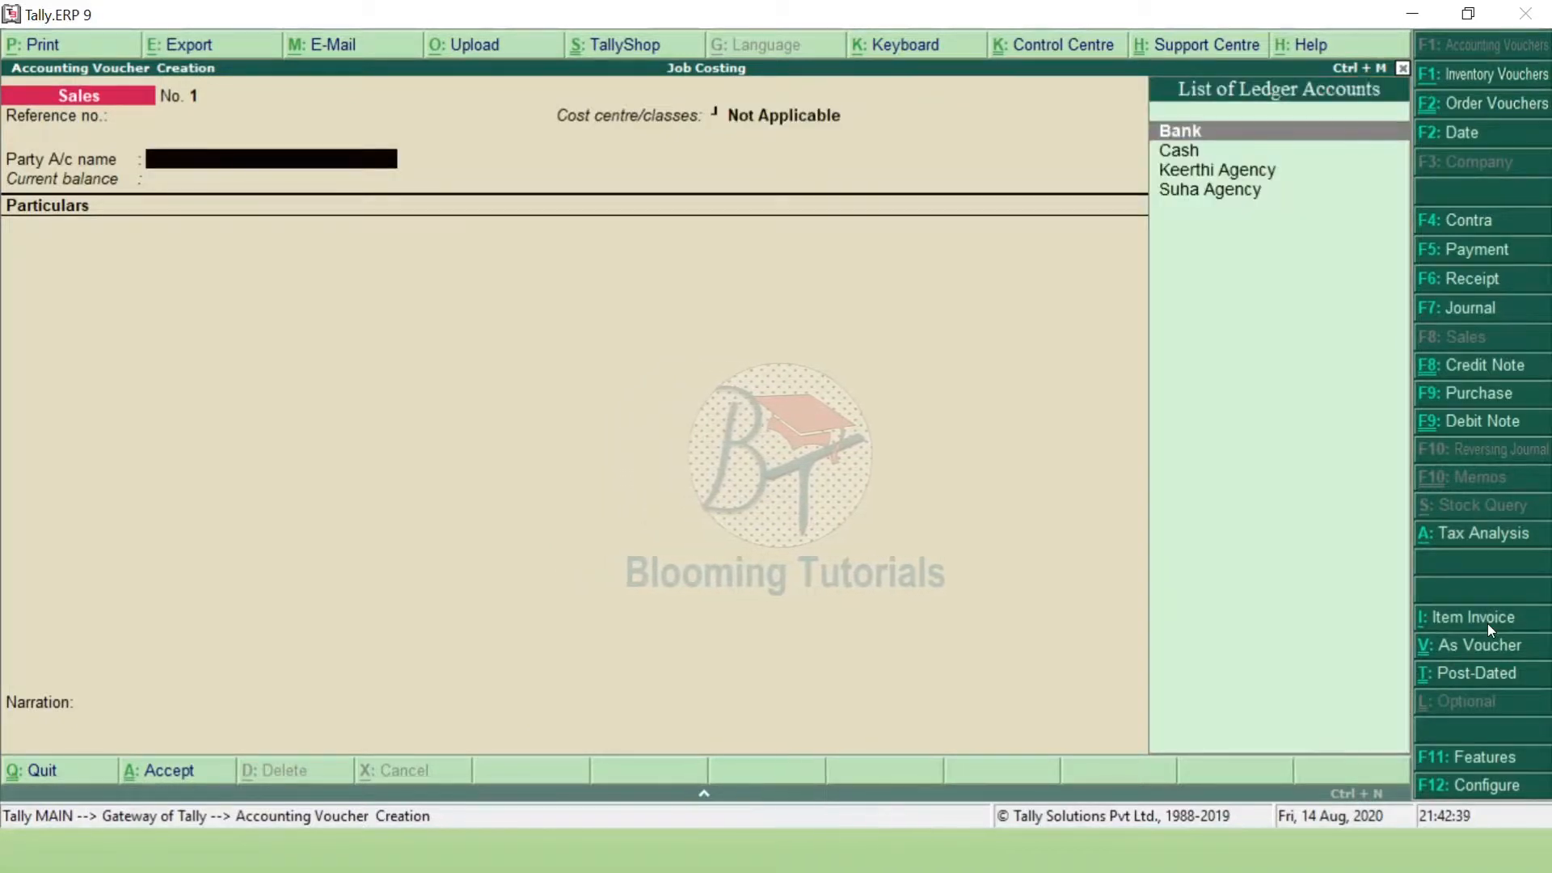
key(Down)
key(Down)
key(Down)
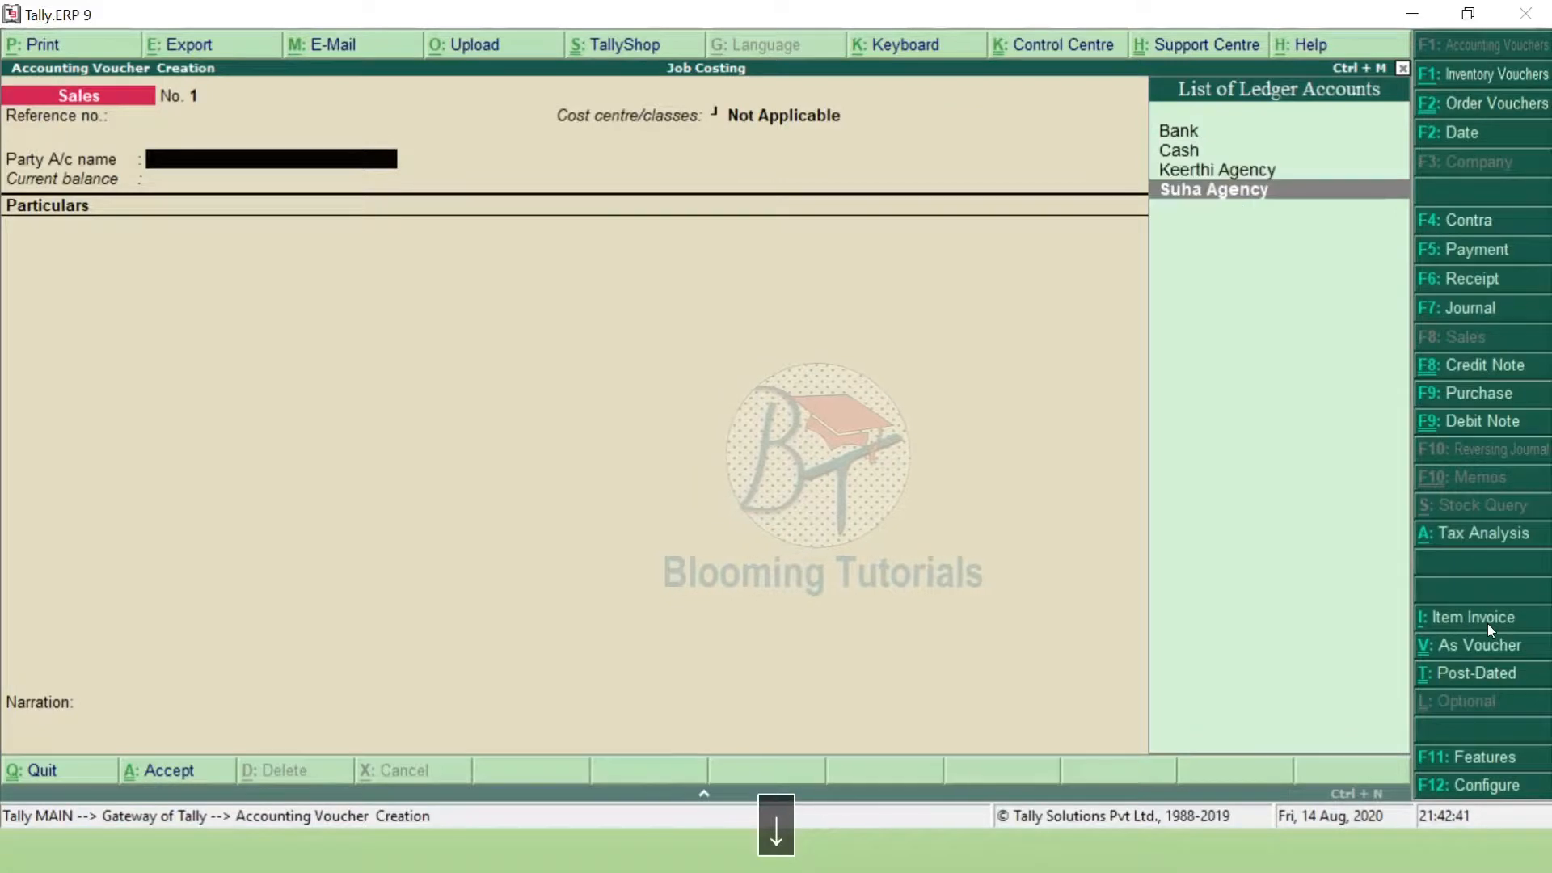
key(Return)
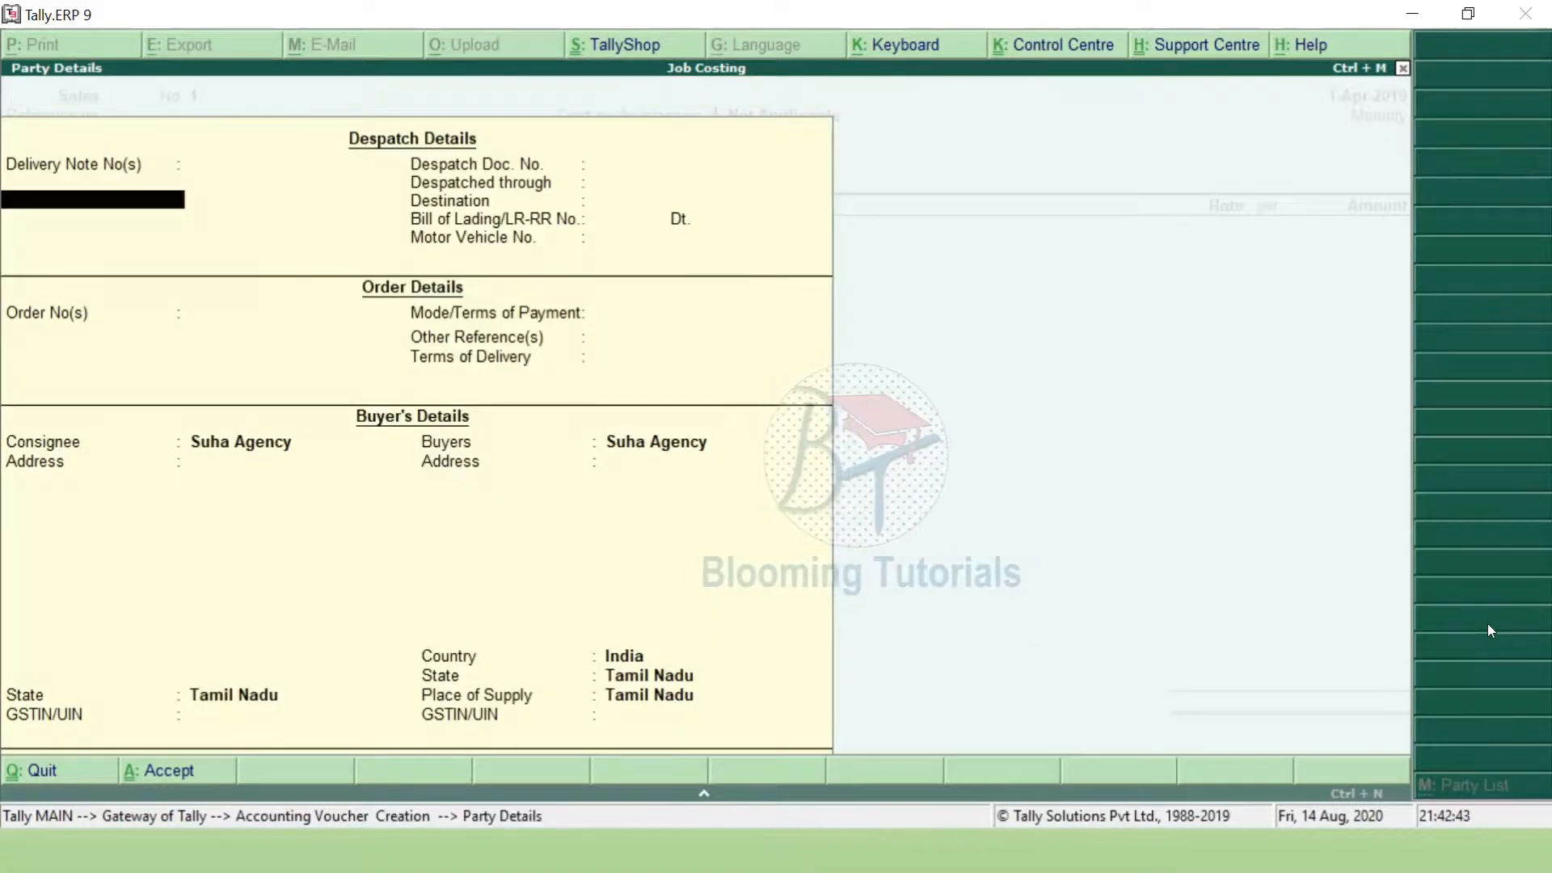
key(ctrl+a)
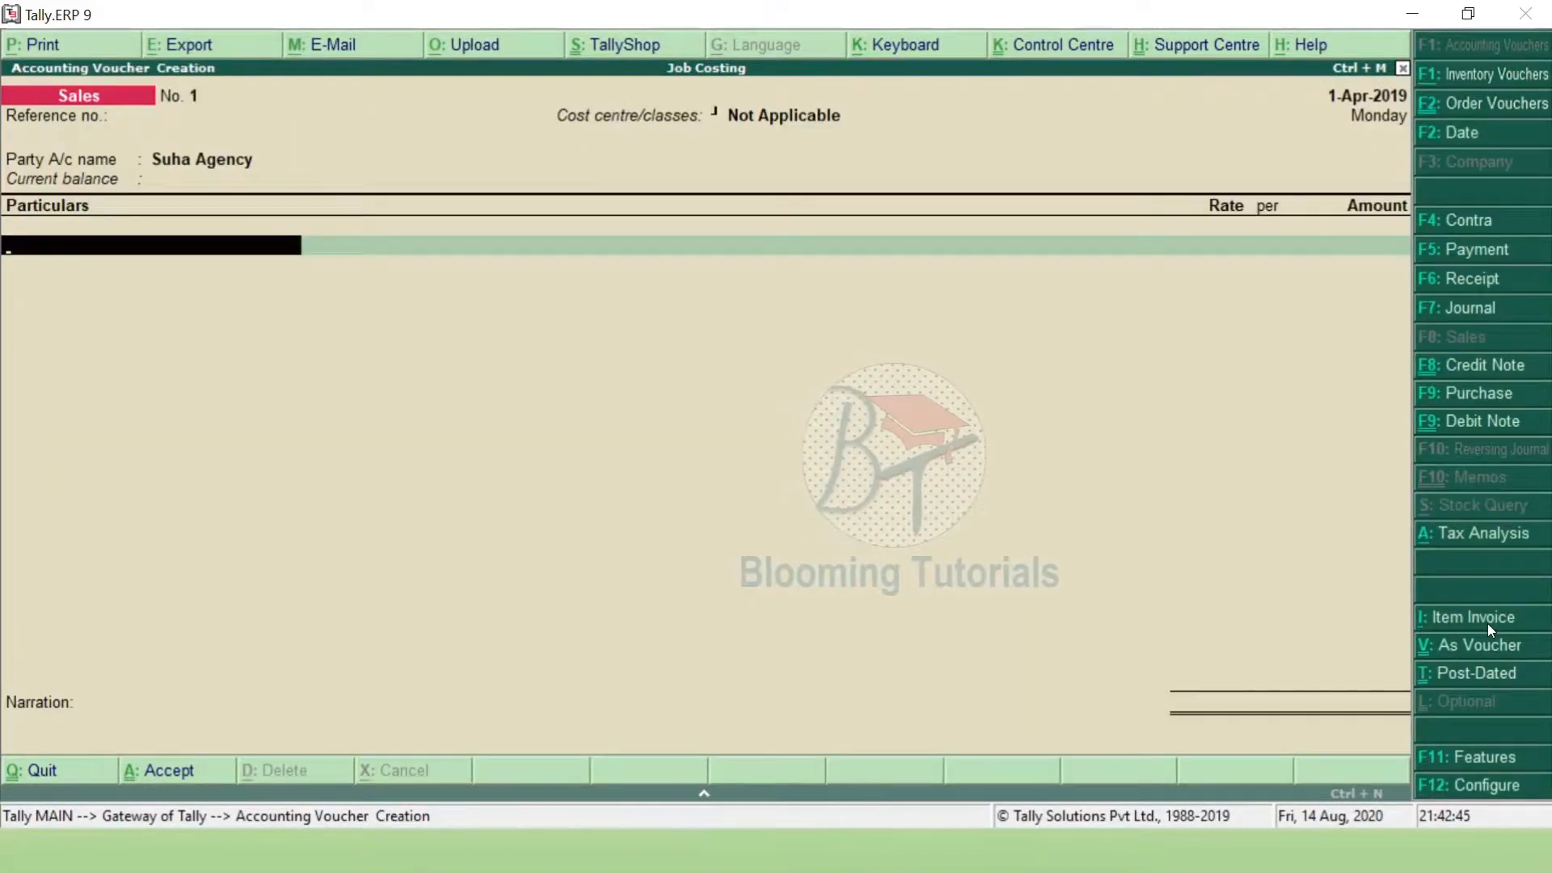
Add Sale of Hotel Project to the sales voucher with an amount of 55000000.
text(Sa)
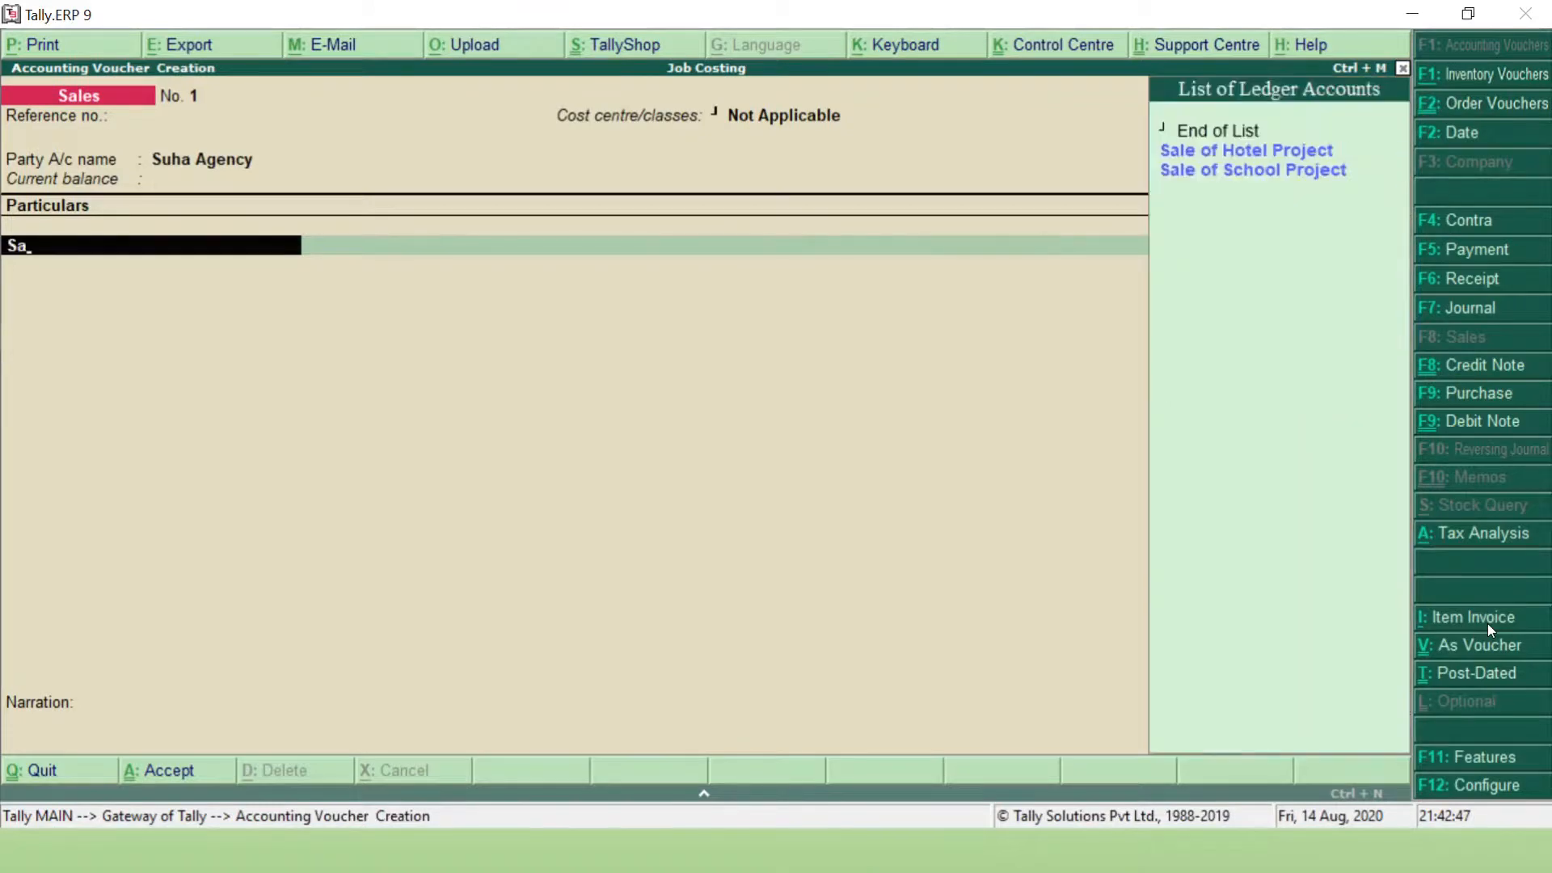
key(Down)
key(Return)
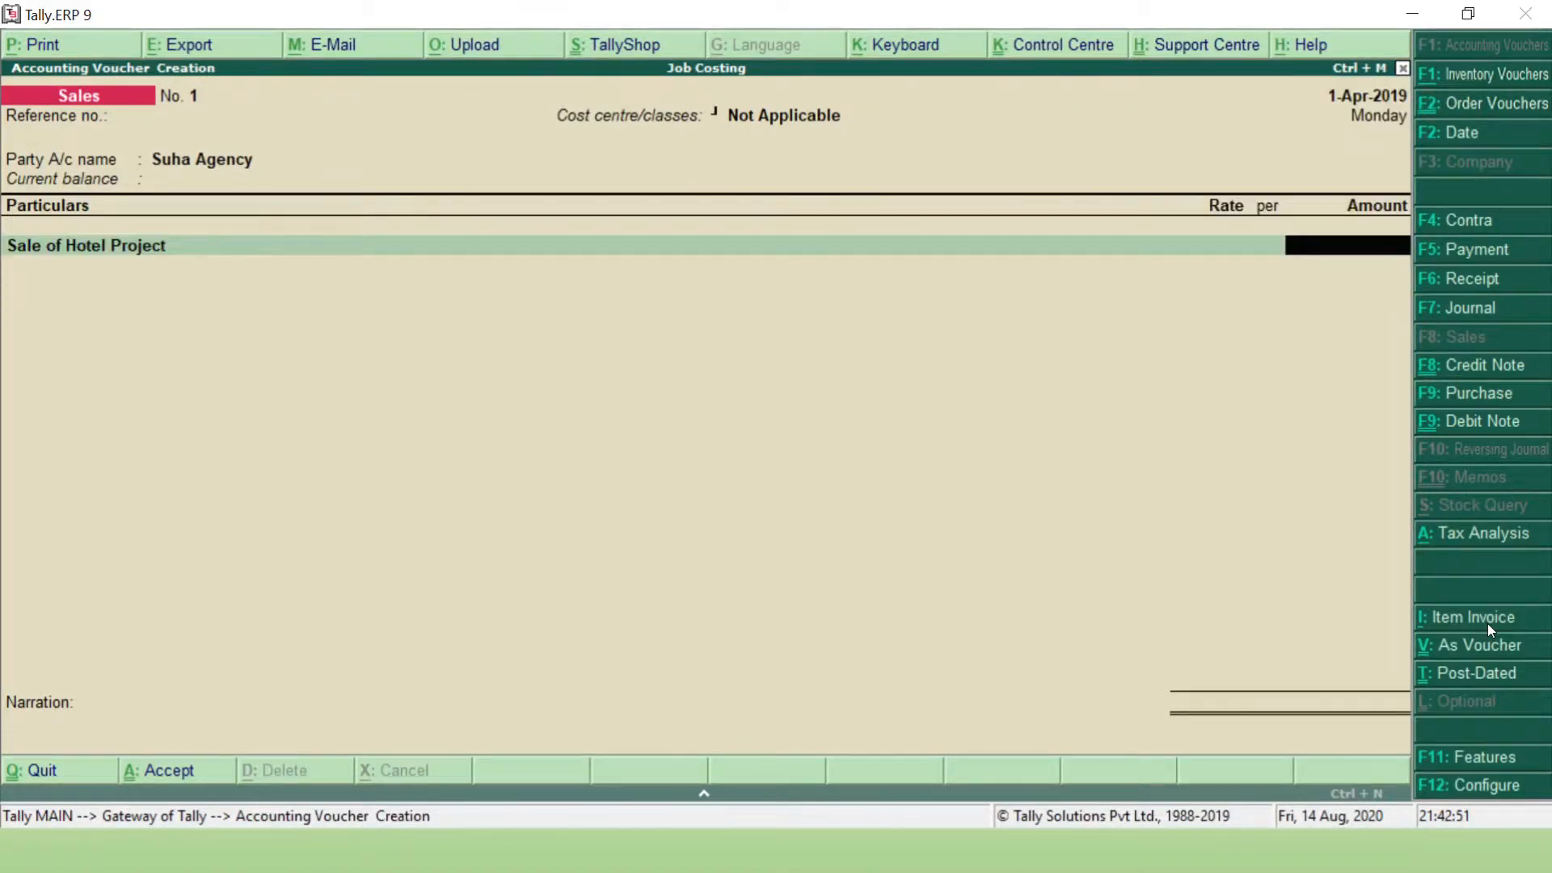
key(F9)
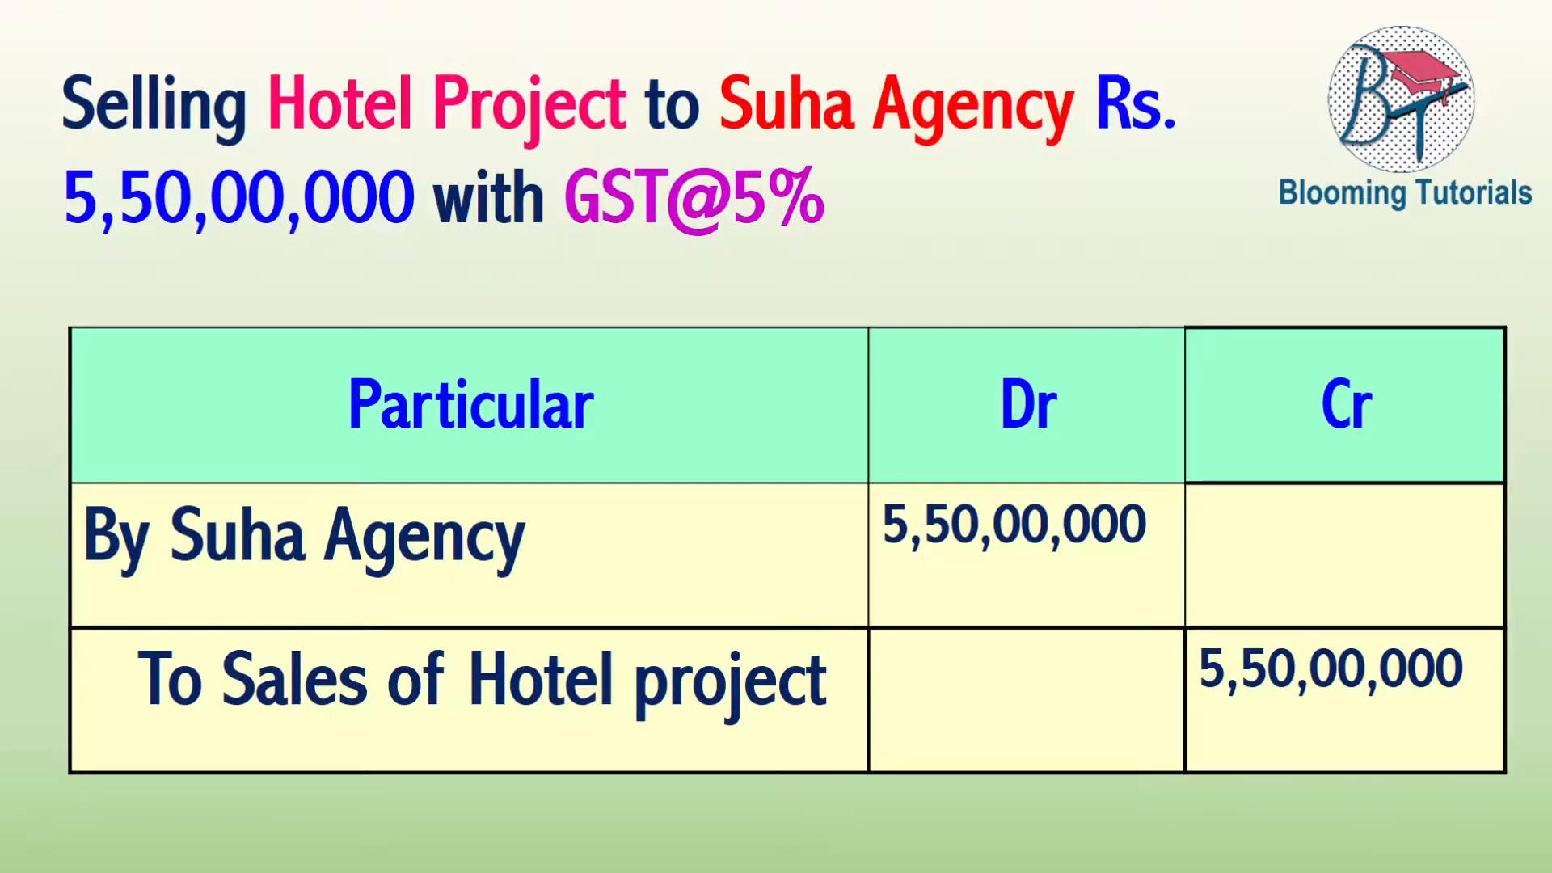
key(alt+Tab)
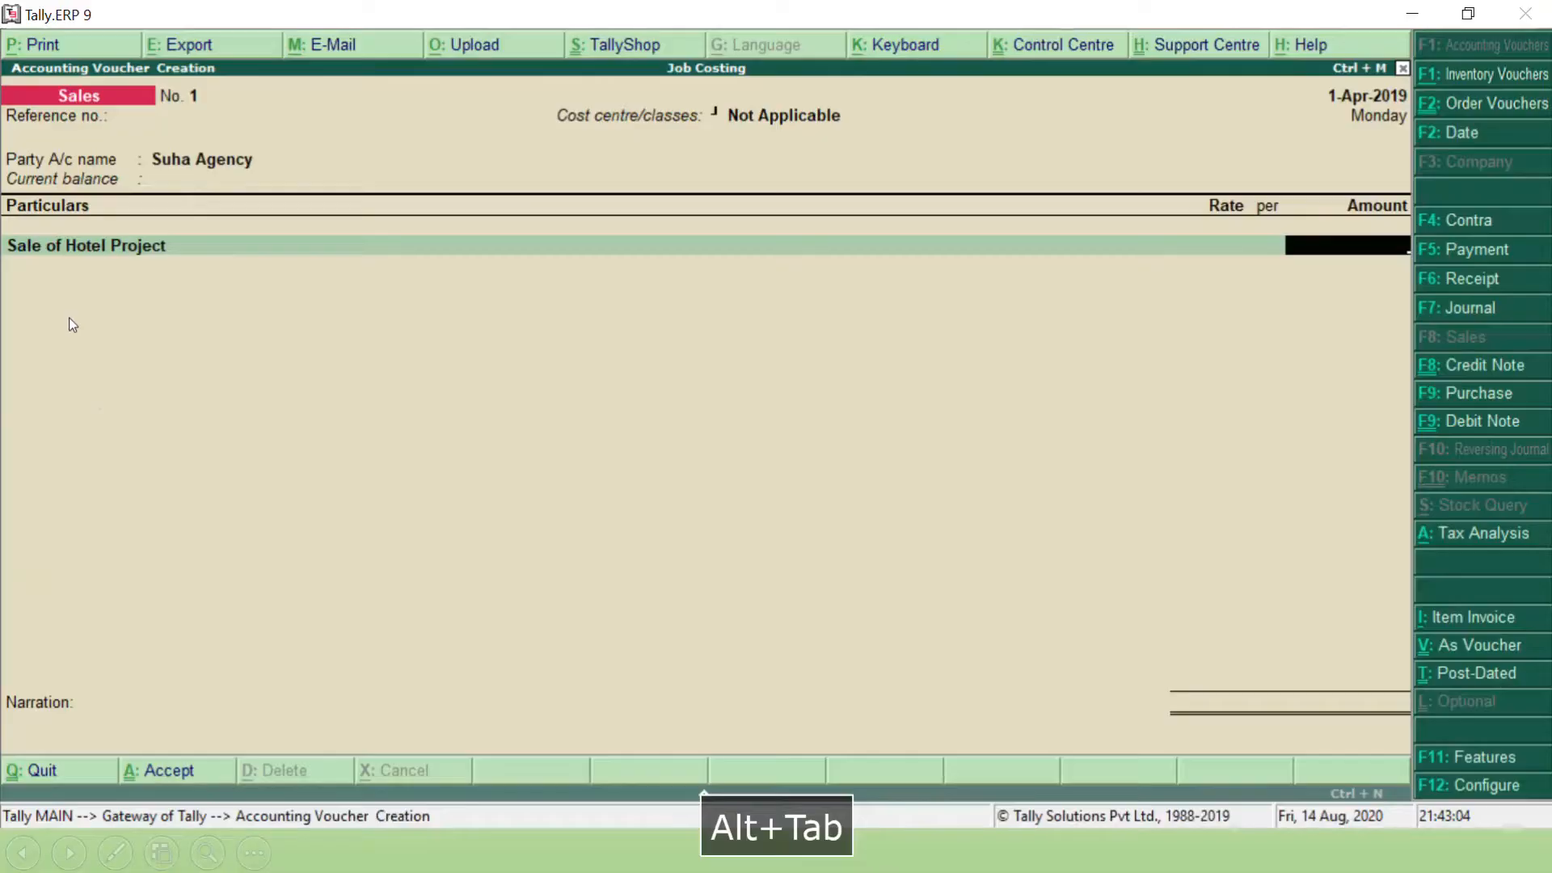
text(55000000)
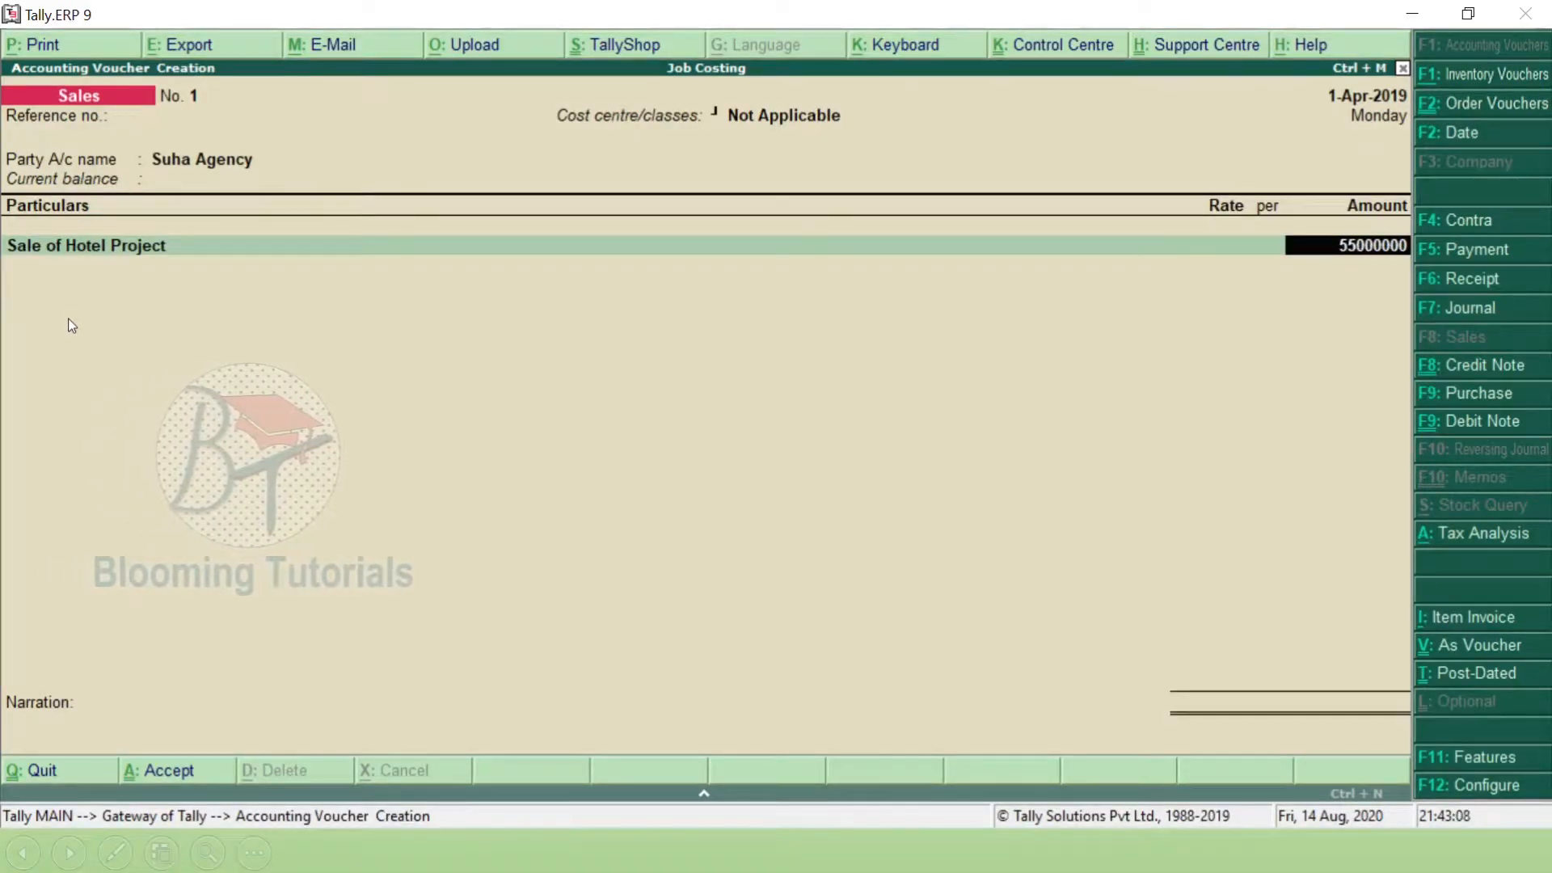
key(Return)
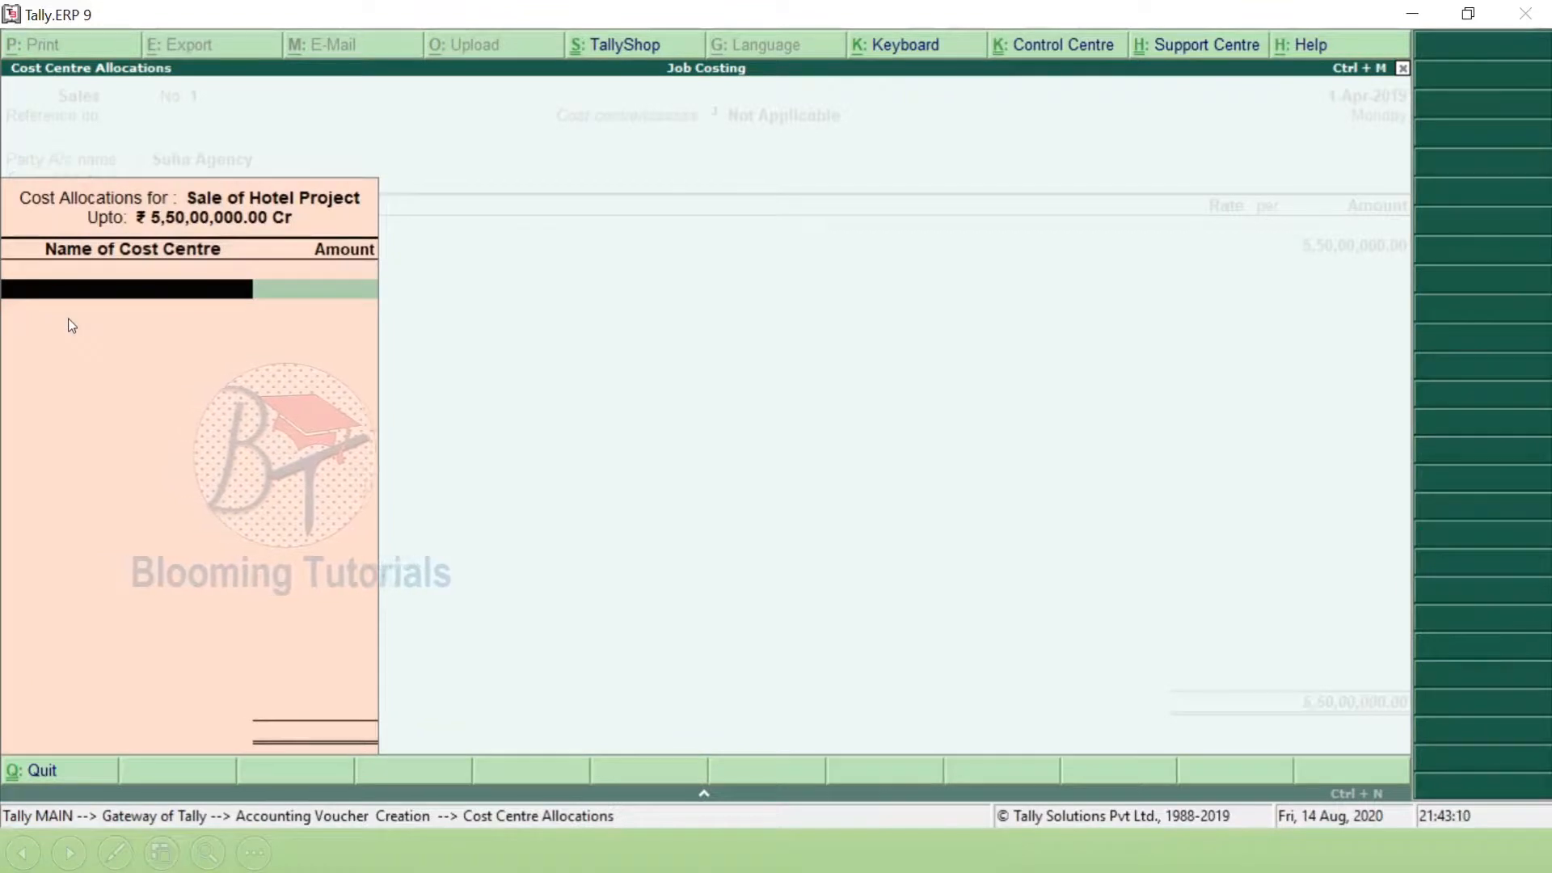
Allocate the full sale amount to the Hotel Project cost centre.
text(H)
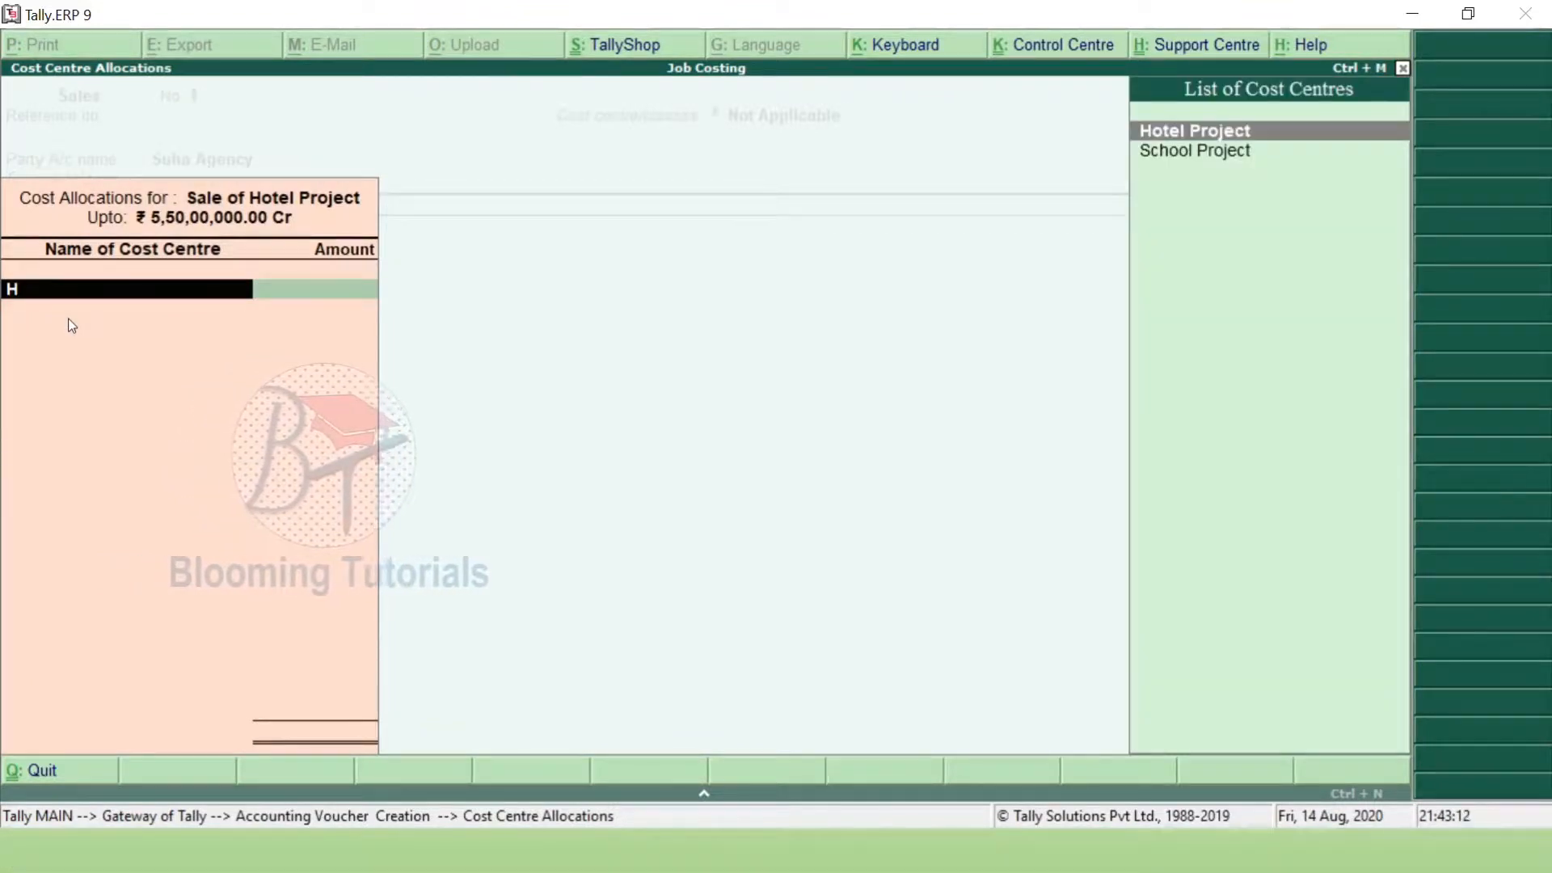
key(Return)
key(Return)
key(Return)
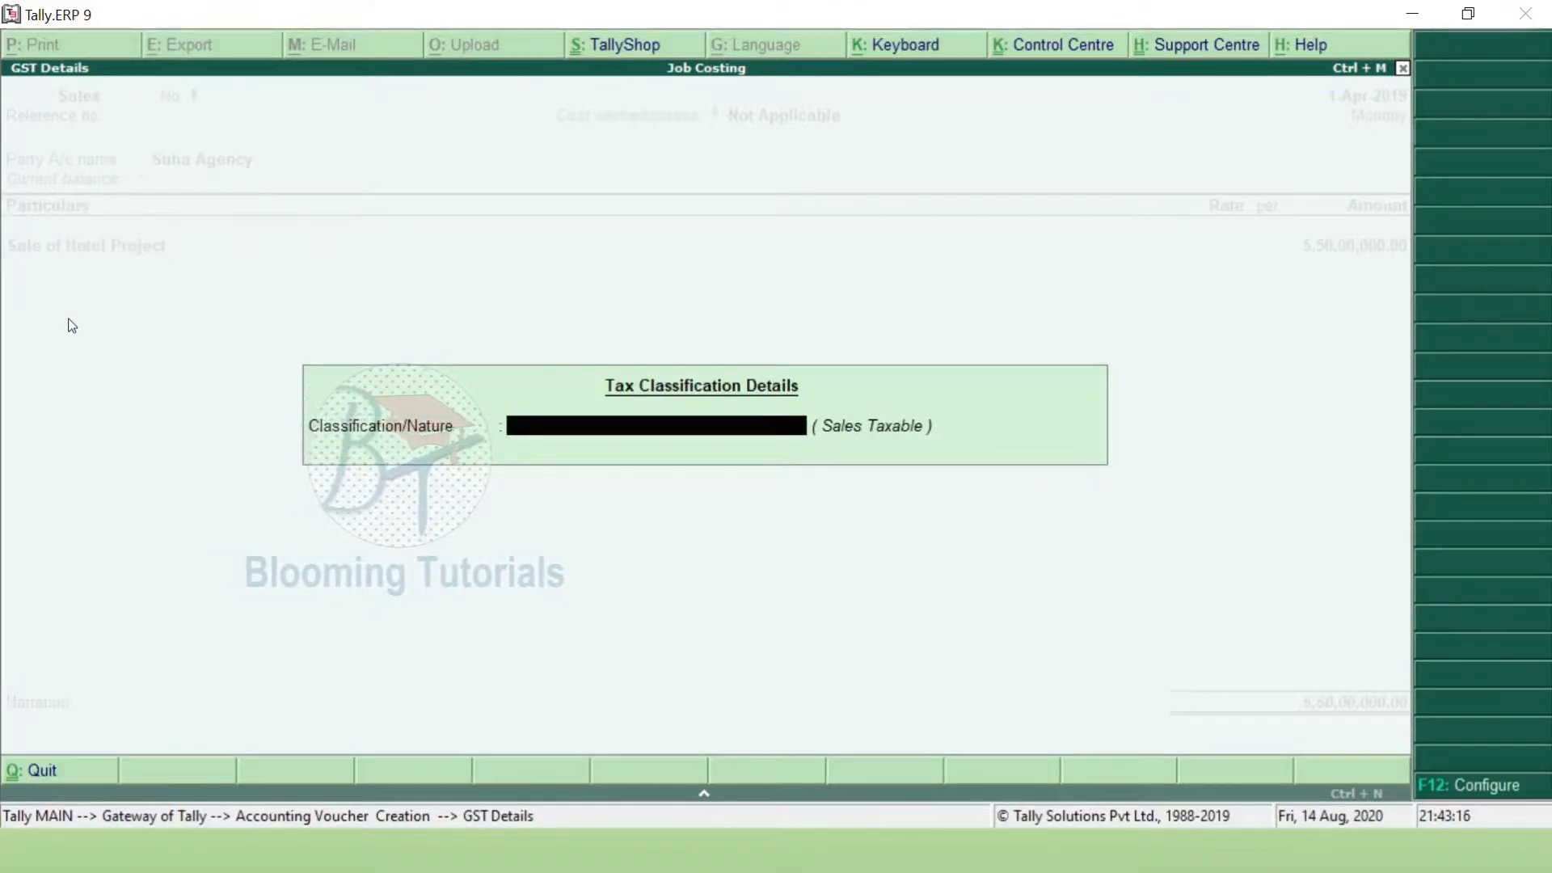
Set the tax classification of the hotel project sale to Sales Taxable.
key(space)
text(Sa)
key(Down)
key(Down)
key(Down)
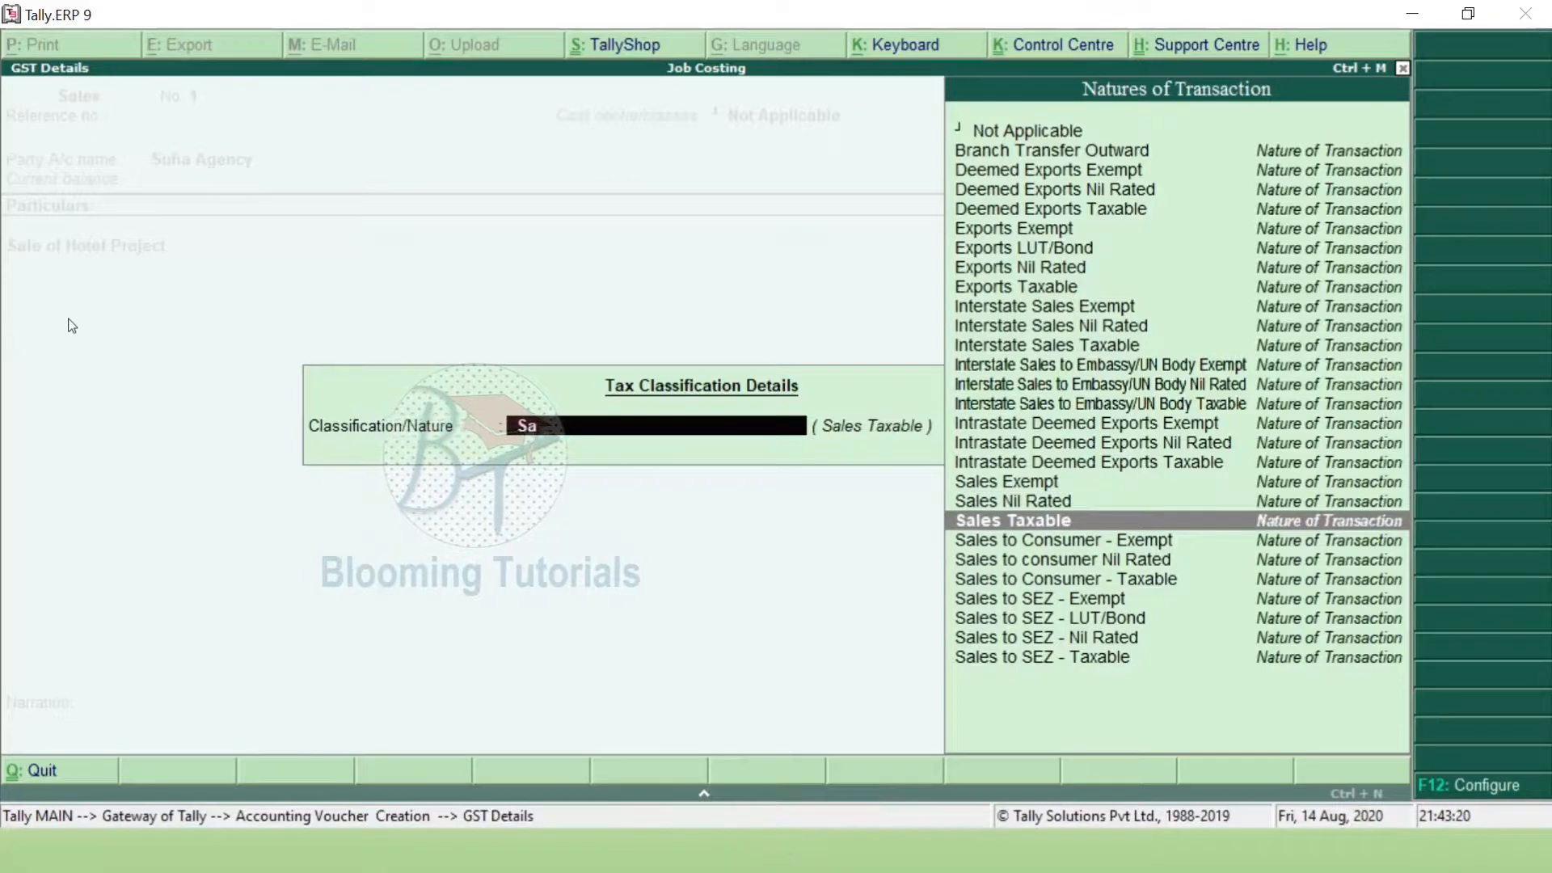
key(Return)
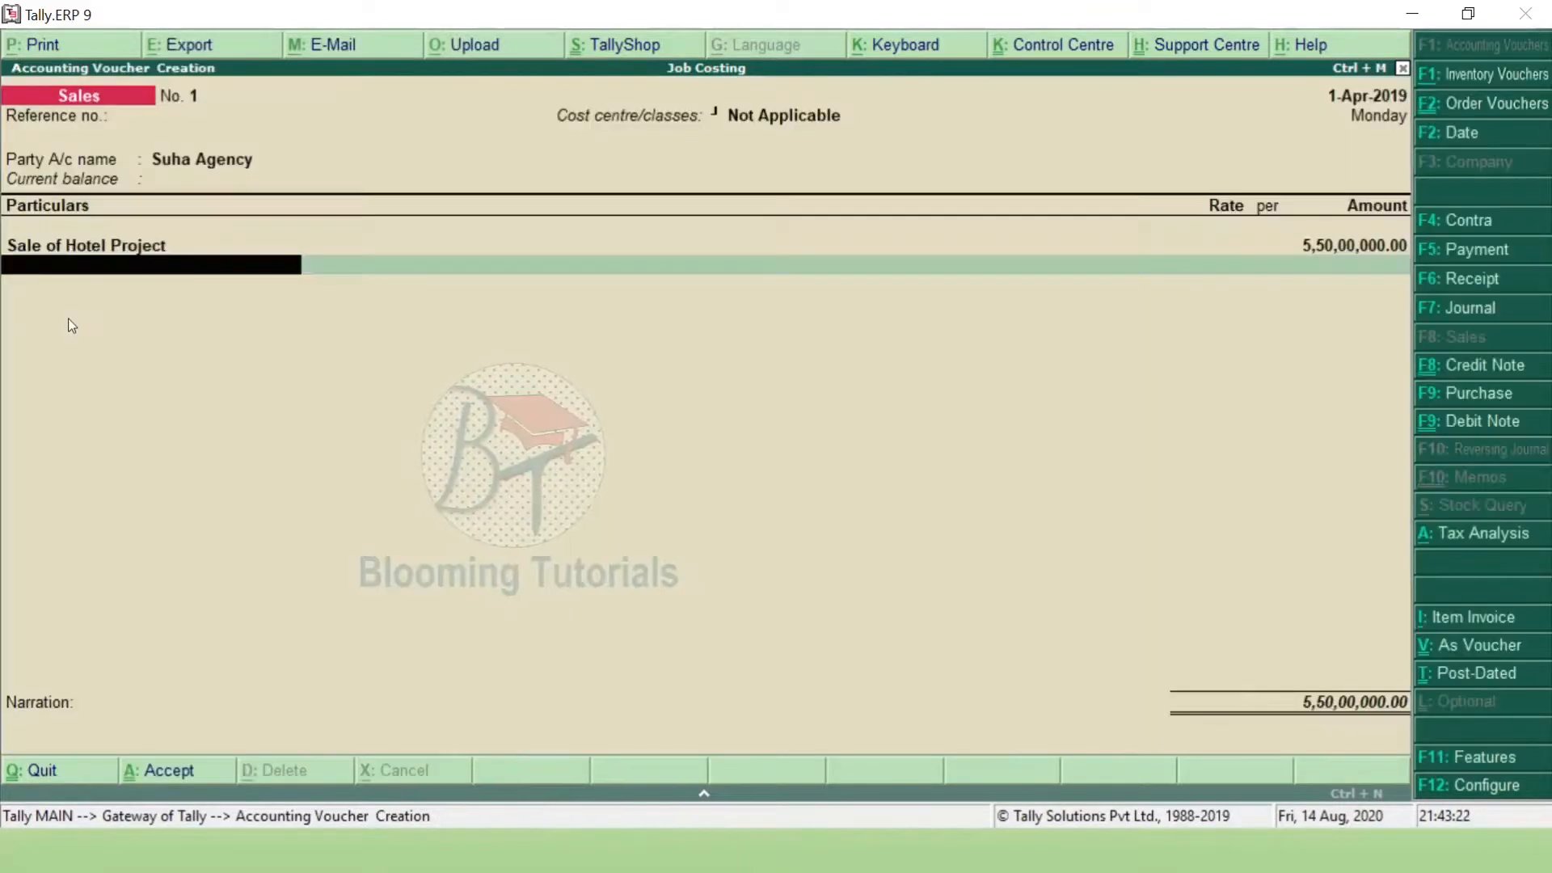
text(O)
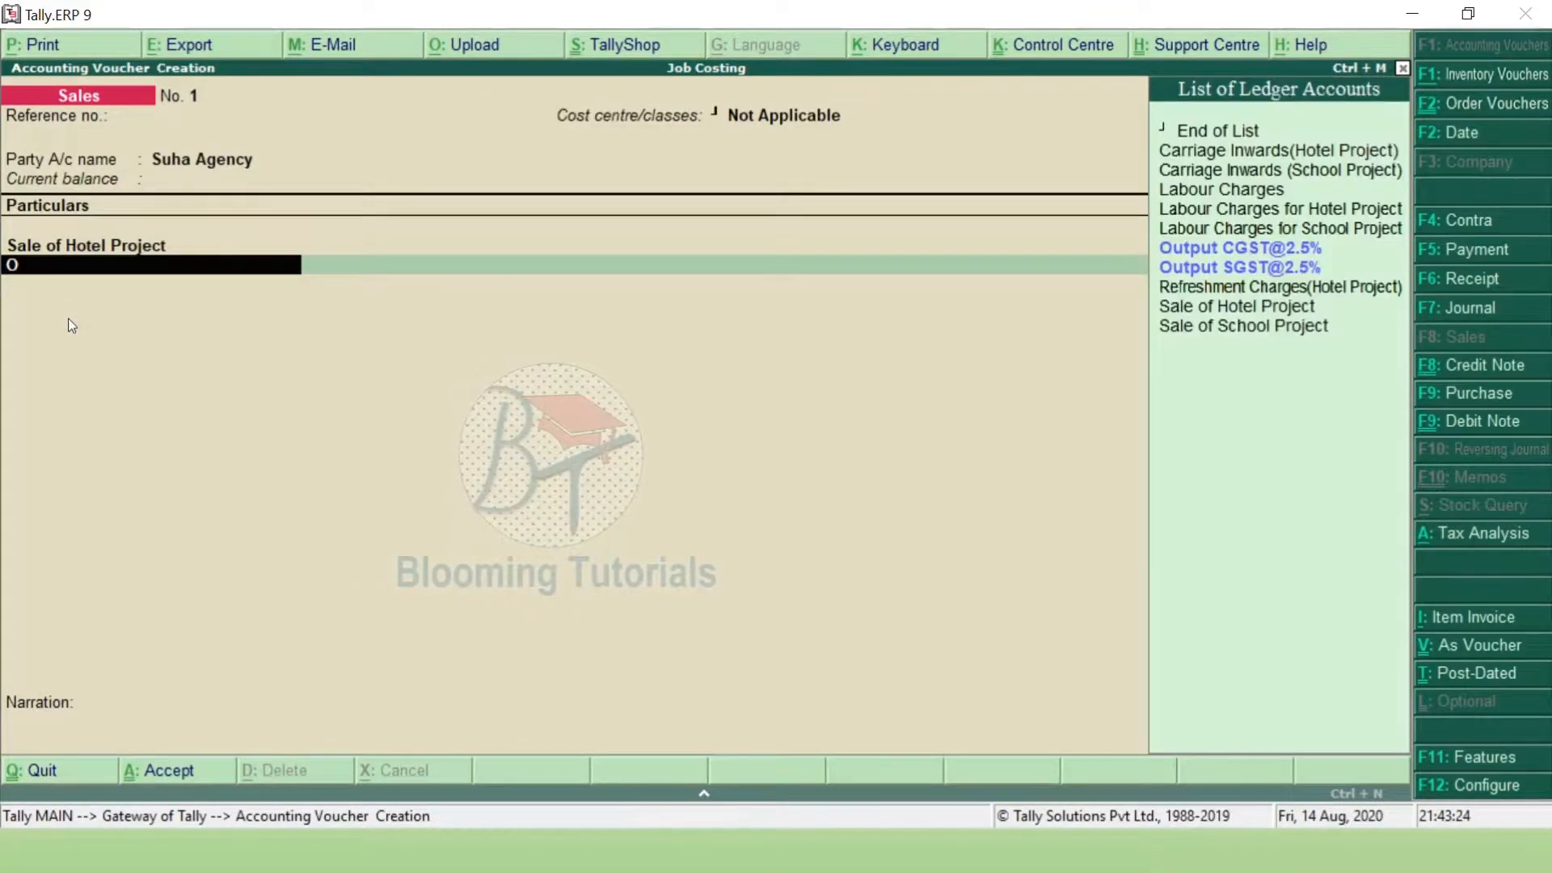
key(Down)
key(Up)
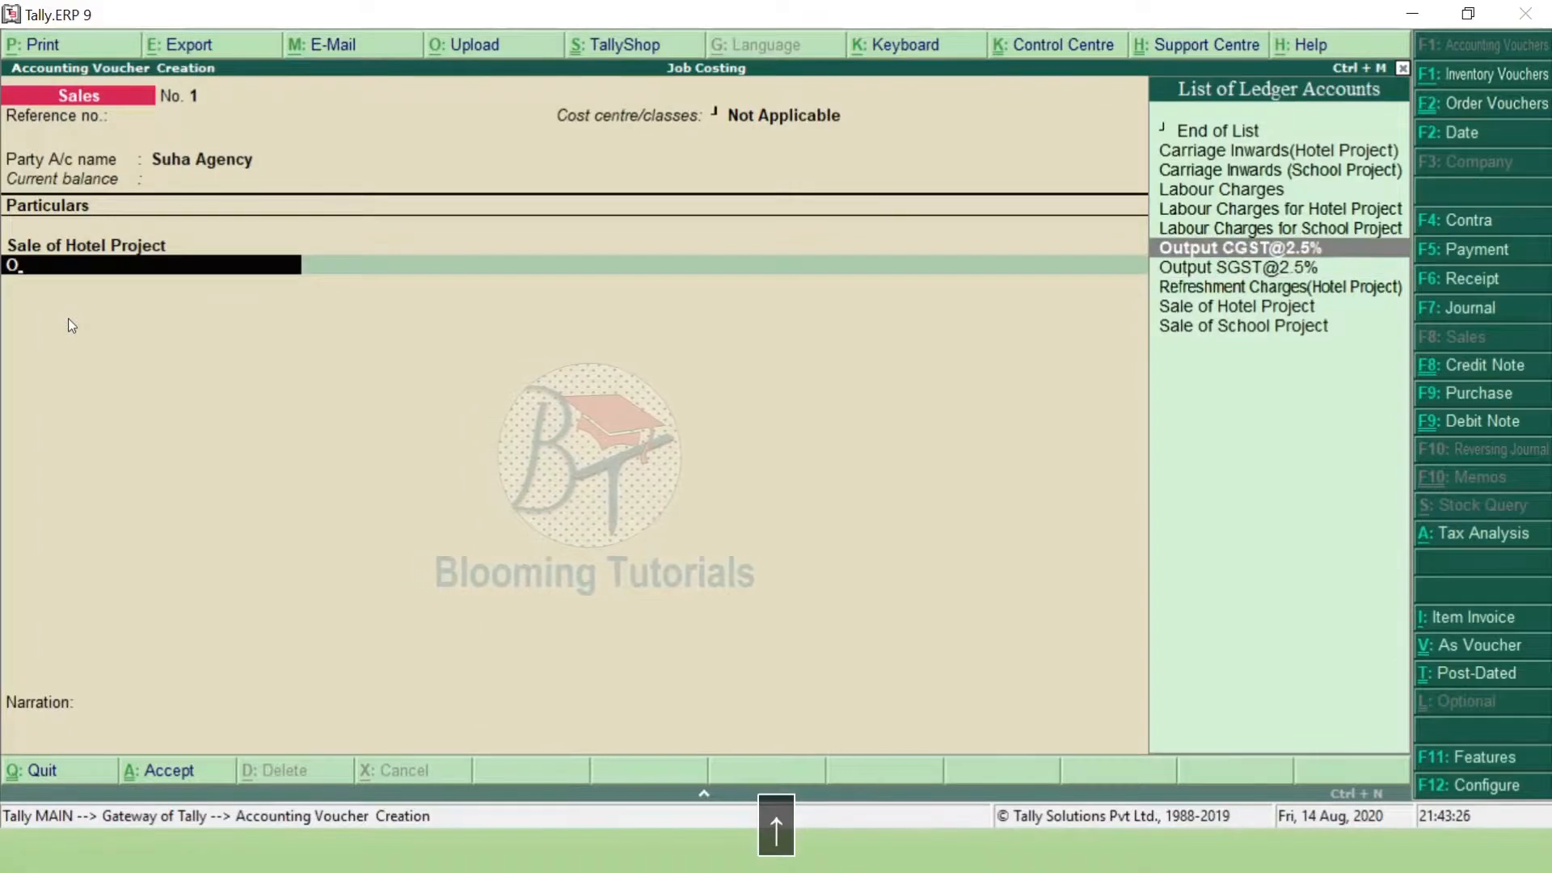
key(Return)
key(Return)
text(O)
key(Down)
key(Return)
key(Return)
key(Return)
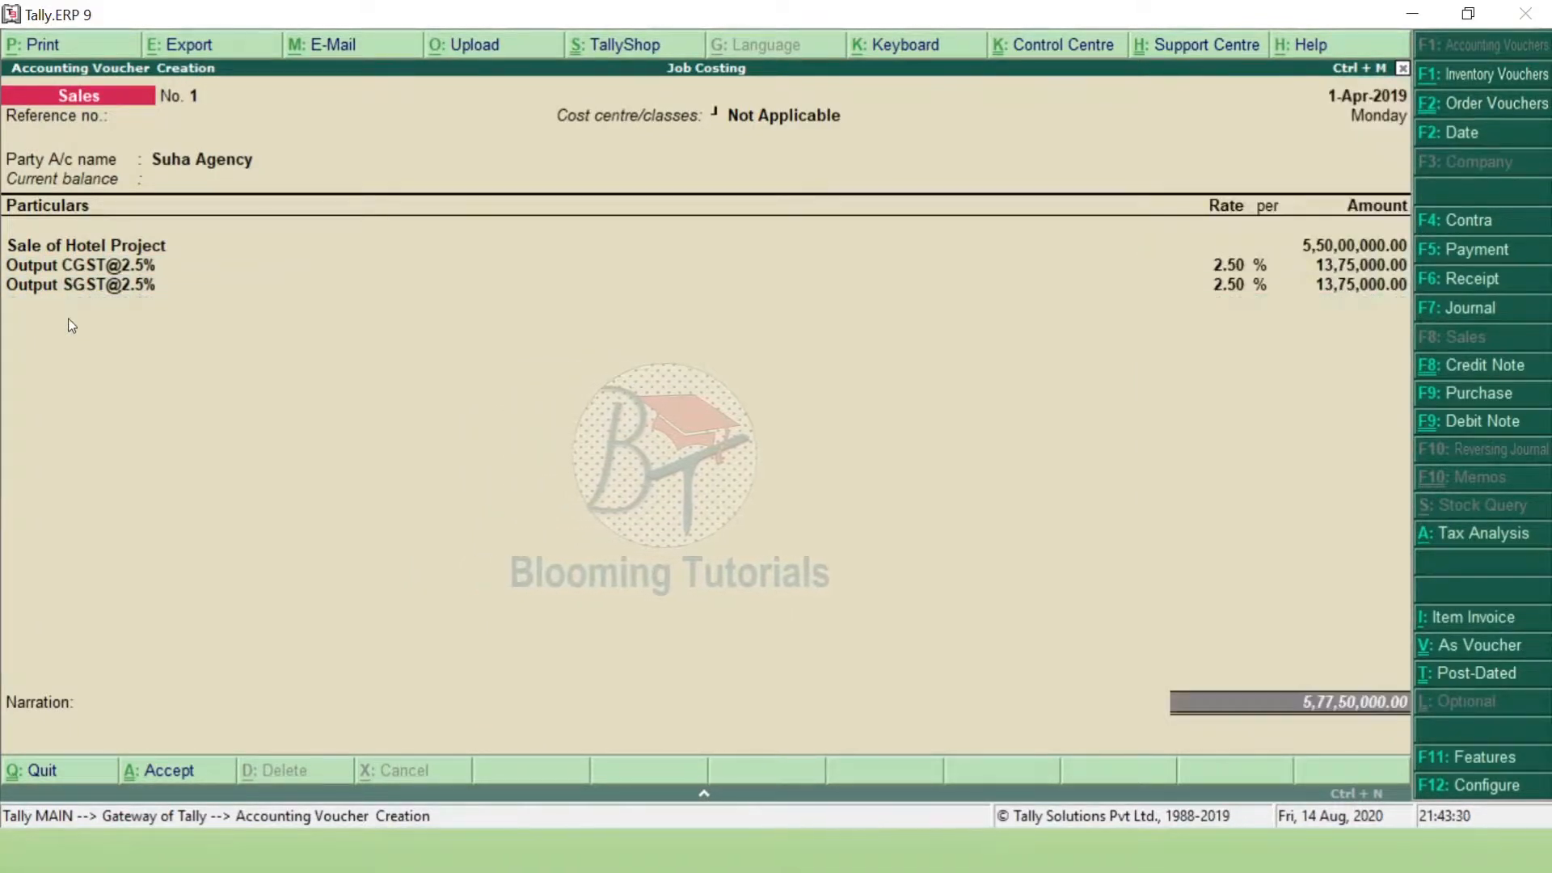
Leave the narration blank, save the hotel project sales voucher and exit voucher entry.
key(Return)
key(Return)
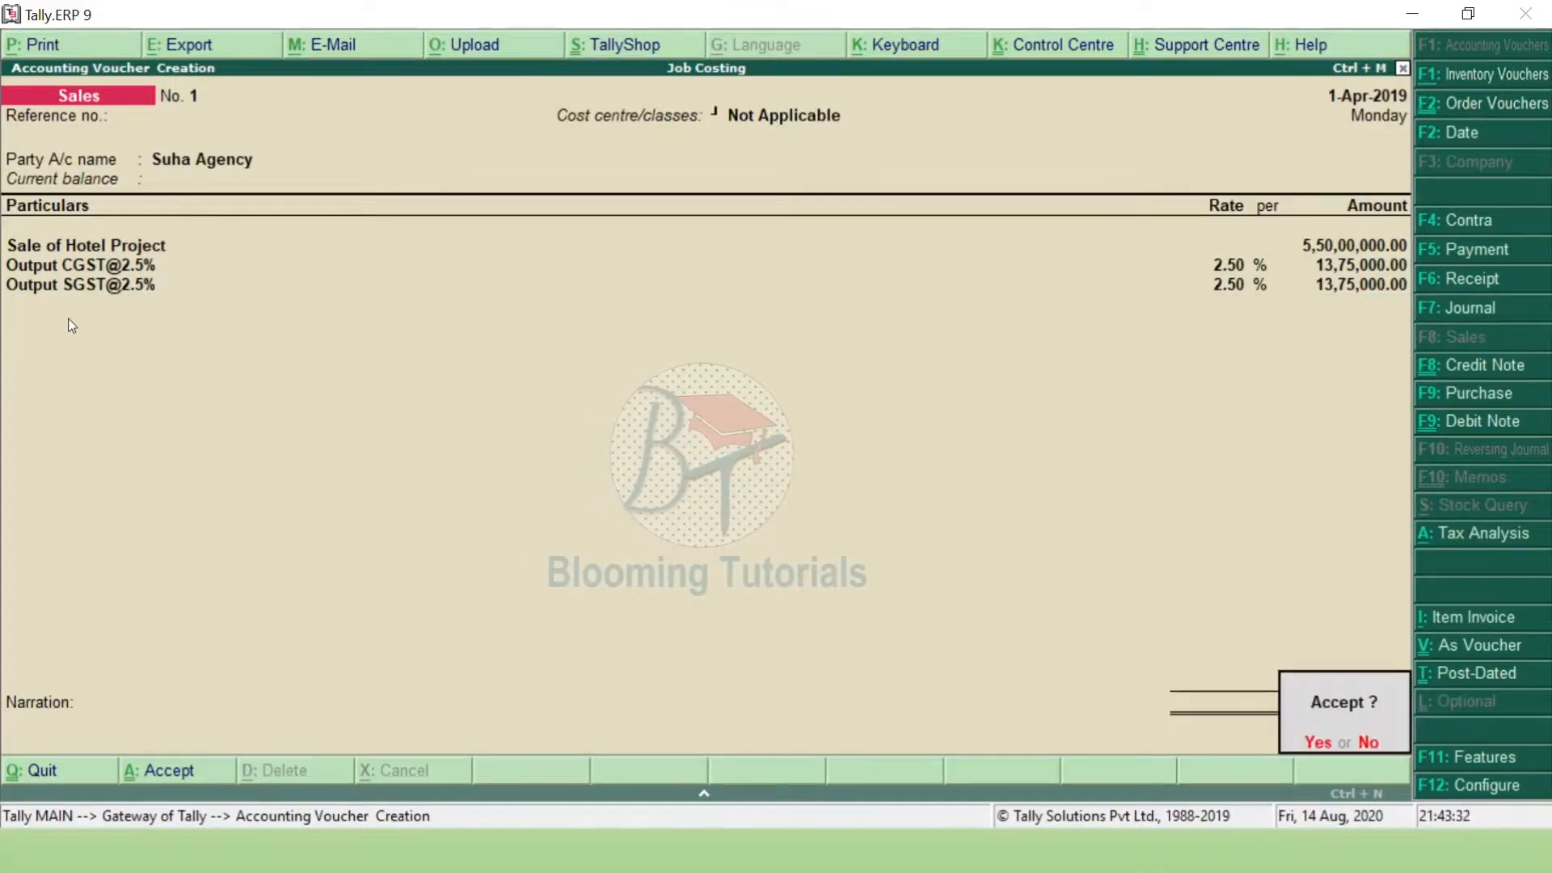
key(Return)
key(Escape)
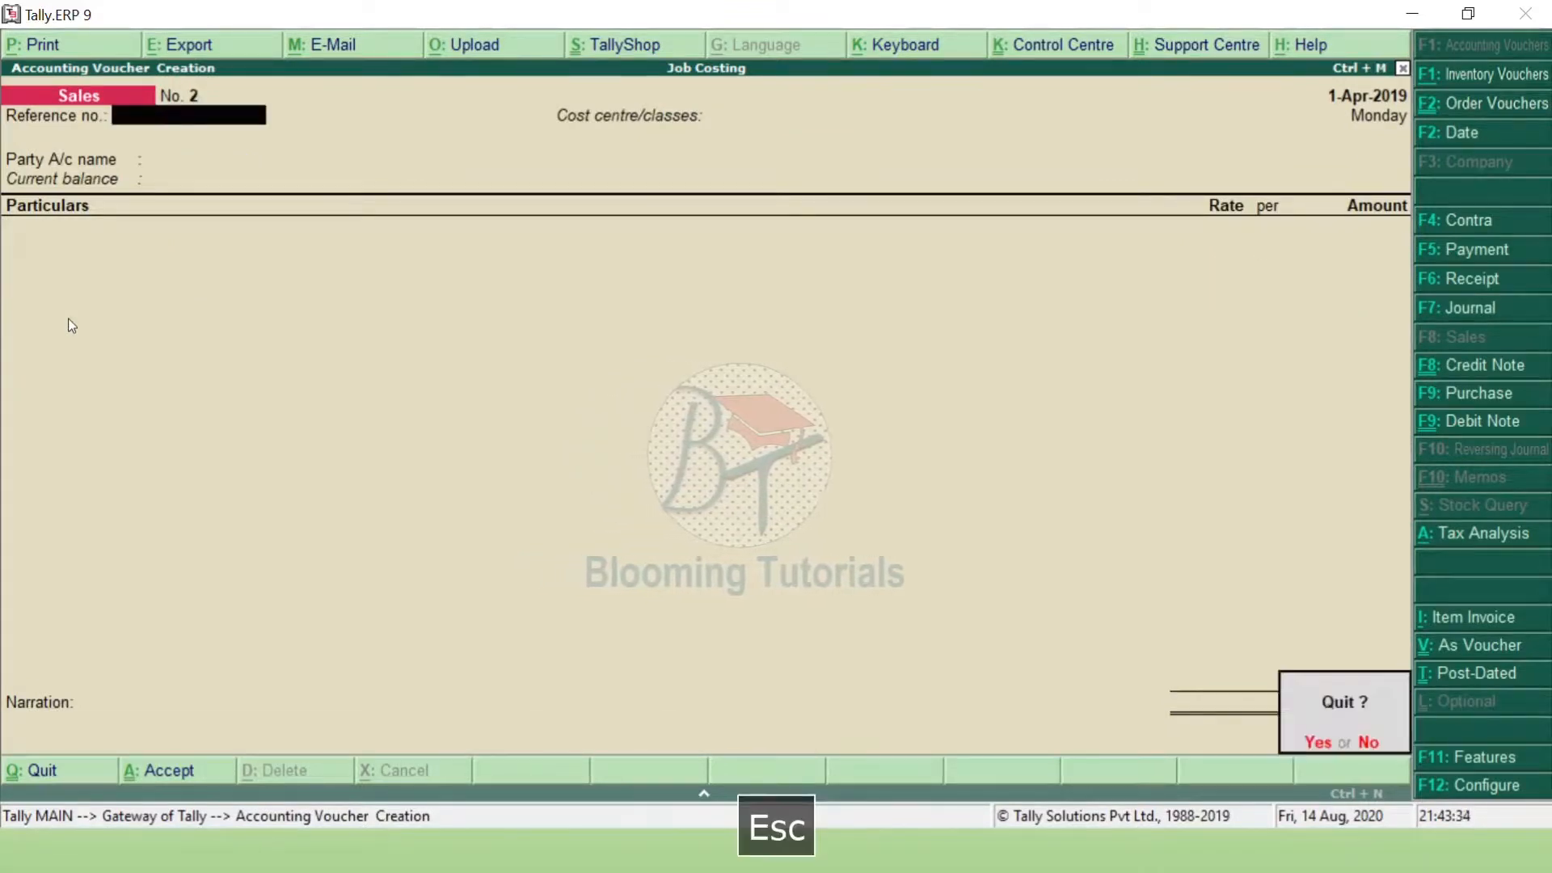
key(Escape)
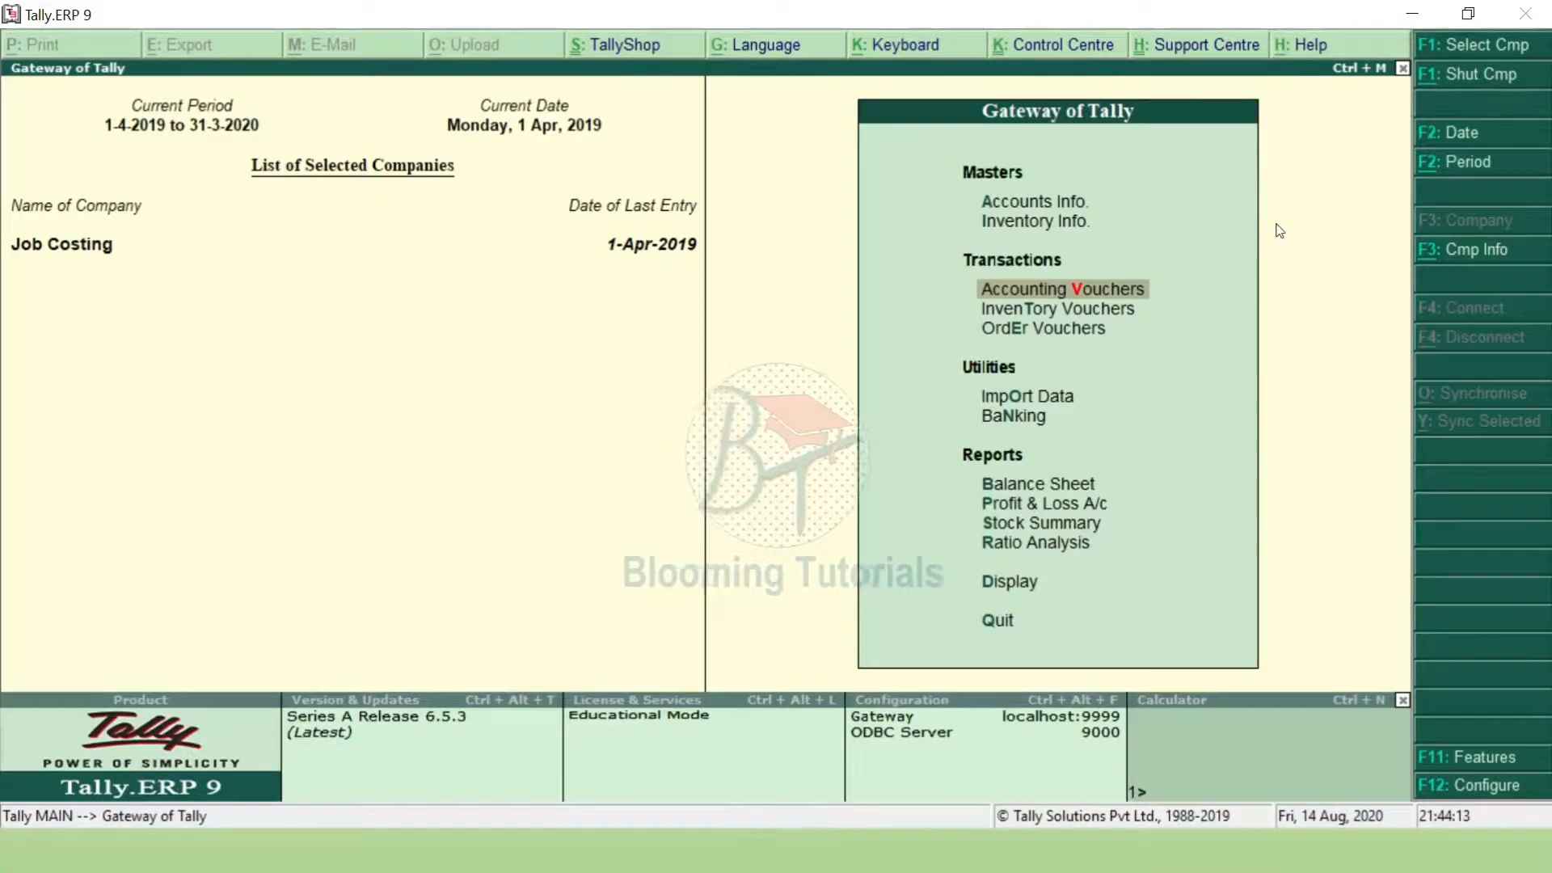
Display the Job Work Analysis report from the inventory statements for the Hotel Project.
key(Down)
key(Down)
key(Down)
key(Down)
key(Down)
key(Down)
key(Down)
key(Down)
key(Down)
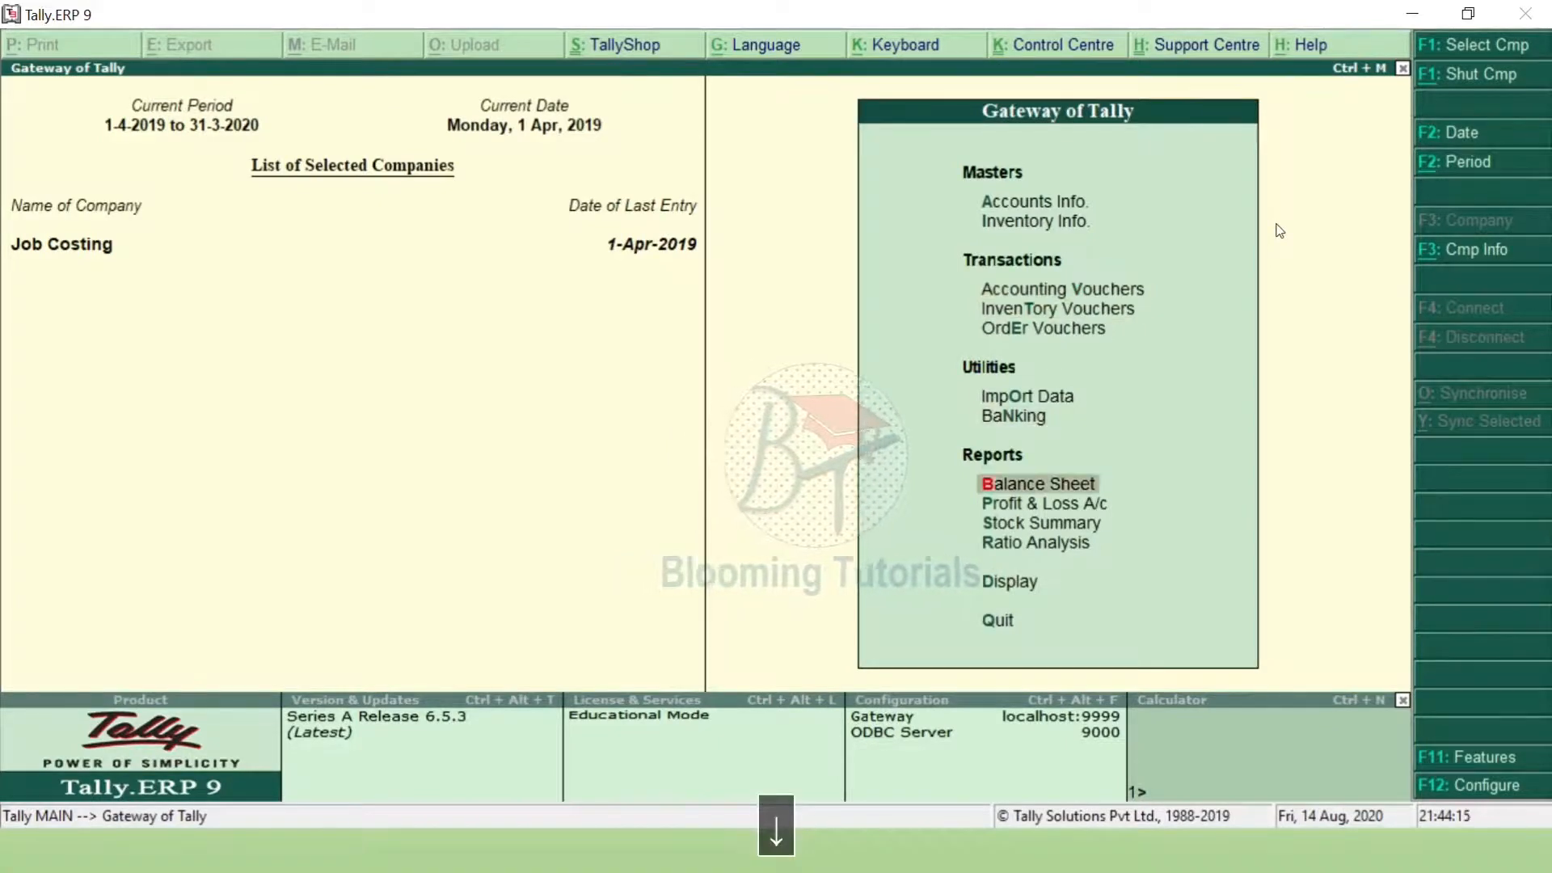
key(Return)
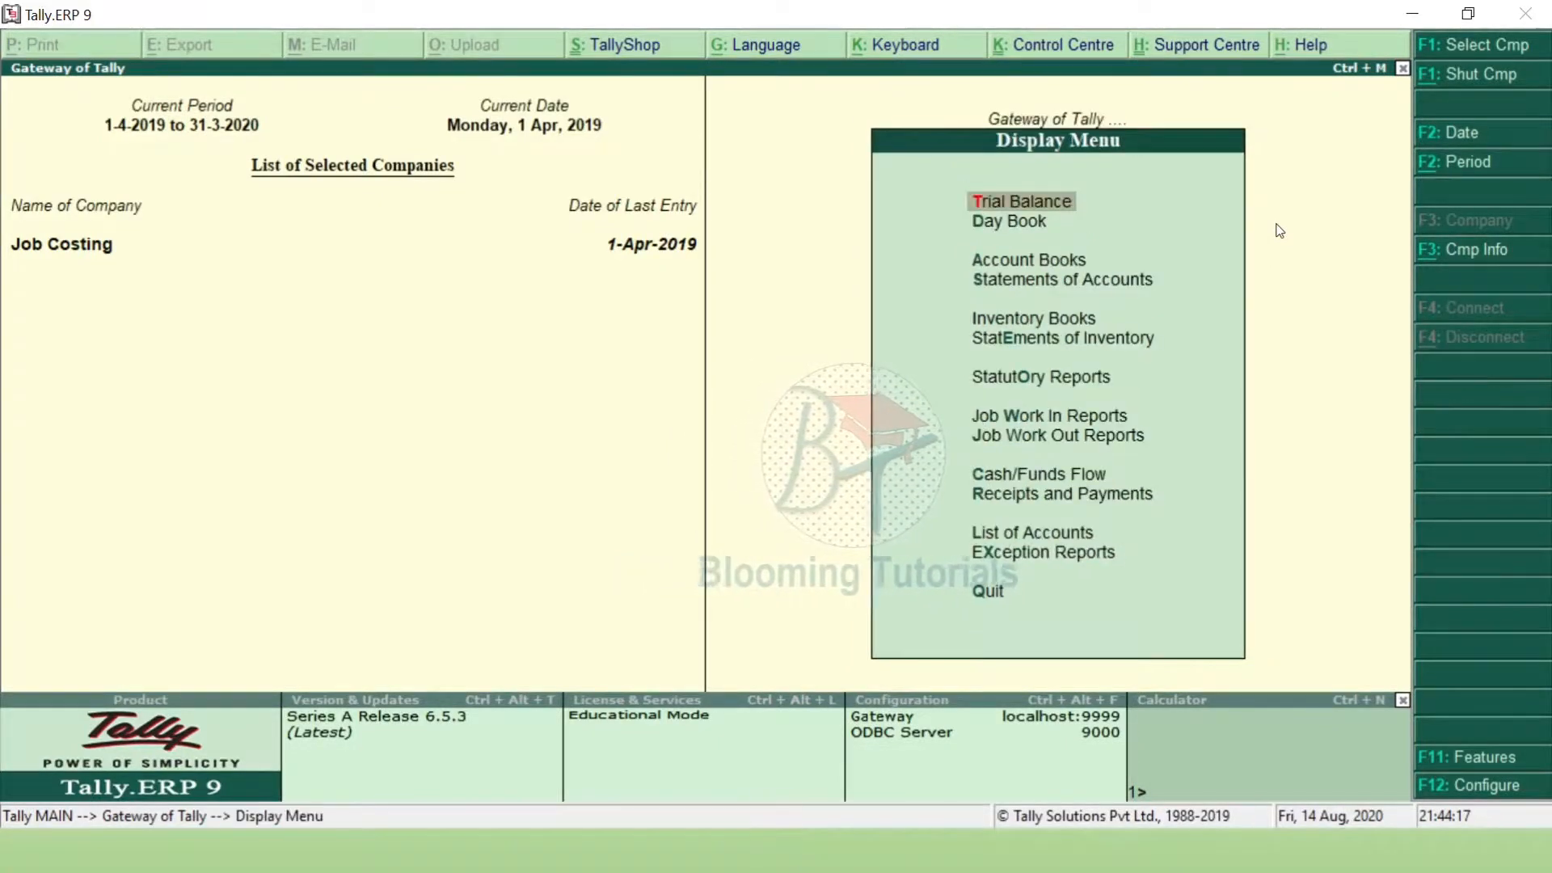
key(Down)
key(Down)
key(Down)
key(Down)
key(Down)
key(Return)
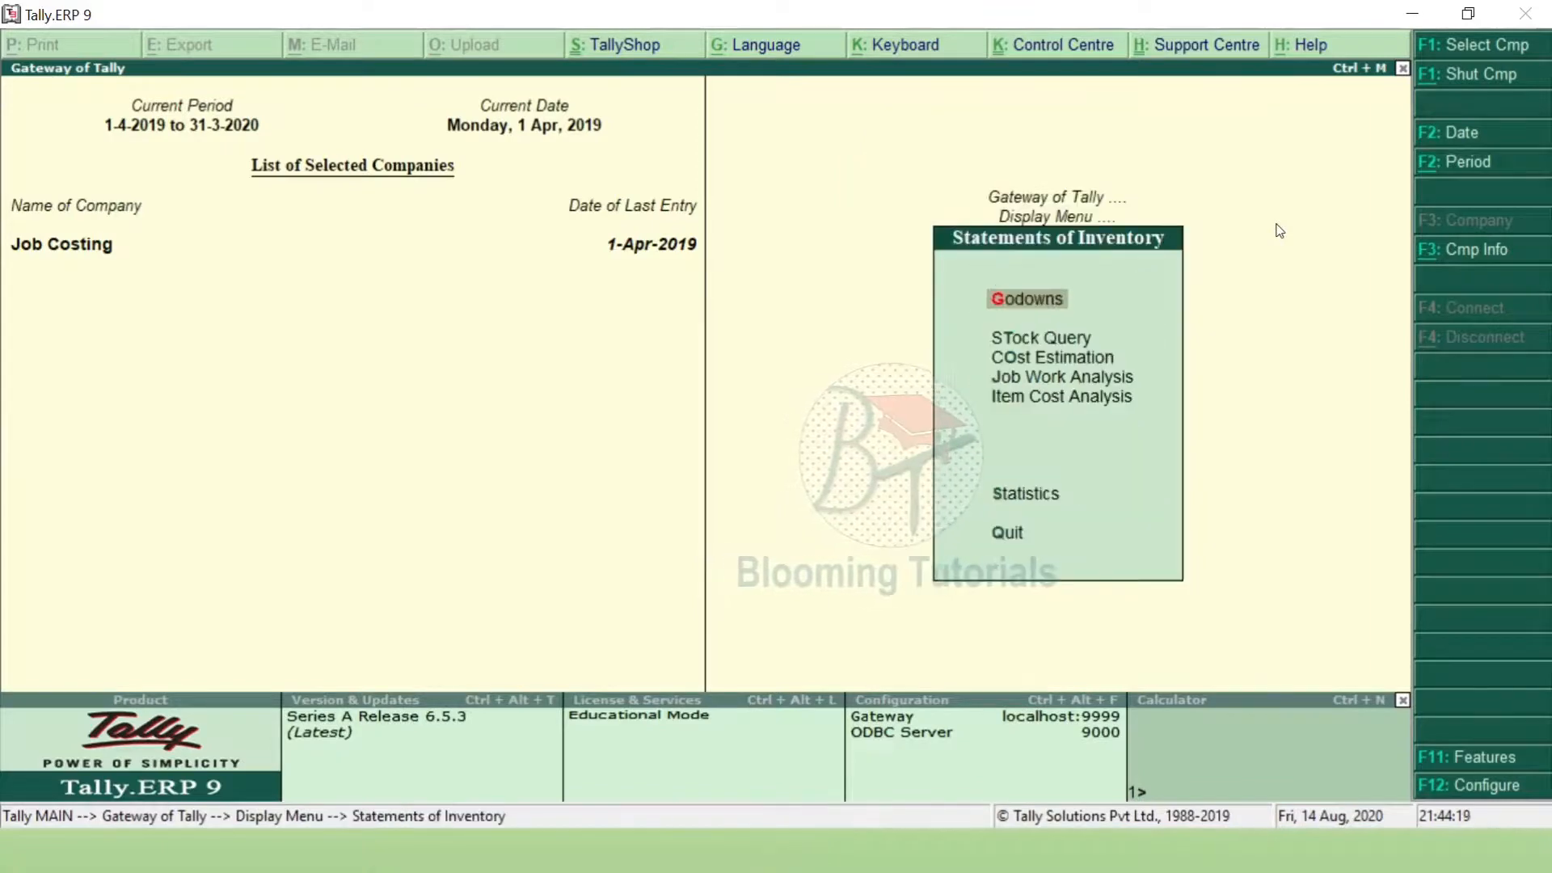
key(Down)
key(Return)
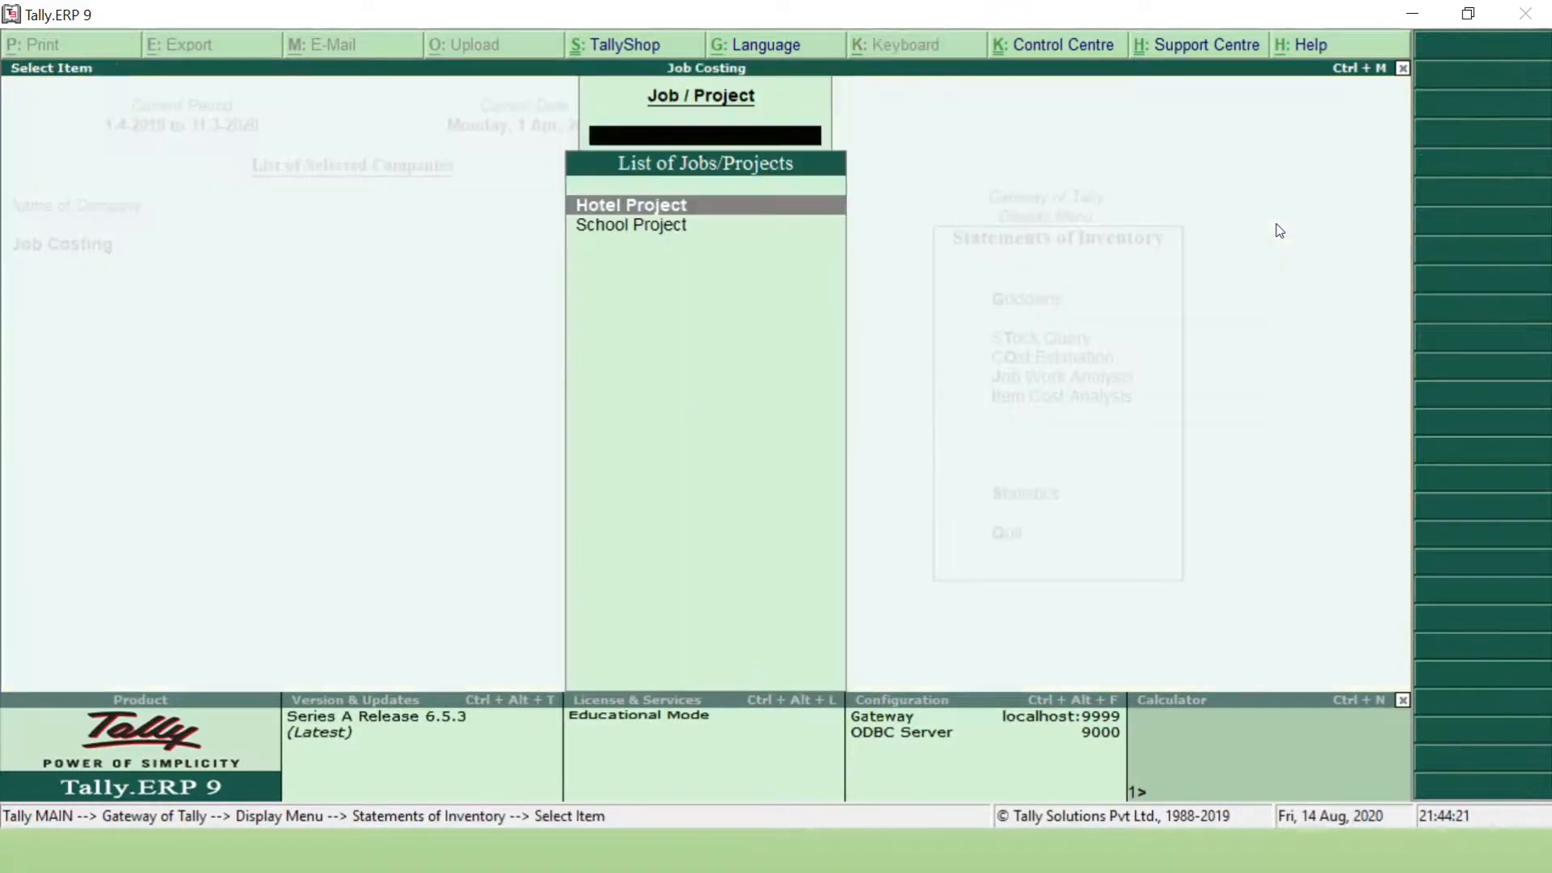
key(Return)
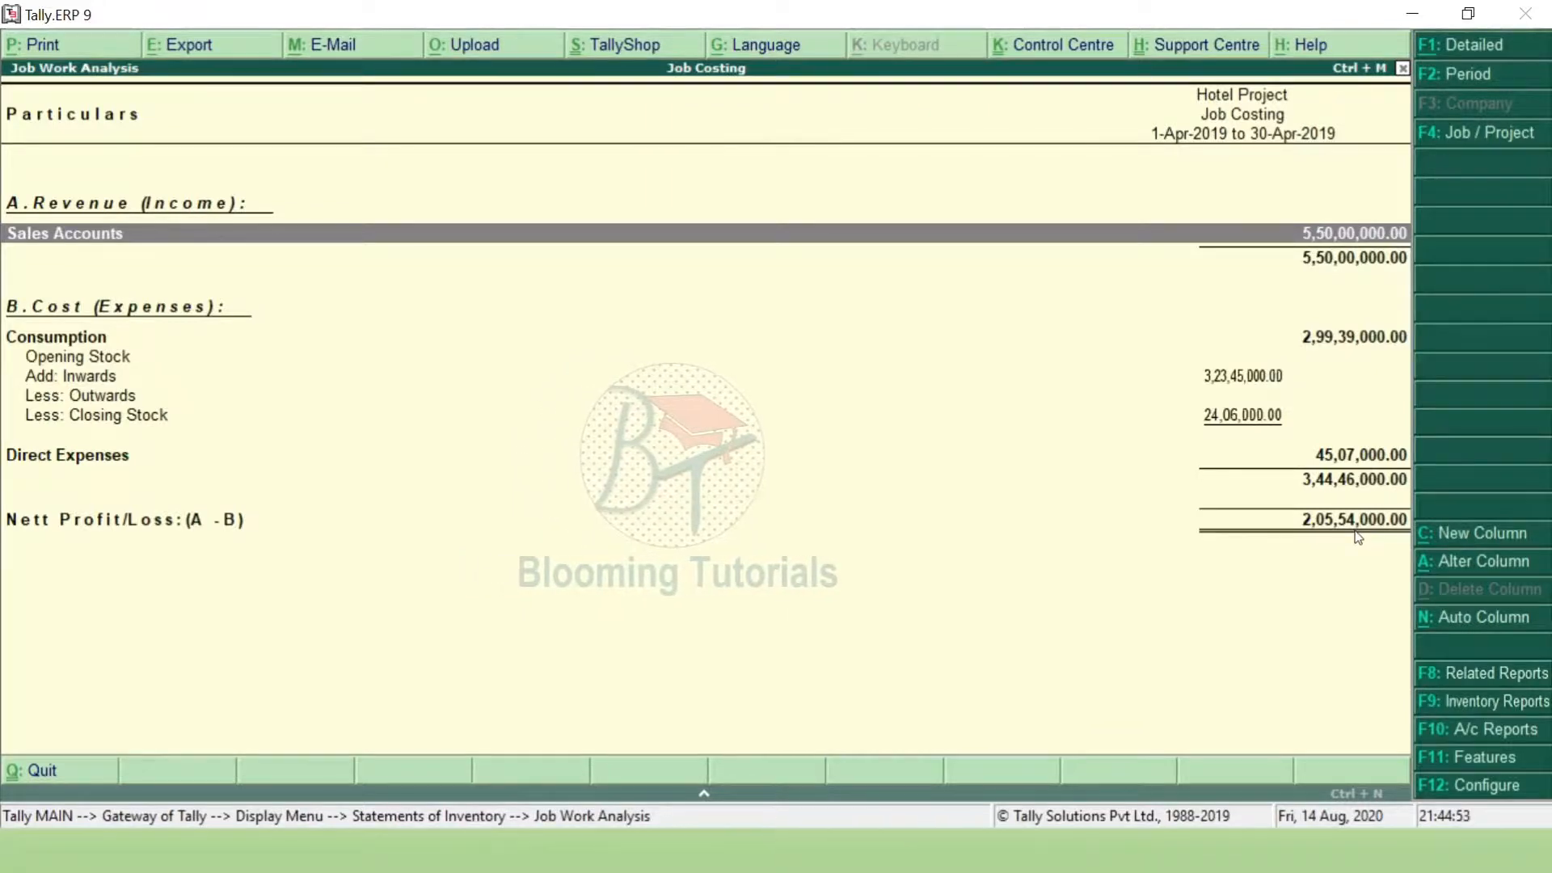
Show the Hotel Project analysis in detail and examine its sales, consumption, direct expenses and net profit.
key(alt+F1)
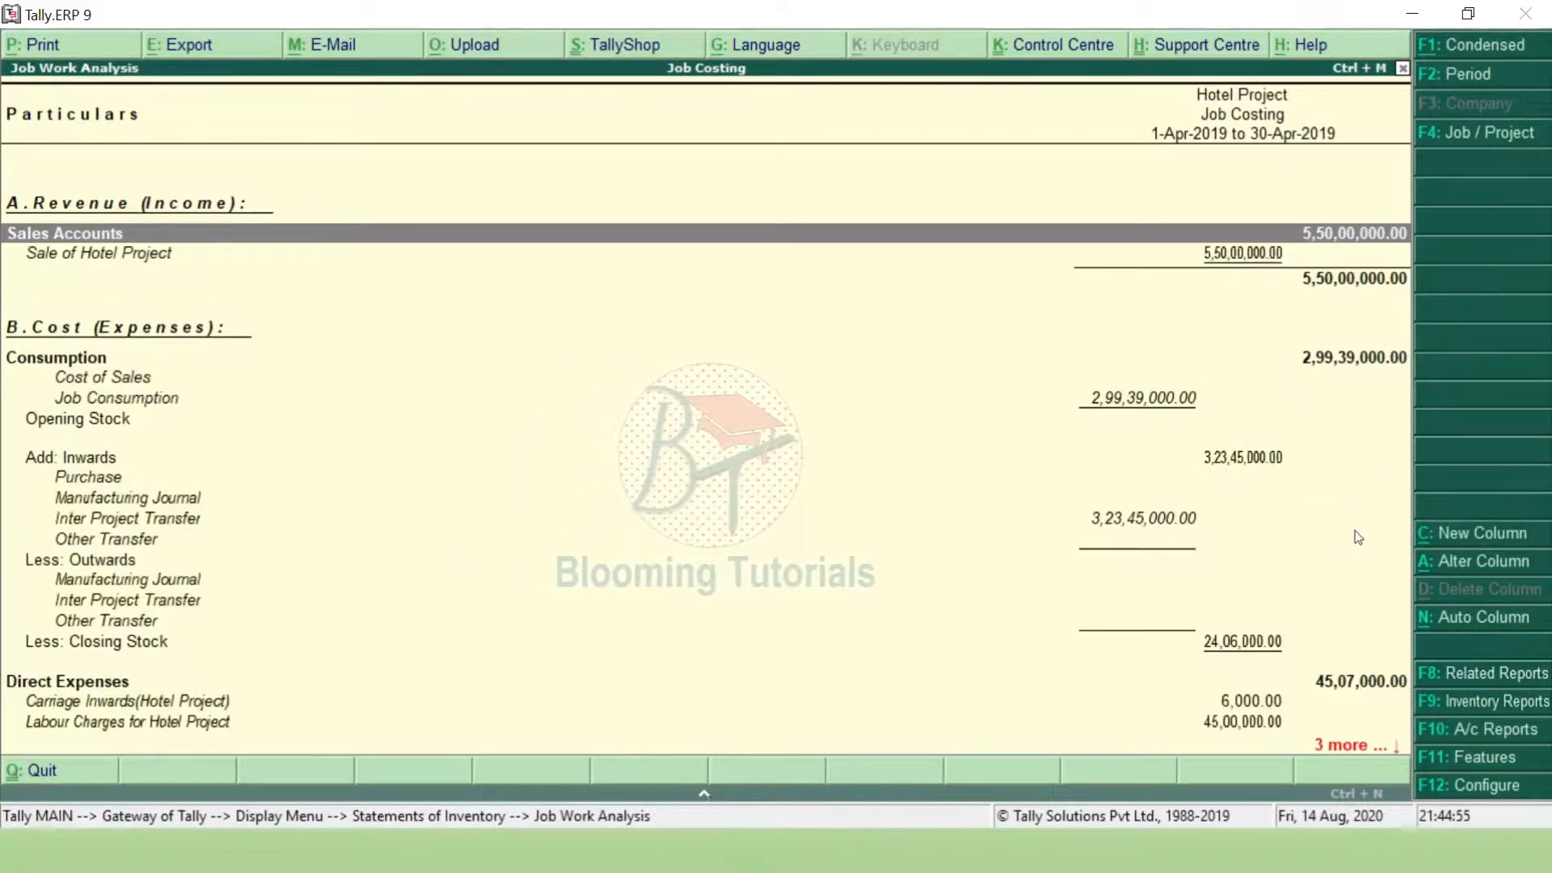
key(Down)
key(Down)
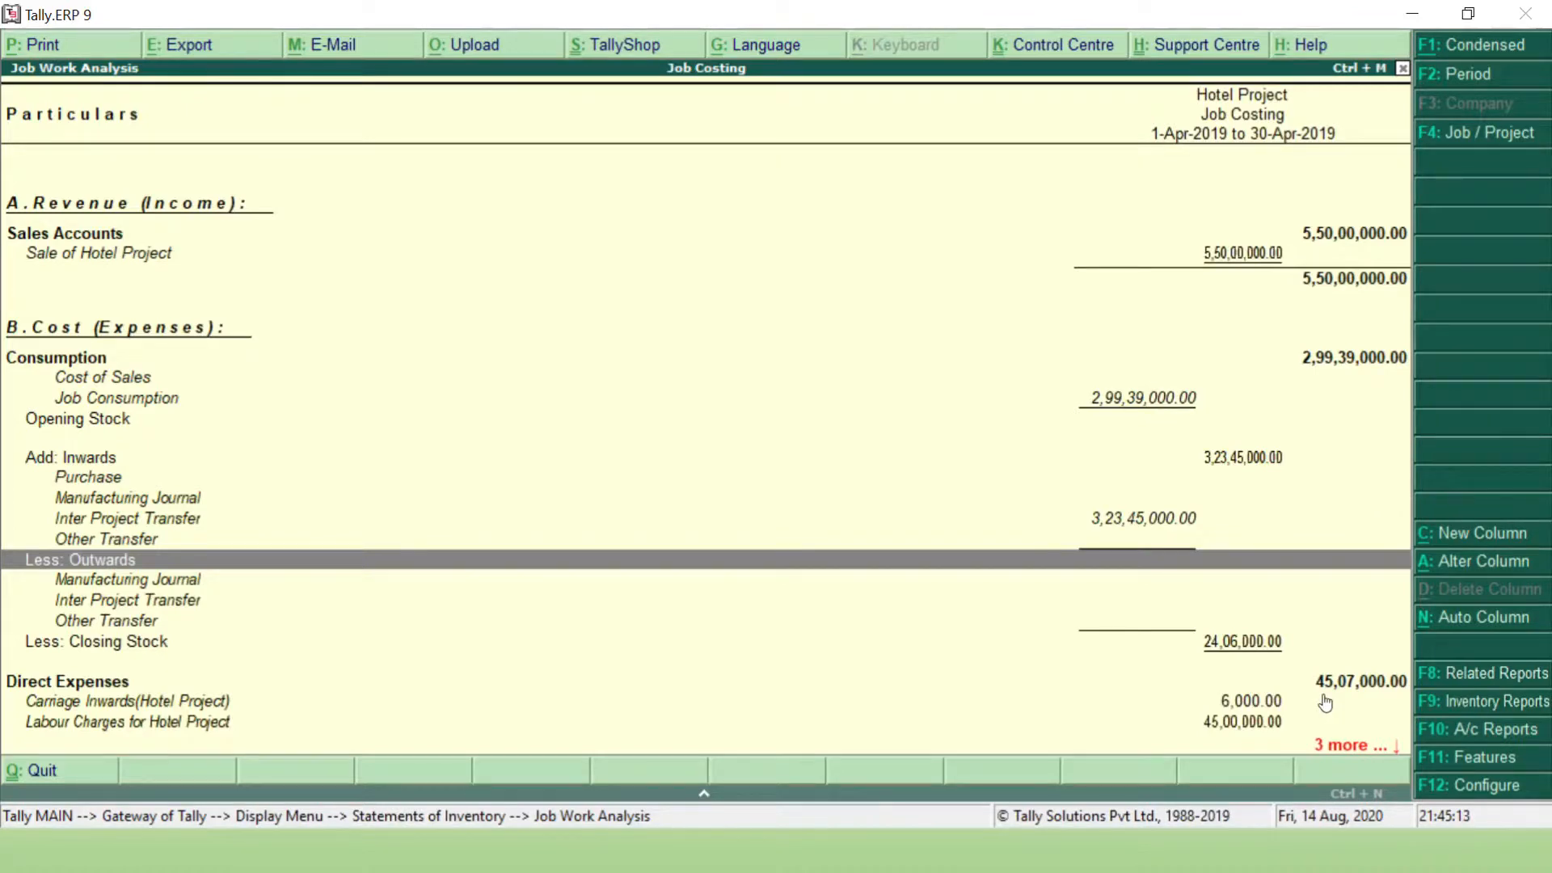
key(Down)
key(Down)
key(Down)
key(Down)
key(Down)
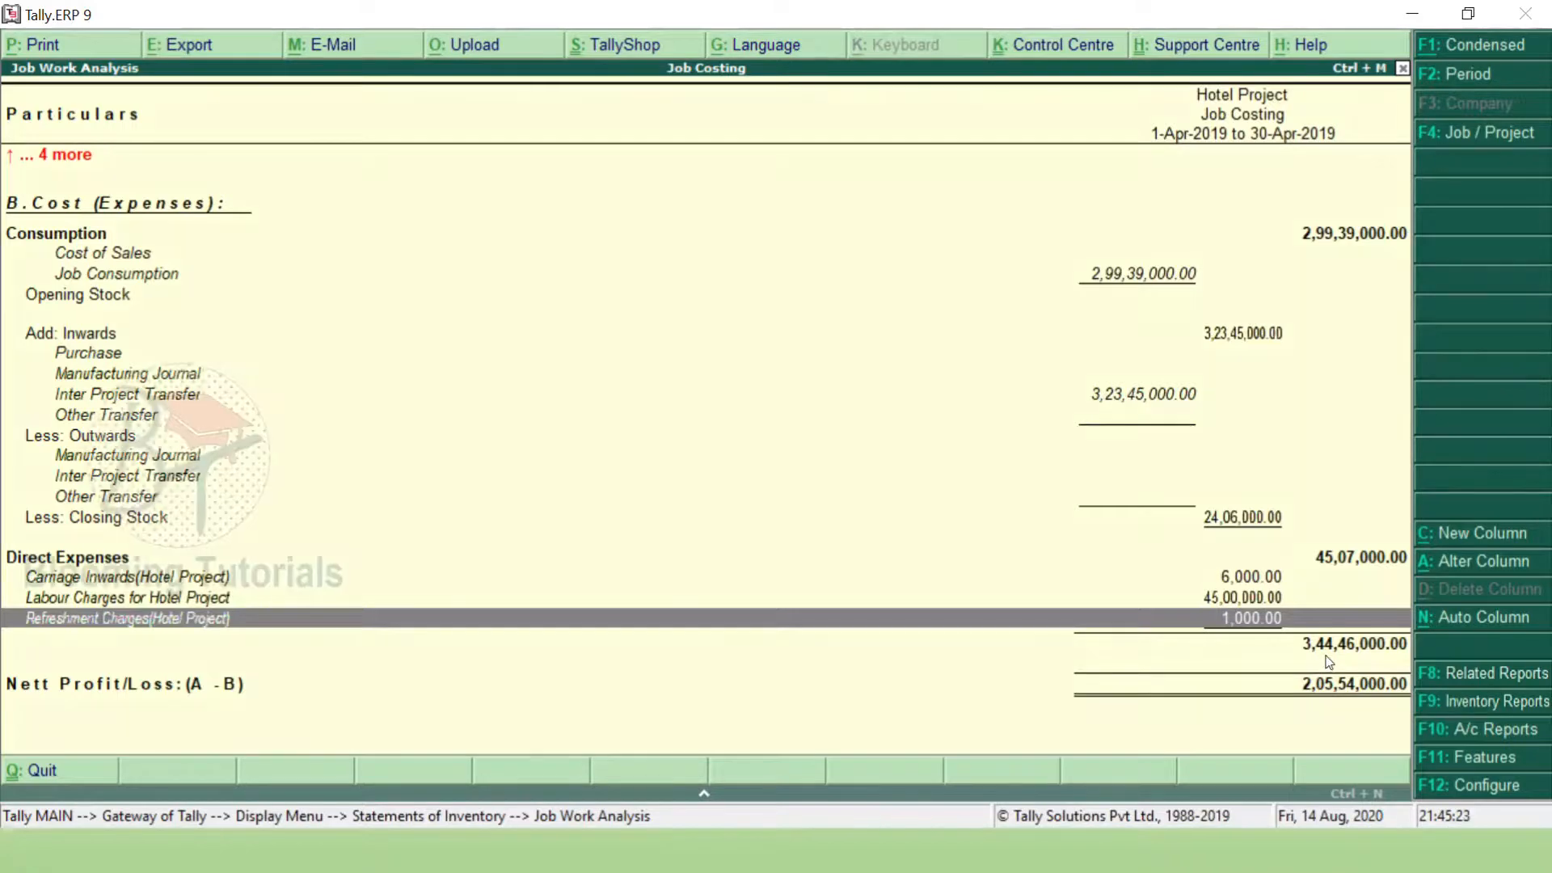
key(Up)
key(Page_Up)
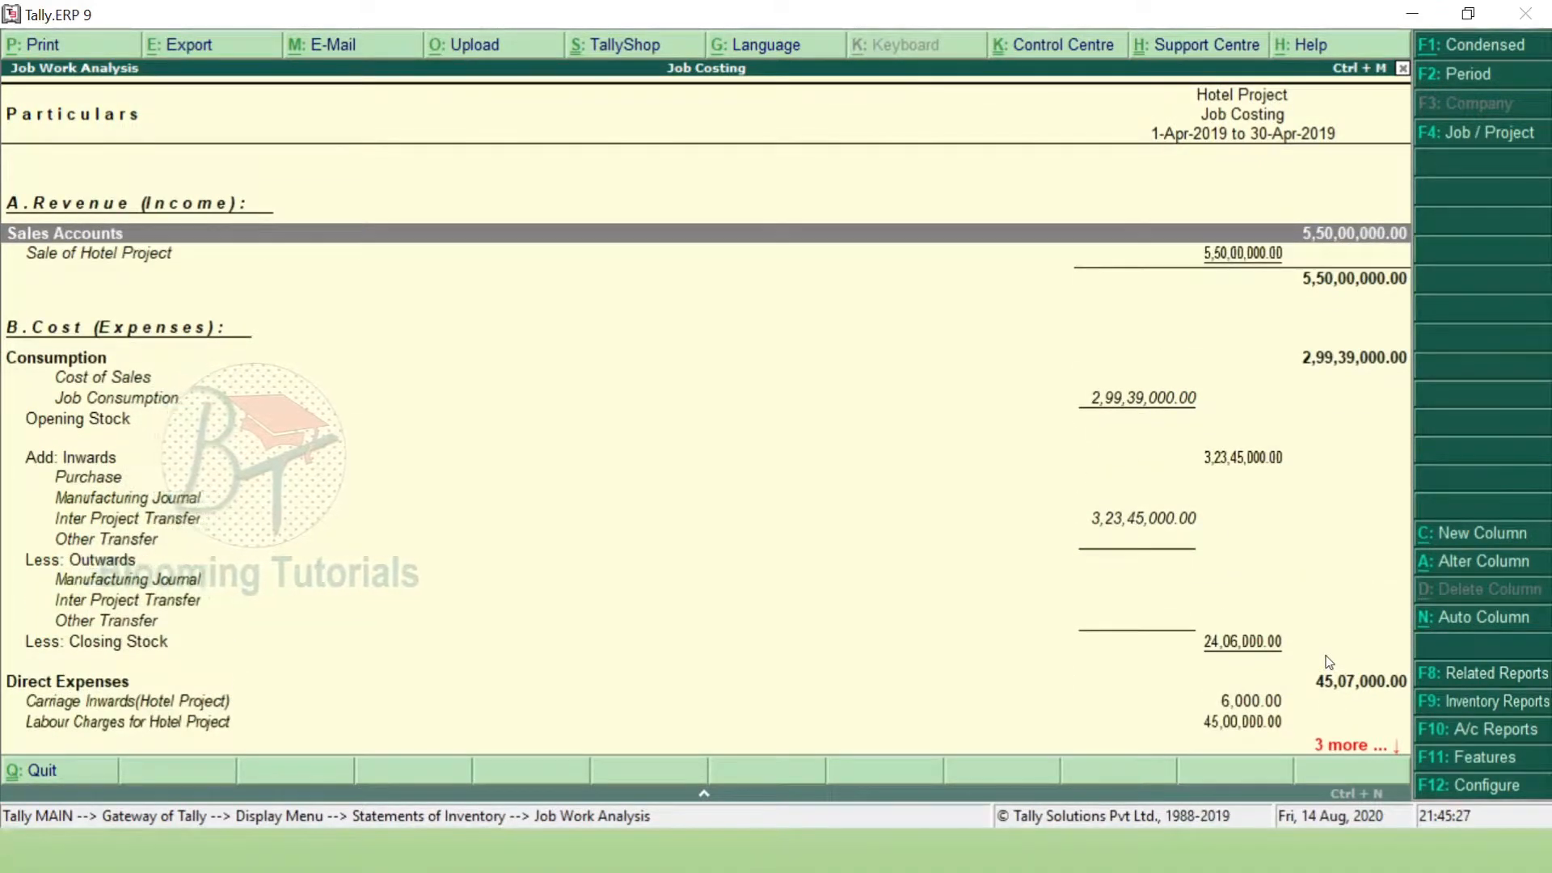
key(Down)
key(Down)
key(Down)
key(Down)
key(Down)
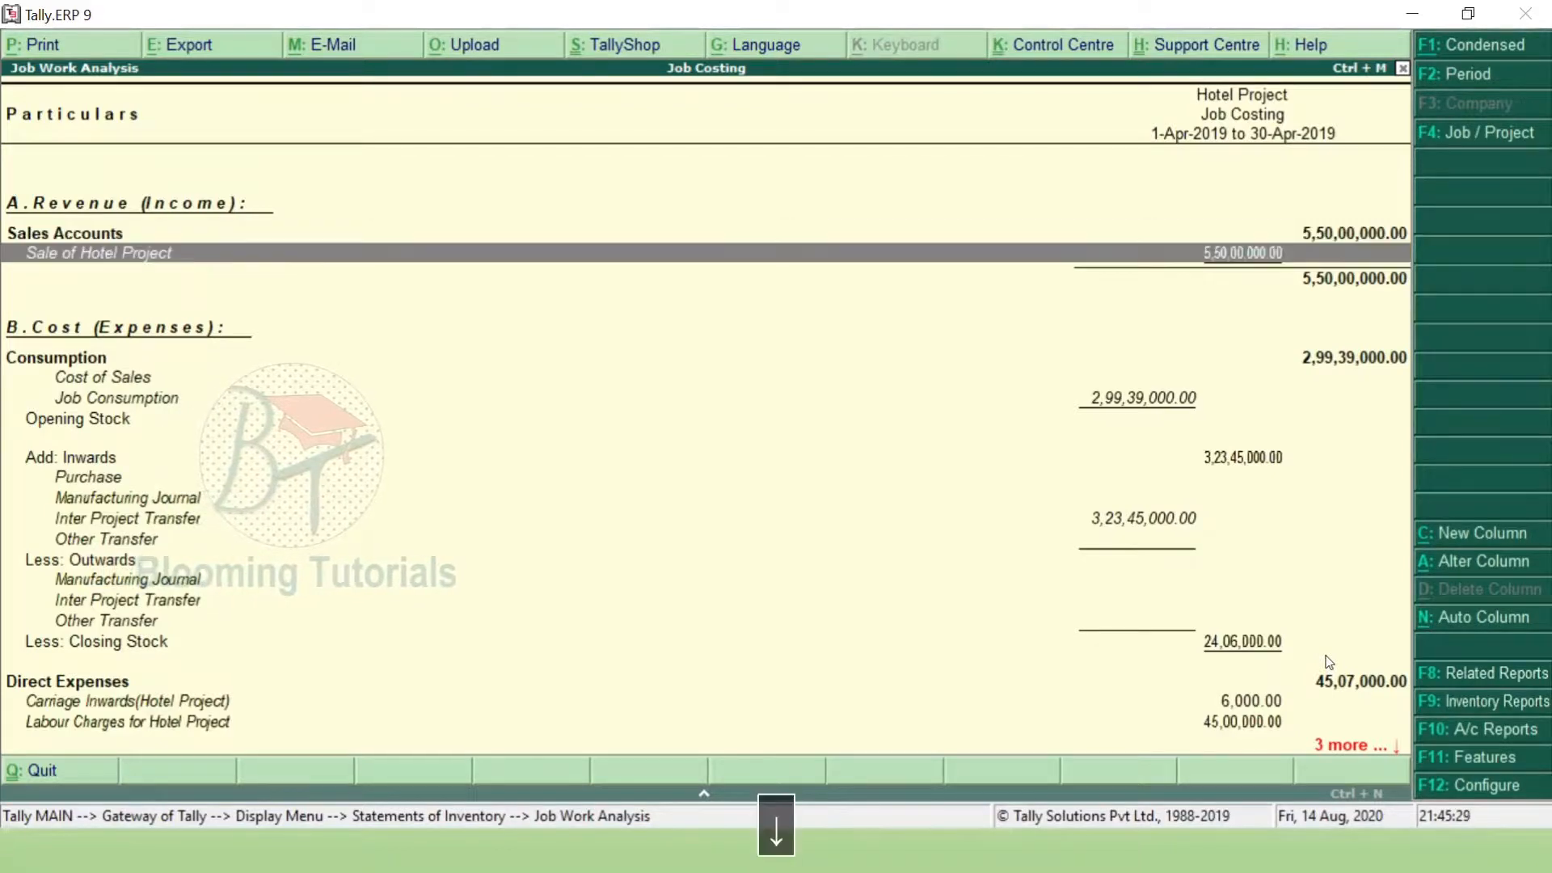
key(Down)
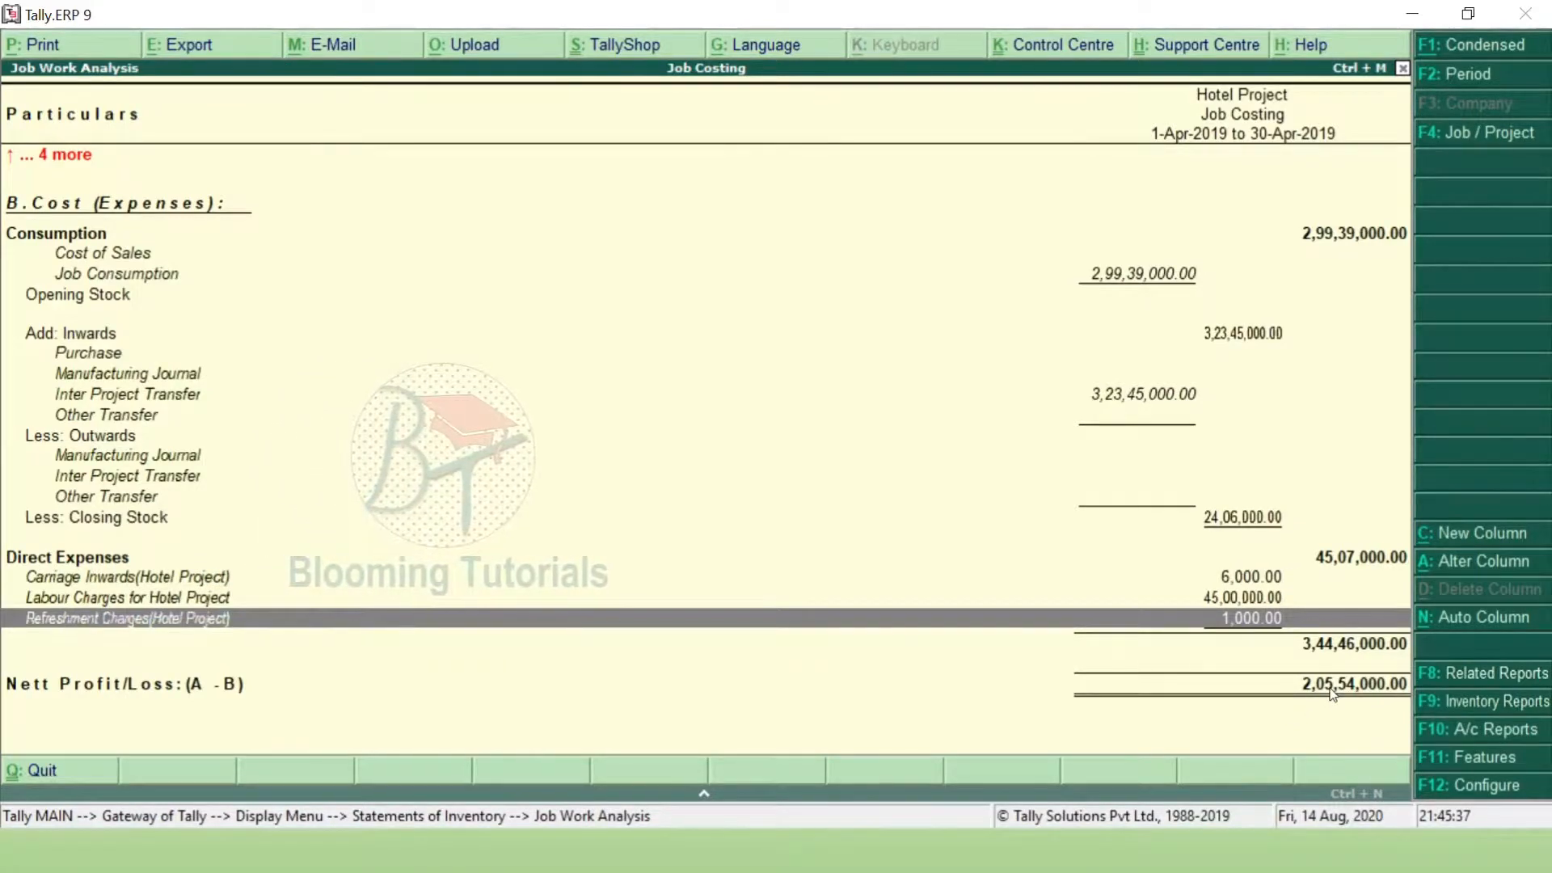
Return the Hotel Project analysis to its condensed view and close the report.
key(alt+F1)
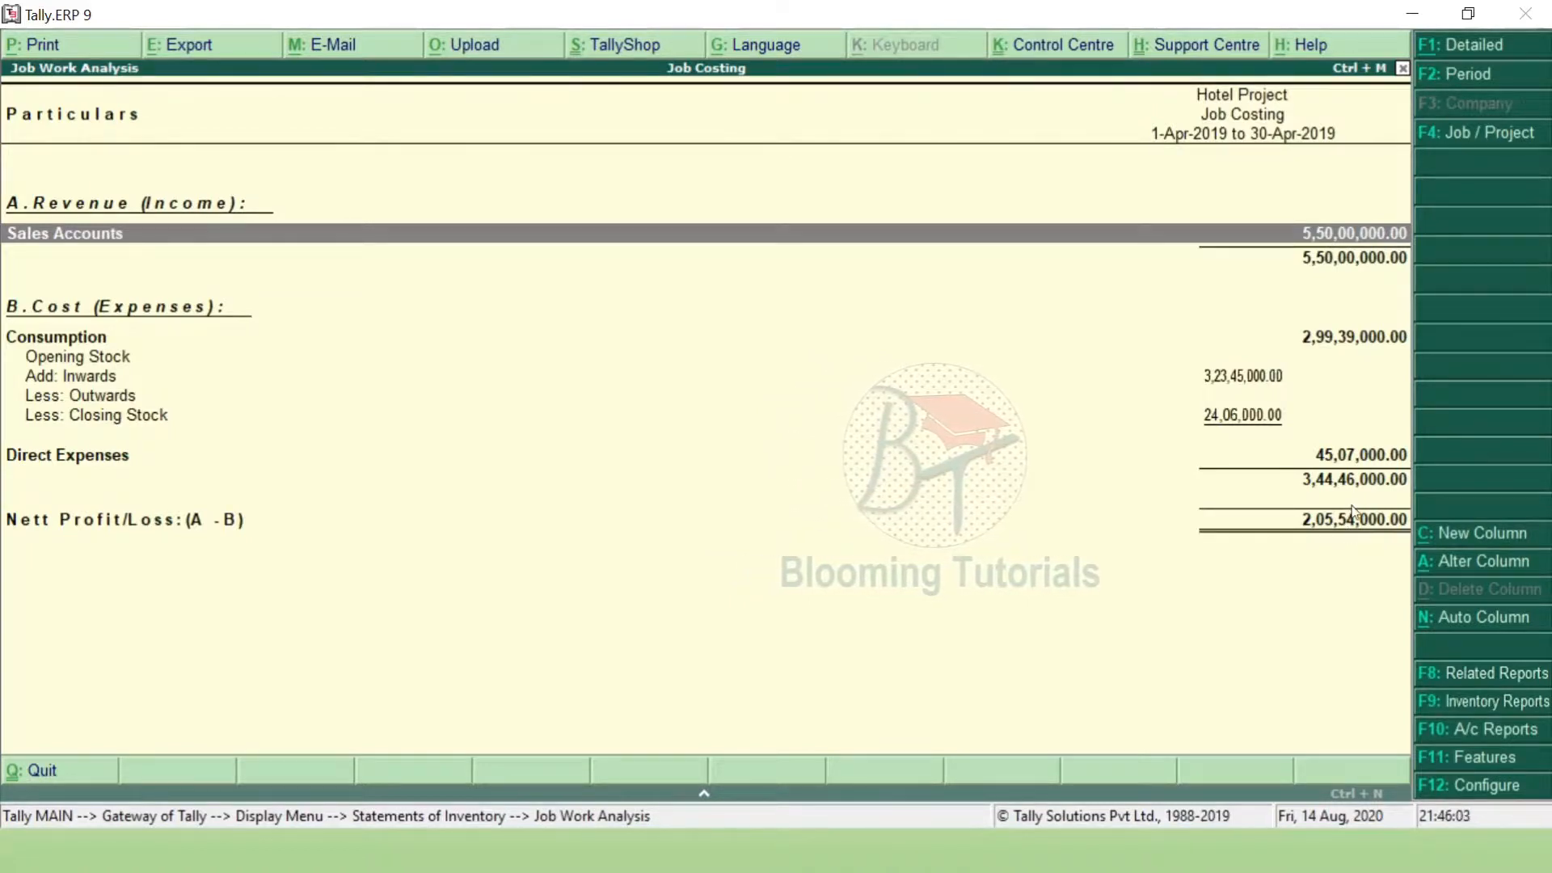
key(Escape)
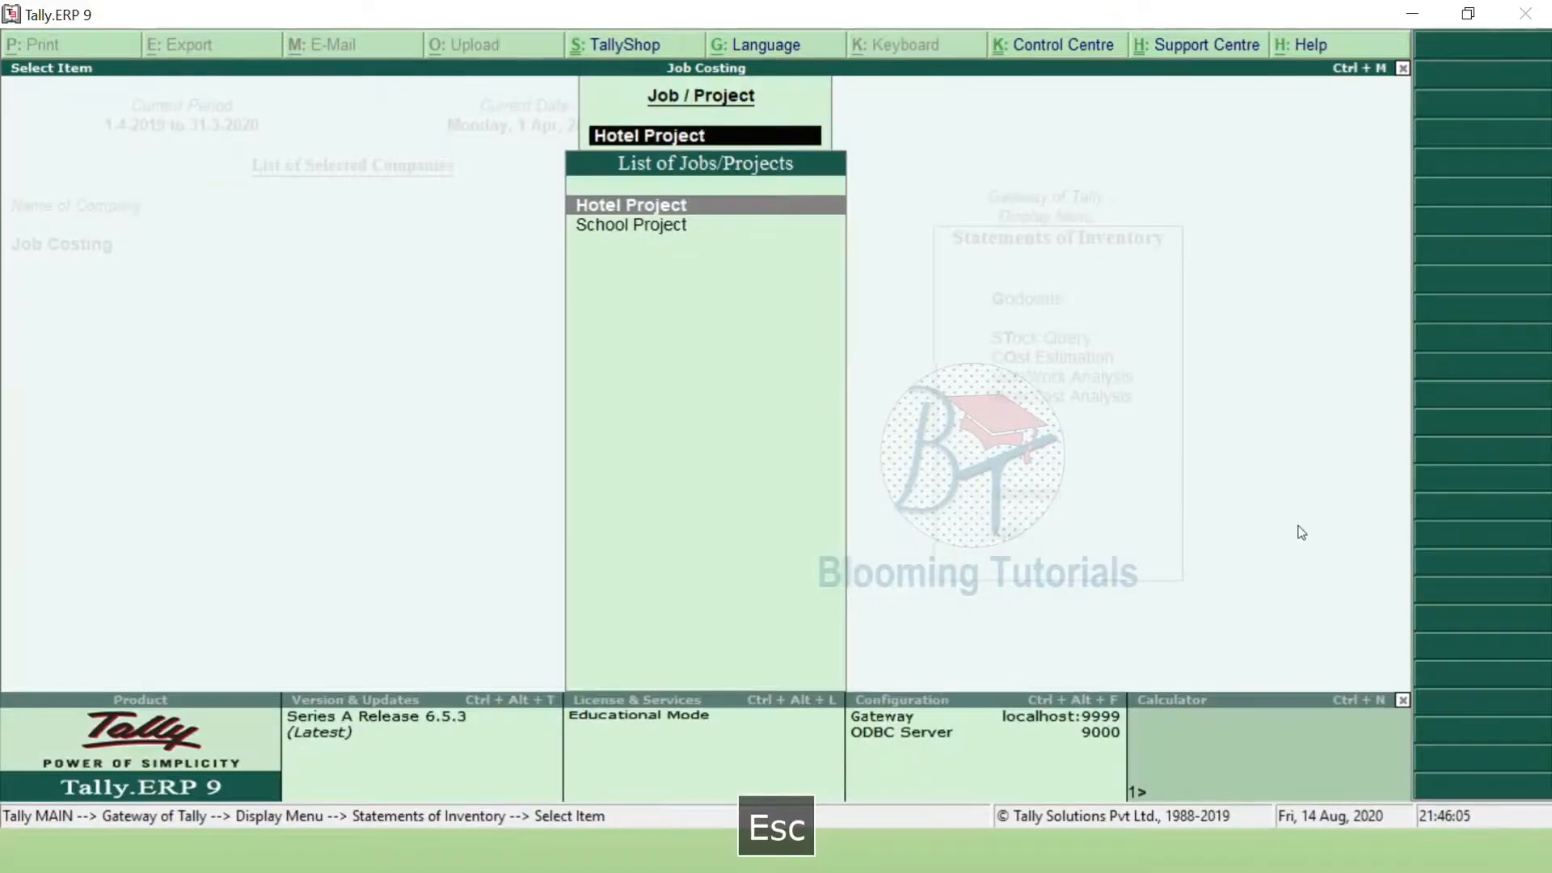
key(Escape)
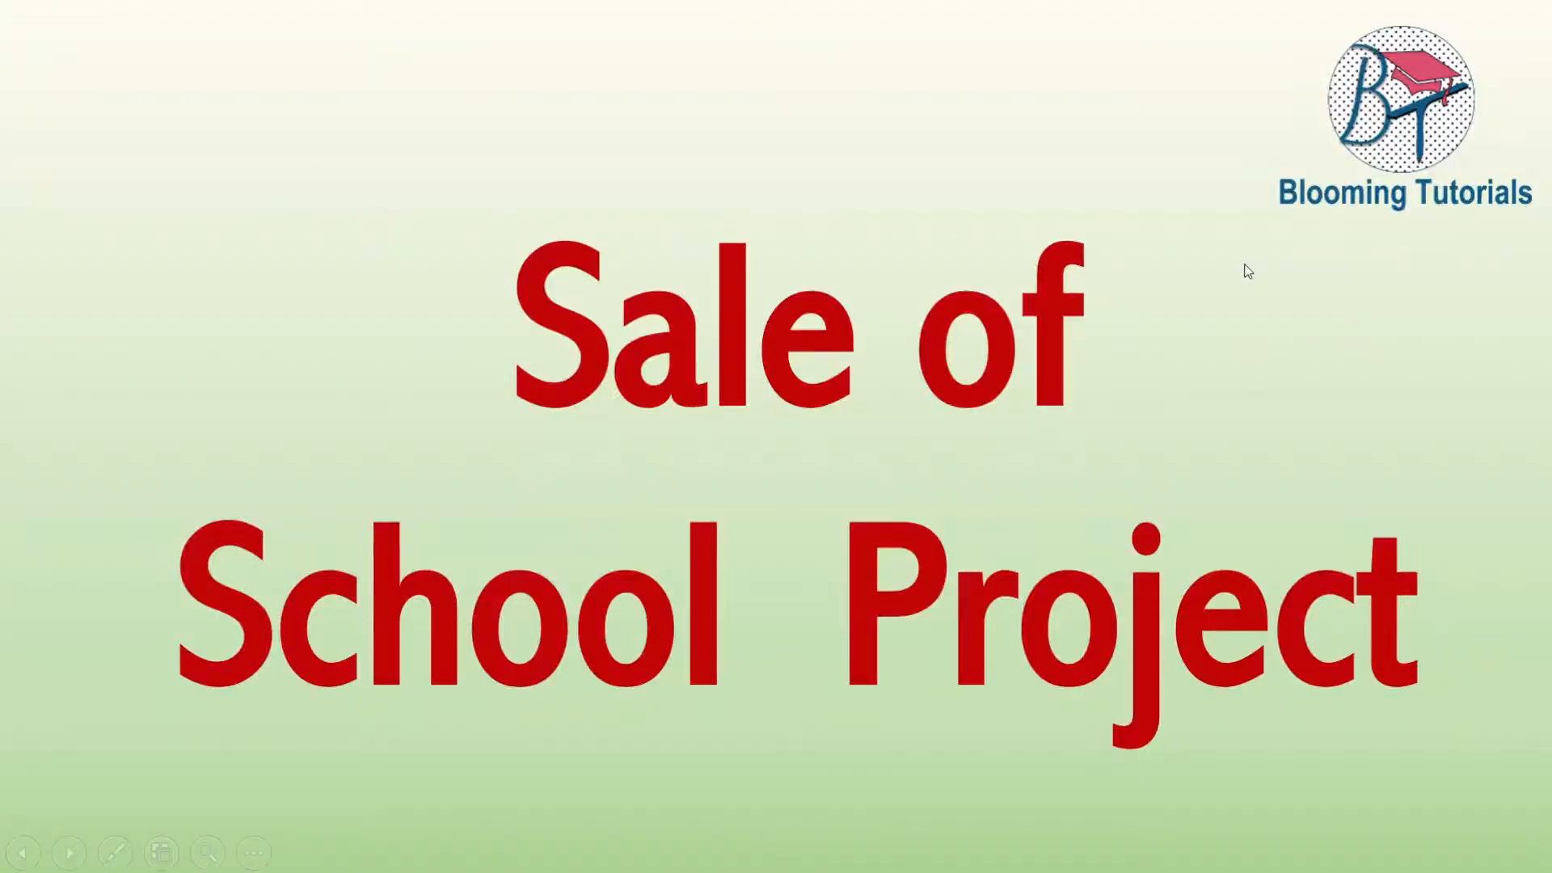
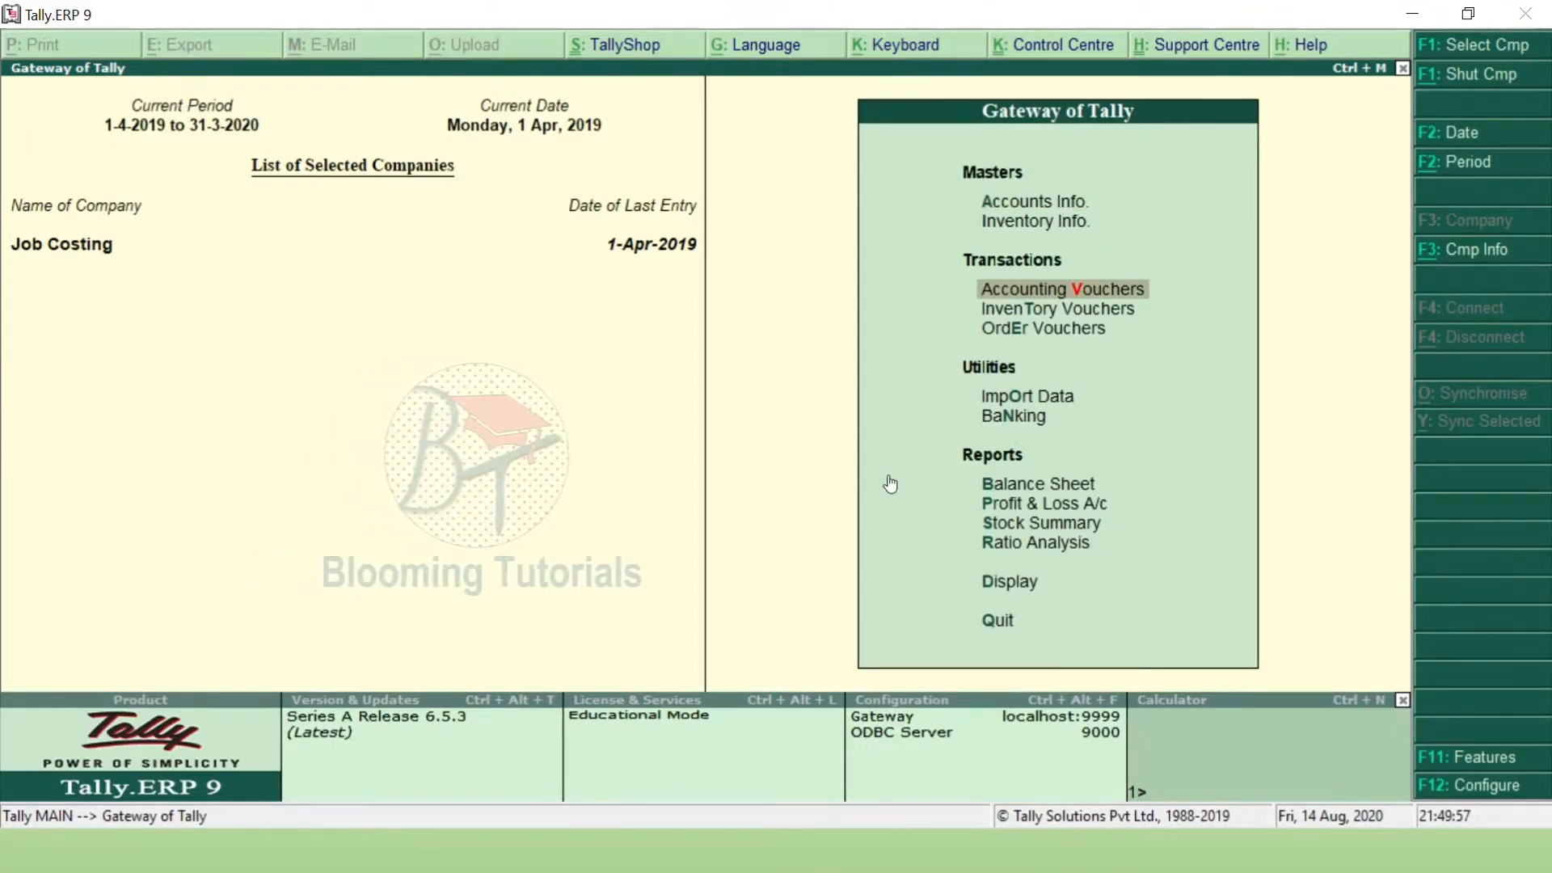
Start a sales voucher with no reference number and cost centre class Not Applicable, choose Suji Agency as the party and accept its details.
key(Return)
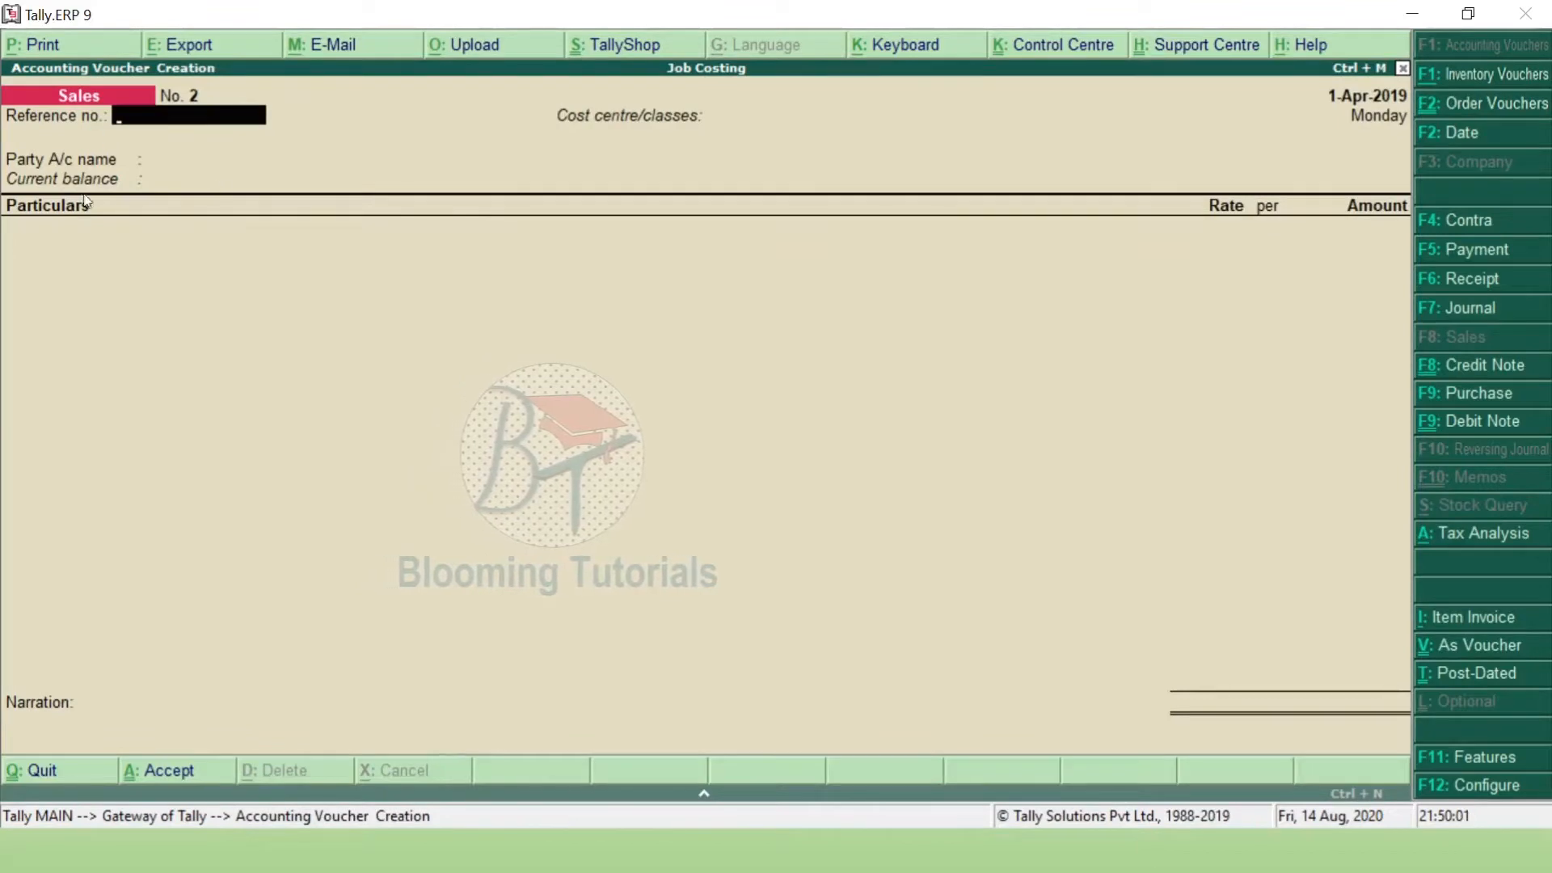
key(Return)
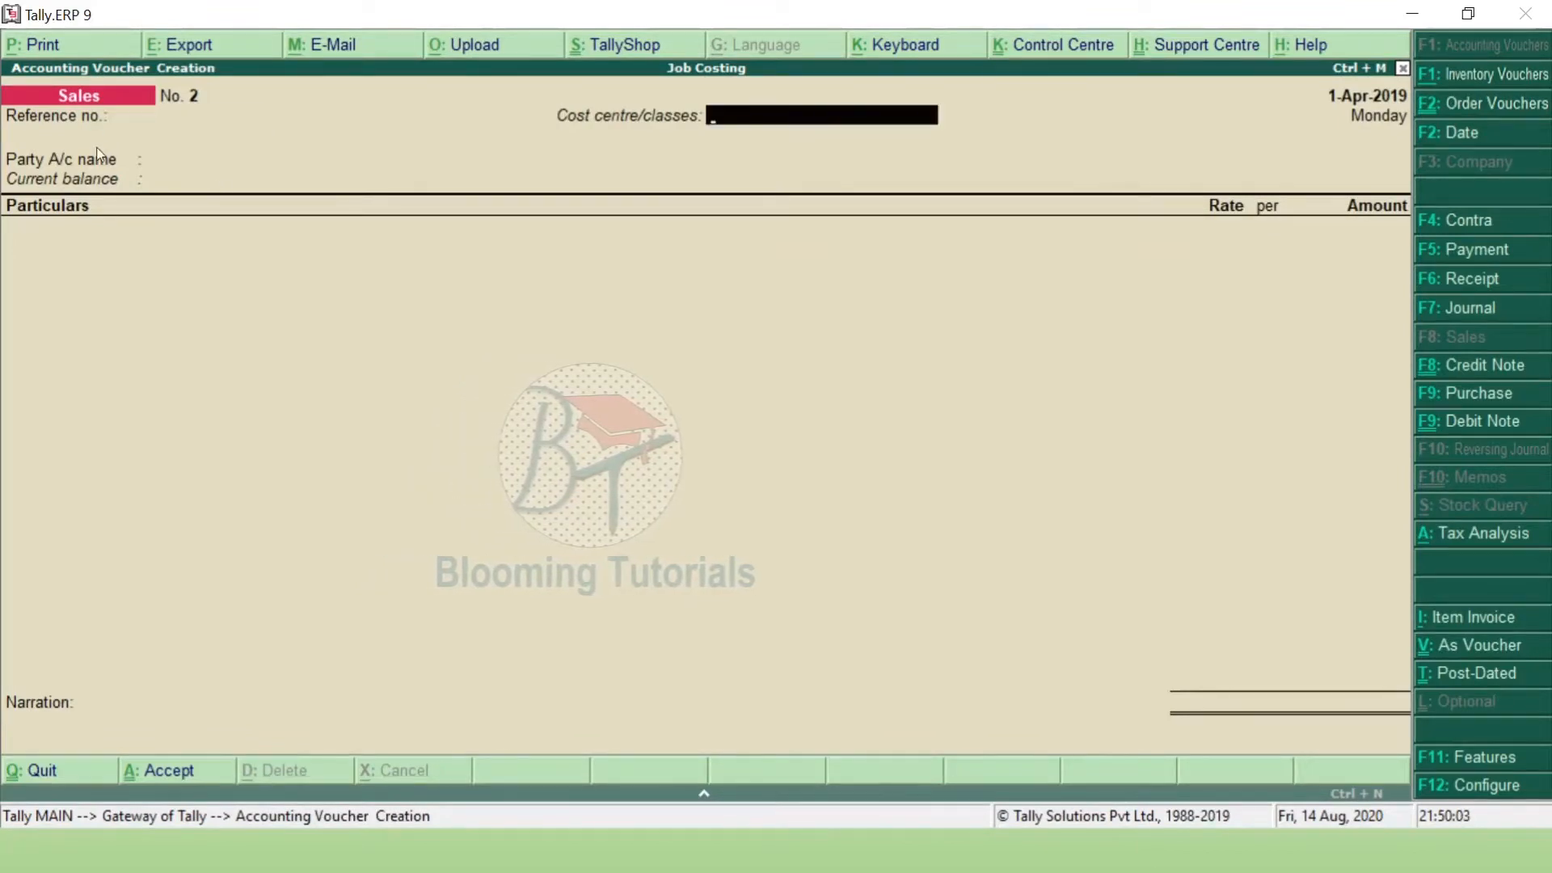
key(Return)
key(Down)
key(Down)
key(Down)
key(Down)
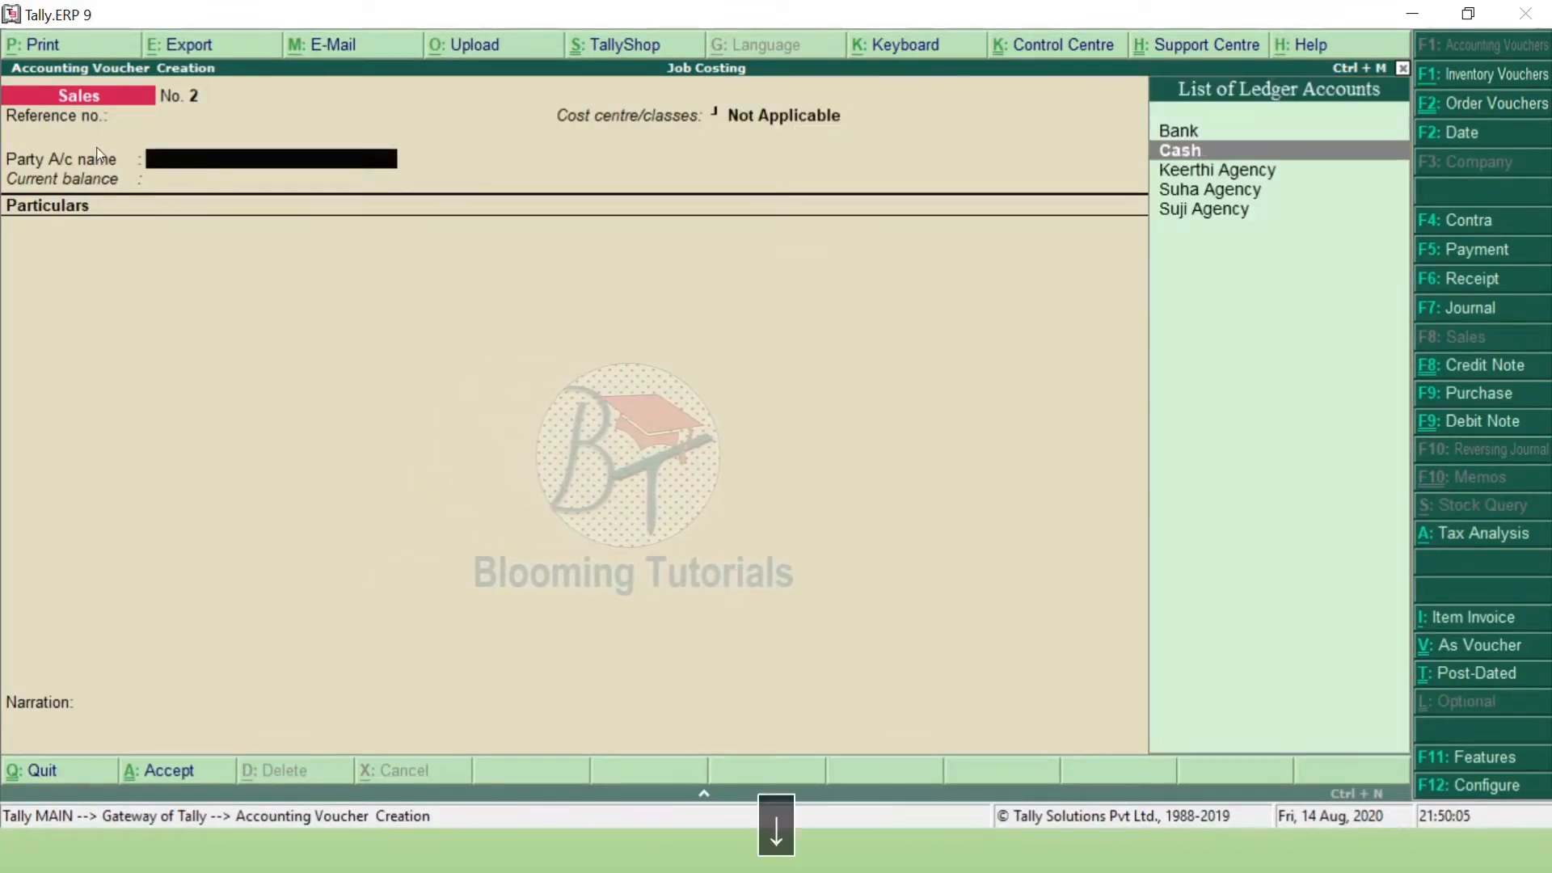
key(Return)
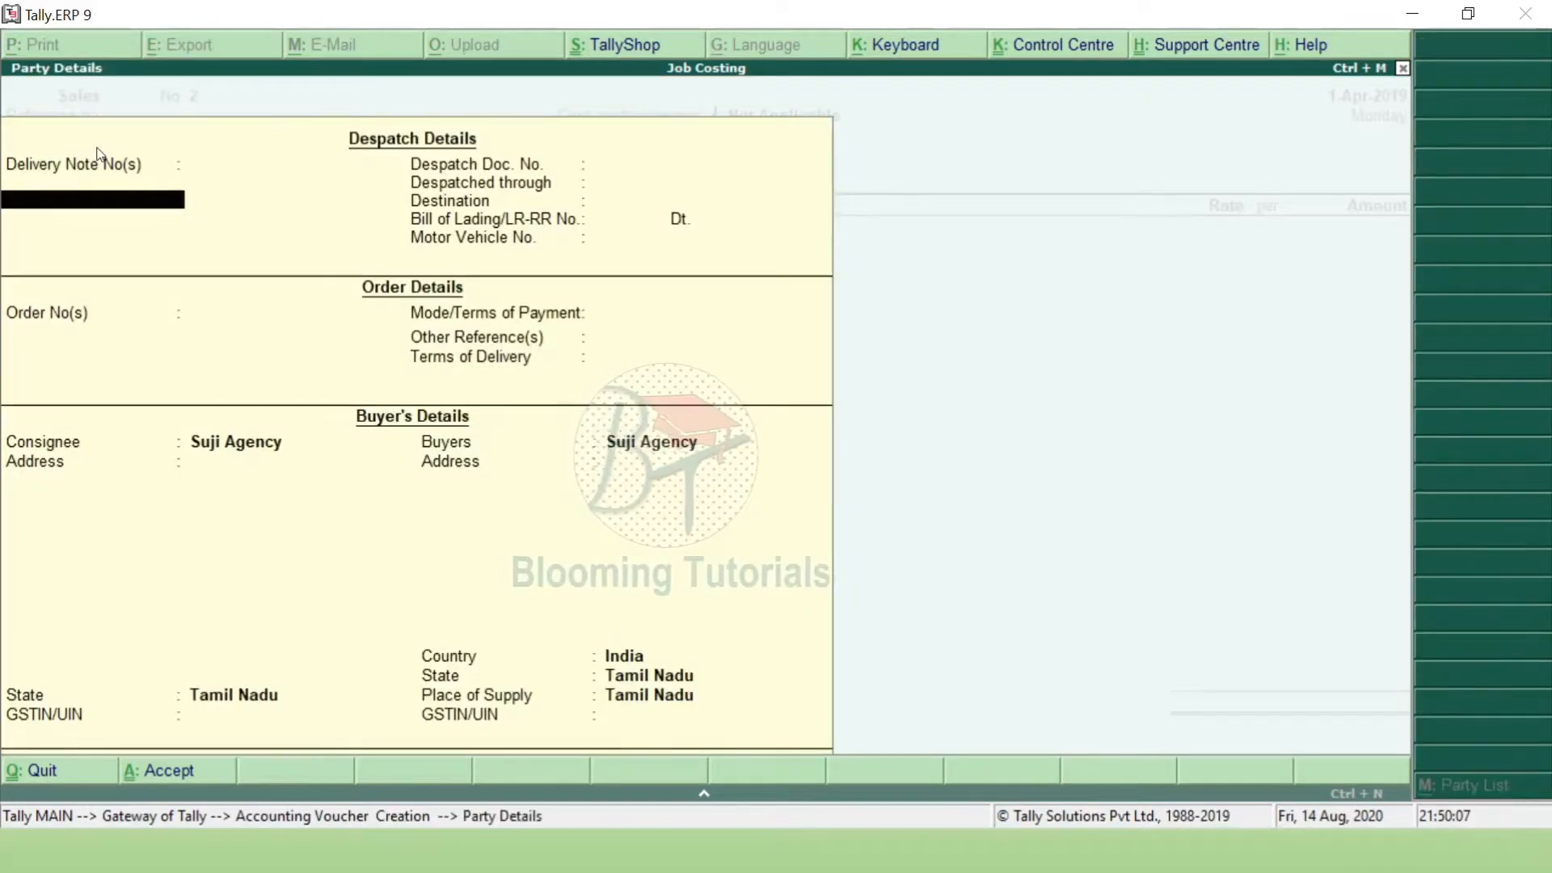
key(ctrl+a)
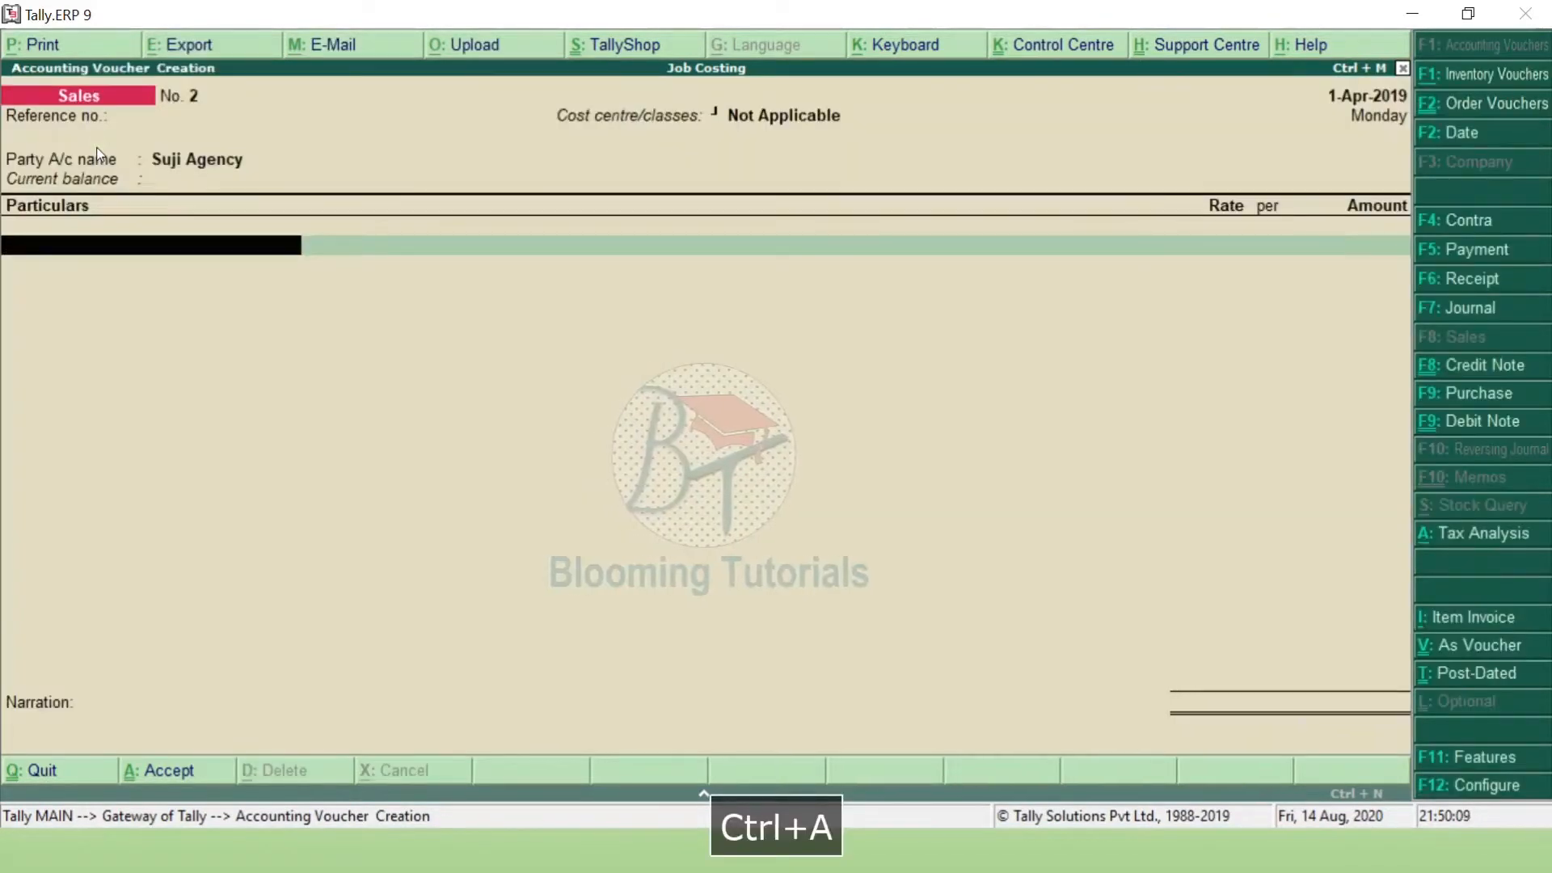
Add Sale of School Project to the sales voucher with an amount of 60000000.
text(S)
key(Down)
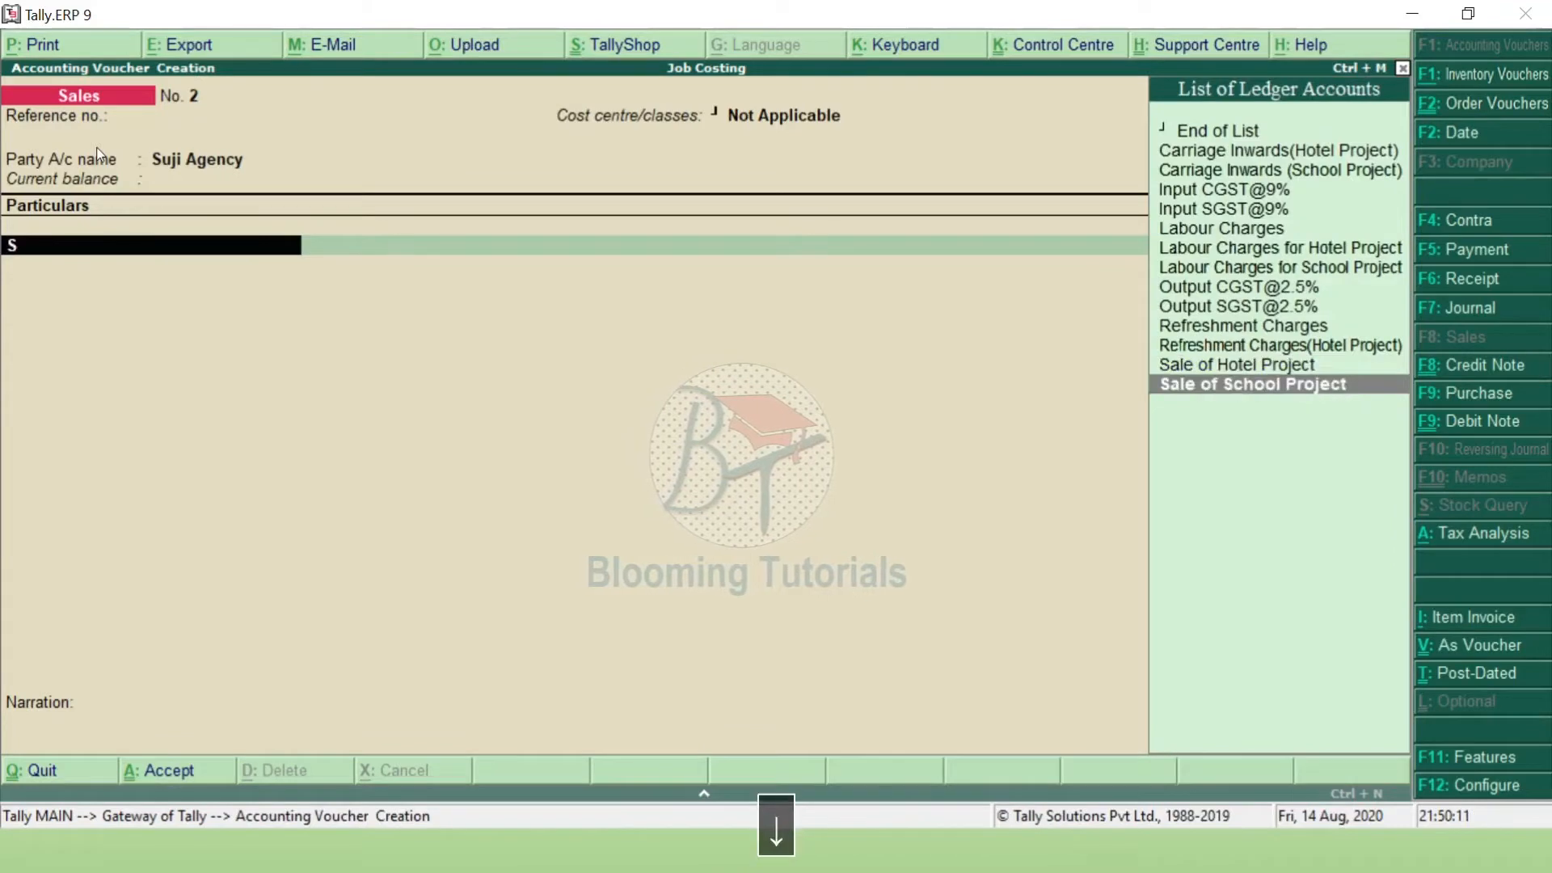
key(Return)
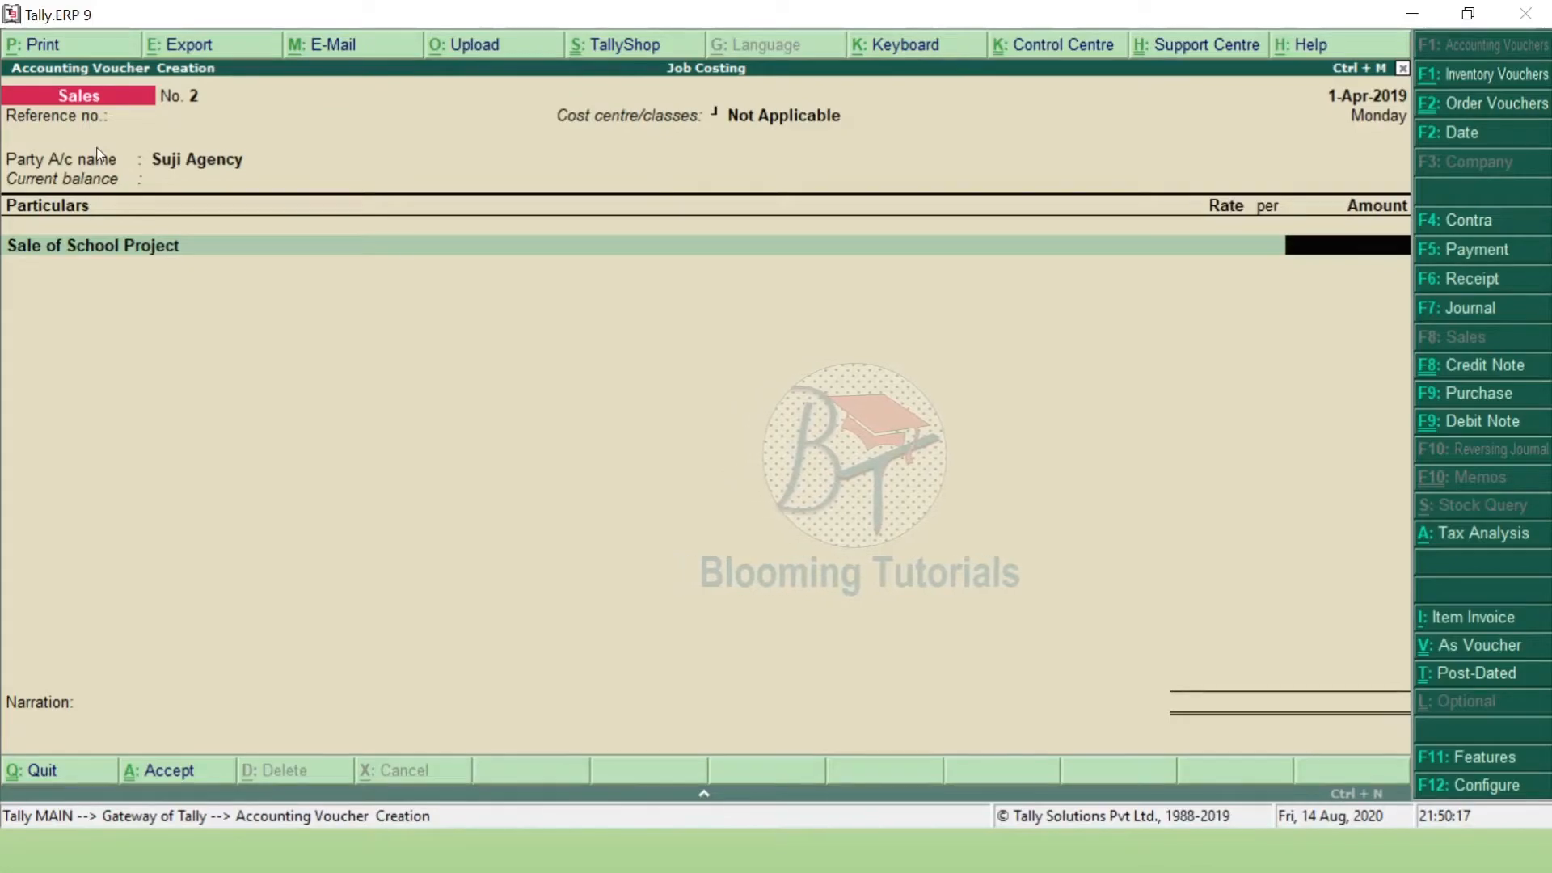
key(alt+Tab)
key(F9)
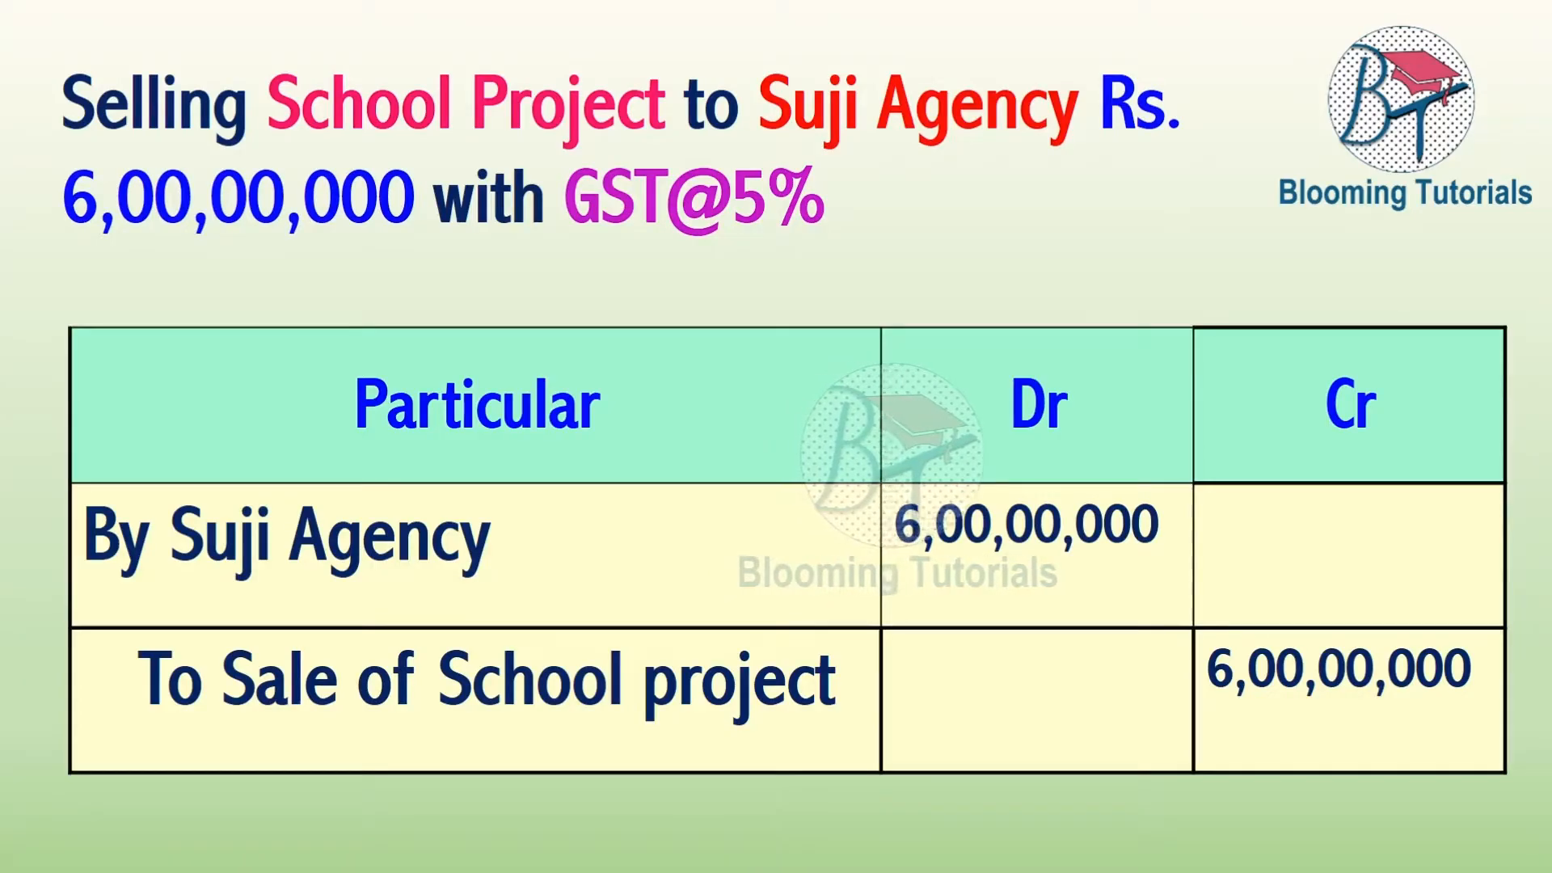
key(alt+Tab)
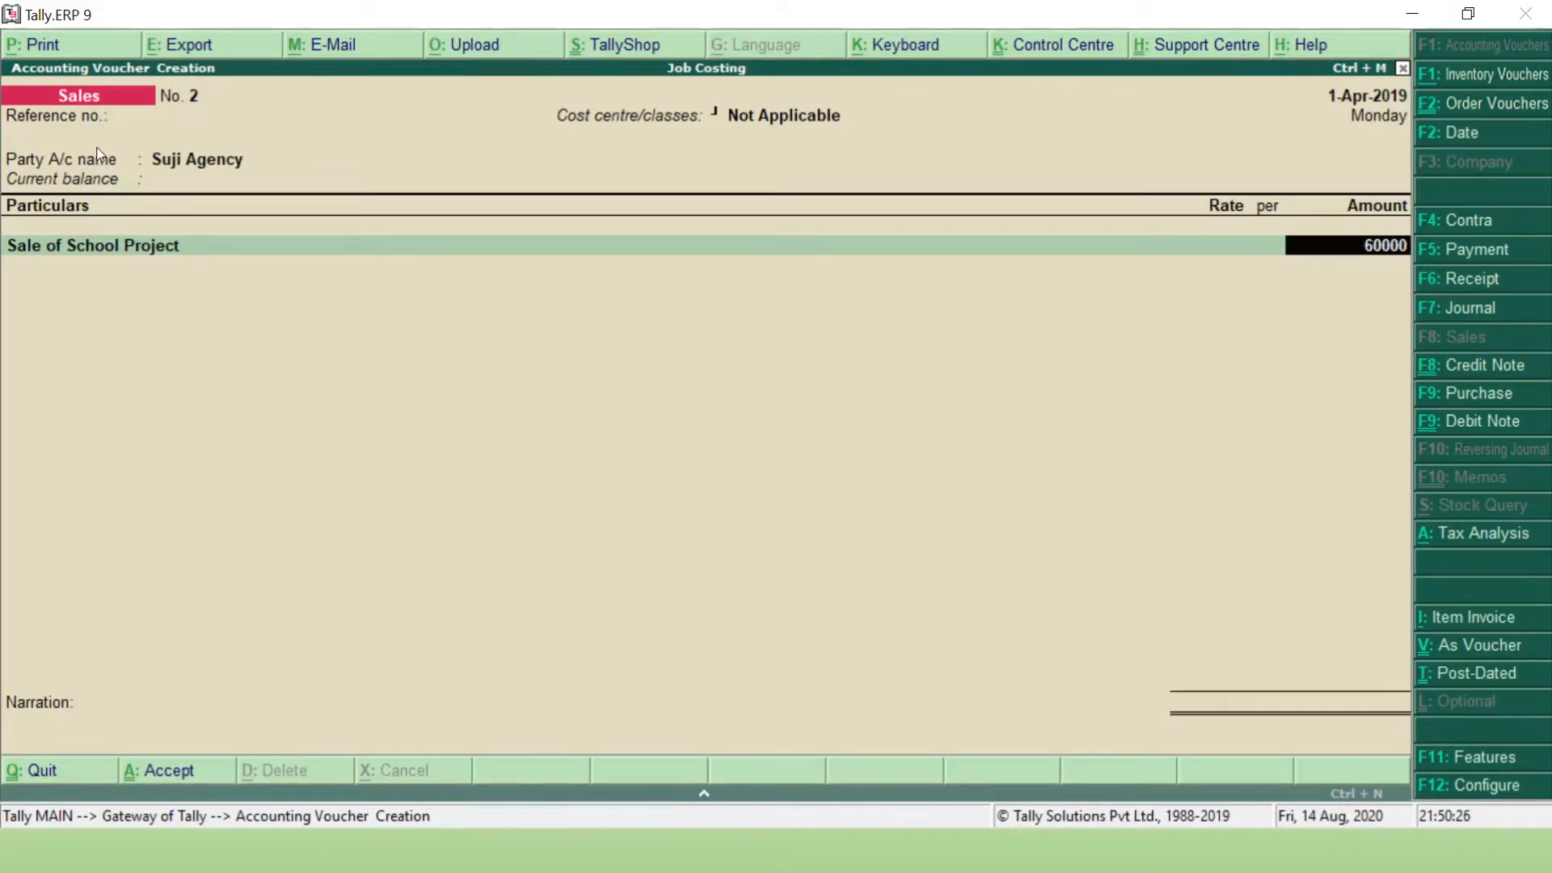
key(Return)
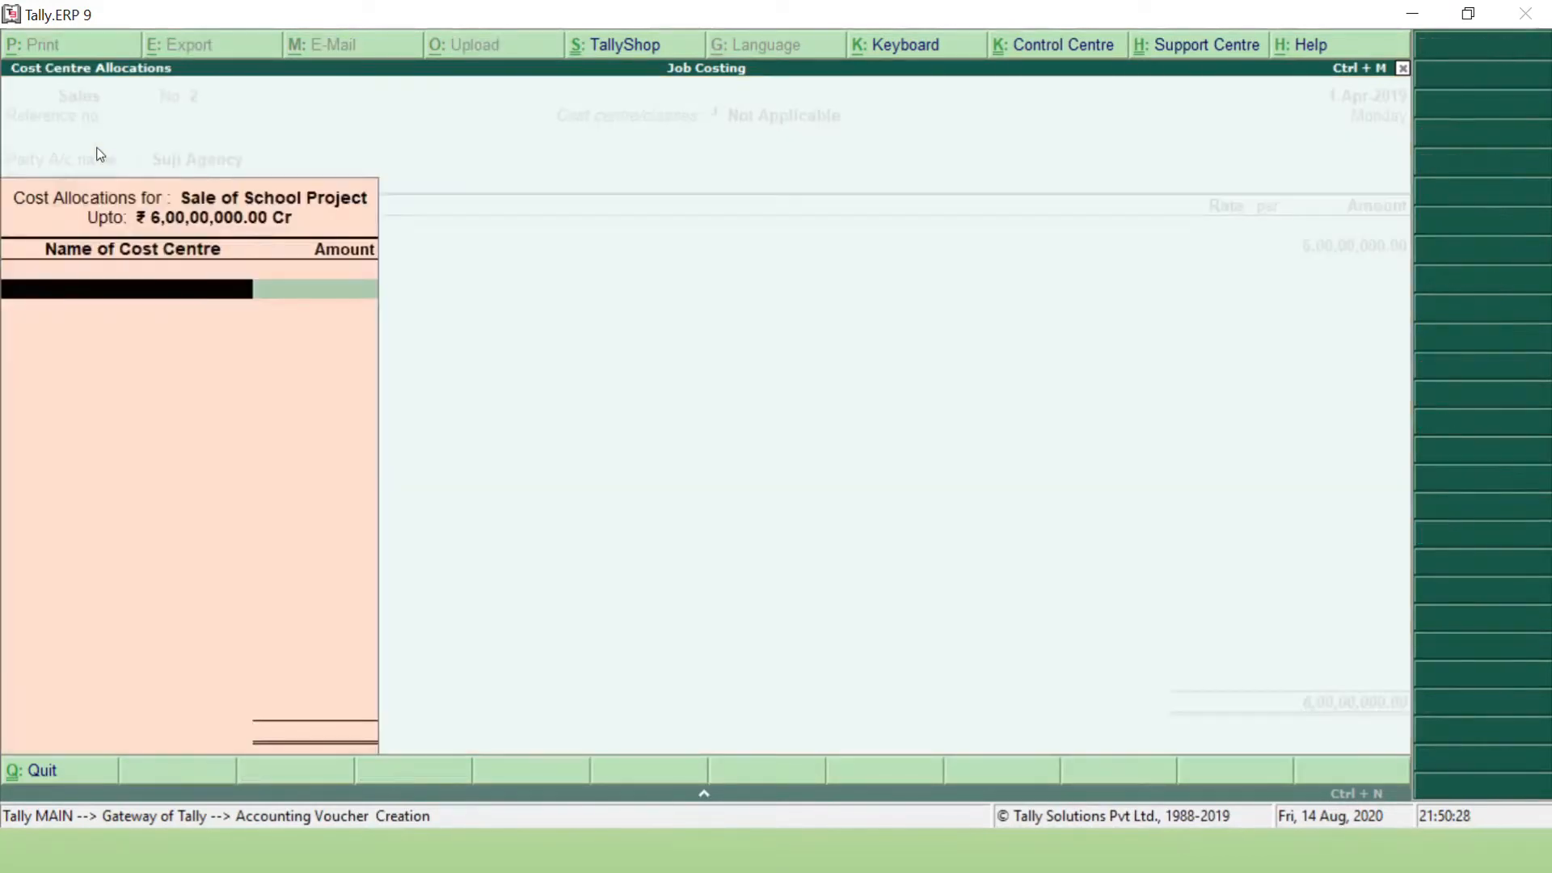
Allocate the full sale amount to the School Project cost centre.
key(space)
key(Down)
key(Down)
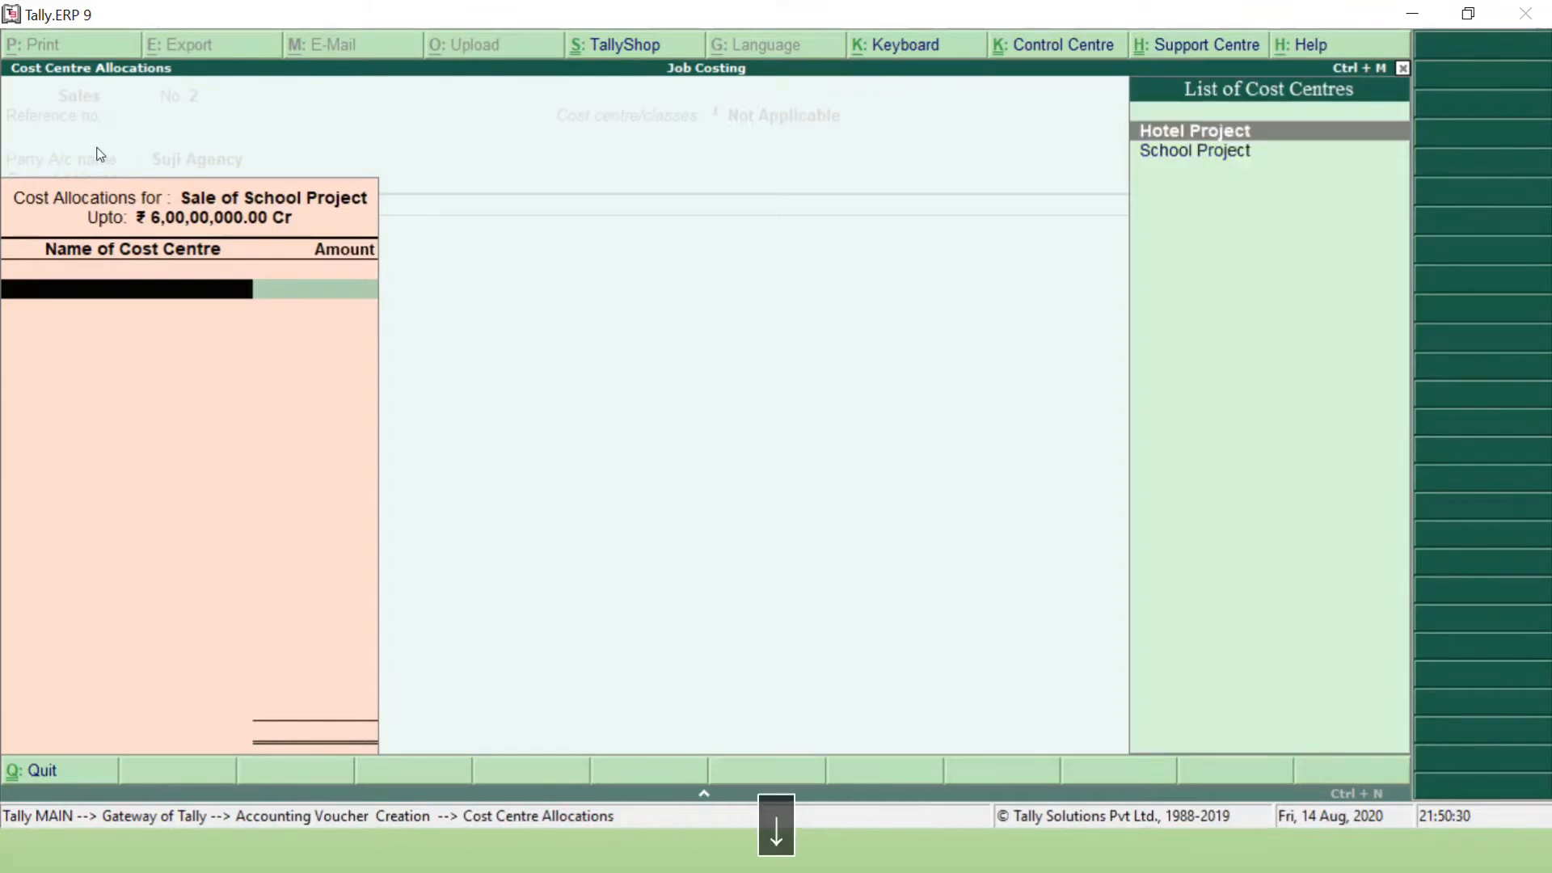
key(Return)
key(Return)
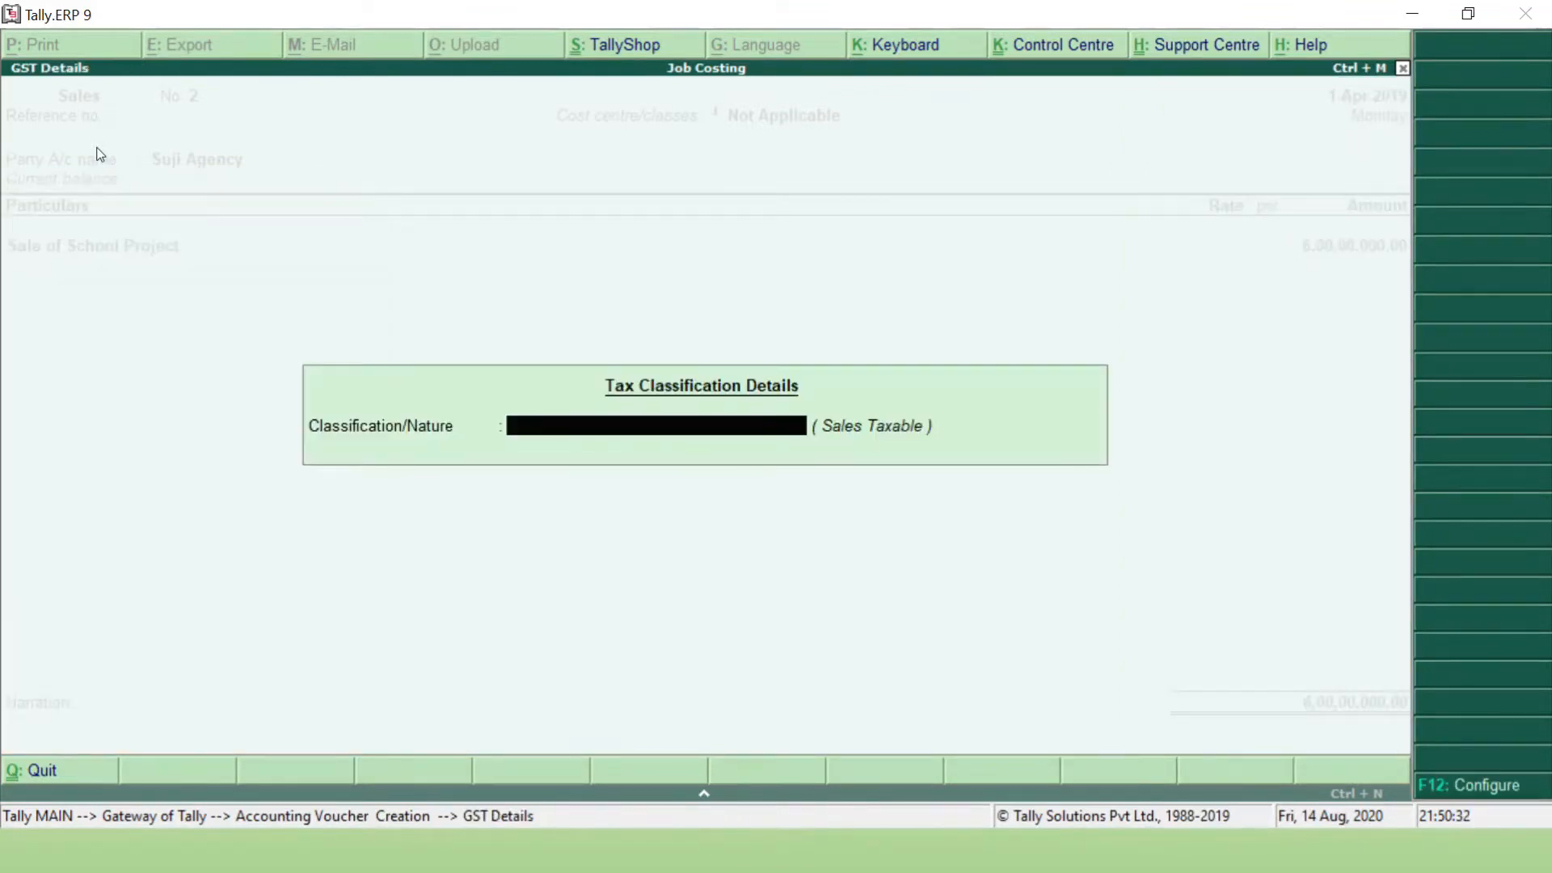
Set the tax classification of the school project sale to Sales Taxable.
text(Sa)
key(Down)
key(Down)
key(Down)
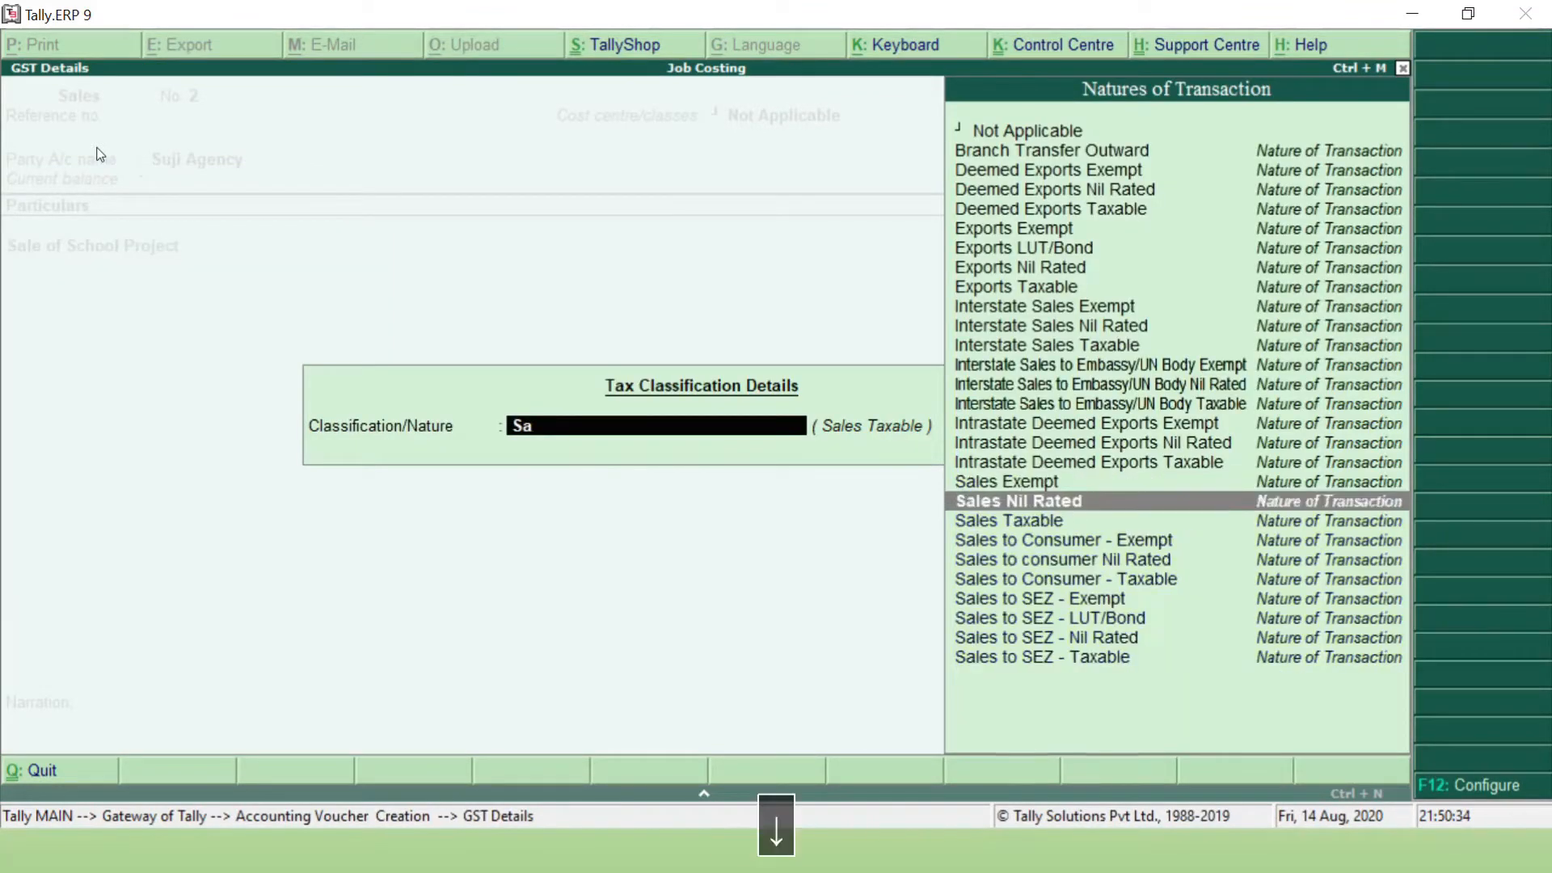
key(Return)
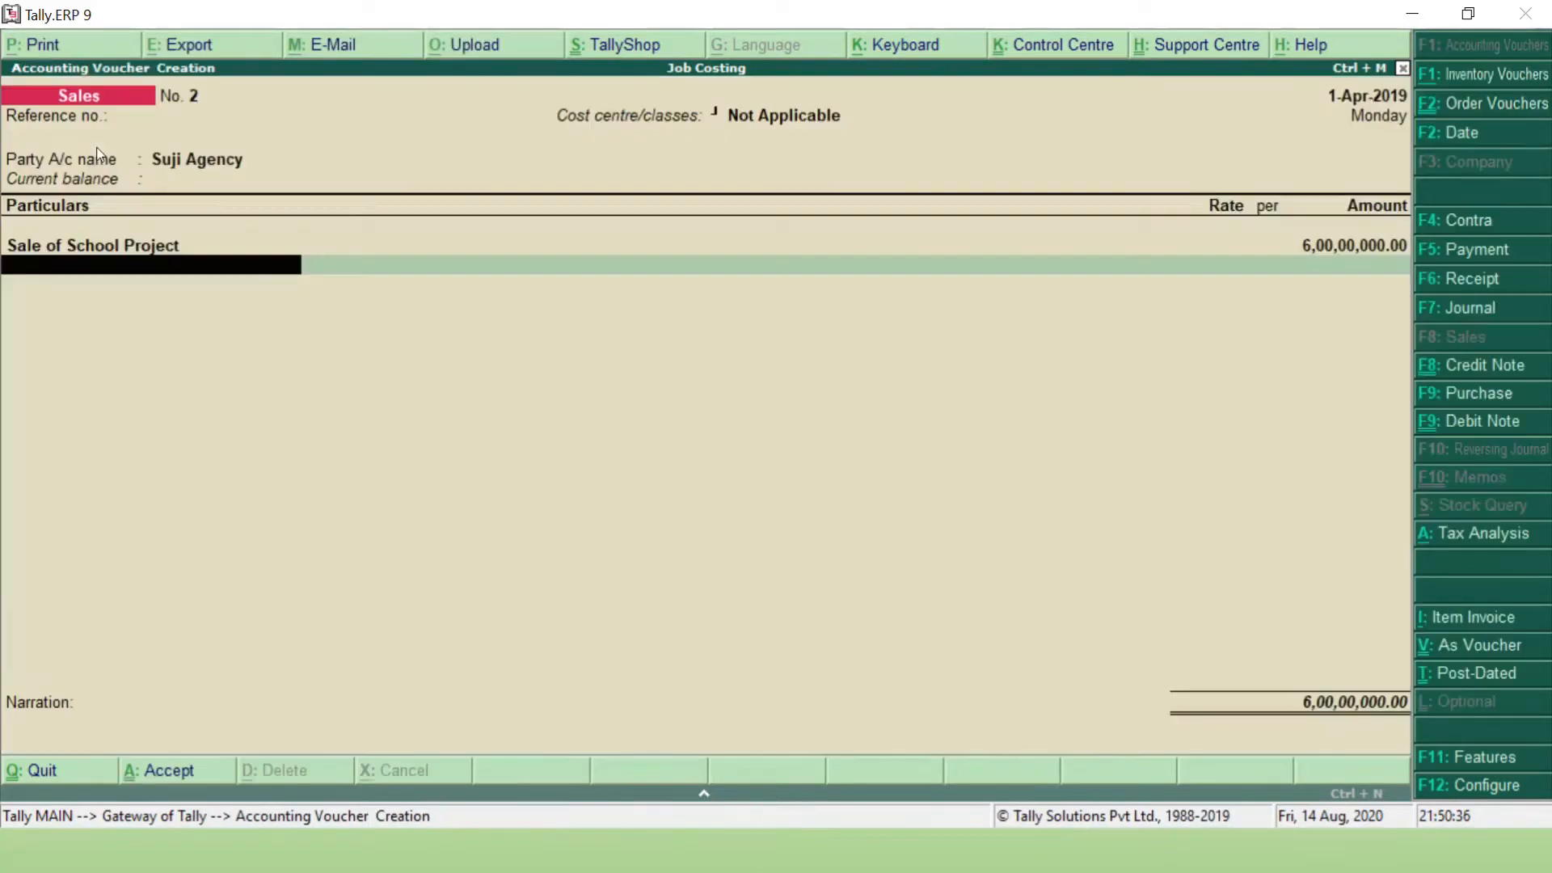
text(O)
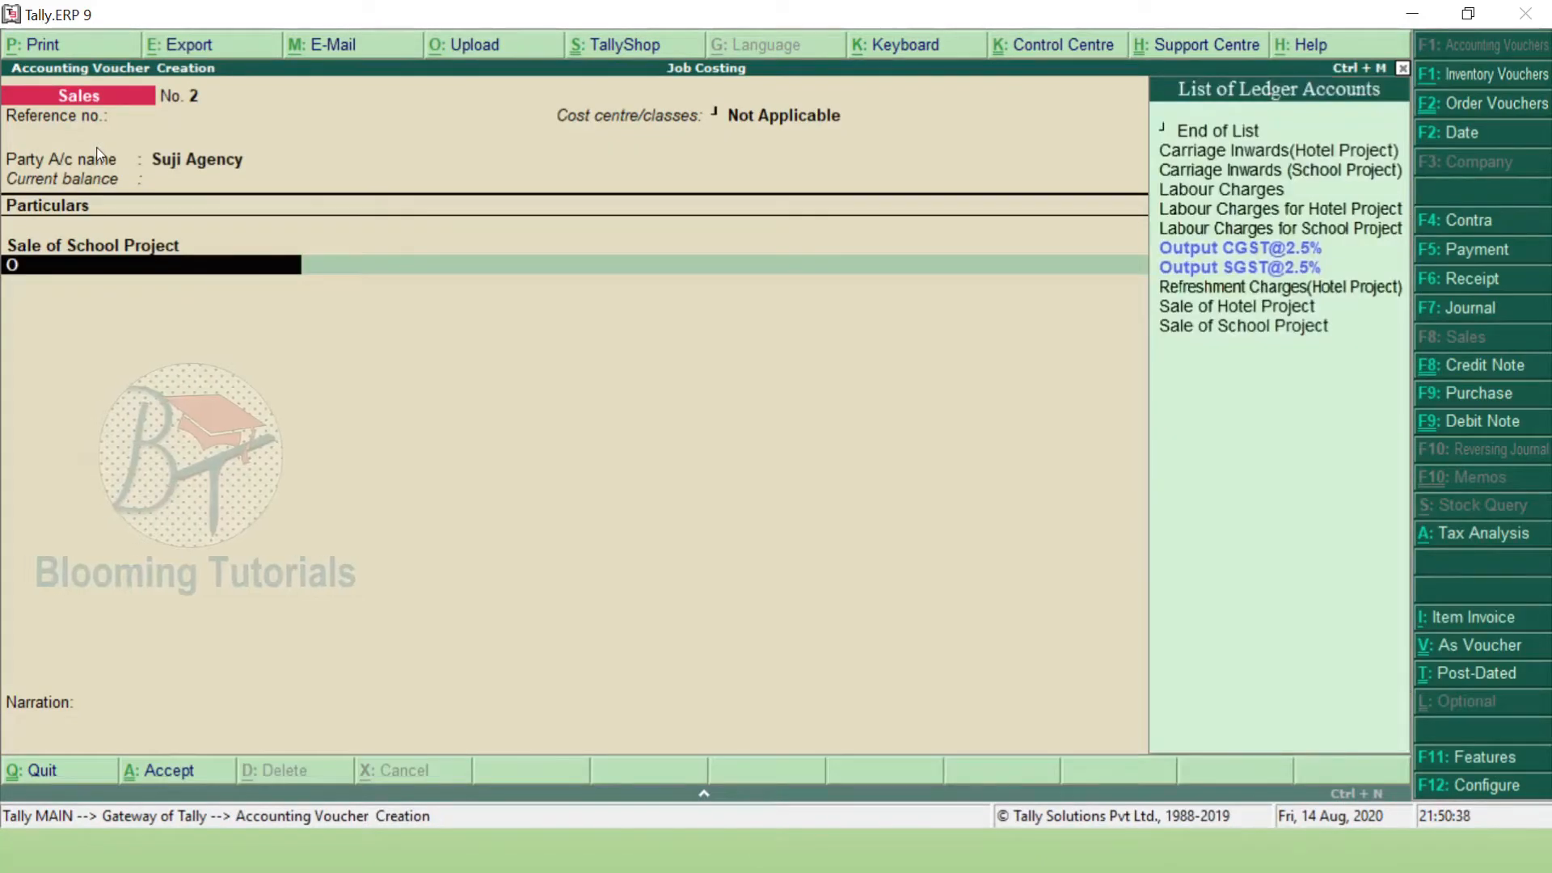
key(Down)
key(Up)
key(Return)
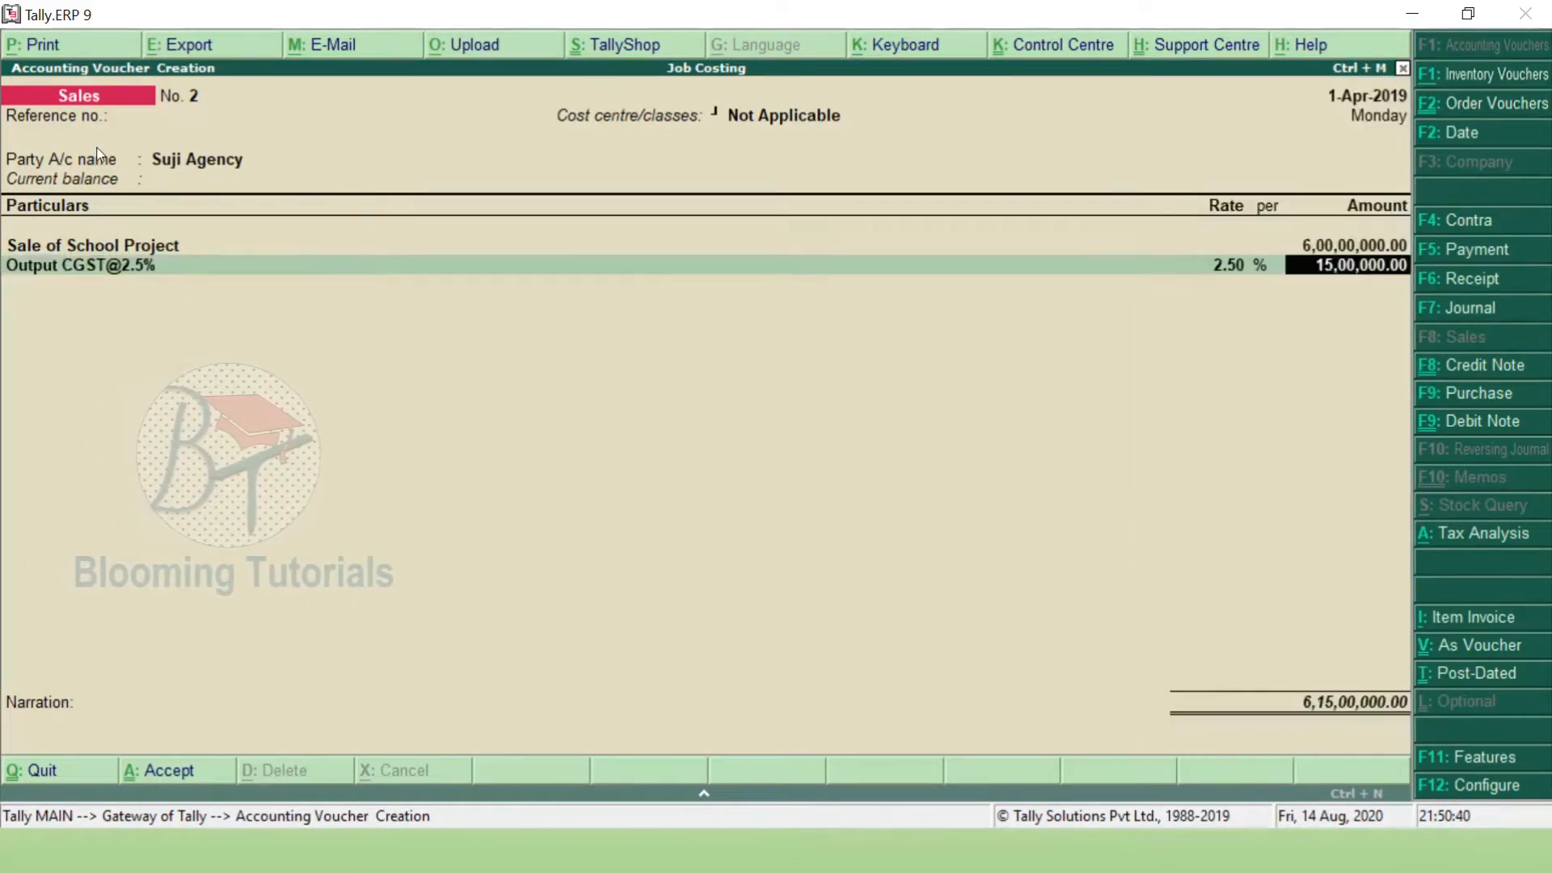
key(Return)
text(O)
key(Down)
key(Return)
key(Return)
Leave the narration blank, save the sales voucher and return to the Gateway of Tally.
key(Return)
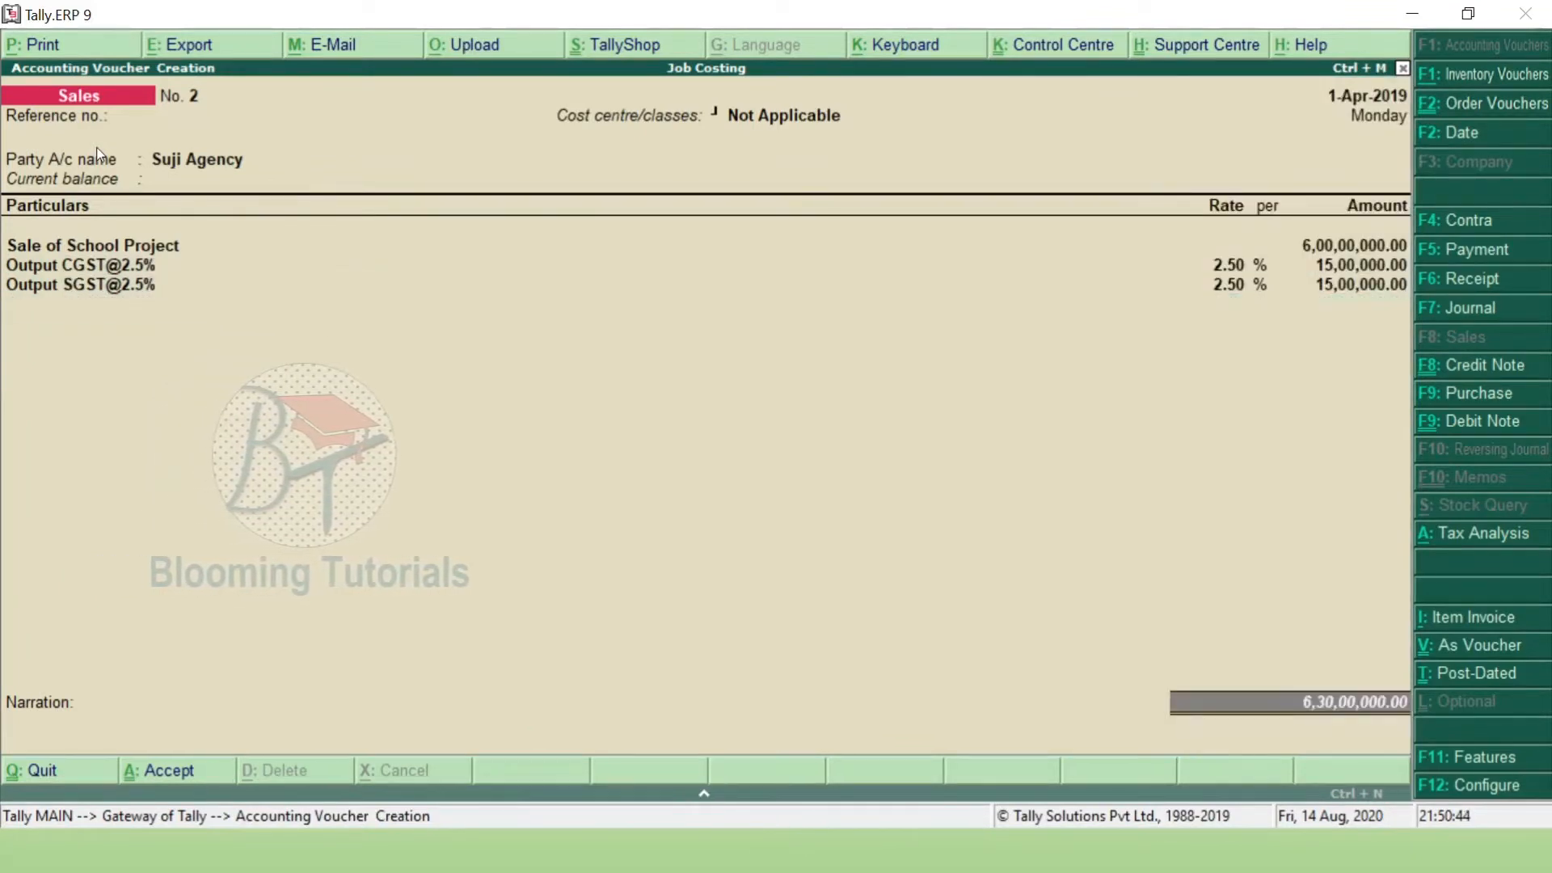
key(Return)
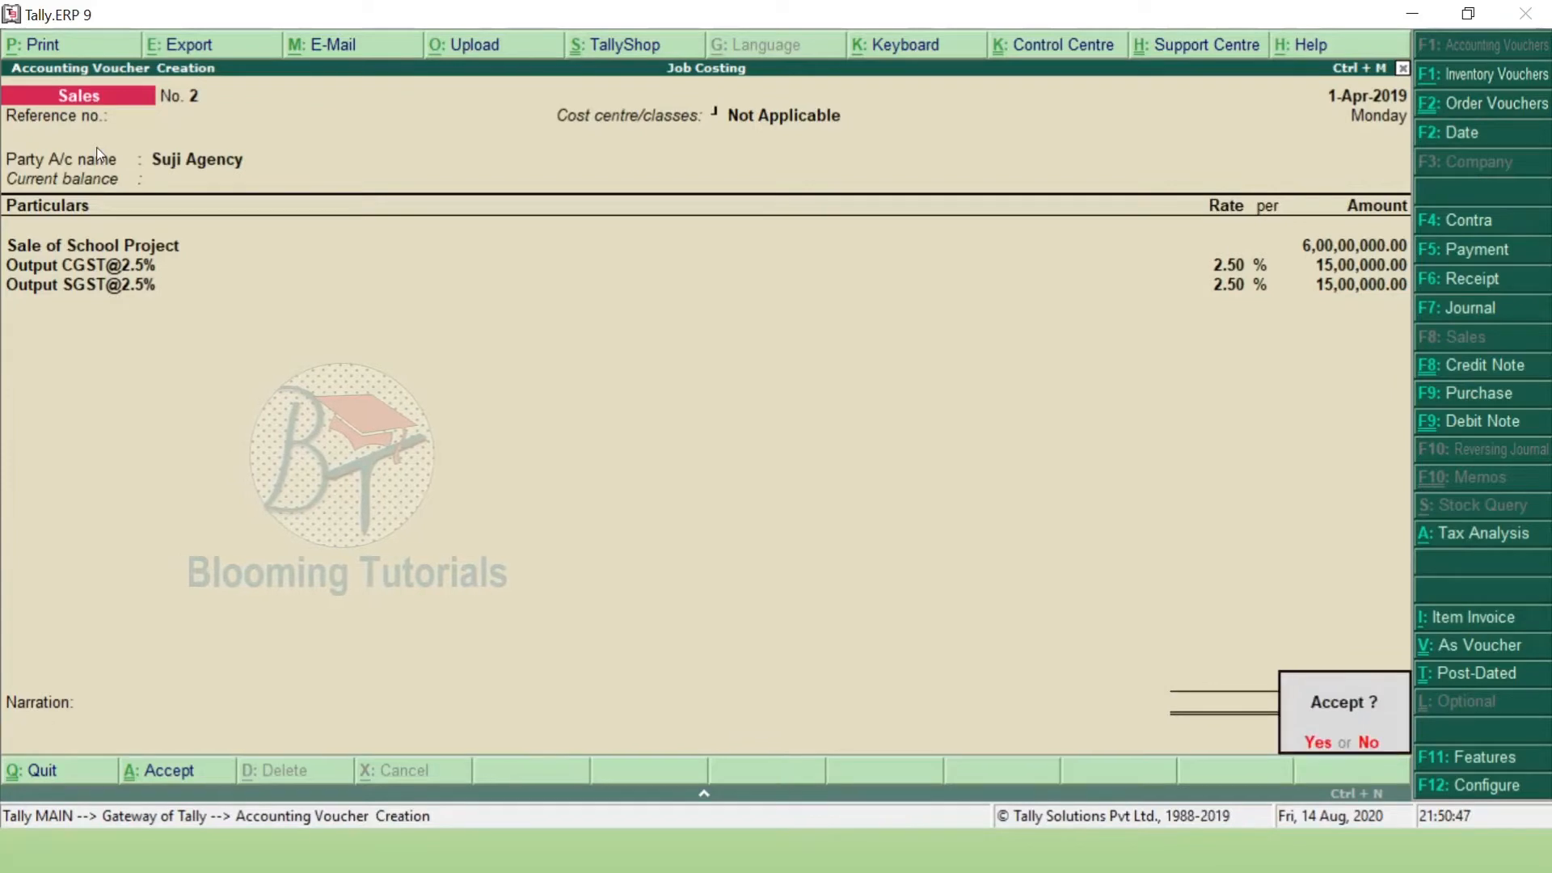
key(Return)
key(Escape)
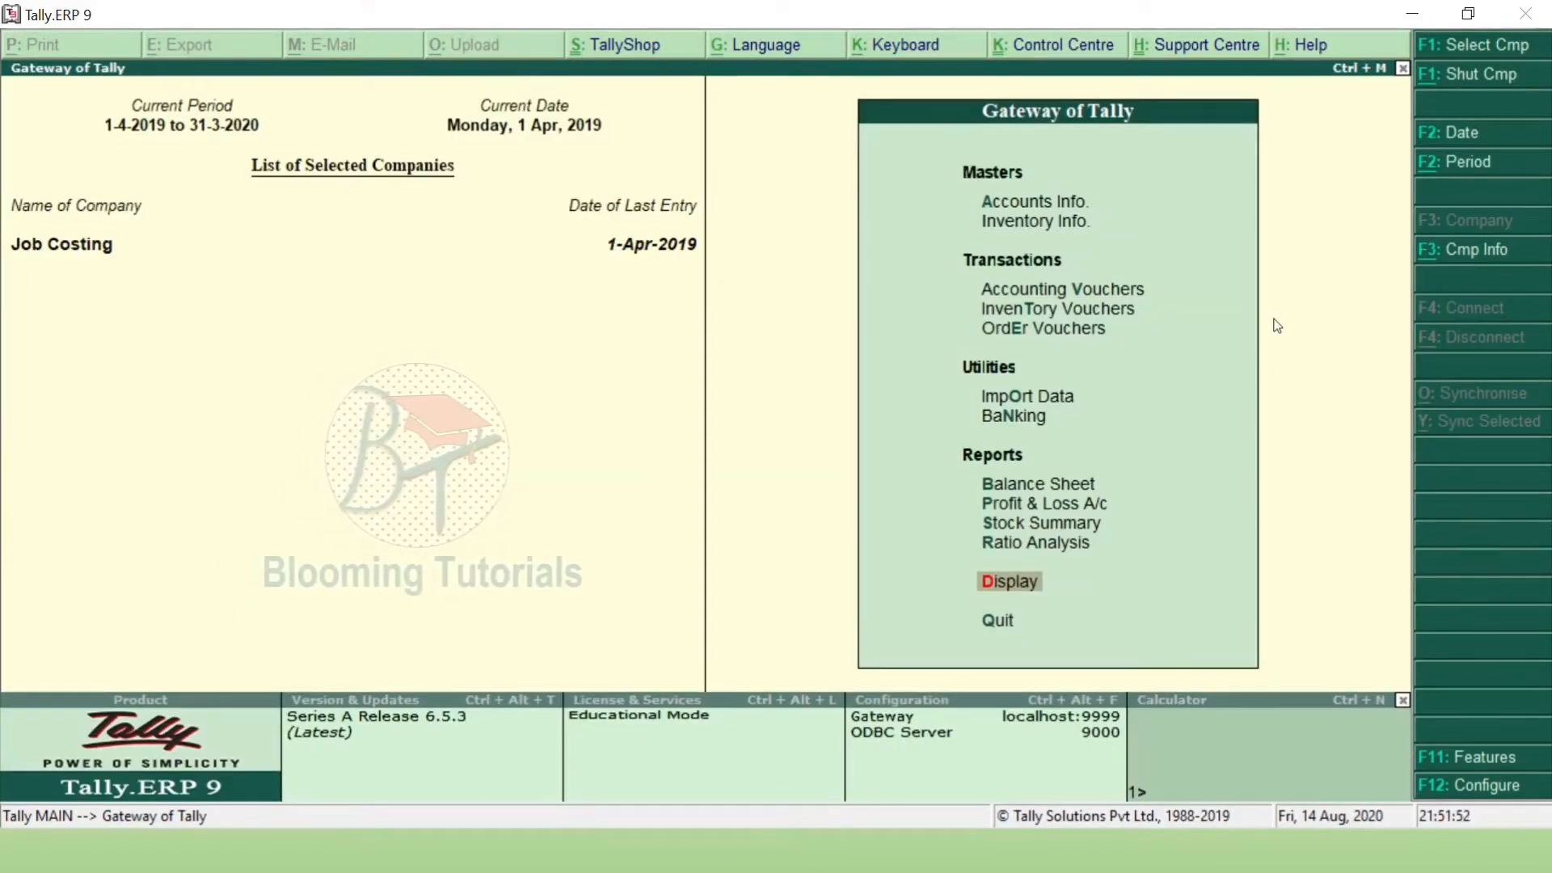
Display the Job Work Analysis report for School Project.
key(Return)
key(Down)
key(Down)
key(Down)
key(Down)
key(Down)
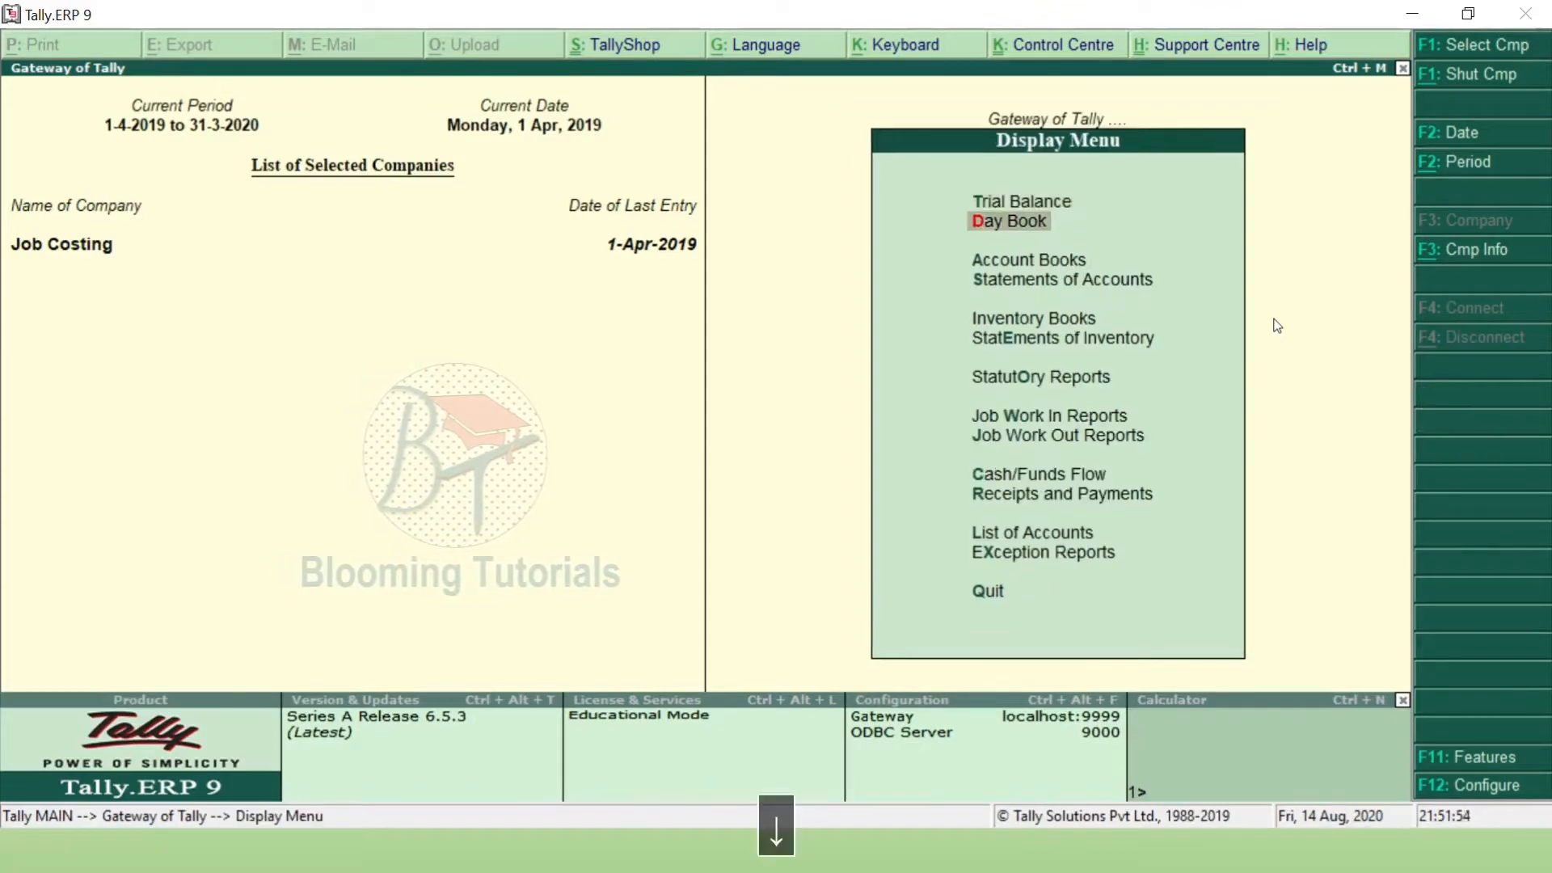
key(Return)
key(Down)
key(Down)
key(Down)
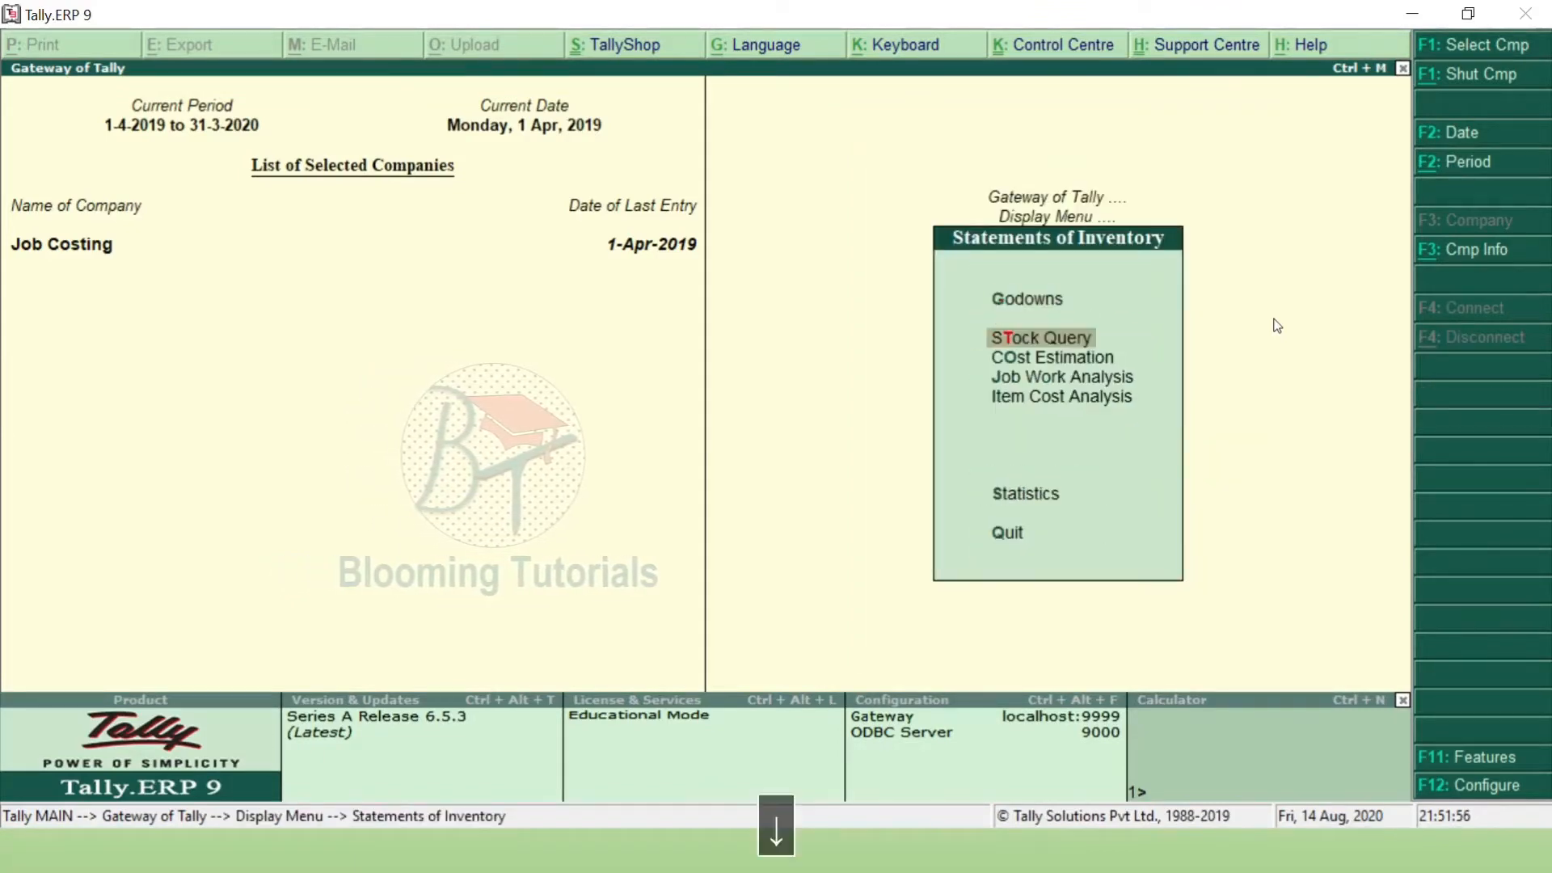
key(Return)
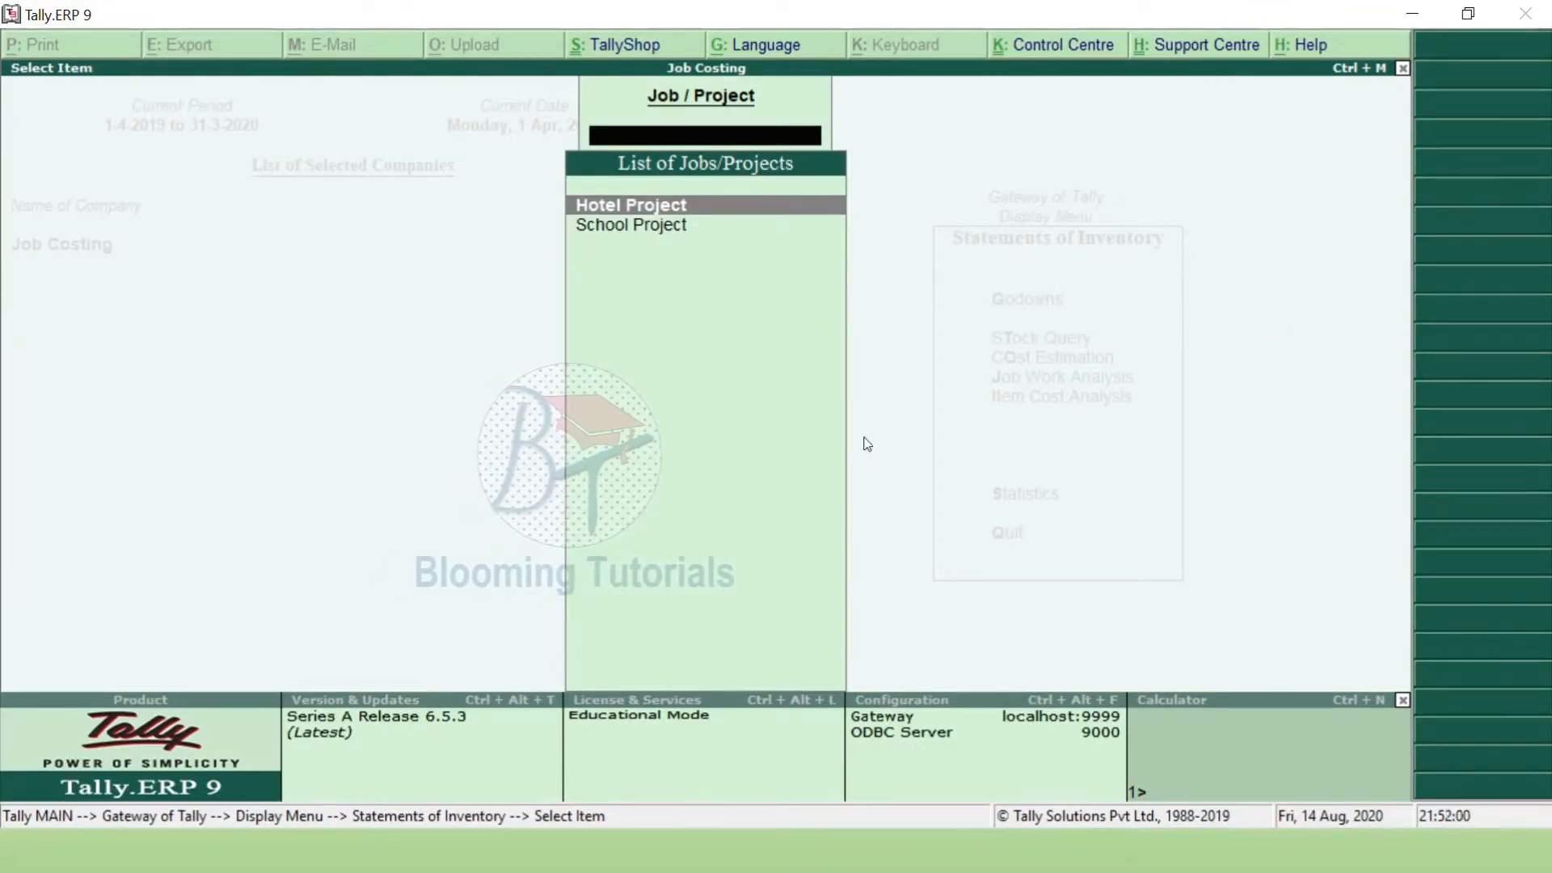
click(644, 231)
click(642, 231)
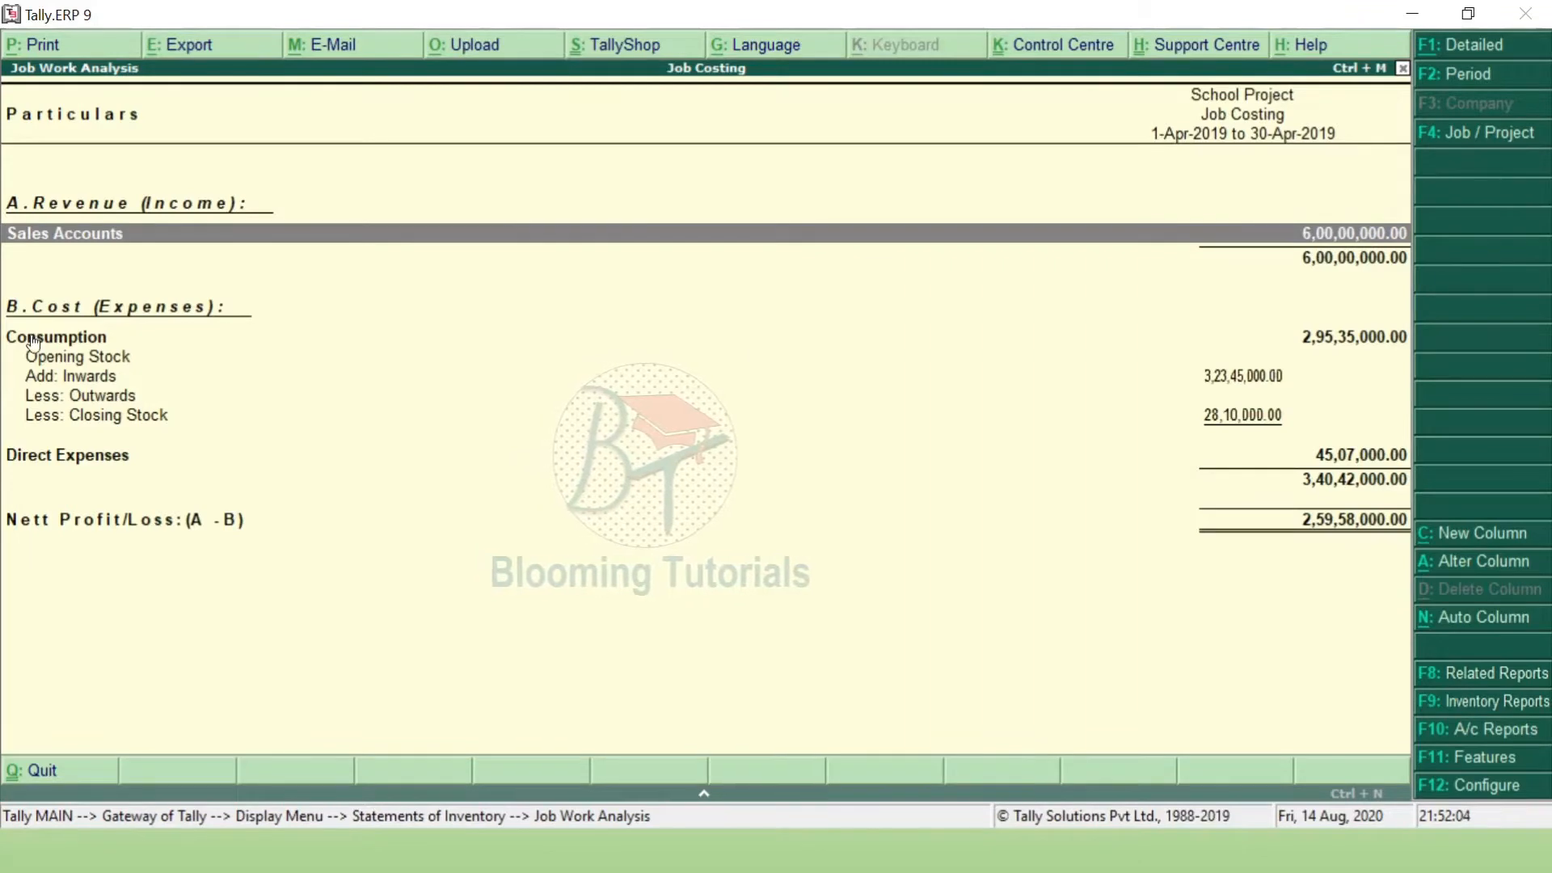
Examine the School Project's revenue, consumption, direct expenses and net profit in condensed and detailed form, and close the report.
key(alt+F1)
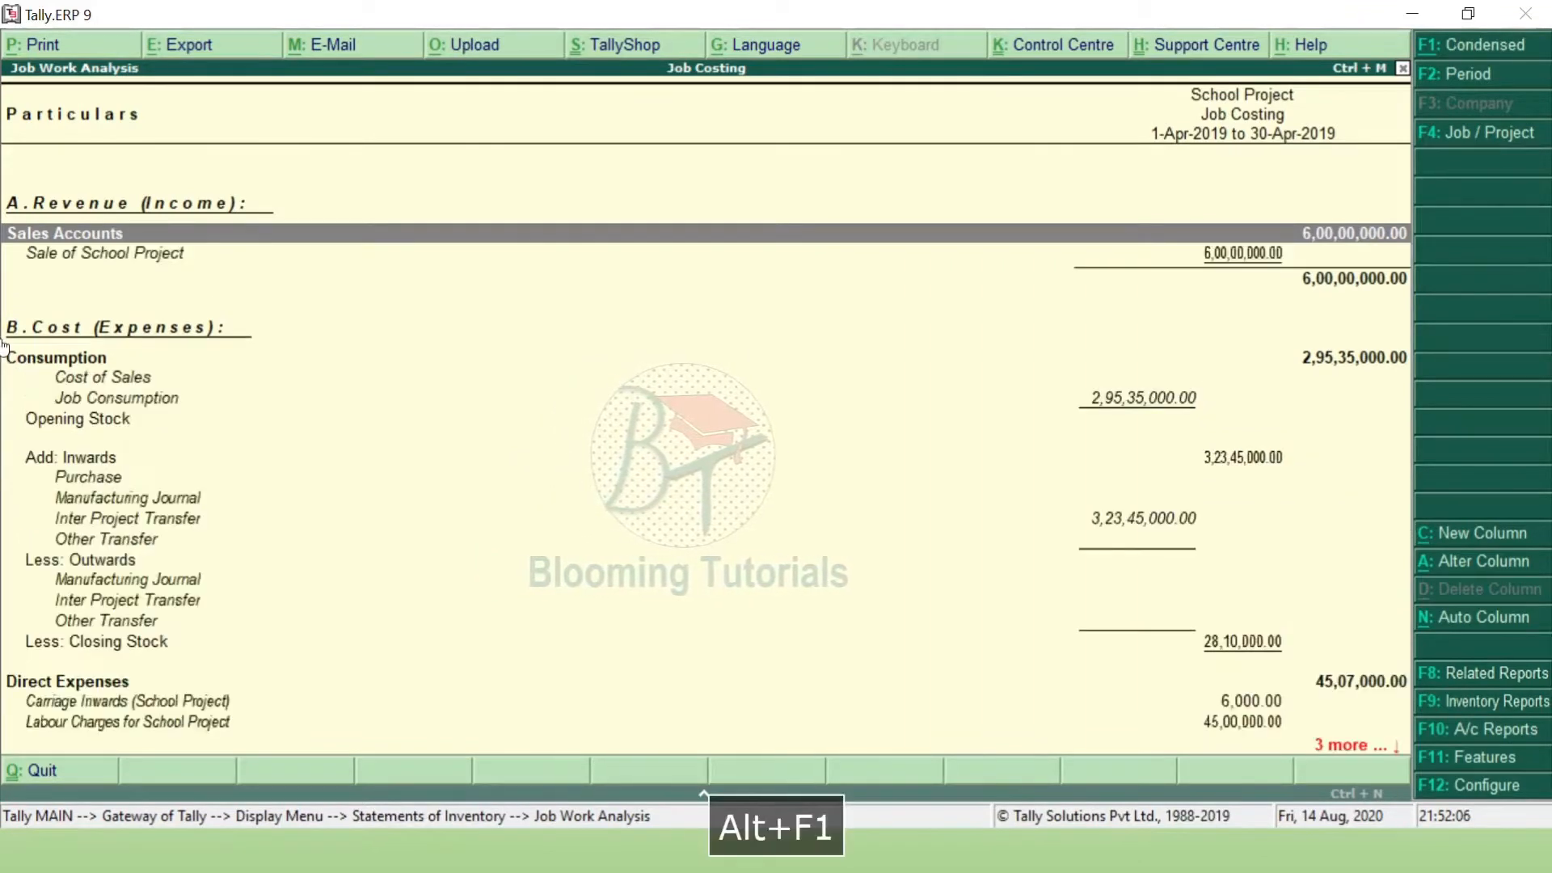
key(alt+F1)
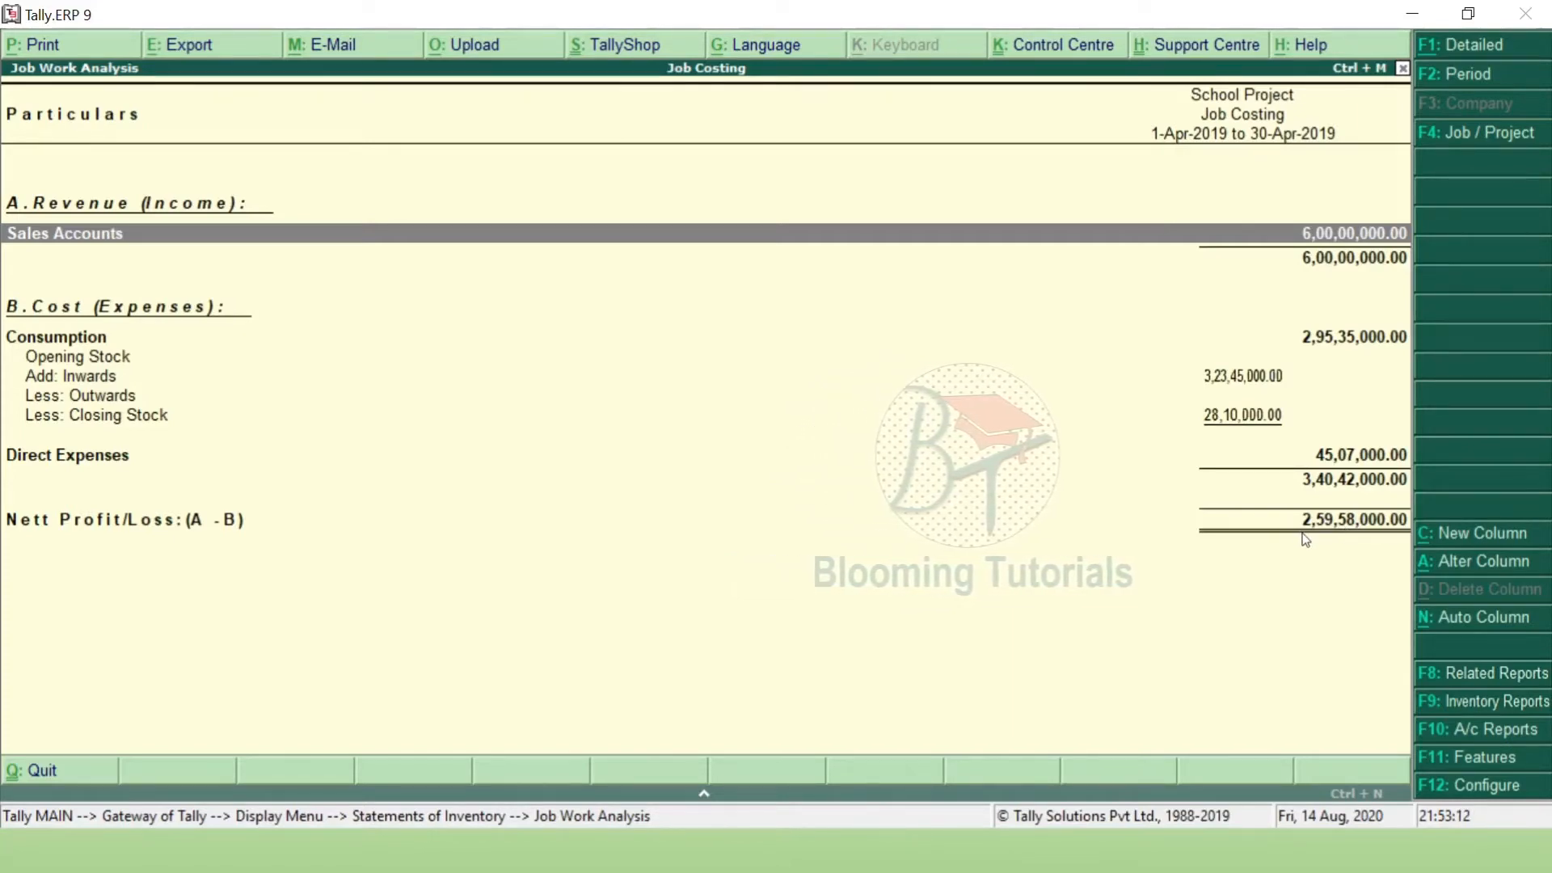
key(alt+F1)
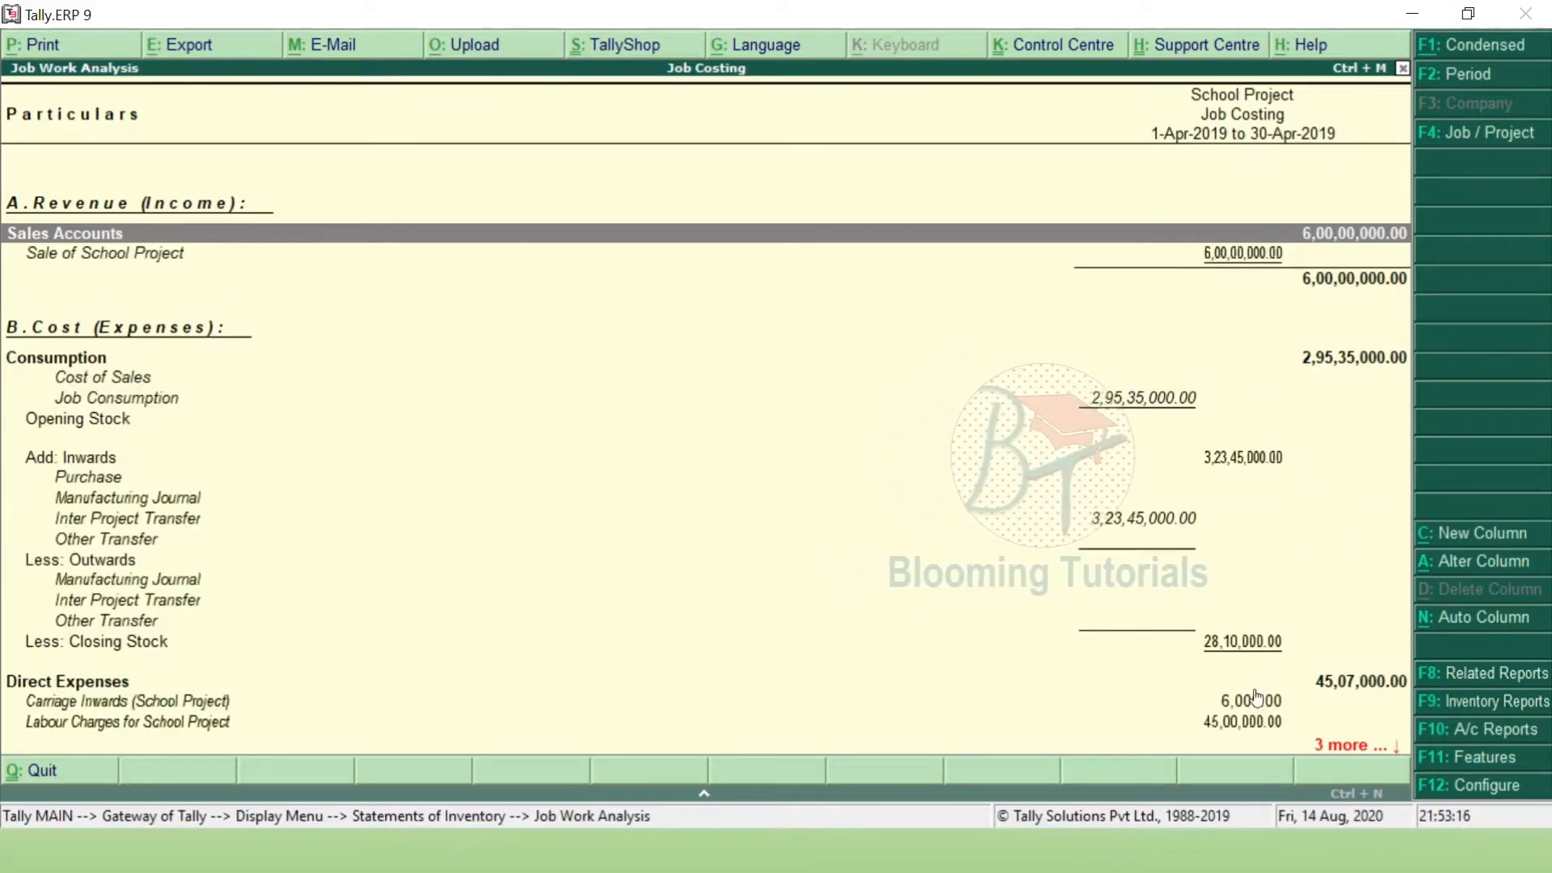
key(Down)
key(Down)
click(1262, 458)
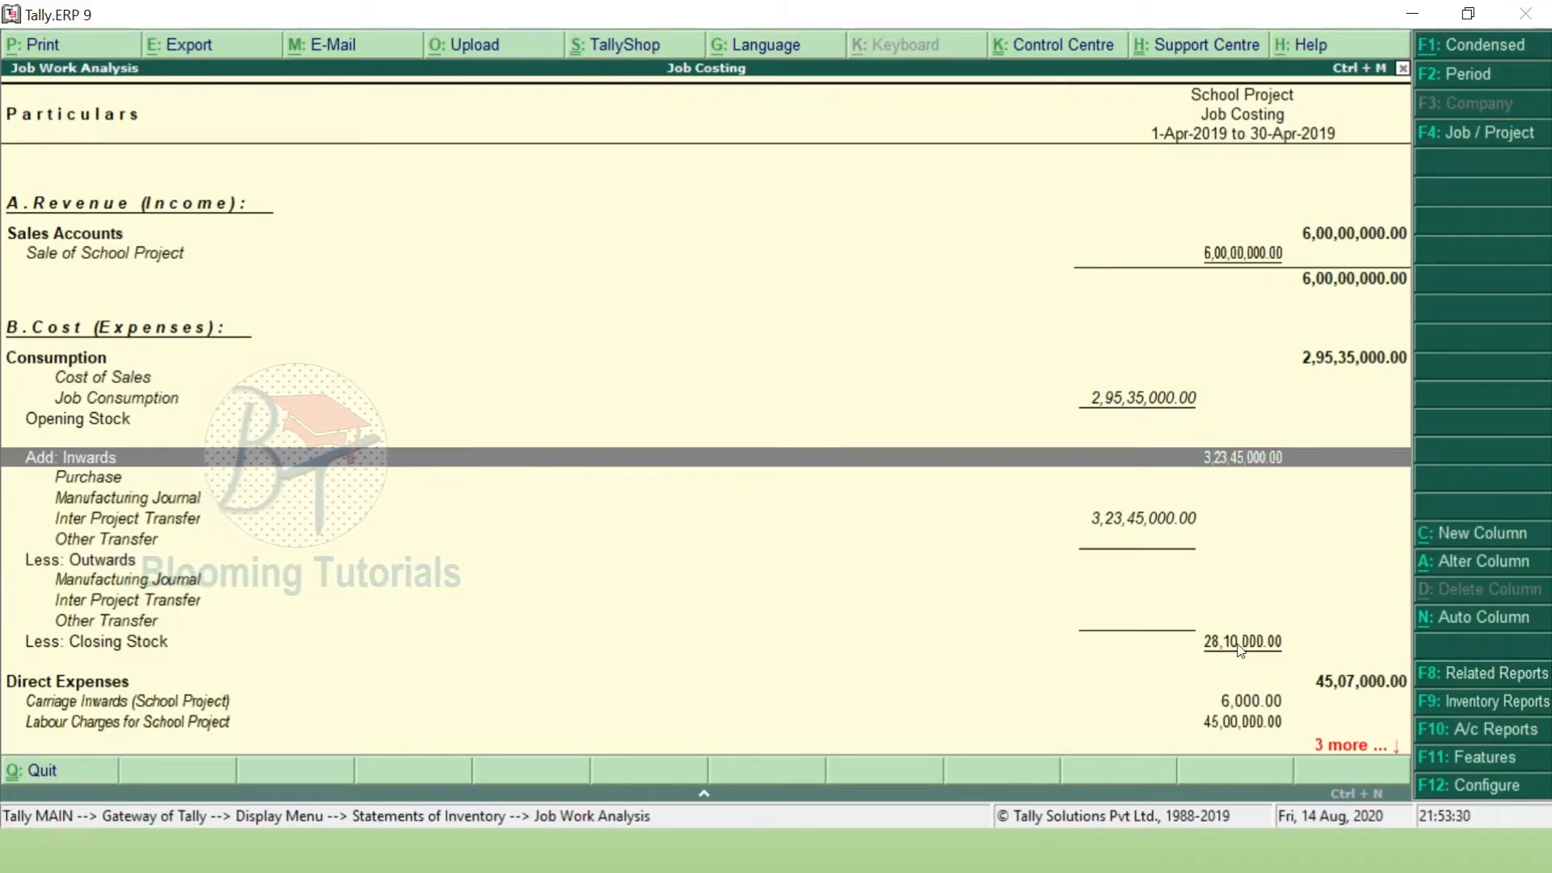
key(Down)
key(Down)
key(Down)
key(Down)
key(Down)
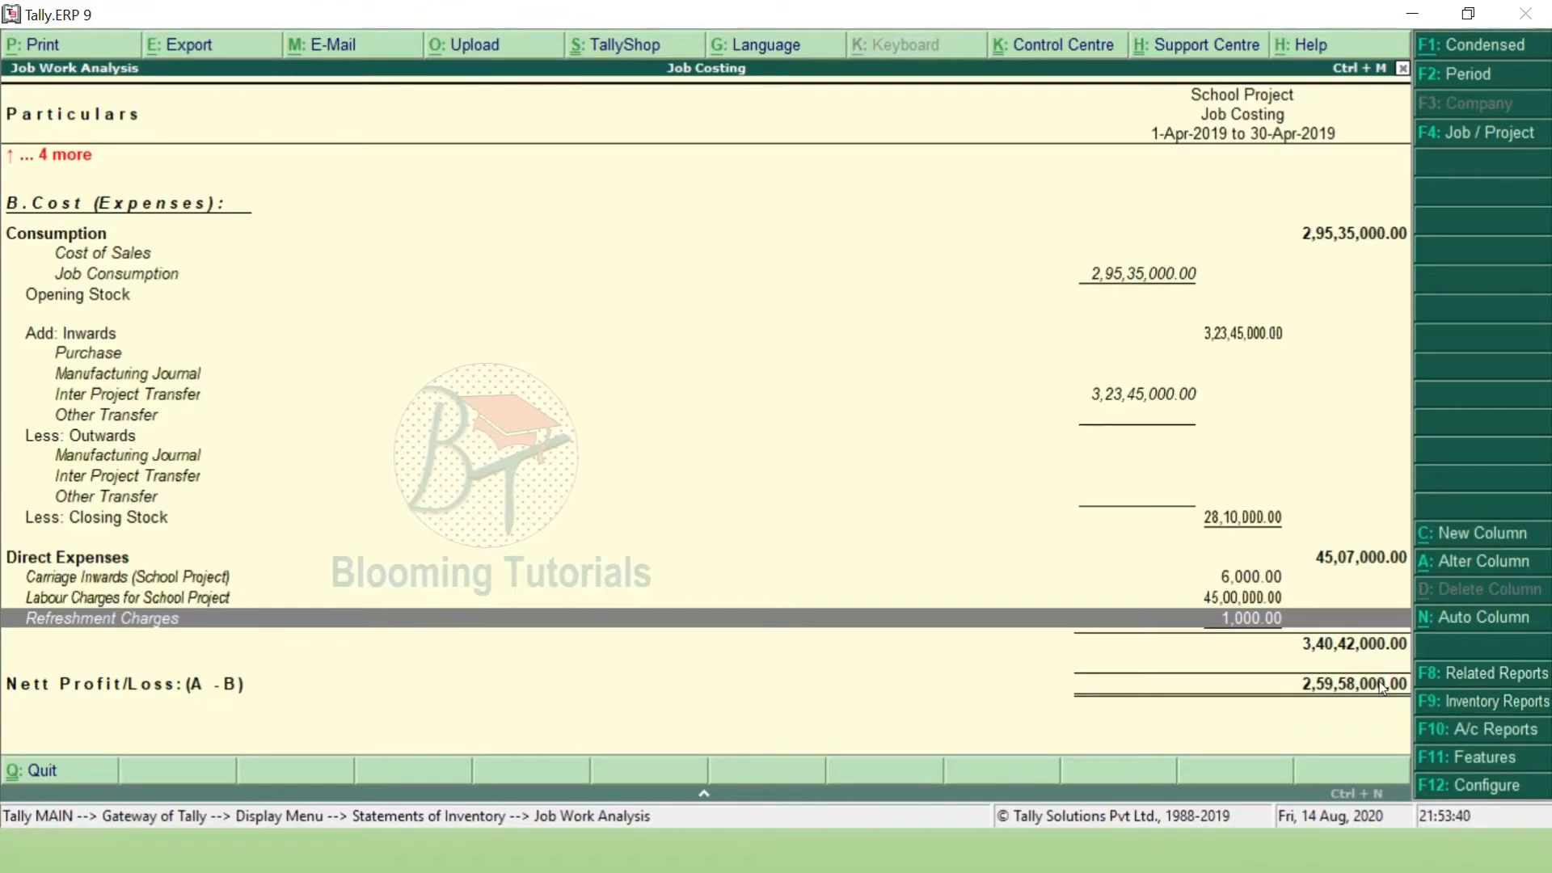
key(Escape)
key(Escape)
key(Escape)
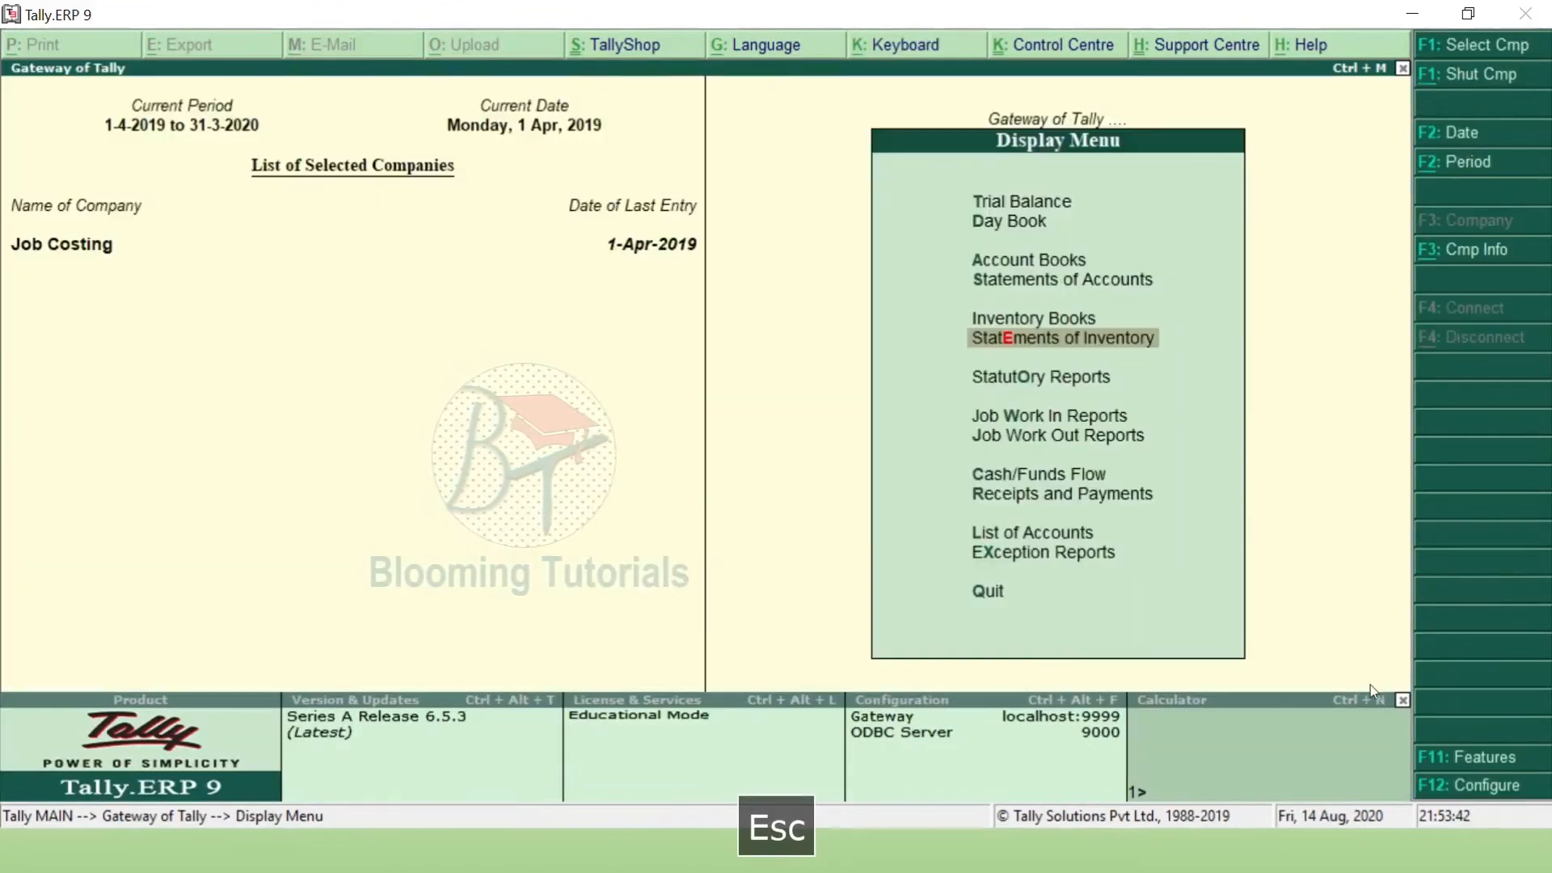
key(Escape)
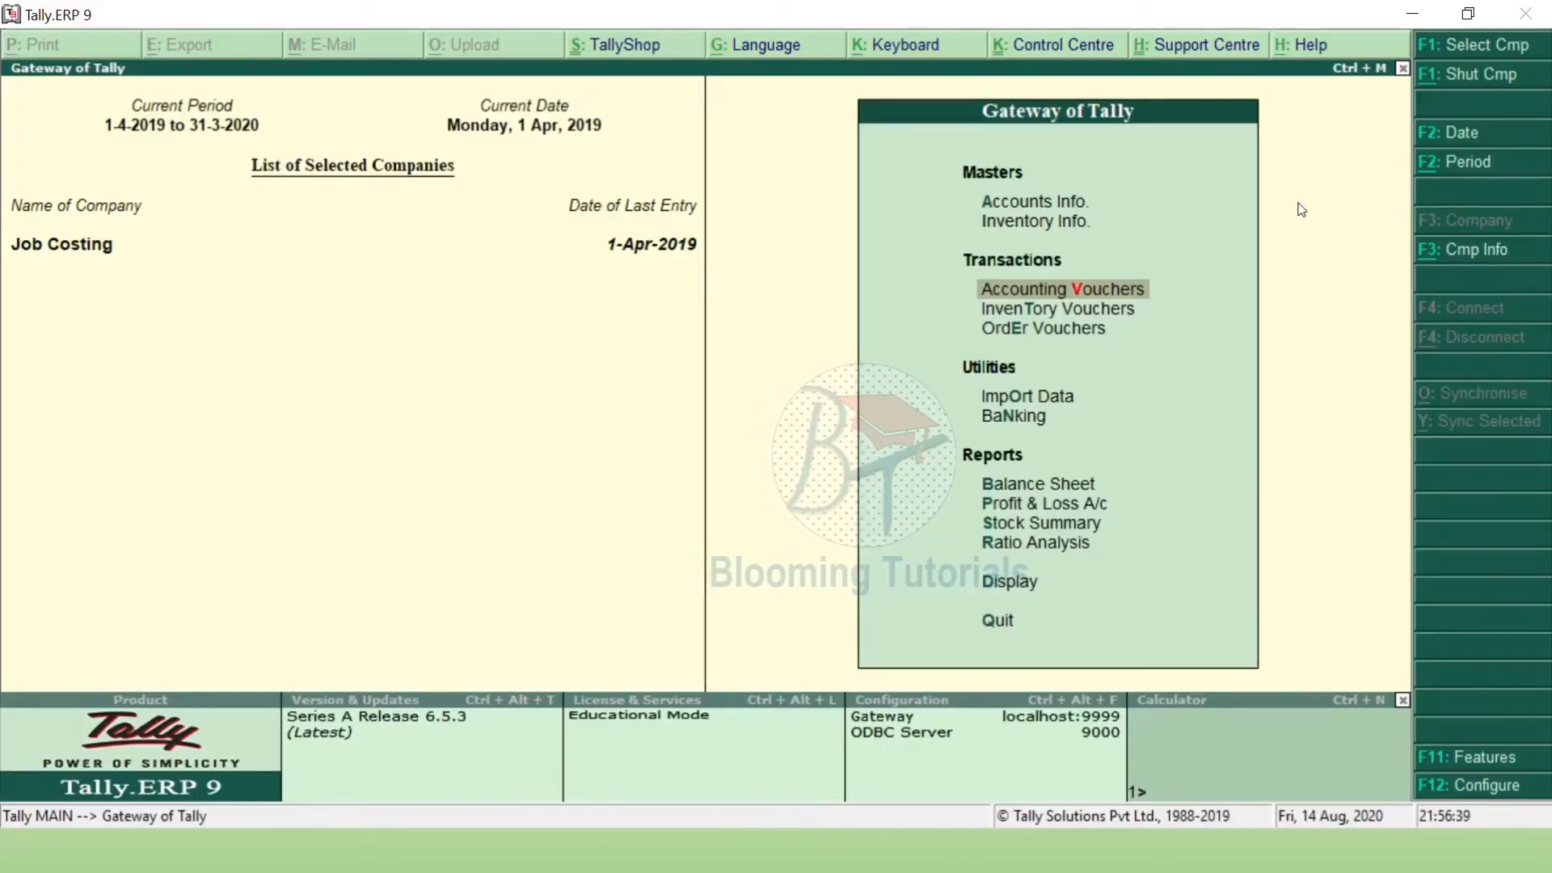
Start a receipt voucher with cost centre class Not Applicable and Cash as the account.
key(Down)
key(Down)
key(Up)
key(Up)
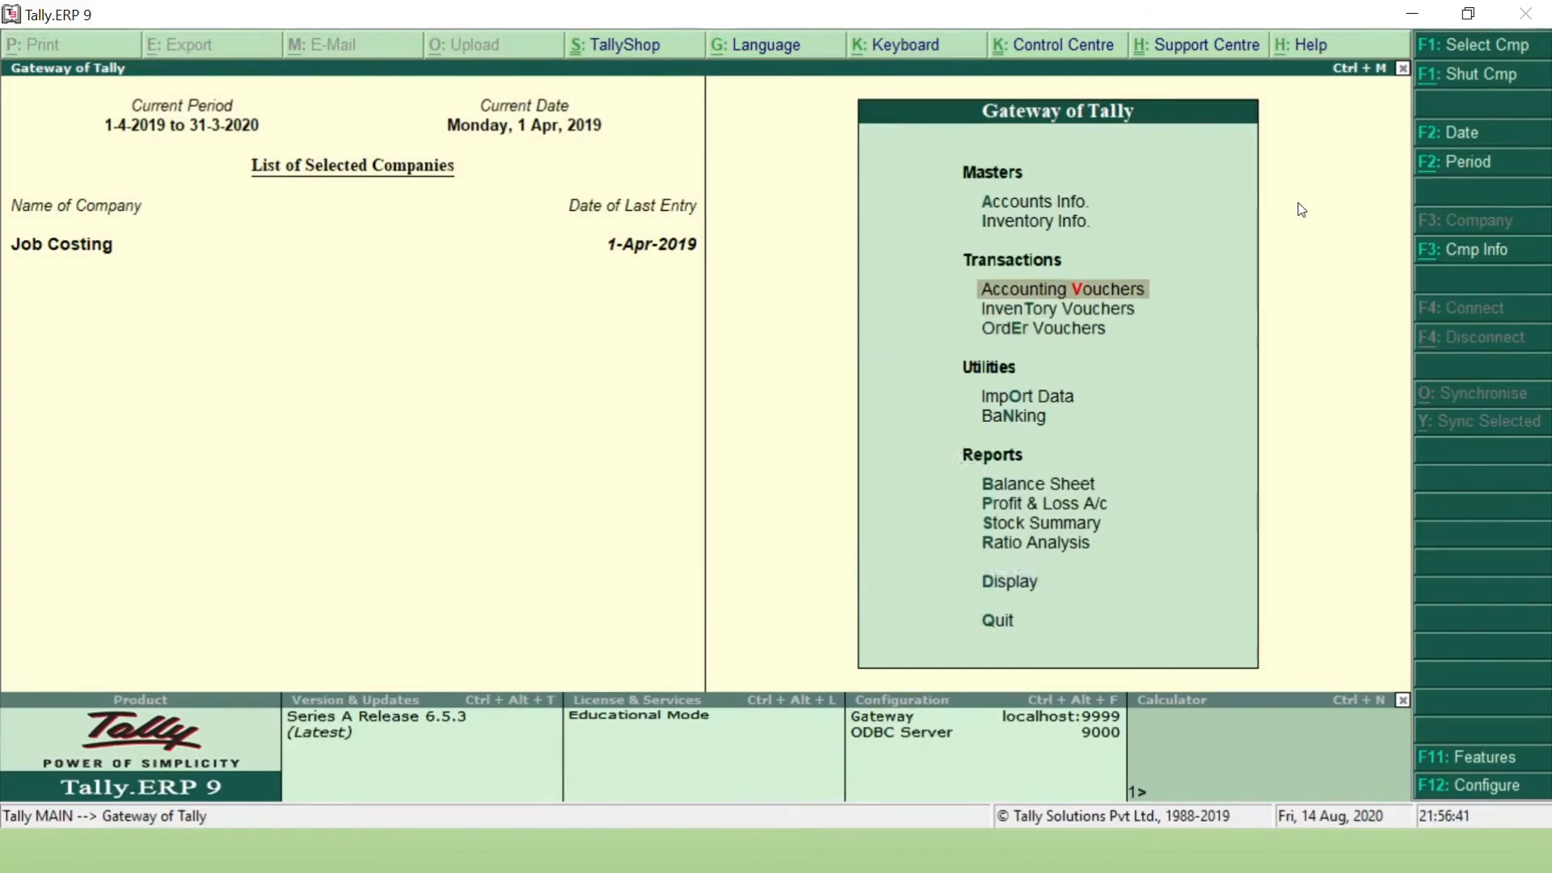
key(Return)
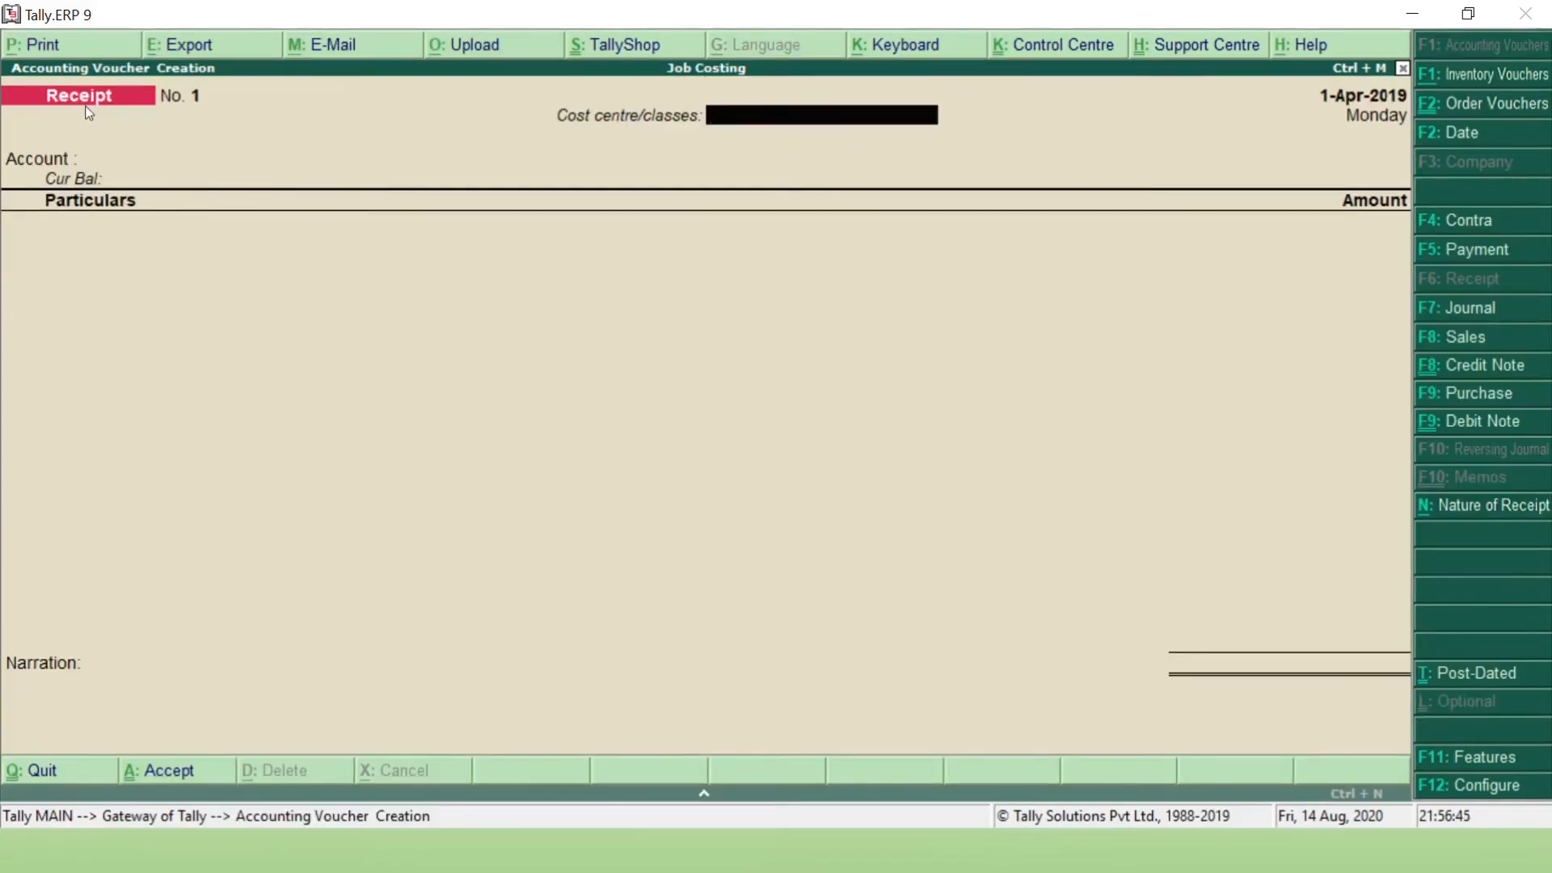
key(Return)
key(Return)
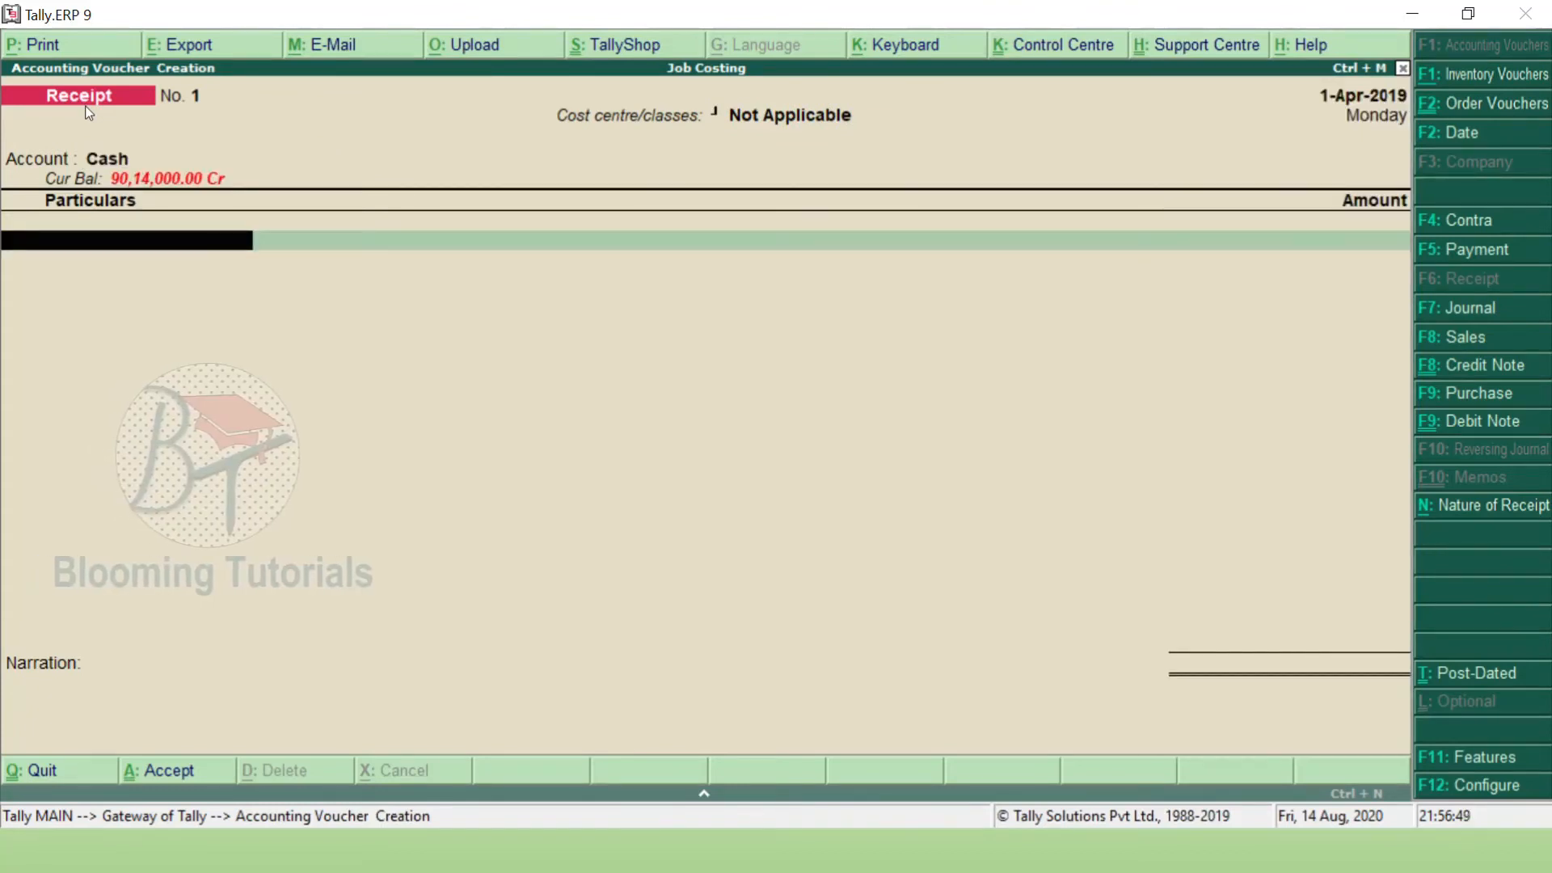
Enter a receipt of 5,77,50,000 from Suha Agency against bill reference 1 and save the voucher.
text(Su)
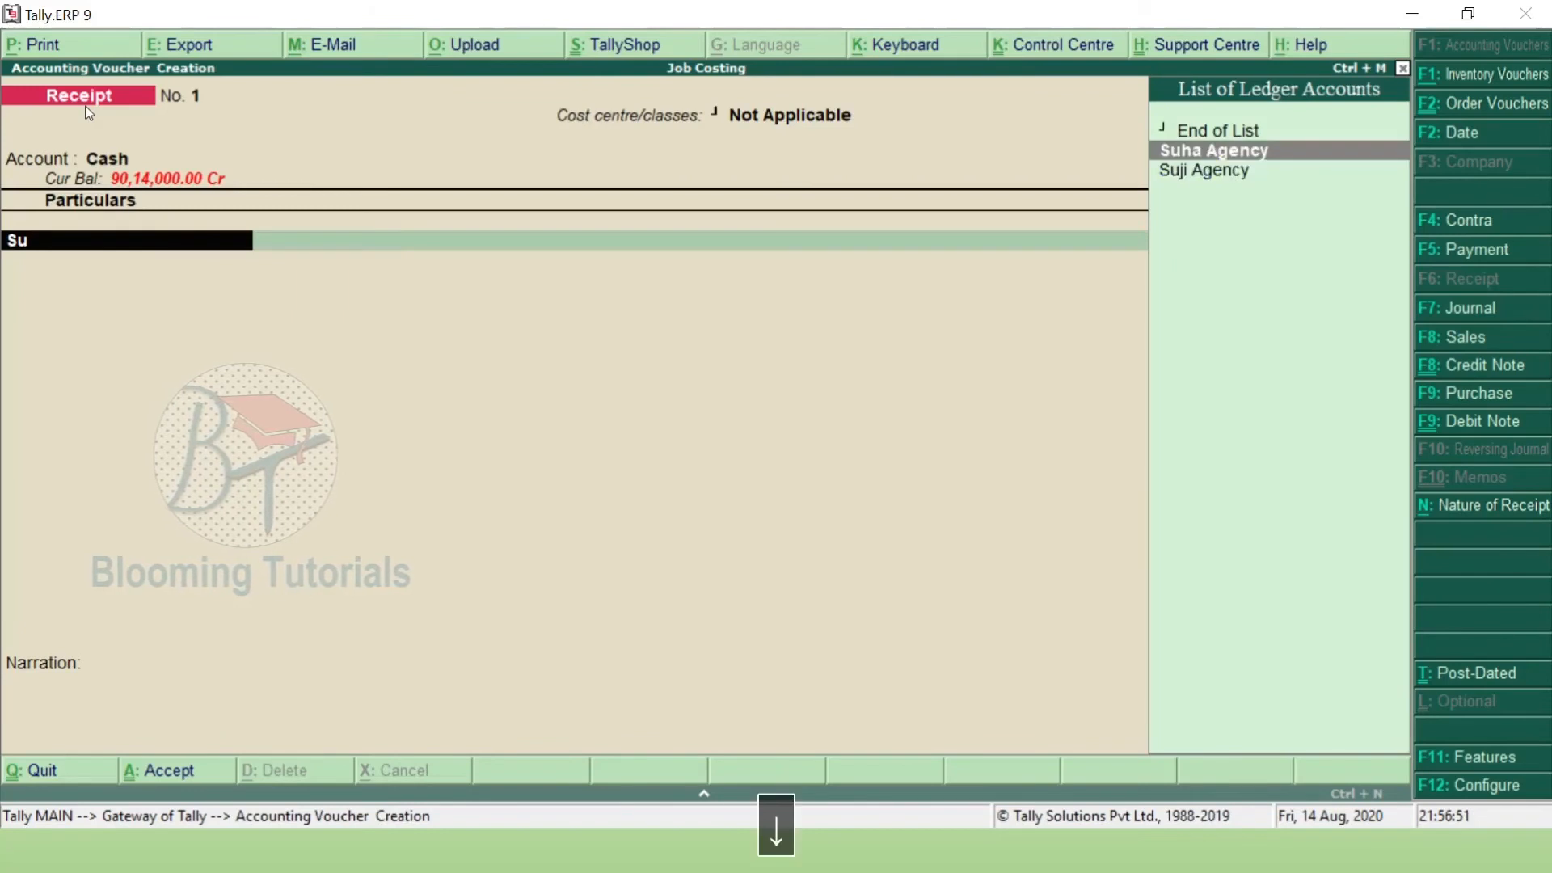
key(Return)
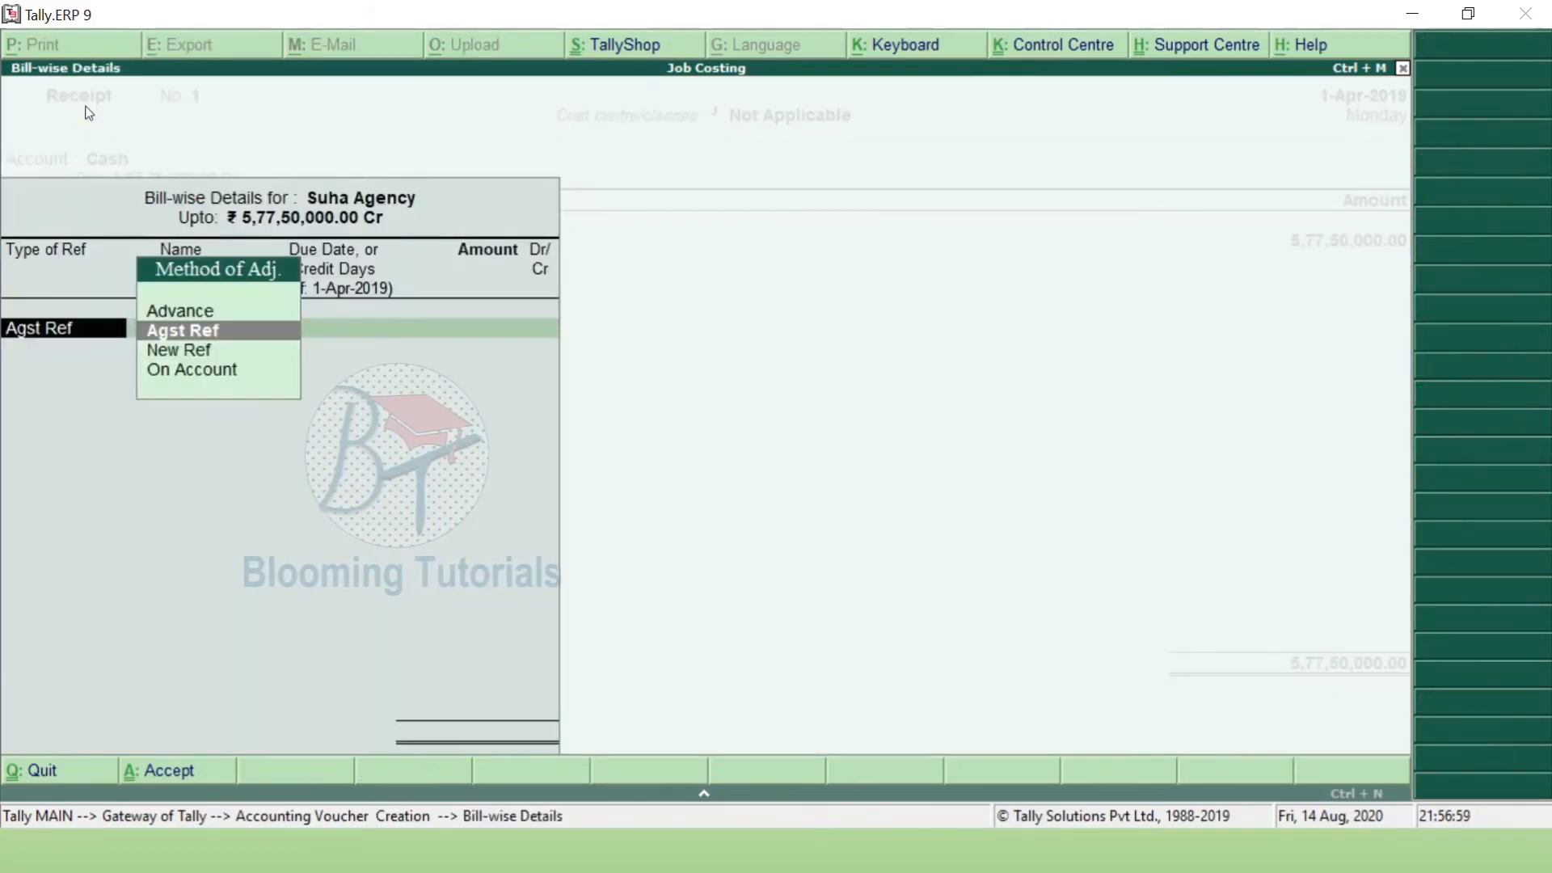
key(Return)
key(Return)
key(Return)
key(Return)
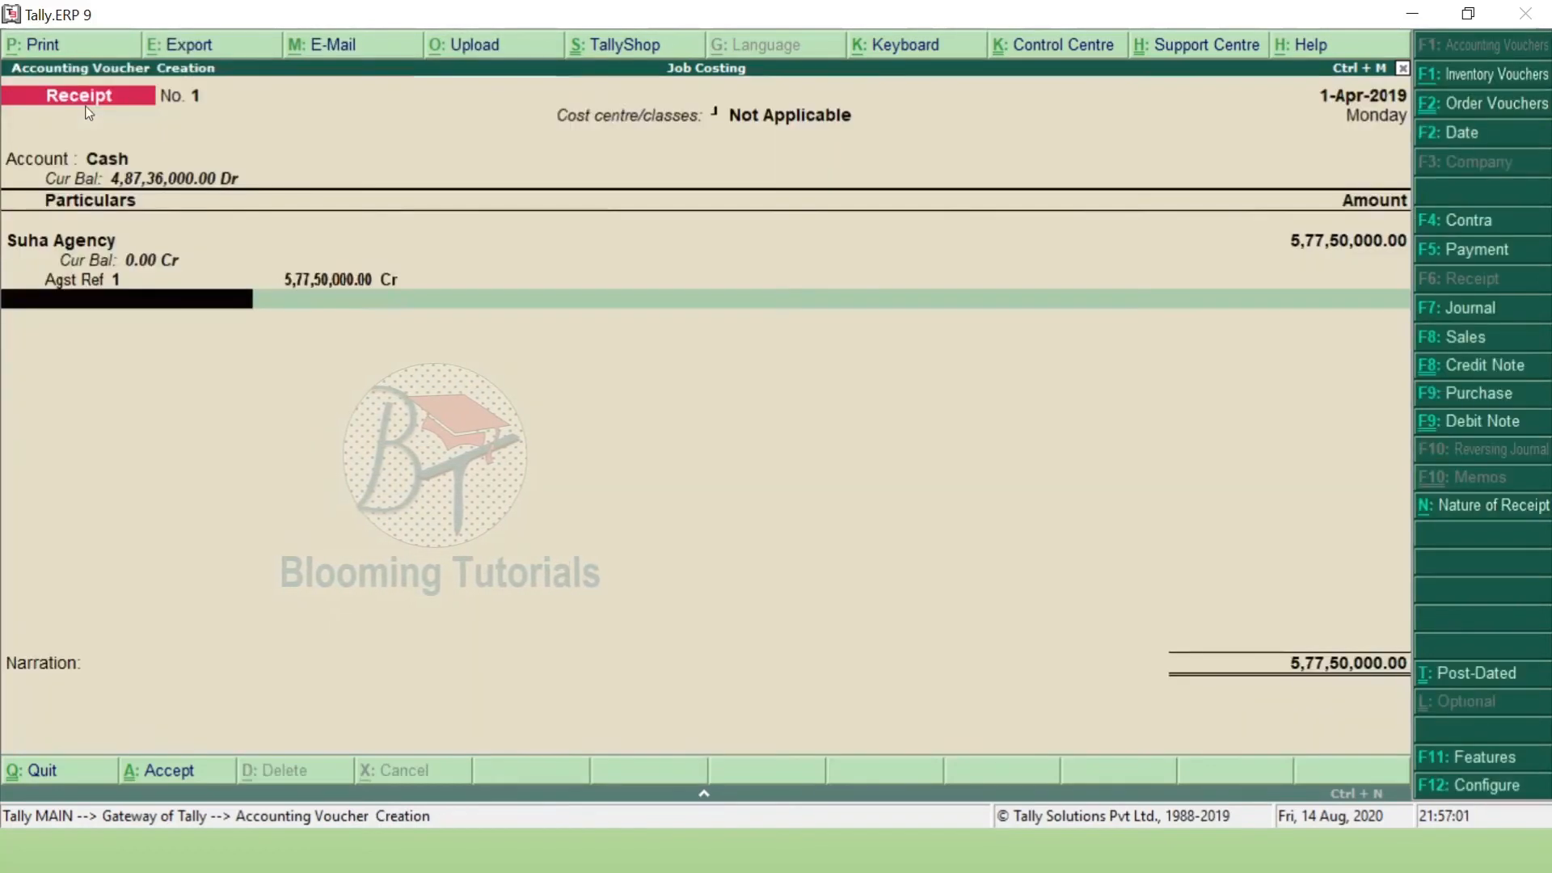
key(Return)
key(Return)
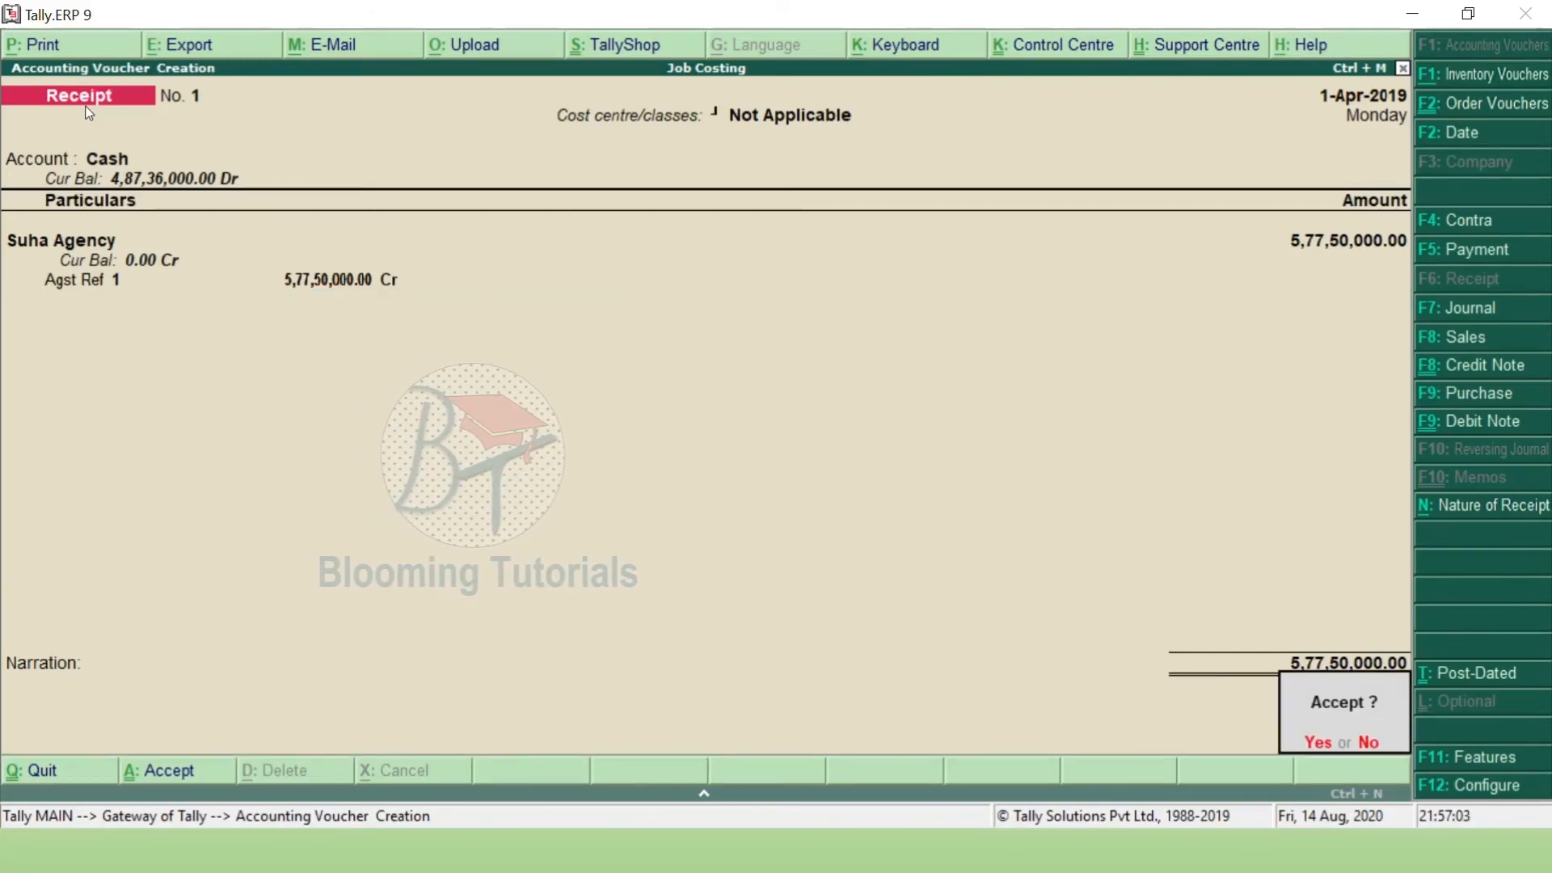
key(Return)
Start another receipt voucher with cost centre class Not Applicable, receiving 6,30,00,000 from Suji Agency into Cash.
key(Return)
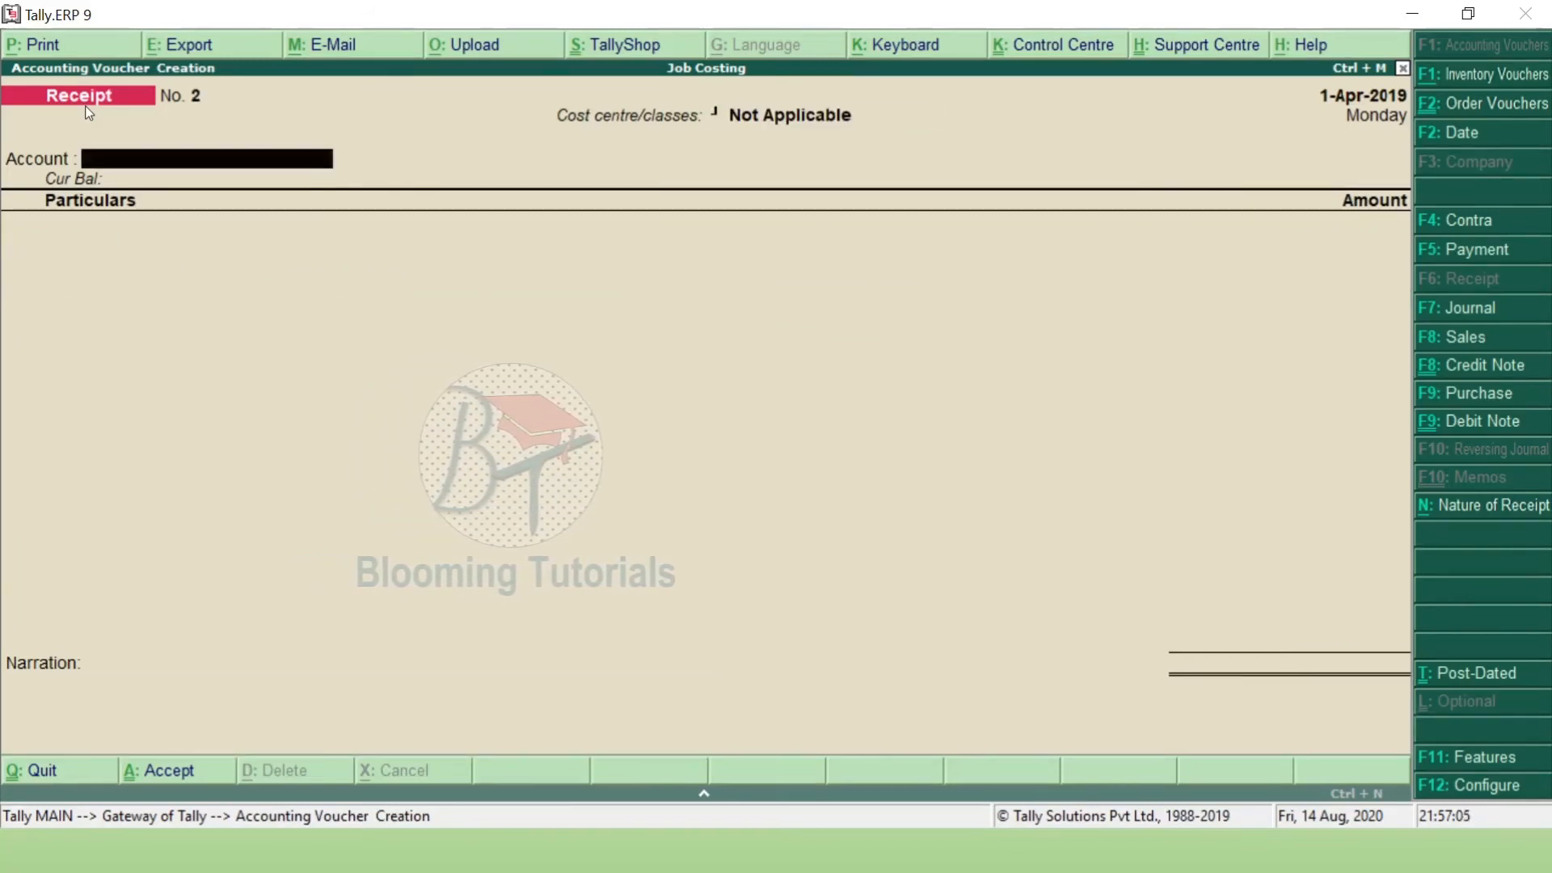
text(S)
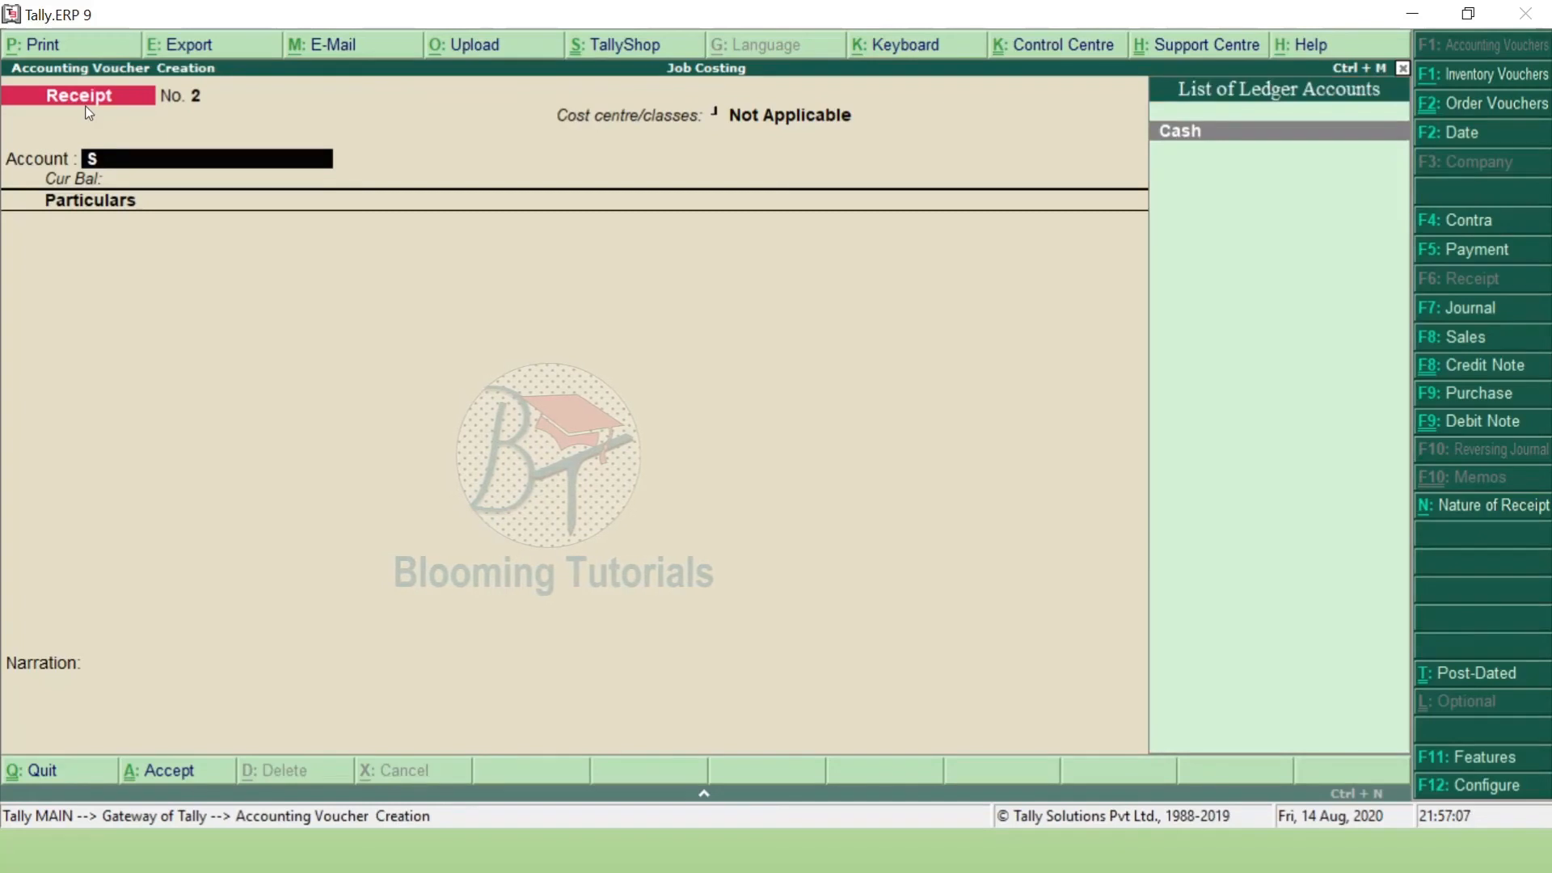
key(Return)
text(S)
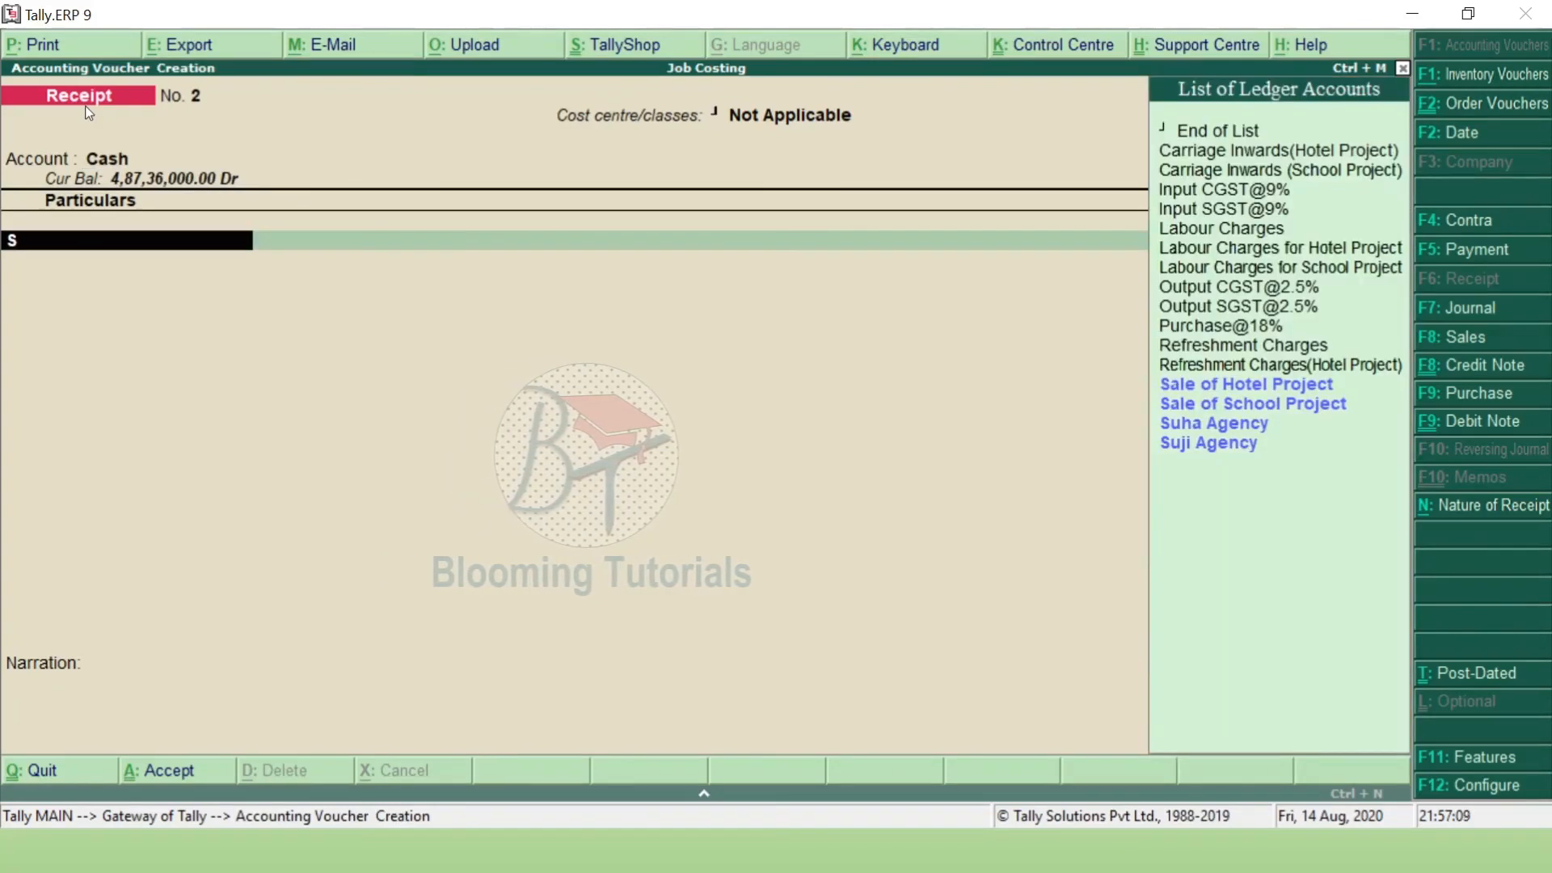
text(uji)
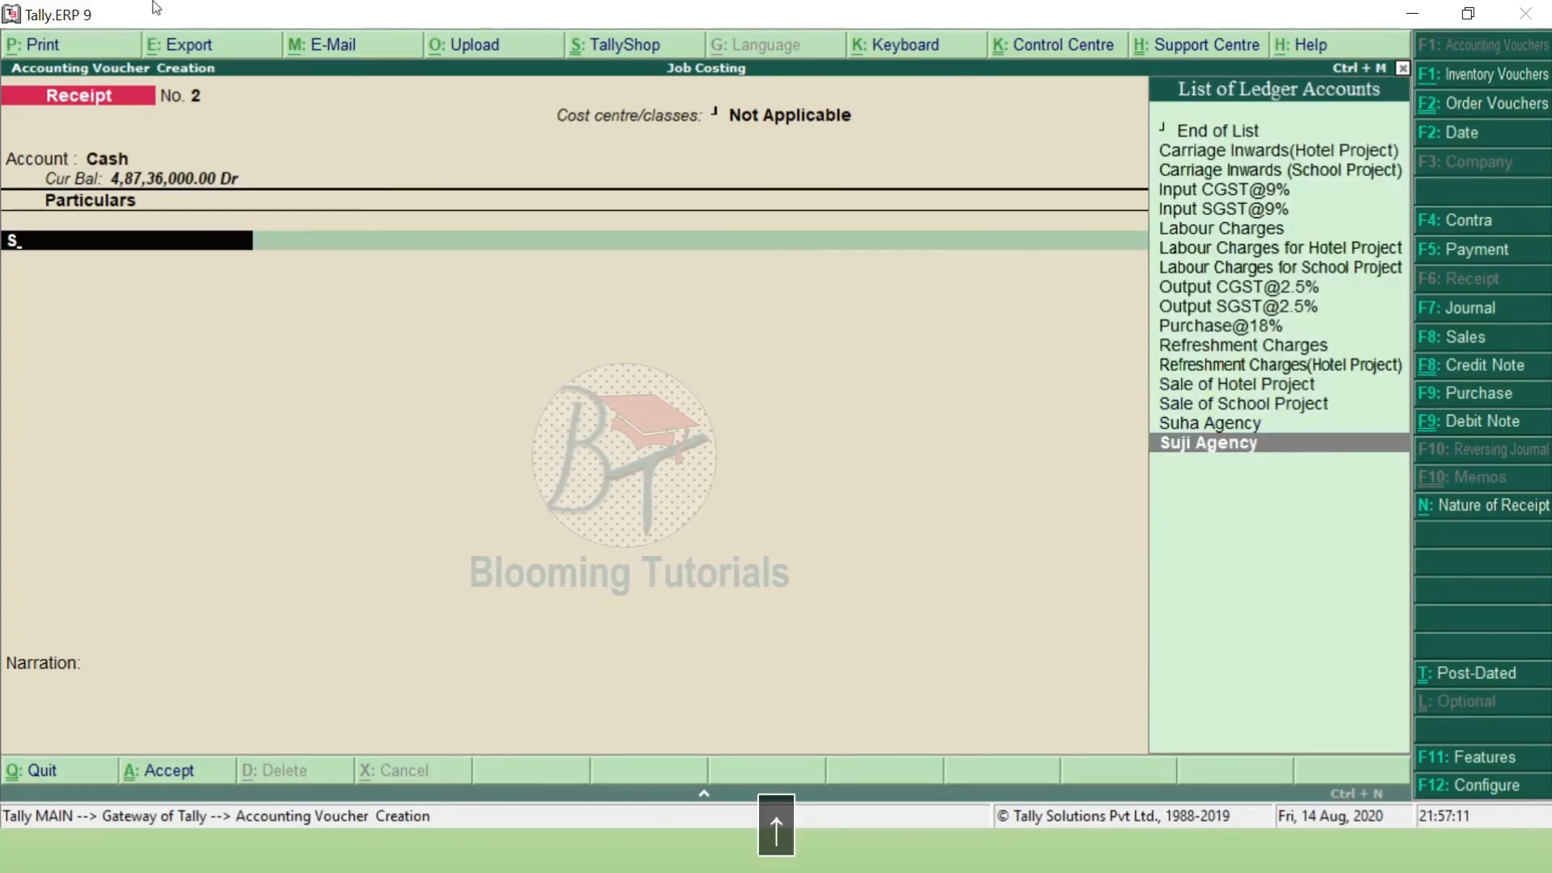
key(Return)
text(6,30,00,)
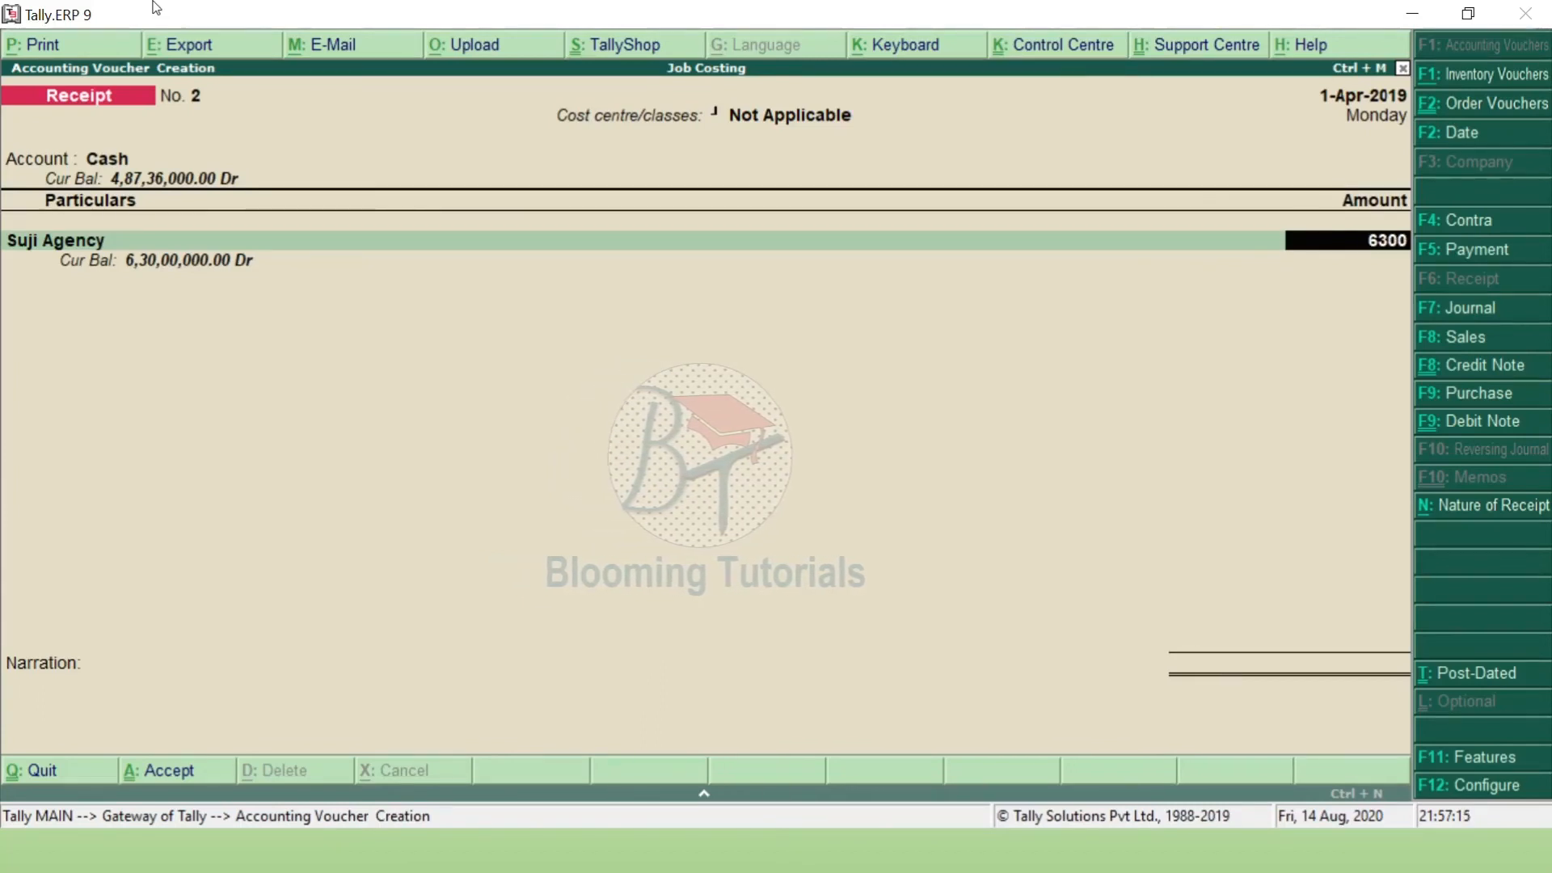
text(000)
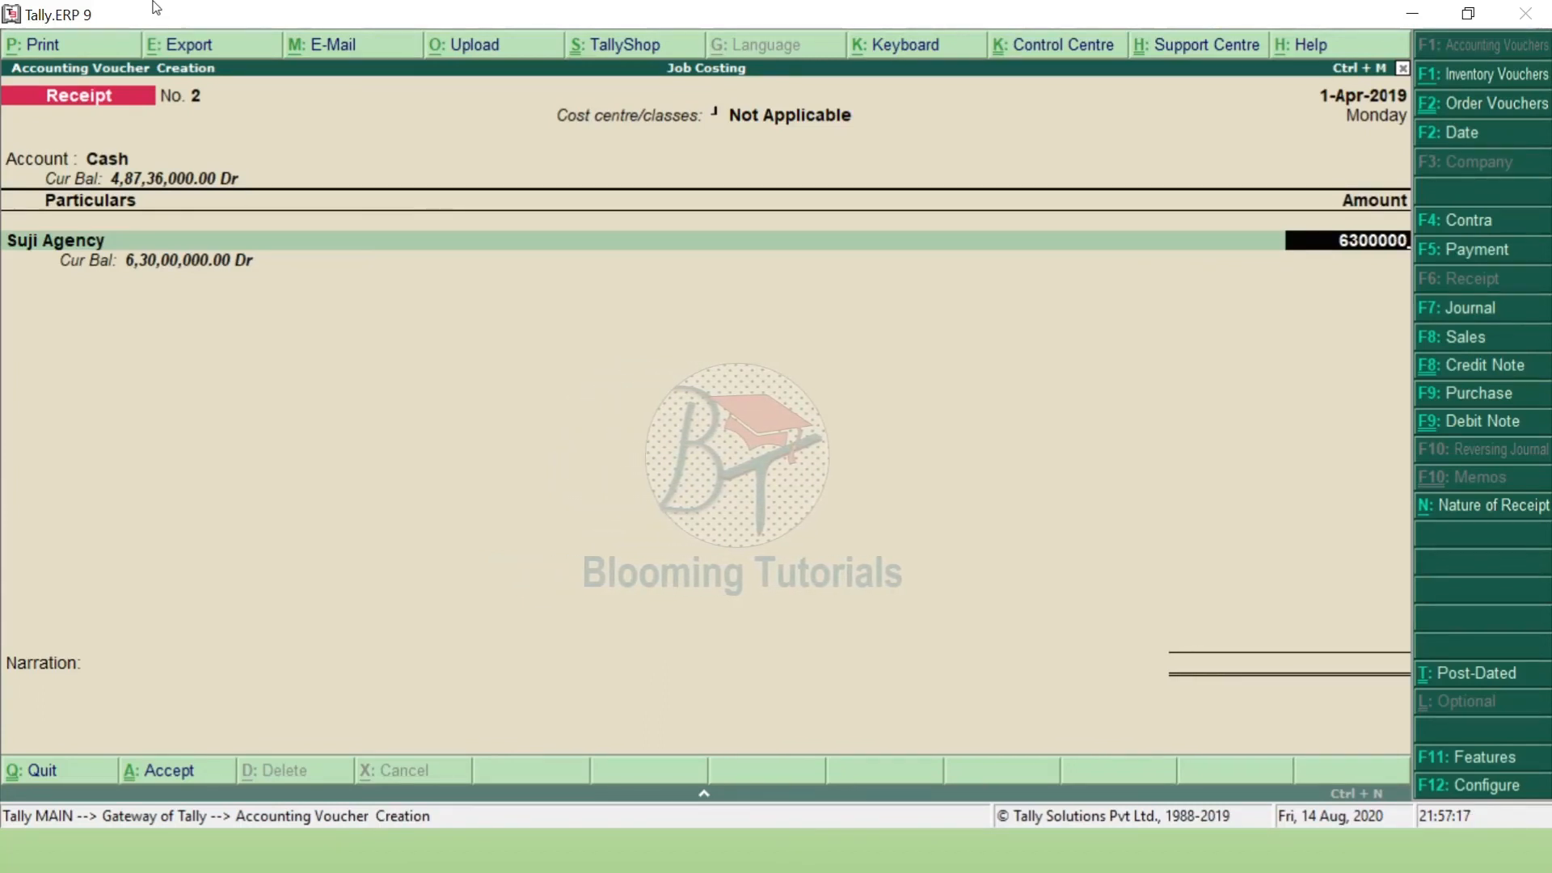
key(Return)
Allocate the Suji Agency receipt against bill reference 2, save the voucher and return to the Gateway of Tally.
key(Return)
key(Return)
key(Return)
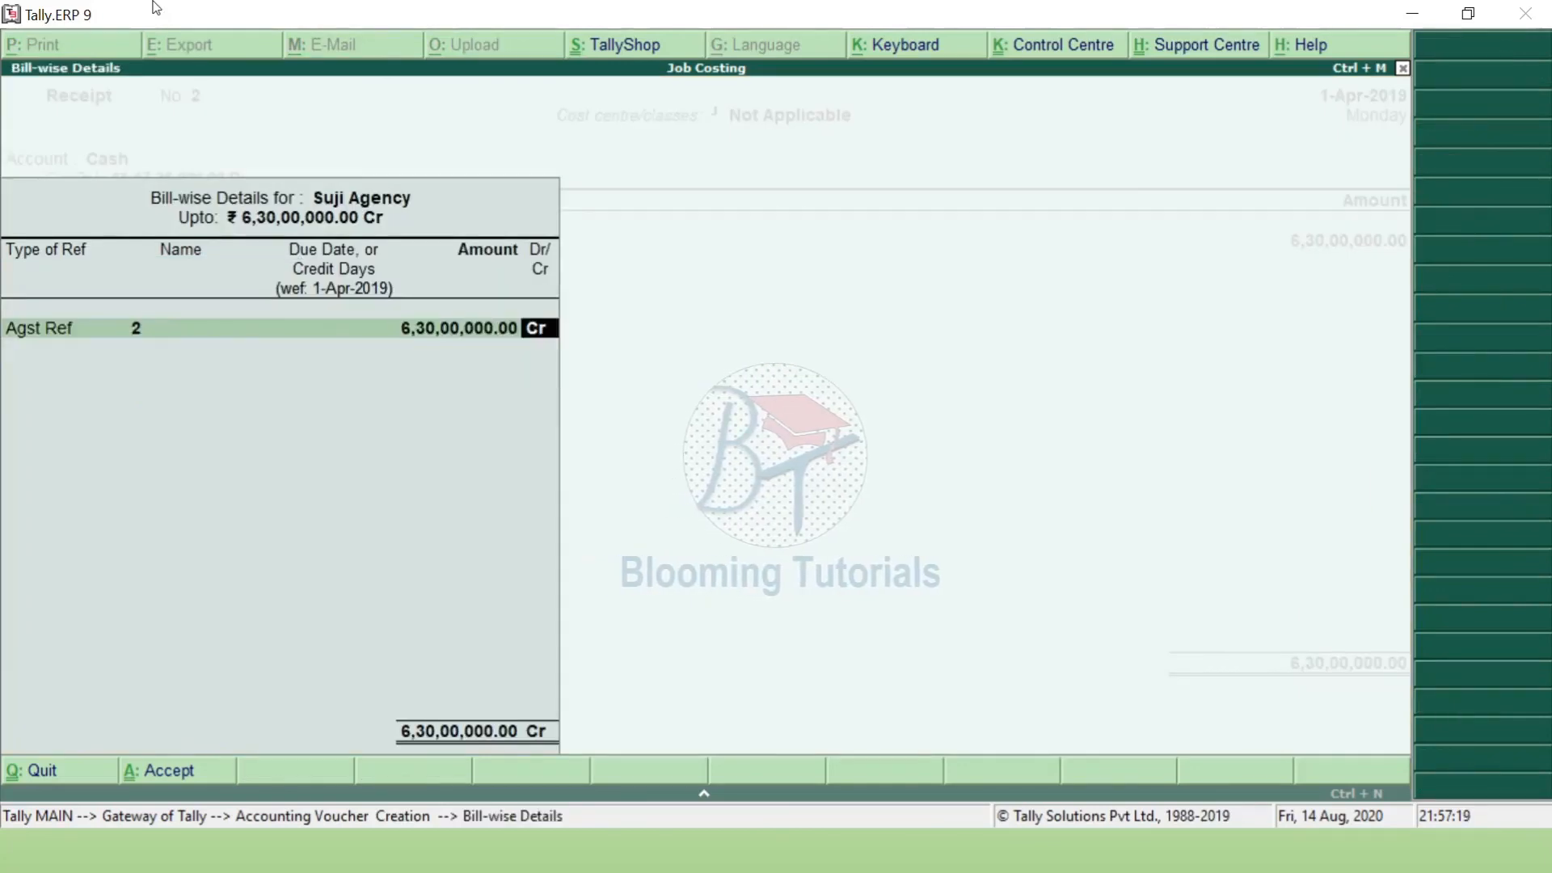
key(Return)
key(Return)
key(Return)
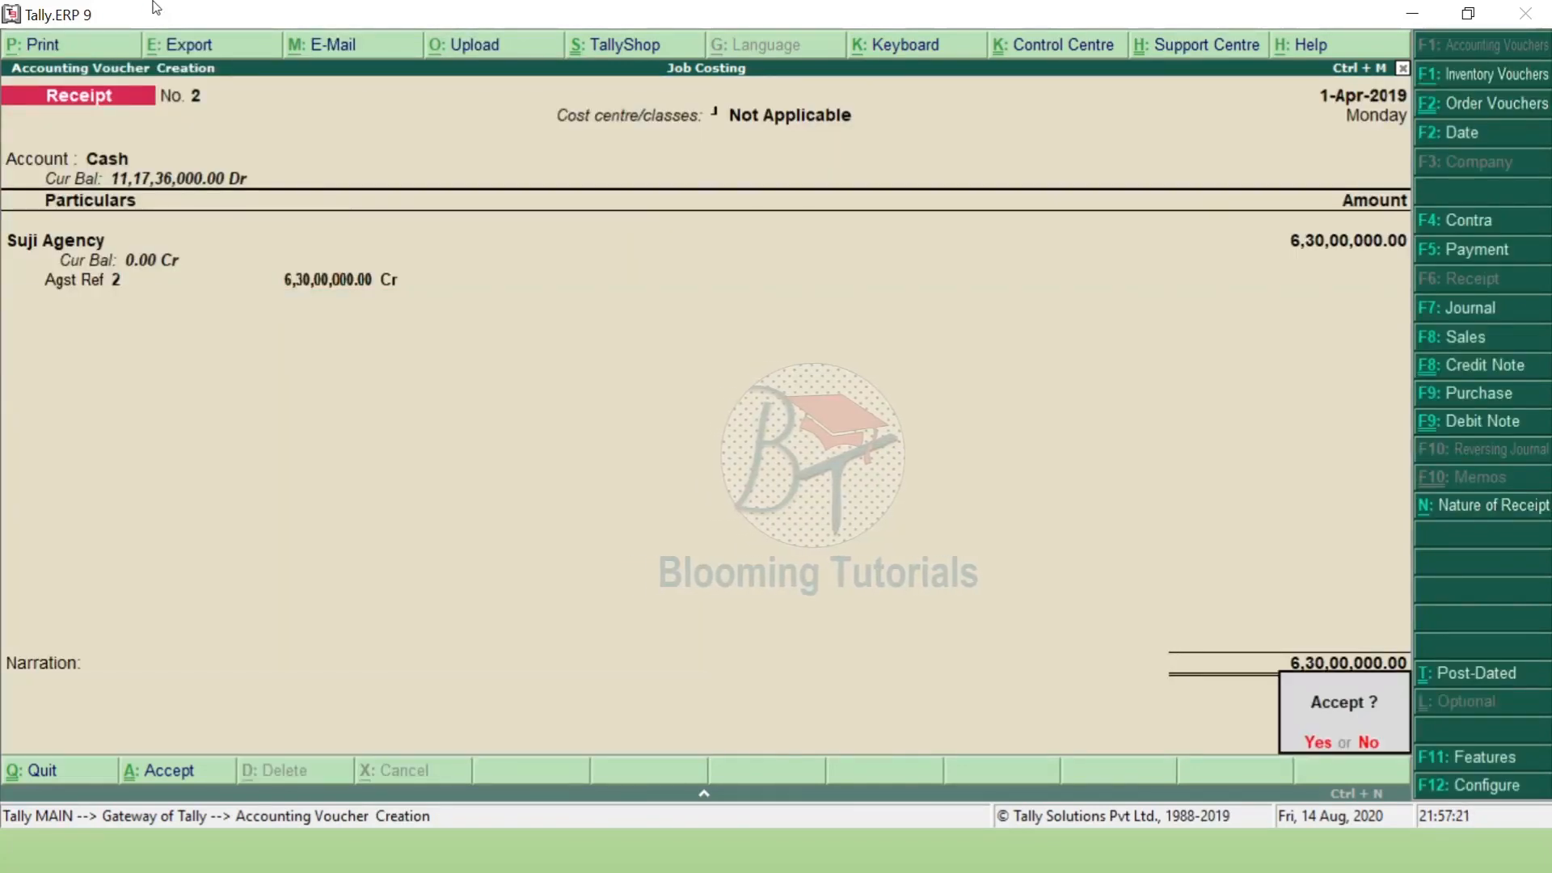
key(Return)
key(Escape)
key(Escape)
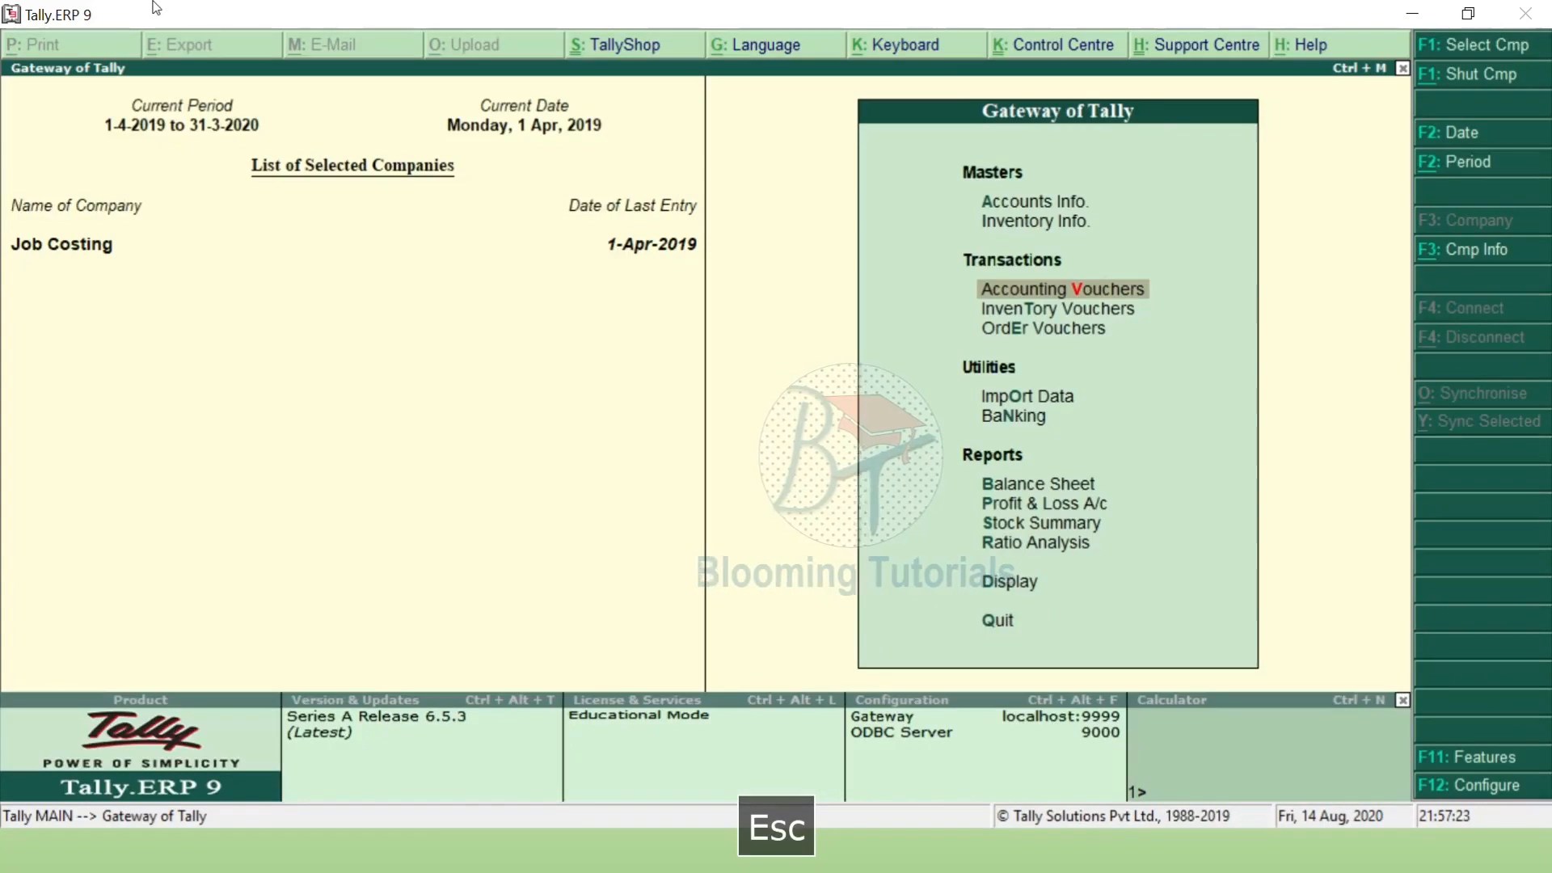